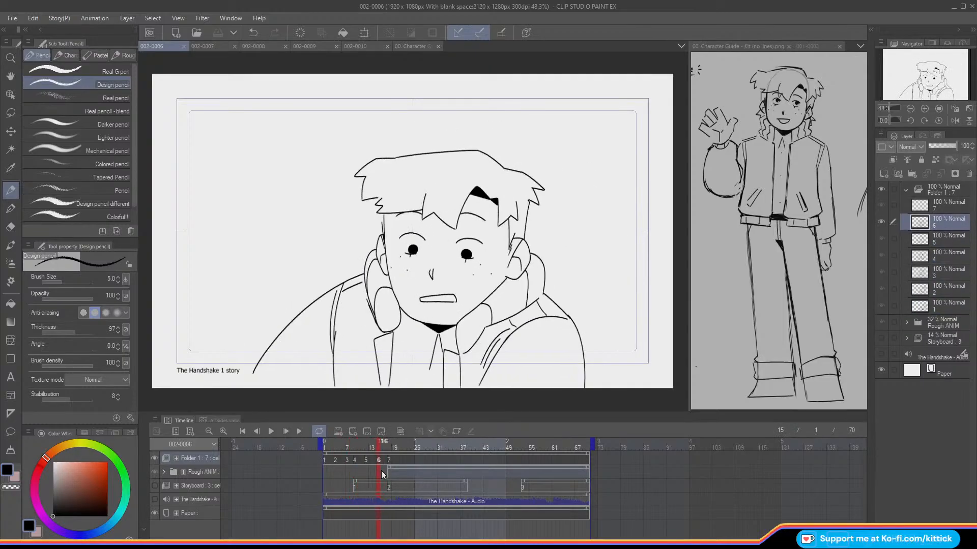
Step: Go to frame 53, collapse Folder 1 and add a new raster layer above it
drag(381, 473, 524, 486)
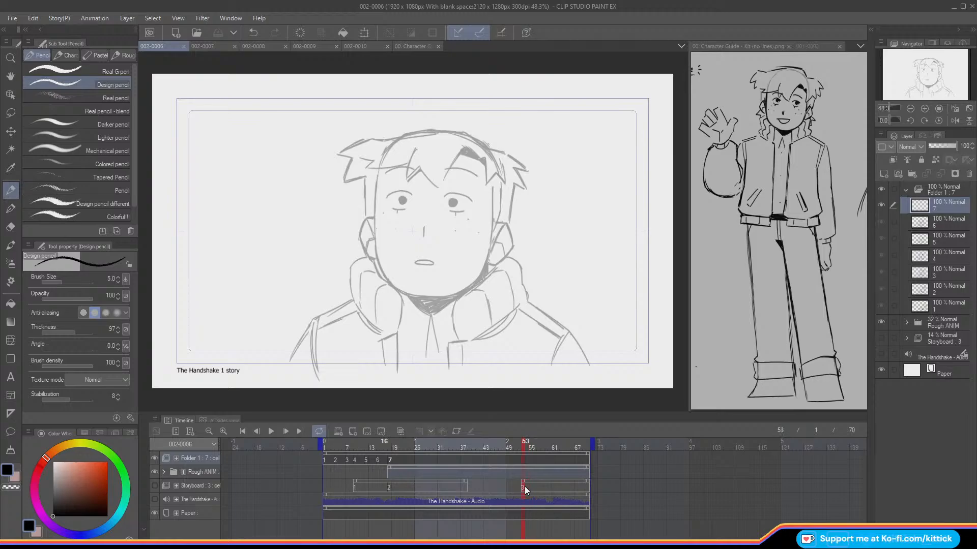
click(906, 190)
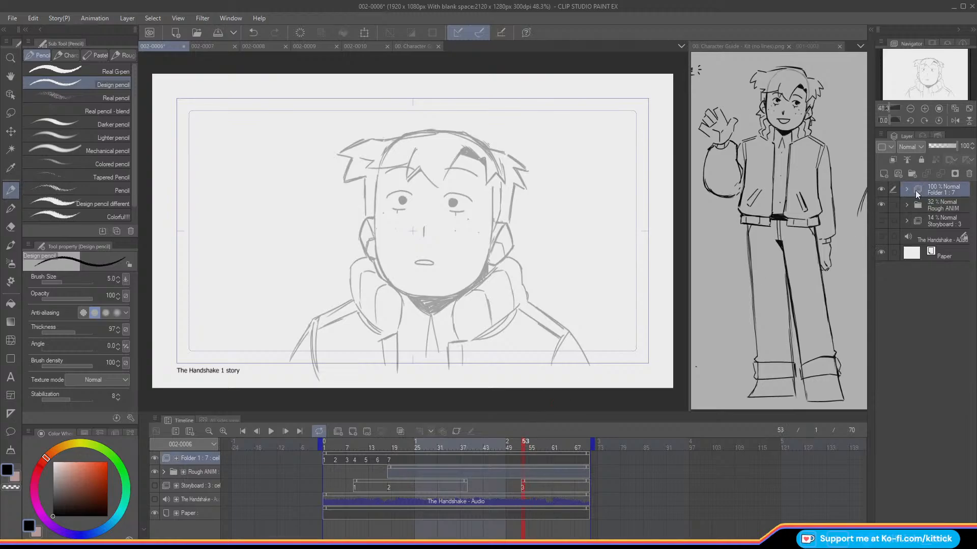
click(883, 174)
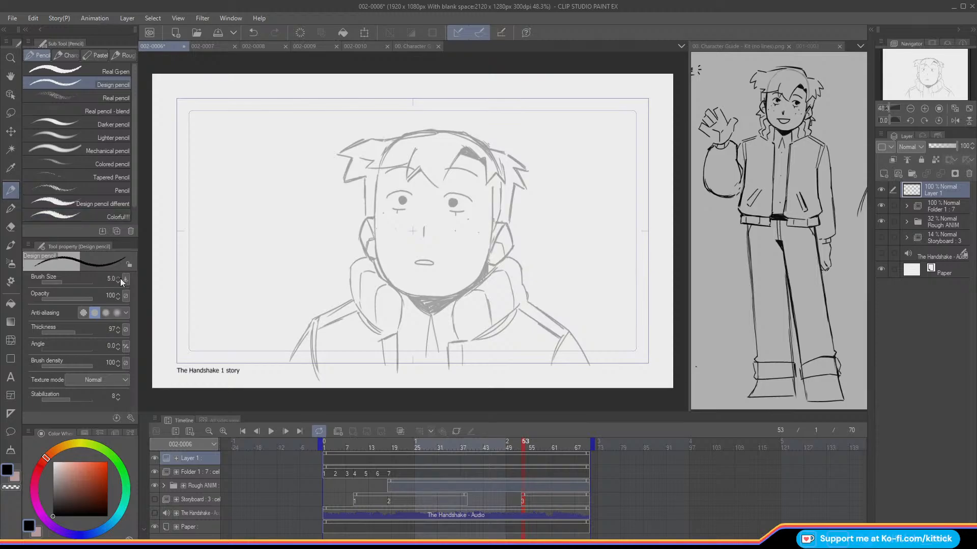
click(363, 446)
mouse_move(352, 453)
mouse_down()
mouse_move(326, 460)
mouse_move(351, 454)
mouse_up()
mouse_move(400, 217)
mouse_down()
mouse_move(376, 214)
mouse_move(379, 231)
mouse_up()
key(ctrl+z)
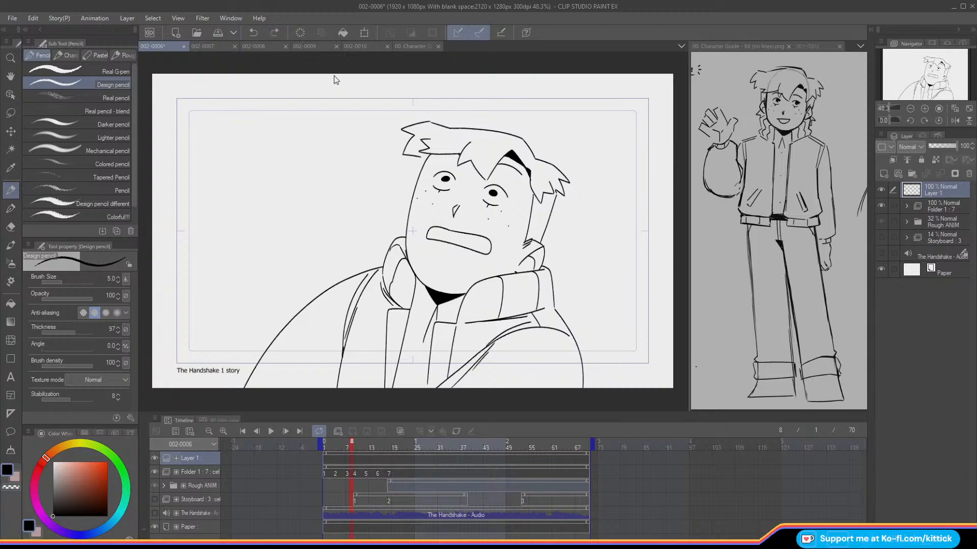
drag(403, 191, 397, 228)
key(ctrl+z)
key(ctrl+z)
Step: Go to frame 52 on the timeline and set the Design pencil's stabilization to 63
drag(395, 446, 515, 475)
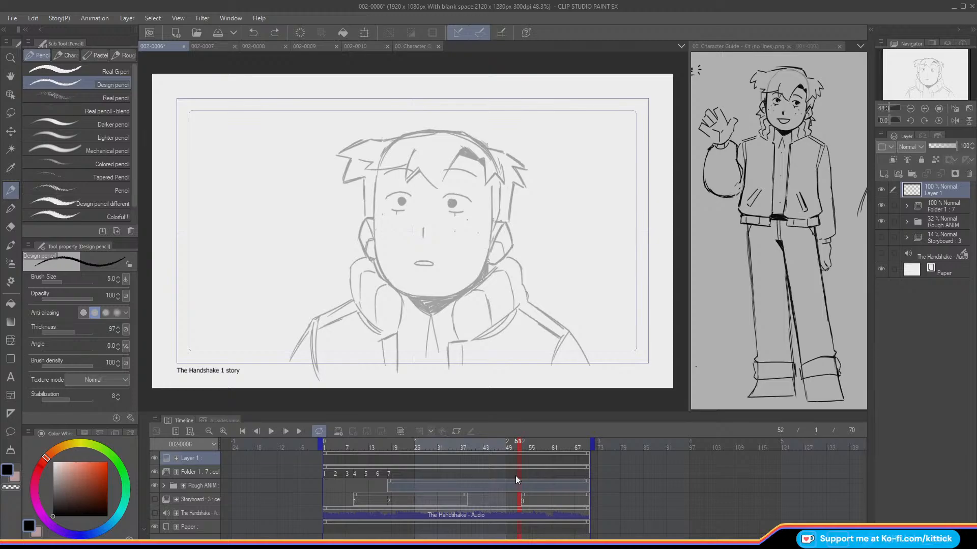
click(83, 399)
drag(87, 401, 88, 401)
click(924, 108)
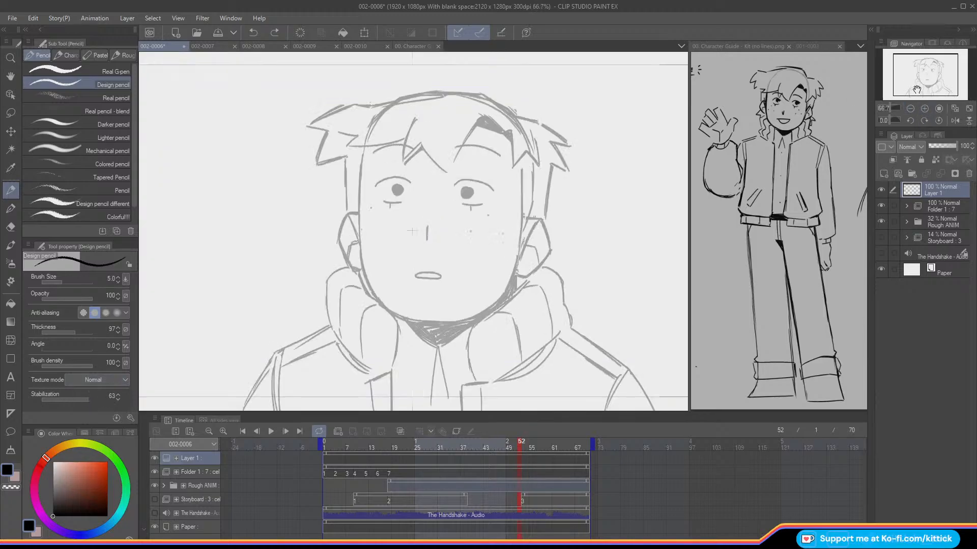
click(925, 108)
click(924, 108)
drag(920, 79, 922, 82)
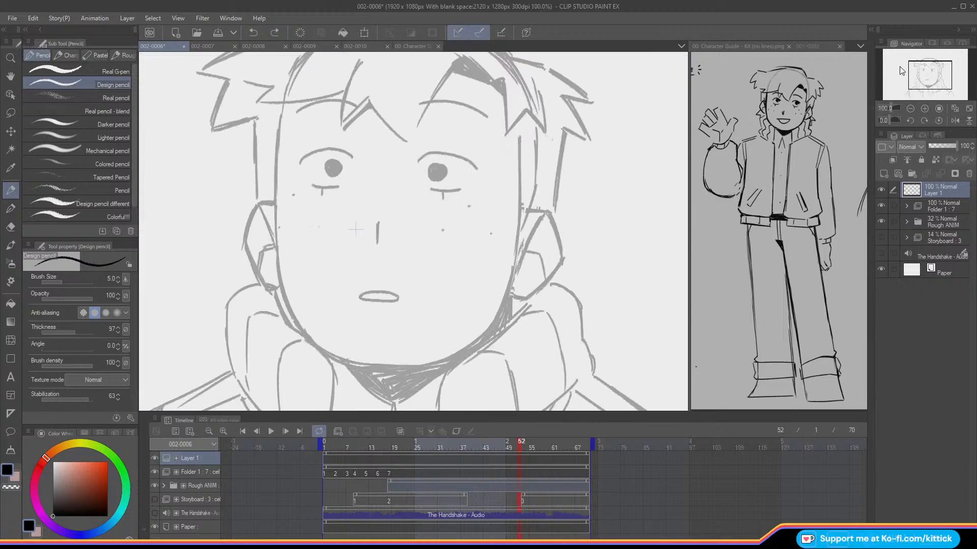
mouse_move(490, 441)
mouse_down()
mouse_move(423, 445)
mouse_move(520, 459)
mouse_up()
Step: Show the 001-0003 drawing beside the canvas as a reference for the character's face
click(804, 45)
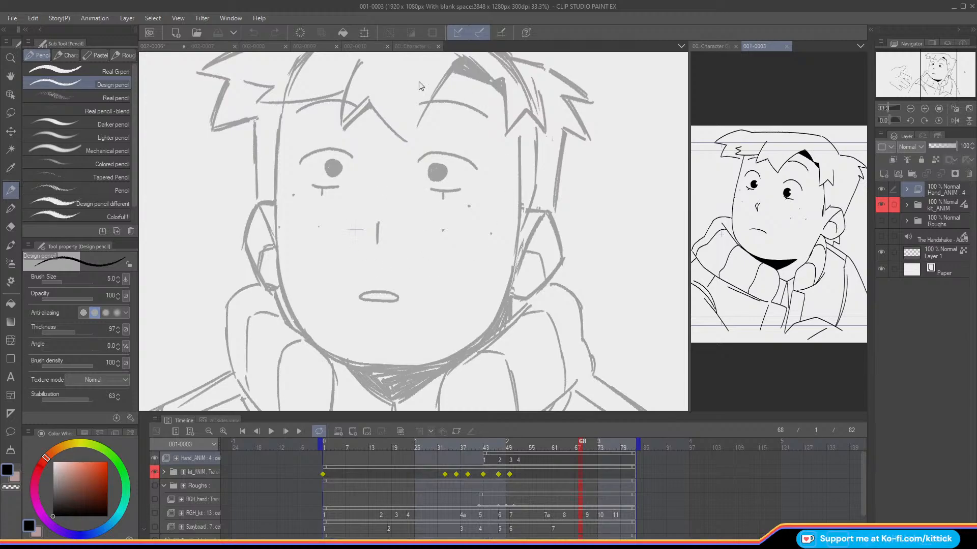
click(910, 109)
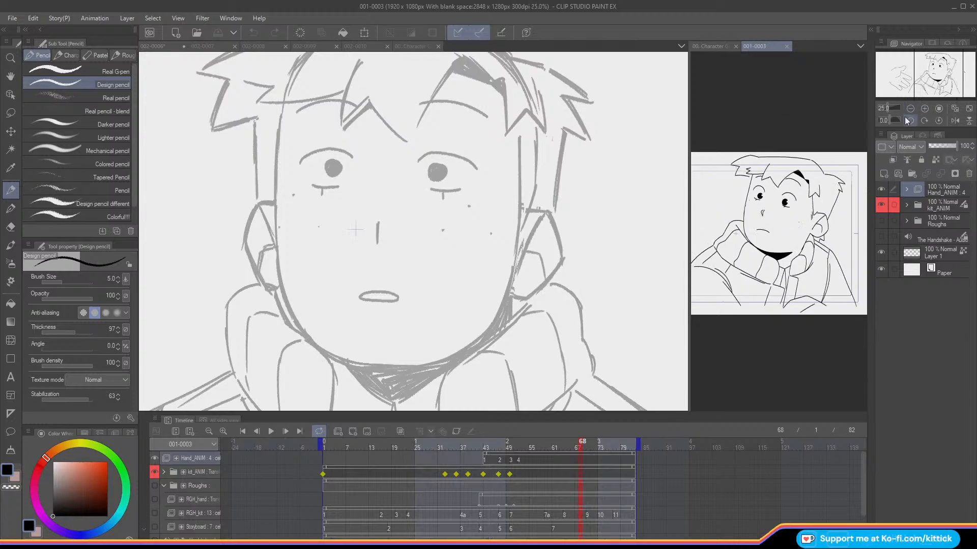
click(925, 109)
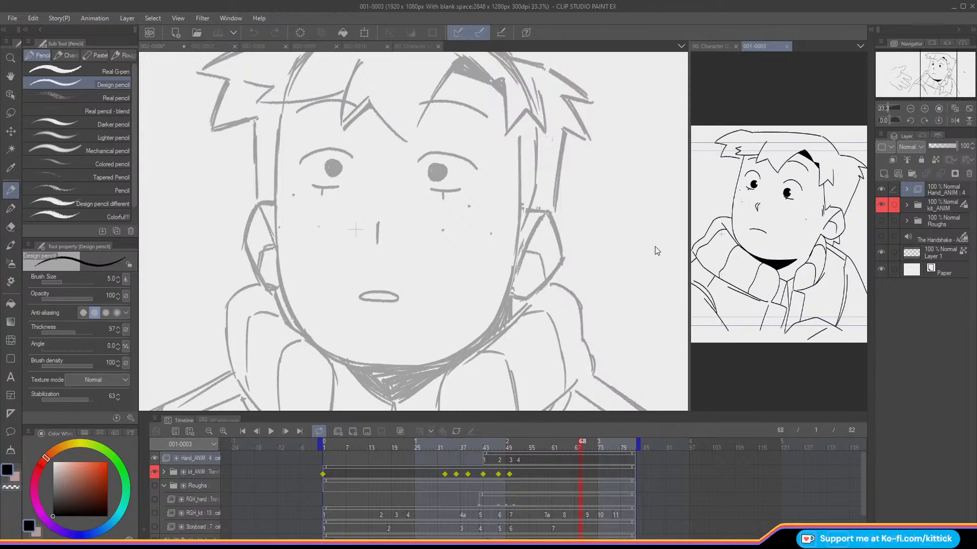
click(629, 264)
Step: Ink both upper eyelid arcs and both lower lid lines over the rough face on Layer 1
click(924, 109)
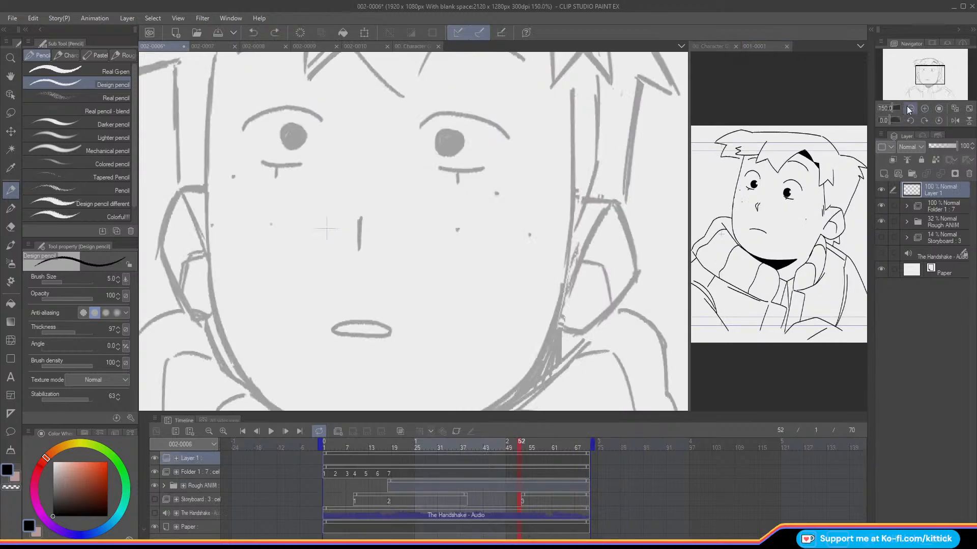
click(910, 109)
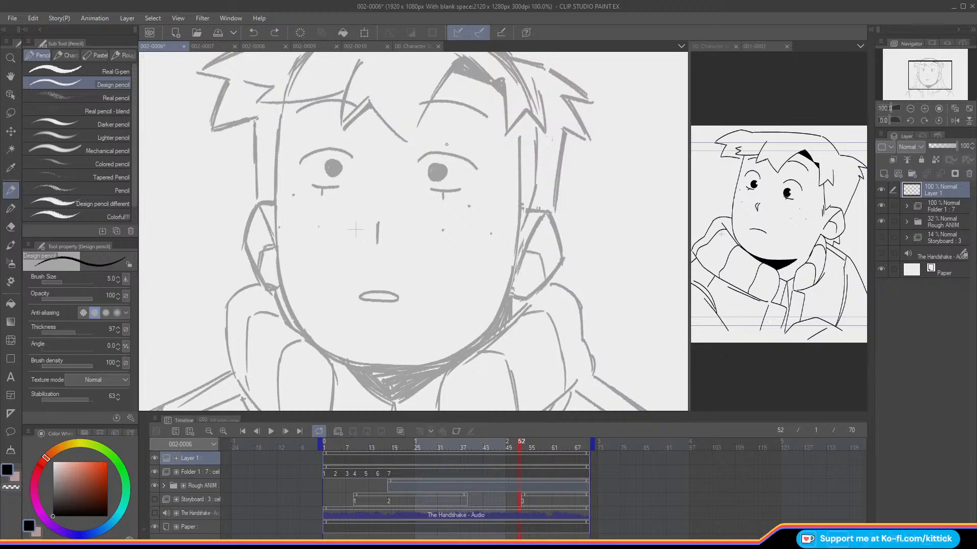
mouse_move(477, 169)
mouse_down()
mouse_move(457, 152)
mouse_move(427, 150)
mouse_move(418, 162)
mouse_up()
mouse_move(351, 156)
mouse_down()
mouse_move(326, 143)
mouse_move(301, 162)
mouse_move(345, 150)
mouse_move(300, 163)
mouse_up()
key(ctrl+z)
drag(431, 191, 461, 189)
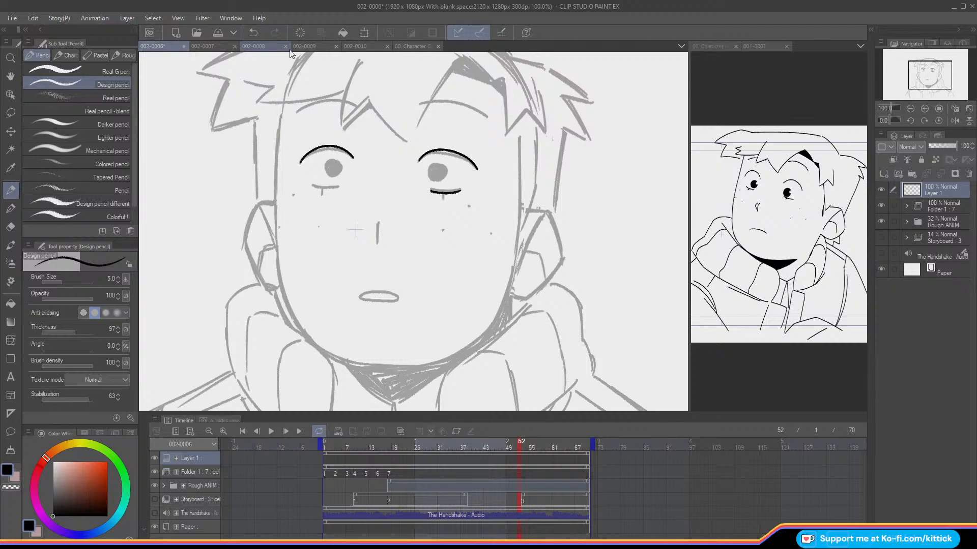
mouse_move(338, 188)
mouse_down()
mouse_move(311, 187)
mouse_move(321, 188)
mouse_up()
Step: Ink the short vertical marks under the lower lids and outline both round pupils
mouse_move(443, 198)
mouse_down()
mouse_move(428, 168)
mouse_move(433, 180)
mouse_move(446, 178)
mouse_move(432, 162)
mouse_up()
mouse_move(330, 161)
mouse_down()
mouse_move(338, 177)
mouse_move(336, 161)
mouse_move(325, 160)
mouse_up()
key(ctrl+z)
key(ctrl+z)
mouse_move(433, 164)
mouse_down()
mouse_move(430, 181)
mouse_move(449, 169)
mouse_move(432, 162)
mouse_move(448, 174)
mouse_up()
key(ctrl+z)
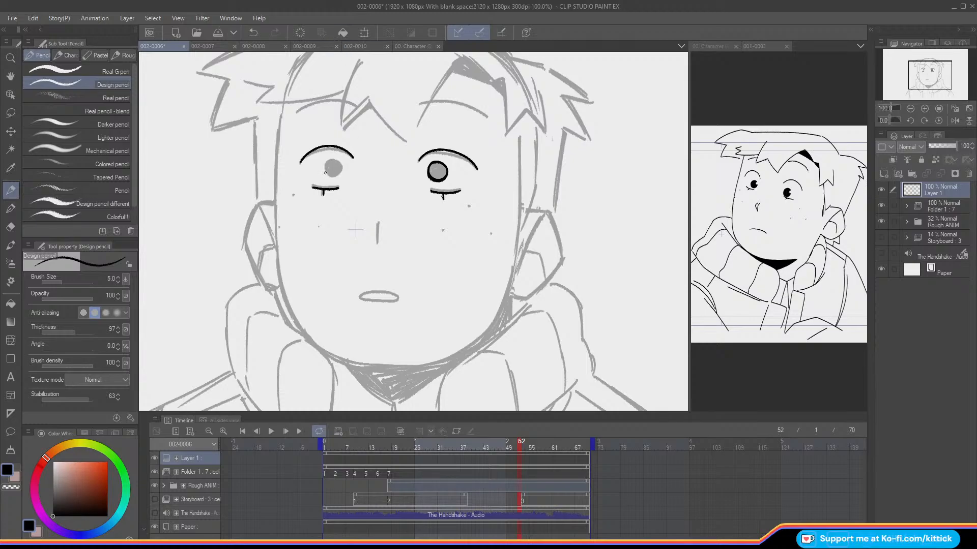
mouse_move(325, 171)
mouse_down()
mouse_move(334, 179)
mouse_move(343, 166)
mouse_move(325, 161)
mouse_move(323, 171)
mouse_up()
Step: Hide the Rough ANIM folder and fill both outlined pupils with black
click(11, 304)
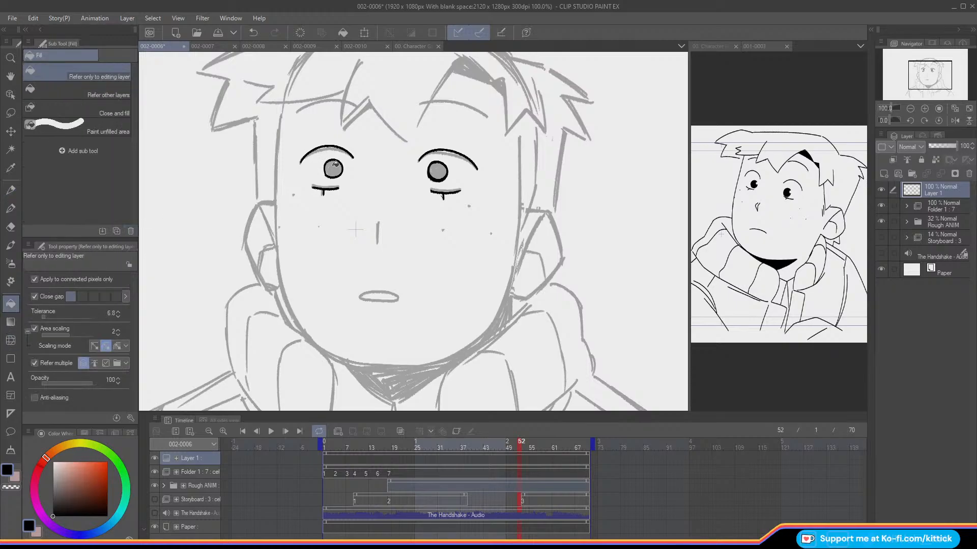
click(880, 206)
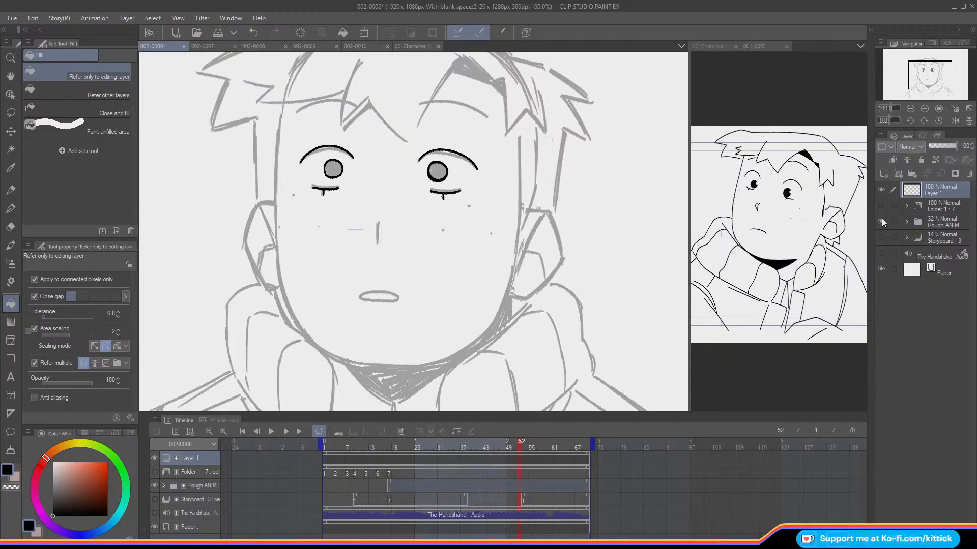
click(880, 206)
click(881, 221)
click(333, 168)
click(438, 172)
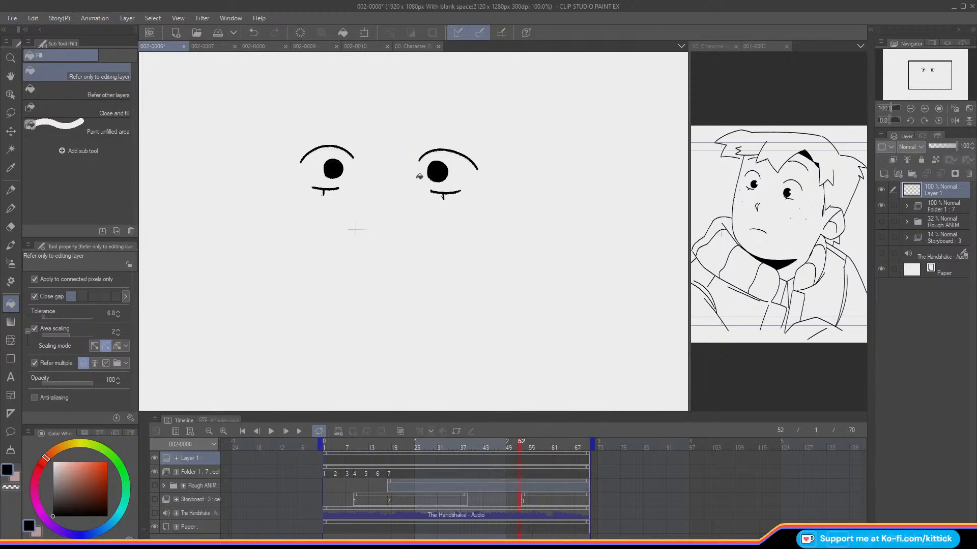
Step: Touch up the edge of the left pupil with the Design pencil and show the Rough ANIM folder again
click(11, 190)
click(881, 222)
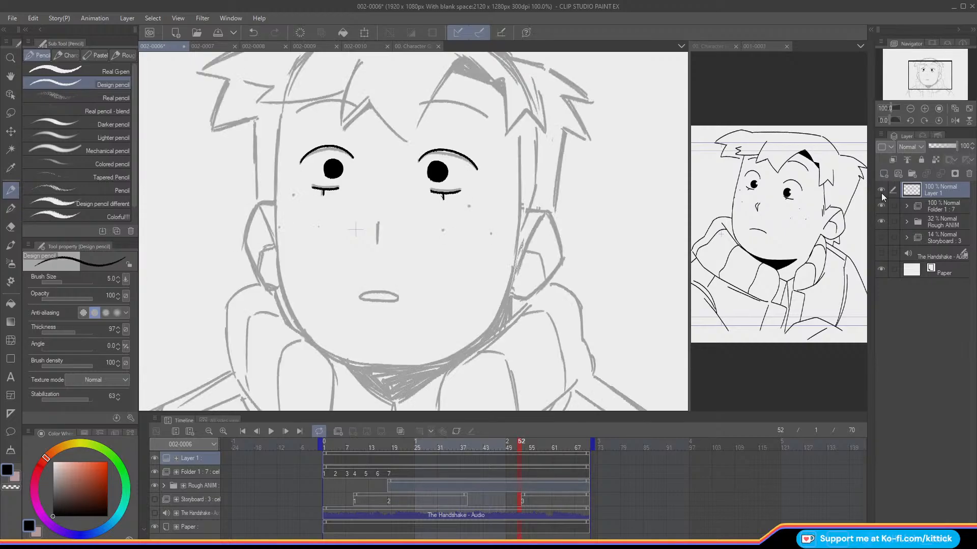
click(880, 206)
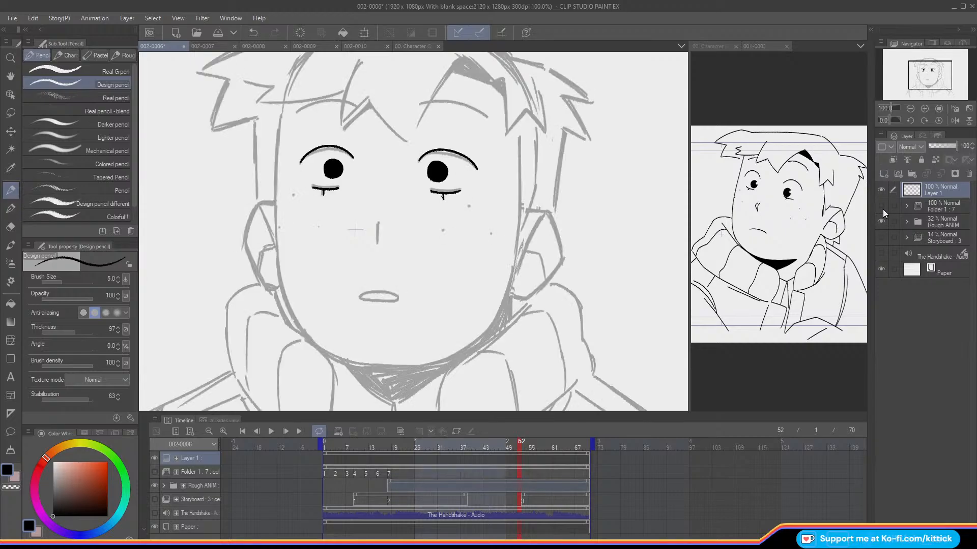
click(881, 207)
click(882, 220)
click(881, 217)
click(881, 216)
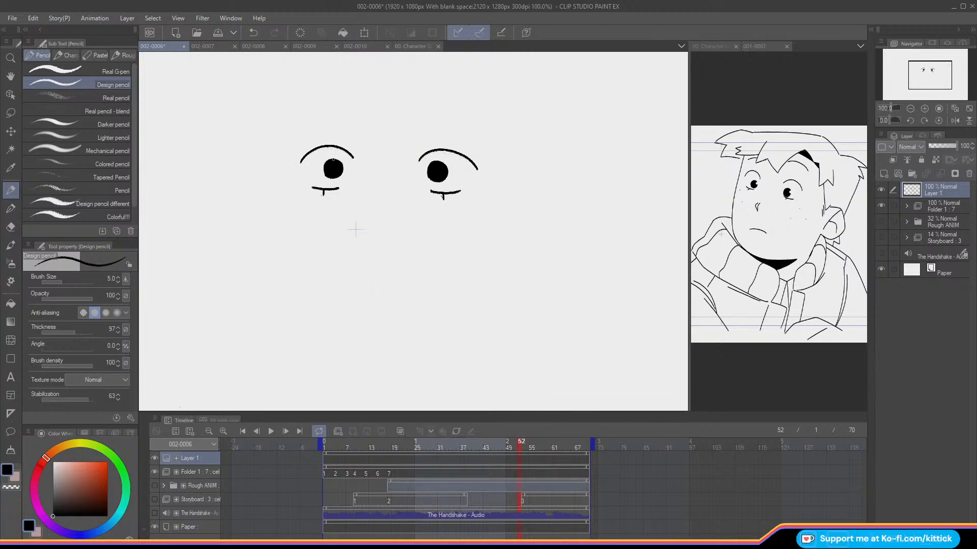
key(ctrl+z)
drag(339, 162, 341, 165)
click(879, 222)
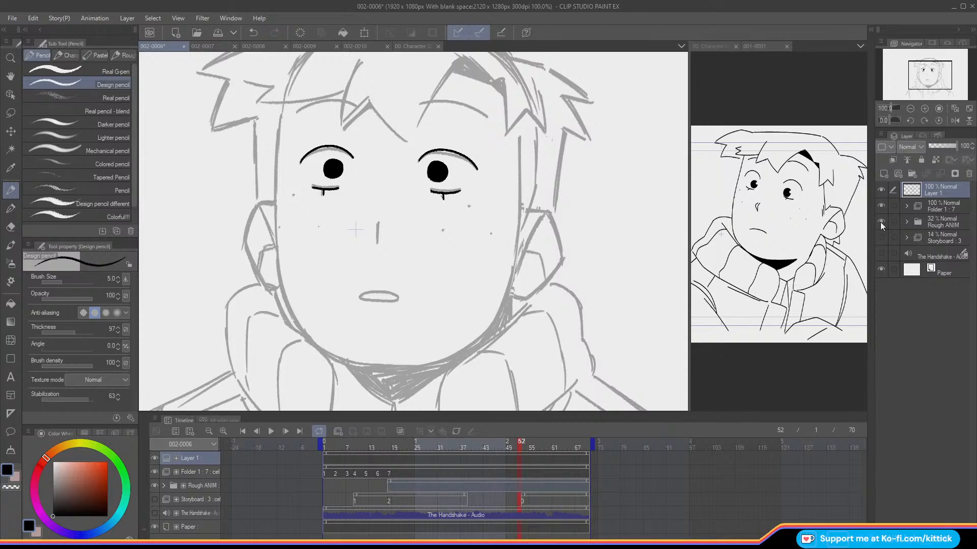
Step: Ink the nose as a small pointed V shape and the mouth as a thin closed oval over the rough
drag(932, 71, 929, 65)
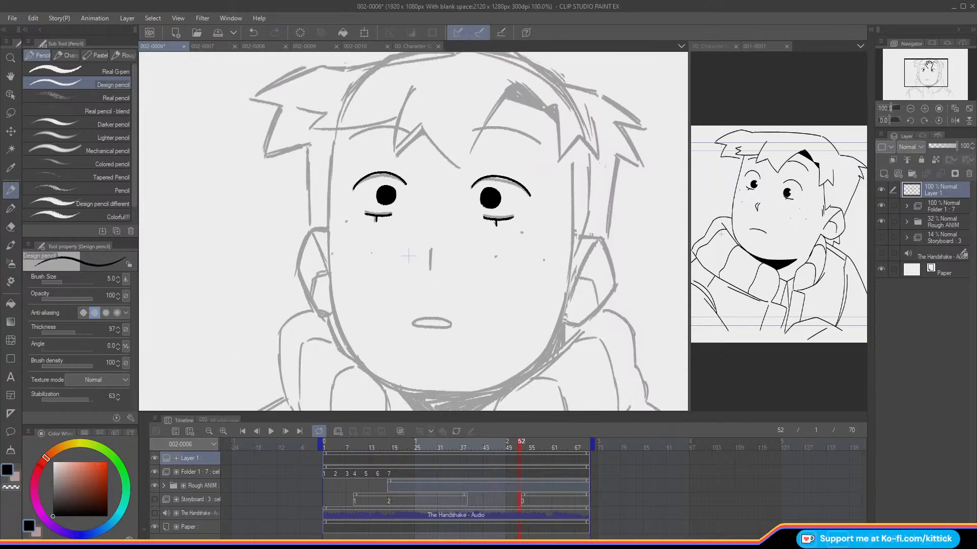
drag(430, 254, 430, 268)
key(ctrl+z)
drag(430, 267, 424, 249)
mouse_move(413, 322)
mouse_down()
mouse_move(453, 323)
mouse_move(413, 323)
mouse_move(450, 326)
mouse_move(414, 320)
mouse_up()
key(ctrl+z)
Step: Look through the drawings 002-0007 to 002-0010, then return to 002-0006
drag(925, 62, 923, 60)
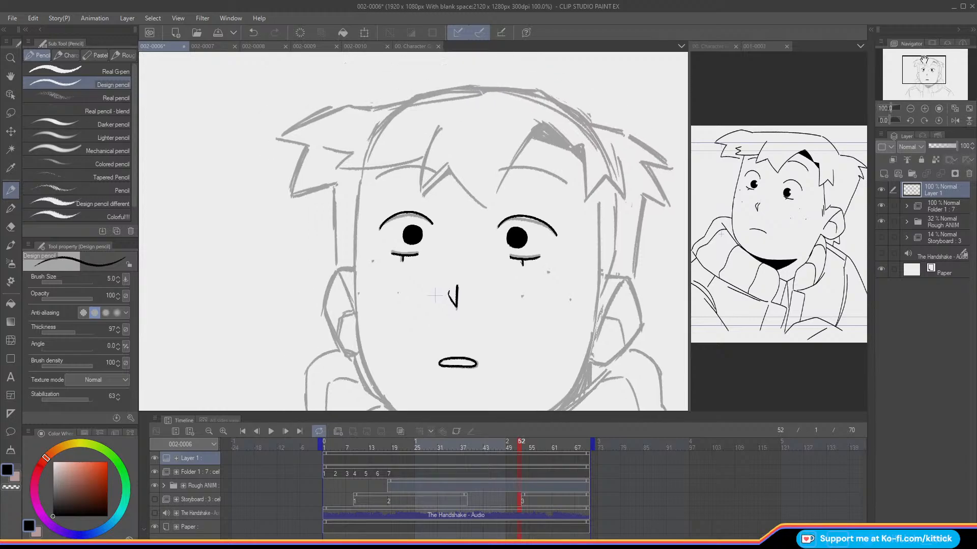
click(910, 109)
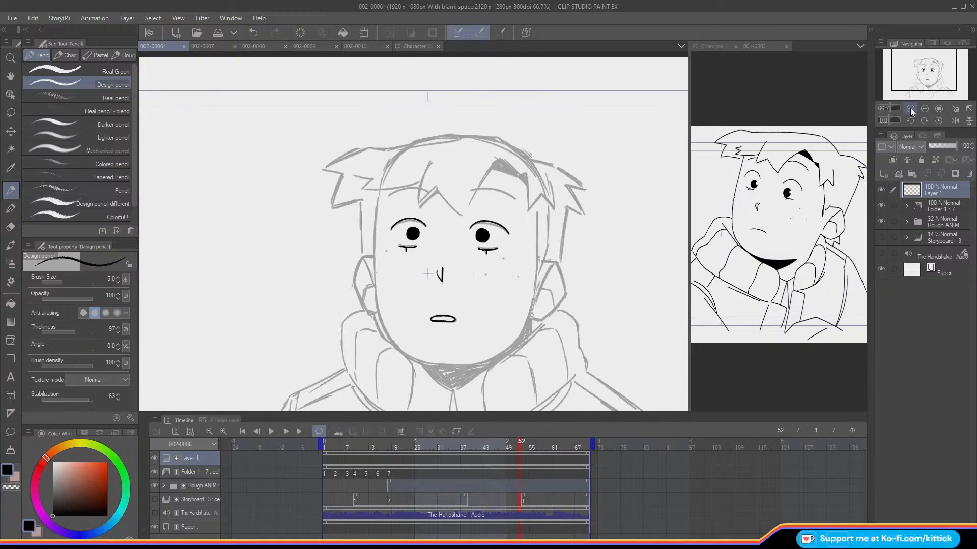
click(910, 108)
drag(912, 73, 915, 77)
click(203, 46)
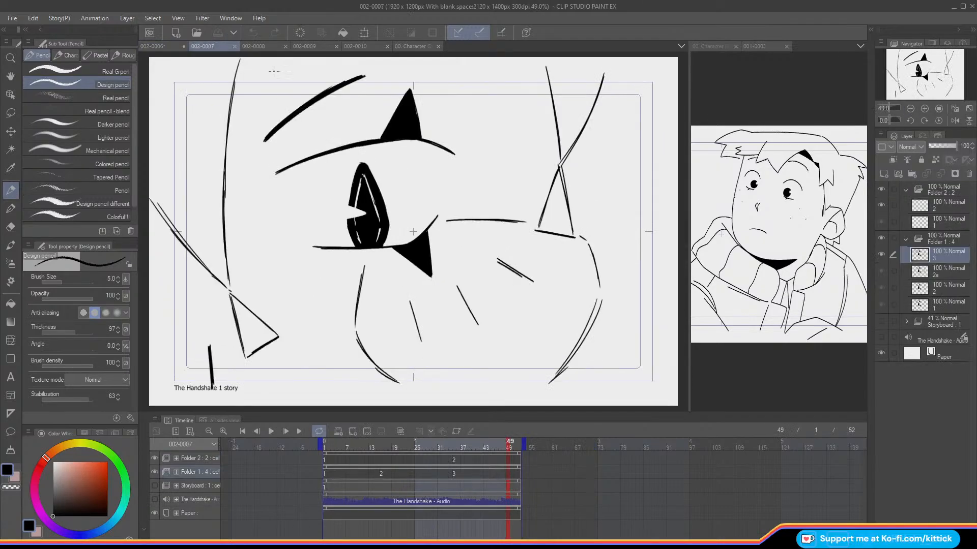
click(260, 47)
click(304, 45)
click(352, 45)
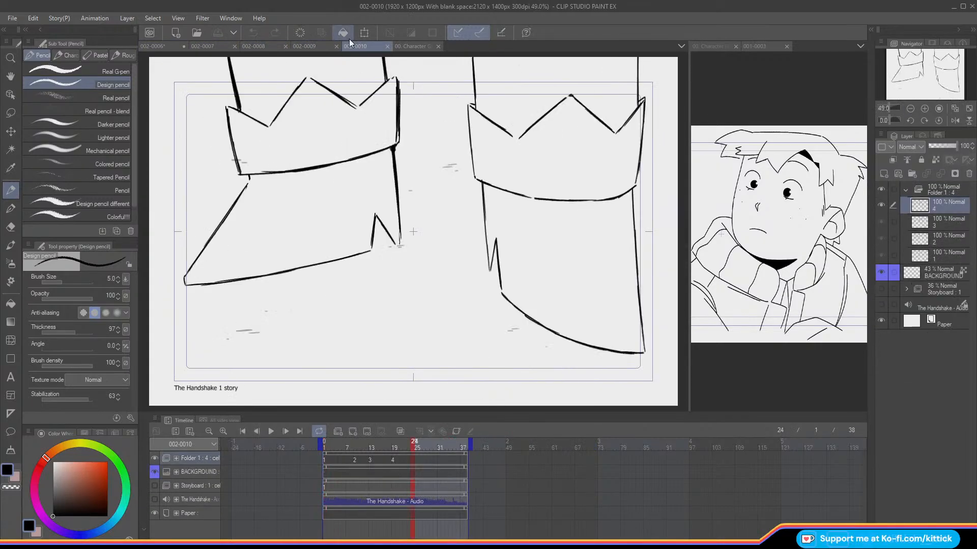
click(203, 46)
click(159, 45)
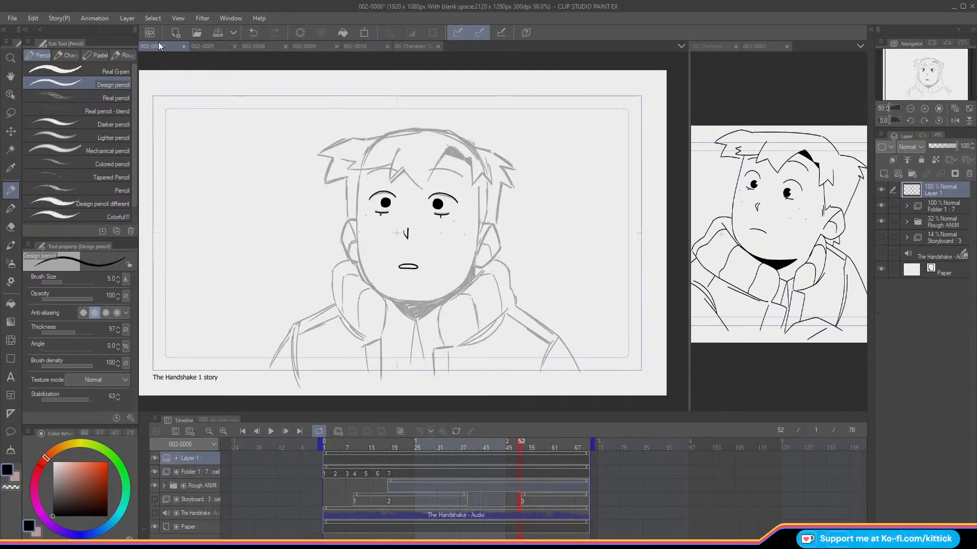
Step: Ink the freckle dots on both cheeks and check them with the Rough ANIM folder hidden
click(924, 108)
click(924, 109)
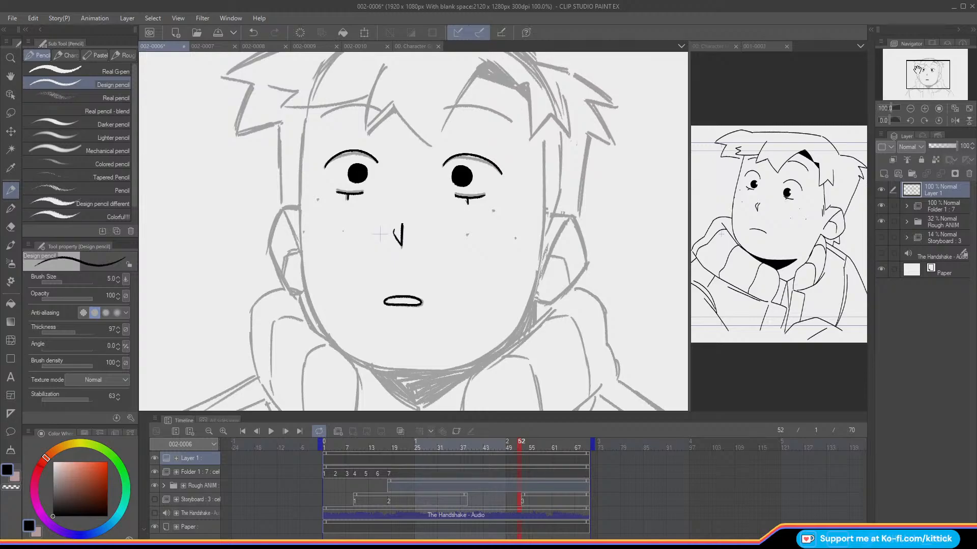
drag(937, 66, 936, 69)
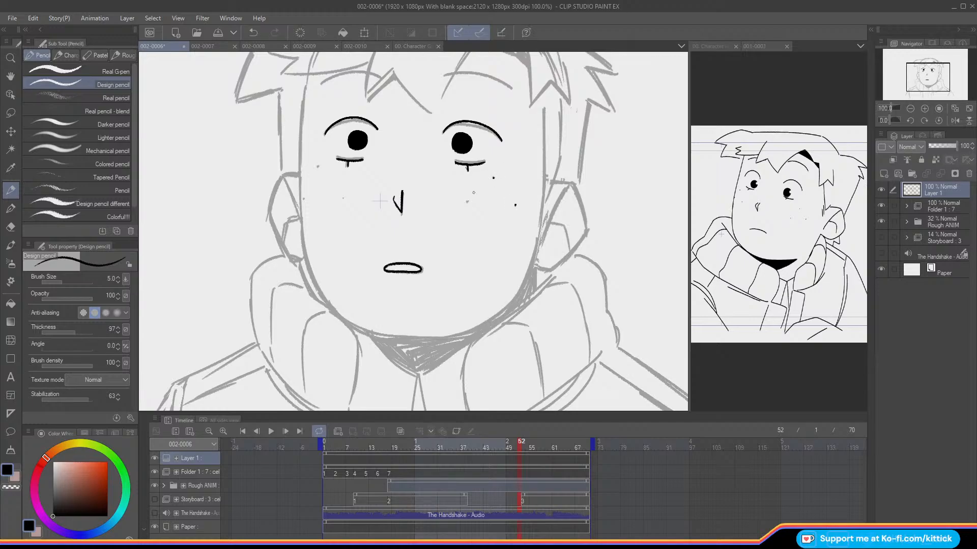
click(340, 197)
click(910, 108)
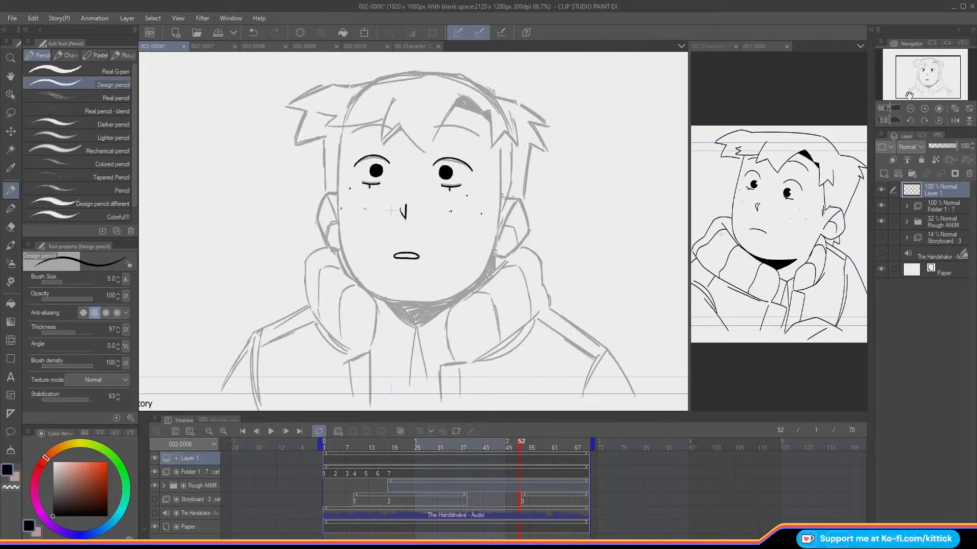
click(880, 221)
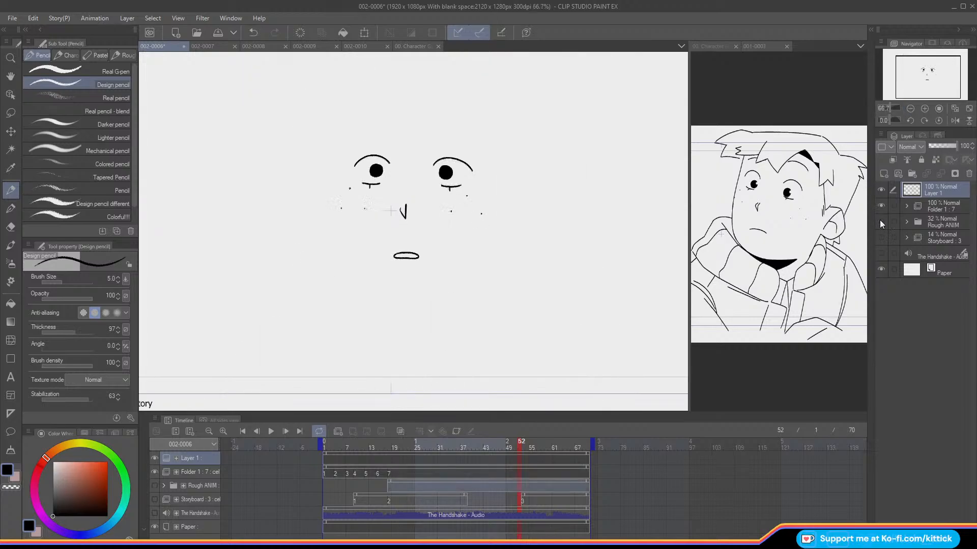
click(880, 220)
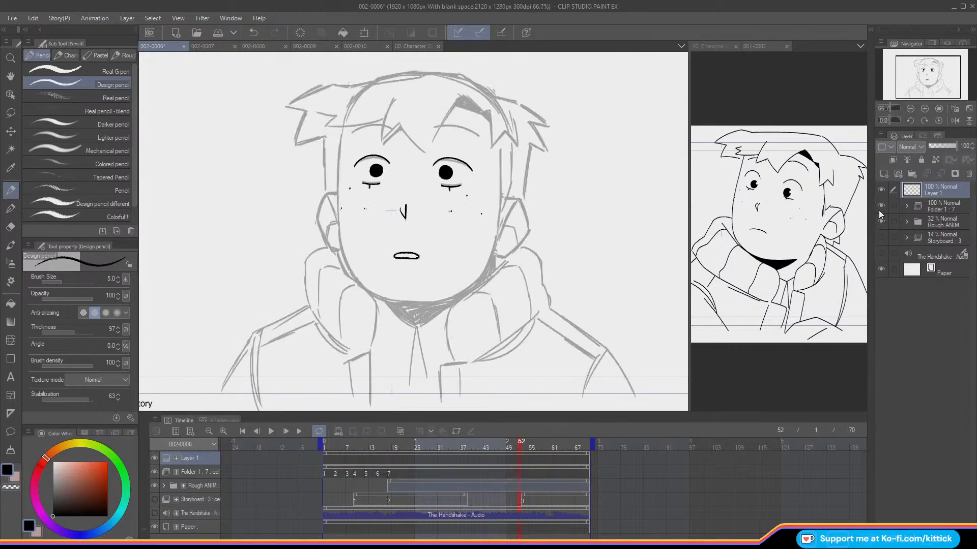
Step: Ink the left side of the face as one long curve from the hairline down to the jaw
click(924, 109)
drag(915, 83, 915, 81)
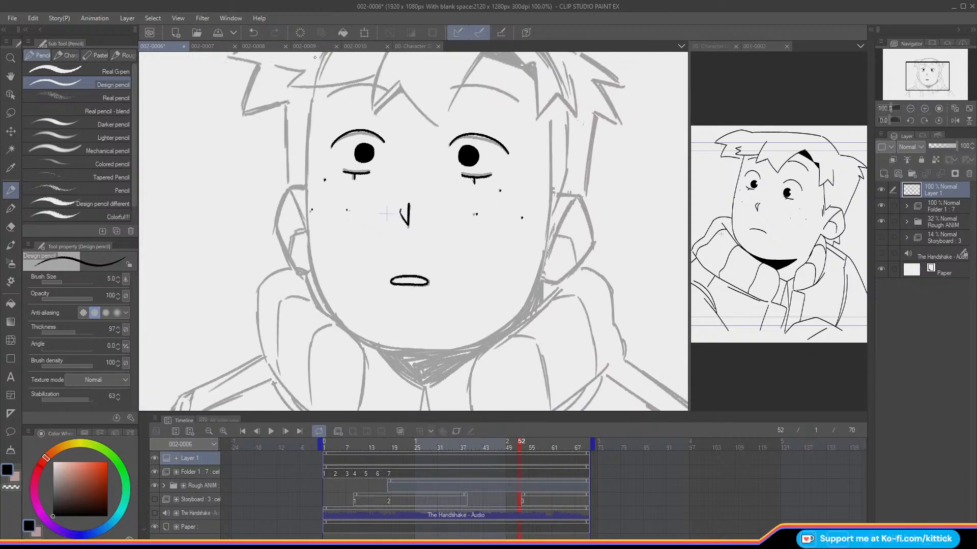
drag(313, 89, 309, 154)
key(ctrl+z)
key(ctrl+z)
key(ctrl+z)
drag(312, 88, 309, 127)
key(ctrl+z)
mouse_move(313, 87)
mouse_down()
mouse_move(306, 197)
mouse_move(316, 292)
mouse_up()
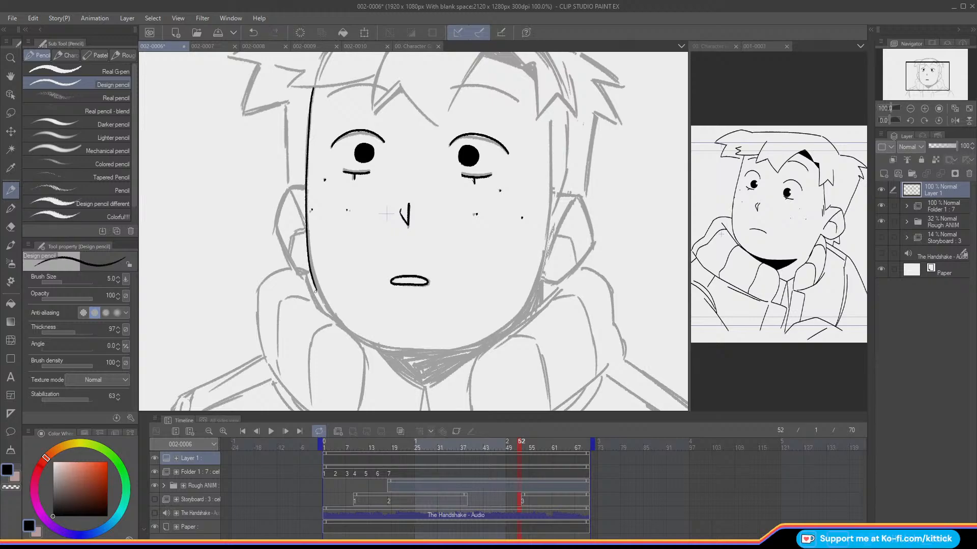
Step: Lasso the inked left face line, transform it slightly to fit the rough, and deselect it
mouse_move(305, 293)
mouse_down()
mouse_move(318, 300)
mouse_move(310, 72)
mouse_move(291, 126)
mouse_up()
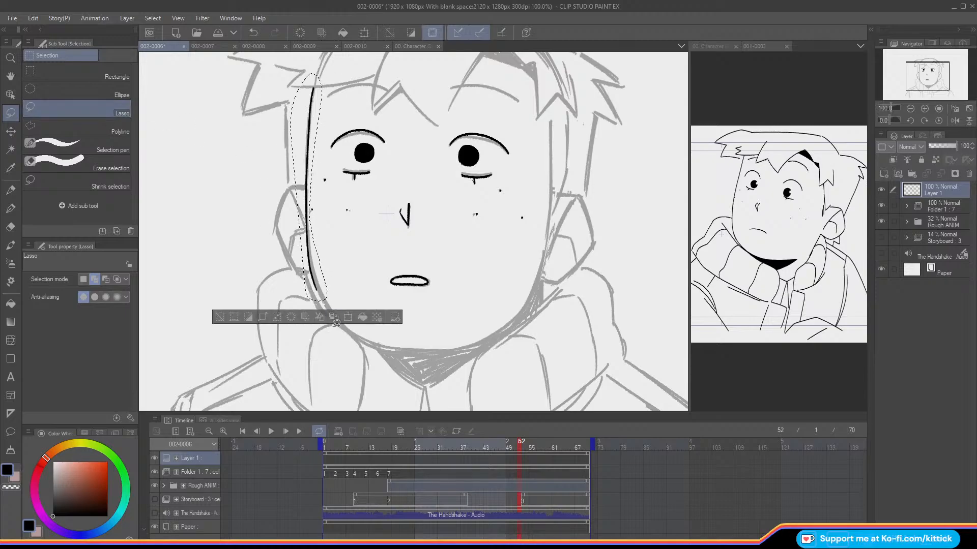
click(346, 319)
drag(308, 187, 313, 89)
drag(200, 196, 199, 198)
click(270, 320)
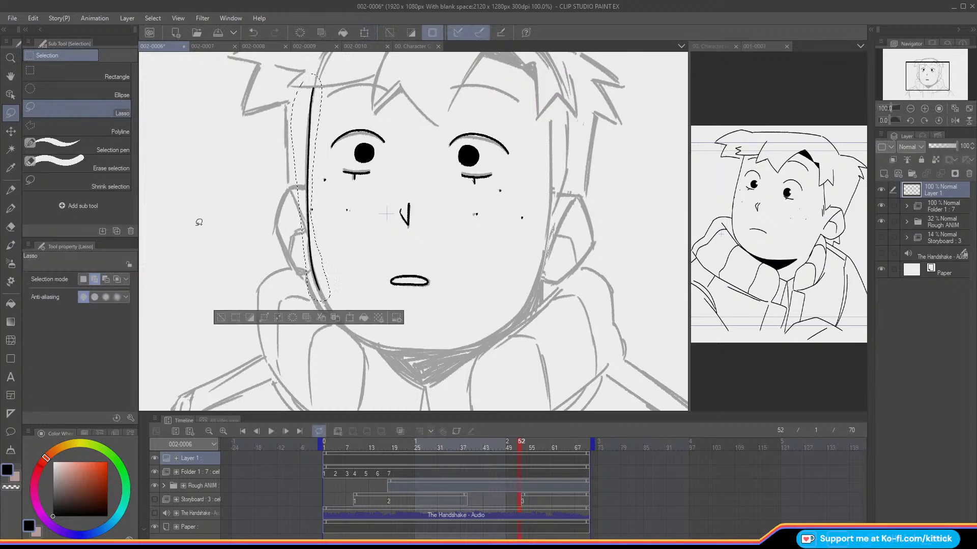
key(ctrl+d)
key(p)
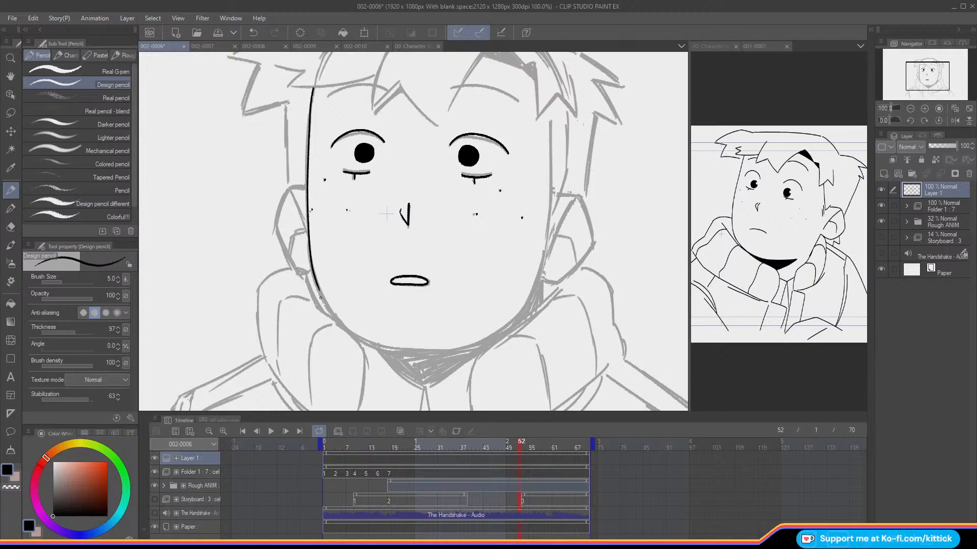
Step: Ink the left jaw curve towards the chin and the right side of the face from hairline to jaw
mouse_move(316, 285)
mouse_down()
mouse_move(342, 321)
mouse_move(318, 289)
mouse_move(356, 335)
mouse_move(387, 347)
mouse_up()
key(ctrl+z)
mouse_move(549, 105)
mouse_down()
mouse_move(547, 237)
mouse_move(505, 324)
mouse_up()
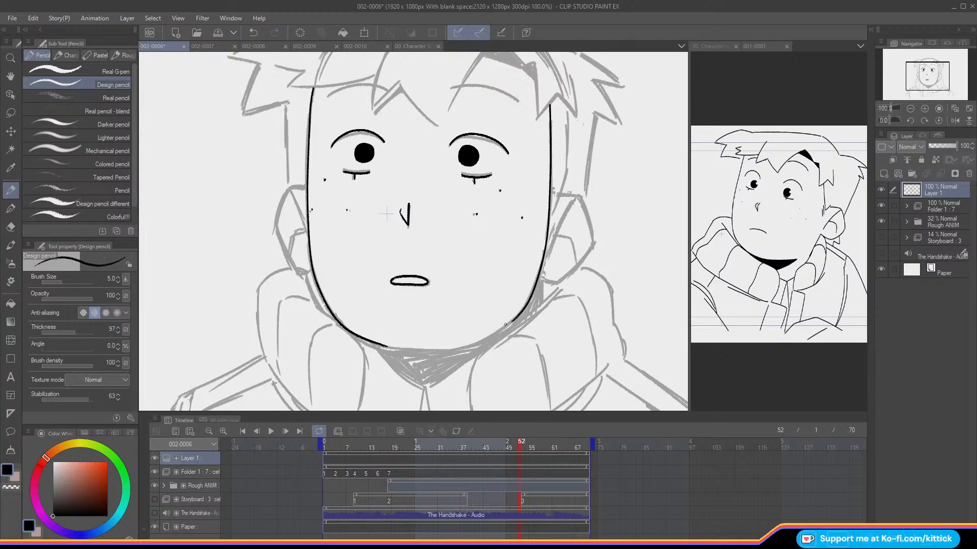
Step: Ink the chin curve joining both jaw lines with the canvas mirrored, then restore the normal canvas orientation
click(954, 120)
drag(311, 305, 353, 333)
key(ctrl+z)
mouse_move(309, 303)
mouse_down()
mouse_move(357, 334)
mouse_move(448, 328)
mouse_up()
key(c)
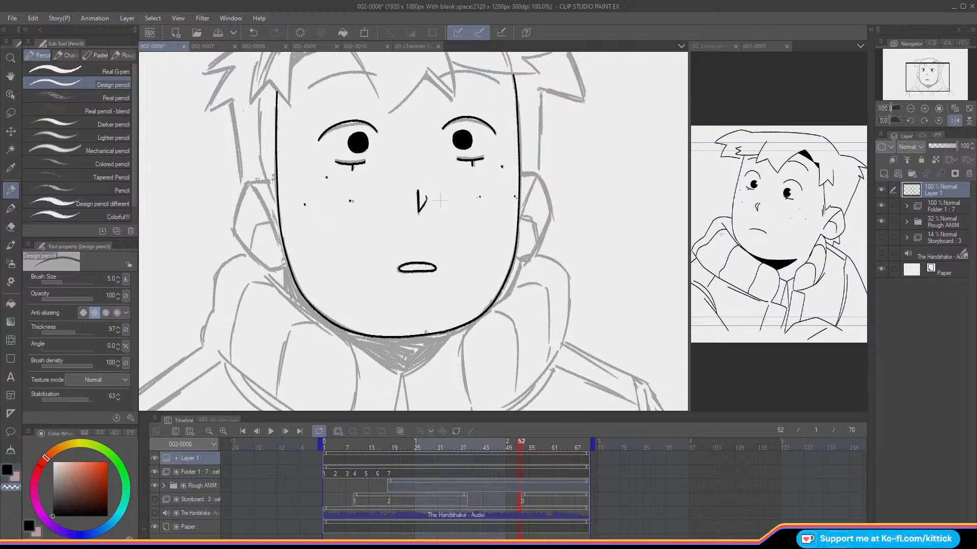
key(c)
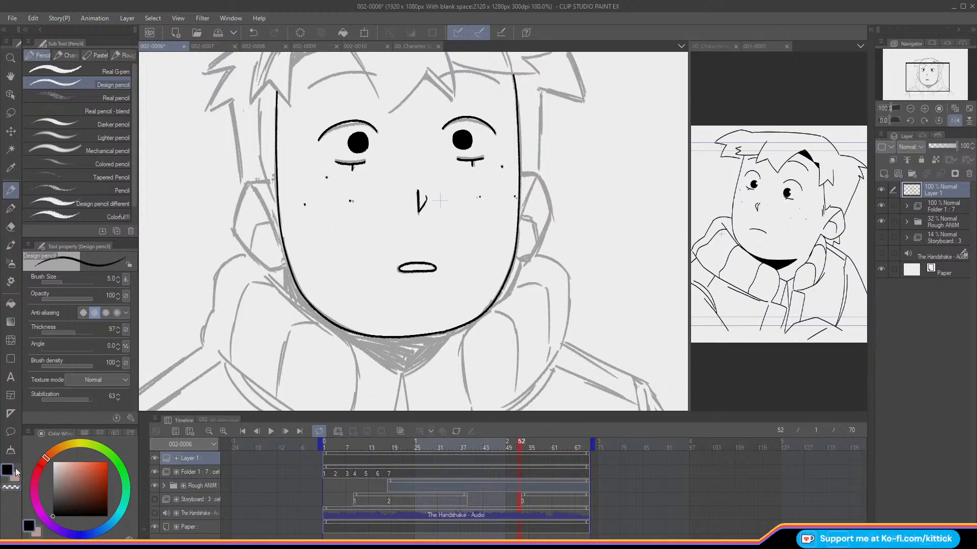
click(956, 121)
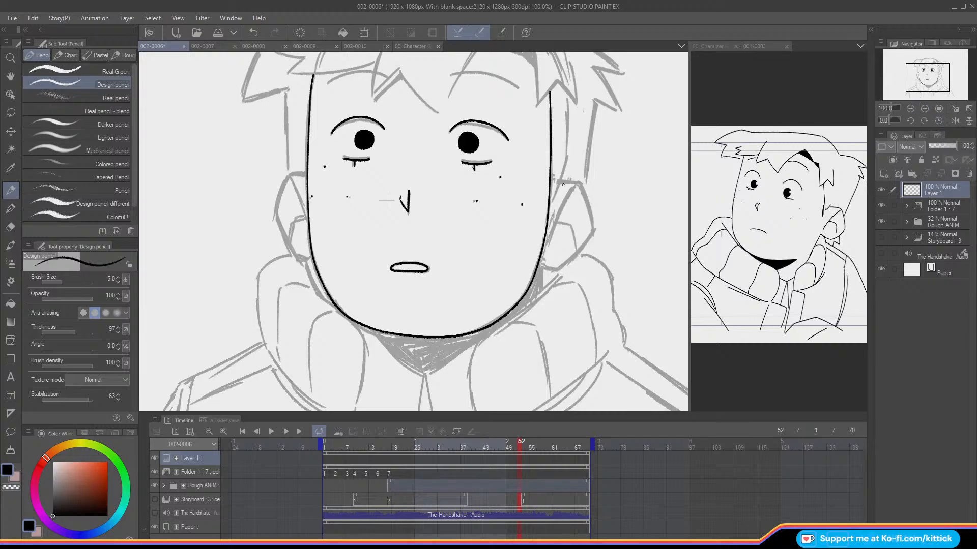
Step: Ink the outer contour of the right ear from its upper edge around to the jaw line
mouse_move(561, 181)
mouse_down()
mouse_move(582, 188)
mouse_move(591, 224)
mouse_up()
key(ctrl+z)
mouse_move(562, 181)
mouse_down()
mouse_move(581, 188)
mouse_move(593, 225)
mouse_move(580, 224)
mouse_move(583, 244)
mouse_move(538, 264)
mouse_up()
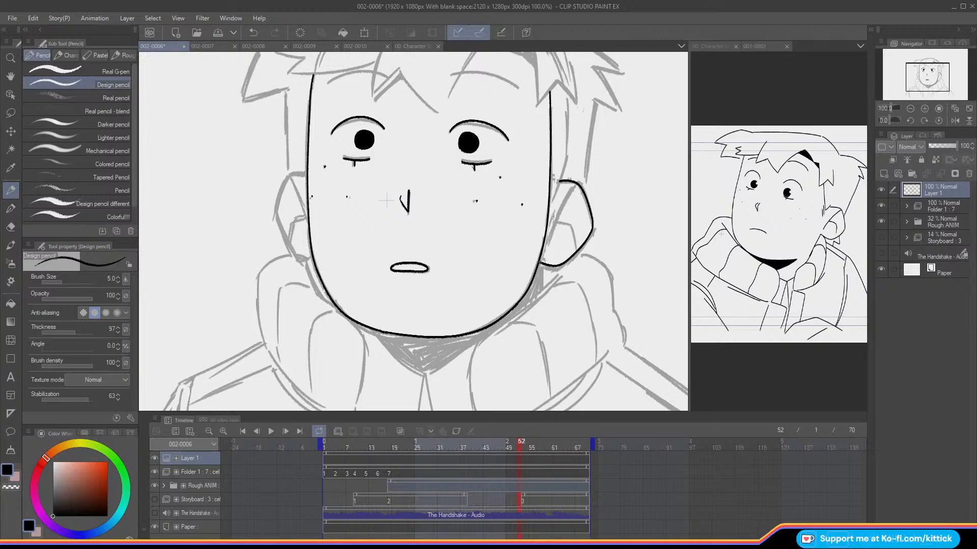
Step: Ink a short slanted line between the right ear and the face, then check it with the Rough ANIM folder hidden
drag(565, 160, 551, 198)
key(ctrl+z)
drag(563, 159, 551, 203)
key(ctrl+z)
drag(559, 161, 549, 206)
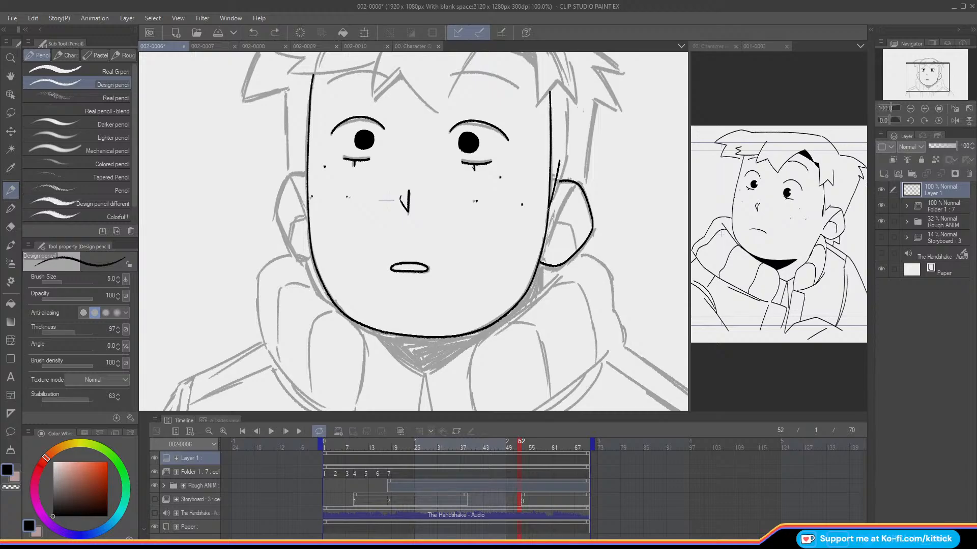
click(881, 222)
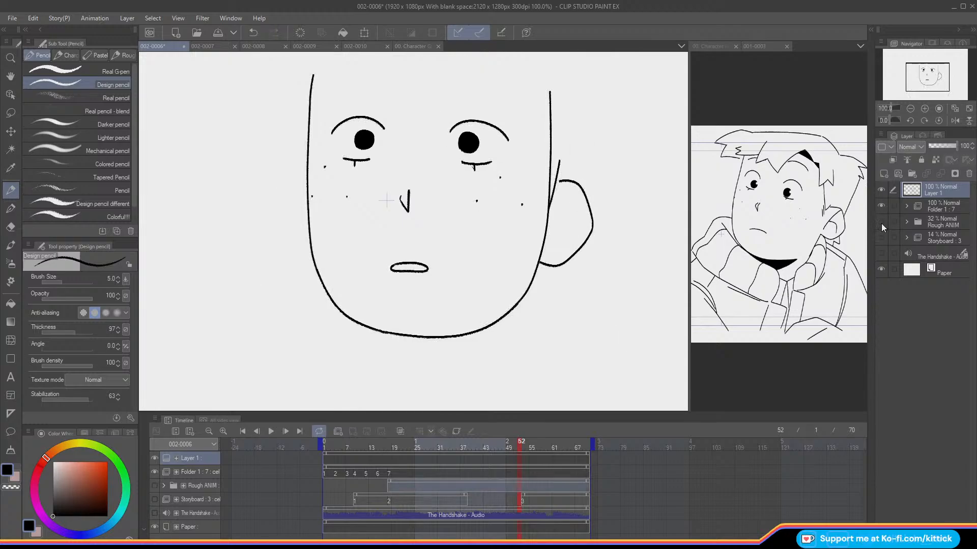
click(881, 221)
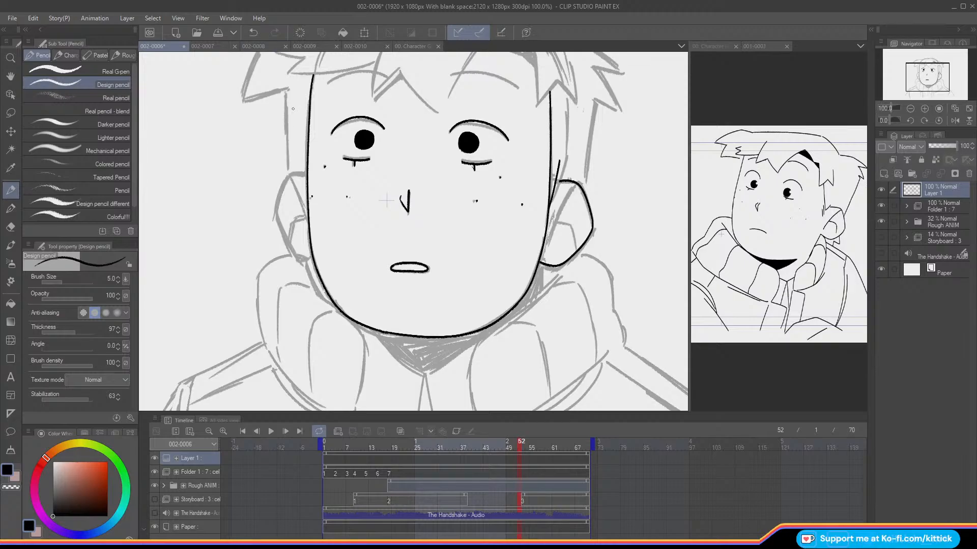
Step: Mirror the canvas to ink the other ear's outline and the short line above it, then unmirror it
click(955, 119)
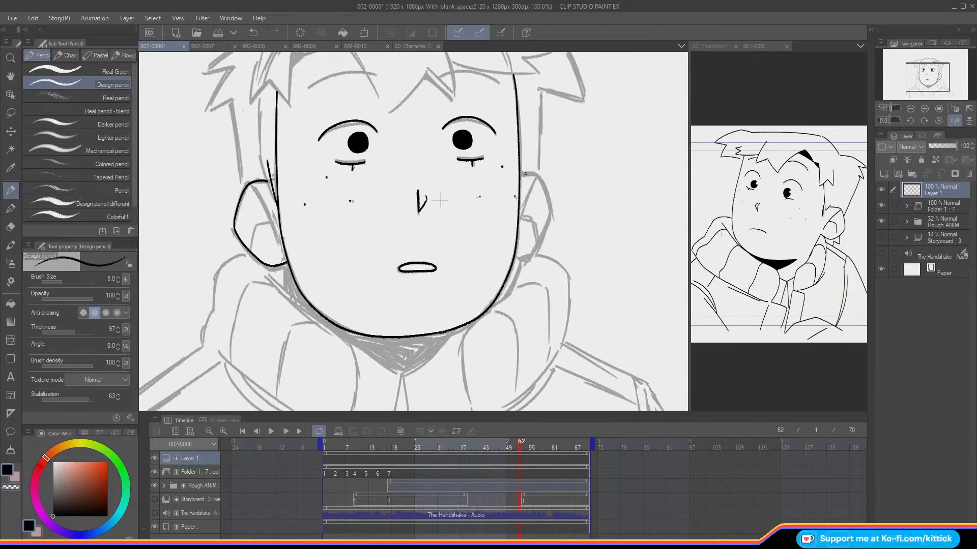
mouse_move(541, 180)
mouse_down()
mouse_move(551, 201)
mouse_move(546, 232)
mouse_move(517, 251)
mouse_up()
drag(523, 159, 519, 186)
click(955, 121)
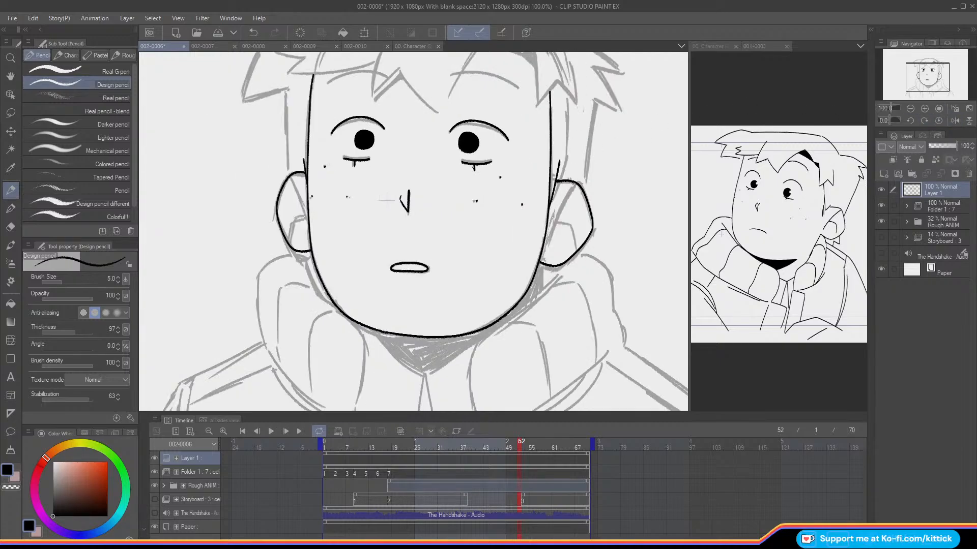
Step: Ink the inner folds of both ears and check them with the Rough ANIM folder hidden
mouse_move(564, 199)
mouse_down()
mouse_move(544, 248)
mouse_move(566, 223)
mouse_move(578, 243)
mouse_up()
mouse_move(293, 175)
mouse_down()
mouse_move(307, 225)
mouse_move(293, 215)
mouse_move(290, 234)
mouse_up()
click(881, 222)
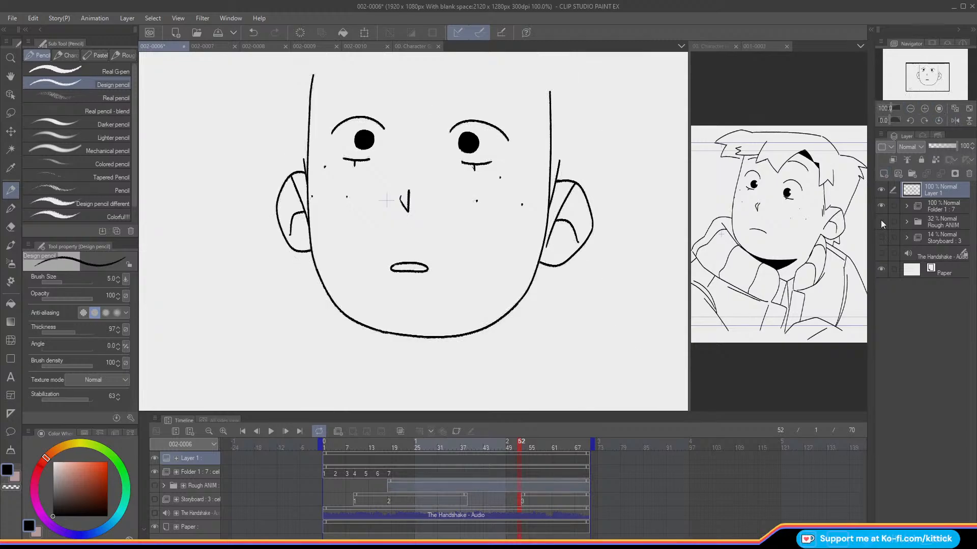
click(881, 222)
Step: Ink the pointed fringe over the forehead, including the parting triangle and the small spikes beside it
drag(919, 76, 917, 72)
mouse_move(556, 122)
mouse_down()
mouse_move(515, 108)
mouse_move(535, 100)
mouse_move(526, 93)
mouse_move(478, 170)
mouse_up()
key(ctrl+z)
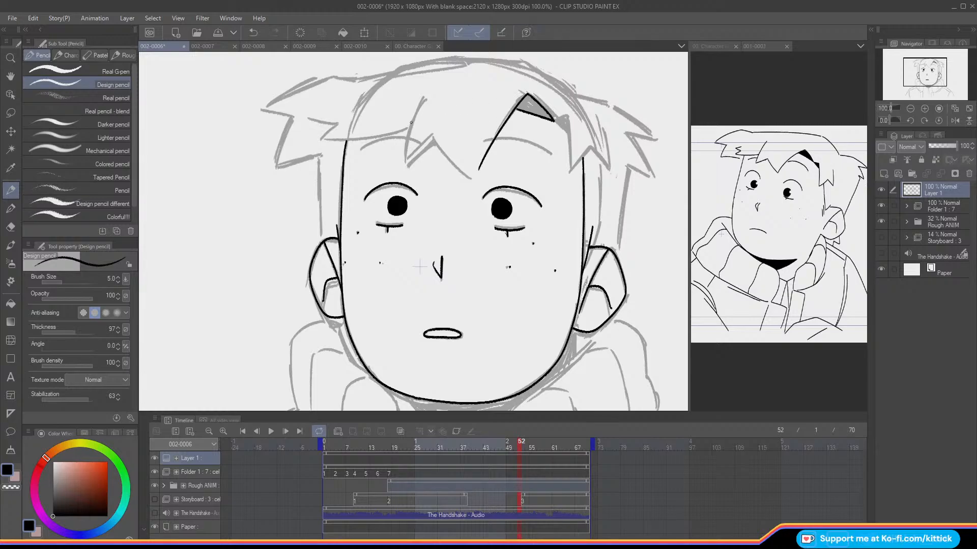
mouse_move(418, 102)
mouse_down()
mouse_move(407, 160)
mouse_move(454, 163)
mouse_move(476, 178)
mouse_up()
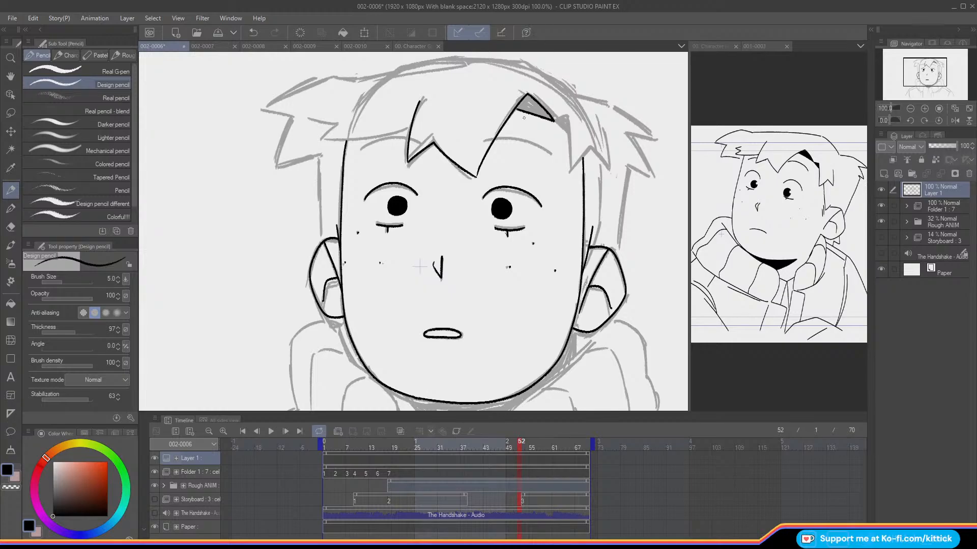
mouse_move(555, 121)
mouse_down()
mouse_move(568, 132)
mouse_move(566, 116)
mouse_move(568, 133)
mouse_move(609, 166)
mouse_move(588, 148)
mouse_up()
Step: Review the rough animation around frames 33 to 39 with Layer 1 hidden, then show the layer and go to frame 51
click(459, 442)
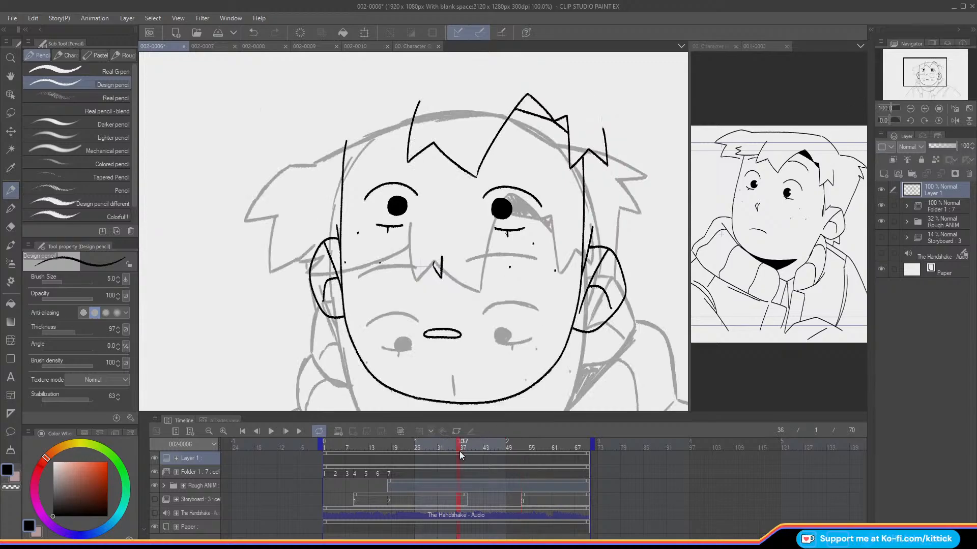
click(470, 443)
key(ctrl+minus)
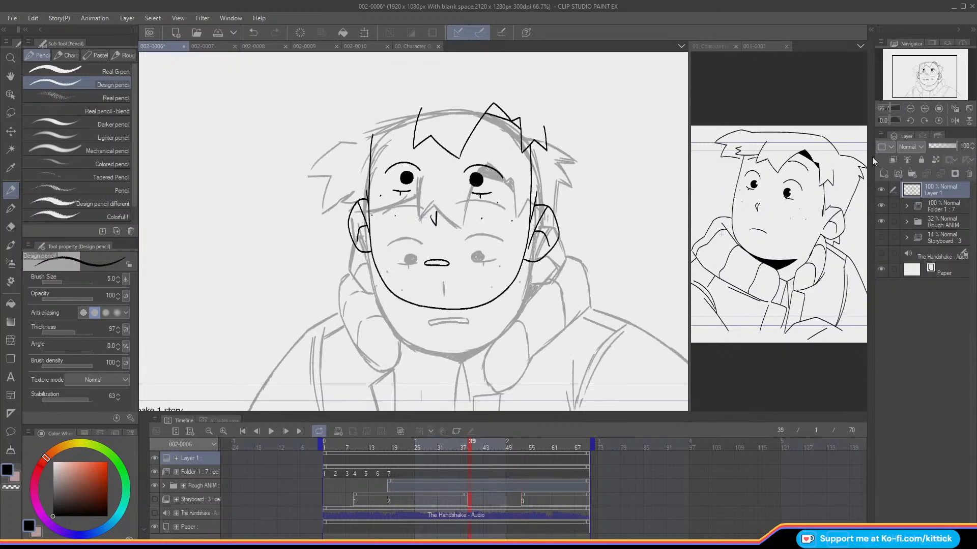
click(880, 190)
click(462, 450)
click(477, 455)
mouse_move(477, 456)
mouse_down()
mouse_move(461, 459)
mouse_move(494, 461)
mouse_move(368, 462)
mouse_move(513, 483)
mouse_move(447, 484)
mouse_up()
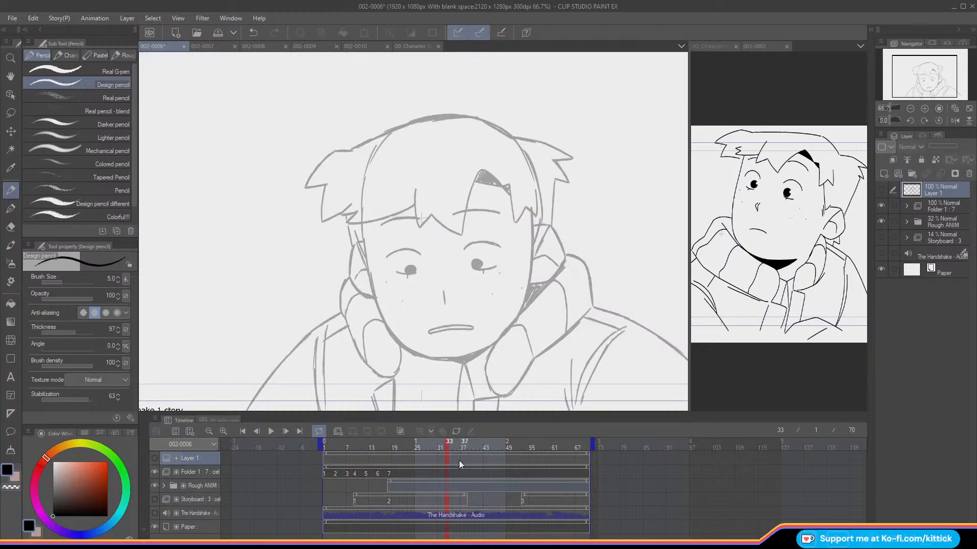
click(880, 189)
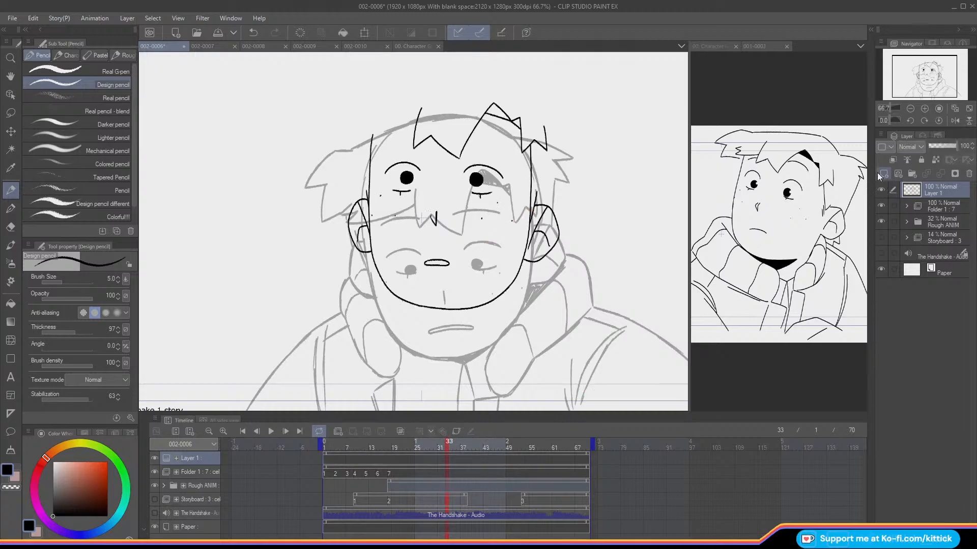
click(530, 447)
click(517, 446)
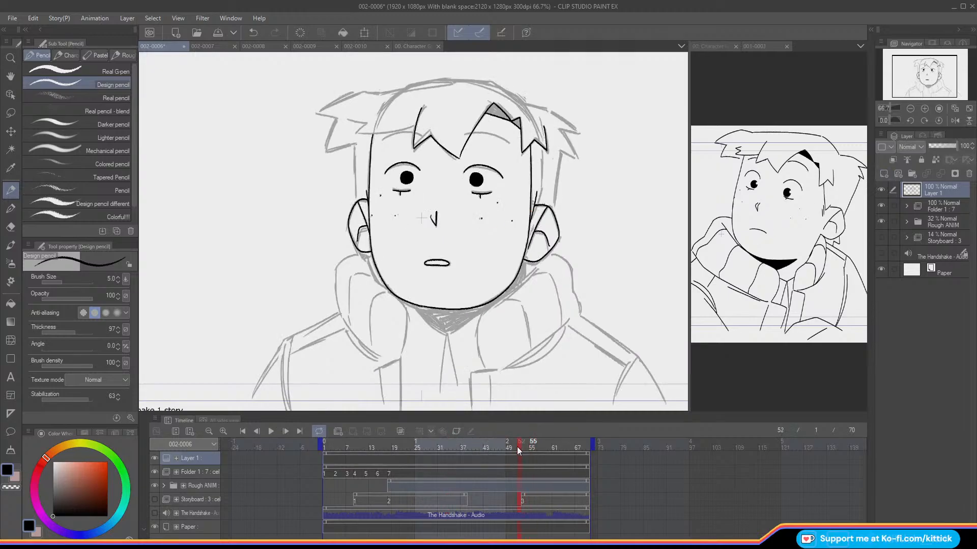
click(513, 450)
drag(511, 449, 516, 448)
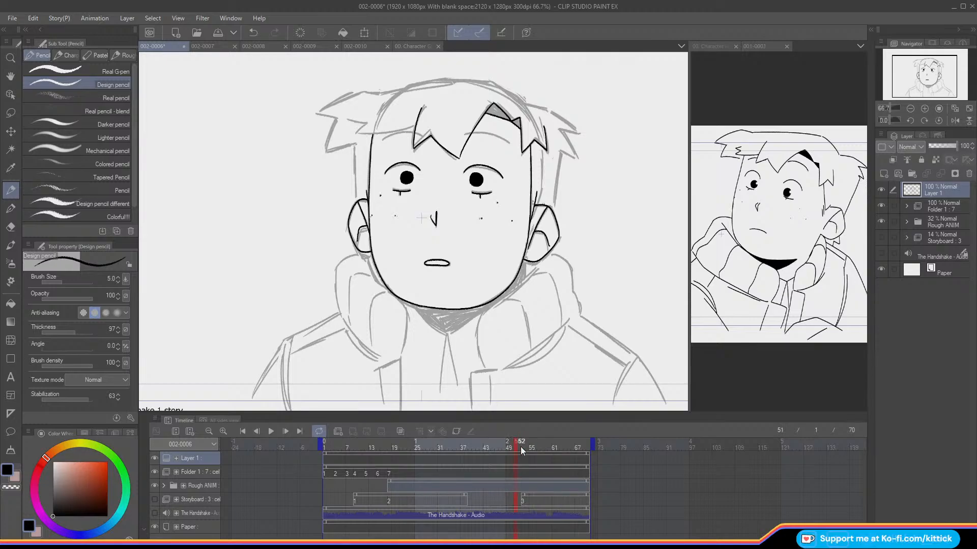
Step: Examine the inked face and fringe in a mirrored view, then restore the normal orientation
click(924, 108)
drag(921, 65, 926, 61)
click(954, 108)
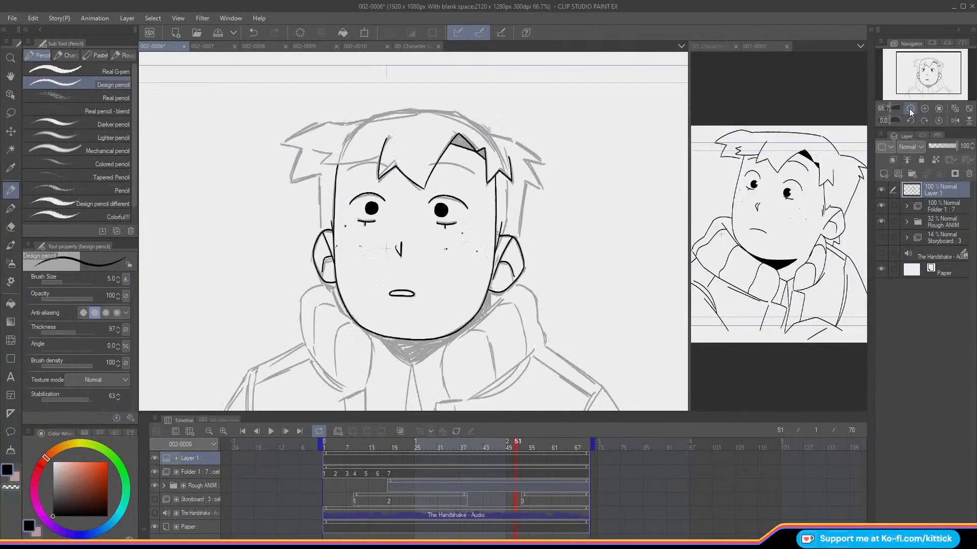
click(953, 121)
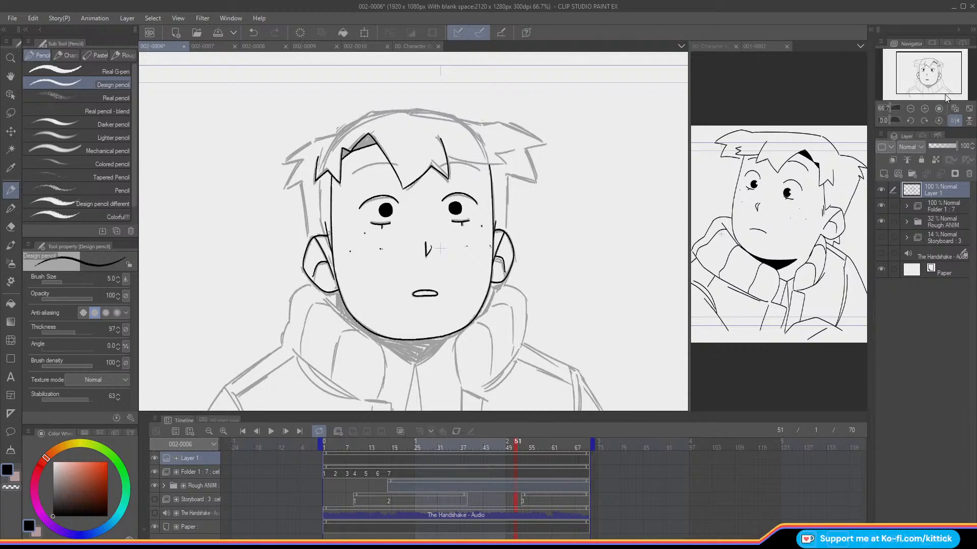
click(954, 121)
Step: Ink the left fringe line from the central lock outwards, ending in a small zigzag tuft
click(924, 109)
drag(921, 76, 919, 72)
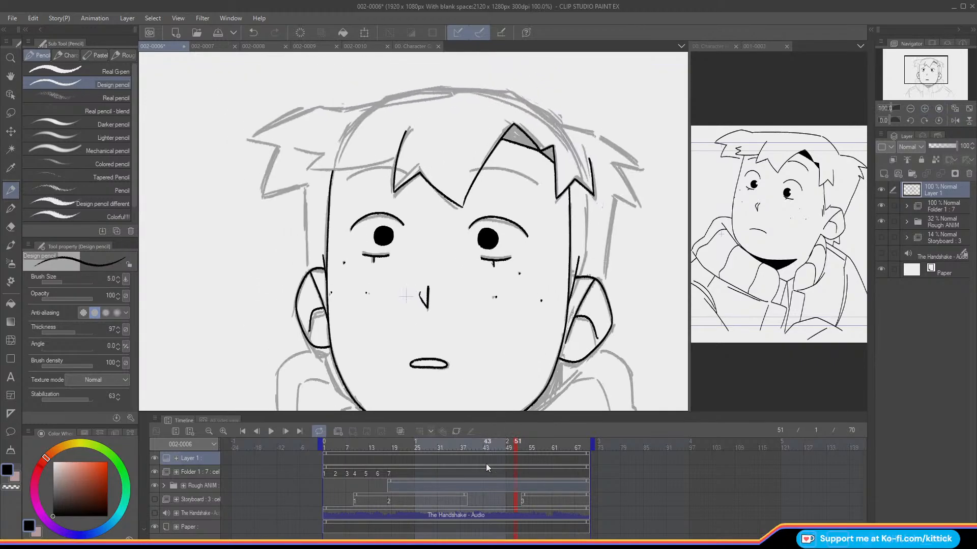
click(513, 457)
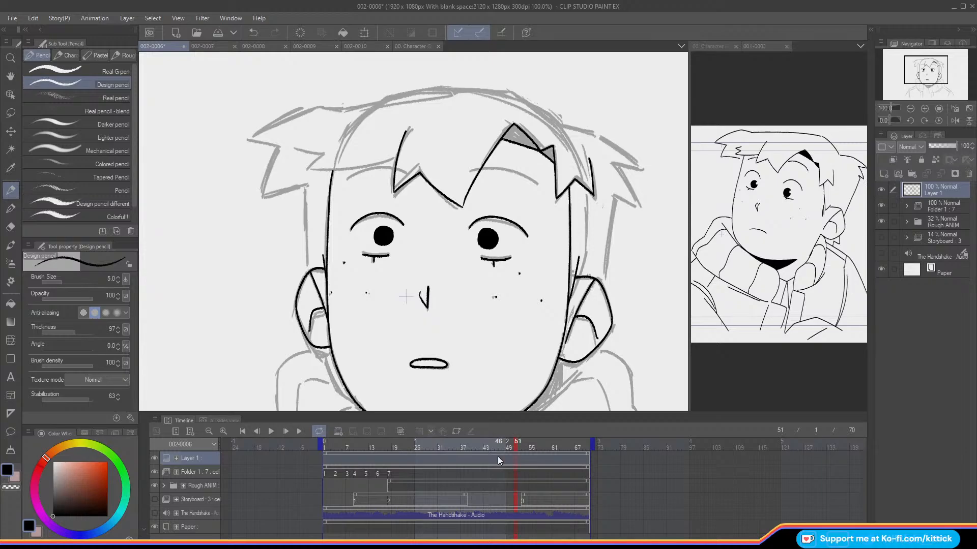
drag(395, 159, 309, 172)
key(ctrl+z)
mouse_move(397, 158)
mouse_down()
mouse_move(313, 171)
mouse_move(324, 154)
mouse_move(304, 149)
mouse_up()
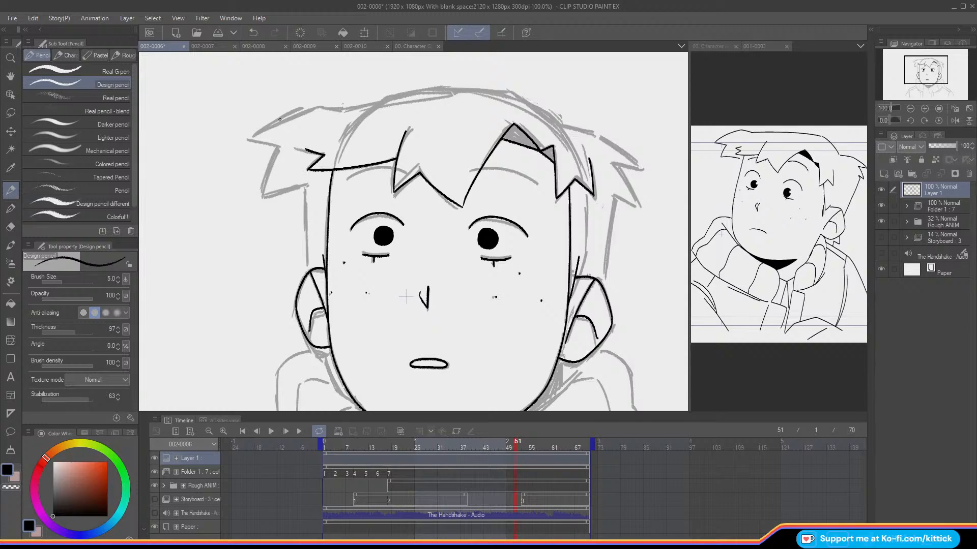
drag(316, 144, 306, 149)
Step: Ink the right outer hair contour from the crown through the side spikes down to the ear
drag(558, 124, 511, 92)
mouse_move(560, 124)
mouse_down()
mouse_move(596, 133)
mouse_move(642, 169)
mouse_move(611, 163)
mouse_move(636, 200)
mouse_move(613, 197)
mouse_move(602, 290)
mouse_up()
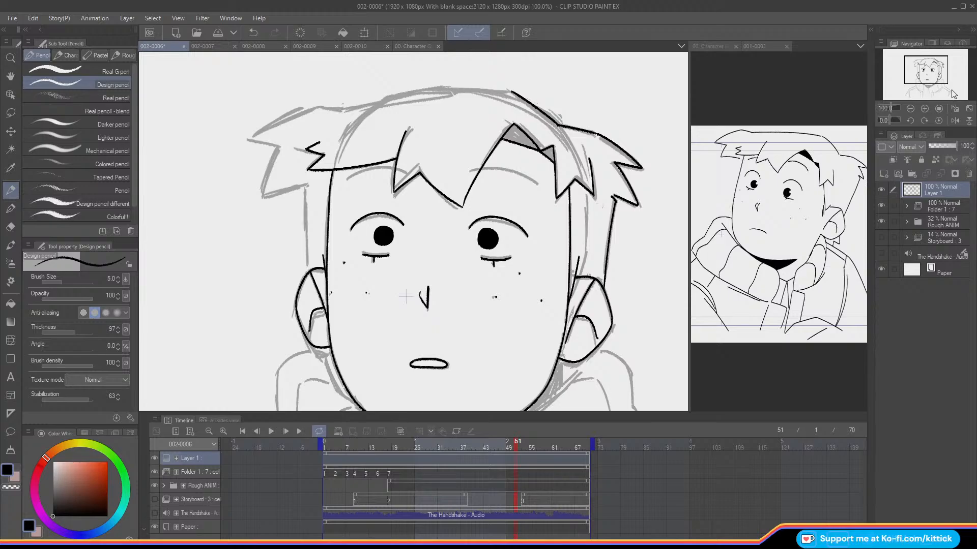
Step: Ink the top contour of the hair across the crown with the canvas mirrored
drag(929, 76, 926, 72)
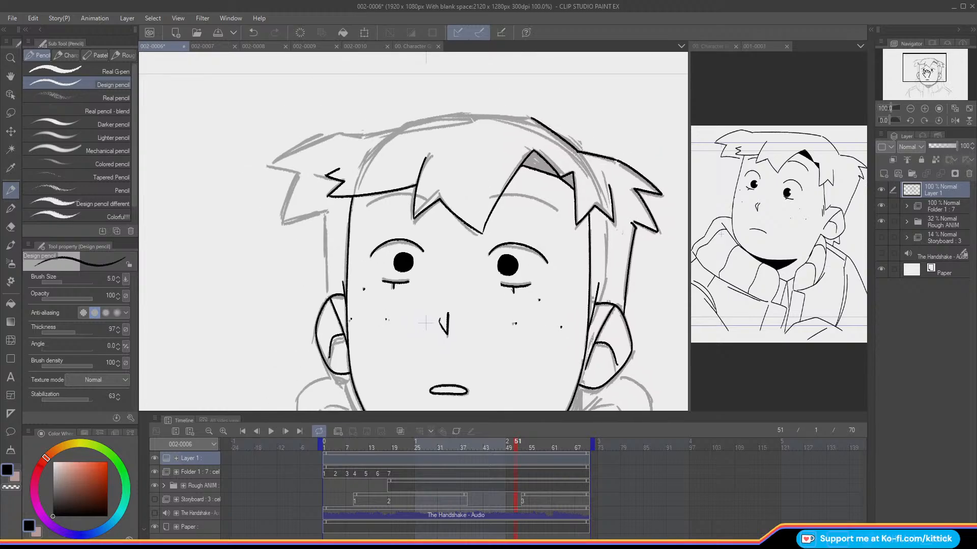
click(954, 122)
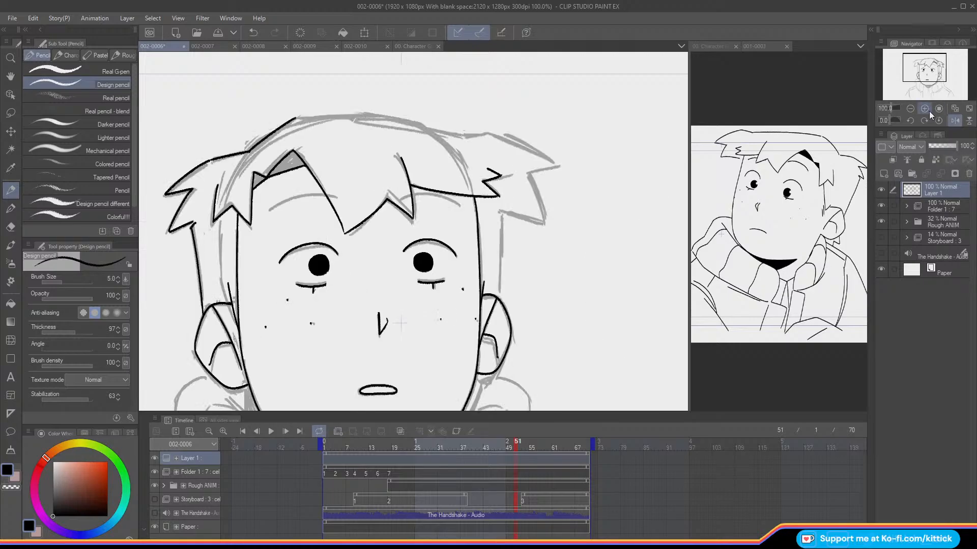
mouse_move(298, 118)
mouse_down()
mouse_move(393, 118)
mouse_move(468, 135)
mouse_up()
key(ctrl+z)
drag(312, 116, 466, 135)
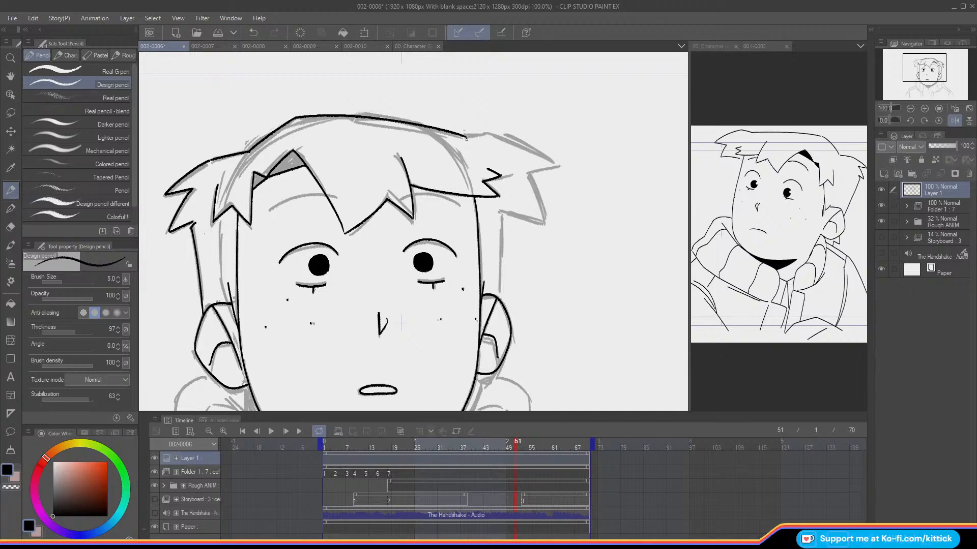
Step: Ink the hair spikes and side line down to the remaining ear, clean up with transparent colour, and unmirror the canvas
mouse_move(474, 135)
mouse_down()
mouse_move(489, 131)
mouse_move(557, 165)
mouse_up()
key(ctrl+z)
key(ctrl+z)
drag(557, 166, 487, 132)
drag(556, 165, 527, 174)
mouse_move(541, 215)
mouse_down()
mouse_move(544, 224)
mouse_move(500, 209)
mouse_move(499, 297)
mouse_up()
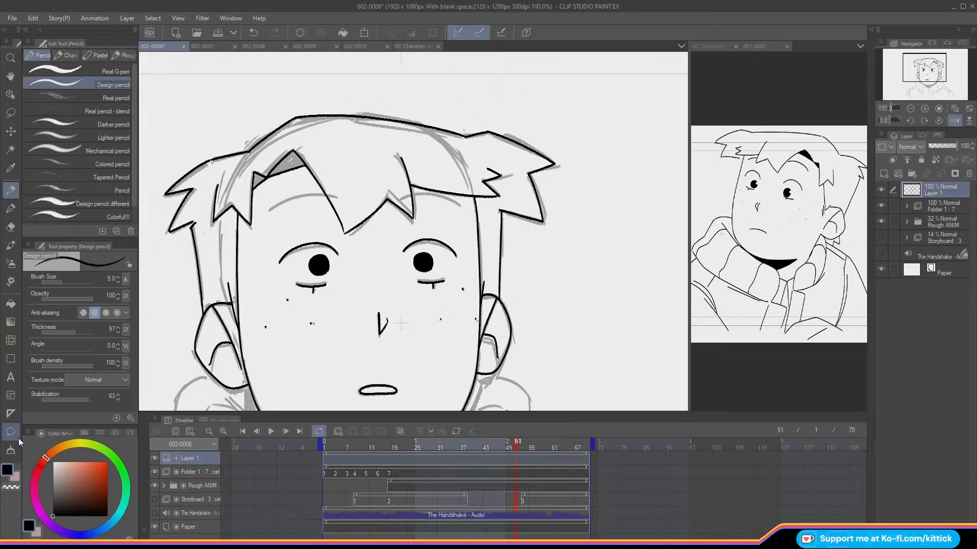
click(10, 487)
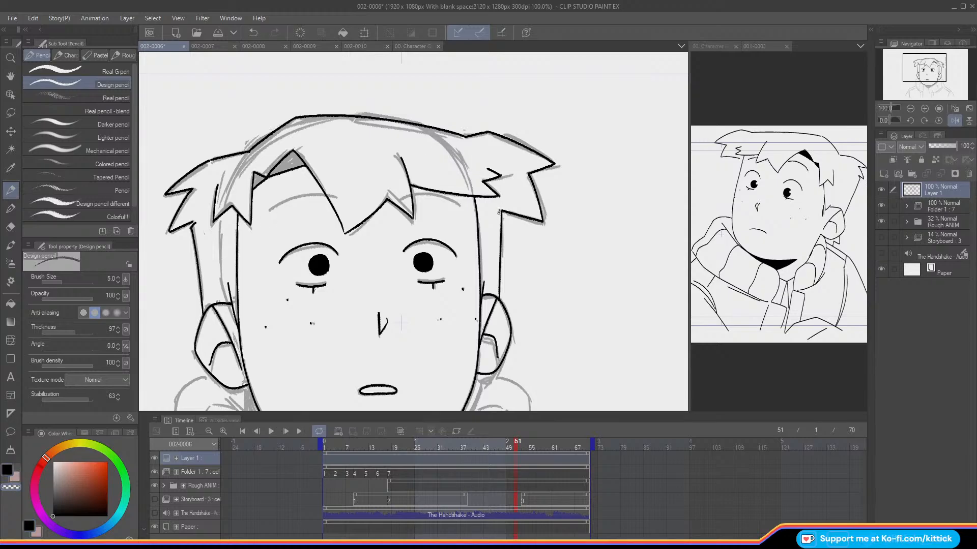
click(7, 470)
click(955, 121)
Step: Ink both eyebrows as thin arcs beneath the fringe
mouse_move(912, 73)
mouse_down()
mouse_move(923, 72)
mouse_move(914, 73)
mouse_up()
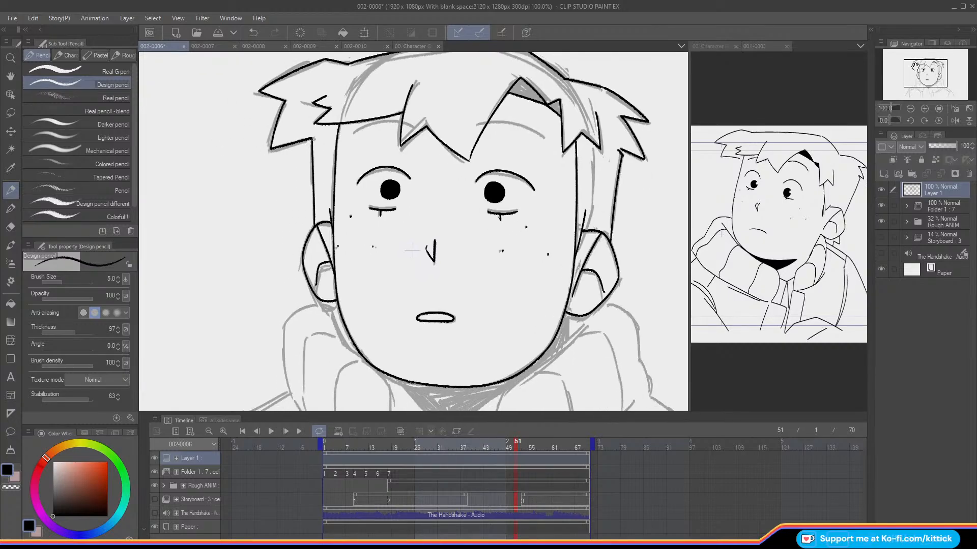
drag(528, 129, 484, 123)
drag(401, 122, 353, 133)
Step: Hide the Rough ANIM folder and examine the whole inked head in normal and mirrored views
click(910, 109)
click(881, 221)
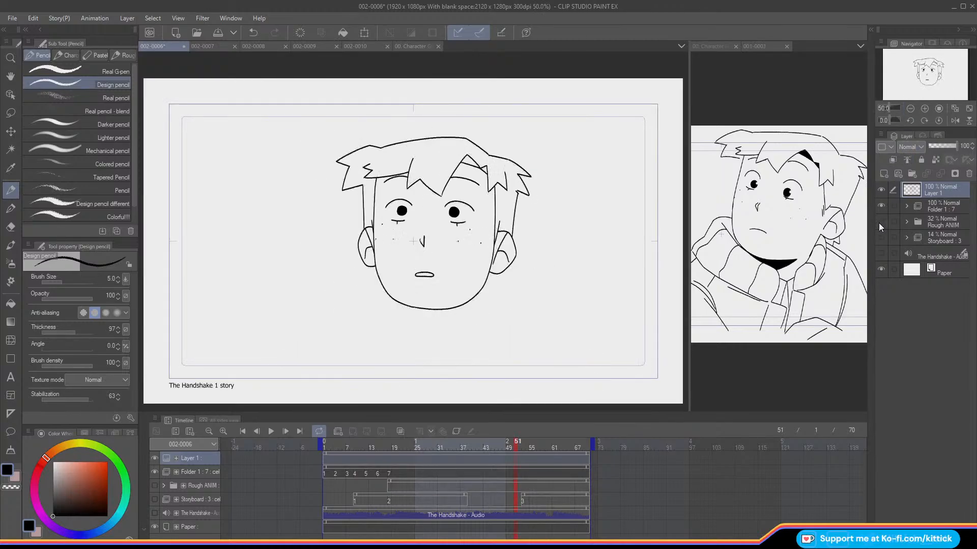
click(953, 122)
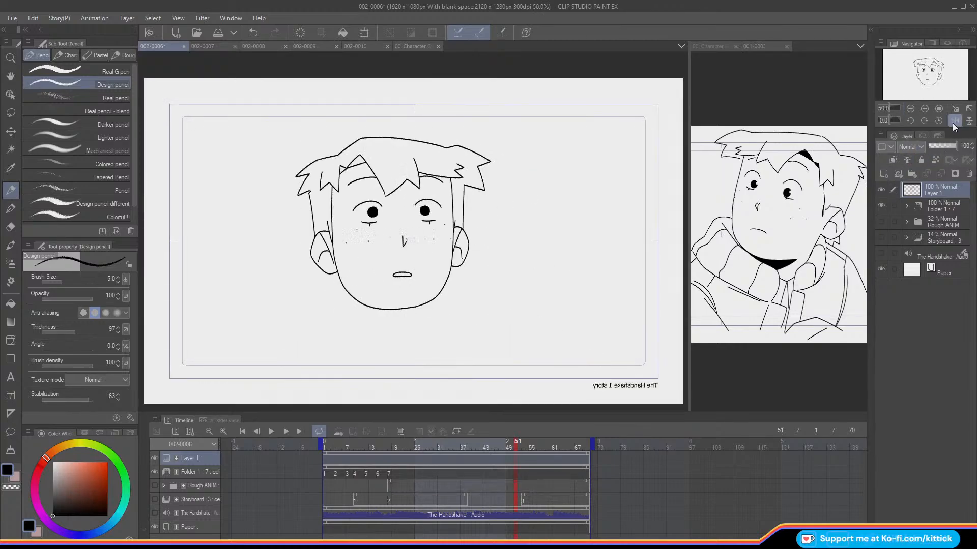
click(952, 122)
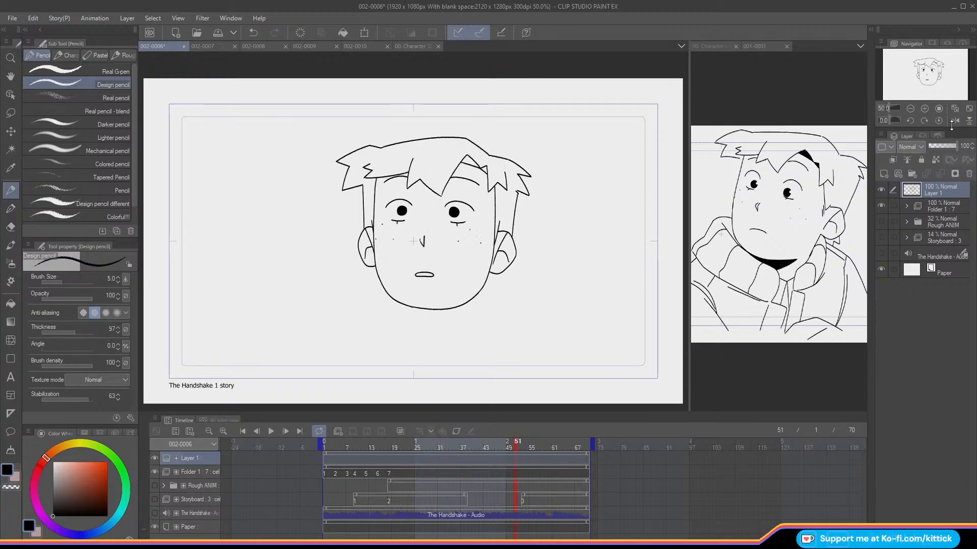
Step: Mirror the canvas, lasso the ear on the drawing's right side and stretch it slightly wider without keeping the aspect ratio, and unmirror
click(925, 109)
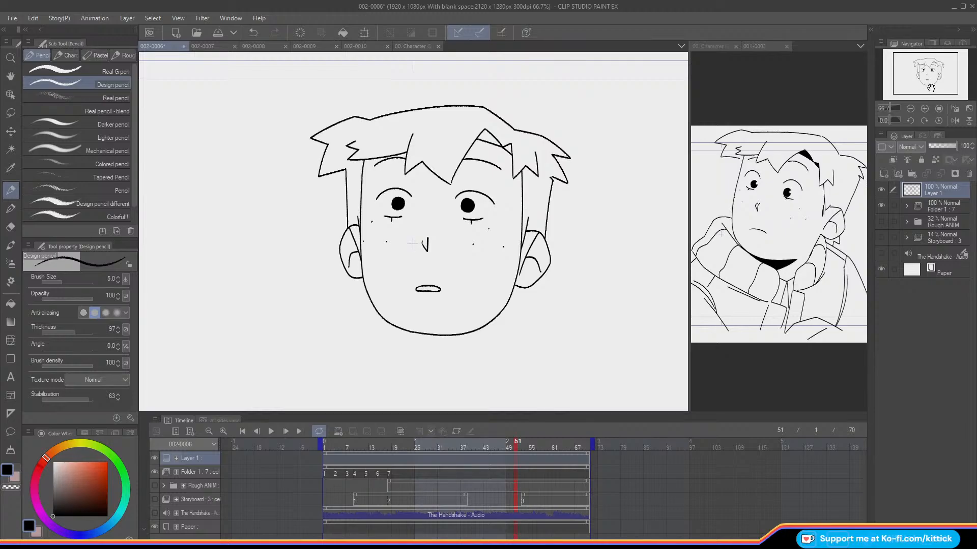
click(954, 122)
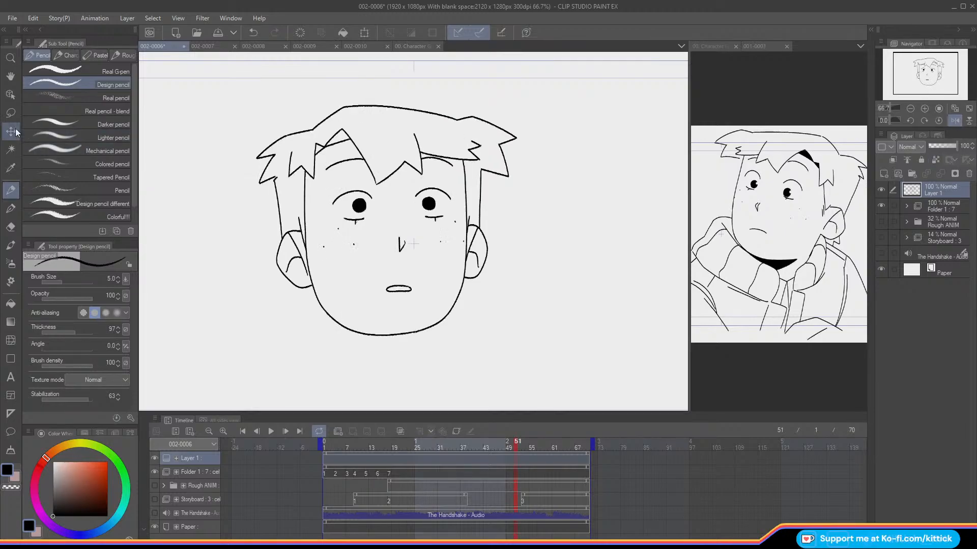
click(11, 113)
mouse_move(470, 223)
mouse_down()
mouse_move(474, 286)
mouse_move(498, 246)
mouse_move(472, 218)
mouse_up()
click(522, 305)
drag(500, 256, 495, 255)
click(253, 33)
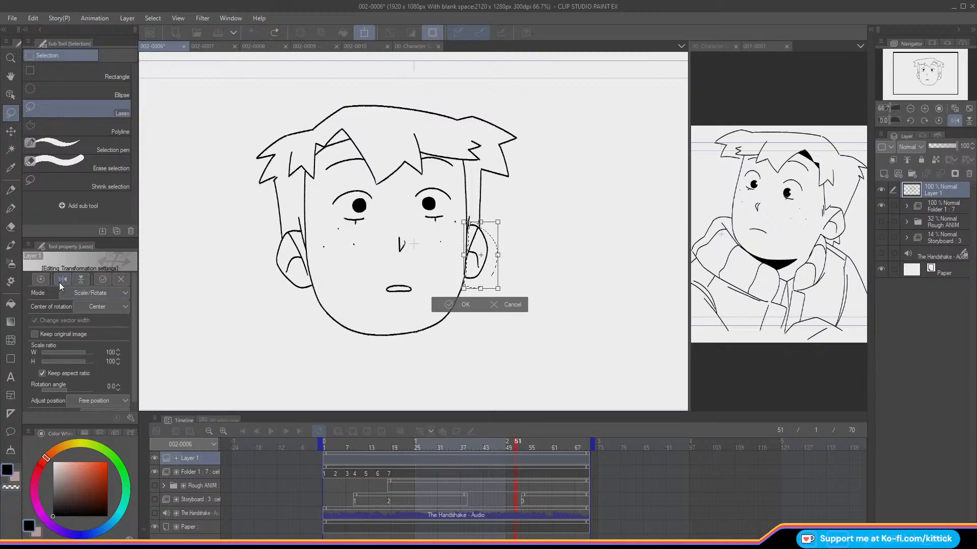
click(42, 373)
drag(498, 255, 501, 255)
click(447, 305)
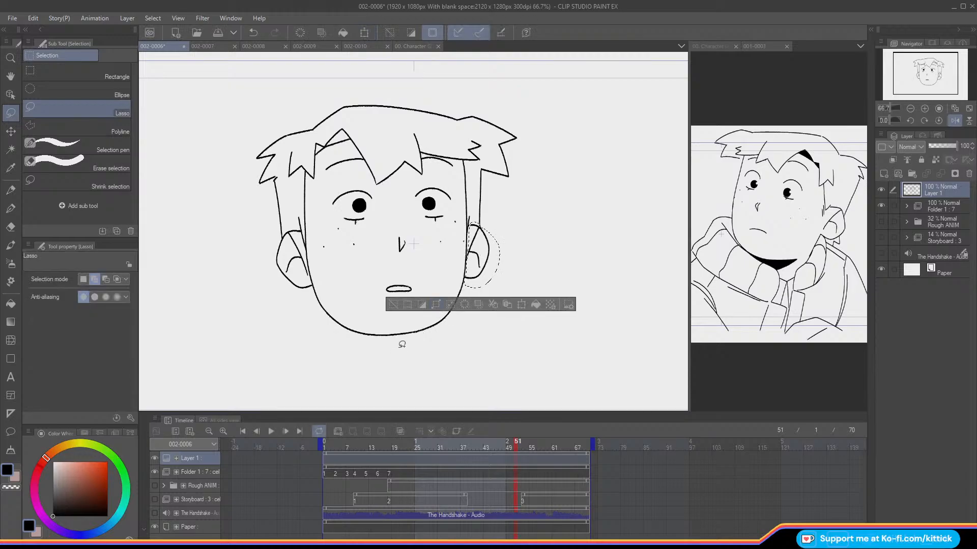
click(402, 305)
key(p)
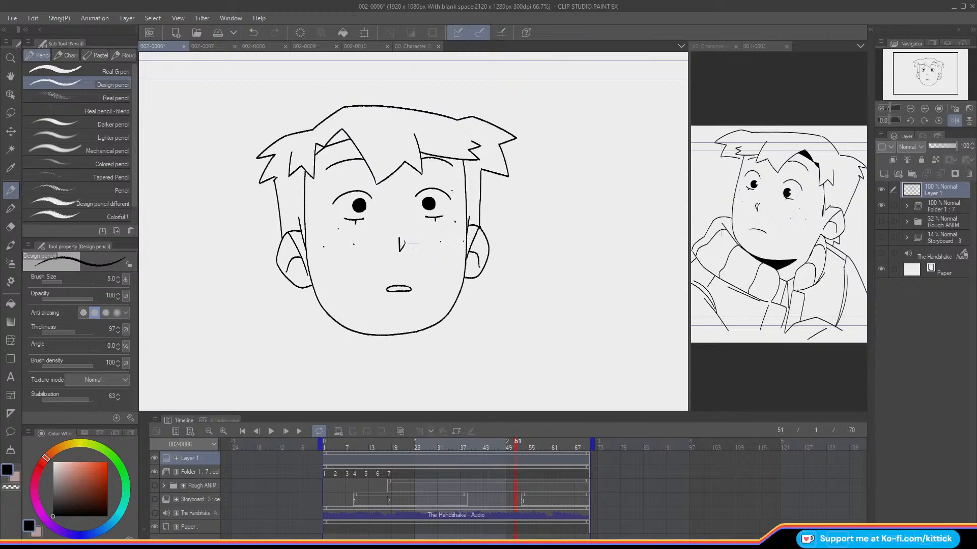
click(955, 121)
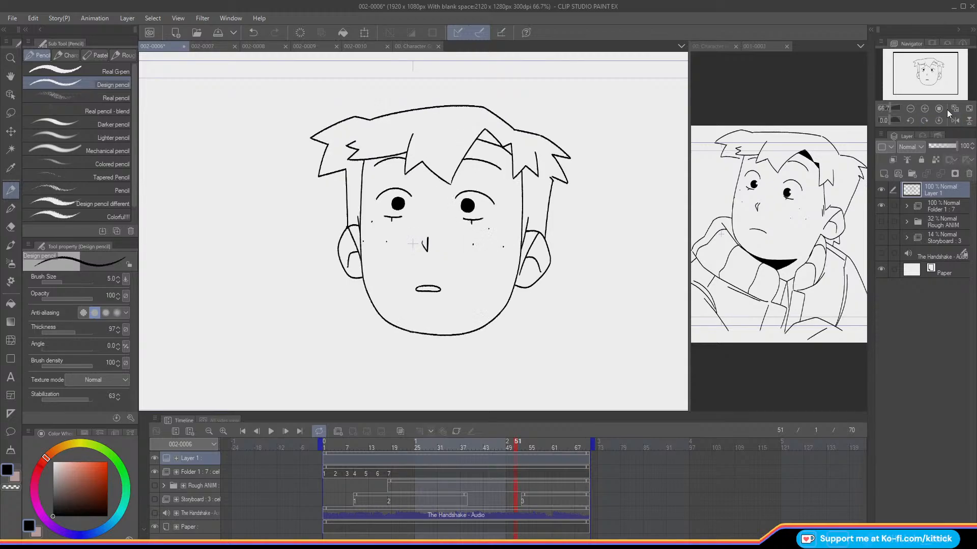
Step: Show the Rough ANIM folder again and move the timeline to frame 52
drag(921, 71, 926, 78)
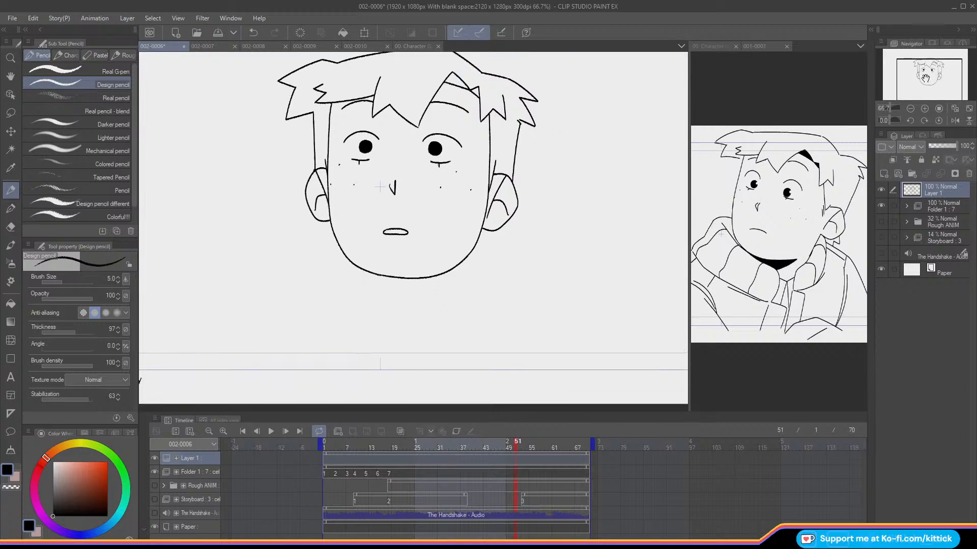
click(880, 222)
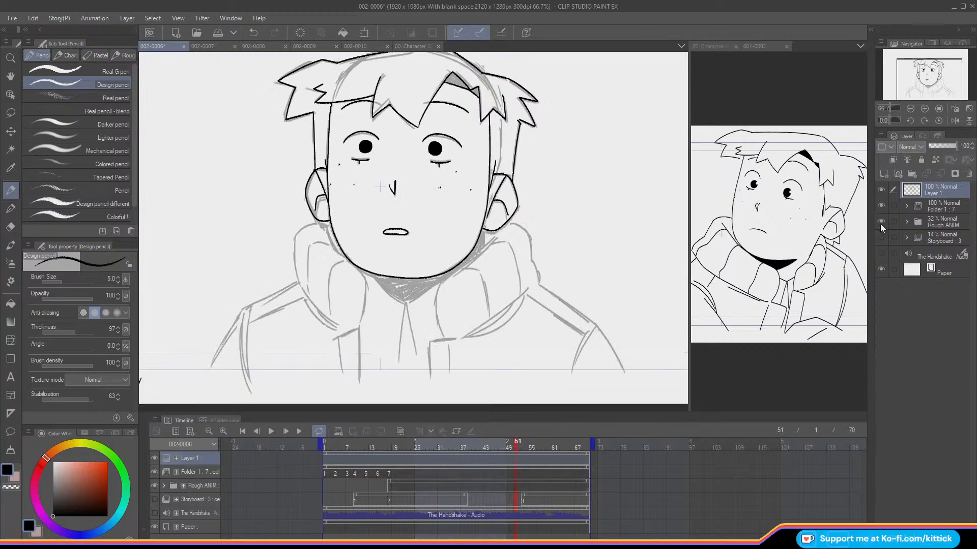
click(924, 108)
drag(918, 86, 914, 91)
click(910, 108)
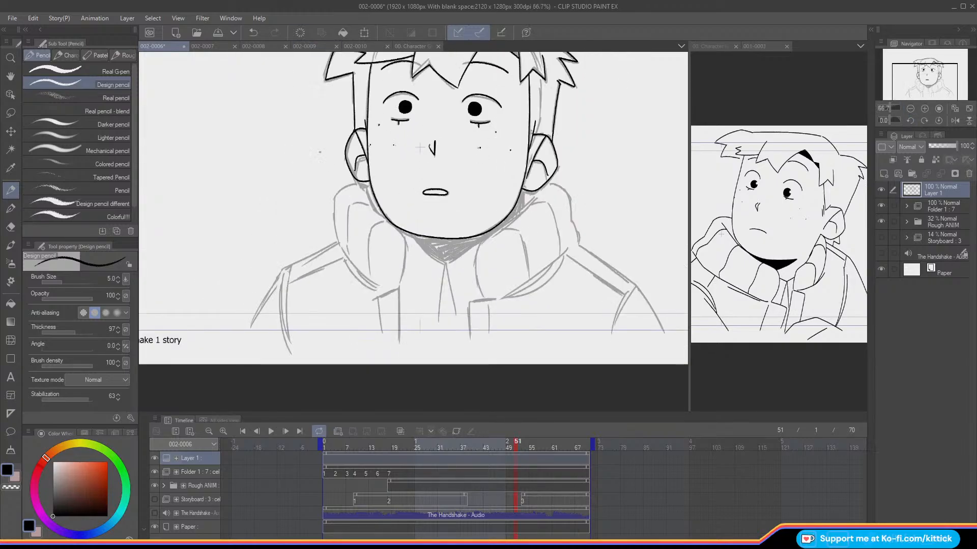
click(510, 449)
mouse_move(511, 449)
mouse_down()
mouse_move(533, 454)
mouse_move(519, 452)
mouse_up()
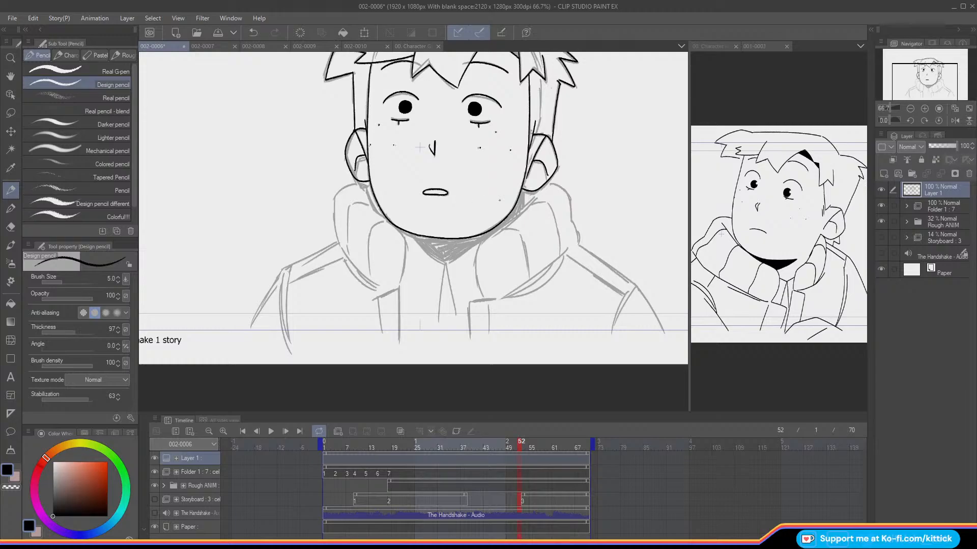
drag(419, 147, 447, 143)
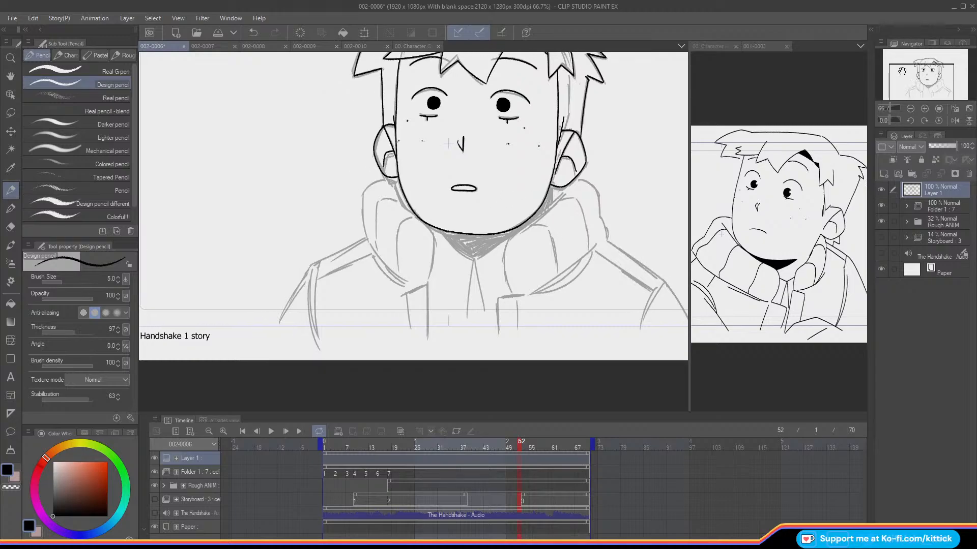
Step: Ink the outer contour, front edge and lower edge of the collar's left half and the jacket opening below it
mouse_move(376, 178)
mouse_down()
mouse_move(362, 194)
mouse_move(367, 243)
mouse_up()
key(ctrl+z)
drag(392, 192, 425, 225)
mouse_move(431, 237)
mouse_down()
mouse_move(432, 259)
mouse_move(431, 235)
mouse_move(428, 285)
mouse_up()
key(ctrl+z)
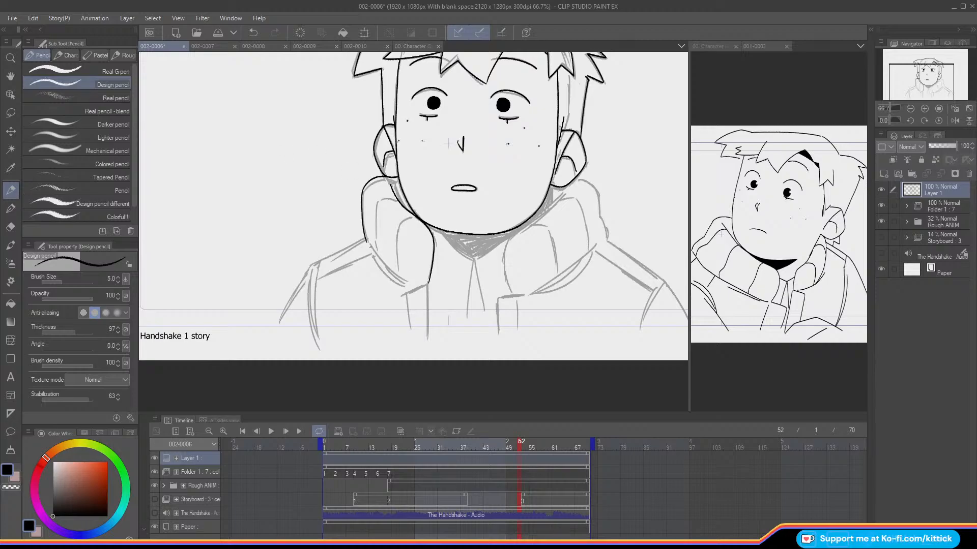
mouse_move(372, 249)
mouse_down()
mouse_move(405, 280)
mouse_move(389, 274)
mouse_move(405, 282)
mouse_move(426, 342)
mouse_up()
mouse_move(428, 283)
mouse_down()
mouse_move(403, 295)
mouse_move(410, 340)
mouse_up()
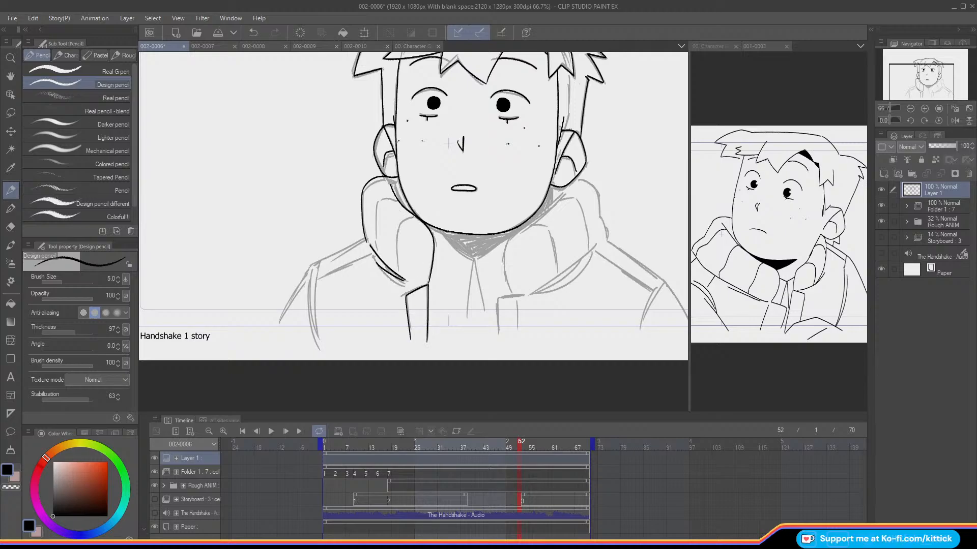
Step: Ink two curved folds inside the left half of the collar and the outer contour of its right half
mouse_move(413, 217)
mouse_down()
mouse_move(400, 225)
mouse_move(397, 269)
mouse_up()
mouse_move(393, 199)
mouse_down()
mouse_move(379, 202)
mouse_move(376, 254)
mouse_up()
mouse_move(579, 179)
mouse_down()
mouse_move(590, 182)
mouse_move(607, 231)
mouse_up()
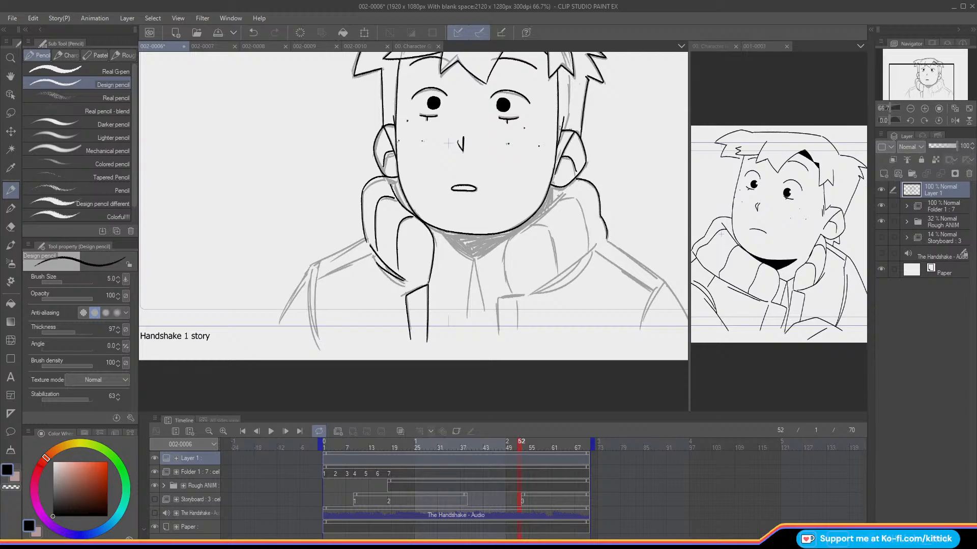
drag(572, 185, 530, 219)
key(ctrl+z)
drag(568, 191, 505, 246)
key(ctrl+z)
drag(569, 188, 505, 249)
key(ctrl+z)
drag(568, 189, 510, 239)
key(ctrl+z)
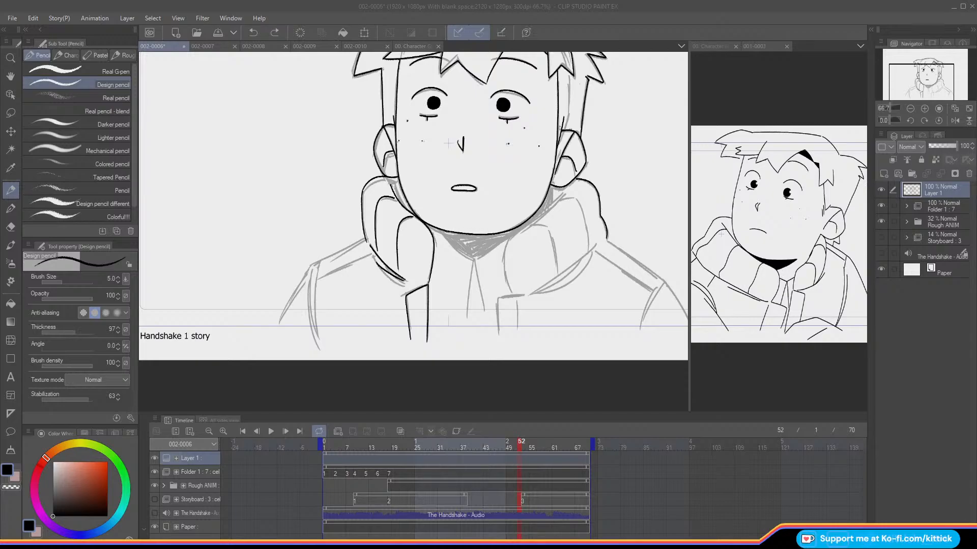
click(605, 397)
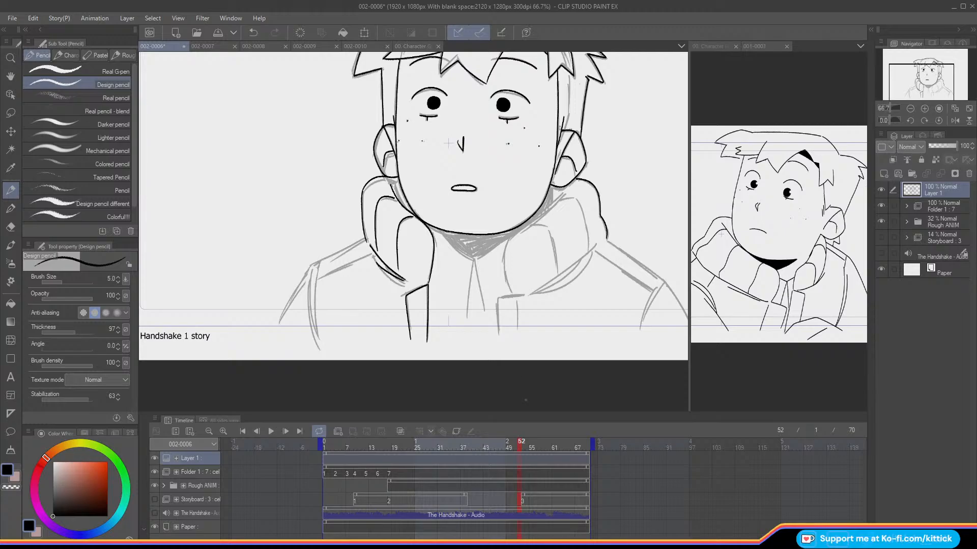
drag(575, 186, 531, 218)
key(ctrl+z)
click(510, 154)
key(ctrl+z)
drag(575, 188, 520, 227)
key(ctrl+z)
Step: Ink the curved front edge of the collar's right half and the double line along its lower edge
mouse_move(572, 189)
mouse_down()
mouse_move(508, 239)
mouse_move(494, 268)
mouse_move(511, 291)
mouse_up()
drag(602, 242, 527, 293)
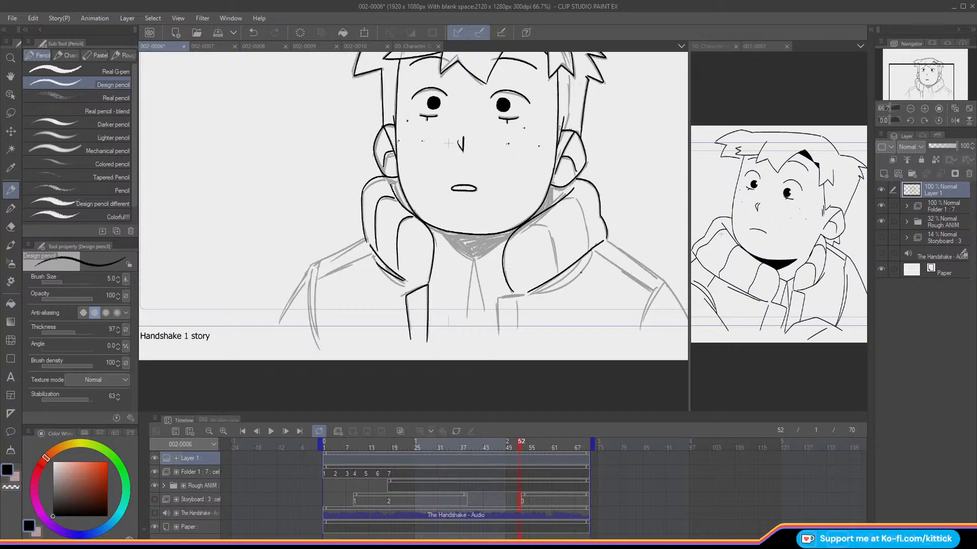
drag(584, 261, 531, 293)
Step: Ink the jacket's right shoulder with its double seam line, outer sleeve contour and sleeve seam
drag(608, 241, 663, 282)
drag(913, 85, 921, 87)
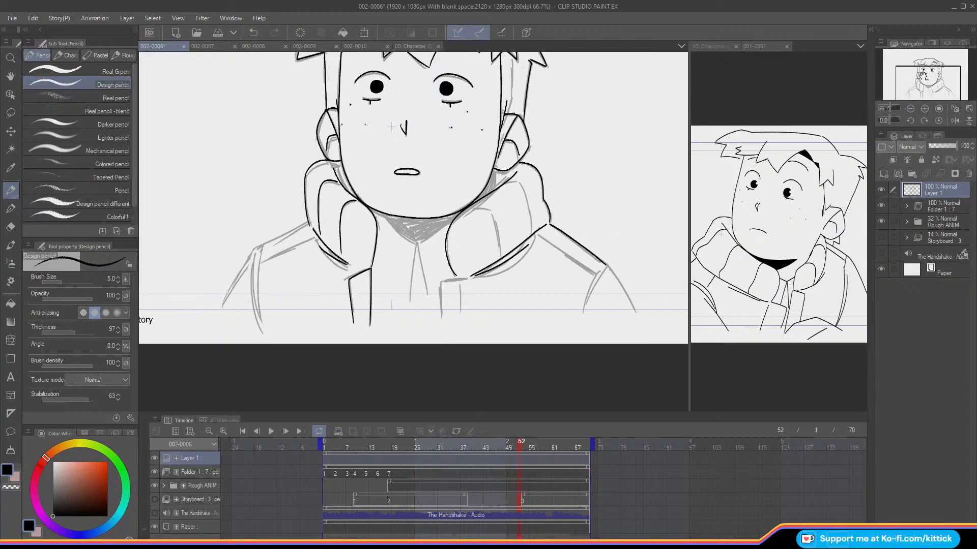
drag(604, 265, 638, 319)
mouse_move(535, 232)
mouse_down()
mouse_move(595, 280)
mouse_move(584, 314)
mouse_up()
drag(605, 268, 588, 301)
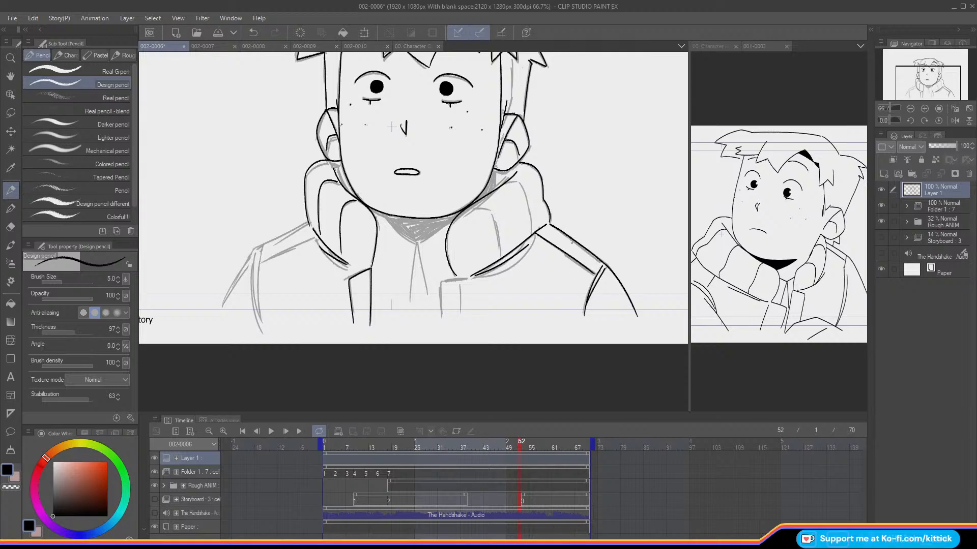
Step: Mirror the canvas, ink the remaining shoulder with its sleeve seam and outer sleeve contour, and unmirror the canvas
drag(916, 72, 903, 76)
click(954, 121)
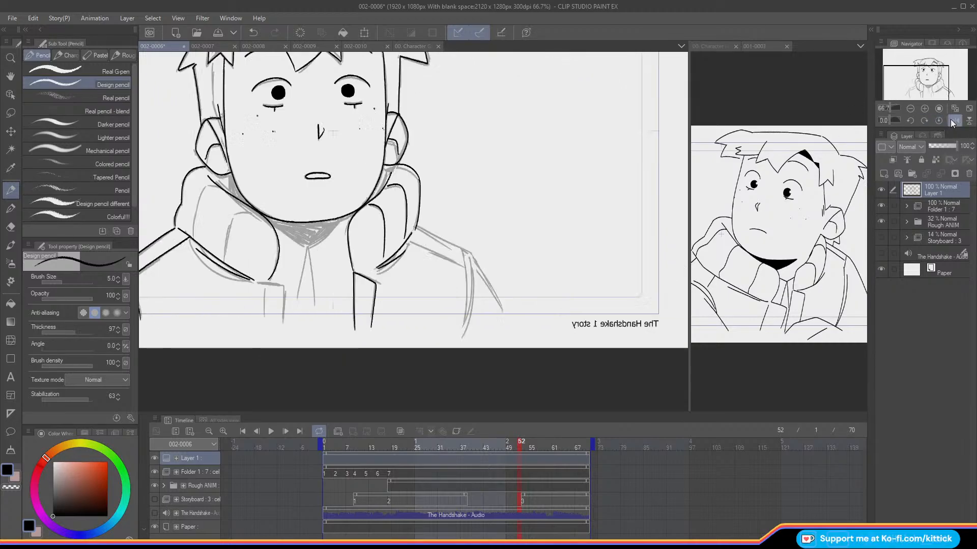
drag(417, 227, 470, 255)
mouse_move(410, 240)
mouse_down()
mouse_move(464, 265)
mouse_move(462, 332)
mouse_up()
key(ctrl+z)
drag(469, 255, 467, 334)
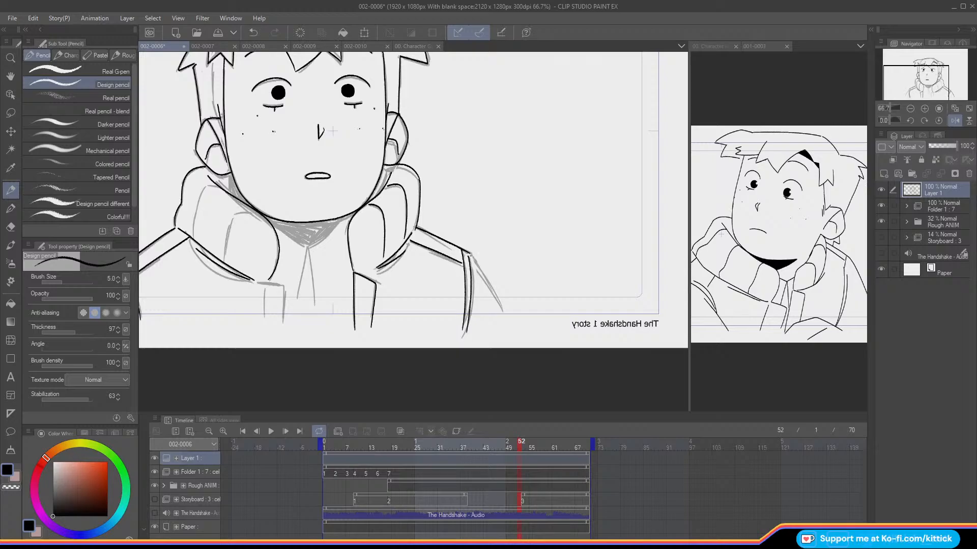
drag(469, 254, 499, 305)
click(938, 108)
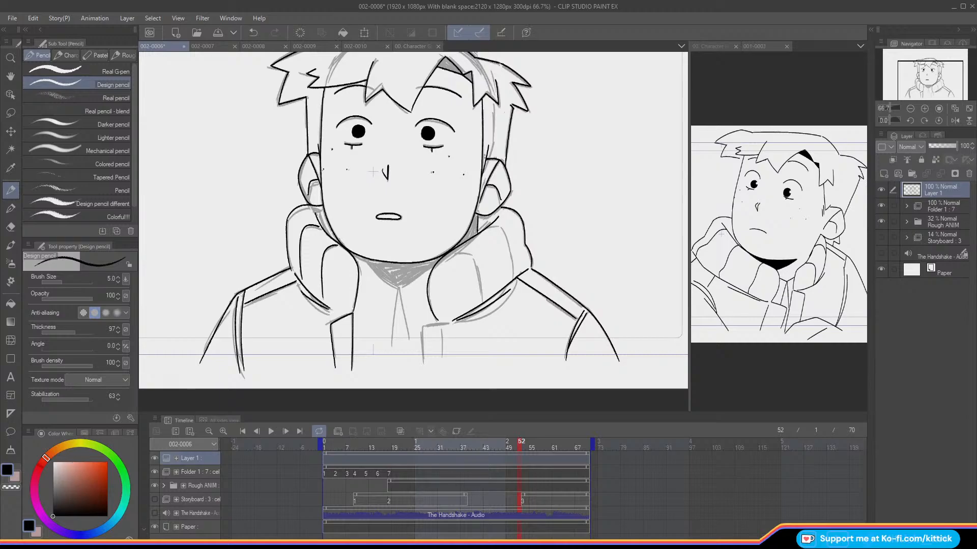
Step: Ink the V-shaped neckline under the chin and the two diverging lines running down from its point
mouse_move(434, 267)
mouse_down()
mouse_move(388, 282)
mouse_move(399, 287)
mouse_move(367, 262)
mouse_move(400, 286)
mouse_move(408, 347)
mouse_up()
key(ctrl+z)
key(ctrl+z)
key(ctrl+z)
mouse_move(398, 289)
mouse_down()
mouse_move(406, 339)
mouse_move(397, 313)
mouse_move(392, 346)
mouse_up()
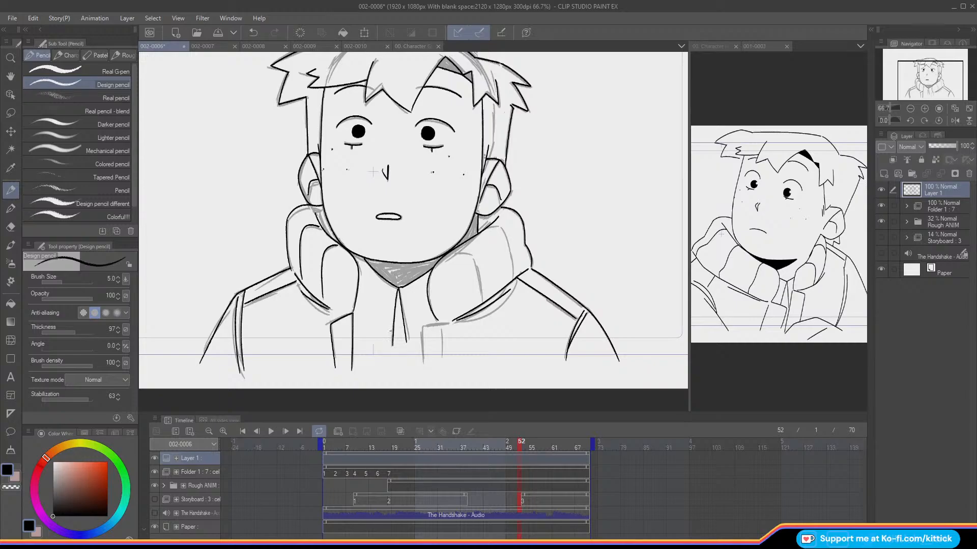
Step: Ink the right edge flap of the jacket opening and two curved folds in the right half of the collar
mouse_move(440, 322)
mouse_down()
mouse_move(422, 366)
mouse_move(443, 325)
mouse_move(444, 366)
mouse_up()
mouse_move(451, 251)
mouse_down()
mouse_move(481, 263)
mouse_move(482, 301)
mouse_up()
drag(496, 225, 509, 250)
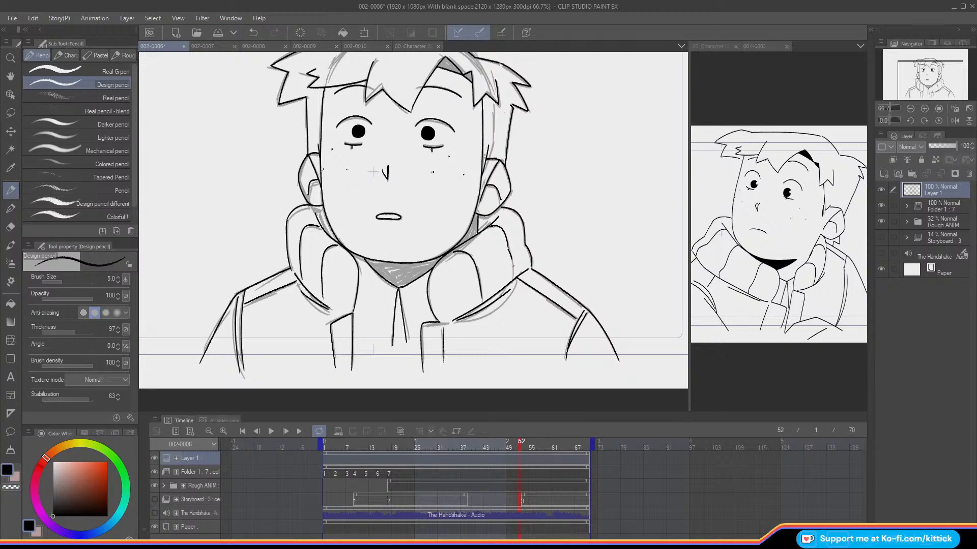
Step: Hide the Rough ANIM folder and check the inked head and jacket with the canvas mirrored and unmirrored
drag(930, 82, 924, 84)
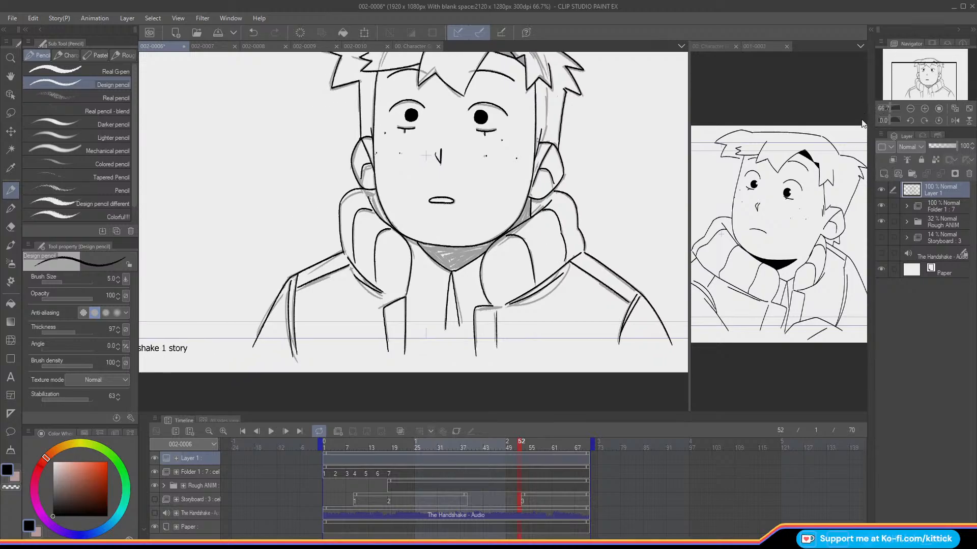
click(881, 221)
click(879, 220)
click(953, 120)
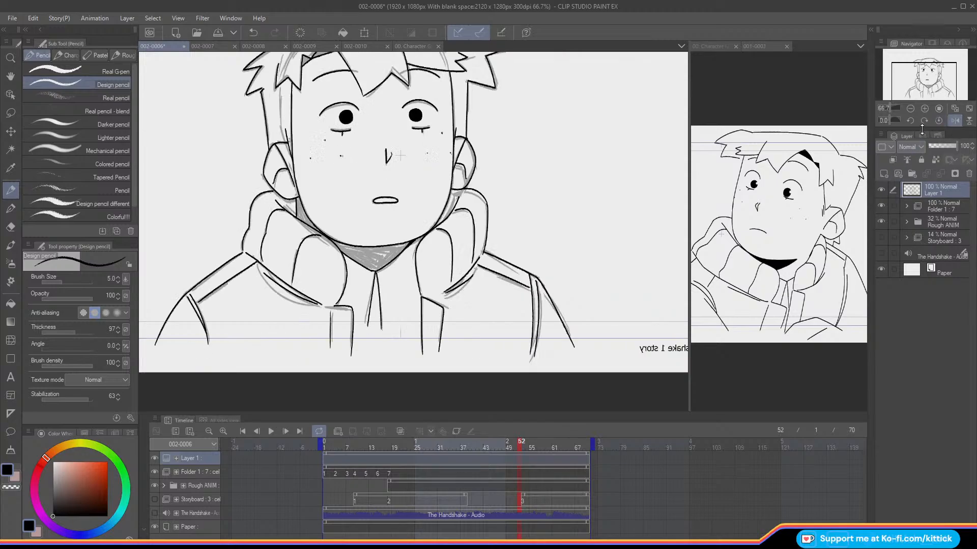
click(879, 222)
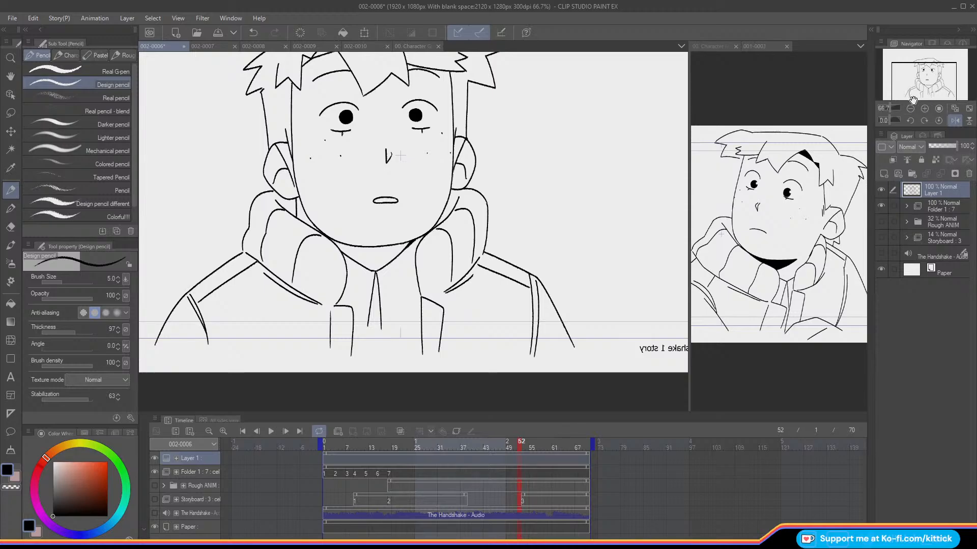
drag(912, 81, 921, 78)
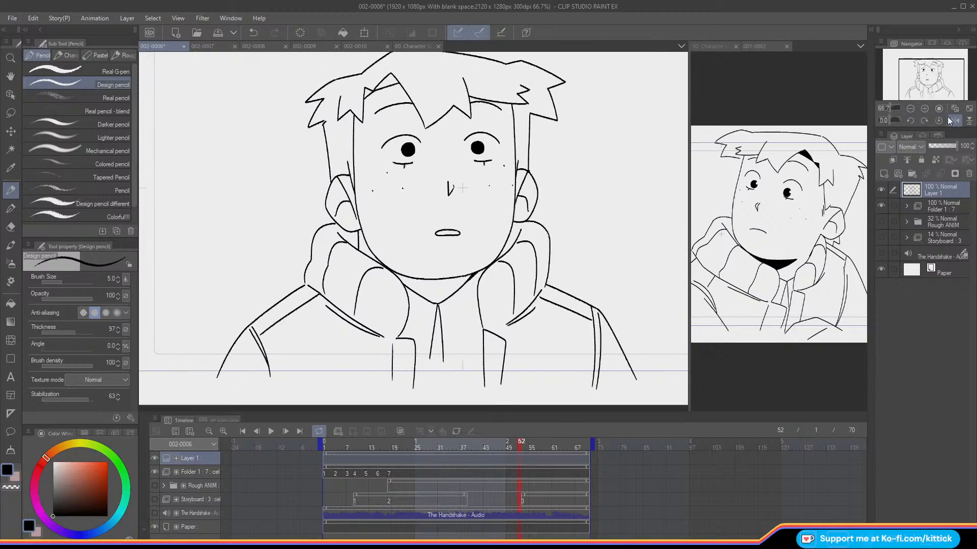
click(948, 121)
Step: Lasso the short neck line below the right ear, nudge it slightly into place and clear the selection
key(m)
mouse_move(466, 245)
mouse_down()
mouse_move(466, 230)
mouse_move(465, 248)
mouse_up()
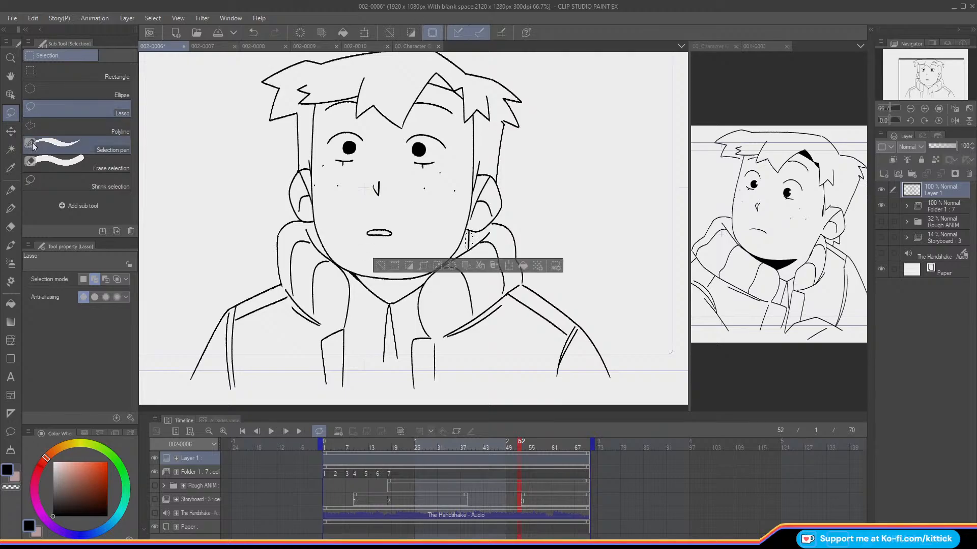
click(11, 131)
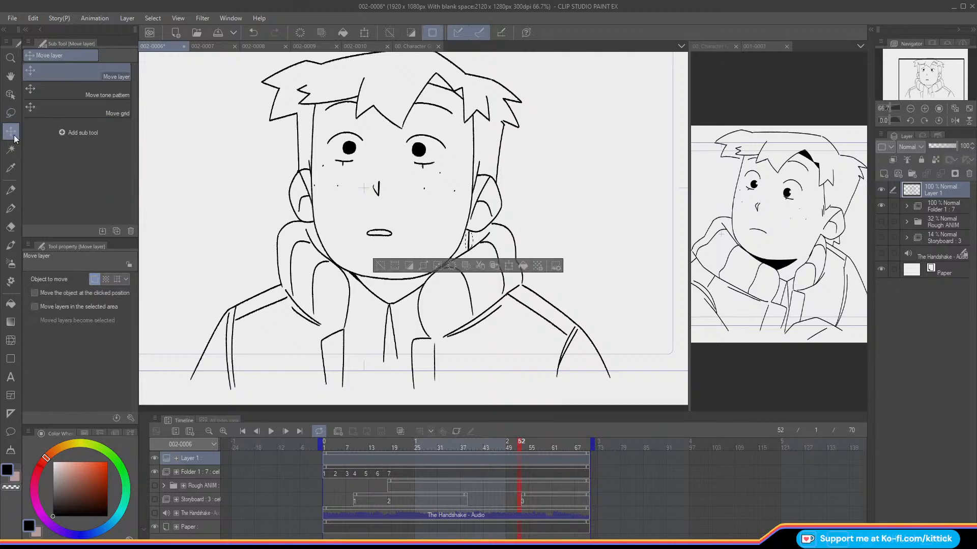
click(378, 266)
click(10, 190)
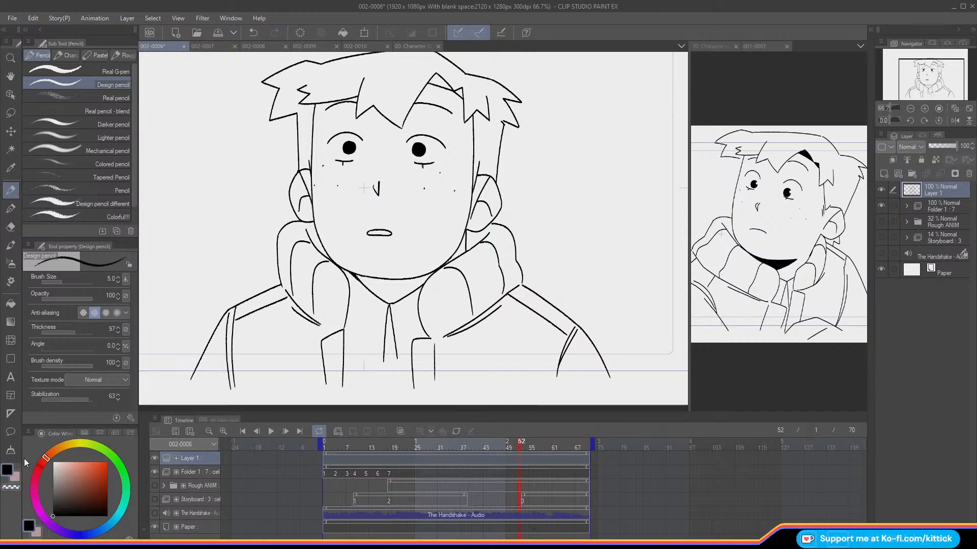
Step: Thicken the corners where the neckline meets the jaw, checking them with the canvas mirrored
click(951, 120)
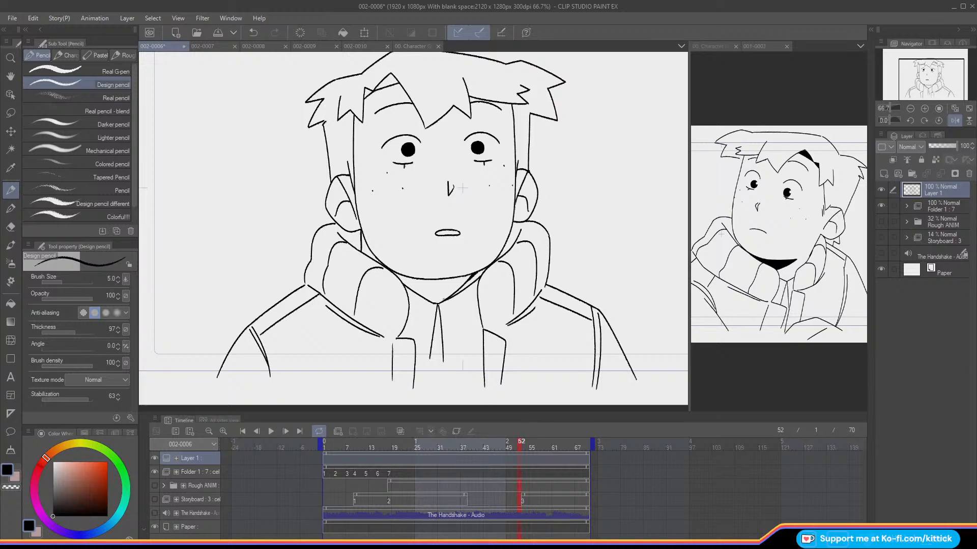
key(ctrl+z)
key(ctrl+y)
click(954, 121)
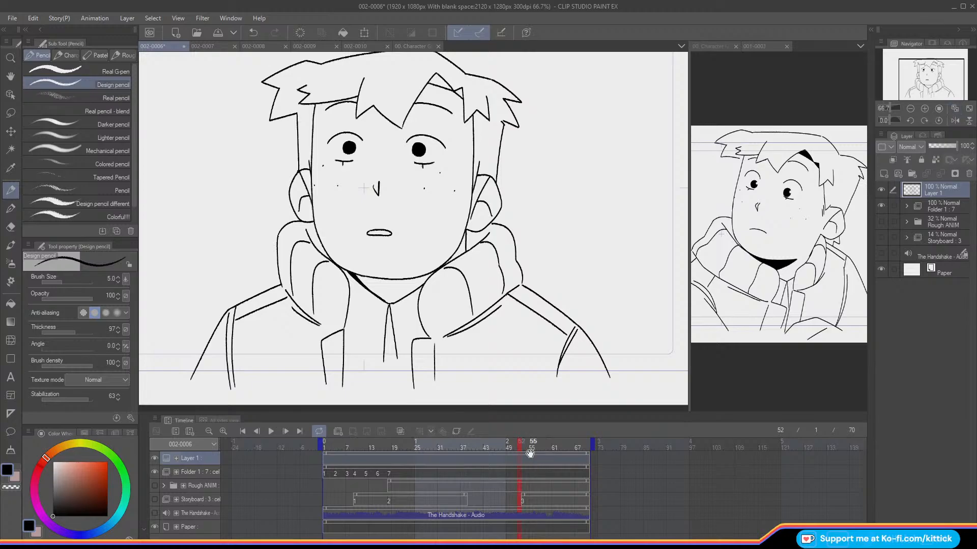
Step: Fill the neck area under the chin, the shadow below the ear and the gap in the fringe with black
key(ctrl+0)
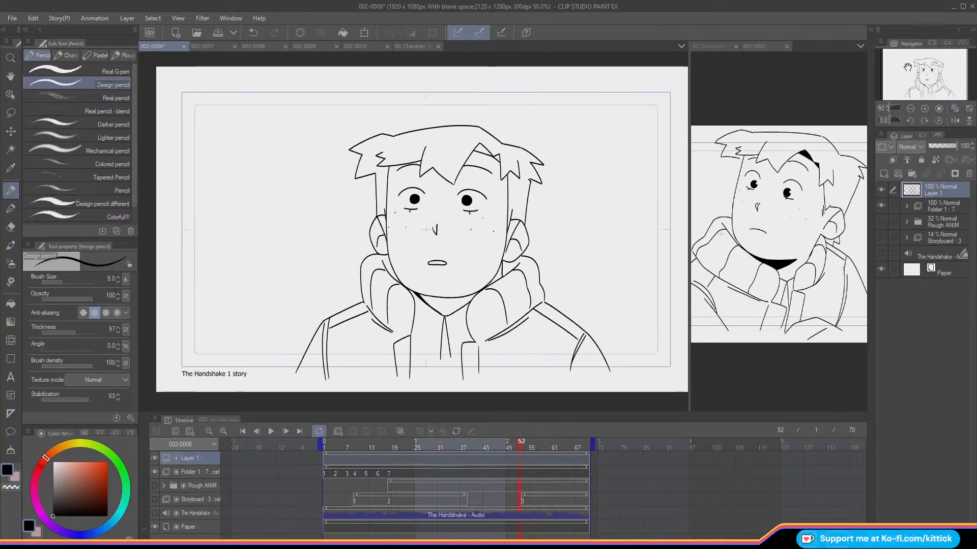
click(15, 307)
mouse_move(338, 446)
mouse_down()
mouse_move(490, 465)
mouse_move(507, 452)
mouse_up()
click(450, 300)
click(482, 147)
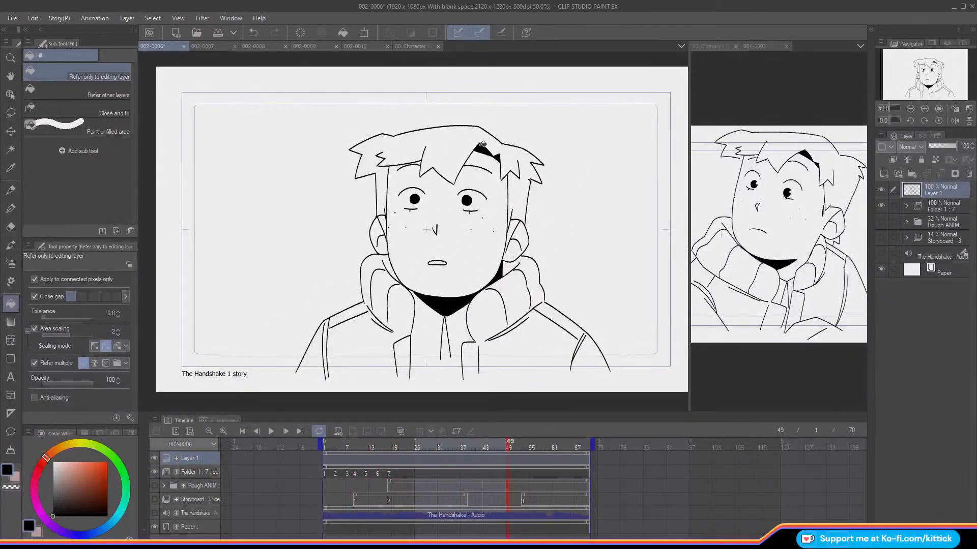
click(16, 188)
click(939, 109)
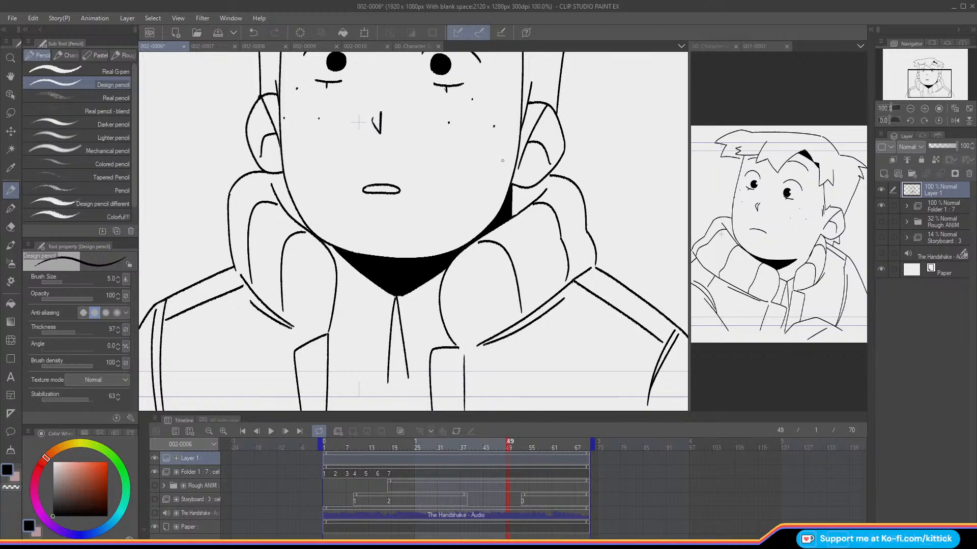
Step: Compare the inked drawing with the rough animation around frames 40 and 53 by switching the visibility of Rough ANIM and Layer 1
click(910, 109)
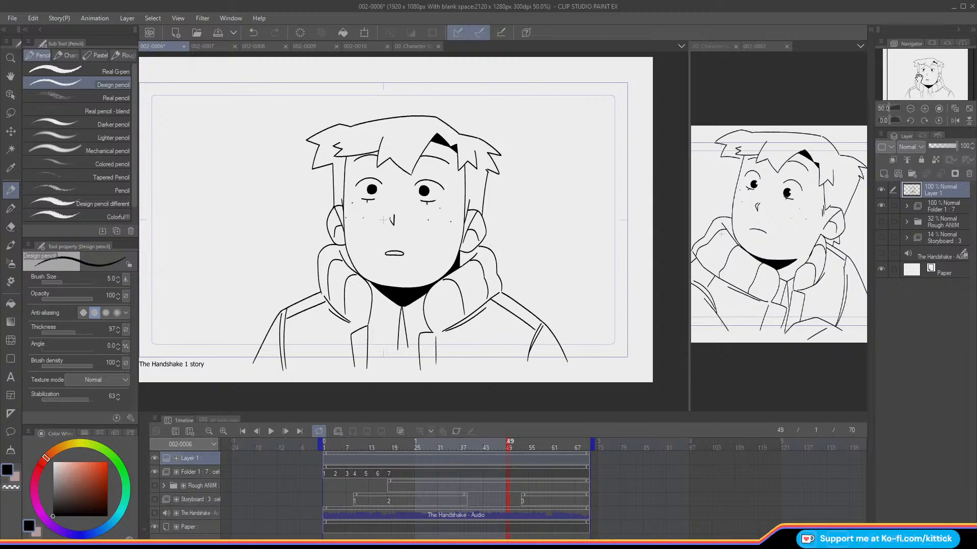
drag(480, 443, 474, 490)
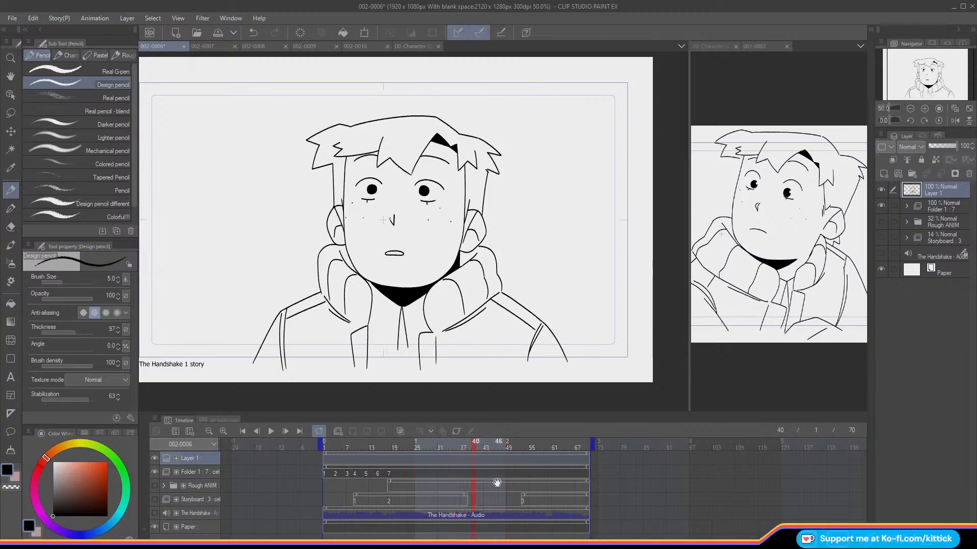
click(881, 221)
click(881, 192)
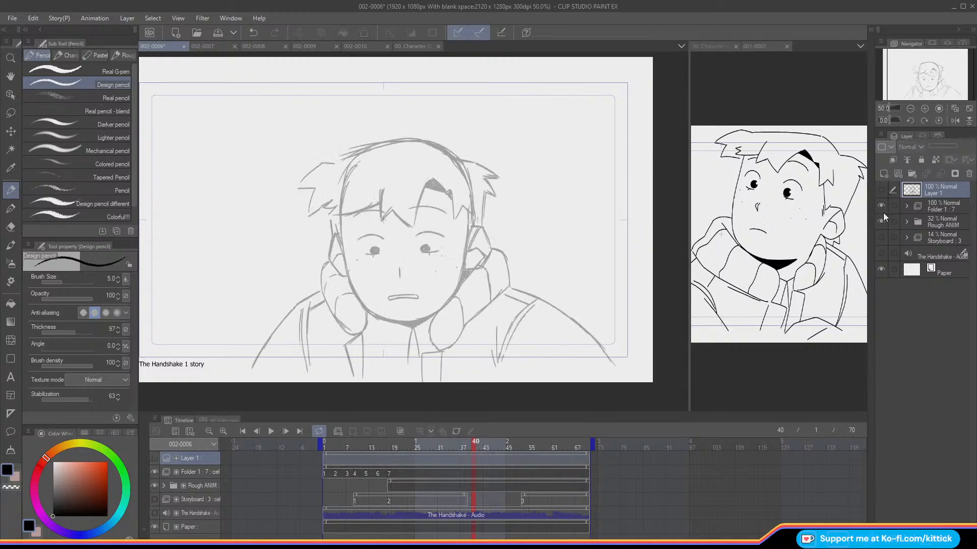
drag(508, 444, 523, 450)
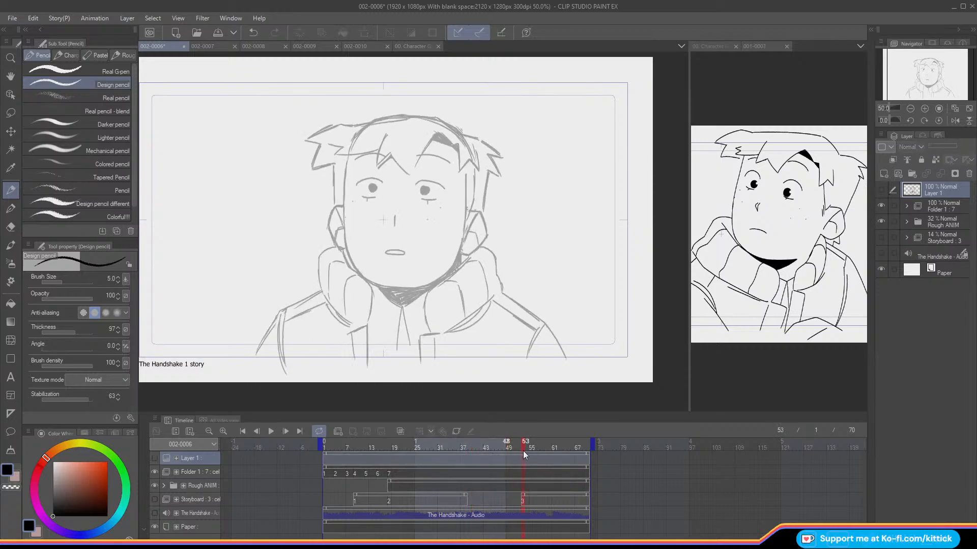
click(881, 222)
click(881, 192)
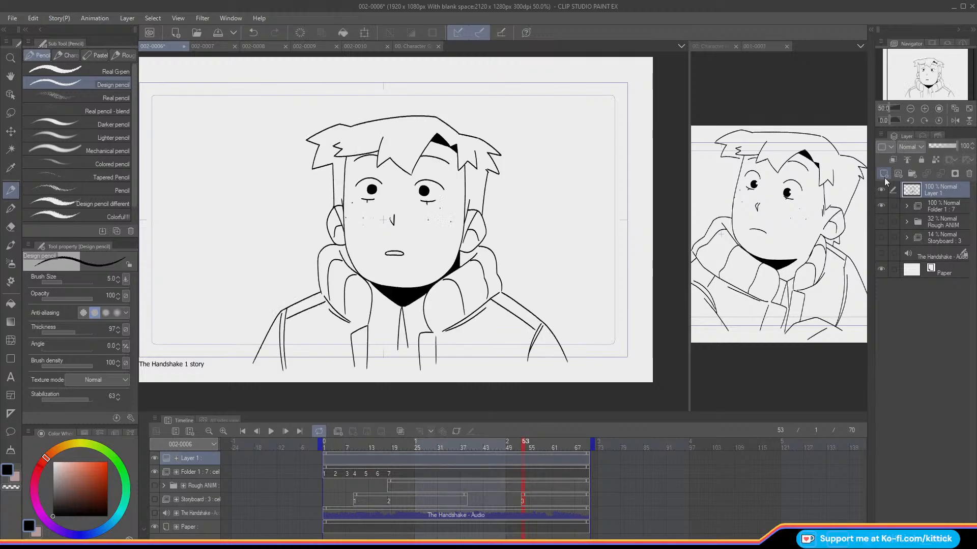
Step: Rename the inked Layer 1 as 8 and move it into Folder 1 above cel 7
click(12, 132)
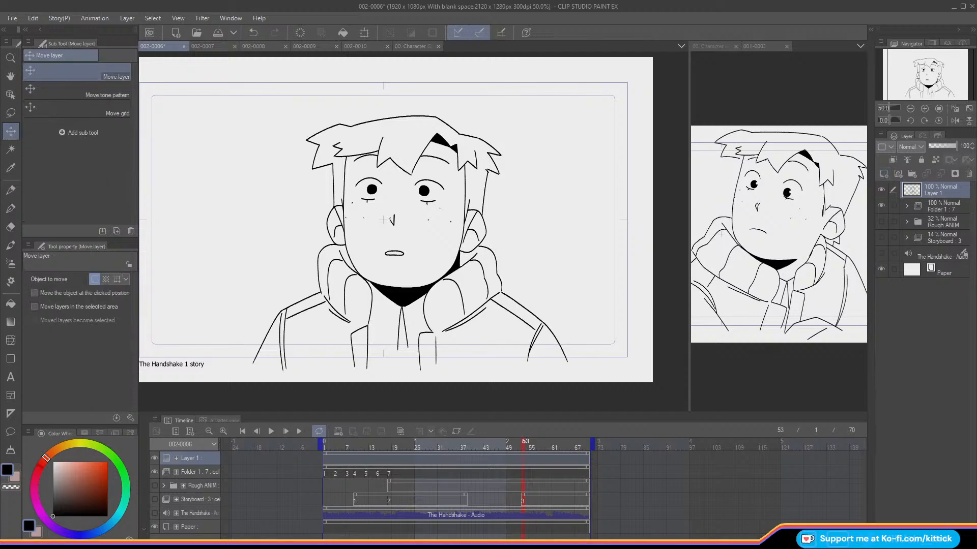
double_click(925, 191)
text(8)
key(Return)
click(908, 208)
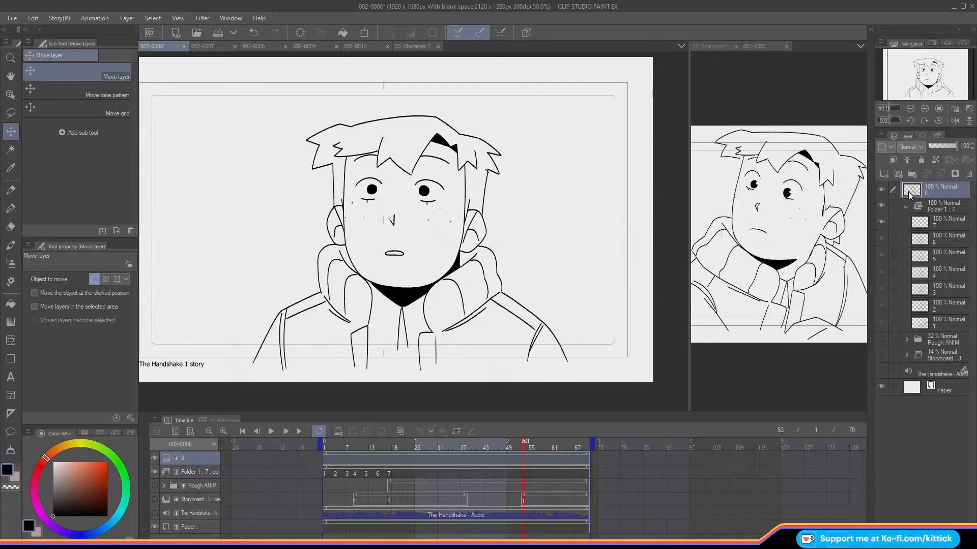
drag(908, 191, 907, 212)
Step: Show the Rough ANIM folder at frame 18 and ink the left side of the face down to the chin on cel 7
click(155, 472)
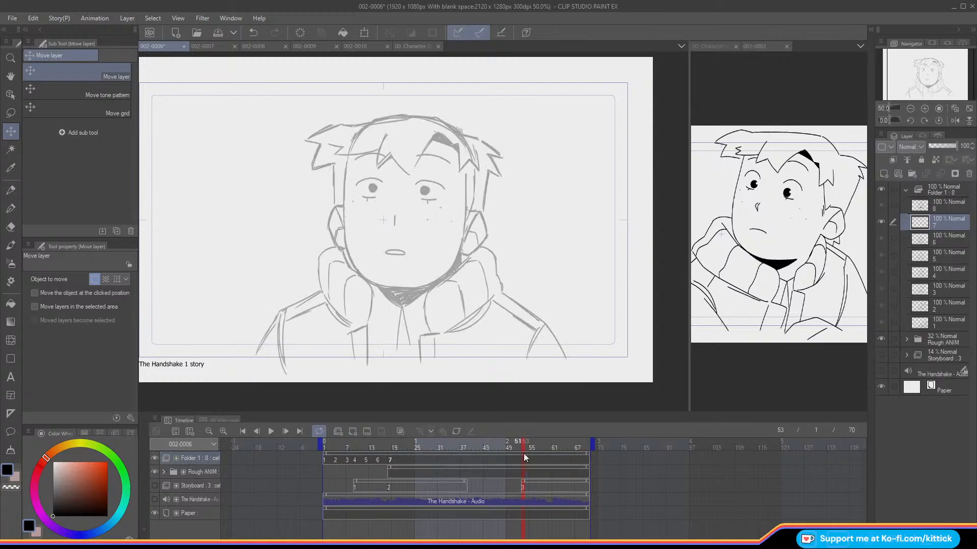
mouse_move(521, 444)
mouse_down()
mouse_move(567, 459)
mouse_move(512, 460)
mouse_move(507, 444)
mouse_move(512, 462)
mouse_move(512, 445)
mouse_move(503, 447)
mouse_move(548, 462)
mouse_move(460, 453)
mouse_move(425, 468)
mouse_move(328, 478)
mouse_move(390, 476)
mouse_up()
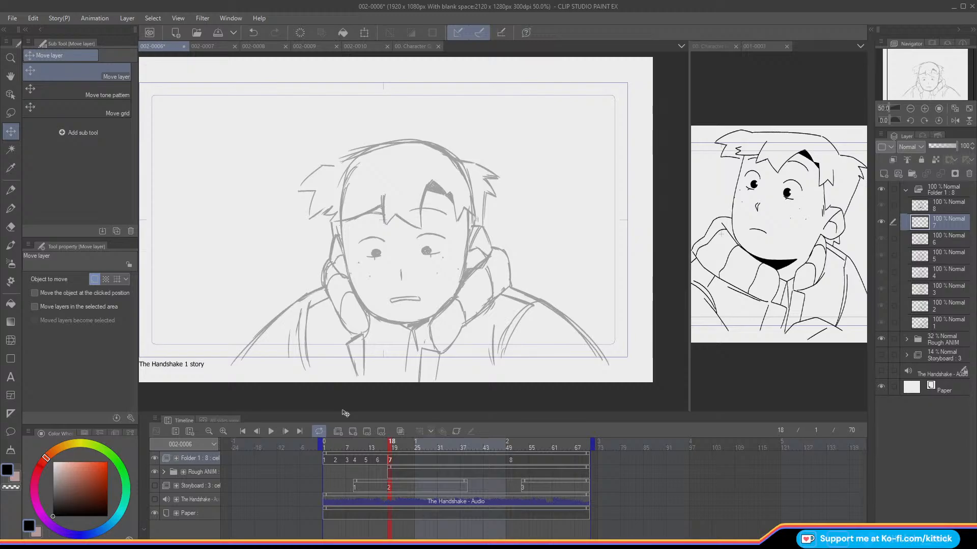
drag(389, 444, 387, 451)
click(924, 108)
drag(928, 82, 922, 80)
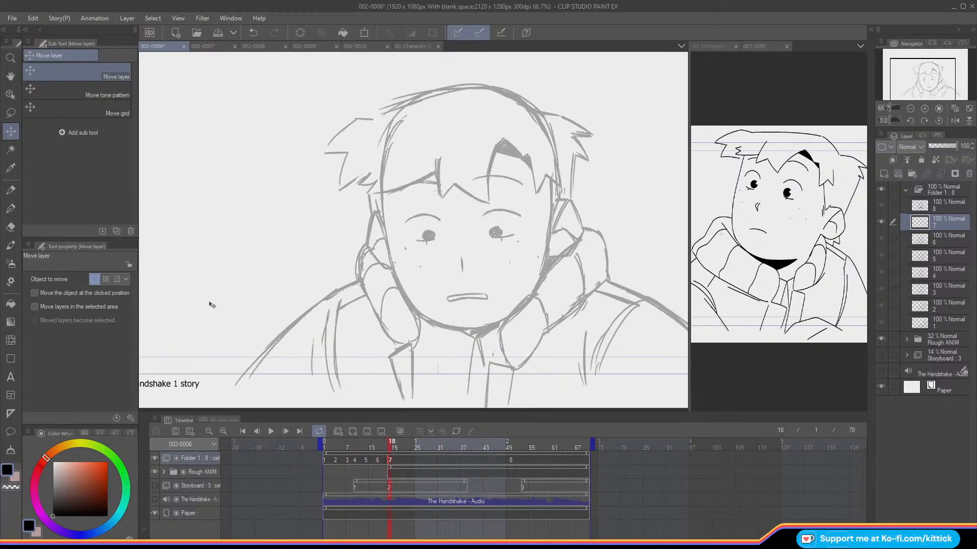
key(p)
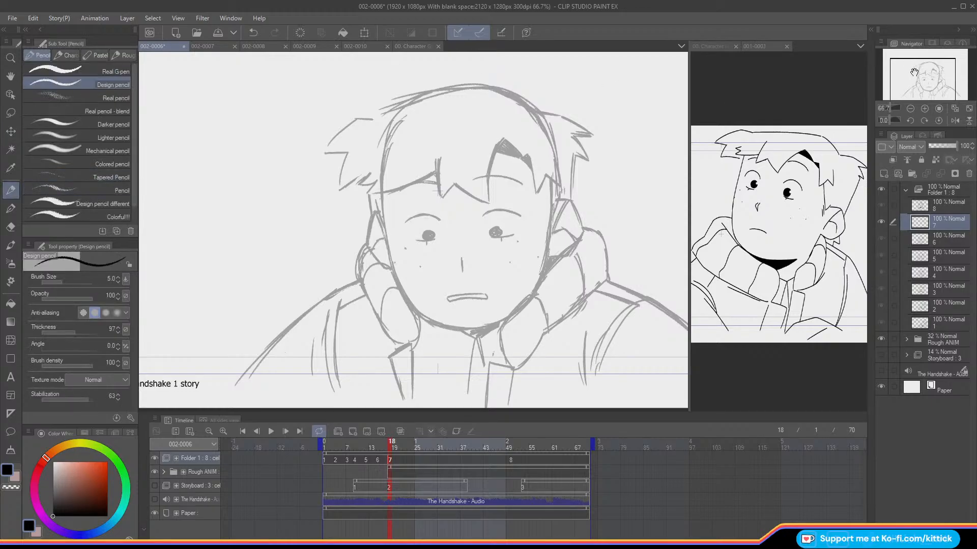
drag(908, 62, 907, 66)
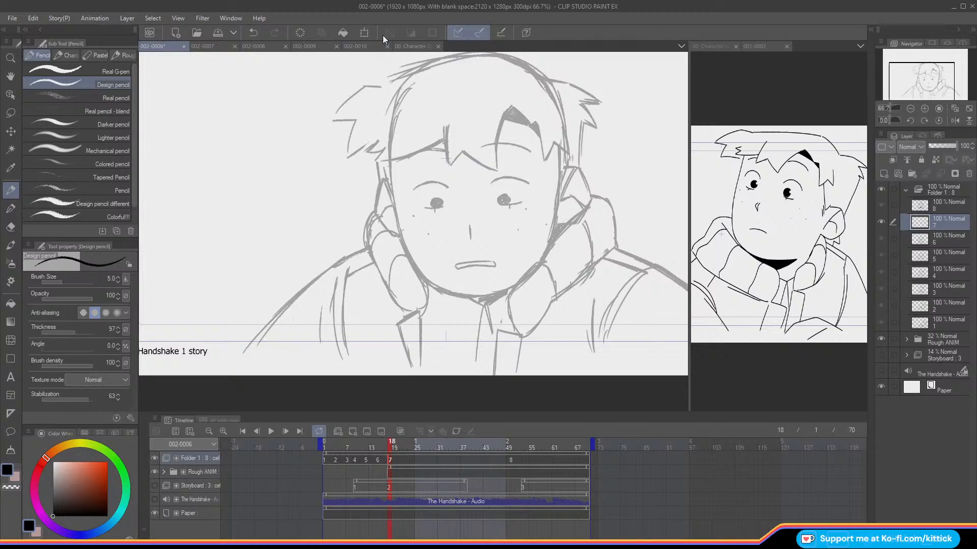
drag(390, 161, 404, 244)
key(ctrl+z)
key(ctrl+z)
mouse_move(391, 159)
mouse_down()
mouse_move(404, 243)
mouse_move(448, 290)
mouse_up()
key(ctrl+z)
mouse_move(390, 161)
mouse_down()
mouse_move(403, 246)
mouse_move(447, 291)
mouse_up()
Step: Ink the right side of the face and join both jawlines with a curve under the chin
key(ctrl+z)
key(ctrl+z)
mouse_move(390, 160)
mouse_down()
mouse_move(403, 243)
mouse_move(415, 269)
mouse_move(449, 293)
mouse_up()
drag(560, 144, 551, 243)
key(ctrl+z)
mouse_move(558, 148)
mouse_down()
mouse_move(551, 236)
mouse_move(540, 262)
mouse_move(503, 291)
mouse_up()
drag(442, 291, 506, 291)
key(ctrl+z)
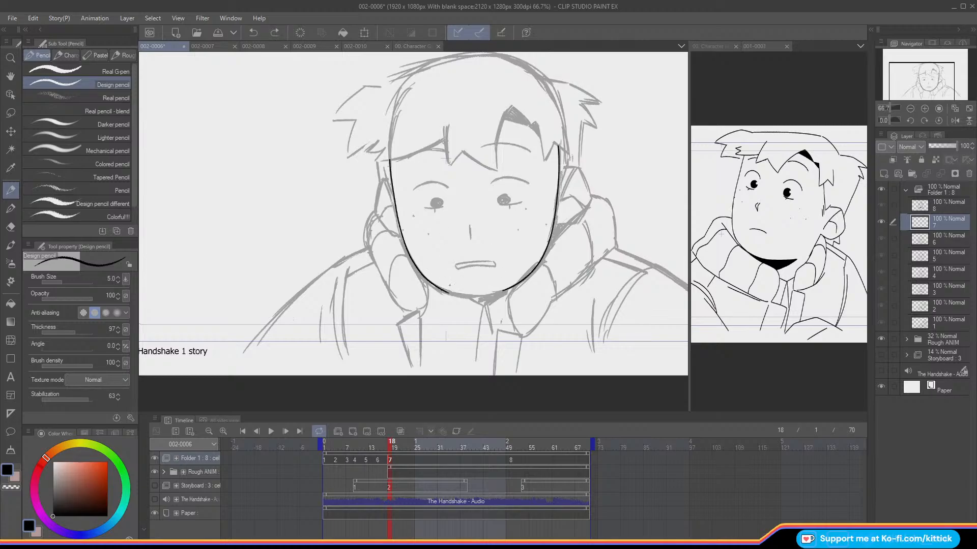
drag(446, 292, 507, 291)
drag(933, 75, 929, 71)
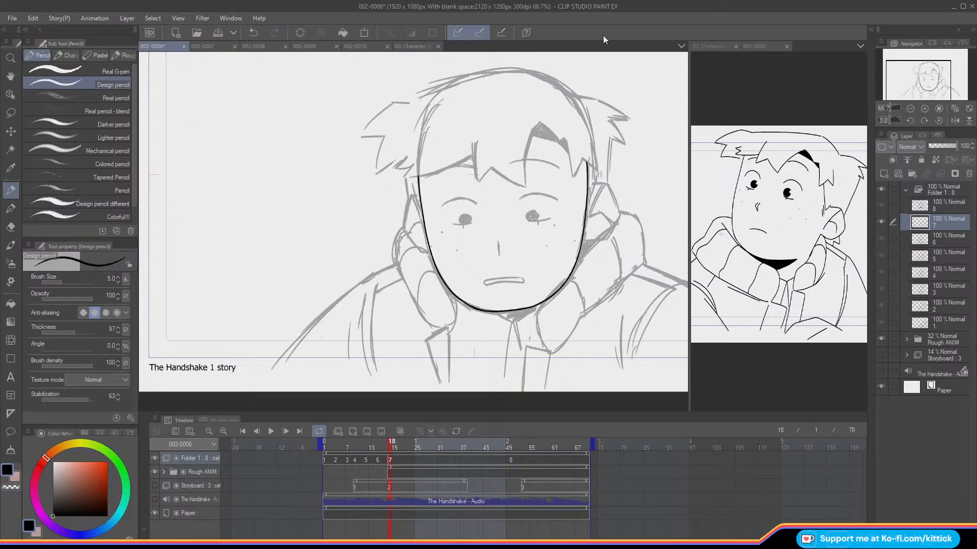
Step: Ink the upper outer curve of the right ear, comparing it with neighbouring frames and the onion skin
mouse_move(595, 176)
mouse_down()
mouse_move(588, 202)
mouse_move(595, 176)
mouse_move(613, 226)
mouse_up()
key(ctrl+z)
key(Left)
key(Right)
key(Left)
key(Right)
key(Right)
key(Right)
mouse_move(394, 443)
mouse_down()
mouse_move(429, 457)
mouse_move(391, 460)
mouse_up()
key(Left)
key(Left)
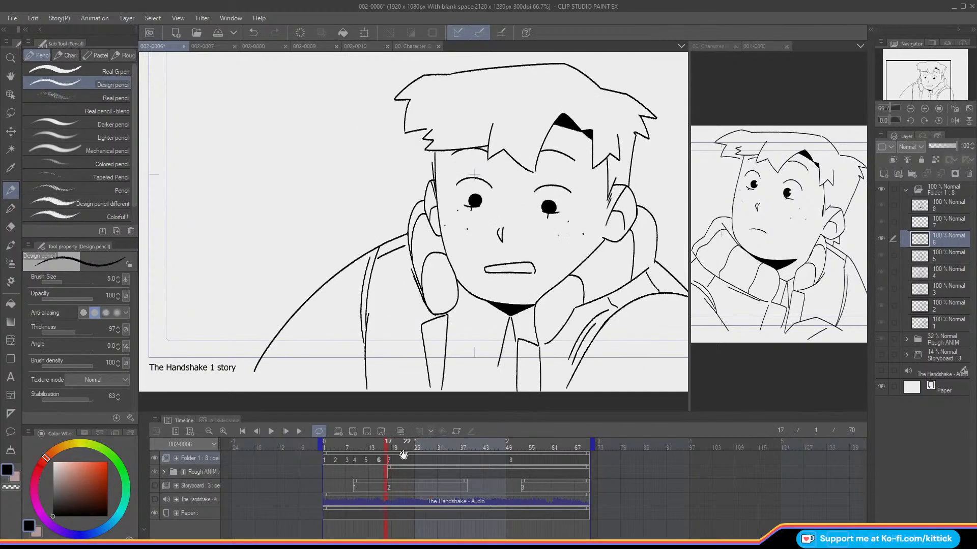
key(Right)
key(o)
key(o)
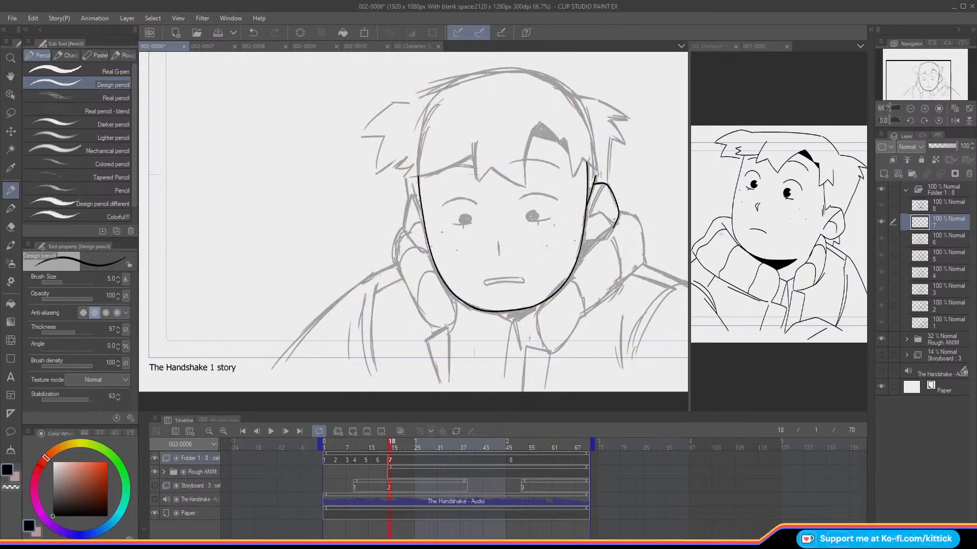
Step: Ink the lower edge of the right ear back to the jaw and check it against the previous frame
drag(616, 222, 606, 237)
click(253, 32)
drag(598, 237, 587, 239)
key(Left)
key(Right)
Step: Ink the left ear's outline beside the face, flipping to the previous frame to compare its shape
drag(413, 190, 422, 211)
key(Left)
key(Right)
key(Left)
key(Right)
key(Left)
key(Right)
drag(410, 202, 407, 228)
key(ctrl+z)
drag(407, 205, 416, 250)
key(Left)
key(Right)
Step: Ink the inner fold lines of the right and left ears
drag(598, 184, 589, 219)
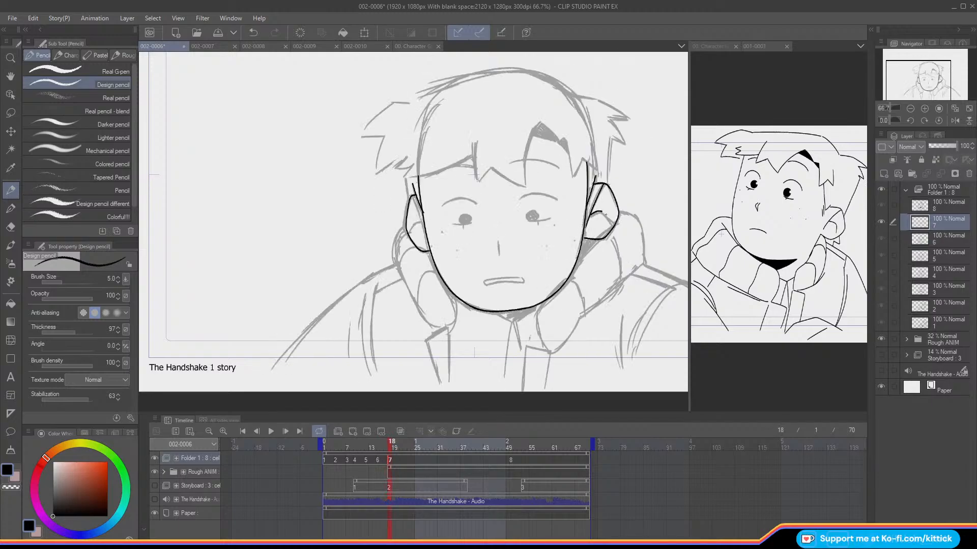
key(Left)
key(Right)
drag(414, 200, 418, 219)
click(252, 33)
drag(411, 233, 410, 235)
Step: Flip between cels 6 and 7 around frames 16 to 18 to examine how the inked ears and face move
key(Left)
key(Right)
key(Left)
key(Right)
key(Left)
key(Right)
key(Left)
key(Right)
key(Left)
key(Right)
key(Left)
key(Left)
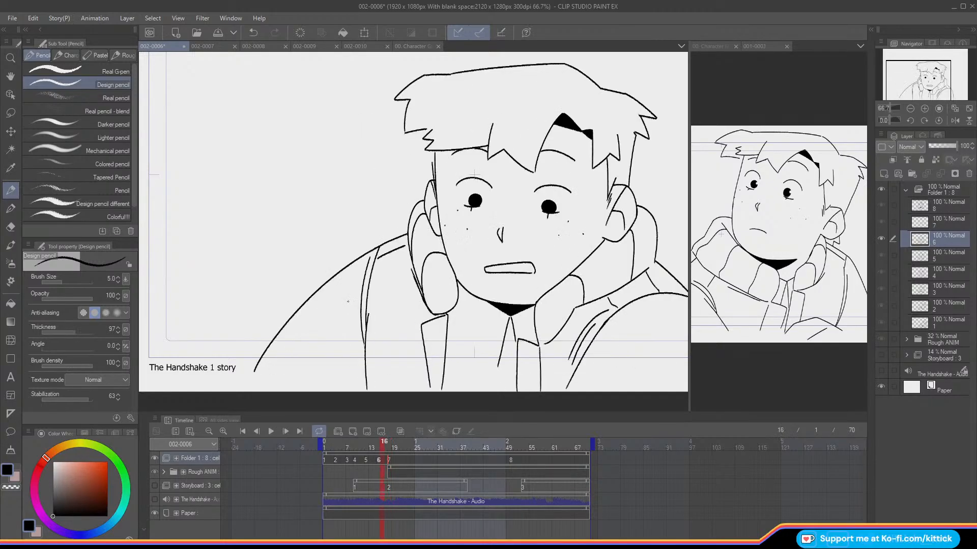
key(c)
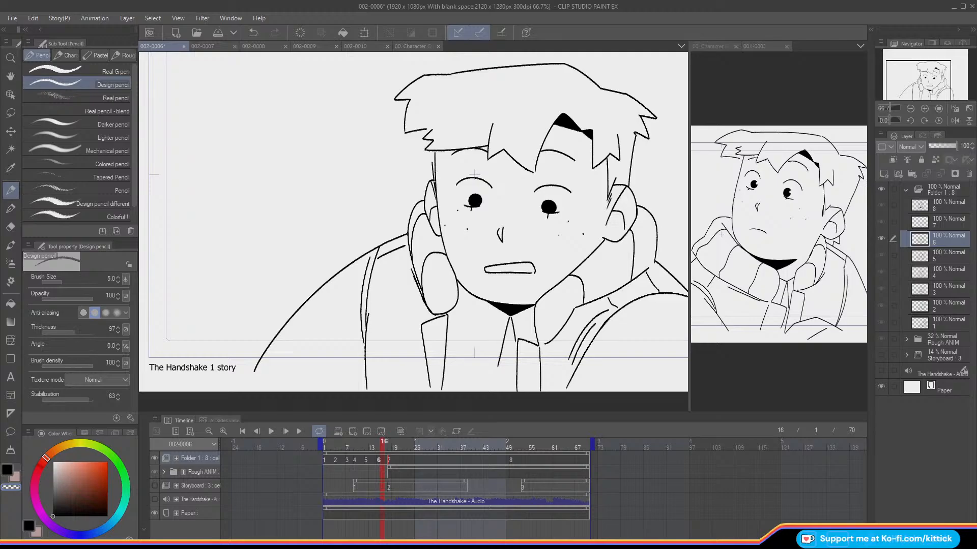
key(c)
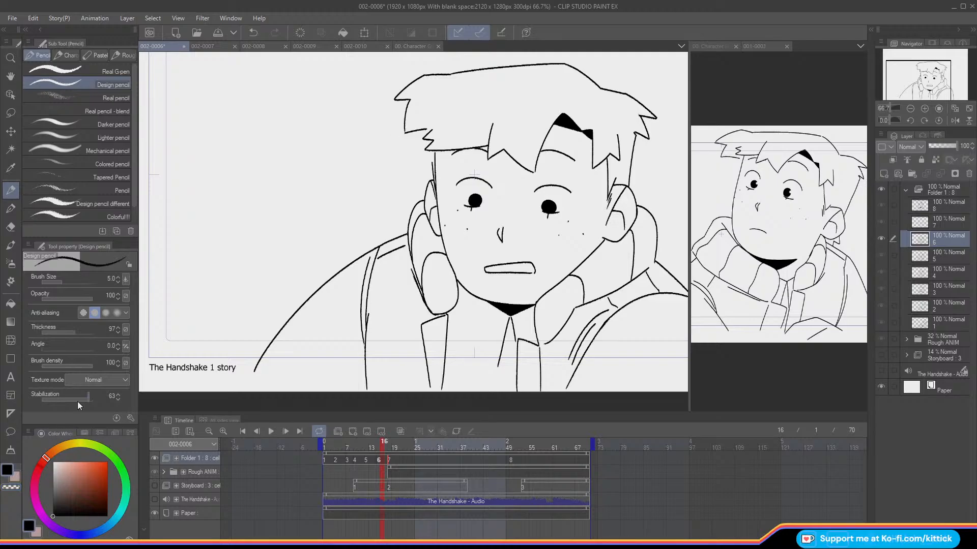
key(Right)
key(Right)
key(Left)
key(Right)
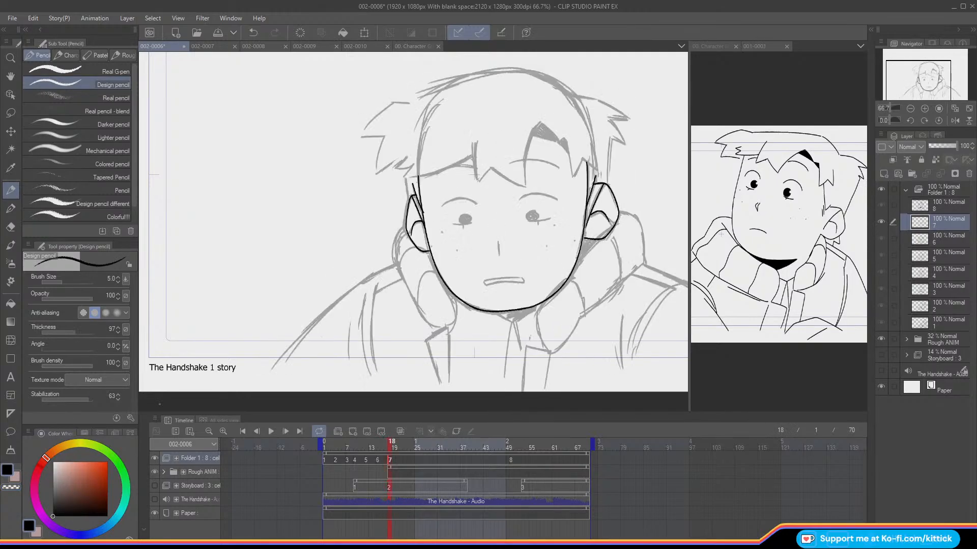
key(Left)
key(Right)
key(Left)
key(Right)
key(Left)
key(Right)
Step: Ink the edges of the triangular gap in the fringe and extend its left side down to the strand tip
drag(556, 141, 535, 134)
key(Right)
key(Right)
key(Right)
key(Right)
key(Right)
key(Left)
key(Left)
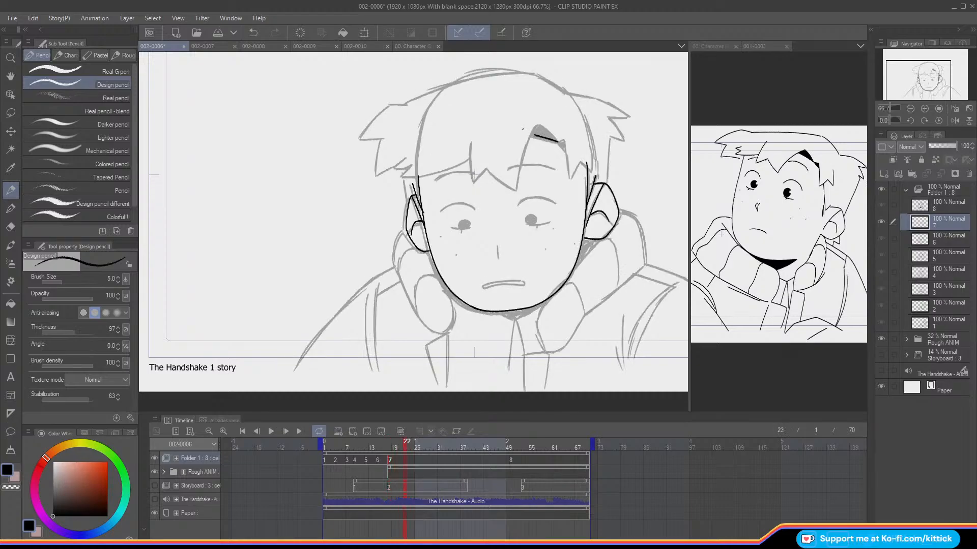
key(Left)
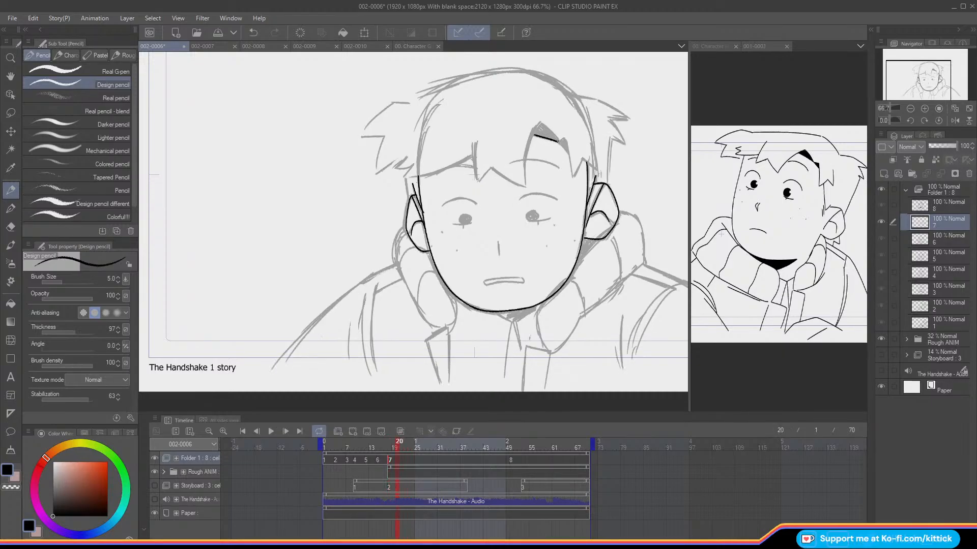
mouse_move(558, 142)
mouse_down()
mouse_move(540, 123)
mouse_move(524, 162)
mouse_up()
key(ctrl+z)
drag(539, 123, 524, 161)
key(ctrl+z)
drag(539, 122, 525, 181)
key(ctrl+z)
key(ctrl+y)
Step: Ink the central fringe spikes over the forehead, joining them to the strand below the gap
drag(474, 141, 478, 180)
key(Left)
key(Left)
key(Left)
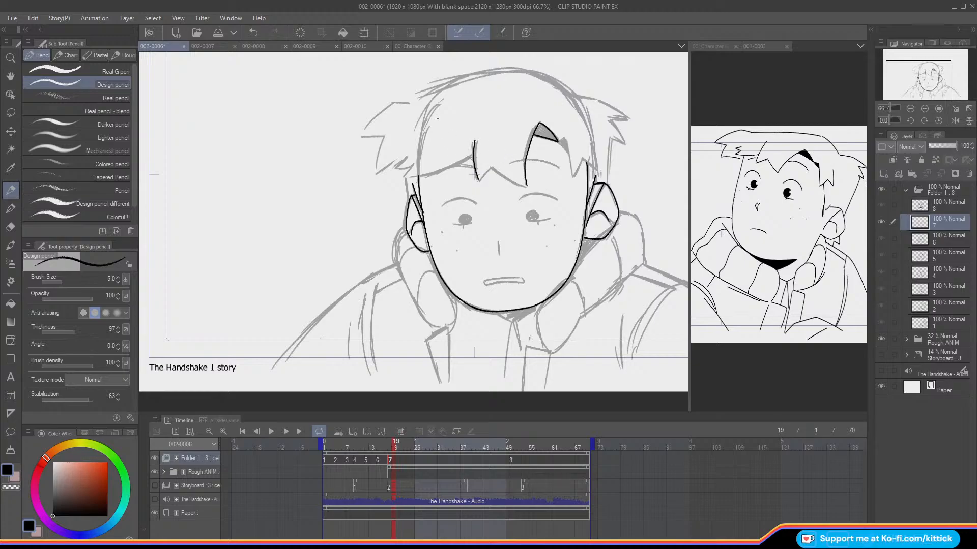
key(Right)
mouse_move(490, 167)
mouse_down()
mouse_move(479, 181)
mouse_move(526, 186)
mouse_up()
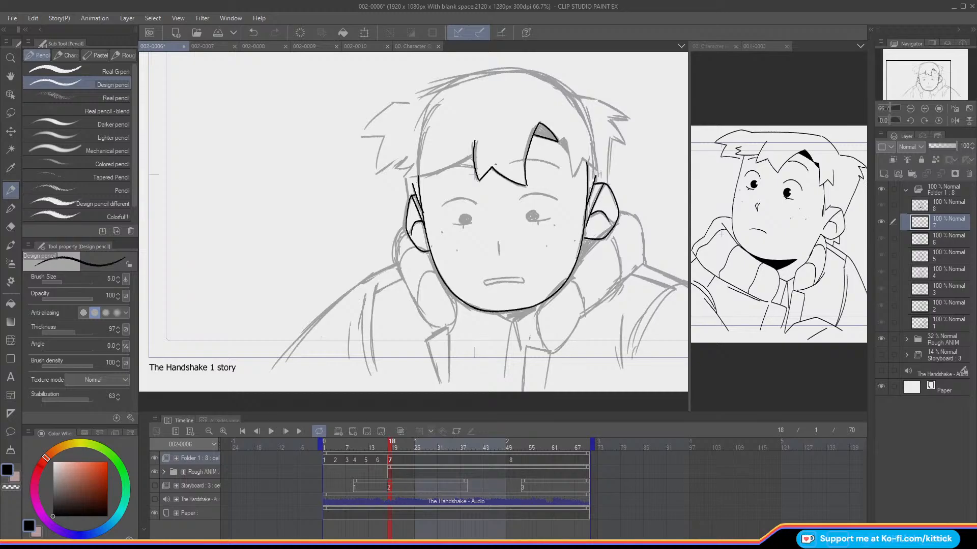
Step: Ink the pointed fringe strands from the gap to the right temple, comparing them with the previous frame
drag(558, 142, 566, 150)
key(Left)
key(Right)
key(Left)
key(Right)
key(Left)
key(Right)
drag(564, 141, 573, 175)
key(Left)
key(Right)
key(ctrl+z)
mouse_move(585, 159)
mouse_down()
mouse_move(578, 172)
mouse_move(599, 164)
mouse_up()
Step: Ink the fringe's lower edge to the left temple and add the small jagged tuft, checking against the previous frame
drag(473, 157, 405, 177)
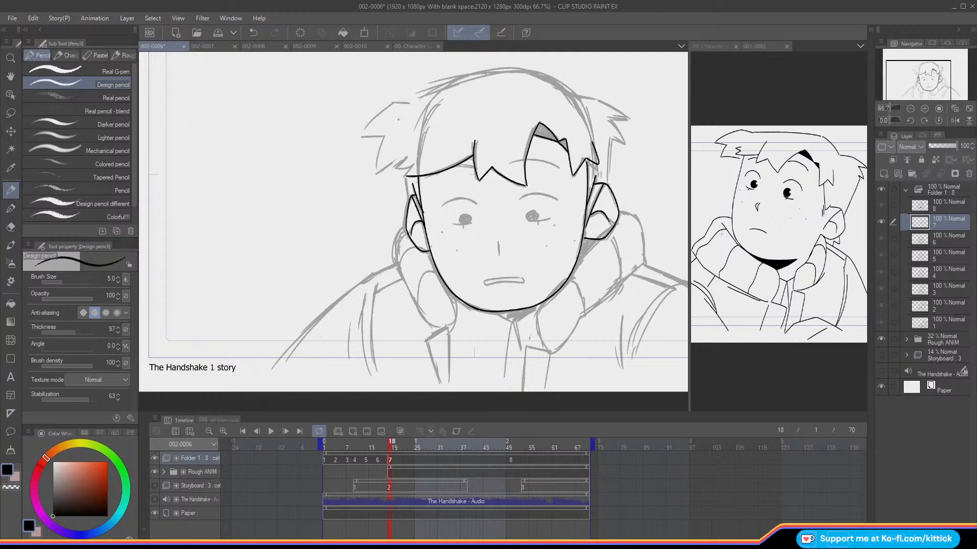
key(Left)
key(Right)
key(Left)
key(Right)
mouse_move(411, 167)
mouse_down()
mouse_move(400, 163)
mouse_move(408, 155)
mouse_up()
key(Left)
key(Right)
key(Left)
key(Right)
key(Left)
key(Right)
key(Left)
key(Right)
Step: Check the face with the onion skin and ink the curved upper eyelid lines above both eyes
click(922, 108)
key(o)
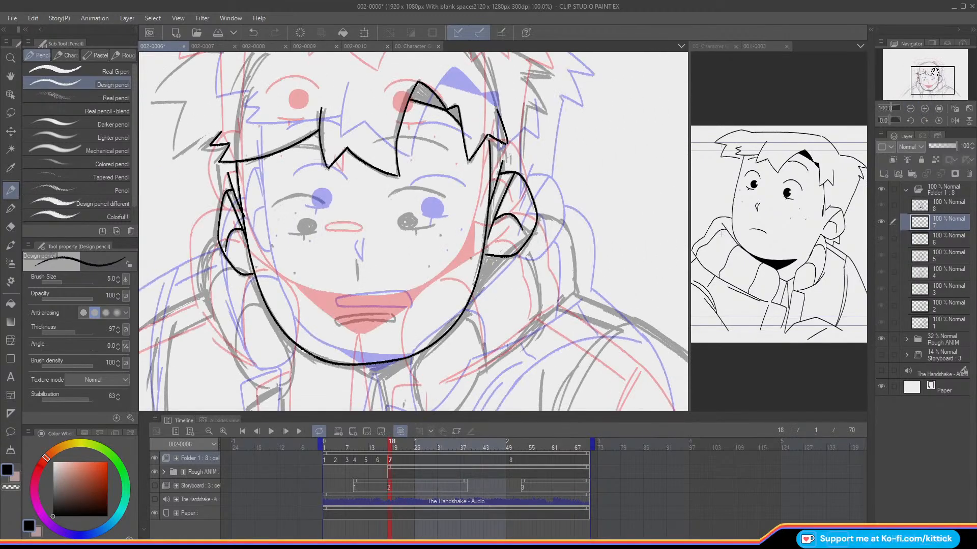
key(o)
mouse_move(446, 199)
mouse_down()
mouse_move(422, 187)
mouse_move(388, 196)
mouse_up()
mouse_move(324, 204)
mouse_down()
mouse_move(289, 195)
mouse_move(271, 208)
mouse_up()
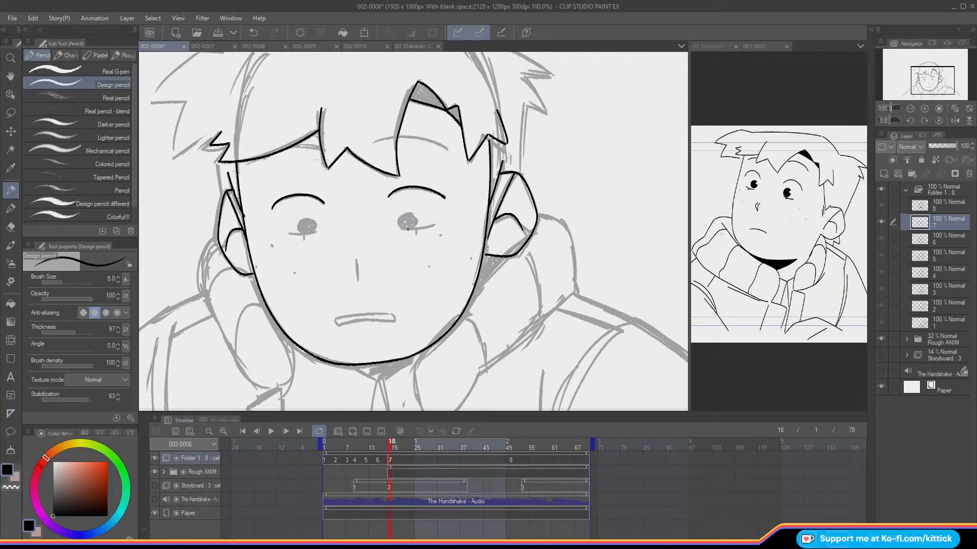
Step: Ink the lower lid lines with their short vertical ticks and outline both pupils
drag(401, 228, 435, 224)
key(ctrl+z)
drag(315, 232, 283, 234)
key(ctrl+z)
drag(416, 231, 416, 235)
drag(303, 234, 304, 240)
mouse_move(413, 212)
mouse_down()
mouse_move(398, 217)
mouse_move(401, 226)
mouse_move(416, 216)
mouse_up()
mouse_move(304, 223)
mouse_down()
mouse_move(302, 233)
mouse_move(317, 224)
mouse_move(303, 217)
mouse_up()
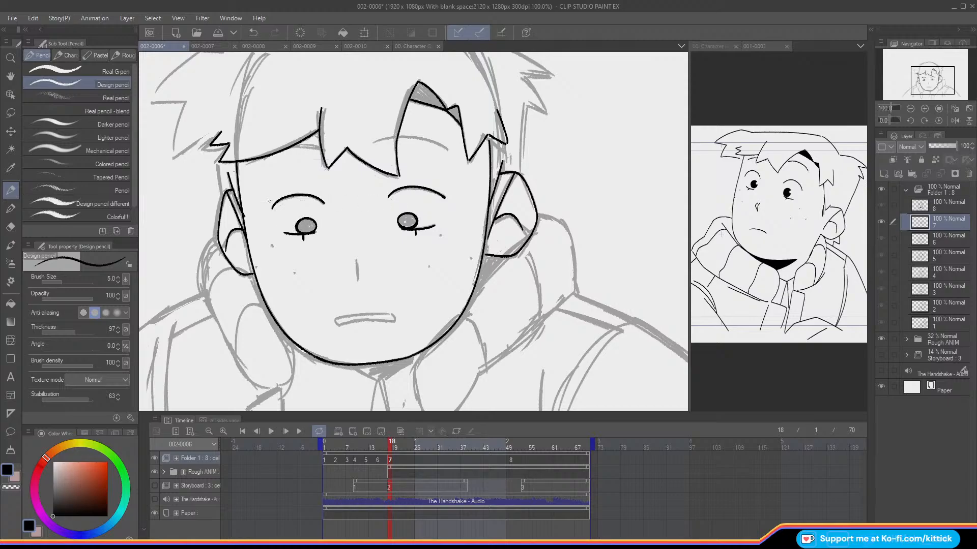
Step: Ink the brow lines below the fringe and the short vertical nose line, comparing them with the previous frame
drag(448, 149, 398, 137)
drag(320, 136, 293, 145)
mouse_move(356, 271)
mouse_down()
mouse_move(389, 231)
mouse_move(391, 240)
mouse_up()
key(ctrl+z)
key(Left)
key(Right)
key(Left)
key(Right)
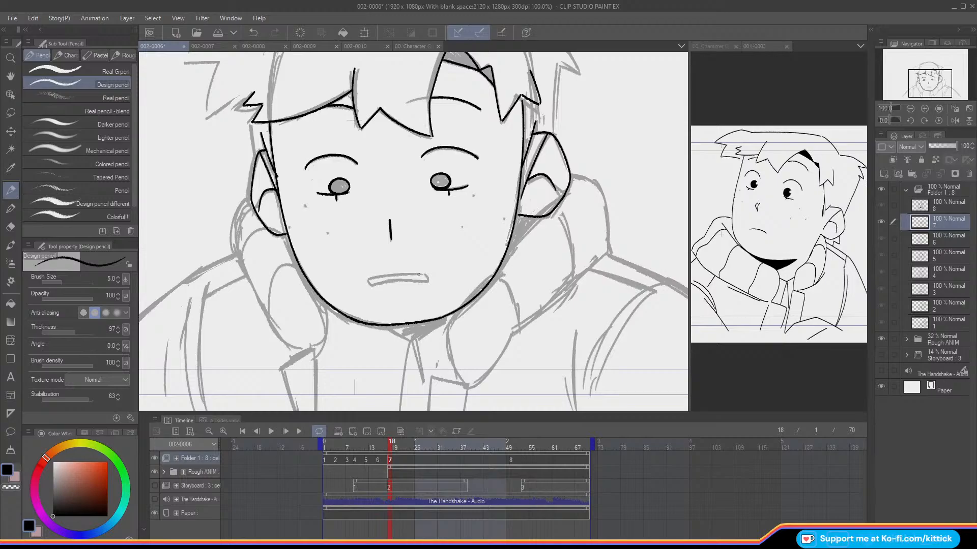
Step: Ink the upper and lower edges of the mouth, checking them against the previous frame and the onion skin
drag(370, 280, 430, 278)
key(Left)
key(Right)
drag(369, 284, 428, 279)
key(Left)
key(Right)
key(Left)
key(Right)
key(o)
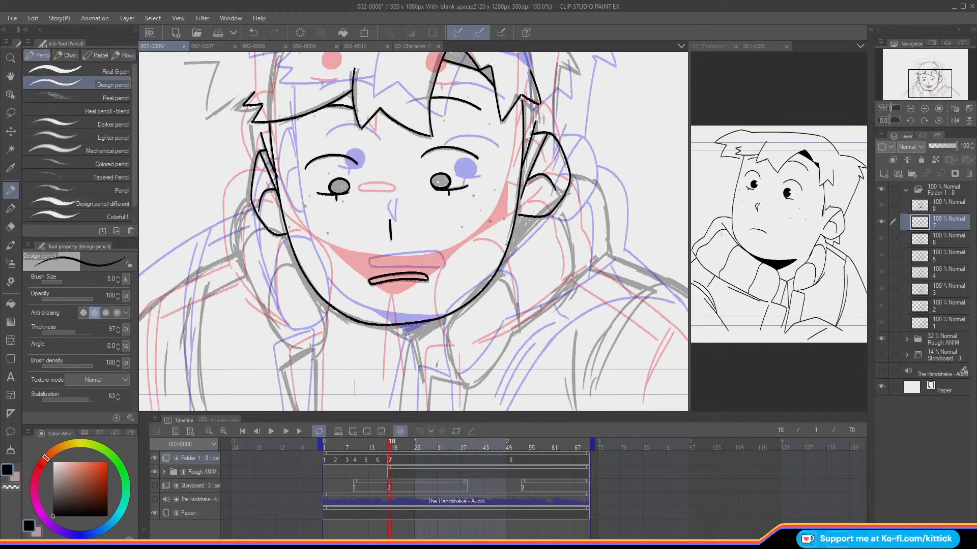
key(o)
Step: Dot the freckles on both cheeks, comparing their placement with the neighbouring frames
key(Right)
key(Left)
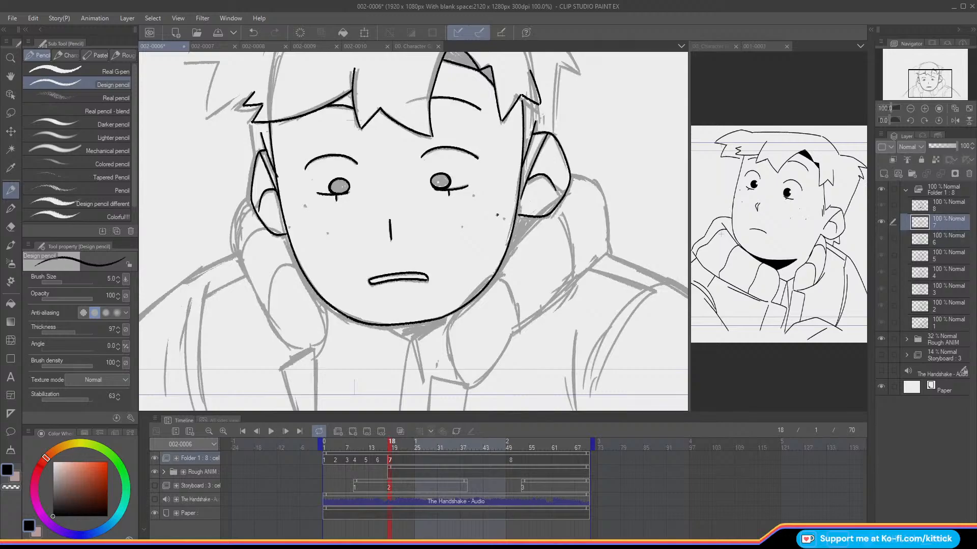
key(Right)
key(Left)
key(Left)
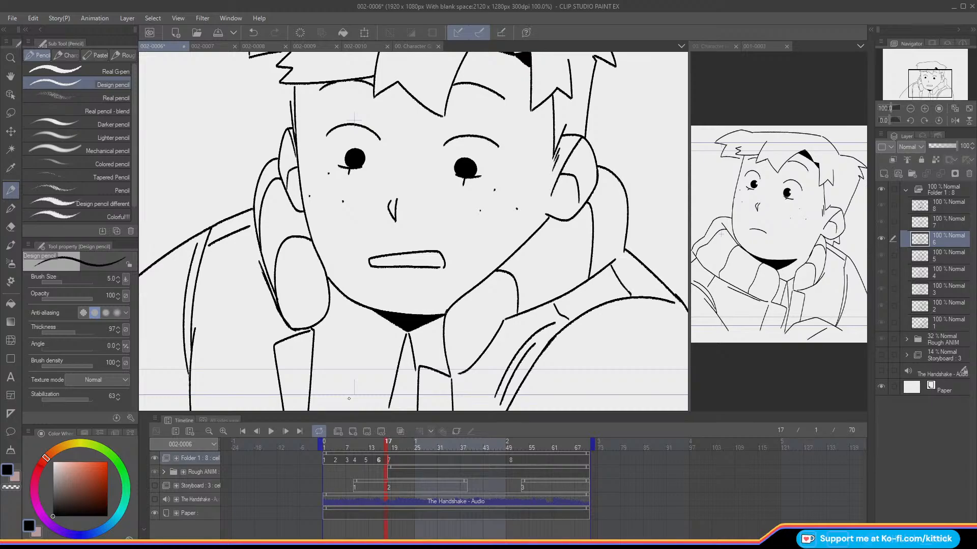
key(Left)
key(Right)
key(Right)
key(Left)
key(Right)
key(Left)
key(Right)
key(Left)
key(Right)
Step: Refine the hair line at the left temple beside the ear and save the shot file
key(c)
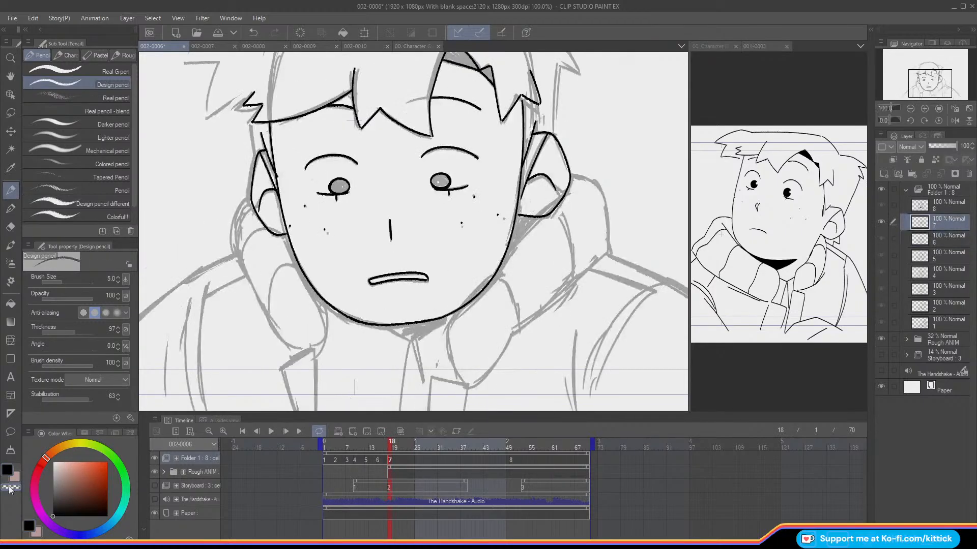
click(15, 466)
key(Left)
key(Right)
key(Left)
key(Right)
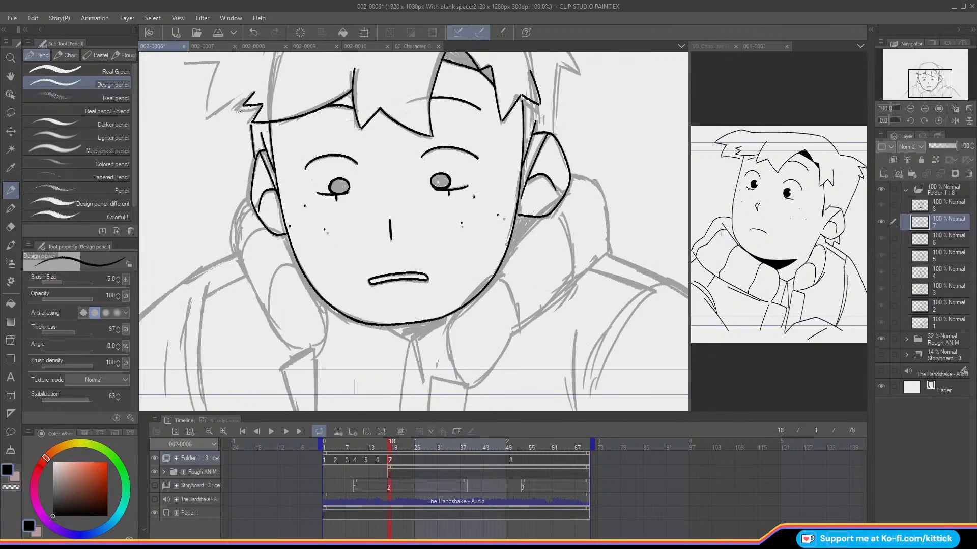
key(ctrl+z)
drag(250, 123, 254, 163)
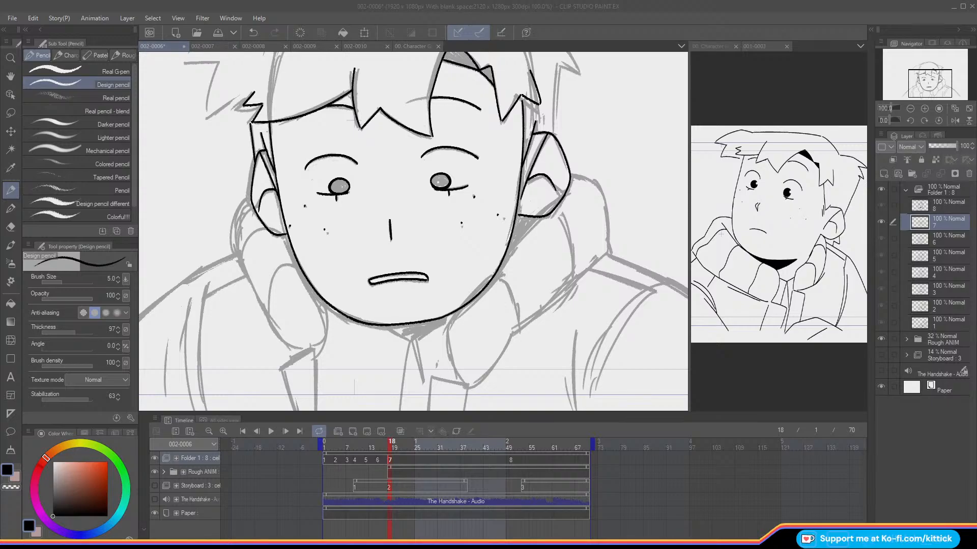
click(171, 47)
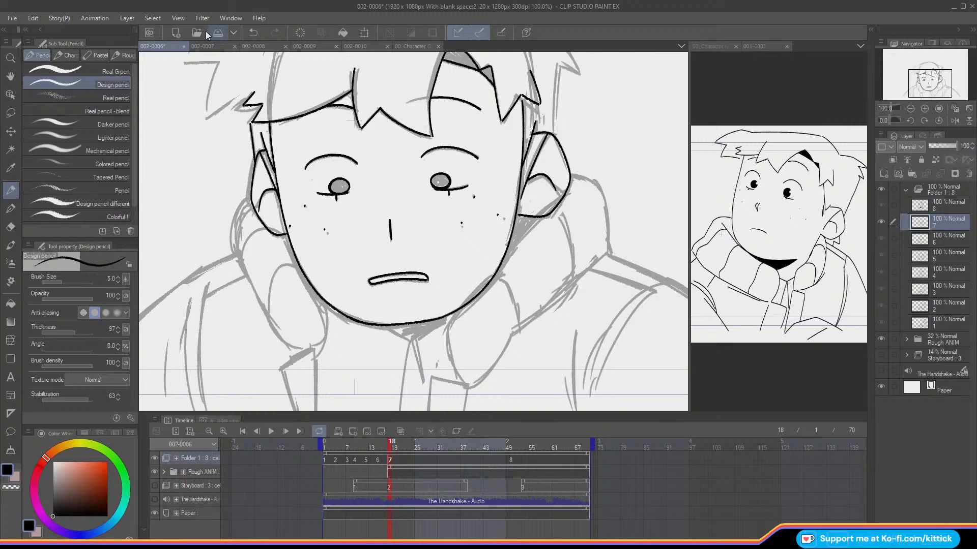
Step: Ink the long hair strand running down from the right tuft to the top of the ear
drag(922, 79, 921, 73)
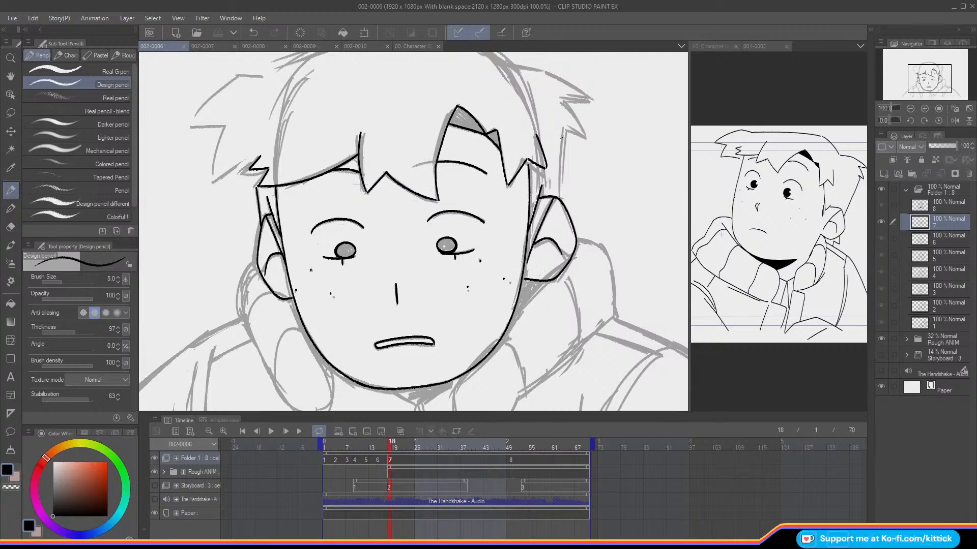
drag(562, 127, 559, 200)
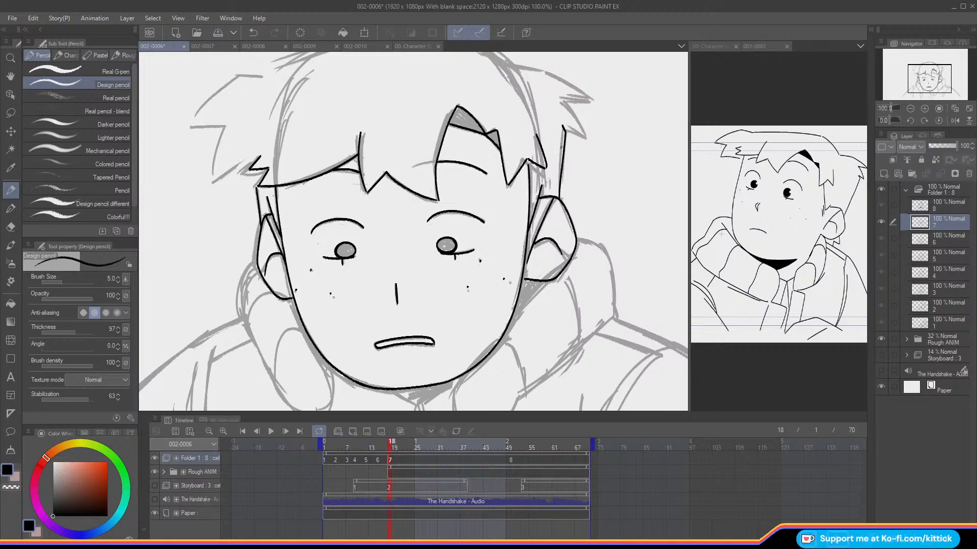
drag(912, 83, 910, 78)
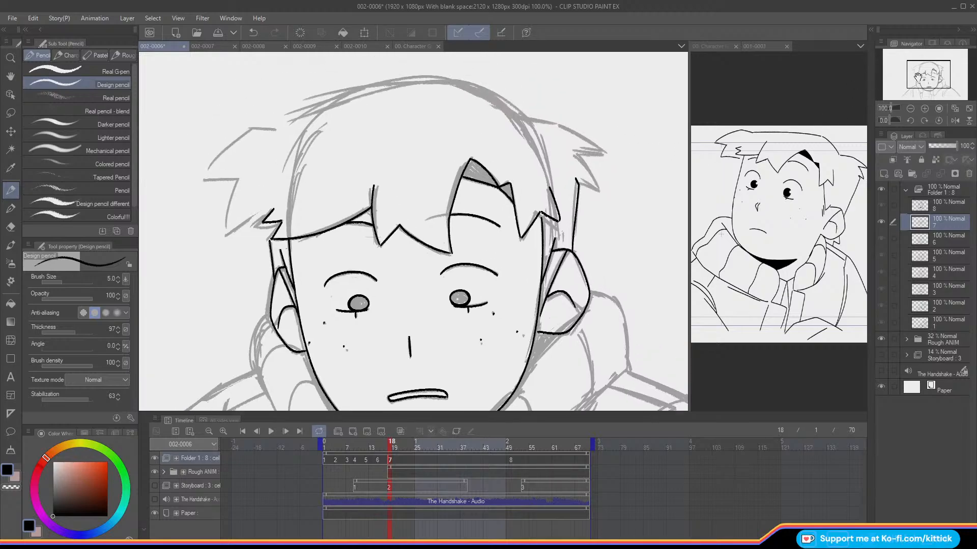
Step: Examine how the head and hair outline move between cels 6 and 7 using frame flipping and the onion skin
key(comma)
key(period)
key(o)
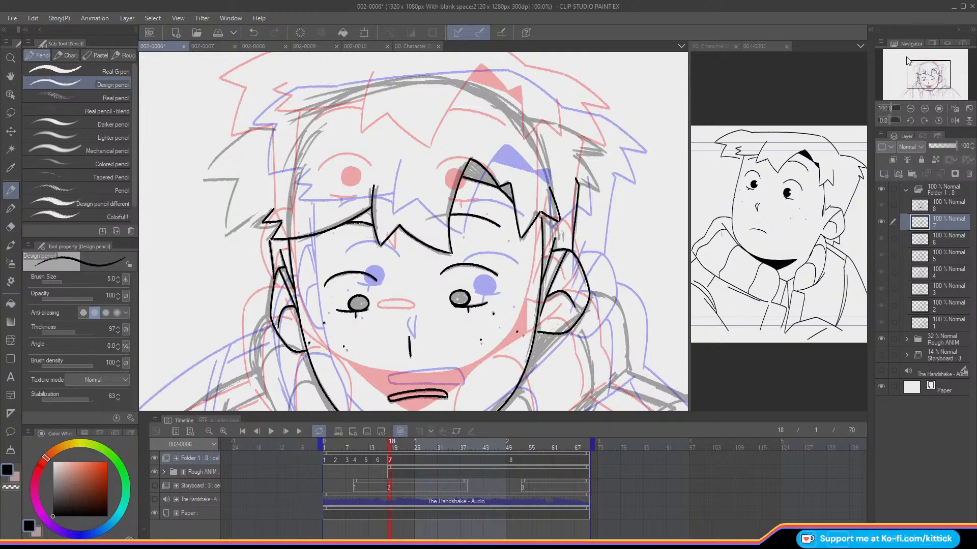
key(o)
key(comma)
mouse_move(380, 446)
mouse_down()
mouse_move(334, 450)
mouse_move(379, 458)
mouse_up()
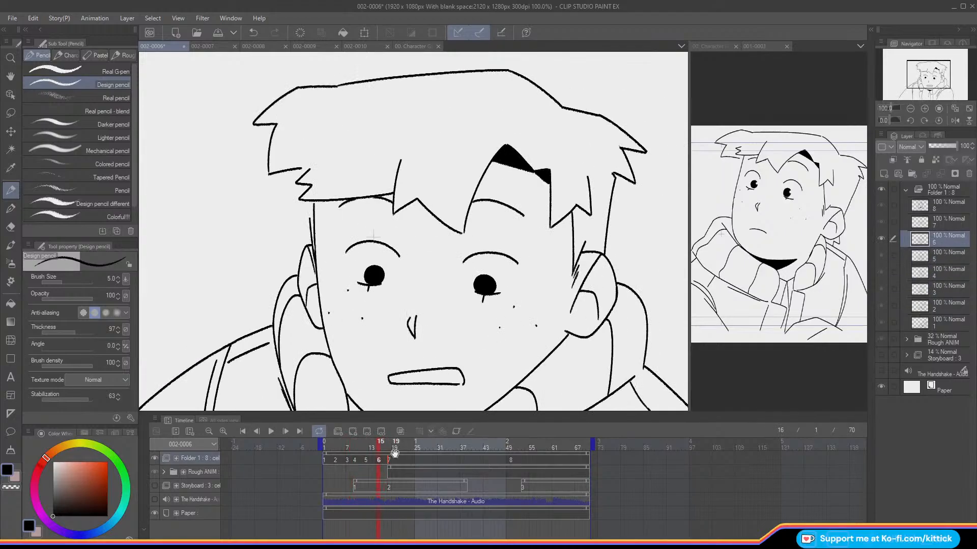
key(Right)
key(Right)
key(Left)
key(Right)
key(Left)
key(Right)
key(Left)
key(Right)
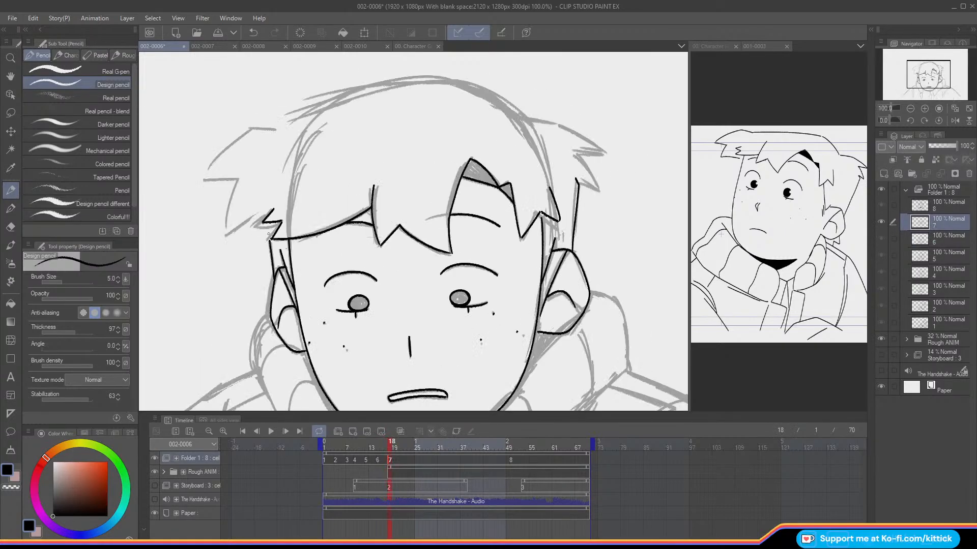
key(Left)
key(Right)
key(o)
key(o)
Step: Ink the pointed tuft on the right side of the hair, redrawing its spikes over the rough
mouse_move(518, 116)
mouse_down()
mouse_move(560, 125)
mouse_move(605, 152)
mouse_move(577, 153)
mouse_up()
key(ctrl+z)
key(ctrl+z)
click(275, 40)
key(ctrl+y)
key(ctrl+z)
mouse_move(605, 152)
mouse_down()
mouse_move(576, 154)
mouse_move(599, 190)
mouse_move(574, 177)
mouse_up()
key(ctrl+z)
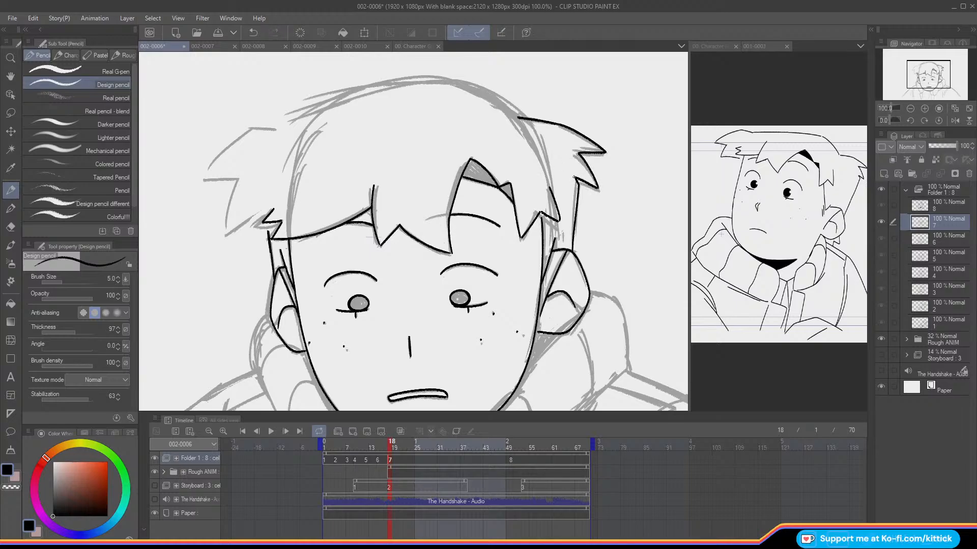
Step: Ink the crown's edge from the right tuft up to the peak, flipping against the previous frame
key(Left)
key(Right)
key(Left)
key(Right)
key(Left)
key(Right)
key(Left)
key(Right)
key(Left)
key(Right)
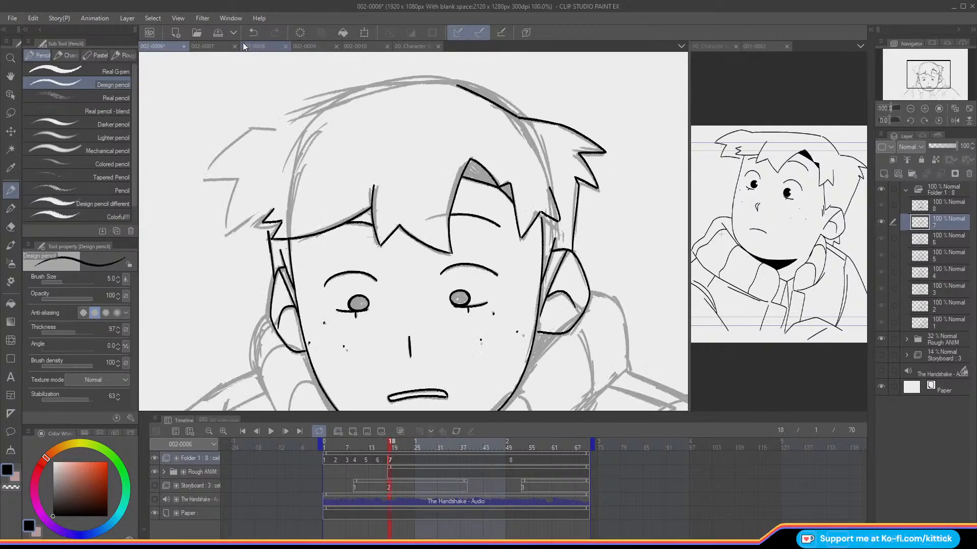
Step: Redraw the top hair outline from the peak toward the left side until it suits the previous frame
drag(455, 86, 305, 113)
key(ctrl+z)
mouse_move(457, 85)
mouse_down()
mouse_move(367, 97)
mouse_move(273, 125)
mouse_up()
key(ctrl+z)
drag(455, 85, 273, 125)
key(Left)
key(Right)
drag(917, 62, 911, 61)
mouse_move(370, 140)
mouse_down()
mouse_move(312, 147)
mouse_move(336, 142)
mouse_move(296, 193)
mouse_move(329, 193)
mouse_move(296, 193)
mouse_up()
key(Left)
key(Right)
key(Left)
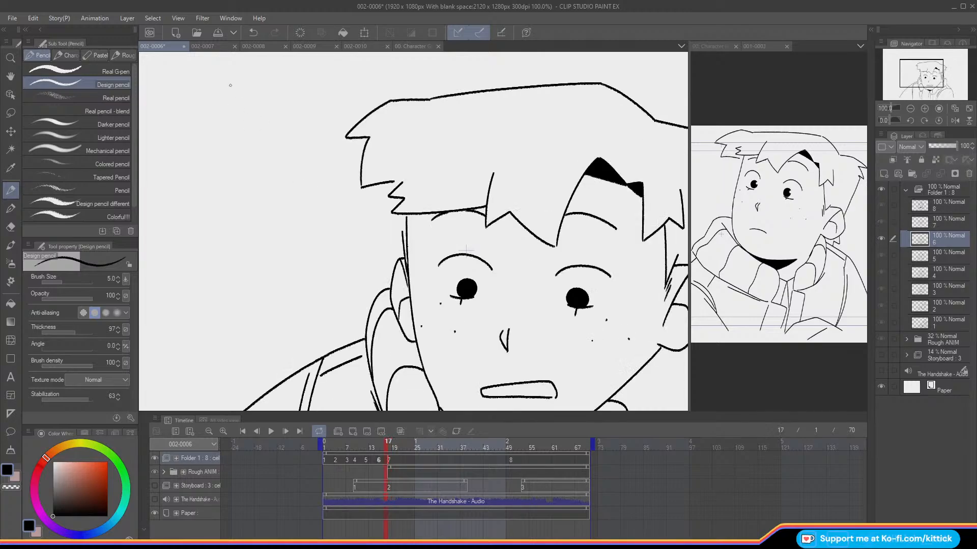
key(Right)
click(252, 34)
click(252, 34)
click(252, 33)
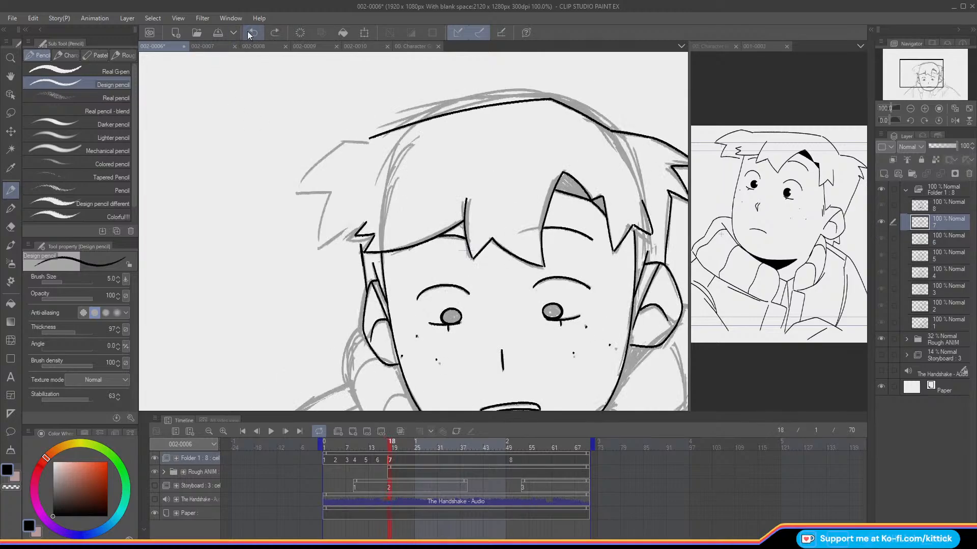
drag(367, 143, 340, 144)
Step: Hide the rough and trace the left hair tuft from the previous cel's onion skin, redrawing its lower spike
key(o)
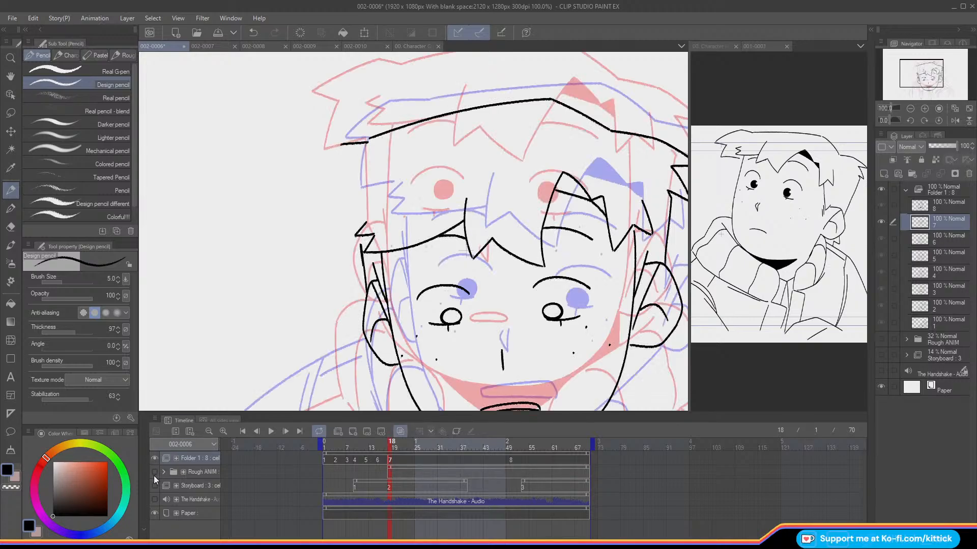
key(ctrl+z)
mouse_move(429, 100)
mouse_down()
mouse_move(391, 99)
mouse_move(346, 135)
mouse_move(368, 137)
mouse_move(357, 187)
mouse_up()
key(ctrl+z)
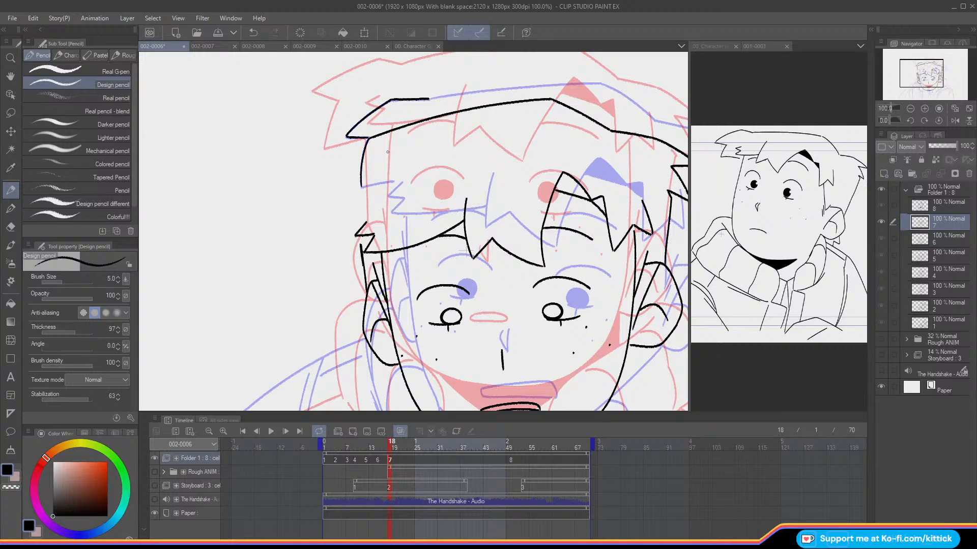
key(ctrl+z)
mouse_move(369, 137)
mouse_down()
mouse_move(356, 188)
mouse_move(405, 173)
mouse_move(374, 148)
mouse_move(374, 133)
mouse_move(440, 91)
mouse_move(343, 190)
mouse_up()
Step: Lasso the traced left tuft, rotate it to -5.6 degrees and move it down-left to join the crown outline
click(11, 113)
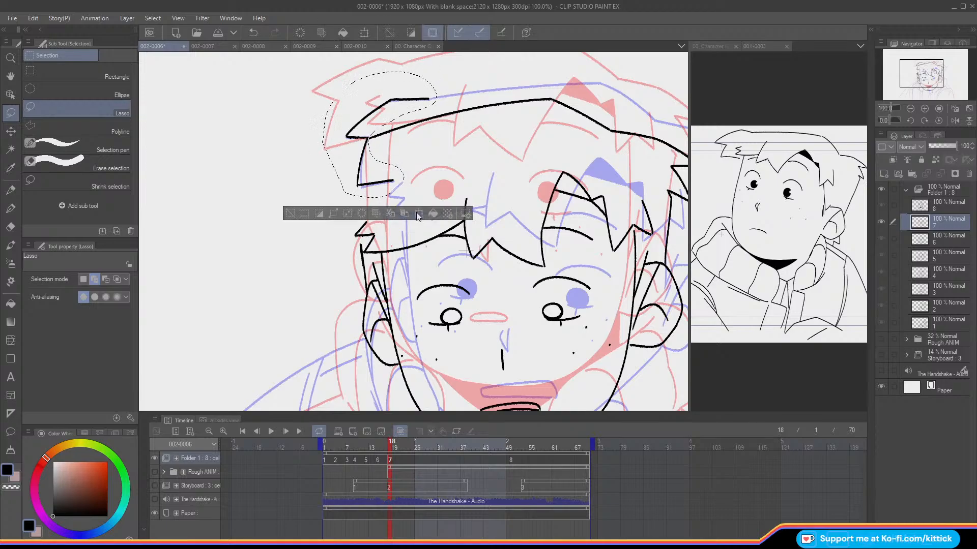
key(ctrl+t)
drag(302, 138, 300, 147)
drag(366, 167, 310, 212)
key(Right)
key(Right)
key(Right)
key(Right)
key(Right)
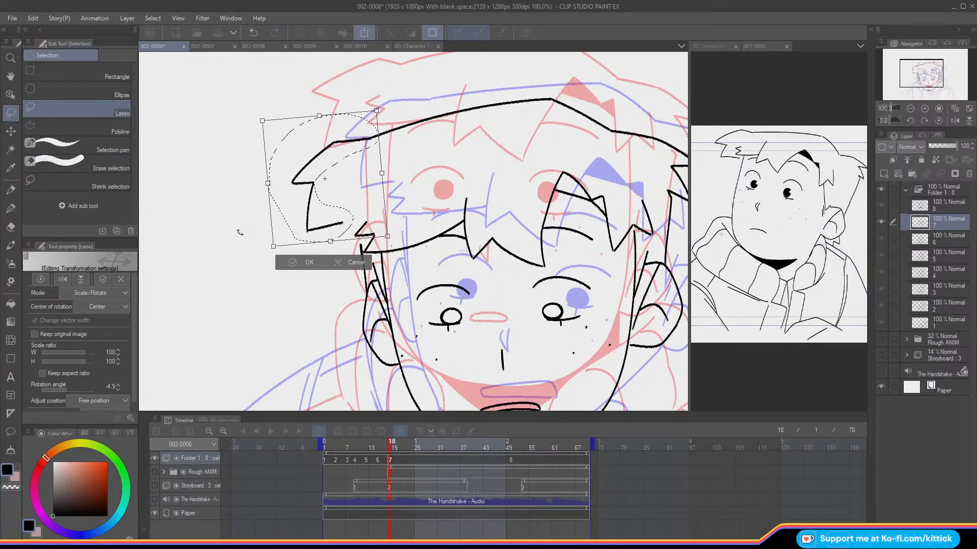
key(Right)
key(Right)
key(Right)
key(Right)
drag(305, 222, 308, 219)
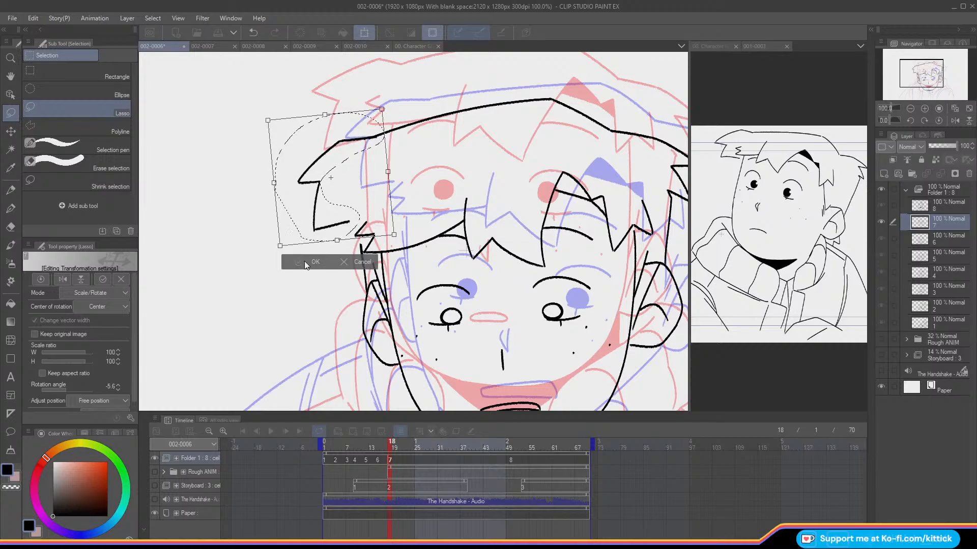
click(304, 260)
click(240, 257)
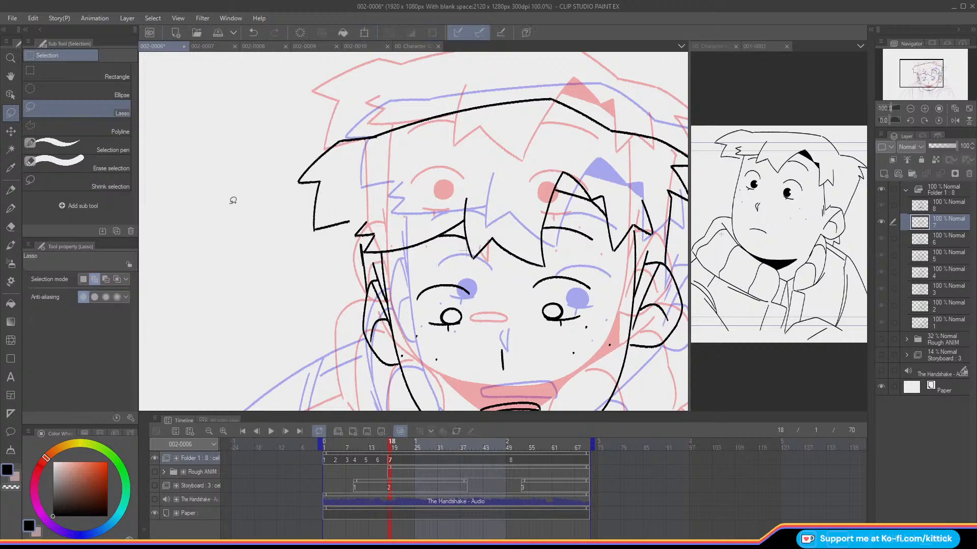
Step: Turn off the onion skin and ink the short line joining the left tuft to the small jagged tuft
click(12, 186)
key(o)
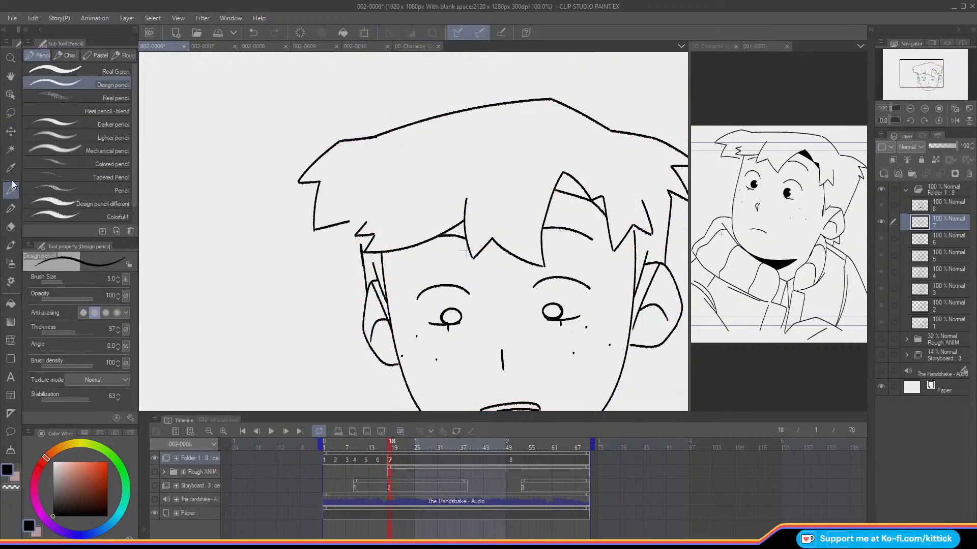
key(c)
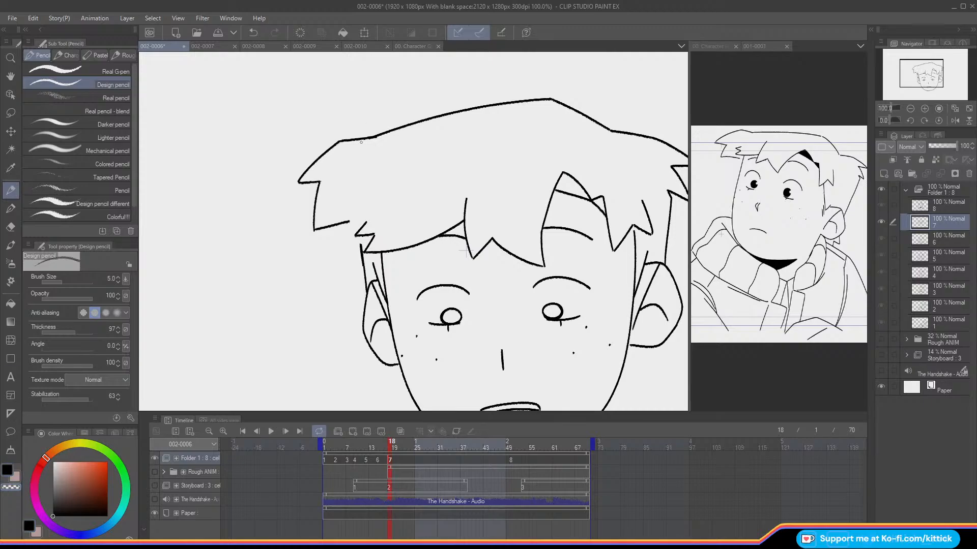
key(c)
drag(355, 220, 357, 227)
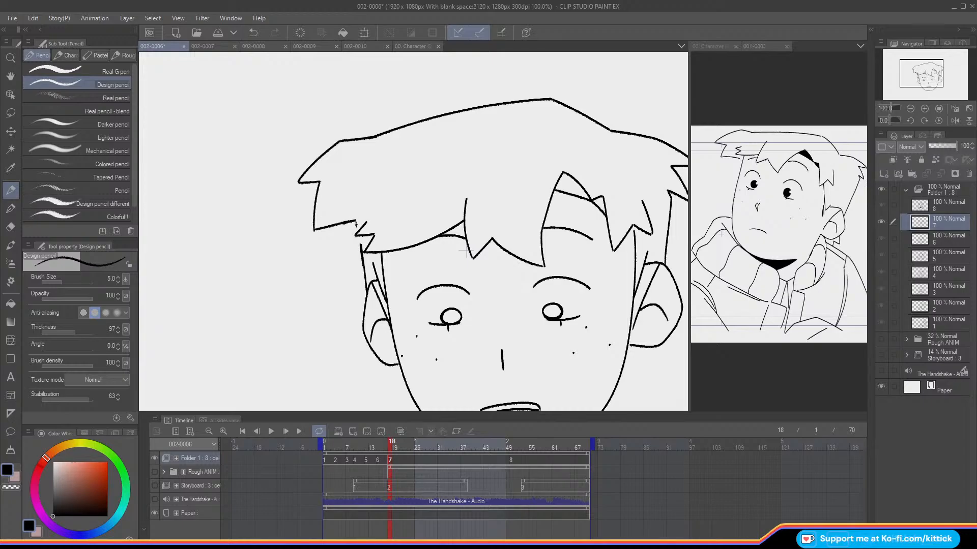
key(Left)
key(Right)
Step: Examine the whole head at 66.7% zoom by flipping between cels 6 and 7
click(910, 108)
drag(909, 67, 916, 76)
key(Left)
key(Right)
key(Left)
key(Right)
key(Left)
key(Right)
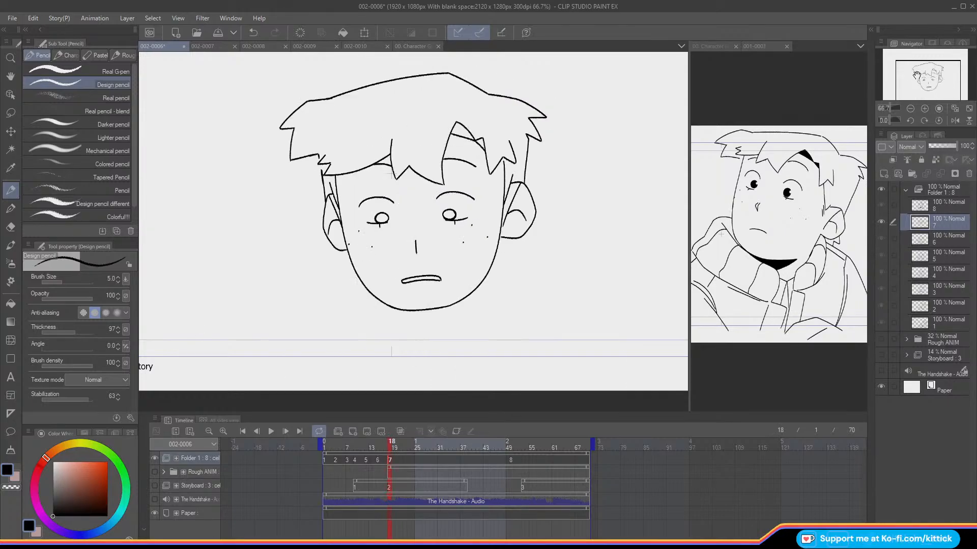
click(10, 113)
mouse_move(356, 199)
mouse_down()
mouse_move(356, 210)
mouse_move(392, 188)
mouse_move(376, 208)
mouse_up()
click(11, 131)
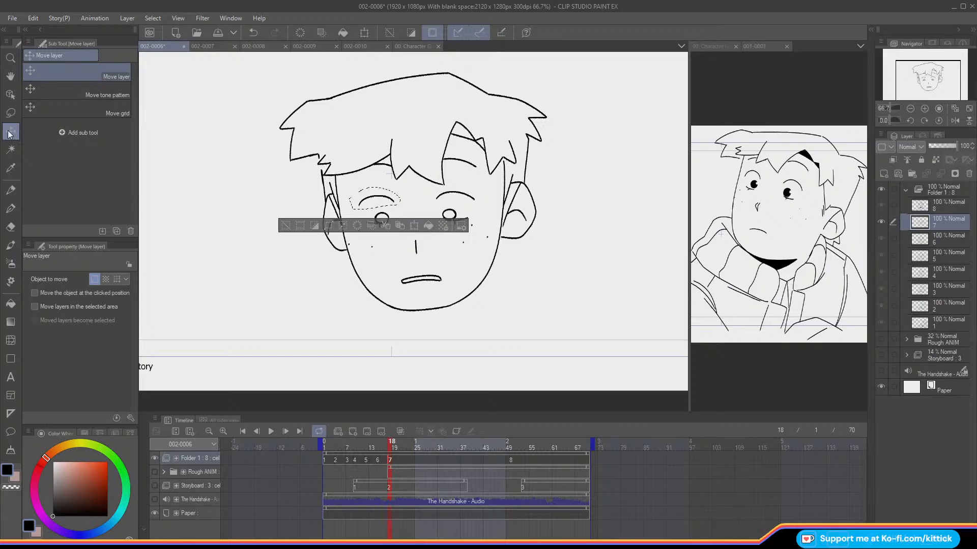
click(286, 225)
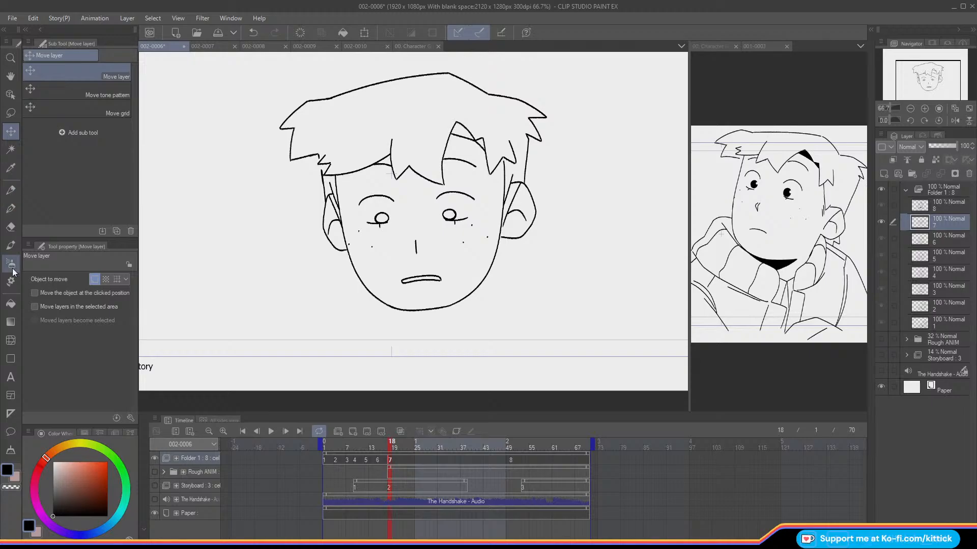
Step: Fill both pupils and the two shadow gaps in the fringe with black, checking them against the previous frame
click(10, 304)
click(381, 218)
click(448, 215)
click(461, 131)
click(481, 142)
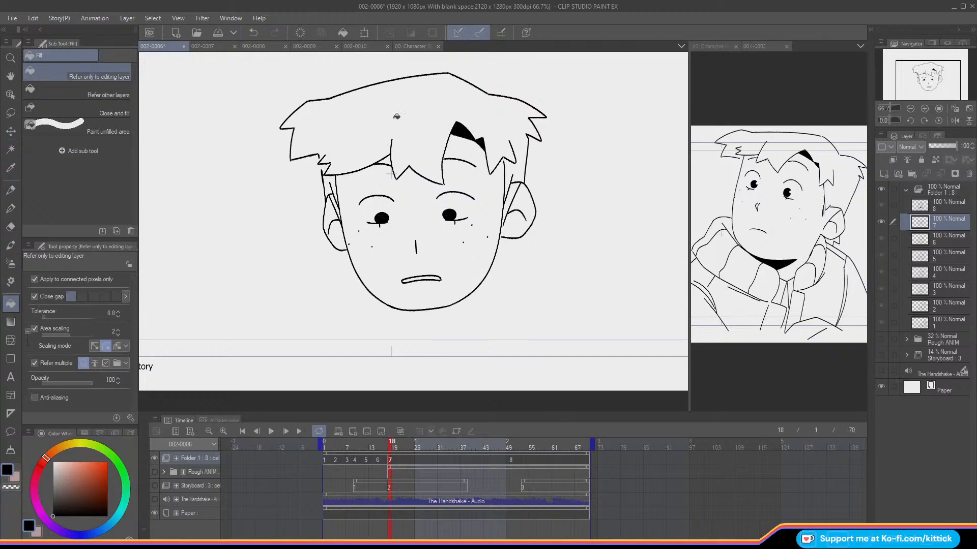
click(14, 188)
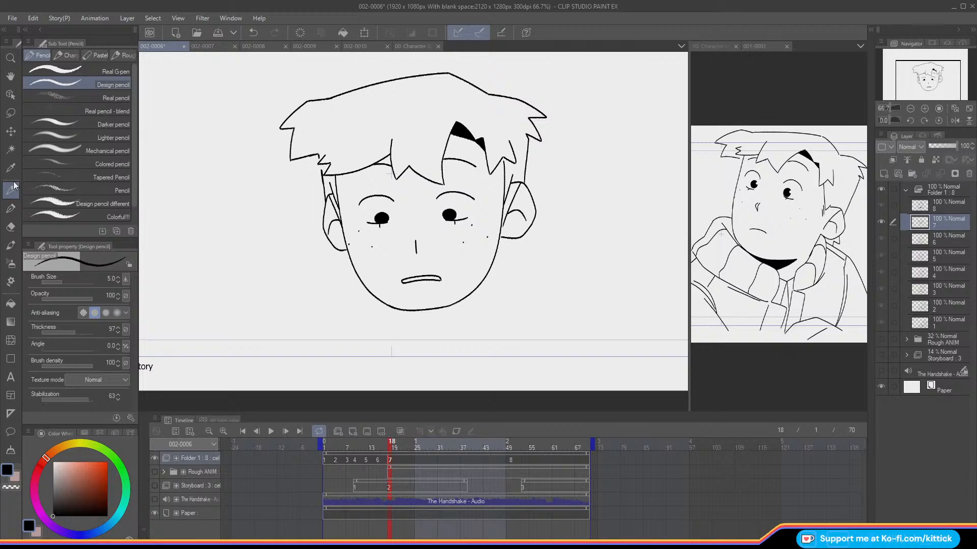
key(Left)
key(Right)
key(Left)
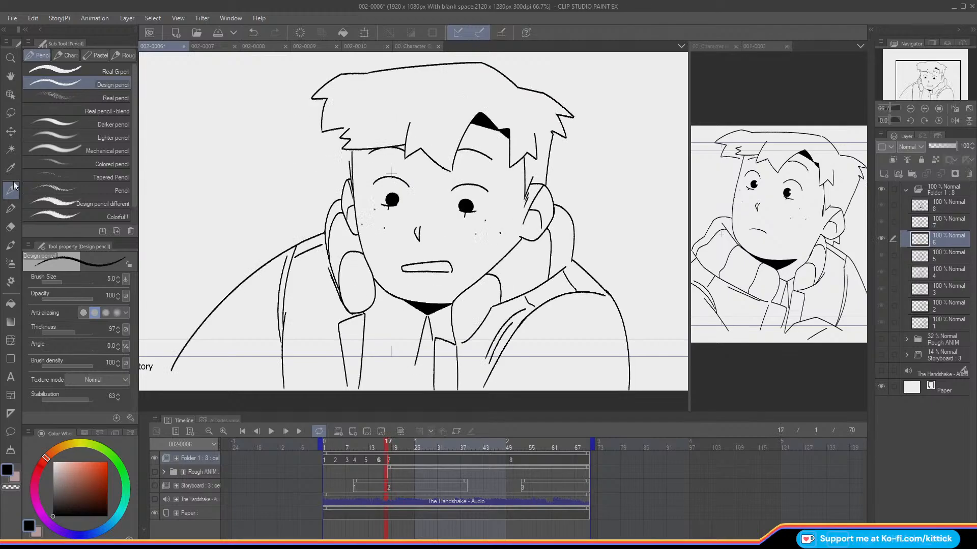
key(Right)
key(o)
Step: Show the rough animation again and ink the collar's outer edge beside the right ear down to the shoulder
key(o)
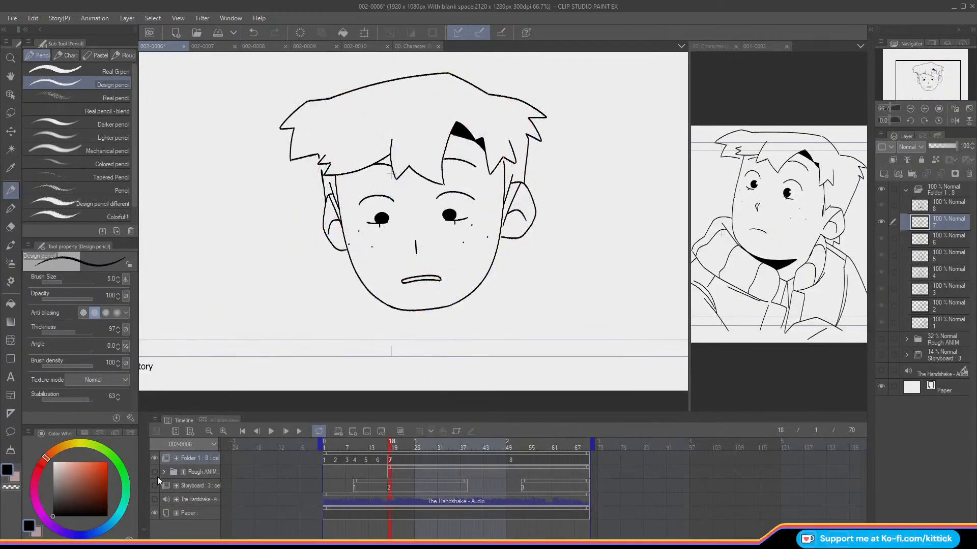
click(155, 472)
key(Left)
key(Right)
key(o)
key(o)
mouse_move(541, 211)
mouse_down()
mouse_move(564, 218)
mouse_move(562, 254)
mouse_up()
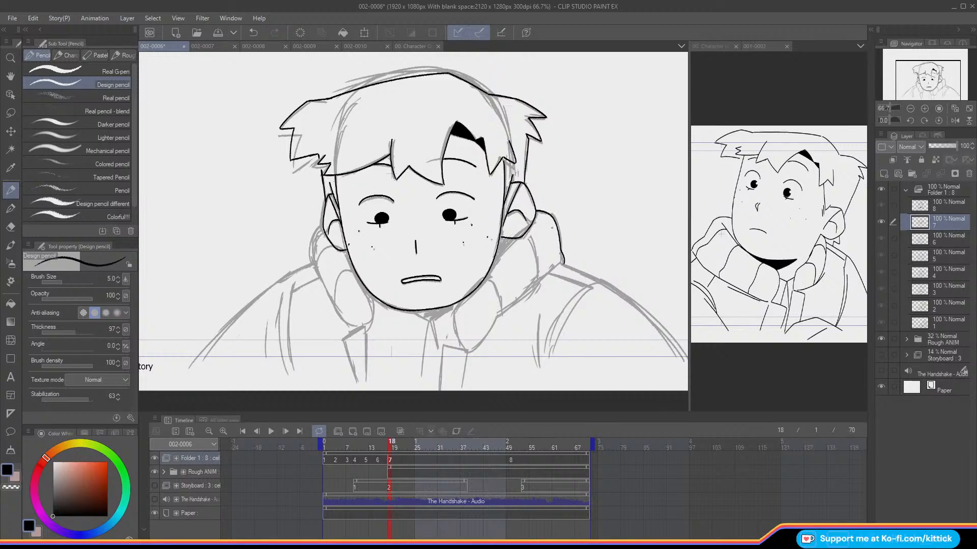
Step: Examine where the collar meets the ear by flipping back and forth through the frames of cels 6 and 7
key(Left)
key(Right)
key(Left)
key(Right)
key(Left)
key(Right)
key(Left)
key(Right)
key(Right)
key(Right)
key(Right)
key(Right)
key(Right)
key(Left)
key(Left)
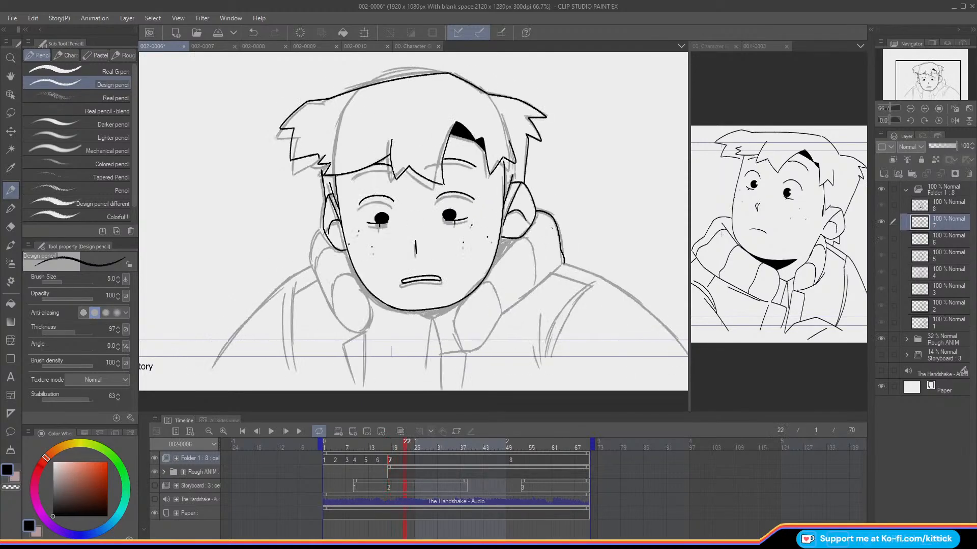
key(Left)
key(Left)
key(Left)
key(Left)
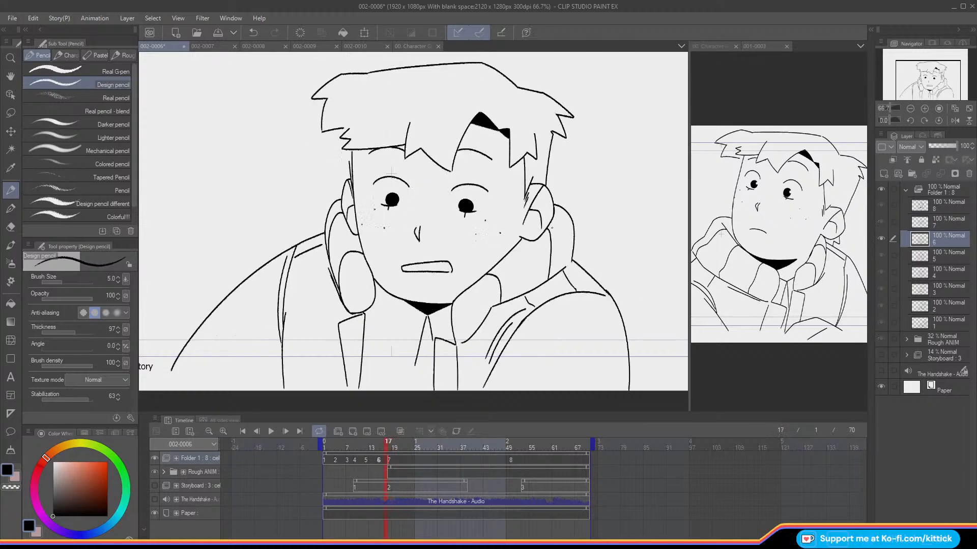
Step: On cel 4, redraw the collar's upper edge in front of the ear and erase the part of the ear it covers
drag(383, 445, 359, 456)
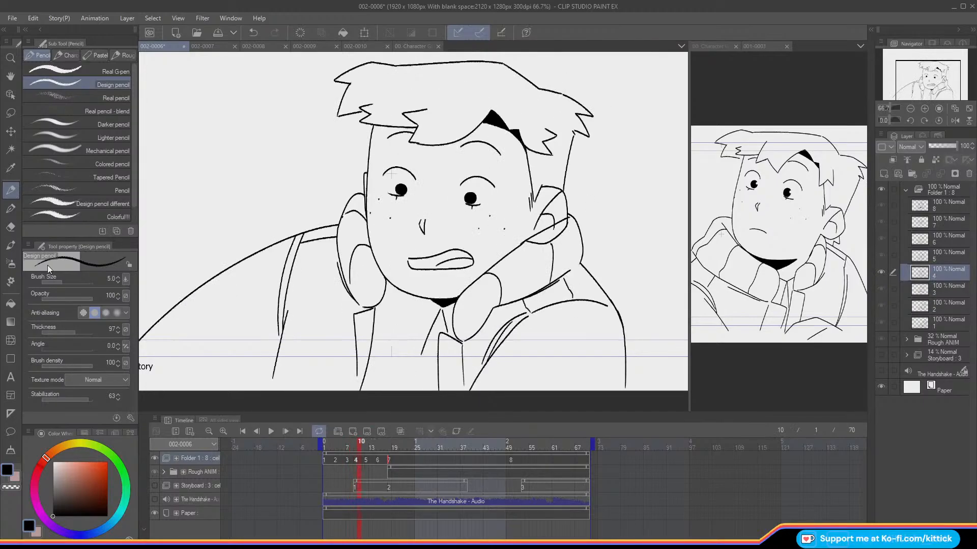
key(ctrl+z)
mouse_move(569, 217)
mouse_down()
mouse_move(525, 241)
mouse_move(568, 226)
mouse_move(530, 248)
mouse_move(548, 247)
mouse_up()
click(12, 230)
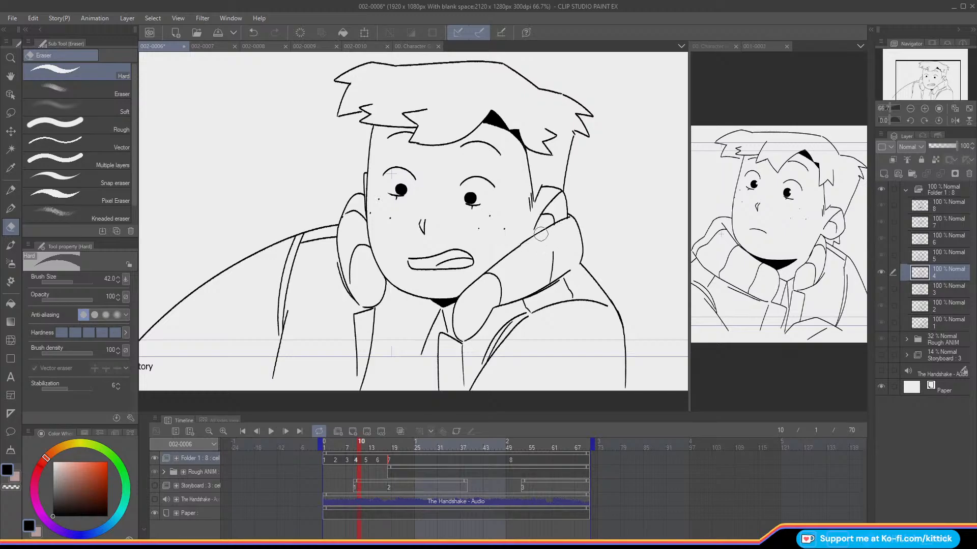
click(11, 191)
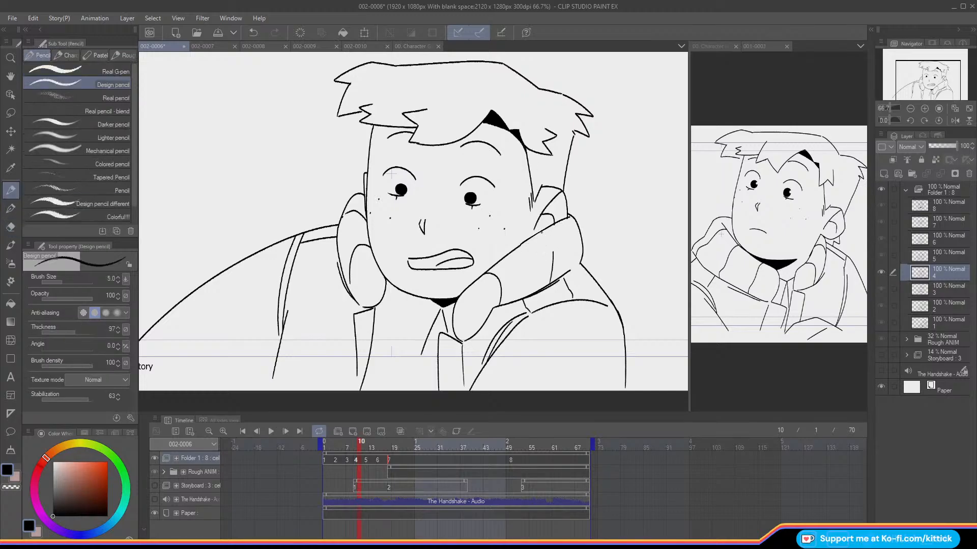
key(ctrl+z)
key(ctrl+y)
Step: Extend cel 4's collar fold line up to the redrawn edge and compare it with cel 5 using the onion skin
click(12, 487)
key(c)
key(o)
key(Right)
key(Right)
key(o)
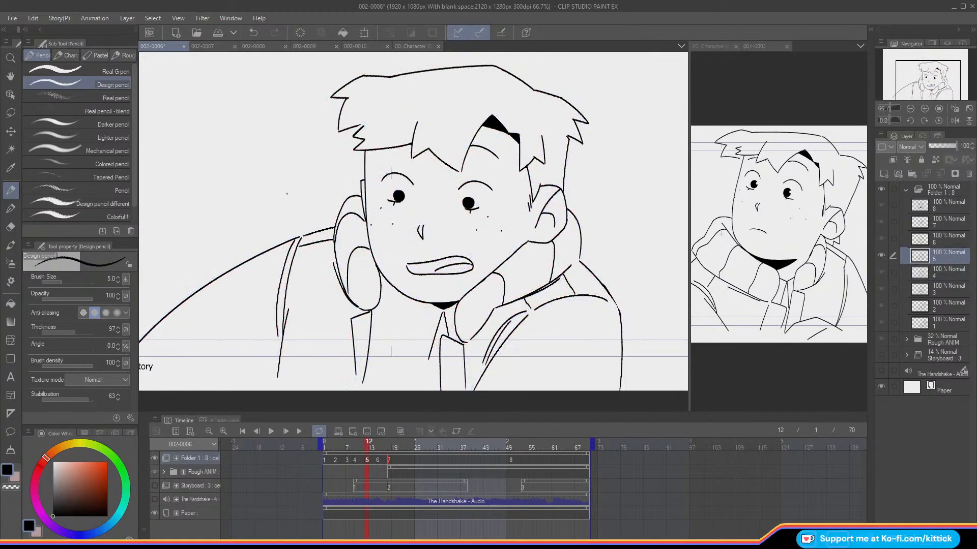
Step: Check cel 4's corrected collar by flipping through the neighbouring cels, ending on cel 5
key(Right)
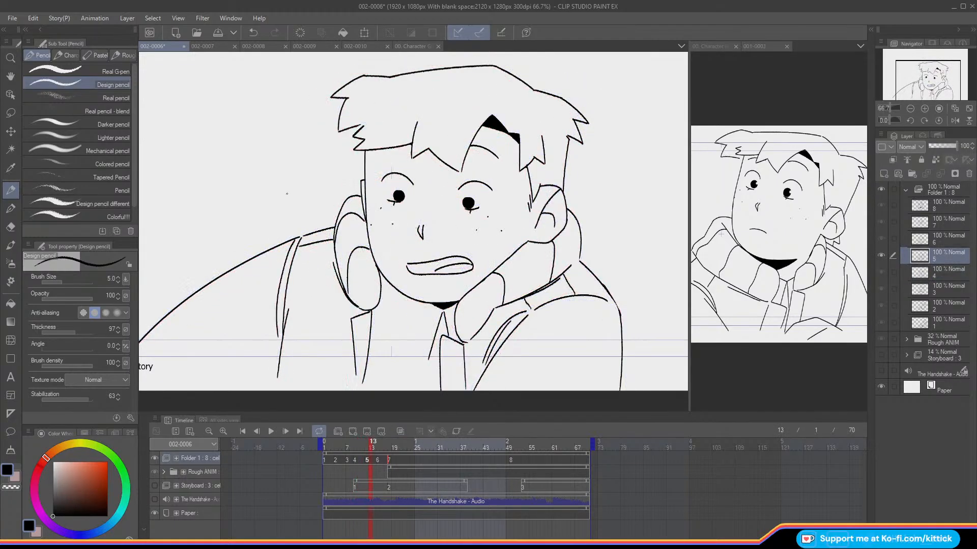
key(Left)
key(Left)
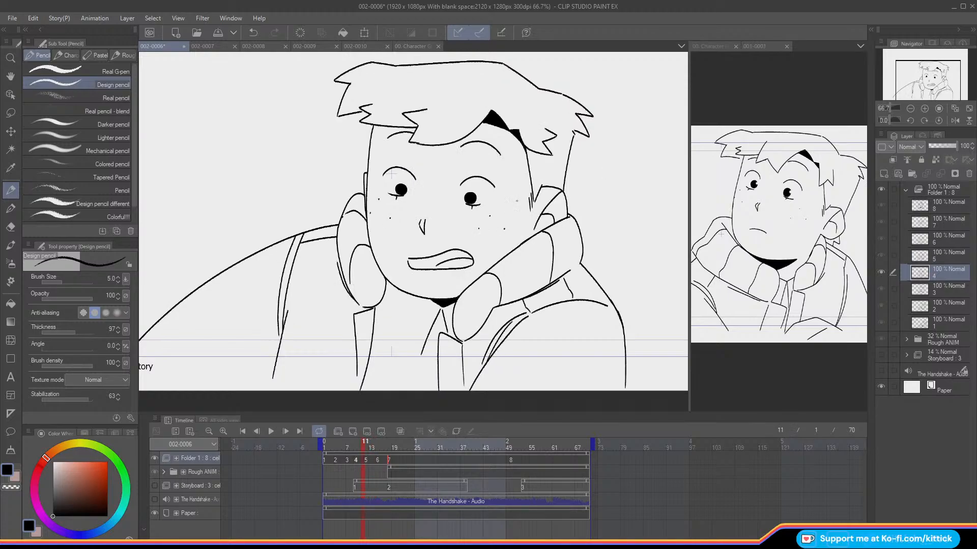
click(11, 487)
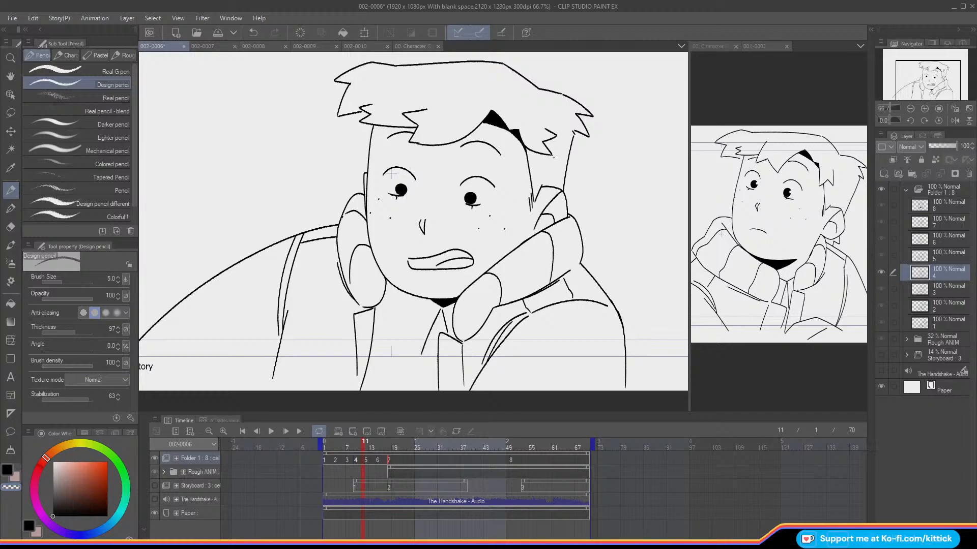
click(8, 471)
key(Left)
key(Left)
key(Left)
key(Left)
key(Right)
key(Right)
key(Right)
key(Right)
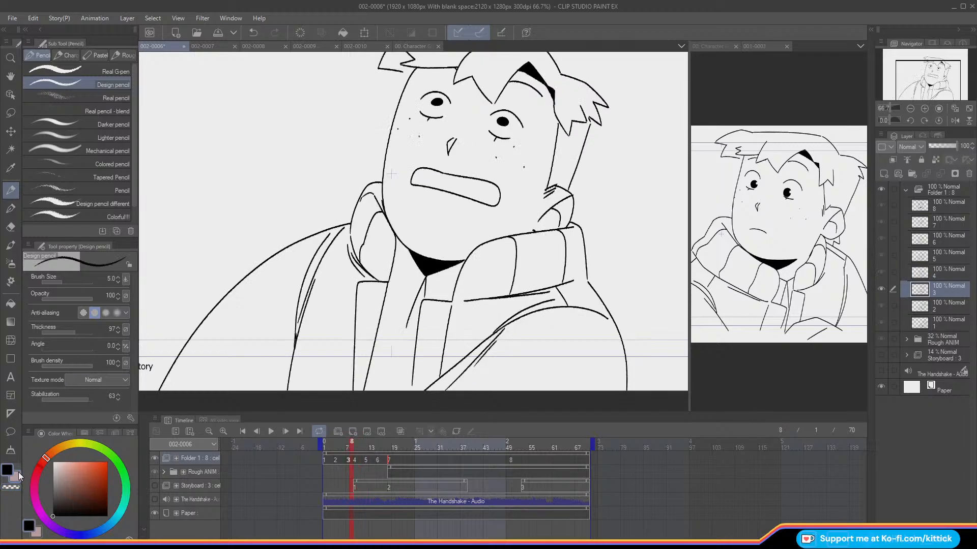
key(Right)
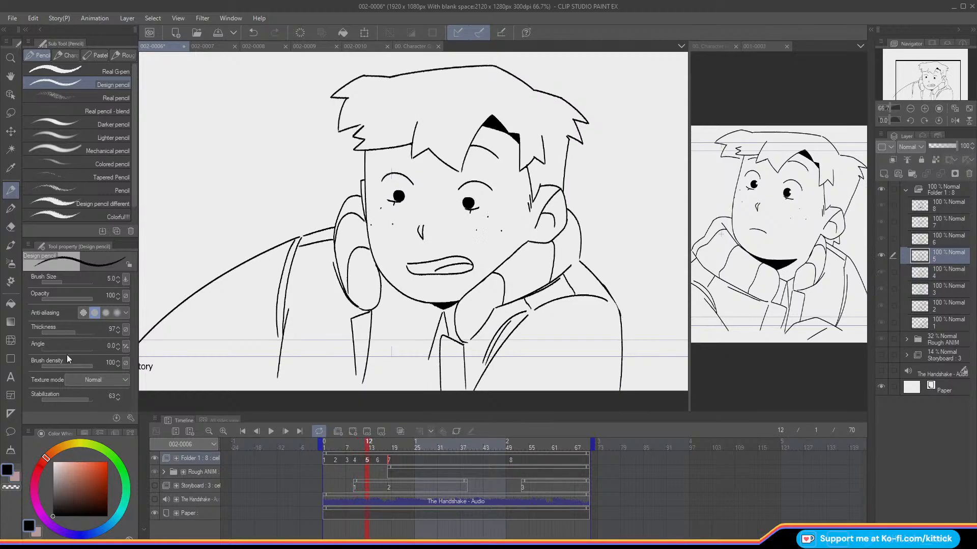
Step: On cel 5, erase the lower part of the ear and ink the collar's upper edge across it with the onion skin on
key(e)
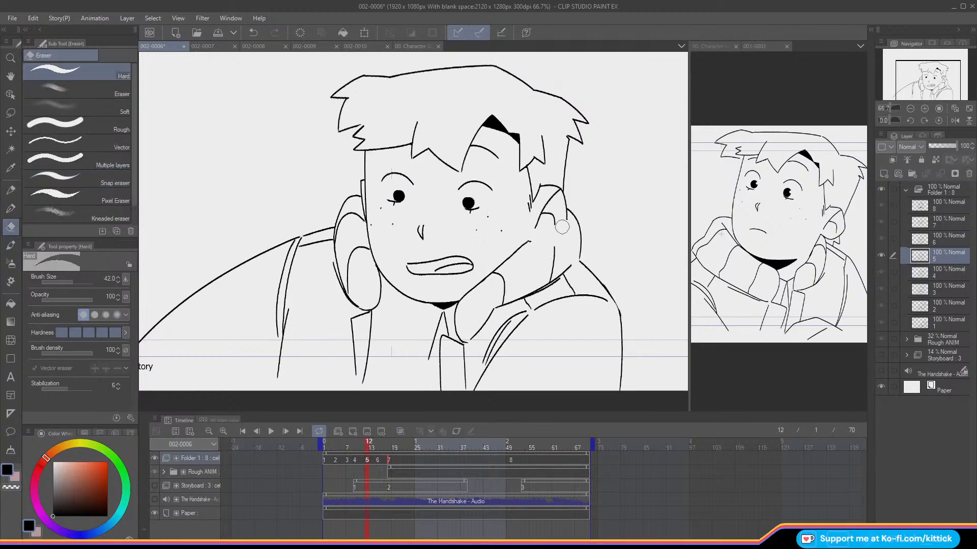
drag(534, 245, 530, 244)
key(o)
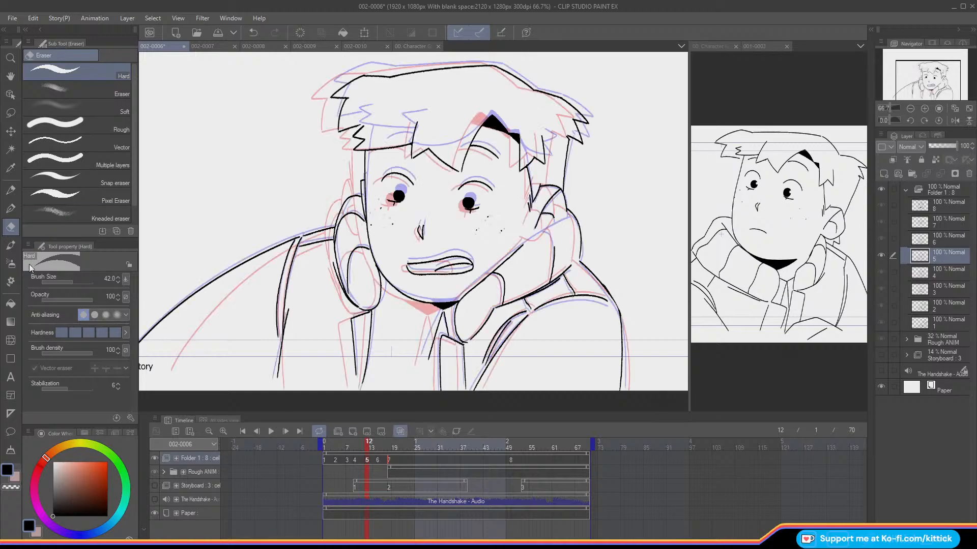
click(10, 192)
drag(563, 215, 526, 243)
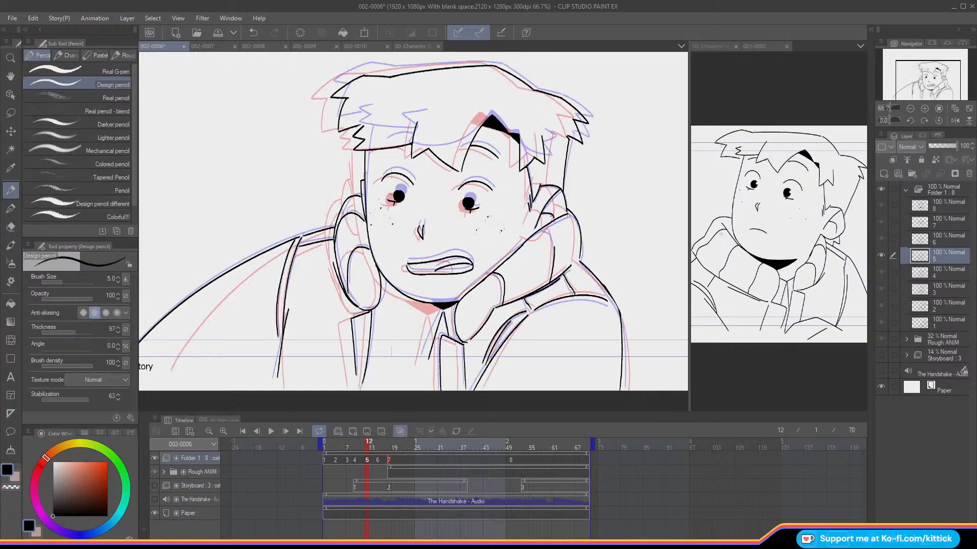
key(ctrl+z)
drag(564, 214, 524, 243)
Step: Ink the top of cel 5's collar fold line up to the new edge, then turn off the onion skin and compare frames
key(Left)
key(Right)
drag(547, 231, 555, 247)
key(o)
key(Left)
key(Right)
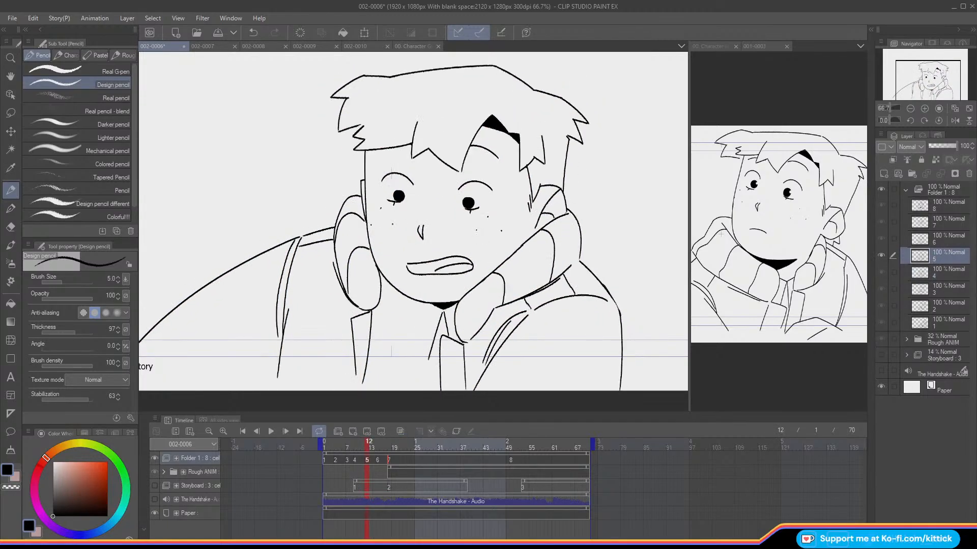
Step: On cel 6, erase the ear's lower part and ink the collar's upper edge across it down to the jaw
key(Right)
key(Right)
key(Right)
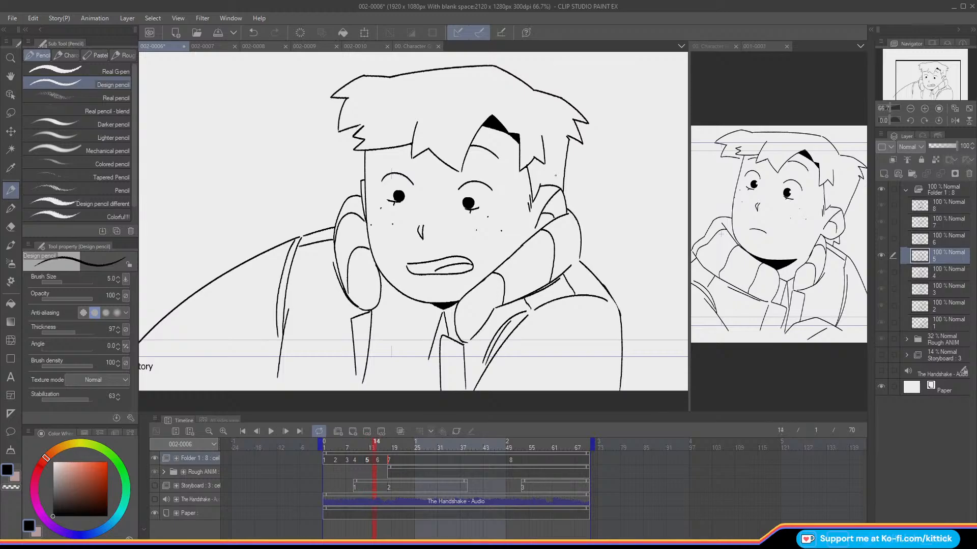
key(Left)
key(Right)
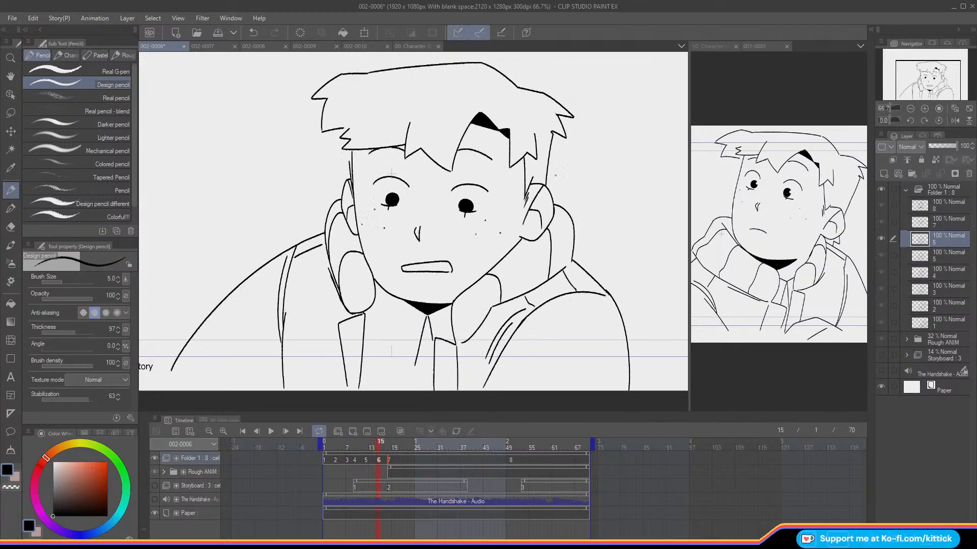
key(e)
key(o)
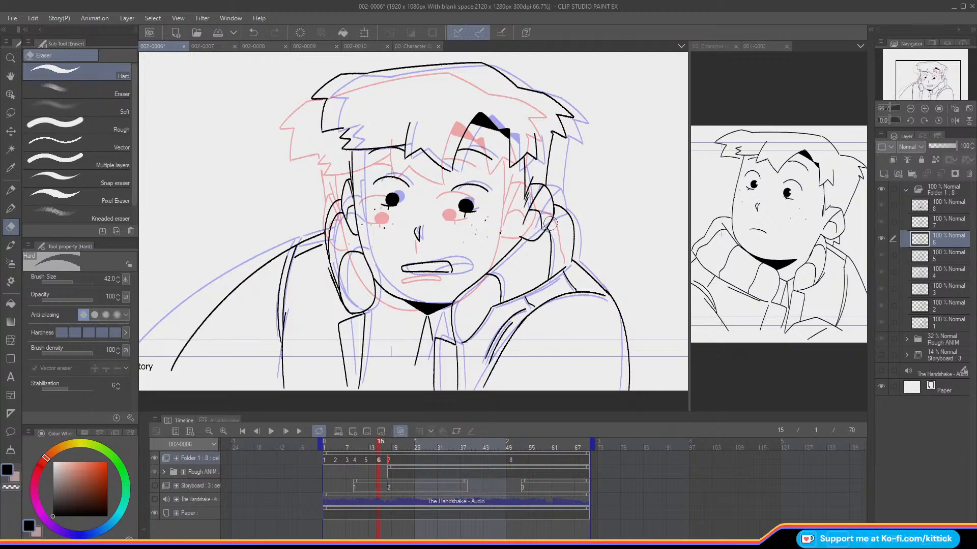
click(11, 189)
key(o)
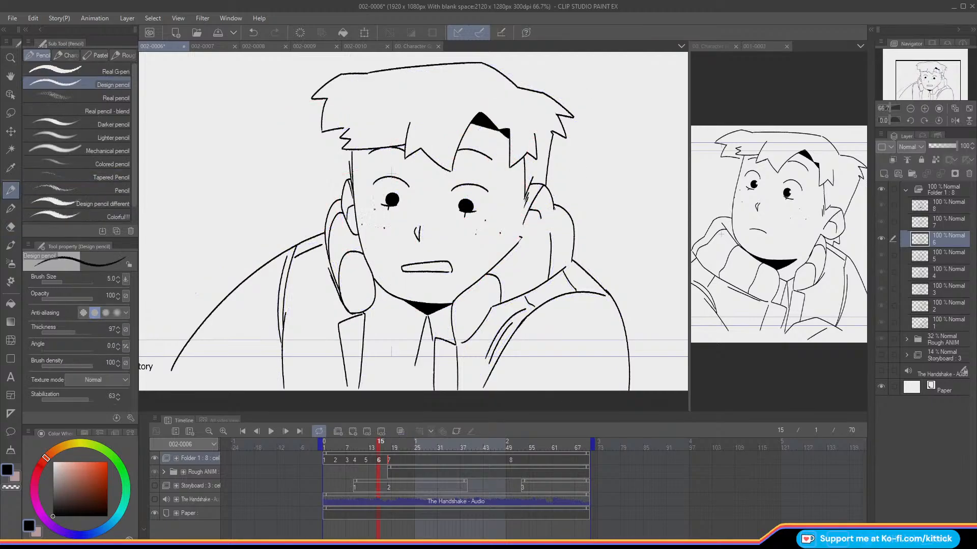
drag(559, 207, 519, 241)
Step: Check the corrected collar edge by flipping through the preceding cels, then return to cel 7
key(Left)
key(Right)
key(Left)
key(Right)
key(Left)
key(Left)
key(Right)
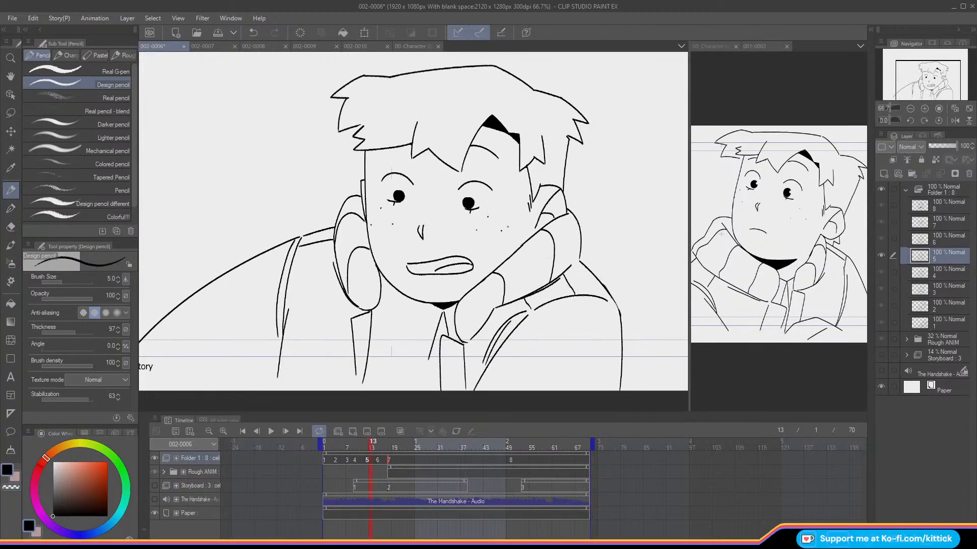
key(Right)
key(Right)
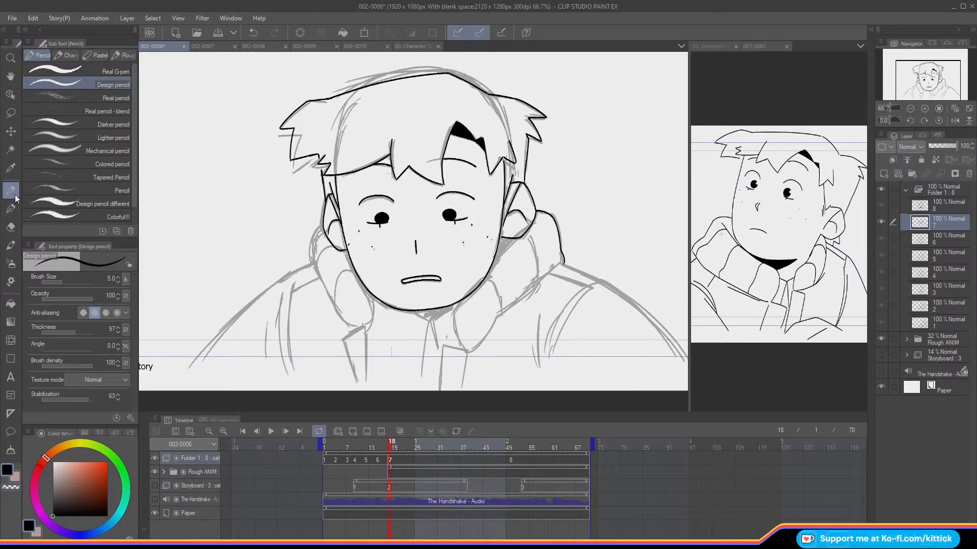
Step: On cel 7, ink the collar's upper edge from behind the right ear down to the jaw over the rough
drag(919, 61, 916, 66)
key(Left)
key(Right)
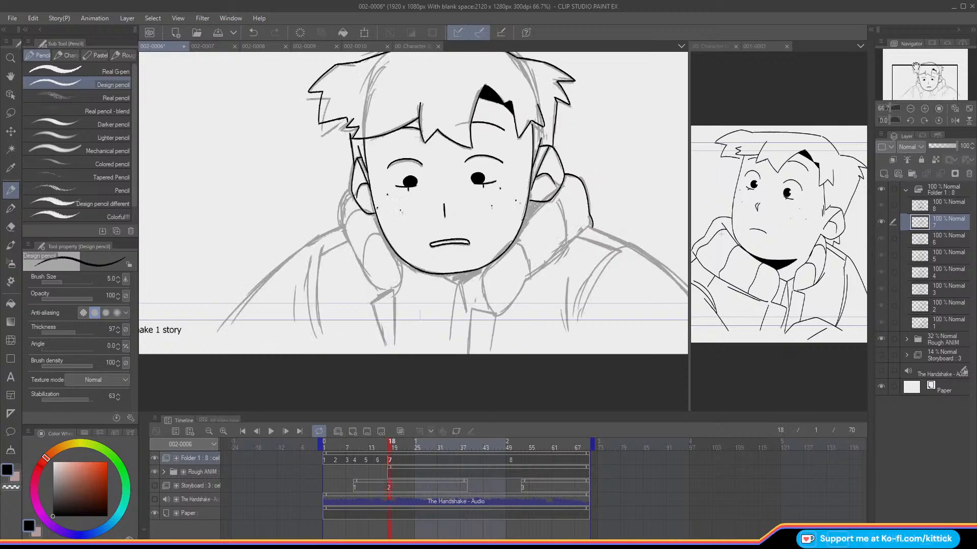
key(Left)
key(Right)
drag(565, 182, 525, 228)
key(ctrl+z)
drag(567, 182, 516, 234)
Step: Check the following frames, then ink the curved front edge of cel 7's right collar flap from the jaw to its lower tip
key(Right)
key(Right)
key(Right)
key(Right)
key(Right)
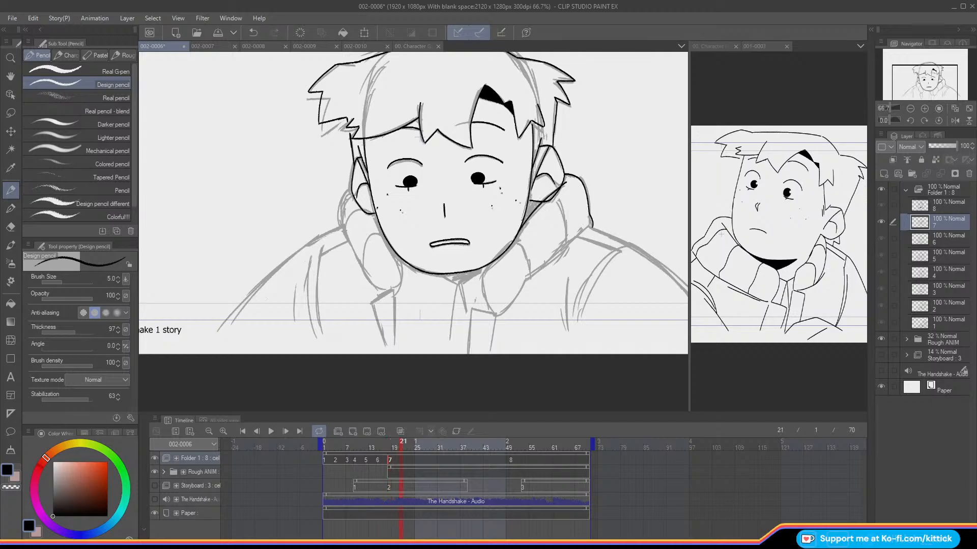
key(Left)
key(Left)
mouse_move(518, 232)
mouse_down()
mouse_move(483, 275)
mouse_move(494, 313)
mouse_up()
Step: Ink the lower edge of cel 7's right collar flap from the shoulder down to its tip
drag(590, 225, 531, 271)
key(ctrl+z)
drag(586, 227, 531, 273)
key(ctrl+z)
mouse_move(585, 230)
mouse_down()
mouse_move(529, 273)
mouse_move(493, 314)
mouse_up()
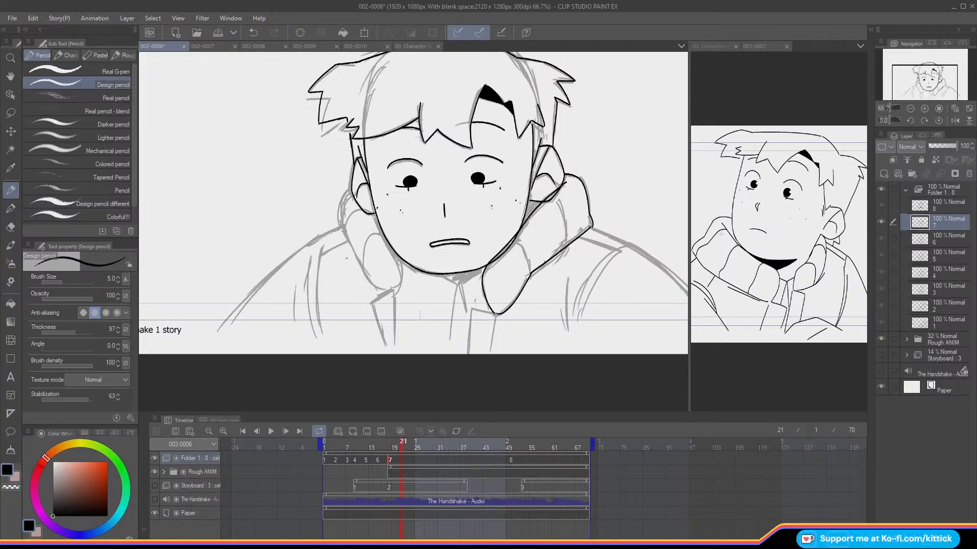
Step: Erase the overlapping lines where cel 7's collar edge crosses the right ear and re-ink that short stretch
click(12, 227)
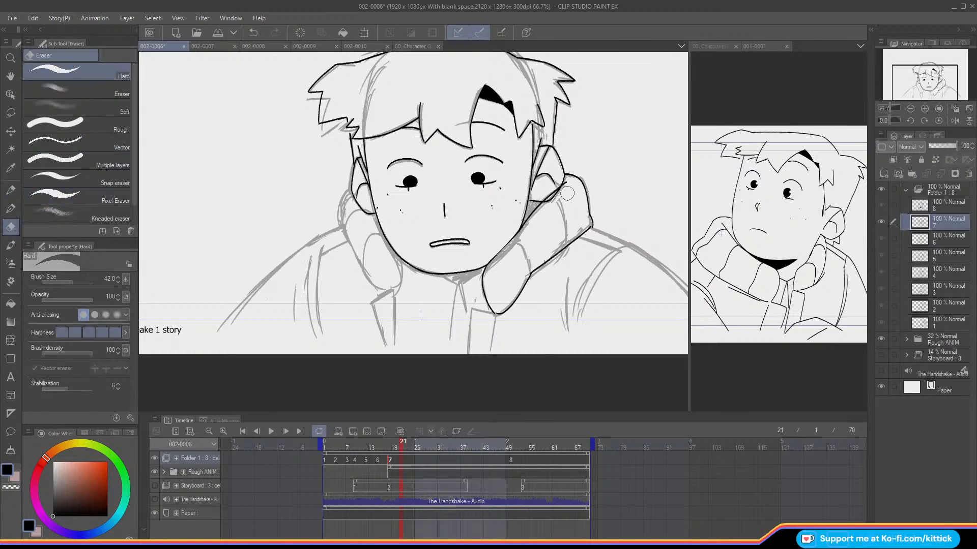
click(11, 191)
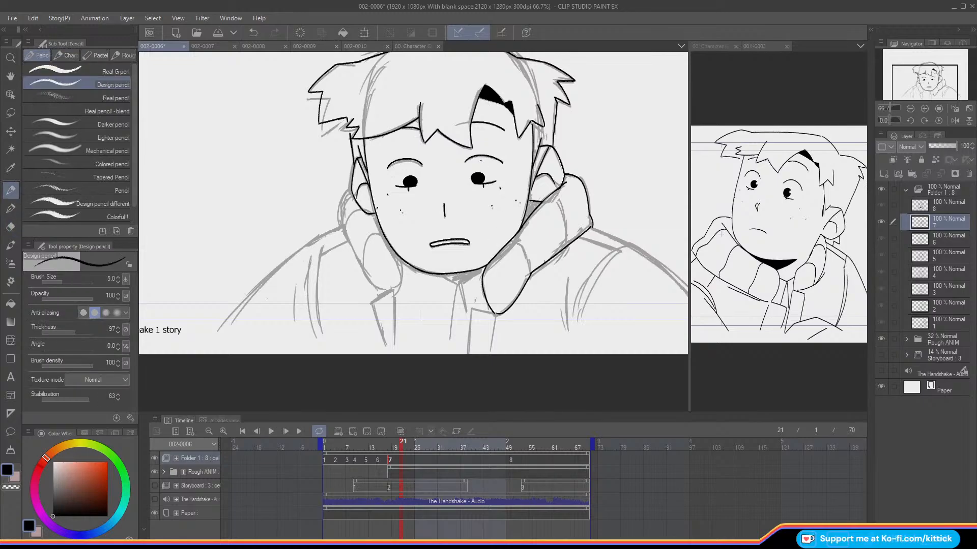
drag(558, 188, 545, 200)
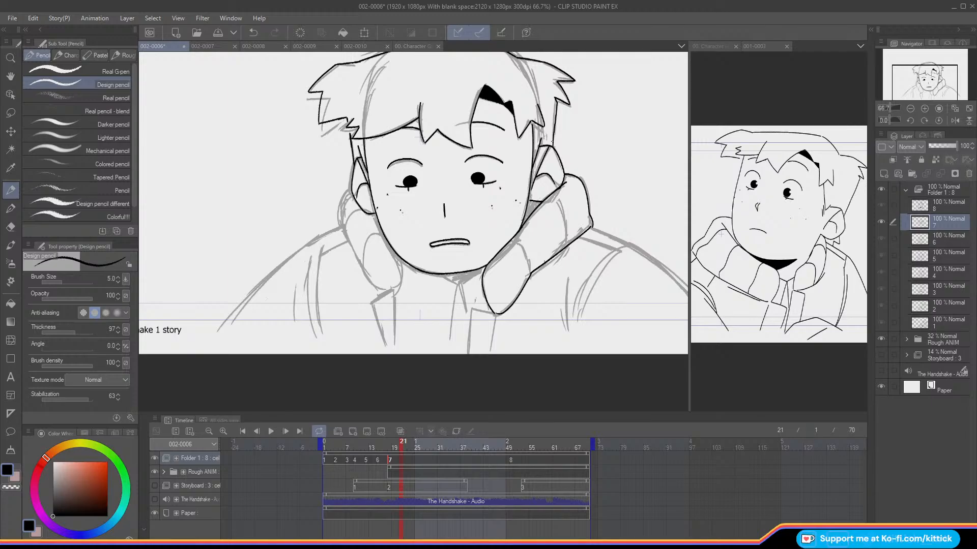
Step: Ink the two curved fold lines across cel 7's right collar flap, checking their placement against the neighbouring cels
key(Left)
key(Left)
key(Left)
key(Left)
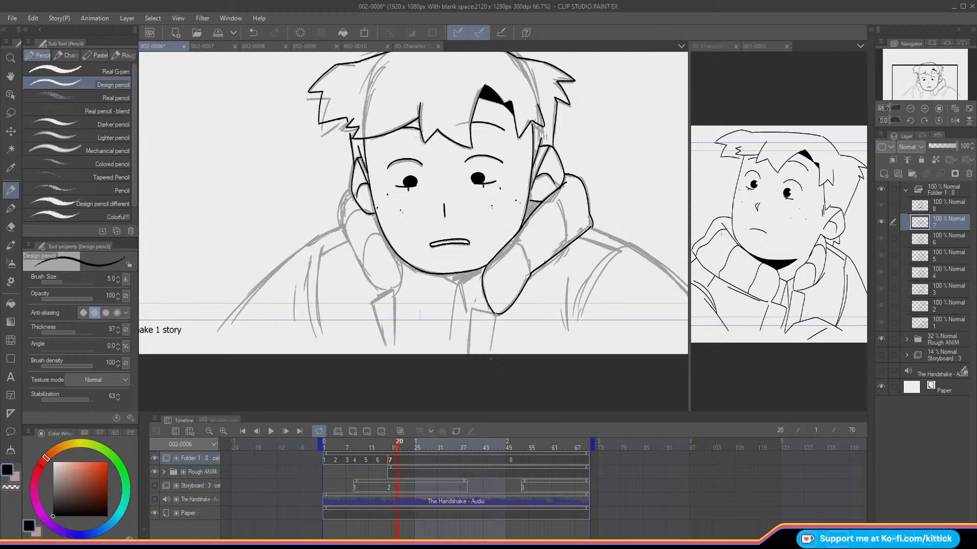
key(Right)
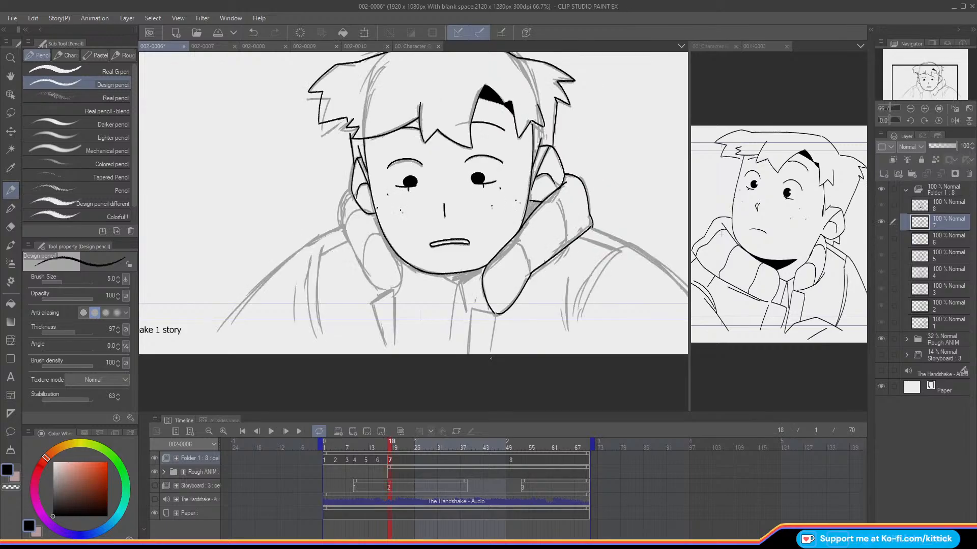
key(o)
drag(510, 242, 530, 273)
key(o)
key(Left)
key(Right)
drag(551, 194, 569, 240)
Step: Compare the collar's shape and position on cel 7 with the preceding cel
key(Left)
key(Right)
key(Left)
key(Right)
key(Left)
key(Right)
key(Left)
key(Right)
key(Left)
key(Right)
key(Left)
key(Right)
key(Left)
key(Right)
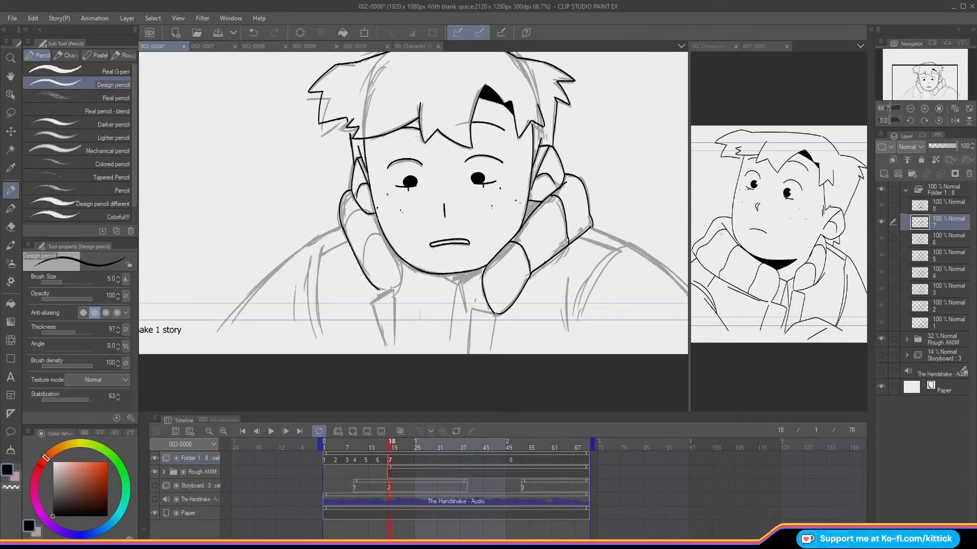
Step: Ink the curved front edge, fold lines and lower outer line of cel 7's left collar flap
mouse_move(374, 213)
mouse_down()
mouse_move(400, 264)
mouse_move(393, 293)
mouse_up()
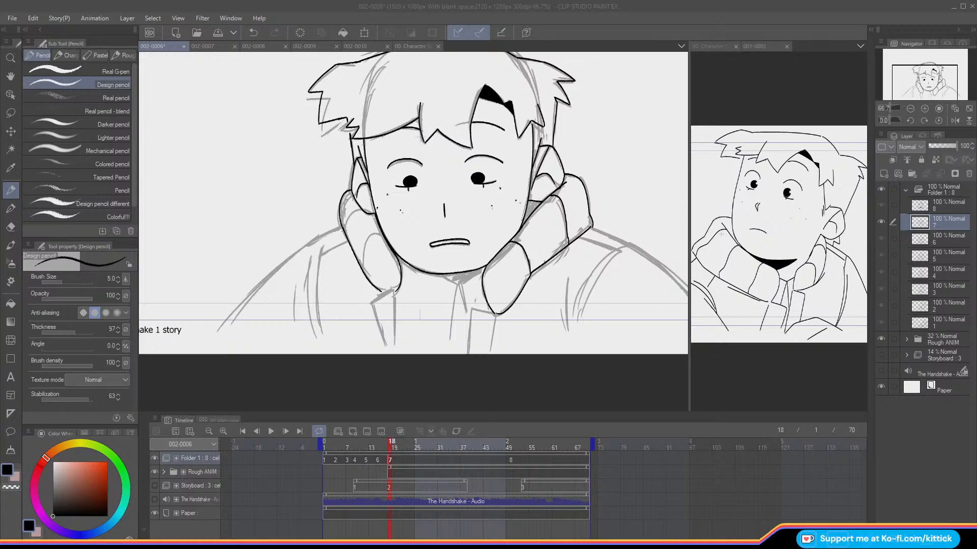
key(Left)
key(Right)
drag(372, 235, 364, 274)
key(Left)
key(Right)
mouse_move(355, 203)
mouse_down()
mouse_move(345, 240)
mouse_move(381, 294)
mouse_up()
key(Left)
key(Right)
key(Left)
key(Right)
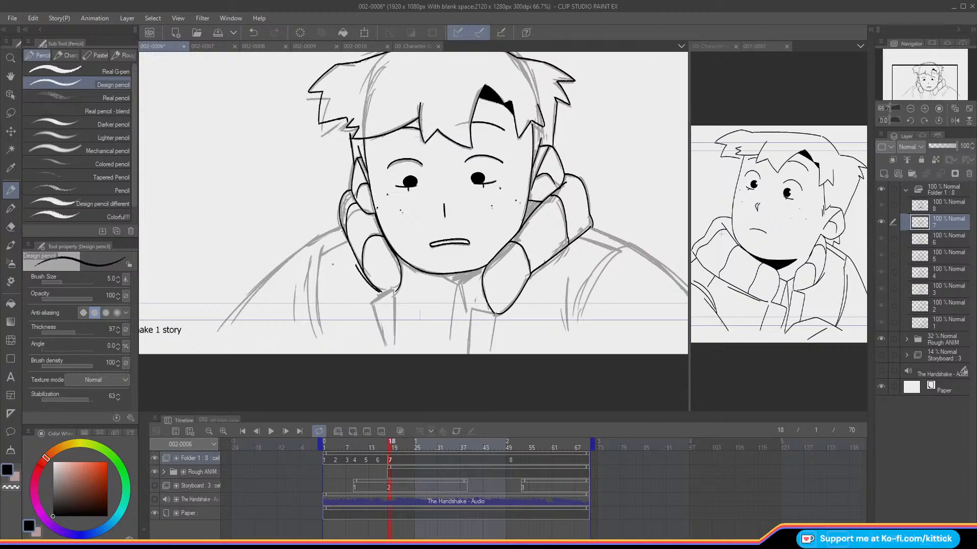
Step: Ink the two edges of the jacket strip running down from cel 7's left collar tip
key(Left)
key(Right)
key(Left)
key(Right)
drag(395, 296, 395, 351)
mouse_move(394, 293)
mouse_down()
mouse_move(371, 301)
mouse_move(386, 355)
mouse_up()
key(Left)
key(Right)
Step: Ink the jacket strip running down from cel 7's right collar tip, using onion skin as a reference
key(o)
mouse_move(496, 314)
mouse_down()
mouse_move(471, 309)
mouse_move(468, 356)
mouse_up()
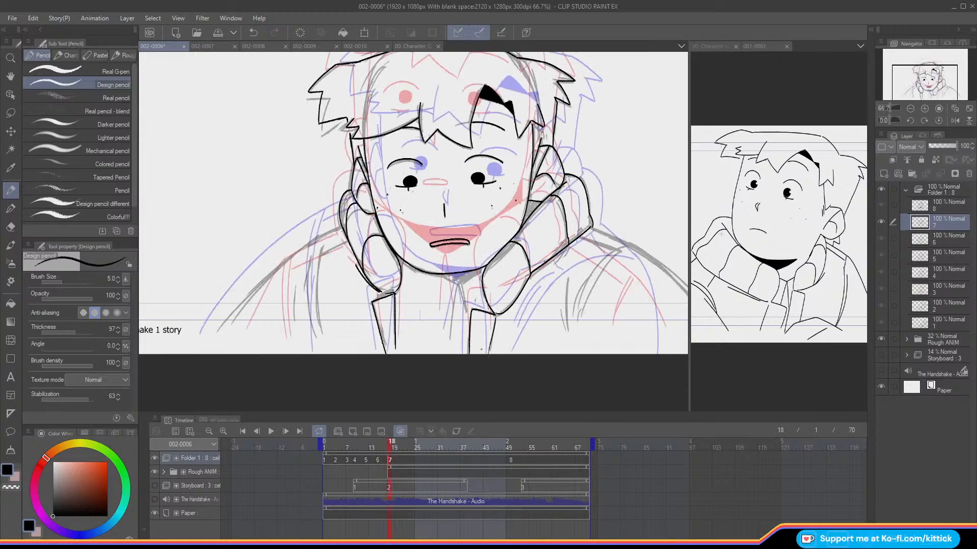
key(o)
key(Left)
key(Right)
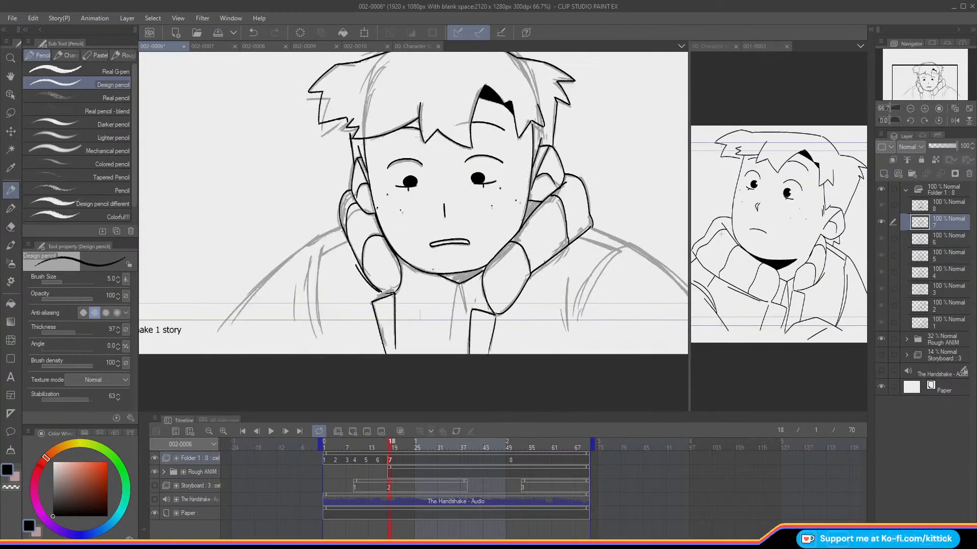
Step: Ink the two short lines running down from the point of cel 7's neckline
drag(460, 286, 467, 311)
drag(459, 287, 450, 334)
key(Left)
key(Right)
Step: Ink cel 7's right shoulder outline from the collar down to the sleeve, redoing the stroke once for a cleaner curve
drag(912, 74, 922, 74)
key(o)
key(o)
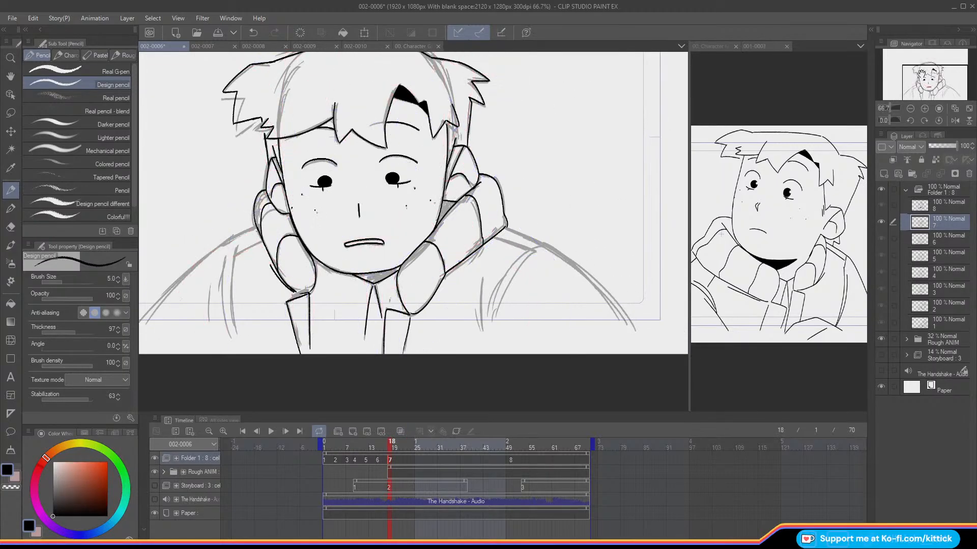
key(Left)
key(Left)
key(Left)
key(Left)
key(Right)
key(Right)
key(Right)
key(Right)
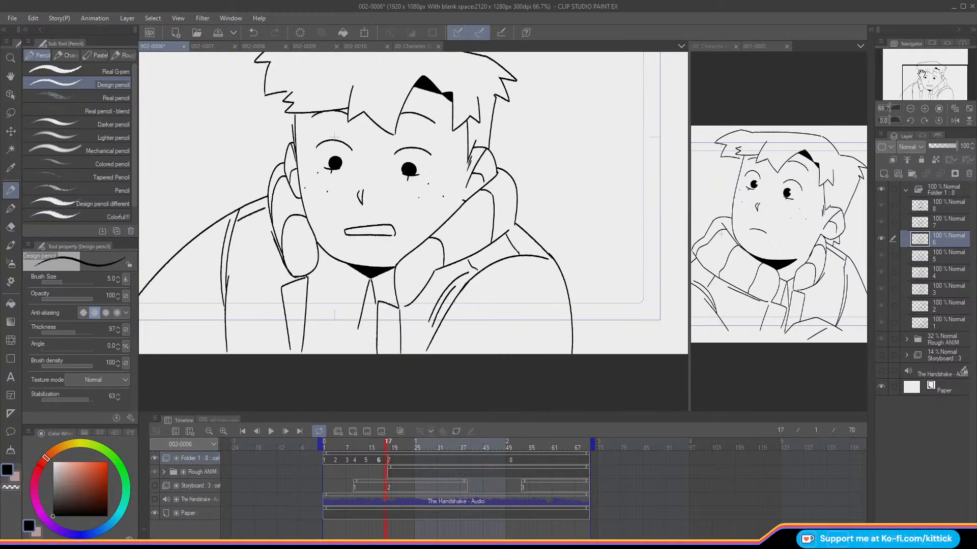
mouse_move(503, 227)
mouse_down()
mouse_move(565, 258)
mouse_move(639, 338)
mouse_up()
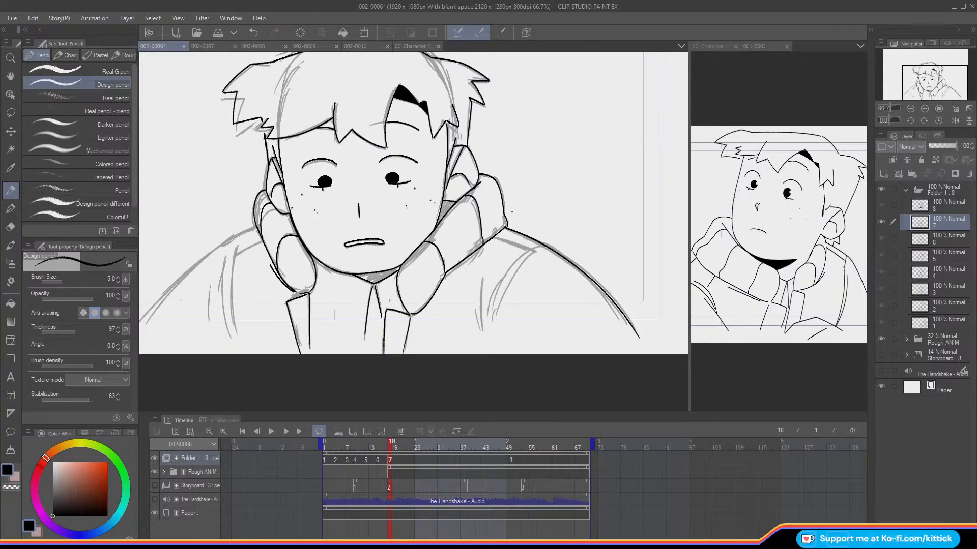
key(ctrl+z)
mouse_move(504, 227)
mouse_down()
mouse_move(584, 270)
mouse_move(643, 342)
mouse_up()
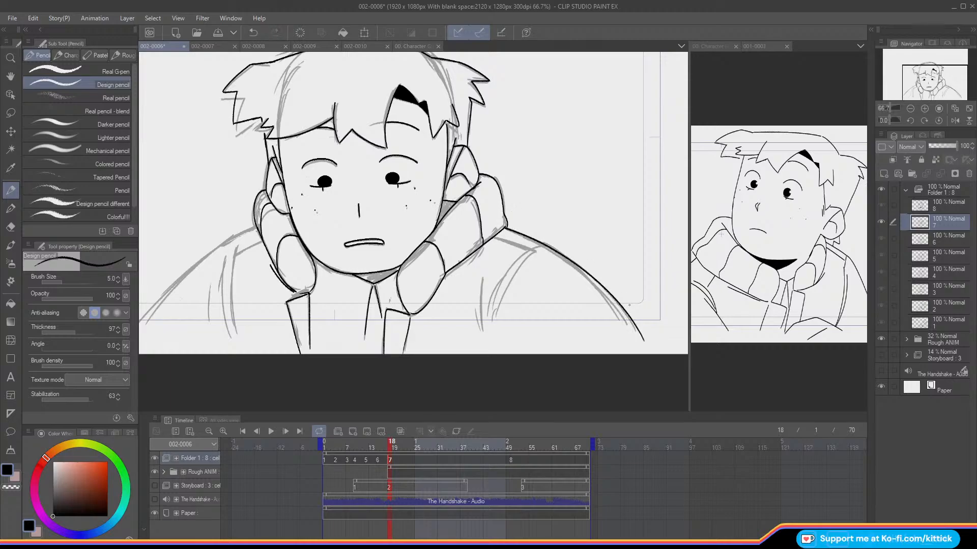
Step: Ink the curved sleeve seam descending from the top of cel 7's right shoulder
mouse_move(388, 447)
mouse_down()
mouse_move(358, 453)
mouse_move(417, 464)
mouse_move(355, 468)
mouse_move(391, 490)
mouse_up()
key(Left)
key(Right)
mouse_move(537, 247)
mouse_down()
mouse_move(508, 268)
mouse_move(487, 330)
mouse_up()
key(Left)
key(Right)
key(Right)
key(Right)
key(Right)
key(Right)
key(Right)
Step: Ink a second line parallel to cel 7's right sleeve seam and a short fold line beside it
key(Left)
key(Left)
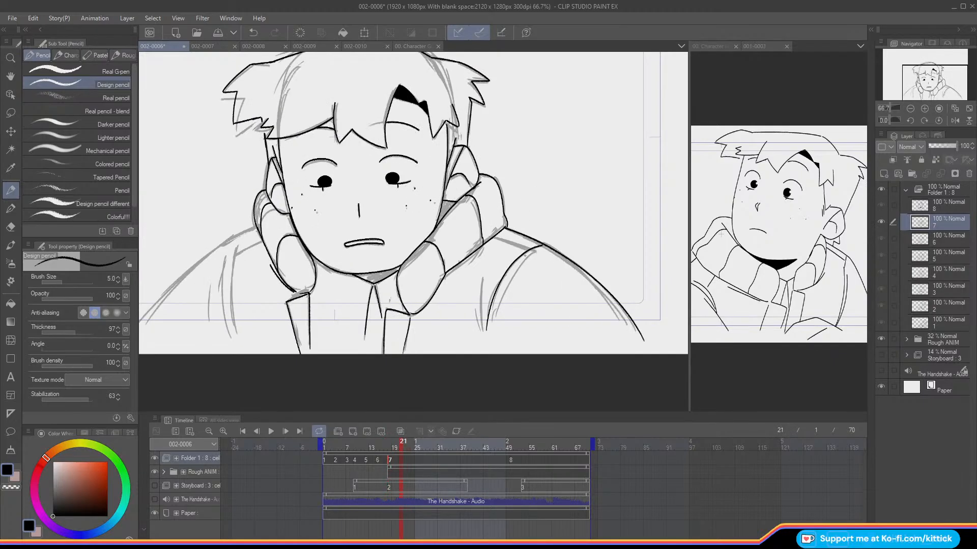
drag(534, 252, 494, 326)
key(ctrl+z)
key(Left)
key(Left)
key(Left)
key(Left)
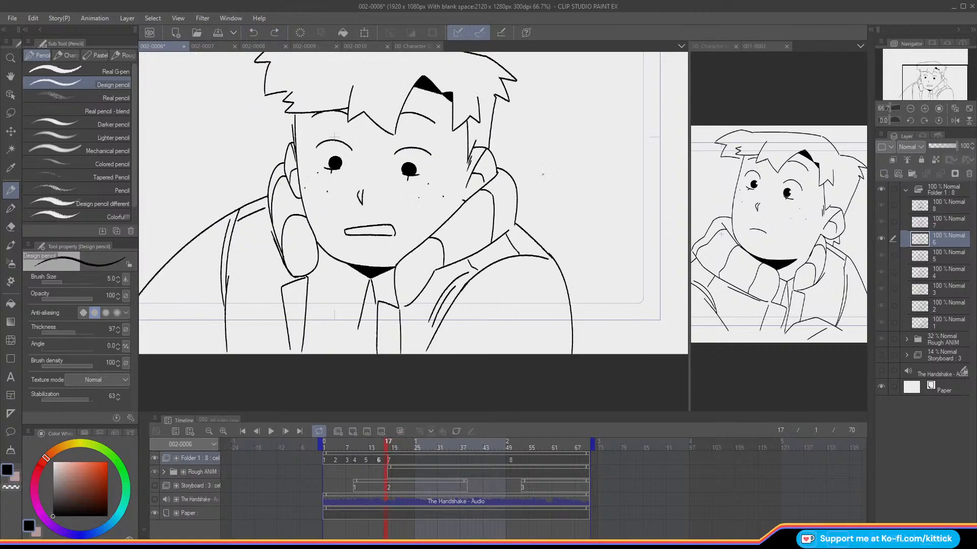
key(Right)
drag(533, 252, 495, 328)
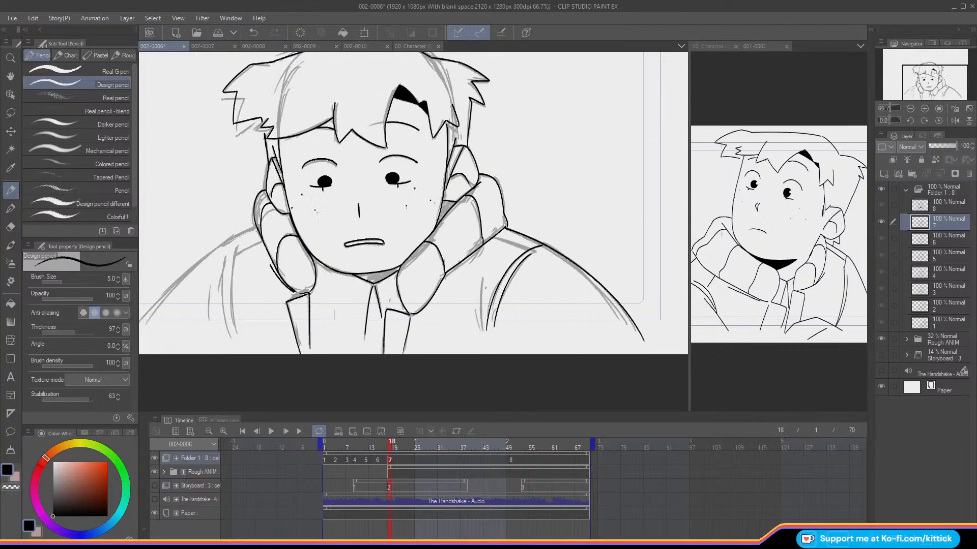
drag(482, 277, 478, 332)
Step: Mirror the canvas view horizontally and ink the outline of cel 7's other shoulder from the collar down to the sleeve
drag(407, 214, 557, 205)
click(953, 120)
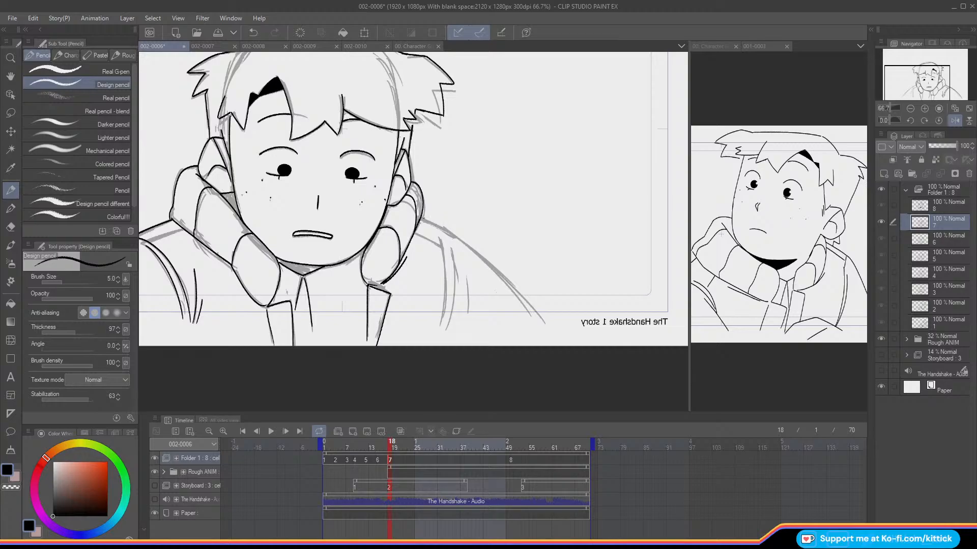
mouse_move(425, 221)
mouse_down()
mouse_move(522, 293)
mouse_move(551, 337)
mouse_up()
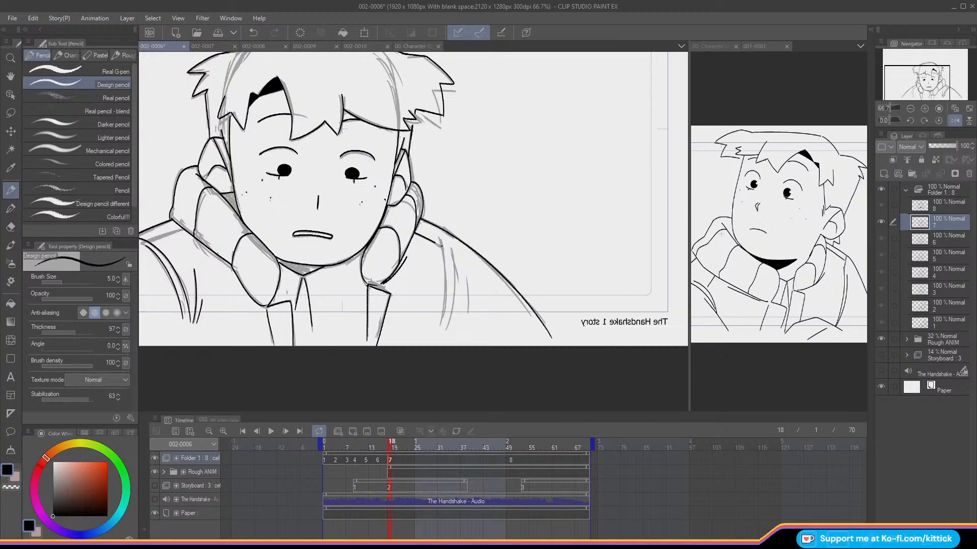
Step: Ink the sleeve seam lines below cel 7's newly outlined shoulder and return the canvas to its unmirrored view
drag(914, 82, 926, 71)
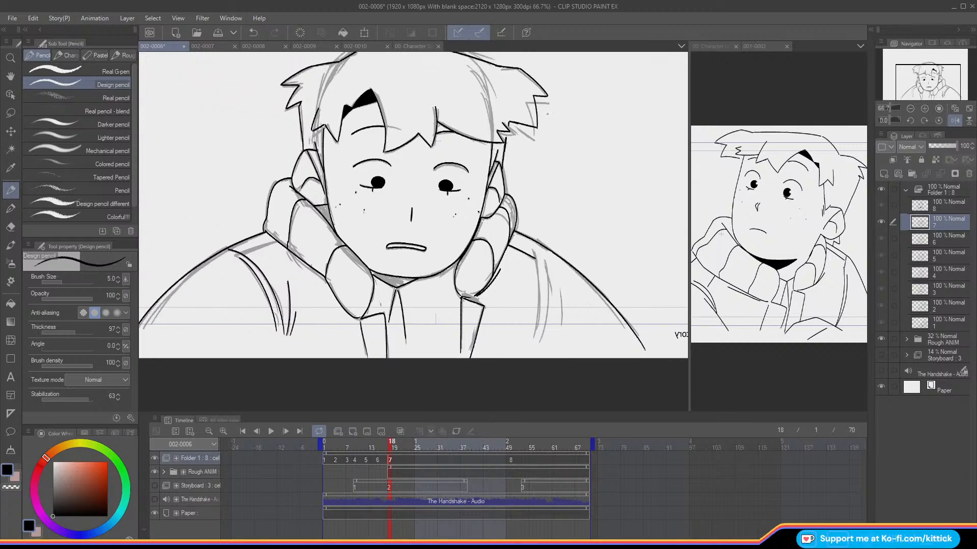
drag(530, 244, 531, 341)
key(ctrl+z)
mouse_move(532, 246)
mouse_down()
mouse_move(539, 291)
mouse_move(532, 344)
mouse_move(547, 310)
mouse_move(539, 343)
mouse_up()
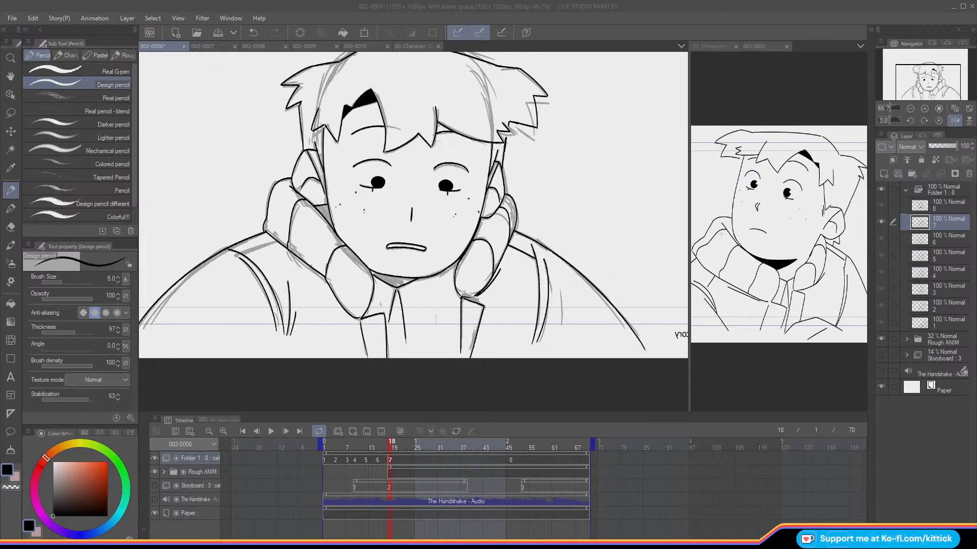
key(alt+Tab)
drag(380, 448, 391, 459)
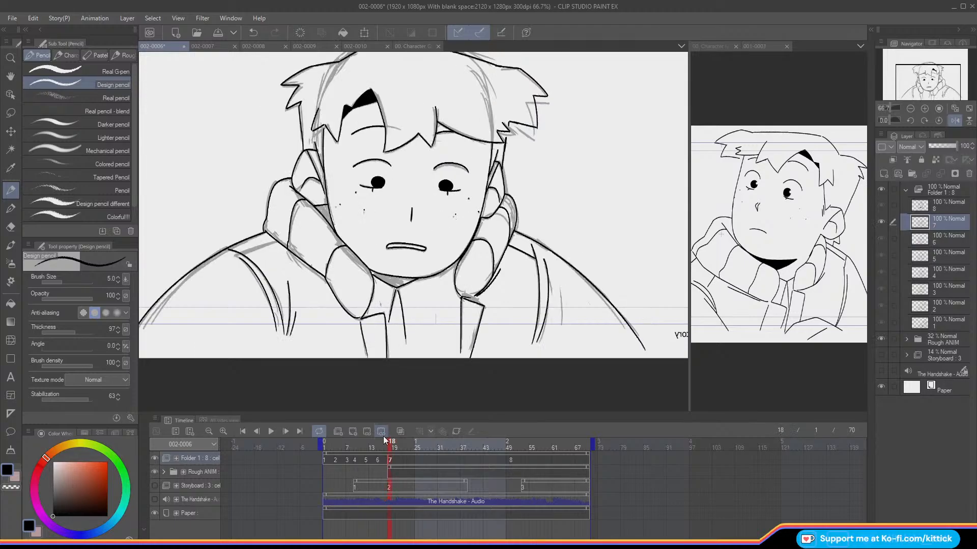
click(953, 120)
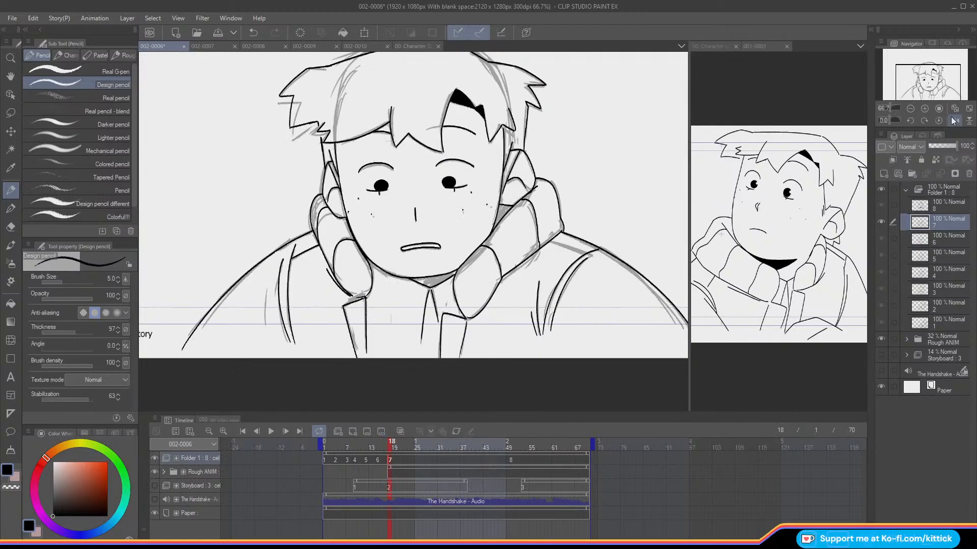
Step: Compare cel 7's finished jacket lines with the preceding cel, with and without onion skin
key(Left)
key(Right)
key(o)
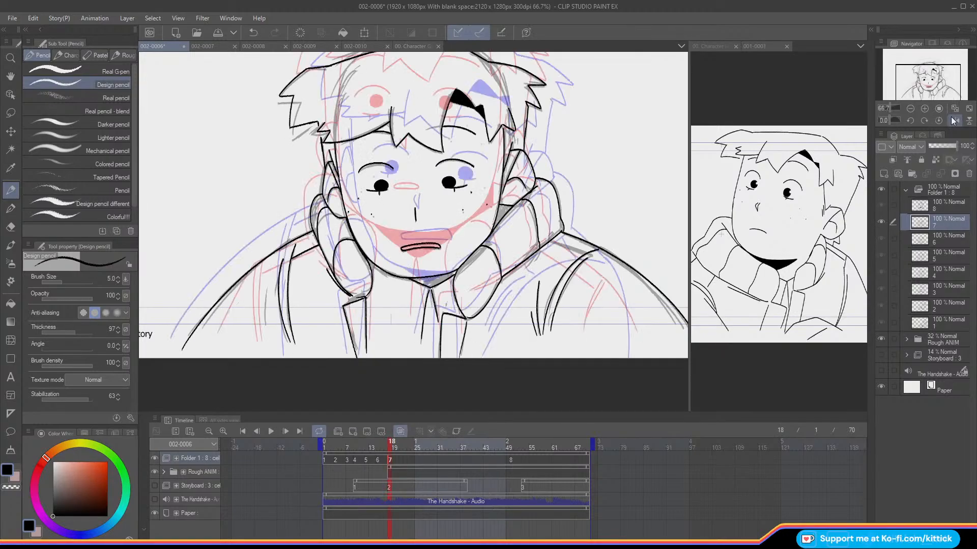
key(Left)
key(o)
key(Right)
key(Left)
key(Right)
key(Left)
key(Right)
key(Left)
key(Right)
key(Left)
Step: Save the animation file
drag(389, 447, 394, 472)
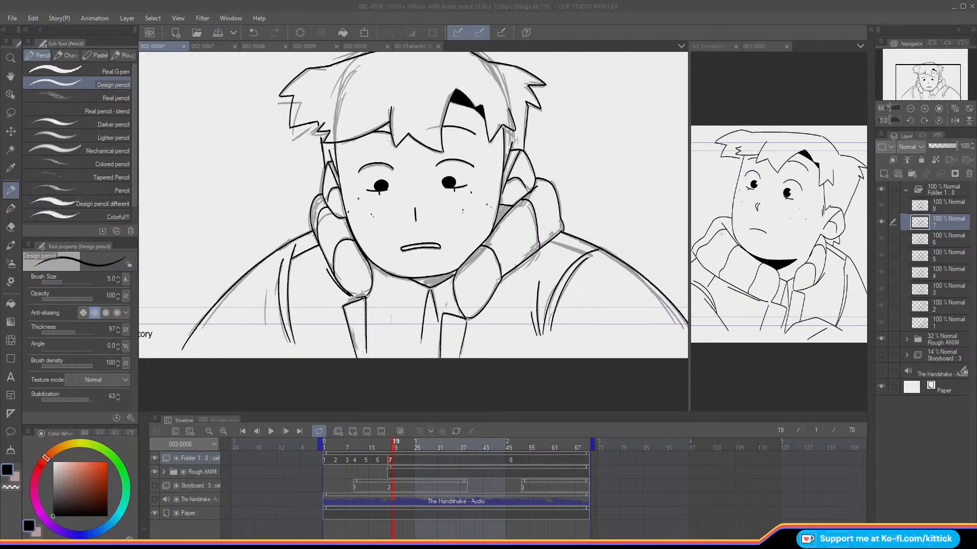
click(217, 36)
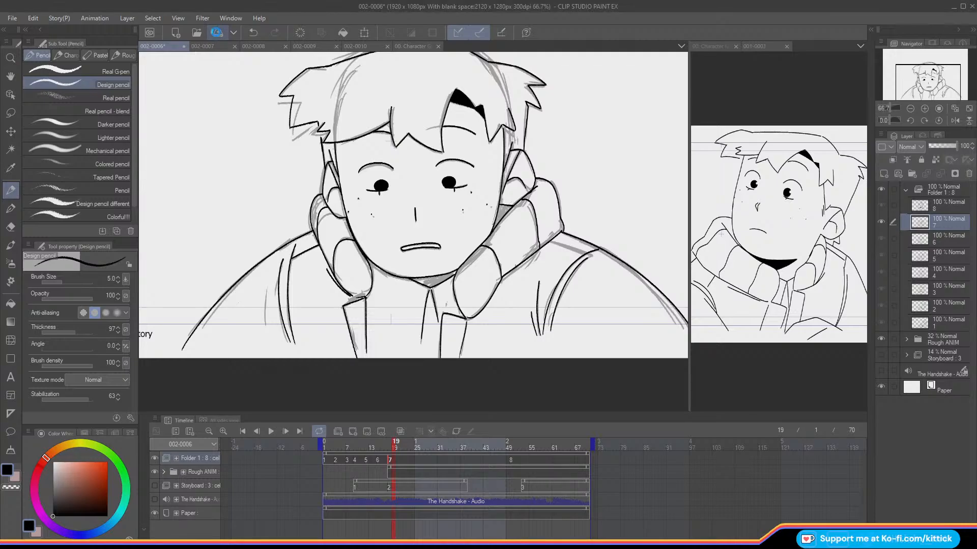
click(215, 32)
Step: Hide the Rough ANIM folder and compare the clean line art of cels 6 and 7 over the whole frame
click(909, 109)
drag(909, 62, 906, 57)
key(Left)
key(Left)
key(Left)
key(Right)
key(Right)
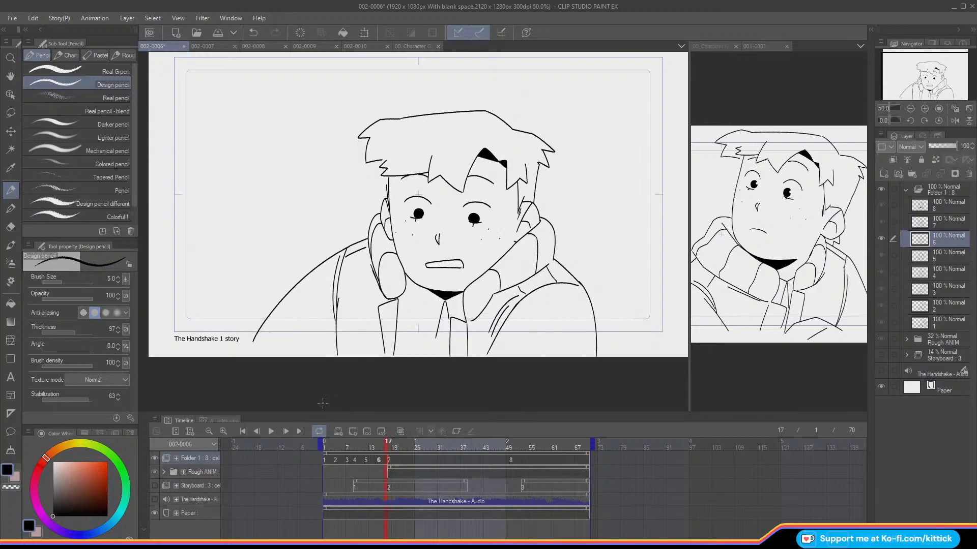
click(155, 473)
key(Left)
key(Right)
key(Left)
key(Right)
Step: Erase cel 7's right cheek line between the hair and the collar with the Hard eraser
key(e)
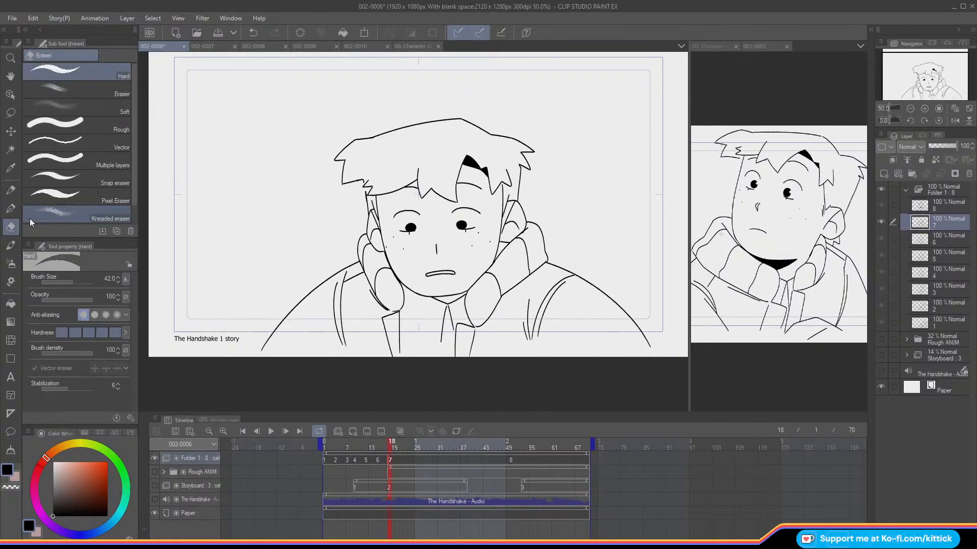
click(924, 108)
drag(916, 59, 934, 77)
mouse_move(446, 244)
mouse_down()
mouse_move(445, 233)
mouse_move(433, 294)
mouse_up()
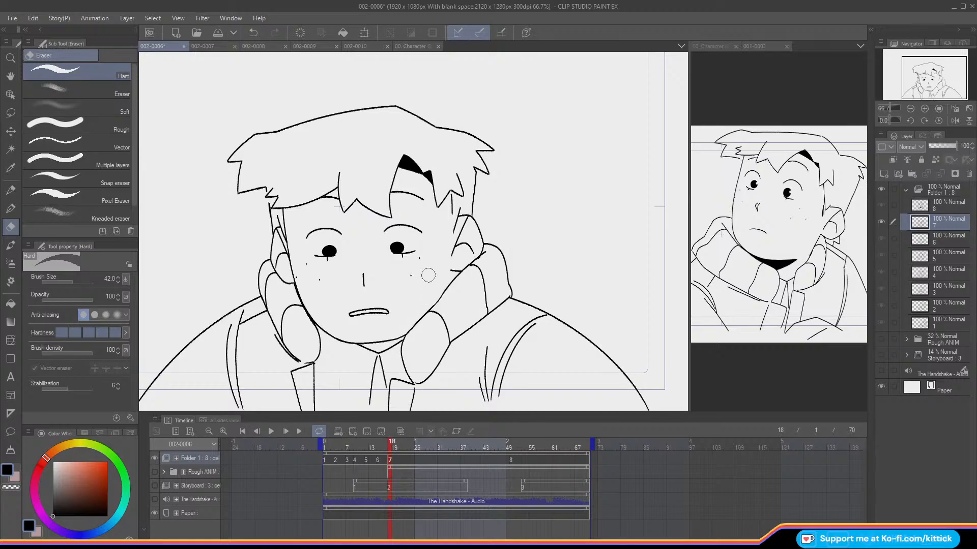
Step: Choose the Design pencil and compare cel 7's open right cheek with cel 6, with and without onion skin
click(11, 190)
key(o)
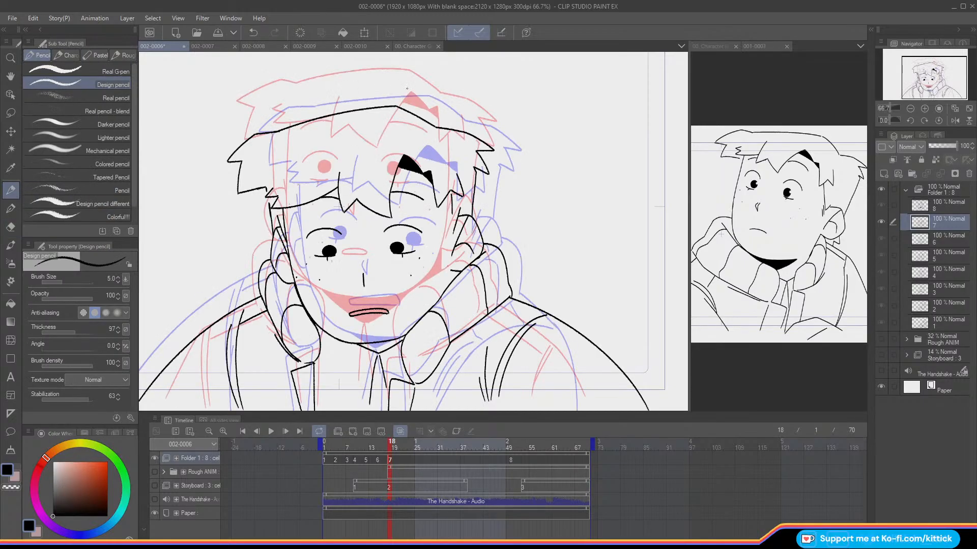
key(o)
key(Left)
key(Right)
key(Left)
key(Right)
drag(450, 209, 443, 300)
key(ctrl+z)
key(Left)
drag(474, 212, 453, 295)
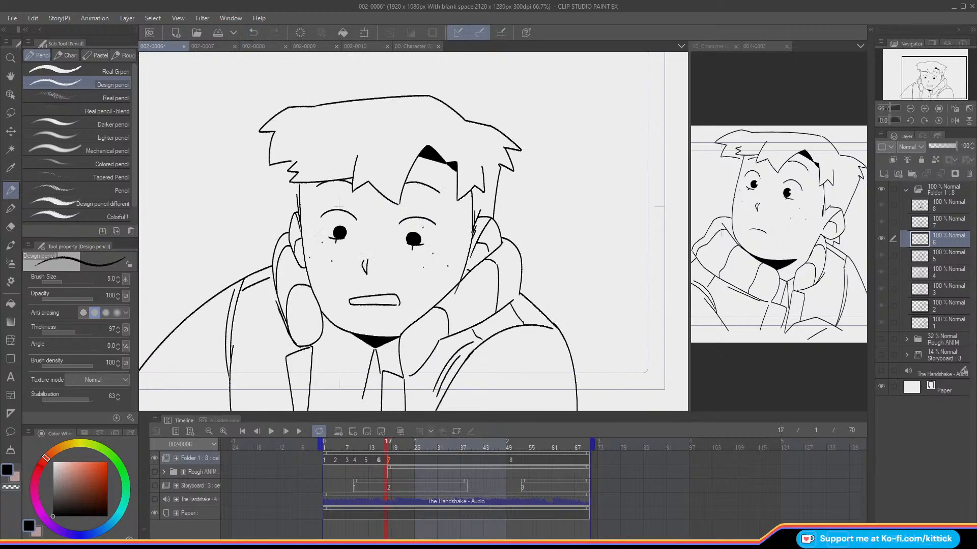
click(252, 38)
key(Right)
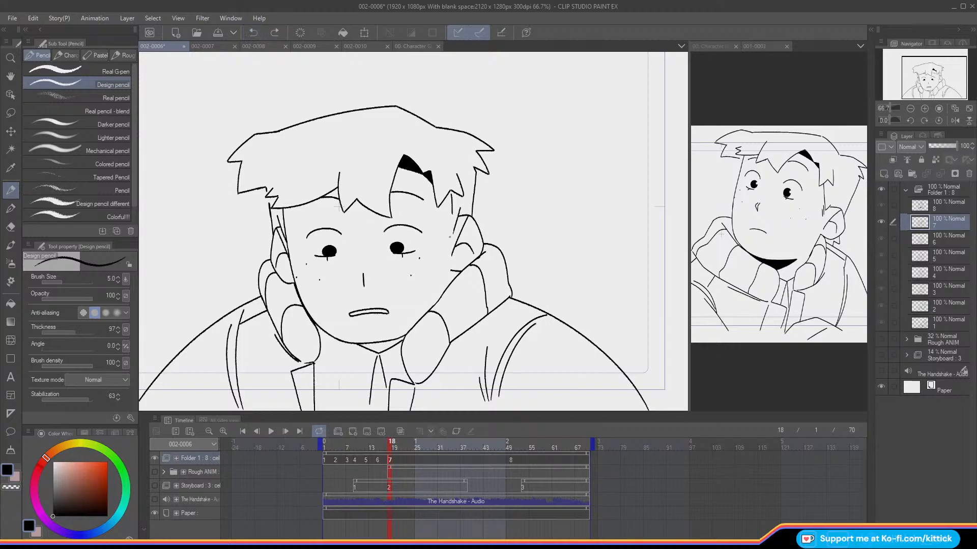
Step: Try a right cheek line on cel 7 between the hair and collar, comparing it against cel 6
drag(452, 205, 448, 271)
key(ctrl+z)
drag(453, 209, 448, 278)
key(ctrl+z)
drag(453, 214, 448, 287)
key(Left)
key(Right)
key(Left)
key(Right)
key(Left)
key(Right)
key(Left)
key(Right)
key(ctrl+z)
Step: Redraw cel 7's right cheek line from the hair down to the collar with the Design pencil
drag(451, 194, 450, 274)
key(ctrl+z)
drag(452, 215, 452, 276)
key(ctrl+z)
drag(451, 193, 452, 281)
Step: Check cel 7's new cheek line in a horizontally mirrored view and restore the normal orientation
click(952, 121)
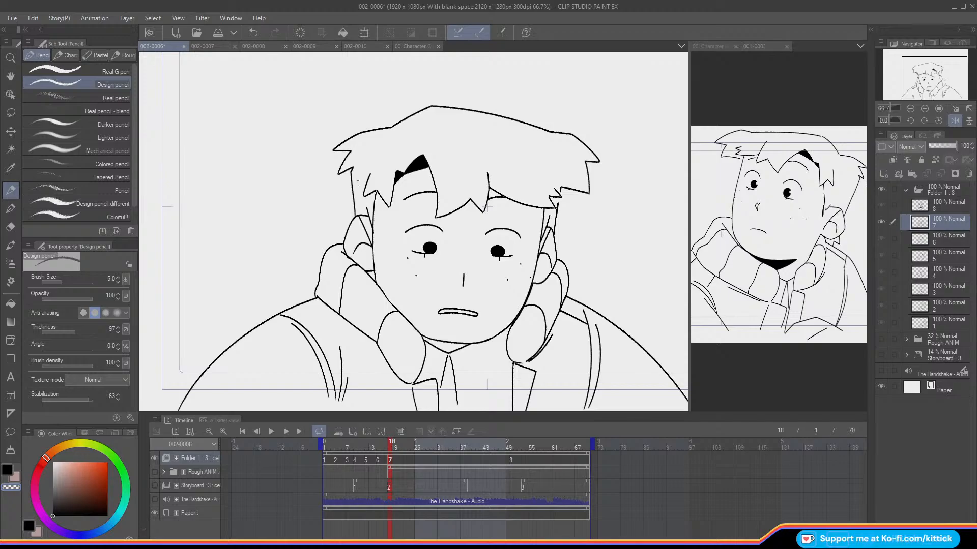
click(9, 470)
click(11, 488)
click(10, 475)
click(954, 121)
Step: Compare cel 7's corrected face contour with cel 6 by flipping between the two frames
key(Left)
key(Right)
key(Left)
key(Right)
key(c)
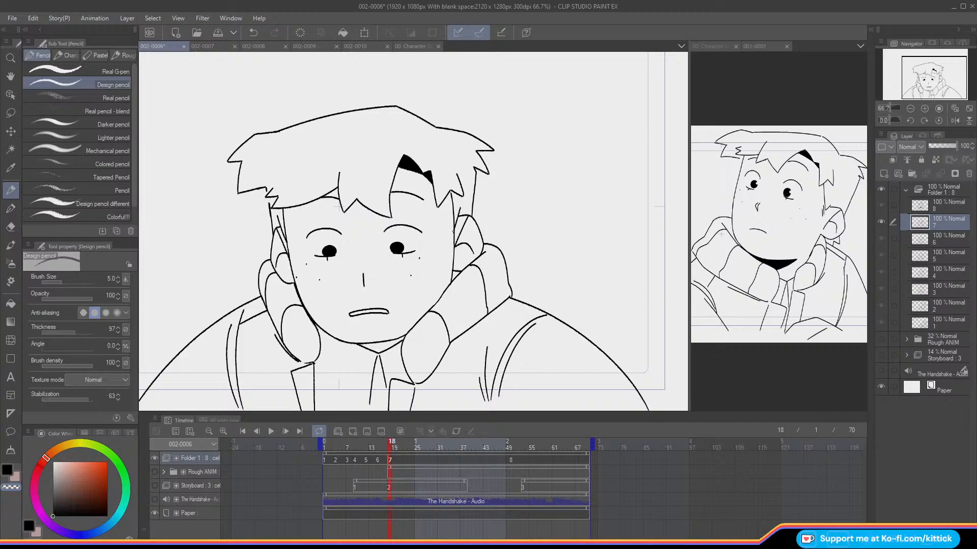
key(c)
drag(926, 67, 923, 70)
key(Left)
key(Right)
key(Left)
key(Right)
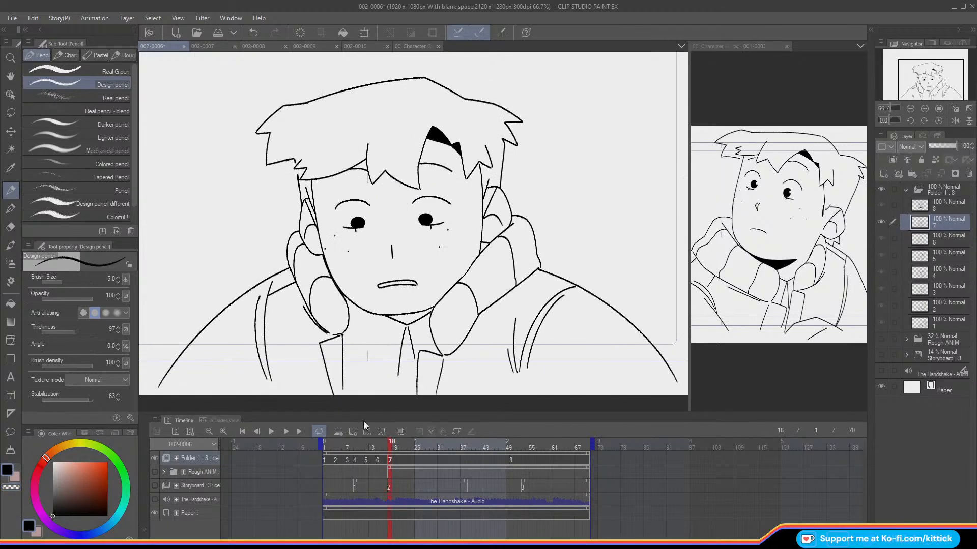
Step: Fill cel 7's shadow areas under the chin and between the right cheek and collar with black
click(10, 303)
click(411, 318)
click(484, 247)
drag(389, 443, 412, 443)
mouse_move(520, 461)
mouse_down()
mouse_move(365, 486)
mouse_move(413, 497)
mouse_move(356, 492)
mouse_move(379, 500)
mouse_up()
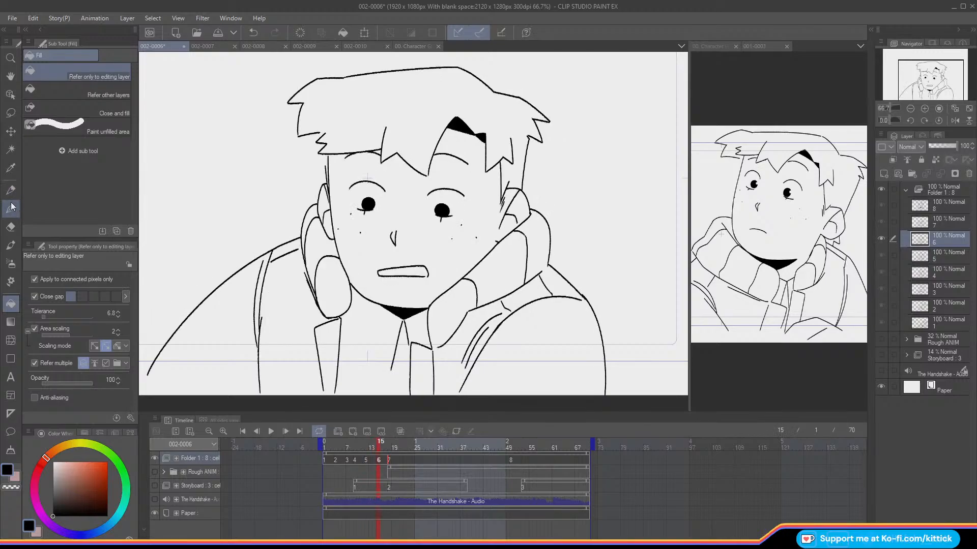
Step: Compare the faces of neighbouring cels and erase cel 5's right eyebrow with the Hard eraser
click(11, 227)
click(924, 109)
drag(925, 81, 922, 77)
key(Left)
key(Right)
key(Left)
key(Right)
key(Left)
key(Right)
key(Left)
drag(425, 212, 486, 210)
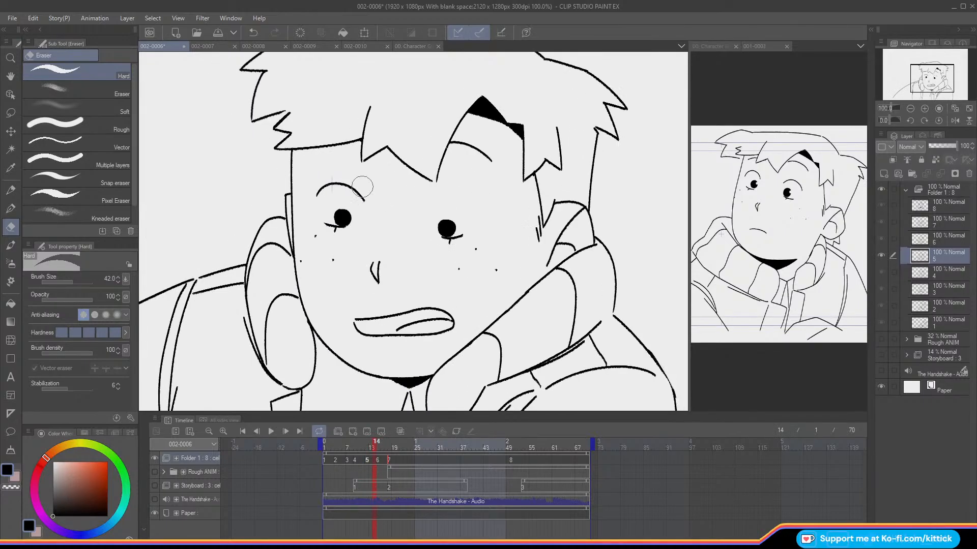
Step: Redraw cel 5's right eyebrow with the Design pencil, using onion skin and the adjacent cels as reference
click(11, 191)
key(o)
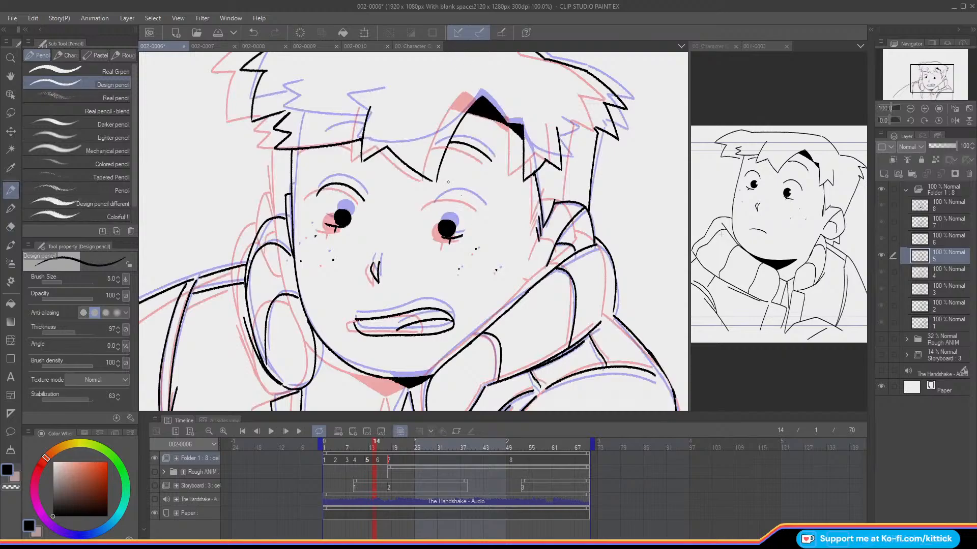
key(Right)
key(Left)
mouse_move(479, 208)
mouse_down()
mouse_move(438, 194)
mouse_move(426, 203)
mouse_up()
key(o)
key(Left)
key(Left)
key(Left)
key(Right)
key(Right)
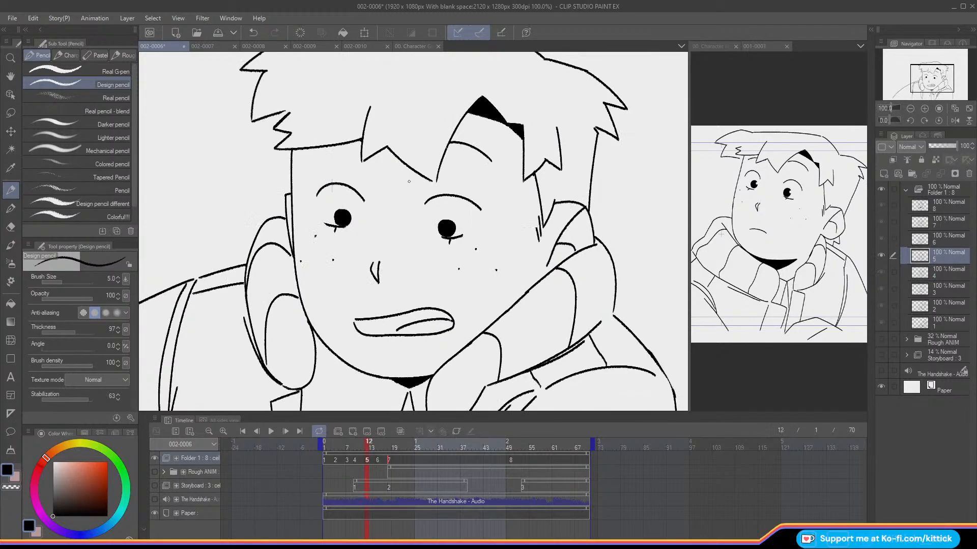
Step: Flip through the frames of cels 5 to 7 to examine the eyebrow movement
key(Right)
key(Right)
key(Right)
key(Left)
key(Left)
key(Right)
key(Right)
mouse_move(385, 445)
mouse_down()
mouse_move(392, 450)
mouse_move(383, 452)
mouse_up()
key(e)
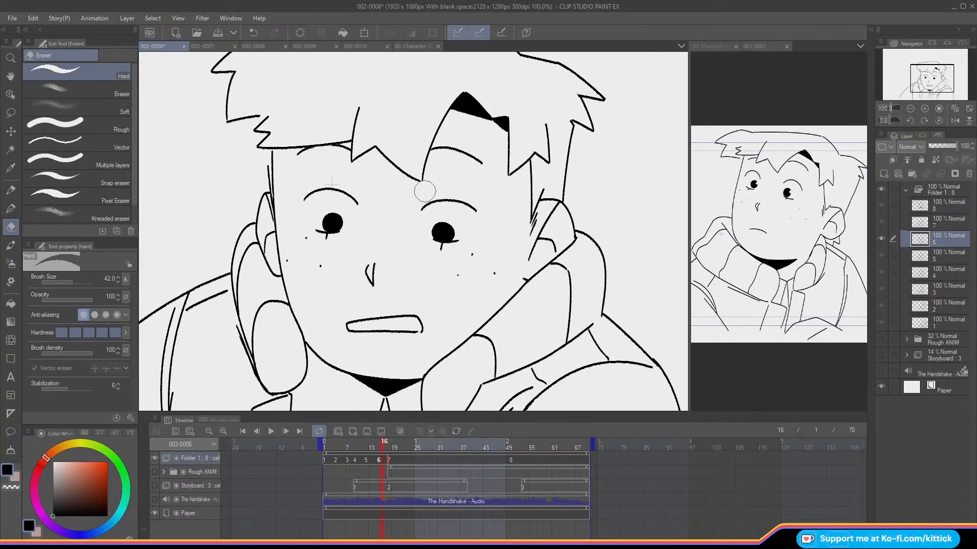
mouse_move(429, 202)
mouse_down()
mouse_move(473, 210)
mouse_move(438, 199)
mouse_move(422, 208)
mouse_move(440, 198)
mouse_move(422, 207)
mouse_up()
key(o)
click(11, 188)
key(o)
click(253, 33)
Step: Step back and forth through the earlier cels to check how the eyebrows move between them
key(Left)
key(Left)
key(Right)
key(Left)
key(Left)
key(Left)
key(Left)
key(Left)
key(Right)
key(Left)
key(Left)
key(Left)
key(Right)
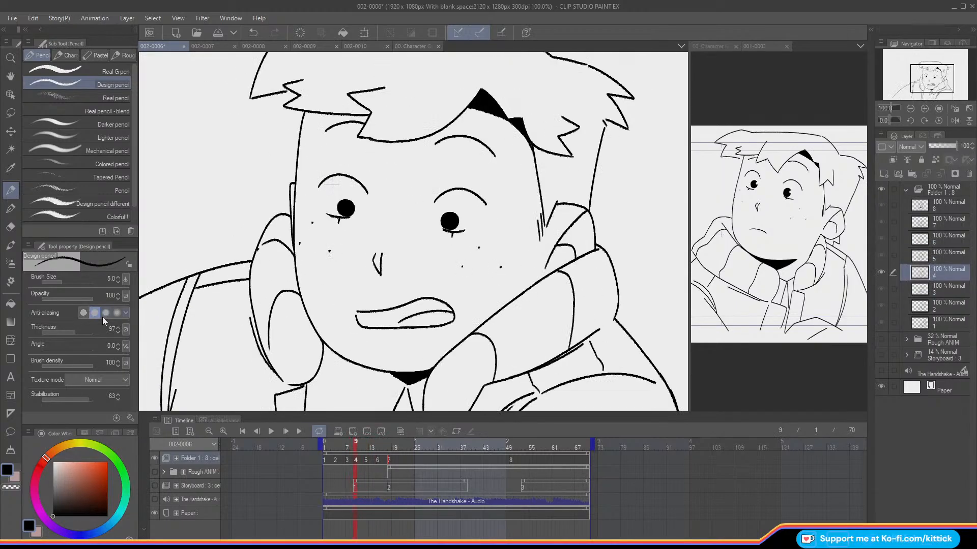
key(Right)
key(Right)
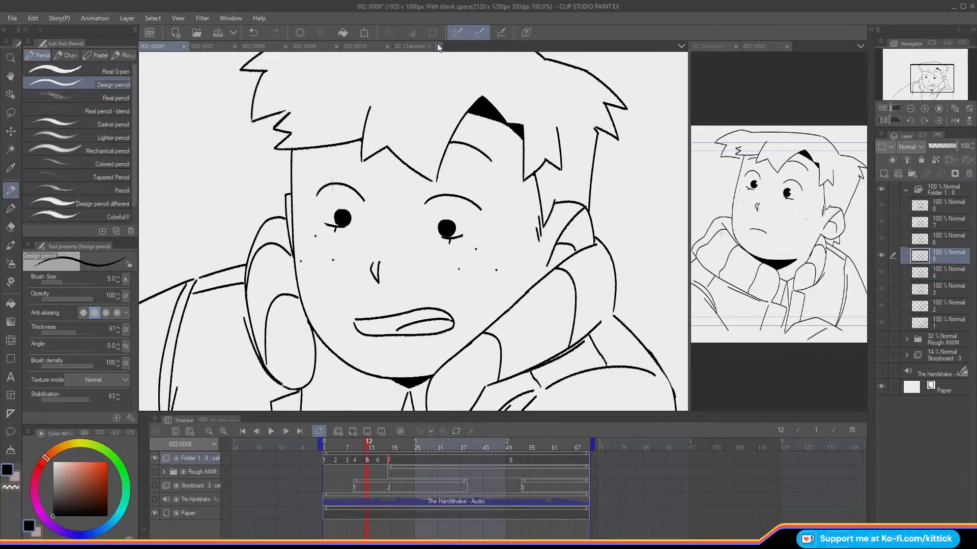
Step: Redraw the inner end of cel 4's right eyebrow and trim the excess with the transparent colour
drag(456, 188, 430, 198)
click(11, 489)
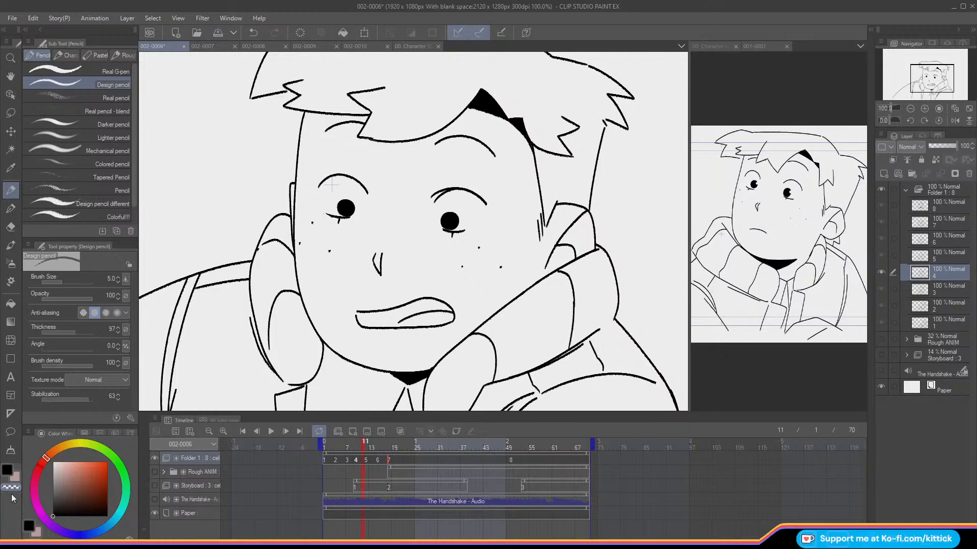
drag(453, 190, 433, 202)
click(7, 470)
key(Left)
key(Left)
drag(350, 447, 371, 464)
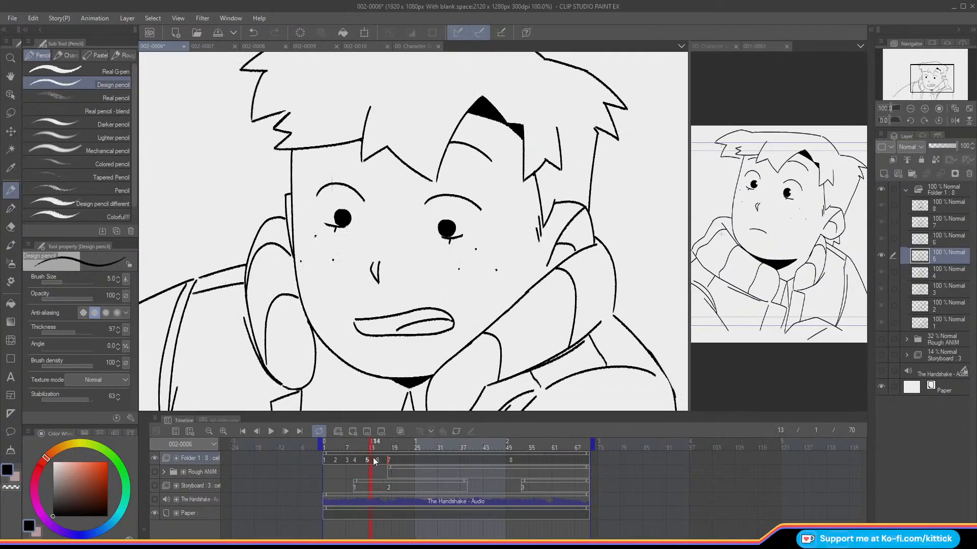
Step: Lasso cel 5's left eyebrow, stretch it to 104% width, and deselect it
click(10, 112)
mouse_move(307, 198)
mouse_down()
mouse_move(370, 211)
mouse_move(308, 201)
mouse_up()
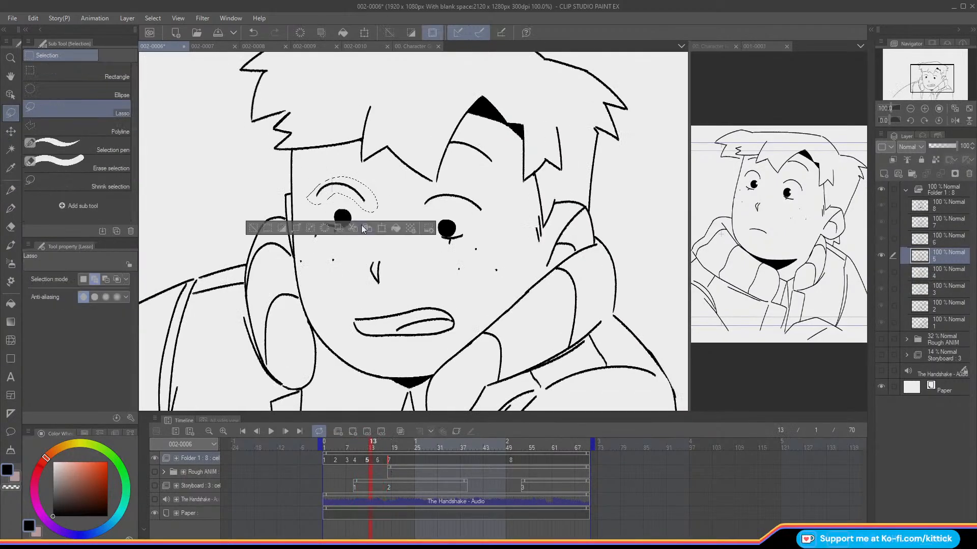
click(358, 225)
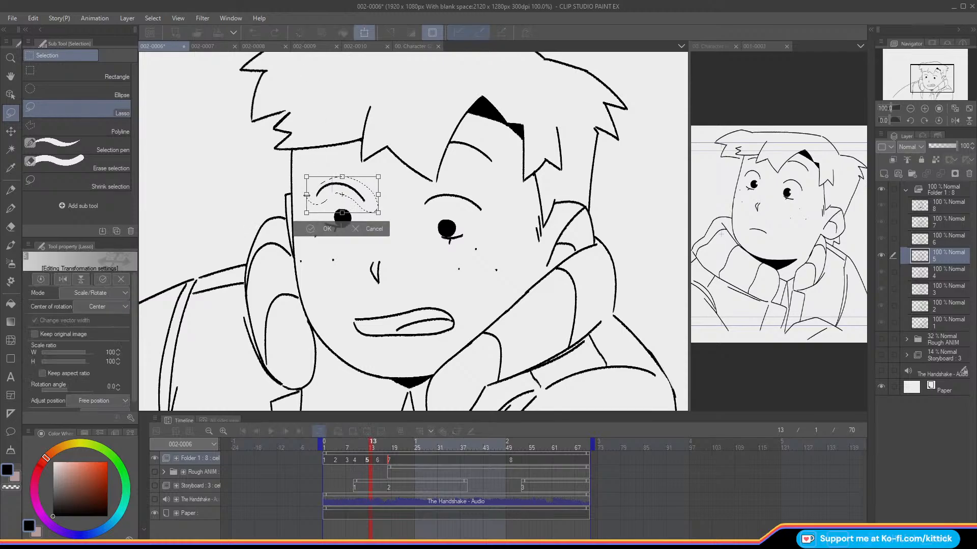
click(305, 227)
click(249, 228)
Step: Show the Rough ANIM folder and add a new blank cel to the line art folder at frame 22
click(969, 109)
key(Left)
mouse_move(365, 444)
mouse_down()
mouse_move(345, 445)
mouse_move(394, 466)
mouse_move(309, 465)
mouse_move(371, 486)
mouse_move(401, 483)
mouse_up()
click(154, 472)
drag(401, 449, 404, 452)
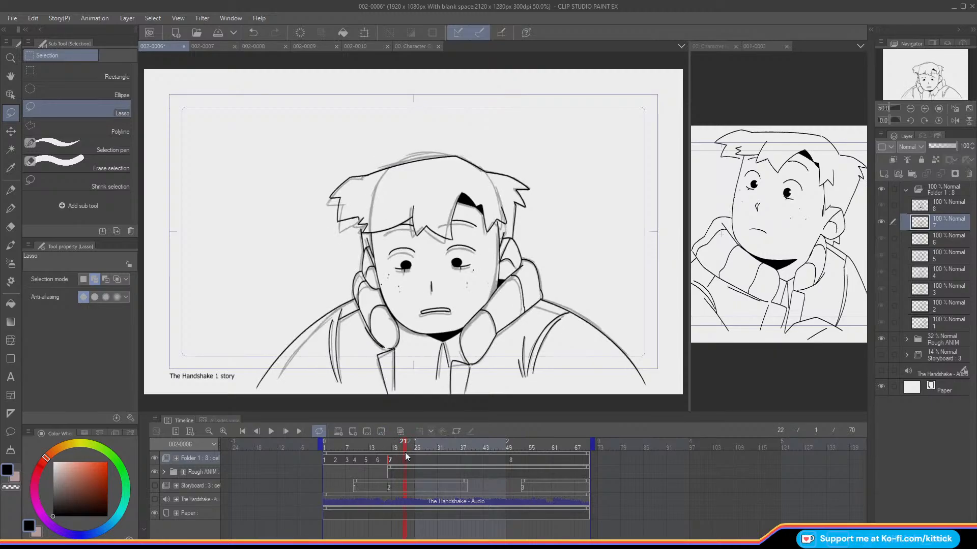
click(355, 431)
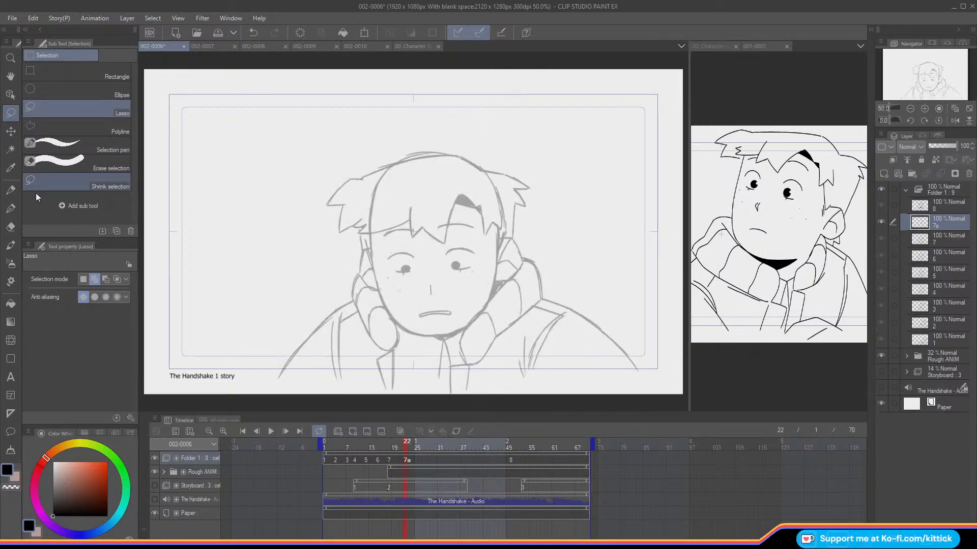
Step: Choose the Design pencil for cel 7a, turn on onion skin, and hide cel 8
click(11, 193)
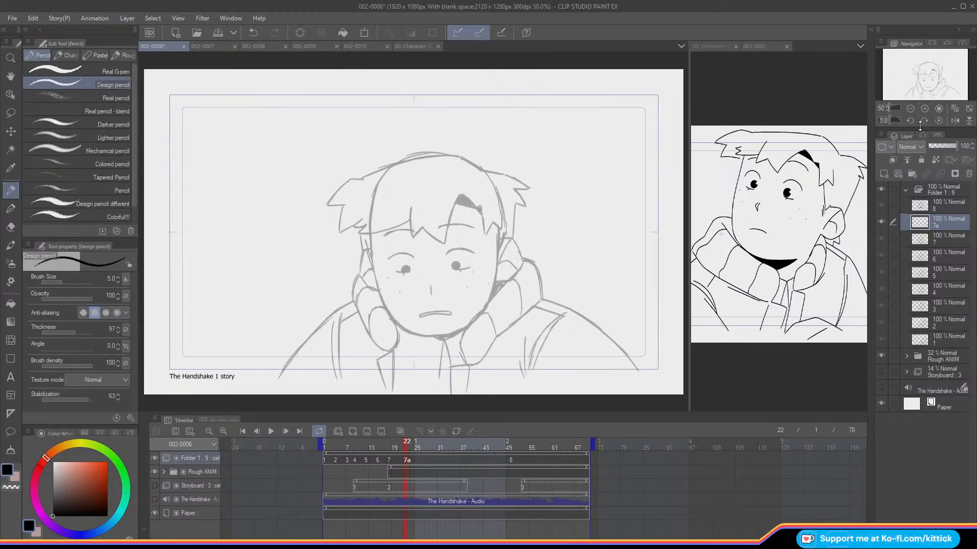
click(925, 108)
drag(914, 65, 916, 71)
key(Left)
key(Right)
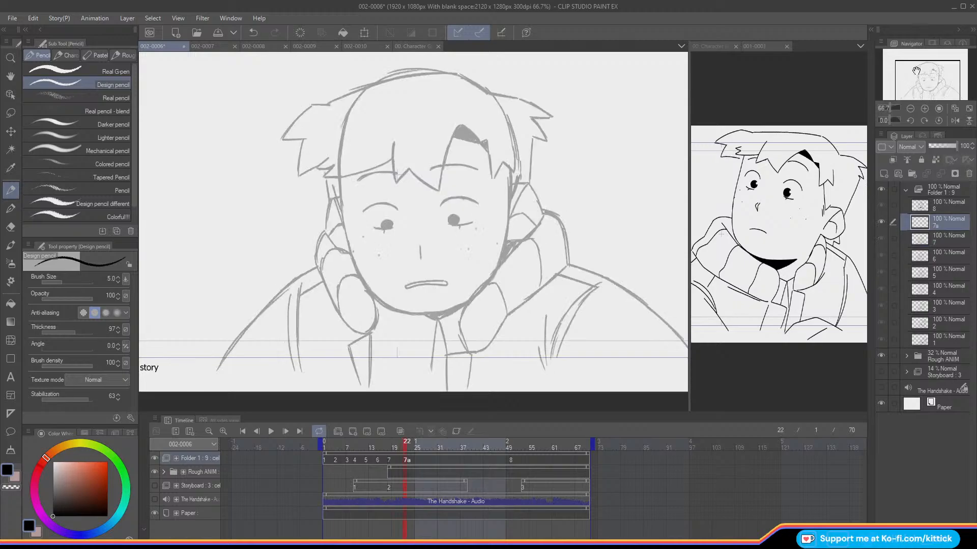
key(o)
drag(919, 81, 919, 80)
click(882, 207)
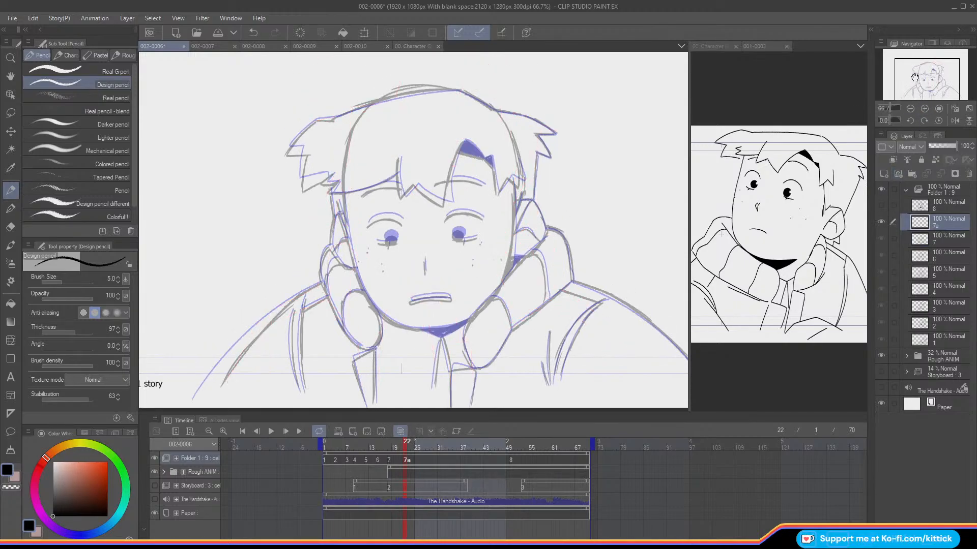
Step: Compare the frame 22 rough with cel 7's line art up close, with and without onion skin
key(Left)
key(Right)
click(924, 108)
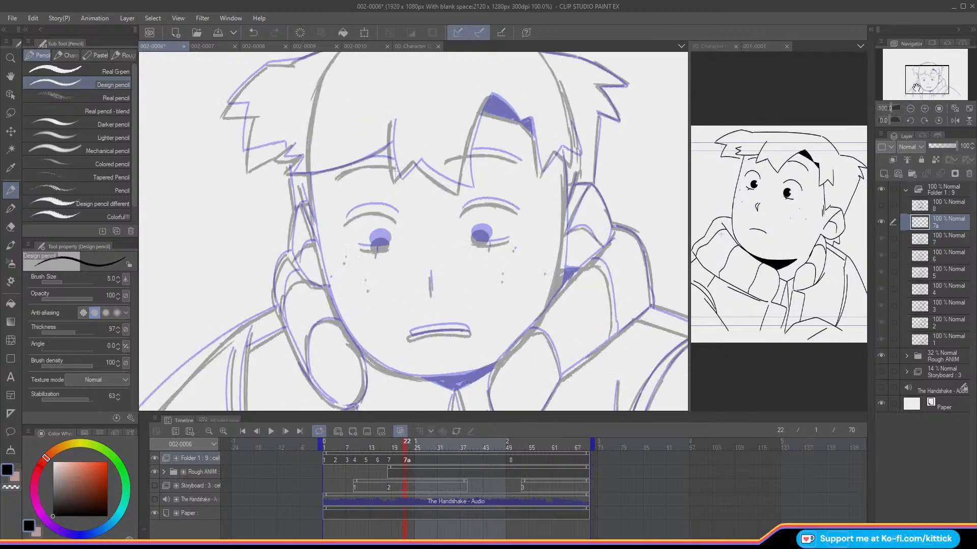
drag(914, 78, 914, 83)
key(o)
key(Left)
key(Right)
key(Left)
key(Right)
key(Left)
key(Right)
key(Left)
key(Right)
key(Left)
key(Right)
key(Left)
key(Right)
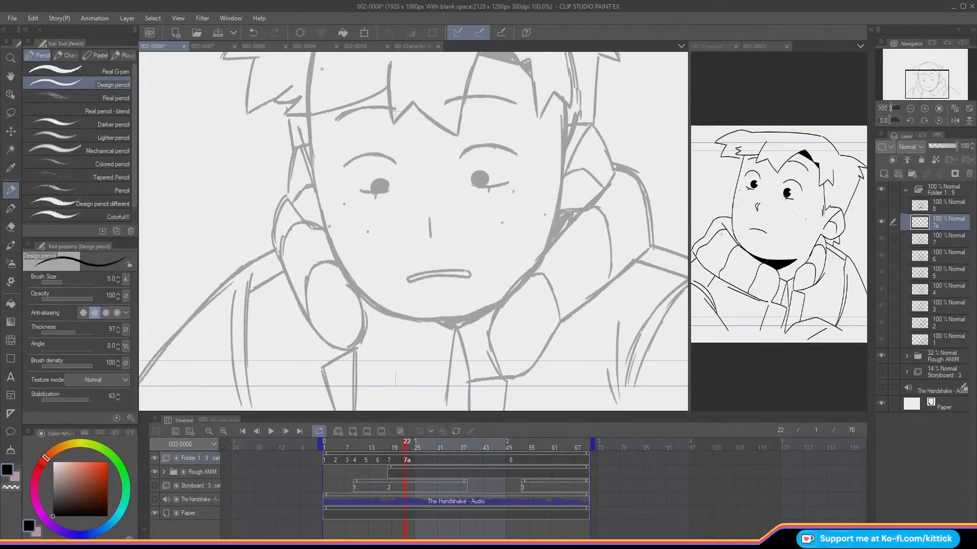
Step: Turn onion skin back on and hide the Rough ANIM folder to isolate cel 7's lines as the guide
drag(308, 131, 310, 139)
click(254, 35)
key(o)
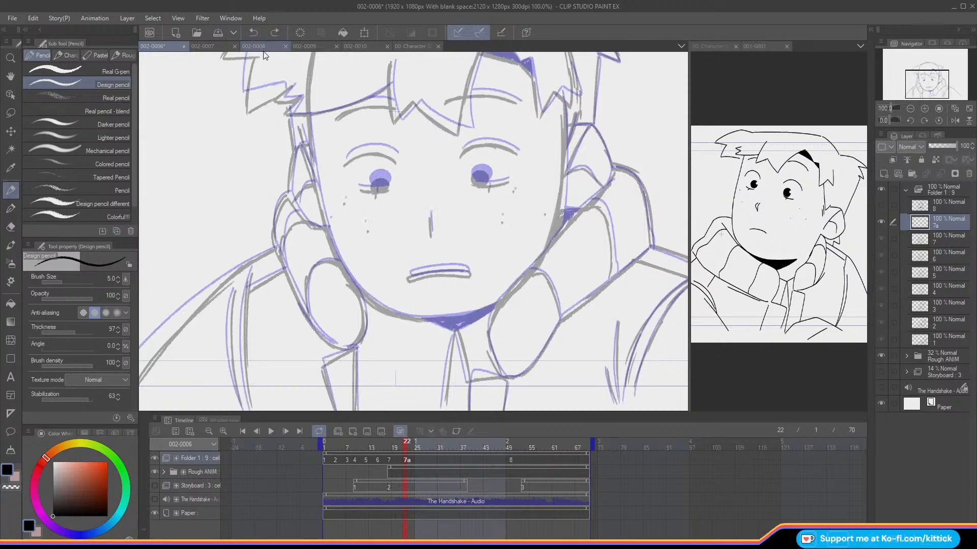
click(154, 472)
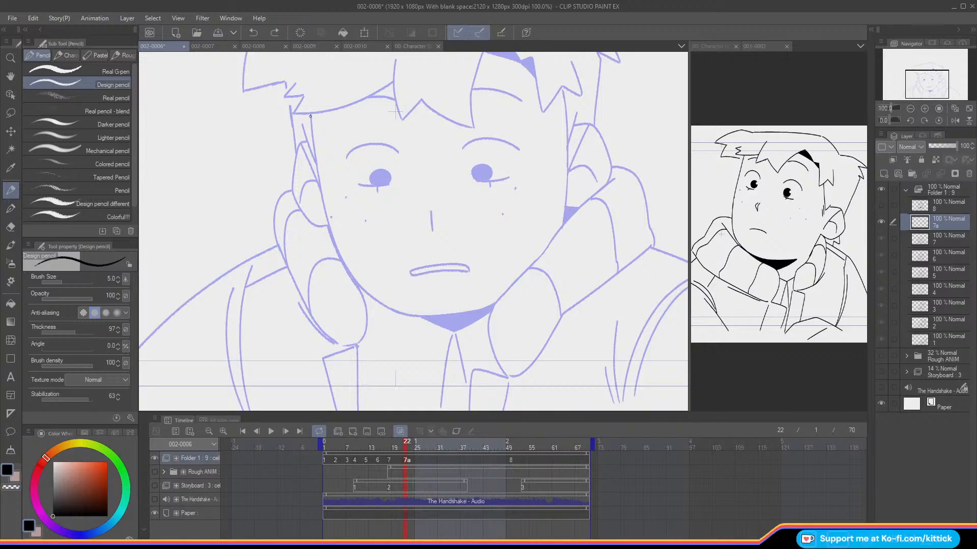
Step: Ink cel 7a's left face contour from the hair to the chin, following the onion-skinned cel 7
drag(311, 125, 315, 149)
key(ctrl+z)
drag(310, 116, 331, 238)
key(ctrl+z)
key(ctrl+z)
drag(310, 114, 316, 154)
key(ctrl+z)
mouse_move(310, 112)
mouse_down()
mouse_move(332, 246)
mouse_move(372, 299)
mouse_move(423, 315)
mouse_up()
key(ctrl+z)
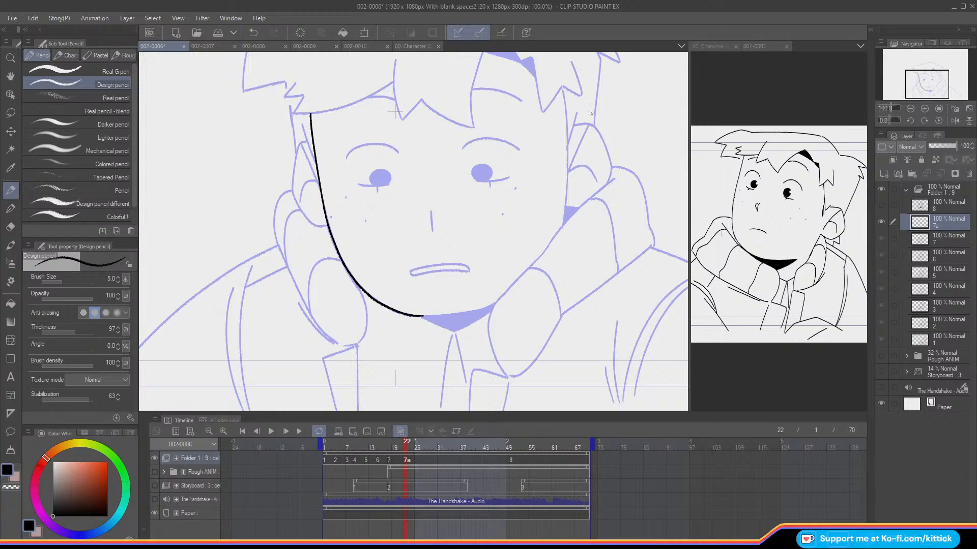
Step: Ink cel 7a's right cheek contour and the jaw line from the chin toward the collar, using a mirrored view
drag(562, 88, 562, 223)
click(955, 120)
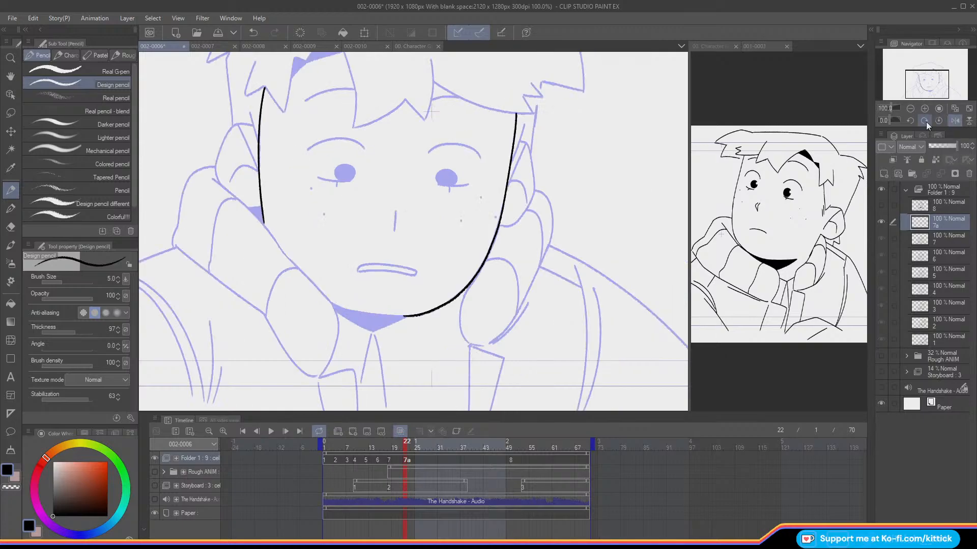
drag(331, 302, 395, 317)
key(ctrl+z)
drag(331, 303, 406, 318)
click(954, 120)
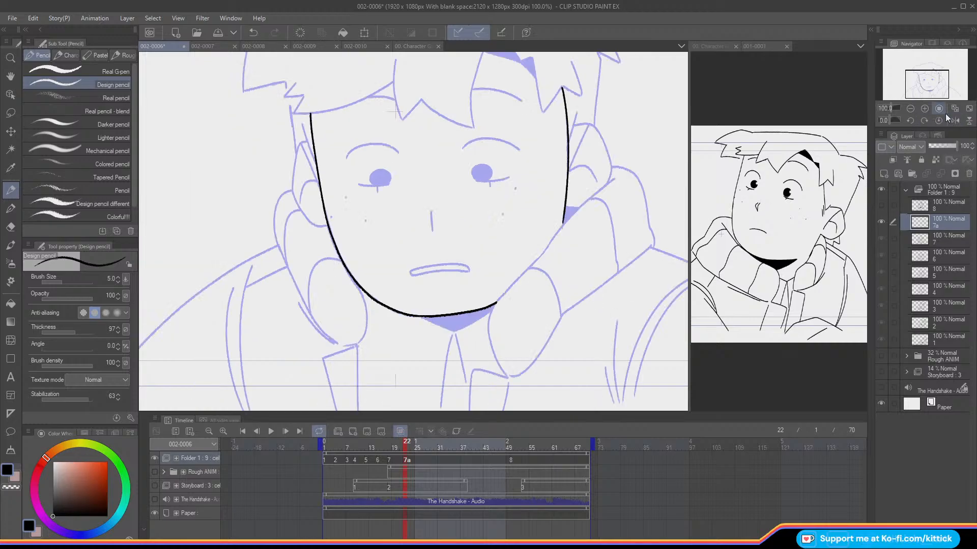
click(154, 472)
click(154, 472)
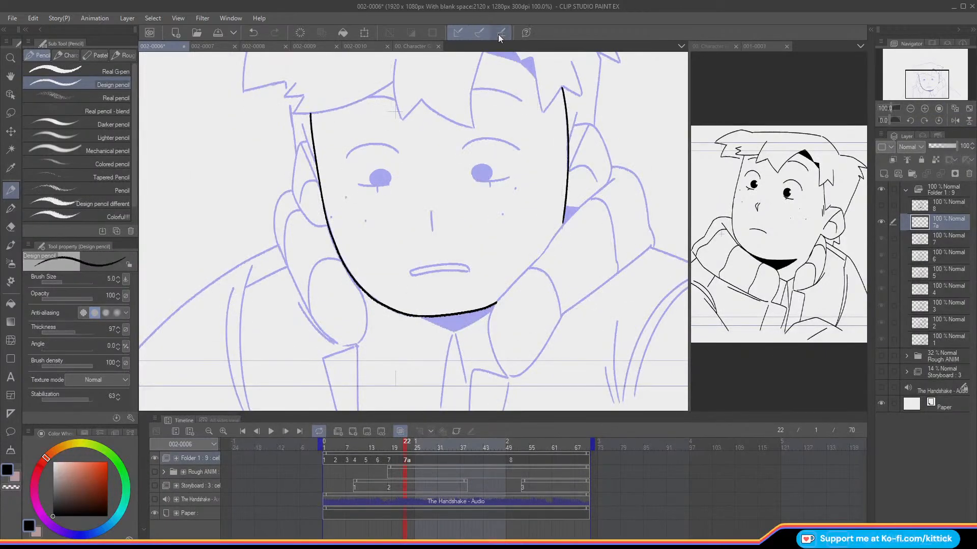
Step: Ink both eyebrows, the lower lid lines and the iris outlines on cel 7a over the onion-skinned cel 7
mouse_move(508, 144)
mouse_down()
mouse_move(474, 143)
mouse_move(516, 148)
mouse_move(463, 147)
mouse_up()
key(ctrl+z)
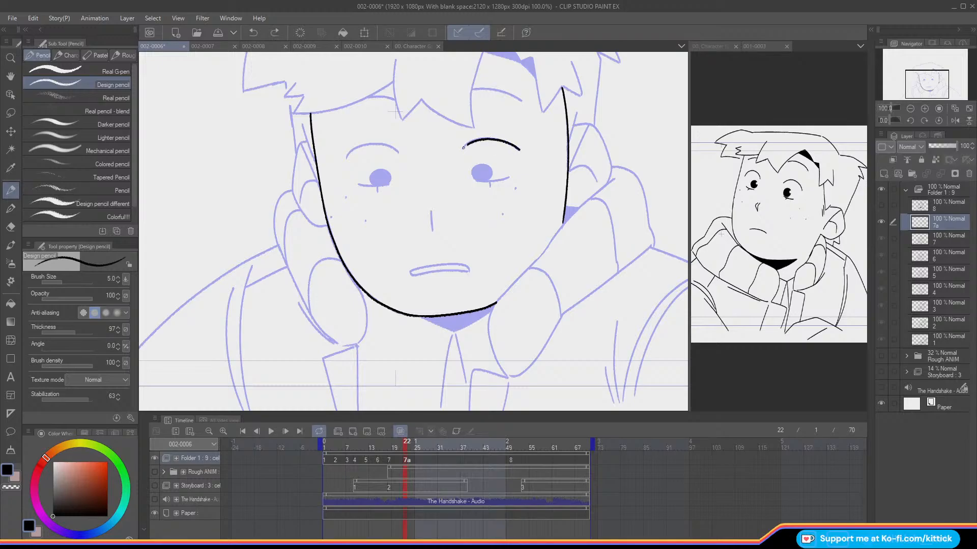
mouse_move(397, 152)
mouse_down()
mouse_move(379, 145)
mouse_move(346, 158)
mouse_up()
drag(497, 180, 477, 180)
key(ctrl+z)
drag(390, 184, 377, 184)
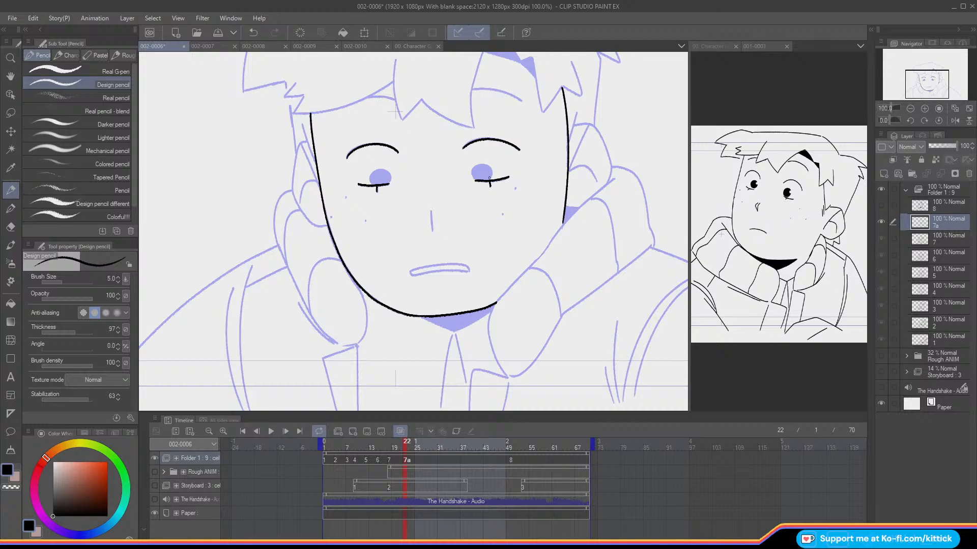
key(ctrl+z)
key(ctrl+y)
drag(389, 182, 387, 173)
Step: Ink the nose line and cheek freckles on cel 7a, checking them against cel 7 and the rough
drag(431, 212, 432, 230)
key(Left)
key(Left)
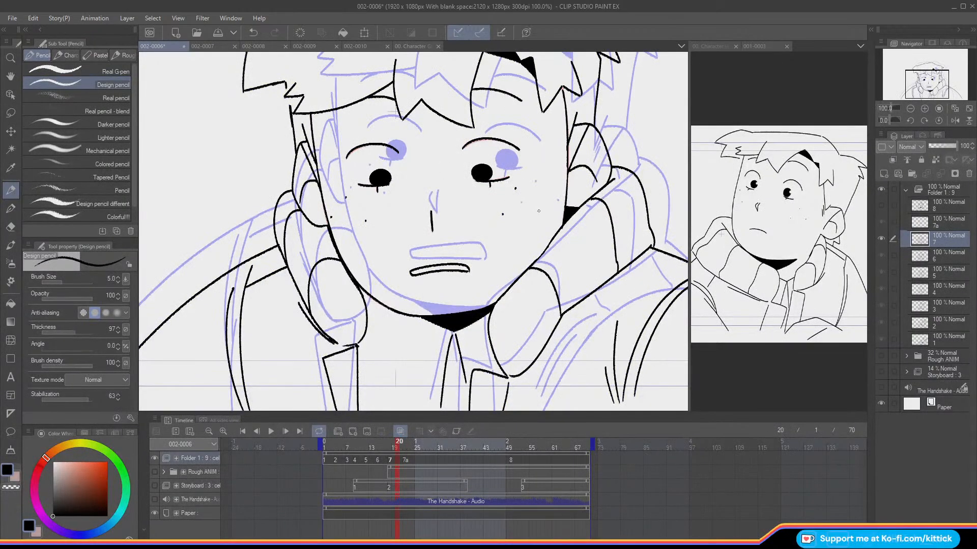
key(Right)
key(Right)
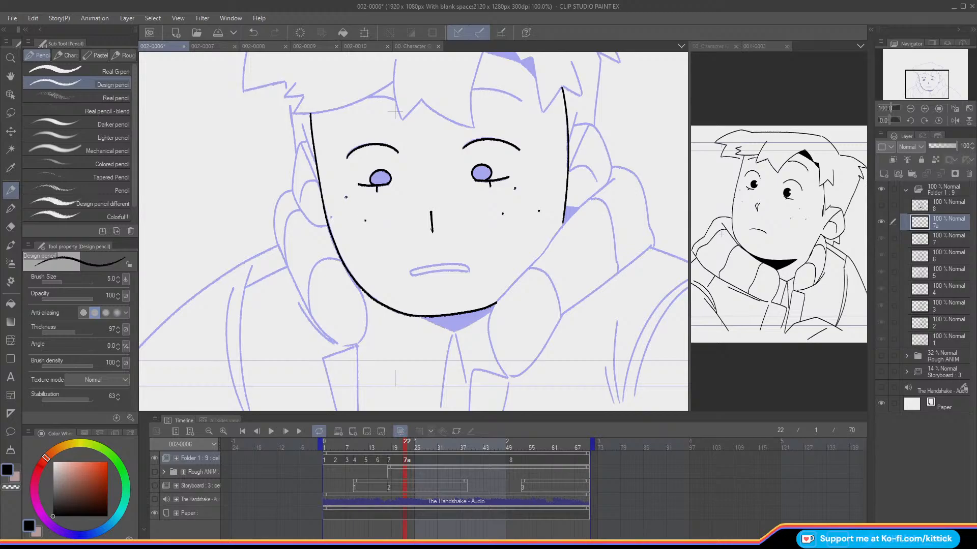
key(Left)
key(Right)
click(153, 473)
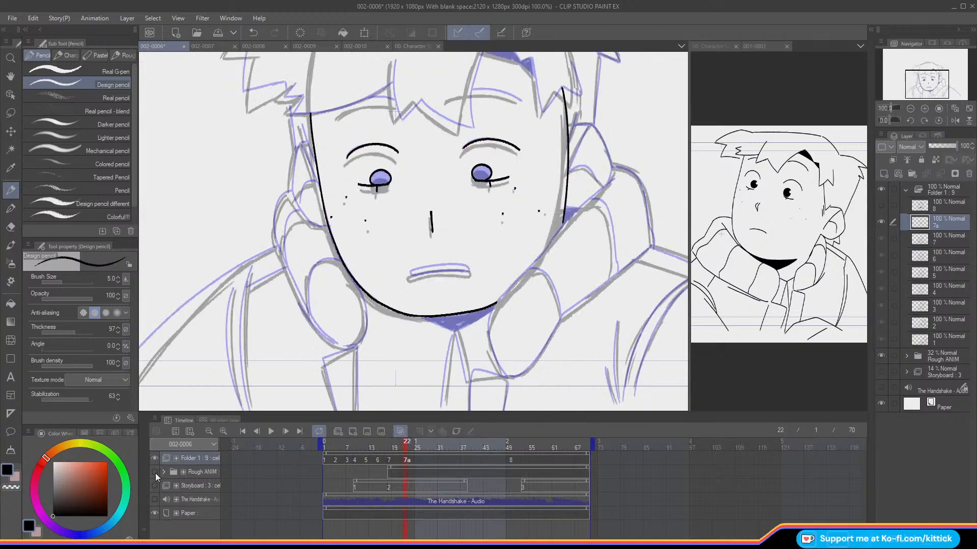
click(154, 473)
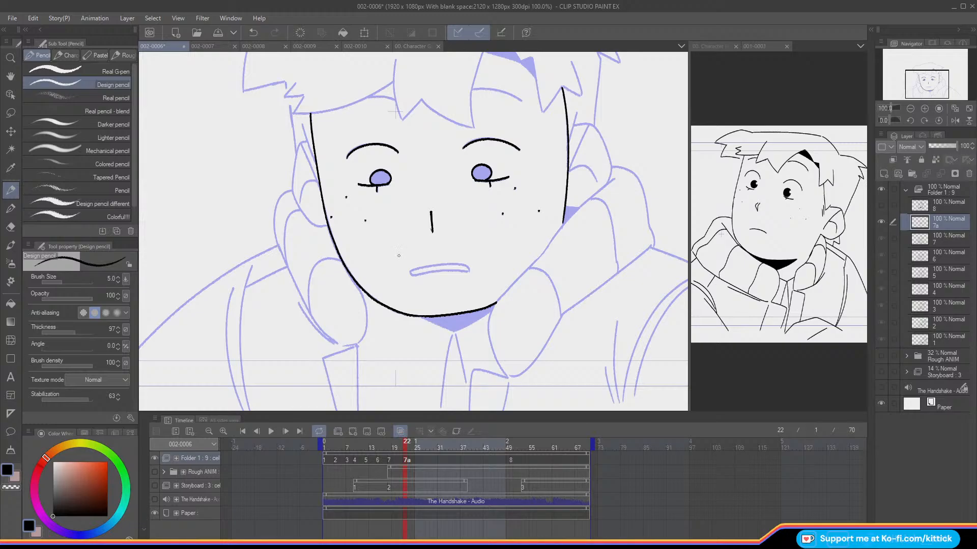
Step: Ink the closed mouth shape slightly lower than cel 7's and clean its corner with transparent colour
mouse_move(405, 275)
mouse_down()
mouse_move(475, 270)
mouse_move(437, 266)
mouse_up()
drag(416, 269, 405, 274)
click(15, 487)
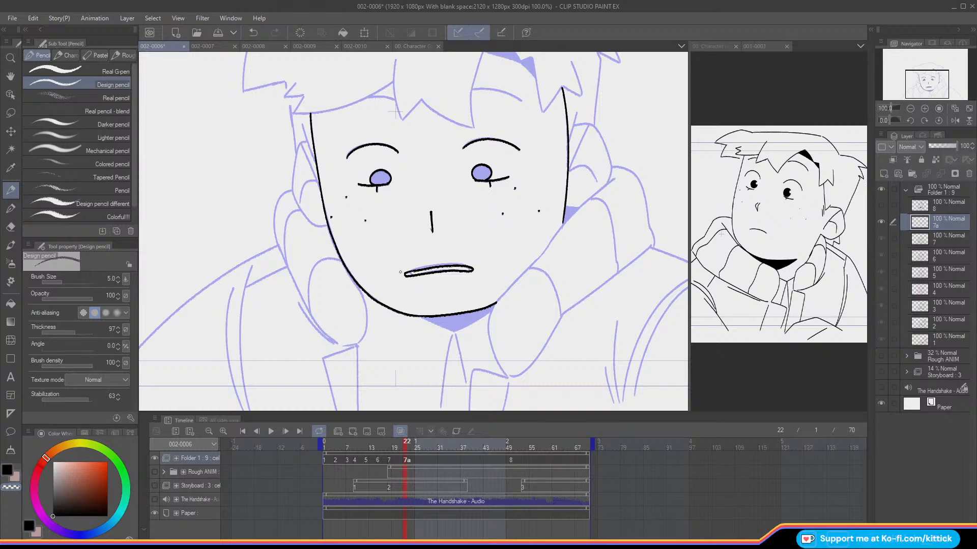
click(6, 471)
Step: Lasso the eyes, nose, freckles and mouth, nudge them slightly down and to the left, and deselect
click(10, 112)
mouse_move(396, 288)
mouse_down()
mouse_move(481, 277)
mouse_move(515, 237)
mouse_move(543, 224)
mouse_move(549, 154)
mouse_move(480, 108)
mouse_move(367, 128)
mouse_move(335, 144)
mouse_move(331, 215)
mouse_move(344, 239)
mouse_up()
click(11, 132)
drag(342, 277, 342, 276)
drag(381, 246, 381, 249)
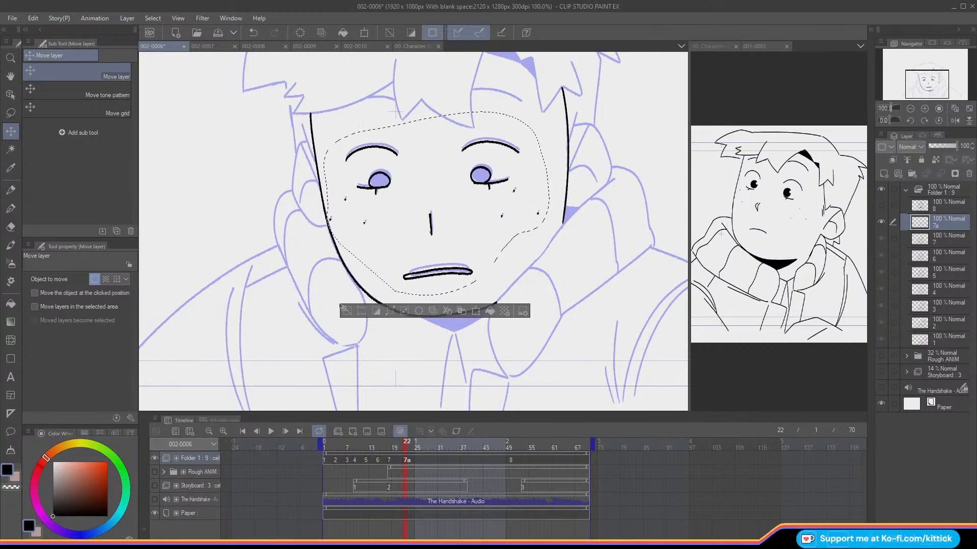
click(347, 310)
Step: Show the Rough ANIM folder and flip between cel 7 and cel 7a to check the facial feature movement
click(10, 192)
key(Left)
key(Right)
key(Left)
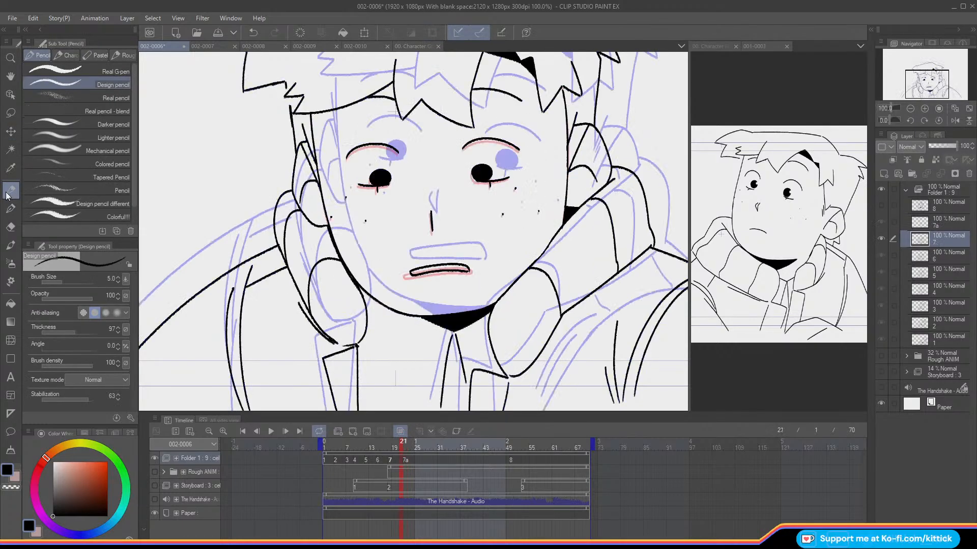
click(153, 473)
key(Right)
key(Left)
key(Right)
key(Left)
key(Right)
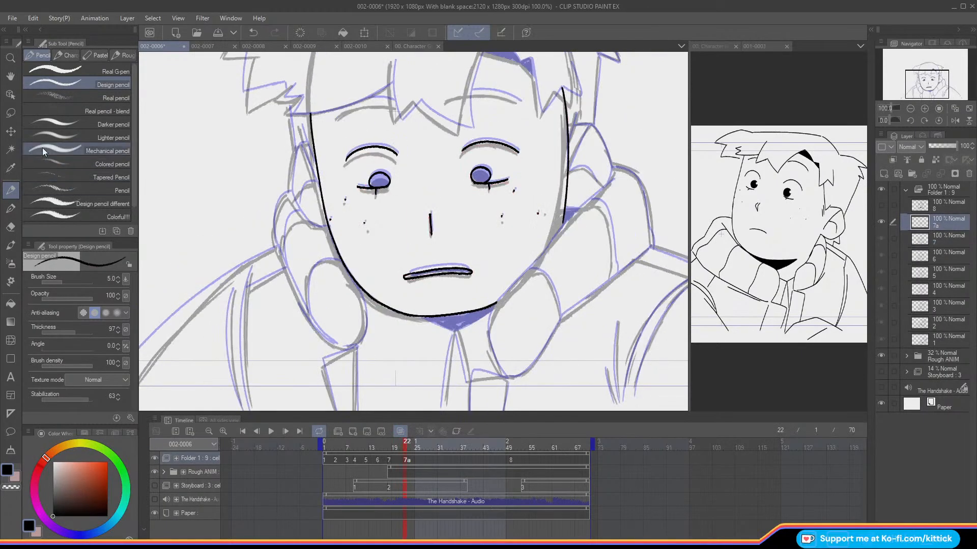
Step: Move cel 7a's face drawing slightly down to match the rough and rotate it by -0.6 degrees
click(18, 134)
drag(204, 290, 202, 299)
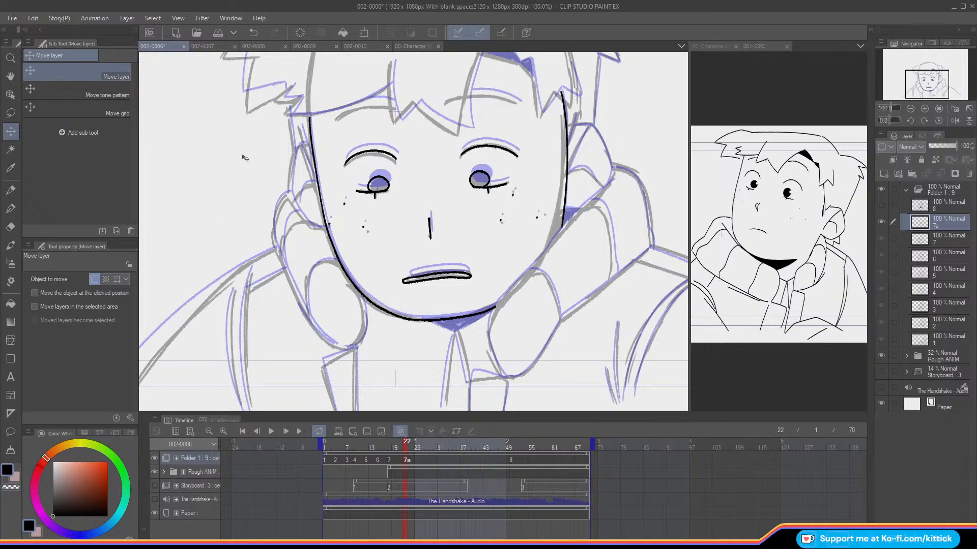
click(359, 34)
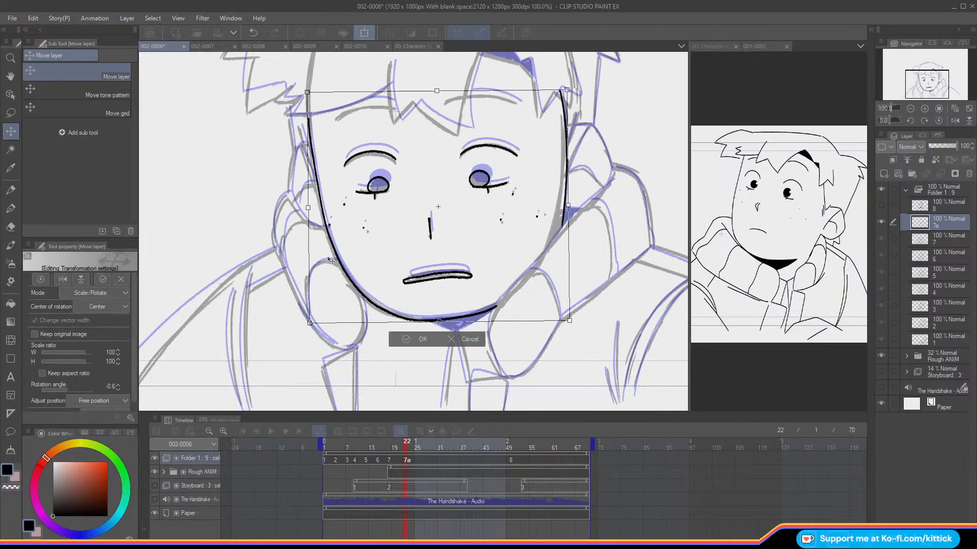
click(403, 339)
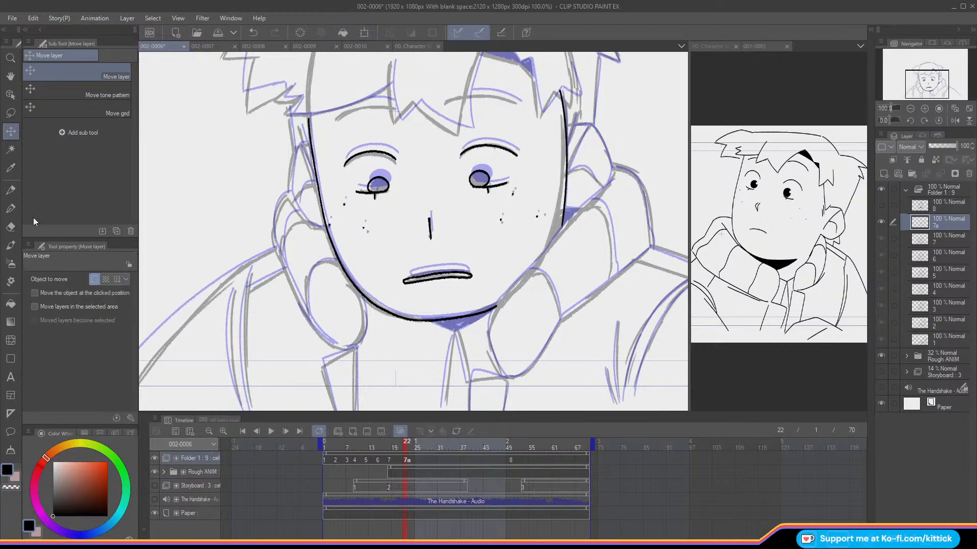
click(12, 190)
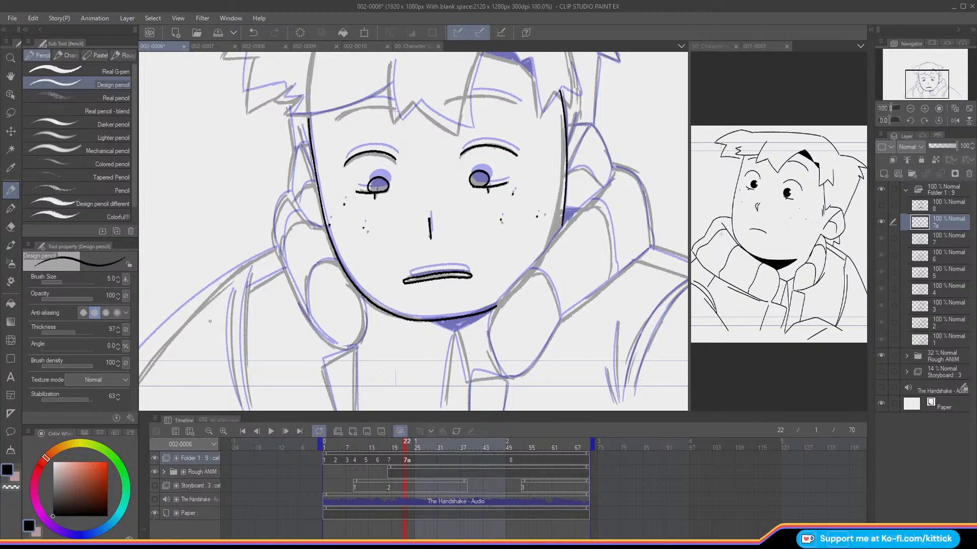
key(Left)
key(Right)
Step: Ink the right ear's outline and inner folds beside the cheek on cel 7a in a mirrored view
click(955, 120)
drag(920, 93, 931, 94)
key(Left)
key(Right)
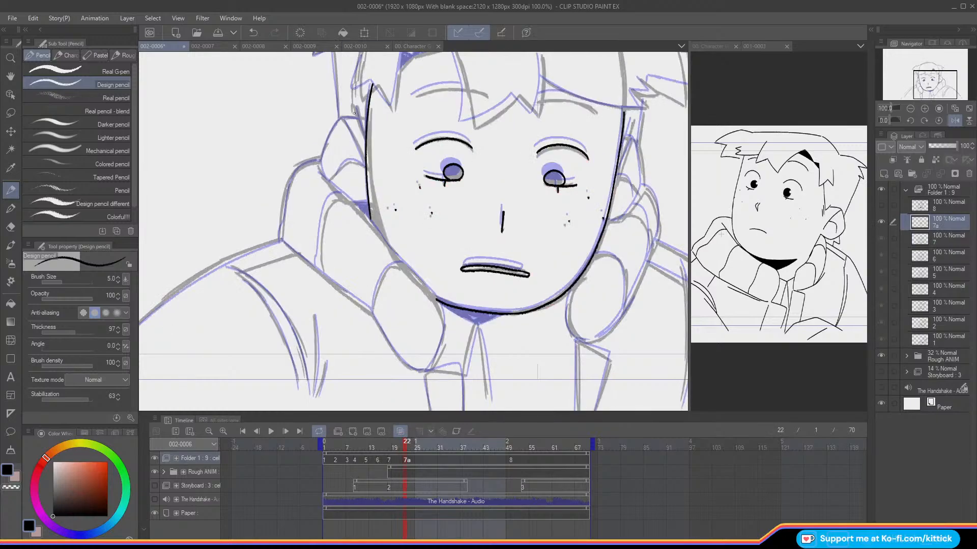
drag(357, 107, 365, 136)
key(ctrl+z)
key(ctrl+z)
key(ctrl+z)
mouse_move(328, 140)
mouse_down()
mouse_move(343, 118)
mouse_move(327, 176)
mouse_up()
key(ctrl+z)
drag(345, 119, 365, 162)
key(ctrl+z)
mouse_move(345, 118)
mouse_down()
mouse_move(366, 166)
mouse_move(343, 161)
mouse_move(337, 173)
mouse_move(348, 159)
mouse_move(335, 177)
mouse_up()
key(ctrl+z)
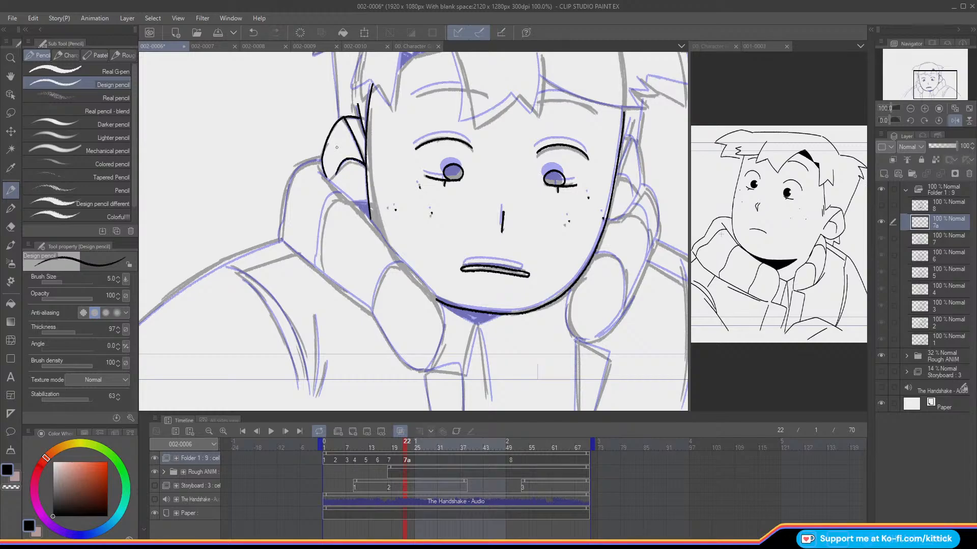
Step: Restore the unmirrored view and compare cel 7a's ear with the preceding frame with onion skin off
click(955, 120)
drag(939, 85, 938, 78)
key(o)
key(Left)
key(Right)
key(Left)
key(Right)
key(o)
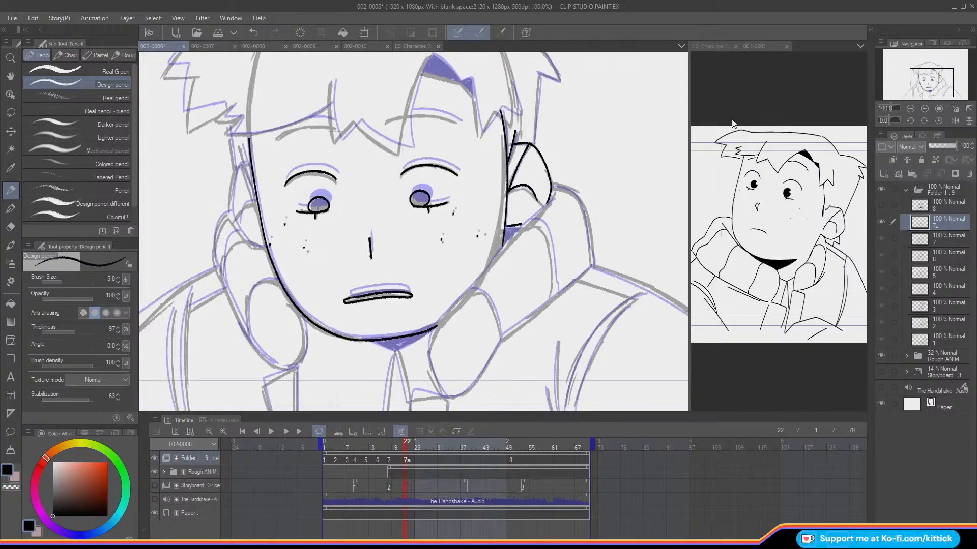
Step: Ink the left ear's outline and inner lines on cel 7a and check them against the preceding frame
drag(914, 77, 903, 74)
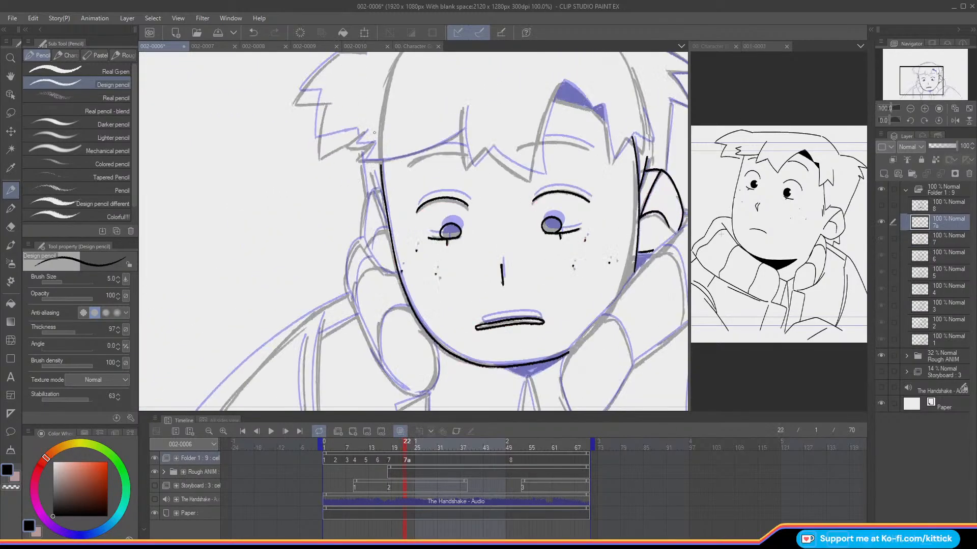
drag(371, 173, 386, 213)
mouse_move(370, 192)
mouse_down()
mouse_move(361, 243)
mouse_move(381, 273)
mouse_move(397, 273)
mouse_up()
mouse_move(370, 193)
mouse_down()
mouse_move(386, 223)
mouse_move(377, 232)
mouse_up()
key(o)
key(Left)
key(Right)
key(Left)
key(Right)
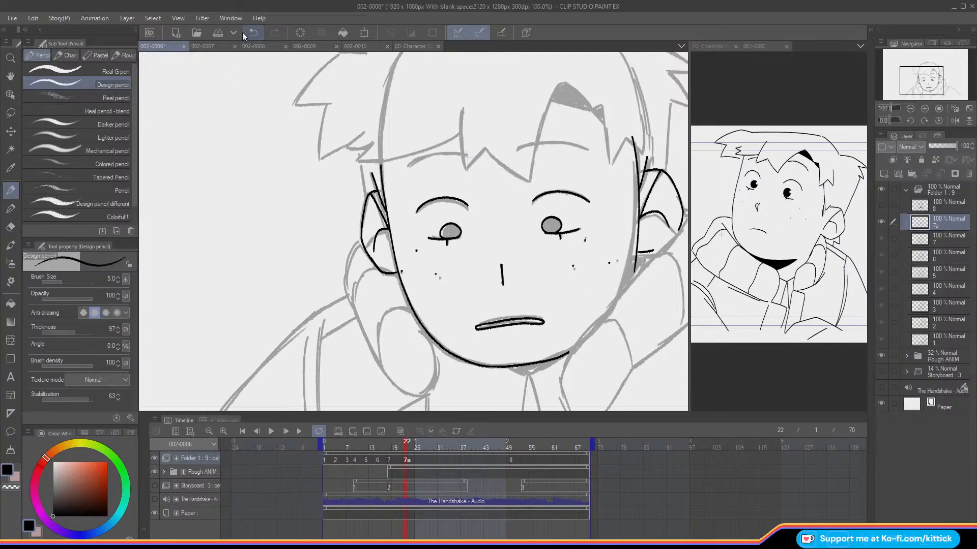
Step: Refine the left ear's inner fold, comparing versions of the stroke with onion skin on and off
key(o)
drag(388, 229, 371, 255)
key(o)
click(250, 34)
key(o)
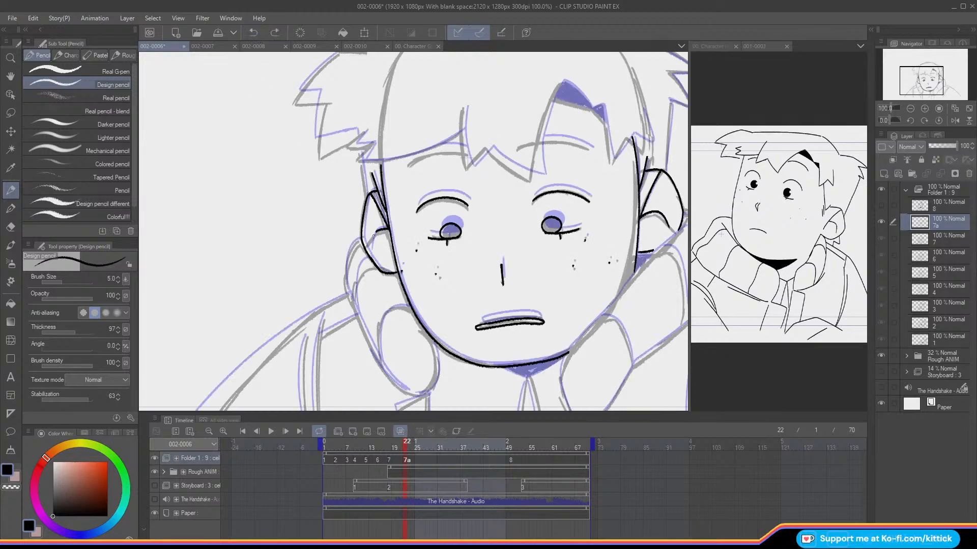
key(ctrl+y)
key(ctrl+z)
key(ctrl+z)
click(275, 34)
key(ctrl+y)
key(Left)
key(Right)
key(o)
key(Left)
key(Right)
key(o)
Step: Ink the edges of the dark gap in the fringe above the right eyebrow
drag(905, 87, 920, 76)
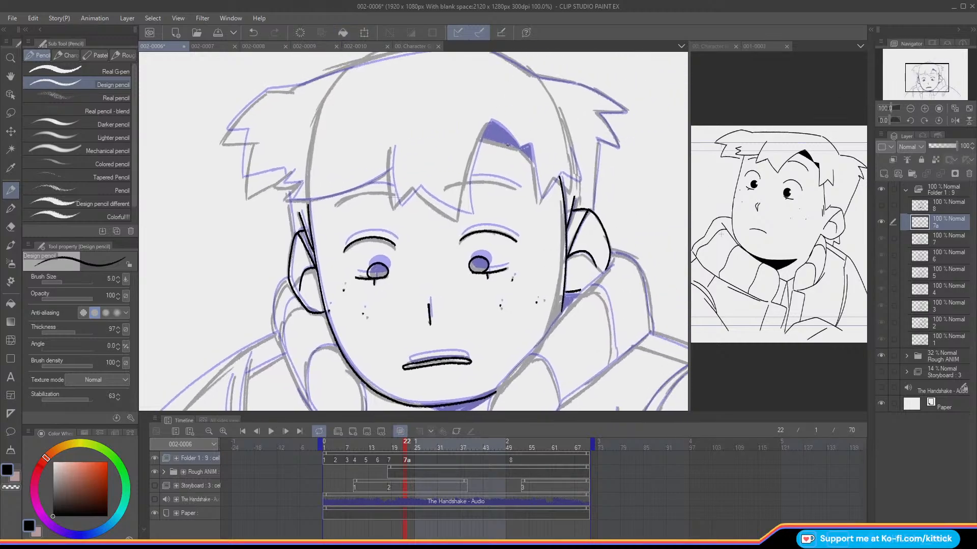
mouse_move(519, 148)
mouse_down()
mouse_move(491, 139)
mouse_move(514, 138)
mouse_move(491, 120)
mouse_move(484, 138)
mouse_up()
key(ctrl+z)
drag(532, 159, 522, 149)
Step: Lasso the fringe gap strokes, rotate them by -2.6 degrees, nudge them into place and deselect
click(11, 113)
mouse_move(465, 147)
mouse_down()
mouse_move(560, 159)
mouse_move(465, 138)
mouse_up()
click(550, 192)
drag(412, 155, 411, 160)
drag(486, 156, 484, 157)
key(Left)
key(Down)
key(Down)
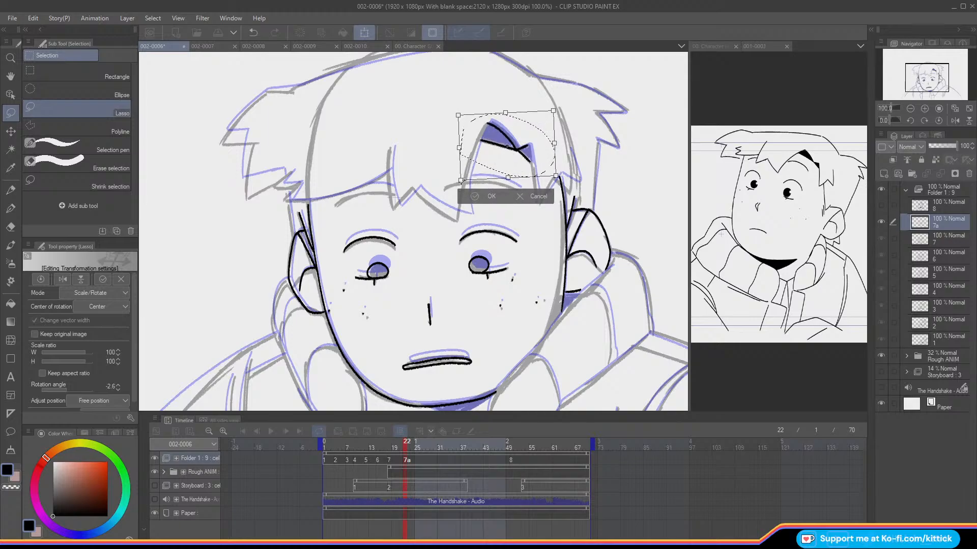
key(Return)
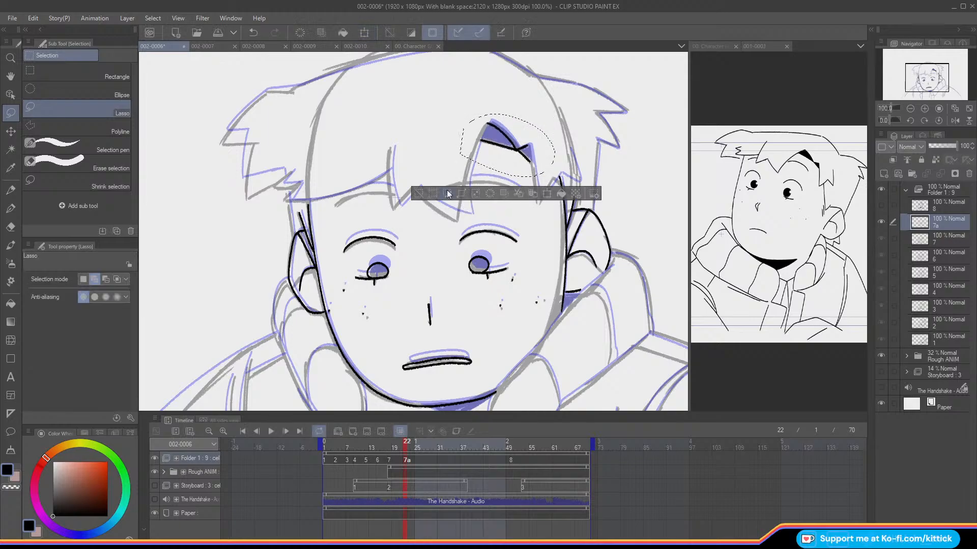
click(418, 194)
Step: Ink the pointed fringe locks from the centre of the forehead to the right temple with the Design pencil
click(10, 190)
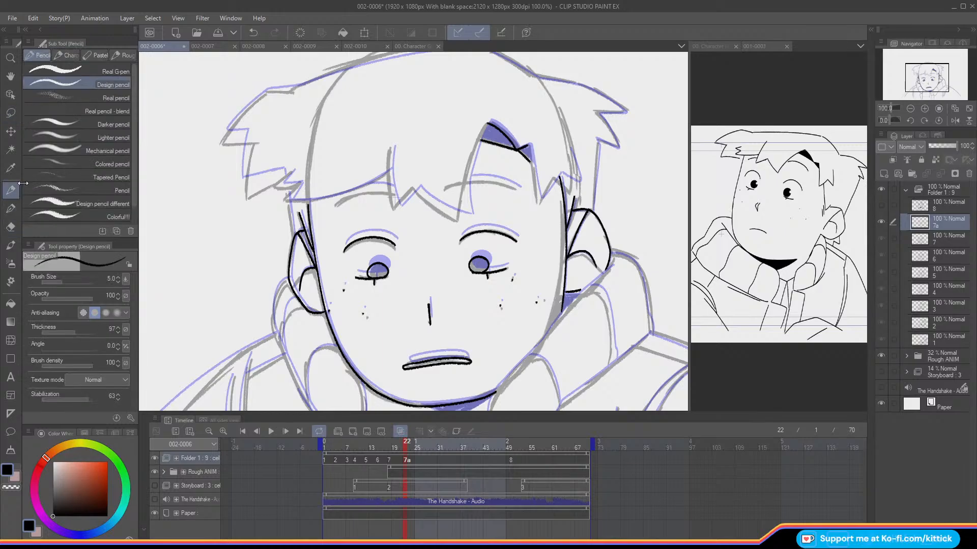
drag(487, 123, 462, 183)
key(ctrl+z)
drag(488, 123, 456, 221)
mouse_move(389, 148)
mouse_down()
mouse_move(392, 204)
mouse_move(402, 201)
mouse_move(394, 211)
mouse_move(421, 196)
mouse_move(414, 190)
mouse_move(457, 222)
mouse_up()
key(ctrl+z)
key(ctrl+z)
drag(412, 189, 457, 222)
drag(528, 144, 535, 202)
mouse_move(568, 154)
mouse_down()
mouse_move(569, 190)
mouse_move(549, 180)
mouse_move(538, 199)
mouse_up()
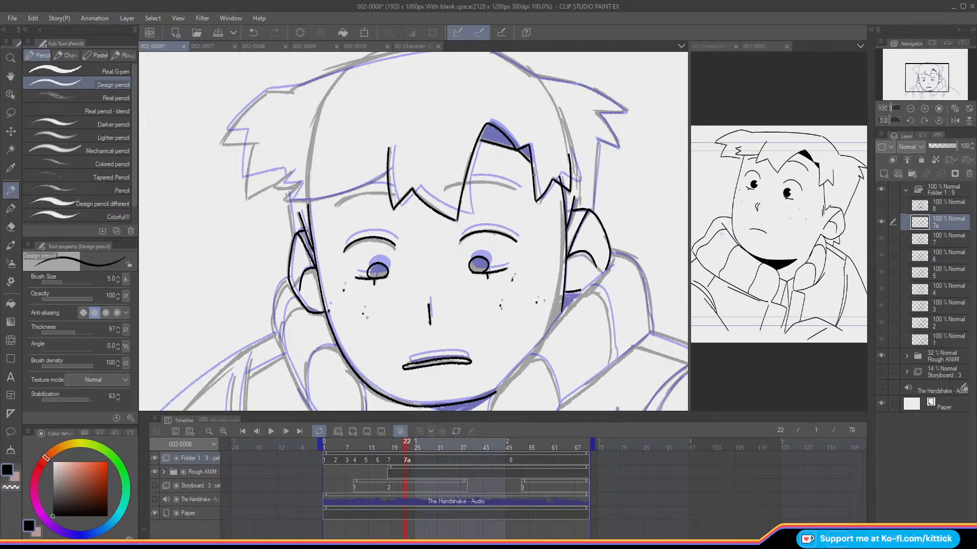
Step: Ink the curved lower fringe edge and the small zigzag tuft at the left temple
key(c)
key(c)
drag(918, 78, 912, 77)
mouse_move(446, 179)
mouse_down()
mouse_move(408, 200)
mouse_move(354, 208)
mouse_move(354, 192)
mouse_move(343, 193)
mouse_move(353, 243)
mouse_up()
key(ctrl+z)
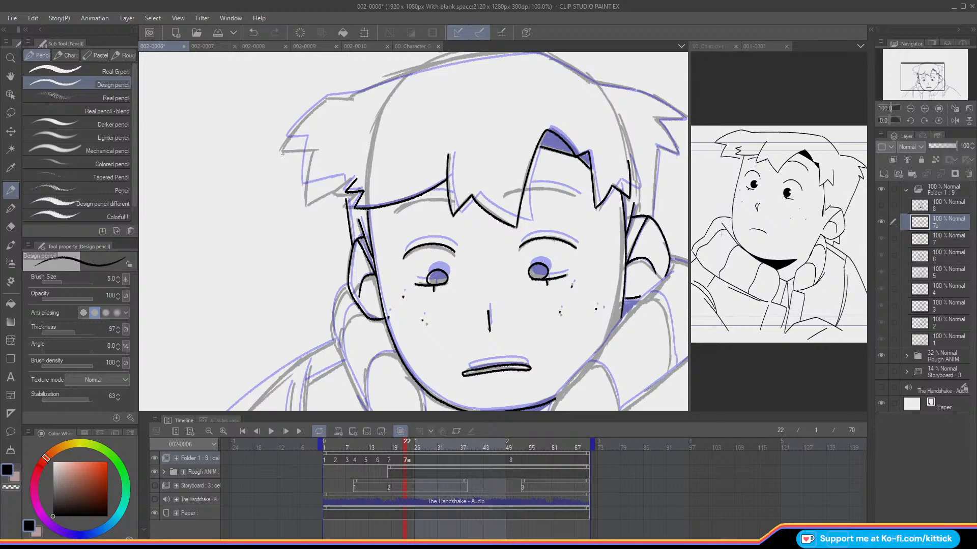
Step: Ink the two curved forehead lines under the fringe above the eyebrows
drag(914, 77, 919, 77)
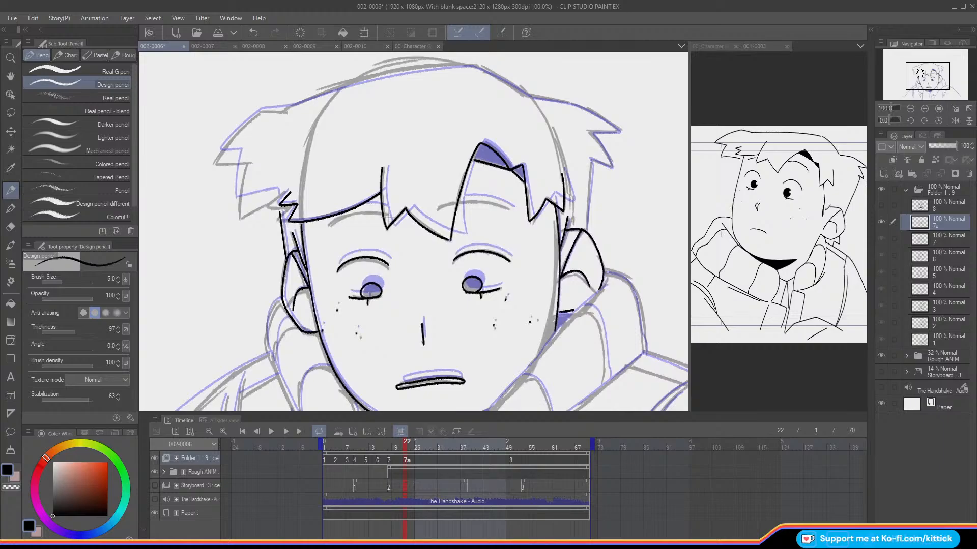
drag(492, 203, 459, 202)
drag(372, 212, 328, 227)
Step: Flip between cel 7a and the preceding frame to examine the head's movement, at 66.7% and at 100% zoom
mouse_move(907, 76)
mouse_down()
mouse_move(926, 84)
mouse_move(909, 66)
mouse_up()
click(910, 109)
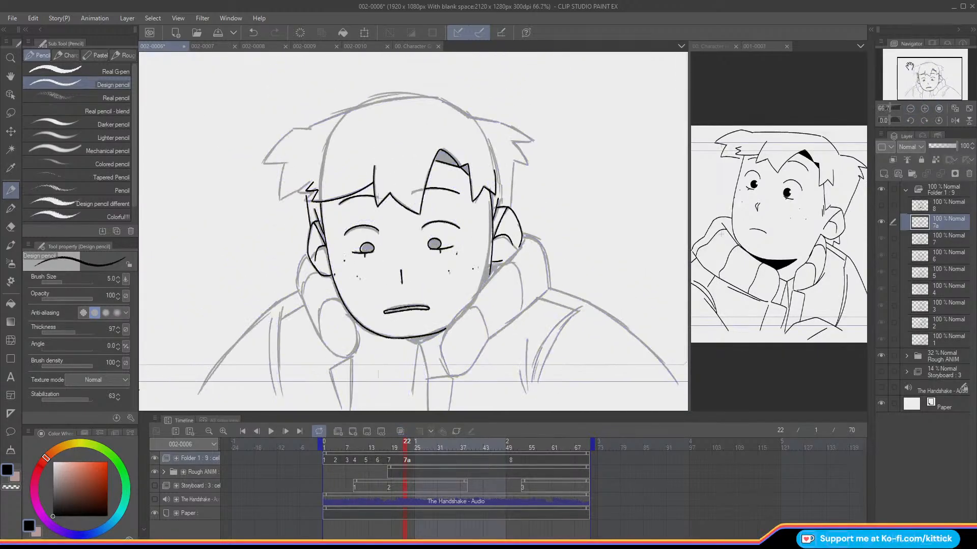
key(Left)
key(Right)
key(Left)
key(Right)
key(Left)
key(Right)
click(925, 108)
drag(917, 74, 917, 65)
key(Left)
key(o)
key(Right)
key(Left)
key(Right)
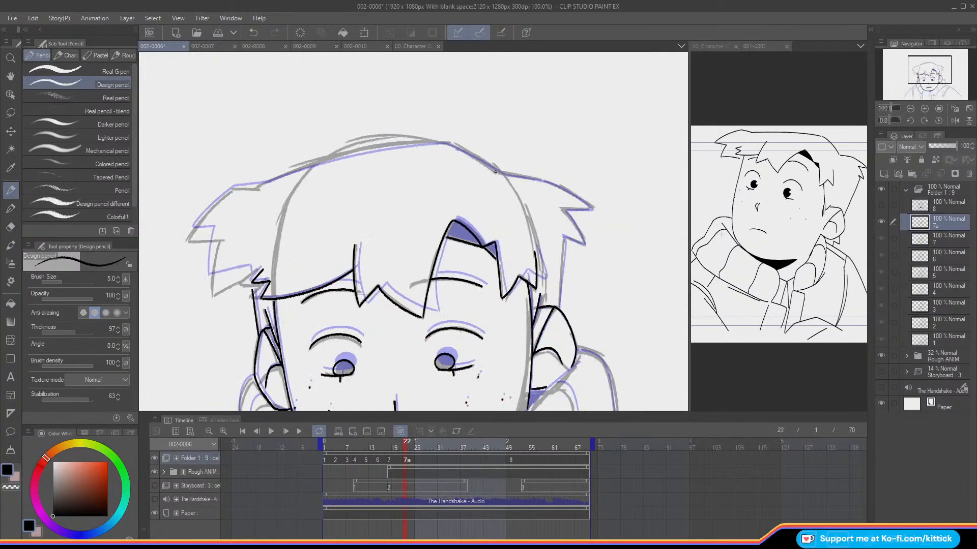
Step: Ink the hair's outer contour from the crown through the right-side spikes down to the ear
drag(499, 175, 474, 159)
drag(502, 176, 544, 181)
key(ctrl+z)
key(Left)
key(Right)
key(Left)
key(Right)
mouse_move(543, 181)
mouse_down()
mouse_move(592, 209)
mouse_move(564, 210)
mouse_move(584, 243)
mouse_move(563, 237)
mouse_move(559, 309)
mouse_up()
key(.)
key(o)
key(.)
key(.)
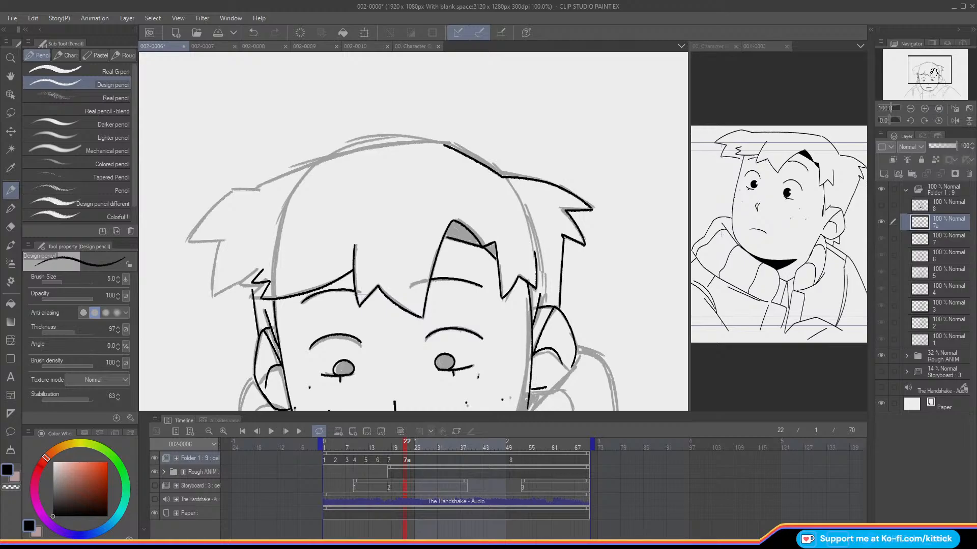
Step: Turn on the onion skin and ink the hair's top contour from the crown to the corner above the left-side spikes
drag(544, 277, 623, 289)
key(o)
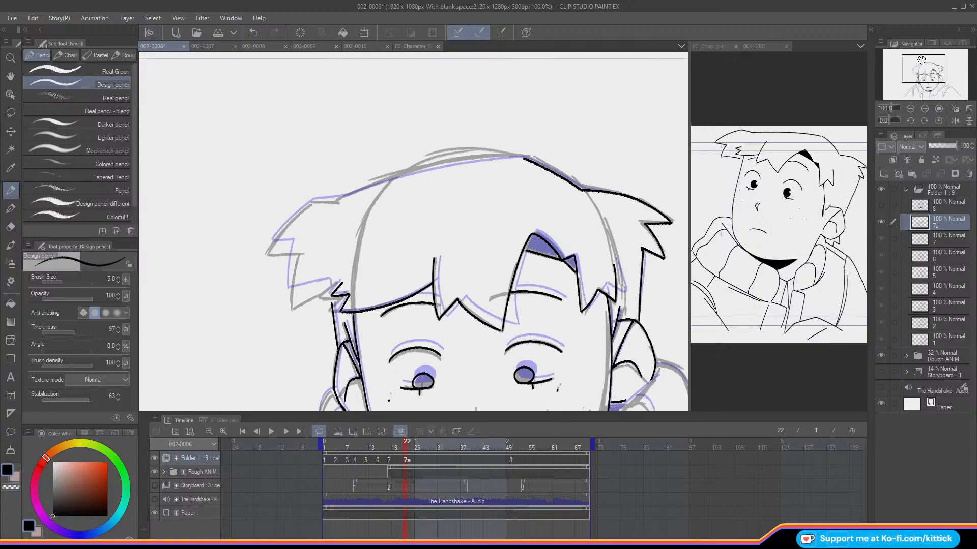
click(923, 121)
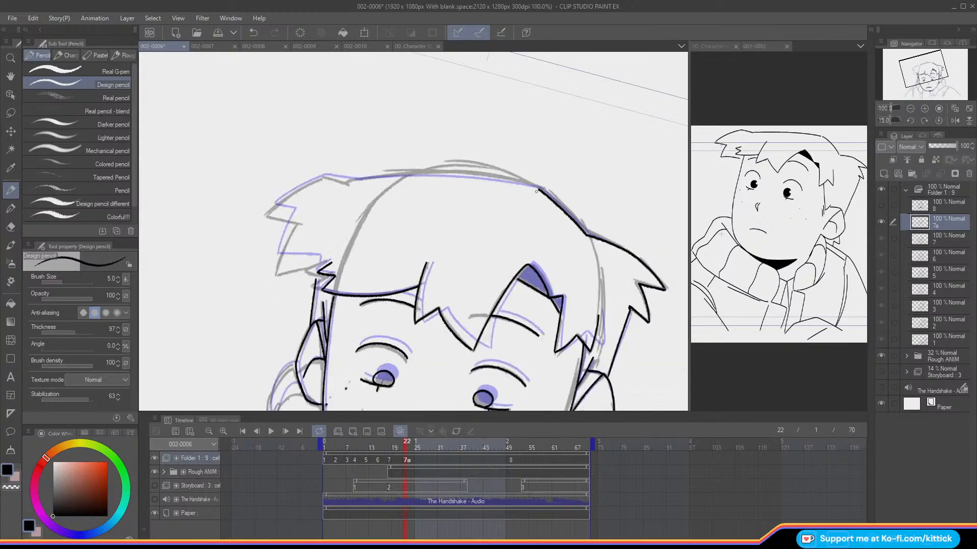
drag(539, 191, 396, 179)
key(ctrl+z)
drag(539, 190, 321, 176)
click(910, 121)
click(910, 121)
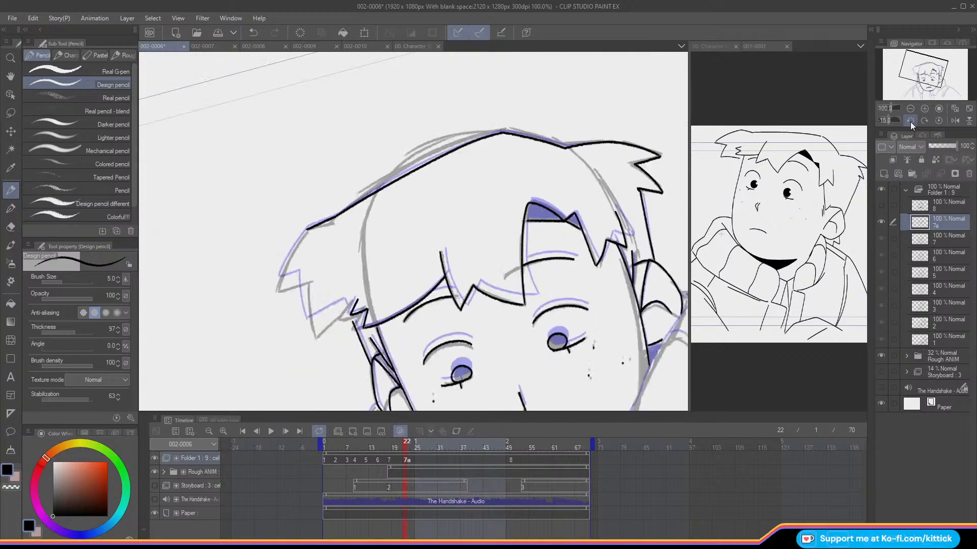
click(924, 121)
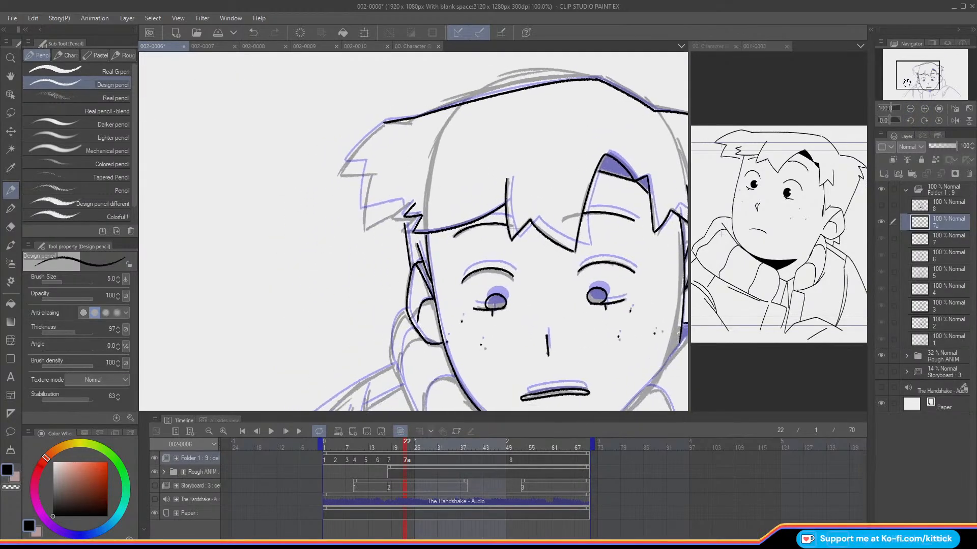
Step: Ink the hair's left-side spikes from the end of the top contour down to the small tuft at the temple
drag(382, 123, 348, 159)
key(ctrl+z)
key(ctrl+z)
drag(381, 123, 348, 159)
key(ctrl+z)
mouse_move(375, 129)
mouse_down()
mouse_move(347, 163)
mouse_move(371, 161)
mouse_up()
mouse_move(368, 165)
mouse_down()
mouse_move(366, 191)
mouse_move(382, 203)
mouse_move(365, 209)
mouse_move(386, 204)
mouse_move(364, 212)
mouse_up()
key(ctrl+z)
key(ctrl+z)
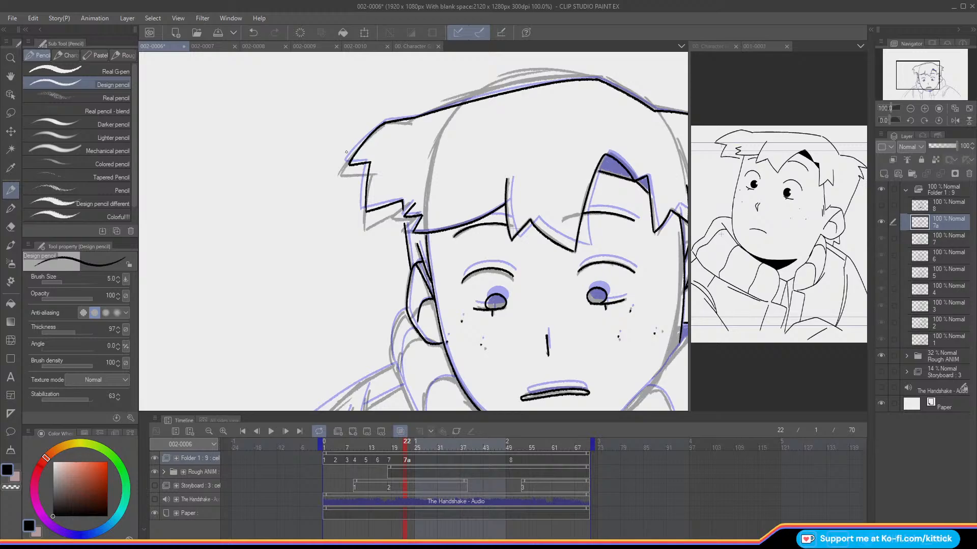
Step: Flip between cel 7a and the preceding frame to examine how the head and collar move
click(910, 108)
click(911, 108)
drag(912, 86, 932, 73)
click(924, 108)
click(924, 109)
key(Left)
key(Right)
key(Left)
key(Right)
key(Left)
key(Right)
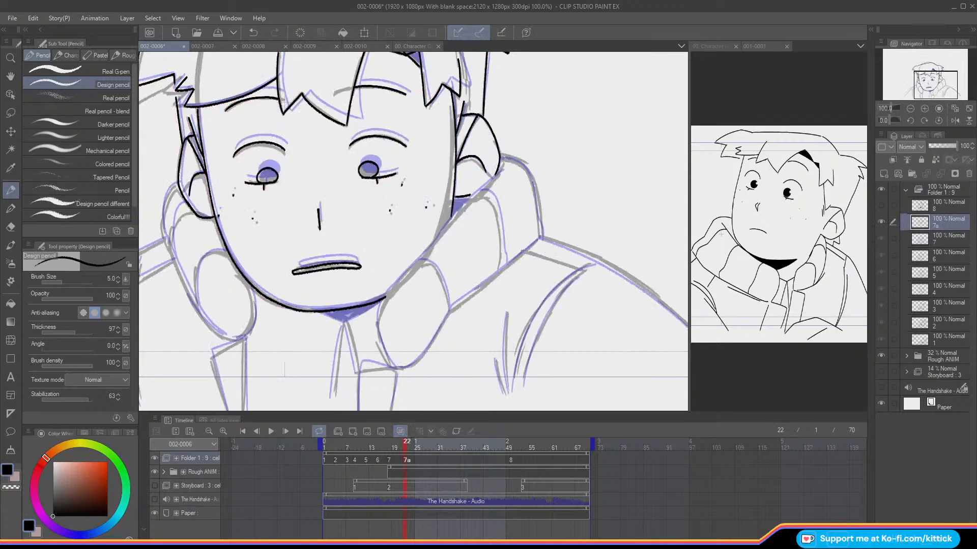
Step: Ink the outer curve of the collar's right side from the ear down to the shoulder, checking it against the preceding frame
mouse_move(505, 156)
mouse_down()
mouse_move(522, 164)
mouse_move(539, 233)
mouse_up()
key(Left)
key(Right)
drag(523, 189, 448, 146)
key(Left)
key(Right)
key(e)
key(Left)
key(Right)
key(p)
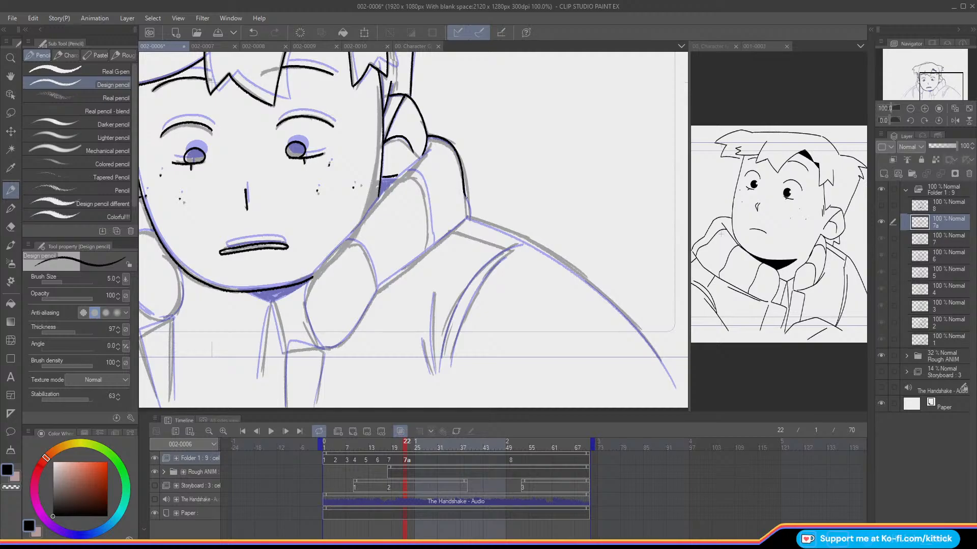
drag(464, 196, 469, 212)
Step: Ink the right shoulder's long outer contour from the collar down along the arm
drag(468, 217, 592, 288)
key(ctrl+z)
mouse_move(468, 218)
mouse_down()
mouse_move(511, 234)
mouse_move(616, 304)
mouse_move(678, 387)
mouse_up()
Step: Ink the right collar's upper edge from beside the ear down to the jaw, comparing it with the preceding frame
drag(925, 85, 918, 79)
key(Left)
key(Right)
key(Left)
key(Right)
drag(522, 134, 464, 194)
key(ctrl+z)
key(Left)
key(Right)
key(Left)
key(Right)
key(Left)
key(Right)
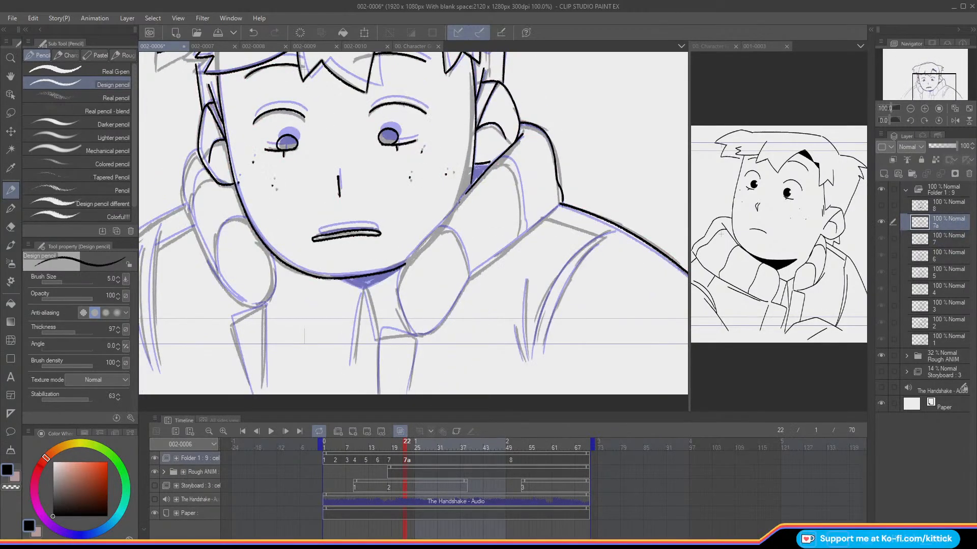
Step: Continue the right collar's inner edge along the jaw and around the start of its rounded front end
drag(464, 192, 416, 251)
key(ctrl+z)
drag(450, 211, 397, 290)
Step: Flip between neighbouring frames with the line art, then with only the rough animation displayed, to examine the collar's movement
key(Left)
key(Right)
key(Left)
key(Right)
key(o)
click(154, 459)
key(Left)
key(Right)
key(Left)
key(Right)
key(o)
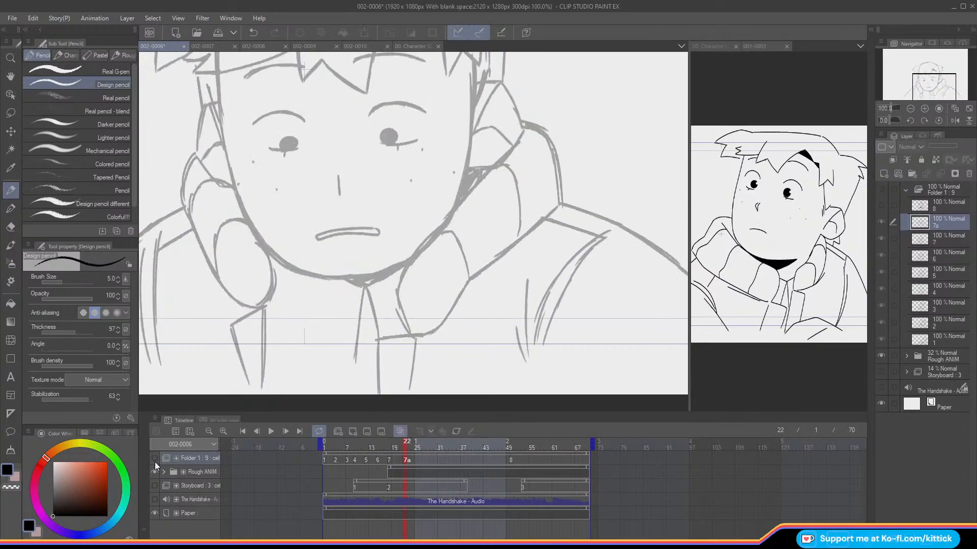
click(153, 459)
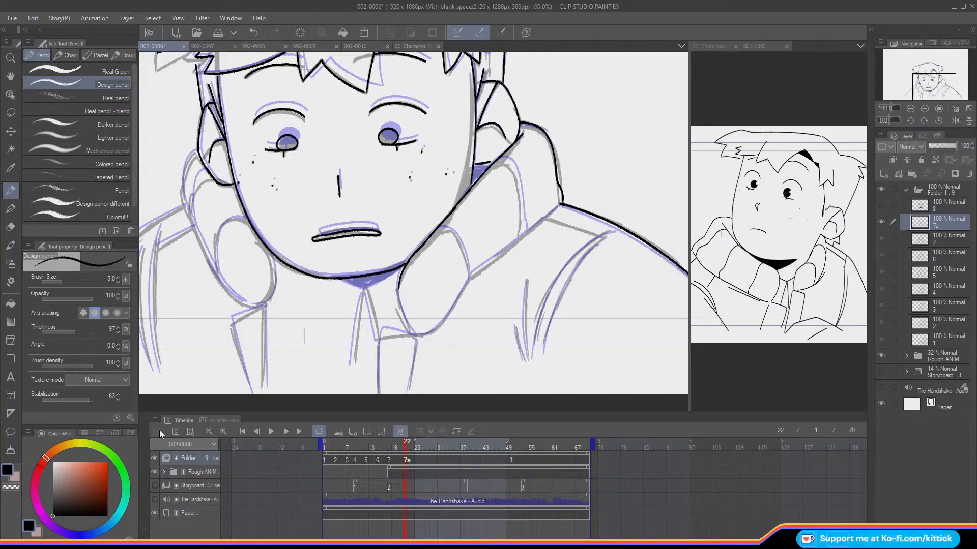
Step: Ink the bottom of the right collar's rounded end and the collar's lower edge up to the shoulder
drag(399, 300, 422, 337)
drag(552, 211, 478, 267)
key(ctrl+z)
mouse_move(559, 205)
mouse_down()
mouse_move(473, 273)
mouse_move(446, 319)
mouse_move(416, 335)
mouse_up()
key(ctrl+z)
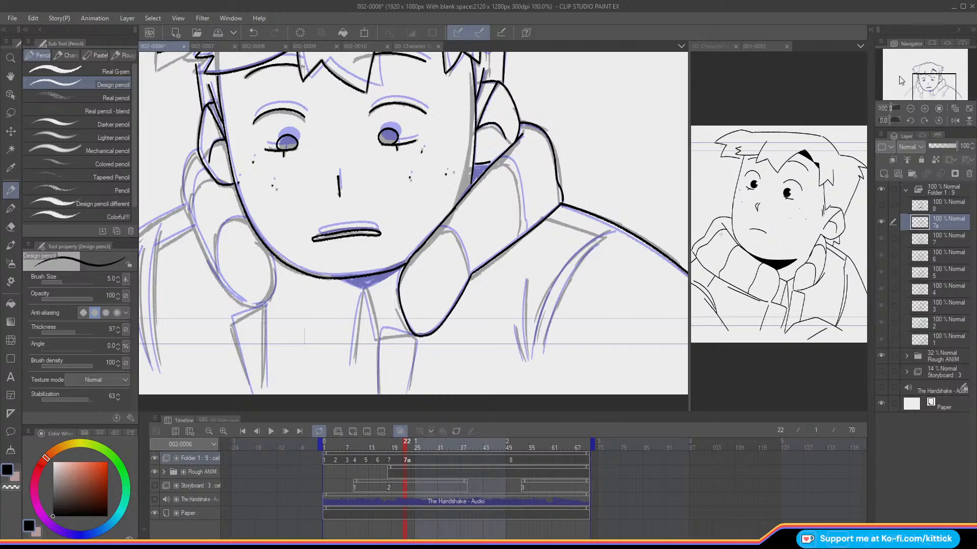
Step: Ink the two curved fold lines across the right side of the collar
mouse_move(440, 227)
mouse_down()
mouse_move(452, 232)
mouse_move(470, 279)
mouse_up()
key(ctrl+z)
mouse_move(438, 226)
mouse_down()
mouse_move(450, 232)
mouse_move(470, 276)
mouse_up()
drag(511, 161, 526, 232)
mouse_move(483, 164)
mouse_down()
mouse_move(495, 162)
mouse_move(477, 163)
mouse_move(462, 115)
mouse_move(534, 75)
mouse_up()
key(ctrl+z)
Step: Ink the top and side edges of the jacket flap below the right collar's rounded end
drag(501, 276, 469, 269)
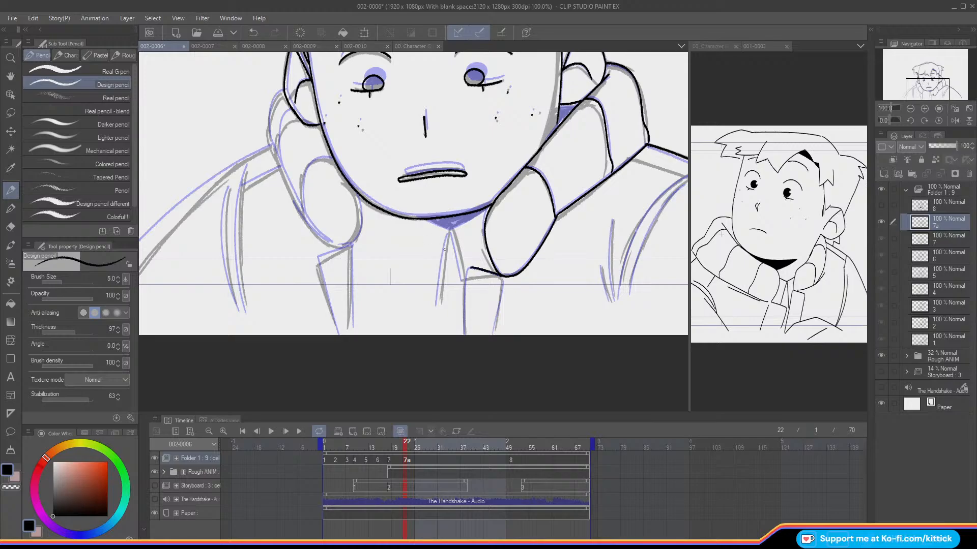
key(ctrl+z)
mouse_move(494, 276)
mouse_down()
mouse_move(462, 281)
mouse_move(465, 336)
mouse_up()
drag(502, 278, 502, 305)
Step: Ink the left side of the collar with its outer contour, rounded front end and inner fold curve
drag(919, 87, 911, 86)
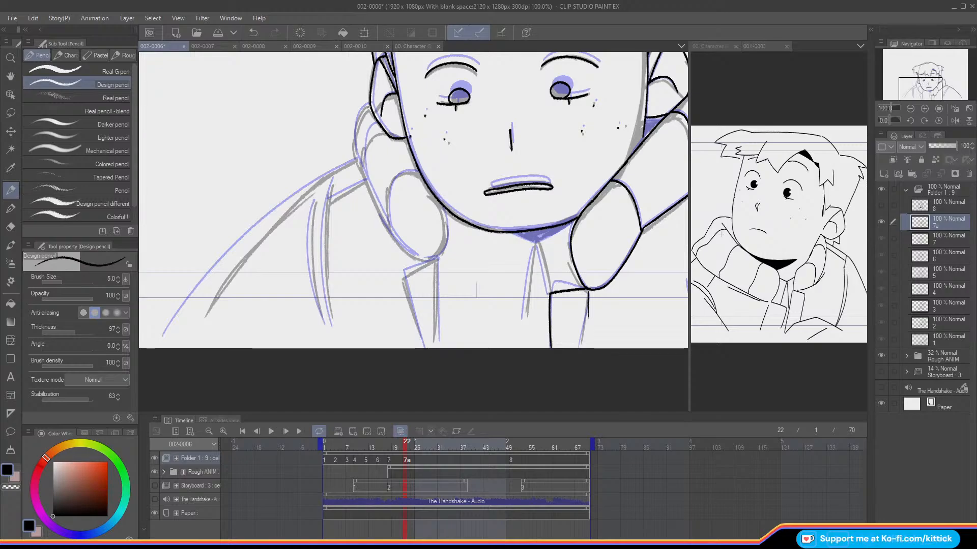
mouse_move(355, 124)
mouse_down()
mouse_move(376, 204)
mouse_move(403, 249)
mouse_move(428, 261)
mouse_up()
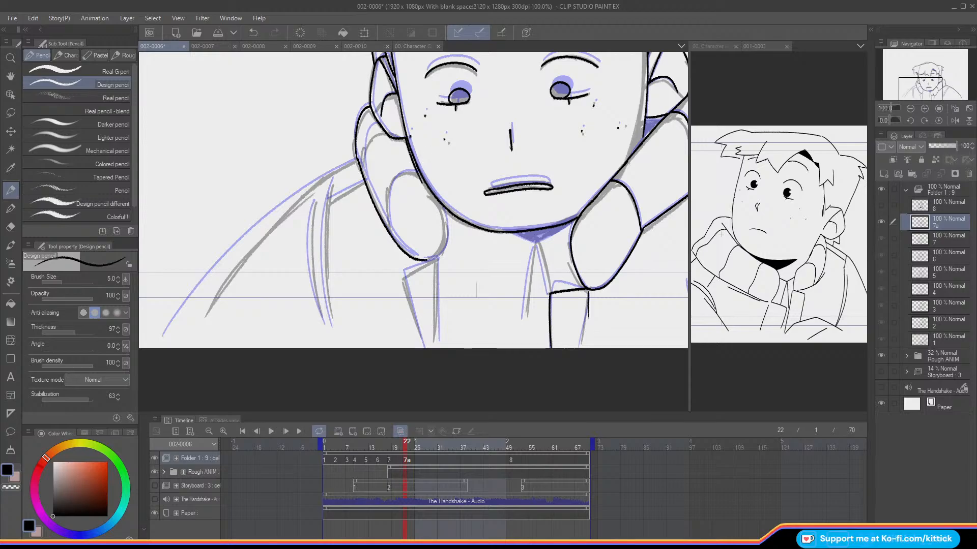
mouse_move(407, 143)
mouse_down()
mouse_move(444, 216)
mouse_move(427, 260)
mouse_up()
mouse_move(413, 174)
mouse_down()
mouse_move(393, 184)
mouse_move(391, 238)
mouse_up()
drag(373, 126, 363, 183)
Step: Ink the edges of the jacket flap hanging below the left collar's rounded end
mouse_move(378, 222)
mouse_down()
mouse_move(436, 287)
mouse_move(437, 343)
mouse_up()
key(ctrl+z)
drag(436, 259, 437, 348)
mouse_move(435, 261)
mouse_down()
mouse_move(403, 281)
mouse_move(423, 349)
mouse_up()
Step: Ink the drawing's left shoulder contour and the jacket's seam and sleeve lines in a mirrored canvas view
drag(921, 93, 938, 76)
click(955, 121)
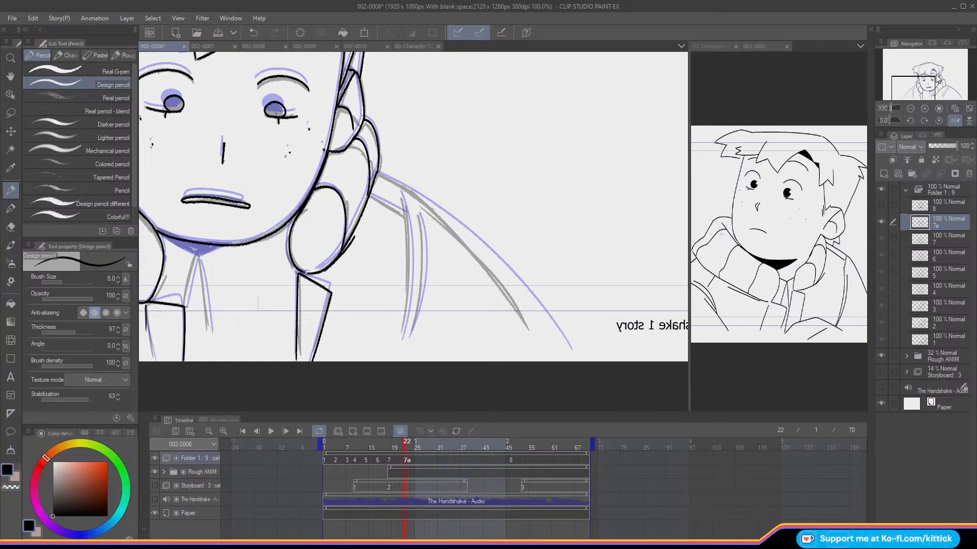
mouse_move(377, 173)
mouse_down()
mouse_move(473, 253)
mouse_move(533, 341)
mouse_up()
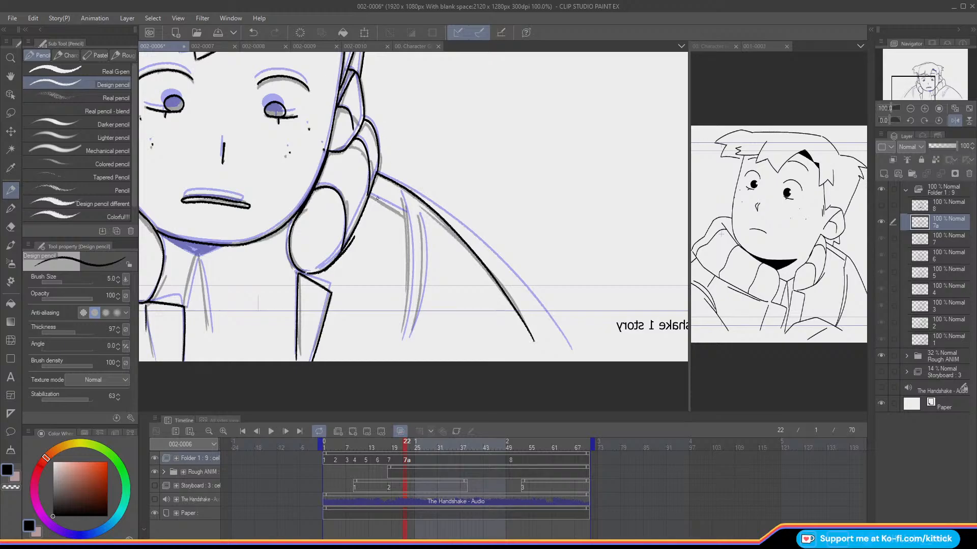
mouse_move(369, 194)
mouse_down()
mouse_move(404, 216)
mouse_move(400, 334)
mouse_up()
drag(418, 214, 410, 333)
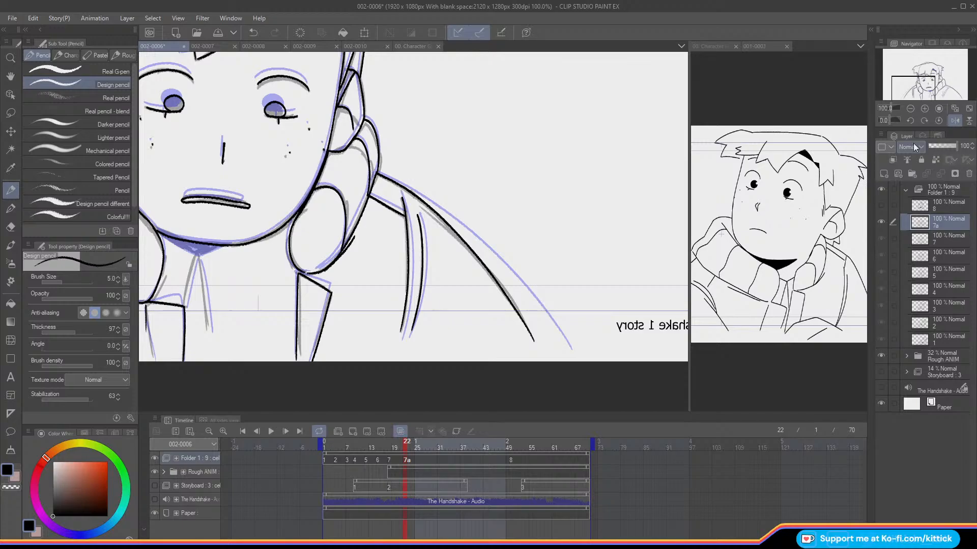
click(969, 109)
click(954, 121)
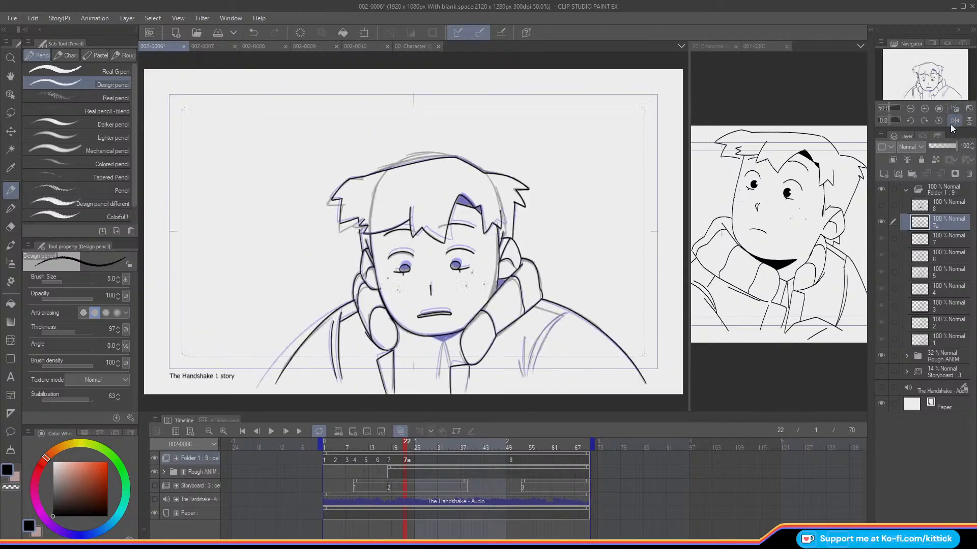
Step: Ink the pointed neck shadow outline under the chin and the two neckline edges running down from its tip
click(924, 108)
click(924, 109)
click(924, 108)
drag(921, 76, 925, 92)
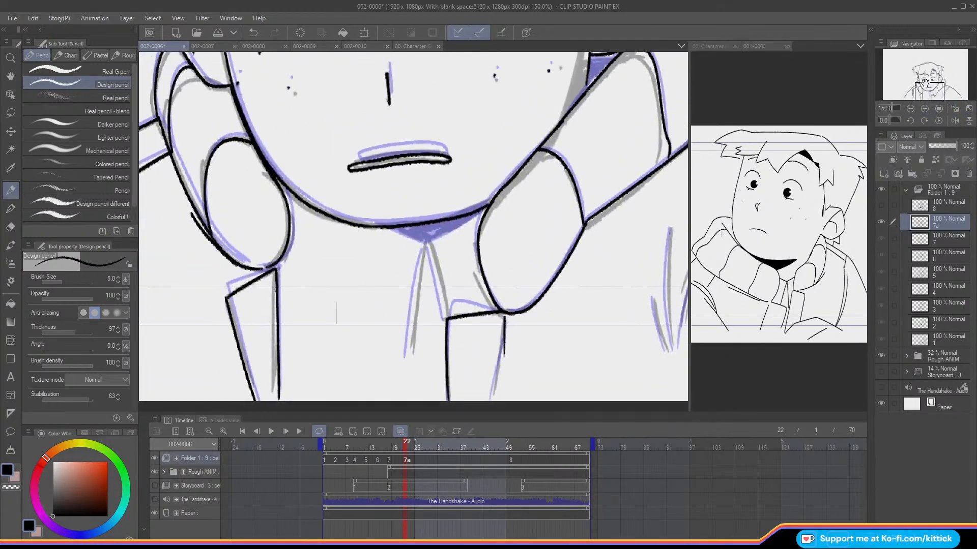
key(Left)
key(Right)
key(Left)
key(Right)
drag(429, 243, 382, 227)
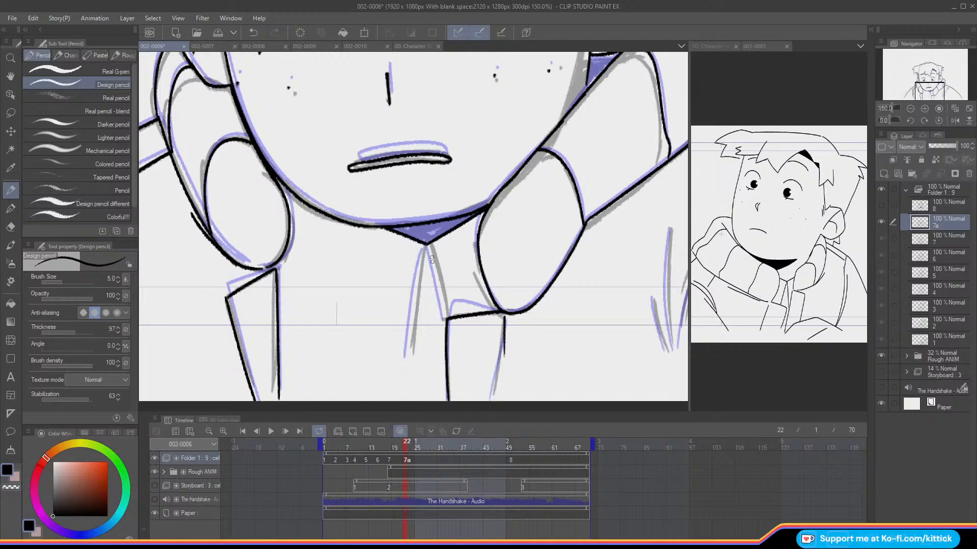
drag(430, 249, 445, 318)
drag(424, 248, 406, 357)
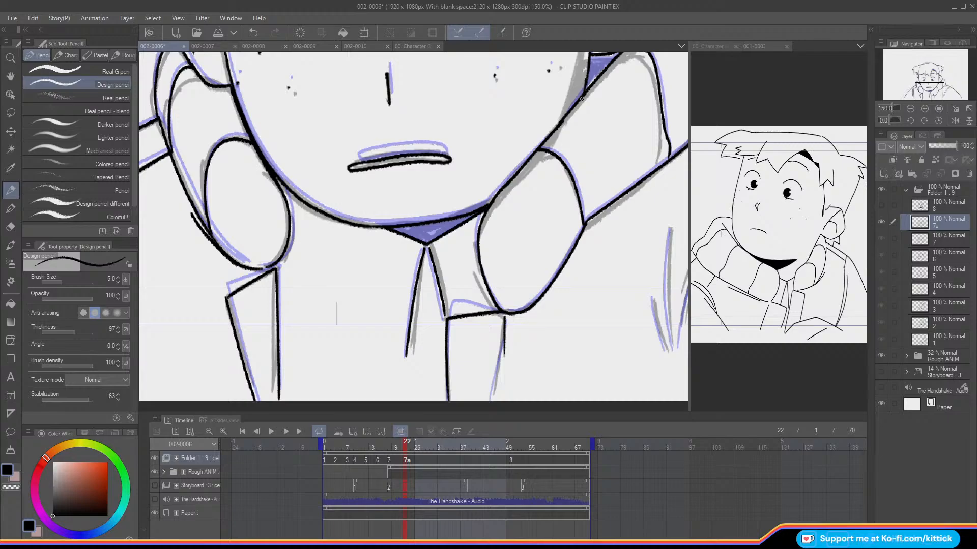
Step: Check the whole drawing and hair close up, and step back through earlier cels to examine the jacket's right side
click(956, 110)
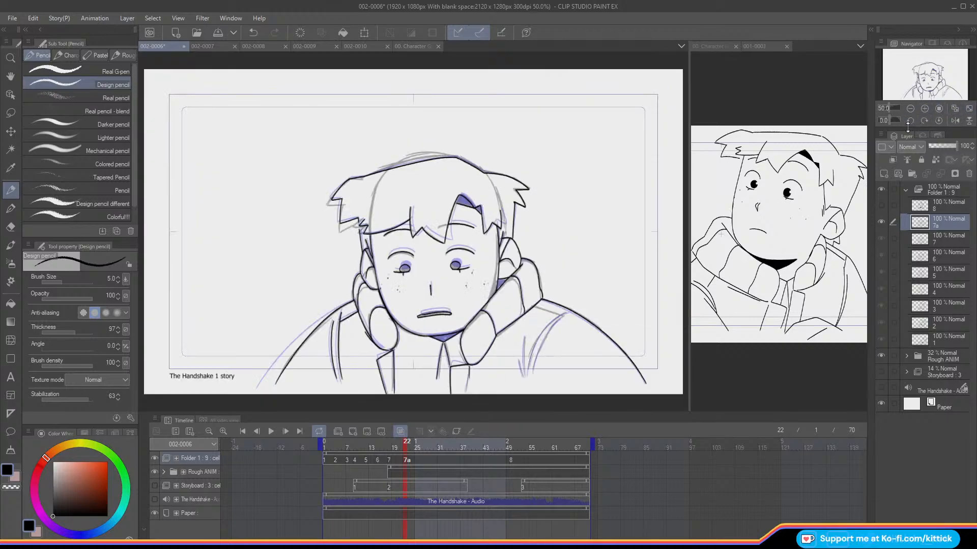
click(924, 108)
click(923, 108)
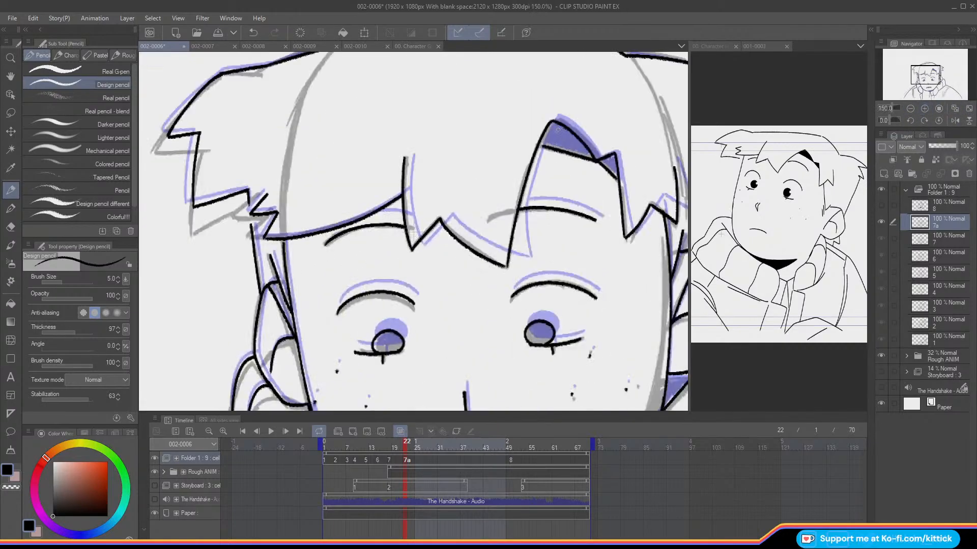
click(955, 110)
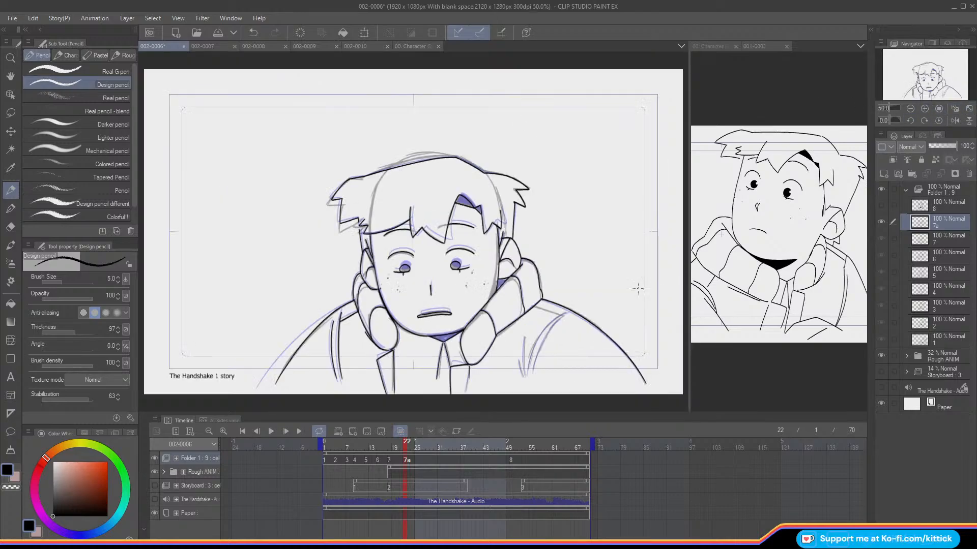
click(924, 109)
mouse_move(915, 82)
mouse_down()
mouse_move(926, 98)
mouse_move(922, 80)
mouse_up()
click(923, 109)
key(Left)
key(Right)
key(Left)
key(Left)
key(Left)
key(Left)
key(Left)
key(Right)
key(Right)
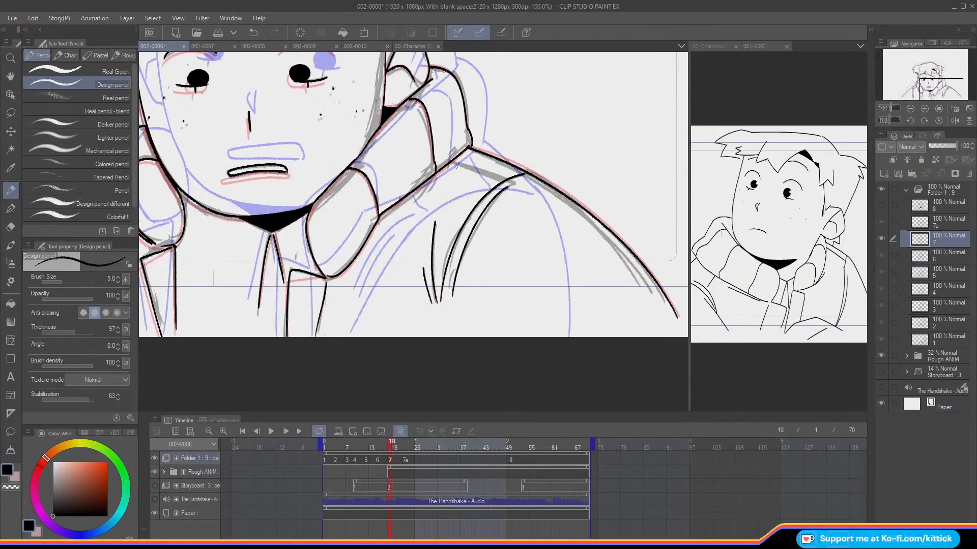
Step: Ink the right shoulder seam, the two curved sleeve lines and the fold line beside them on cel 7a
drag(452, 162, 493, 175)
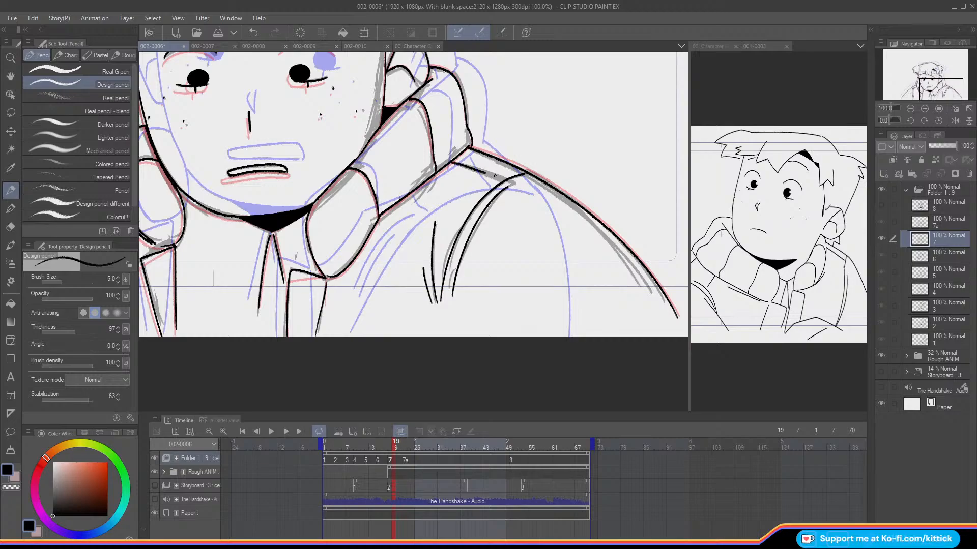
key(Right)
key(Right)
key(Right)
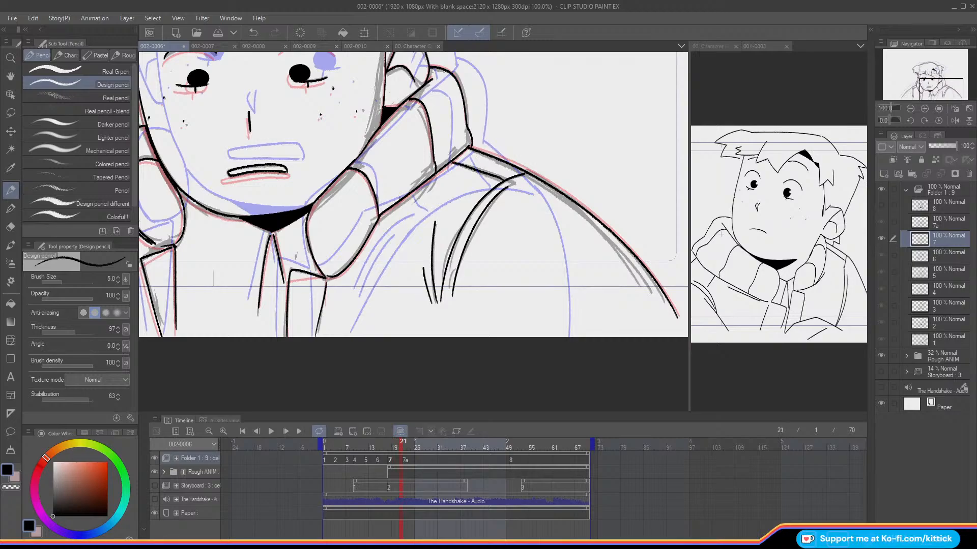
mouse_move(492, 174)
mouse_down()
mouse_move(517, 173)
mouse_move(463, 225)
mouse_move(439, 301)
mouse_up()
mouse_move(506, 186)
mouse_down()
mouse_move(465, 240)
mouse_move(452, 288)
mouse_up()
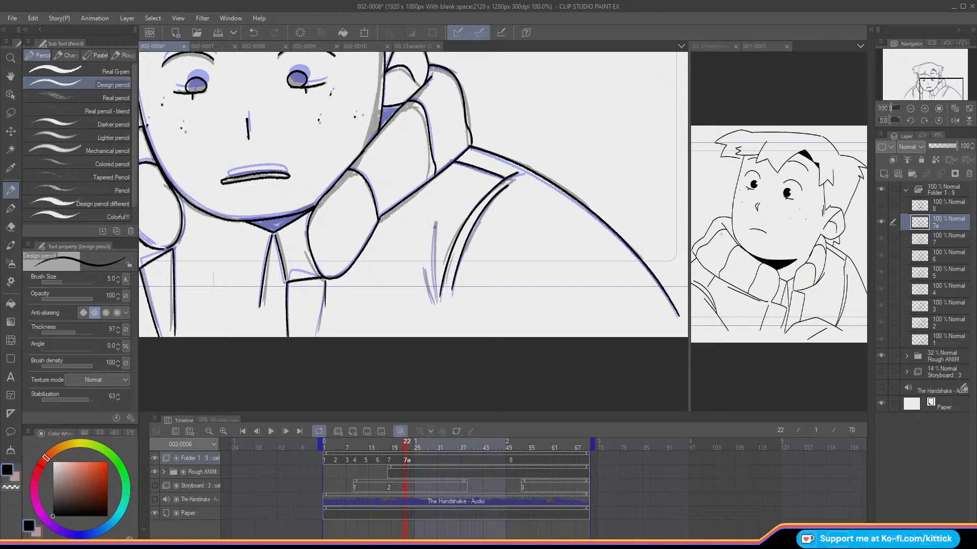
drag(436, 223, 435, 301)
Step: Turn off the onion skin and flip between cel 7a and the preceding frame to check the line art
key(o)
key(Left)
key(Right)
key(Left)
key(Right)
key(o)
key(o)
key(Left)
key(Right)
Step: Hide the Rough ANIM folder and flip between cel 7a and the preceding frame to check the clean lines at 50% zoom
click(968, 108)
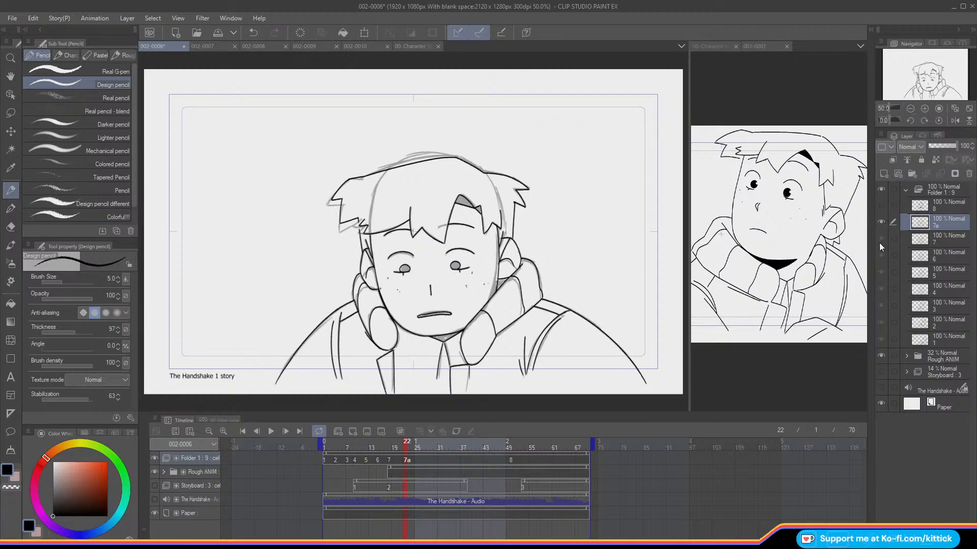
click(880, 356)
drag(905, 85, 906, 74)
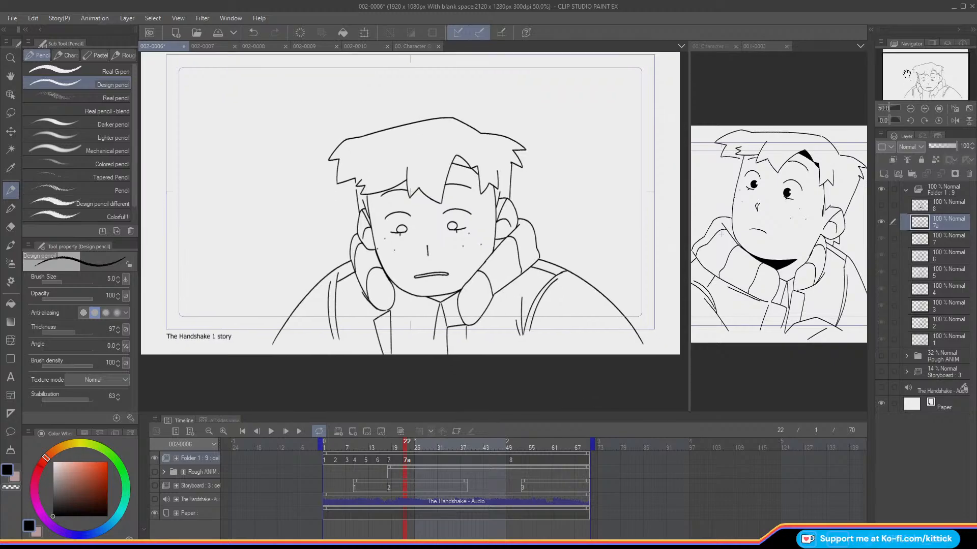
key(Left)
key(Right)
key(Left)
key(Right)
key(Left)
key(Right)
key(Left)
key(Right)
Step: Lasso the top outline of the hair on cel 7a and nudge it downward, comparing against the preceding frame
click(11, 113)
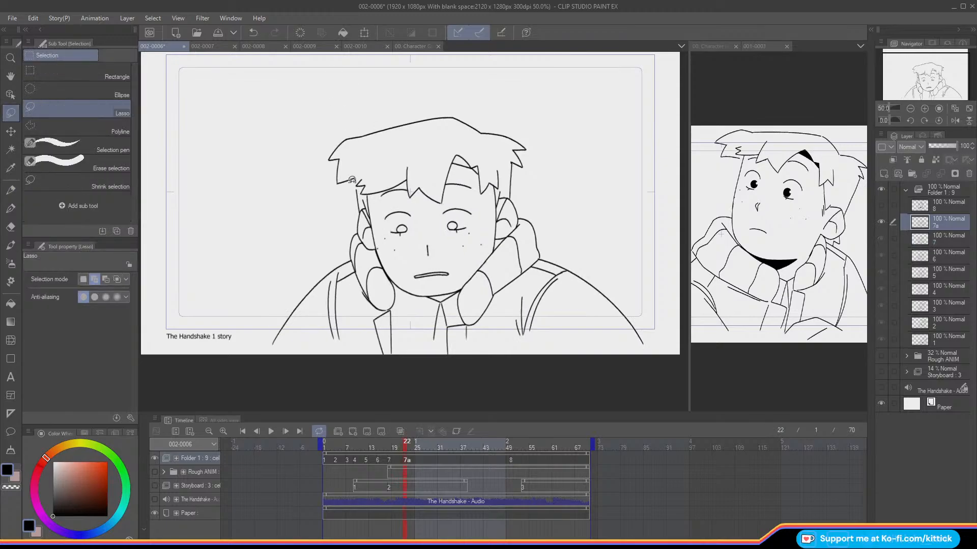
mouse_move(358, 181)
mouse_down()
mouse_move(411, 136)
mouse_move(498, 151)
mouse_move(383, 87)
mouse_move(308, 189)
mouse_up()
click(10, 131)
key(Down)
key(Down)
key(Down)
click(329, 212)
key(comma)
key(period)
Step: Undo the hair nudge and shift the selected hair top down by a smaller amount
click(253, 33)
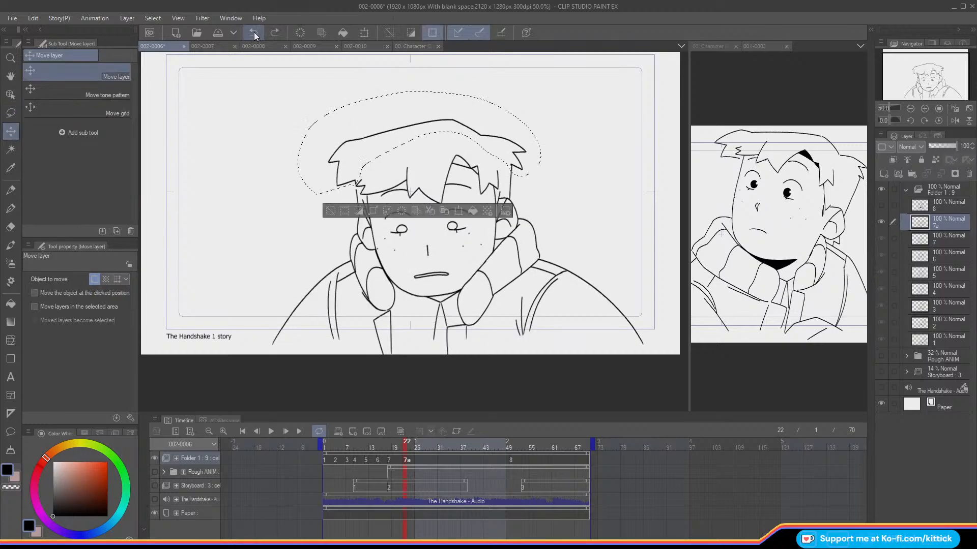
click(252, 34)
key(Down)
key(Down)
key(comma)
key(period)
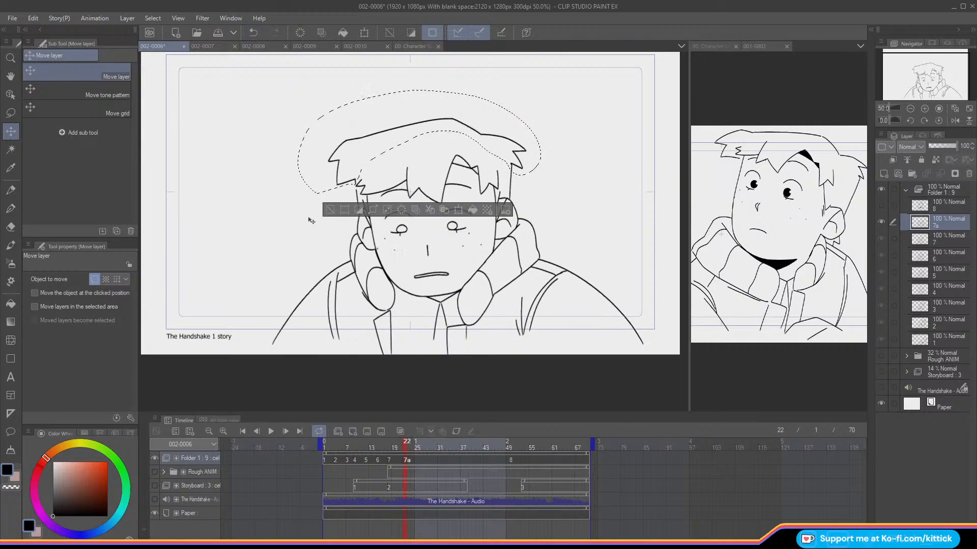
click(252, 33)
key(Down)
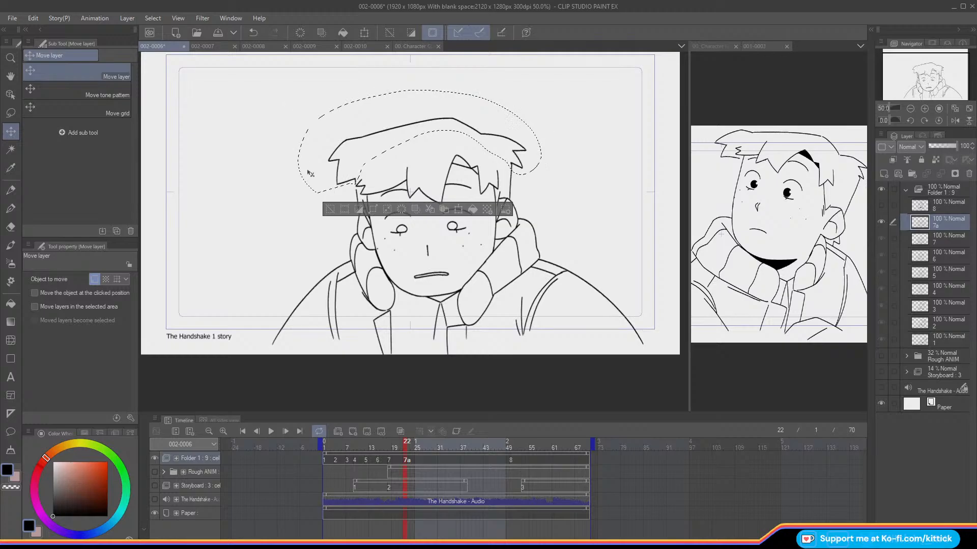
Step: Flip repeatedly between cel 7a and the preceding frame to check the hair position, and clear the selection
key(comma)
key(period)
key(comma)
key(period)
key(comma)
key(period)
key(comma)
key(period)
click(327, 210)
Step: Lasso the outer hair tuft on the right side of cel 7a, adjust it slightly sideways and clear the selection
drag(920, 79, 929, 77)
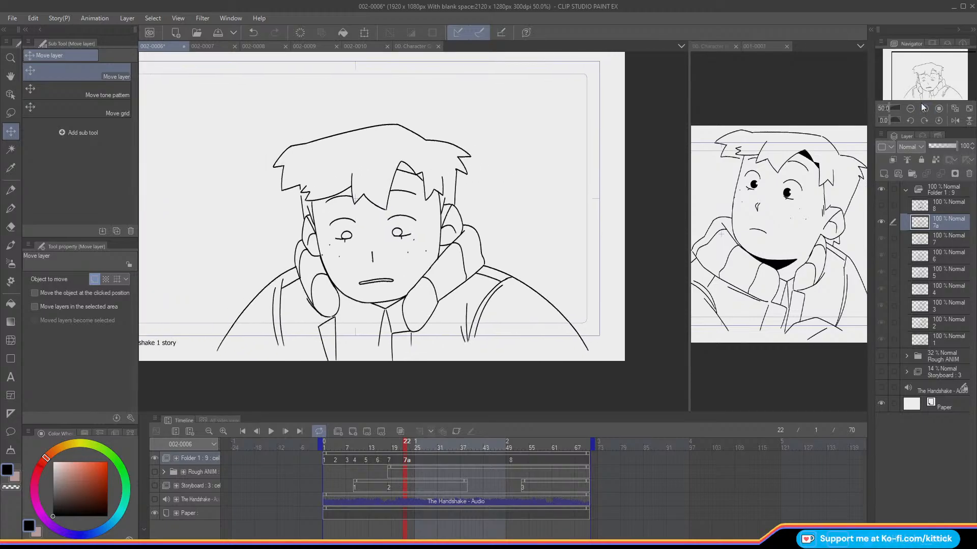
key(ctrl+plus)
key(m)
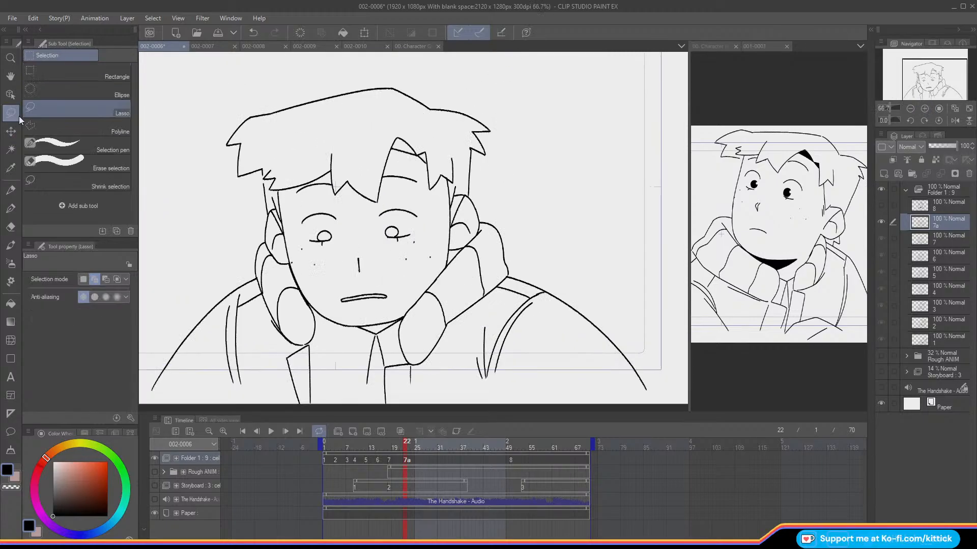
mouse_move(446, 102)
mouse_down()
mouse_move(457, 140)
mouse_move(489, 160)
mouse_move(458, 100)
mouse_up()
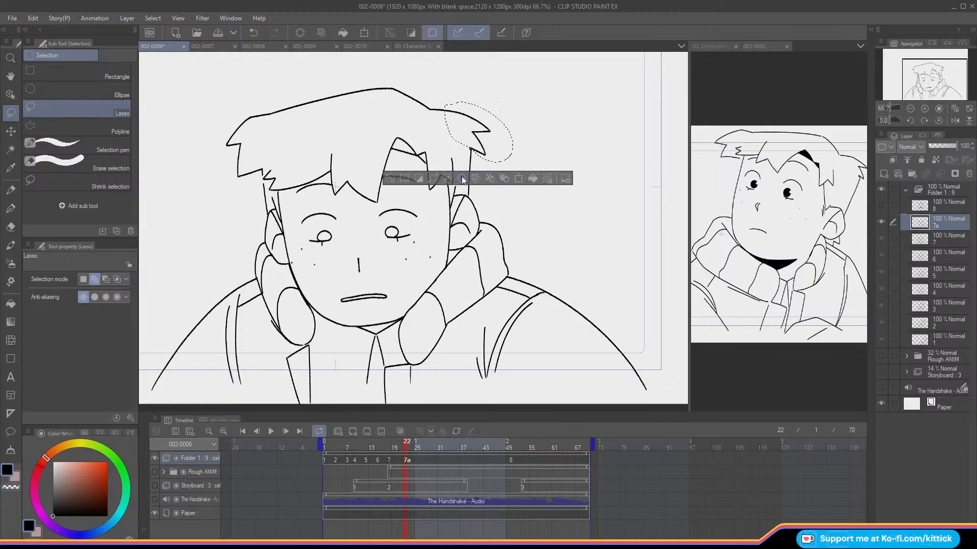
click(11, 131)
click(389, 179)
key(Left)
key(Right)
key(Left)
key(Right)
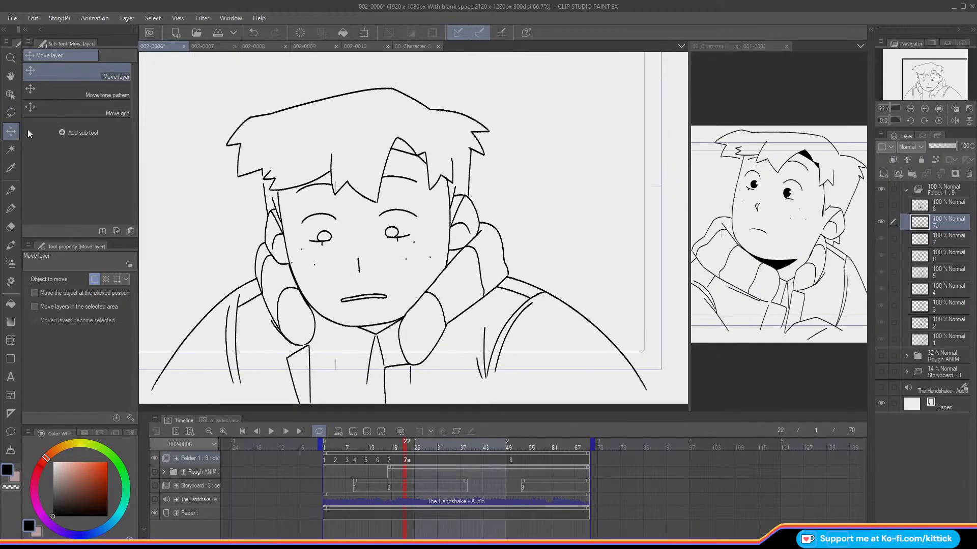
Step: Lasso the left hair tuft on cel 7a, adjust its position slightly and clear the selection
key(m)
mouse_move(260, 175)
mouse_down()
mouse_move(275, 112)
mouse_move(247, 187)
mouse_up()
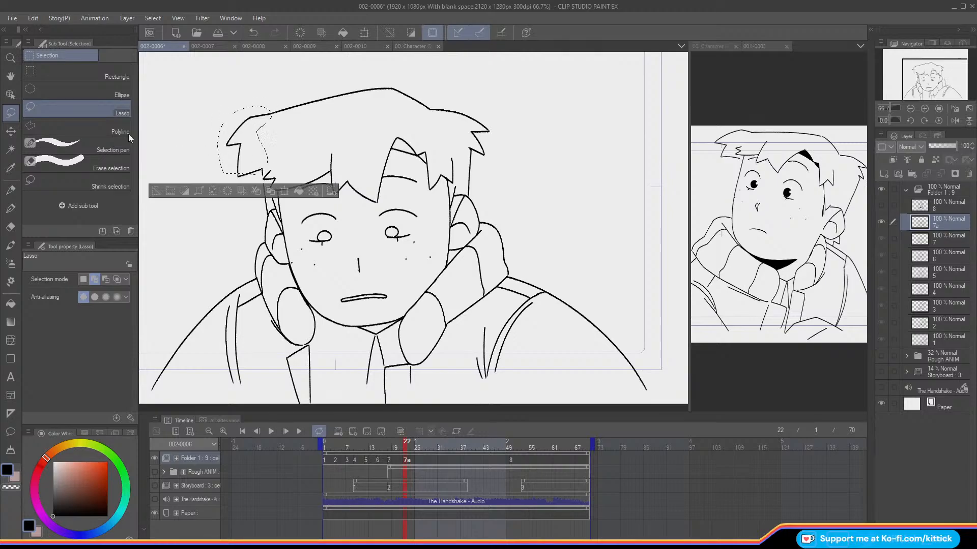
click(10, 132)
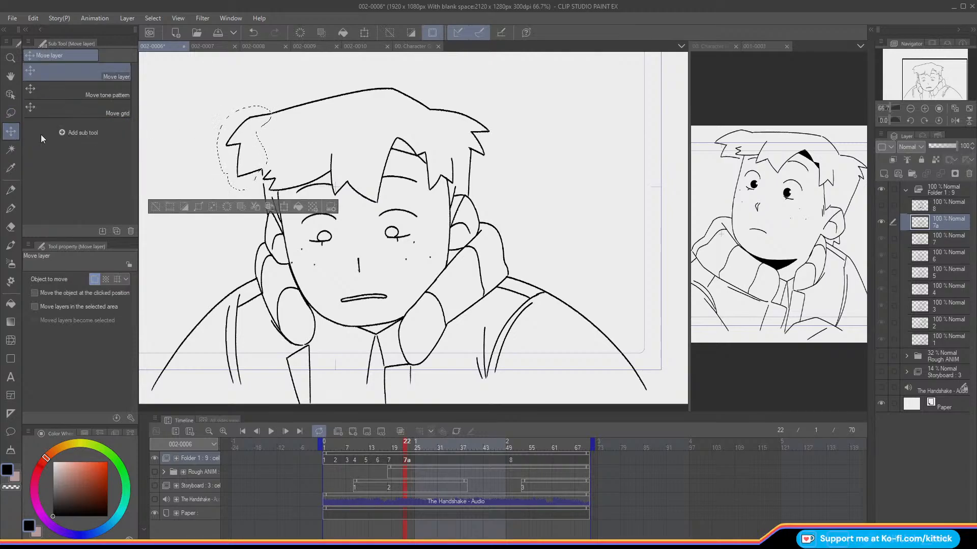
click(154, 206)
click(10, 190)
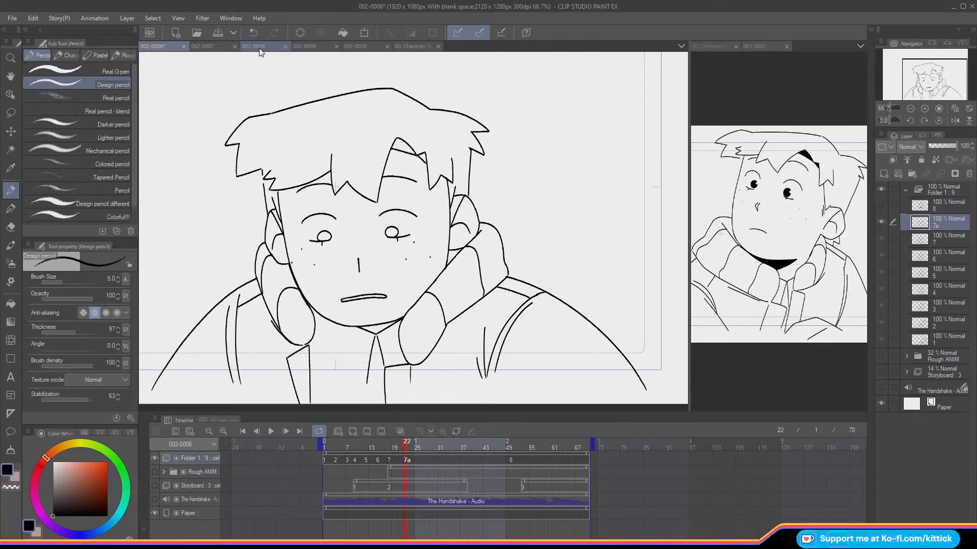
Step: Fill the chin shadow, the collar gap below the ear, the two hair shadow patches and both pupils with black on cel 7a
drag(921, 81, 915, 84)
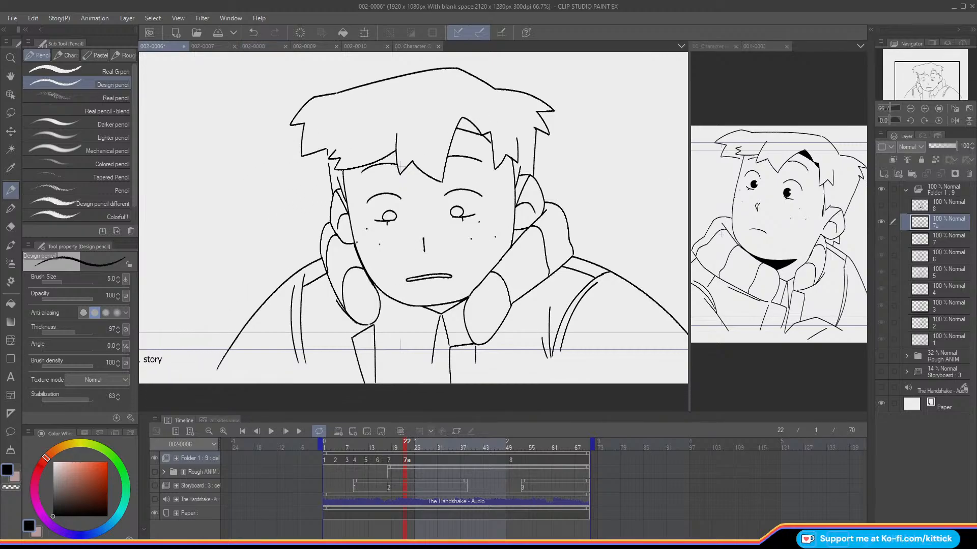
click(10, 304)
click(444, 306)
click(522, 229)
click(476, 128)
click(488, 136)
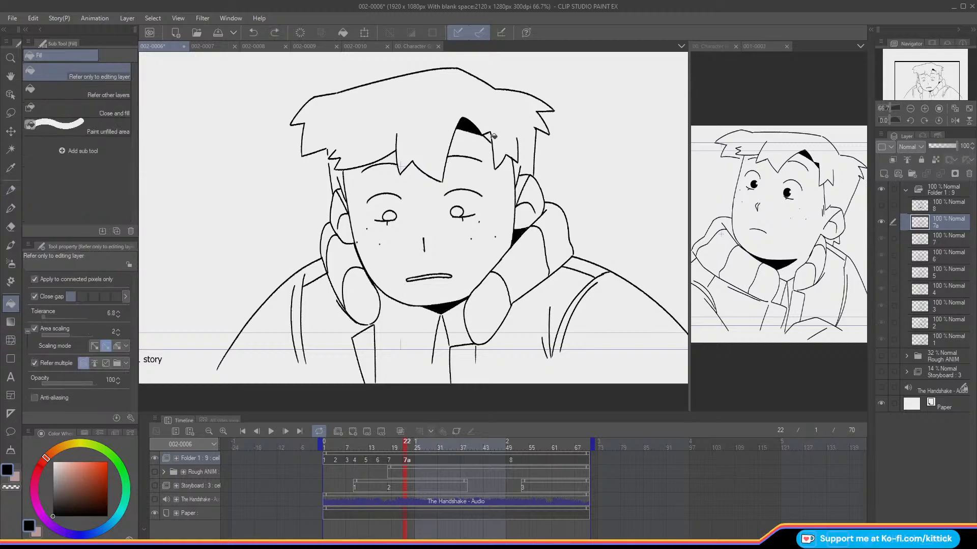
click(457, 211)
click(392, 216)
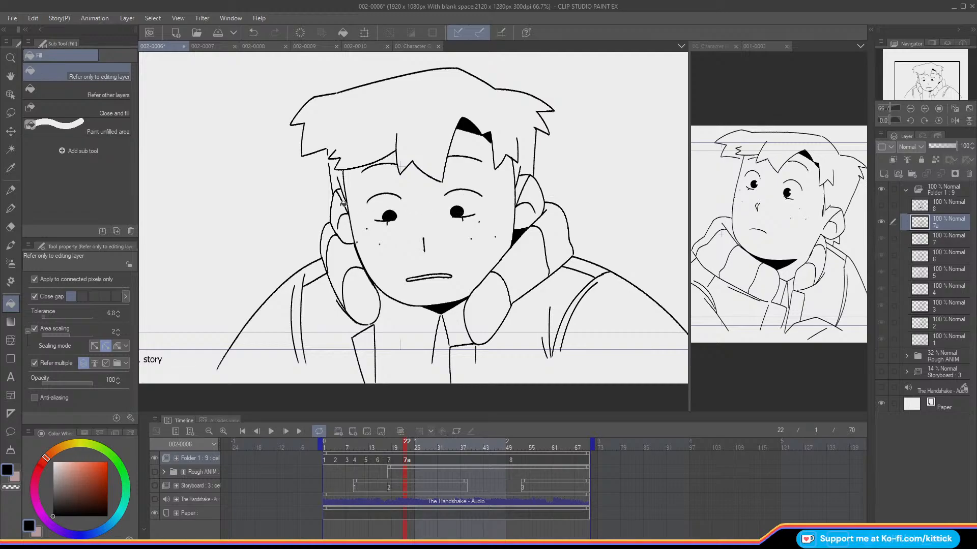
click(10, 190)
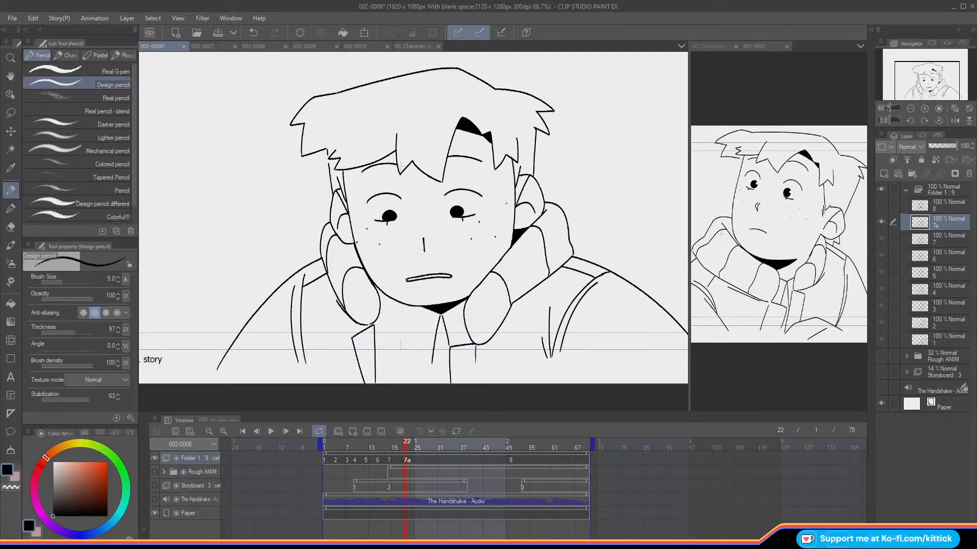
Step: Check cel 6 and add a second short line to the nose on cel 7
mouse_move(407, 451)
mouse_down()
mouse_move(334, 460)
mouse_move(377, 471)
mouse_up()
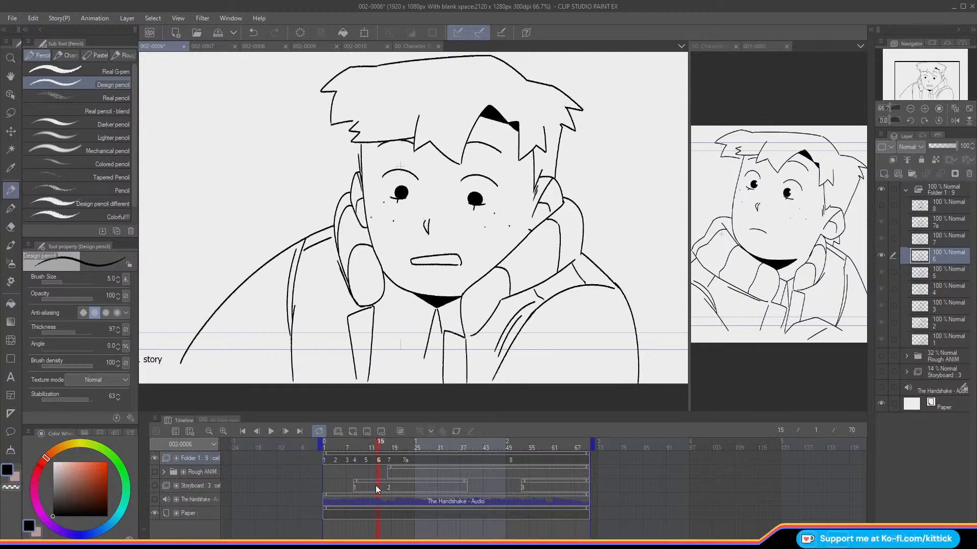
key(Right)
key(Right)
key(o)
key(o)
drag(422, 234, 420, 244)
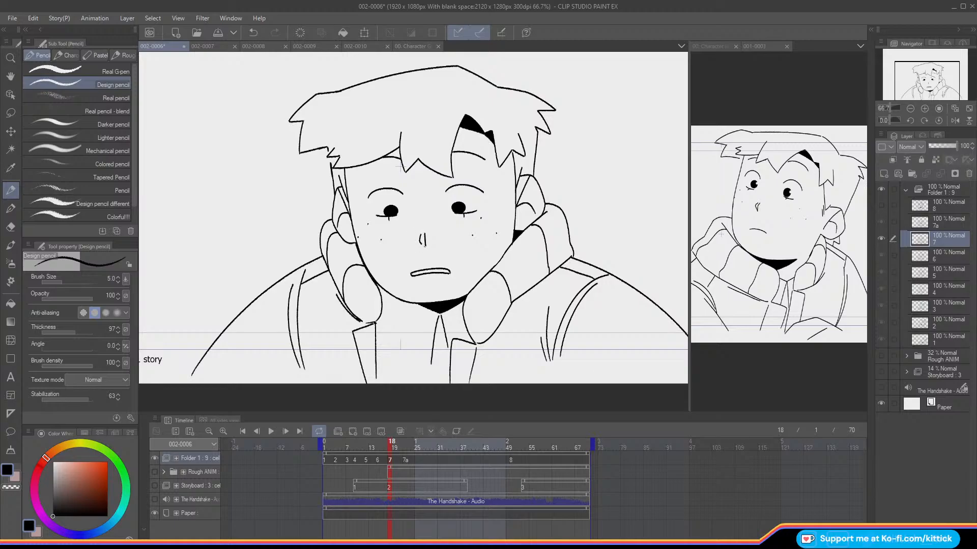
Step: Return to cel 7a and complete its nose with a second line forming a narrow wedge
key(Right)
key(Right)
key(Right)
key(Right)
key(Right)
key(o)
key(o)
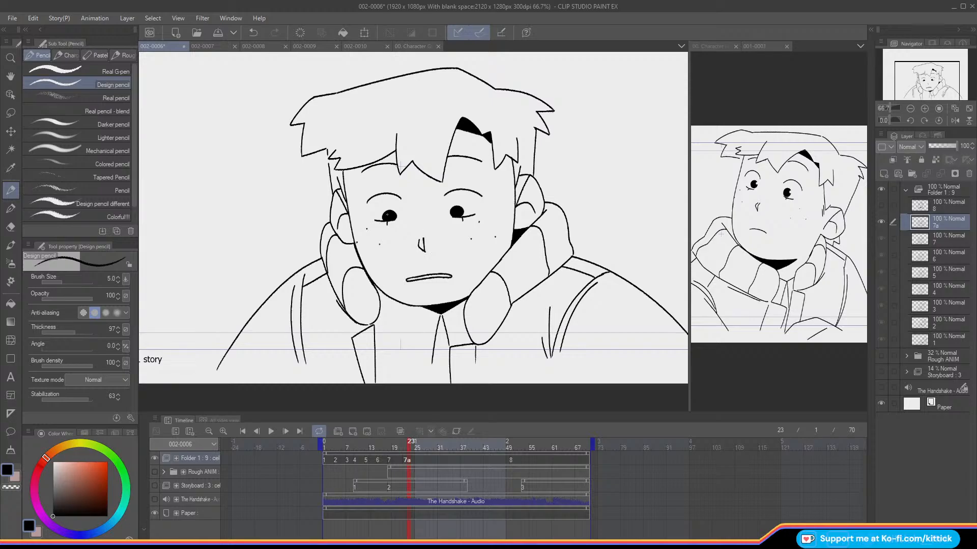
Step: Step back and forth between the frames around cel 7a to check the finished nose
key(Left)
key(Left)
key(Right)
key(Left)
key(Right)
key(c)
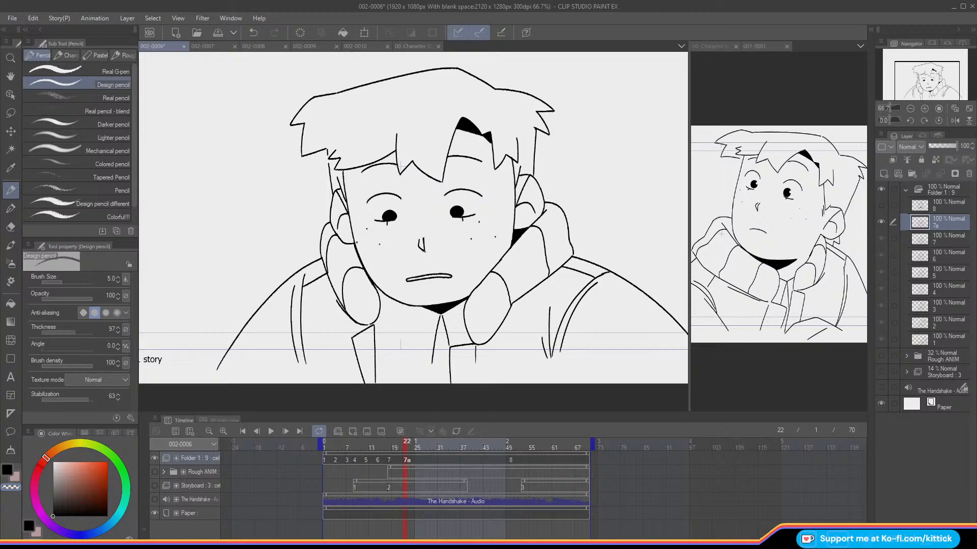
key(c)
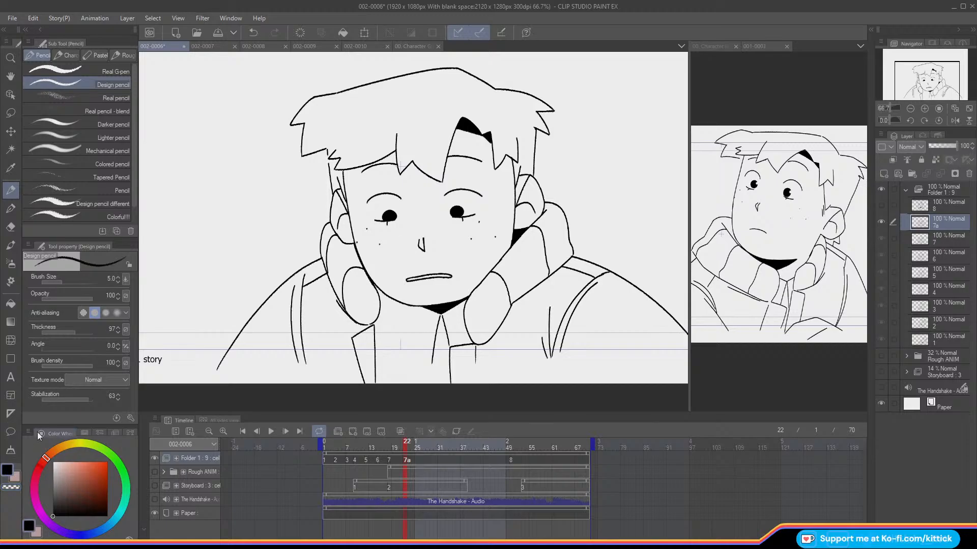
Step: Show the Rough ANIM folder, create a new cel 7b and assign it to frame 25
key(Right)
key(Right)
key(Right)
click(154, 472)
mouse_move(418, 446)
mouse_down()
mouse_move(464, 459)
mouse_move(389, 460)
mouse_move(425, 459)
mouse_move(414, 465)
mouse_up()
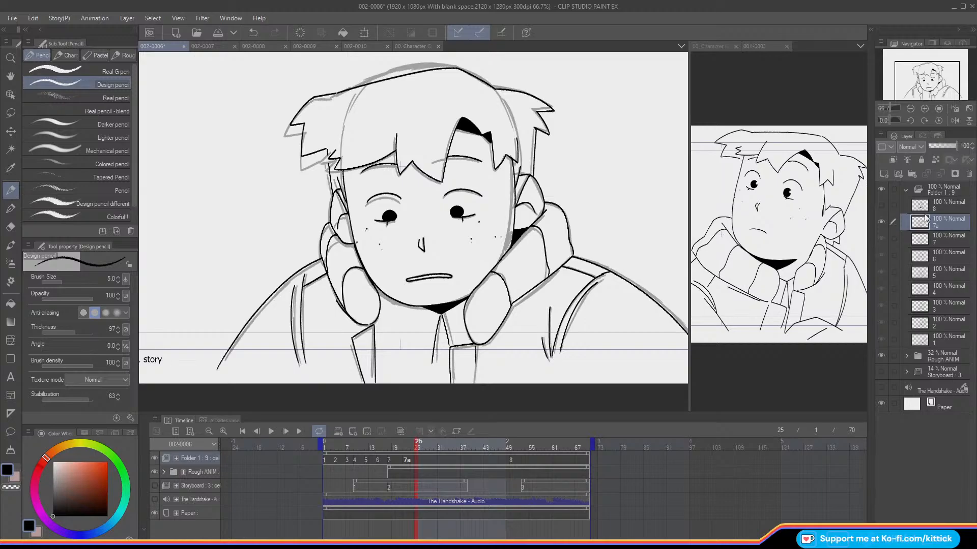
click(898, 175)
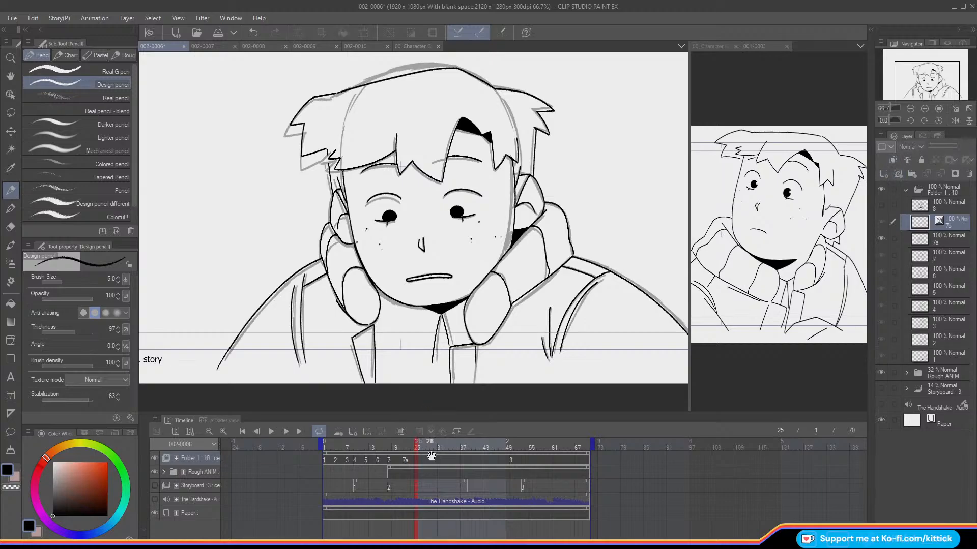
click(415, 459)
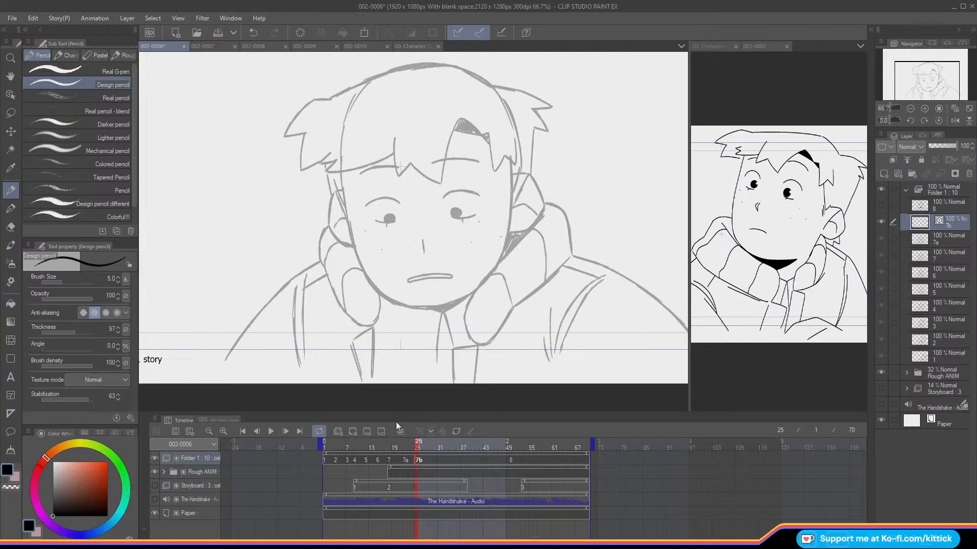
Step: Zoom to 100%, turn on the onion skin and hide the Rough ANIM folder for inking cel 7b
click(924, 108)
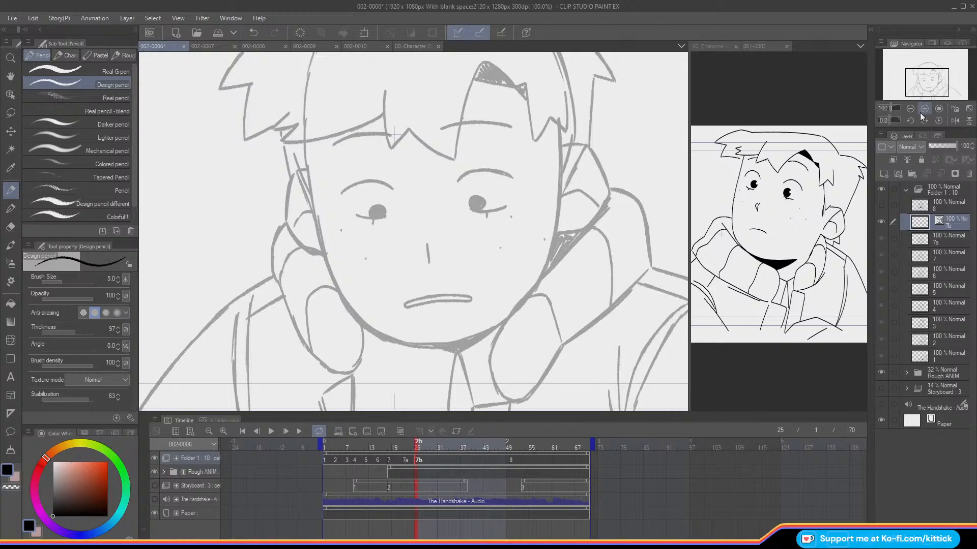
key(o)
click(153, 473)
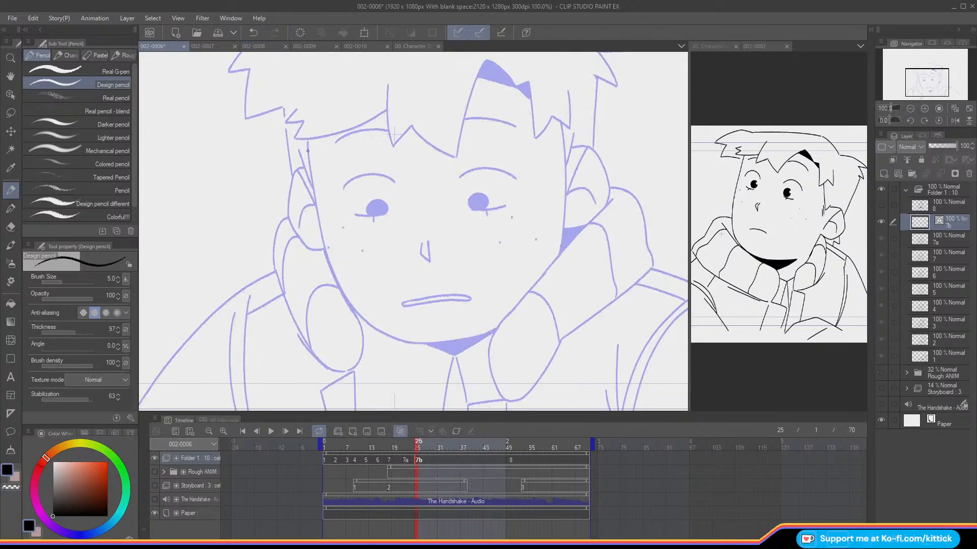
Step: Ink the cheek and jaw contour of the face on cel 7b, mirroring the view to complete the chin line
drag(308, 141, 312, 189)
key(ctrl+z)
drag(307, 140, 337, 282)
key(ctrl+z)
mouse_move(307, 140)
mouse_down()
mouse_move(334, 279)
mouse_move(332, 268)
mouse_move(368, 322)
mouse_move(421, 342)
mouse_up()
key(ctrl+z)
click(954, 121)
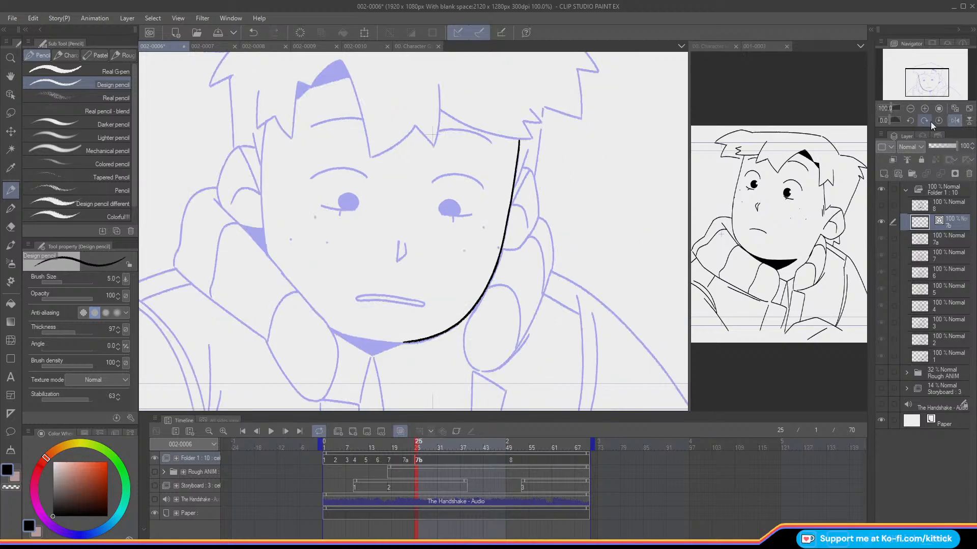
drag(344, 334, 404, 342)
mouse_move(535, 211)
mouse_down()
mouse_move(537, 233)
mouse_move(576, 222)
mouse_up()
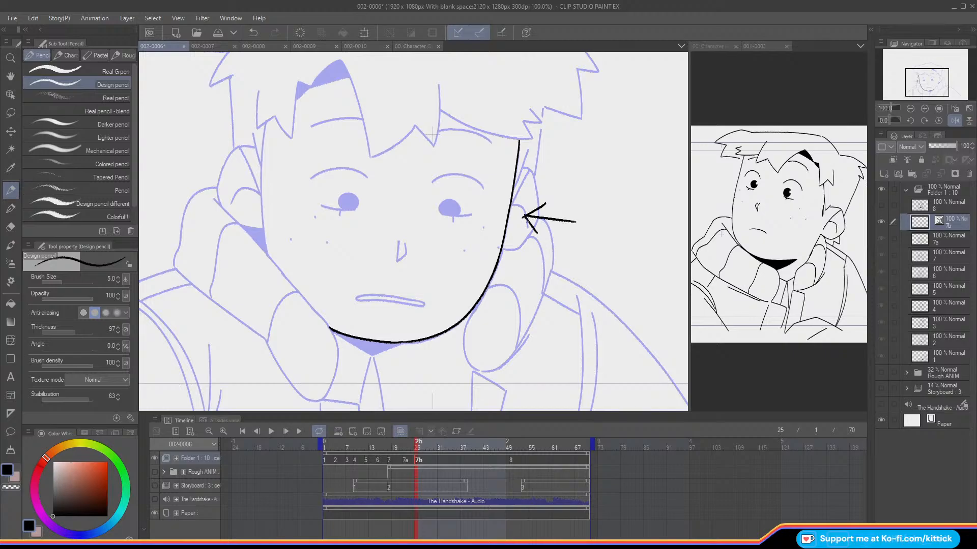
key(ctrl+z)
Step: Ink the opposite side of the face on cel 7b, from the hairline down to the collar gap
key(ctrl+z)
drag(266, 123, 266, 252)
key(ctrl+z)
key(ctrl+z)
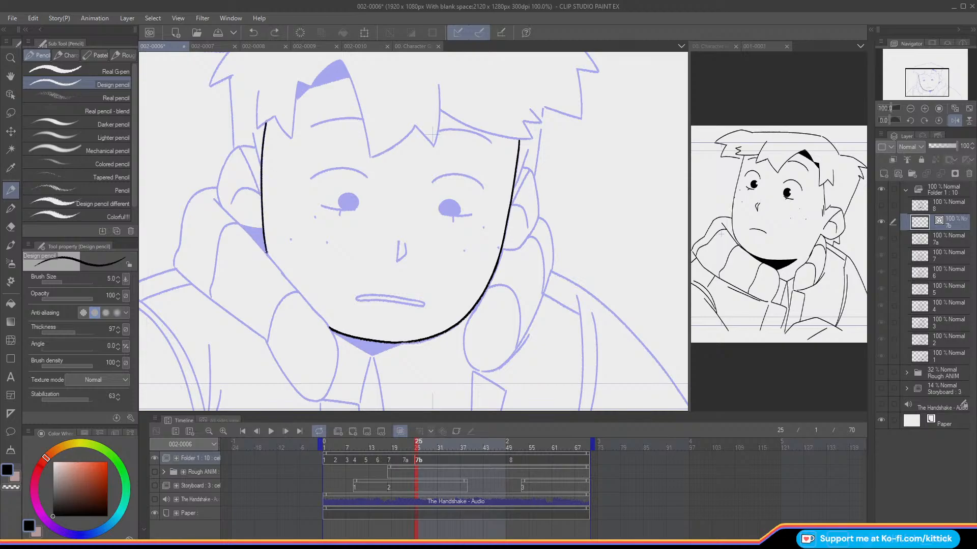
Step: Ink the short sideburn lines beside both temples on cel 7b
drag(254, 134, 261, 170)
key(ctrl+z)
drag(253, 131, 260, 164)
drag(527, 150, 511, 193)
key(ctrl+z)
Step: Compare cels 7a and 7b with the Rough ANIM folder shown, and return to cel 7b with the folder hidden
click(881, 374)
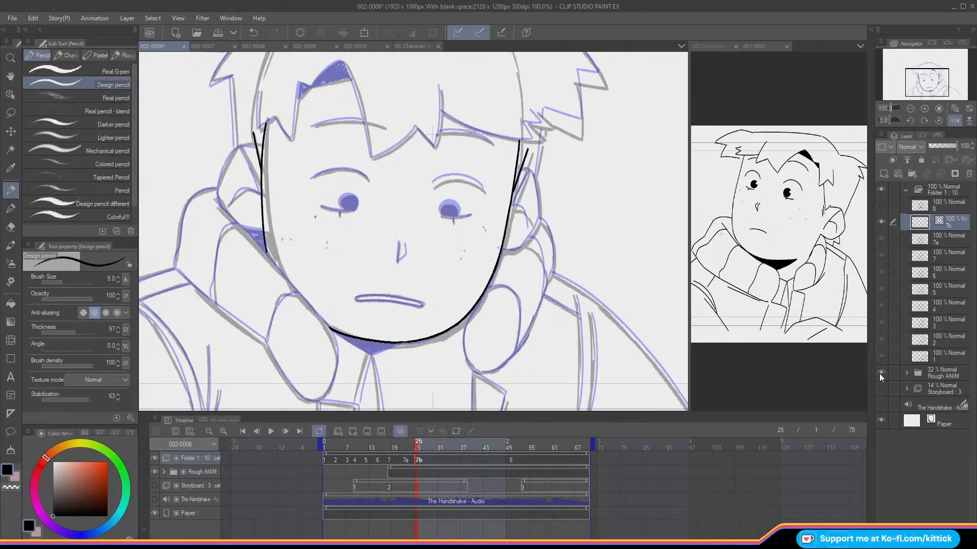
key(Left)
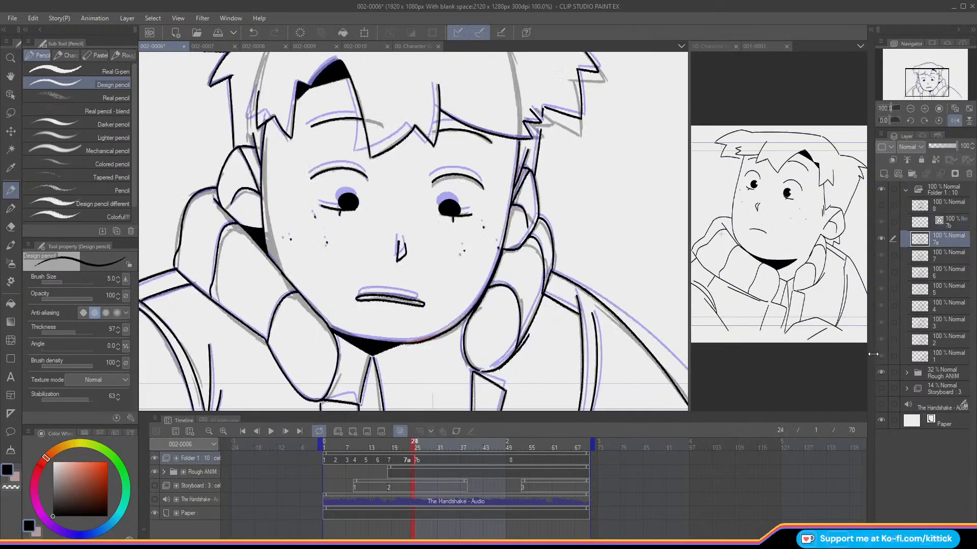
click(880, 372)
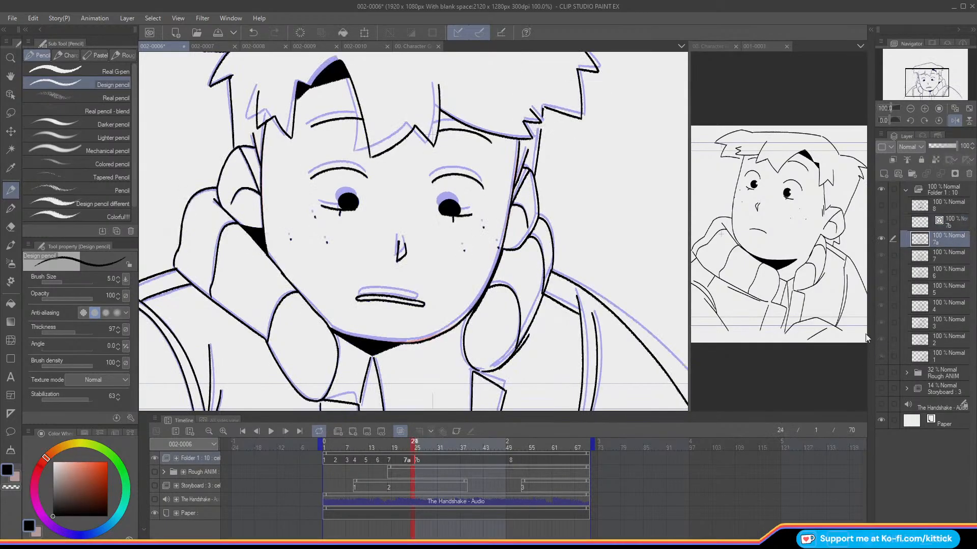
click(881, 373)
click(895, 218)
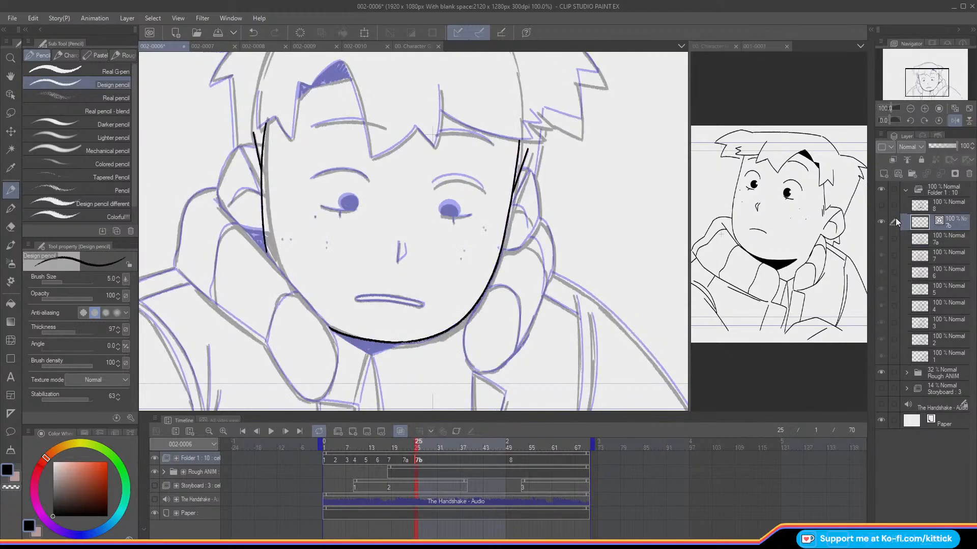
click(880, 373)
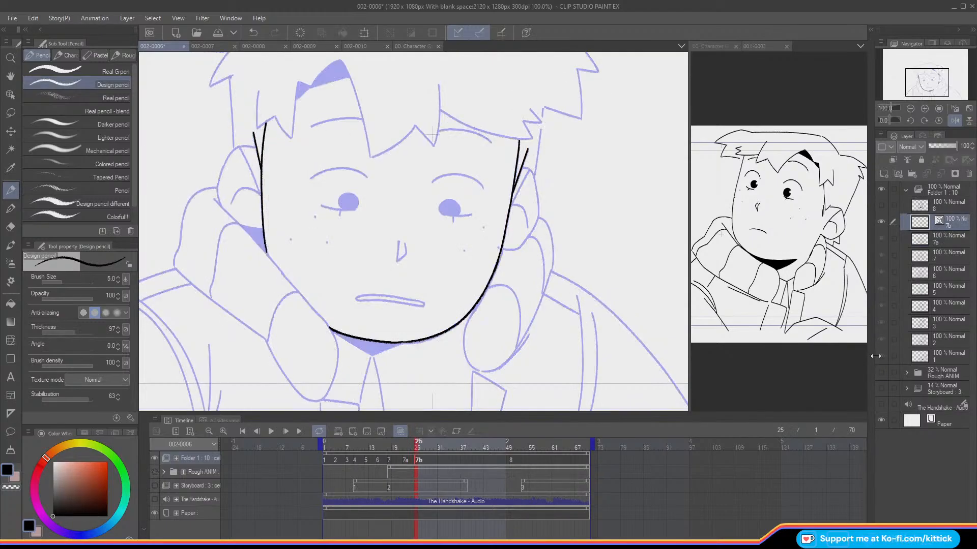
Step: Ink the outline of the ear above the shaded collar gap on cel 7b
mouse_move(255, 146)
mouse_down()
mouse_move(222, 172)
mouse_move(217, 211)
mouse_move(213, 197)
mouse_move(262, 228)
mouse_up()
key(e)
click(10, 191)
key(ctrl+z)
drag(240, 146, 261, 197)
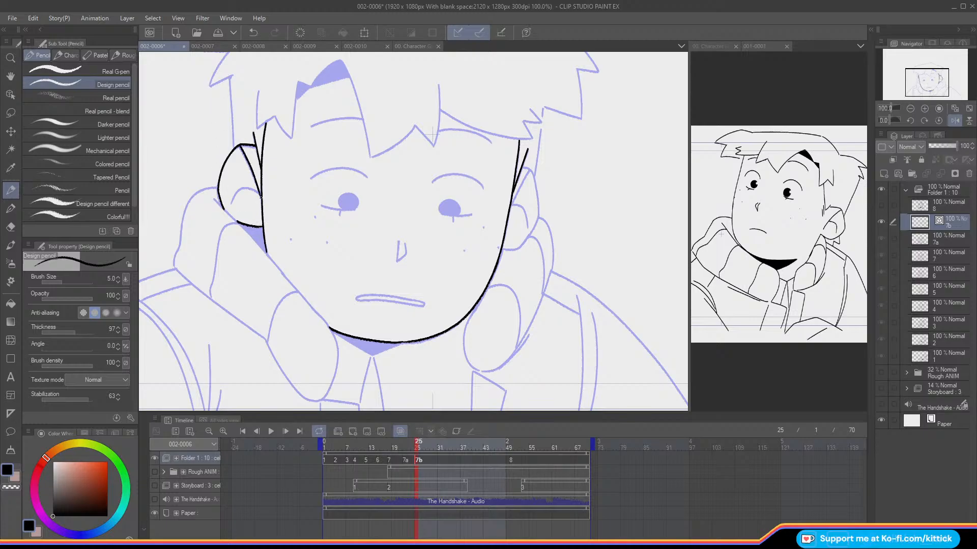
Step: Redraw the front line of that ear and add the curved inner-ear line on cel 7b
key(ctrl+z)
drag(240, 146, 259, 190)
key(ctrl+z)
key(ctrl+z)
mouse_move(240, 146)
mouse_down()
mouse_move(261, 196)
mouse_move(246, 187)
mouse_move(232, 203)
mouse_up()
key(ctrl+z)
key(ctrl+z)
drag(919, 84, 926, 67)
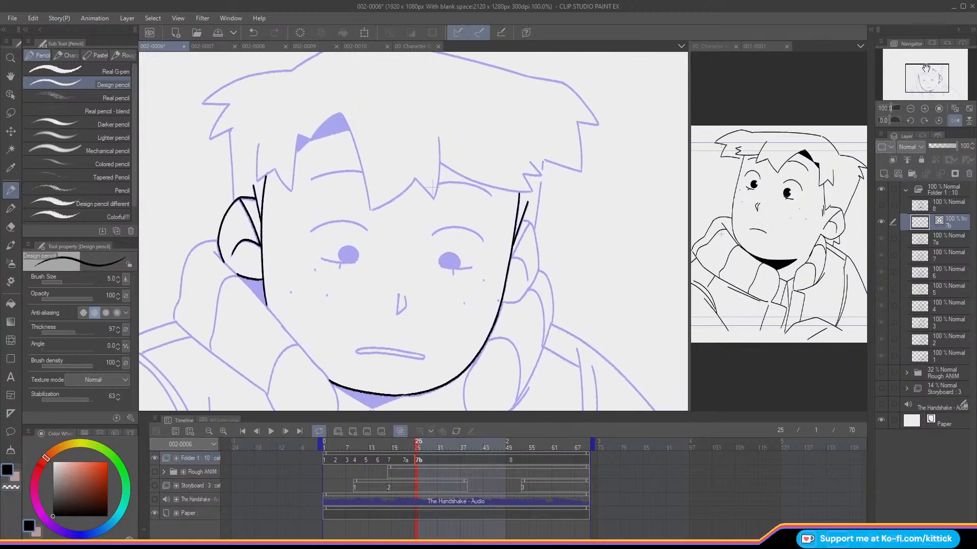
Step: Ink the outline and inner lines of the remaining ear on cel 7b with the Design pencil
click(951, 121)
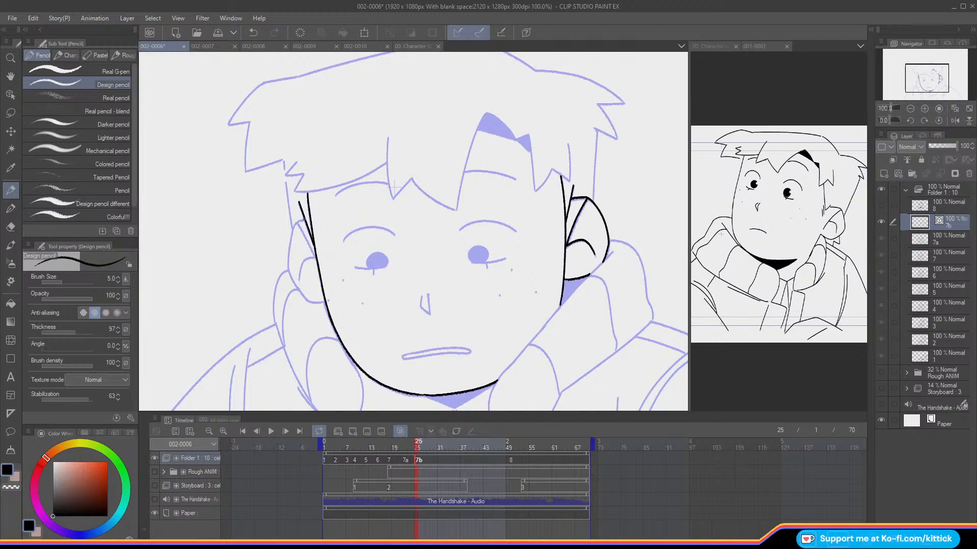
mouse_move(299, 220)
mouse_down()
mouse_move(289, 274)
mouse_move(306, 297)
mouse_move(297, 285)
mouse_move(325, 302)
mouse_up()
key(ctrl+z)
key(ctrl+z)
mouse_move(298, 221)
mouse_down()
mouse_move(316, 253)
mouse_move(297, 282)
mouse_up()
key(ctrl+z)
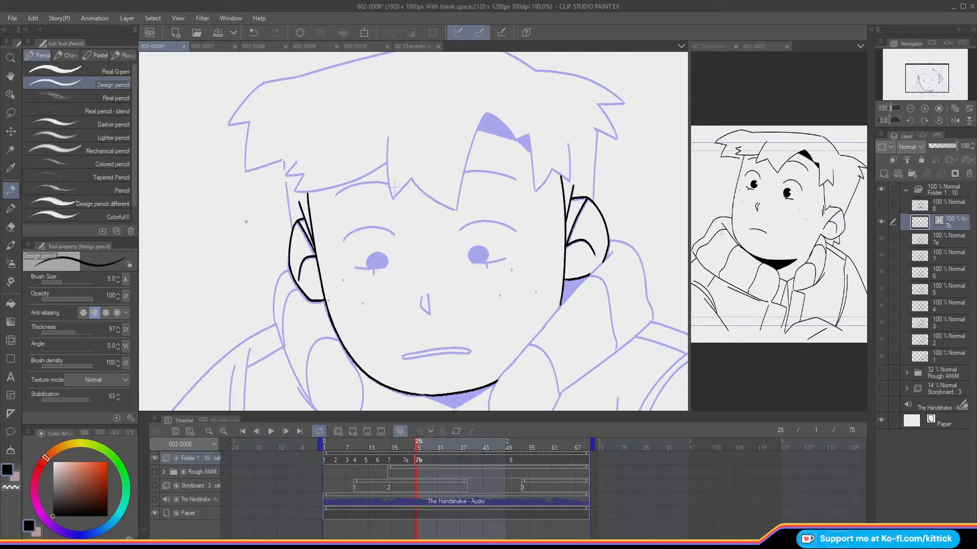
click(17, 228)
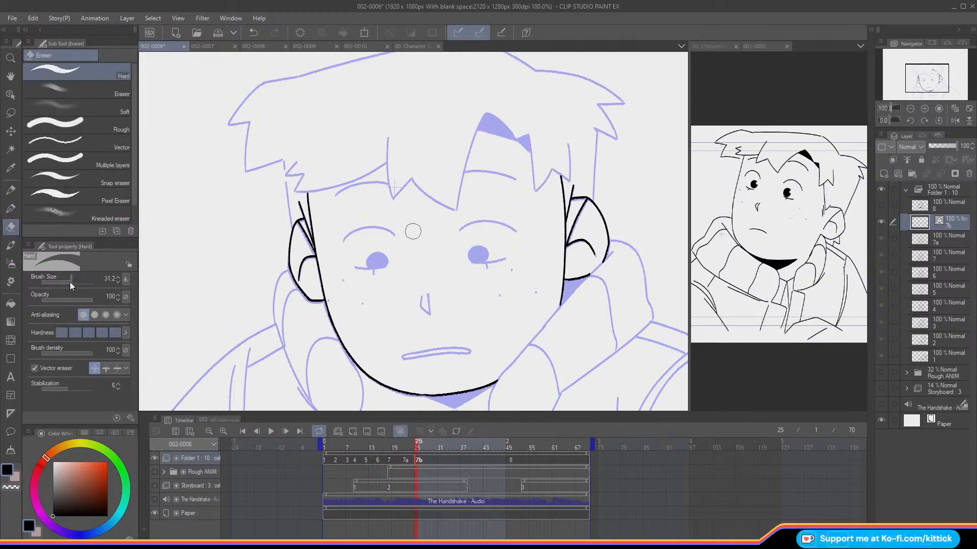
click(12, 192)
Step: Flip between cel 7b and the neighbouring cel to compare their line art
key(Left)
key(Right)
key(Left)
key(Right)
key(o)
key(o)
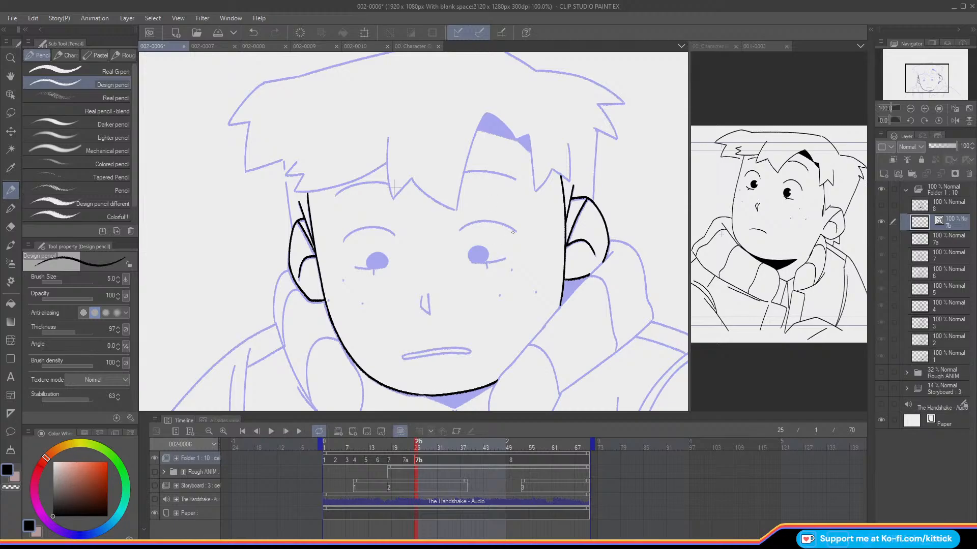
Step: Ink the upper eyelid arcs, lower lid lines and iris outlines of both eyes on cel 7b
drag(517, 231, 459, 231)
mouse_move(393, 235)
mouse_down()
mouse_move(355, 230)
mouse_move(343, 240)
mouse_up()
drag(504, 259, 471, 263)
mouse_move(377, 267)
mouse_down()
mouse_move(355, 268)
mouse_move(385, 255)
mouse_move(367, 262)
mouse_up()
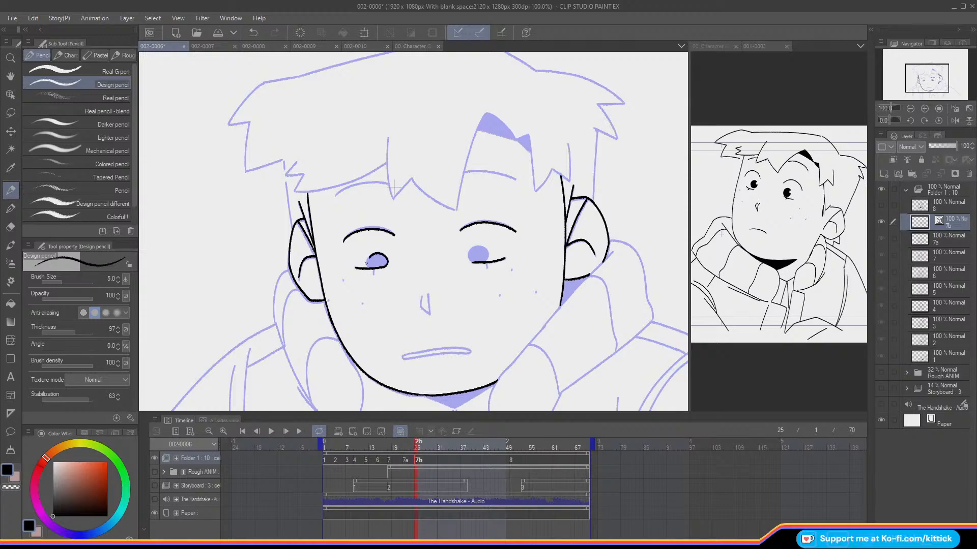
mouse_move(487, 258)
mouse_down()
mouse_move(481, 246)
mouse_move(469, 258)
mouse_move(486, 261)
mouse_up()
Step: Ink the freckle dots on both cheeks and the short angular nose line on cel 7b
drag(906, 72, 903, 75)
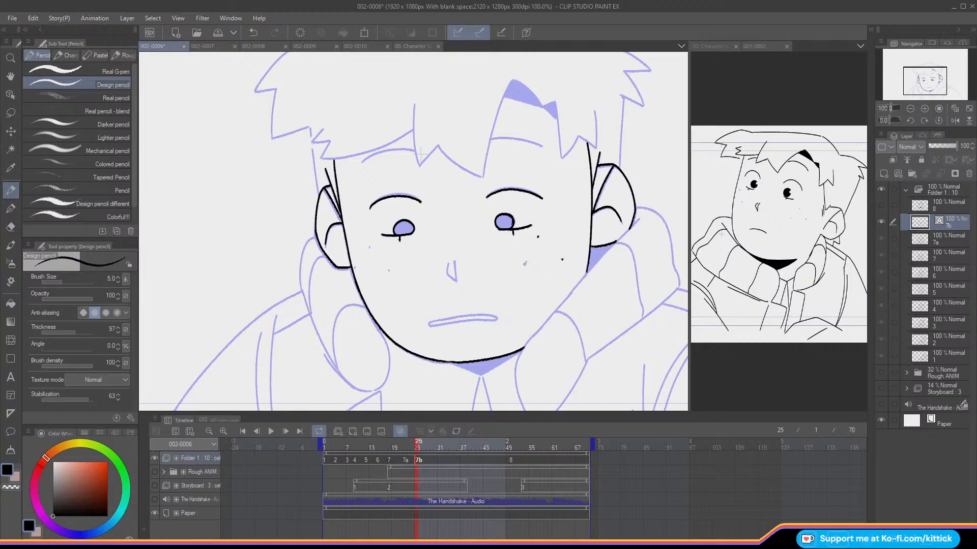
key(ctrl+z)
click(525, 263)
drag(454, 260, 454, 279)
Step: Check the mouth against the Rough ANIM folder and ink the thin closed mouth shape on cel 7b
drag(551, 182, 545, 169)
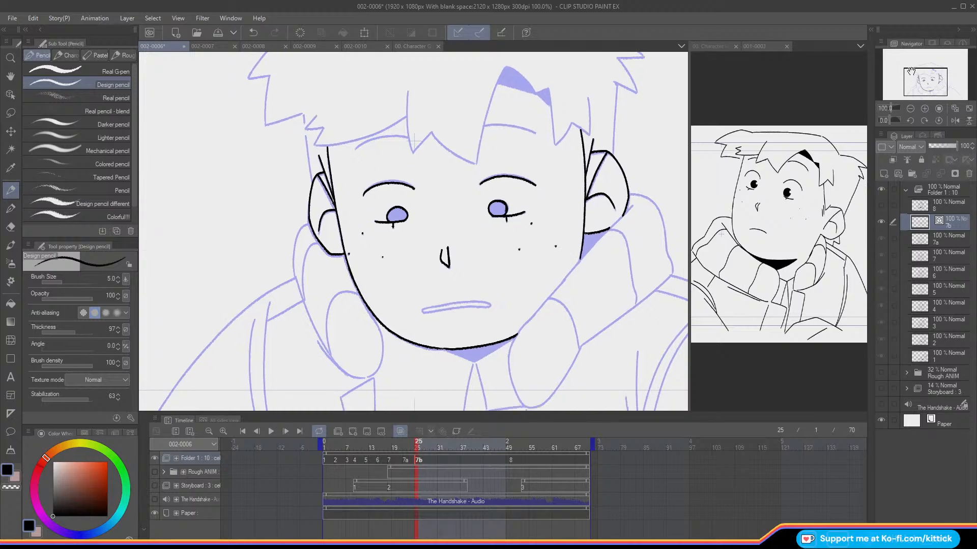
click(155, 474)
click(155, 473)
drag(423, 309, 489, 306)
key(ctrl+z)
key(ctrl+z)
key(ctrl+z)
drag(425, 308, 484, 303)
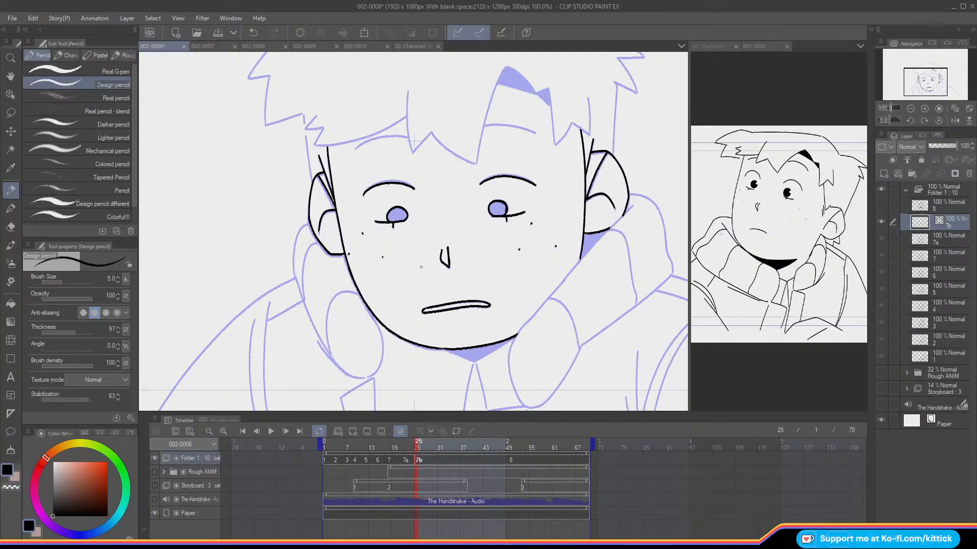
Step: Ink both curved eyebrows under the fringe on cel 7b
drag(918, 79, 915, 75)
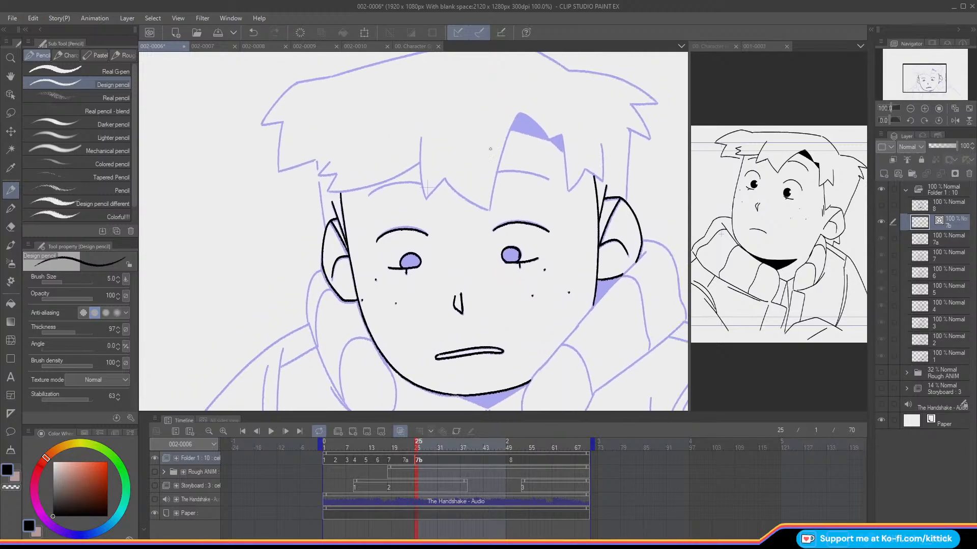
drag(537, 175, 496, 171)
drag(411, 182, 367, 196)
Step: Ink the outline of the large shaded hair gap and the long fringe strand running down from it
mouse_move(548, 139)
mouse_down()
mouse_move(513, 129)
mouse_move(535, 124)
mouse_move(525, 116)
mouse_move(514, 122)
mouse_move(487, 211)
mouse_up()
key(ctrl+z)
key(ctrl+z)
drag(515, 119, 492, 208)
Step: Ink the pointed central fringe lock and the curve joining it to the long strand's tip
key(ctrl+z)
drag(518, 116, 489, 211)
mouse_move(420, 137)
mouse_down()
mouse_move(426, 200)
mouse_move(437, 189)
mouse_move(426, 199)
mouse_move(437, 187)
mouse_move(427, 199)
mouse_up()
key(ctrl+z)
key(ctrl+z)
key(ctrl+z)
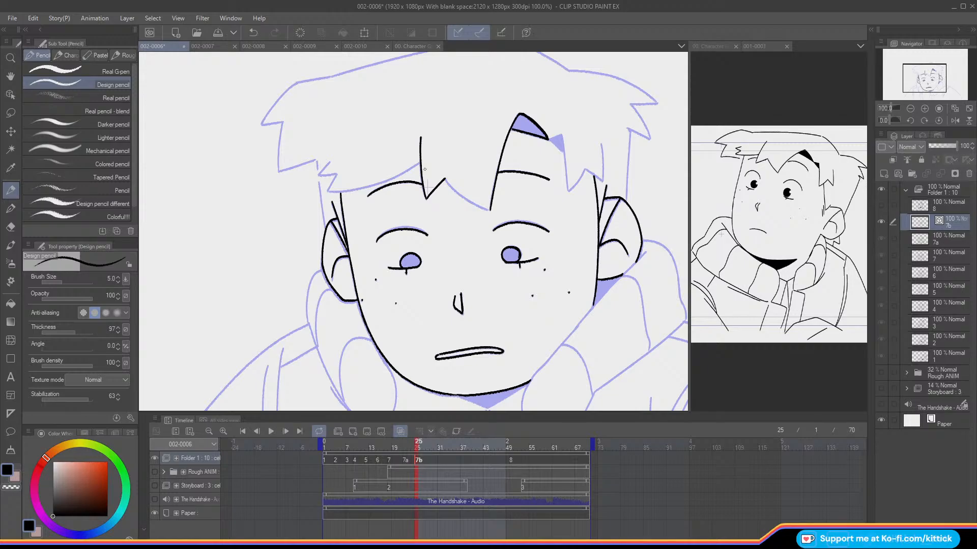
drag(445, 179, 490, 210)
key(ctrl+z)
Step: Outline the small shaded hair gap and ink the zigzag locks beside it above the temple
drag(912, 79, 908, 78)
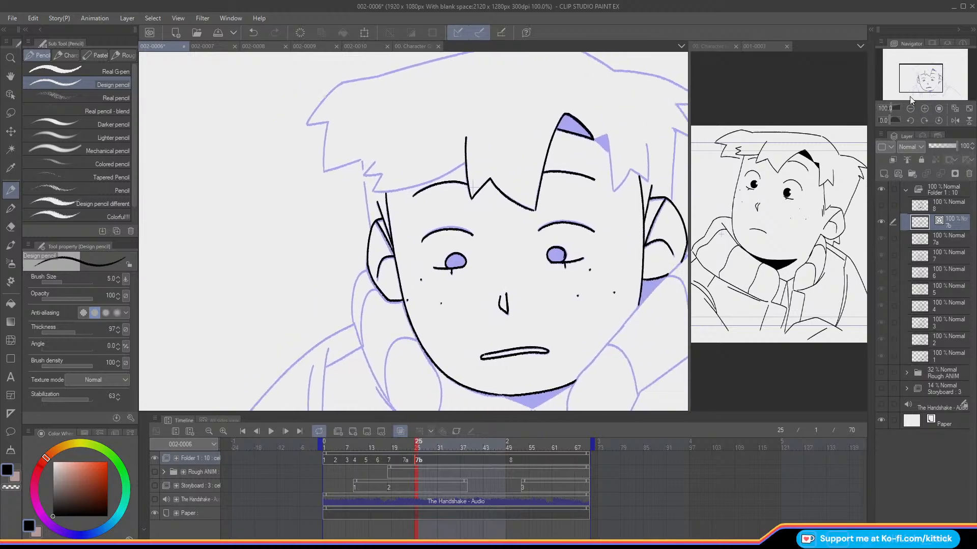
mouse_move(600, 143)
mouse_down()
mouse_move(609, 150)
mouse_move(607, 133)
mouse_move(613, 190)
mouse_up()
key(ctrl+z)
drag(606, 133, 613, 191)
mouse_move(646, 146)
mouse_down()
mouse_move(647, 182)
mouse_move(633, 170)
mouse_move(624, 179)
mouse_move(628, 171)
mouse_move(614, 191)
mouse_up()
key(ctrl+z)
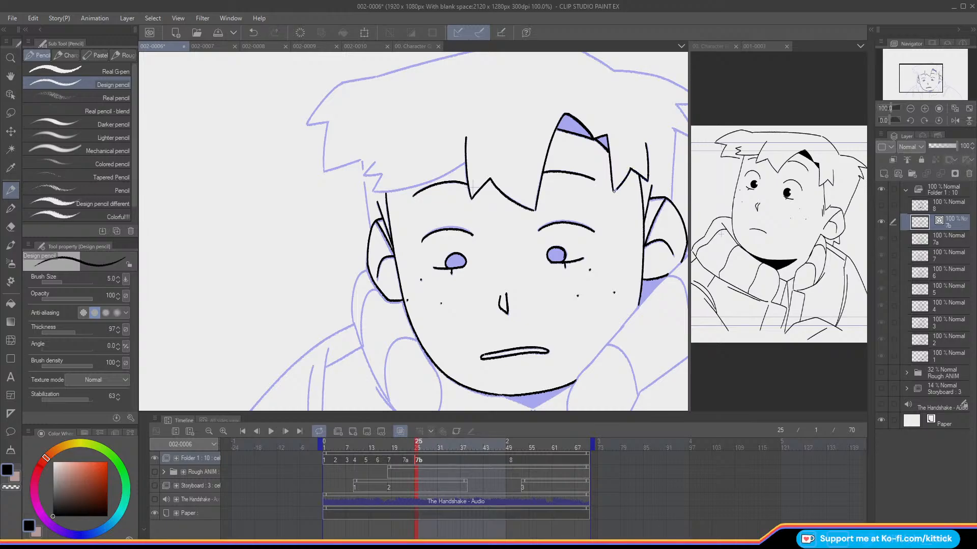
Step: Ink the sweeping lower fringe edge and its jagged end over the opposite temple on cel 7b
mouse_move(586, 112)
mouse_down()
mouse_move(599, 106)
mouse_move(658, 126)
mouse_move(572, 158)
mouse_up()
click(955, 120)
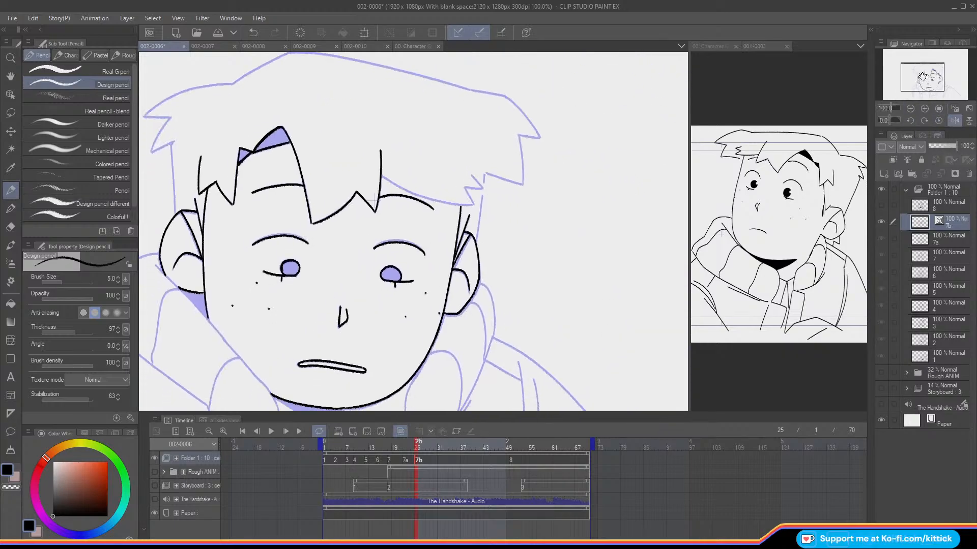
mouse_move(386, 179)
mouse_down()
mouse_move(457, 205)
mouse_move(465, 196)
mouse_up()
key(ctrl+z)
mouse_move(381, 176)
mouse_down()
mouse_move(454, 204)
mouse_move(466, 205)
mouse_move(465, 188)
mouse_move(473, 204)
mouse_move(482, 186)
mouse_up()
key(ctrl+z)
key(ctrl+z)
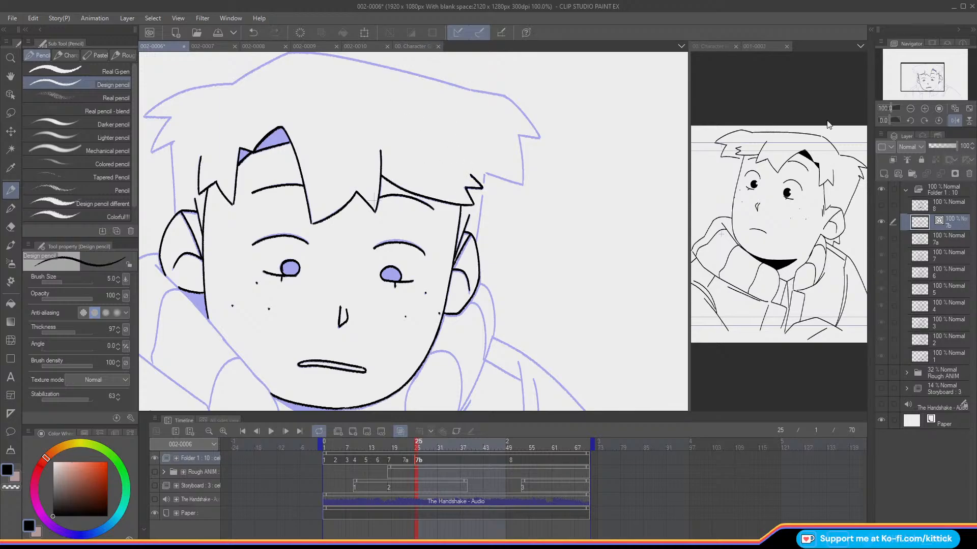
Step: Ink the outer hair contour from the crown's peak to the upper side spike on cel 7b
drag(916, 81, 921, 76)
click(955, 121)
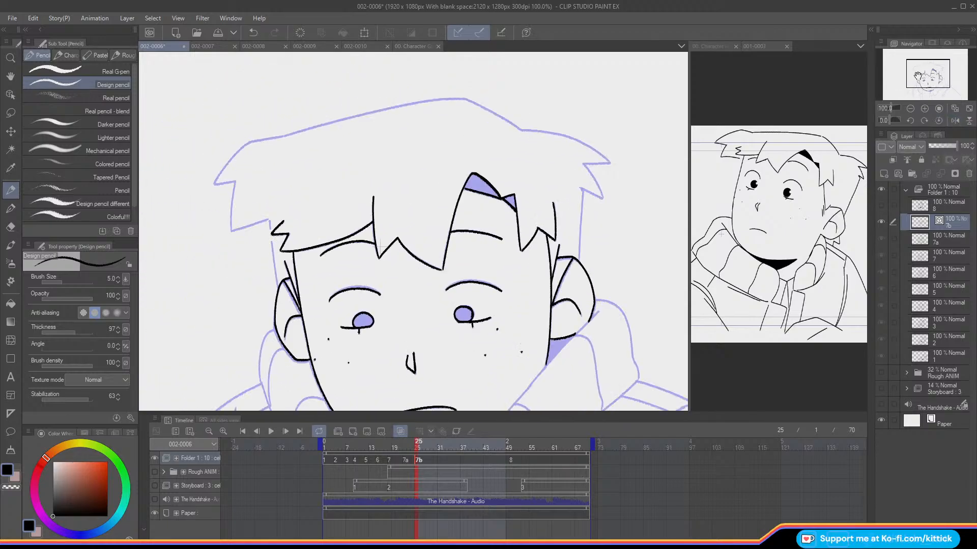
drag(520, 130, 463, 98)
key(ctrl+z)
drag(520, 129, 466, 98)
mouse_move(522, 130)
mouse_down()
mouse_move(577, 142)
mouse_move(614, 172)
mouse_move(561, 134)
mouse_up()
key(ctrl+z)
key(ctrl+z)
drag(610, 163, 561, 134)
Step: Ink the two jagged hair spikes at the side of the head above the ear
drag(611, 163, 584, 163)
drag(598, 187, 603, 197)
key(ctrl+z)
mouse_move(584, 164)
mouse_down()
mouse_move(602, 198)
mouse_move(597, 184)
mouse_move(581, 189)
mouse_move(601, 198)
mouse_move(580, 188)
mouse_up()
key(ctrl+z)
key(ctrl+z)
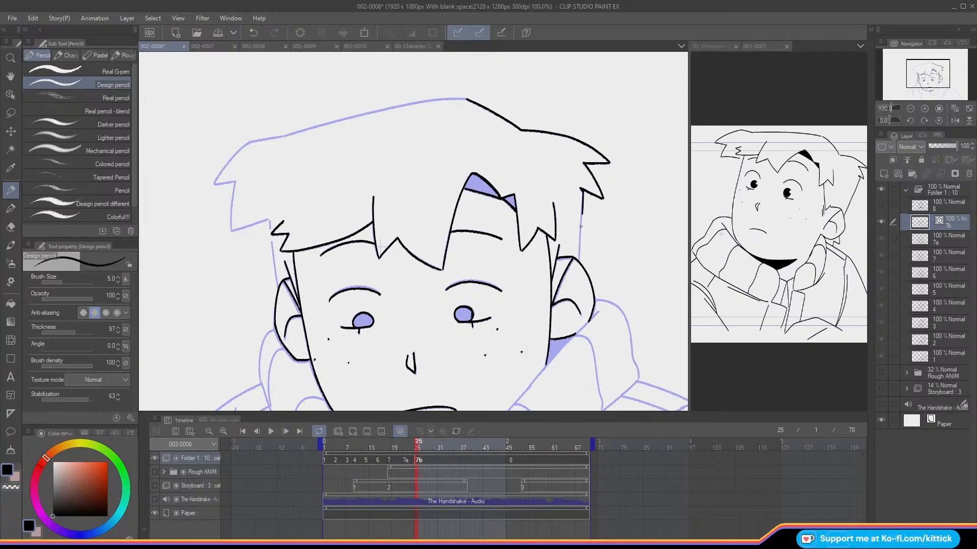
Step: Ink the long top hair contour from the crown's peak across to the opposite side on cel 7b
drag(927, 77, 923, 75)
click(923, 121)
click(924, 122)
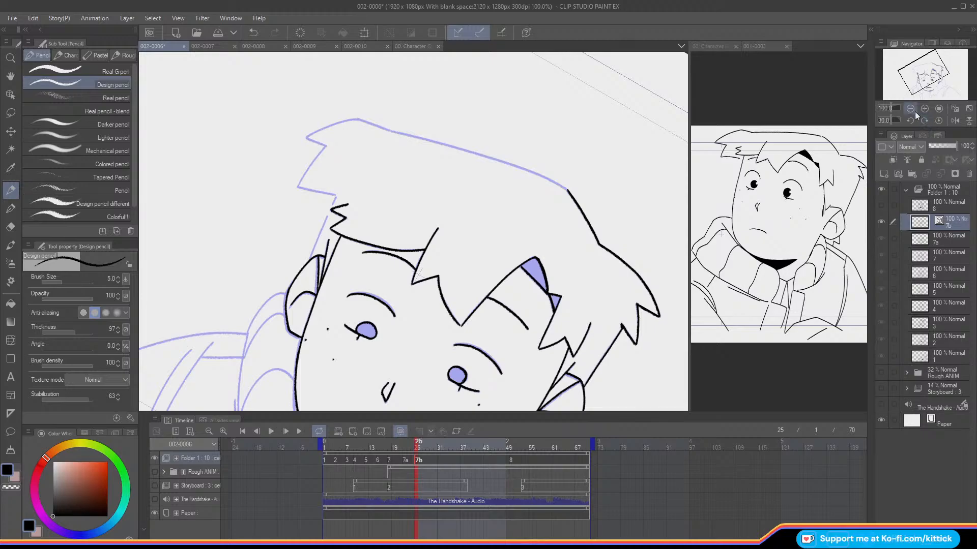
drag(559, 184, 389, 132)
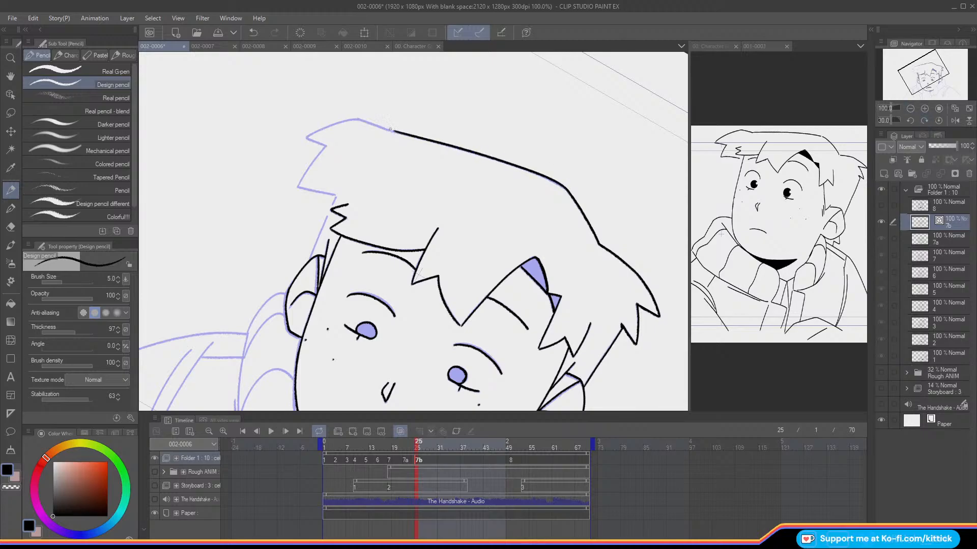
key(ctrl+z)
drag(567, 191, 392, 131)
key(ctrl+z)
drag(568, 191, 385, 133)
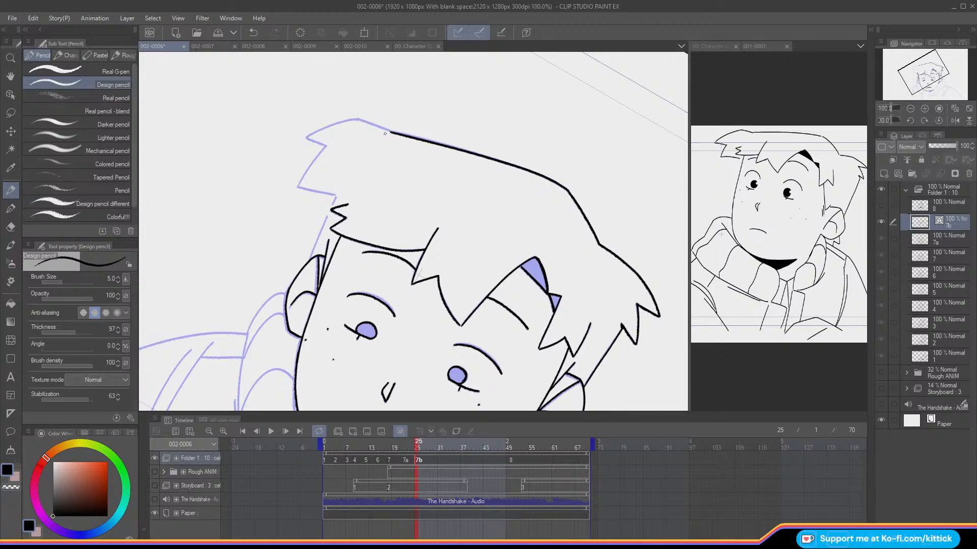
Step: Ink the remaining outer hair spikes from the top contour down to the zigzag temple locks
click(934, 119)
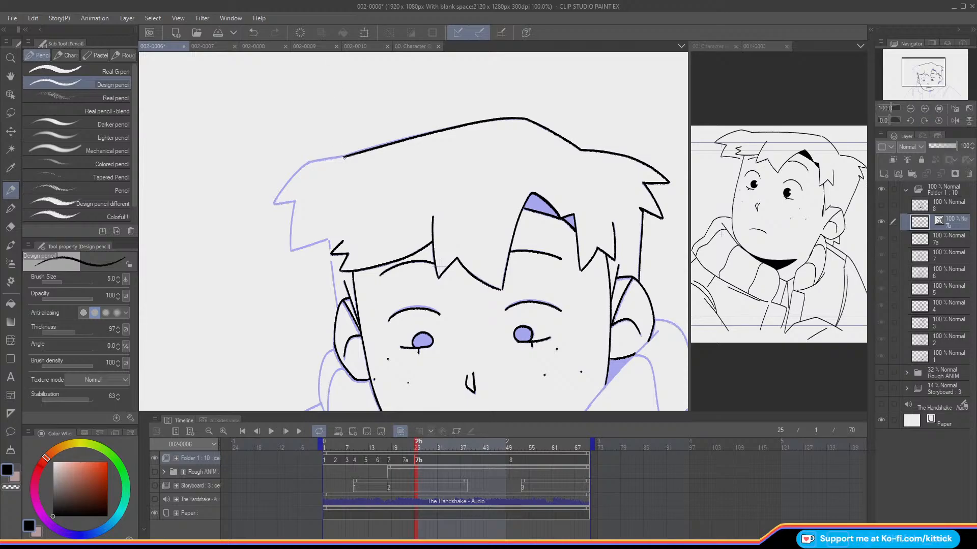
mouse_move(339, 158)
mouse_down()
mouse_move(305, 164)
mouse_move(284, 190)
mouse_move(291, 202)
mouse_move(274, 204)
mouse_move(376, 126)
mouse_move(390, 176)
mouse_move(418, 180)
mouse_move(390, 192)
mouse_move(430, 192)
mouse_move(438, 251)
mouse_up()
key(ctrl+z)
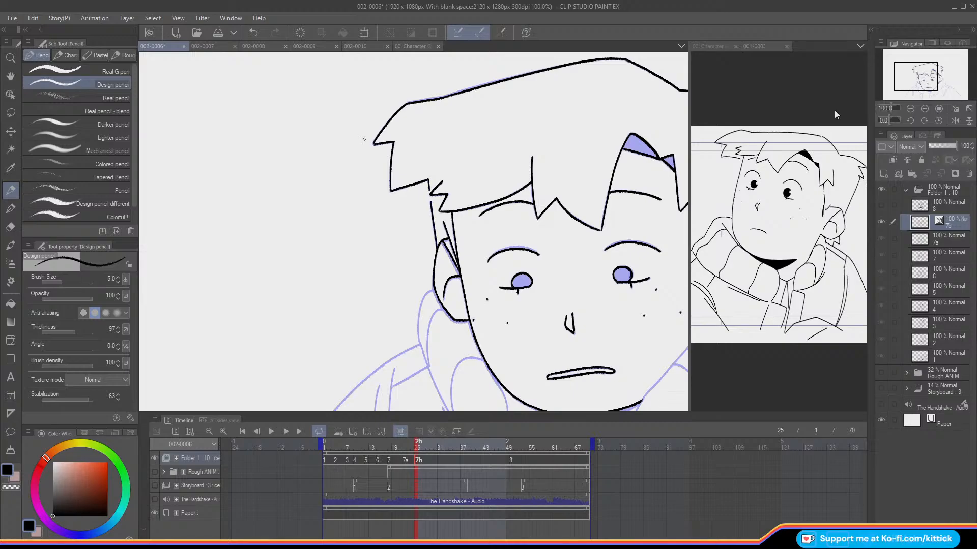
mouse_move(922, 72)
mouse_down()
mouse_move(934, 84)
mouse_move(913, 73)
mouse_up()
click(910, 108)
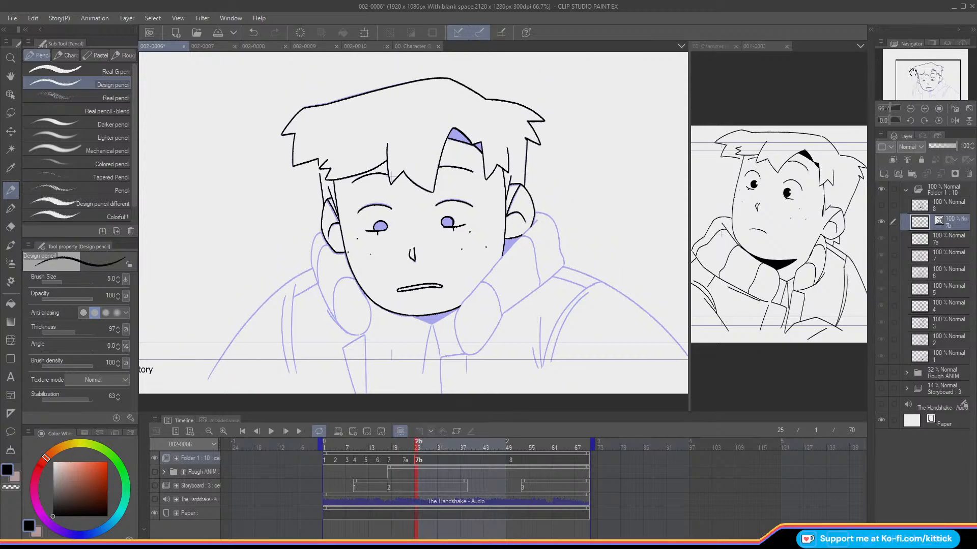
Step: Show the Rough ANIM layer and transform the inked head slightly to fit the rough drawing
click(155, 472)
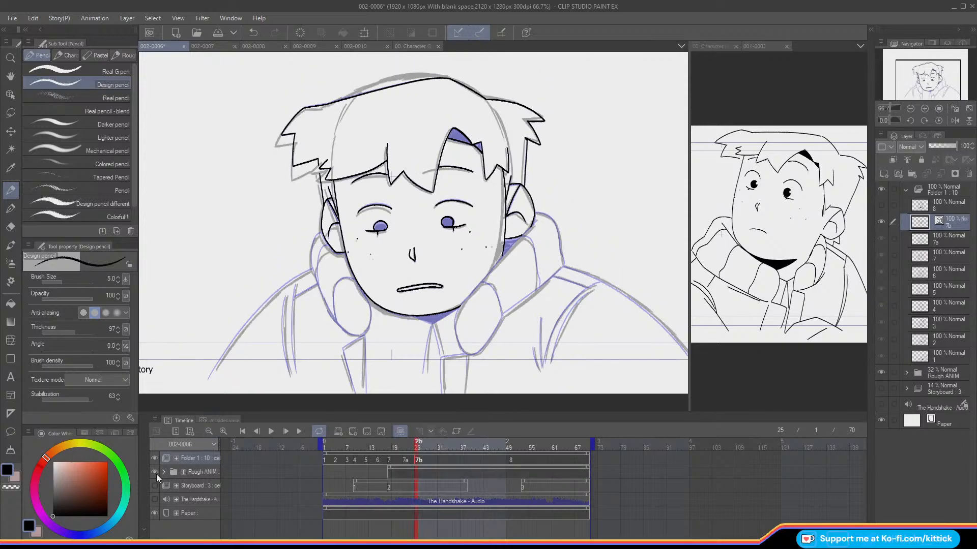
click(364, 32)
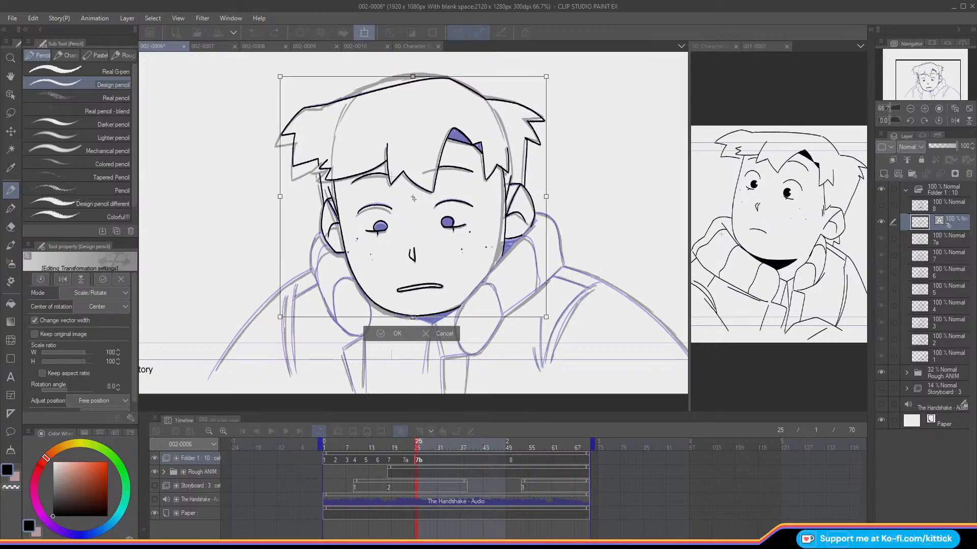
drag(459, 297, 460, 290)
drag(219, 158, 225, 167)
key(Return)
Step: Lasso the facial features and fringe, nudge them slightly to match the rough head, and clear the selection
key(m)
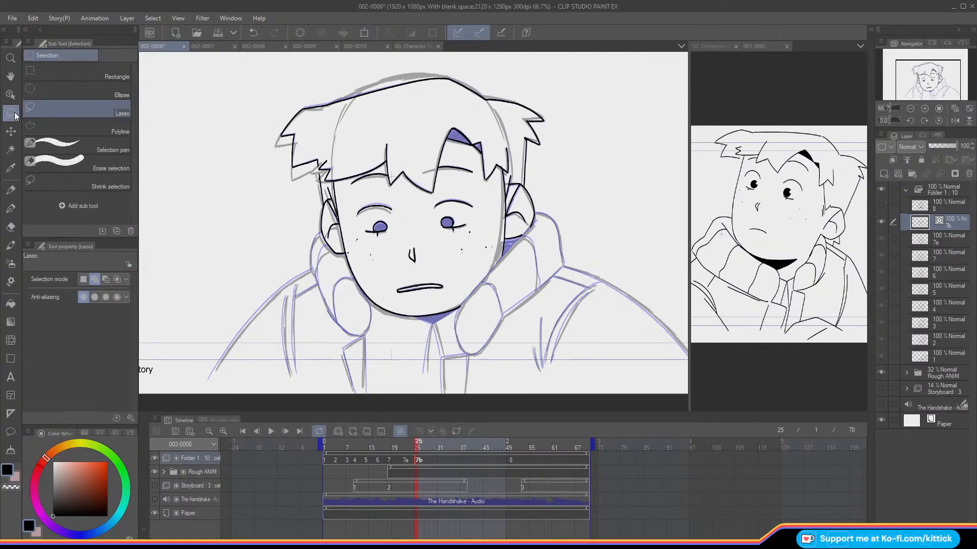
mouse_move(413, 294)
mouse_down()
mouse_move(455, 283)
mouse_move(489, 258)
mouse_move(498, 175)
mouse_move(504, 166)
mouse_move(512, 172)
mouse_move(514, 143)
mouse_move(442, 107)
mouse_move(350, 115)
mouse_move(317, 165)
mouse_move(340, 181)
mouse_move(366, 276)
mouse_up()
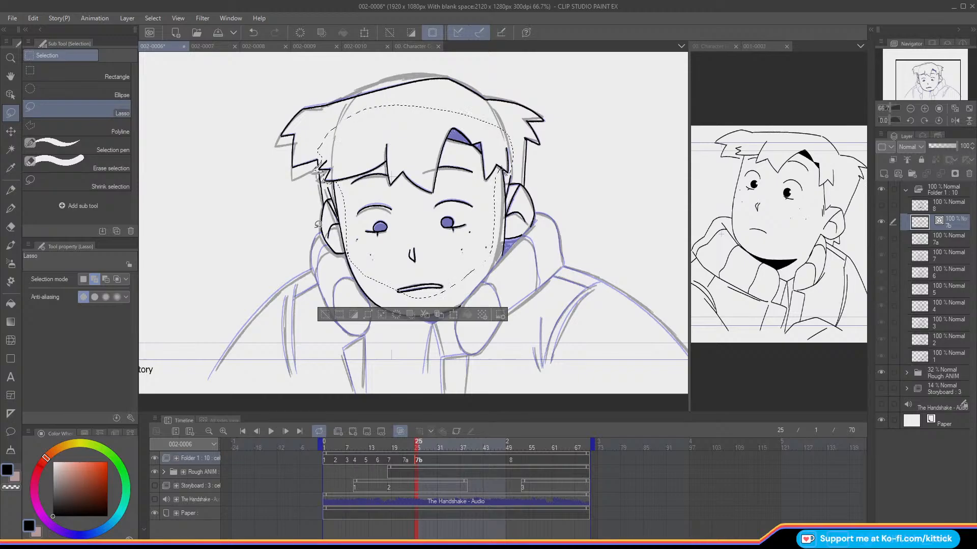
click(11, 133)
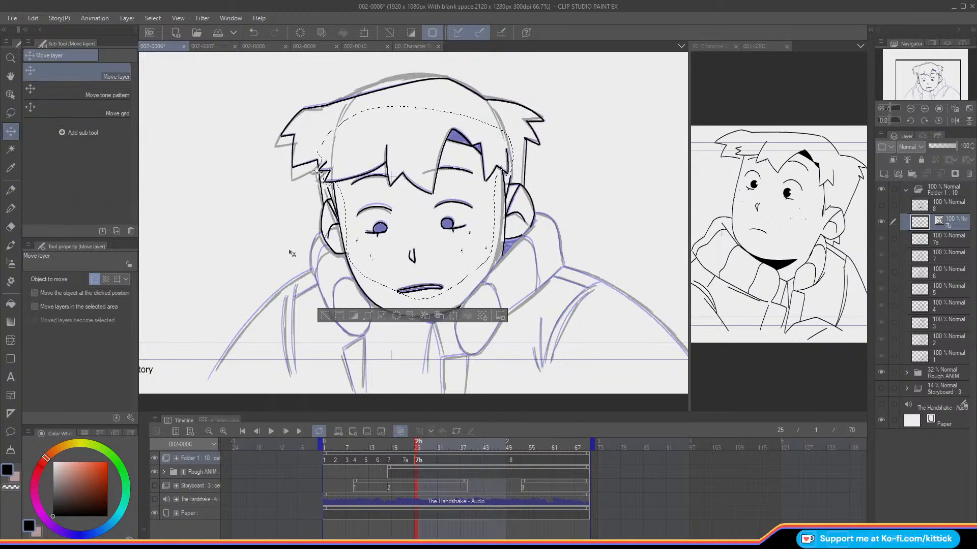
click(325, 316)
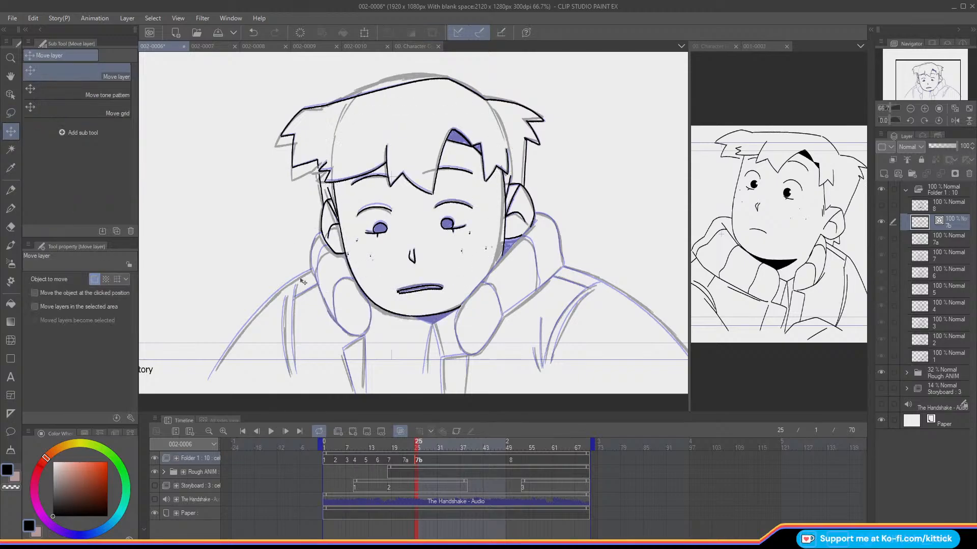
Step: Flip repeatedly between cel 7b and the neighbouring cel with the rough toggled to compare the head's position
click(11, 191)
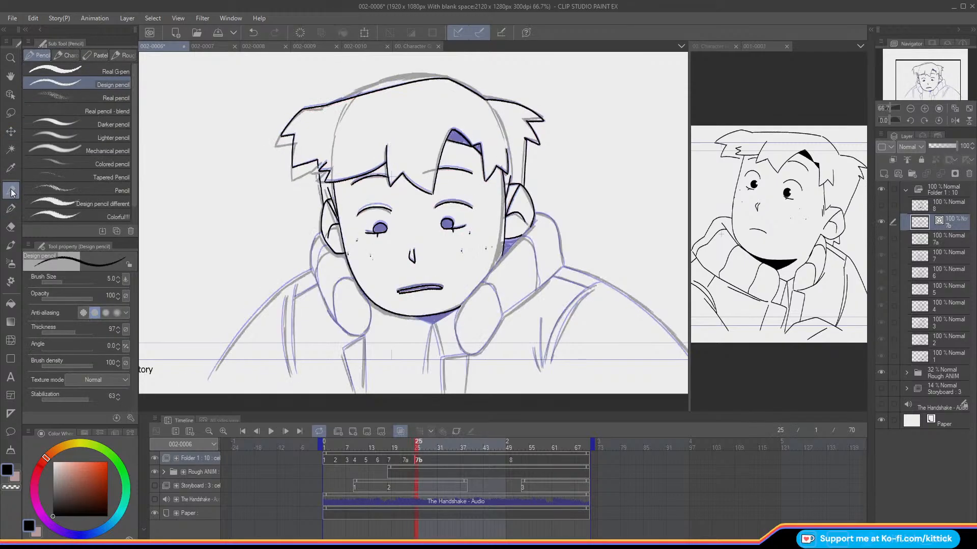
click(154, 473)
key(Left)
key(Right)
key(Left)
key(Right)
key(Left)
key(Right)
key(Left)
key(Right)
key(Left)
key(Right)
key(Left)
key(Right)
click(154, 473)
Step: Ink the outer back edge of the collar from beneath the ear down to the shoulder
click(924, 108)
drag(925, 82, 934, 84)
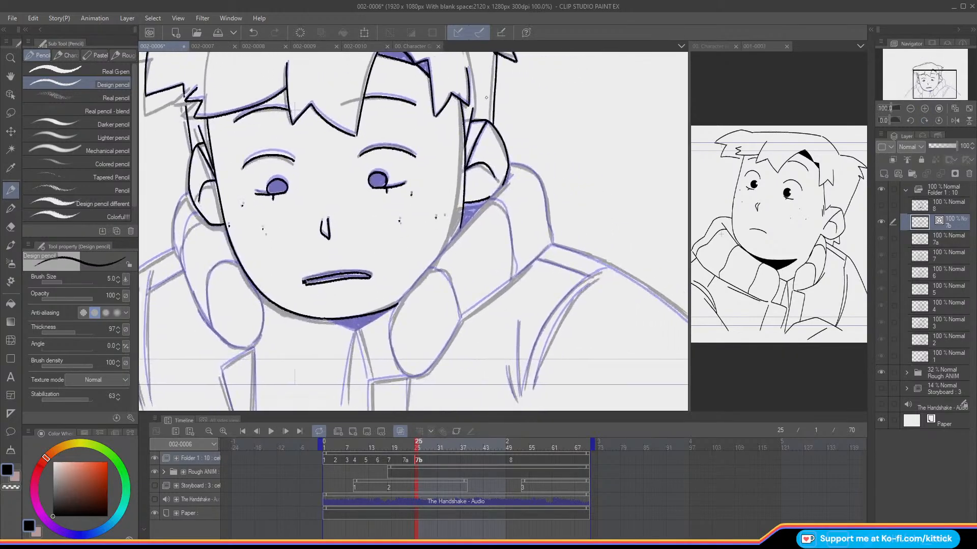
key(Left)
key(Right)
key(Left)
key(Right)
key(Left)
mouse_move(505, 161)
mouse_down()
mouse_move(437, 160)
mouse_move(458, 179)
mouse_move(475, 244)
mouse_up()
key(Right)
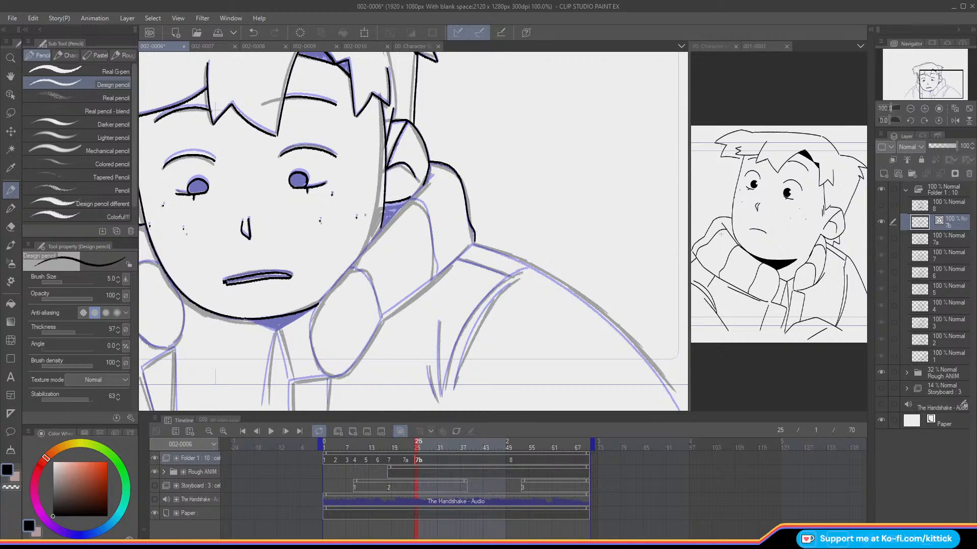
Step: Ink the sloping shoulder line outward from the collar's base and compare it with the neighbouring cel
drag(941, 85, 946, 88)
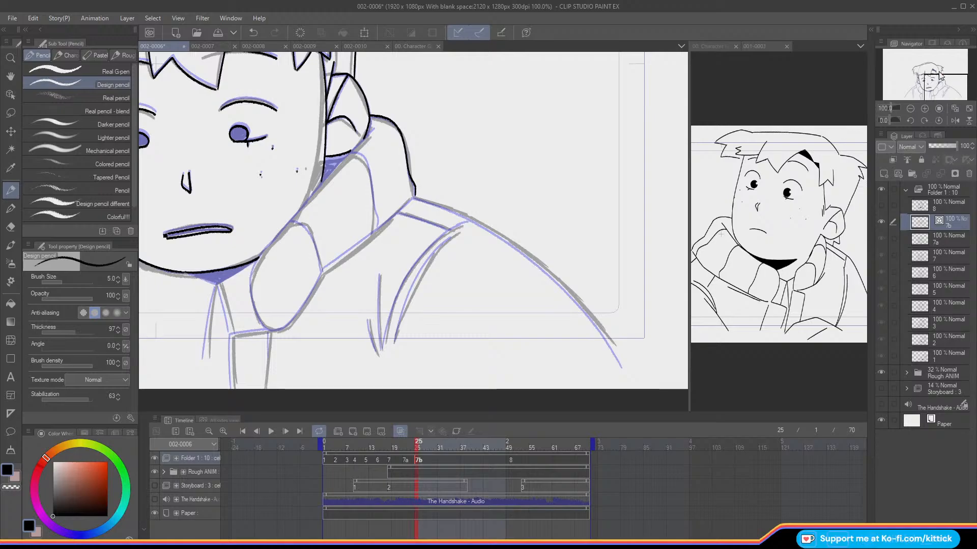
mouse_move(414, 196)
mouse_down()
mouse_move(547, 271)
mouse_move(616, 351)
mouse_up()
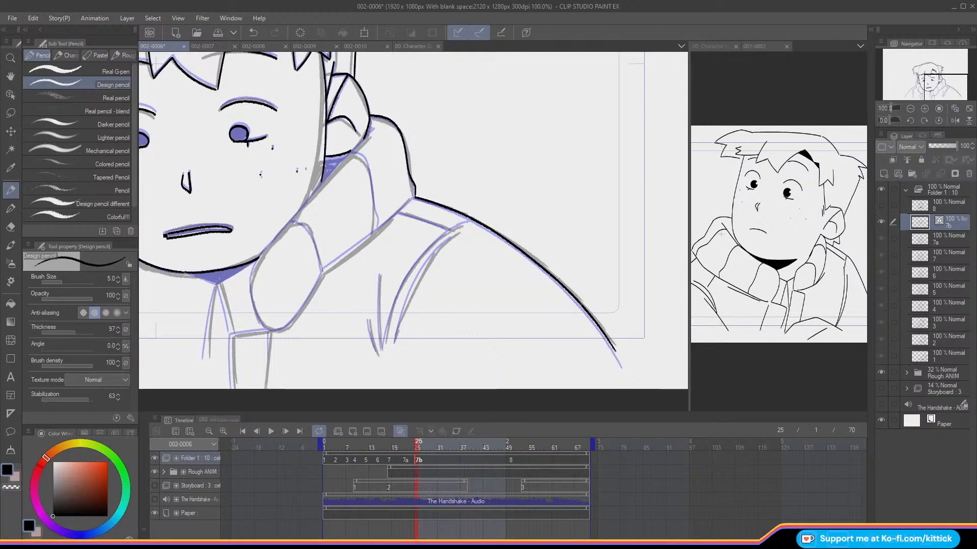
drag(939, 87, 936, 90)
key(Left)
key(Right)
key(Left)
key(Right)
key(Left)
key(Right)
key(Left)
key(Right)
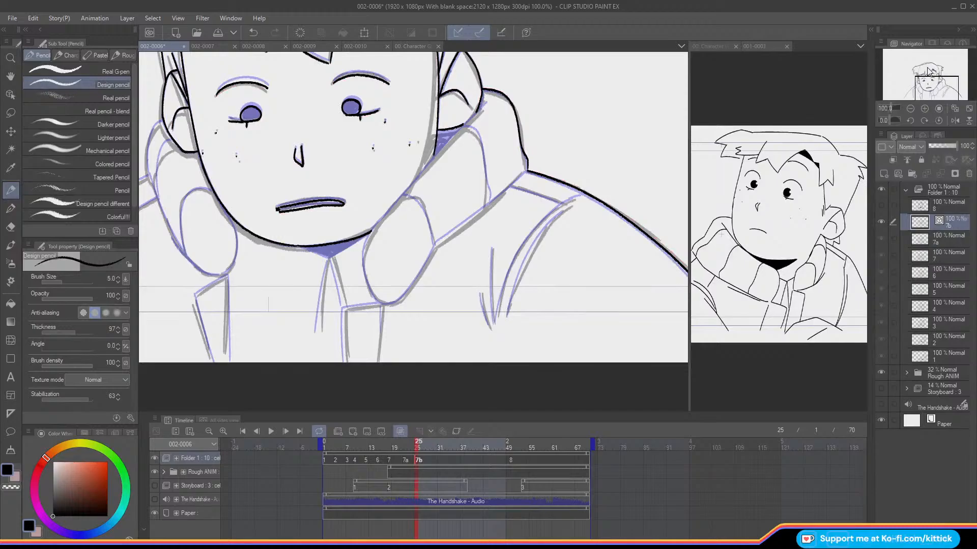
Step: Ink the collar's inner edge from below the ear along the jaw to its rounded front tip
mouse_move(486, 103)
mouse_down()
mouse_move(371, 237)
mouse_move(363, 265)
mouse_move(386, 305)
mouse_up()
key(ctrl+z)
key(ctrl+z)
key(Left)
key(Right)
Step: Ink the collar's lower edge from the shoulder line down to its rounded front tip
drag(525, 172, 444, 237)
key(Left)
key(Right)
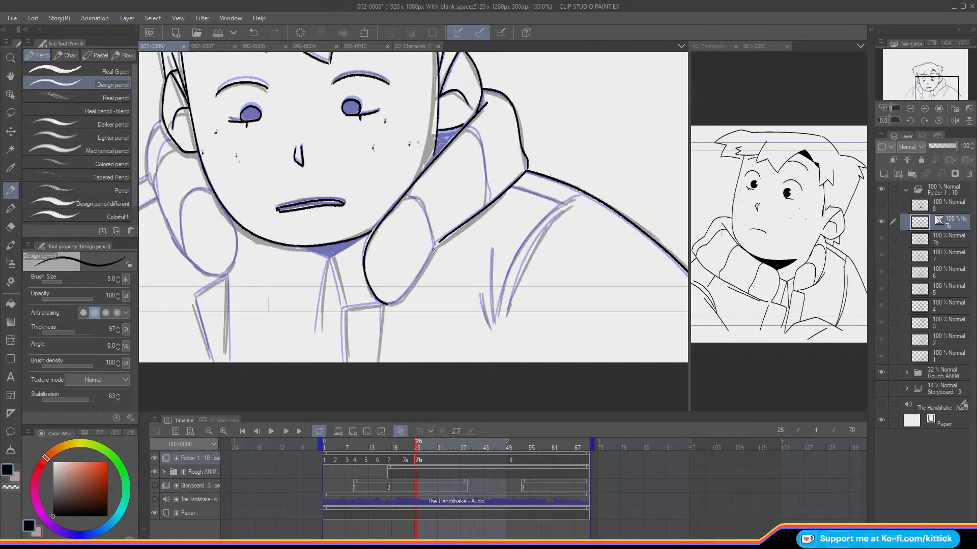
mouse_move(436, 247)
mouse_down()
mouse_move(416, 283)
mouse_move(387, 304)
mouse_up()
key(Left)
key(Right)
key(Left)
key(Right)
Step: Ink the two curved fold lines across the collar and check them against the neighbouring cel
mouse_move(407, 195)
mouse_down()
mouse_move(424, 206)
mouse_move(436, 250)
mouse_up()
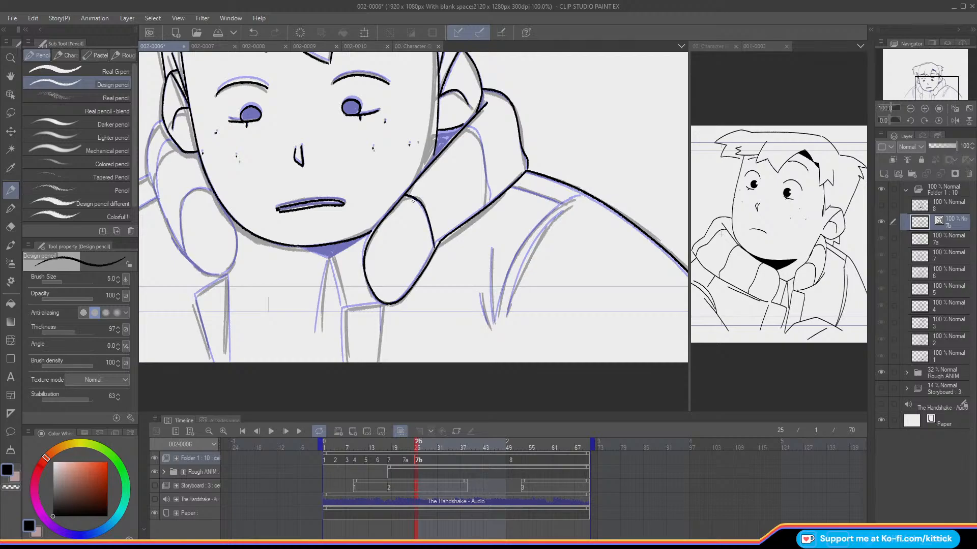
mouse_move(465, 124)
mouse_down()
mouse_move(484, 144)
mouse_move(490, 196)
mouse_up()
key(comma)
key(period)
key(comma)
key(period)
drag(434, 154, 433, 158)
drag(918, 79, 921, 80)
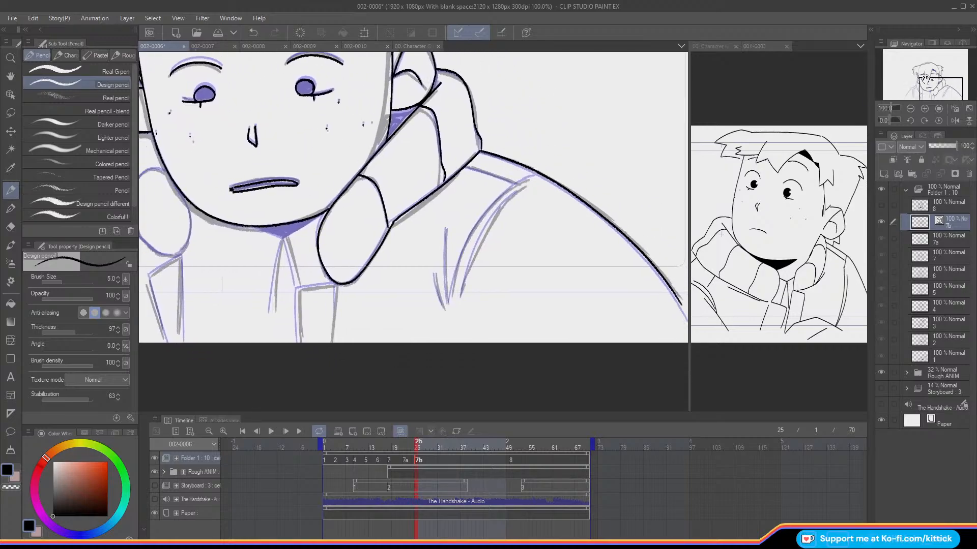
key(comma)
key(period)
Step: Mirror the canvas and ink the outer of the two curved armhole lines on the jacket's sleeve
click(952, 120)
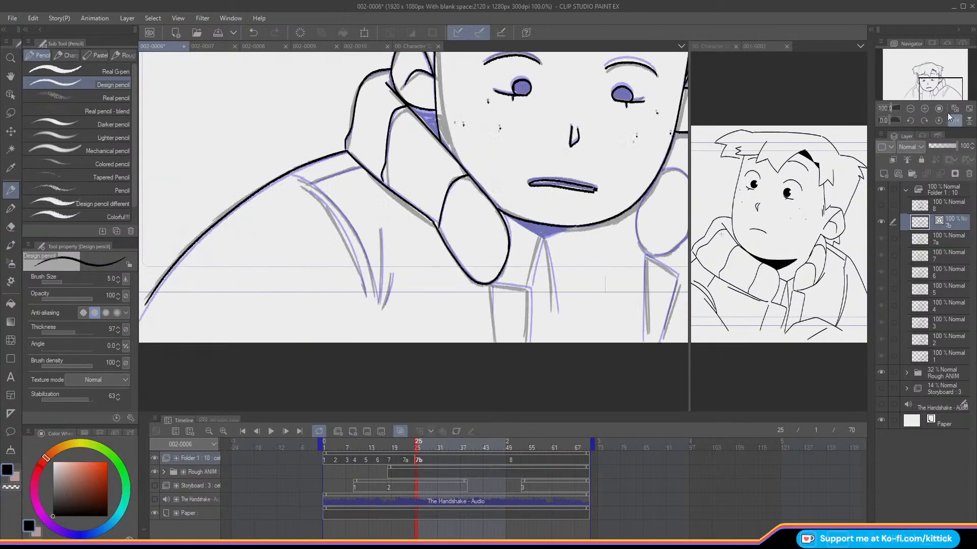
drag(922, 90, 932, 78)
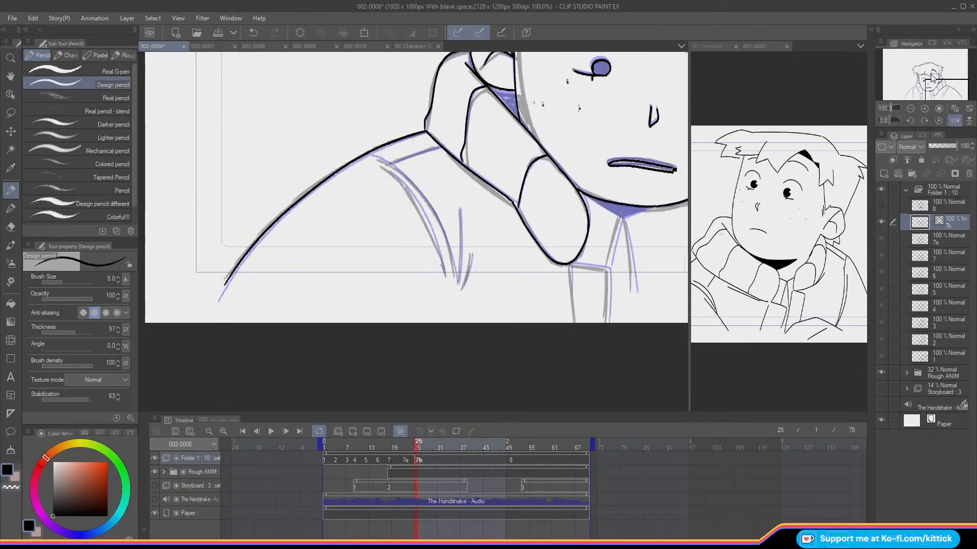
key(comma)
key(period)
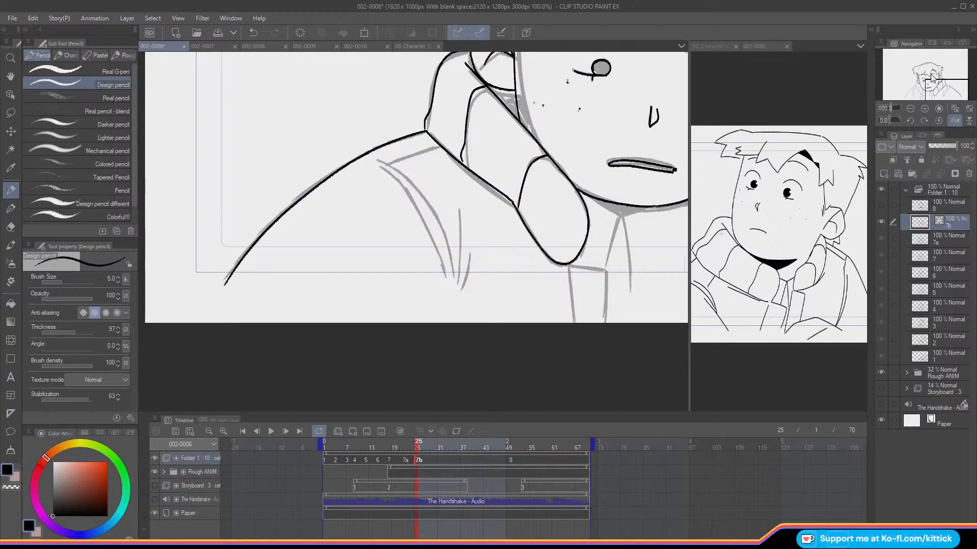
drag(387, 171, 442, 276)
click(253, 36)
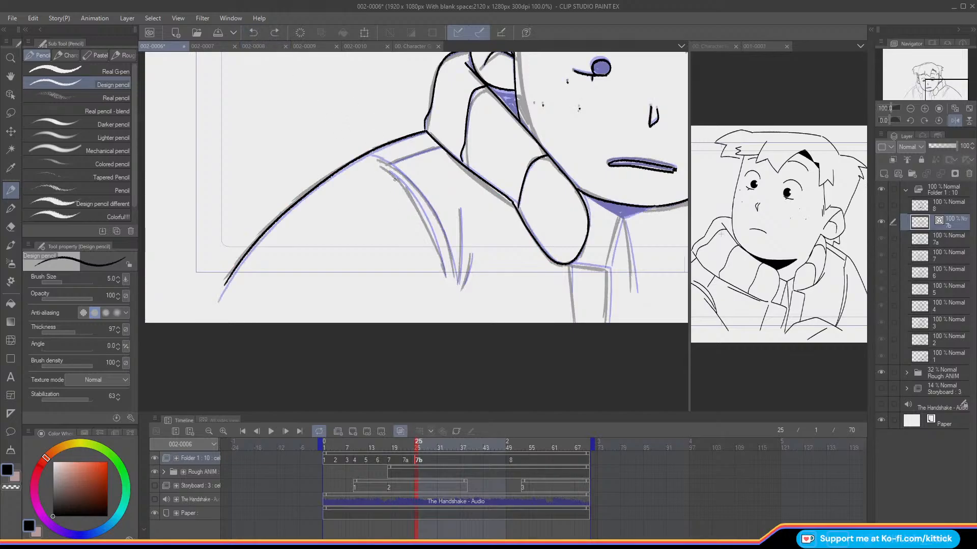
mouse_move(385, 172)
mouse_down()
mouse_move(407, 188)
mouse_move(442, 264)
mouse_up()
key(ctrl+z)
mouse_move(388, 172)
mouse_down()
mouse_move(417, 203)
mouse_move(445, 277)
mouse_up()
key(Left)
key(Right)
key(Left)
key(Right)
Step: Ink the second armhole line from the shoulder and the short V-shaped crease beside it
mouse_move(372, 155)
mouse_down()
mouse_move(423, 193)
mouse_move(455, 276)
mouse_up()
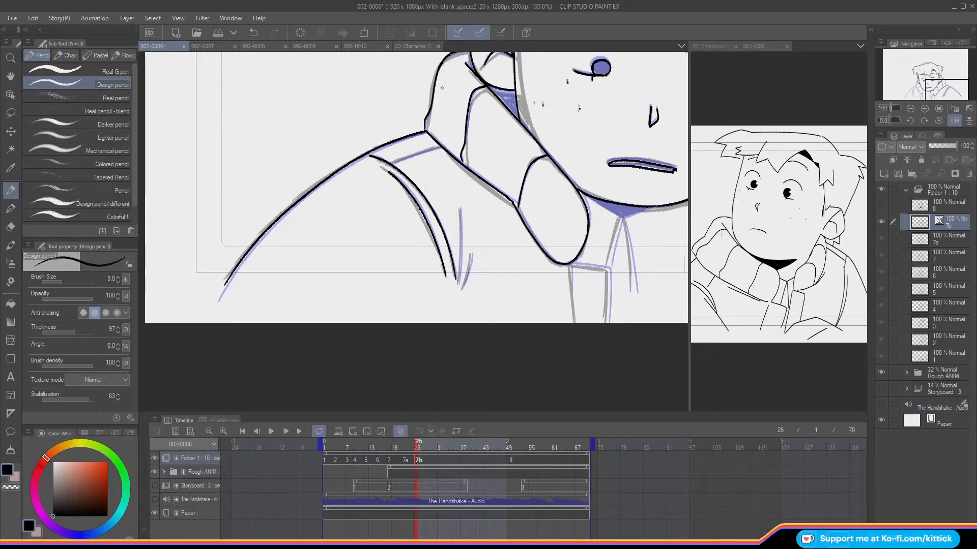
drag(460, 213, 456, 282)
key(ctrl+z)
drag(459, 210, 463, 282)
click(955, 120)
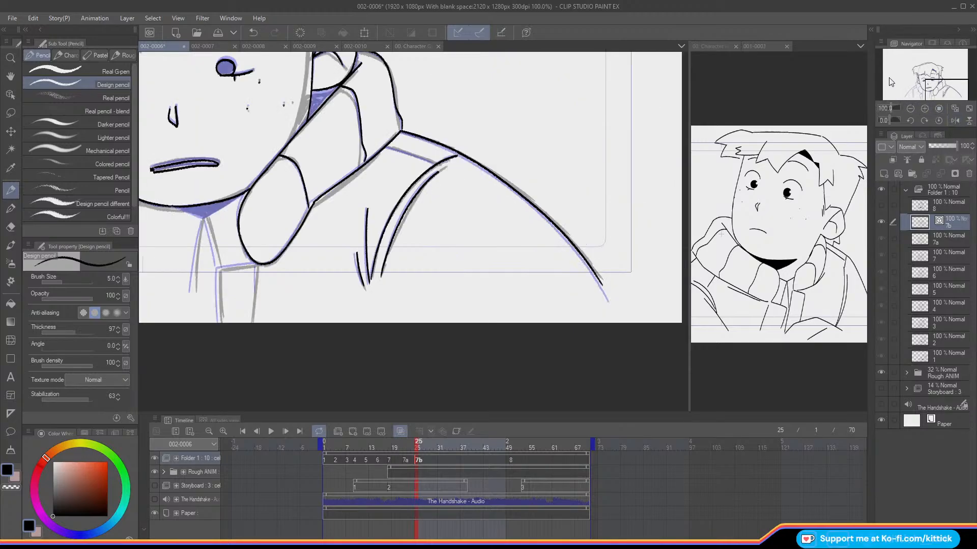
Step: Ink the short shoulder seam running from the armhole line to the collar
drag(938, 84, 934, 82)
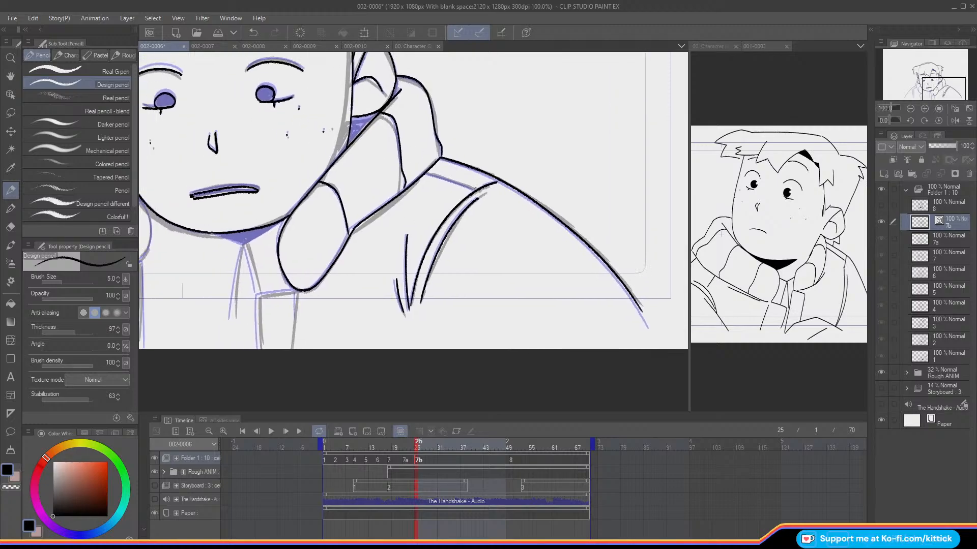
drag(474, 189, 425, 173)
key(ctrl+z)
drag(477, 190, 426, 173)
Step: Ink the rectangular jacket flap hanging beneath the collar's rounded front tip
drag(905, 97, 916, 91)
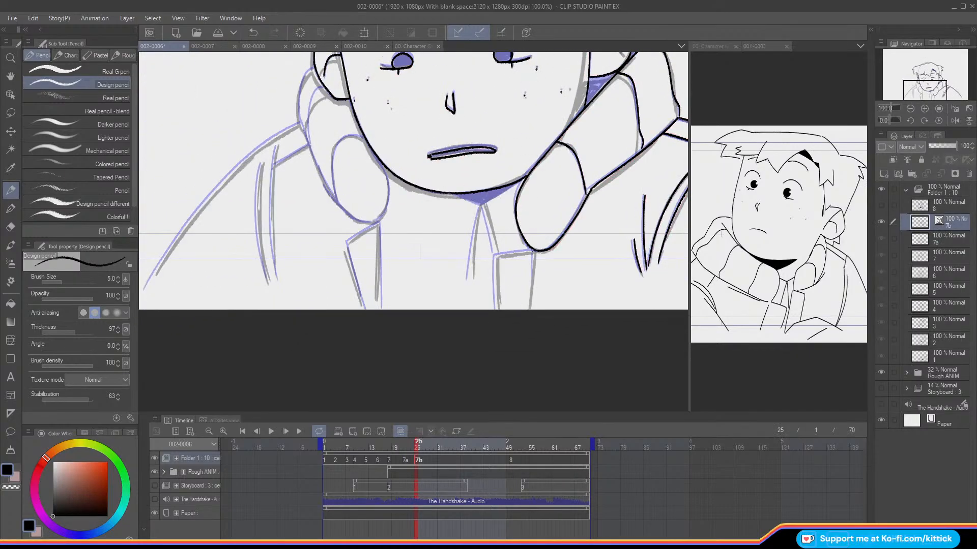
mouse_move(524, 252)
mouse_down()
mouse_move(498, 256)
mouse_move(498, 308)
mouse_up()
drag(534, 252, 529, 305)
Step: Ink the outer edge of the opposite collar from behind the ear down to its front tip
drag(924, 94, 915, 90)
key(Left)
key(Right)
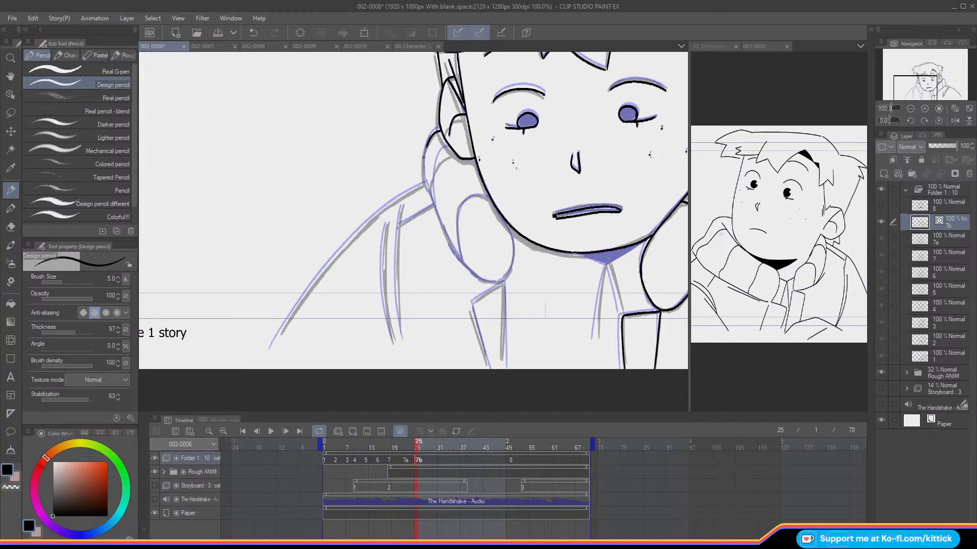
key(Left)
key(Right)
key(Left)
key(Right)
key(Left)
key(Right)
drag(428, 195, 448, 242)
key(ctrl+z)
mouse_move(427, 190)
mouse_down()
mouse_move(455, 255)
mouse_move(498, 280)
mouse_up()
key(ctrl+z)
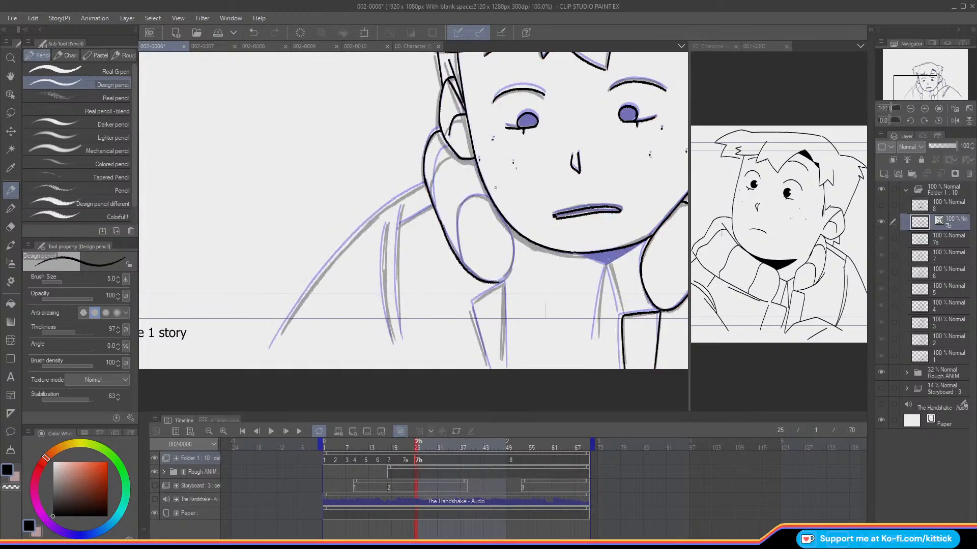
Step: Ink the opposite collar's rounded front end and the curved fold line behind it
mouse_move(478, 162)
mouse_down()
mouse_move(494, 212)
mouse_move(485, 187)
mouse_move(496, 215)
mouse_up()
drag(513, 263, 496, 282)
mouse_move(489, 200)
mouse_down()
mouse_move(477, 198)
mouse_move(459, 219)
mouse_move(463, 265)
mouse_up()
key(comma)
key(period)
key(comma)
key(period)
drag(433, 165, 436, 210)
key(comma)
key(period)
Step: Ink the pointed jacket flap beneath the opposite collar's front tip, redoing its first stroke
mouse_move(502, 297)
mouse_down()
mouse_move(496, 244)
mouse_move(494, 305)
mouse_up()
key(comma)
key(period)
key(ctrl+z)
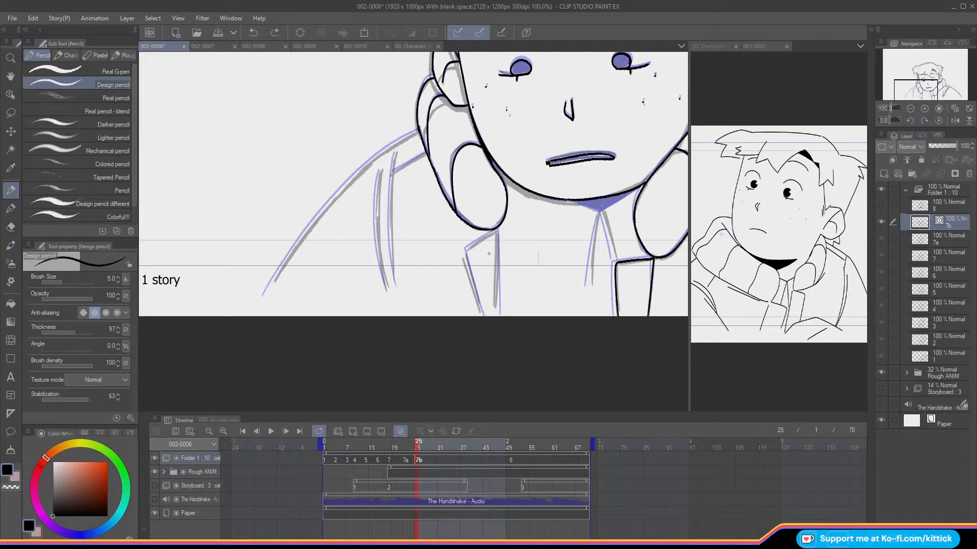
drag(497, 233, 499, 313)
mouse_move(497, 232)
mouse_down()
mouse_move(463, 257)
mouse_move(483, 316)
mouse_up()
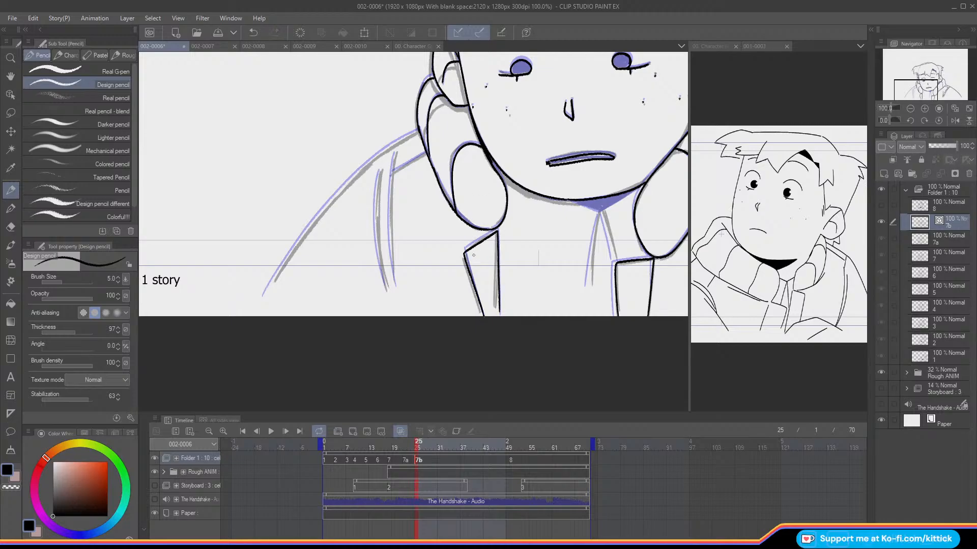
Step: Mirror and tilt the canvas, then ink the opposite shoulder line sloping outward from the collar
drag(917, 87, 916, 97)
click(955, 120)
click(910, 120)
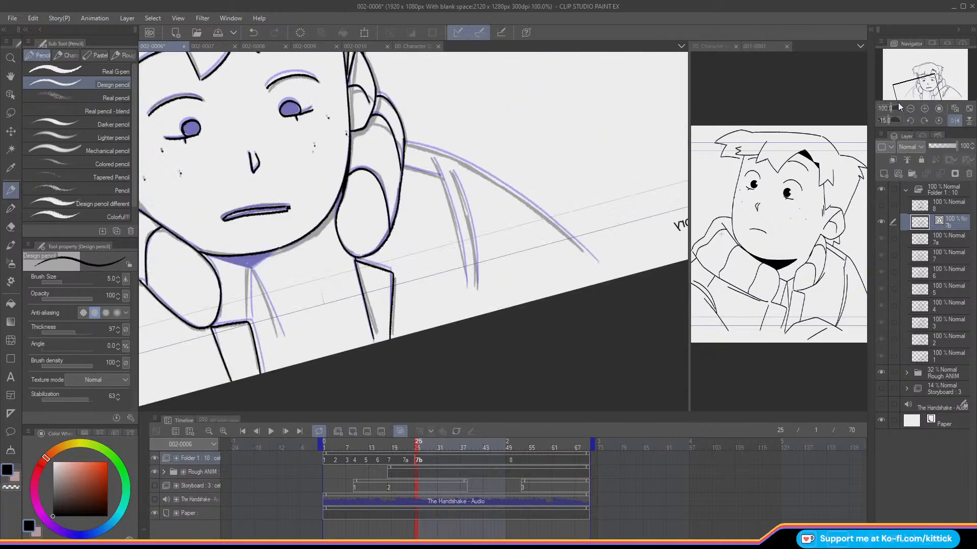
mouse_move(418, 146)
mouse_down()
mouse_move(494, 181)
mouse_move(557, 231)
mouse_up()
key(ctrl+z)
mouse_move(430, 151)
mouse_down()
mouse_move(528, 201)
mouse_move(590, 254)
mouse_up()
key(ctrl+z)
mouse_move(407, 144)
mouse_down()
mouse_move(517, 195)
mouse_move(596, 260)
mouse_up()
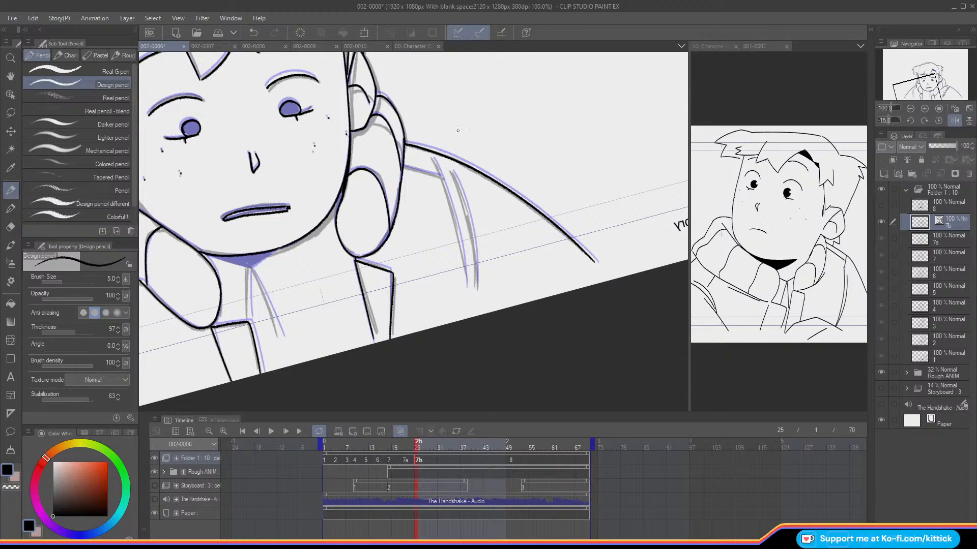
Step: Level the canvas and ink the jacket's two long seam lines and the short line joining them to the opposite collar
click(936, 120)
drag(449, 164, 452, 237)
key(ctrl+z)
drag(449, 165, 450, 298)
drag(464, 185, 459, 304)
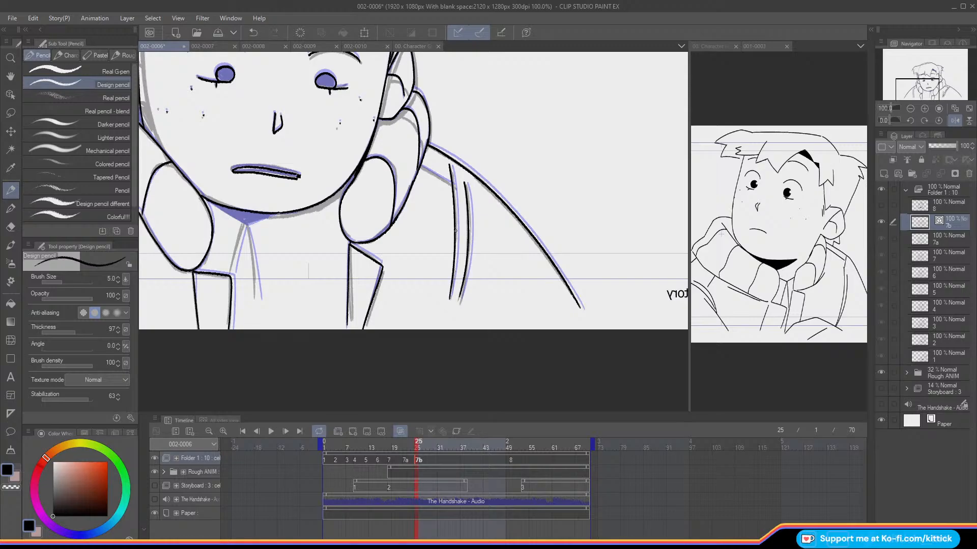
drag(428, 171, 418, 165)
key(ctrl+z)
Step: Unmirror the canvas and ink the two neckline opening lines running down from the point under the chin
drag(916, 88, 922, 85)
mouse_move(544, 199)
mouse_down()
mouse_move(502, 225)
mouse_move(474, 212)
mouse_move(516, 262)
mouse_up()
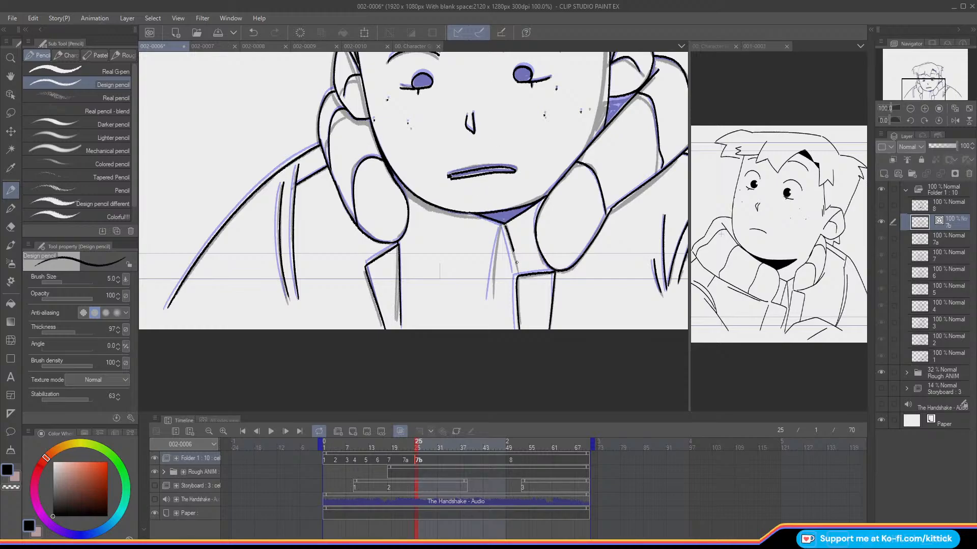
drag(503, 225, 492, 295)
key(ctrl+z)
drag(500, 226, 493, 296)
Step: Turn off the onion skin and hide the Rough ANIM folder to show cel 7b's clean line art alone
click(968, 108)
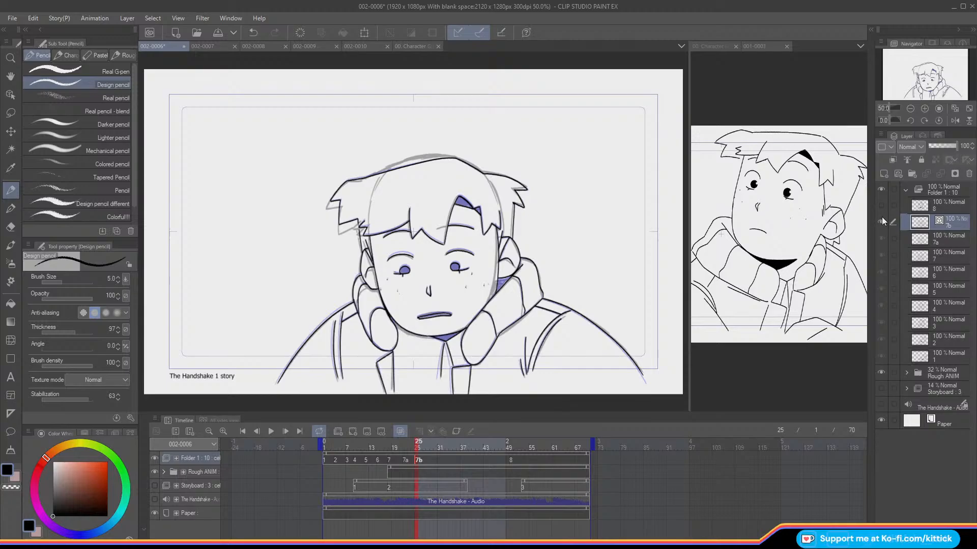
key(o)
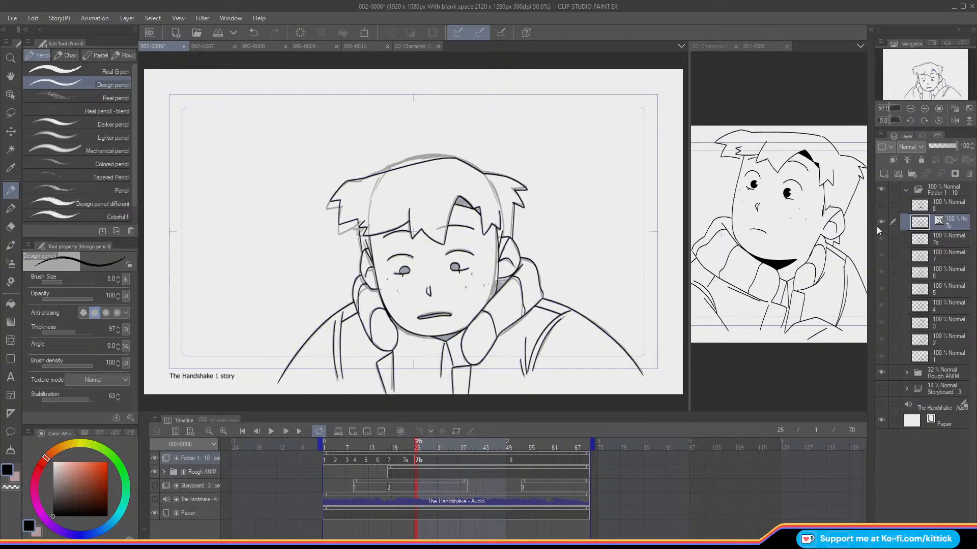
click(154, 472)
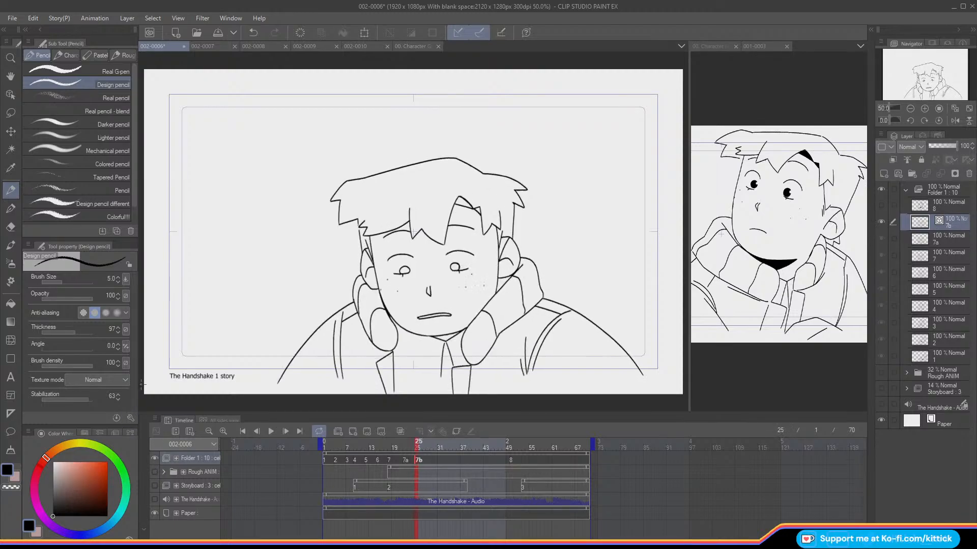
Step: Flip repeatedly between cel 7b and its neighbouring frame to compare the head and ear line work
click(920, 109)
drag(920, 73, 917, 89)
click(920, 110)
key(Left)
key(Right)
click(6, 115)
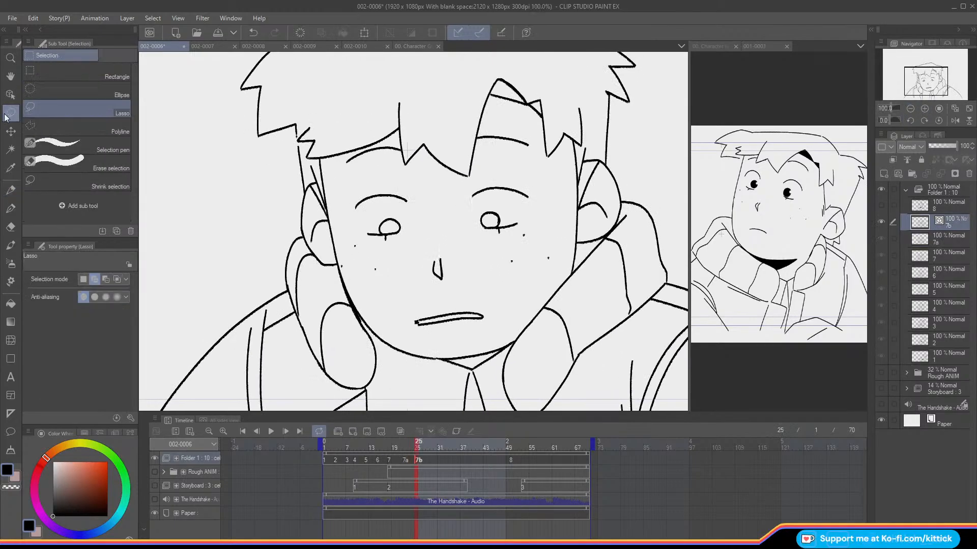
key(Left)
key(Right)
key(Left)
key(Right)
key(Left)
key(Right)
key(Left)
key(Right)
Step: Try to adjust the ear with a lasso selection and the Move layer tool, comparing it with the neighbouring frame
mouse_move(306, 184)
mouse_down()
mouse_move(297, 223)
mouse_move(325, 268)
mouse_move(338, 266)
mouse_move(307, 162)
mouse_up()
click(10, 132)
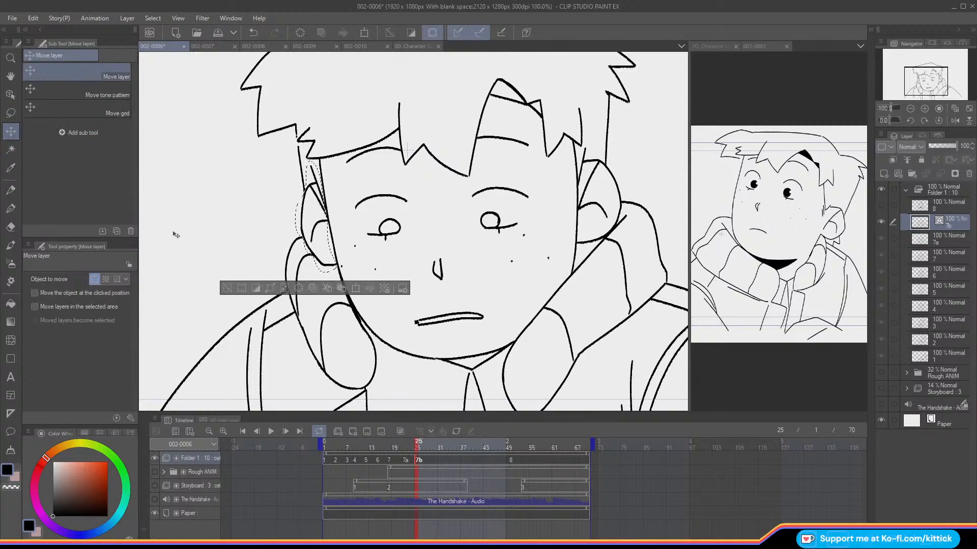
click(227, 290)
key(Left)
key(Right)
key(Left)
click(910, 109)
key(Right)
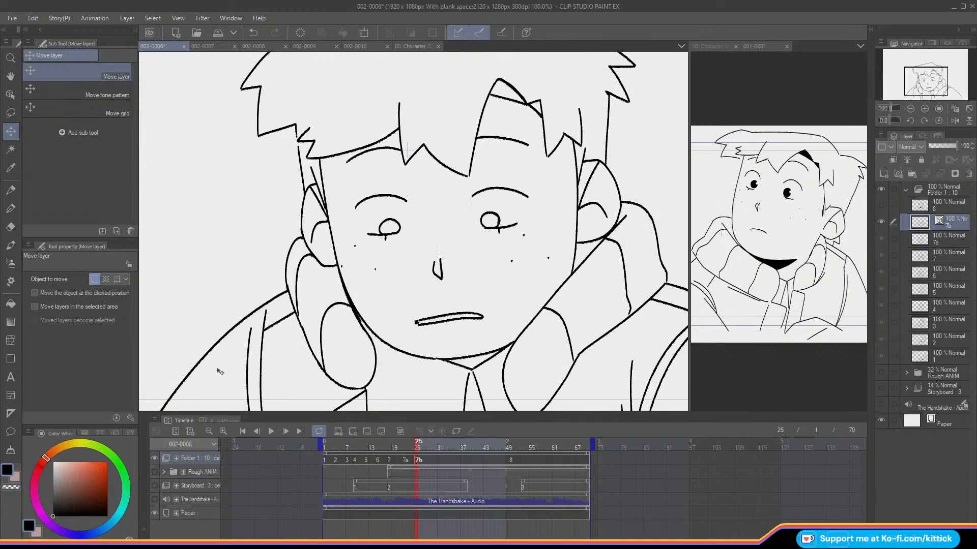
click(910, 108)
key(Left)
key(Right)
key(Left)
key(Right)
click(252, 33)
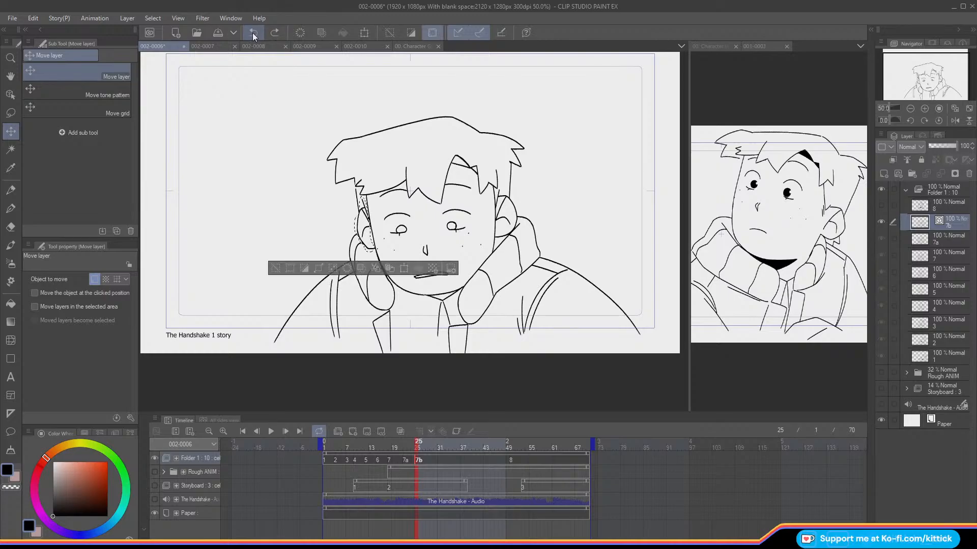
click(276, 270)
Step: Flip between cel 7b and its neighbouring frame to examine how the ear and face line up
key(Left)
key(Right)
key(Left)
key(Right)
key(Left)
key(Right)
key(Left)
key(Right)
key(Left)
key(Right)
key(Left)
key(Right)
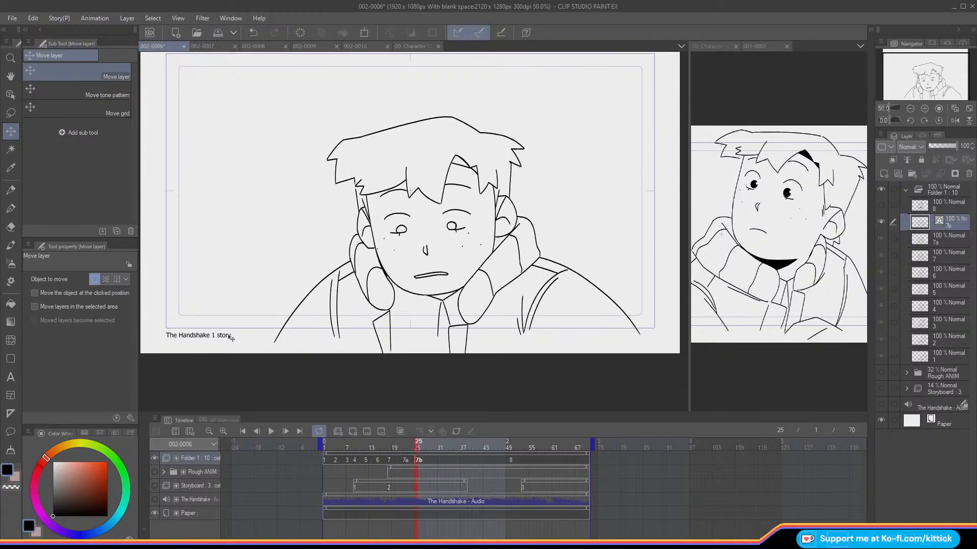
click(258, 36)
click(269, 34)
Step: Erase and re-ink the short line between the ear and face on cel 7b, using onion skin and frame flipping as guides
click(925, 108)
click(925, 109)
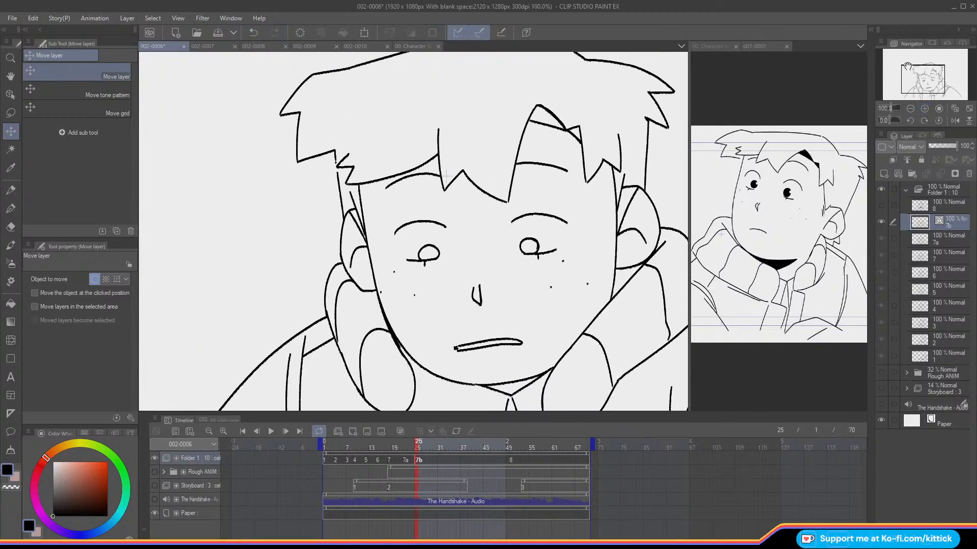
click(10, 190)
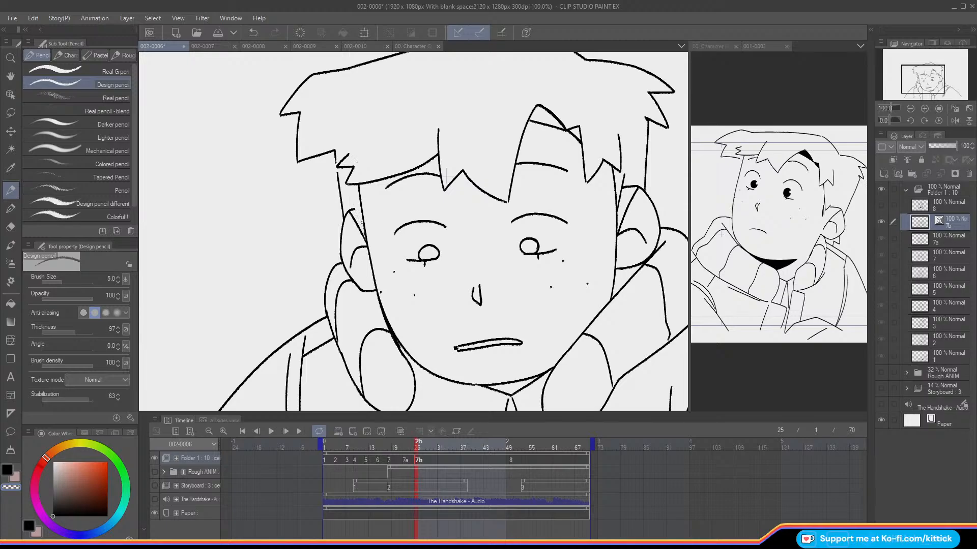
click(8, 471)
key(o)
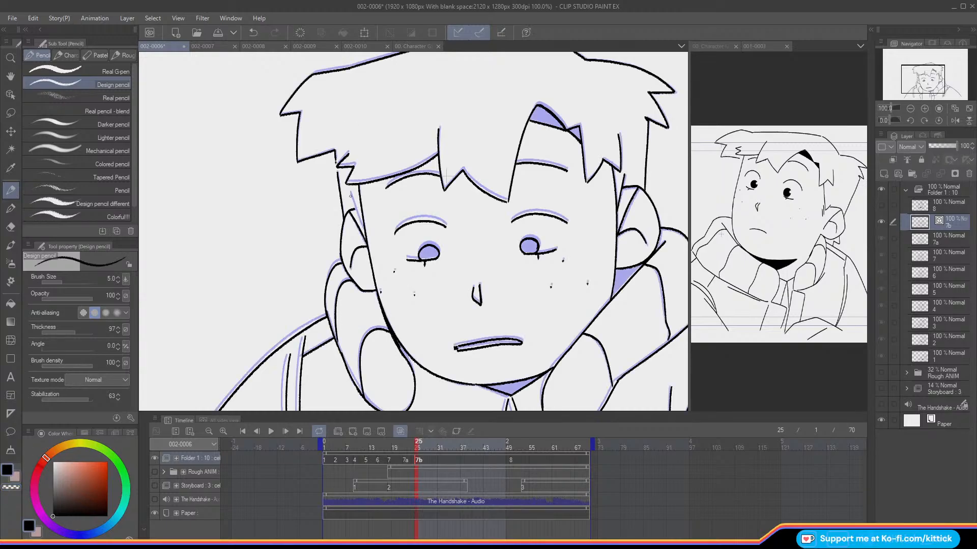
drag(351, 196, 365, 232)
key(o)
key(Left)
key(Right)
key(o)
drag(350, 192, 361, 223)
key(o)
key(Left)
key(Right)
key(Left)
key(Right)
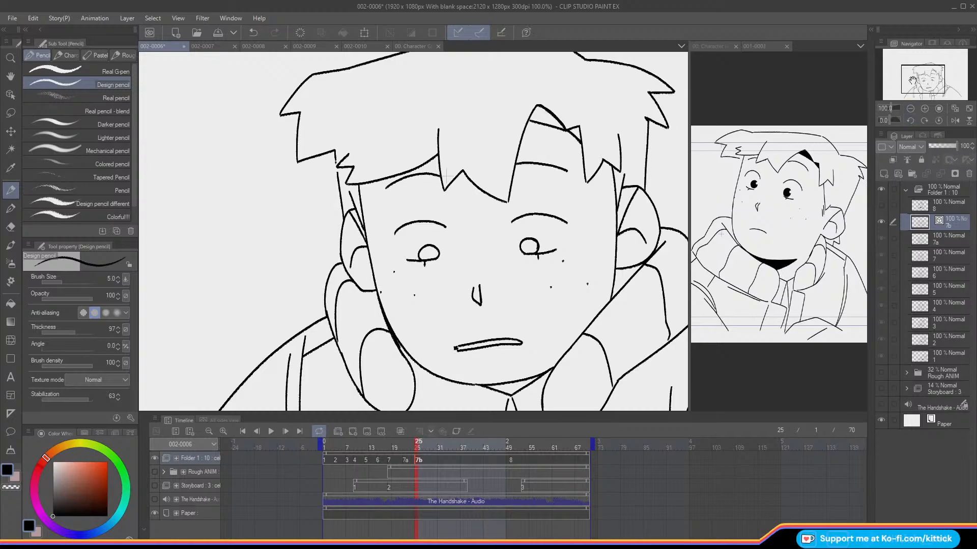
Step: Fill cel 7b's neck shadow, the gap below the ear, both parts of the hair shadow and both pupils with black
mouse_move(904, 216)
mouse_down()
mouse_move(911, 184)
mouse_move(911, 232)
mouse_up()
click(909, 109)
drag(915, 80, 917, 83)
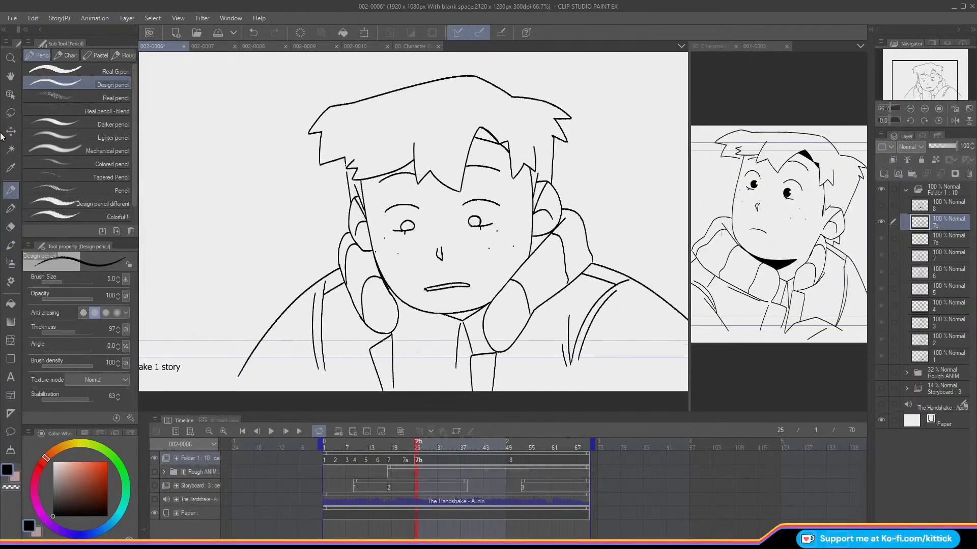
click(12, 304)
click(460, 313)
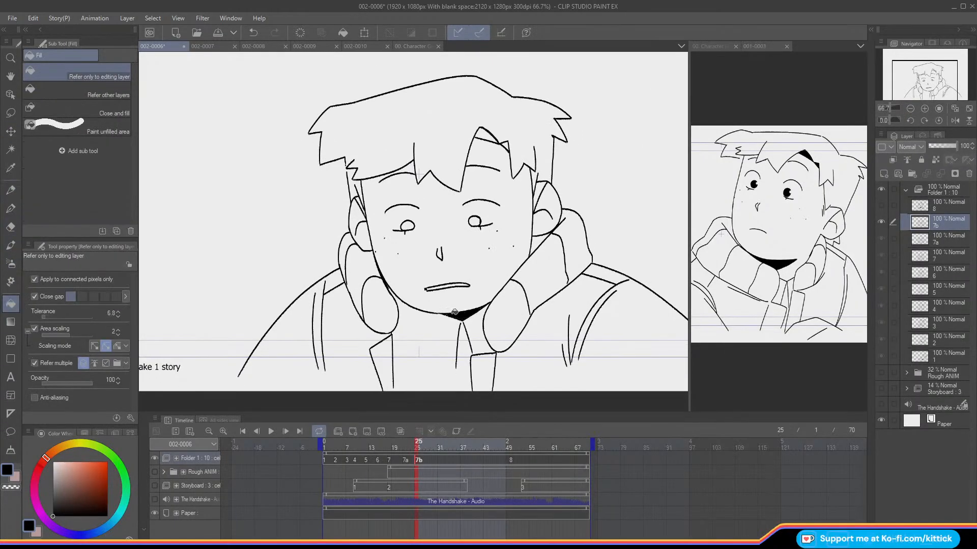
click(539, 243)
click(488, 137)
click(505, 143)
click(475, 220)
click(407, 225)
click(10, 190)
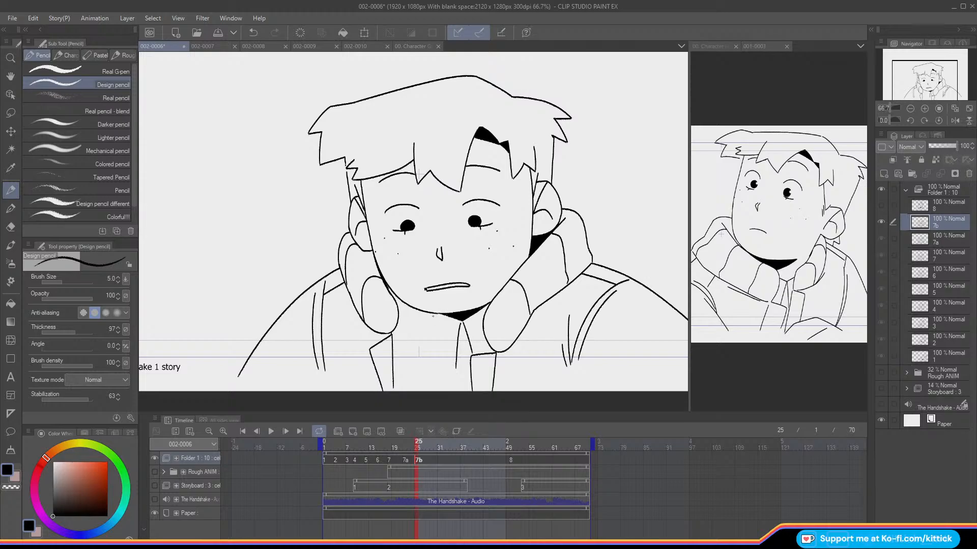
Step: Play the shot from frame 1 and scrub around cel 7b to review the inked motion
drag(417, 445, 329, 454)
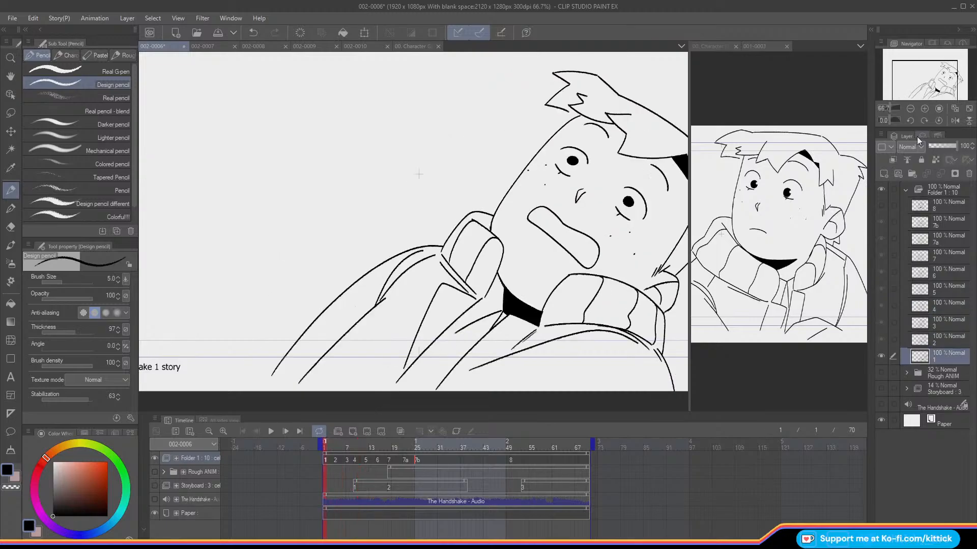
click(910, 108)
click(271, 432)
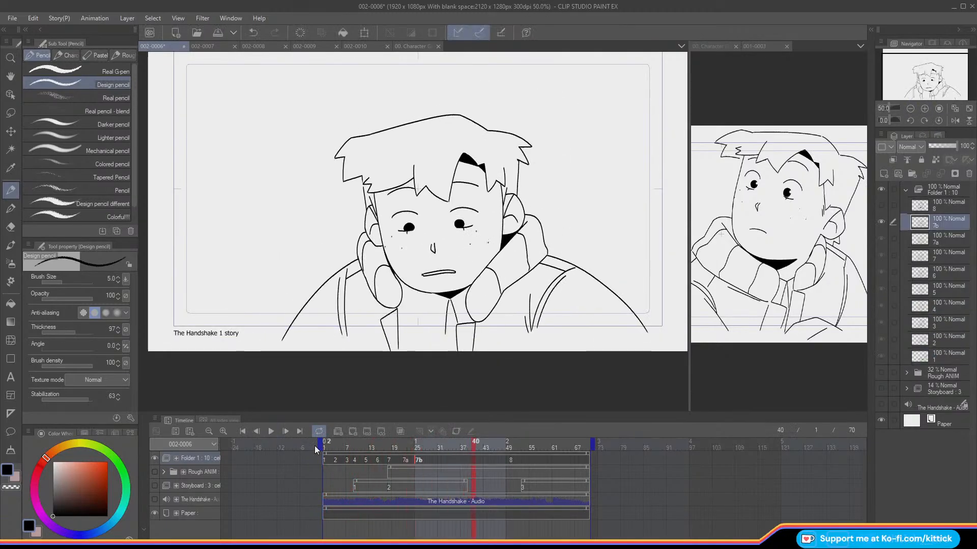
click(272, 432)
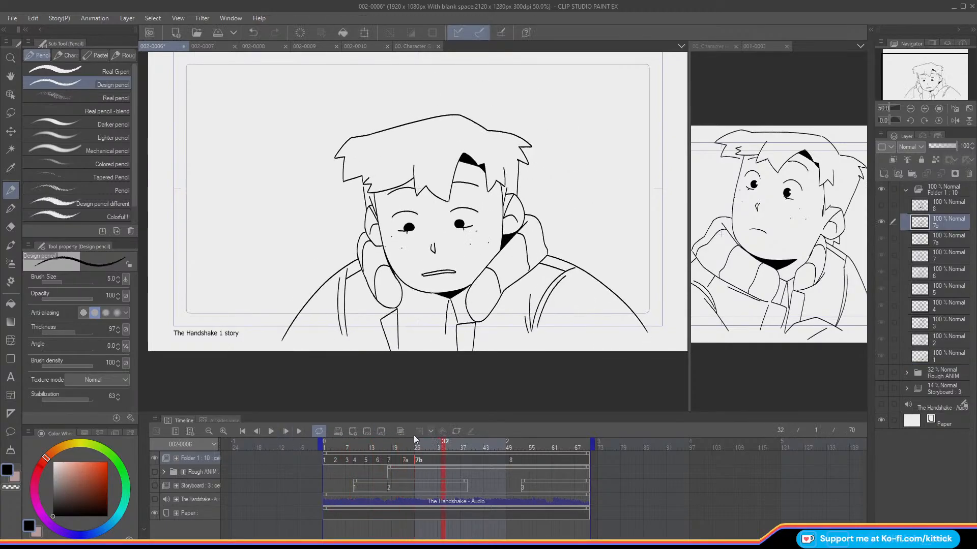
mouse_move(424, 449)
mouse_down()
mouse_move(400, 457)
mouse_move(419, 465)
mouse_up()
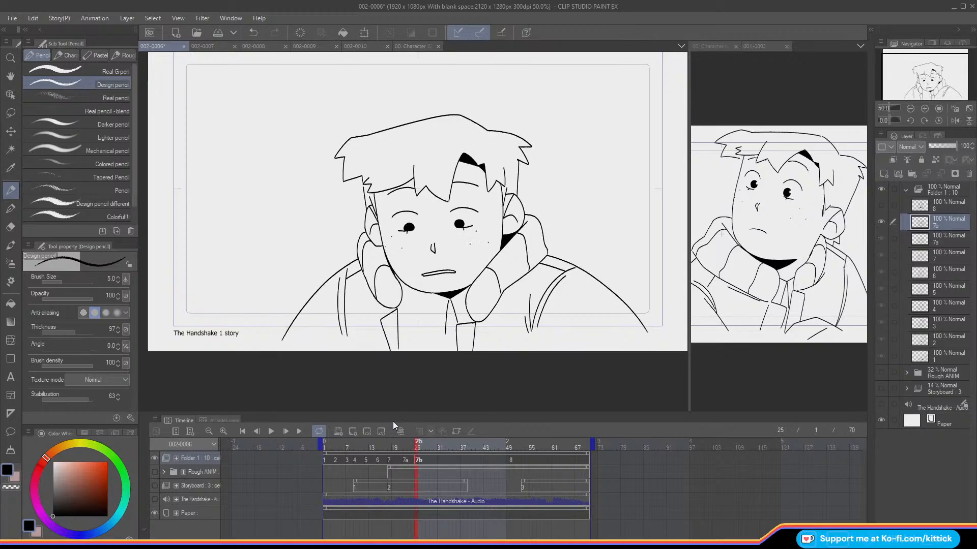
mouse_move(424, 449)
mouse_down()
mouse_move(421, 456)
mouse_move(431, 451)
mouse_up()
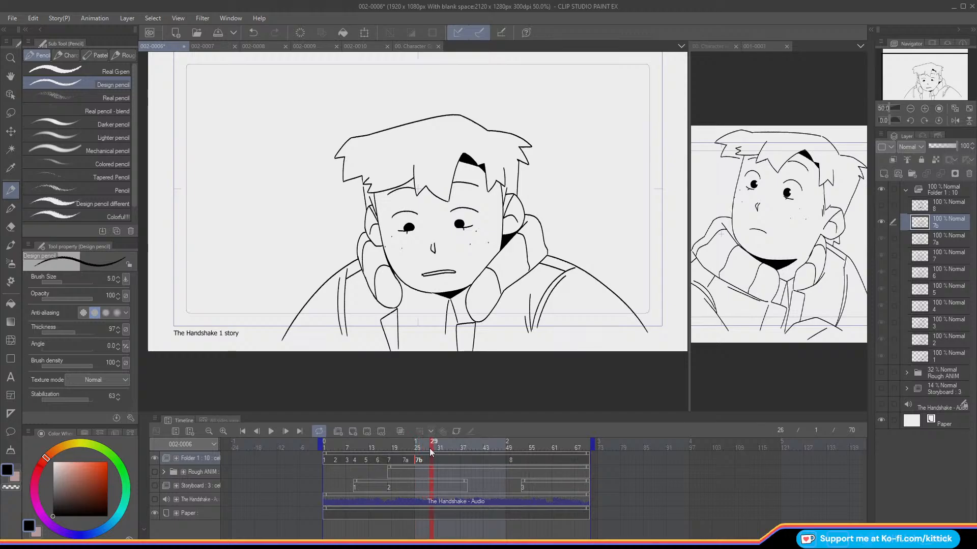
Step: Renumber the cels of Folder 1 in timeline order from 1 to 10 and check the last one
click(199, 458)
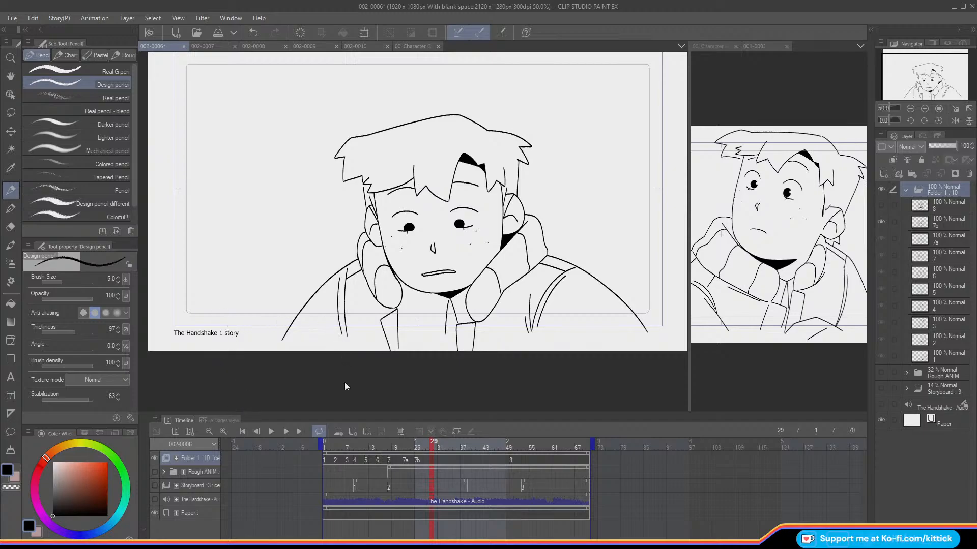
click(302, 496)
mouse_move(428, 446)
mouse_down()
mouse_move(385, 446)
mouse_move(510, 445)
mouse_move(326, 456)
mouse_move(508, 478)
mouse_move(501, 488)
mouse_move(514, 491)
mouse_up()
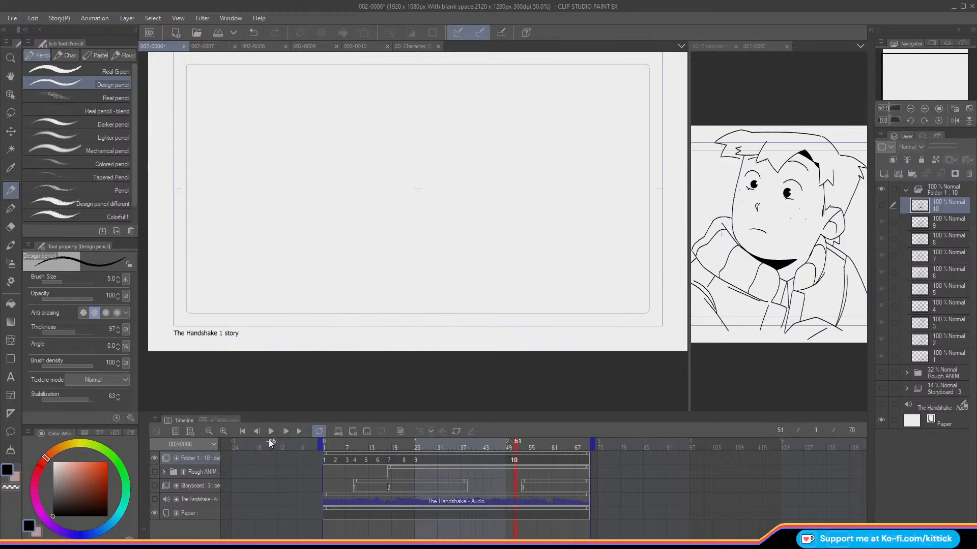
Step: Show the Rough ANIM folder, add a new animation cel to Folder 1 at frame 39 and enable onion skin
mouse_move(426, 453)
mouse_down()
mouse_move(474, 455)
mouse_move(414, 452)
mouse_move(468, 463)
mouse_up()
click(155, 472)
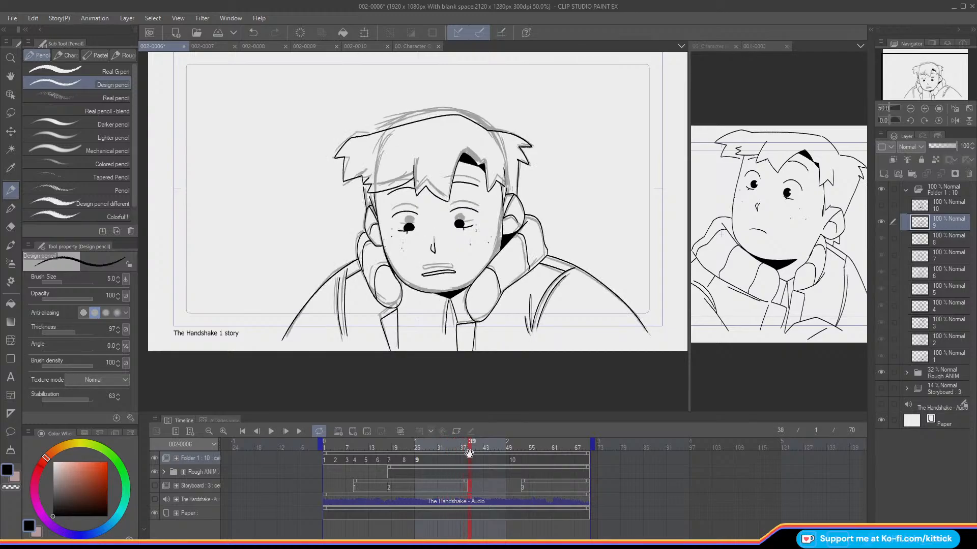
click(352, 432)
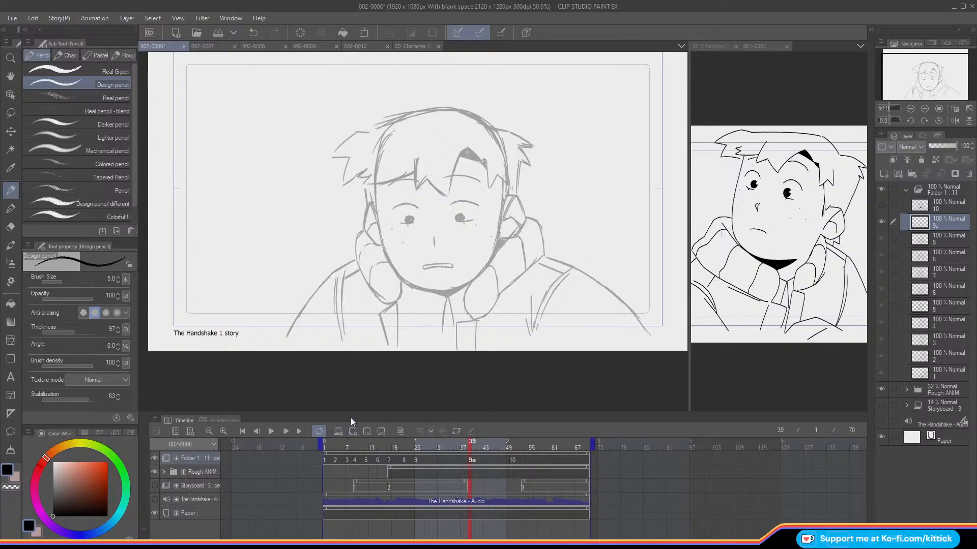
click(924, 109)
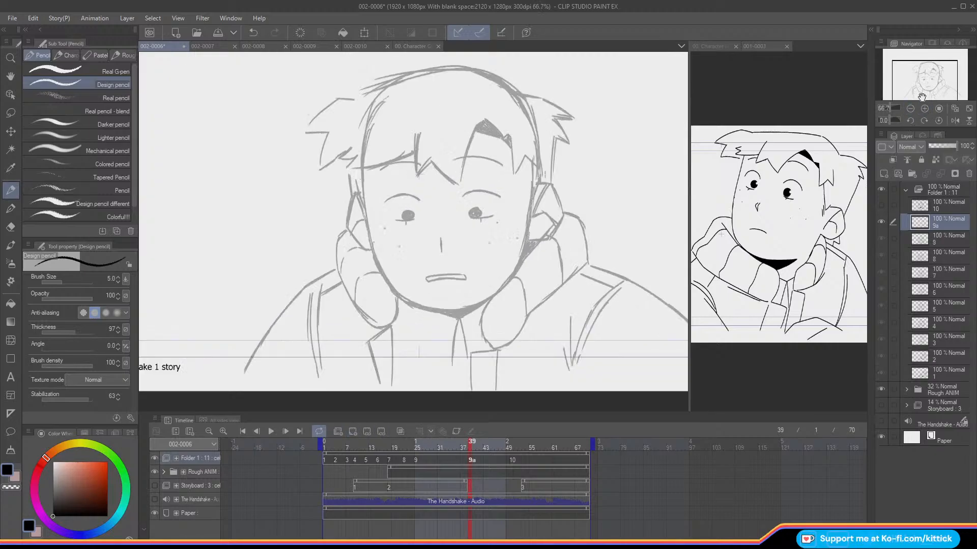
key(o)
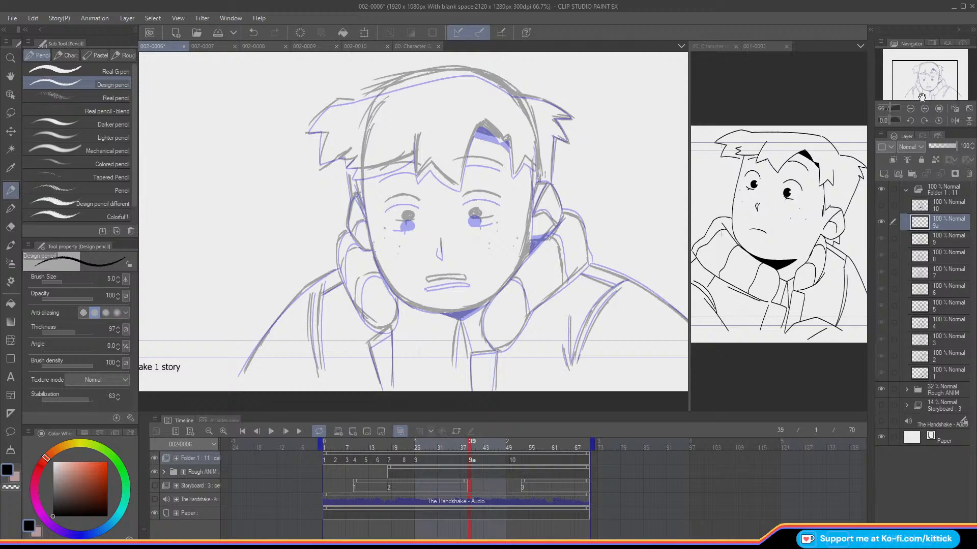
Step: Ink both sides of the face on the new cel, following the rough cheeks down towards the jaw
drag(361, 169, 384, 277)
key(ctrl+z)
drag(364, 213, 384, 276)
key(ctrl+z)
mouse_move(364, 212)
mouse_down()
mouse_move(382, 275)
mouse_move(425, 308)
mouse_up()
drag(533, 165, 522, 261)
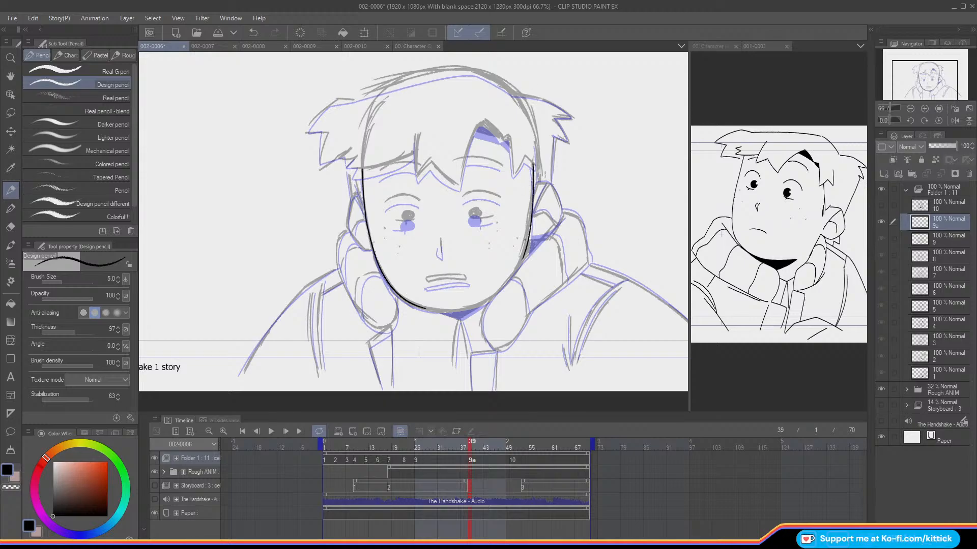
Step: Ink the curve of the chin on a mirrored canvas, redoing the first stroke, and restore the normal view
click(955, 121)
mouse_move(331, 293)
mouse_down()
mouse_move(361, 309)
mouse_move(406, 306)
mouse_up()
key(ctrl+z)
key(ctrl+z)
mouse_move(332, 295)
mouse_down()
mouse_move(354, 308)
mouse_move(406, 306)
mouse_up()
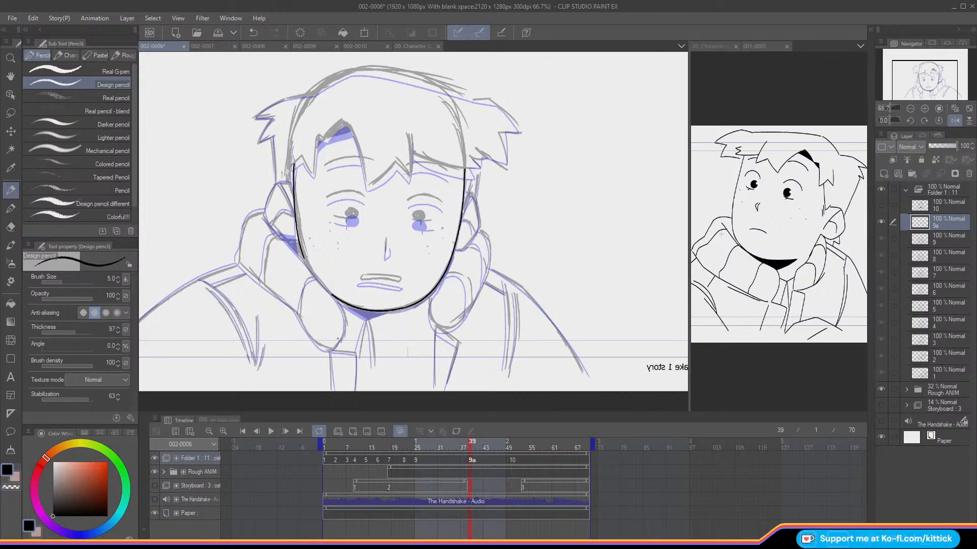
click(955, 121)
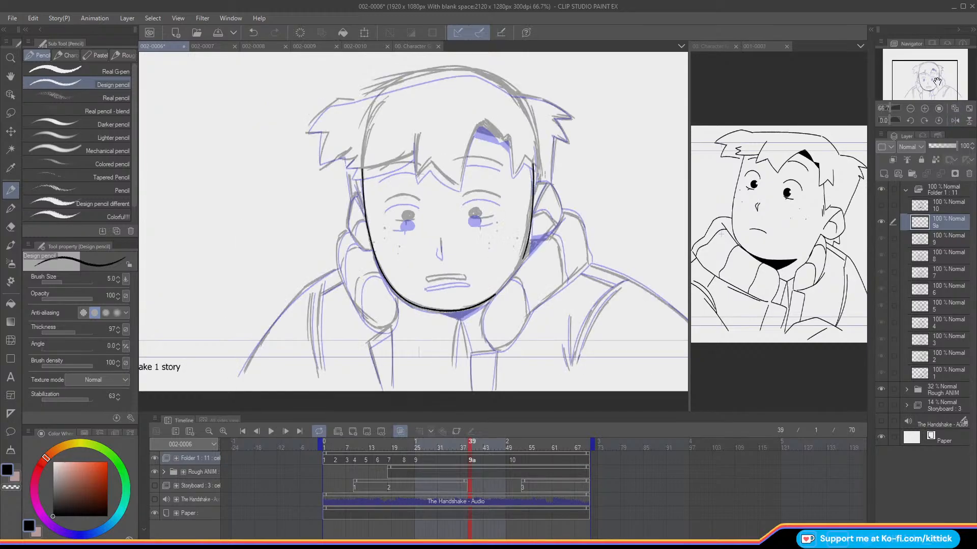
Step: Compare with the adjacent frame and ink the fringe's peaked parting down to its long central point, redoing failed strokes
click(923, 109)
drag(925, 75, 929, 73)
key(comma)
key(period)
key(comma)
key(period)
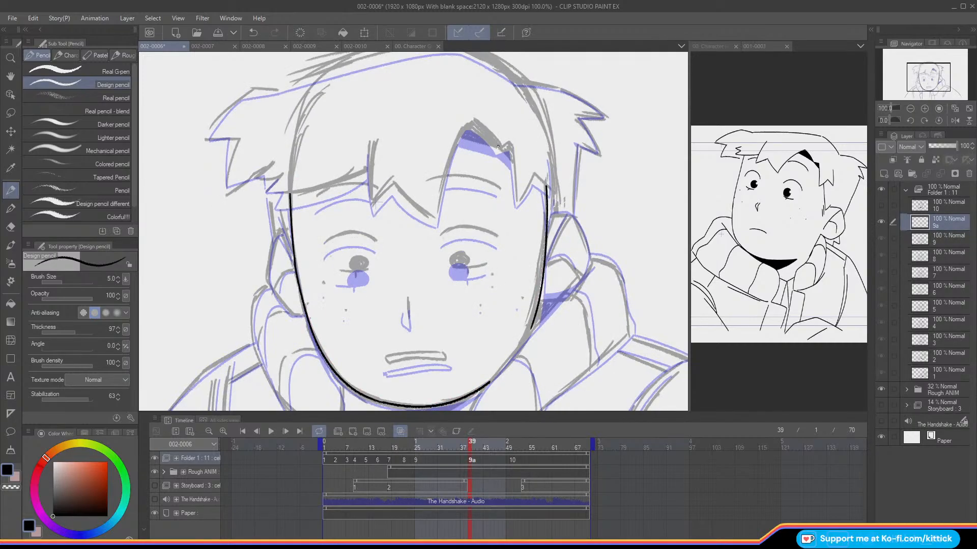
mouse_move(464, 137)
mouse_down()
mouse_move(494, 137)
mouse_move(478, 123)
mouse_move(465, 131)
mouse_move(442, 185)
mouse_up()
key(ctrl+z)
drag(478, 123, 471, 122)
drag(472, 122, 441, 188)
key(ctrl+z)
Step: Ink the fringe's middle zigzag points and the small spiky locks running from the parting to the temple
key(ctrl+z)
mouse_move(473, 121)
mouse_down()
mouse_move(456, 143)
mouse_move(436, 216)
mouse_up()
mouse_move(371, 142)
mouse_down()
mouse_move(372, 203)
mouse_move(410, 201)
mouse_move(435, 218)
mouse_up()
key(ctrl+z)
drag(394, 183, 436, 216)
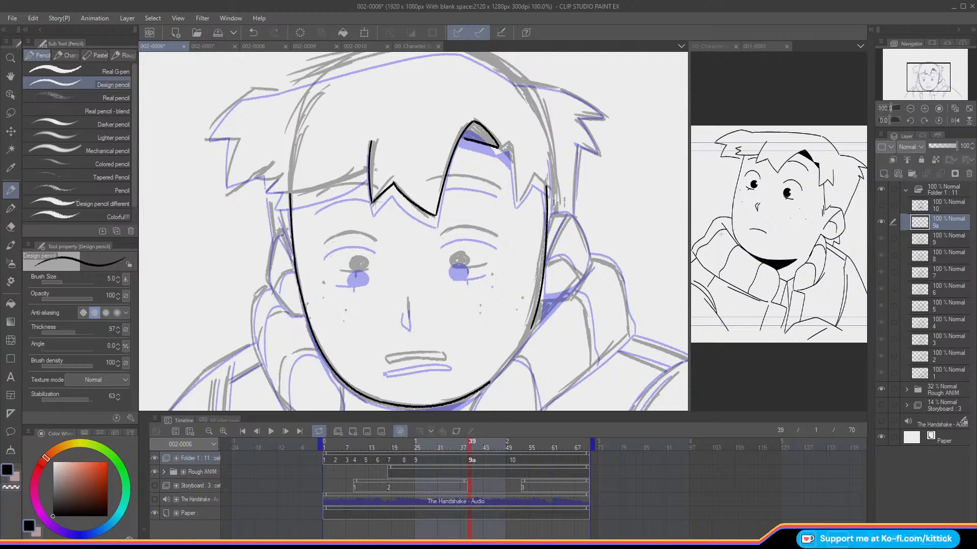
mouse_move(499, 147)
mouse_down()
mouse_move(514, 166)
mouse_move(516, 198)
mouse_move(545, 185)
mouse_up()
key(ctrl+z)
drag(547, 152, 550, 187)
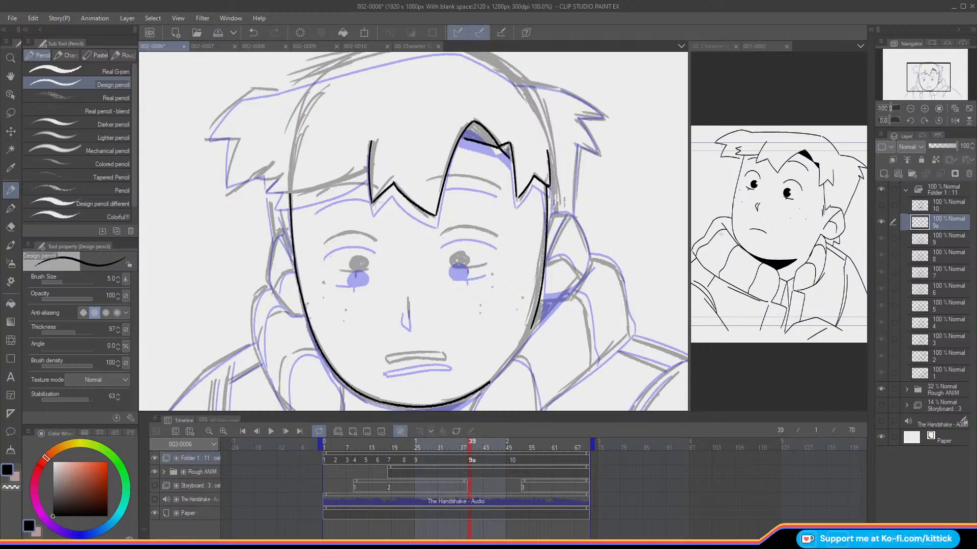
Step: Erase the face outline overlapping the temple lock, and touch up the hair line beside the parting in black
drag(542, 181, 544, 207)
key(ctrl+z)
click(10, 488)
drag(545, 194, 548, 223)
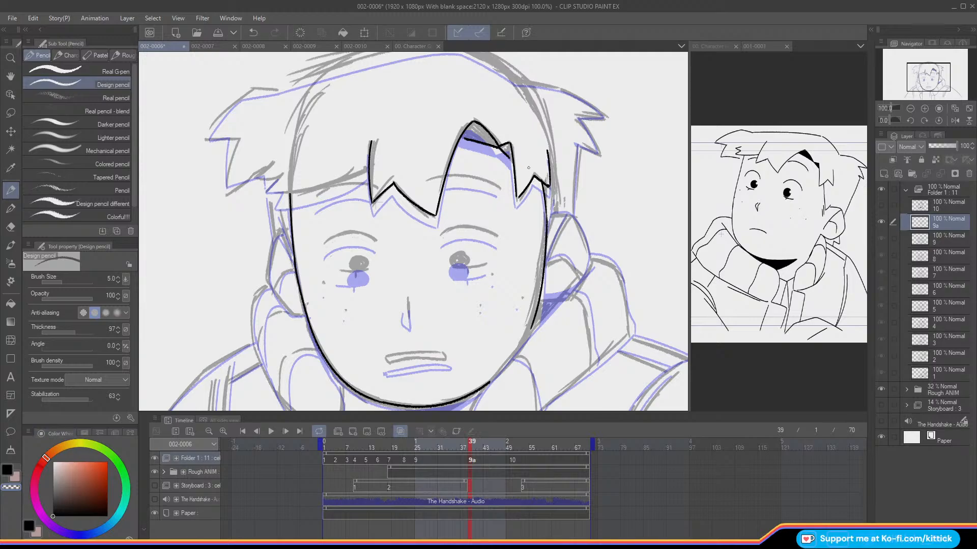
key(c)
drag(508, 156, 513, 163)
Step: Mirror the canvas and ink the side fringe's sweeping lower edge and the jagged spikes at its end
drag(921, 76, 915, 77)
click(954, 121)
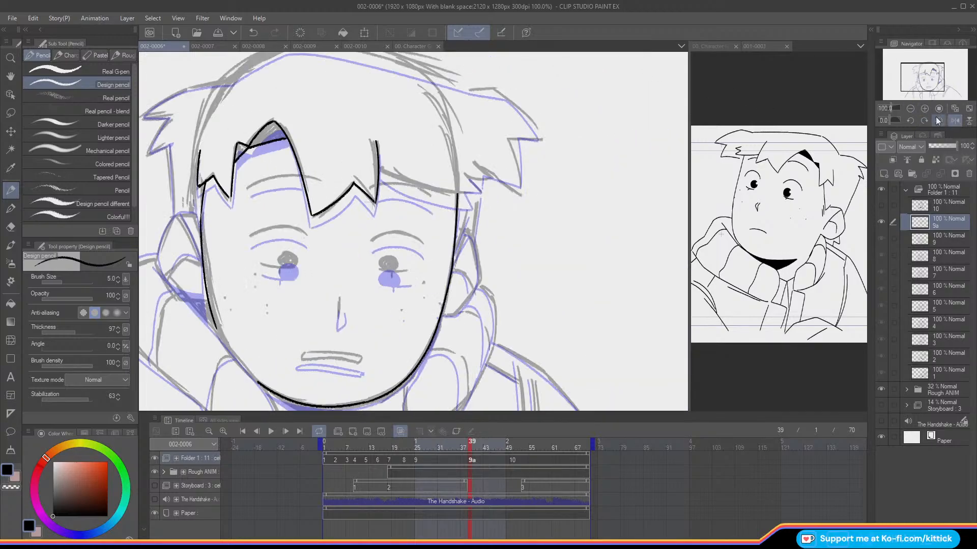
mouse_move(379, 165)
mouse_down()
mouse_move(478, 191)
mouse_move(483, 176)
mouse_move(471, 164)
mouse_up()
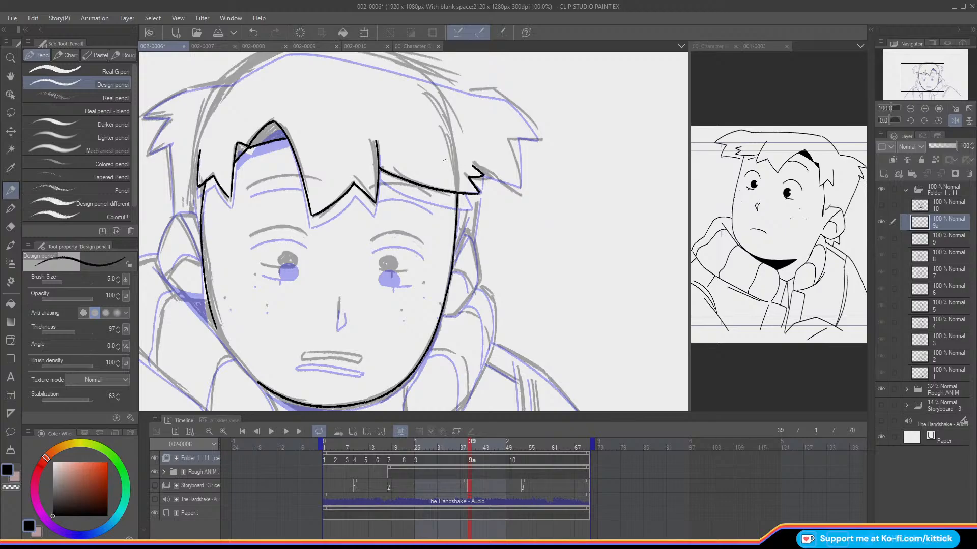
Step: Restore the unmirrored canvas view and ink the arched upper lid lines over both eyes, redoing the failed stroke
click(955, 121)
drag(939, 86, 942, 89)
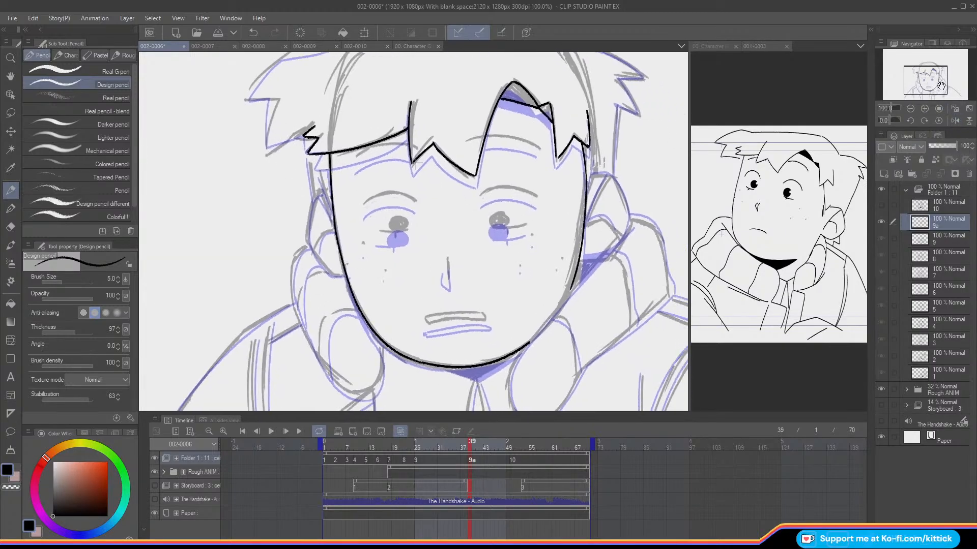
mouse_move(537, 196)
mouse_down()
mouse_move(489, 184)
mouse_move(482, 191)
mouse_move(528, 191)
mouse_move(499, 185)
mouse_move(480, 197)
mouse_up()
key(ctrl+z)
mouse_move(415, 202)
mouse_down()
mouse_move(375, 193)
mouse_move(363, 205)
mouse_up()
Step: Compare cel 9a's face with rough cel 10 and the neighbouring frames, with onion skin turned off for the comparison
click(512, 461)
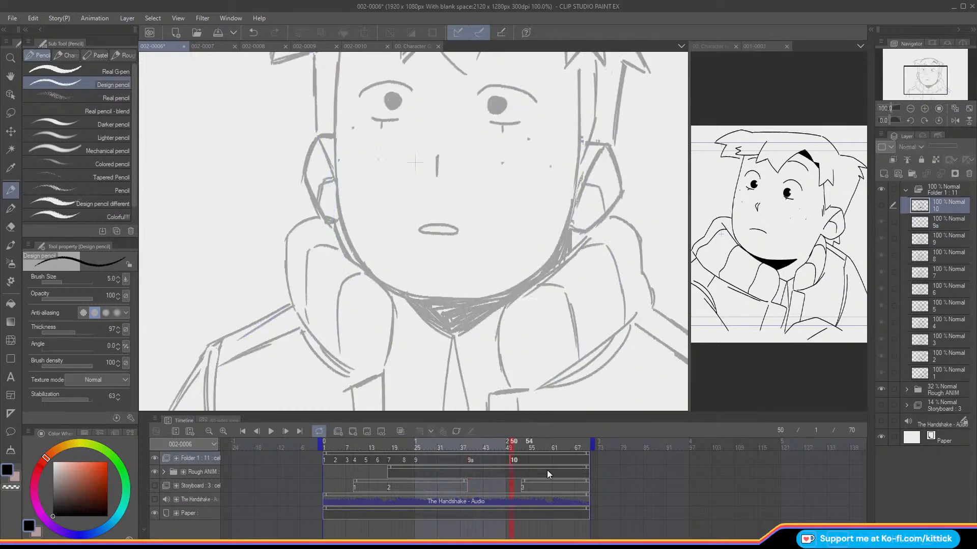
click(881, 206)
key(Left)
key(Left)
key(Left)
key(Left)
key(Left)
key(Left)
key(Left)
key(Left)
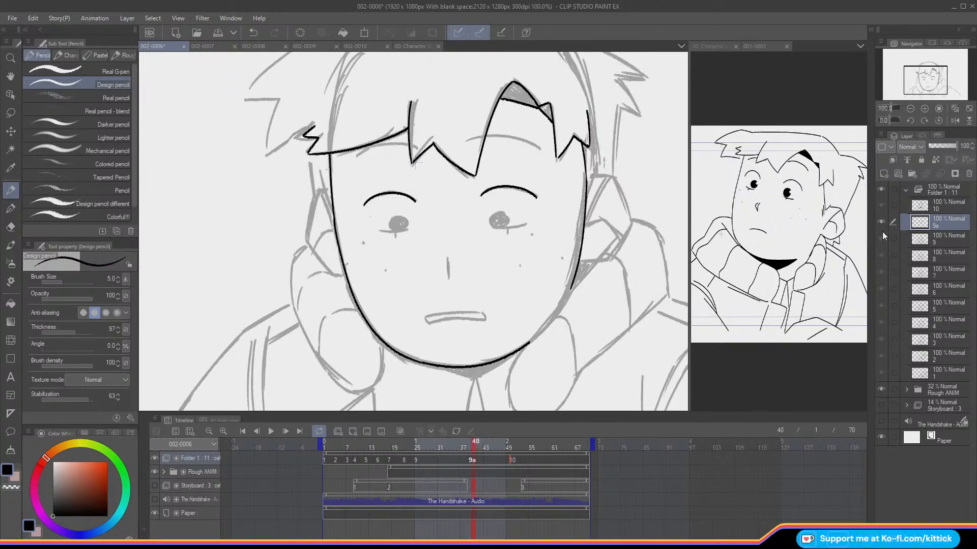
key(Left)
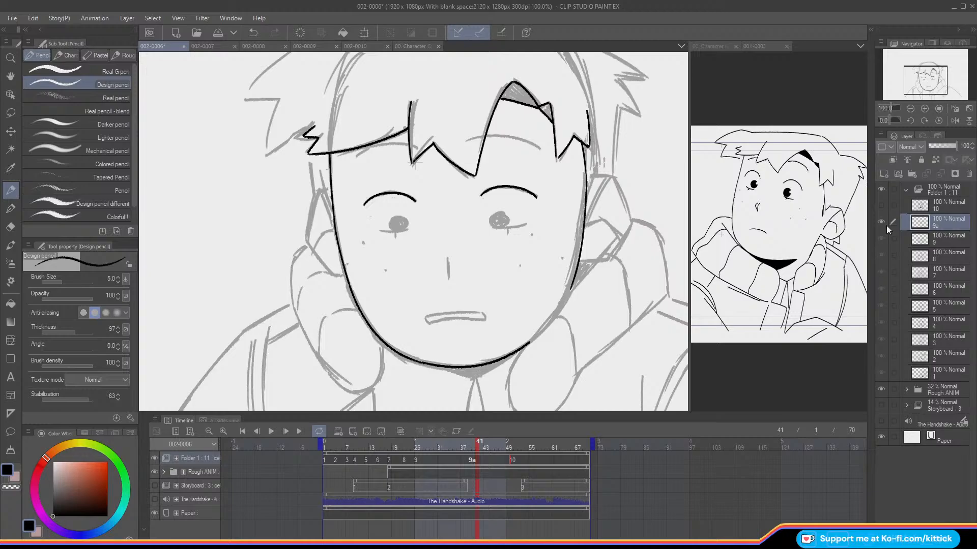
key(Left)
key(Left)
key(Left)
key(Right)
key(o)
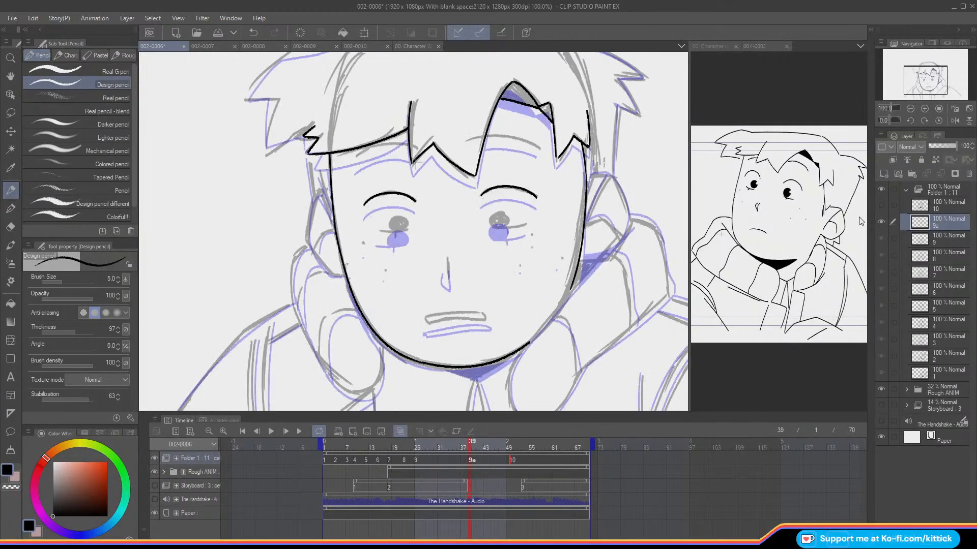
Step: Ink the lower lid lines and round irises of both eyes, redoing failed strokes, and dot the freckles on the cheeks
drag(525, 224, 491, 227)
mouse_move(406, 229)
mouse_down()
mouse_move(376, 230)
mouse_move(410, 222)
mouse_move(389, 225)
mouse_up()
key(ctrl+z)
mouse_move(490, 215)
mouse_down()
mouse_move(492, 226)
mouse_move(509, 219)
mouse_move(491, 215)
mouse_up()
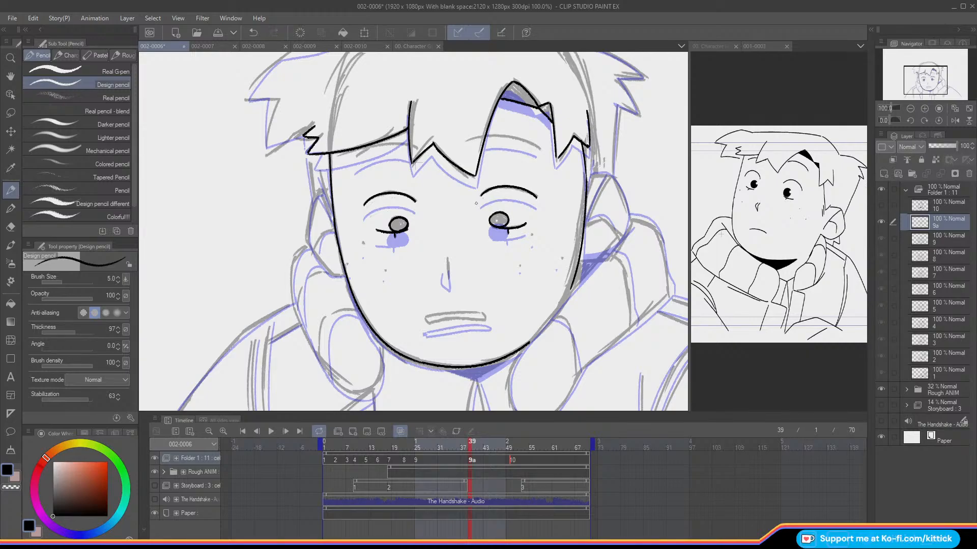
key(ctrl+z)
mouse_move(493, 217)
mouse_down()
mouse_move(499, 228)
mouse_move(510, 219)
mouse_move(494, 214)
mouse_up()
click(385, 271)
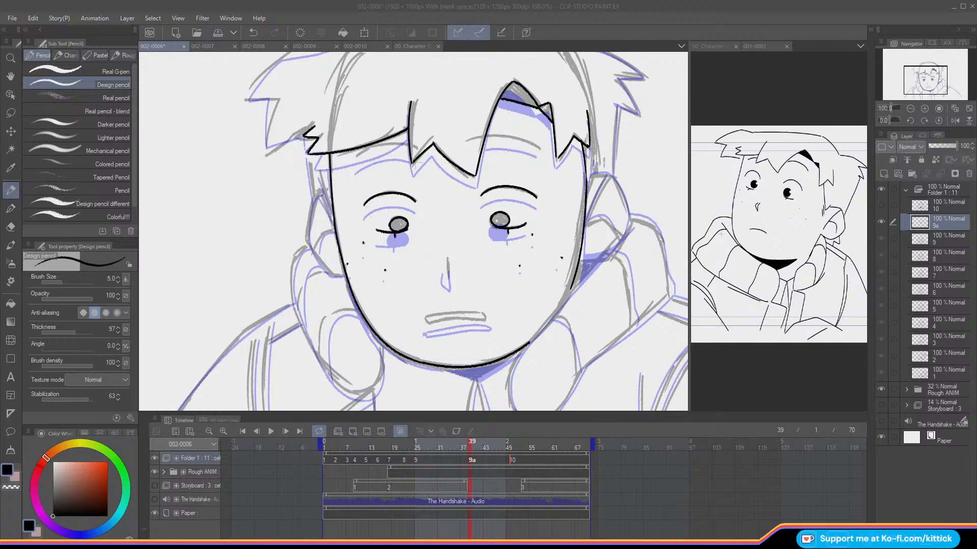
Step: Check the frame against its neighbour, and ink the small hooked nose and the thin closed outline of the mouth
click(463, 447)
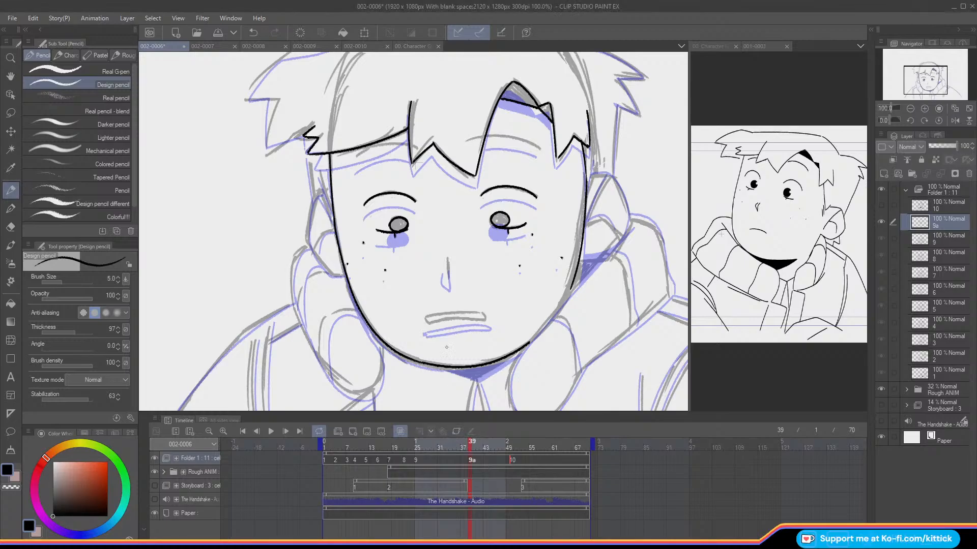
click(466, 446)
click(469, 447)
mouse_move(447, 258)
mouse_down()
mouse_move(449, 278)
mouse_move(441, 260)
mouse_up()
key(Left)
key(Right)
mouse_move(427, 319)
mouse_down()
mouse_move(485, 317)
mouse_move(425, 318)
mouse_up()
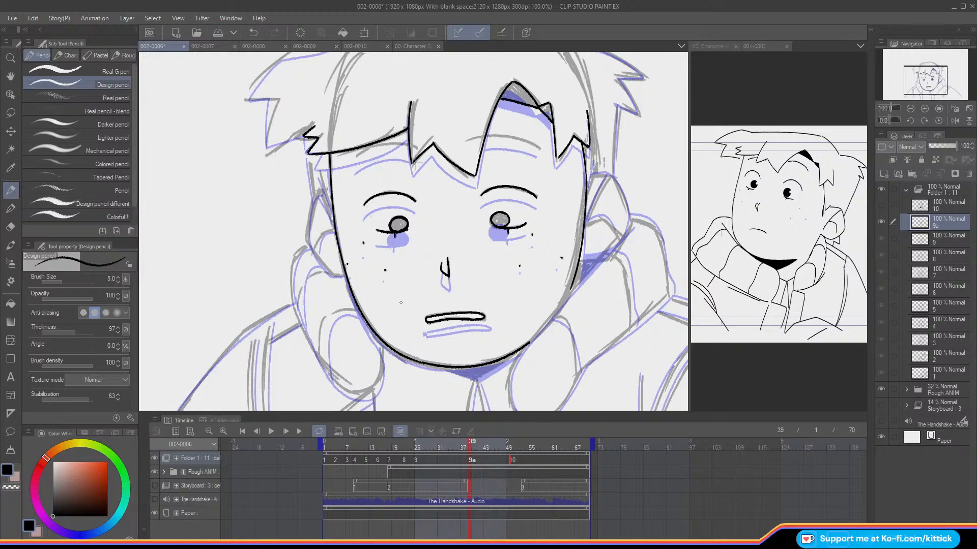
key(ctrl+z)
mouse_move(425, 319)
mouse_down()
mouse_move(483, 316)
mouse_move(426, 319)
mouse_up()
Step: Flip repeatedly between cels 9 and 9a without onion skin to check how the inked face moves
drag(911, 74, 909, 71)
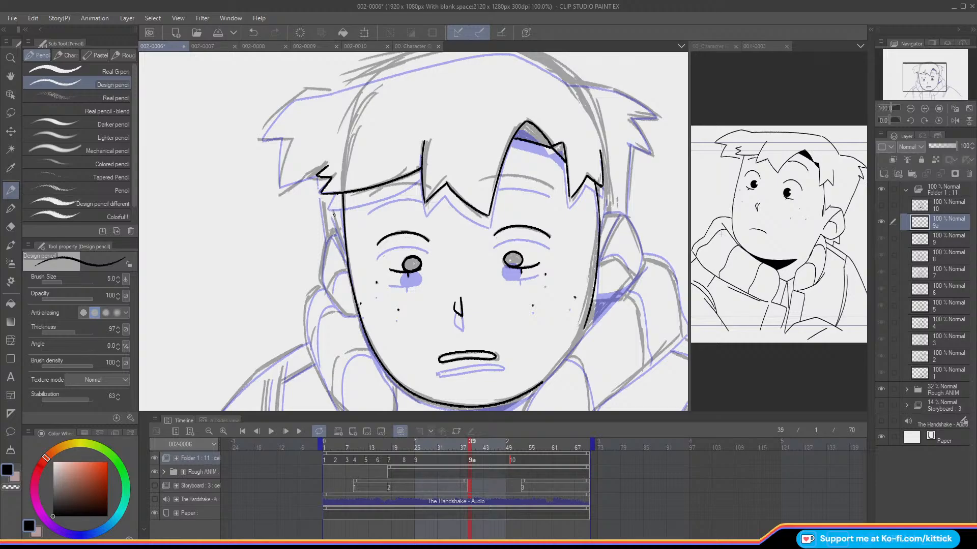
key(Left)
key(Right)
key(Left)
key(Right)
key(Left)
key(Right)
key(Left)
key(Right)
key(Left)
key(Right)
key(Left)
key(Right)
key(Left)
key(Right)
key(Left)
key(Right)
key(Left)
key(Right)
key(o)
Step: Mirror the canvas and ink the outer curve and lower edge of the ear beside the parting, redoing failed strokes
click(953, 124)
drag(926, 71, 930, 70)
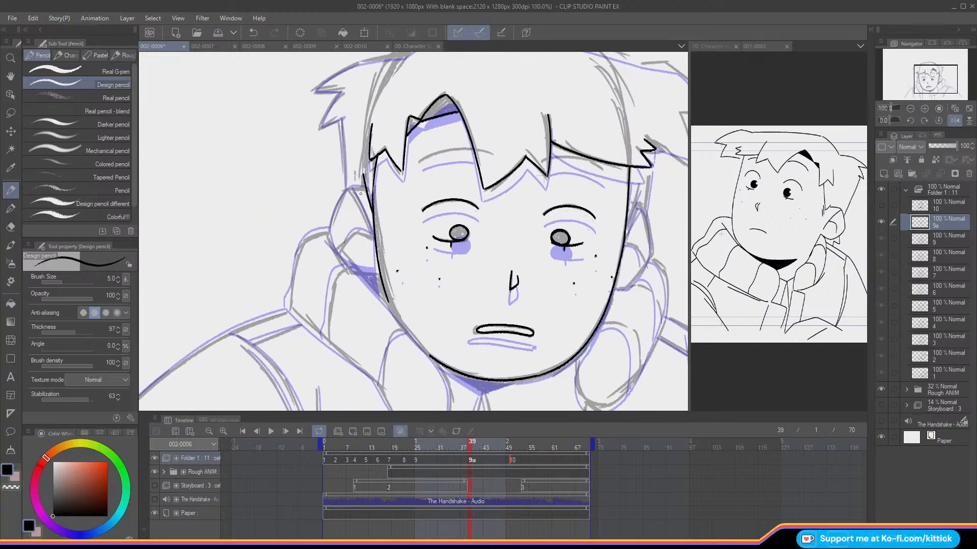
mouse_move(364, 190)
mouse_down()
mouse_move(350, 187)
mouse_move(342, 199)
mouse_move(332, 246)
mouse_up()
key(ctrl+z)
key(ctrl+z)
key(ctrl+z)
key(ctrl+z)
drag(370, 270, 348, 265)
Step: Ink the inner fold lines of the ear beside the parting and redo its outer curve after comparing with cel 9
click(11, 113)
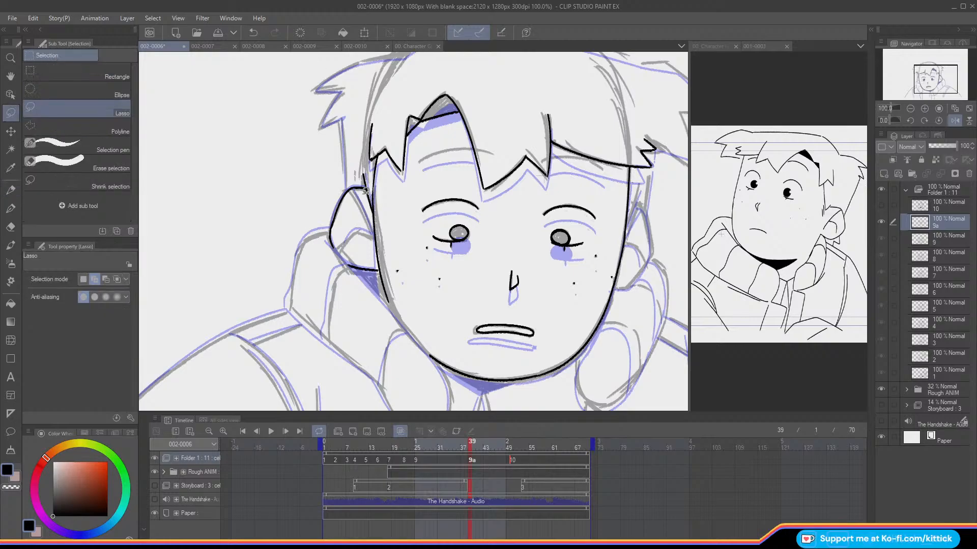
key(p)
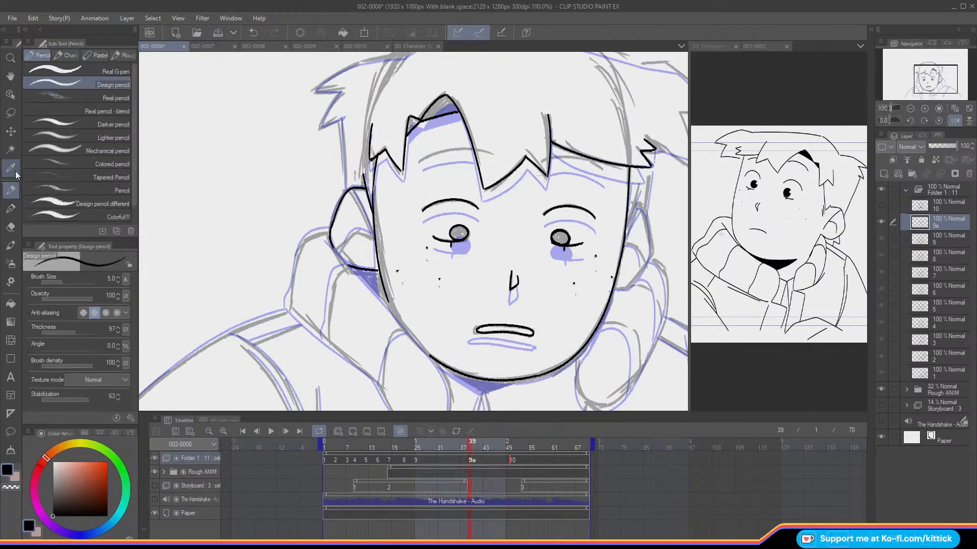
mouse_move(349, 188)
mouse_down()
mouse_move(376, 238)
mouse_move(354, 230)
mouse_move(344, 245)
mouse_up()
key(ctrl+z)
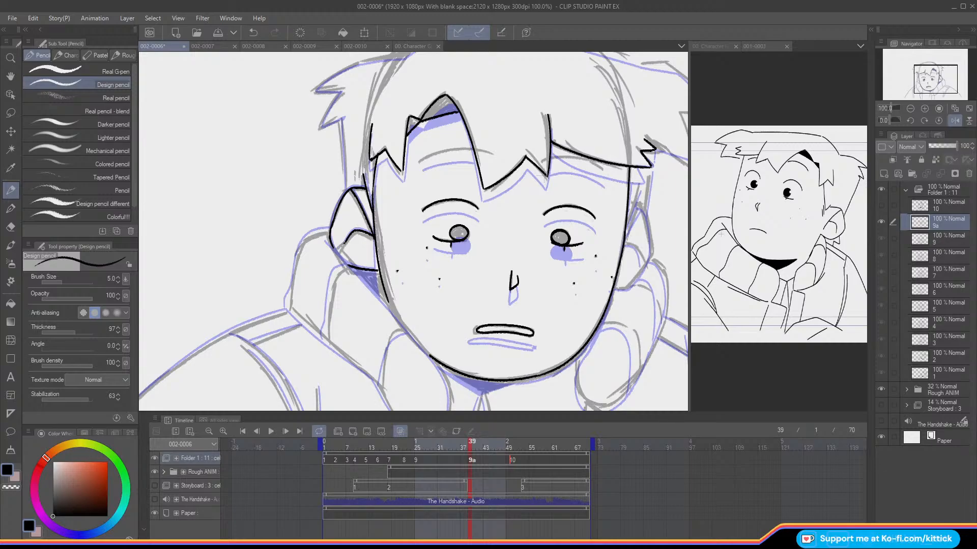
click(18, 113)
key(Left)
key(Right)
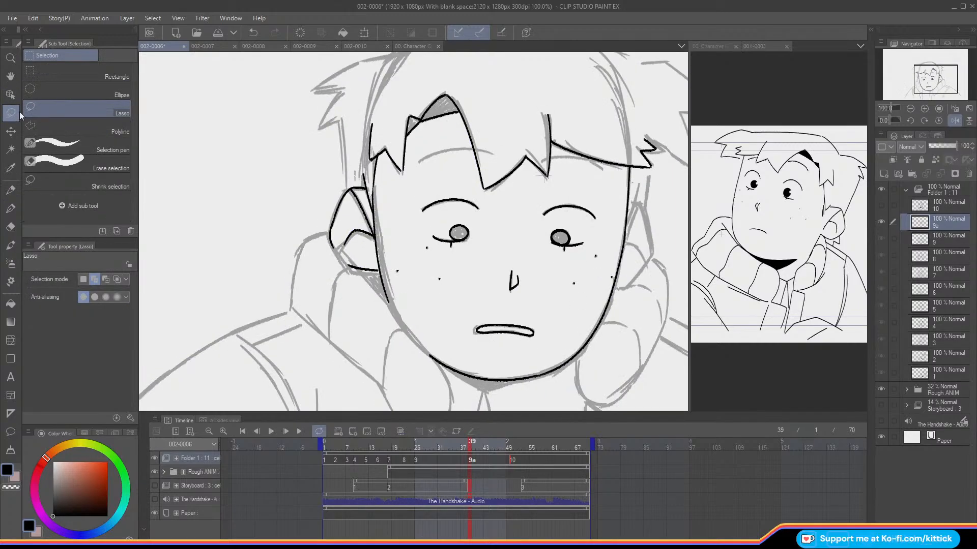
key(Left)
key(e)
key(Right)
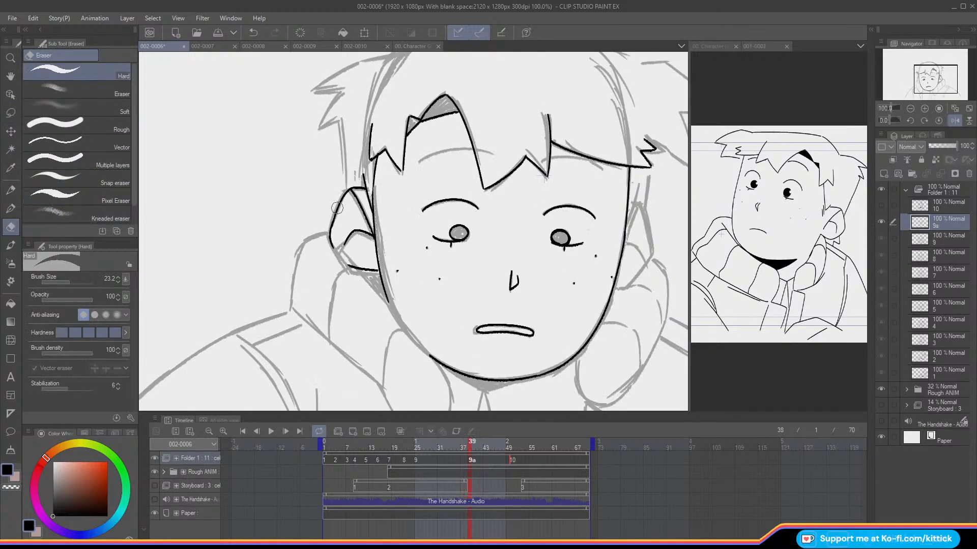
click(11, 189)
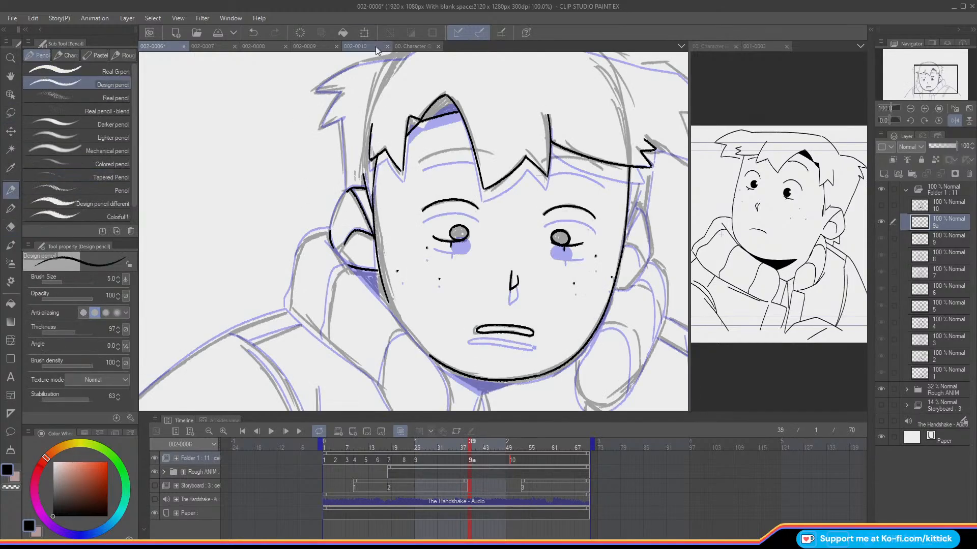
key(ctrl+z)
drag(352, 186, 329, 235)
Step: Flip between cels 9 and 9a in both mirrored and normal view to check the inked ear's placement
key(o)
key(Left)
key(Right)
key(Left)
key(Right)
key(Left)
key(Right)
key(Left)
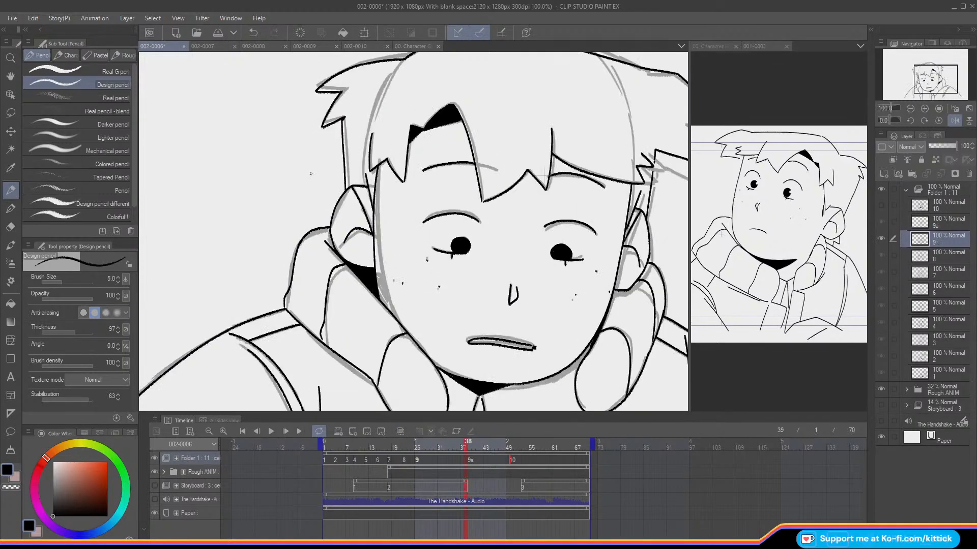
key(Right)
key(Left)
key(Right)
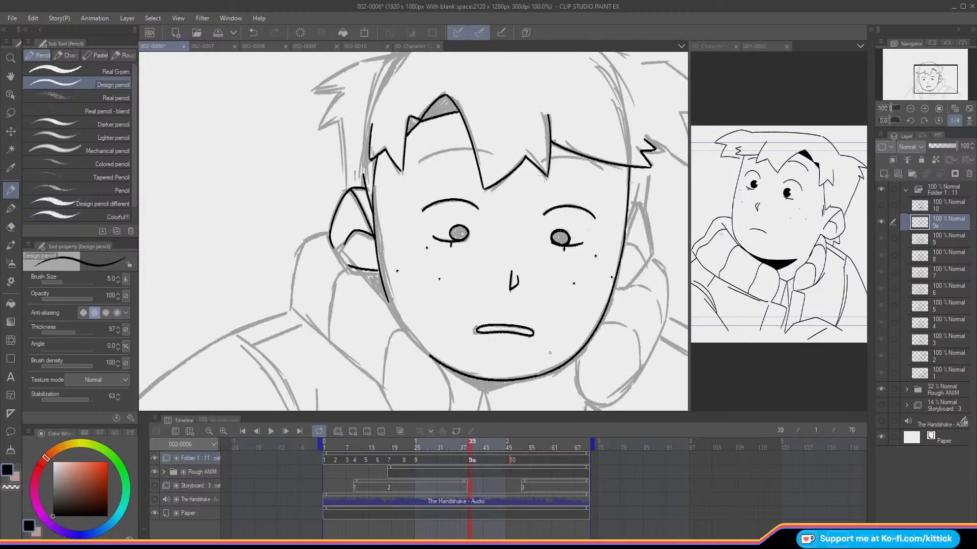
click(955, 121)
drag(930, 83, 922, 83)
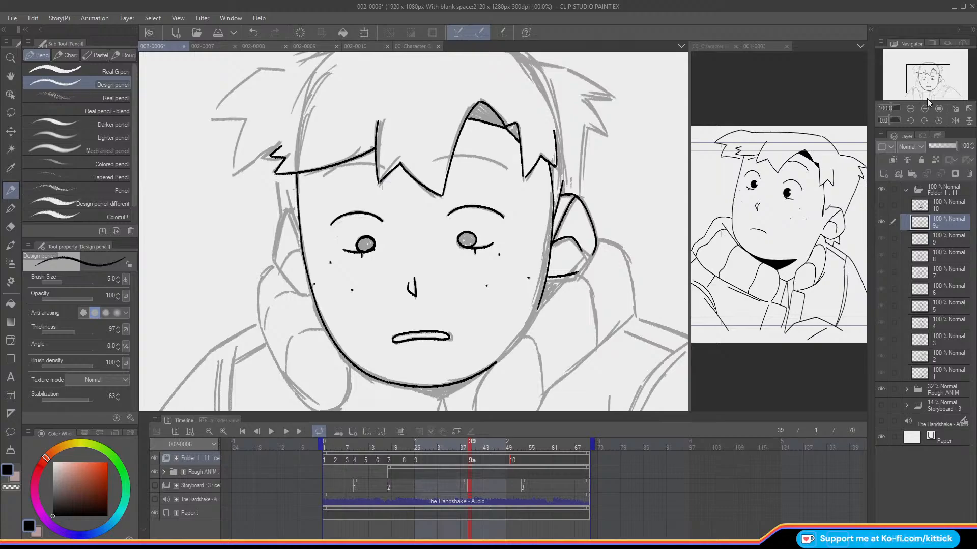
key(Left)
key(Right)
key(Left)
key(Right)
key(o)
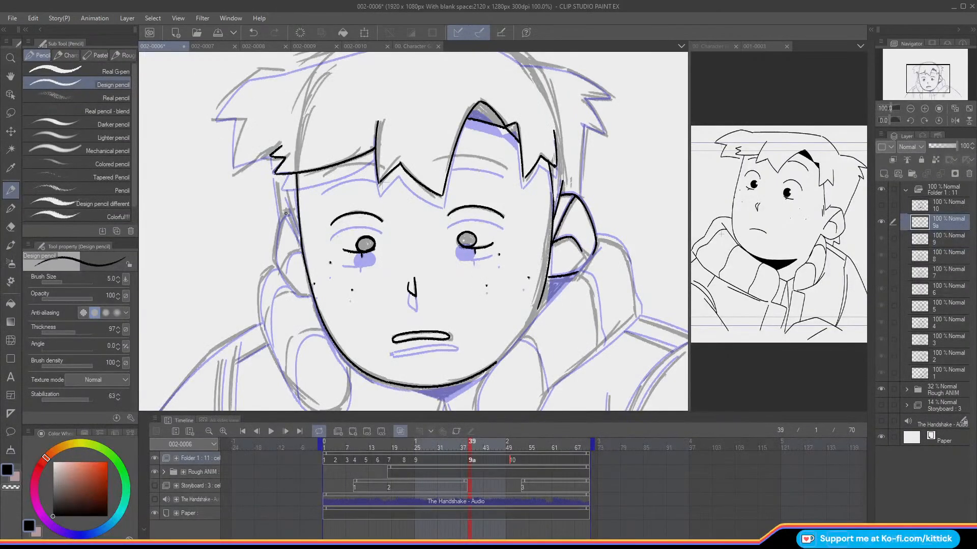
Step: Ink the ear beneath the swept side fringe and adjust its position with a lasso selection and the Move layer tool
mouse_move(289, 216)
mouse_down()
mouse_move(275, 259)
mouse_move(310, 298)
mouse_up()
click(10, 114)
mouse_move(295, 299)
mouse_down()
mouse_move(311, 295)
mouse_move(287, 204)
mouse_move(269, 268)
mouse_up()
key(k)
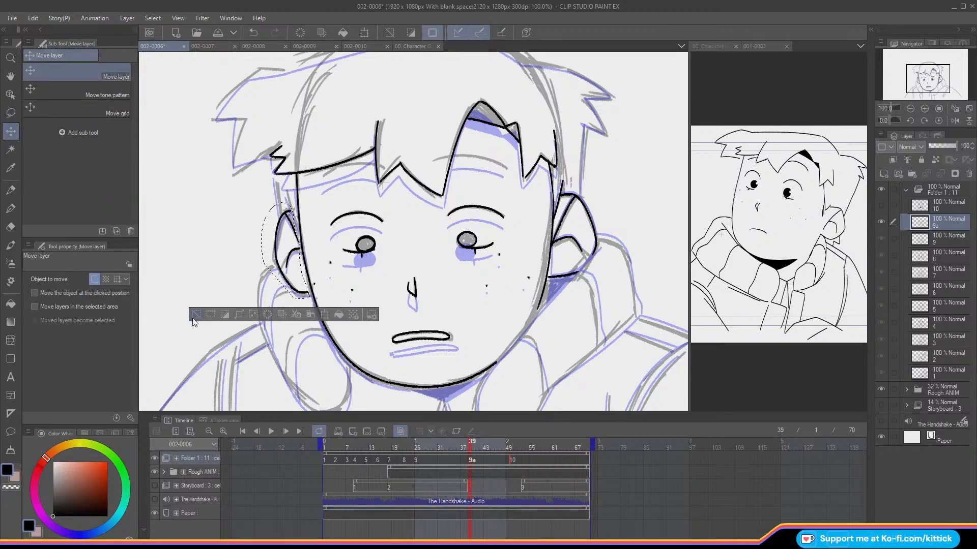
click(196, 315)
click(11, 190)
key(o)
key(Left)
key(Right)
key(Left)
key(Right)
key(o)
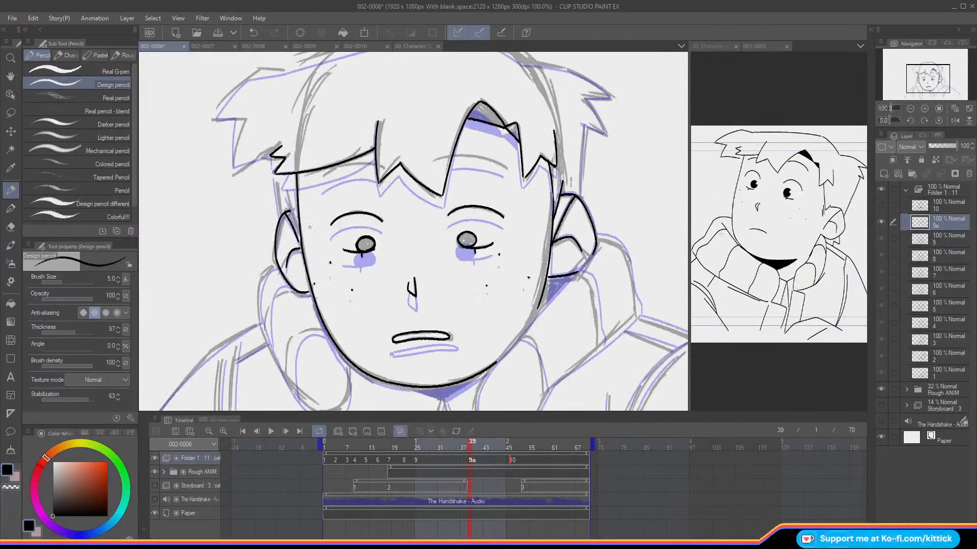
Step: Join that ear's lobe to the jaw and ink the short hair line running down between the face and ear
drag(304, 290, 311, 294)
key(Left)
key(Right)
drag(287, 195, 300, 232)
key(Left)
key(Right)
drag(296, 236, 302, 251)
Step: Flip between cels 9 and 9a to check both ears and the rough hair outline
drag(925, 80, 925, 77)
key(Left)
key(Right)
key(Left)
key(Right)
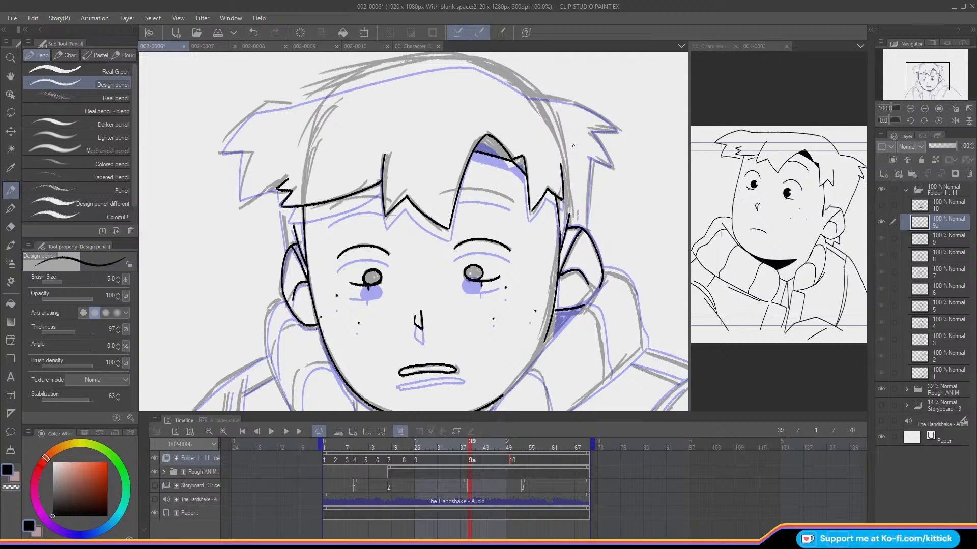
key(Left)
key(Right)
key(Left)
key(Right)
Step: Ink the long curved contour across the top of the hair, redoing failed strokes
mouse_move(529, 93)
mouse_down()
mouse_move(481, 65)
mouse_move(395, 75)
mouse_up()
key(ctrl+z)
drag(471, 64, 336, 93)
key(ctrl+z)
key(ctrl+z)
drag(481, 64, 295, 102)
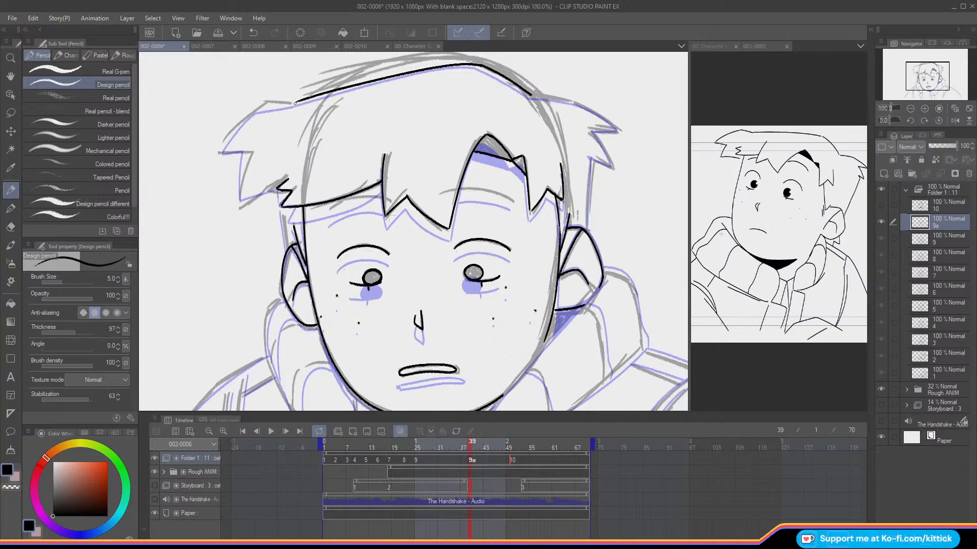
Step: Ink the spiky tuft from the crown line around to the side fringe's jagged end, redoing failed strokes
key(ctrl+z)
mouse_move(296, 102)
mouse_down()
mouse_move(242, 100)
mouse_move(260, 105)
mouse_move(221, 137)
mouse_move(245, 140)
mouse_move(238, 181)
mouse_up()
key(ctrl+z)
key(ctrl+z)
key(ctrl+z)
mouse_move(244, 143)
mouse_down()
mouse_move(238, 190)
mouse_move(279, 182)
mouse_up()
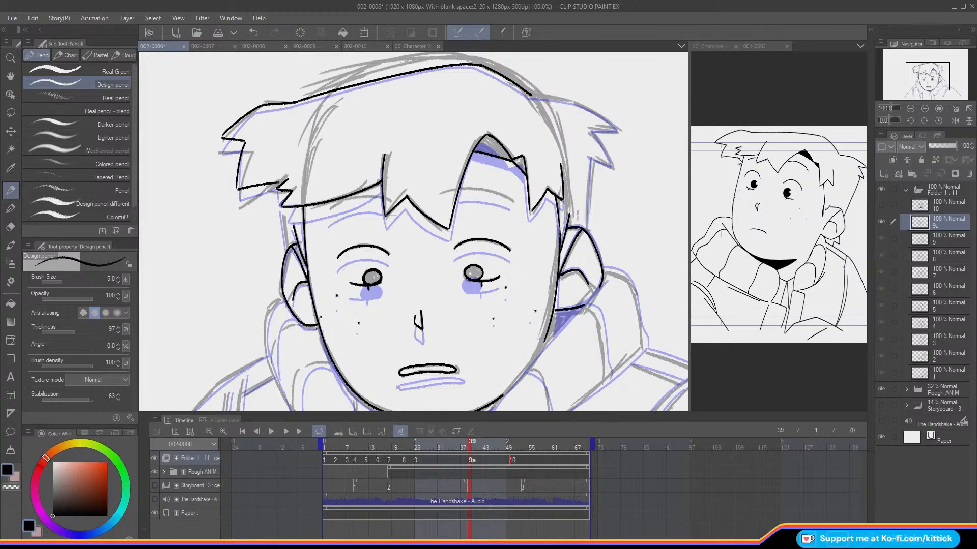
Step: Ink the upper spike of the hair tuft on the parting side and compare it with the adjacent frame
drag(921, 80, 922, 66)
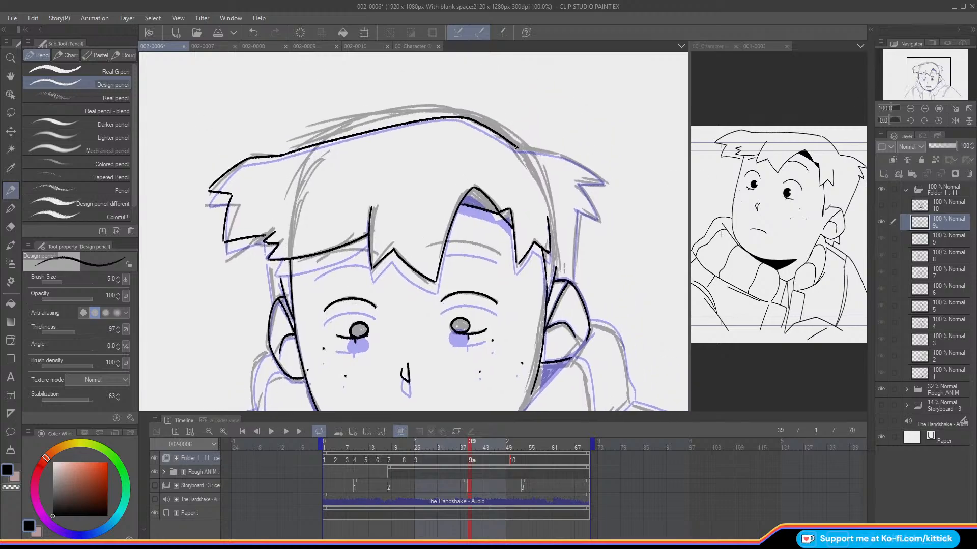
mouse_move(533, 151)
mouse_down()
mouse_move(604, 181)
mouse_move(578, 182)
mouse_up()
key(Left)
key(Right)
key(Left)
key(Right)
key(Left)
key(Right)
key(Left)
key(Right)
key(Left)
key(Right)
Step: Ink the second, lower spike of the parting-side tuft, redoing failed strokes
drag(580, 184, 598, 220)
key(ctrl+z)
drag(578, 184, 597, 216)
key(ctrl+z)
key(ctrl+z)
mouse_move(578, 184)
mouse_down()
mouse_move(599, 218)
mouse_move(579, 210)
mouse_up()
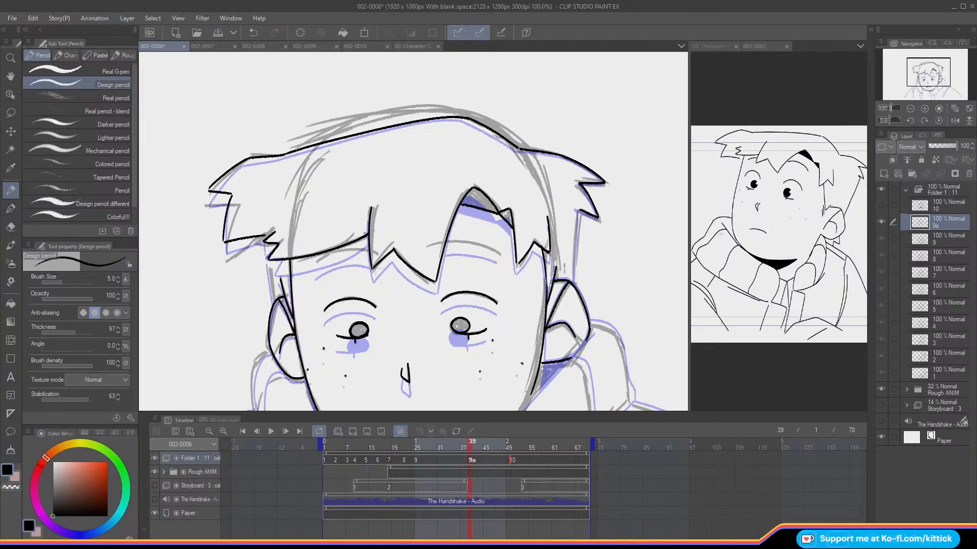
Step: Ink the hair edges running from the tufts down to both ears, redoing the failed stroke
drag(580, 217, 575, 272)
key(ctrl+z)
drag(581, 211, 575, 285)
drag(921, 74, 921, 77)
drag(273, 163, 282, 206)
drag(273, 147, 274, 154)
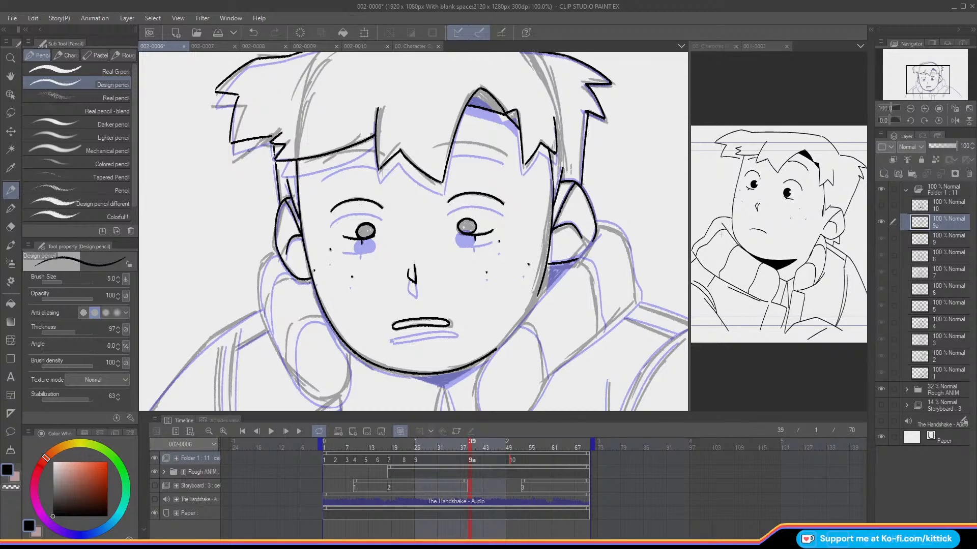
Step: Ink the eyebrow lines just beneath the fringe and compare the cel with the previous frame
drag(505, 155, 454, 142)
drag(918, 89, 917, 70)
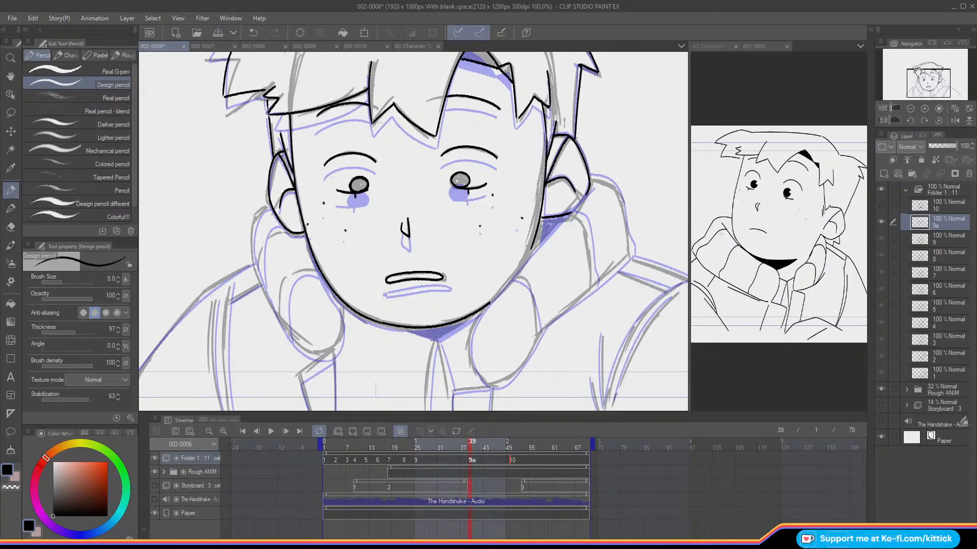
drag(915, 73, 914, 75)
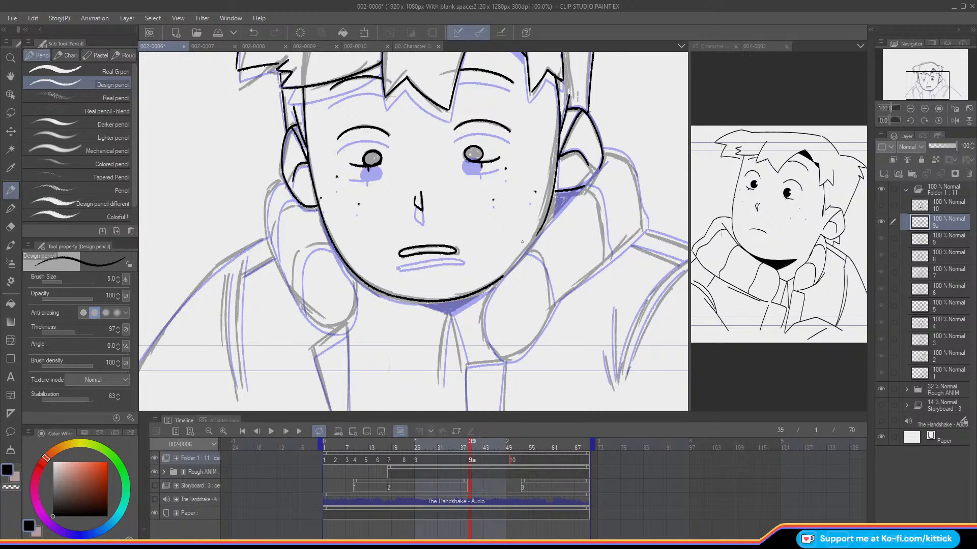
key(Left)
key(Right)
key(Left)
key(Right)
key(Left)
key(Right)
Step: Ink the collar's outer edge below the left-hand ear and the cheek-side curve of its rounded end
click(253, 32)
mouse_move(285, 177)
mouse_down()
mouse_move(271, 184)
mouse_move(266, 238)
mouse_up()
key(Left)
key(Right)
mouse_move(328, 238)
mouse_down()
mouse_move(357, 289)
mouse_move(344, 325)
mouse_up()
key(Left)
key(Right)
Step: Complete the lower outer curve of the left-hand collar, redoing the failed stroke and checking against the previous frame
mouse_move(283, 278)
mouse_down()
mouse_move(303, 309)
mouse_move(337, 322)
mouse_move(306, 317)
mouse_move(290, 300)
mouse_up()
key(Left)
key(Right)
key(Left)
key(Right)
click(253, 32)
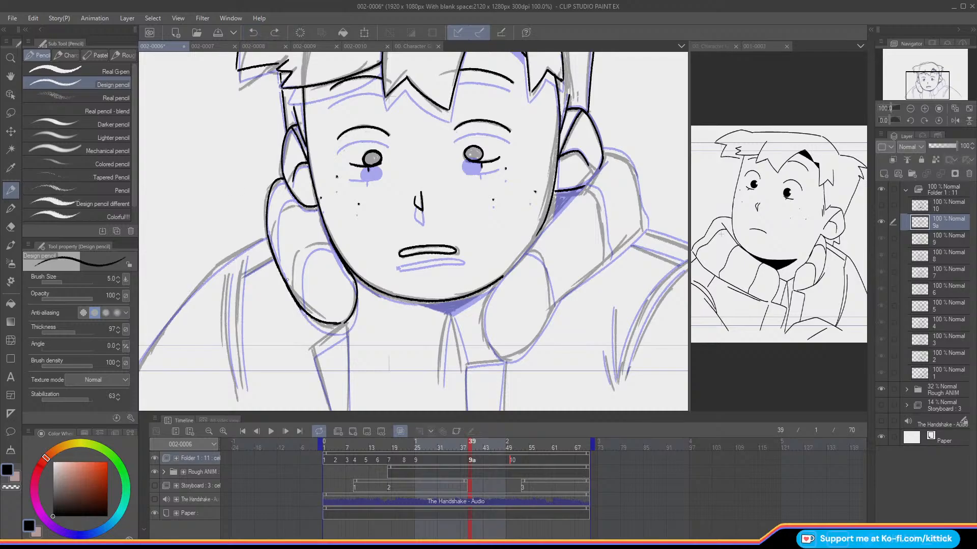
drag(300, 312, 314, 321)
key(Left)
key(Right)
Step: Ink the inner curve of the left-hand collar's rounded end, redoing the failed stroke
mouse_move(334, 243)
mouse_down()
mouse_move(305, 247)
mouse_move(296, 293)
mouse_up()
key(Left)
key(Right)
click(252, 32)
mouse_move(336, 246)
mouse_down()
mouse_move(303, 250)
mouse_move(297, 304)
mouse_up()
Step: Ink the inner fold line of the left-hand collar and compare it with the previous frame
mouse_move(294, 196)
mouse_down()
mouse_move(283, 199)
mouse_move(275, 266)
mouse_up()
key(Left)
key(Right)
key(Left)
key(Right)
key(Left)
key(Right)
key(Left)
key(Right)
Step: Ink the upper outer edge of the right-hand collar from the ear to its outer corner and compare frames
mouse_move(603, 152)
mouse_down()
mouse_move(633, 172)
mouse_move(641, 212)
mouse_up()
drag(917, 82, 919, 84)
key(Left)
key(Right)
key(Left)
key(Right)
key(Left)
key(Right)
key(Left)
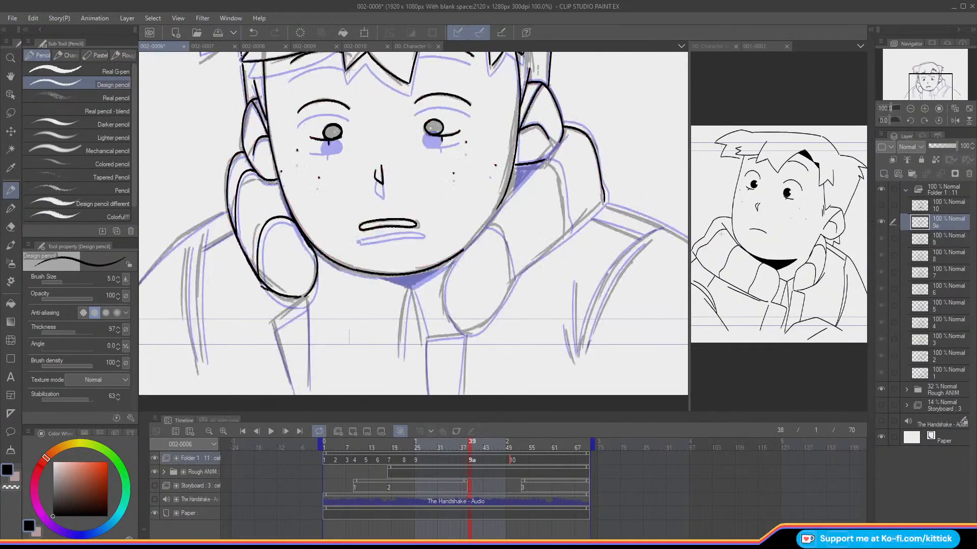
Step: Ink the right-hand collar's inner edge from ear to jaw and the near side of its rounded end, redoing failed strokes
drag(564, 137, 523, 172)
key(ctrl+z)
drag(564, 135, 477, 235)
key(ctrl+z)
mouse_move(503, 203)
mouse_down()
mouse_move(449, 267)
mouse_move(442, 301)
mouse_move(459, 332)
mouse_up()
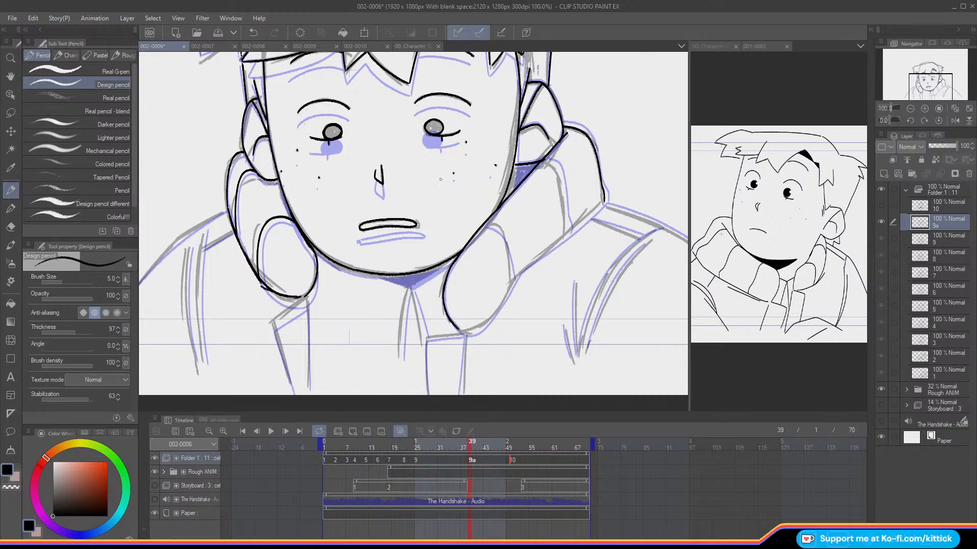
key(Left)
key(Right)
key(Left)
key(Right)
key(Left)
key(Right)
Step: Erase the top section of the right-hand collar's outer edge and redraw it cleanly
click(11, 227)
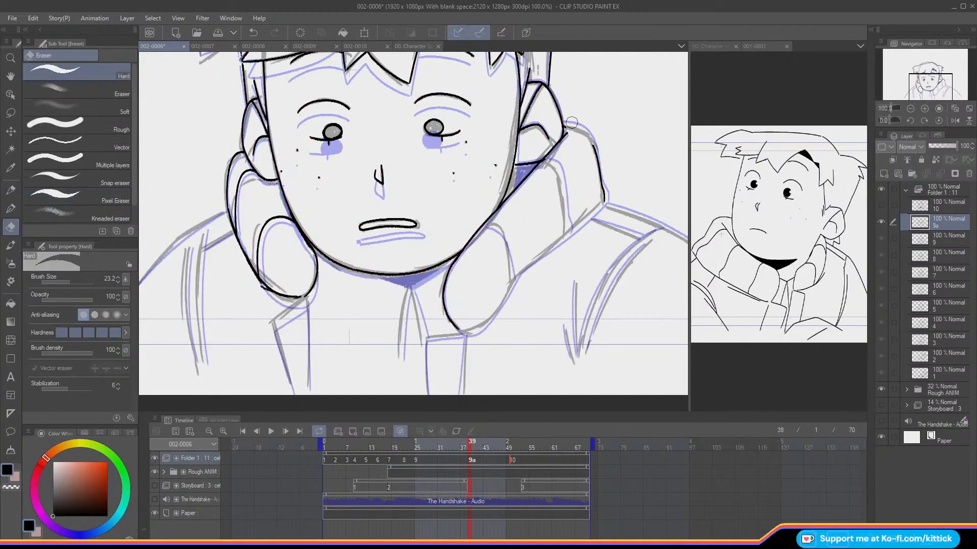
key(p)
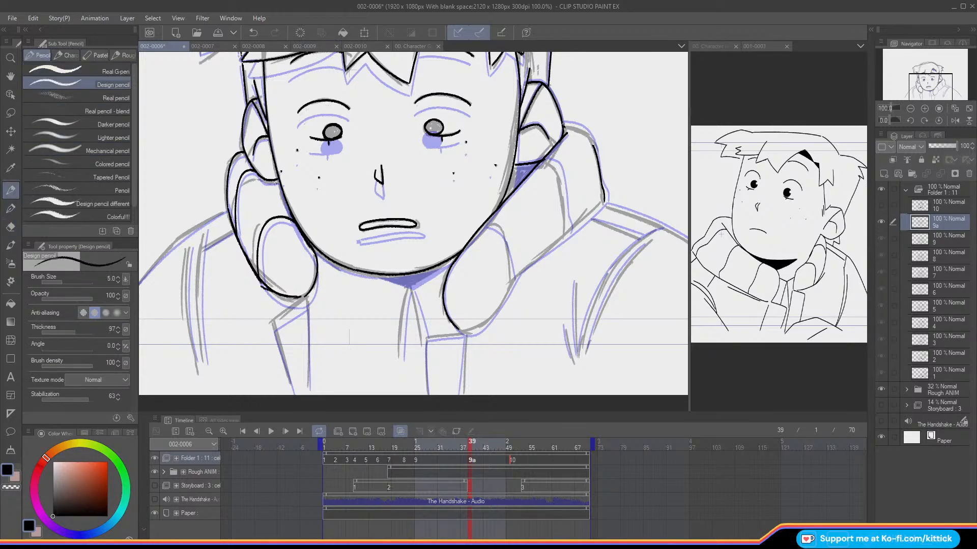
drag(579, 126, 595, 148)
click(10, 487)
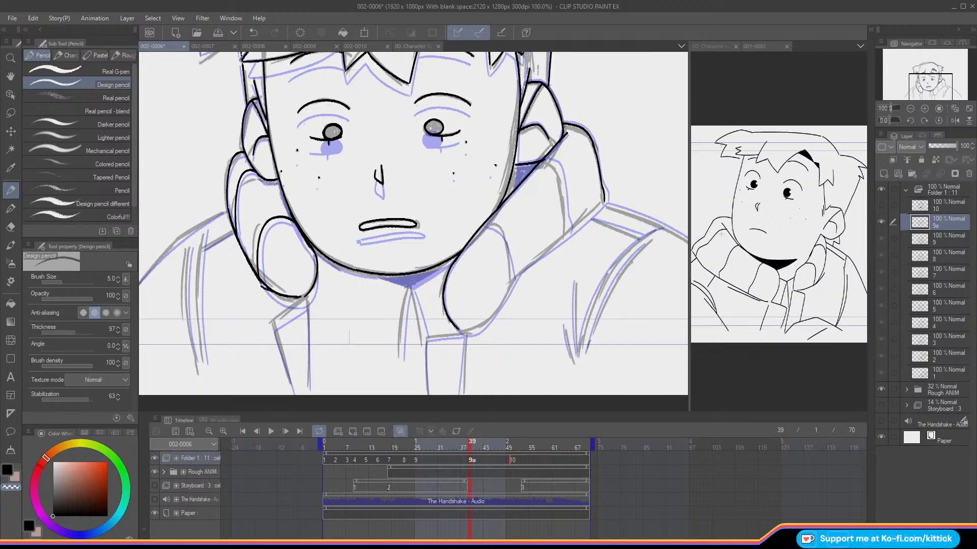
key(c)
key(Left)
key(Right)
Step: Ink the right-hand collar's lower edge from the outer corner to the rounded end and compare it with the adjacent frame
drag(598, 205, 519, 272)
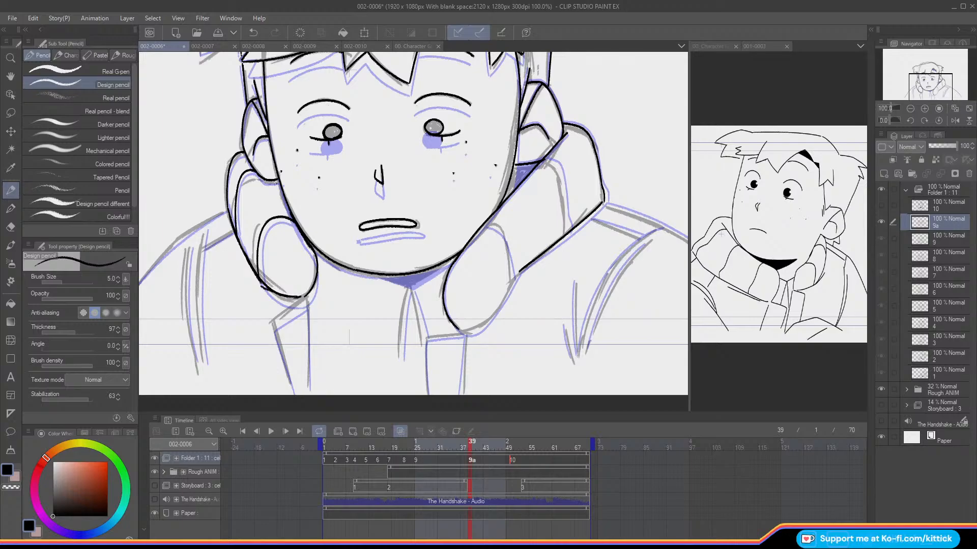
mouse_move(517, 275)
mouse_down()
mouse_move(478, 330)
mouse_move(461, 333)
mouse_up()
key(comma)
key(period)
key(comma)
key(period)
key(comma)
key(period)
key(comma)
key(period)
key(comma)
key(period)
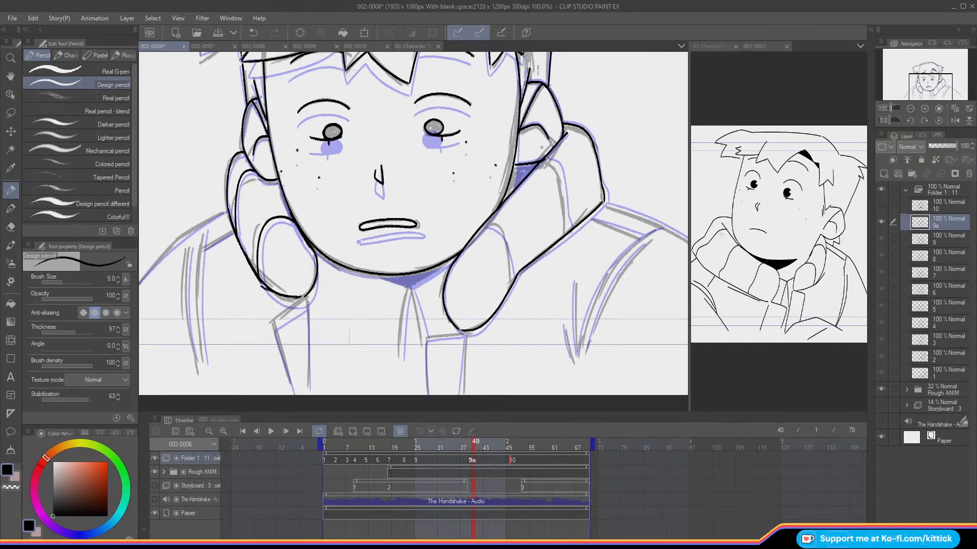
key(comma)
key(period)
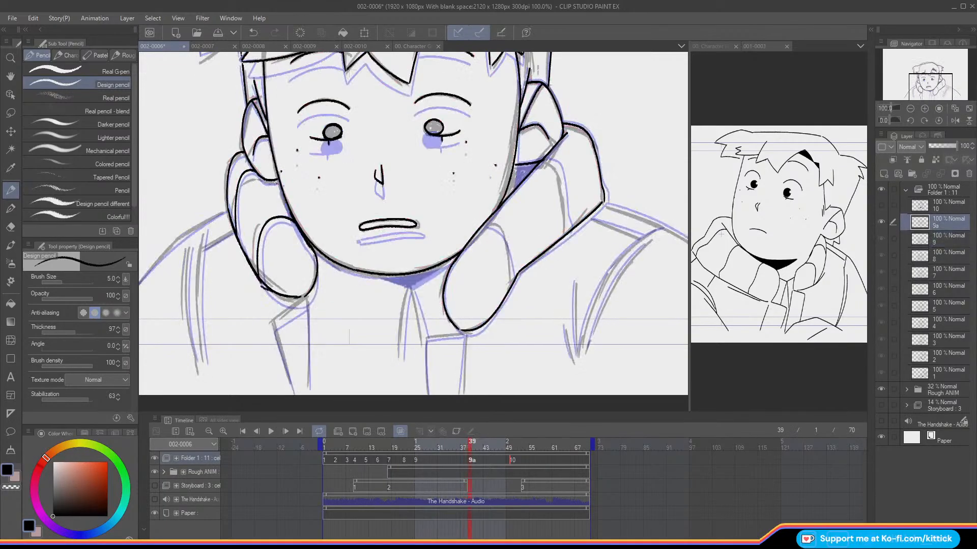
Step: Ink the right-hand collar's inner fold line and the far curve of its rounded end, checking against the previous frame
mouse_move(543, 160)
mouse_down()
mouse_move(560, 176)
mouse_move(570, 233)
mouse_up()
key(comma)
key(period)
mouse_move(482, 225)
mouse_down()
mouse_move(501, 232)
mouse_move(513, 282)
mouse_up()
key(Left)
drag(930, 86, 925, 95)
key(Right)
key(Left)
key(Right)
key(Left)
key(Right)
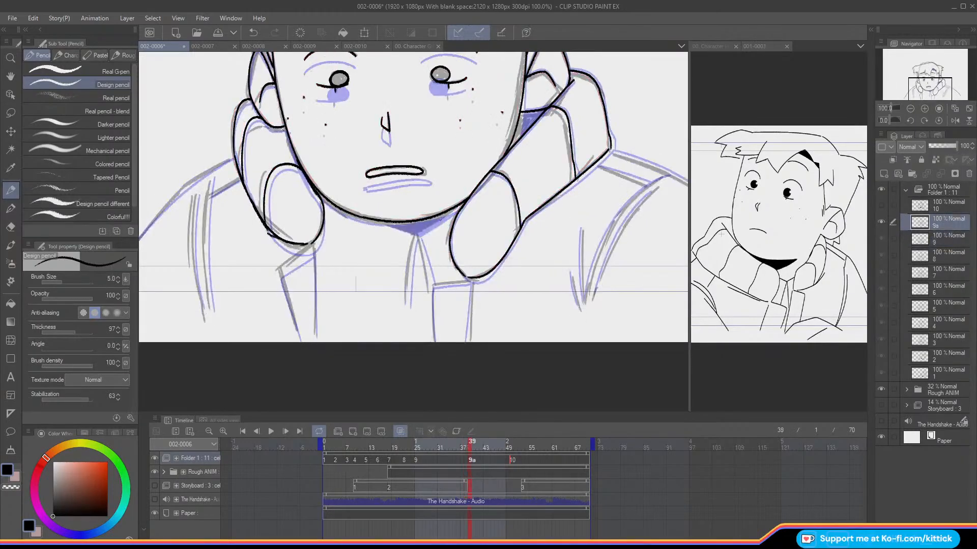
Step: Ink the lower edge of the chin shadow and the two neckline strokes running down from its point
drag(460, 205, 418, 233)
key(Left)
key(Right)
key(Left)
key(Right)
drag(419, 240, 430, 285)
drag(414, 239, 407, 300)
key(Left)
key(Right)
Step: Ink the top and both sides of the jacket flap below the right-hand collar's rounded end
mouse_move(464, 281)
mouse_down()
mouse_move(432, 284)
mouse_move(434, 342)
mouse_up()
key(Left)
key(Right)
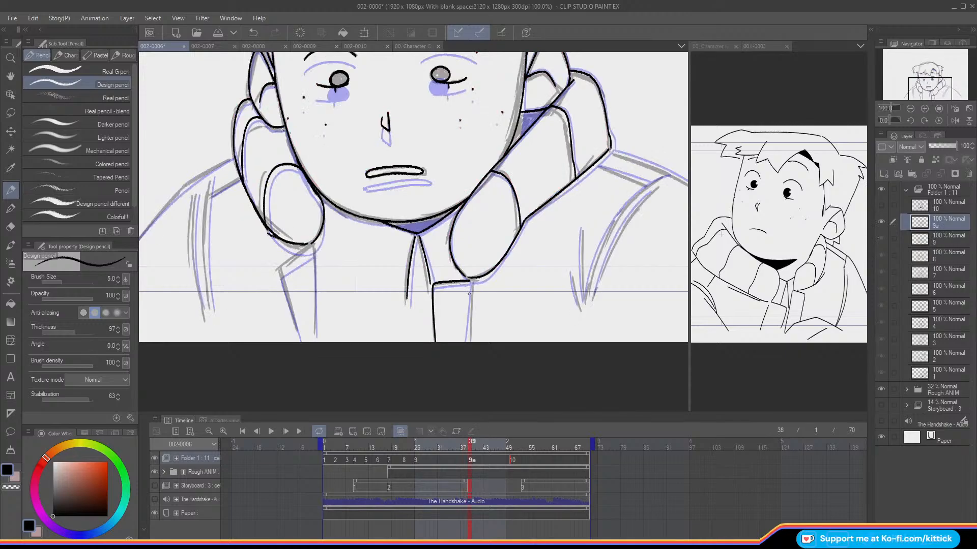
drag(469, 305, 468, 342)
key(Left)
key(Right)
key(Left)
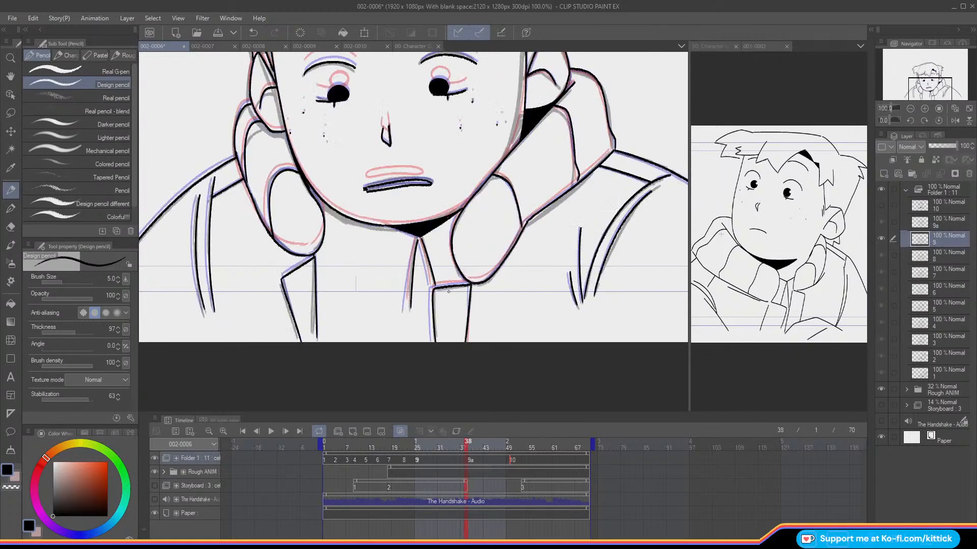
key(Right)
Step: Ink the right-hand shoulder outline and the short seam under the collar, redoing the failed stroke
mouse_move(928, 82)
mouse_down()
mouse_move(939, 77)
mouse_move(930, 87)
mouse_up()
key(Left)
key(Right)
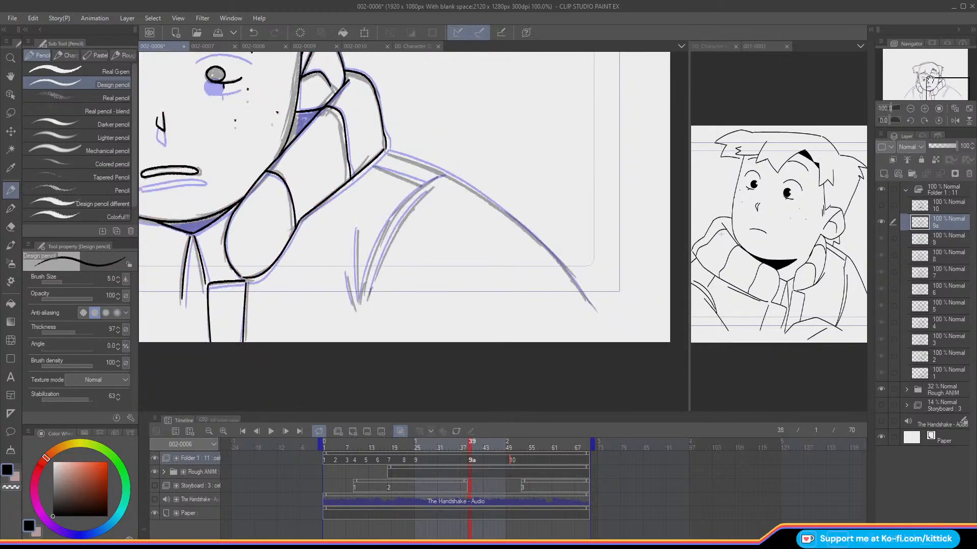
mouse_move(386, 151)
mouse_down()
mouse_move(461, 184)
mouse_move(529, 233)
mouse_move(600, 317)
mouse_up()
key(ctrl+z)
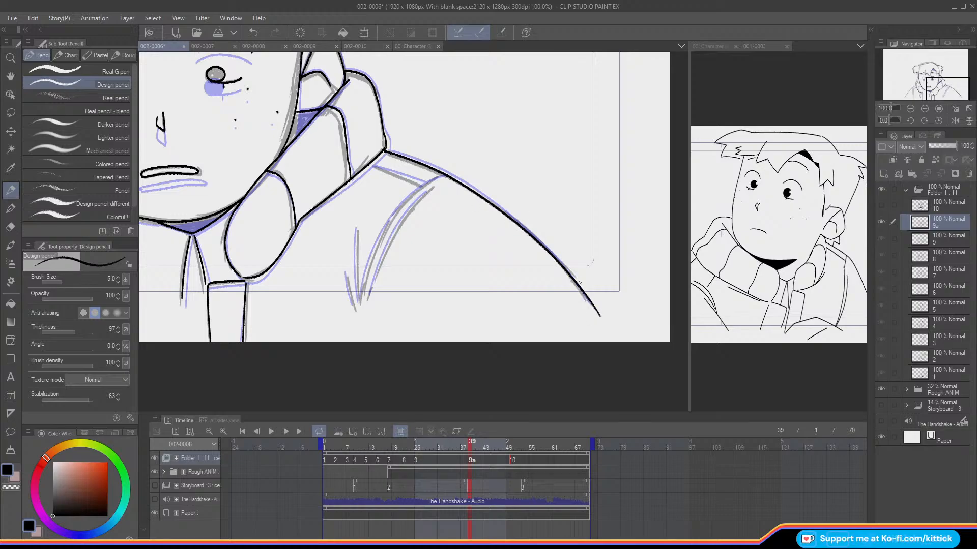
drag(369, 162, 415, 181)
key(comma)
key(period)
Step: Ink the angled jacket flap below the left-hand collar's rounded end, redoing failed strokes
drag(930, 86, 902, 80)
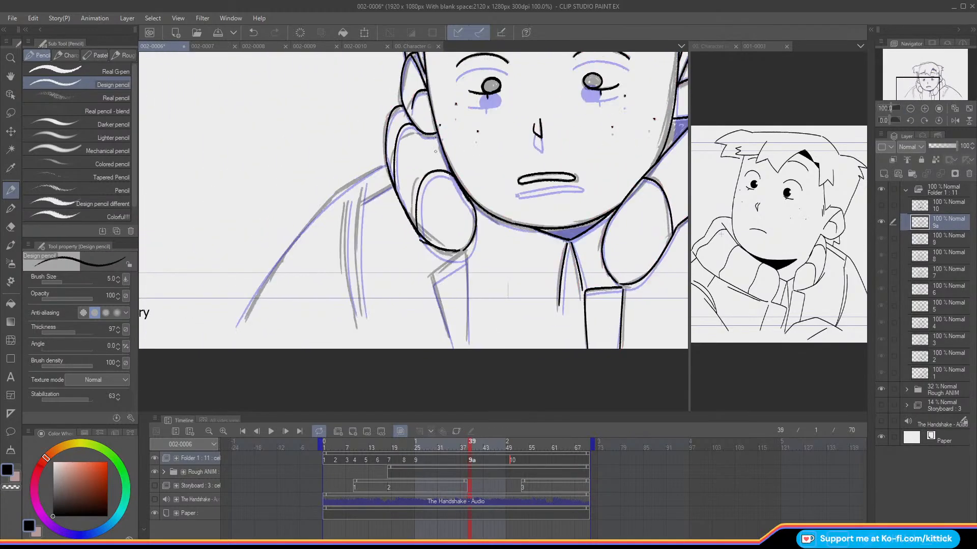
drag(463, 250, 468, 347)
drag(464, 251, 432, 271)
key(ctrl+z)
mouse_move(454, 258)
mouse_down()
mouse_move(430, 274)
mouse_move(450, 346)
mouse_up()
key(ctrl+z)
Step: Mirror the canvas view and ink the outline of the remaining shoulder, redoing the failed stroke
click(955, 121)
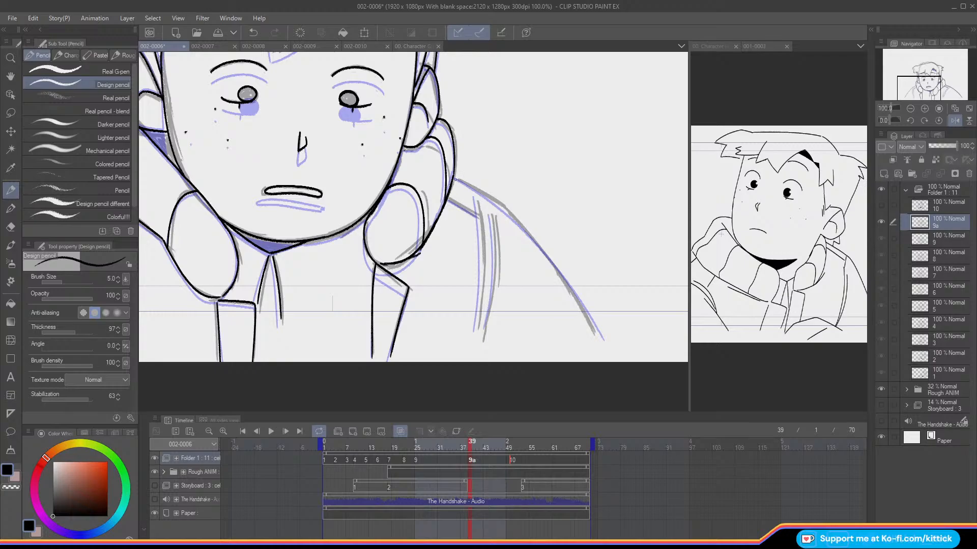
mouse_move(454, 178)
mouse_down()
mouse_move(525, 230)
mouse_move(600, 348)
mouse_up()
key(ctrl+z)
key(Left)
key(Right)
key(Left)
key(Right)
Step: Ink the two sleeve seam lines and the short collar seam on the same shoulder
drag(478, 201, 478, 331)
drag(492, 215, 484, 333)
key(Left)
drag(476, 214, 447, 196)
Step: Restore the unmirrored canvas view and hide the Rough ANIM folder
mouse_move(908, 85)
mouse_down()
mouse_move(928, 79)
mouse_move(910, 81)
mouse_up()
click(954, 121)
click(909, 109)
click(880, 389)
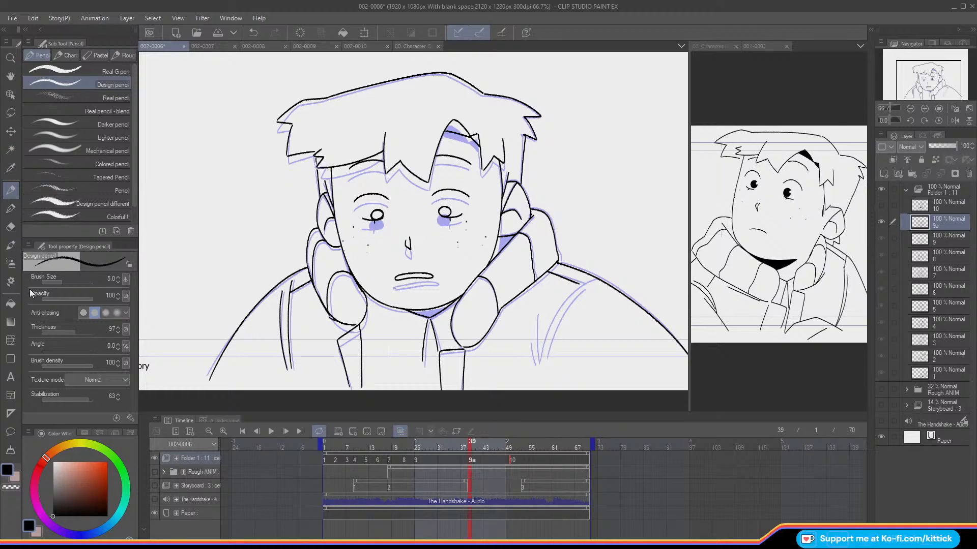
Step: Fill the gap in the hair, the shadows beside the jaw and under the chin, and both pupils with black
click(13, 307)
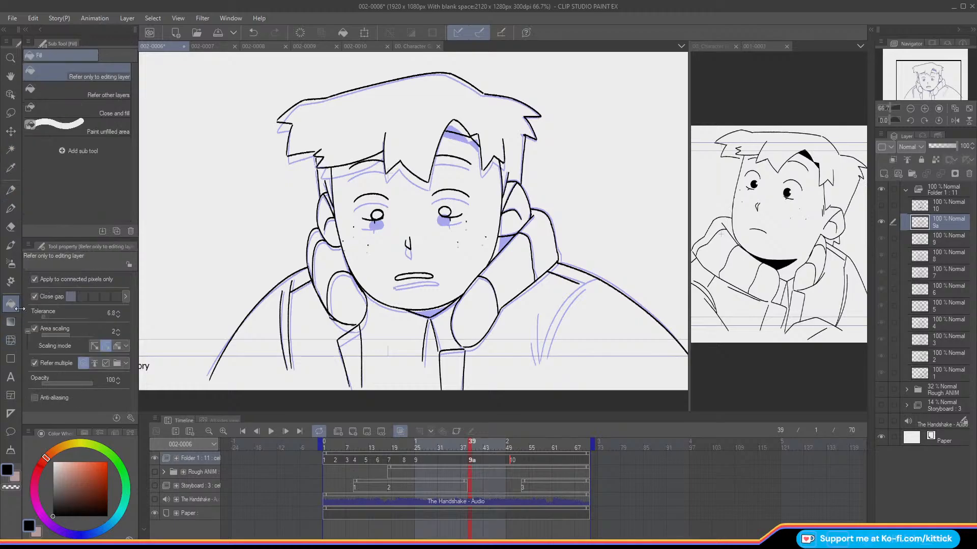
click(462, 126)
click(476, 139)
click(505, 245)
click(420, 314)
click(376, 216)
click(444, 212)
Step: Ink the missing sleeve seam and fold lines on the right-hand shoulder in a mirrored view, using the onion skin as guide
click(11, 189)
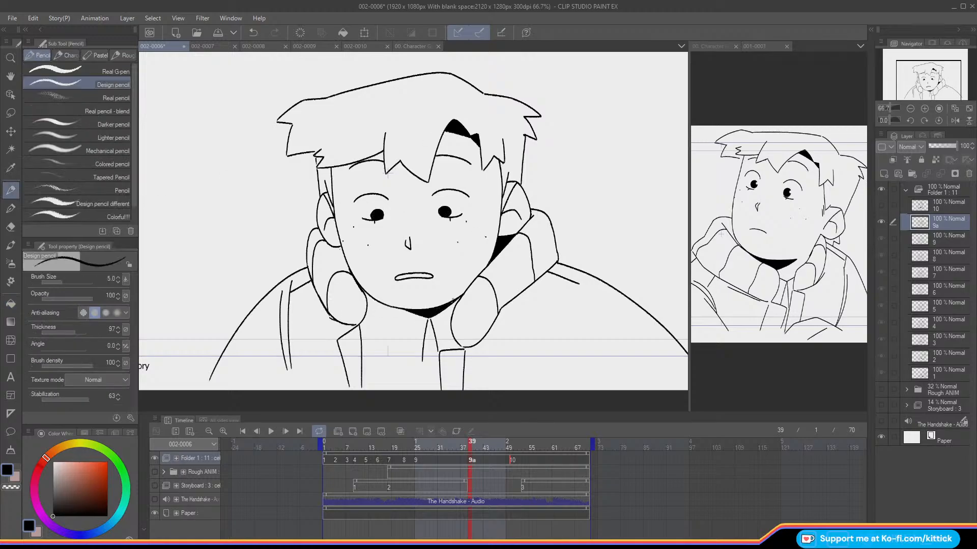
key(Left)
key(Right)
key(o)
click(925, 108)
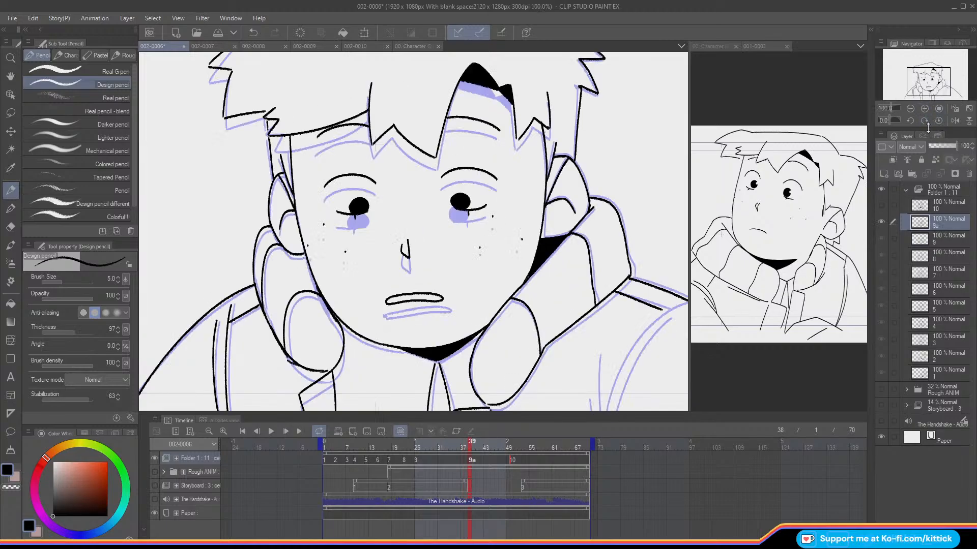
drag(927, 92, 936, 99)
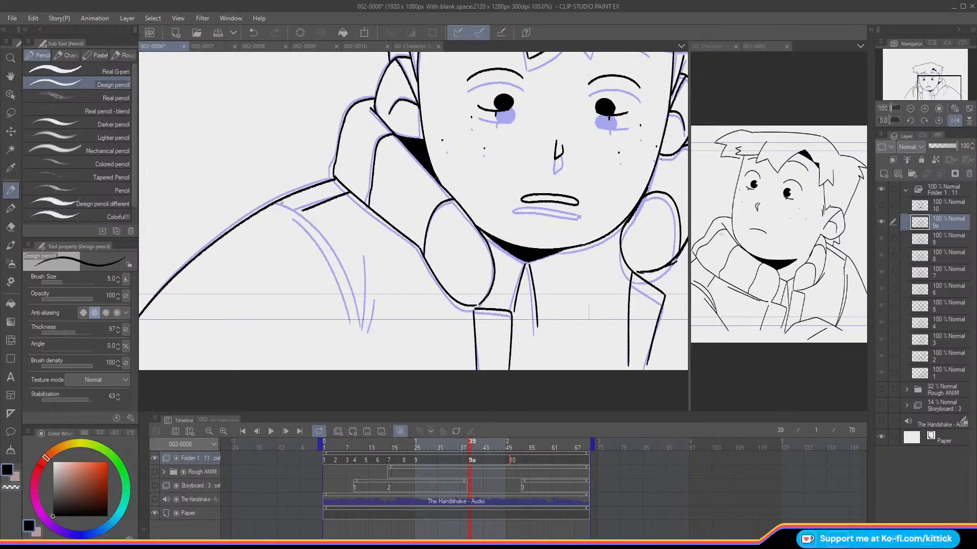
mouse_move(306, 213)
mouse_down()
mouse_move(342, 267)
mouse_move(361, 328)
mouse_up()
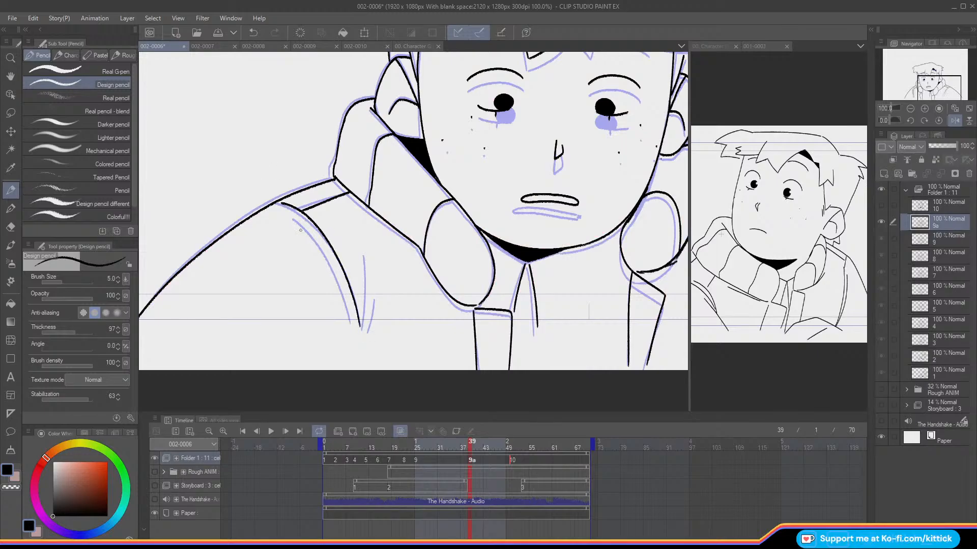
drag(312, 234, 349, 325)
drag(365, 257, 368, 334)
click(955, 120)
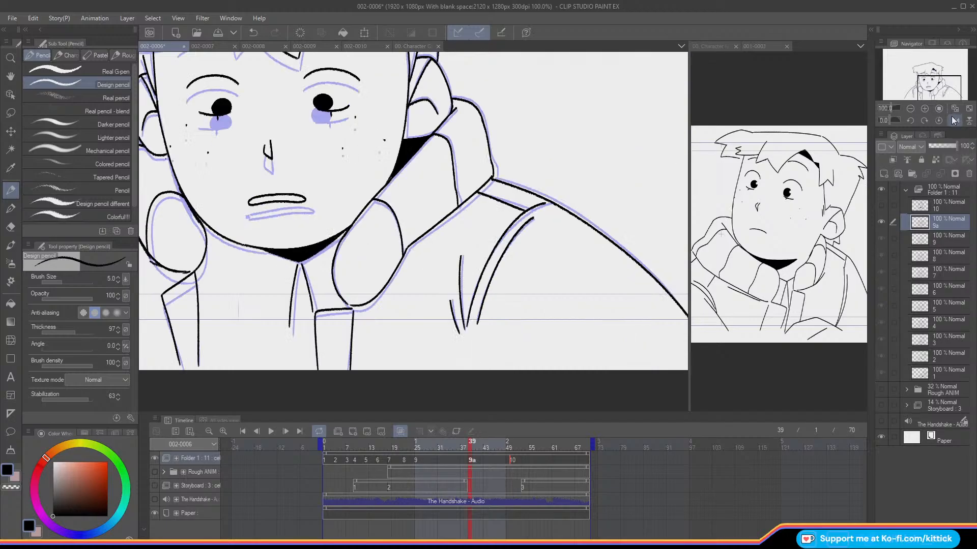
Step: Compare the whole drawing of cel 9a with the preceding cel by flipping between neighbouring frames
click(939, 108)
key(Left)
key(Right)
key(Left)
key(Right)
key(Left)
key(Right)
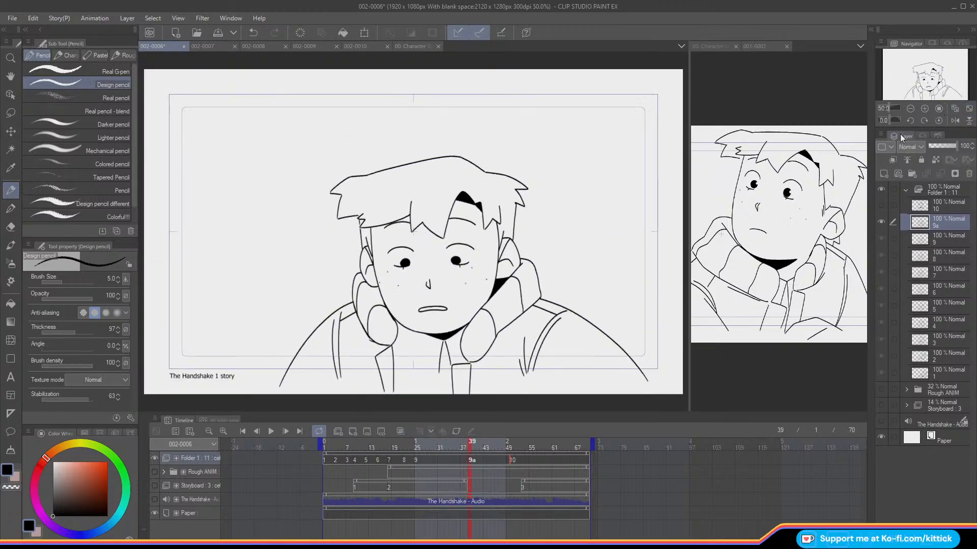
click(925, 108)
drag(921, 80, 923, 84)
key(Left)
key(Right)
key(Left)
key(Right)
drag(342, 227, 348, 264)
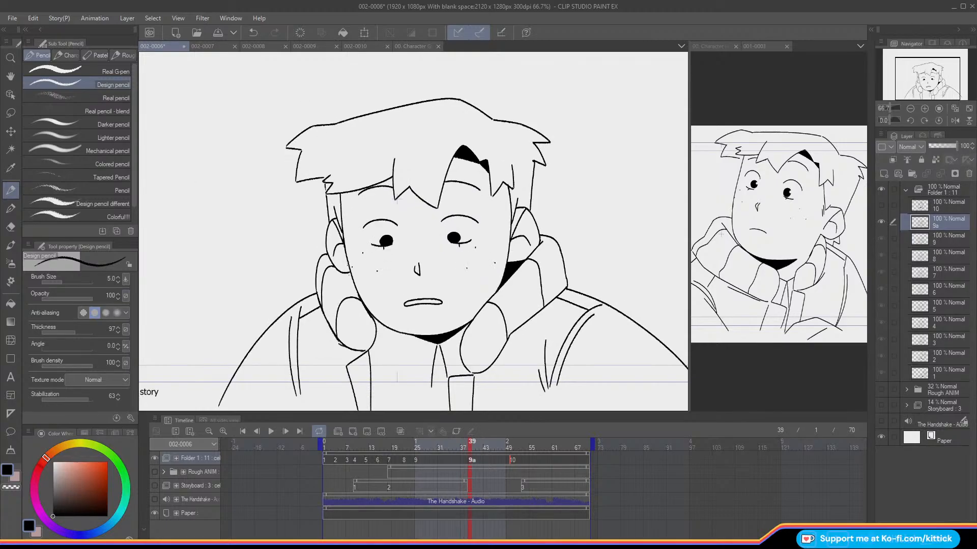
key(ctrl+z)
drag(346, 257, 357, 294)
key(ctrl+z)
drag(344, 254, 357, 294)
key(ctrl+z)
drag(344, 254, 356, 294)
key(ctrl+z)
Step: Clean up and re-ink the right-hand face contour of cel 9a between the ear and the jaw shadow
click(11, 488)
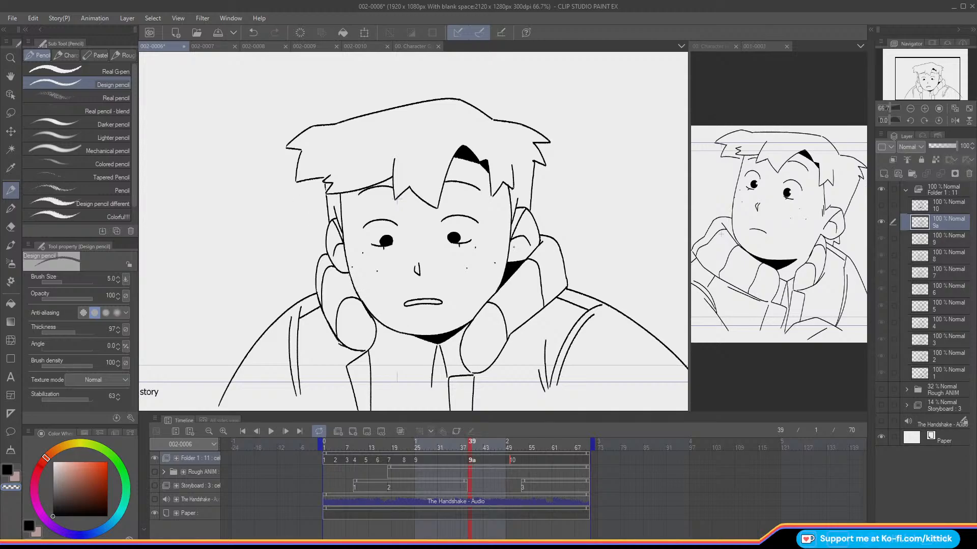
drag(506, 262, 498, 287)
key(Left)
key(Right)
key(c)
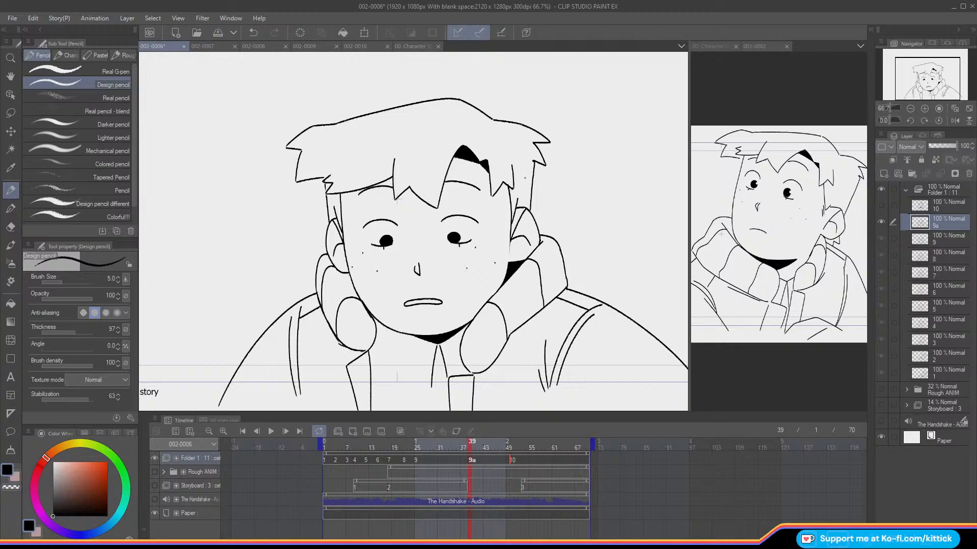
drag(510, 220, 508, 262)
key(ctrl+z)
key(ctrl+z)
drag(511, 224, 507, 270)
Step: Check the reworked face contour of cel 9a against the preceding cel by flipping between the frames
key(Left)
key(Right)
key(Left)
key(Right)
key(Left)
key(Right)
key(Left)
key(Right)
key(Left)
key(Right)
key(Left)
key(Right)
Step: Trim the left-hand end of the mouth line on cel 9 and check the cel against its neighbours with onion skin
mouse_move(467, 446)
mouse_down()
mouse_move(344, 454)
mouse_move(438, 472)
mouse_move(404, 469)
mouse_move(424, 468)
mouse_up()
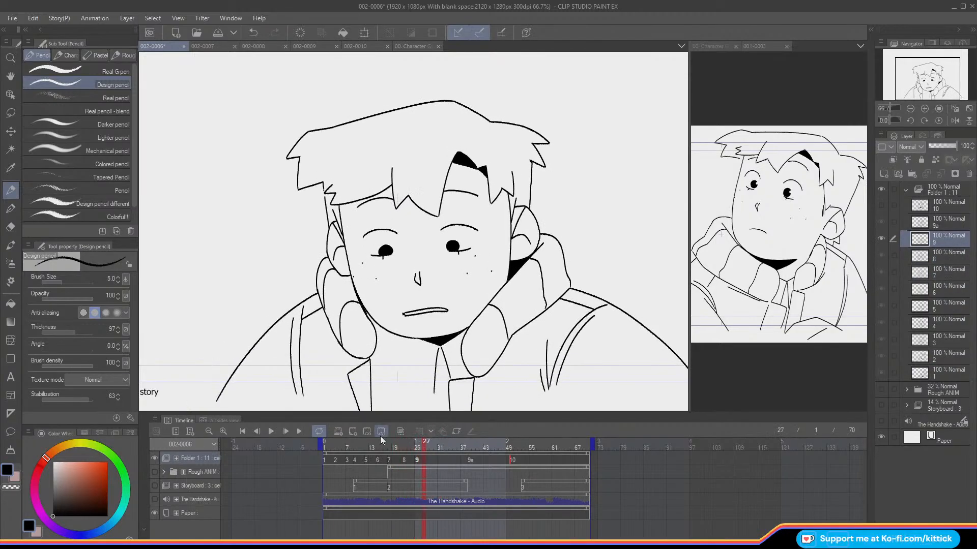
click(11, 228)
drag(398, 315, 402, 314)
click(10, 191)
key(o)
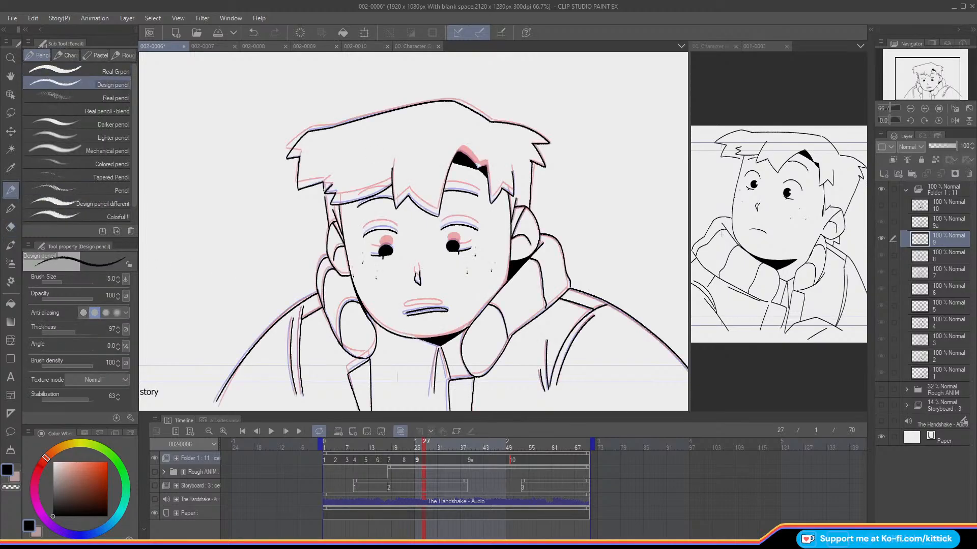
key(o)
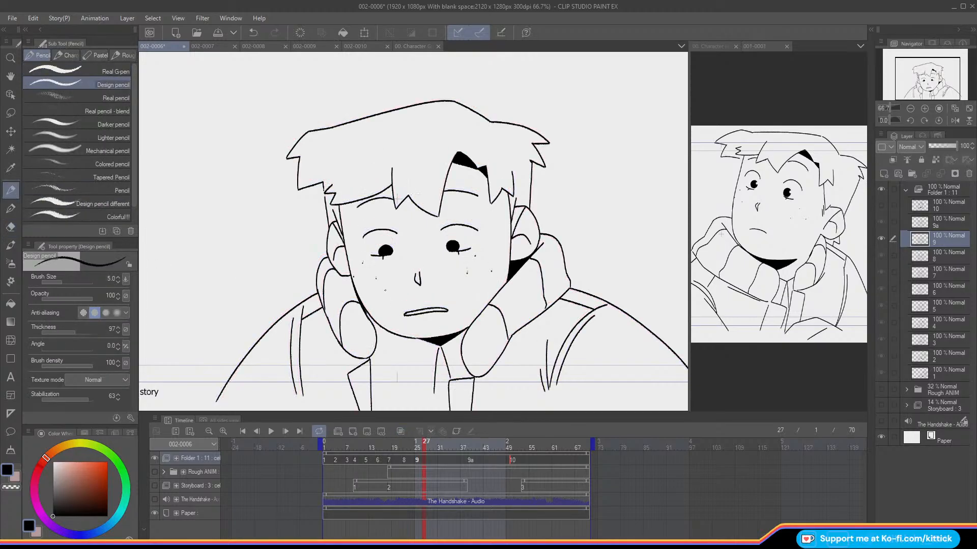
Step: Scrub through the frames of cels 9 and 9a to review the motion, and save the file
click(412, 445)
drag(415, 446, 504, 477)
click(487, 478)
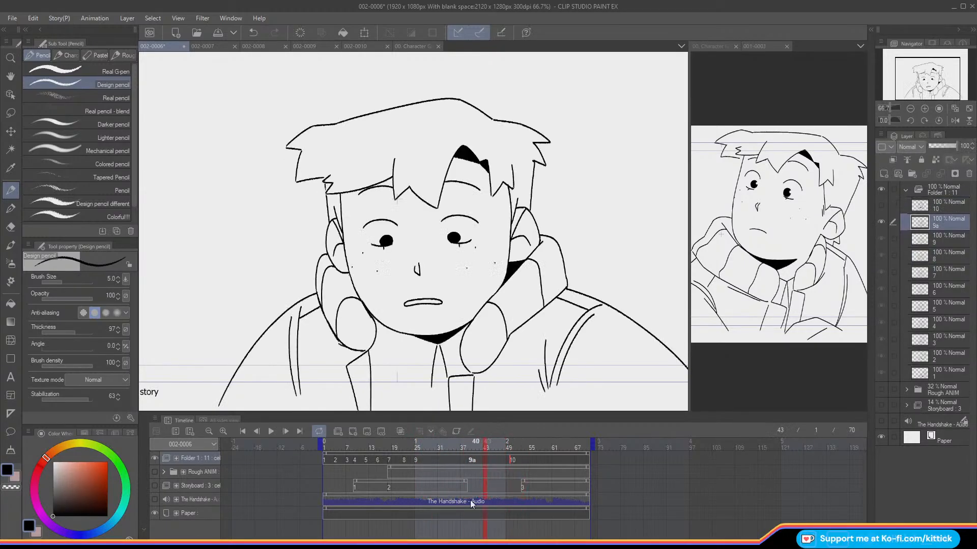
click(217, 34)
Step: Open the Fool 1 story file 002-0007 and examine the doll and sunglasses on the background shelf
click(192, 31)
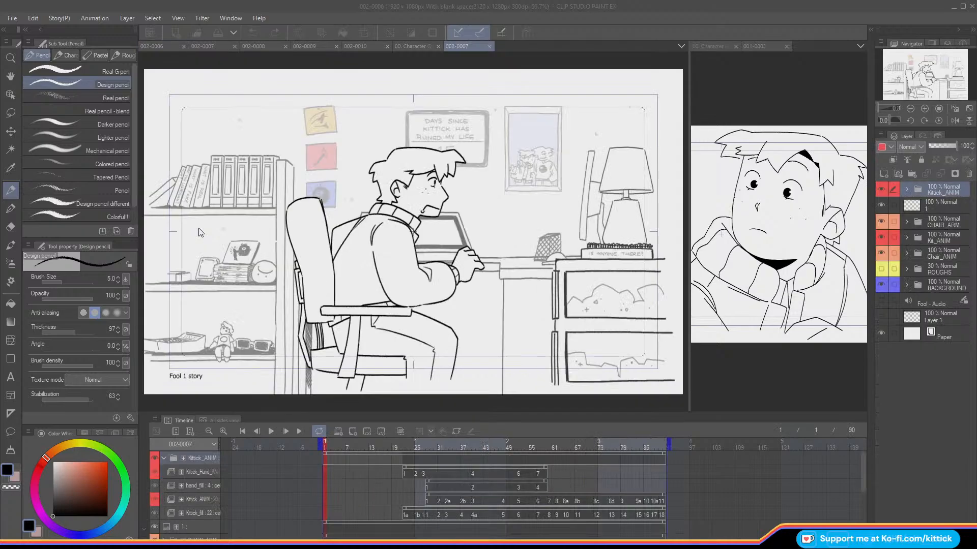
scroll(206, 363, up, 3)
scroll(206, 363, up, 4)
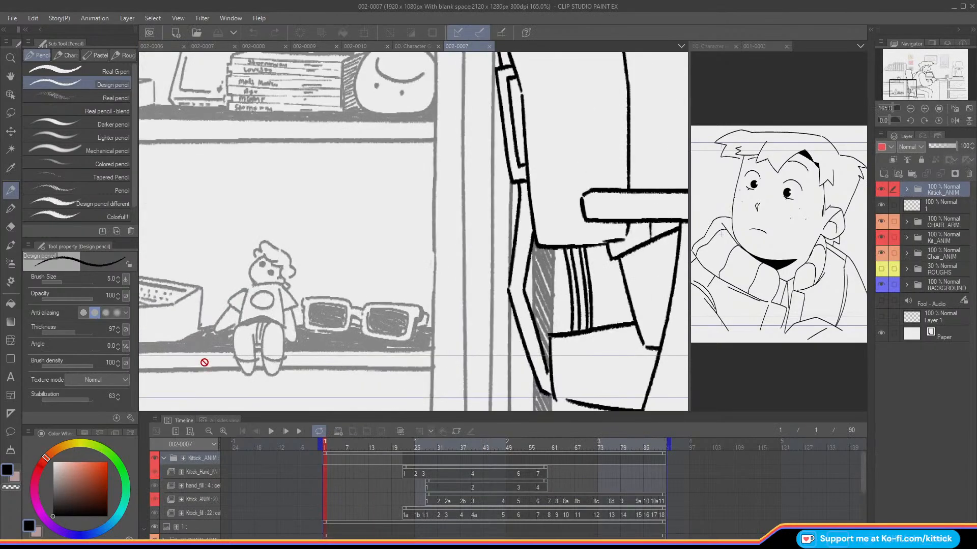
drag(901, 93, 898, 93)
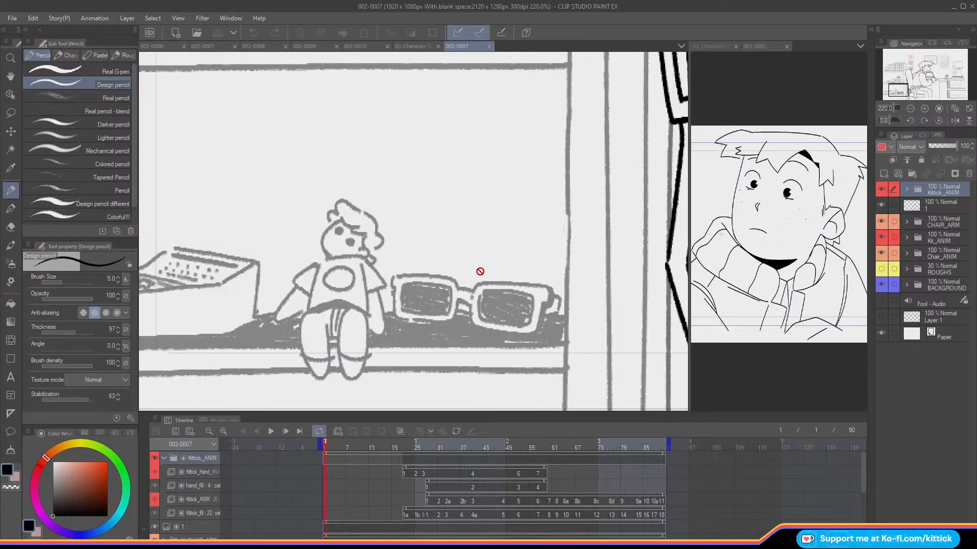
scroll(232, 227, down, 1)
scroll(232, 227, down, 4)
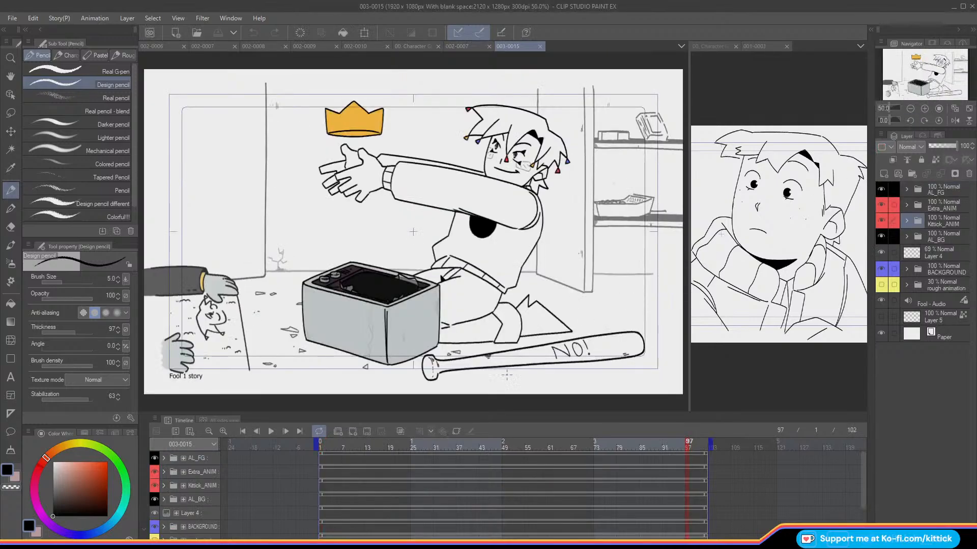
Step: Examine the character holding up the small hooded doll at frame 16 of shot 003-0015
drag(331, 449, 379, 448)
scroll(500, 147, up, 5)
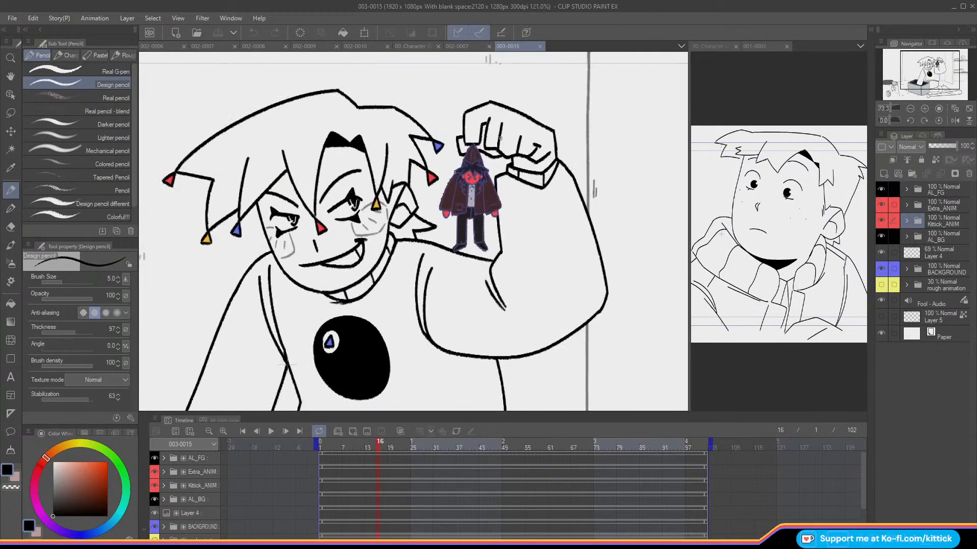
scroll(529, 230, down, 7)
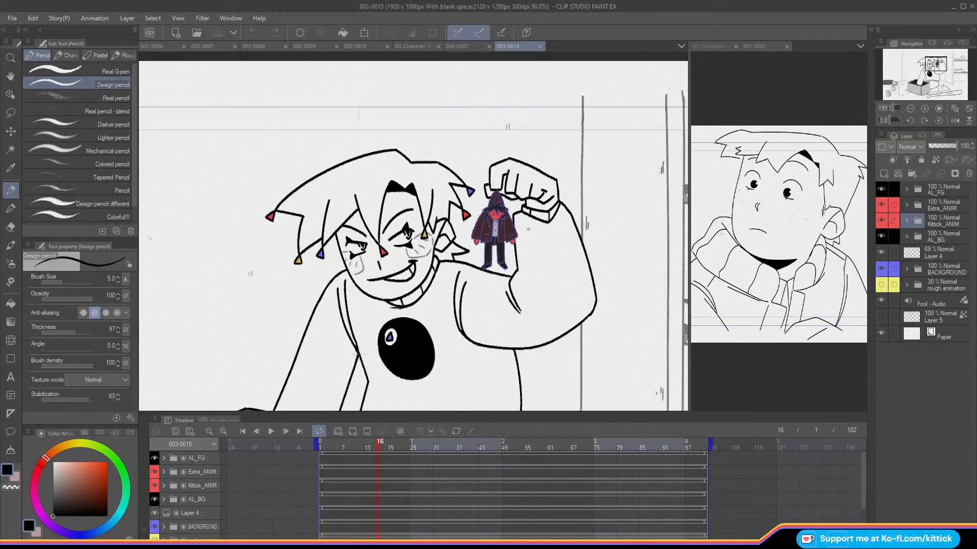
drag(951, 77, 955, 80)
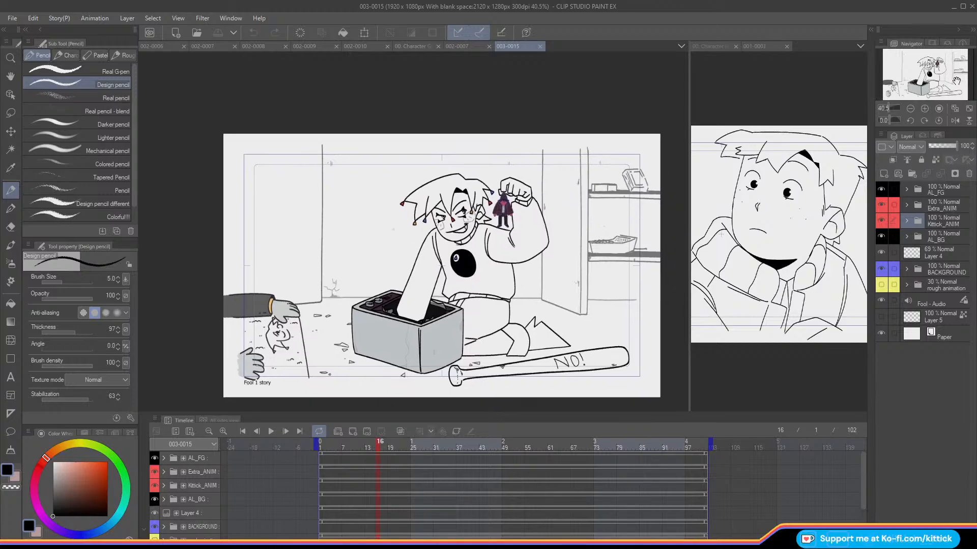
Step: Compare the full frames of shots 002-0007 and 003-0015, fitting each canvas to the view
click(457, 46)
drag(909, 85, 915, 70)
click(969, 108)
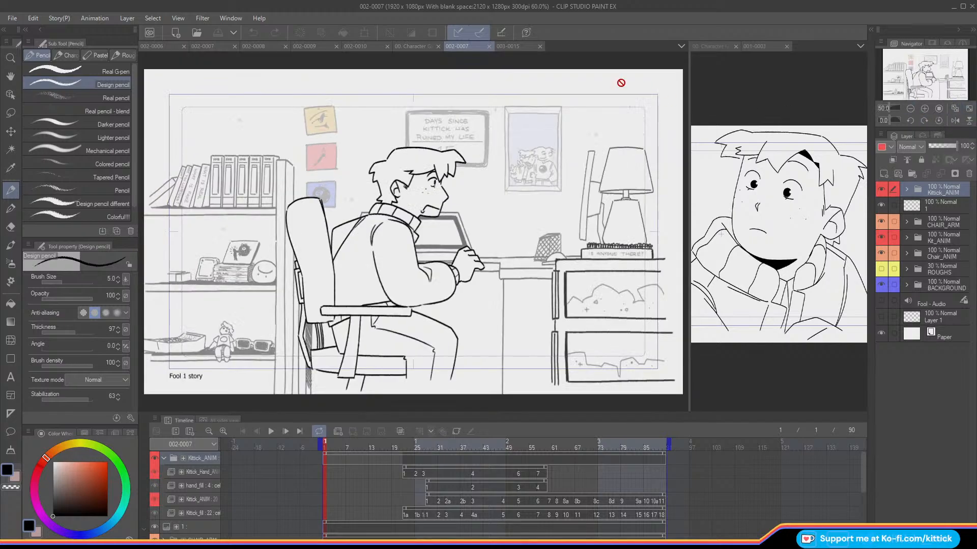
click(513, 47)
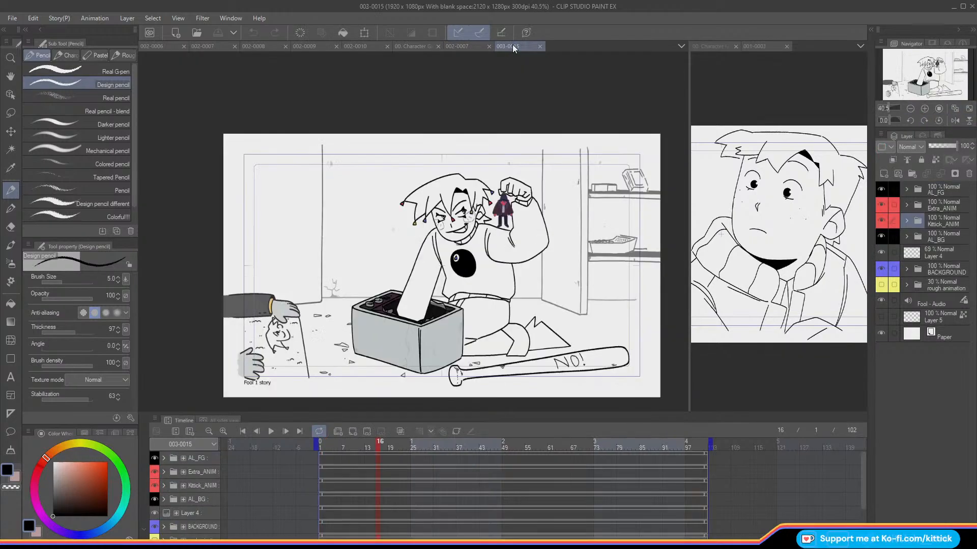
click(969, 108)
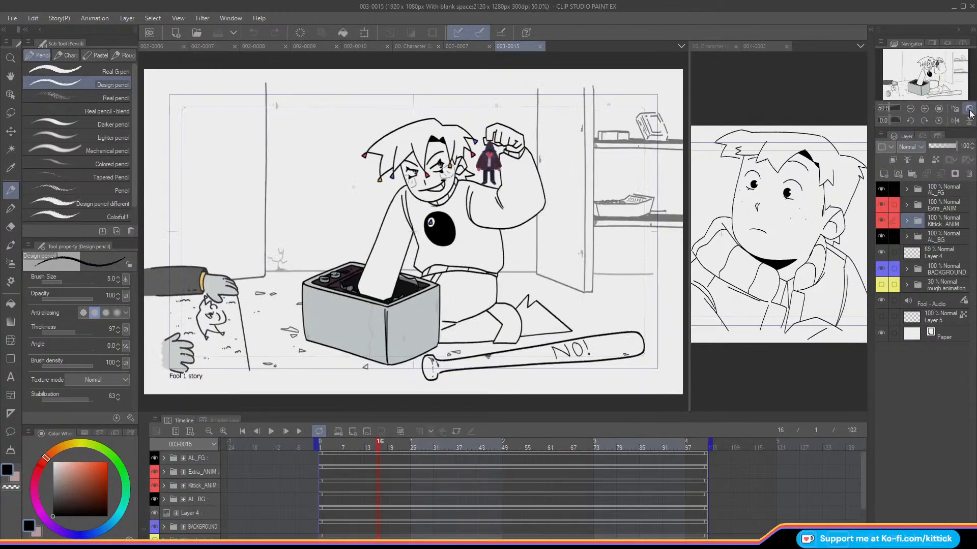
Step: Close the Fool 1 story files 002-0007 and 003-0015 and return to the 002-0006 document
click(489, 46)
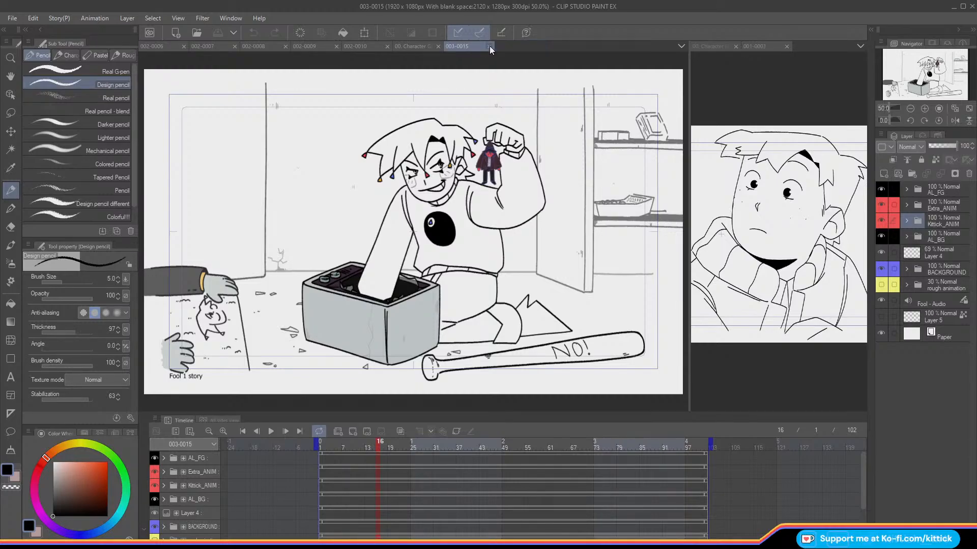
click(490, 47)
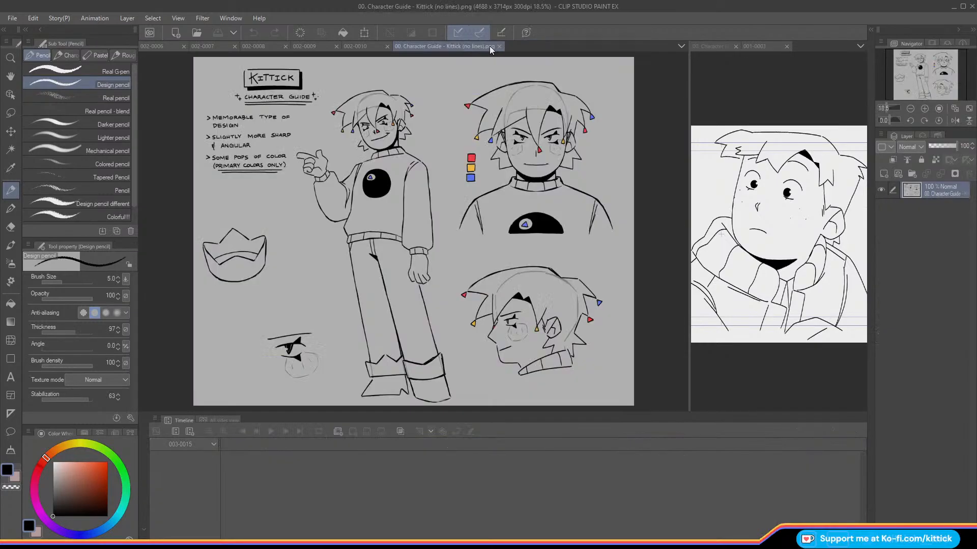
click(215, 50)
click(174, 53)
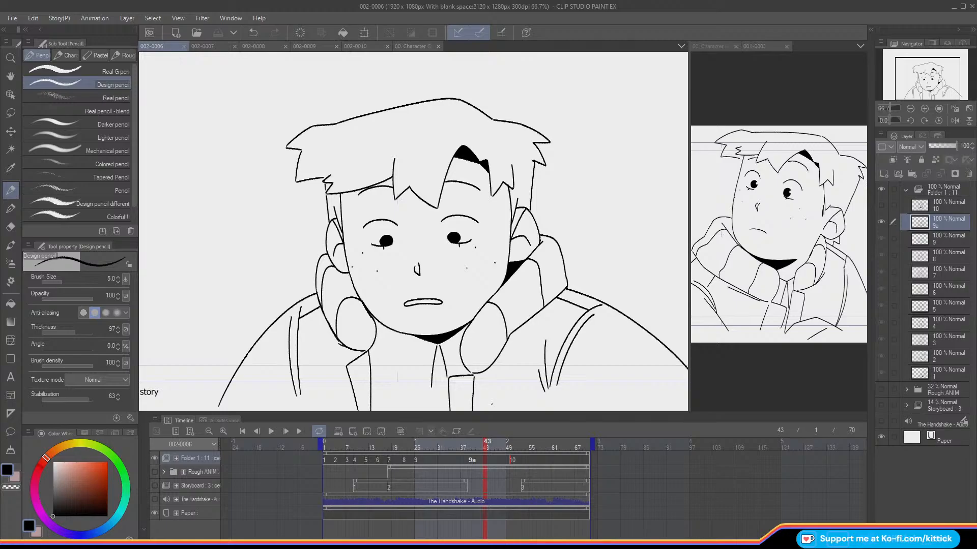
Step: Show the Rough ANIM folder and add a new animation cel at frame 42, following cel 9a
mouse_move(484, 446)
mouse_down()
mouse_move(445, 447)
mouse_move(510, 462)
mouse_move(456, 453)
mouse_up()
click(154, 472)
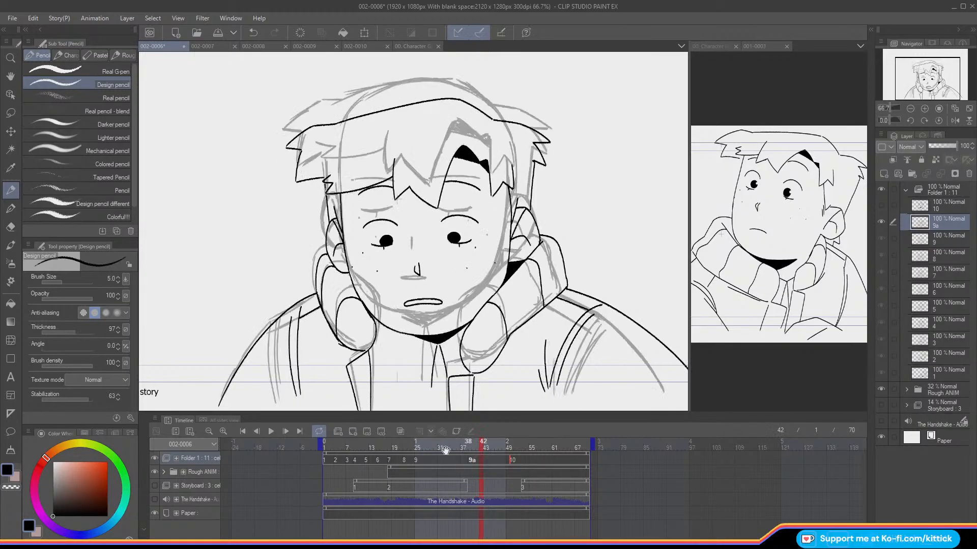
click(354, 433)
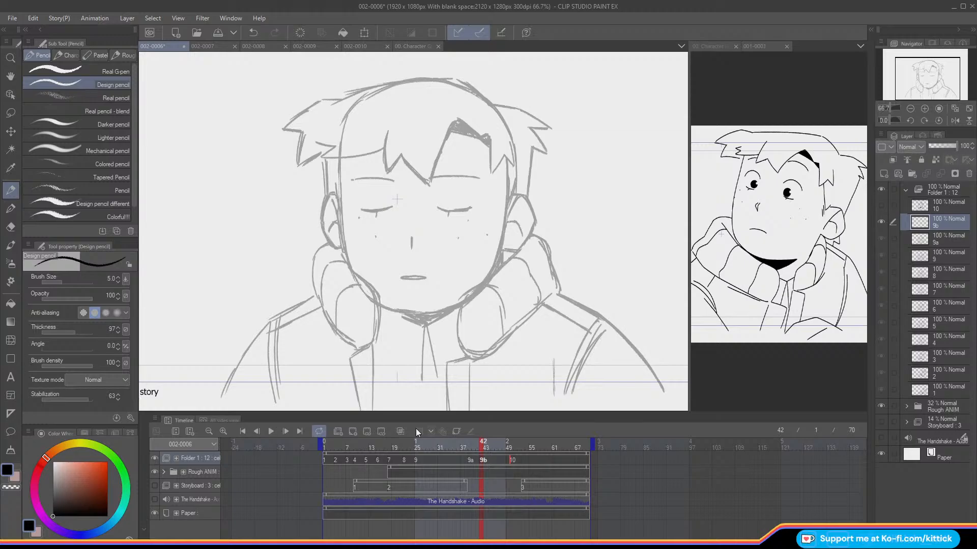
Step: Ink the left-hand face contour of cel 9b from the hairline to the jaw, following the rough and cel 9a
key(Left)
key(Right)
key(Left)
key(Right)
key(Left)
key(Right)
key(Left)
key(Right)
drag(340, 168, 342, 206)
key(ctrl+z)
drag(339, 159, 347, 257)
key(ctrl+z)
drag(341, 159, 348, 262)
key(ctrl+z)
Step: Ink the short sideburn line beside the left-hand ear on cel 9b, checking it against the previous cel
key(Left)
key(Right)
key(Left)
key(Right)
key(Left)
key(Right)
drag(334, 185, 340, 209)
key(ctrl+z)
key(Left)
key(Right)
Step: Ink the right-hand face contour of cel 9b from the hairline to the jaw, consulting the onion skin
key(o)
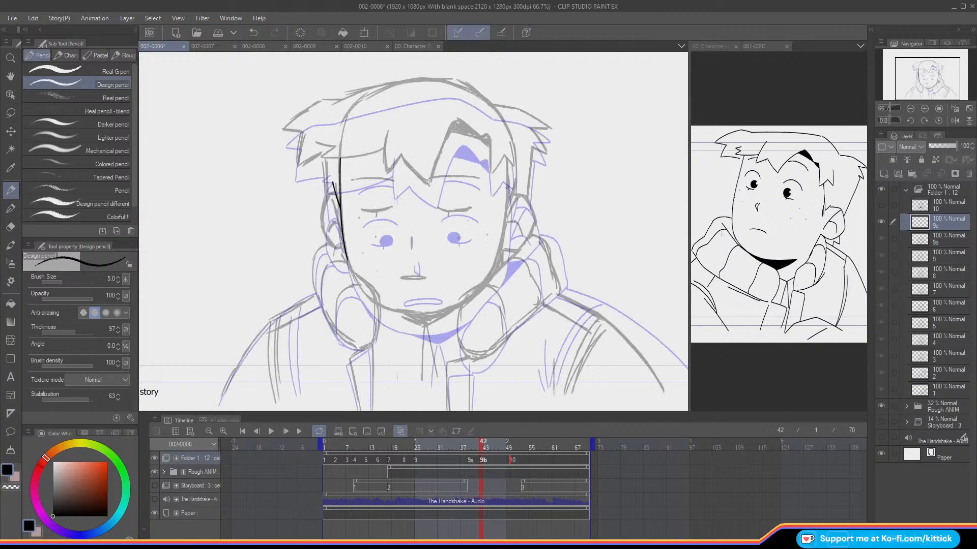
drag(506, 156, 492, 267)
key(o)
key(ctrl+z)
drag(507, 155, 493, 274)
key(ctrl+z)
drag(507, 158, 491, 272)
key(ctrl+z)
mouse_move(507, 157)
mouse_down()
mouse_move(504, 235)
mouse_move(488, 277)
mouse_up()
key(Left)
key(Right)
Step: Ink the chin curve and the outer outline of the left-hand ear on cel 9b
drag(379, 305, 459, 307)
key(Left)
key(Right)
mouse_move(326, 198)
mouse_down()
mouse_move(325, 235)
mouse_move(340, 249)
mouse_up()
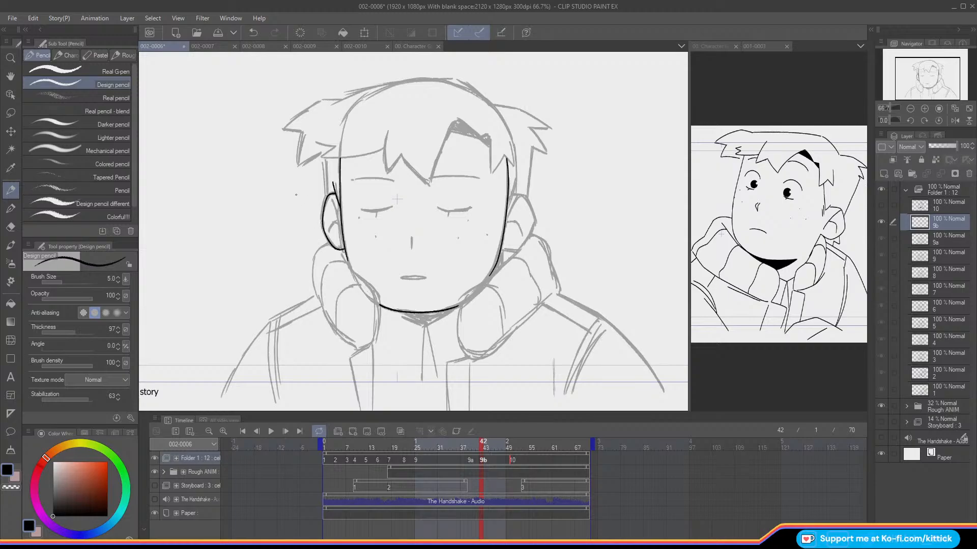
key(Left)
key(Right)
key(Left)
key(Right)
Step: Mirror the canvas view and ink the sideburn line and outer outline of the remaining ear on cel 9b
click(955, 120)
key(Left)
key(Right)
drag(312, 185, 320, 206)
click(257, 35)
key(Left)
key(Right)
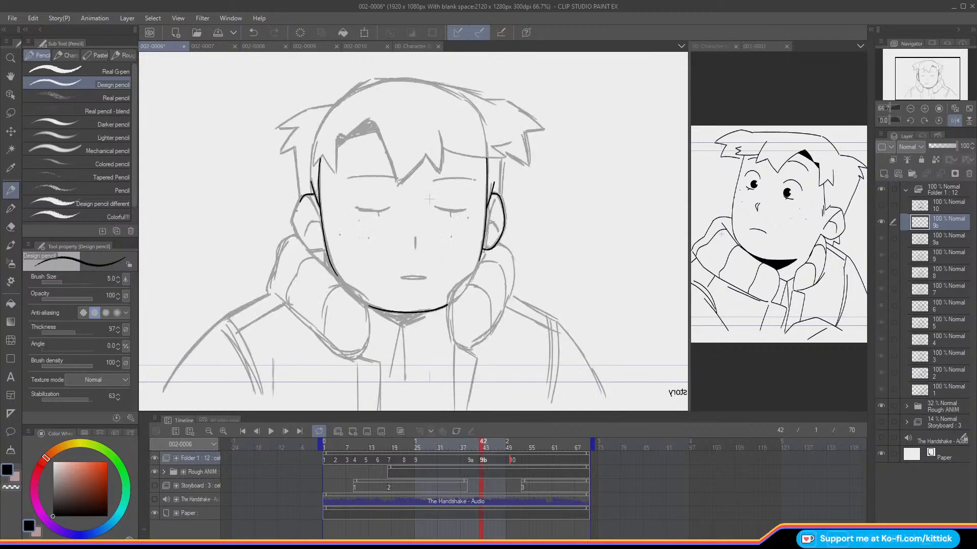
click(252, 33)
mouse_move(314, 193)
mouse_down()
mouse_move(294, 218)
mouse_move(298, 240)
mouse_move(320, 249)
mouse_up()
key(Left)
key(Right)
key(Left)
key(Right)
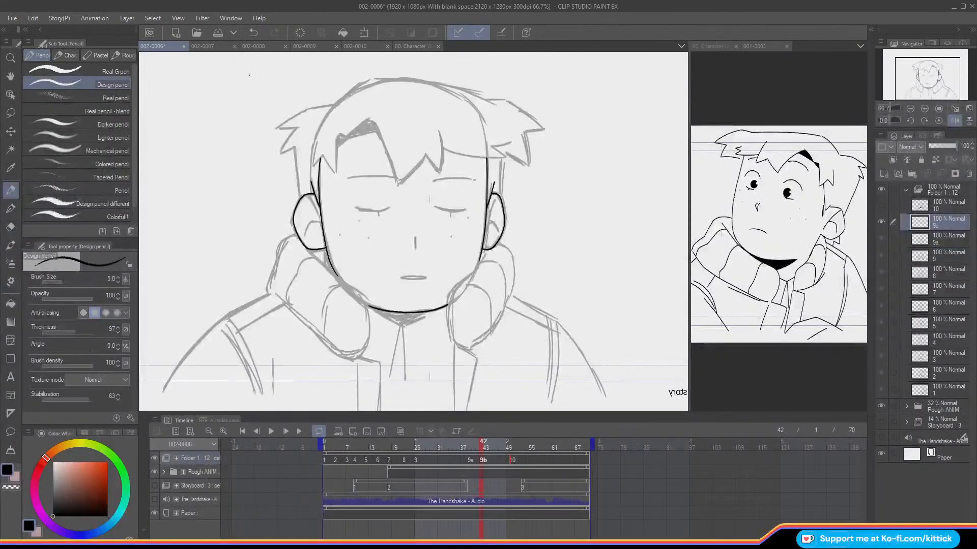
Step: Clean up the lower curve of the newly inked ear outline on cel 9b
click(14, 227)
drag(293, 224, 306, 249)
click(11, 190)
click(253, 32)
key(Left)
key(Right)
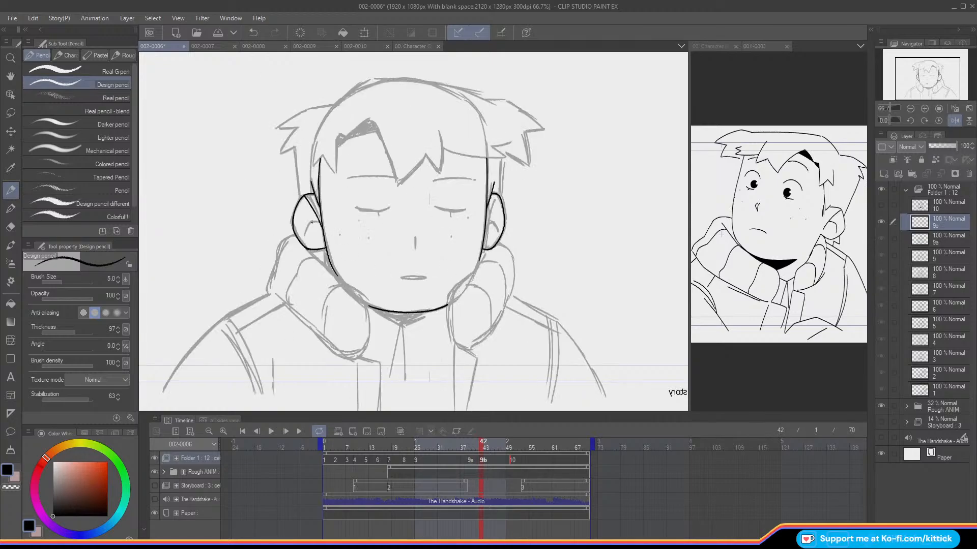
key(Left)
key(Right)
key(ctrl+z)
key(ctrl+y)
Step: Ink the inner fold lines of both ears on cel 9b, following the rough
key(Left)
key(Right)
key(Left)
key(Right)
mouse_move(496, 196)
mouse_down()
mouse_move(488, 219)
mouse_move(499, 233)
mouse_up()
Step: Compare the inked face and ears of cel 9b with cel 9a by flipping between the two frames
key(Left)
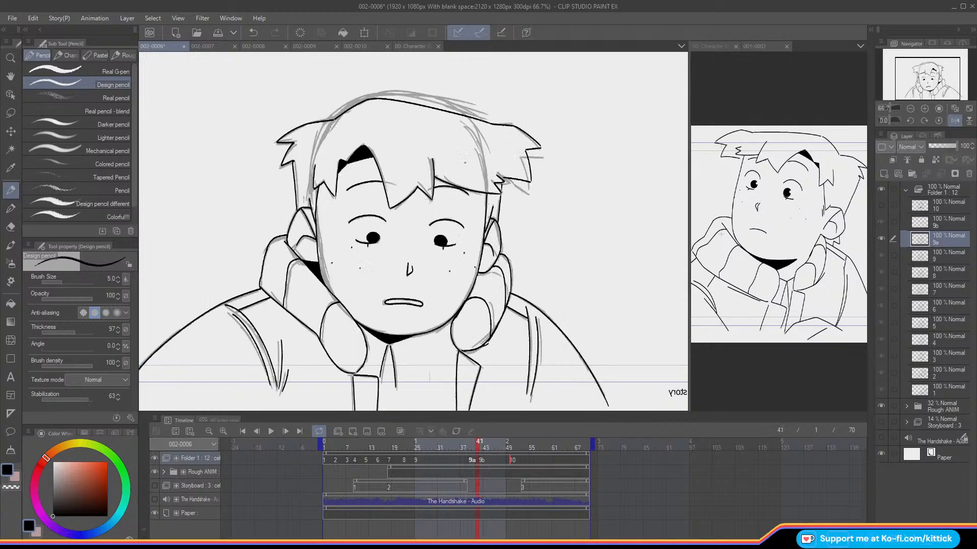
key(Right)
key(Left)
key(Right)
key(Left)
key(Right)
key(Left)
key(Right)
key(Left)
key(Right)
key(Left)
key(Right)
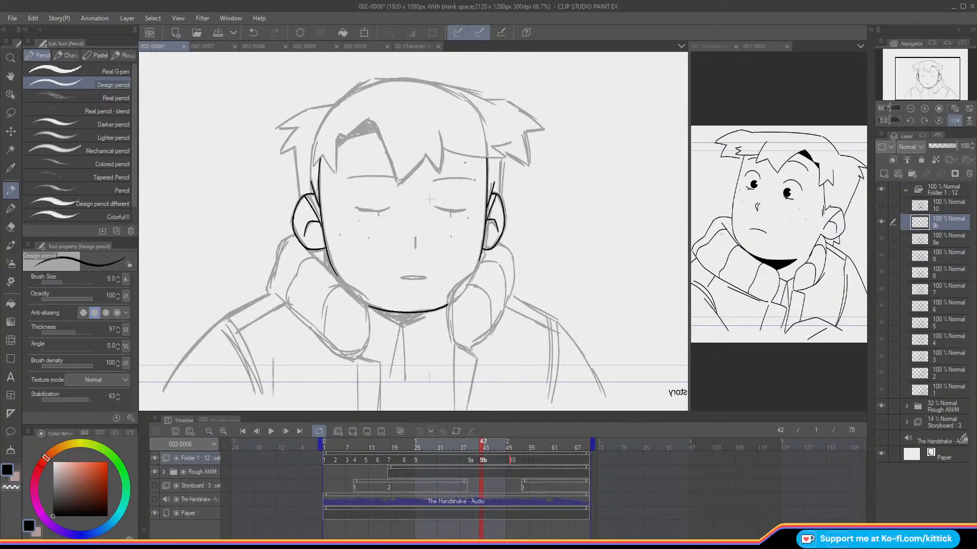
Step: Ink the outer and inner edges of the collar on one side of cel 9b, with onion skin enabled for reference
drag(288, 236, 269, 291)
click(400, 432)
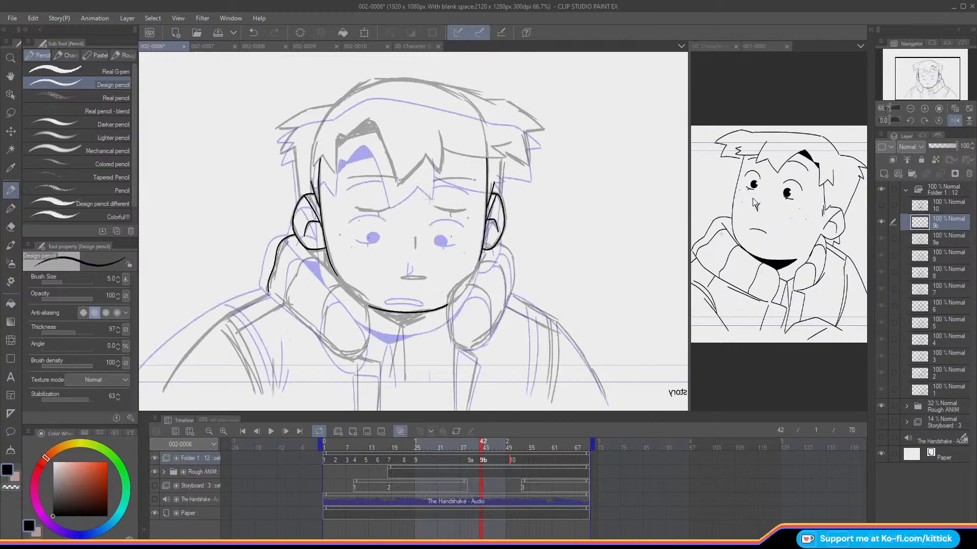
click(954, 120)
drag(502, 237, 443, 291)
key(ctrl+z)
key(ctrl+z)
key(ctrl+z)
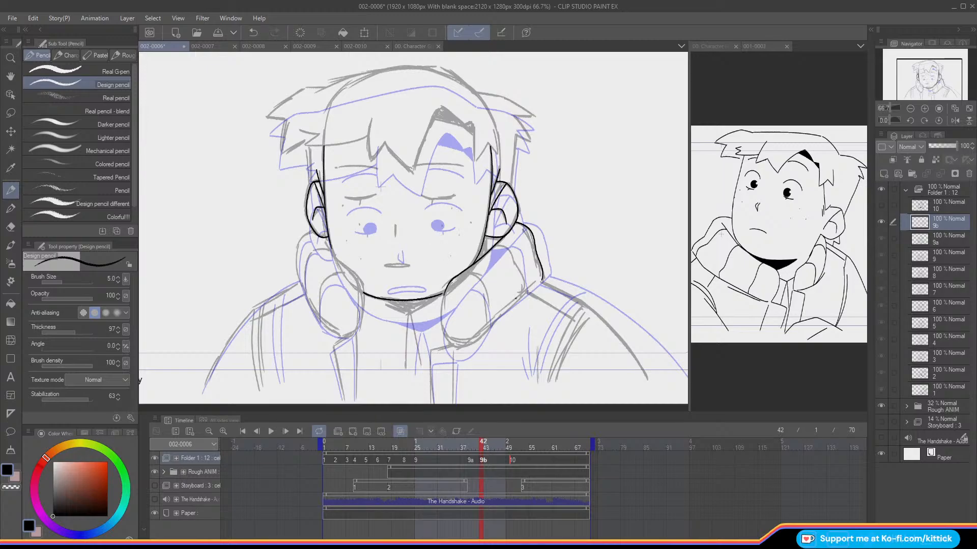
Step: Ink the lower edge and rounded front end of the same side's collar on cel 9b
drag(525, 292, 451, 344)
key(ctrl+z)
drag(441, 295, 452, 343)
key(ctrl+z)
mouse_move(443, 294)
mouse_down()
mouse_move(440, 326)
mouse_move(451, 342)
mouse_up()
Step: Ink the shoulder line running from the collar down the outer arm on cel 9b
mouse_move(542, 279)
mouse_down()
mouse_move(581, 304)
mouse_move(652, 385)
mouse_up()
key(ctrl+z)
mouse_move(545, 282)
mouse_down()
mouse_move(584, 305)
mouse_move(642, 374)
mouse_up()
key(ctrl+z)
mouse_move(542, 280)
mouse_down()
mouse_move(590, 307)
mouse_move(648, 386)
mouse_up()
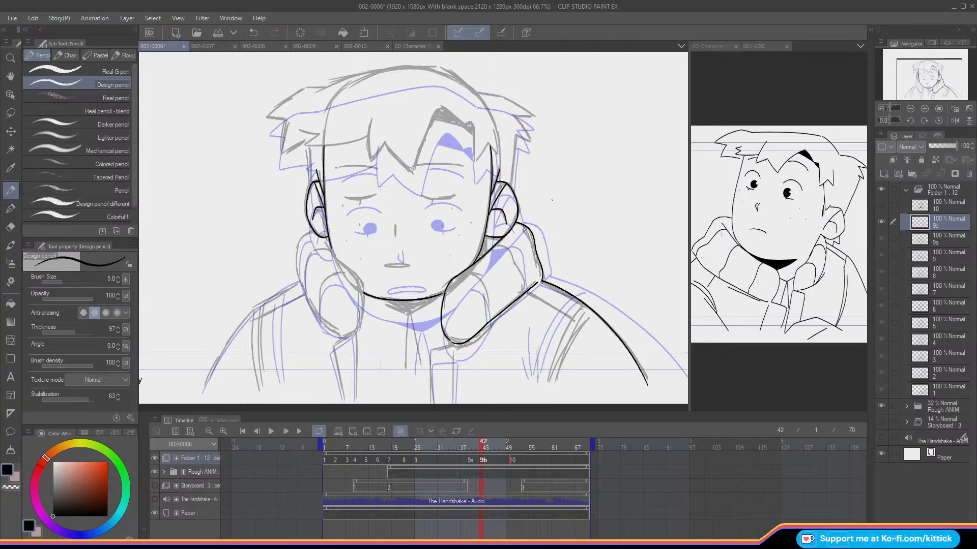
Step: Ink the sleeve seam lines below the inked shoulder on cel 9b, checking them against cel 9a
key(o)
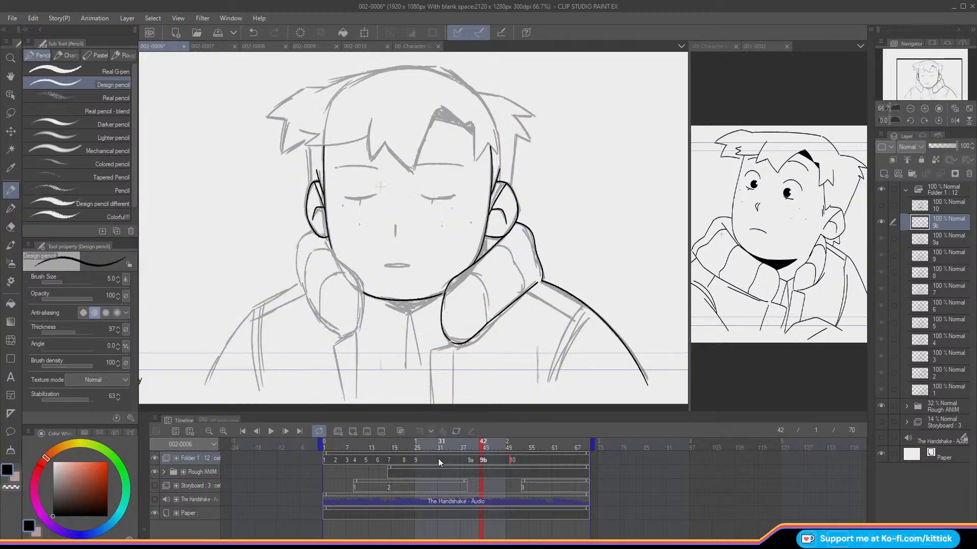
click(400, 431)
drag(581, 306, 539, 386)
key(o)
key(Left)
key(Right)
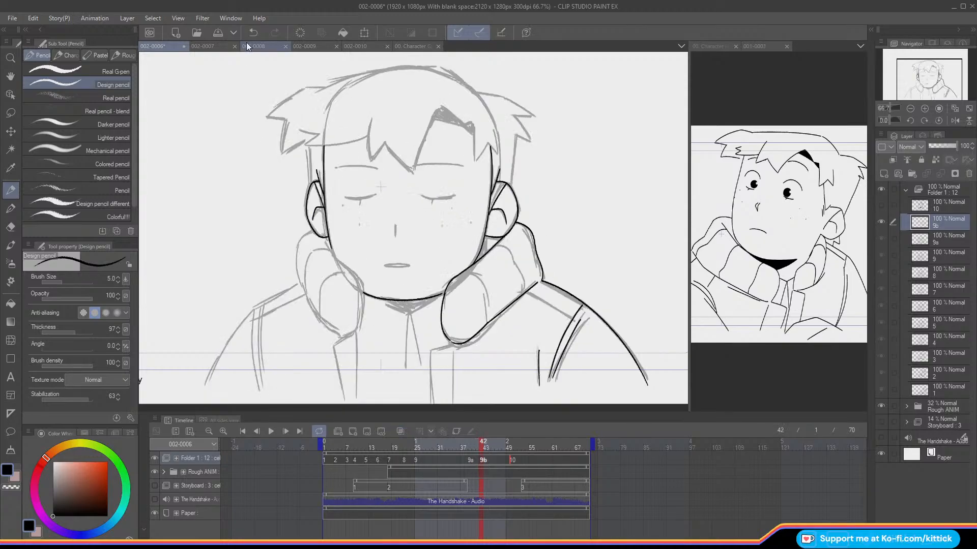
key(o)
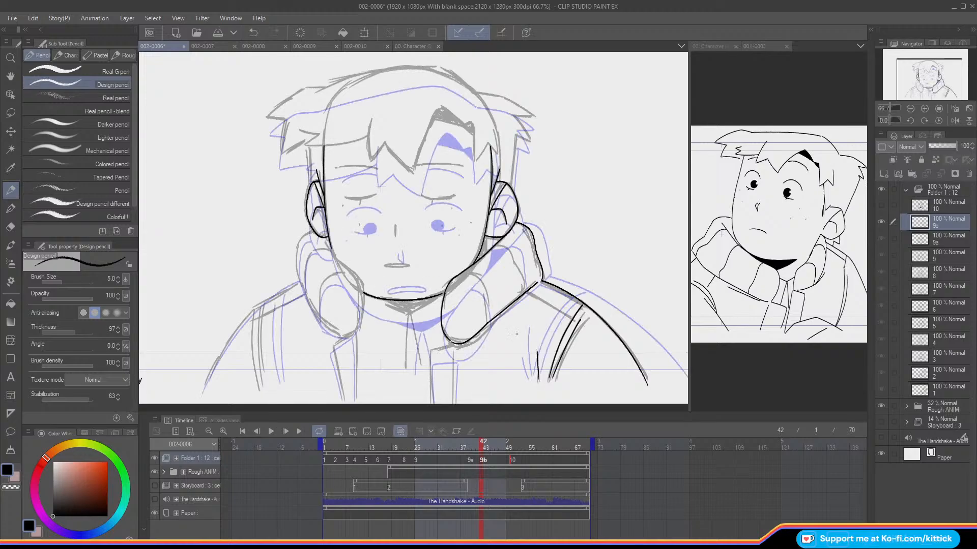
key(Left)
key(Right)
key(o)
Step: Ink the jacket seam from the sleeve seam up to the collar on cel 9b and check it against cel 9a
drag(573, 317, 537, 294)
drag(910, 84, 899, 77)
key(Left)
key(Right)
key(Left)
key(Right)
key(o)
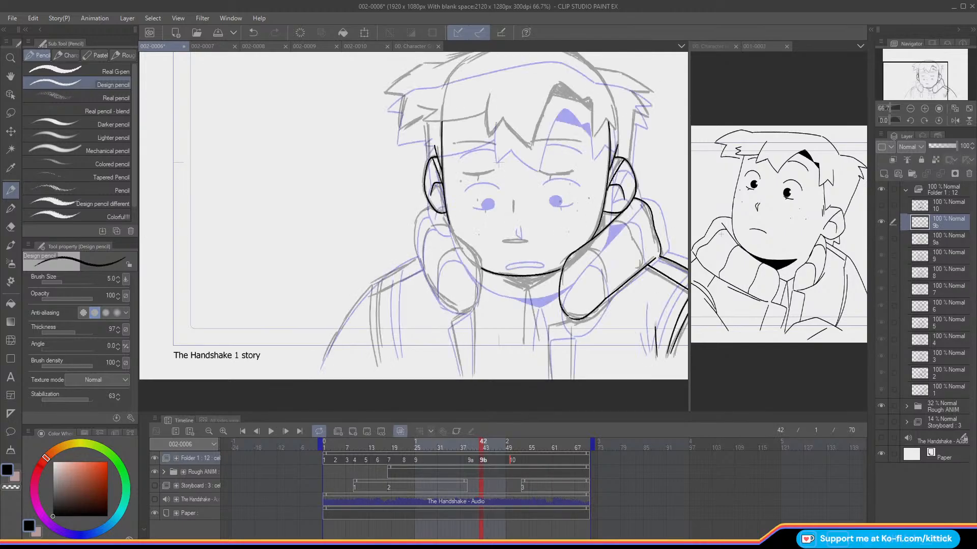
Step: Ink the outer edge of the opposite collar side on cel 9b and flip through neighbouring frames to check it
drag(427, 207, 415, 252)
key(Right)
key(Right)
key(Right)
key(Right)
key(Right)
key(Left)
key(Left)
key(Left)
key(Left)
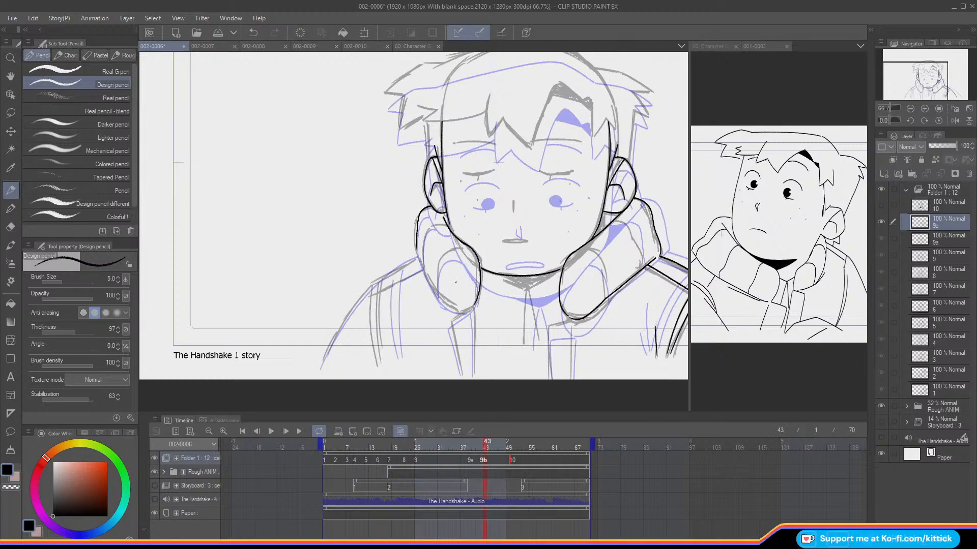
key(Left)
key(Right)
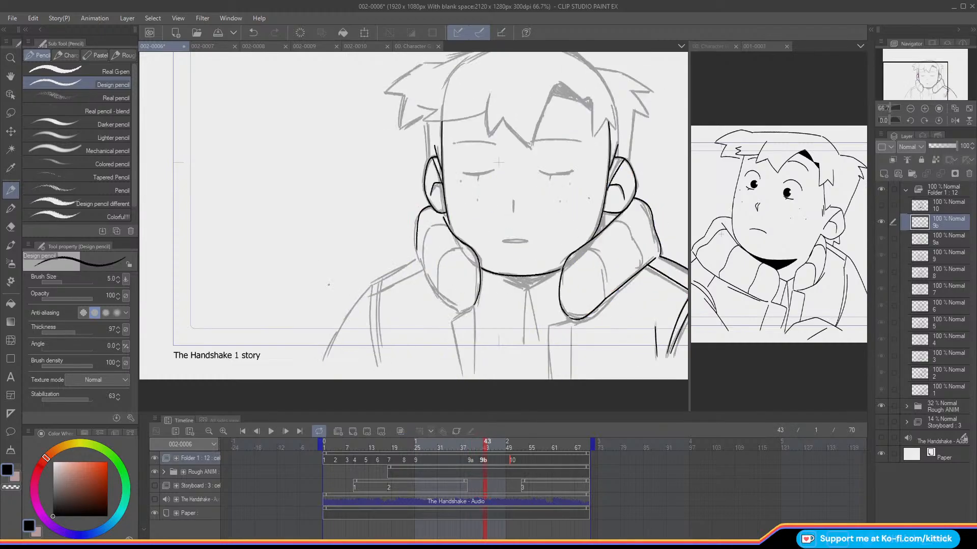
Step: Ink the inner edge of the opposite collar from the jaw to its rounded front end on cel 9b
click(251, 35)
mouse_move(442, 218)
mouse_down()
mouse_move(474, 256)
mouse_move(474, 300)
mouse_up()
key(Left)
key(Left)
key(Right)
key(o)
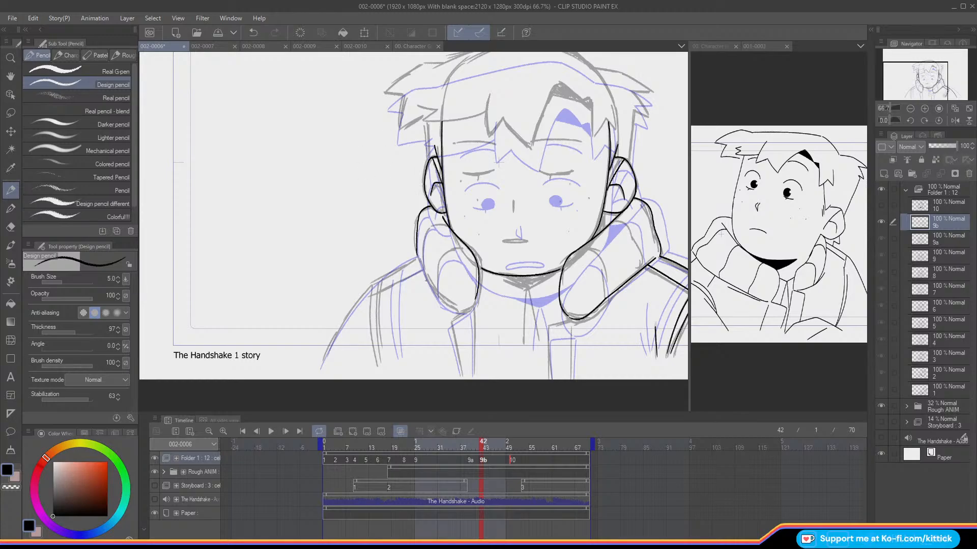
Step: Ink the lower edge of the opposite collar side, closing its outline on cel 9b
mouse_move(418, 257)
mouse_down()
mouse_move(440, 299)
mouse_move(463, 312)
mouse_up()
key(ctrl+z)
key(ctrl+y)
key(ctrl+z)
key(ctrl+y)
Step: Ink the jacket's front opening edges below both collar ends on cel 9b
drag(474, 309, 473, 372)
mouse_move(464, 314)
mouse_down()
mouse_move(473, 307)
mouse_move(451, 321)
mouse_move(462, 372)
mouse_up()
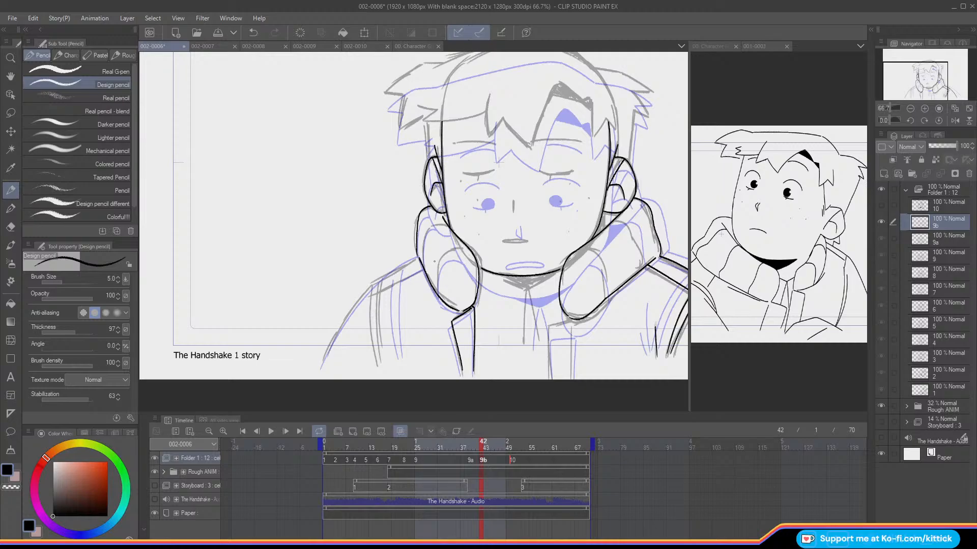
mouse_move(574, 318)
mouse_down()
mouse_move(547, 330)
mouse_move(549, 378)
mouse_up()
drag(572, 325, 571, 352)
Step: Mirror the canvas view, compare with cel 9a, and ink the remaining shoulder line on cel 9b
drag(916, 79, 924, 83)
click(954, 120)
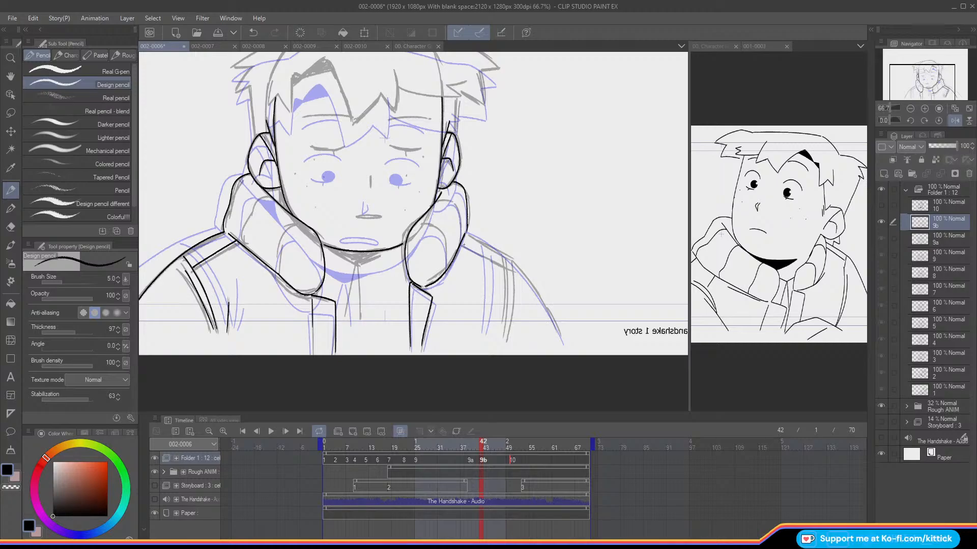
key(Left)
key(o)
key(Right)
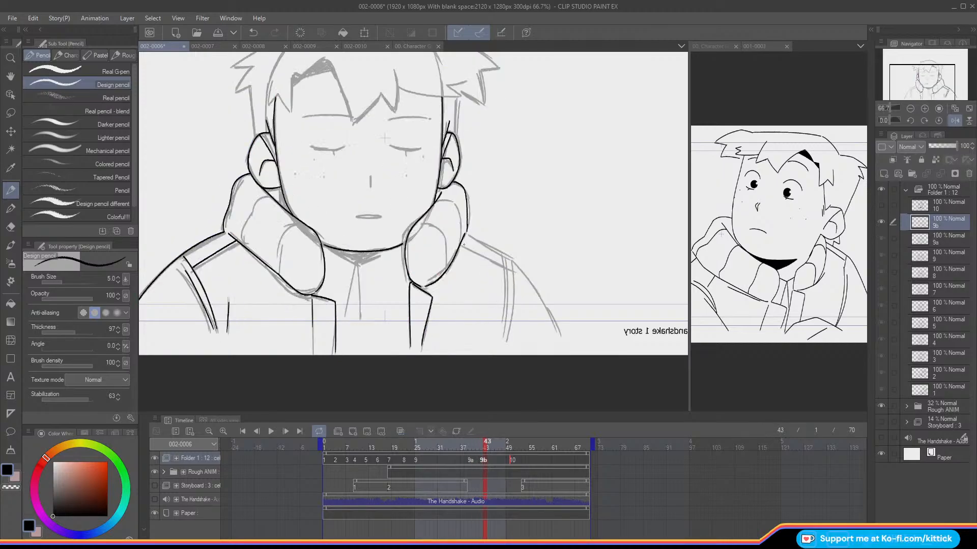
click(475, 465)
mouse_move(484, 444)
mouse_down()
mouse_move(506, 450)
mouse_move(472, 451)
mouse_up()
key(Right)
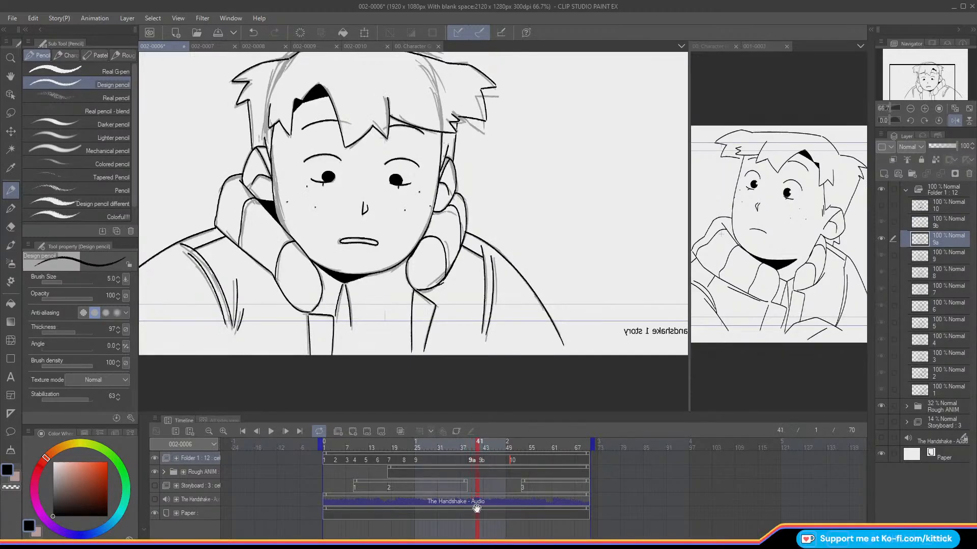
key(o)
mouse_move(463, 233)
mouse_down()
mouse_move(502, 257)
mouse_move(493, 250)
mouse_move(538, 296)
mouse_move(561, 339)
mouse_up()
key(ctrl+z)
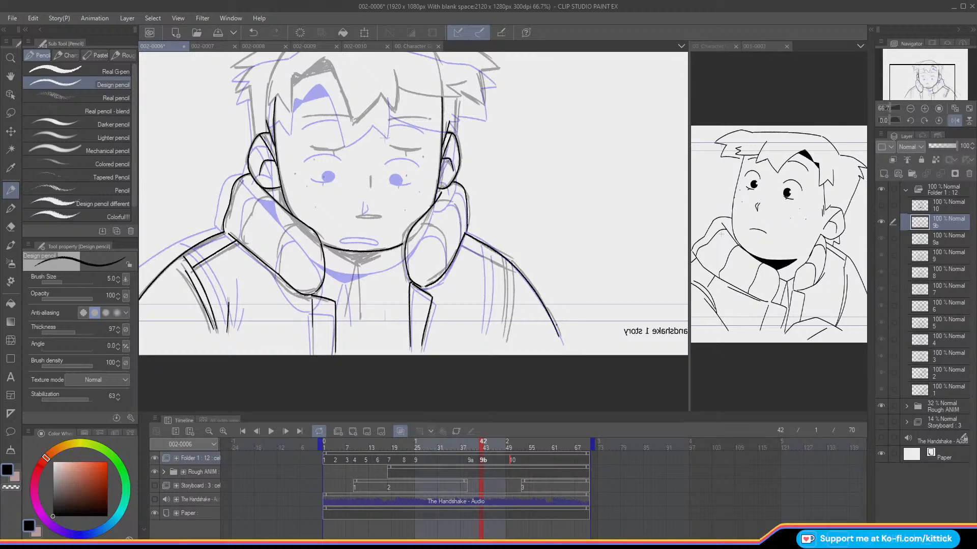
Step: Ink the two sleeve seam lines beneath the newly inked shoulder on cel 9b
mouse_move(462, 245)
mouse_down()
mouse_move(484, 257)
mouse_move(485, 334)
mouse_up()
drag(496, 258, 491, 333)
key(o)
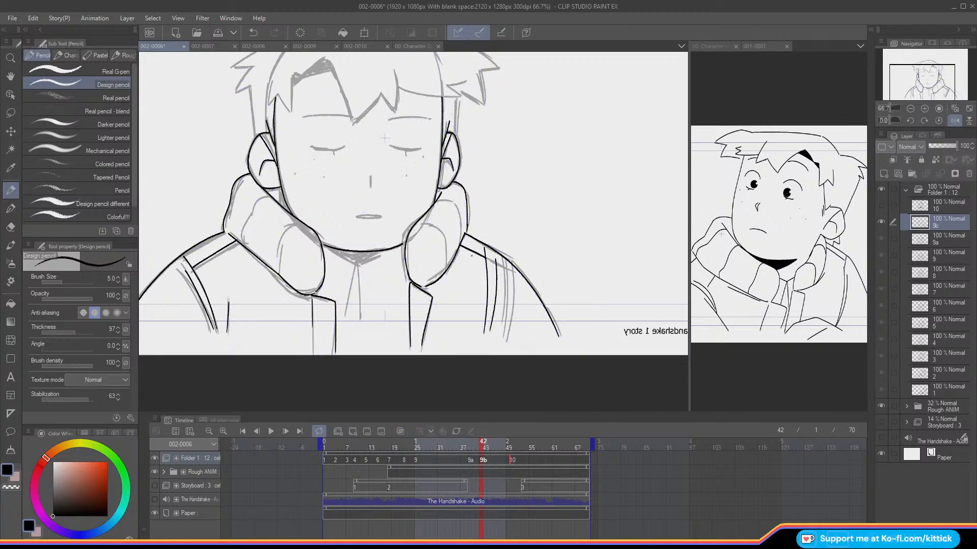
Step: Compare the inked collar and jacket of cel 9b with cel 9a by flipping frames, with onion skin on and off
key(Left)
key(Right)
key(Left)
key(Right)
key(o)
key(o)
key(Left)
key(Right)
key(Left)
key(Right)
Step: Restore the unmirrored view and ink both closed eyelids with their short lash marks on cel 9b
click(955, 120)
drag(934, 90, 925, 92)
key(Left)
key(Right)
click(925, 109)
key(Left)
key(Right)
drag(433, 235, 484, 237)
mouse_move(364, 236)
mouse_down()
mouse_move(319, 238)
mouse_move(359, 238)
mouse_move(316, 239)
mouse_up()
key(ctrl+z)
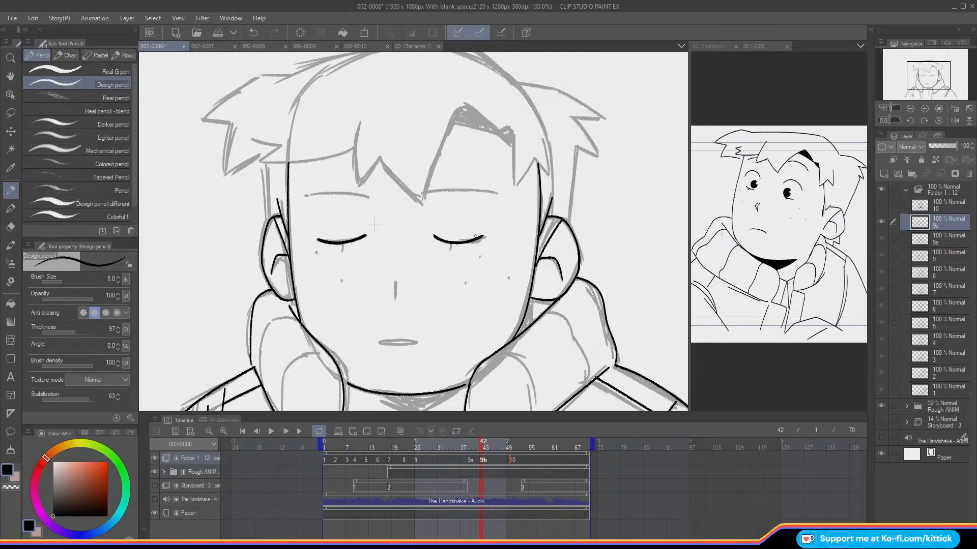
drag(449, 241, 450, 249)
drag(343, 242, 341, 249)
Step: Ink the eyebrows, nose, mouth and freckles of cel 9b over the rough
mouse_move(426, 192)
mouse_down()
mouse_move(483, 191)
mouse_move(306, 194)
mouse_up()
key(ctrl+z)
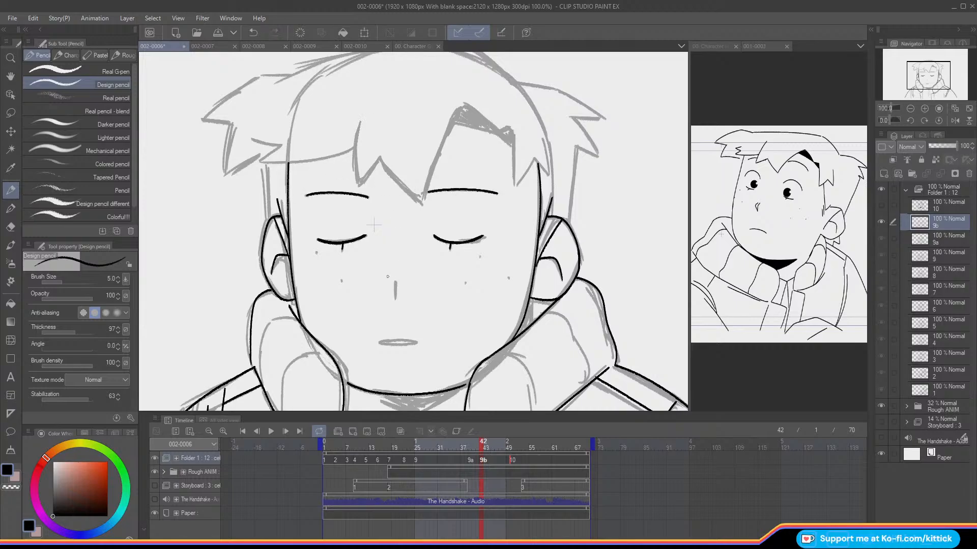
mouse_move(394, 280)
mouse_down()
mouse_move(395, 301)
mouse_move(387, 286)
mouse_up()
mouse_move(378, 342)
mouse_down()
mouse_move(415, 342)
mouse_move(378, 341)
mouse_up()
Step: Compare the inked facial features of cel 9b with the neighbouring cels by flipping back and forth between frames
key(Left)
key(Right)
key(Left)
key(Right)
key(o)
key(o)
key(Left)
key(Right)
key(Left)
key(Right)
key(Left)
key(Left)
Step: Ink the long fringe edge and the outline of the triangular hair shadow above the forehead on cel 9b
key(Left)
key(Left)
key(Right)
key(Right)
key(Right)
key(Right)
key(Right)
key(Left)
key(Left)
key(Right)
mouse_move(491, 132)
mouse_down()
mouse_move(454, 123)
mouse_move(476, 113)
mouse_move(466, 106)
mouse_move(421, 205)
mouse_up()
key(Left)
key(Right)
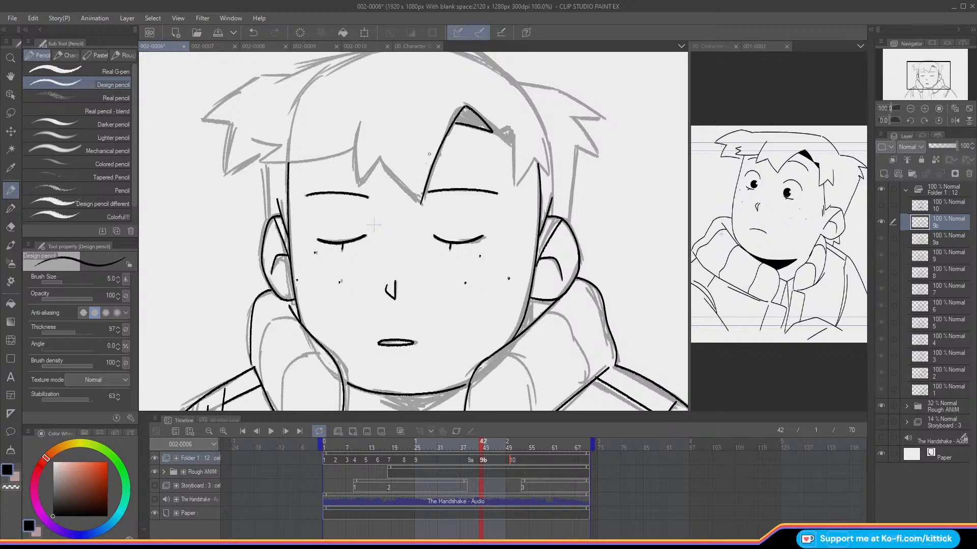
key(ctrl+z)
drag(464, 105, 423, 204)
key(Left)
key(Right)
Step: Ink the jagged points of the central fringe on cel 9b and check them in mirrored view against neighbouring frames
mouse_move(355, 133)
mouse_down()
mouse_move(356, 176)
mouse_move(400, 185)
mouse_move(423, 204)
mouse_up()
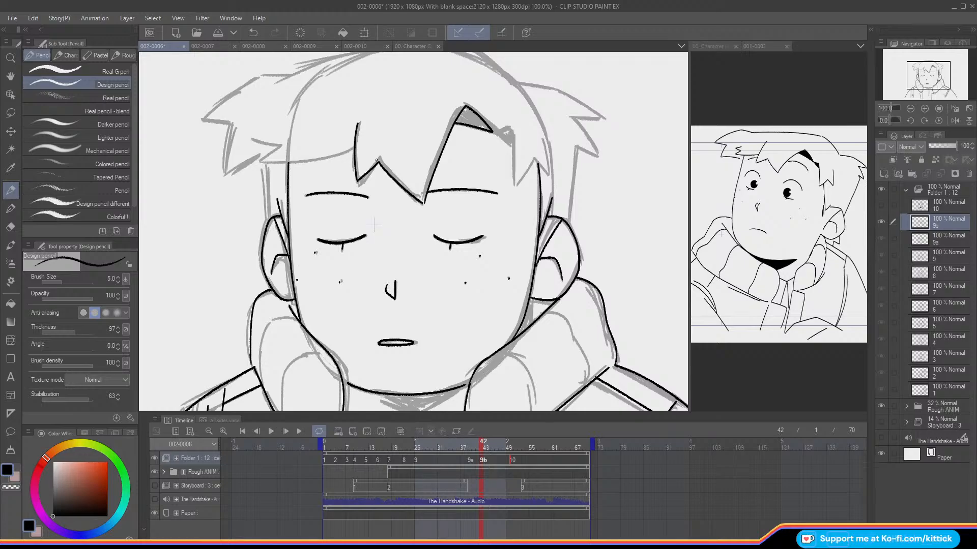
drag(376, 161, 410, 213)
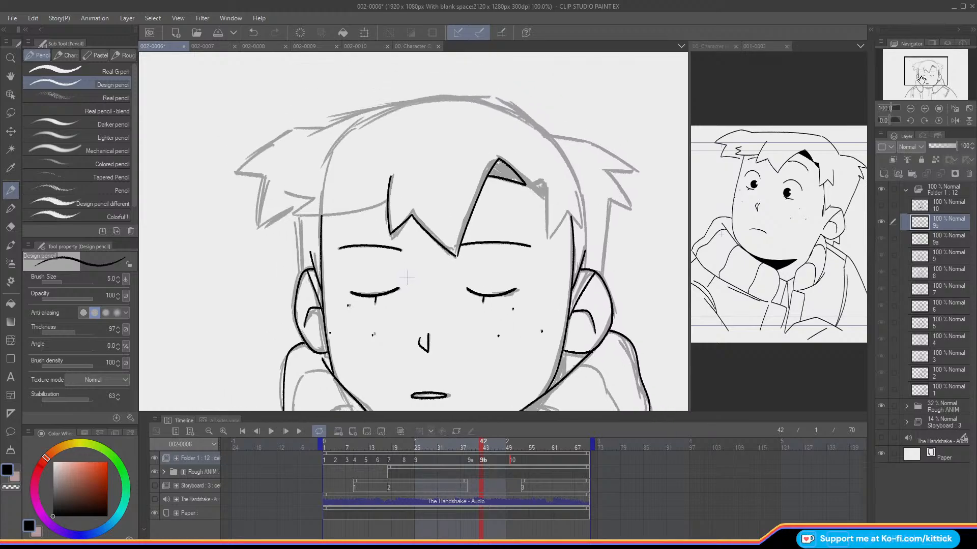
click(954, 121)
key(comma)
key(period)
key(comma)
key(period)
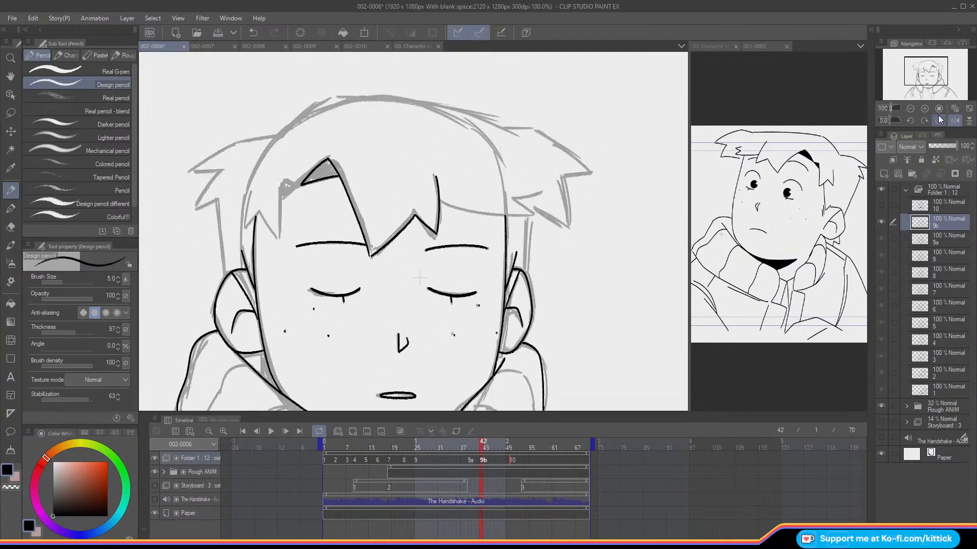
key(comma)
key(period)
Step: Ink the hairline from the fringe to the temple, including its pointed side tips, on cel 9b
mouse_move(439, 200)
mouse_down()
mouse_move(515, 217)
mouse_move(527, 214)
mouse_move(514, 202)
mouse_move(529, 195)
mouse_up()
key(comma)
key(period)
key(comma)
key(period)
mouse_move(932, 72)
mouse_down()
mouse_move(932, 89)
mouse_move(931, 74)
mouse_up()
key(comma)
key(period)
drag(461, 147, 434, 122)
key(ctrl+z)
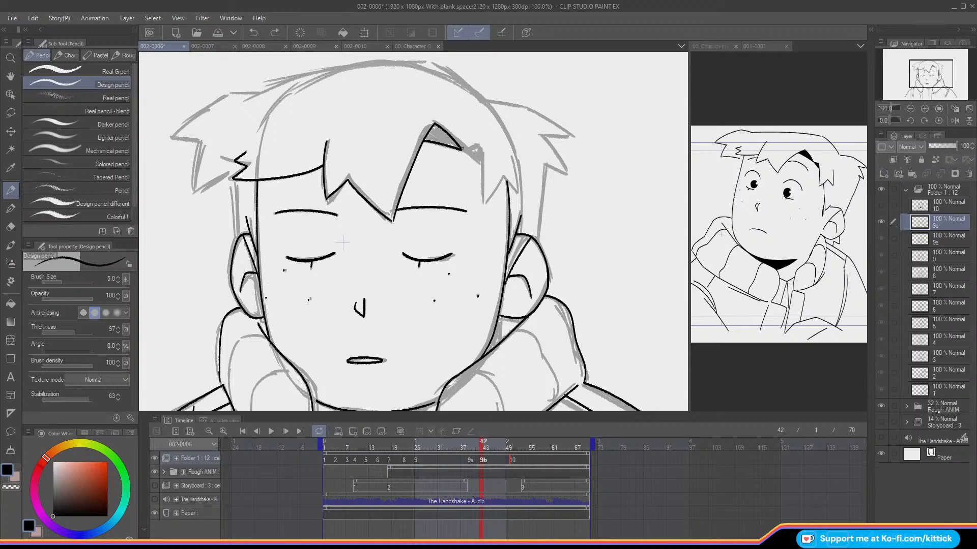
Step: Ink the second point of the hair shadow and the adjoining fringe tips down to the temple on cel 9b, comparing with the neighbouring frames
key(ctrl+y)
mouse_move(437, 126)
mouse_down()
mouse_move(480, 159)
mouse_move(480, 143)
mouse_move(481, 204)
mouse_up()
key(Left)
key(Right)
key(Left)
key(Right)
key(Left)
key(Right)
mouse_move(515, 159)
mouse_down()
mouse_move(516, 193)
mouse_move(502, 177)
mouse_move(511, 185)
mouse_move(502, 178)
mouse_move(481, 203)
mouse_up()
key(Left)
key(Right)
click(256, 33)
Step: With onion skin on, ink the outer hair contour on cel 9b from the crown around the viewer's-right tuft down to the ear
drag(917, 71, 909, 67)
key(Left)
key(Right)
key(Left)
key(Right)
key(o)
drag(585, 163, 539, 131)
drag(586, 164, 634, 174)
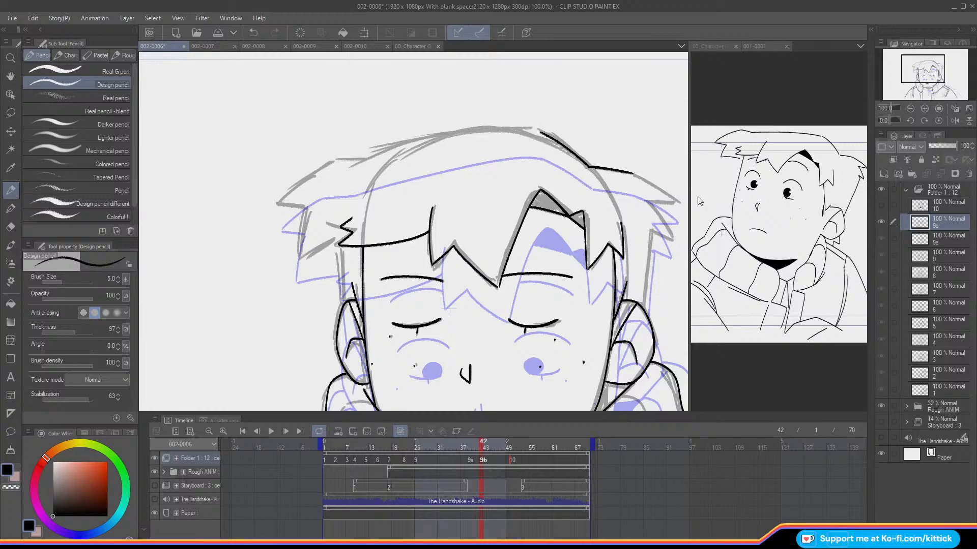
drag(918, 73, 925, 77)
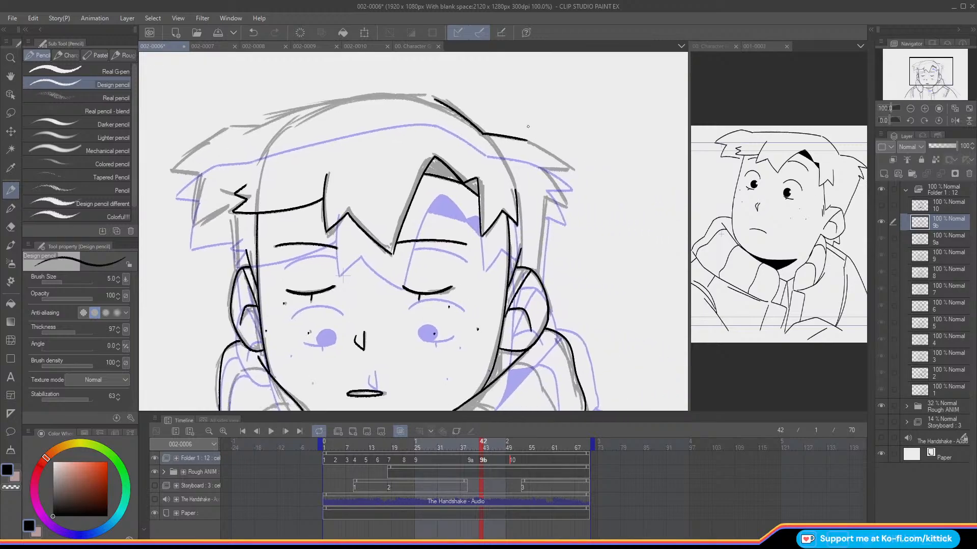
mouse_move(525, 139)
mouse_down()
mouse_move(568, 167)
mouse_move(543, 168)
mouse_move(563, 203)
mouse_move(544, 197)
mouse_move(538, 269)
mouse_up()
drag(343, 276, 410, 302)
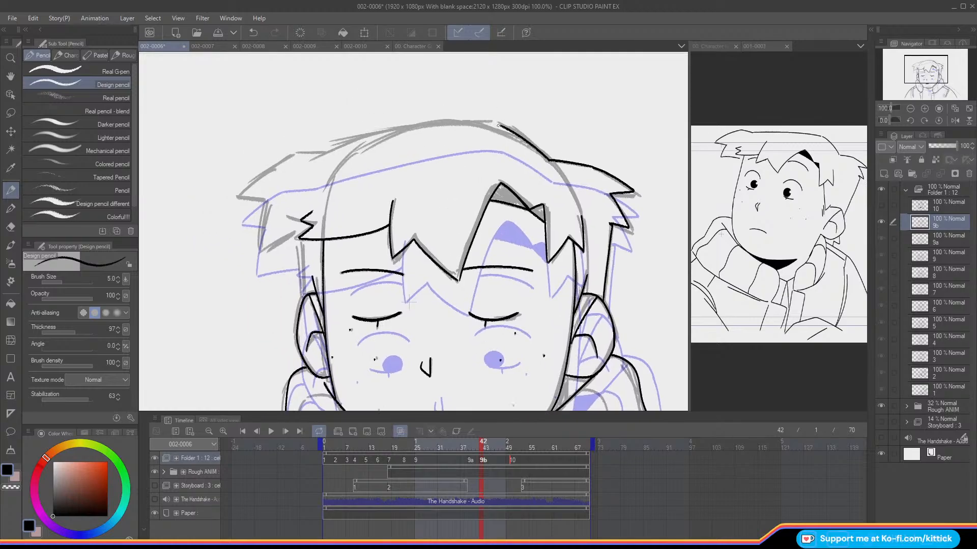
Step: Ink the top of the head and the pointed tuft and side hair on the viewer's left of cel 9b, then check it without onion skin
drag(498, 126, 322, 150)
key(ctrl+z)
mouse_move(500, 123)
mouse_down()
mouse_move(293, 153)
mouse_move(356, 164)
mouse_move(429, 153)
mouse_move(378, 195)
mouse_move(400, 248)
mouse_move(431, 234)
mouse_move(399, 249)
mouse_move(442, 295)
mouse_up()
key(ctrl+z)
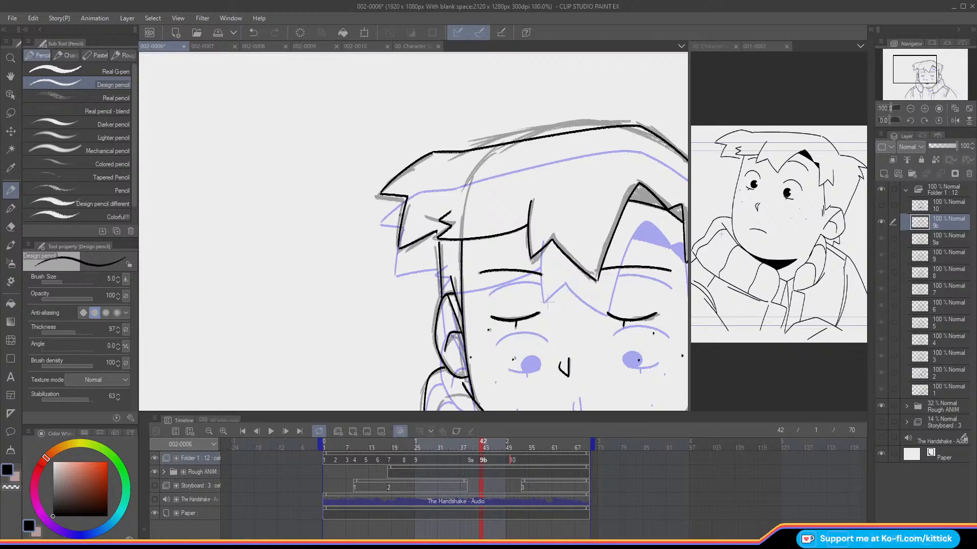
key(o)
key(comma)
key(period)
click(911, 108)
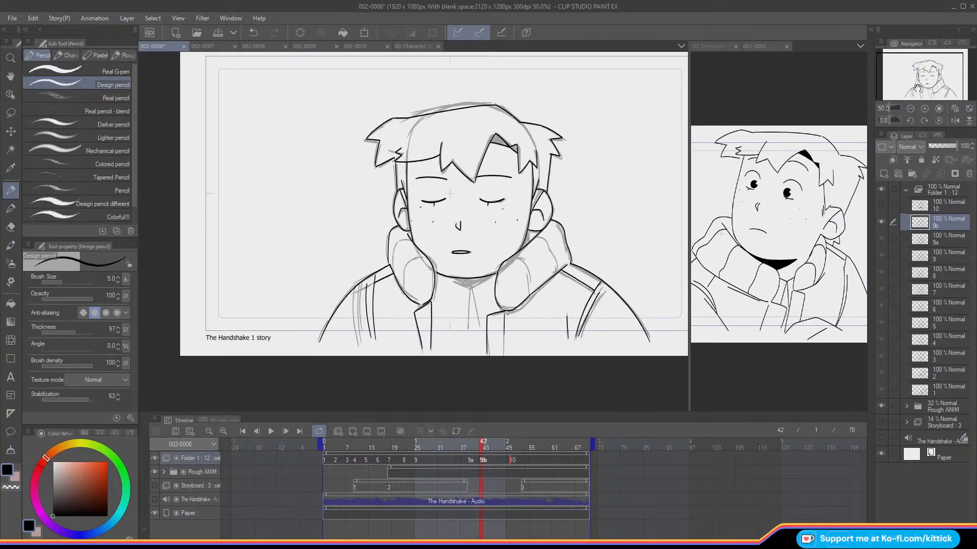
Step: Ink the short neck line below the ear and the front fold curve of the viewer's-right collar on cel 9b, comparing frames
click(924, 109)
click(924, 109)
drag(918, 71, 932, 76)
key(o)
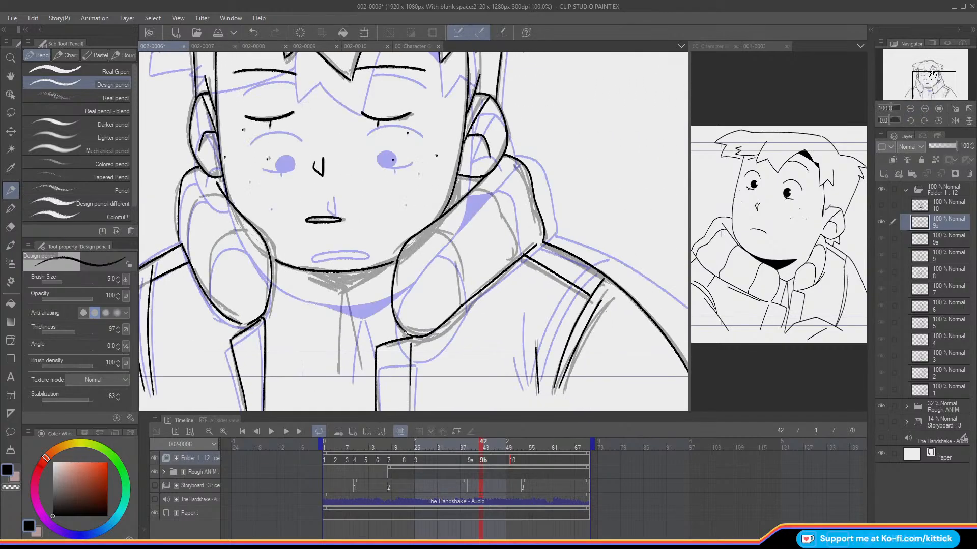
mouse_move(461, 177)
mouse_down()
mouse_move(461, 202)
mouse_move(433, 228)
mouse_move(456, 252)
mouse_move(467, 302)
mouse_up()
key(Left)
key(Right)
key(Left)
key(Right)
key(Left)
key(Right)
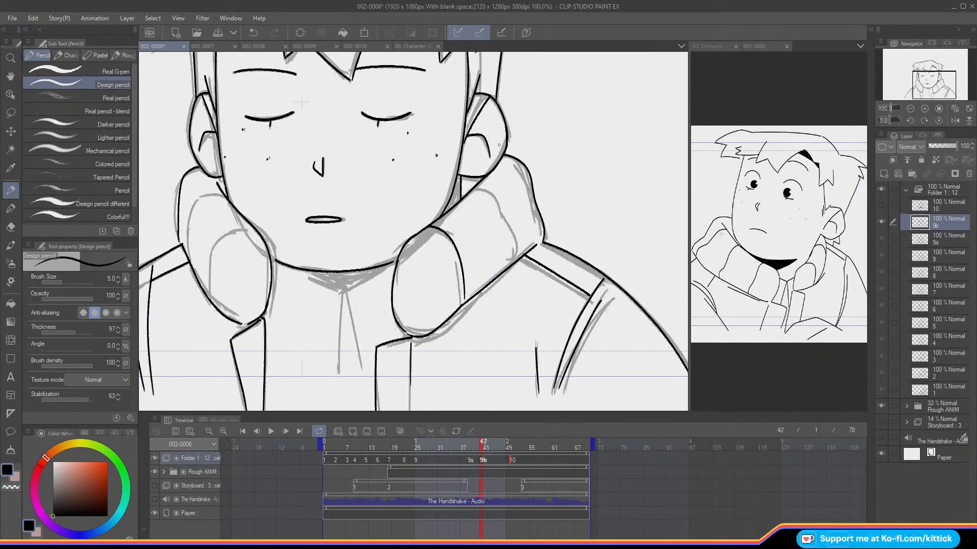
Step: Ink the second fold of the viewer's-right collar on cel 9b and compare it with the neighbouring frame
mouse_move(476, 188)
mouse_down()
mouse_move(488, 190)
mouse_move(507, 229)
mouse_move(510, 264)
mouse_up()
click(16, 489)
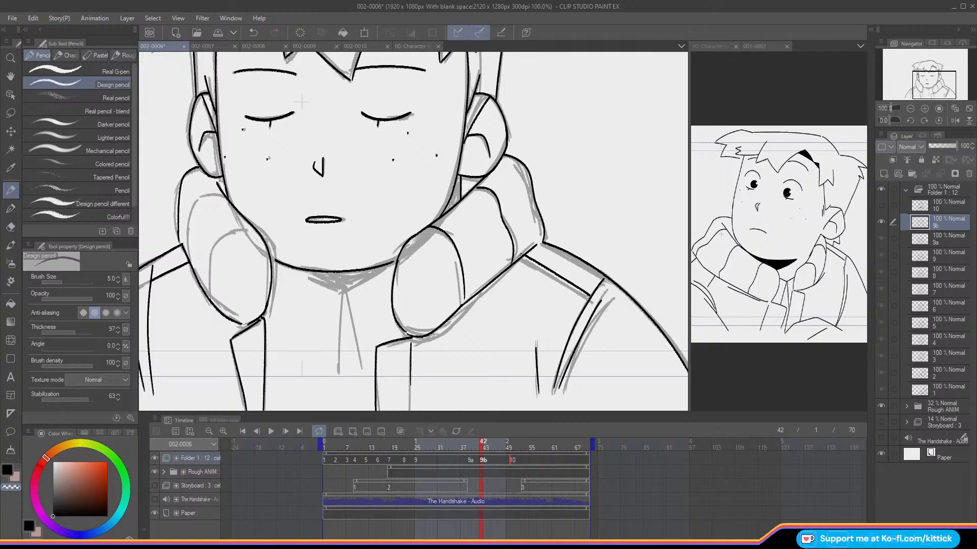
click(7, 470)
key(Left)
key(Right)
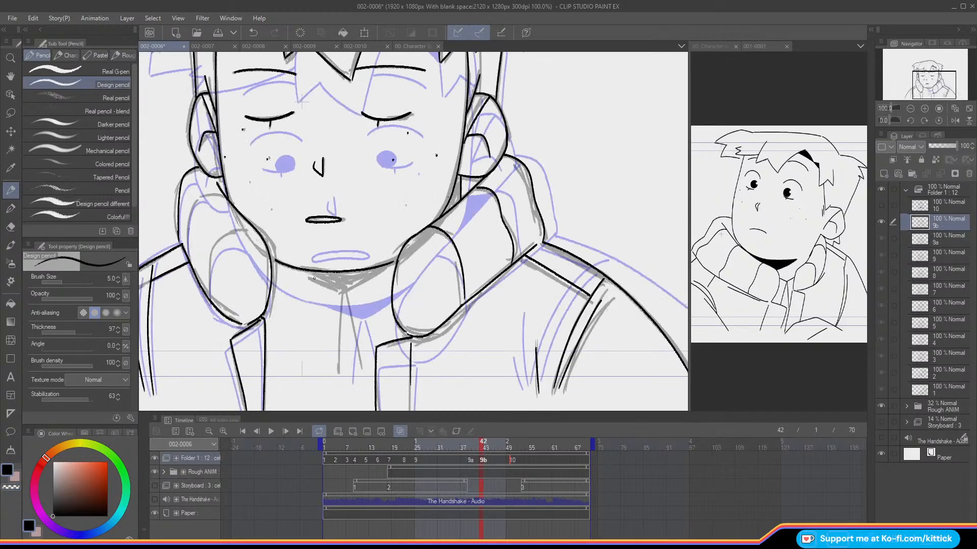
Step: Ink the V-shaped neck shadow outline under the chin and the two shirt lines below it on cel 9b, checking against the neighbouring frame
drag(302, 275, 343, 293)
drag(391, 265, 346, 292)
mouse_move(288, 266)
mouse_down()
mouse_move(346, 308)
mouse_move(356, 369)
mouse_up()
key(Left)
key(Right)
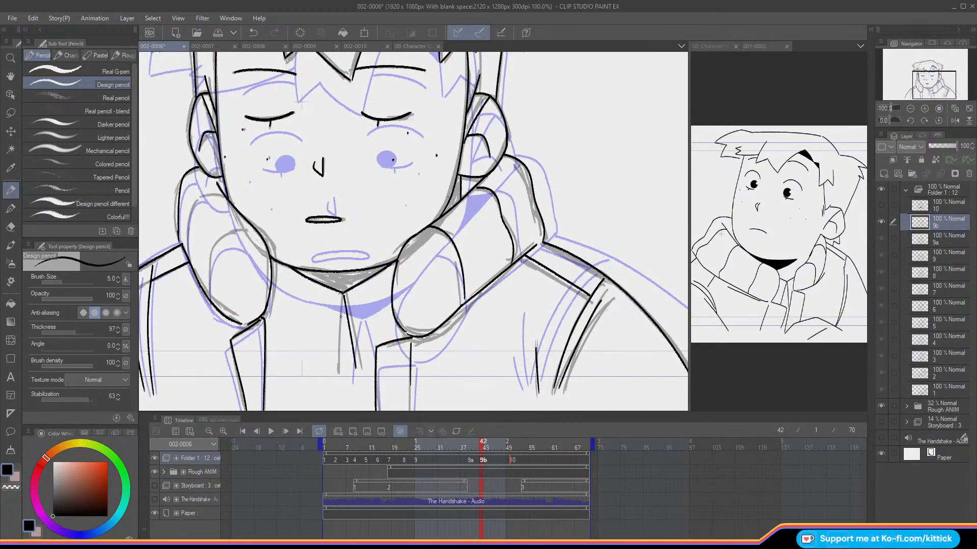
drag(340, 300, 335, 369)
key(o)
key(Left)
key(Right)
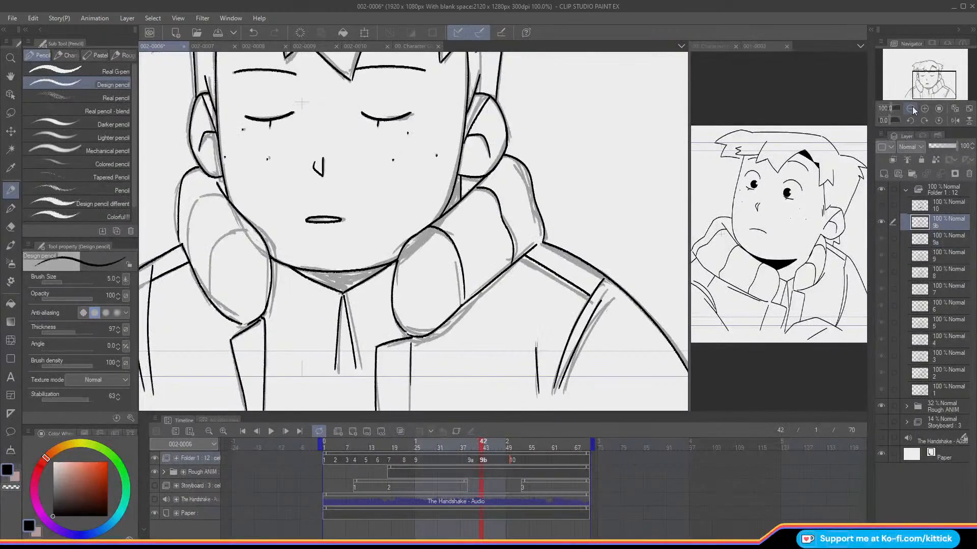
click(912, 110)
key(Left)
key(Right)
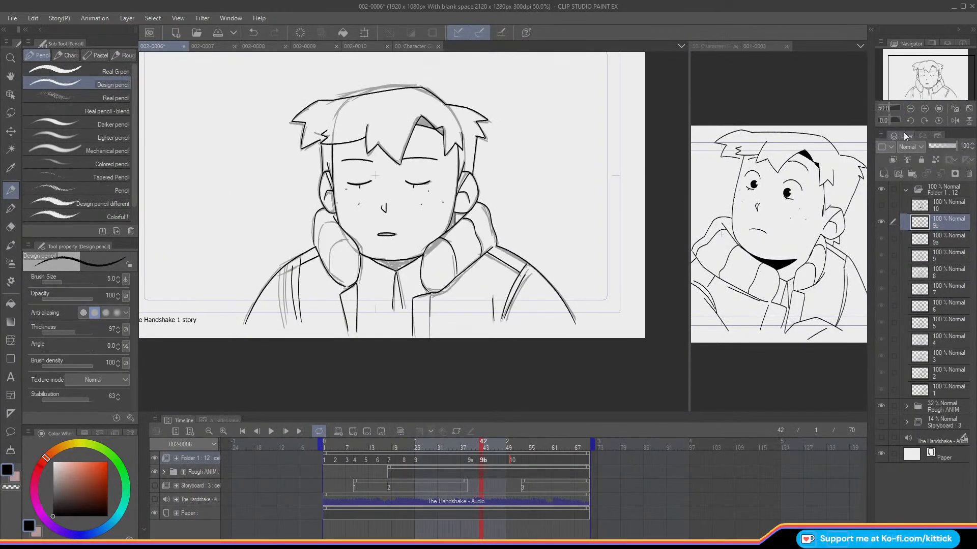
Step: Ink both inner folds of the viewer's-left collar on cel 9b and clean up the line where it meets the shoulder using transparent colour
click(924, 109)
mouse_move(326, 245)
mouse_down()
mouse_move(404, 201)
mouse_move(349, 203)
mouse_move(328, 225)
mouse_move(325, 274)
mouse_up()
key(o)
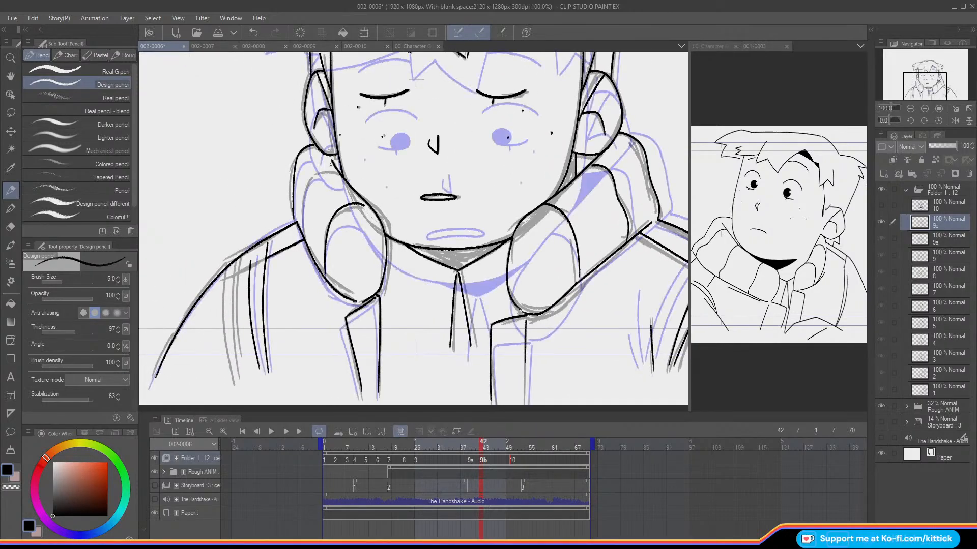
key(o)
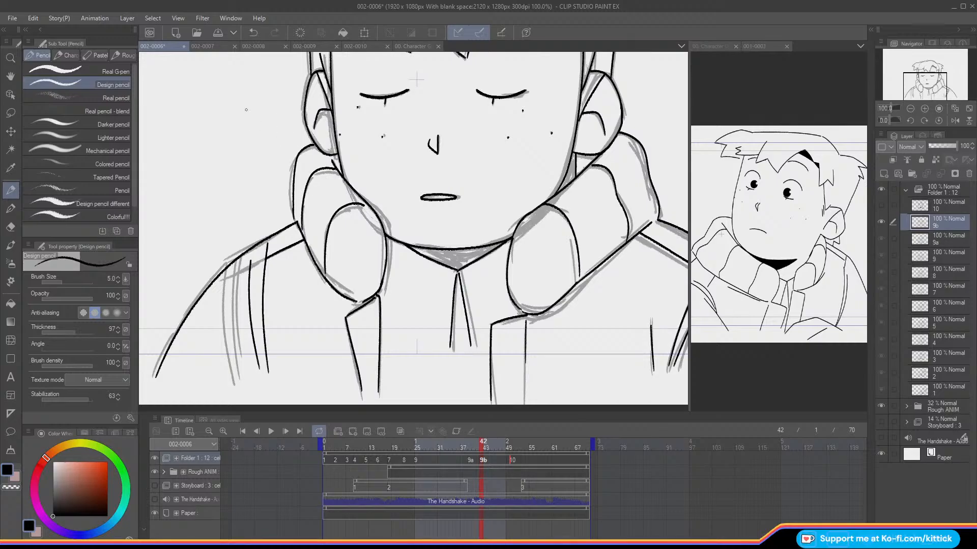
drag(297, 224, 312, 260)
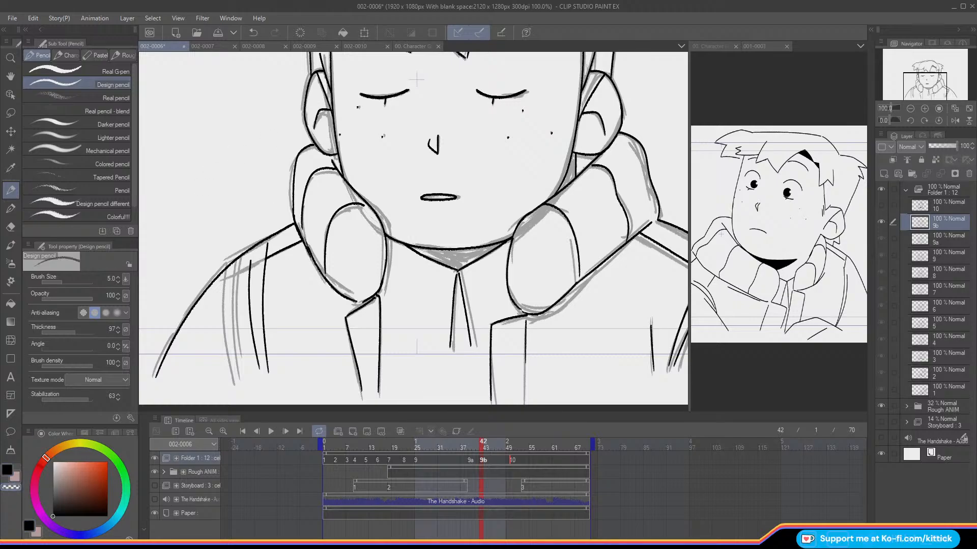
click(8, 471)
Step: Compare the inked lines of cel 9b with the previous frame, both close up and in the full figure
key(Left)
key(Right)
key(Left)
key(Right)
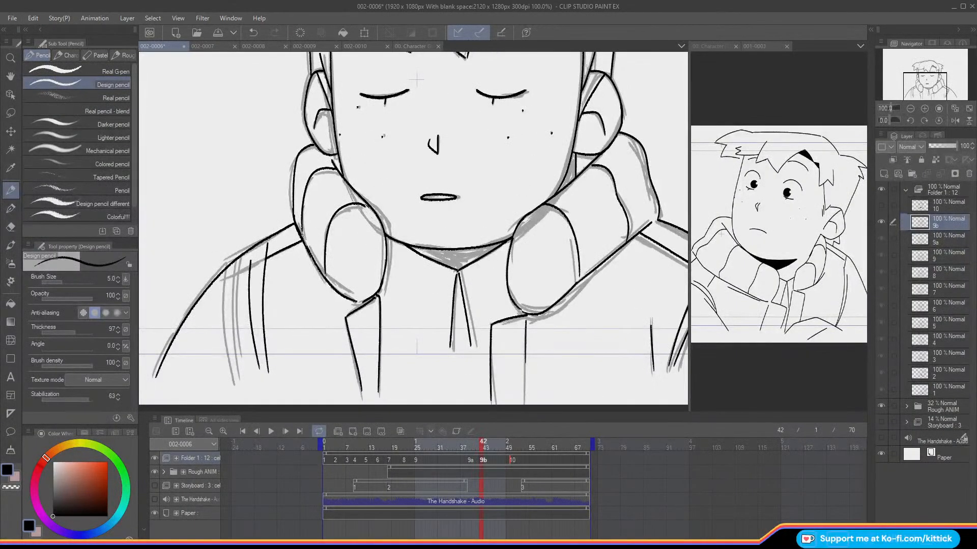
click(910, 109)
drag(913, 88, 919, 80)
key(Left)
key(Right)
key(Left)
key(Right)
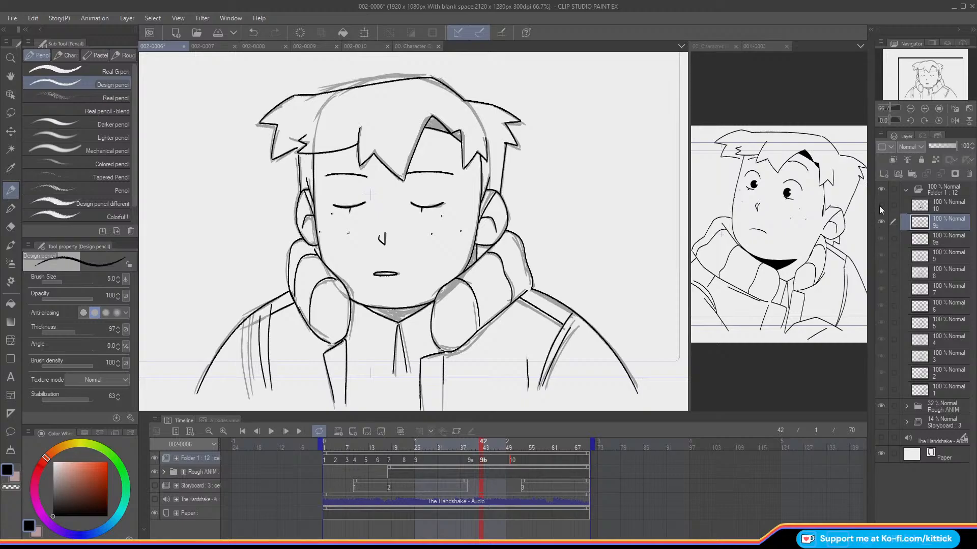
Step: Hide the rough animation and fill the neck shadow, the sliver beside the jaw and both hair shadow shapes with black on cel 9b
click(152, 473)
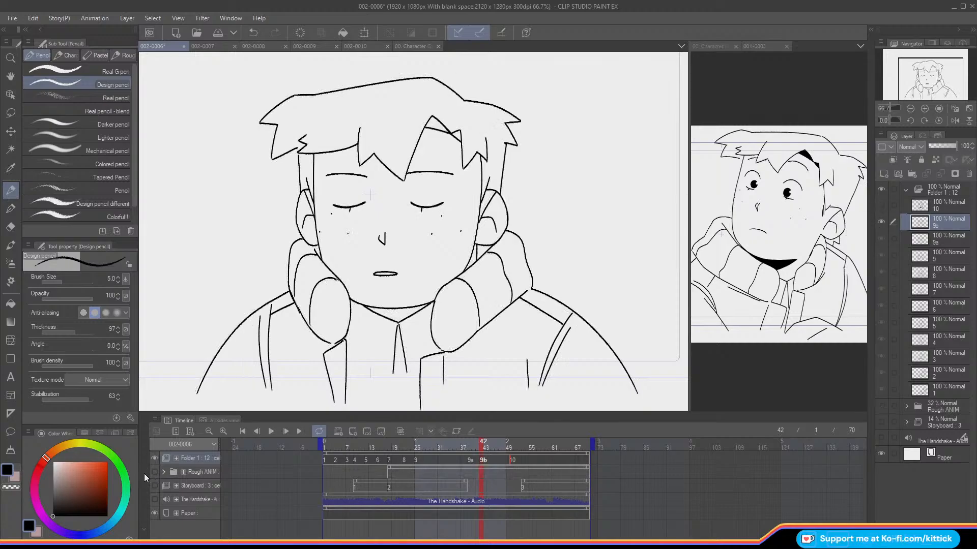
click(15, 303)
click(400, 314)
click(473, 257)
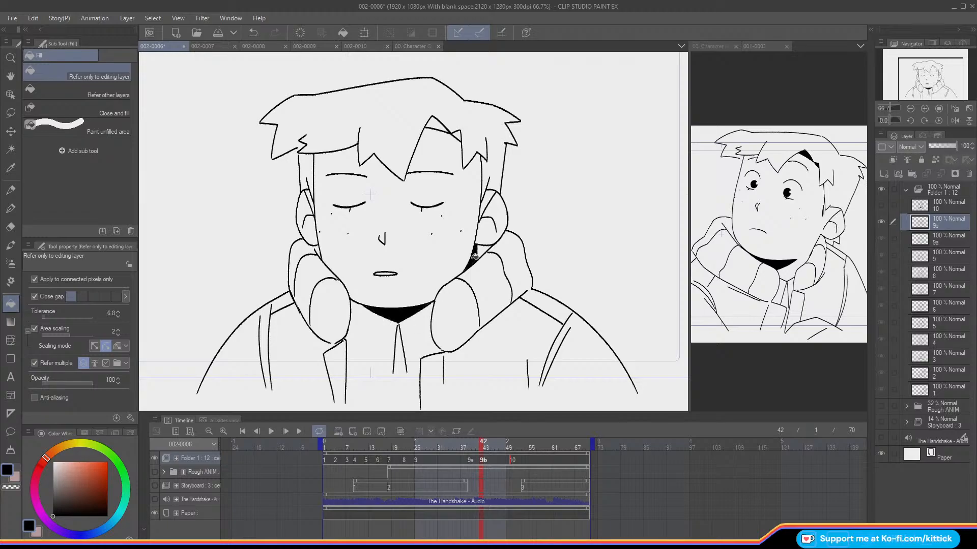
click(432, 124)
click(457, 135)
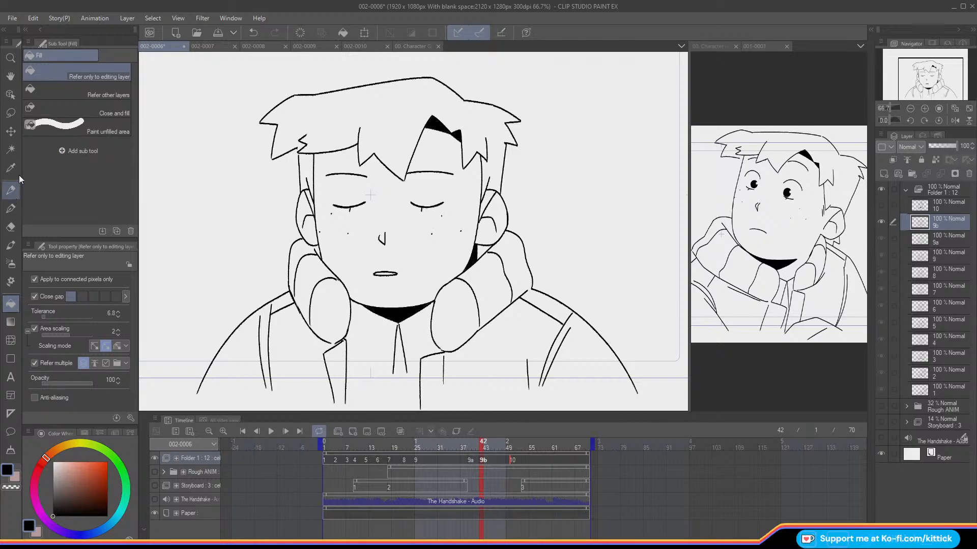
Step: Return to the Design pencil, show the rough animation again and add a blank animation cel between cels 9b and 10
click(10, 191)
key(Right)
key(Right)
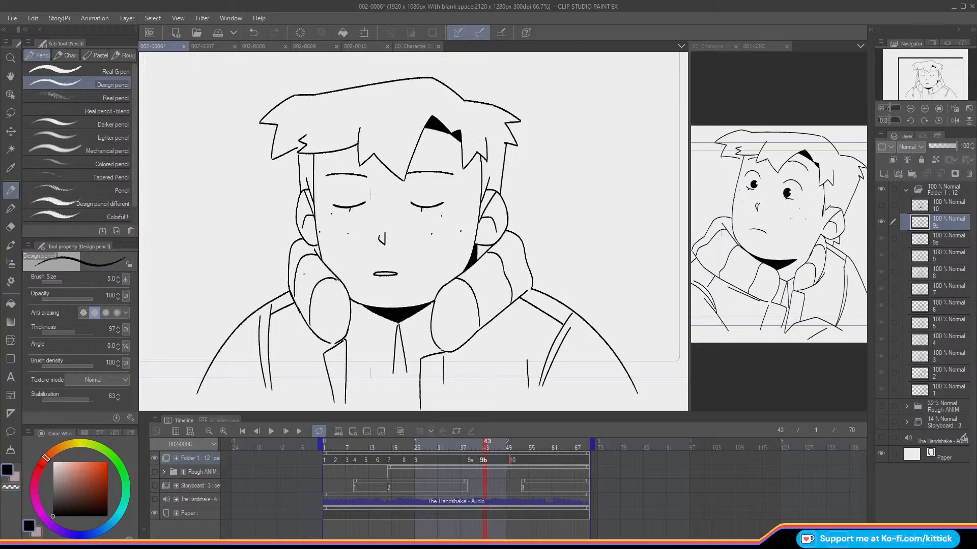
click(155, 472)
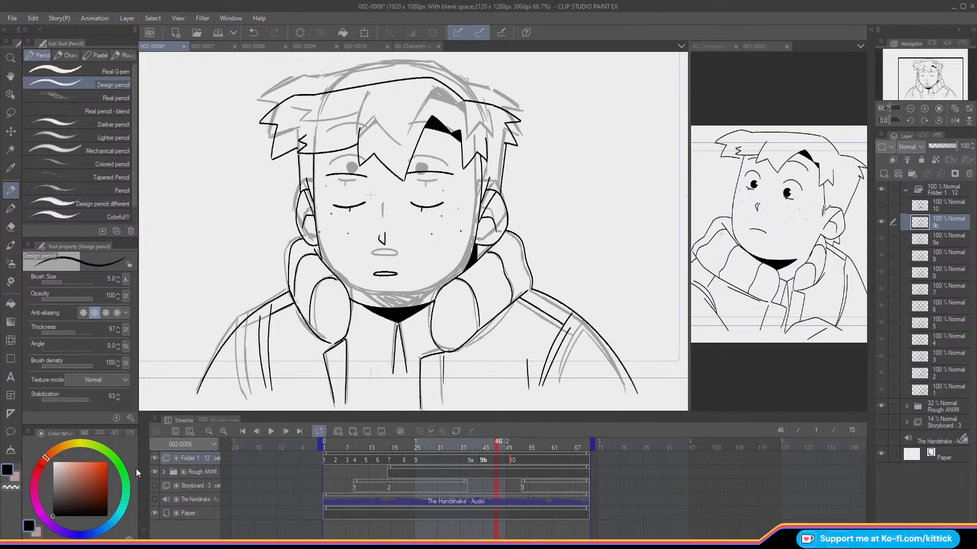
key(Right)
click(353, 433)
key(Right)
key(Right)
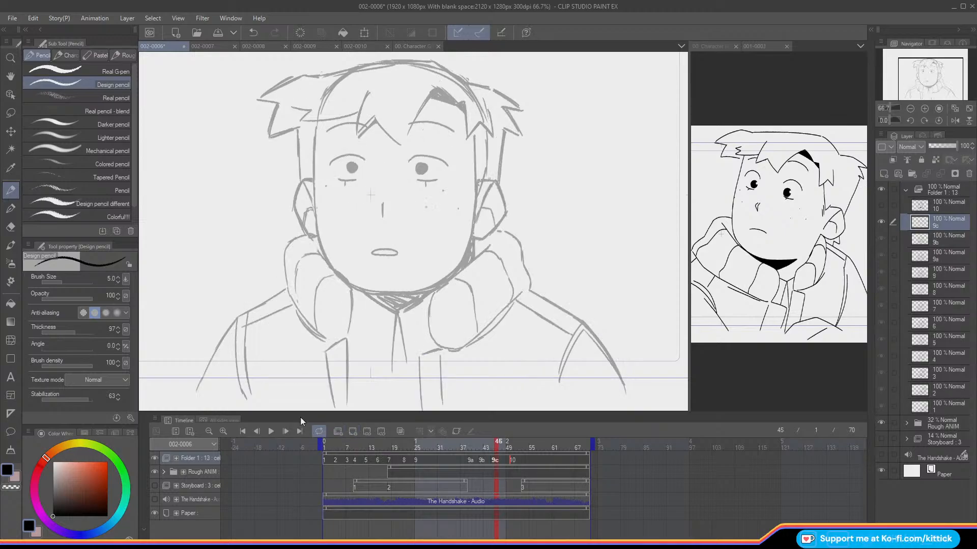
click(154, 487)
key(Right)
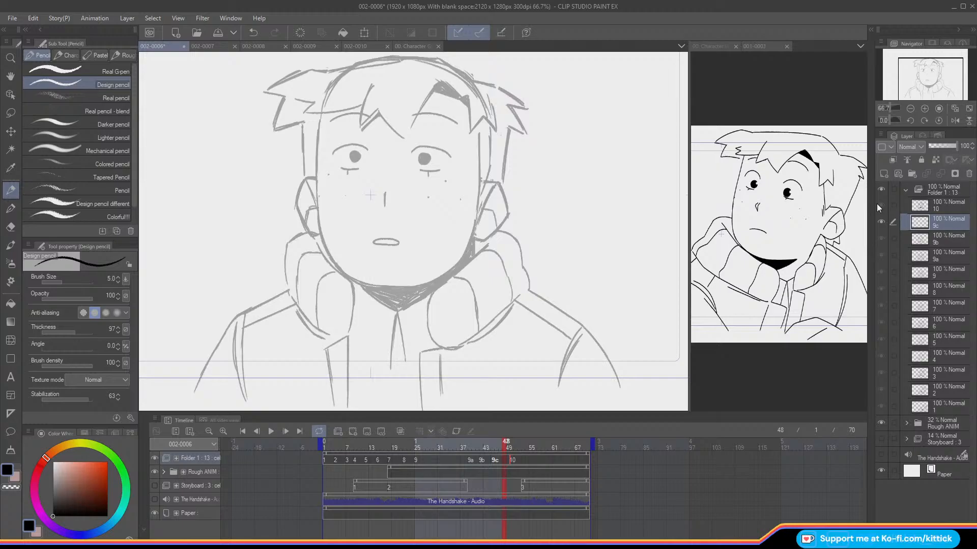
Step: Compare the rough drawing at cel 9c with the neighbouring frames, using onion skin and flipping back and forth
mouse_move(505, 447)
mouse_down()
mouse_move(514, 456)
mouse_move(500, 459)
mouse_move(514, 465)
mouse_move(468, 480)
mouse_move(496, 487)
mouse_up()
click(495, 475)
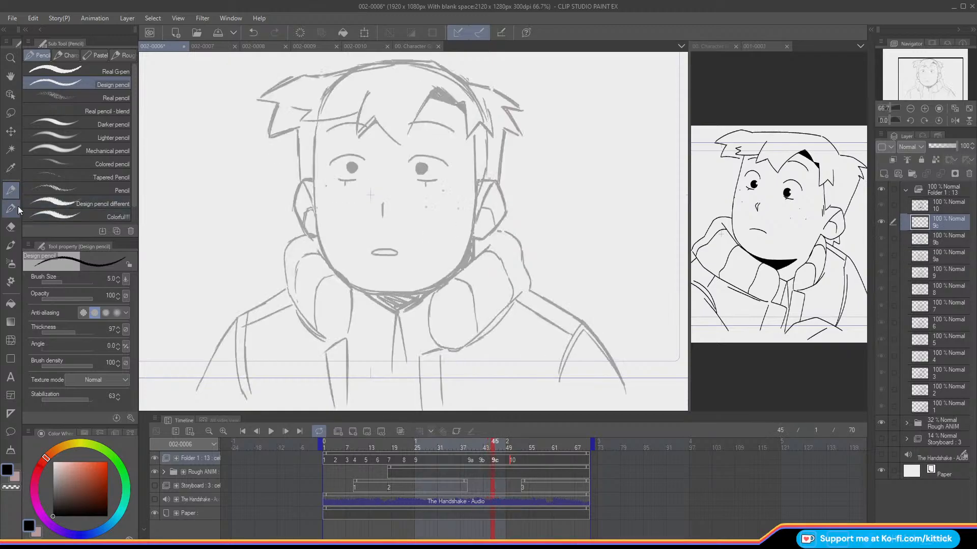
key(o)
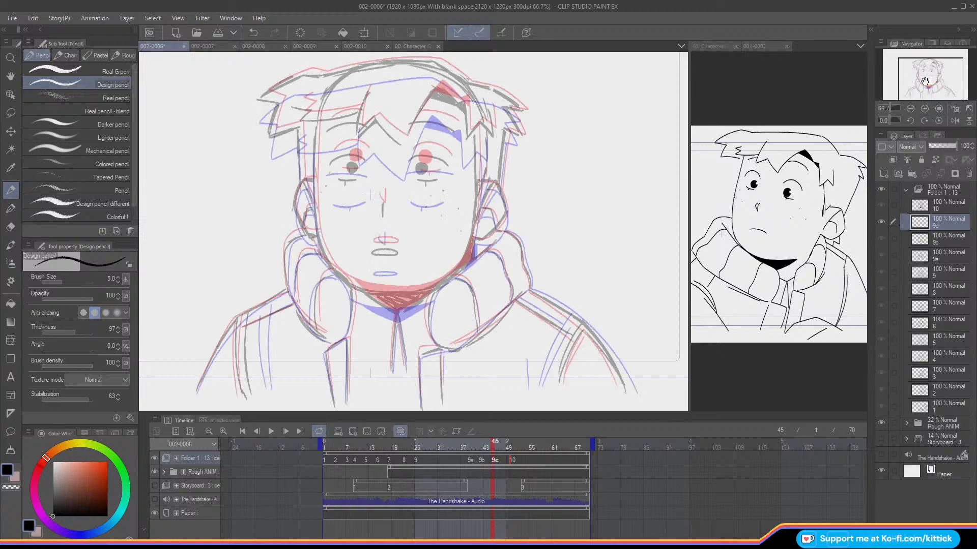
key(o)
key(Left)
key(Right)
key(Left)
key(Right)
key(Right)
key(Right)
key(Right)
key(Right)
key(Right)
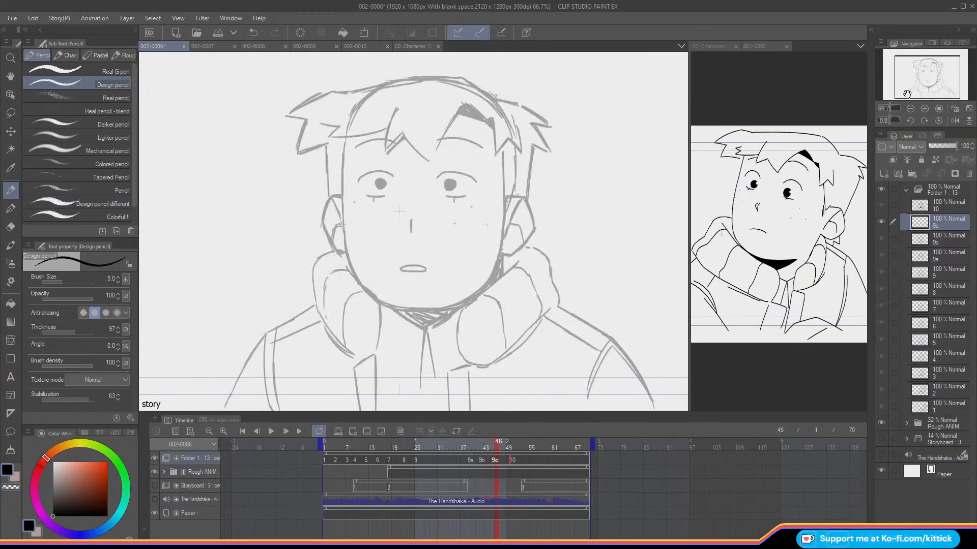
key(Left)
key(Right)
key(Left)
key(Left)
key(Left)
key(Left)
key(Left)
key(Left)
key(Right)
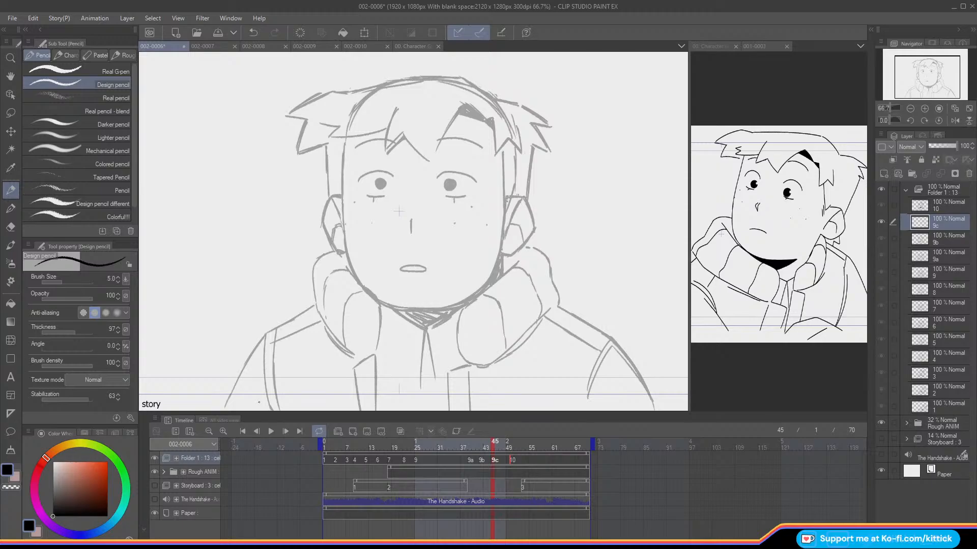
Step: Renumber the animation cels of Folder 1 in timeline order and return to cel 12 at frame 45
click(194, 458)
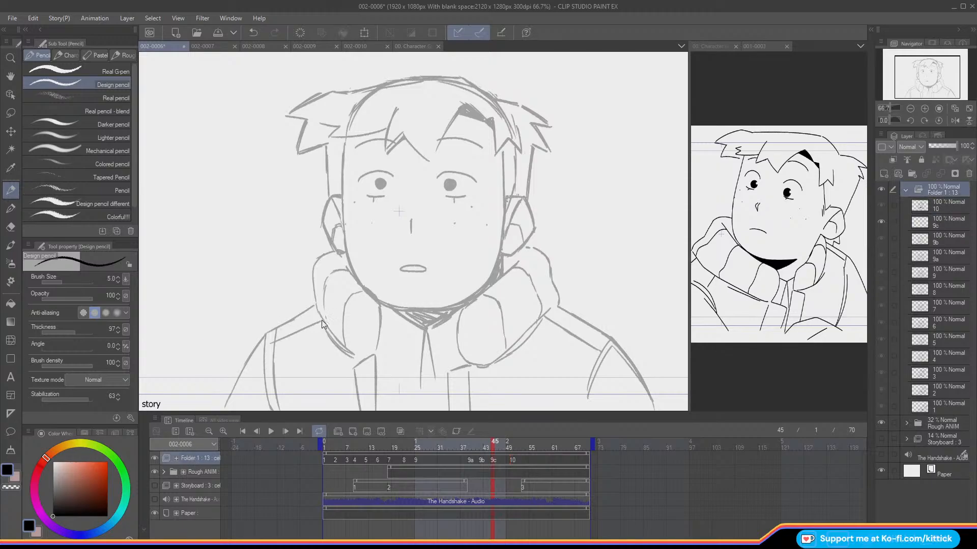
click(339, 389)
mouse_move(490, 448)
mouse_down()
mouse_move(478, 450)
mouse_move(493, 454)
mouse_up()
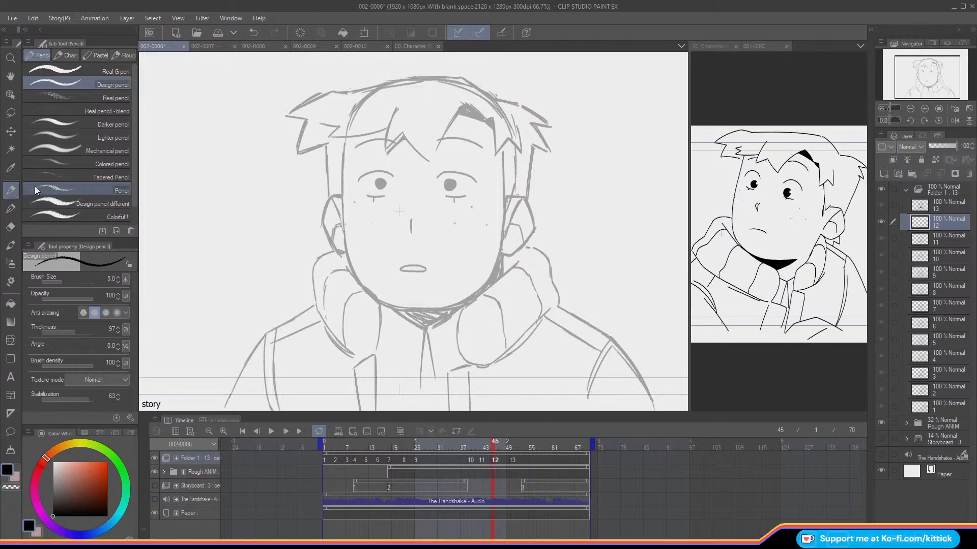
Step: Check the rough pose at cel 12 against the adjacent cels, with onion skin on and by stepping through frames
key(o)
key(o)
key(o)
key(o)
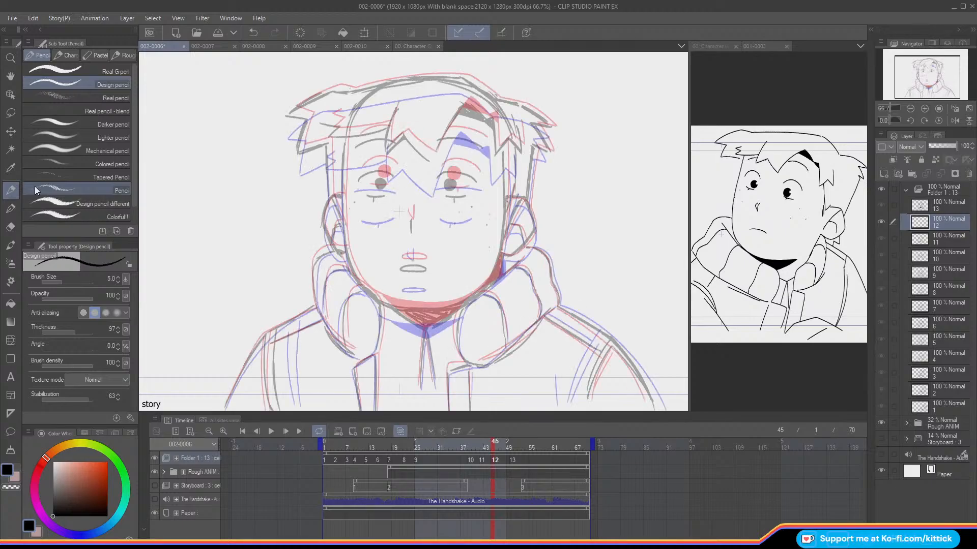
mouse_move(295, 245)
mouse_down()
mouse_move(308, 249)
mouse_move(302, 259)
mouse_move(308, 250)
mouse_up()
click(253, 32)
click(253, 32)
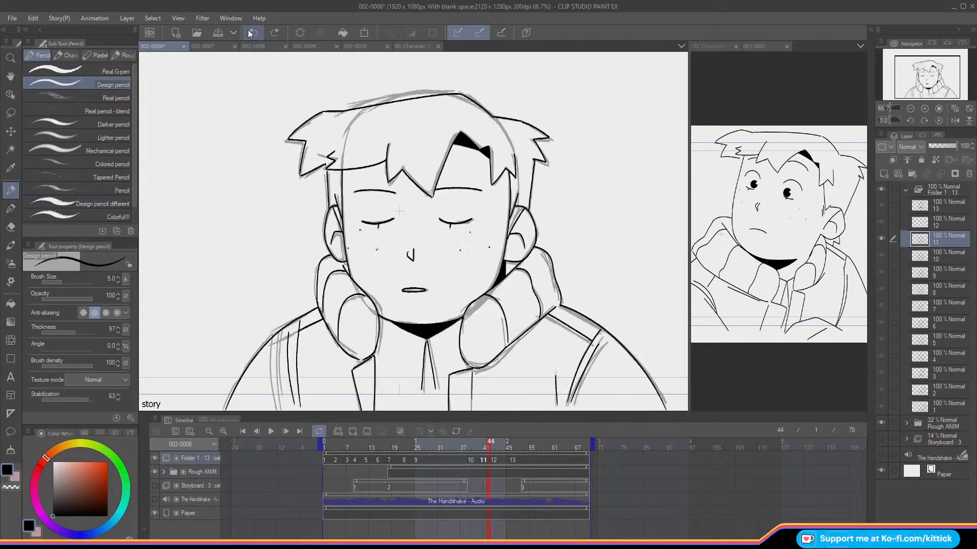
key(o)
key(Right)
key(Right)
key(Left)
key(Left)
key(Left)
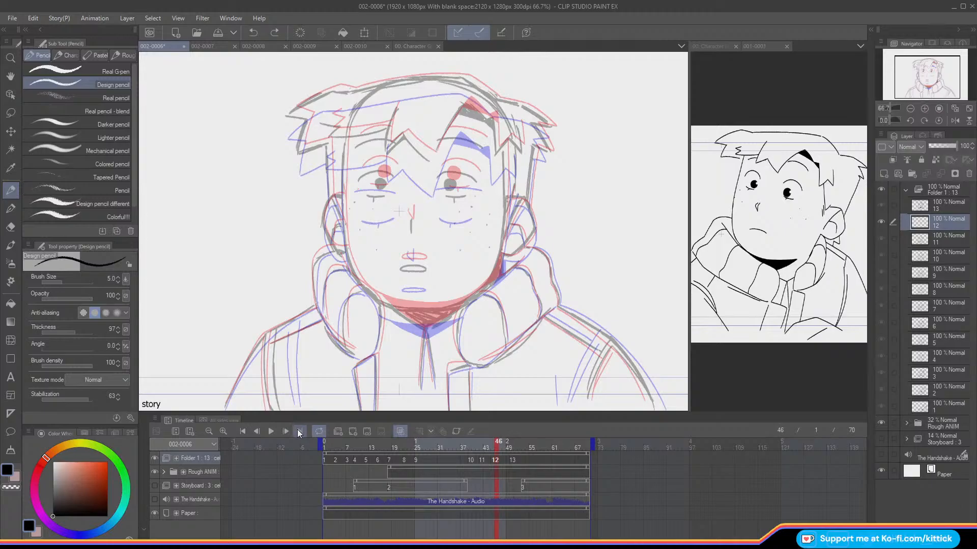
key(Right)
key(o)
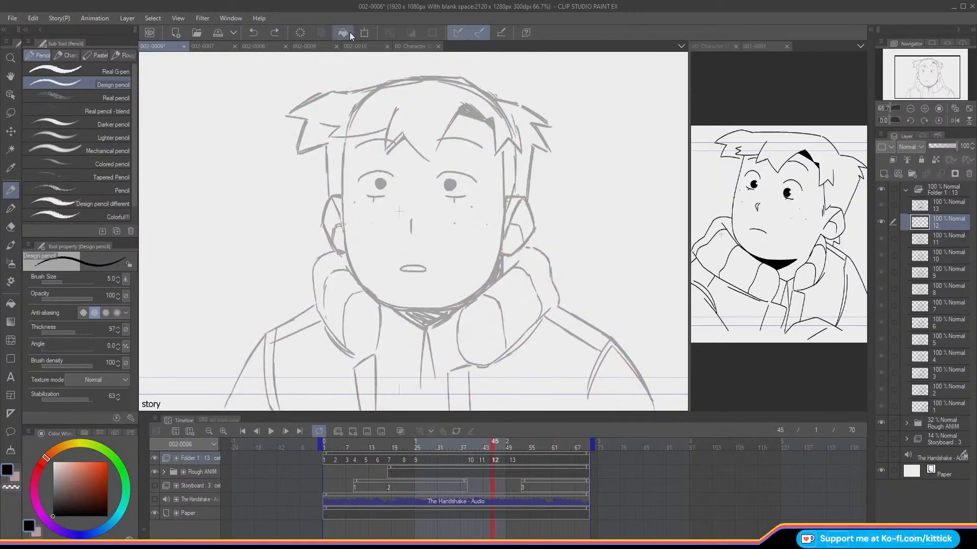
Step: Ink the face outline on cel 12, drawing both sides of the face and the chin curve over the rough
drag(344, 139, 341, 199)
key(ctrl+z)
key(ctrl+z)
drag(344, 139, 342, 189)
key(ctrl+z)
drag(343, 151, 351, 272)
key(ctrl+z)
drag(344, 224, 356, 280)
mouse_move(502, 146)
mouse_down()
mouse_move(503, 236)
mouse_move(494, 275)
mouse_move(469, 298)
mouse_up()
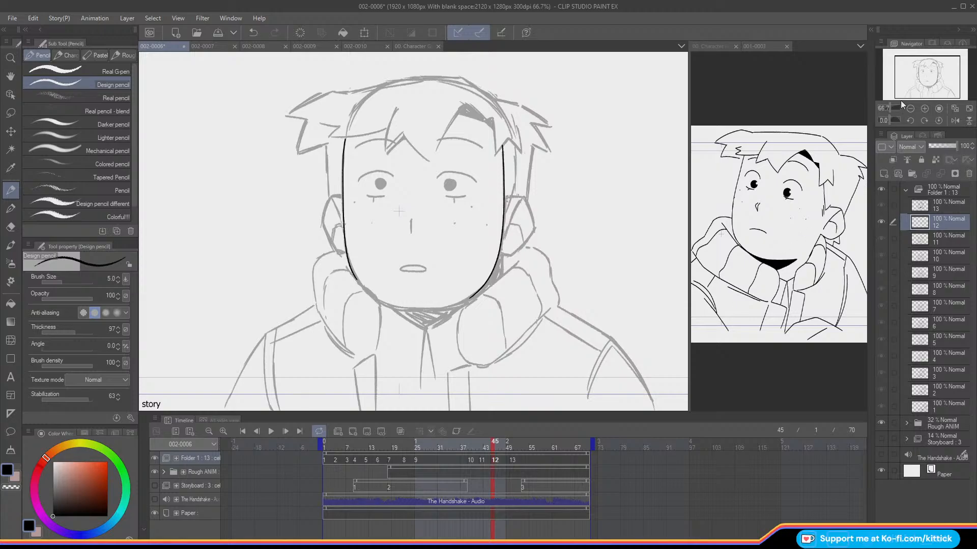
mouse_move(379, 301)
mouse_down()
mouse_move(438, 312)
mouse_move(474, 298)
mouse_up()
key(ctrl+z)
mouse_move(379, 301)
mouse_down()
mouse_move(415, 309)
mouse_move(473, 297)
mouse_up()
Step: Compare the inked face outline of cel 12 with the frames before and after it
key(Left)
key(Right)
key(Left)
key(Right)
key(Right)
key(Right)
key(Right)
key(Right)
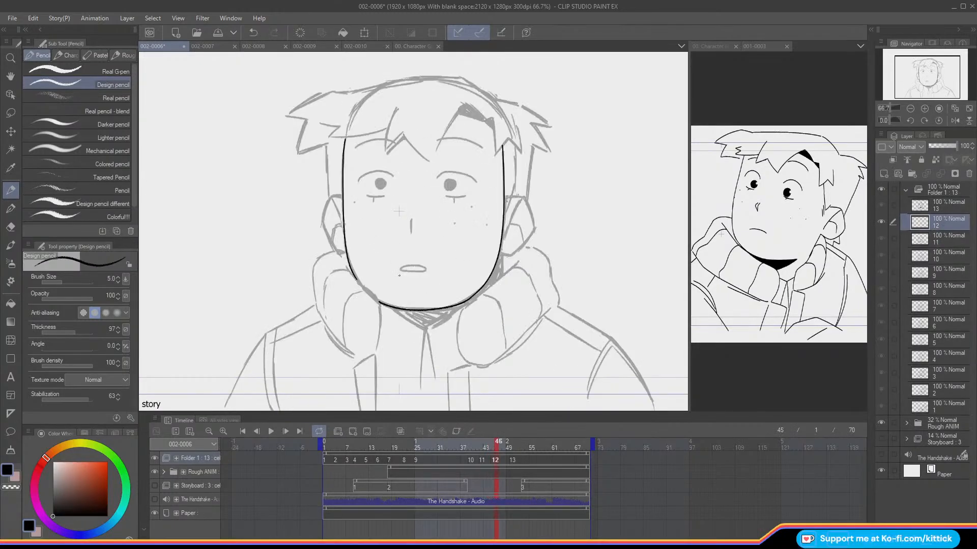
key(Right)
key(Left)
key(Right)
click(10, 114)
key(Left)
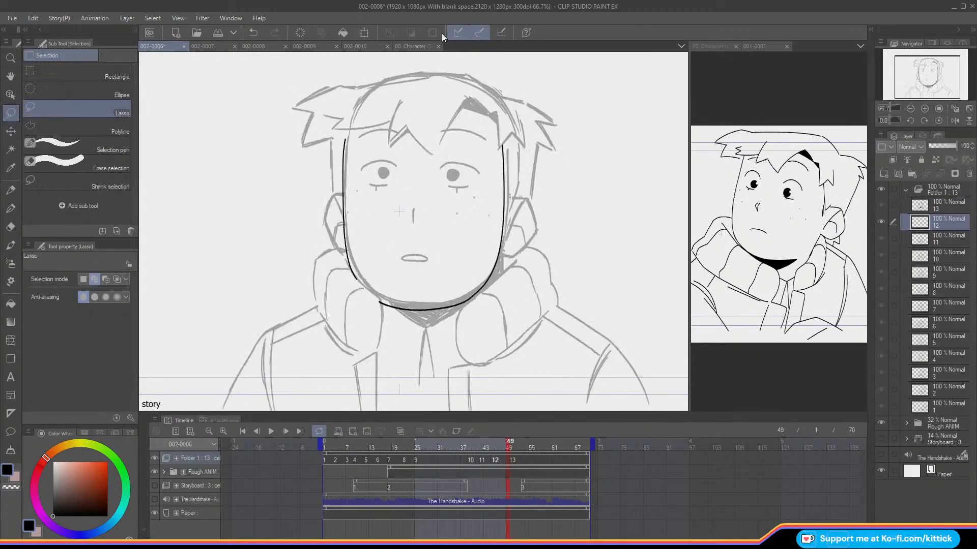
key(Right)
key(Right)
key(Left)
key(Left)
key(Left)
key(Left)
key(Left)
key(Left)
key(Left)
key(Right)
click(9, 191)
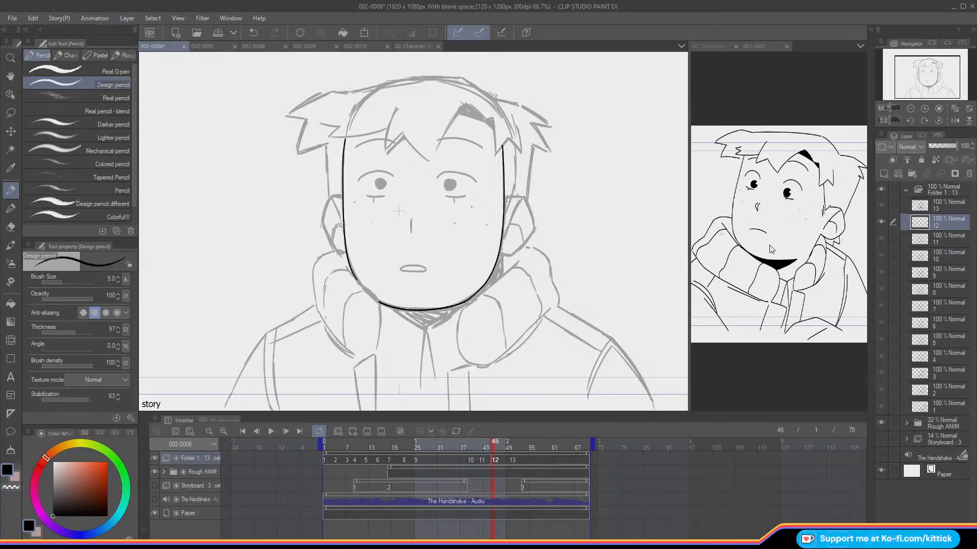
Step: Ink the upper eyelids, the lower lash lines with their ticks and the nose on cel 12, guided by onion skin
click(924, 108)
drag(927, 76, 927, 72)
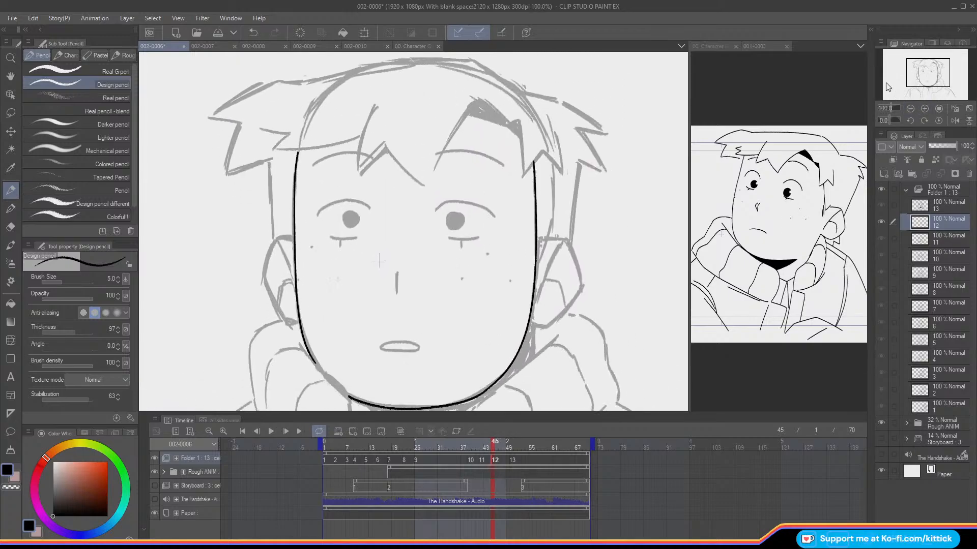
key(o)
mouse_move(494, 218)
mouse_down()
mouse_move(467, 202)
mouse_move(436, 210)
mouse_up()
mouse_move(371, 209)
mouse_down()
mouse_move(356, 201)
mouse_move(319, 215)
mouse_up()
drag(477, 237, 450, 238)
drag(351, 237, 334, 239)
click(253, 32)
key(ctrl+z)
drag(460, 240, 461, 248)
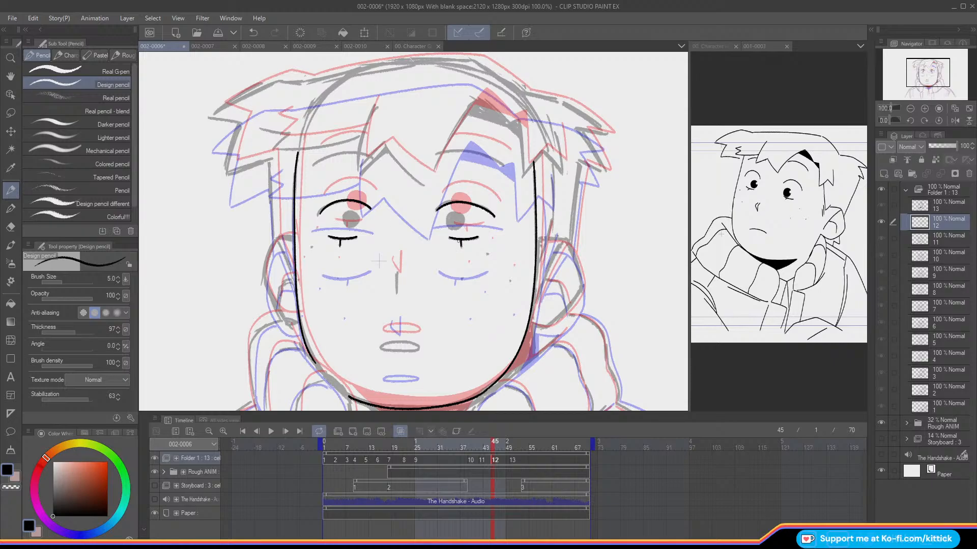
mouse_move(396, 272)
mouse_down()
mouse_move(394, 291)
mouse_move(388, 282)
mouse_up()
key(o)
Step: Compare the inked eyelids and nose on cel 12 with the neighbouring frames
key(Left)
key(Right)
key(Left)
key(Right)
key(Left)
key(Right)
key(Right)
key(Right)
key(Right)
key(Right)
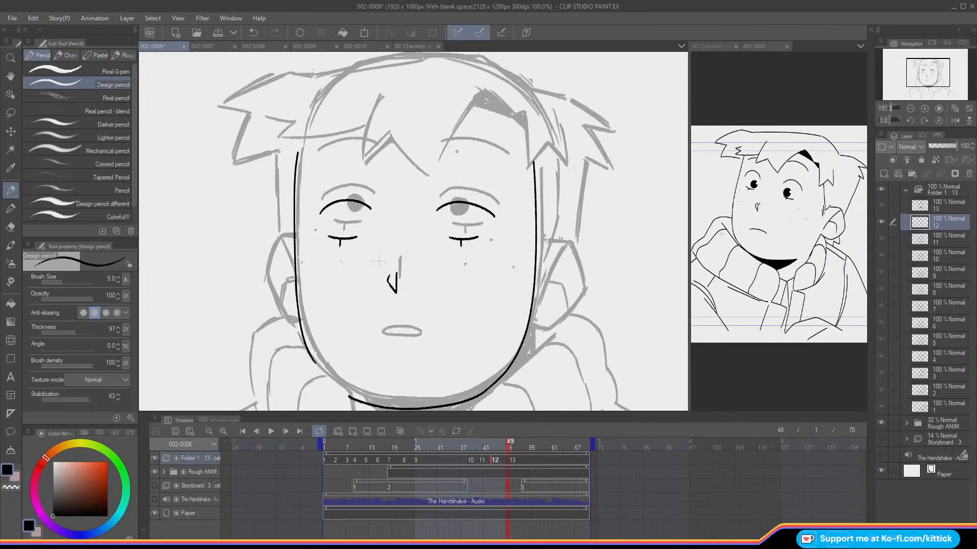
key(Right)
key(Left)
key(Left)
key(Left)
key(Left)
key(Left)
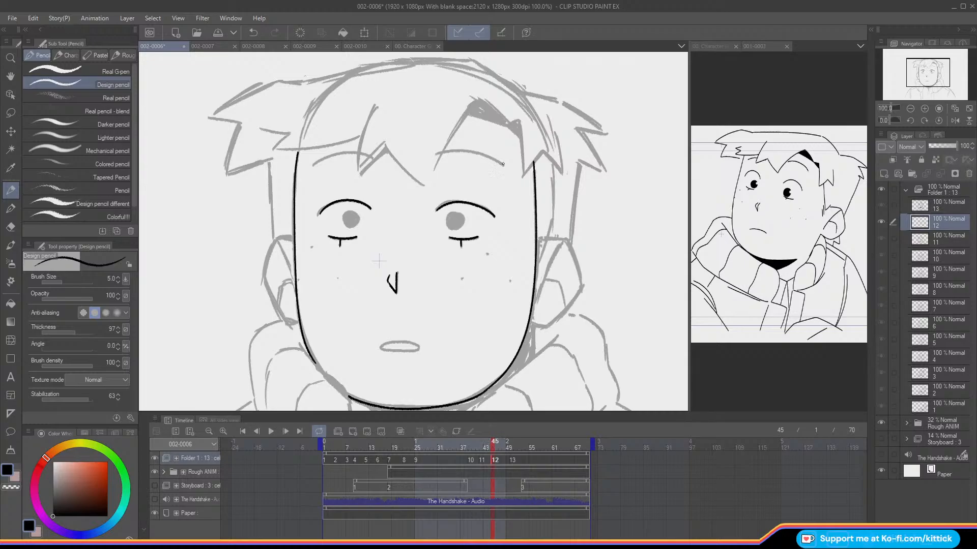
Step: Ink both eyebrows on cel 12 over the rough
drag(497, 162, 440, 151)
key(ctrl+z)
drag(503, 165, 442, 152)
drag(359, 153, 312, 164)
Step: Ink the pointed hair shadow above the viewer's-right eyebrow and the long fringe edge running down from it
key(o)
key(o)
key(o)
key(o)
Step: Ink the central fringe lock in a zigzag that meets the long fringe edge, checking it against the previous frame
key(o)
mouse_move(503, 124)
mouse_down()
mouse_move(468, 114)
mouse_move(490, 108)
mouse_move(480, 100)
mouse_move(435, 162)
mouse_up()
key(ctrl+z)
drag(480, 100, 431, 179)
key(Left)
key(Right)
key(Left)
key(Right)
key(o)
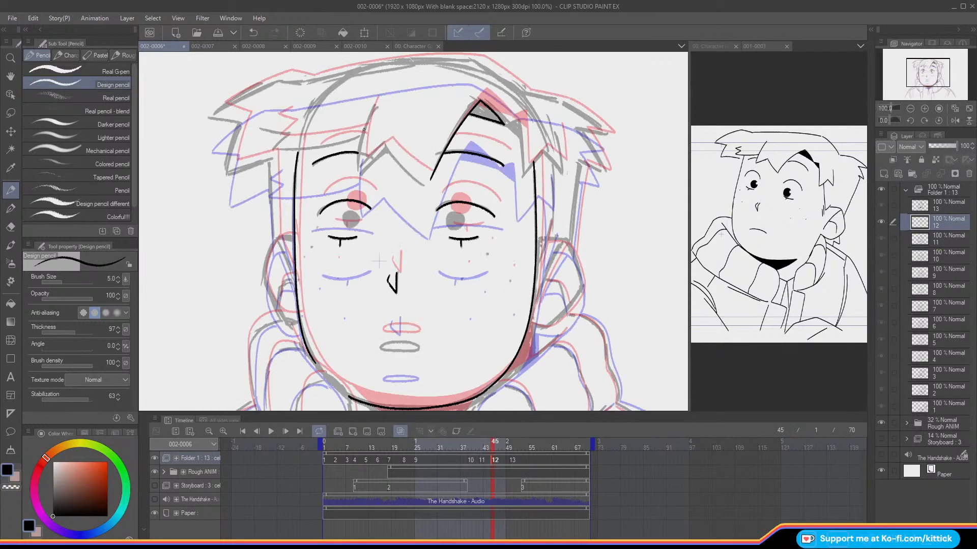
key(Left)
mouse_move(369, 112)
mouse_down()
mouse_move(362, 164)
mouse_move(385, 150)
mouse_move(364, 162)
mouse_move(395, 160)
mouse_move(426, 184)
mouse_up()
key(ctrl+z)
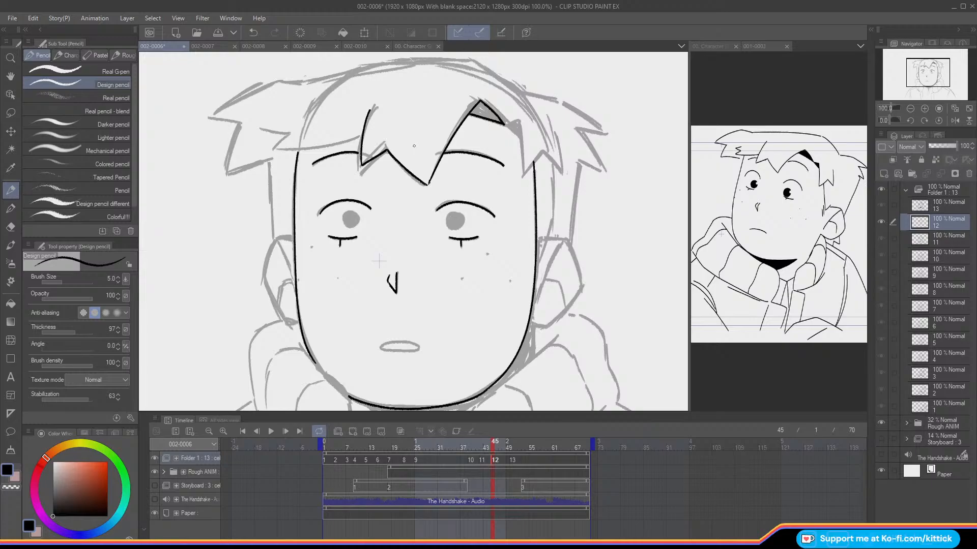
key(Left)
key(Right)
key(Left)
key(Right)
Step: Ink the jagged fringe locks beside the hair shadow on the viewer's right and check them against the previous frame
mouse_move(517, 120)
mouse_down()
mouse_move(521, 176)
mouse_move(528, 145)
mouse_move(532, 162)
mouse_move(540, 151)
mouse_move(521, 177)
mouse_up()
key(Left)
key(Right)
click(247, 34)
drag(543, 154, 554, 167)
drag(554, 133, 558, 160)
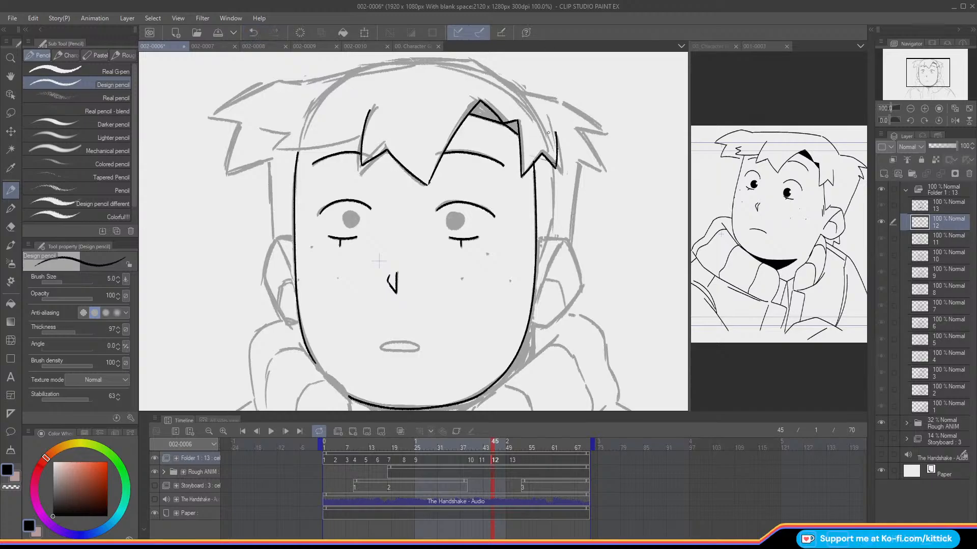
click(246, 33)
drag(555, 133, 557, 163)
key(ctrl+Left)
key(ctrl+Right)
key(ctrl+Left)
key(ctrl+Right)
Step: Ink the fringe's lower edge and its small zigzag tuft on the viewer's left of cel 12
drag(908, 61, 906, 58)
key(ctrl+Left)
key(ctrl+Right)
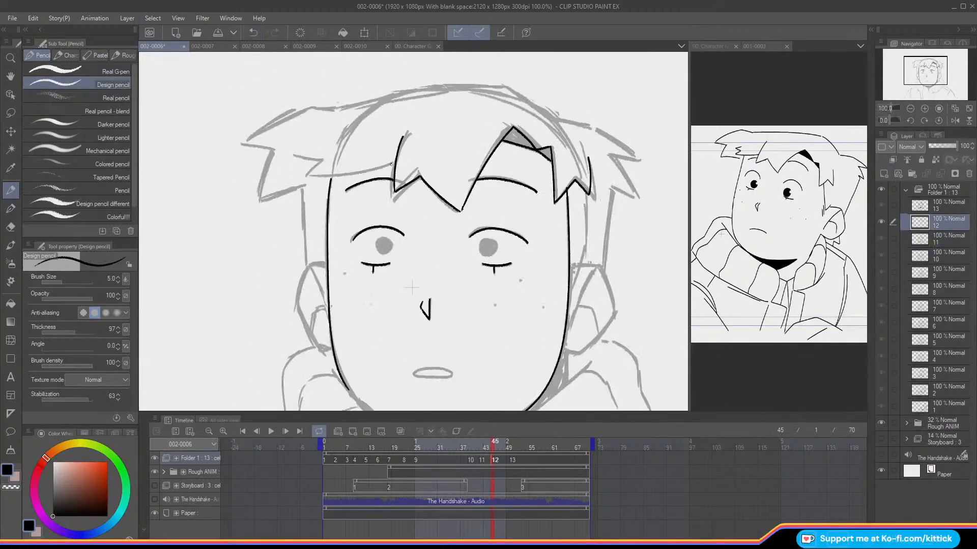
mouse_move(379, 167)
mouse_down()
mouse_move(305, 173)
mouse_move(302, 157)
mouse_up()
Step: Compare the inked face and fringe of cel 12 with the neighbouring cels, both close up and in a wider view
key(ctrl+Left)
key(ctrl+Right)
key(ctrl+Left)
key(ctrl+Right)
key(ctrl+Left)
key(ctrl+Right)
key(ctrl+Left)
key(ctrl+Right)
key(ctrl+Left)
click(910, 109)
drag(904, 61, 904, 66)
key(ctrl+Left)
key(ctrl+Right)
key(ctrl+Right)
key(ctrl+Left)
key(ctrl+Right)
key(ctrl+Right)
key(ctrl+Right)
key(ctrl+Right)
key(ctrl+Right)
key(ctrl+Right)
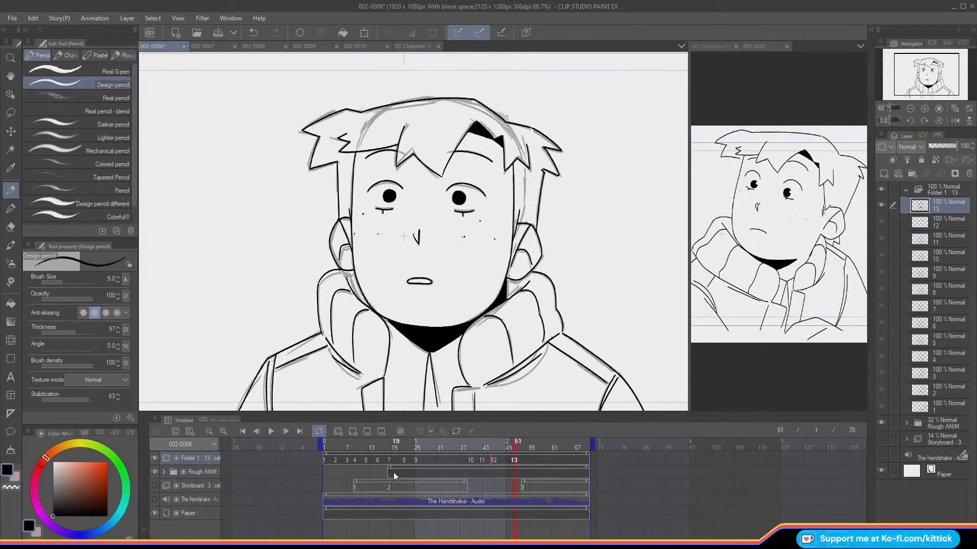
key(ctrl+Left)
key(ctrl+Left)
click(494, 463)
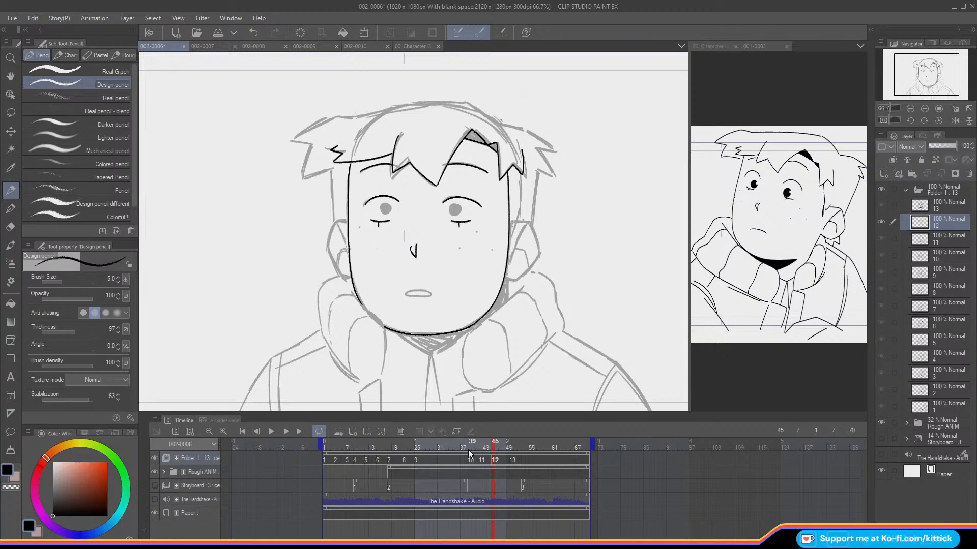
click(924, 108)
key(Left)
key(Right)
key(Left)
key(Right)
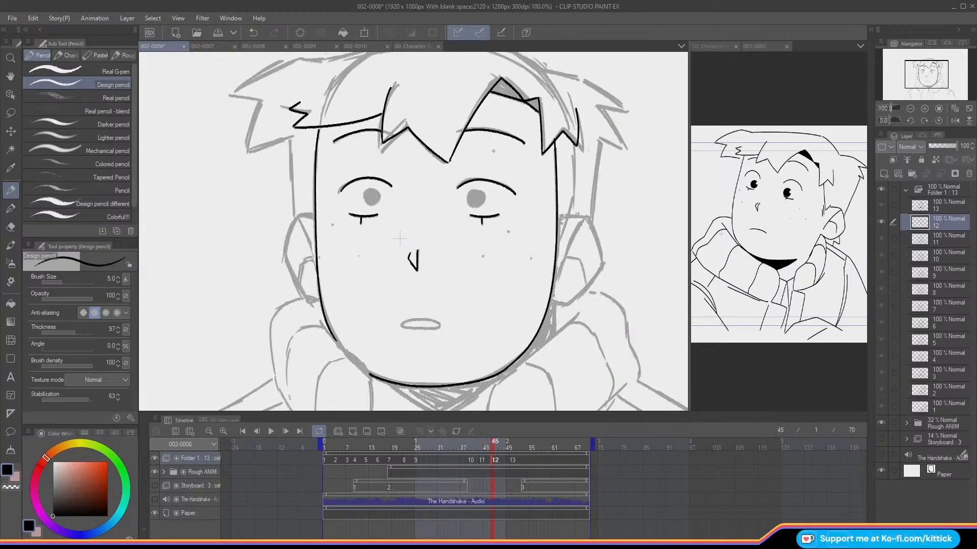
Step: Ink the circular outlines of both irises on cel 12 and check them against the neighbouring cels
mouse_move(475, 190)
mouse_down()
mouse_move(465, 199)
mouse_move(484, 204)
mouse_move(474, 190)
mouse_move(469, 205)
mouse_move(485, 198)
mouse_move(471, 190)
mouse_up()
key(ctrl+z)
mouse_move(373, 188)
mouse_down()
mouse_move(362, 194)
mouse_move(367, 207)
mouse_move(368, 186)
mouse_move(367, 206)
mouse_up()
drag(915, 82, 918, 80)
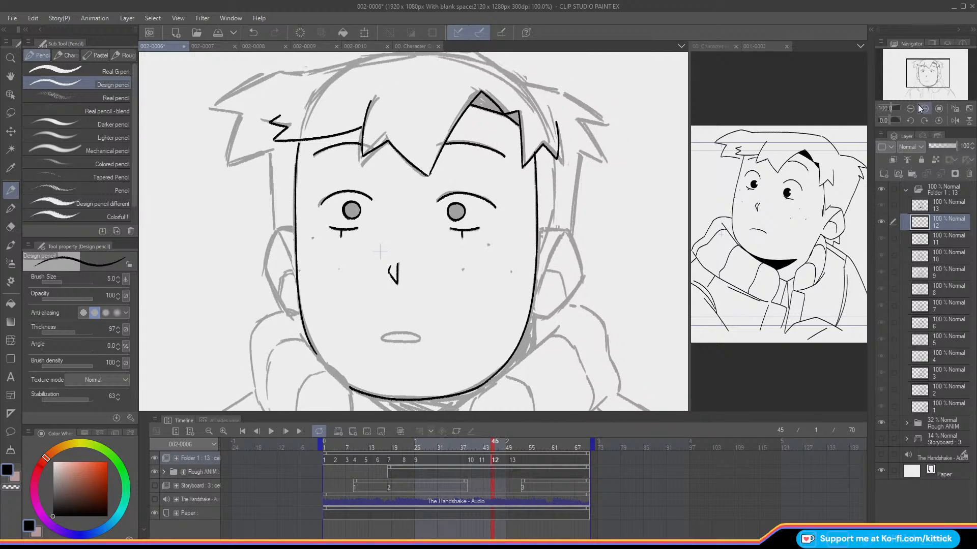
key(o)
key(o)
key(o)
key(o)
key(Left)
key(Right)
key(Left)
key(Right)
Step: Ink the closed oval outline of the mouth on cel 12 and compare it with the previous cel
drag(908, 67, 903, 70)
key(Left)
key(Right)
mouse_move(438, 308)
mouse_down()
mouse_move(470, 309)
mouse_move(435, 308)
mouse_up()
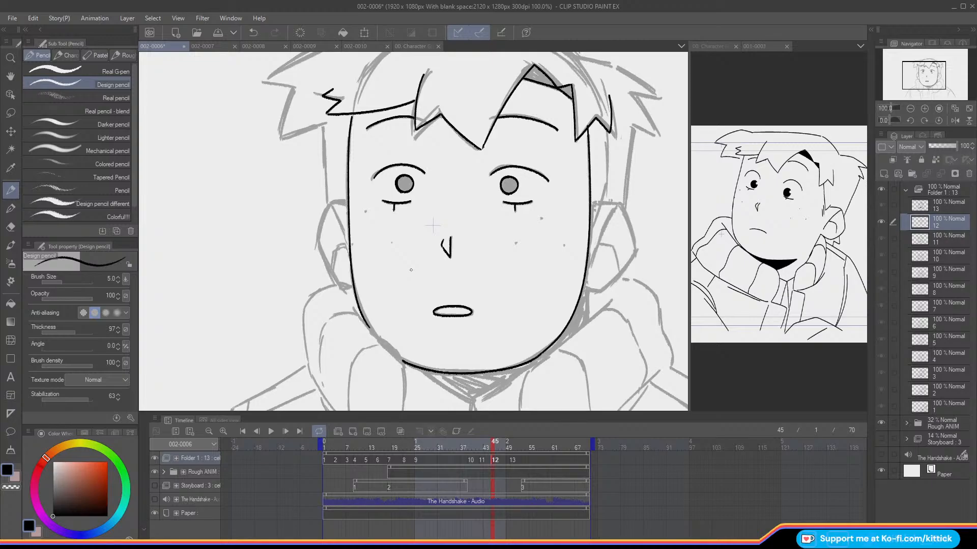
key(Left)
key(Right)
key(Left)
key(Right)
key(o)
key(Left)
key(Right)
key(o)
key(Left)
key(Right)
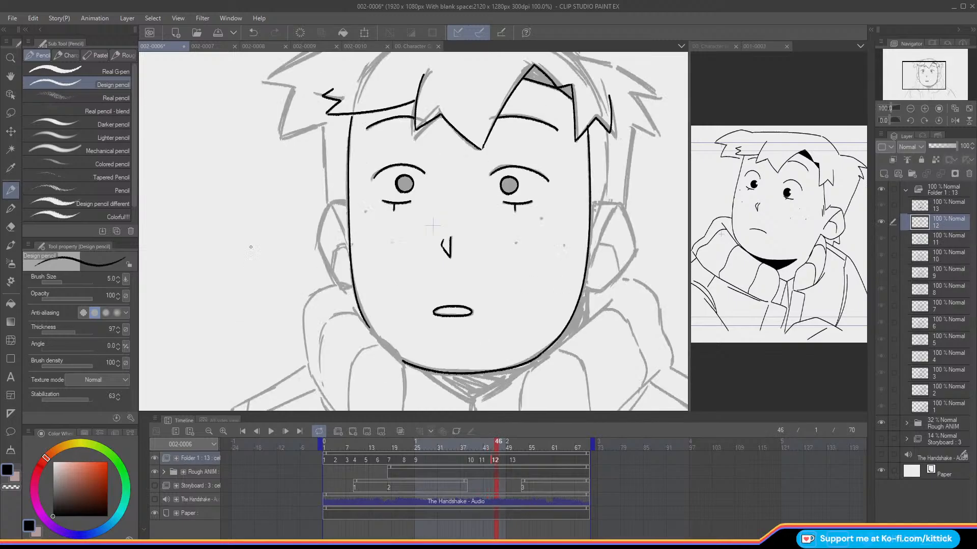
Step: Examine the head movement and facial features across cels 11, 12 and 13
key(Right)
key(Right)
key(Left)
key(Right)
key(Left)
key(Right)
key(Left)
key(Right)
key(Left)
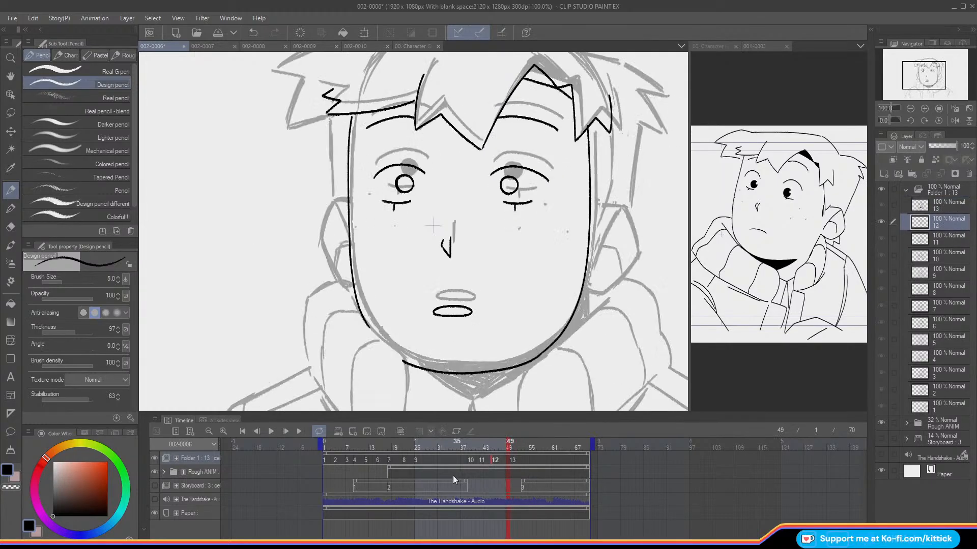
click(490, 448)
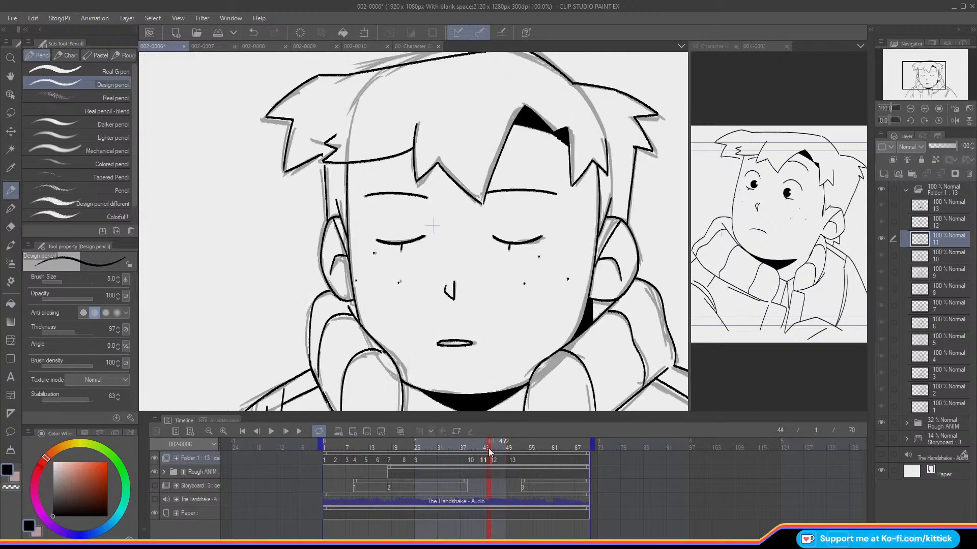
click(494, 450)
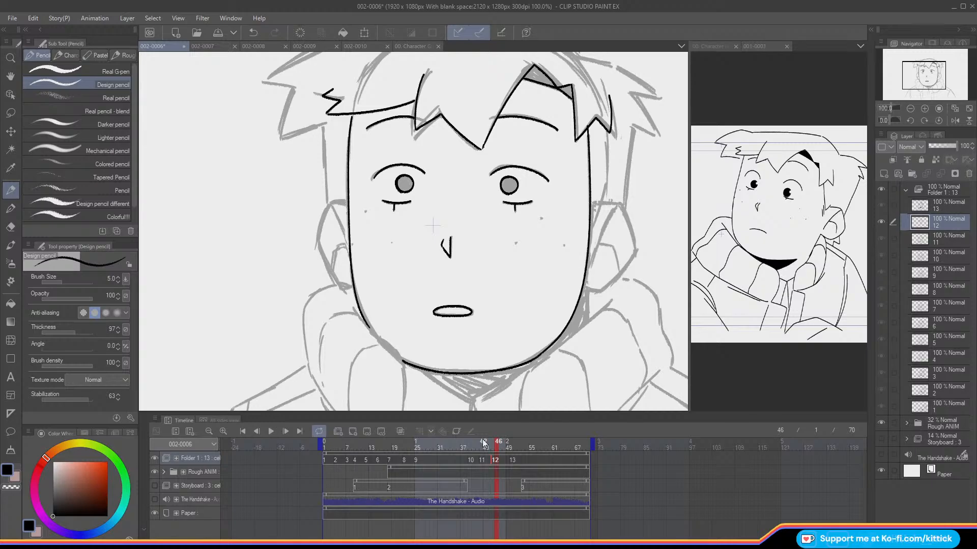
key(Right)
Step: Compare the inked face of cel 12 with its neighbours, both with onion skin overlays and by flipping frames
click(154, 486)
key(alt+o)
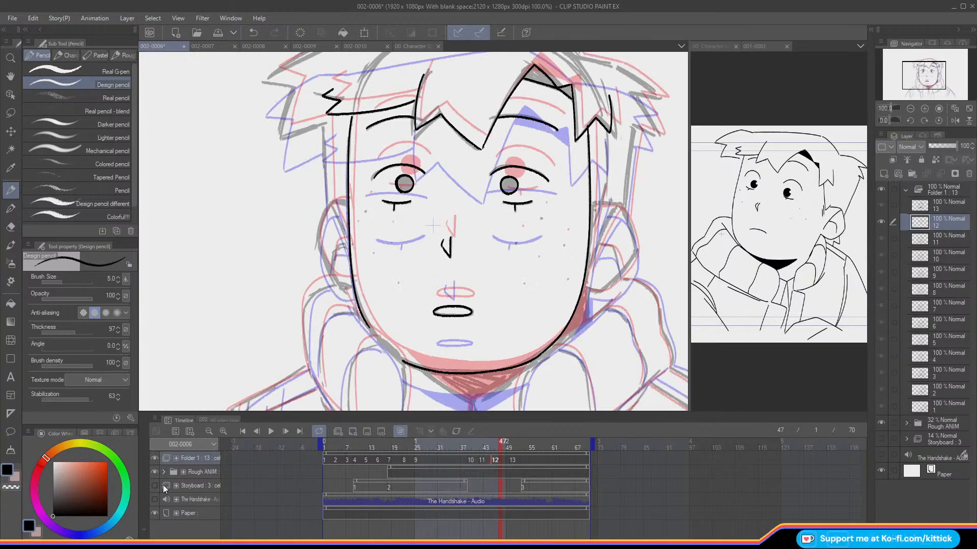
click(882, 239)
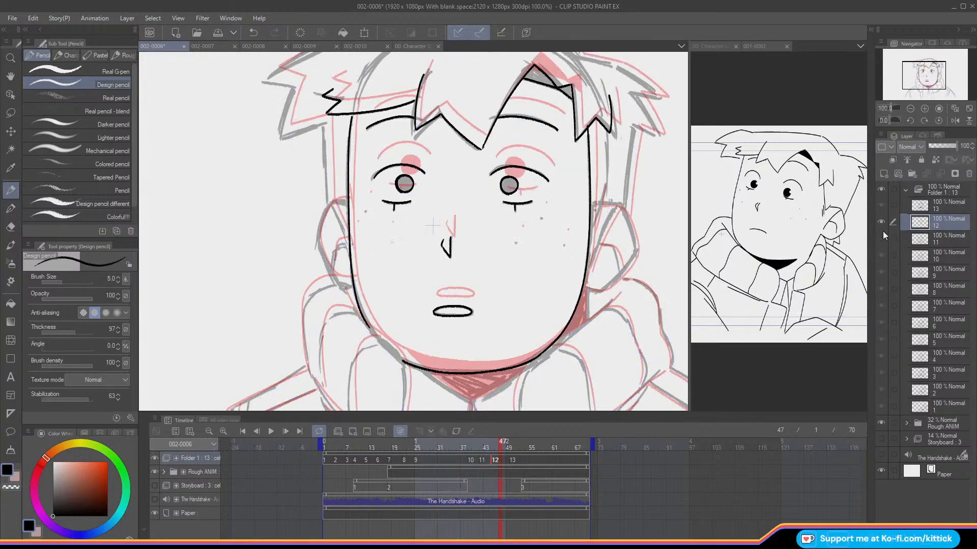
key(Left)
key(Left)
key(Left)
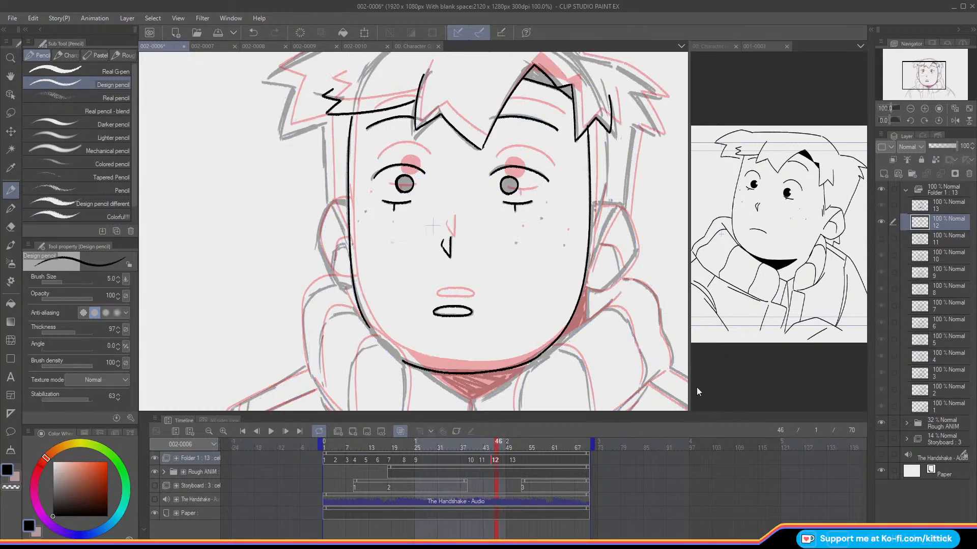
key(Right)
key(Left)
key(Right)
key(Right)
key(Left)
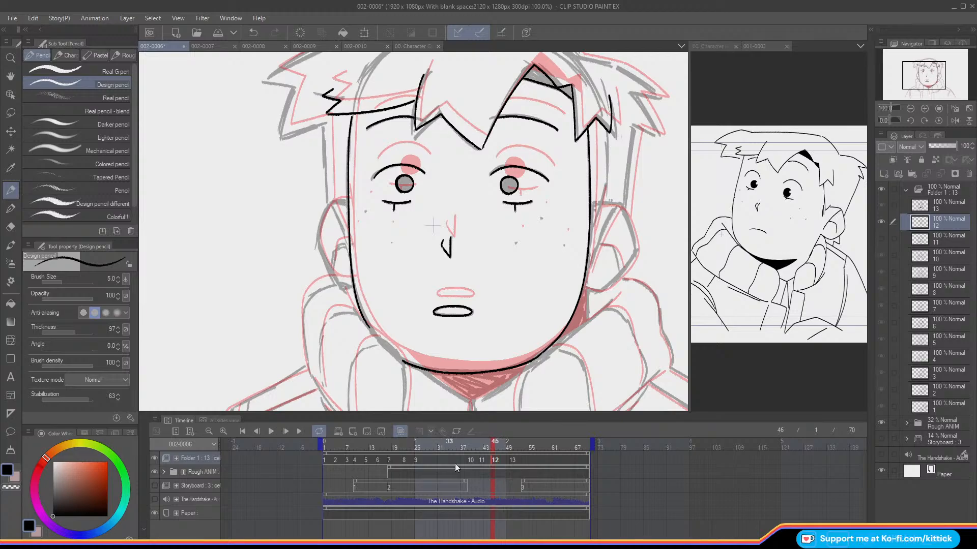
key(Left)
key(Right)
key(o)
key(Left)
key(Right)
key(Left)
key(Right)
key(Left)
key(Right)
key(Left)
key(Right)
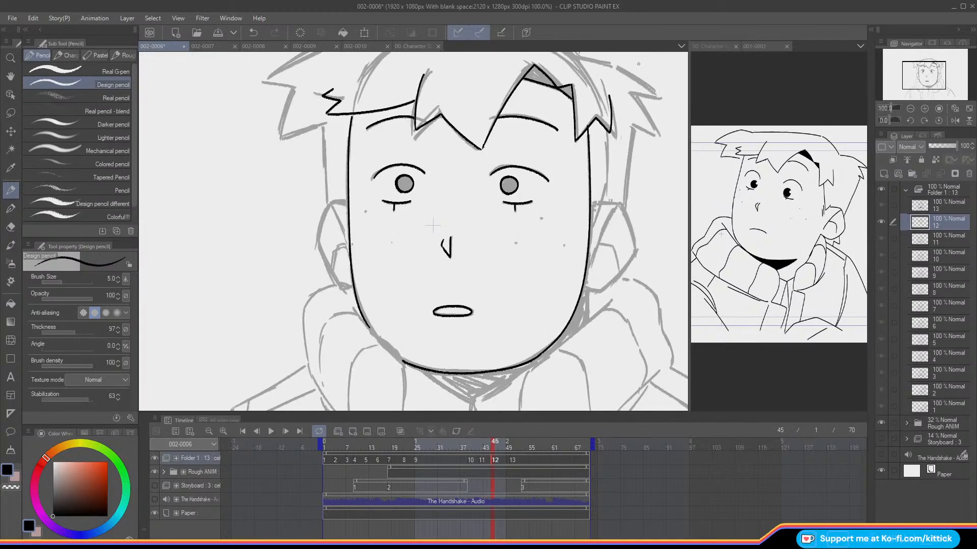
Step: Ink the outer ear on the viewer's right of cel 12 and check it against cel 11
key(Left)
key(Right)
mouse_move(604, 184)
mouse_down()
mouse_move(590, 225)
mouse_move(587, 194)
mouse_move(622, 214)
mouse_move(628, 246)
mouse_move(585, 281)
mouse_up()
click(252, 34)
mouse_move(600, 198)
mouse_down()
mouse_move(632, 243)
mouse_move(608, 279)
mouse_move(585, 281)
mouse_up()
key(Left)
key(Right)
key(Left)
key(Right)
Step: Ink the inner fold of the ear on the viewer's right, redrawing its curve and comparing it with neighbouring cels
key(Left)
key(Right)
mouse_move(605, 204)
mouse_down()
mouse_move(587, 258)
mouse_move(614, 249)
mouse_move(616, 264)
mouse_up()
key(Left)
key(Right)
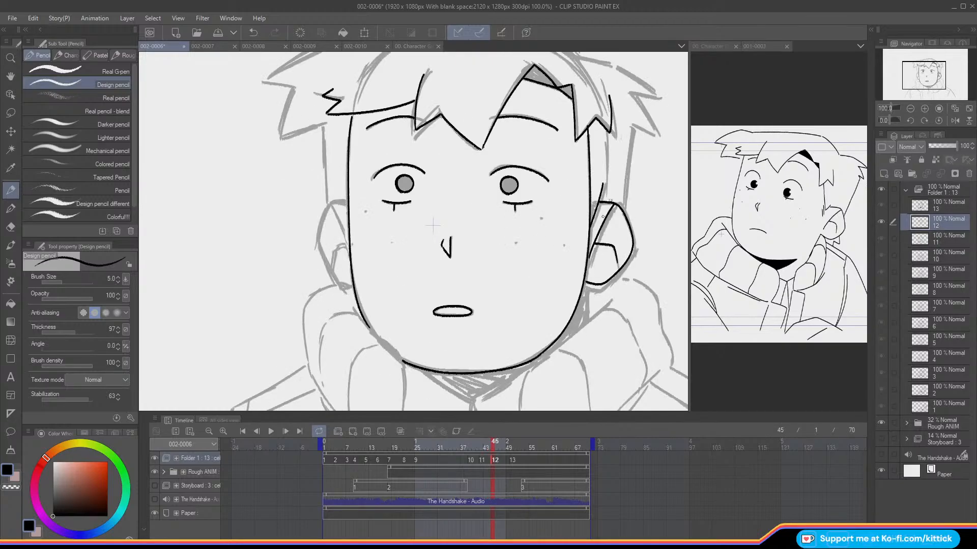
key(Left)
click(254, 33)
key(Left)
key(Left)
key(Right)
key(Right)
key(Right)
mouse_move(596, 242)
mouse_down()
mouse_move(613, 247)
mouse_move(616, 265)
mouse_up()
key(Left)
key(Right)
key(Left)
key(Right)
key(Left)
key(Right)
Step: Ink a short sideburn line above the ear on the viewer's left, redoing the stroke after checking adjacent cels
key(o)
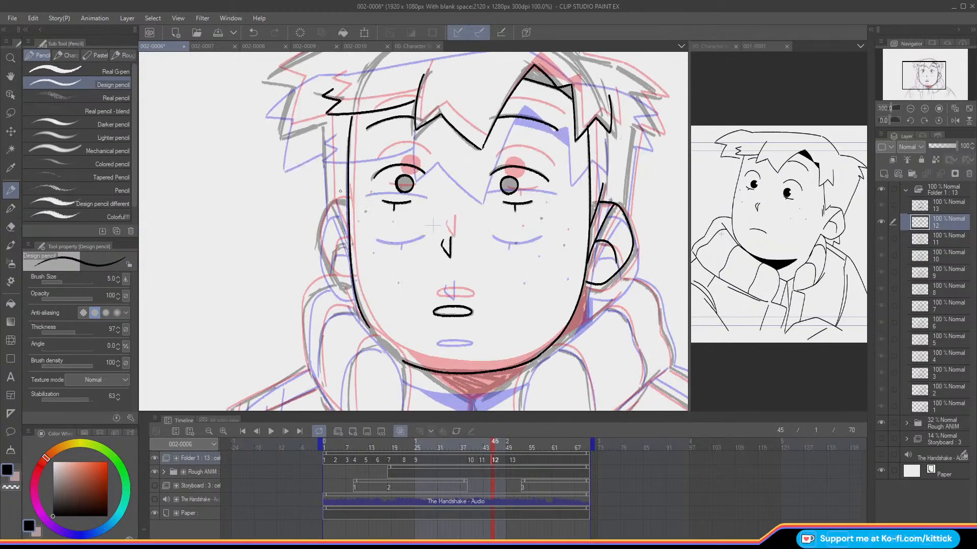
key(o)
drag(339, 185, 350, 224)
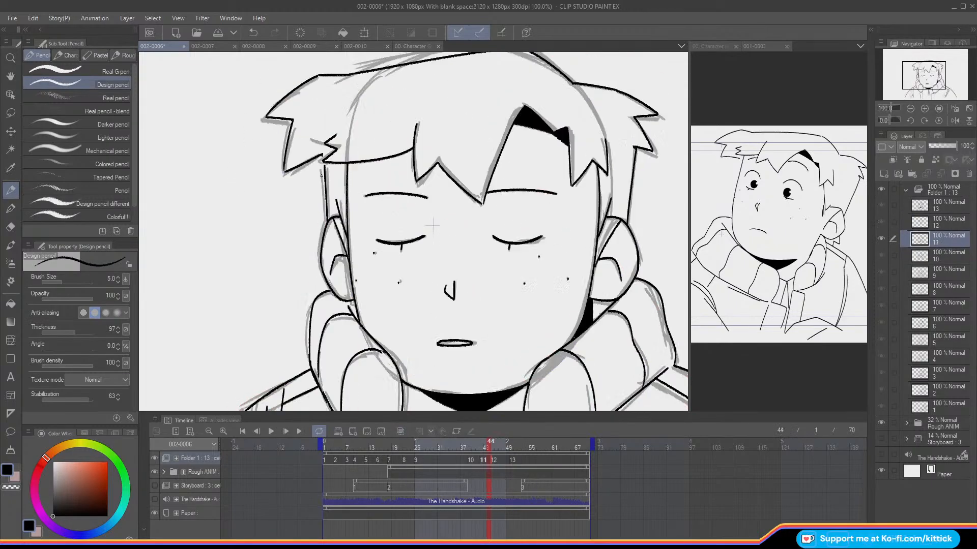
key(Right)
key(Right)
key(Right)
key(Right)
key(Right)
key(Right)
key(Left)
key(Left)
click(253, 32)
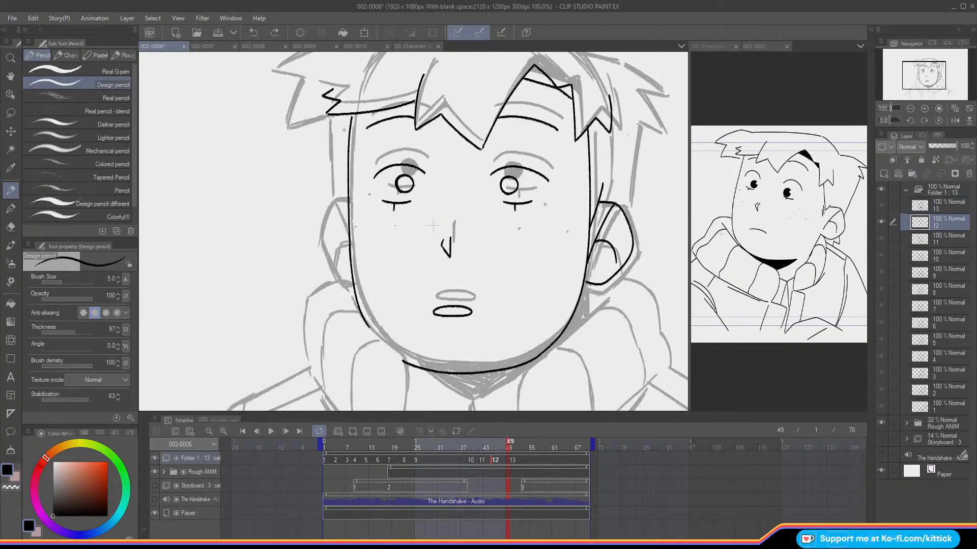
drag(343, 187, 348, 213)
Step: Compare the sideburn line and ear area of cel 12 with cels 11 and 13
key(Right)
key(Right)
key(Right)
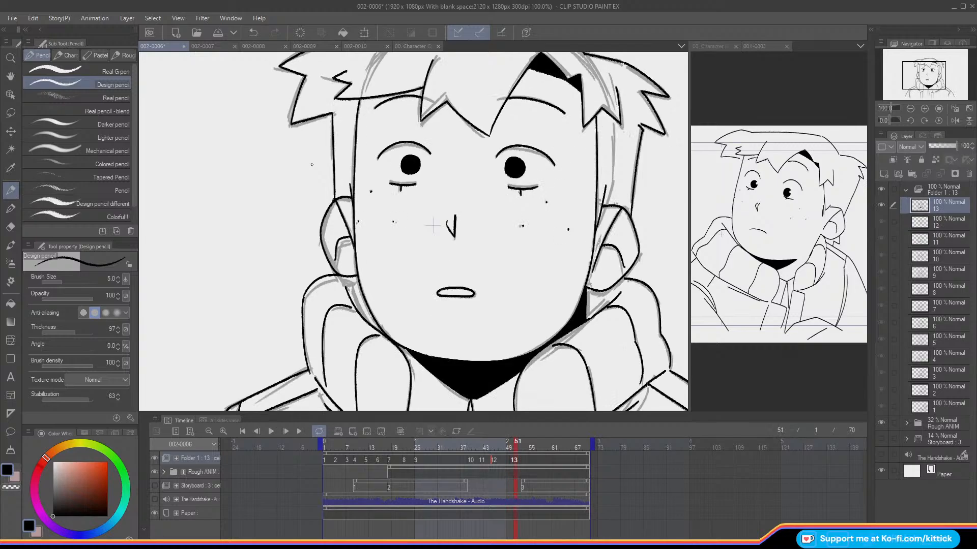
key(Left)
key(Left)
key(Left)
key(Right)
key(Left)
key(Right)
key(Left)
key(Right)
key(Left)
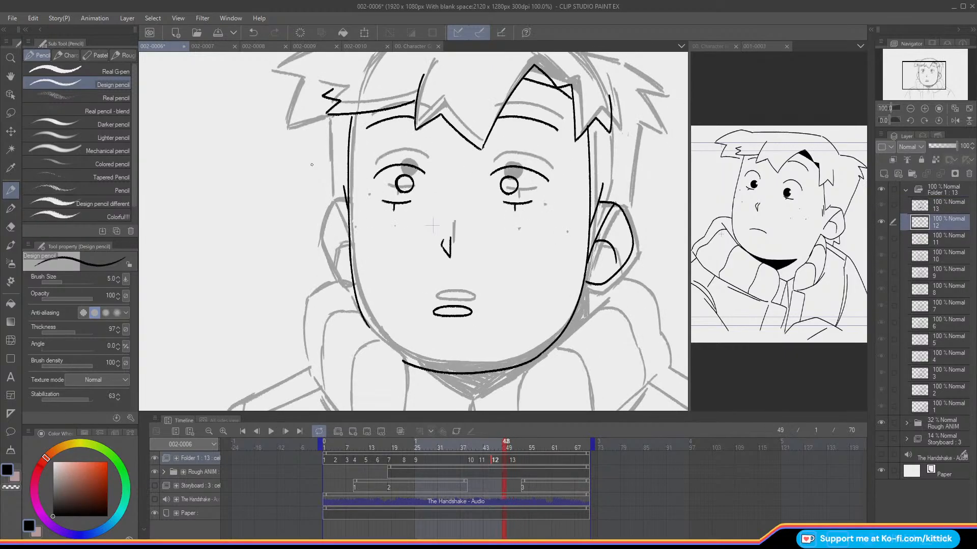
key(Left)
key(Left)
key(Left)
key(Left)
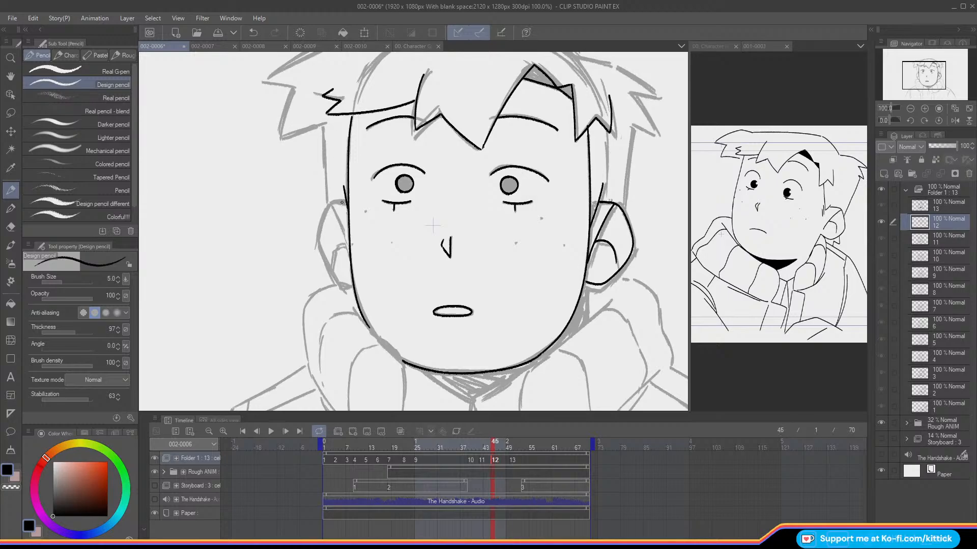
Step: Ink the outline and inner fold of the ear on the viewer's left and check them against cel 11
mouse_move(344, 200)
mouse_down()
mouse_move(317, 240)
mouse_move(332, 274)
mouse_move(355, 288)
mouse_up()
mouse_move(331, 202)
mouse_down()
mouse_move(349, 248)
mouse_move(335, 246)
mouse_move(329, 266)
mouse_up()
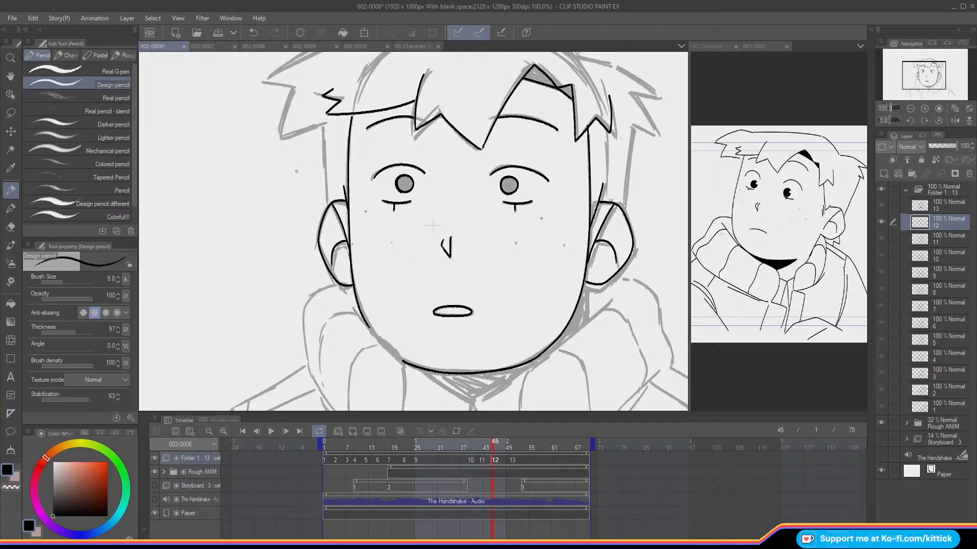
drag(489, 447, 494, 462)
key(Left)
key(Right)
key(Left)
key(Right)
Step: Replace the short sideburn line above the ear on the viewer's left with a new stroke and check neighbouring cels
click(11, 227)
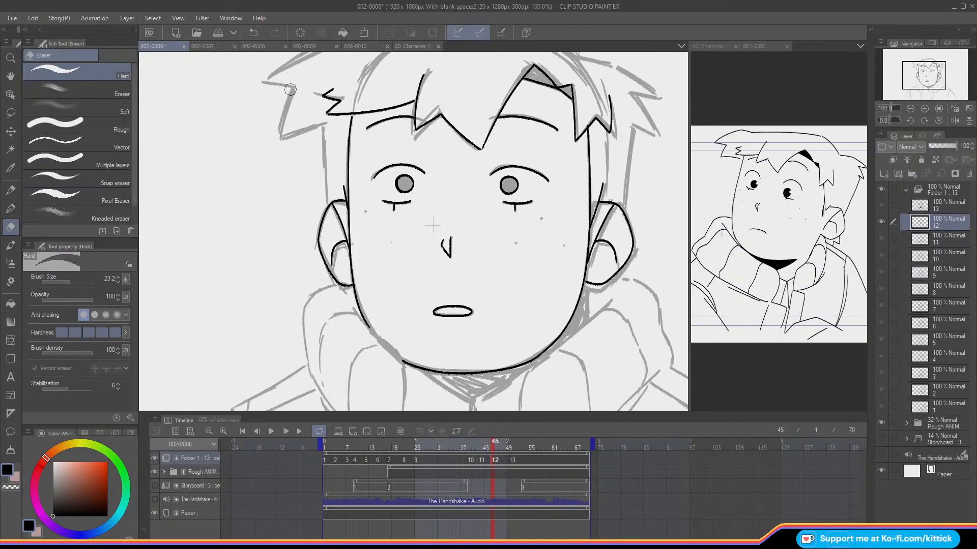
click(65, 282)
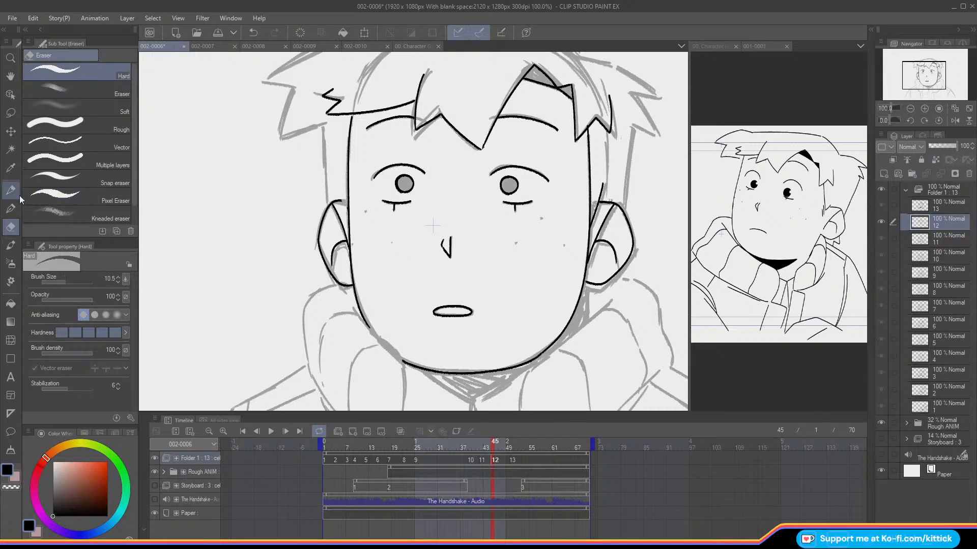
key(p)
drag(340, 188, 347, 216)
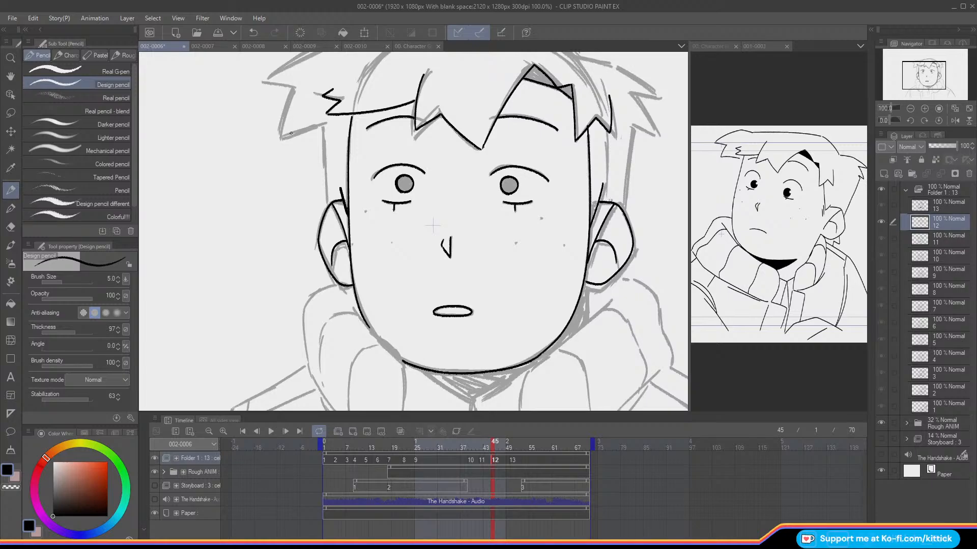
key(Left)
key(Right)
key(Left)
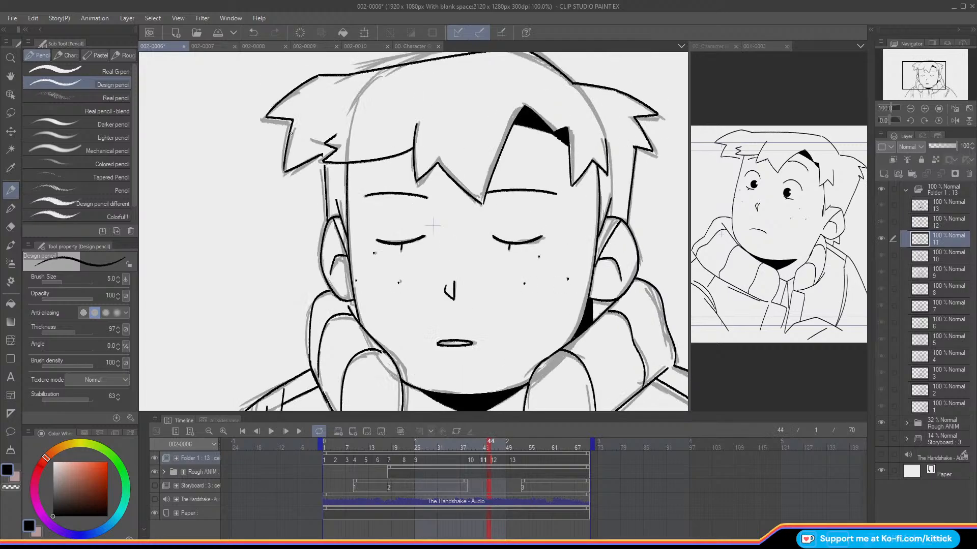
key(Right)
key(Right)
key(Right)
key(Right)
key(Right)
key(Left)
key(Left)
key(Left)
key(Left)
key(Left)
key(Right)
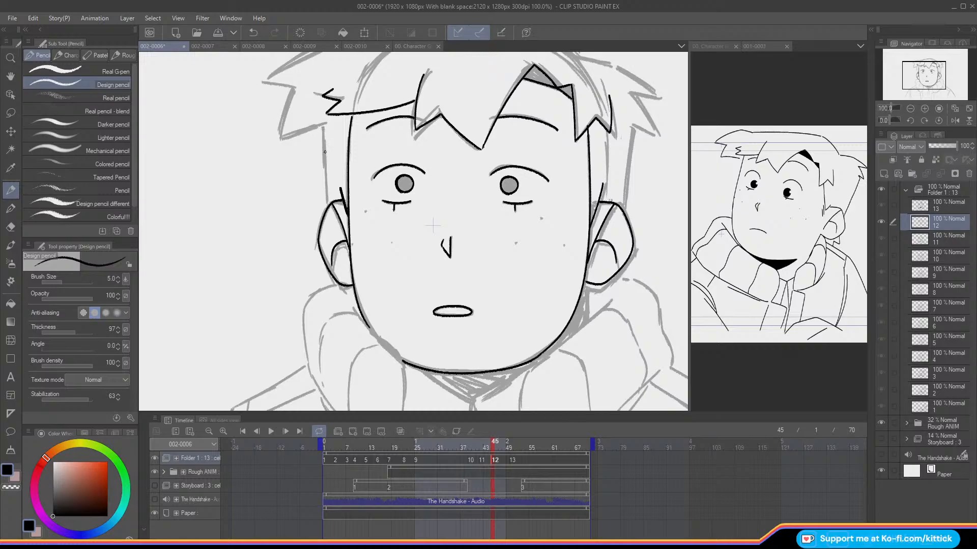
Step: Ink the long vertical hair edge running down to the ear on the viewer's left, redoing it until it fits the rough
drag(323, 125, 325, 199)
key(ctrl+z)
drag(323, 125, 326, 211)
key(ctrl+z)
drag(324, 130, 328, 209)
key(ctrl+z)
drag(323, 128, 327, 208)
key(ctrl+z)
drag(323, 126, 327, 210)
Step: Ink the hair outline of cel 12 sloping down from the crown on the viewer's right and compare it with cel 11
drag(924, 77, 928, 70)
key(Left)
key(Right)
key(Left)
key(Right)
drag(521, 131, 479, 104)
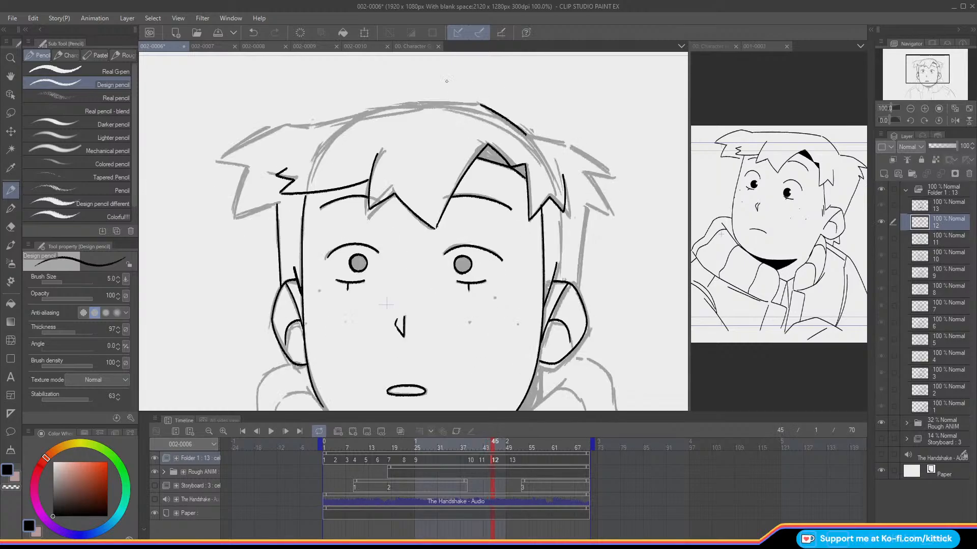
drag(527, 134, 566, 143)
key(Left)
key(Right)
Step: Ink the top hair contour from the crown across to the viewer's left and check it against cel 11
drag(482, 103, 308, 127)
key(Left)
key(Right)
key(Left)
key(Right)
Step: Show the onion skin and ink the spiky outer hair tufts on the viewer's left
drag(916, 64, 913, 59)
key(Left)
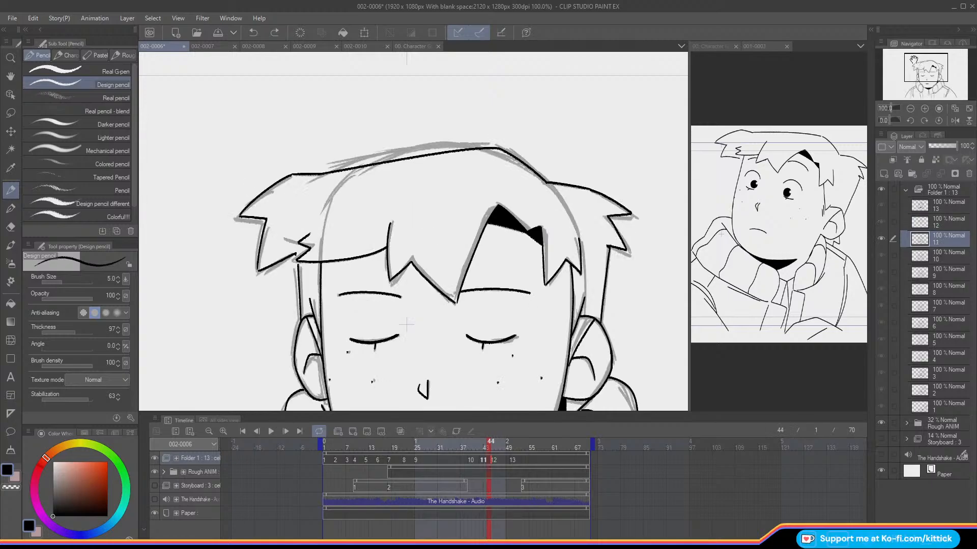
key(Right)
key(o)
mouse_move(501, 124)
mouse_down()
mouse_move(307, 144)
mouse_move(241, 180)
mouse_move(269, 186)
mouse_move(256, 231)
mouse_move(294, 224)
mouse_move(254, 235)
mouse_up()
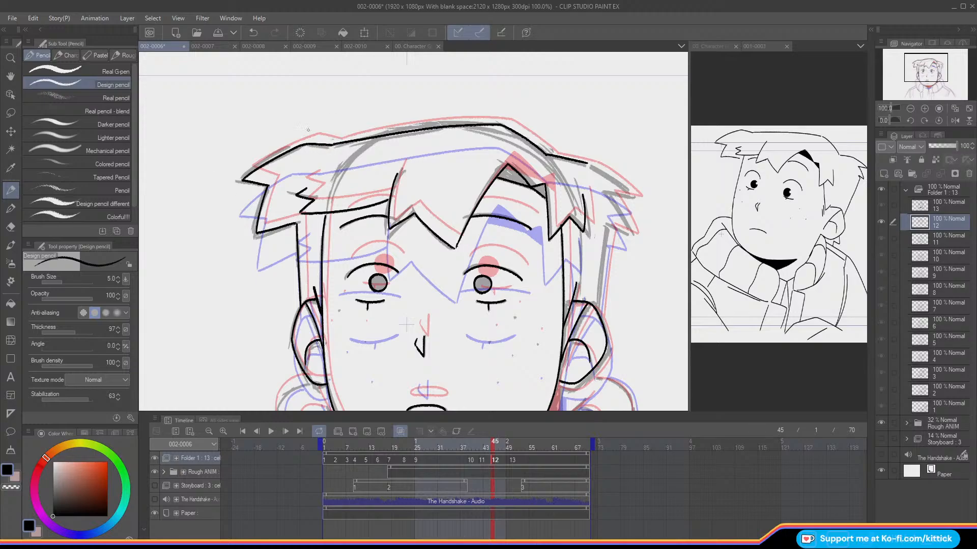
Step: Ink the outer hair tufts and side edge down to the ear on the viewer's right, then hide the onion skin
mouse_move(589, 165)
mouse_down()
mouse_move(635, 196)
mouse_move(604, 191)
mouse_move(629, 234)
mouse_move(606, 225)
mouse_move(598, 315)
mouse_up()
key(ctrl+z)
drag(606, 227, 596, 313)
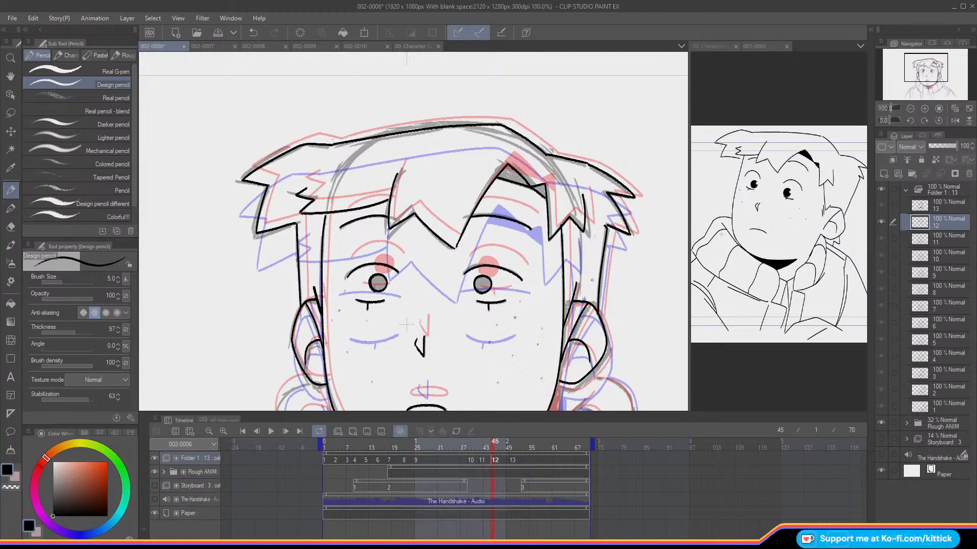
drag(920, 69, 914, 76)
key(o)
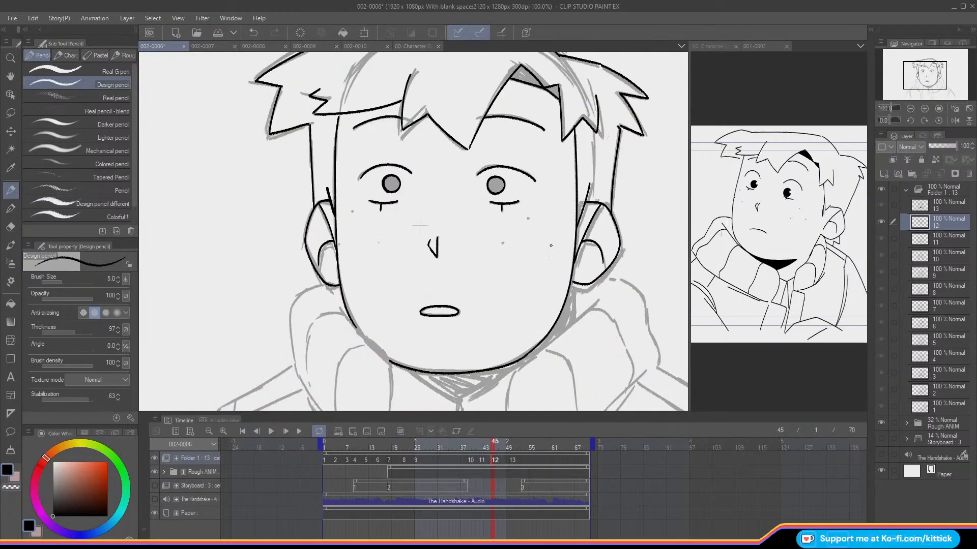
Step: Compare the inked head of cel 12 with cel 11 up close and zoomed out, with and without the onion skin
key(Left)
key(Right)
click(510, 244)
key(Left)
key(Right)
key(Left)
key(Right)
key(Left)
key(Right)
key(Left)
key(Right)
click(910, 109)
key(Left)
key(Right)
key(Left)
key(Right)
key(ctrl+alt+o)
key(Left)
key(Right)
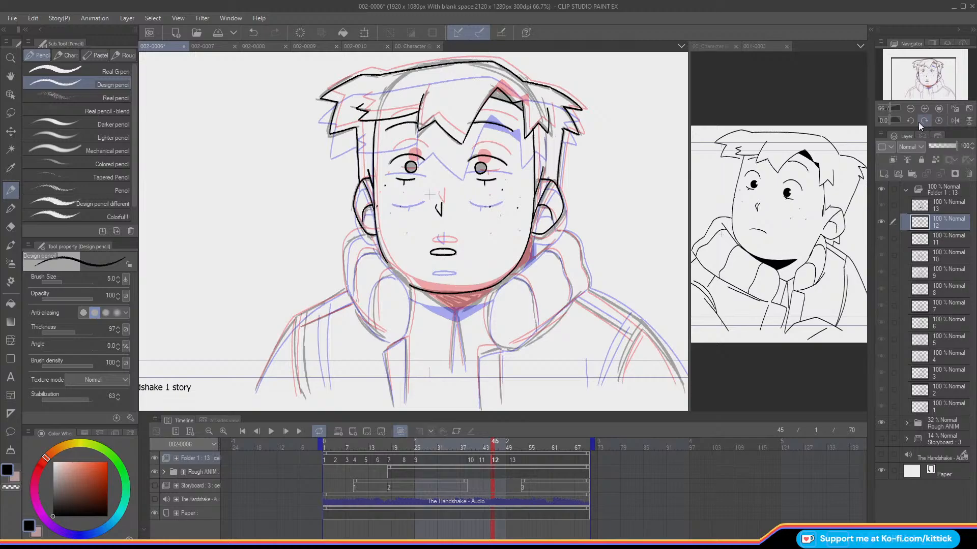
key(ctrl+alt+o)
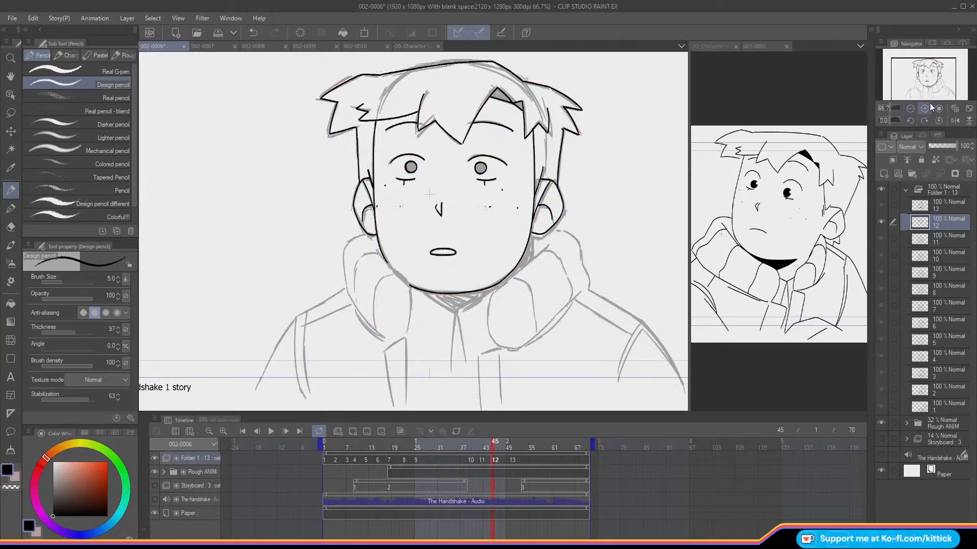
Step: Examine the collar and shoulder area of cel 12 against the neighbouring cels, with and without the onion skin
click(924, 109)
drag(916, 75, 932, 78)
key(comma)
key(period)
key(ctrl+alt+o)
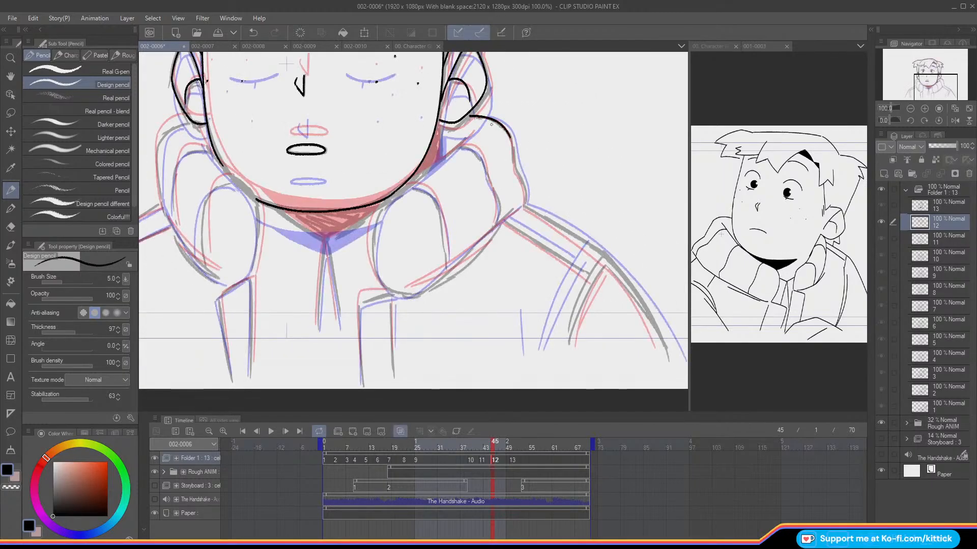
key(comma)
key(ctrl+alt+o)
key(comma)
key(period)
key(period)
key(comma)
key(period)
key(ctrl+alt+o)
key(ctrl+alt+o)
key(period)
key(period)
key(period)
key(period)
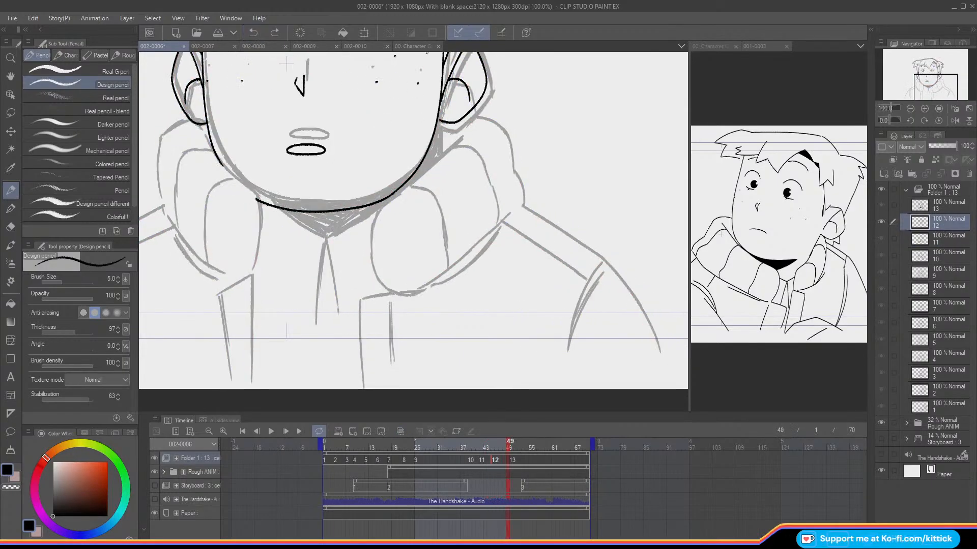
drag(511, 452, 489, 454)
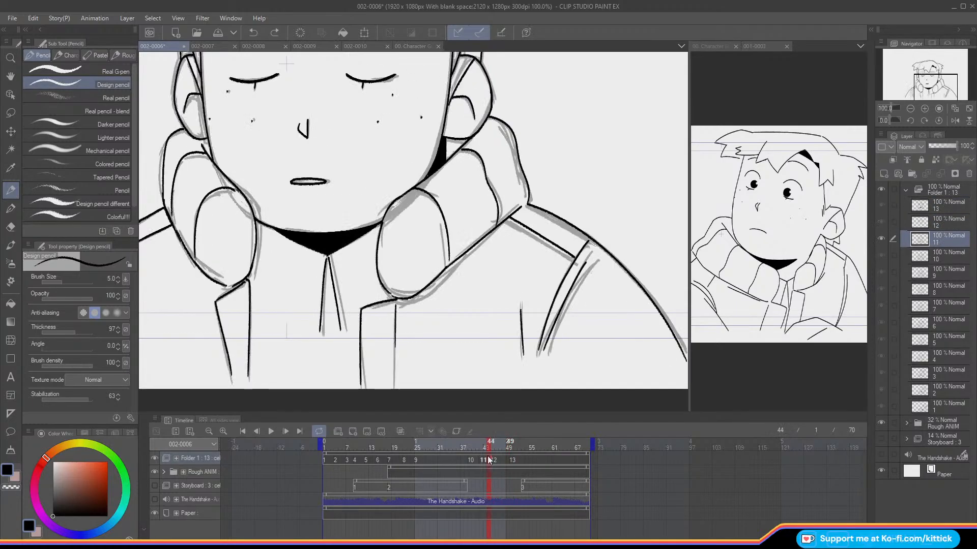
key(ctrl+alt+o)
key(period)
key(ctrl+alt+o)
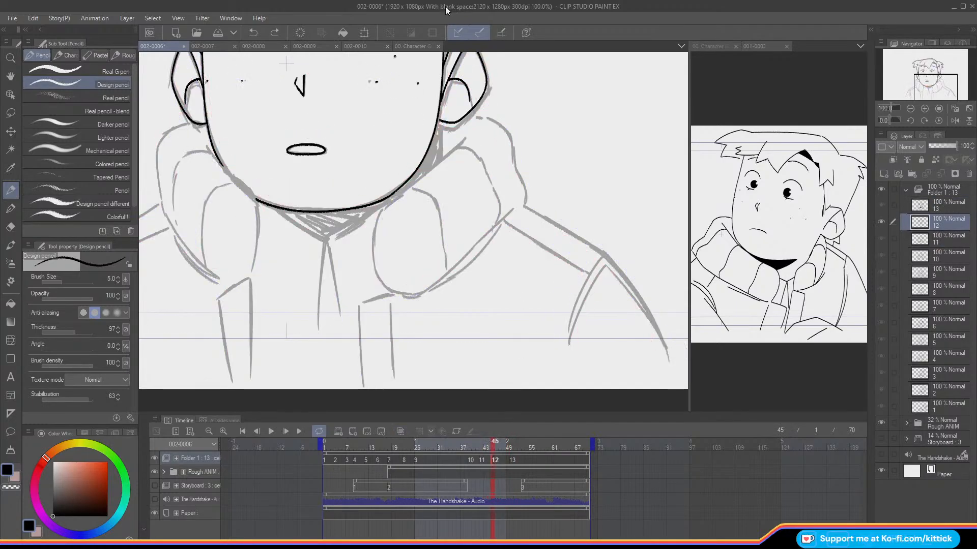
Step: Ink the outer collar edge running from the ear to the shoulder on the viewer's right and check it against cel 11
mouse_move(476, 115)
mouse_down()
mouse_move(498, 122)
mouse_move(513, 162)
mouse_up()
key(comma)
key(period)
key(comma)
key(period)
key(comma)
key(period)
key(o)
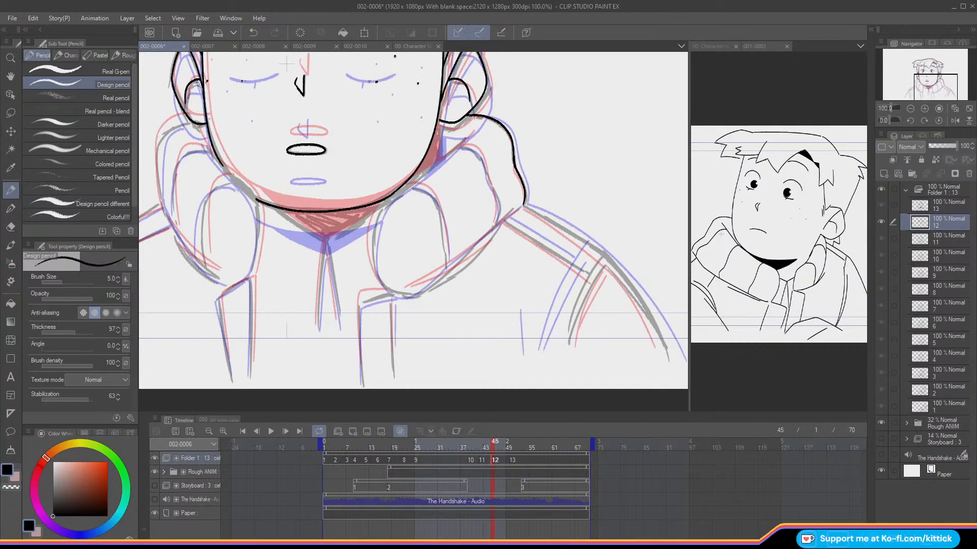
key(o)
key(Left)
key(Right)
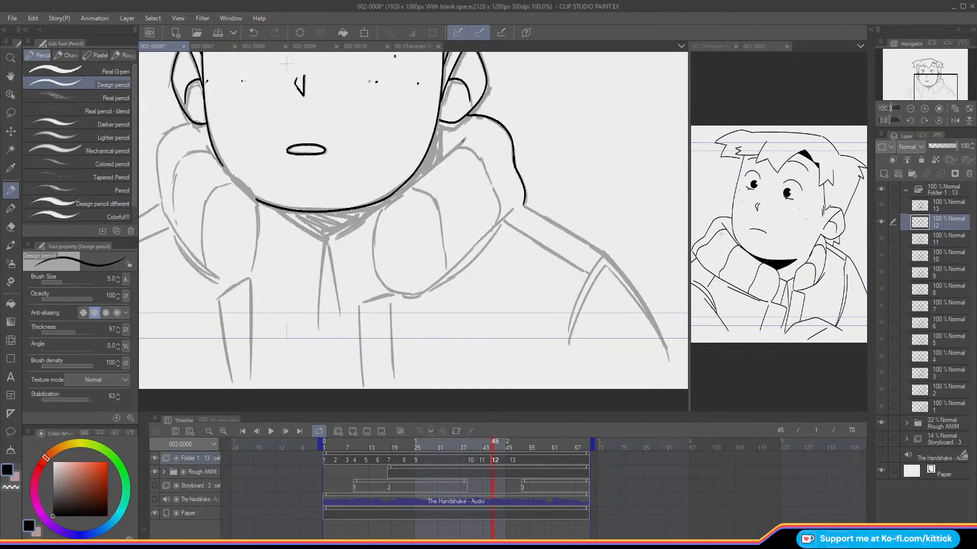
Step: Ink the collar's inner edge along the jaw on the viewer's right and erase the excess line at its lower end
drag(463, 141, 385, 208)
key(Left)
key(Right)
key(e)
mouse_move(396, 203)
mouse_down()
mouse_move(417, 185)
mouse_move(390, 208)
mouse_up()
key(p)
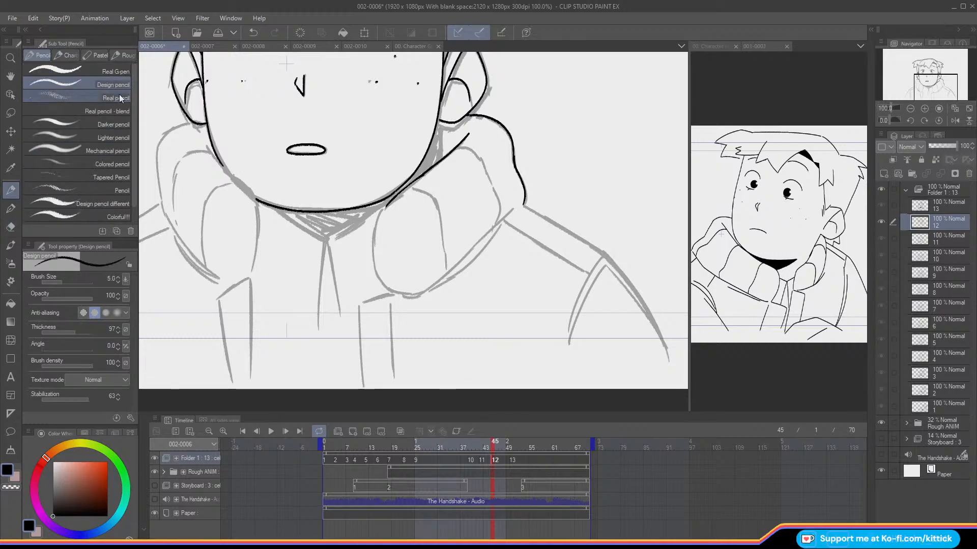
key(Left)
key(Right)
Step: Ink the rounded front edge of the collar on the viewer's right, redoing the stroke and comparing it with cel 11
drag(382, 205, 380, 283)
key(Left)
key(Right)
key(ctrl+z)
key(ctrl+z)
mouse_move(374, 247)
mouse_down()
mouse_move(378, 278)
mouse_move(395, 294)
mouse_up()
key(Left)
key(Right)
key(Left)
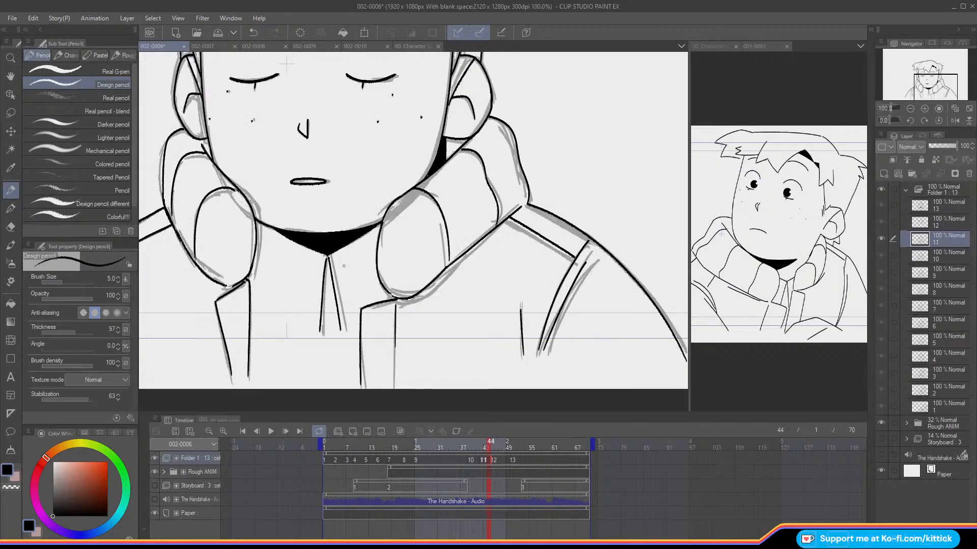
key(Right)
Step: Compare the collar drawing across cels 11, 12 and 13, toggling the onion skin
key(o)
key(o)
key(Left)
key(Right)
key(Right)
key(Right)
key(Right)
key(Right)
key(Right)
key(Right)
key(Left)
key(Left)
key(Left)
key(Left)
key(Left)
key(Left)
Step: Ink the collar's lower edge from the shoulder to its rounded front on the viewer's right and check it against cel 11
key(Left)
key(o)
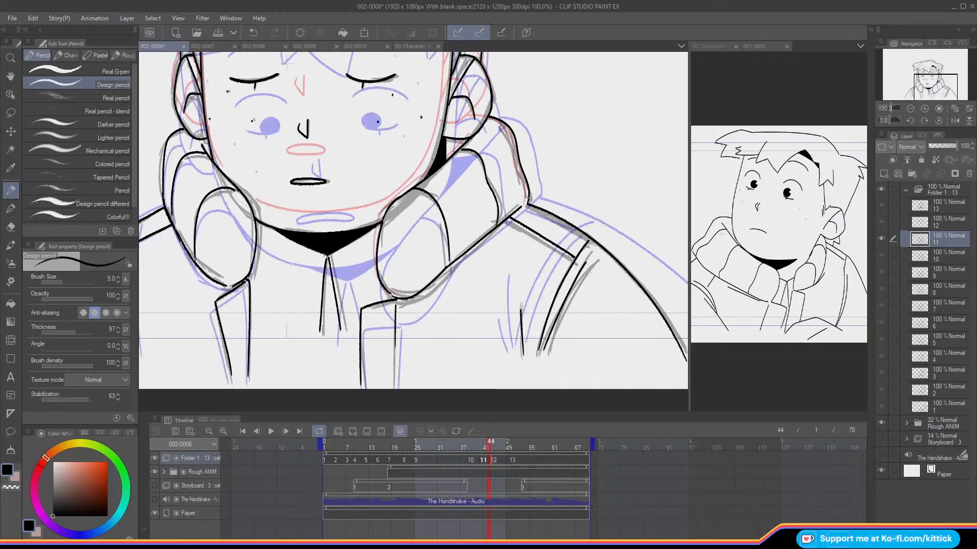
key(Right)
key(o)
drag(518, 206, 477, 243)
key(Right)
key(Left)
key(Left)
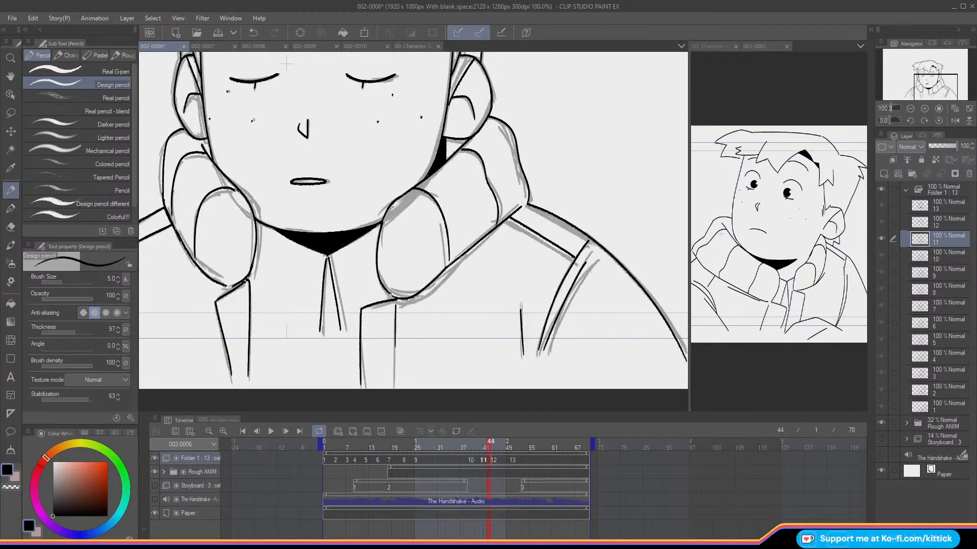
key(Right)
mouse_move(481, 239)
mouse_down()
mouse_move(427, 289)
mouse_move(400, 295)
mouse_up()
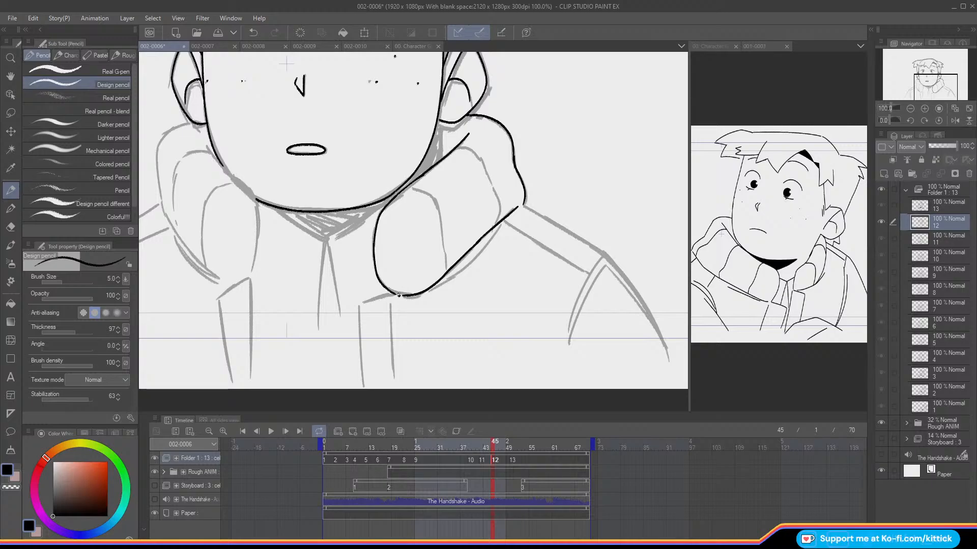
key(Left)
key(Right)
key(Left)
key(Right)
Step: Ink the curved front fold inside the collar on the viewer's right using the onion skin, then compare with cel 11
key(o)
mouse_move(410, 185)
mouse_down()
mouse_move(430, 194)
mouse_move(445, 225)
mouse_move(448, 268)
mouse_up()
key(o)
key(Left)
key(Right)
key(Left)
key(Right)
Step: Ink the second collar fold nearer the shoulder with the onion skin as guide and check it against cel 11
key(o)
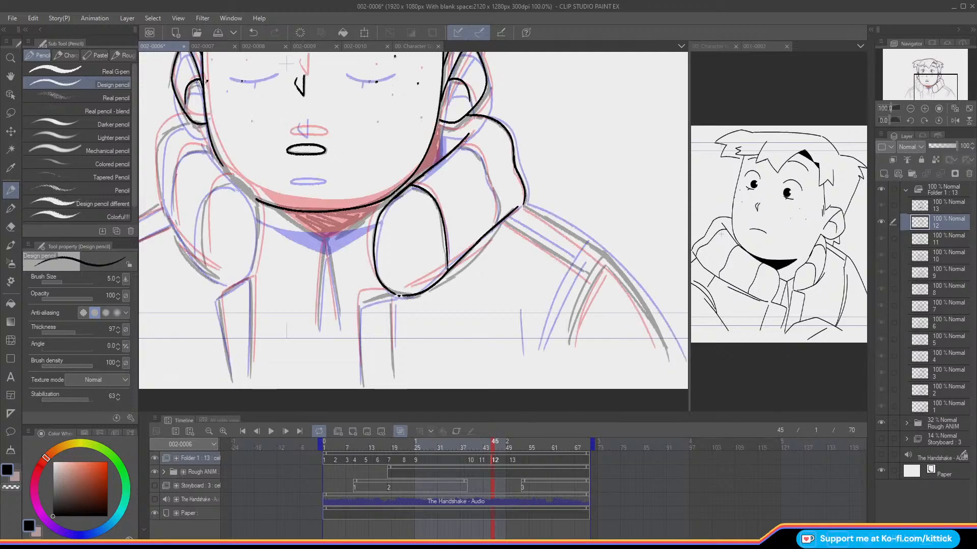
mouse_move(457, 146)
mouse_down()
mouse_move(477, 155)
mouse_move(497, 225)
mouse_up()
key(o)
key(Left)
key(Right)
key(o)
key(o)
Step: Compare the collar and shoulder on the viewer's right between cels 11 and 12
drag(922, 86, 928, 90)
key(Left)
key(Right)
key(Left)
key(Right)
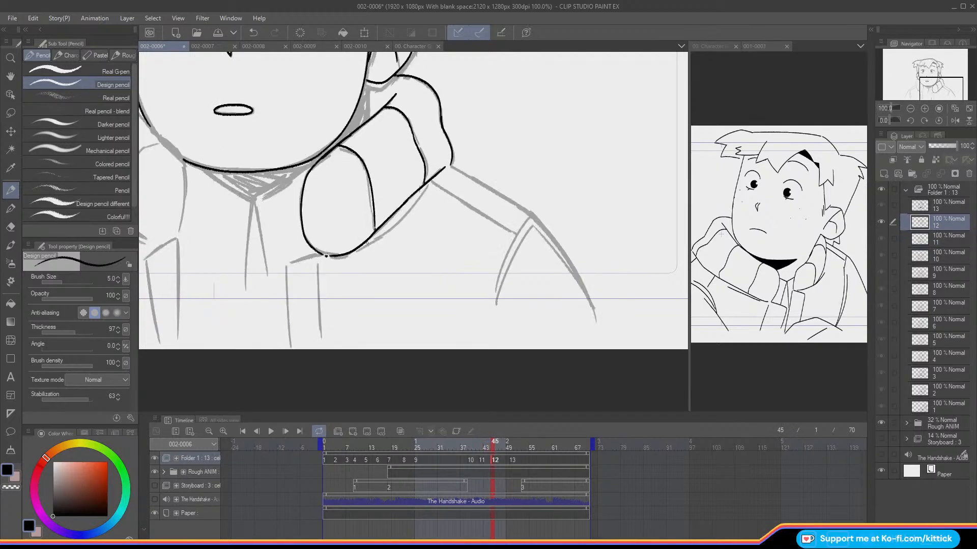
key(Left)
key(Right)
key(Left)
key(Left)
key(Left)
key(Left)
key(Left)
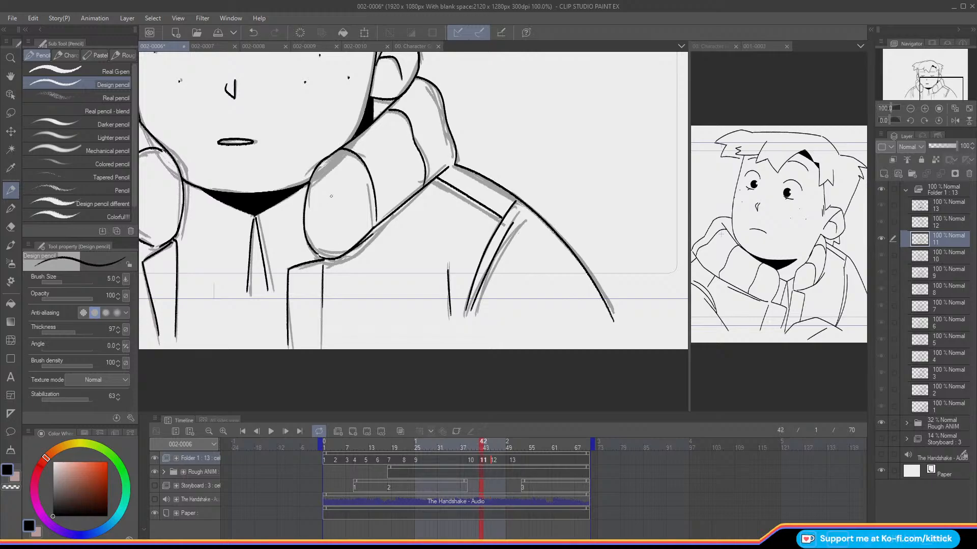
key(Right)
key(Right)
key(Right)
key(Right)
key(Right)
key(Right)
key(Right)
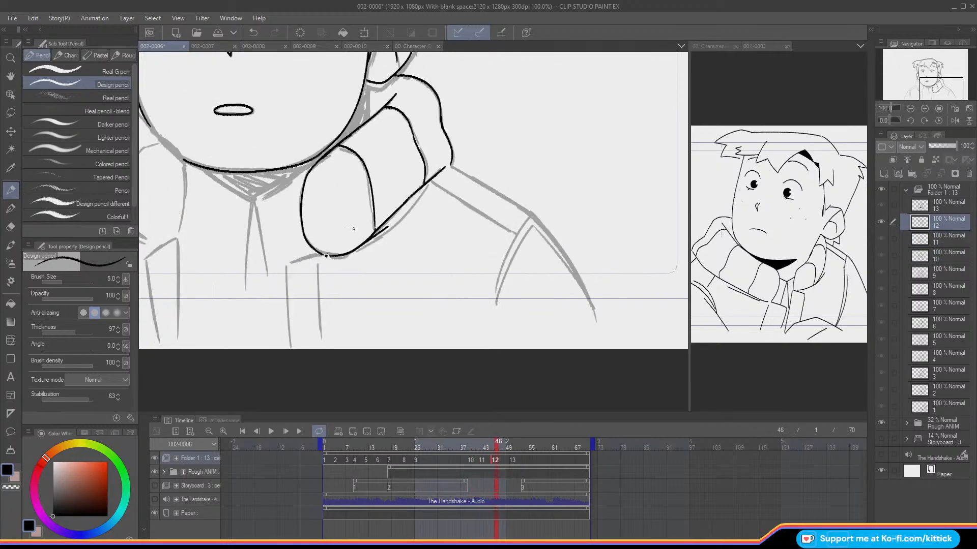
Step: Ink the shoulder line and outer upper arm on the viewer's right of cel 12, guided by the onion skin and cel 11
key(Left)
key(Left)
key(o)
key(o)
key(o)
key(Left)
key(Right)
key(o)
key(Left)
key(Right)
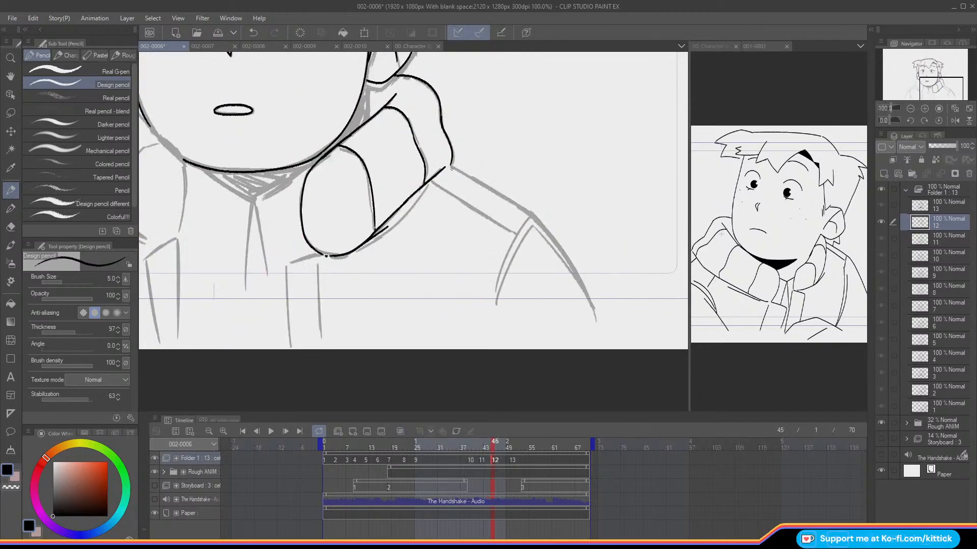
drag(450, 166, 527, 212)
key(Left)
key(Right)
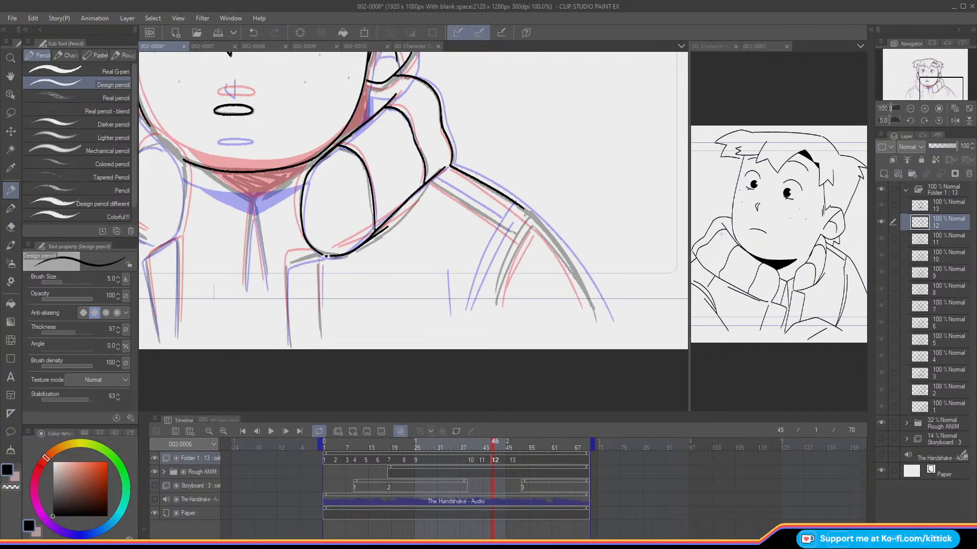
mouse_move(524, 208)
mouse_down()
mouse_move(571, 261)
mouse_move(590, 308)
mouse_up()
drag(515, 211, 477, 302)
drag(518, 229, 476, 304)
drag(432, 178, 500, 218)
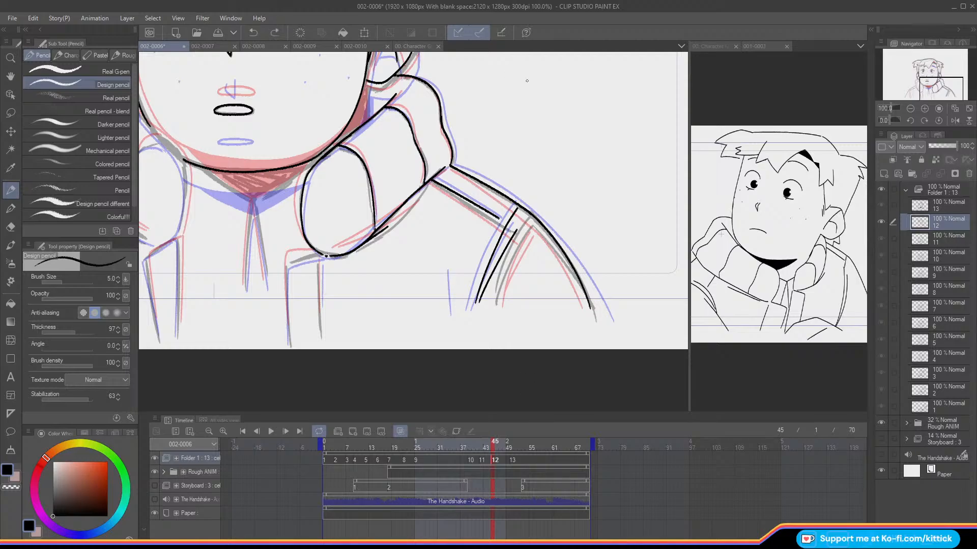
key(ctrl+z)
key(ctrl+z)
key(ctrl+z)
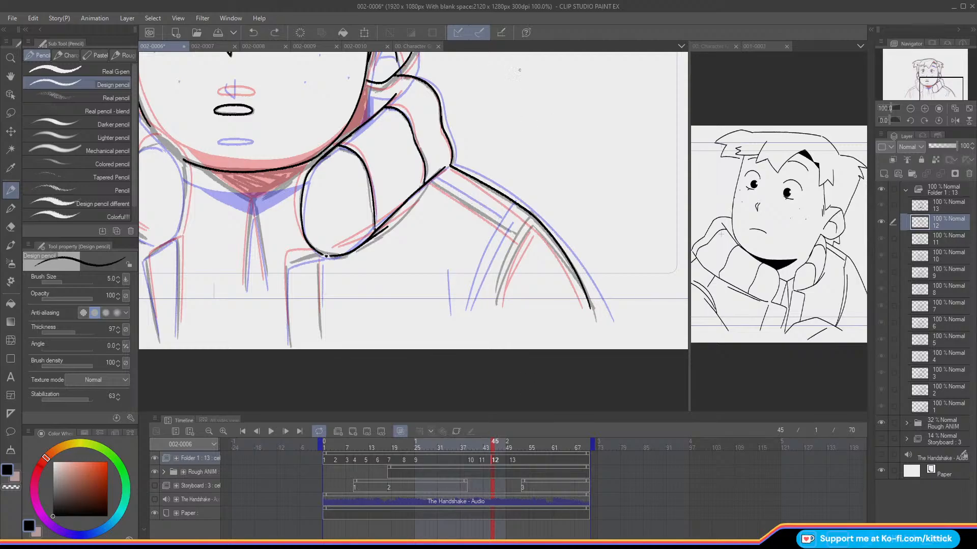
Step: Ink the two sleeve seam lines and the seam from sleeve to collar on the viewer's right
drag(516, 210, 471, 306)
drag(516, 230, 477, 304)
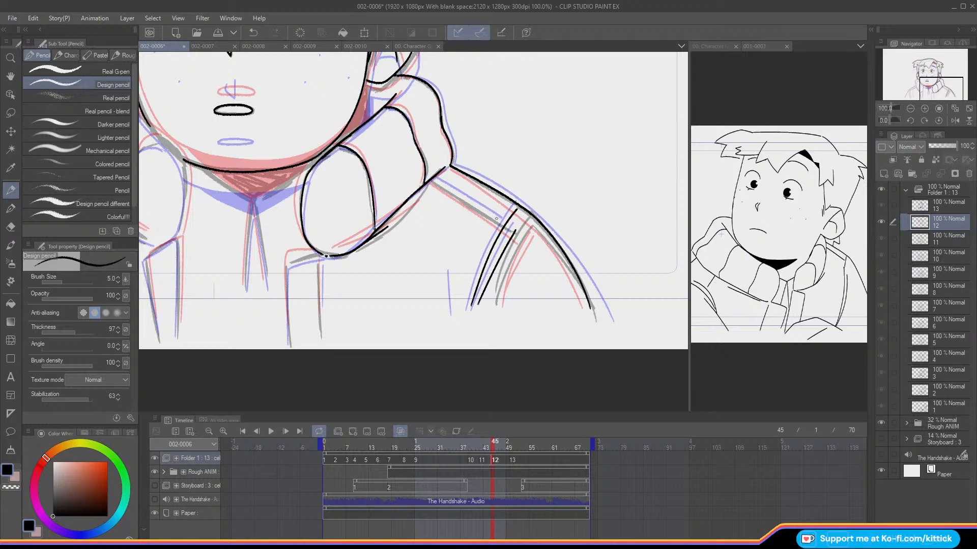
drag(498, 221, 428, 182)
Step: Ink the jacket's front opening edge and its parallel inner line below the collar on the viewer's right
drag(922, 96, 918, 87)
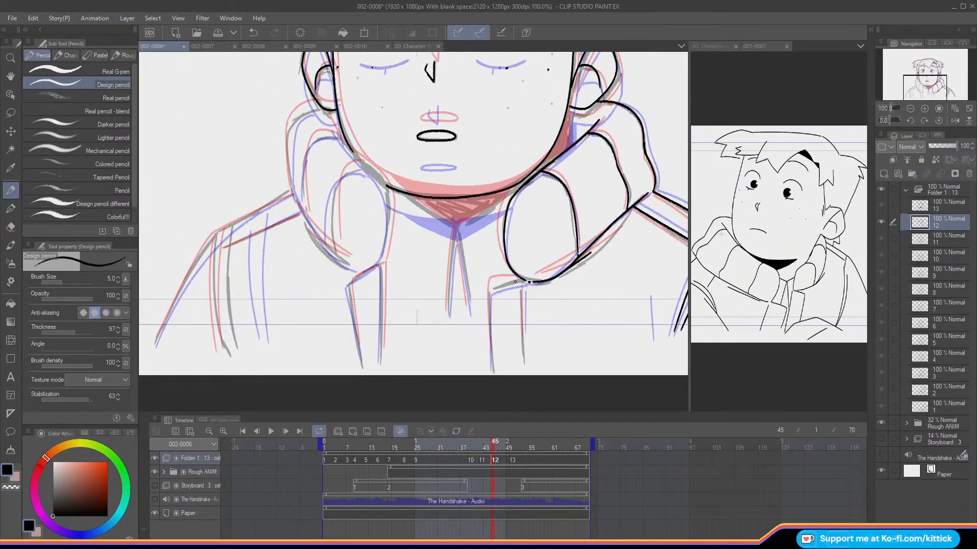
mouse_move(522, 281)
mouse_down()
mouse_move(489, 292)
mouse_move(496, 287)
mouse_move(492, 371)
mouse_up()
key(ctrl+z)
drag(522, 286, 524, 335)
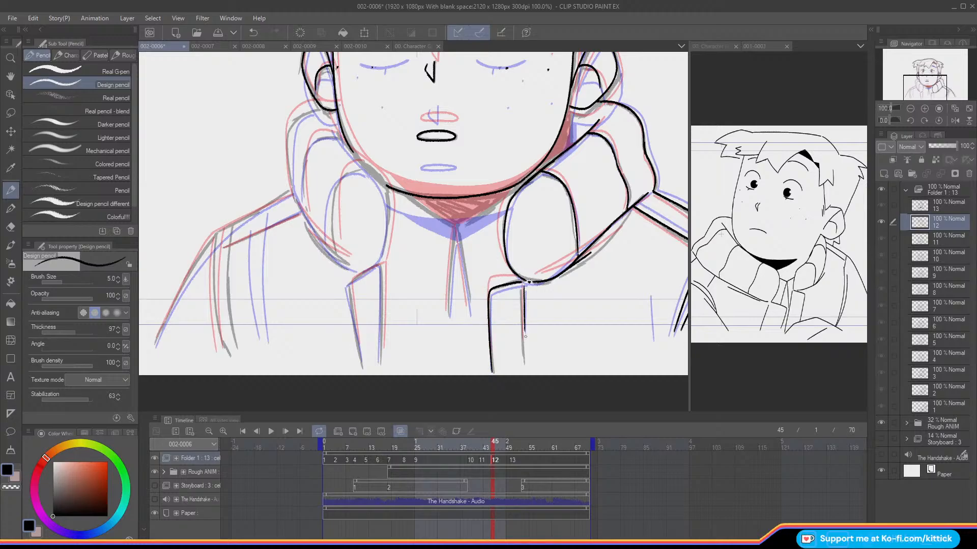
key(ctrl+z)
drag(522, 285, 524, 337)
Step: Compare the collar and jacket on the viewer's left between cel 12 and the preceding cels, with and without onion skin
drag(907, 85, 897, 87)
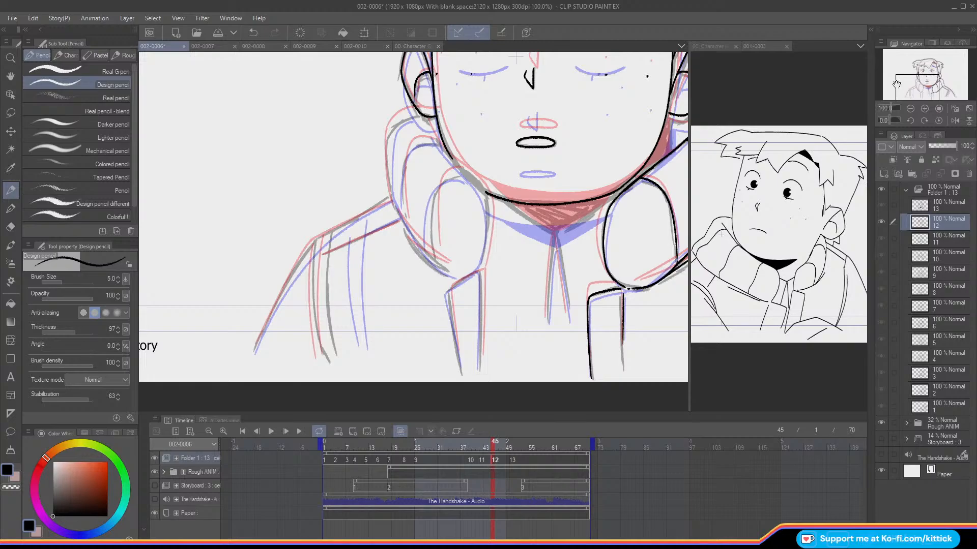
key(o)
key(Left)
key(Right)
key(Left)
key(Right)
key(o)
key(Left)
key(Right)
key(Left)
key(o)
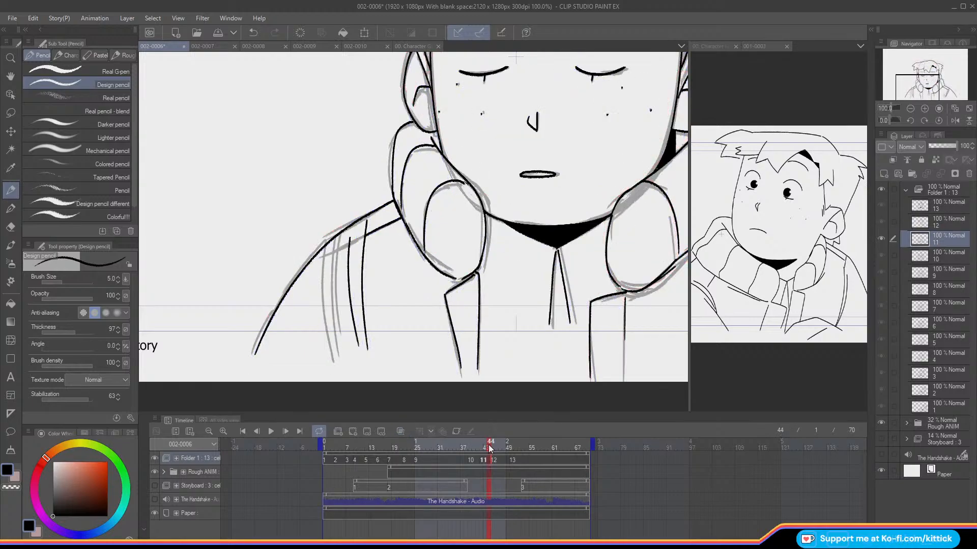
key(Left)
key(Left)
key(Right)
drag(480, 453, 493, 457)
key(Left)
key(Right)
Step: Ink the collar's outer curve below the ear on the viewer's left with the onion skin and check it against cel 11
key(o)
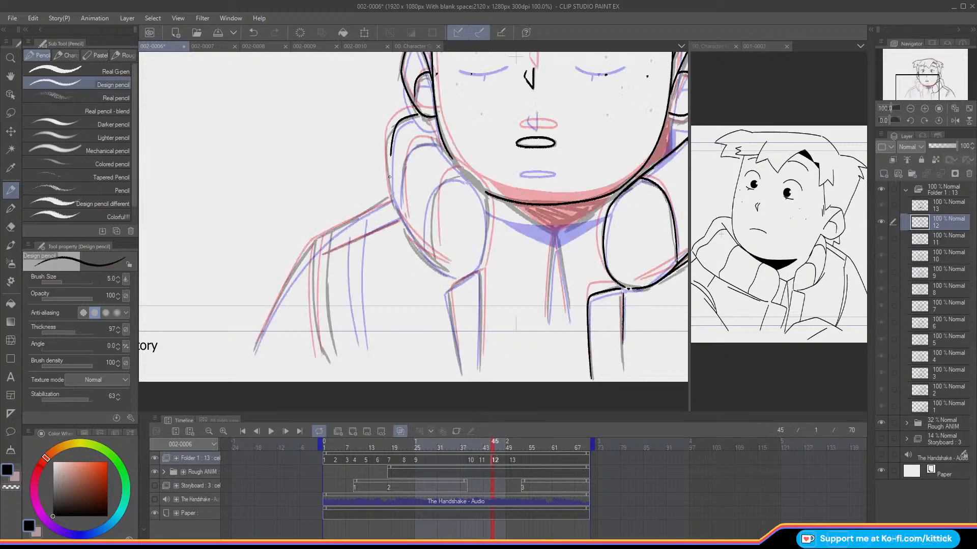
key(o)
key(Left)
key(Right)
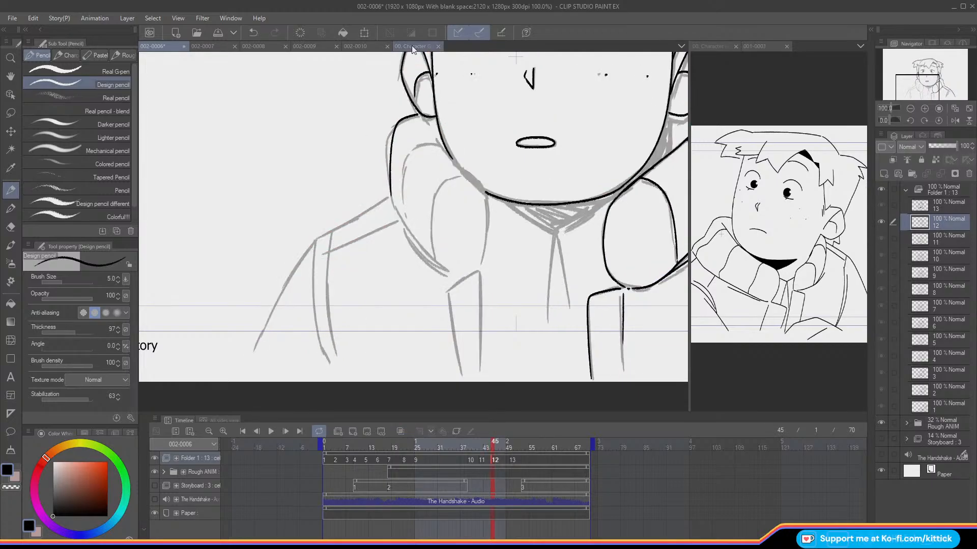
Step: Ink the collar's inner edge from below the ear along the jaw to its rounded front on the viewer's left
key(o)
mouse_move(429, 129)
mouse_down()
mouse_move(484, 193)
mouse_move(481, 267)
mouse_up()
key(ctrl+z)
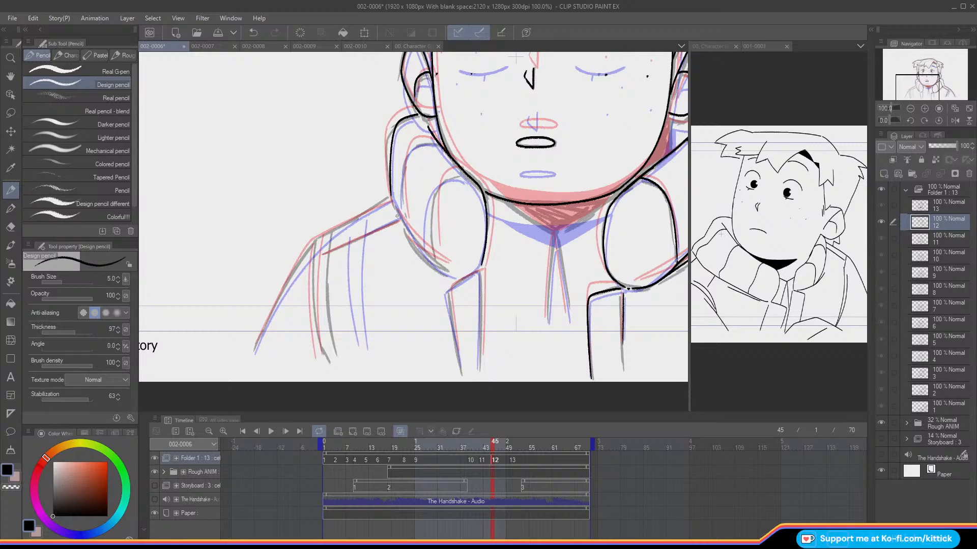
key(o)
key(comma)
key(period)
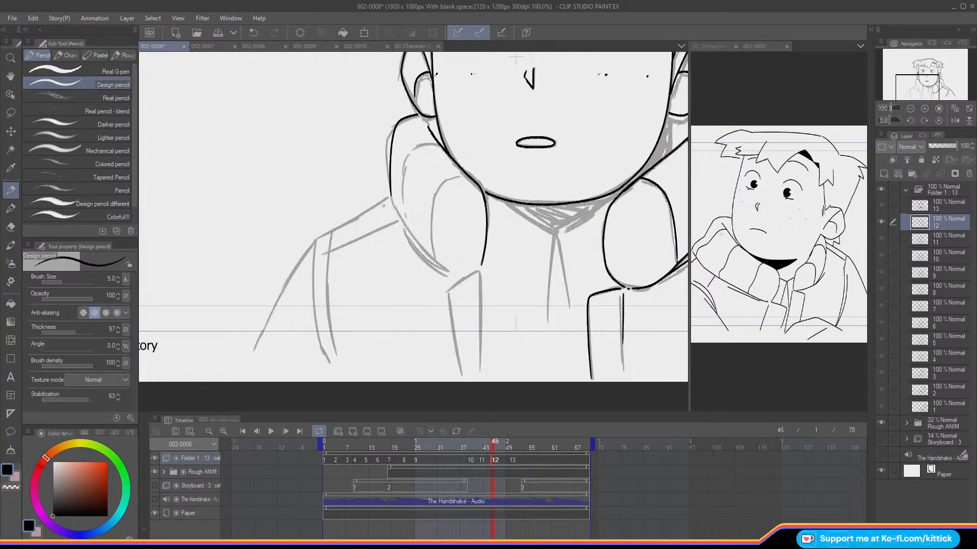
Step: Flip through the neighbouring frames to examine how the collar on the viewer's left moves around cel 12
key(o)
key(o)
key(period)
key(comma)
key(period)
key(period)
key(period)
key(period)
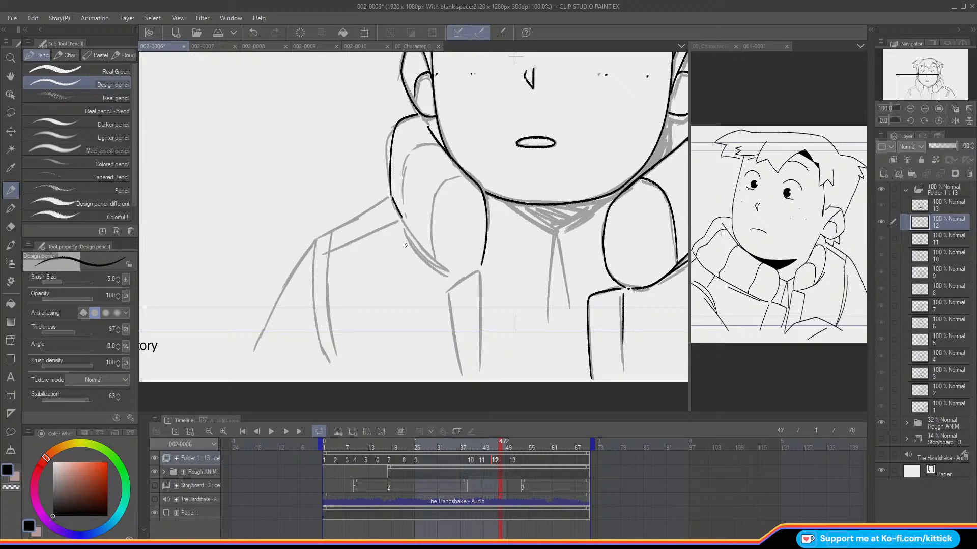
key(comma)
key(comma)
key(comma)
key(period)
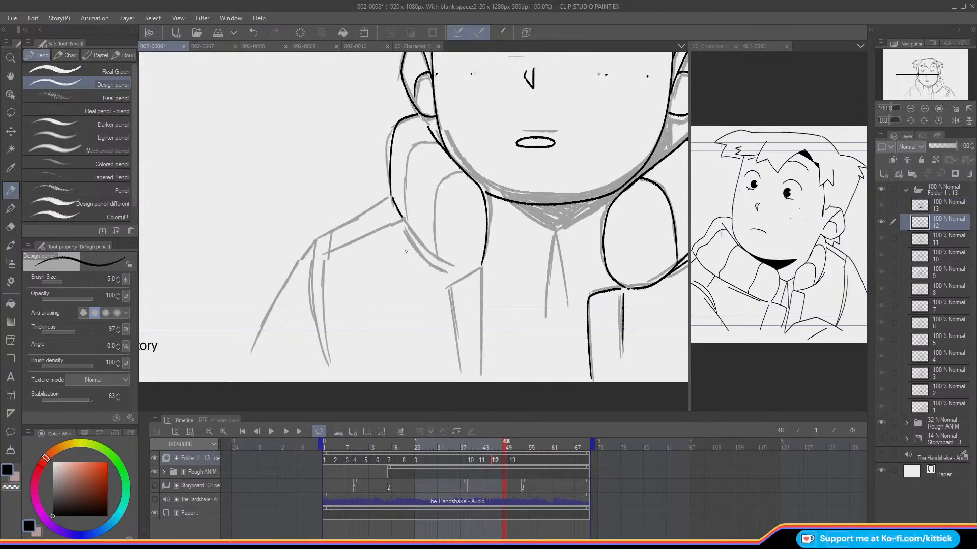
Step: Ink the collar's lower edge from the shoulder toward the front on the viewer's left and compare it with cel 11
key(comma)
key(comma)
key(comma)
key(comma)
key(period)
key(o)
drag(394, 206, 447, 271)
key(o)
key(comma)
key(period)
drag(409, 237, 449, 273)
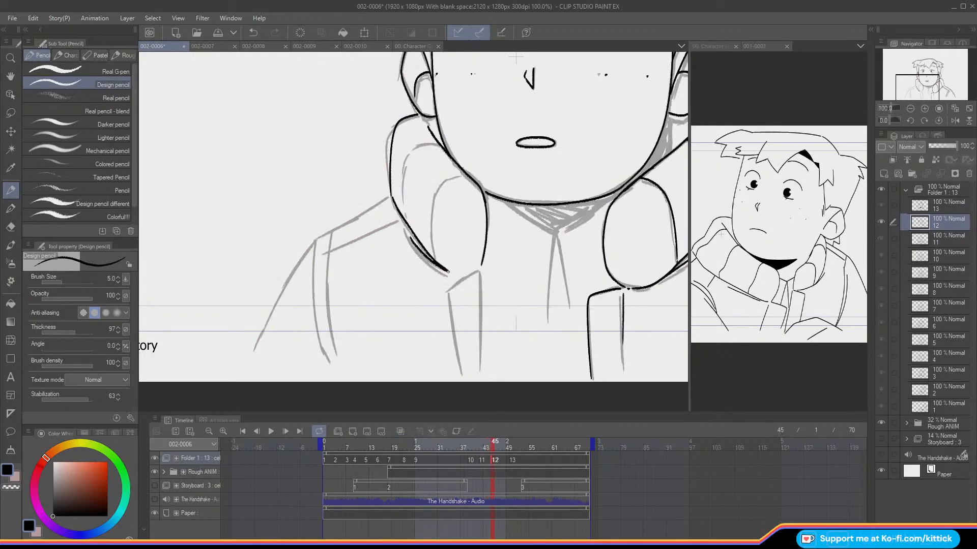
key(comma)
key(period)
Step: Ink the curved front fold inside the collar on the viewer's left and check it against cel 11 and the onion skin
mouse_move(461, 178)
mouse_down()
mouse_move(434, 190)
mouse_move(430, 255)
mouse_up()
key(comma)
key(period)
key(comma)
key(period)
key(o)
key(comma)
key(period)
key(o)
key(comma)
key(period)
Step: Ink the second collar fold nearer the shoulder on the viewer's left, redrawing it once, and check it against cel 11
key(o)
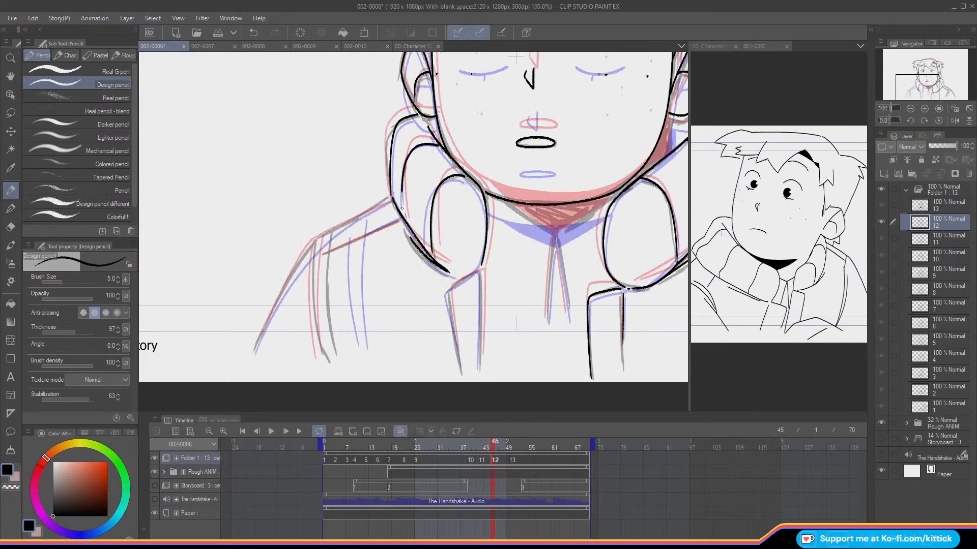
key(o)
key(comma)
key(period)
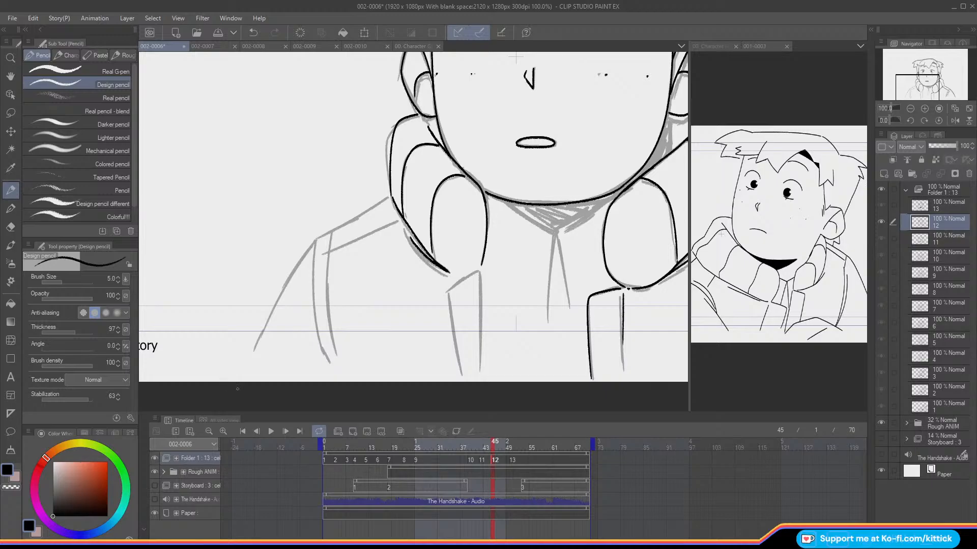
click(250, 33)
mouse_move(434, 143)
mouse_down()
mouse_move(423, 142)
mouse_move(404, 171)
mouse_move(404, 219)
mouse_up()
key(Left)
key(Right)
key(Left)
key(Right)
Step: Extend the collar's lower edge to the jacket opening on the viewer's left and check it against cel 11
drag(471, 270, 451, 273)
key(Left)
key(Right)
Step: Ink the jacket's front opening edge and the slanted line beside it below the collar on the viewer's left
drag(479, 270, 479, 374)
key(Left)
key(Right)
key(o)
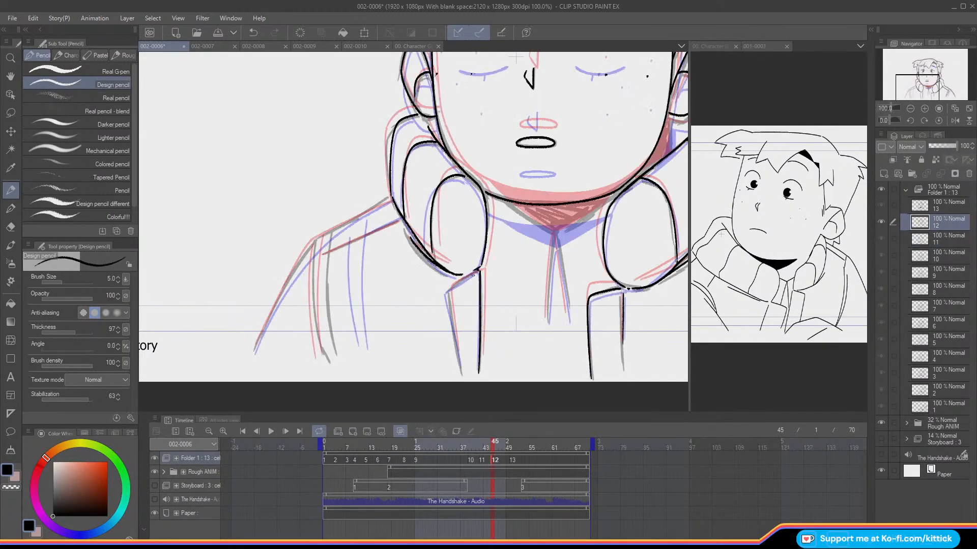
drag(458, 282, 460, 372)
key(o)
key(Left)
key(Right)
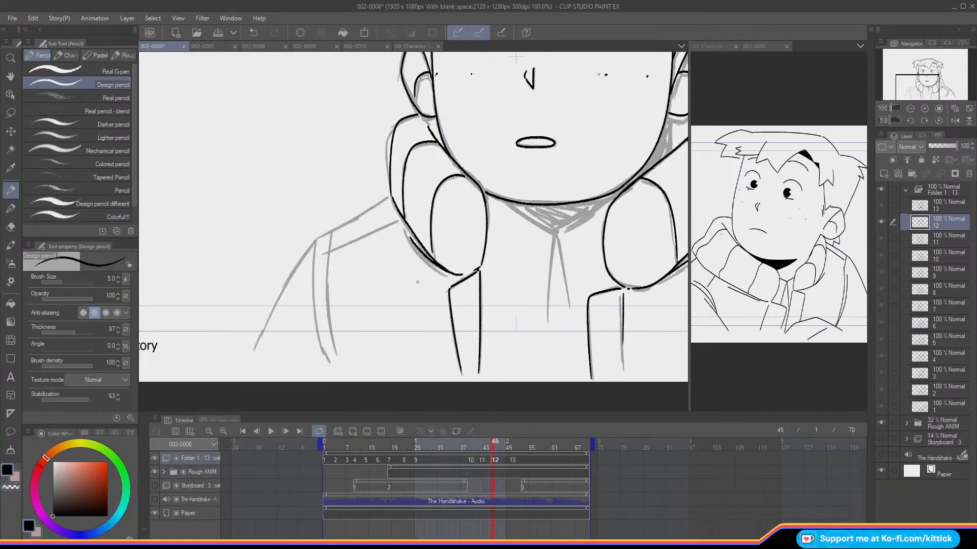
Step: Flip the canvas view horizontally and ink the remaining shoulder line, the seam below it and the two sleeve seam lines
click(954, 121)
mouse_move(922, 96)
mouse_down()
mouse_move(934, 95)
mouse_move(911, 91)
mouse_up()
key(Left)
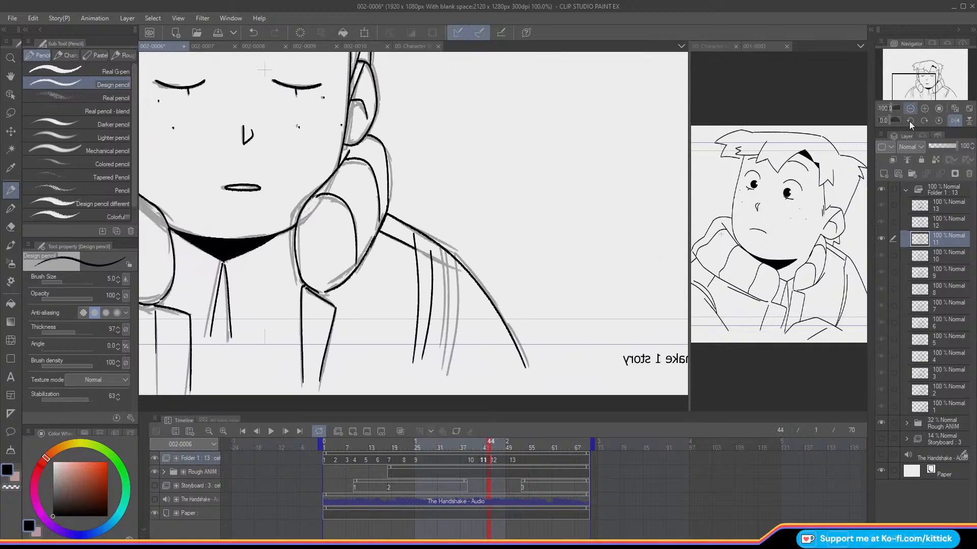
key(Right)
key(o)
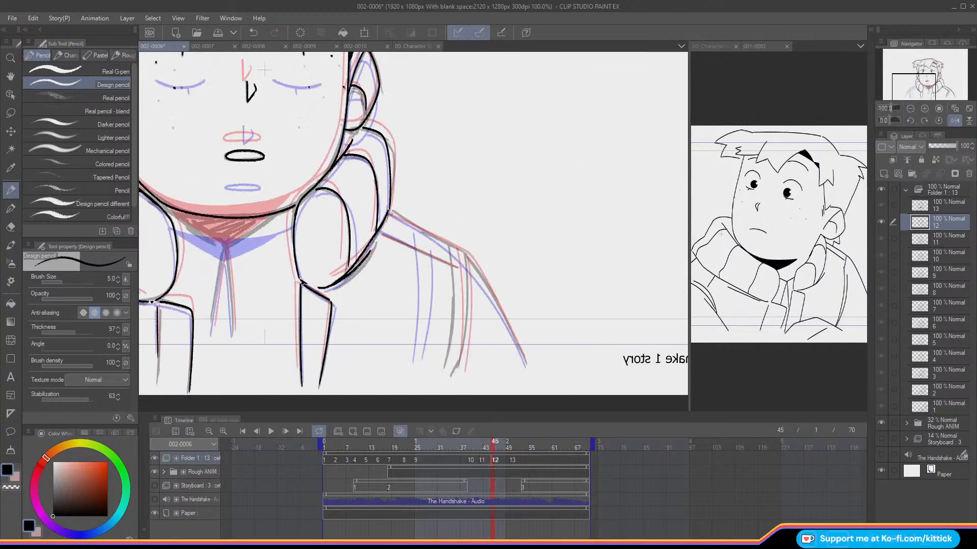
drag(390, 214, 453, 249)
mouse_move(380, 231)
mouse_down()
mouse_move(426, 303)
mouse_move(418, 360)
mouse_up()
drag(443, 262, 433, 362)
Step: Ink the outer upper-arm line from the shoulder down to the drawing's lower edge, redrawing it until it follows the guide
drag(451, 248, 507, 331)
key(ctrl+z)
drag(452, 249, 509, 334)
key(ctrl+z)
mouse_move(452, 249)
mouse_down()
mouse_move(492, 296)
mouse_move(525, 364)
mouse_up()
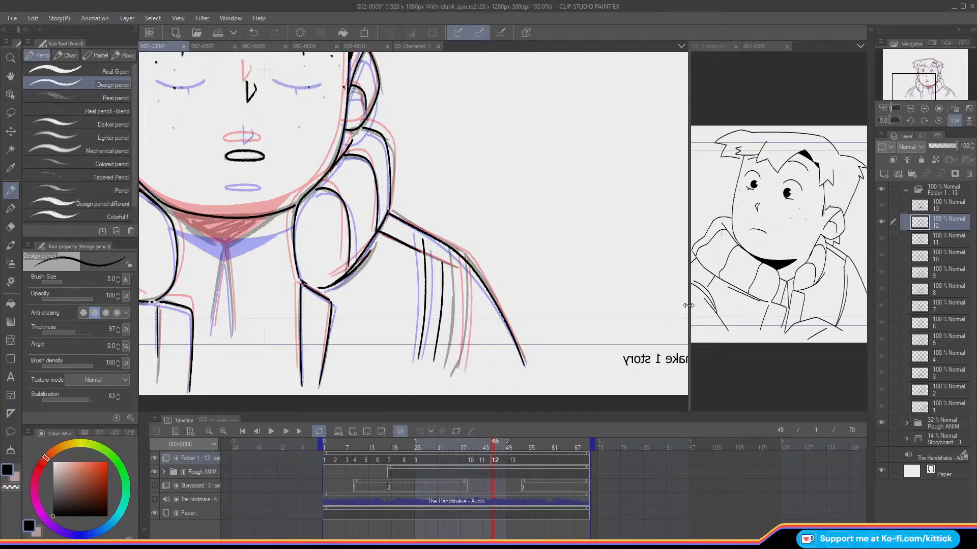
Step: Restore the unflipped canvas view and ink the V-shaped neckline under the chin, checking it against cel 11
drag(914, 92, 928, 88)
key(o)
key(Left)
key(Right)
key(o)
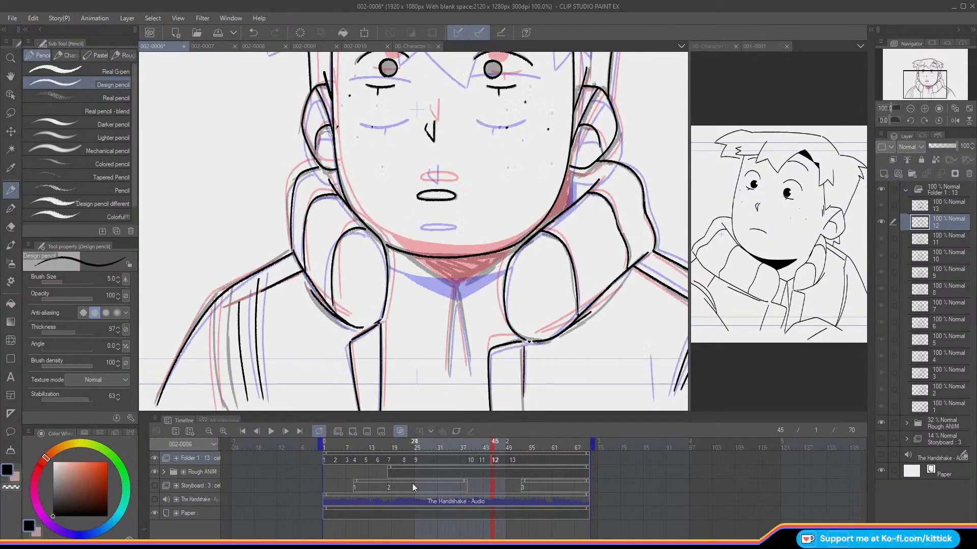
drag(401, 253, 454, 285)
key(ctrl+z)
drag(402, 250, 457, 288)
drag(516, 250, 456, 286)
key(o)
key(Left)
key(Right)
key(o)
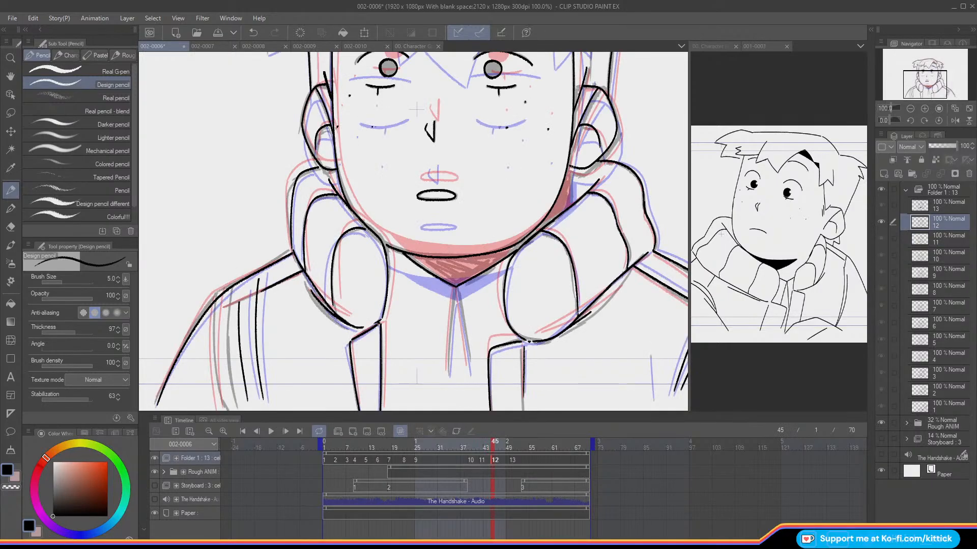
Step: Compare the neck area with the adjacent cels and ink the two lines running down from the neckline's point
key(o)
key(Left)
key(Right)
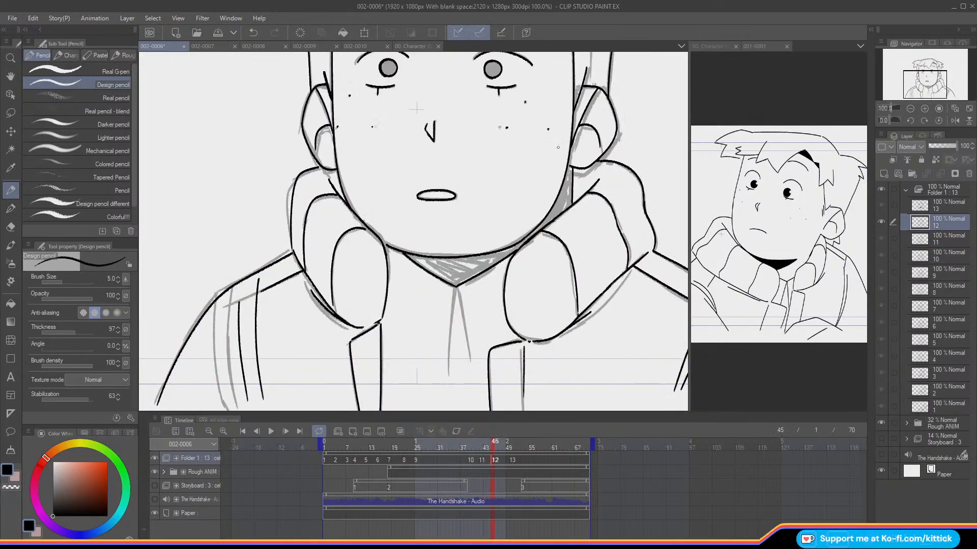
key(Right)
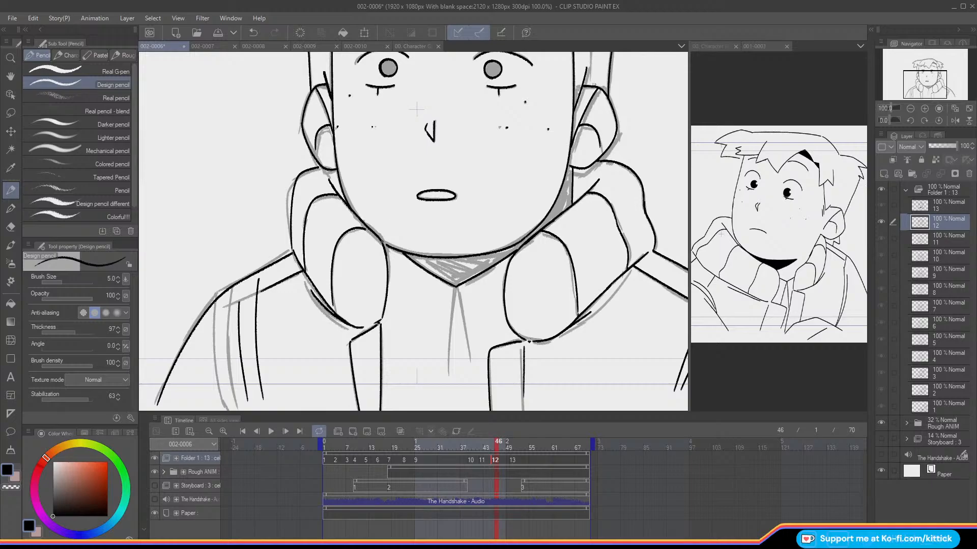
key(Left)
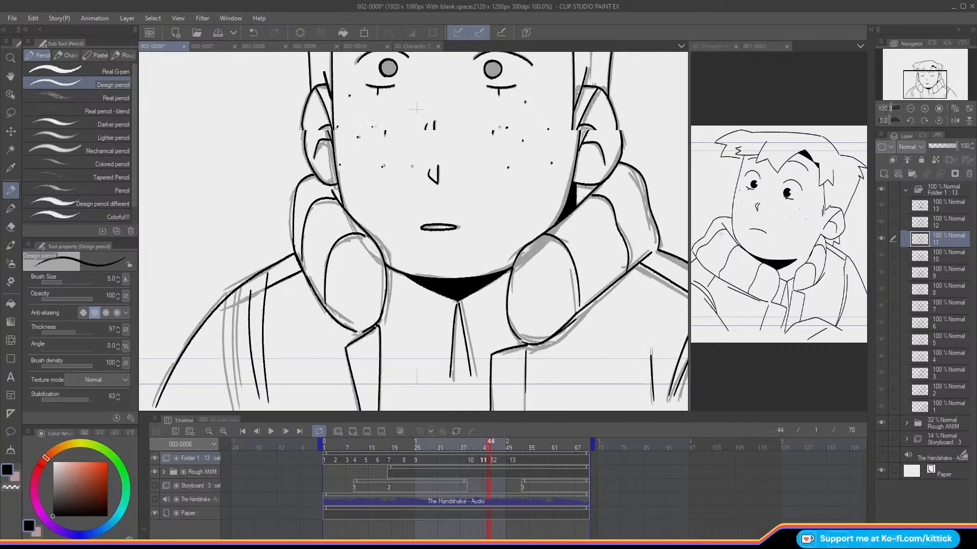
key(o)
key(o)
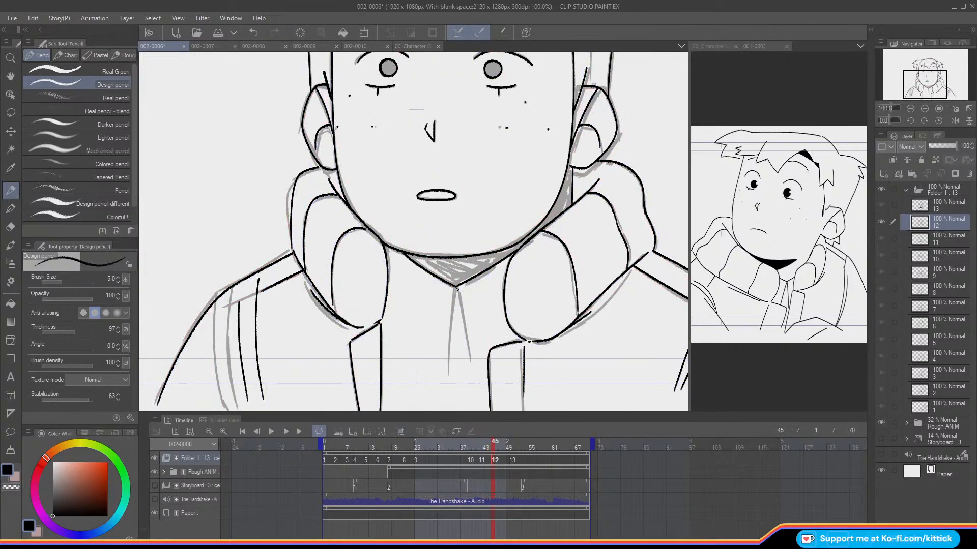
drag(454, 289, 448, 367)
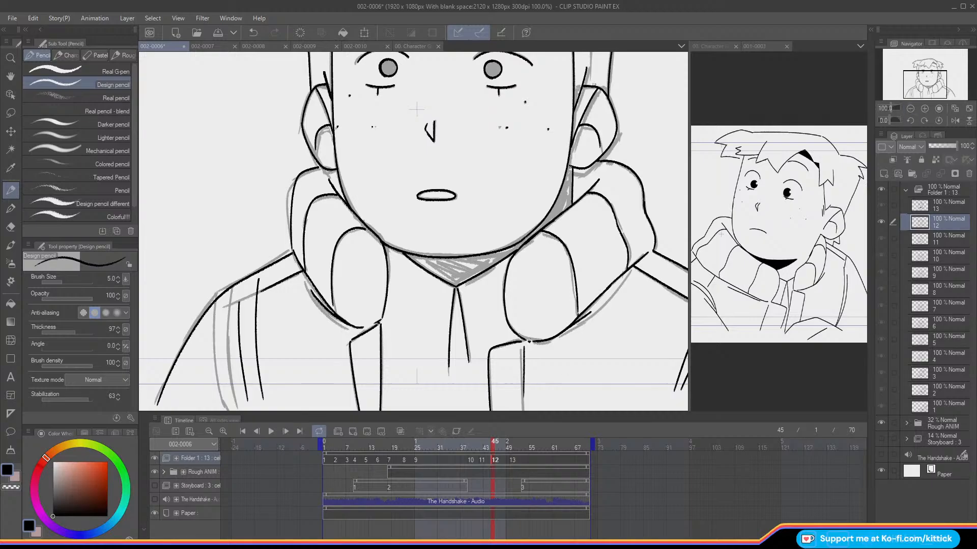
Step: View the whole drawing at 50% and compare cel 12 with cel 11 using the onion skin
click(910, 108)
click(910, 108)
drag(913, 75, 916, 70)
key(o)
key(o)
key(Left)
key(Right)
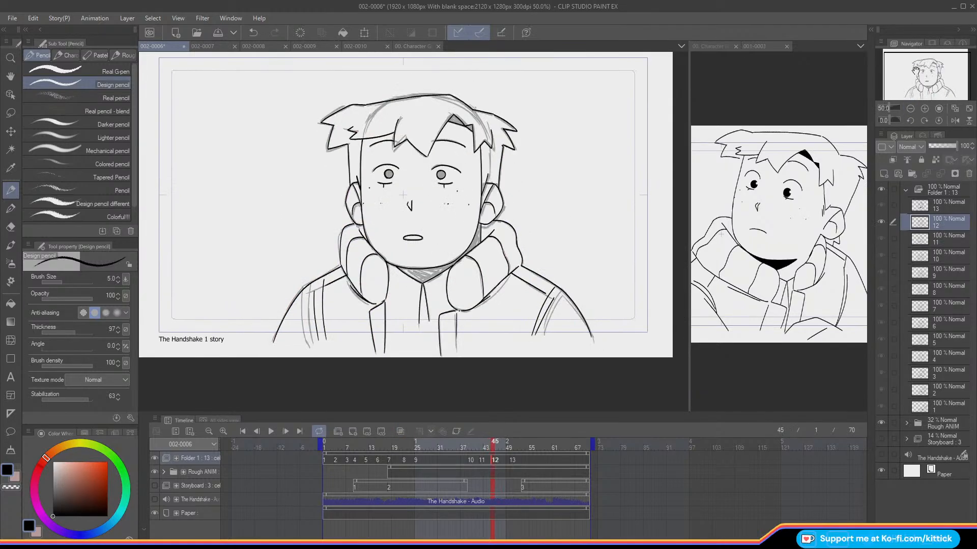
Step: Flip between cel 12 and the neighbouring cels to check the motion of the inked lines against the rough guide
key(Right)
key(Left)
key(Left)
key(Right)
key(Right)
key(Left)
key(Left)
key(Right)
key(Right)
Step: Hide the rough animation and fill cel 12's neck shadow, both pupils and the gap in the fringe with black
click(154, 473)
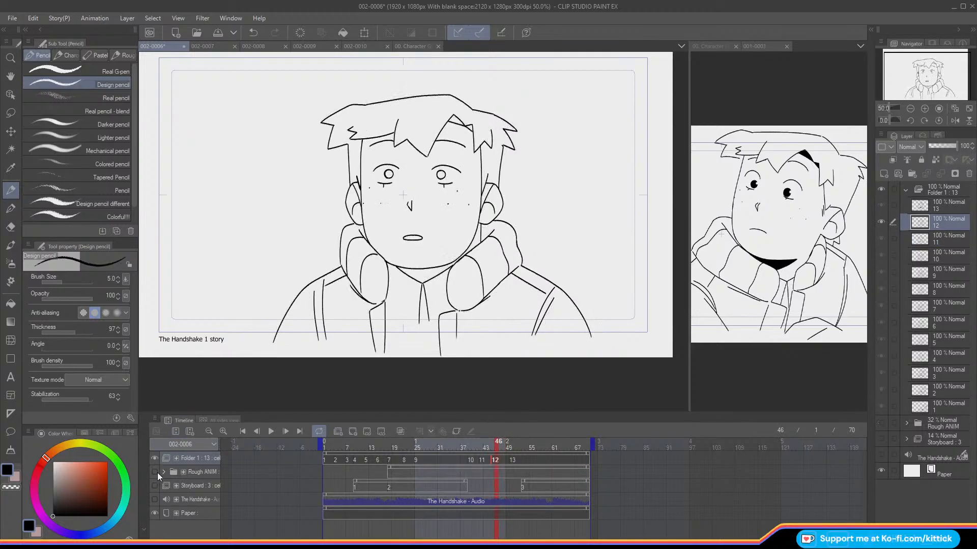
click(11, 303)
click(424, 275)
click(441, 174)
click(392, 174)
click(457, 119)
click(472, 125)
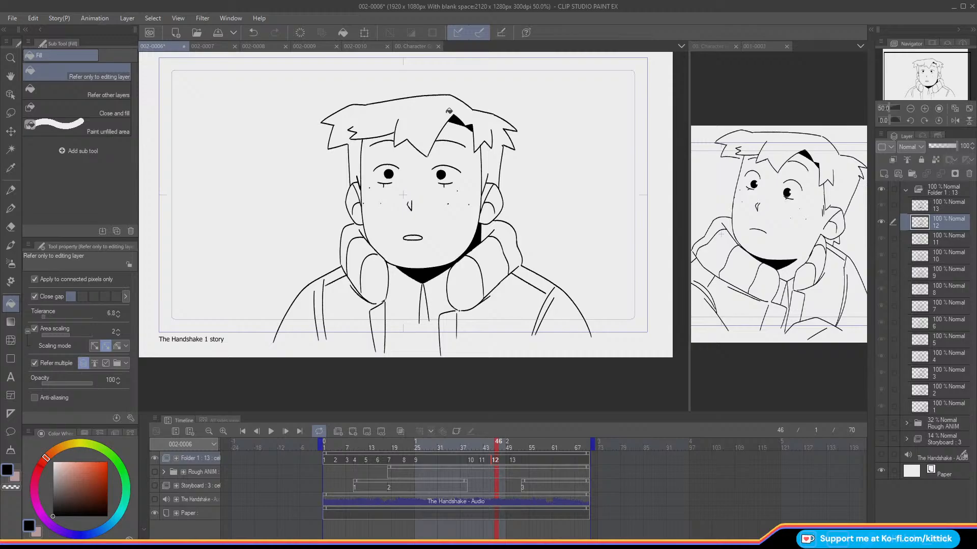
click(11, 189)
Step: Show the rough animation again and flip from frame 45 between cels 12 and 13 to compare their drawings
mouse_move(493, 445)
mouse_down()
mouse_move(510, 453)
mouse_move(492, 459)
mouse_up()
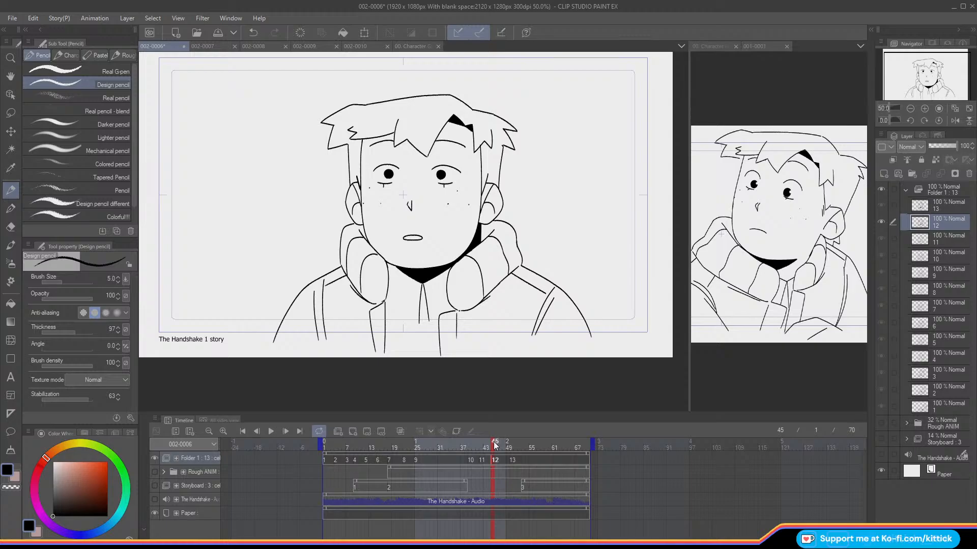
drag(495, 449, 492, 448)
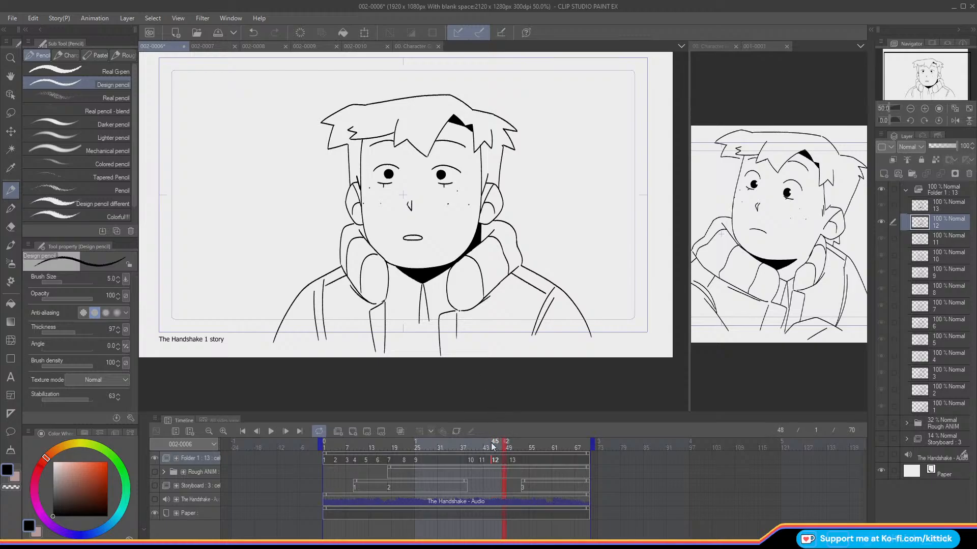
click(154, 473)
key(Right)
key(Right)
key(Right)
key(Left)
key(Left)
key(Right)
key(Left)
key(Right)
key(Left)
key(Right)
key(Left)
key(Right)
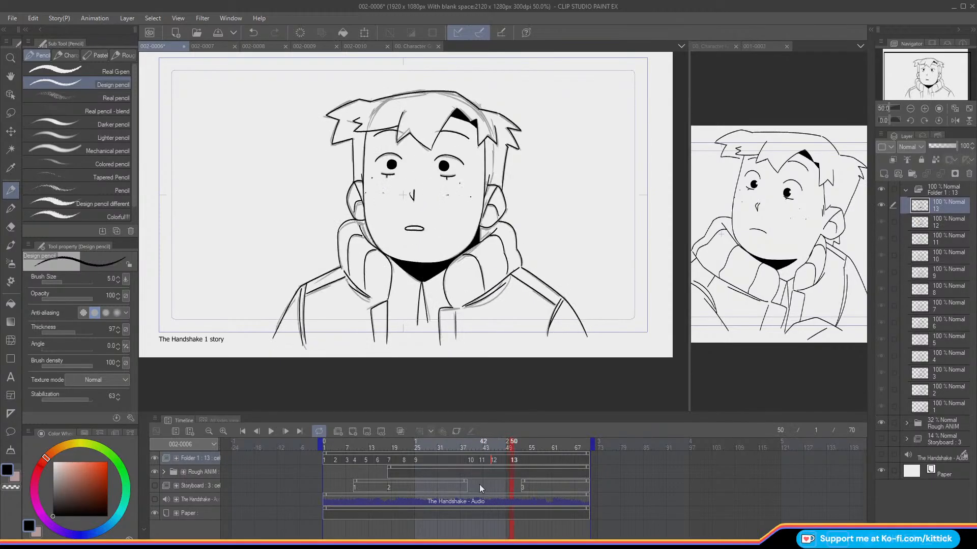
key(Left)
Step: Ink the missing outer collar line below the ear on cel 13, using the onion skin as reference at 100% zoom
click(12, 228)
key(Right)
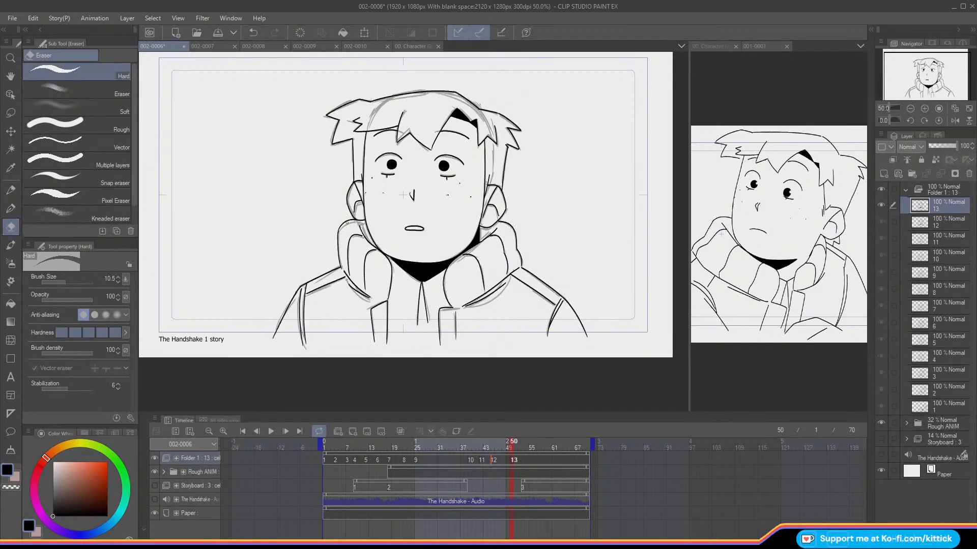
click(11, 190)
click(924, 109)
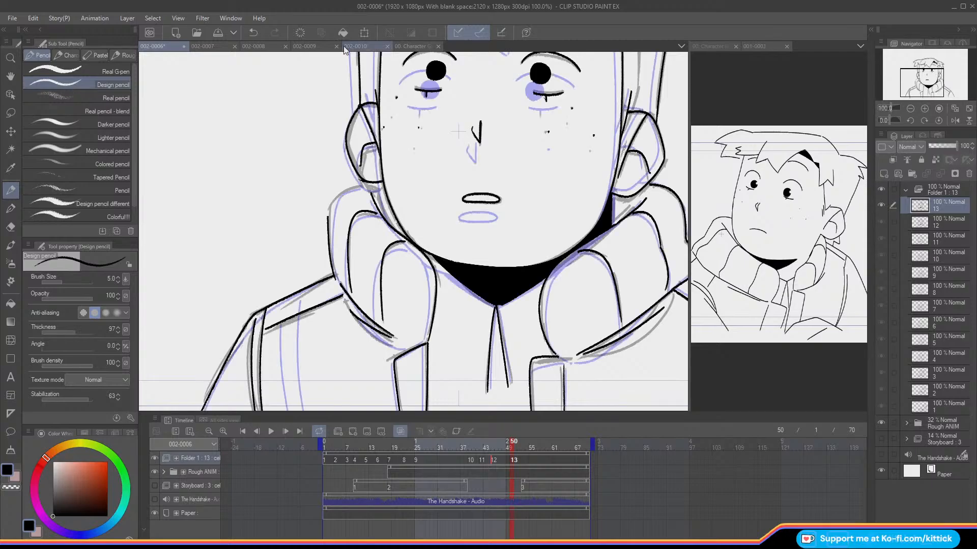
drag(356, 184, 328, 219)
key(c)
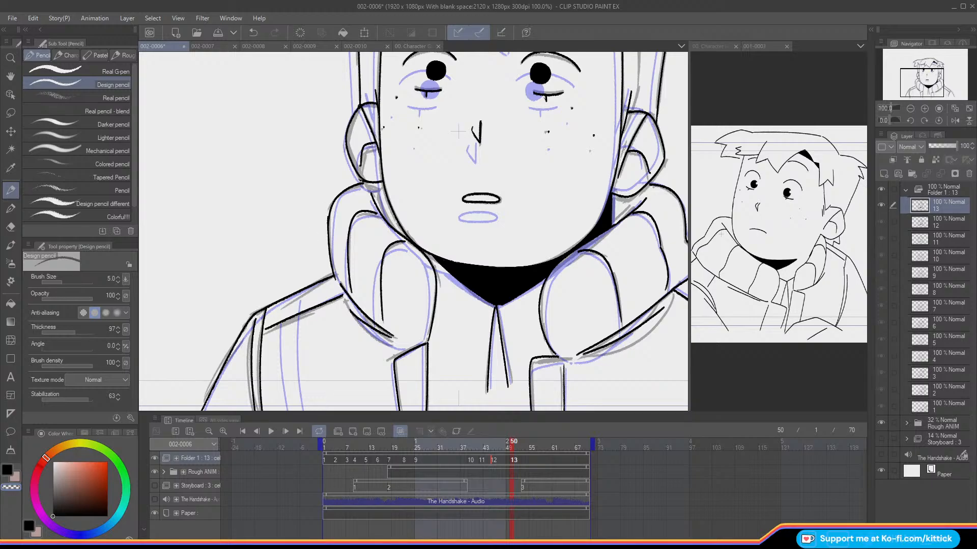
key(c)
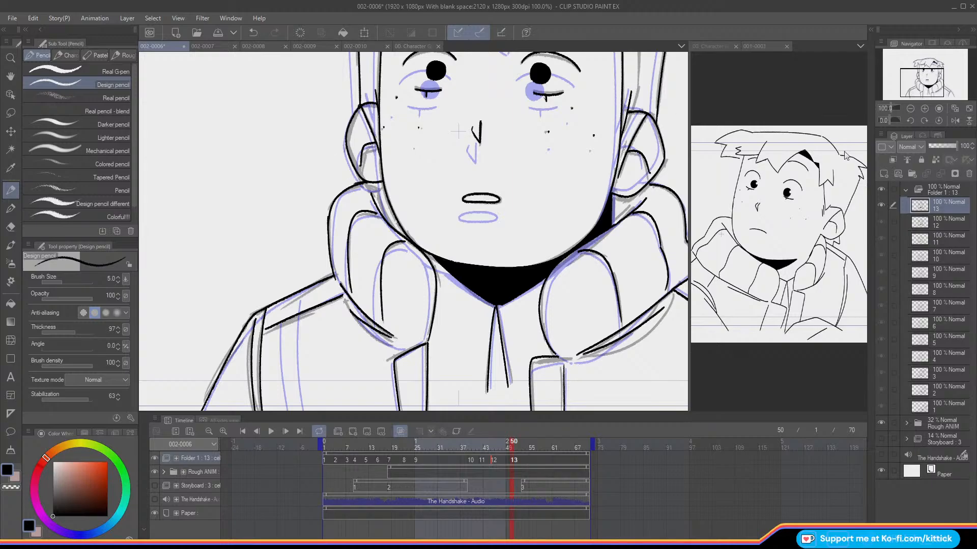
Step: View the drawing at 66.7% and flip between cels 12 and 13, with and without the onion skin, to compare the collar and face
click(910, 109)
drag(912, 78, 917, 77)
key(o)
key(Left)
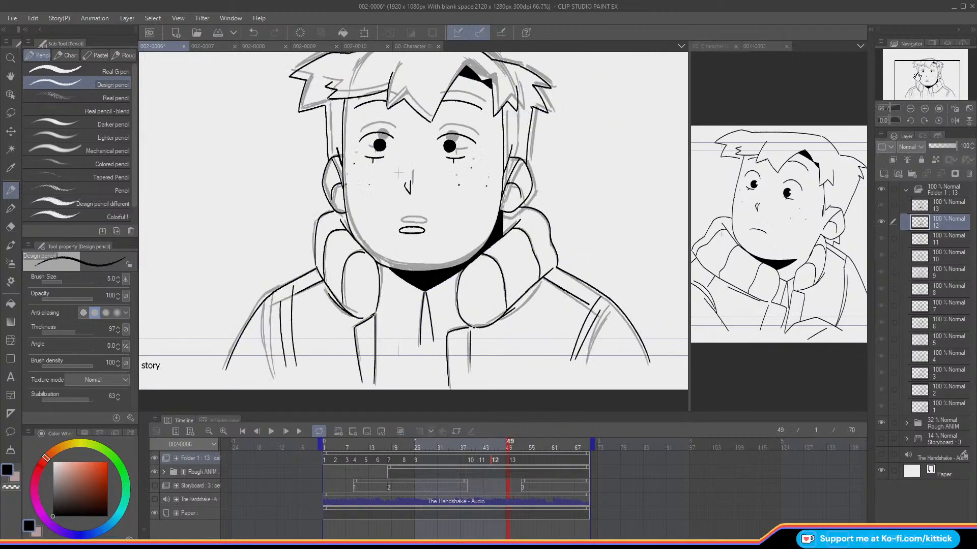
key(Right)
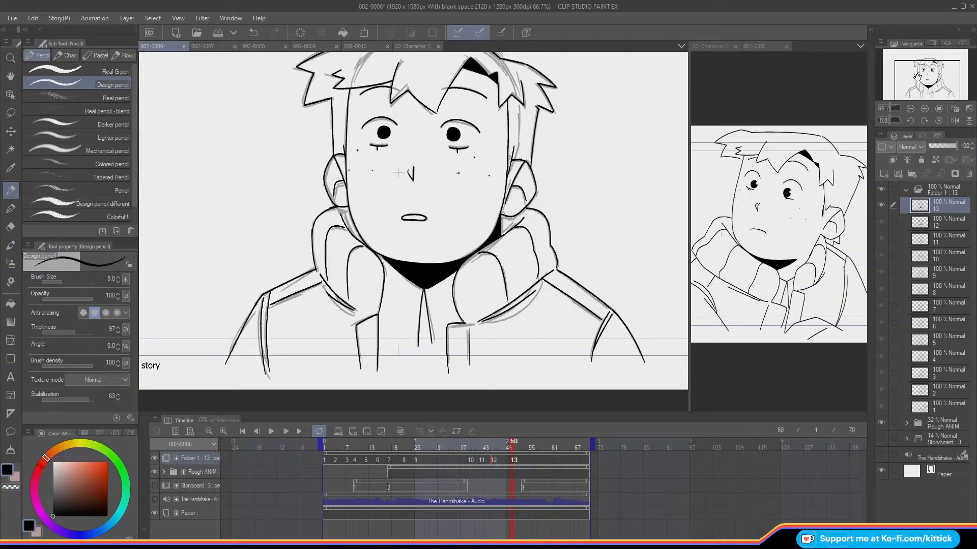
key(Left)
key(Right)
key(Left)
key(Right)
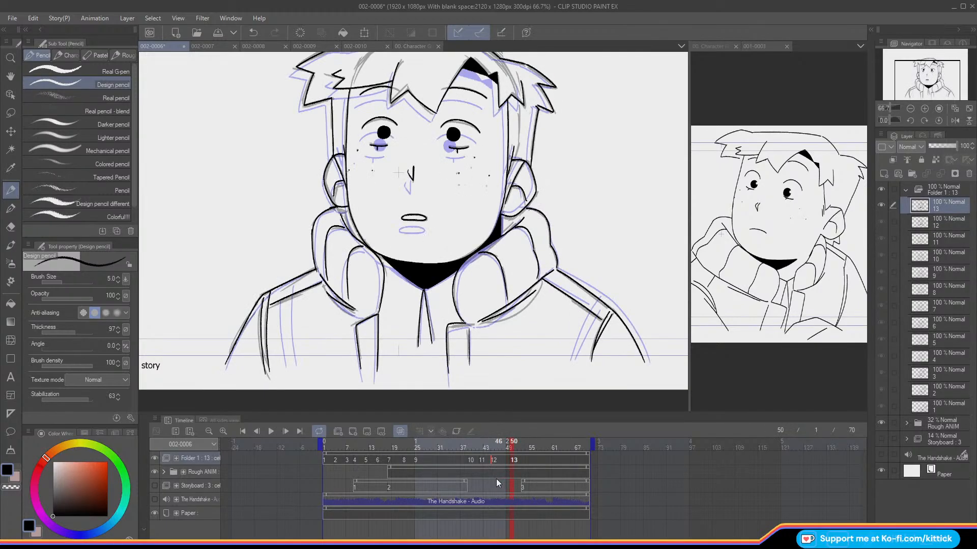
key(Left)
key(Right)
key(Left)
key(Right)
Step: Try redrawing the jaw line beside the collar on cel 13
click(10, 228)
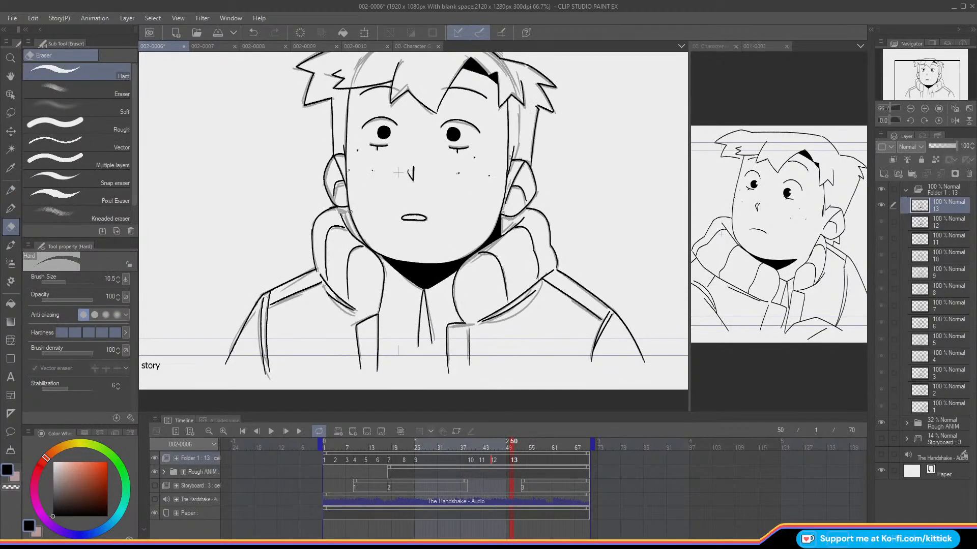
click(10, 190)
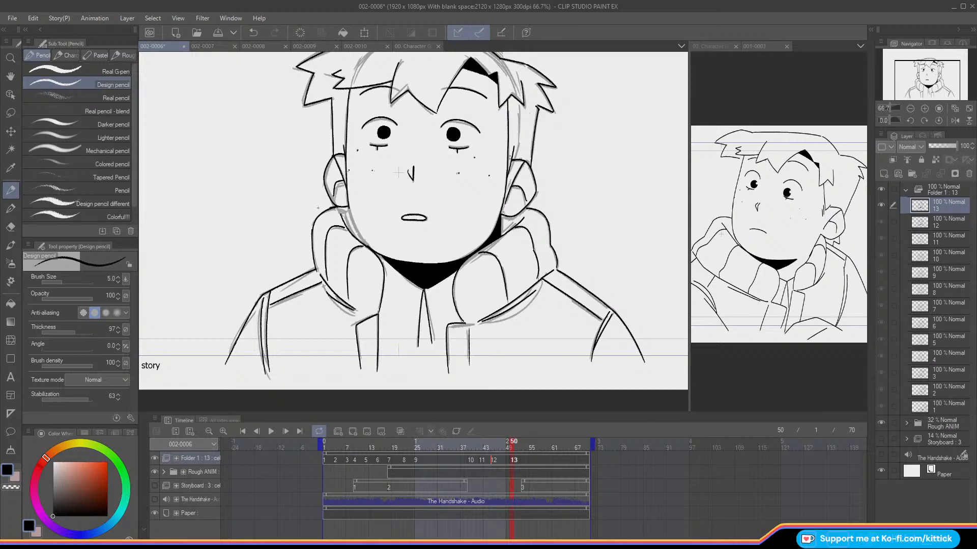
drag(348, 205, 361, 241)
key(ctrl+z)
key(ctrl+z)
key(ctrl+z)
Step: Hide the rough animation, step back and forth through the recent strokes, and try erasing along cel 13's jaw line with transparent colour
click(154, 472)
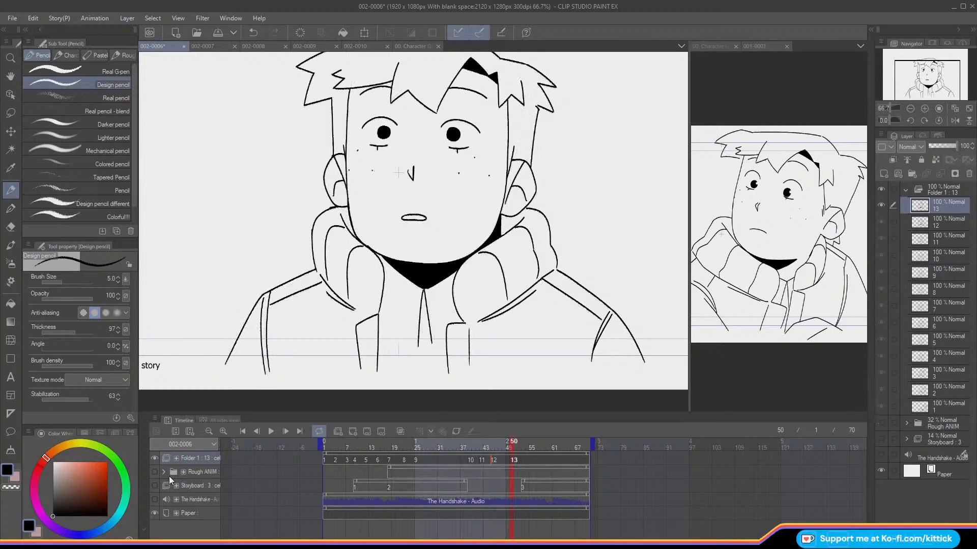
click(257, 34)
click(255, 35)
click(255, 35)
click(254, 35)
click(254, 35)
click(255, 36)
click(275, 33)
click(275, 33)
click(11, 487)
mouse_move(349, 208)
mouse_down()
mouse_move(337, 172)
mouse_move(359, 237)
mouse_up()
key(ctrl+z)
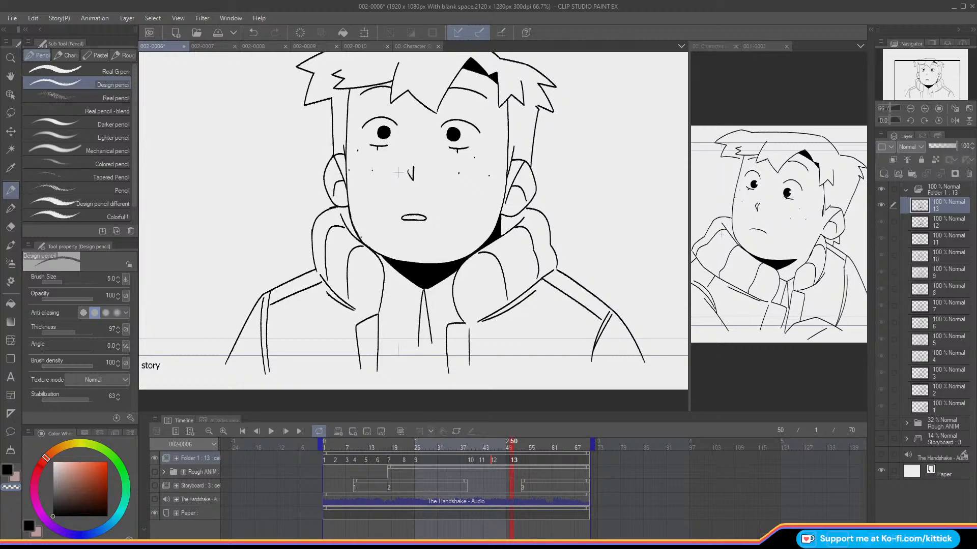
click(12, 471)
Step: Flip repeatedly between cels 12 and 13 with the rough hidden to judge the transition of the clean lines
key(Left)
key(Right)
key(Left)
key(Right)
key(Left)
key(Right)
key(Left)
key(Right)
key(Left)
key(Right)
key(Left)
key(Right)
key(Left)
key(Left)
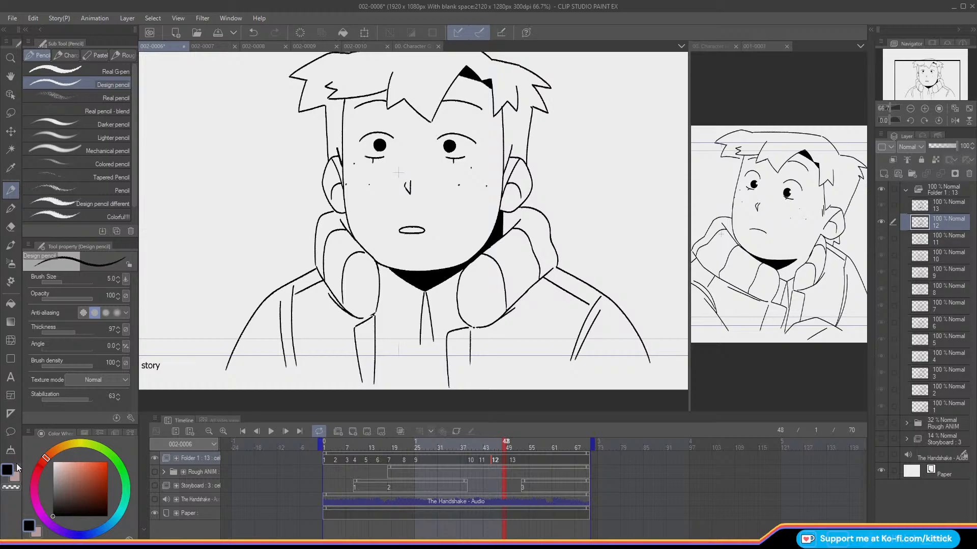
Step: Show the rough animation and compare the spacing between cels 12 and 13 against the guide drawings
click(154, 472)
key(Right)
key(Right)
key(Left)
key(Right)
key(Left)
key(Right)
key(Left)
key(Right)
key(Left)
key(Right)
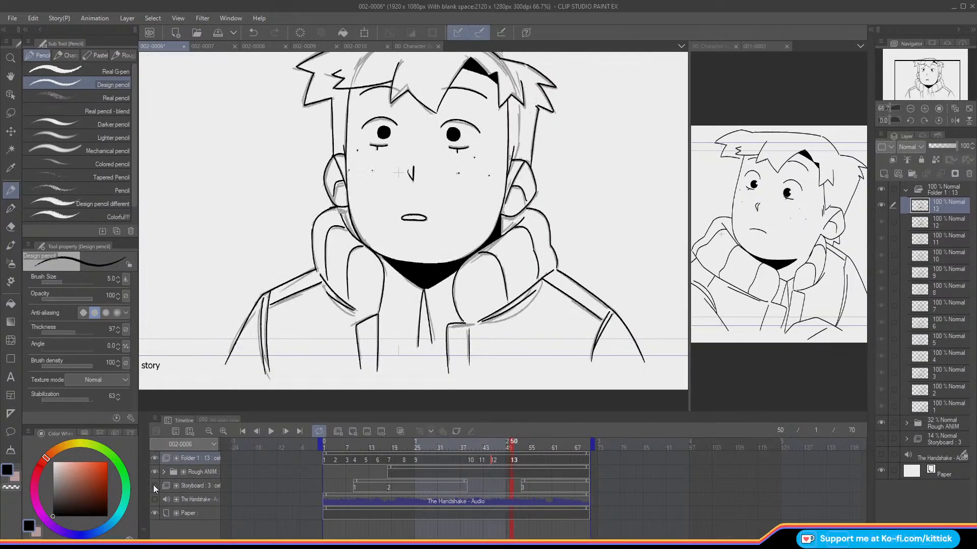
key(Left)
key(Right)
key(Left)
key(Right)
key(Left)
key(Right)
Step: Check cel 12 with the rough hidden and shown, and add a new blank animation cel at frame 48, between cels 12 and 13
click(153, 472)
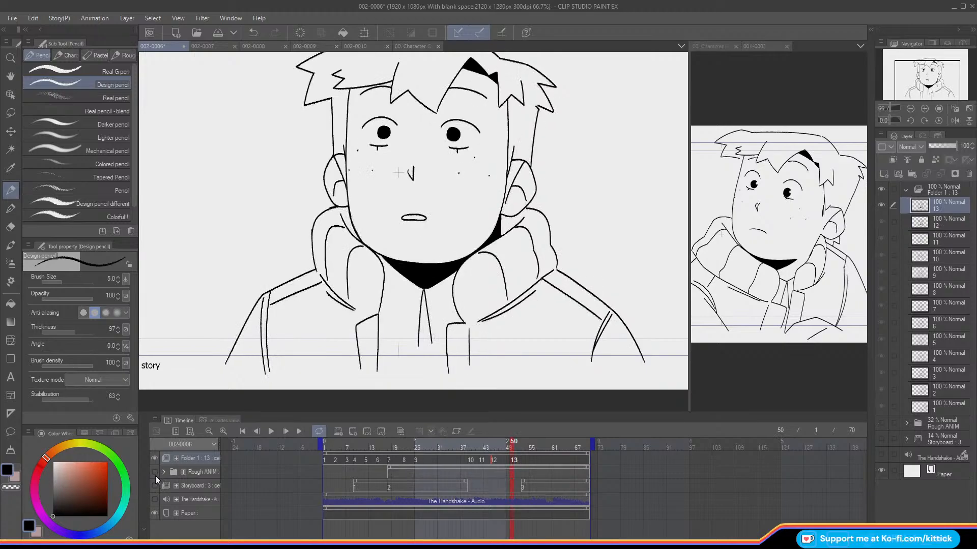
key(Left)
key(Left)
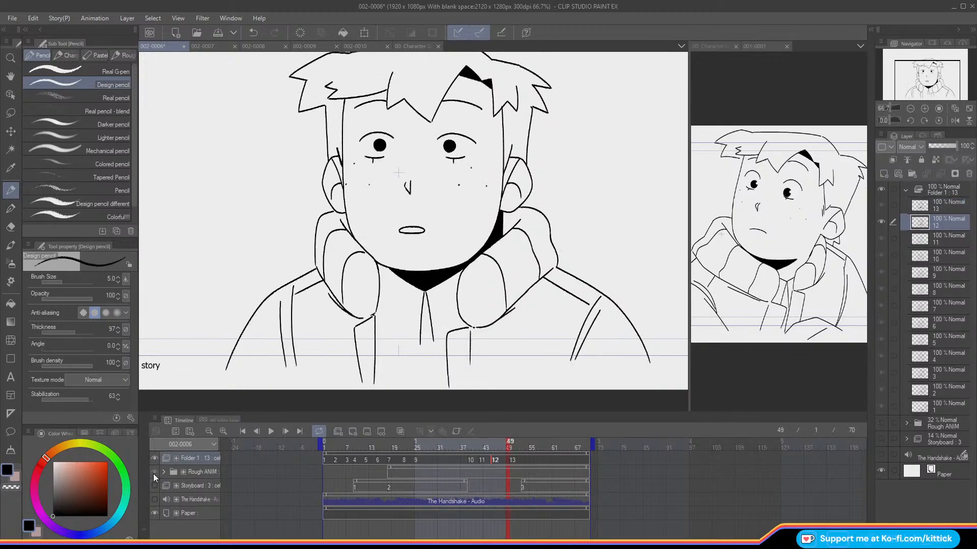
click(154, 473)
key(Left)
key(Right)
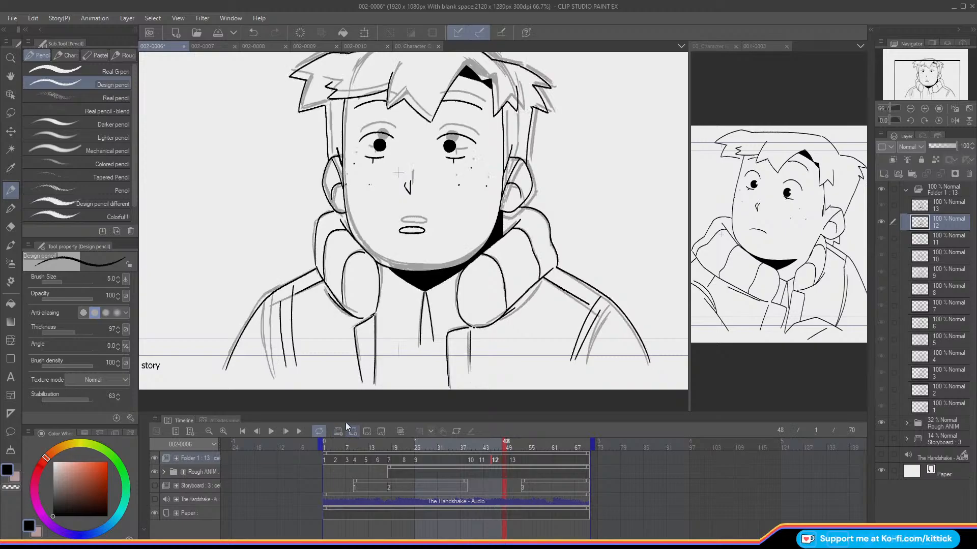
click(338, 431)
Step: View cel 13 at frame 50 with the rough animation toggled off and on, at 50% zoom
key(Right)
key(Right)
click(153, 471)
click(151, 471)
click(151, 471)
click(151, 471)
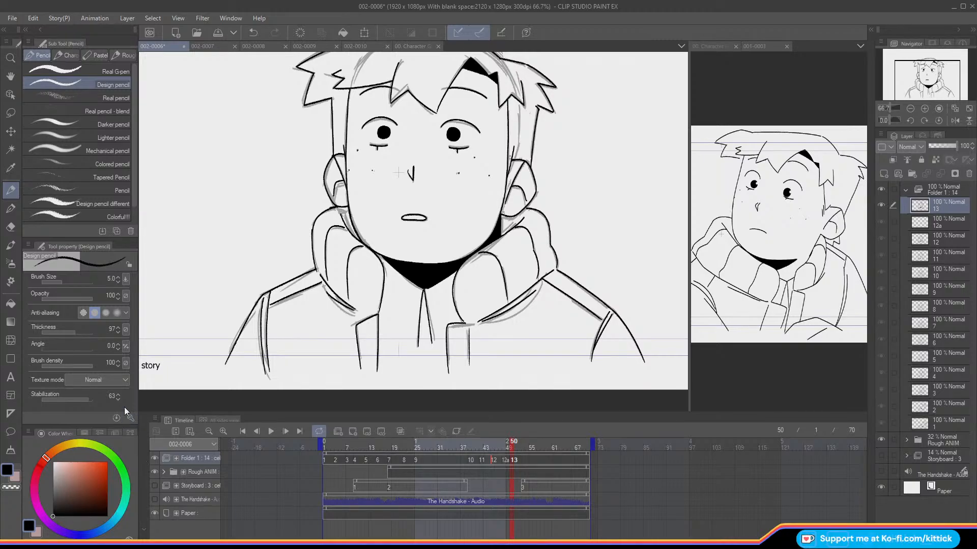
scroll(912, 72, down, 2)
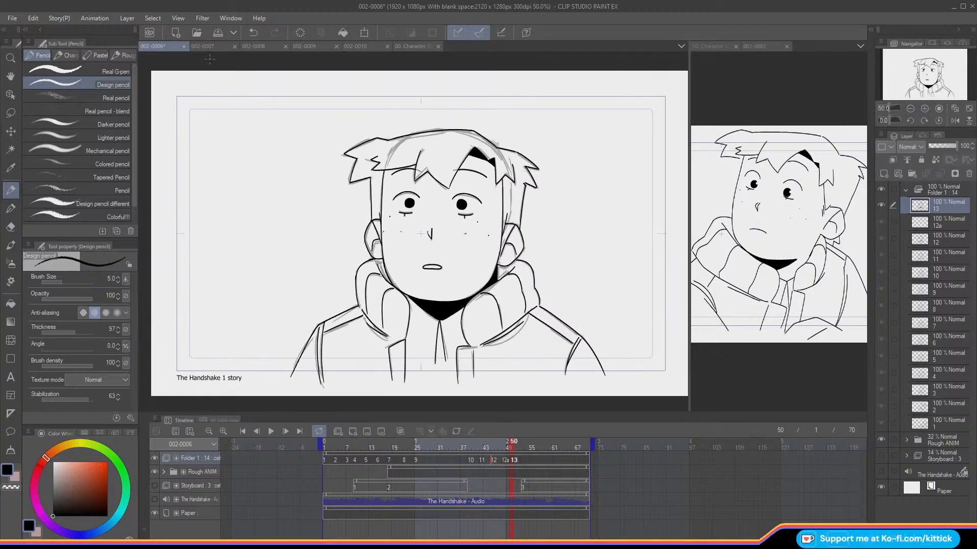
Step: Look over the Kittick and Kit character guides, bring back the 001-0003 reference drawing, and return to shot 002-0006
click(414, 47)
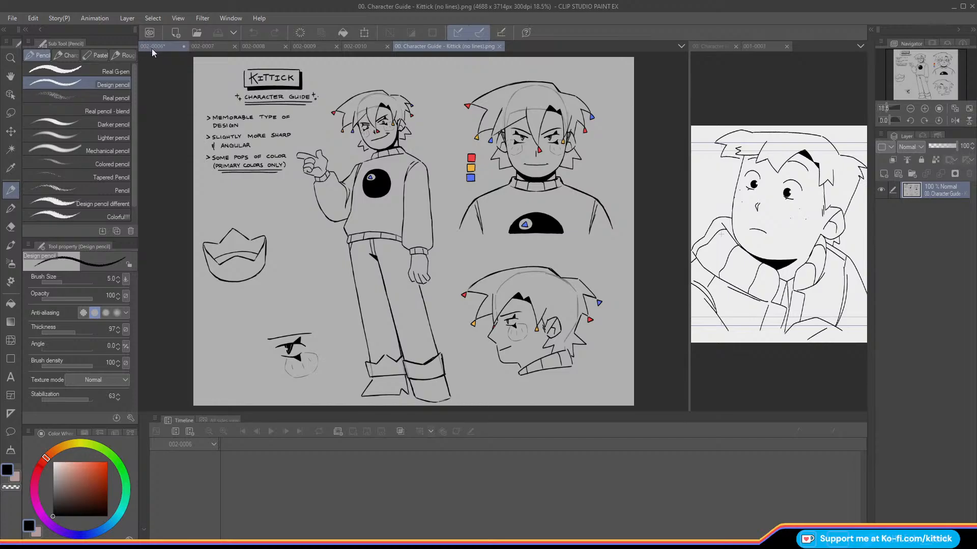
click(710, 46)
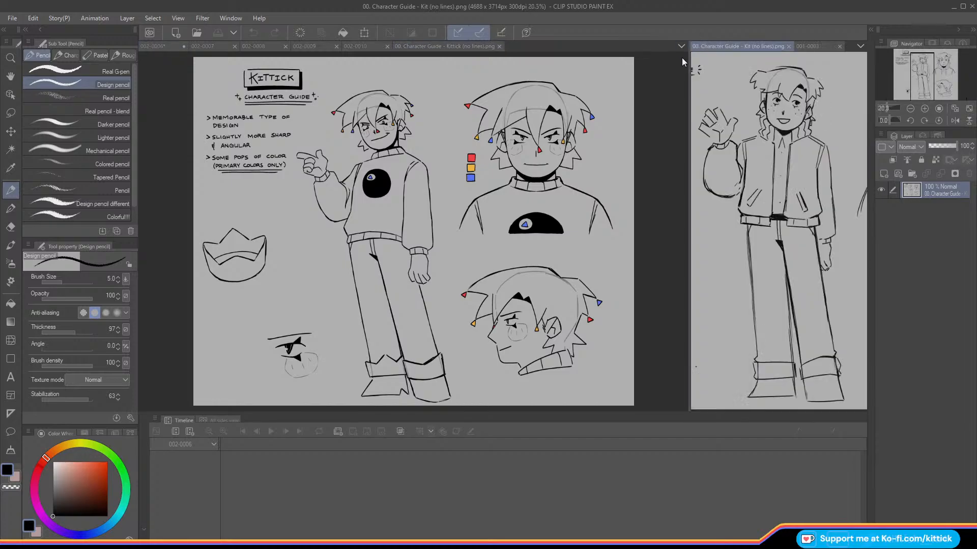
click(910, 108)
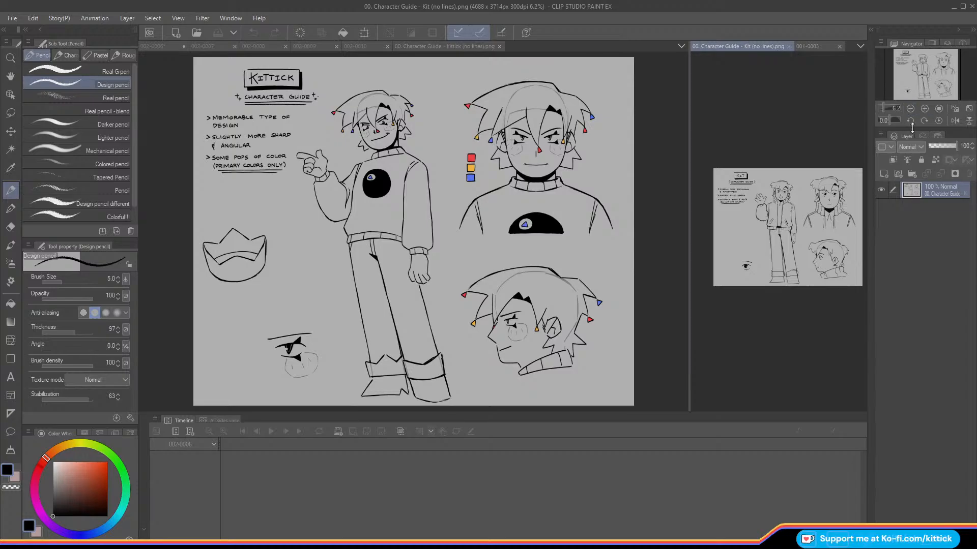
click(925, 108)
click(924, 108)
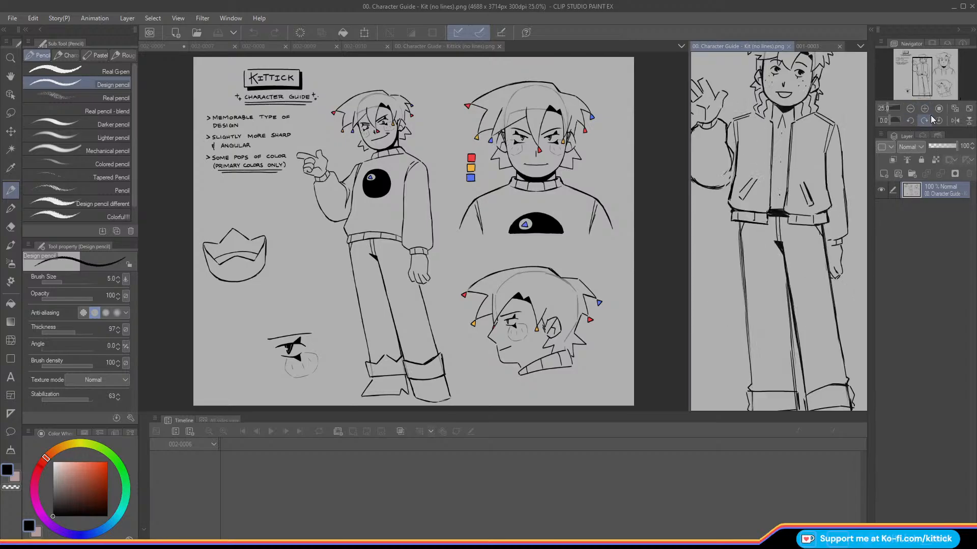
click(910, 109)
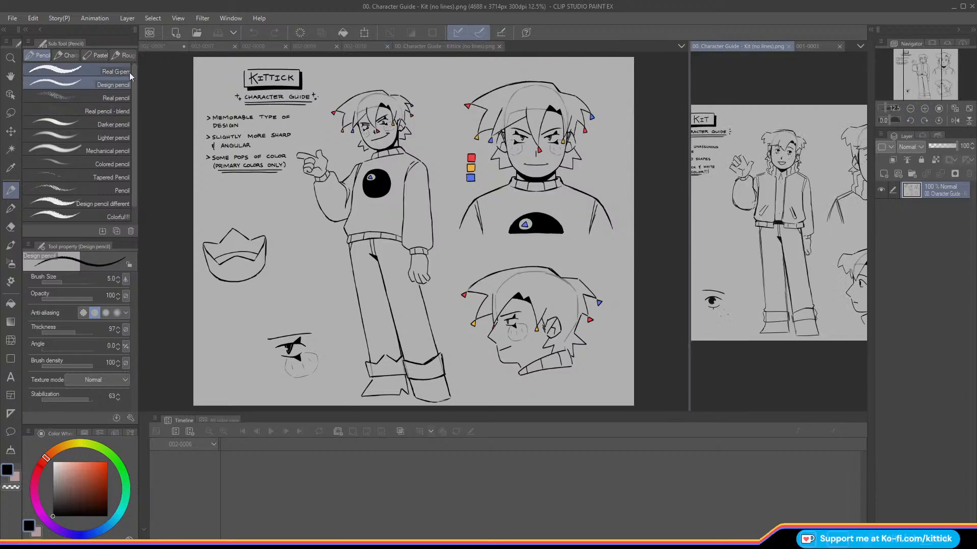
click(888, 110)
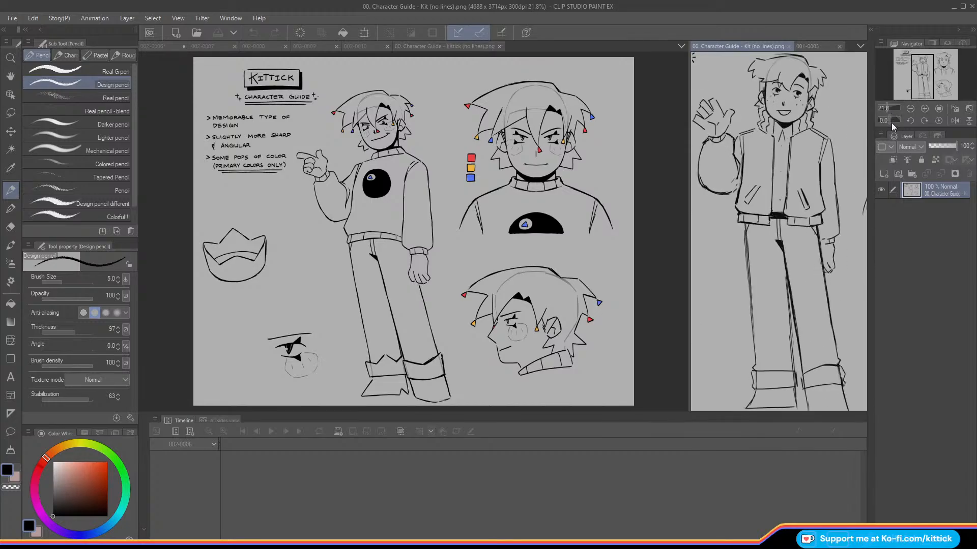
click(813, 46)
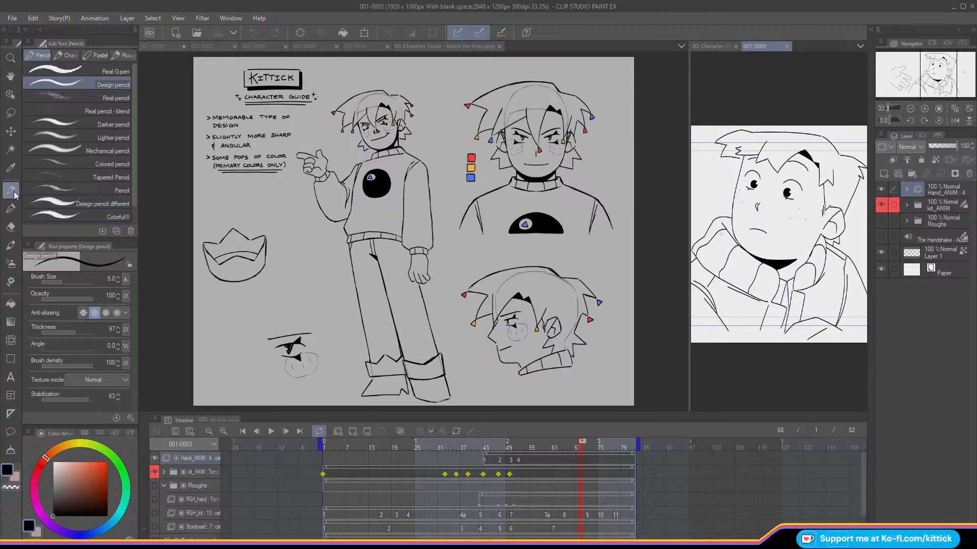
click(161, 46)
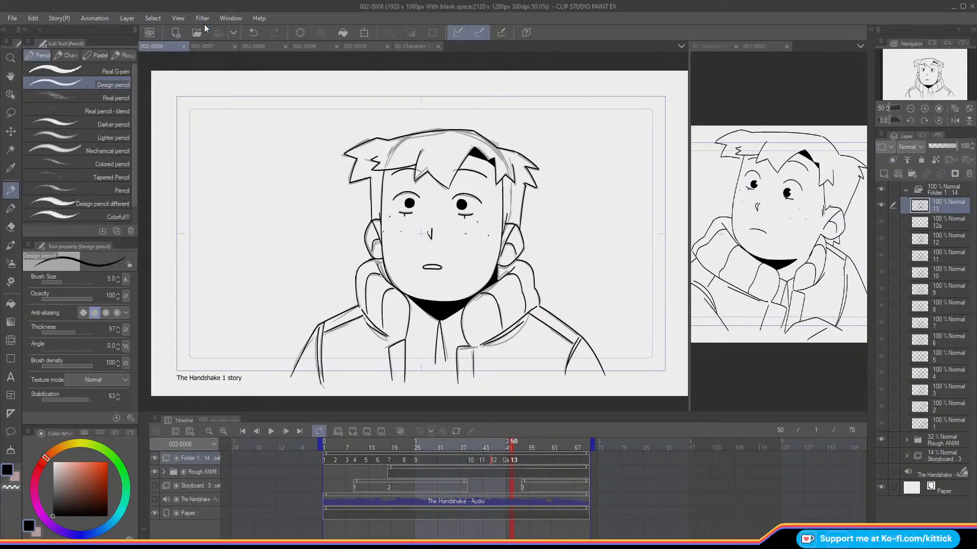
Step: Flip between the blank cel 12a and its neighbours to examine the rough in-between drawing at 66.7% zoom
key(Right)
key(Left)
key(Left)
key(Left)
key(Right)
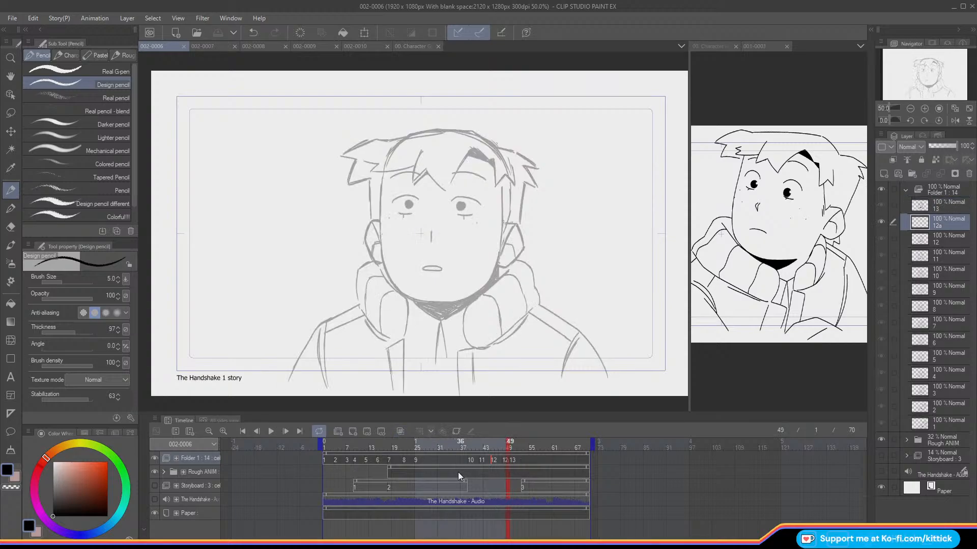
key(Right)
key(Left)
key(Right)
key(Left)
click(924, 108)
drag(914, 73, 915, 75)
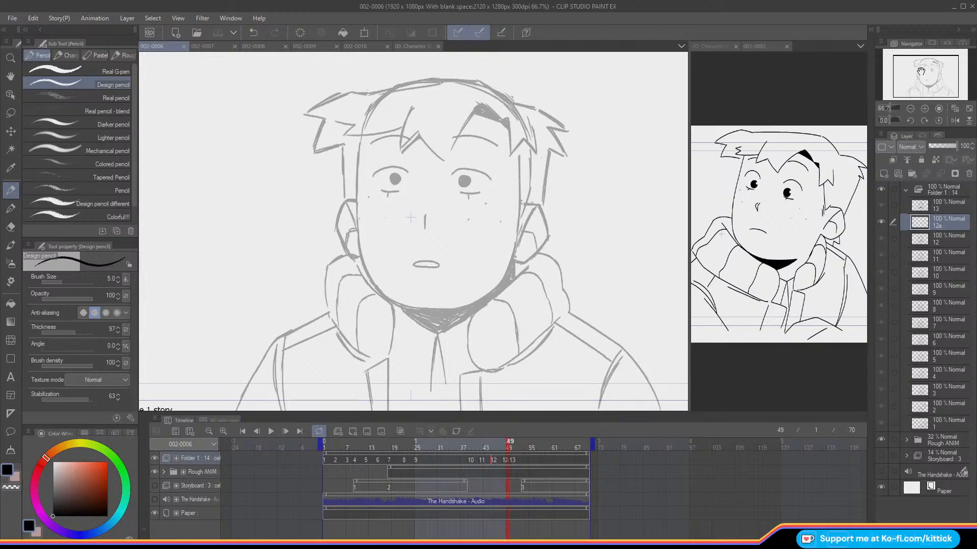
Step: Turn on the onion skin for cel 12a to overlay cels 12 and 13 on the rough guide
key(o)
key(o)
key(o)
key(o)
key(o)
key(Left)
key(o)
key(o)
key(Left)
key(Right)
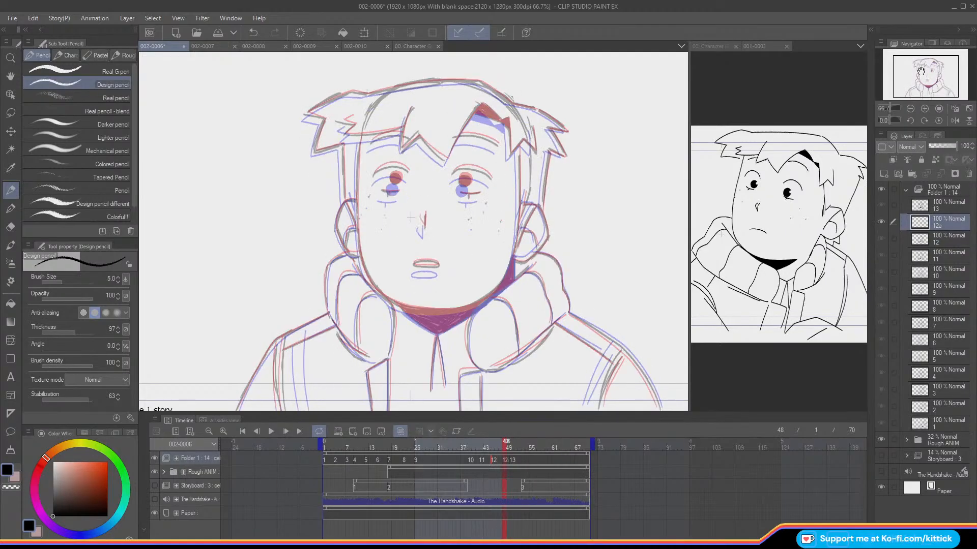
Step: Hide the rough animation and examine the face on cel 12a at 100% zoom using only the onion skins of the adjacent cels
click(925, 108)
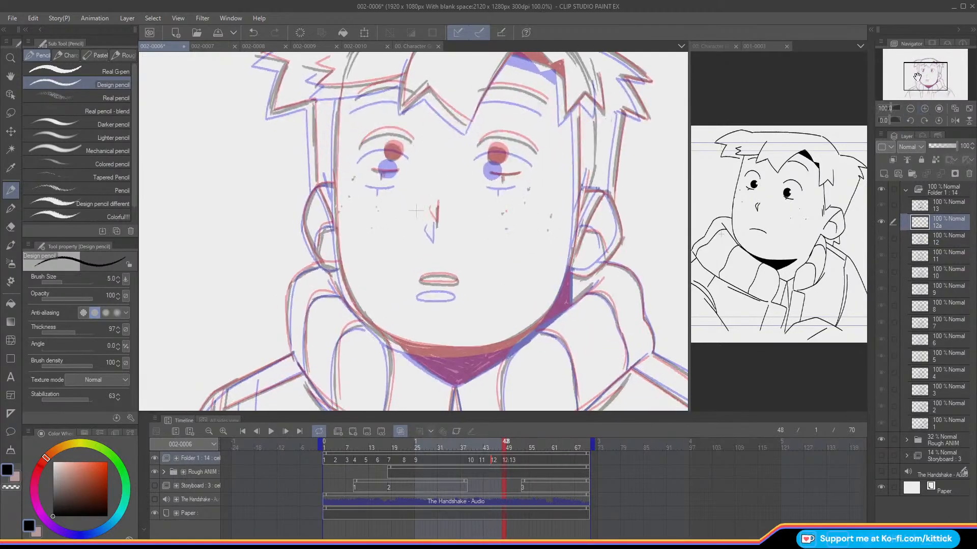
click(154, 472)
key(Left)
key(Right)
key(Left)
key(Right)
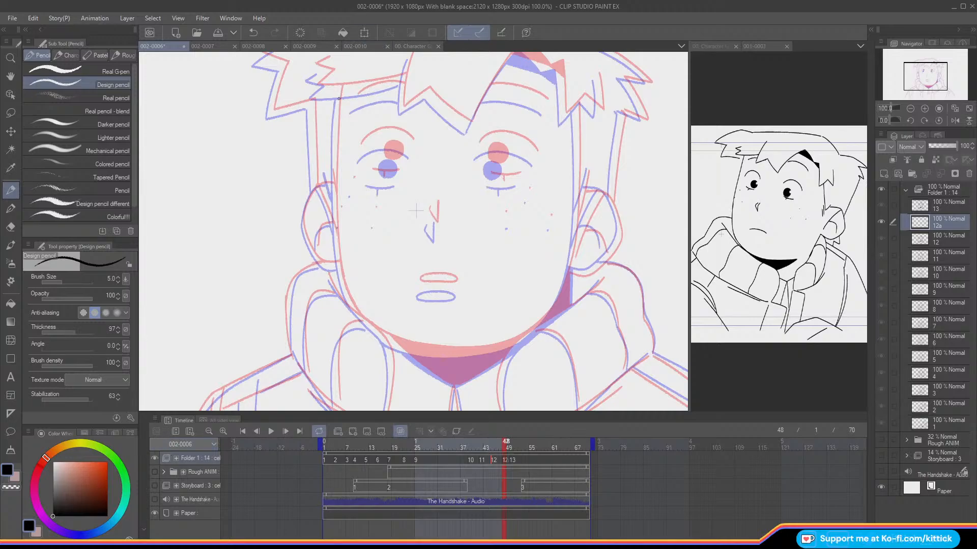
Step: Ink both sides of the face outline on cel 12a, carrying the left cheek line around the jaw to the chin
mouse_move(340, 86)
mouse_down()
mouse_move(339, 239)
mouse_move(360, 314)
mouse_up()
key(ctrl+z)
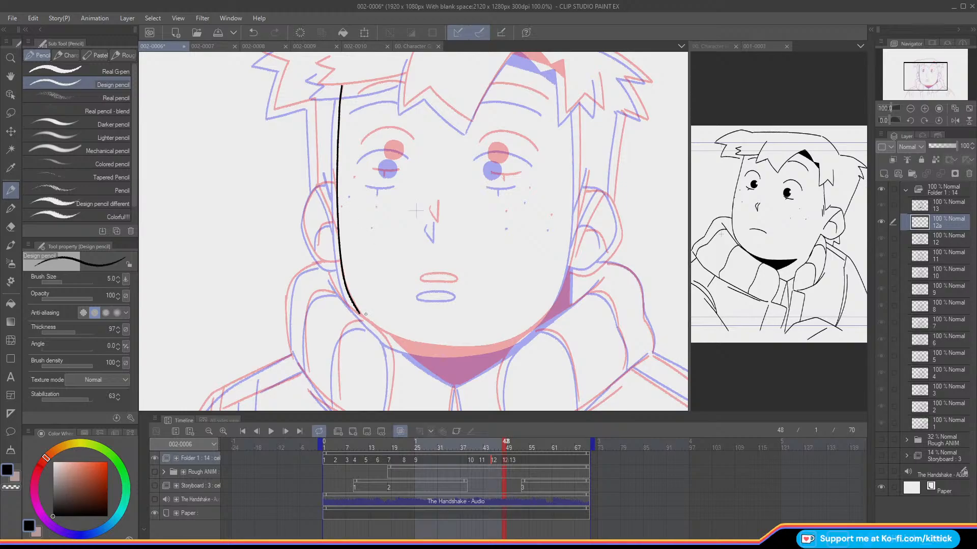
drag(359, 313, 421, 345)
mouse_move(579, 102)
mouse_down()
mouse_move(576, 237)
mouse_move(557, 299)
mouse_up()
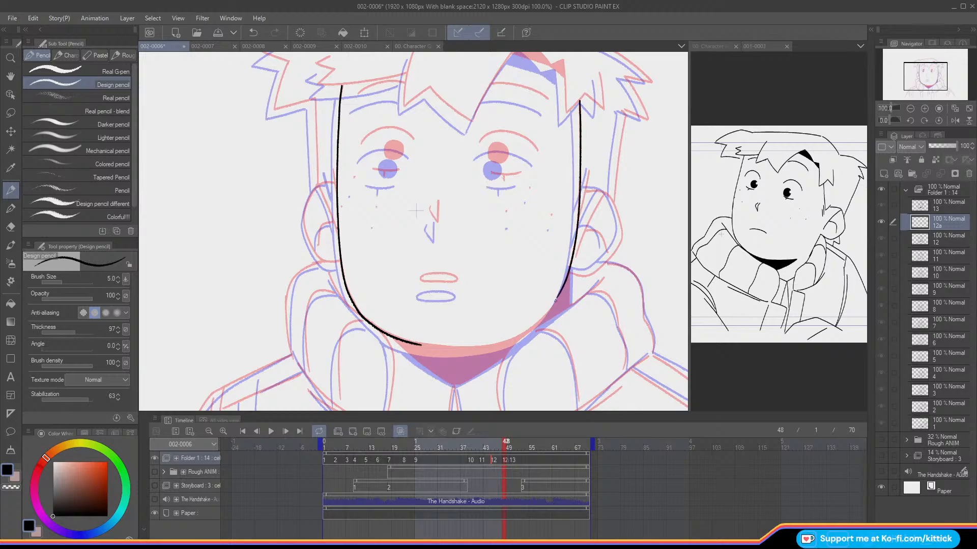
key(e)
key(p)
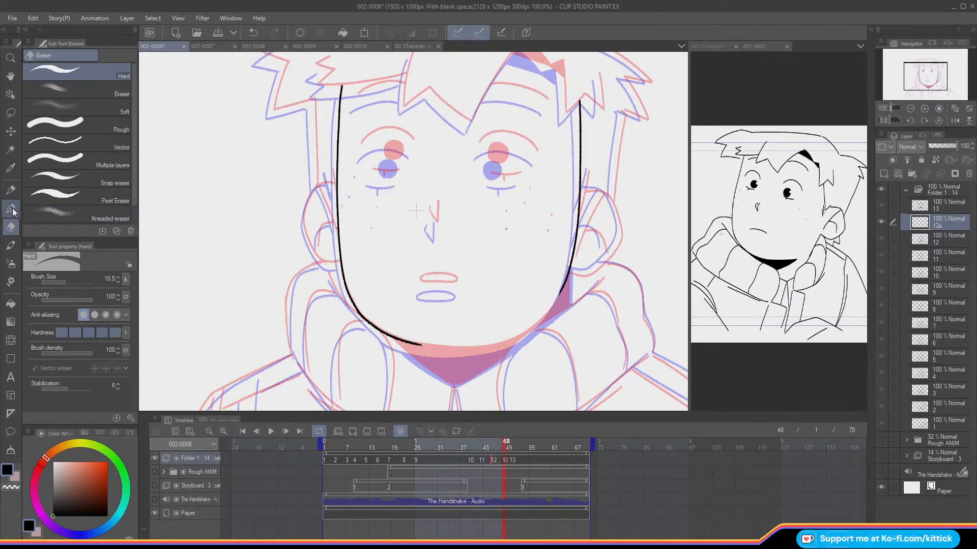
Step: Ink the remaining jaw curve on cel 12a with the canvas mirrored, and join both sides beneath the chin
click(955, 120)
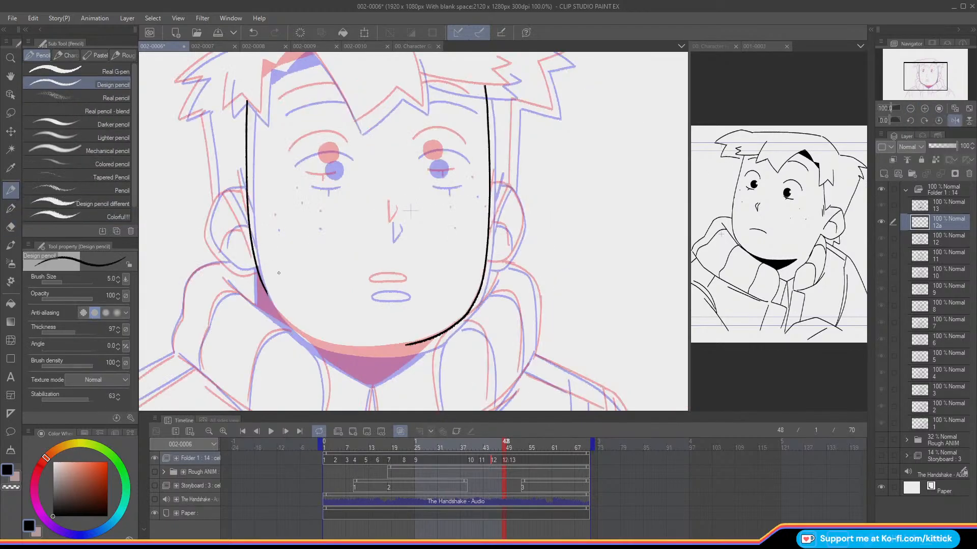
key(ctrl+z)
mouse_move(257, 270)
mouse_down()
mouse_move(283, 320)
mouse_move(308, 337)
mouse_up()
key(ctrl+z)
mouse_move(276, 310)
mouse_down()
mouse_move(325, 345)
mouse_move(363, 353)
mouse_up()
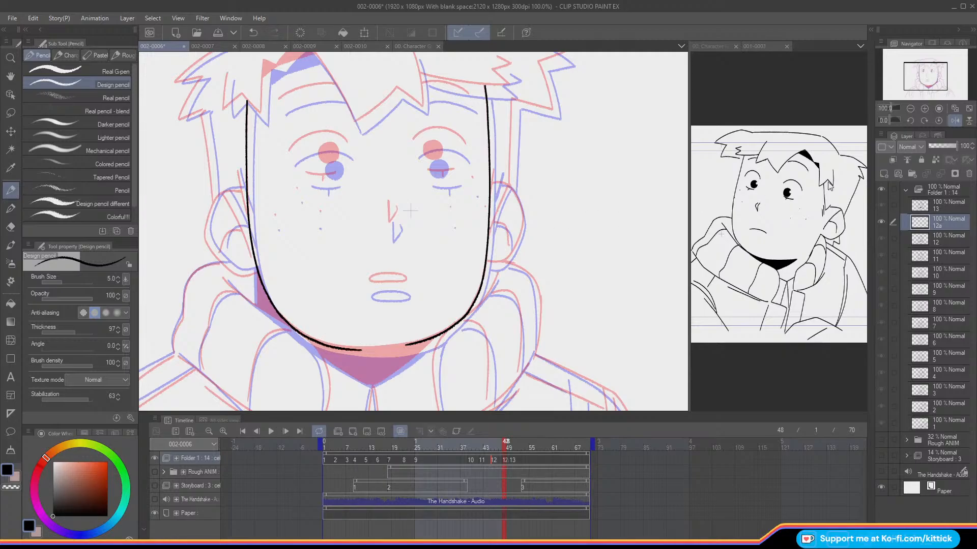
click(953, 122)
drag(467, 351, 410, 345)
key(ctrl+z)
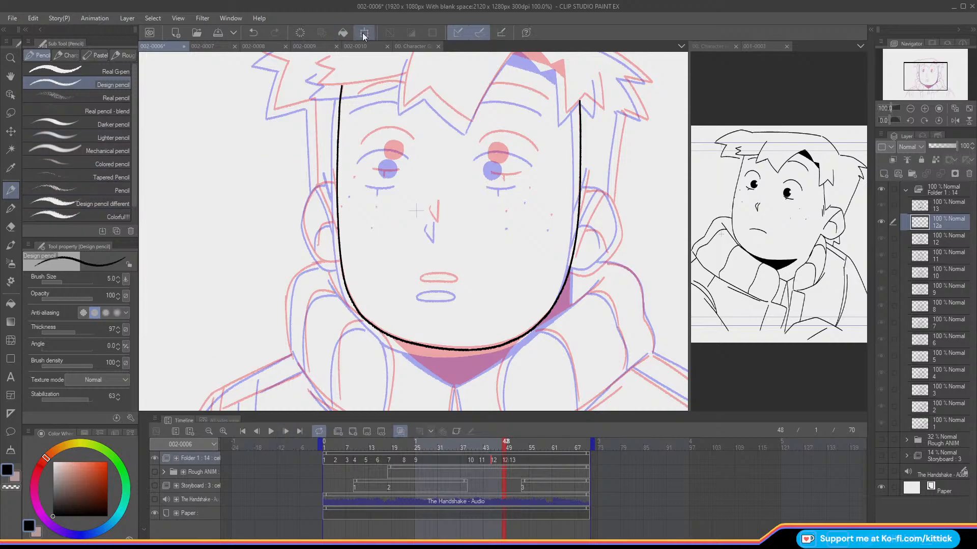
Step: Check the face outline against the rough animation, then nudge it and rotate it by -0.4 degrees
click(152, 473)
key(Right)
key(Right)
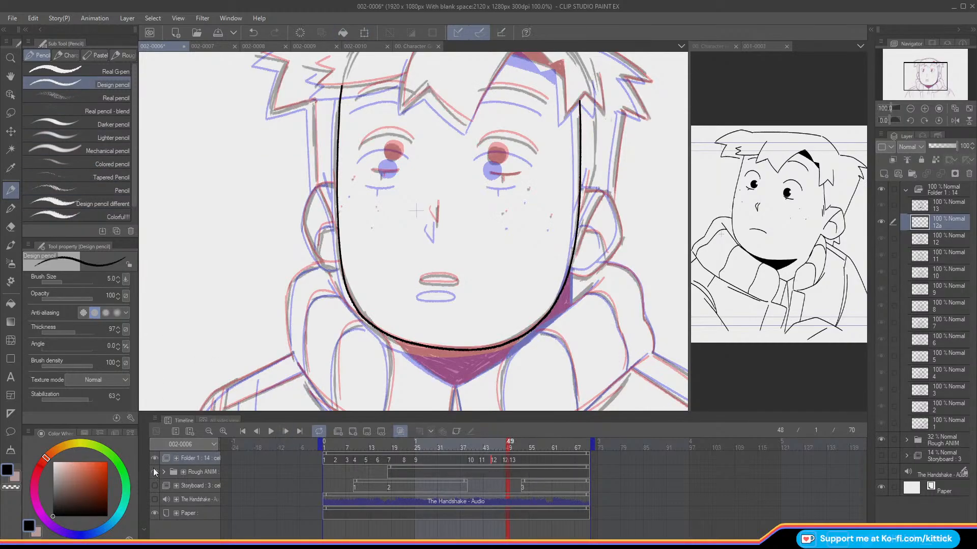
key(Left)
click(152, 471)
click(365, 32)
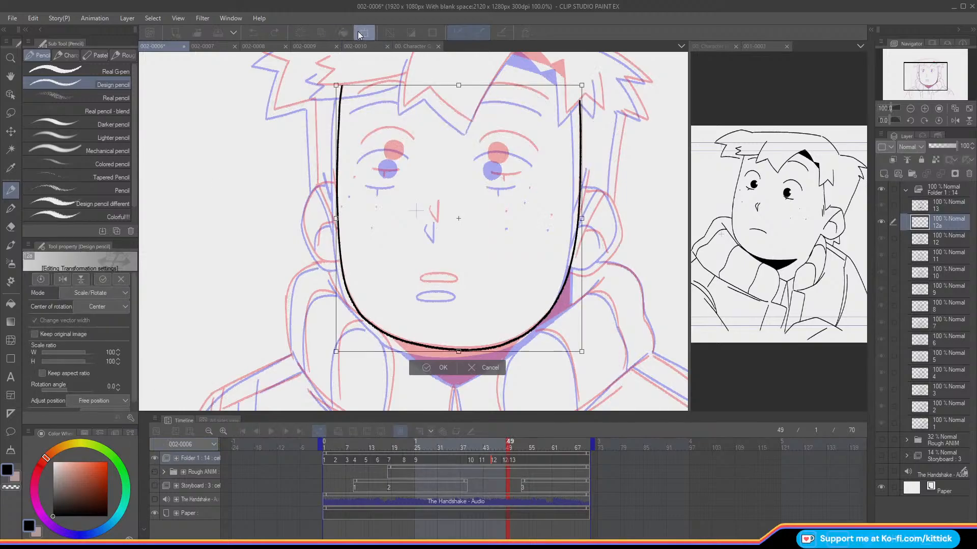
drag(204, 252, 203, 260)
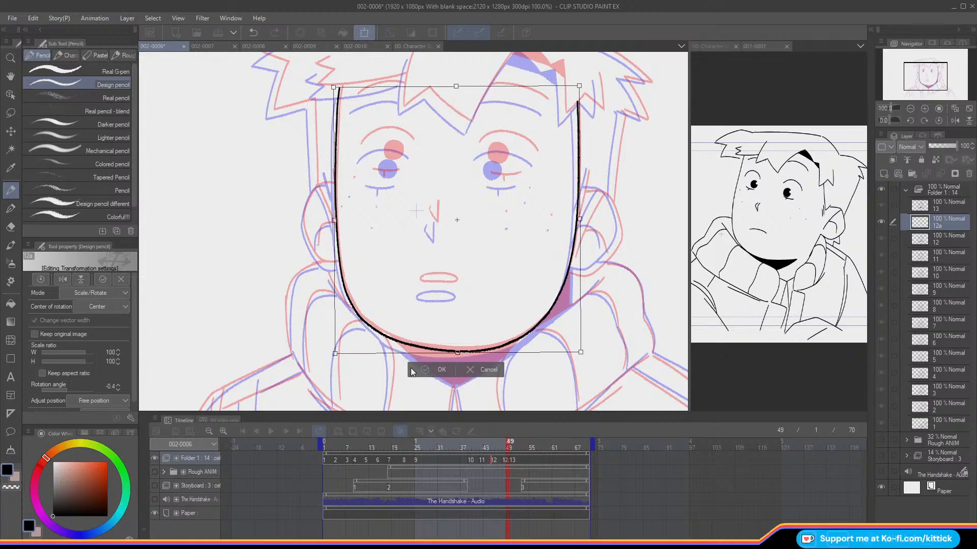
key(Return)
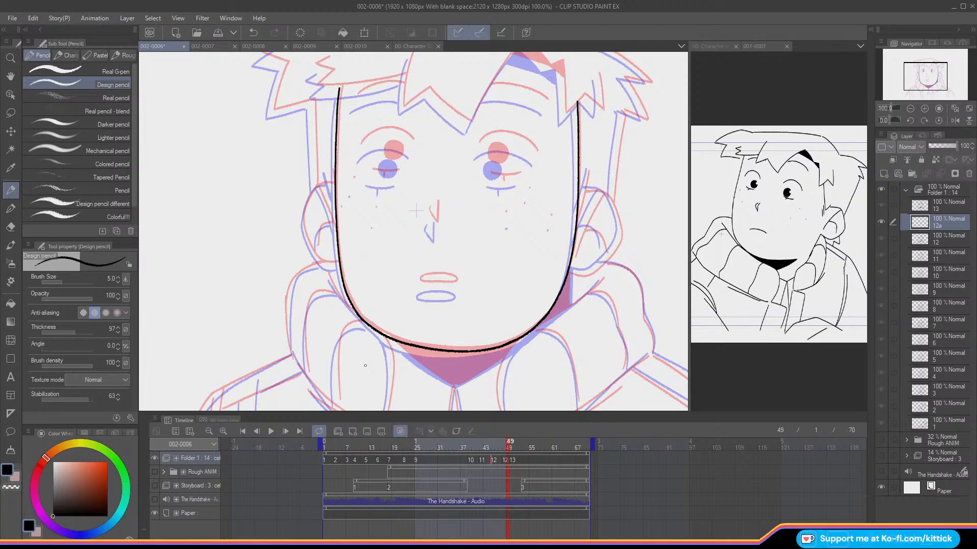
Step: Flip through the cels around 12a to examine how the head and hair move between drawings
drag(922, 76, 922, 69)
key(comma)
key(comma)
key(period)
key(period)
key(period)
key(period)
key(comma)
key(comma)
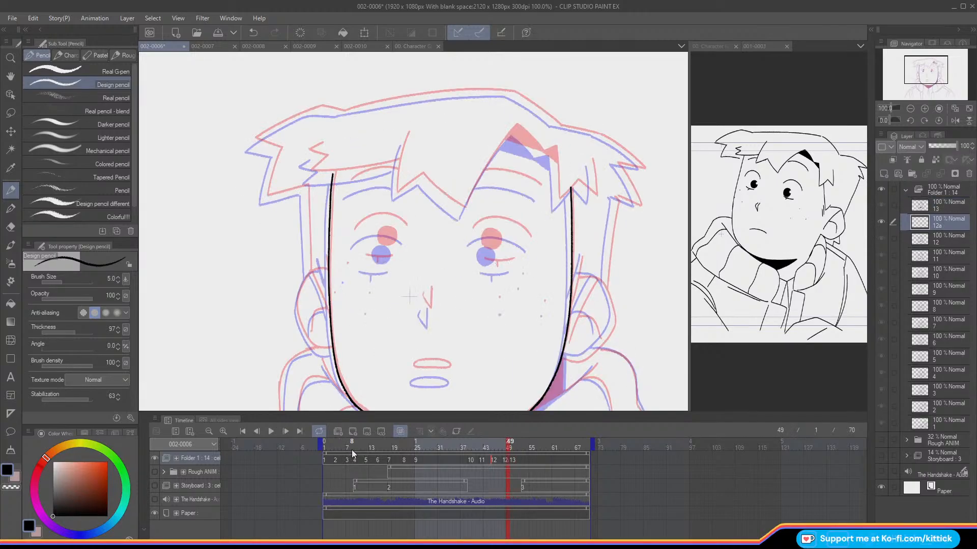
Step: Ink the centre fringe on cel 12a, with its pointed tips, parting edge and the triangular patch outline
mouse_move(541, 153)
mouse_down()
mouse_move(505, 141)
mouse_move(524, 131)
mouse_move(517, 126)
mouse_move(464, 208)
mouse_up()
key(ctrl+z)
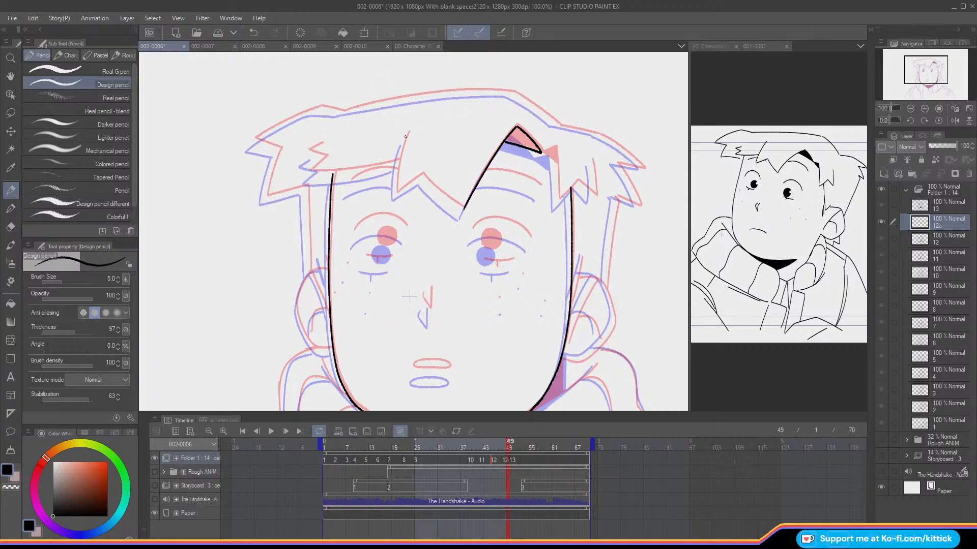
mouse_move(406, 135)
mouse_down()
mouse_move(395, 194)
mouse_move(423, 173)
mouse_move(462, 208)
mouse_move(422, 175)
mouse_up()
key(ctrl+z)
Step: Turn off the onion skin and compare cel 13's line art with its rough drawing at 50% zoom
click(909, 109)
click(910, 109)
drag(910, 79, 910, 85)
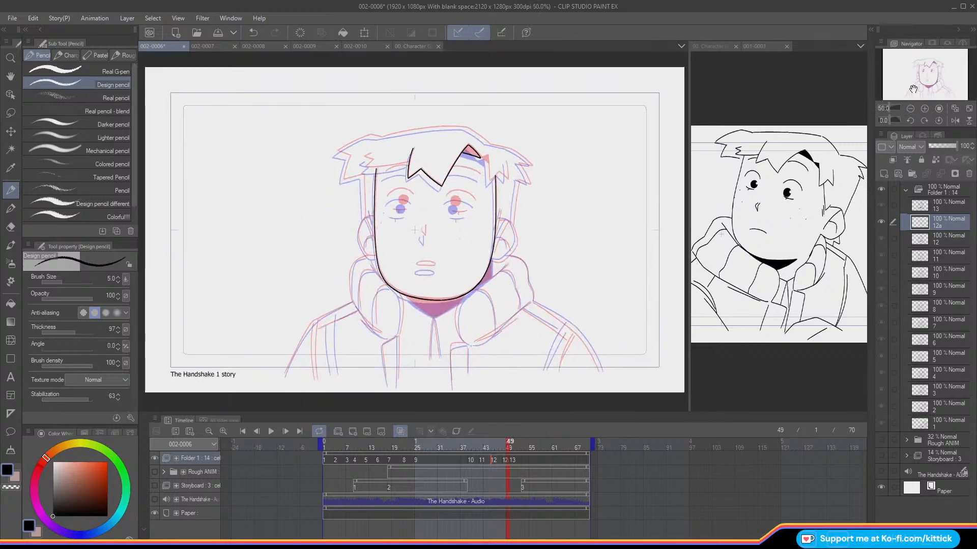
click(400, 431)
drag(510, 443, 514, 447)
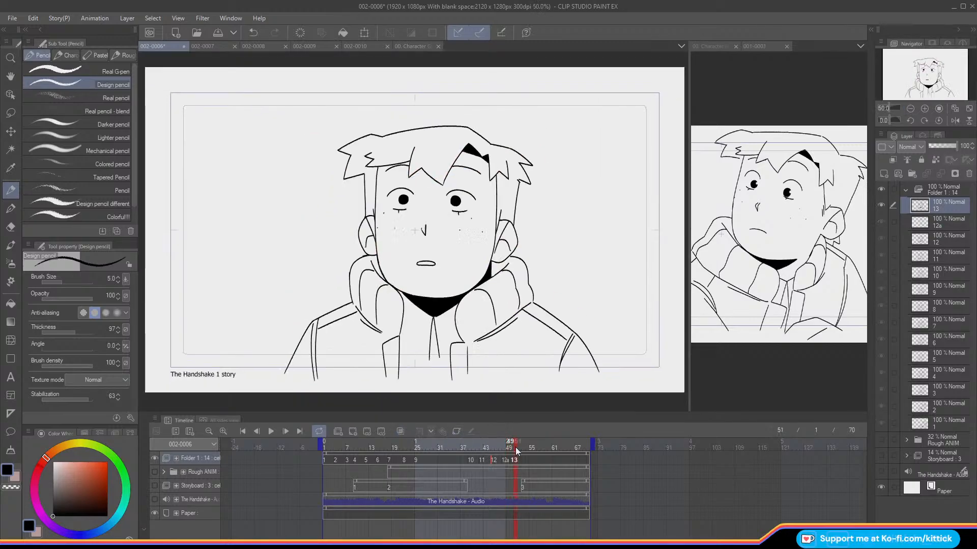
click(154, 458)
click(154, 472)
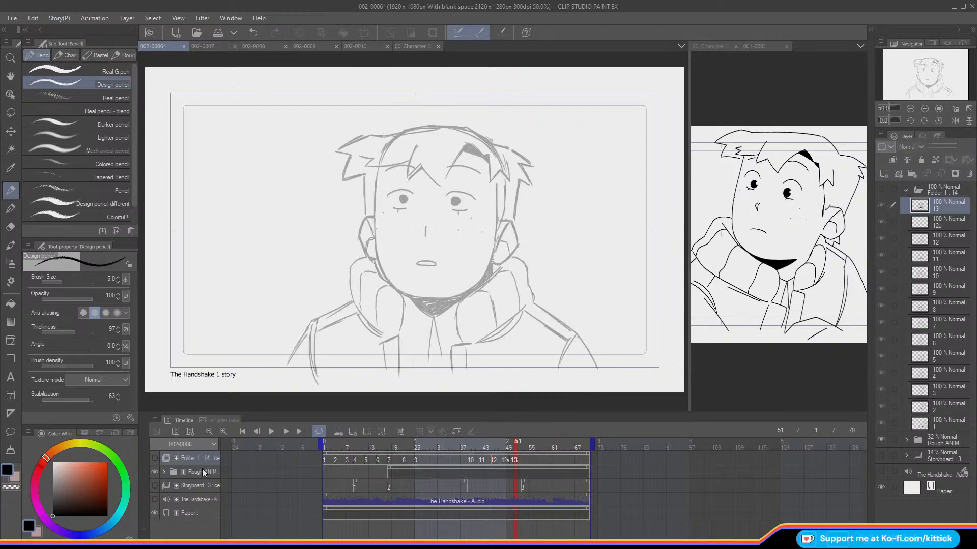
click(154, 471)
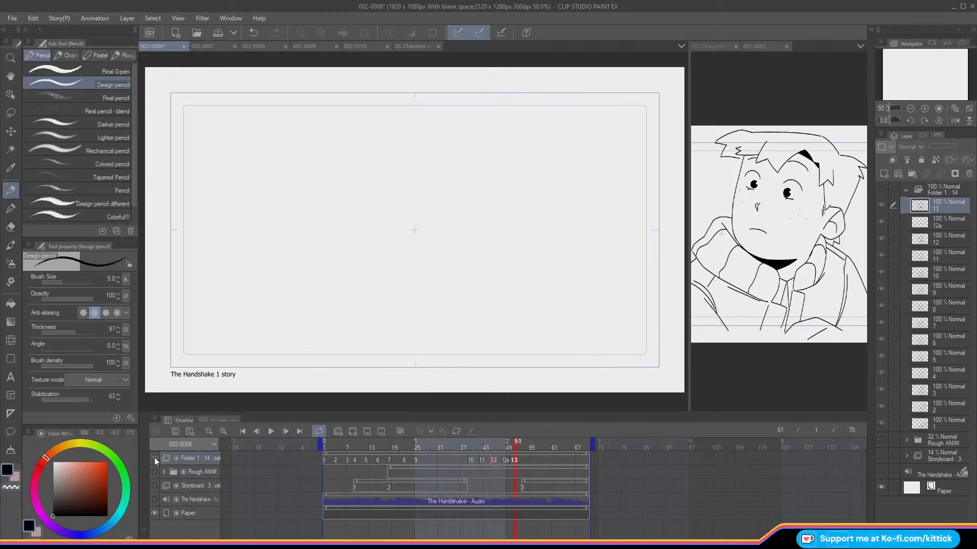
click(154, 458)
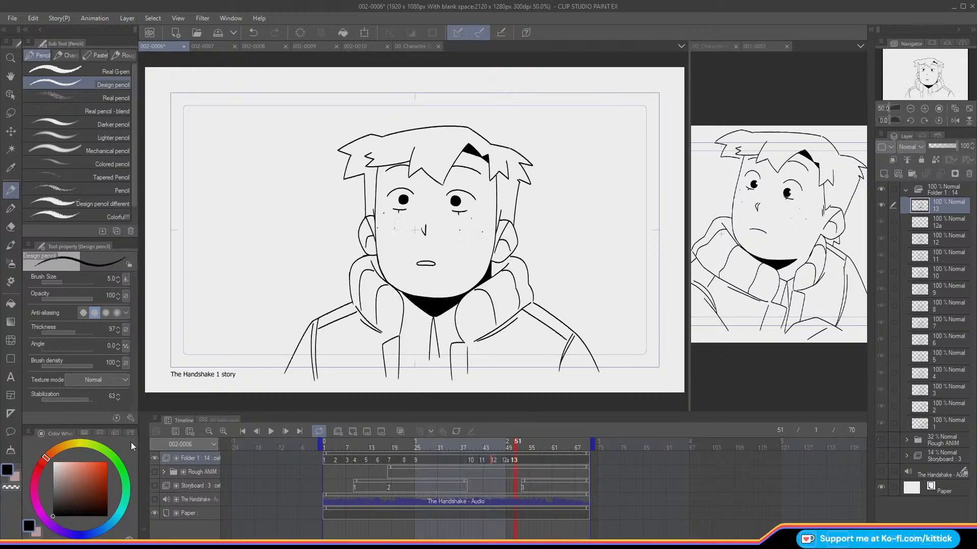
Step: Return to cel 12a and show the rough animation beneath its line art at 100% zoom
drag(514, 444, 503, 490)
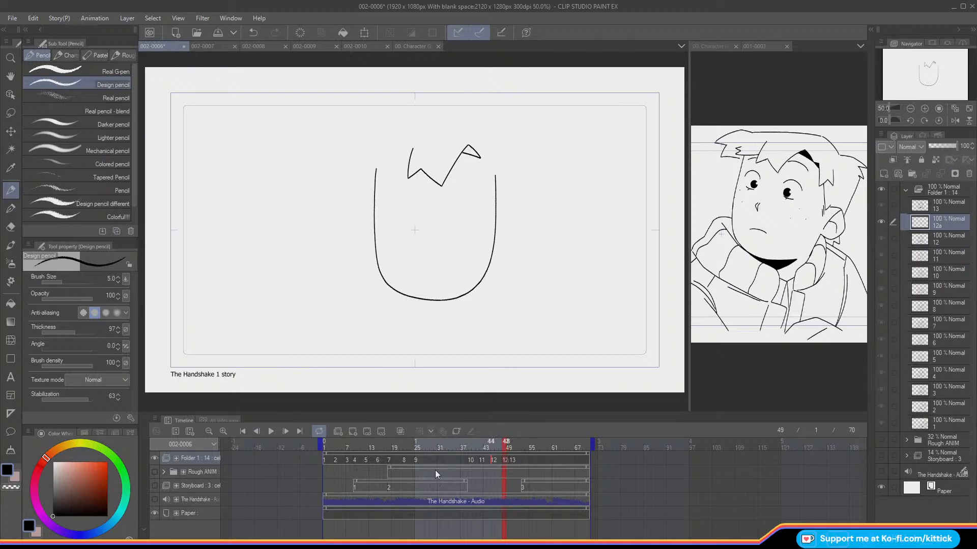
click(154, 472)
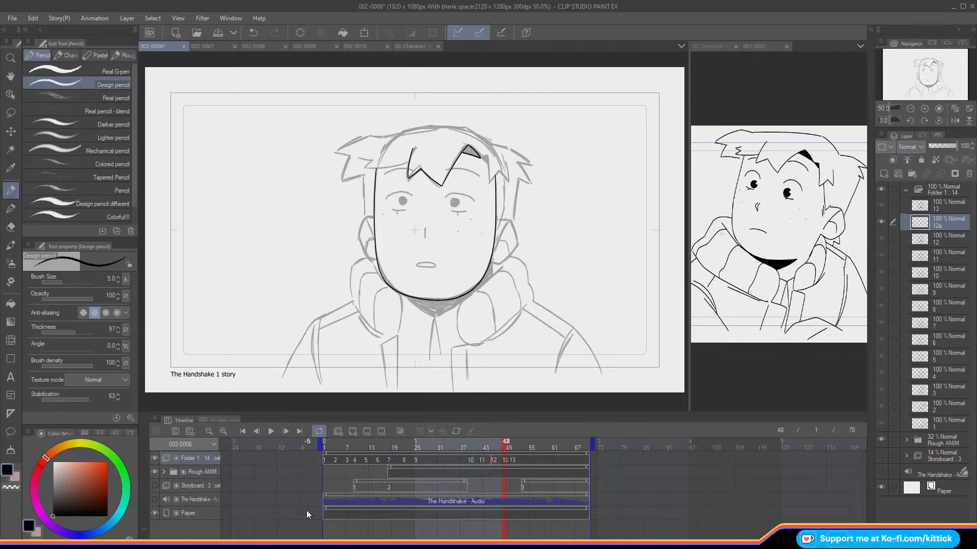
click(925, 109)
drag(918, 63, 920, 58)
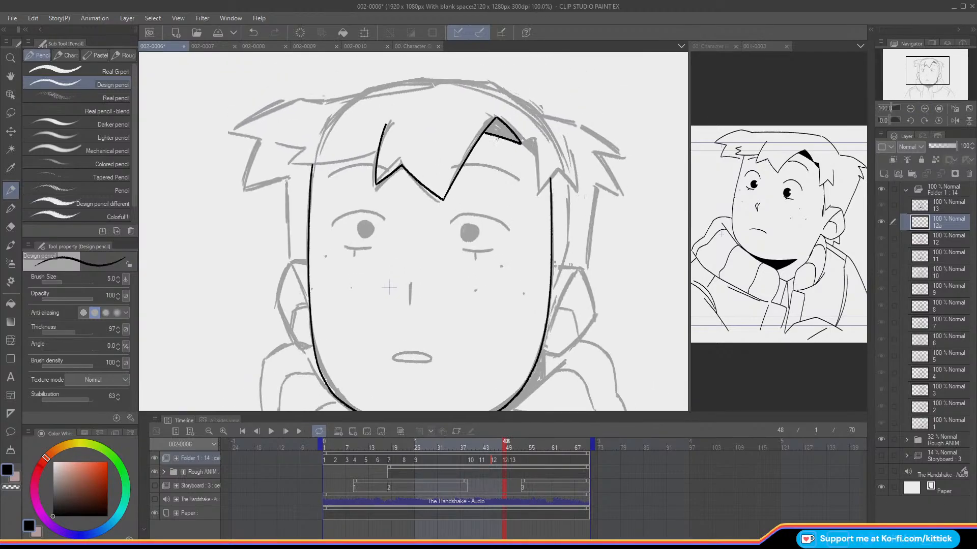
Step: Turn the onion skin back on and ink the right side of cel 12a's fringe down to its pointed tips
click(503, 459)
drag(522, 144, 535, 156)
key(o)
click(253, 32)
key(ctrl+y)
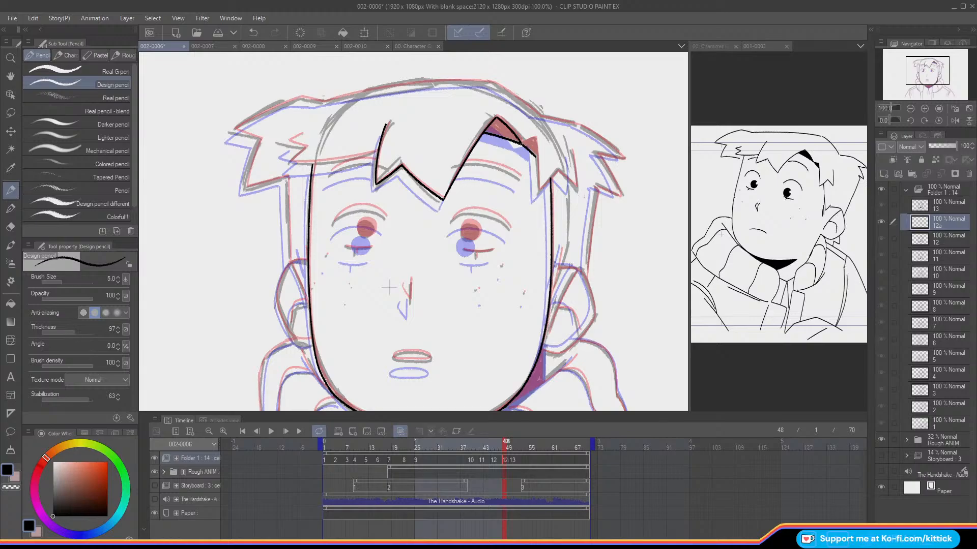
mouse_move(522, 145)
mouse_down()
mouse_move(535, 137)
mouse_move(538, 193)
mouse_move(574, 186)
mouse_up()
drag(571, 150, 577, 188)
key(Left)
key(Right)
Step: Ink the left fringe edge across the forehead on cel 12a, ending in the small jagged tuft
mouse_move(376, 151)
mouse_down()
mouse_move(295, 163)
mouse_move(291, 142)
mouse_move(291, 162)
mouse_move(302, 153)
mouse_move(291, 162)
mouse_move(288, 141)
mouse_up()
key(ctrl+z)
key(ctrl+z)
key(ctrl+z)
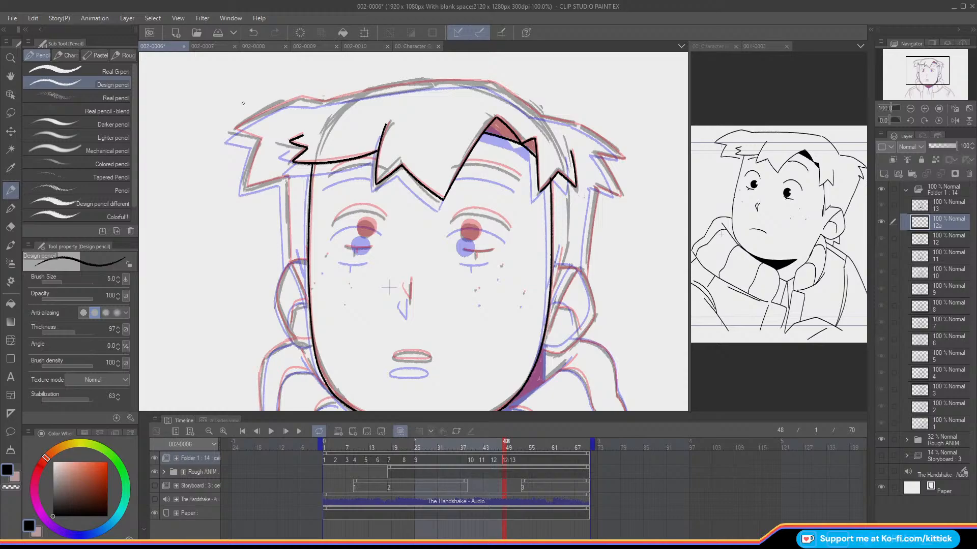
Step: Compare the hair on cels 12 and 12a, and try a short stroke at the right side lock of cel 12a
key(Left)
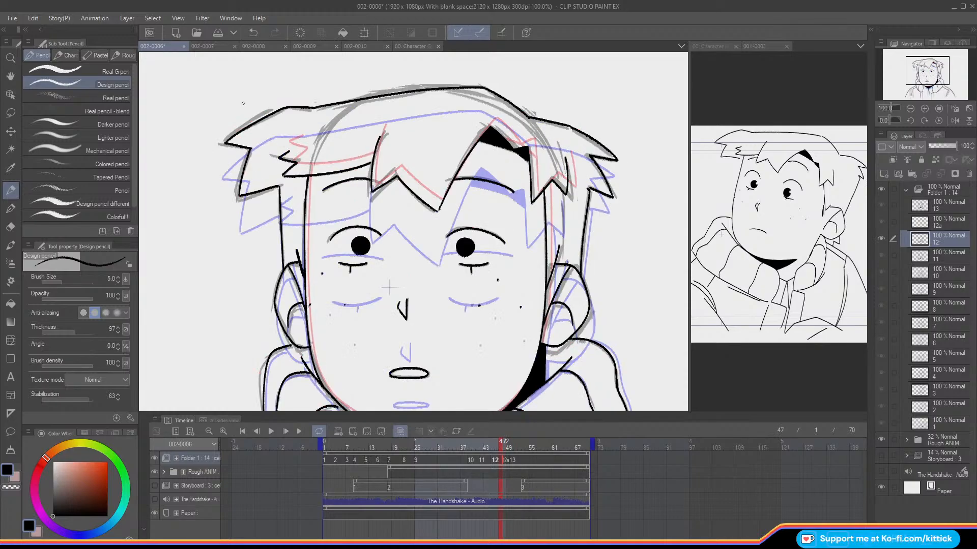
key(Right)
key(Left)
key(Right)
key(Left)
key(Right)
key(Left)
key(Right)
drag(592, 188, 598, 193)
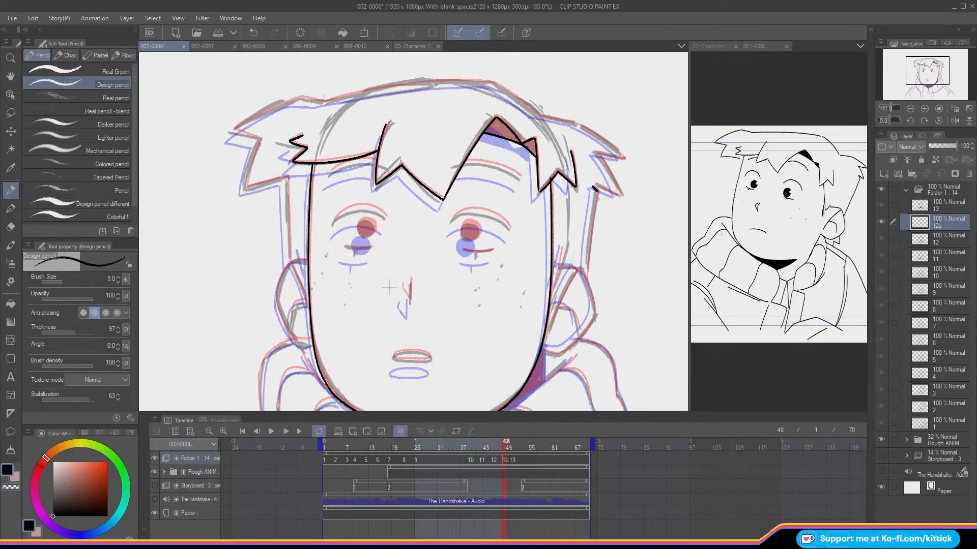
key(ctrl+z)
Step: Ink the short line in front of the left ear on cel 12a, checking its placement against the neighbouring cels
key(Left)
key(Right)
key(Right)
key(Right)
key(Right)
key(Left)
key(Left)
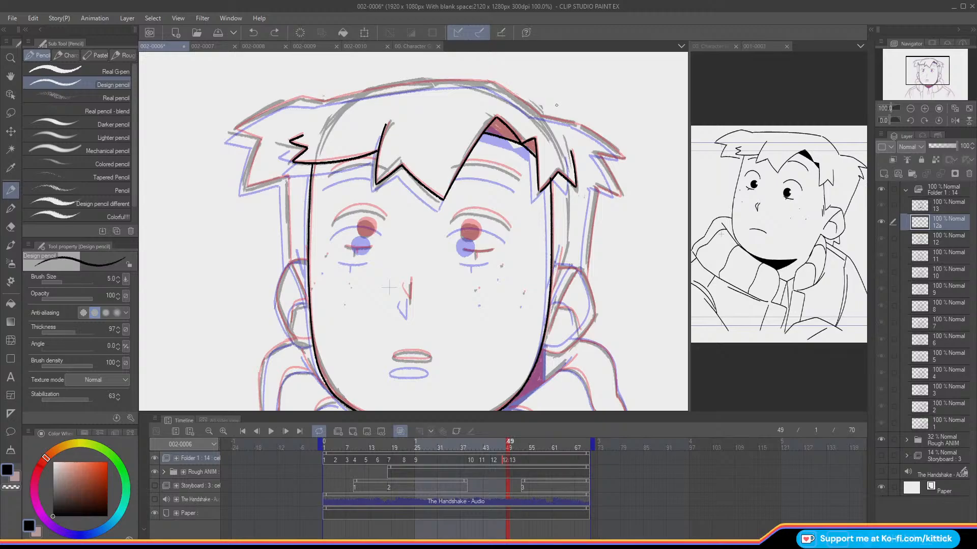
Step: Flip between cel 12a and its neighbours, with and without the onion skin, to examine the ear area
key(Left)
key(Left)
key(Right)
drag(304, 249, 307, 267)
key(Left)
key(Right)
key(Left)
key(Right)
key(o)
key(Left)
key(Right)
key(o)
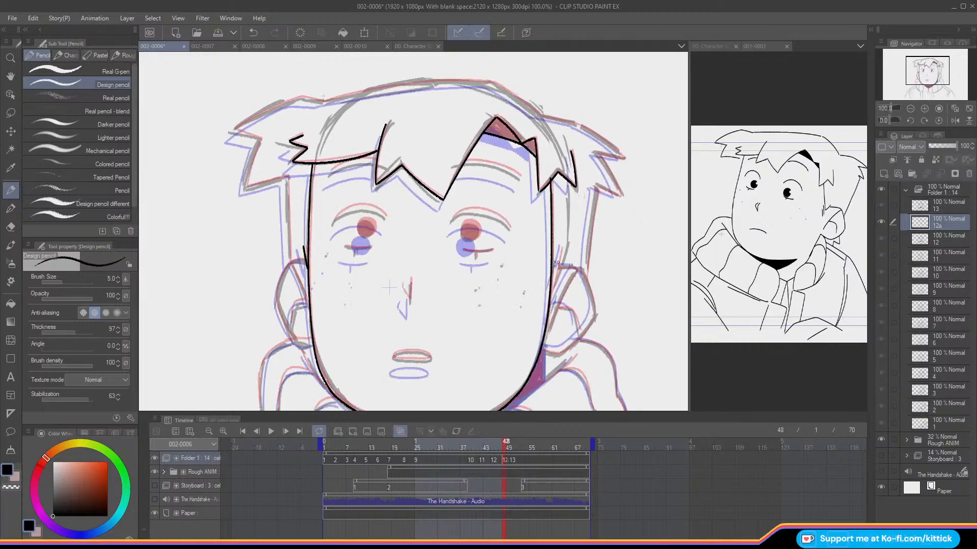
key(Left)
key(Right)
key(Left)
key(Right)
key(Right)
Step: Ink the front line and outer contour of the right ear on cel 12a, mirroring the canvas for the contour
key(Left)
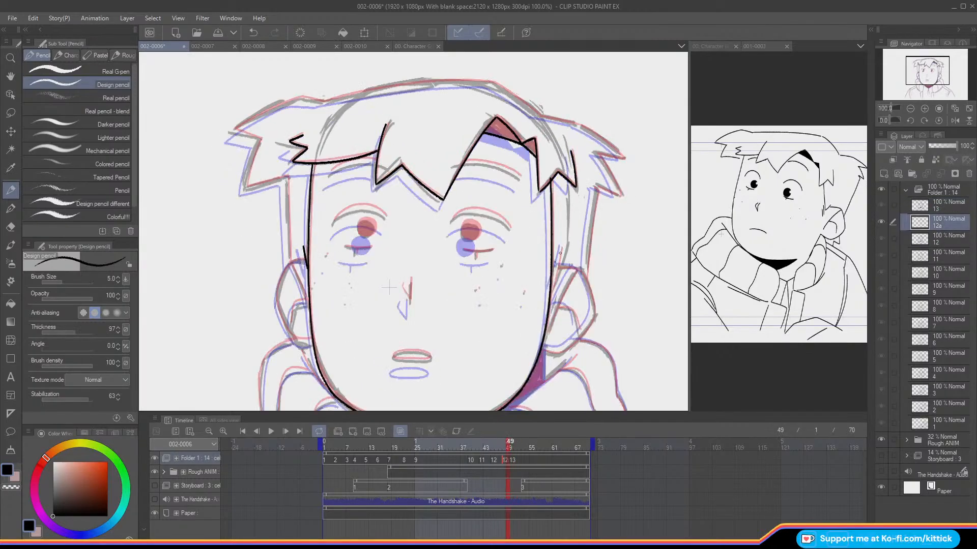
drag(560, 247, 550, 296)
key(Left)
key(Left)
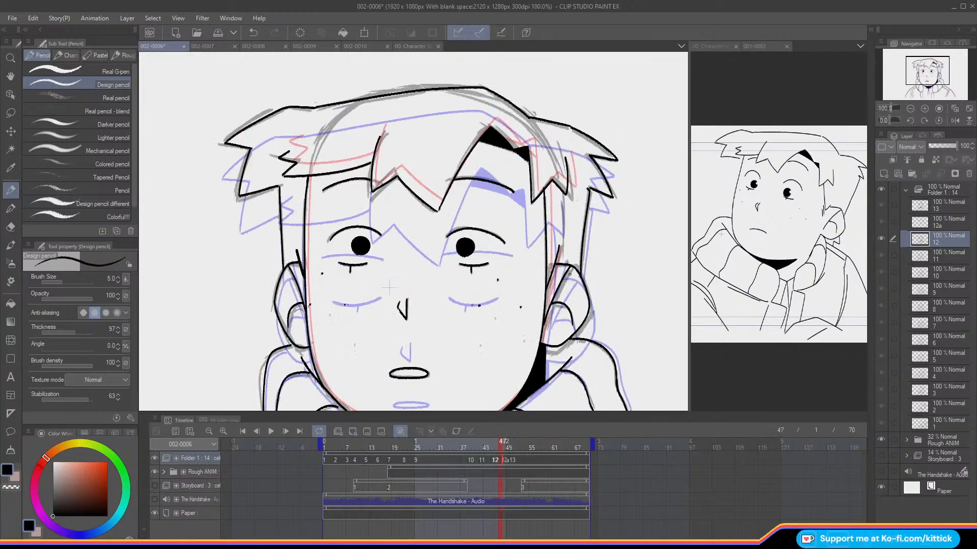
click(954, 123)
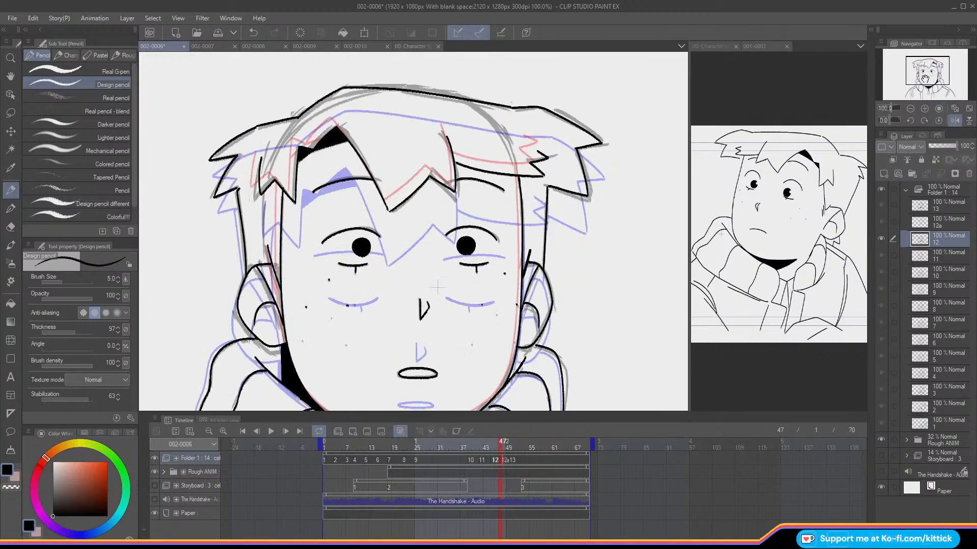
drag(931, 77, 935, 81)
key(Right)
key(Left)
key(Right)
mouse_move(310, 214)
mouse_down()
mouse_move(290, 265)
mouse_move(325, 298)
mouse_move(345, 296)
mouse_up()
key(ctrl+z)
key(ctrl+z)
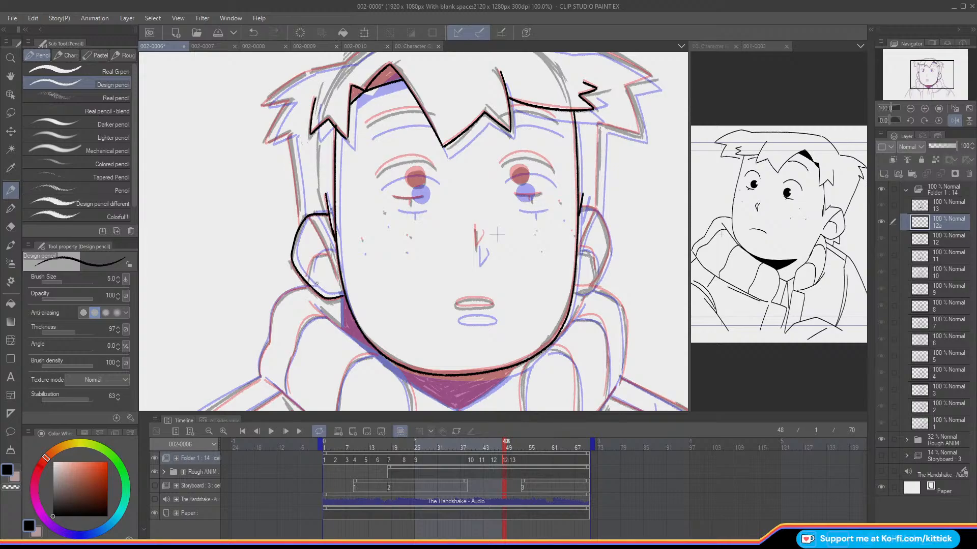
Step: Compare the ear with the adjacent cels, ink its inner fold on cel 12a, and return the canvas to its unmirrored view
key(o)
key(Right)
key(Right)
key(Left)
key(Right)
key(Left)
key(o)
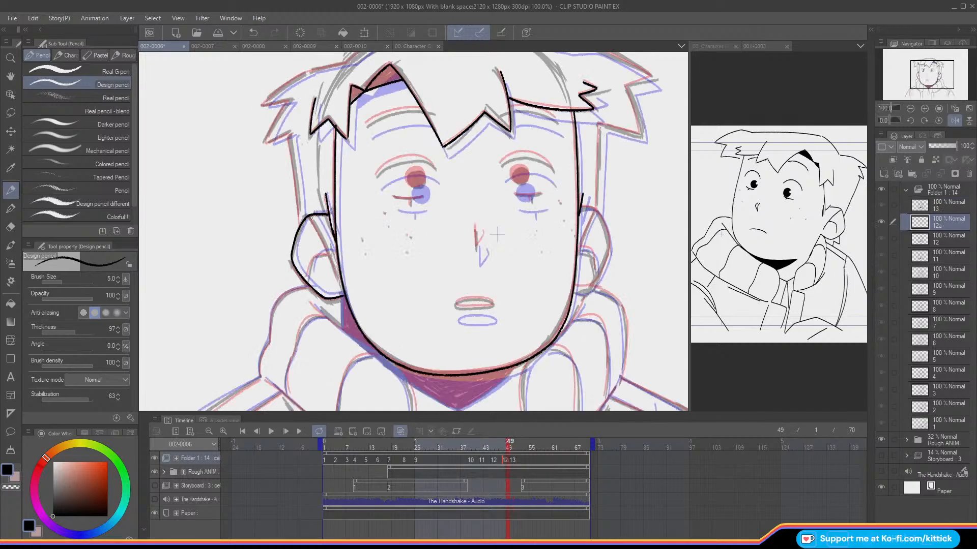
drag(309, 217, 330, 250)
key(ctrl+z)
mouse_move(308, 215)
mouse_down()
mouse_move(338, 280)
mouse_move(322, 253)
mouse_move(307, 273)
mouse_up()
key(ctrl+z)
click(954, 121)
drag(926, 80, 922, 77)
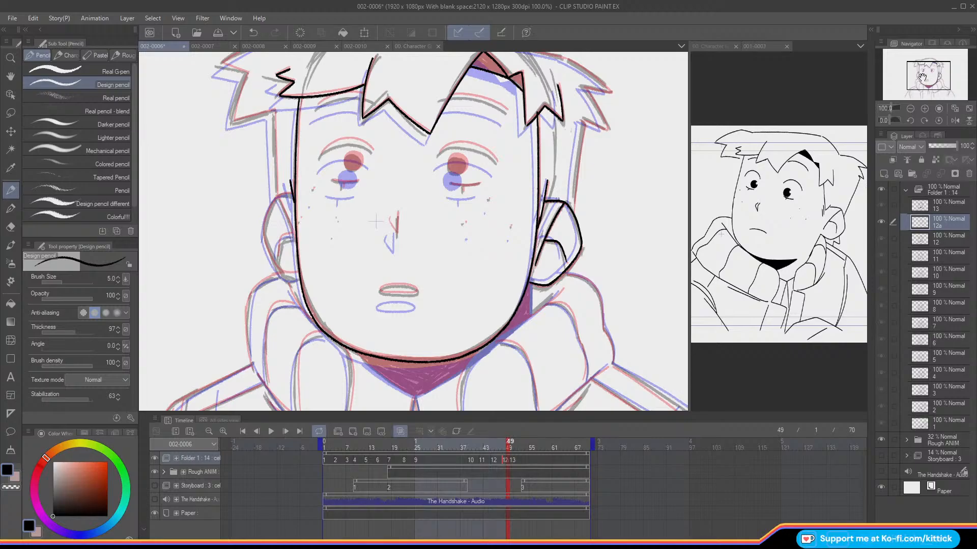
Step: Flip between cel 12a and its neighbours without the onion skin to compare the face and ears, leaving the onion skin on
key(o)
key(Left)
key(Right)
key(Left)
key(Left)
key(Right)
key(Right)
key(Left)
key(Left)
key(Right)
key(Right)
key(o)
key(o)
key(Right)
key(Right)
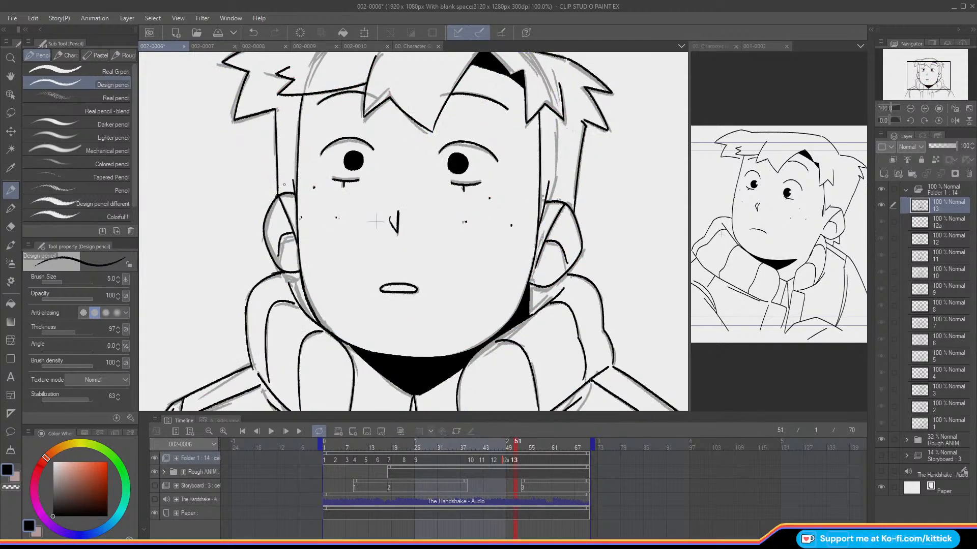
key(Left)
key(Left)
key(o)
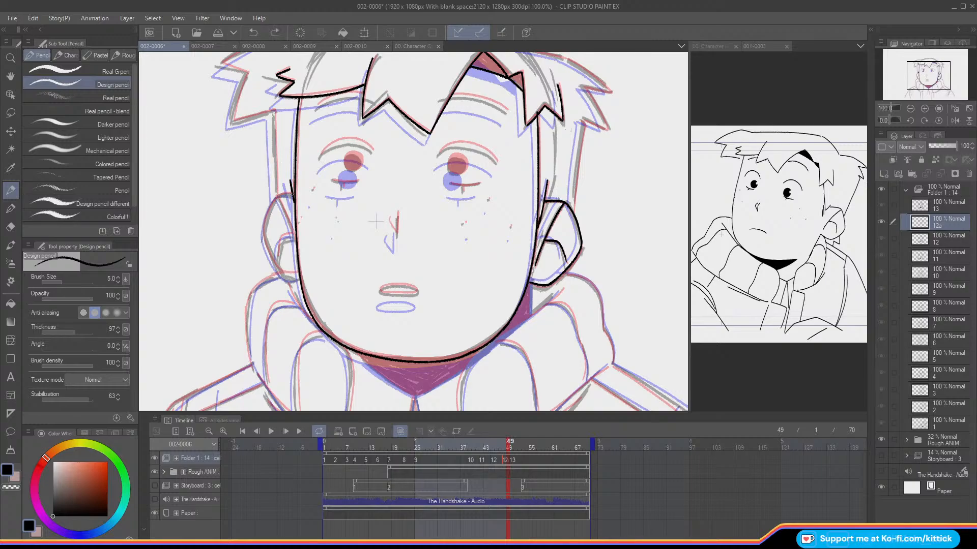
Step: Ink the outer contour, lower edge and inner fold of the left ear on cel 12a
drag(266, 218, 265, 249)
mouse_move(262, 238)
mouse_down()
mouse_move(275, 268)
mouse_move(299, 275)
mouse_up()
mouse_move(277, 197)
mouse_down()
mouse_move(294, 244)
mouse_move(281, 237)
mouse_move(275, 258)
mouse_up()
key(ctrl+z)
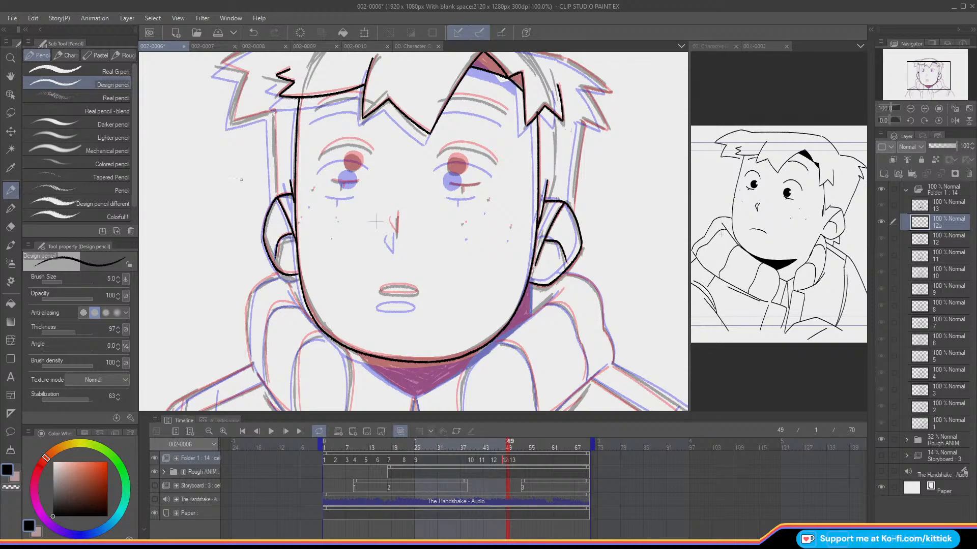
Step: Hide the onion skin and flip between cels 12a and 13 and the preceding cel to examine how the ears move
key(o)
key(Left)
key(Right)
key(Right)
key(Left)
key(Right)
key(Left)
key(Right)
key(Left)
key(Right)
key(Left)
key(Right)
key(Left)
key(Right)
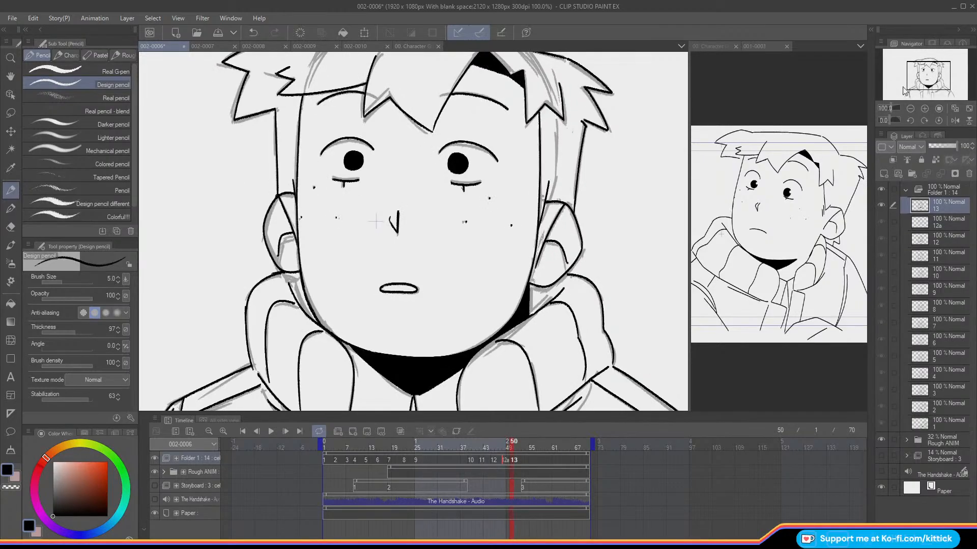
Step: With the onion skin on, ink the upper right outline of the hair on cel 12a, from the crown to the tip of the side tuft
drag(921, 78, 921, 72)
key(Left)
key(o)
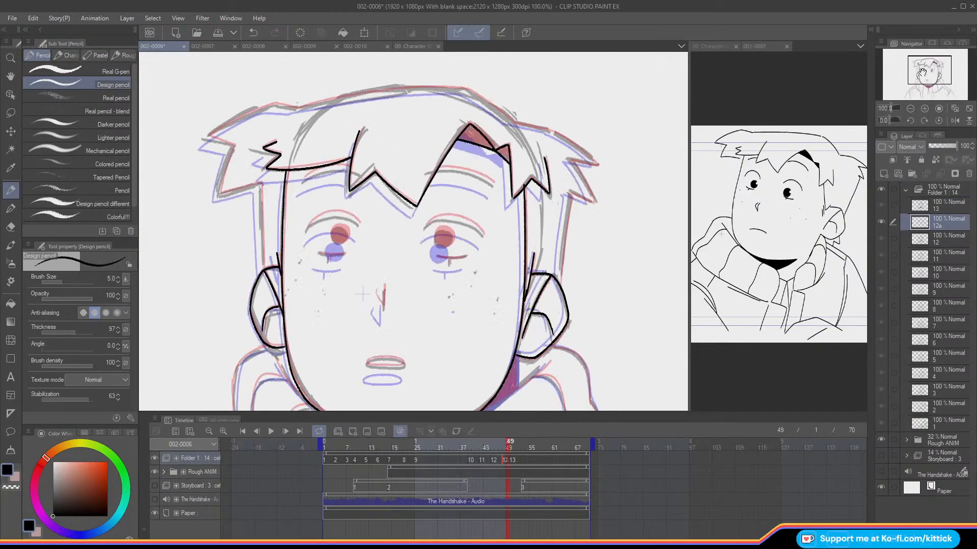
drag(510, 121, 466, 89)
drag(515, 124, 553, 132)
key(ctrl+z)
key(Right)
key(Left)
key(Right)
key(Left)
mouse_move(510, 120)
mouse_down()
mouse_move(553, 131)
mouse_move(595, 162)
mouse_move(553, 131)
mouse_up()
key(ctrl+z)
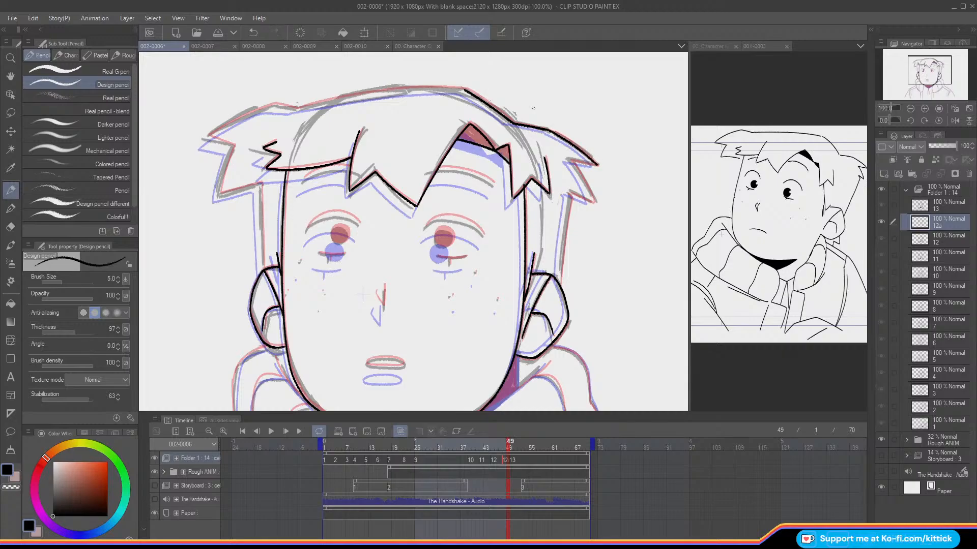
mouse_move(597, 166)
mouse_down()
mouse_move(568, 158)
mouse_move(586, 187)
mouse_up()
key(ctrl+z)
key(ctrl+z)
Step: Compare the hair with the adjacent cels, then ink the right tuft's lower points and the side line down to the right ear
key(o)
key(Left)
key(Right)
key(Right)
key(Right)
key(Left)
key(Left)
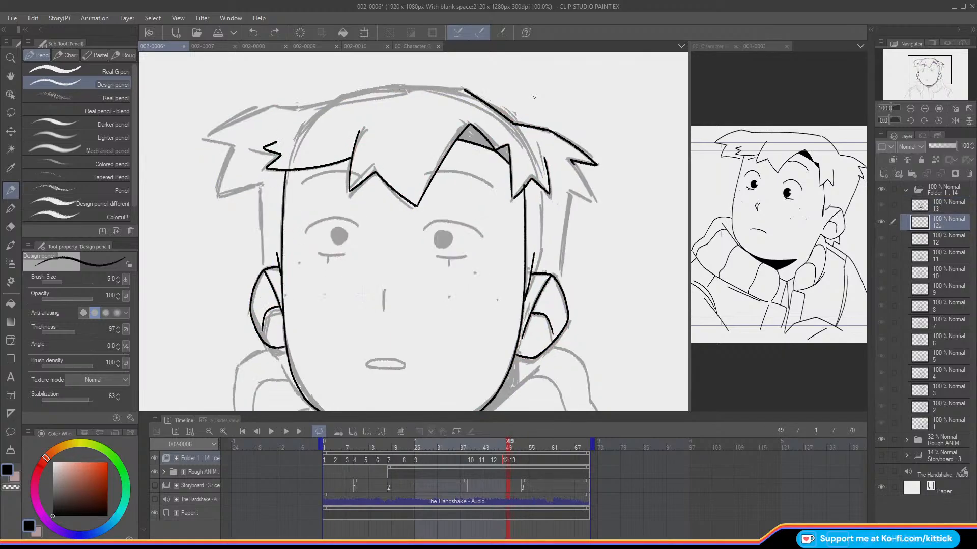
key(o)
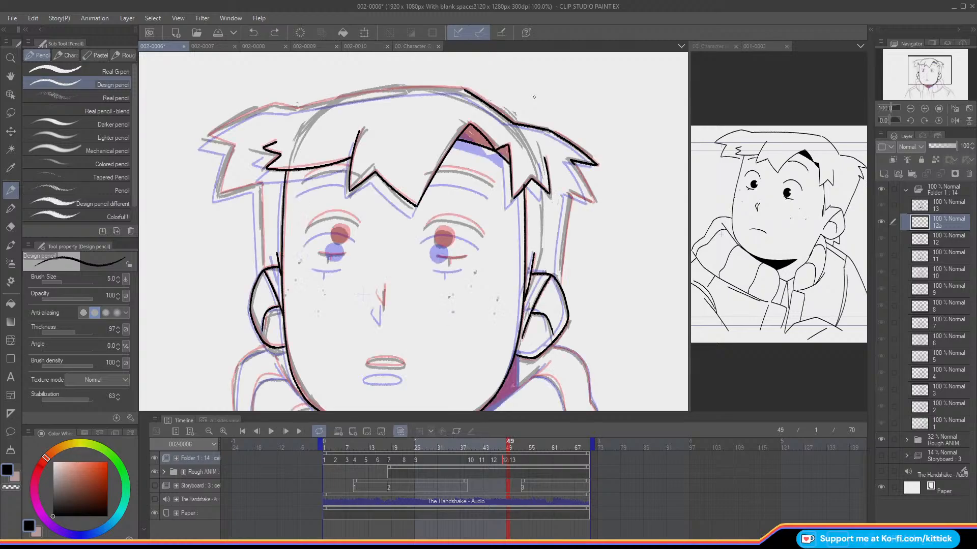
mouse_move(574, 164)
mouse_down()
mouse_move(591, 199)
mouse_move(562, 180)
mouse_move(558, 273)
mouse_up()
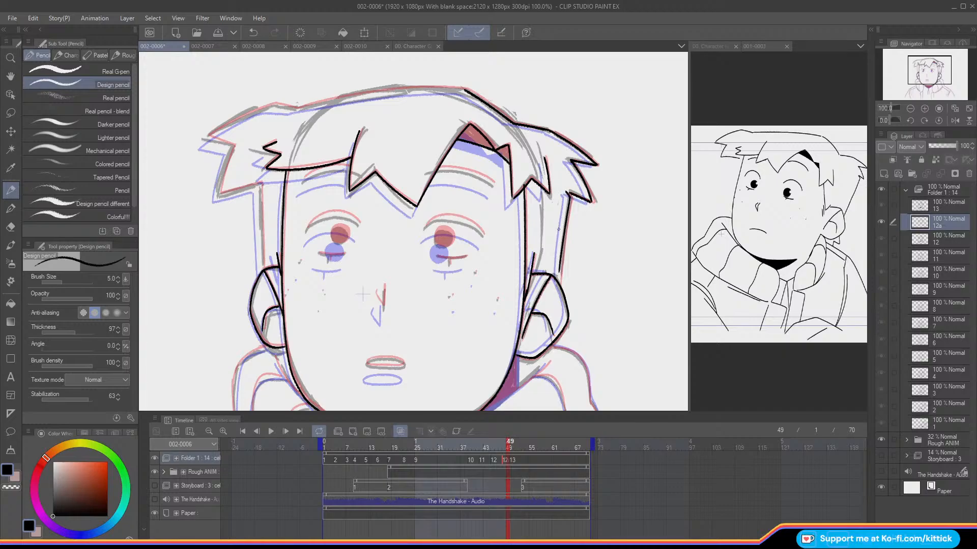
key(ctrl+z)
drag(571, 196, 560, 286)
Step: Rotate the canvas 15 degrees and ink the top contour of the hair across the crown, redoing the stroke until it follows the rough
click(924, 120)
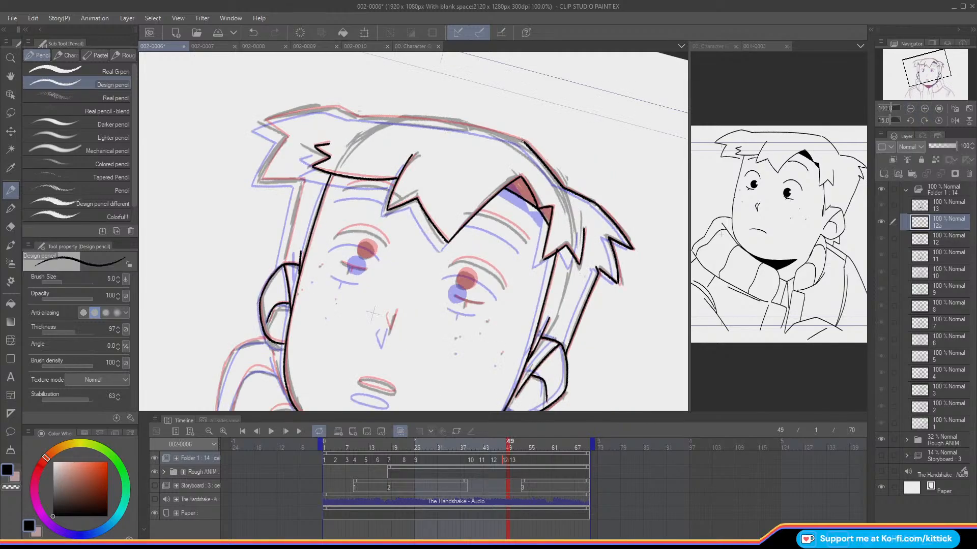
drag(524, 143, 441, 123)
key(ctrl+z)
mouse_move(525, 143)
mouse_down()
mouse_move(469, 126)
mouse_move(353, 116)
mouse_up()
key(ctrl+z)
drag(523, 142, 359, 117)
key(ctrl+z)
mouse_move(525, 143)
mouse_down()
mouse_move(477, 127)
mouse_move(353, 116)
mouse_up()
key(ctrl+z)
drag(525, 142, 358, 112)
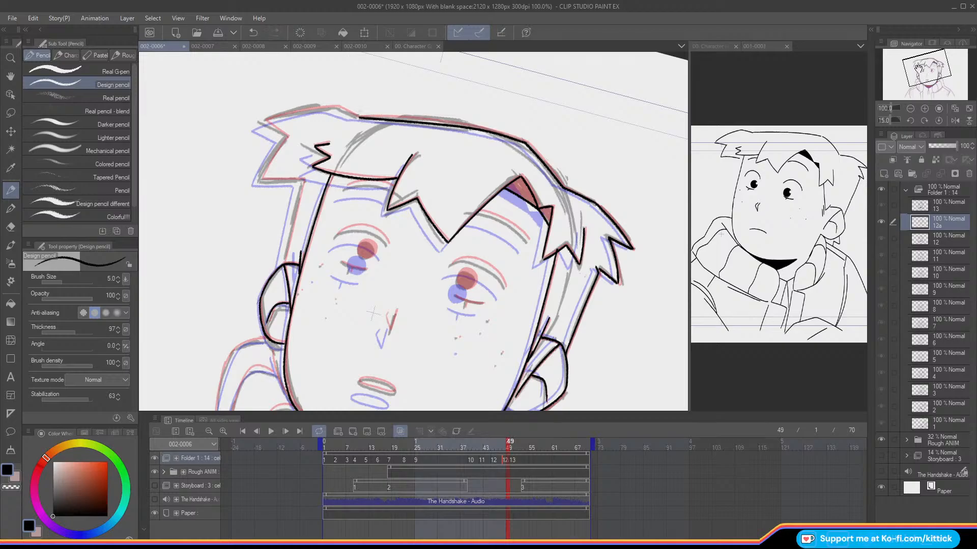
drag(918, 67, 918, 65)
key(ctrl+z)
drag(511, 172, 350, 145)
key(ctrl+z)
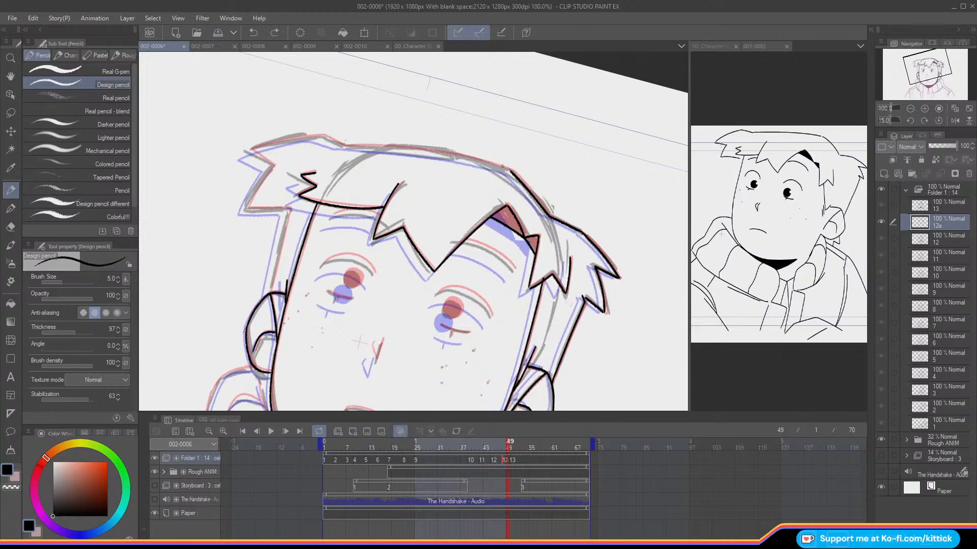
drag(511, 172, 422, 152)
key(ctrl+z)
mouse_move(512, 172)
mouse_down()
mouse_move(418, 153)
mouse_move(452, 154)
mouse_move(346, 142)
mouse_up()
key(ctrl+z)
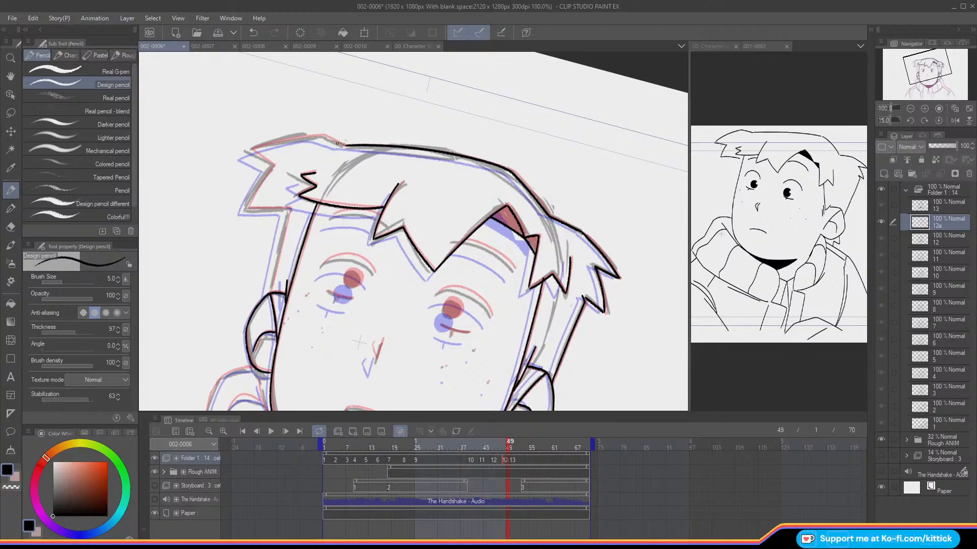
drag(344, 146, 323, 135)
key(ctrl+z)
key(ctrl+z)
Step: Reset the canvas rotation, mirror the view, and ink the upper edge of the left hair tuft on cel 12a
click(938, 122)
click(955, 122)
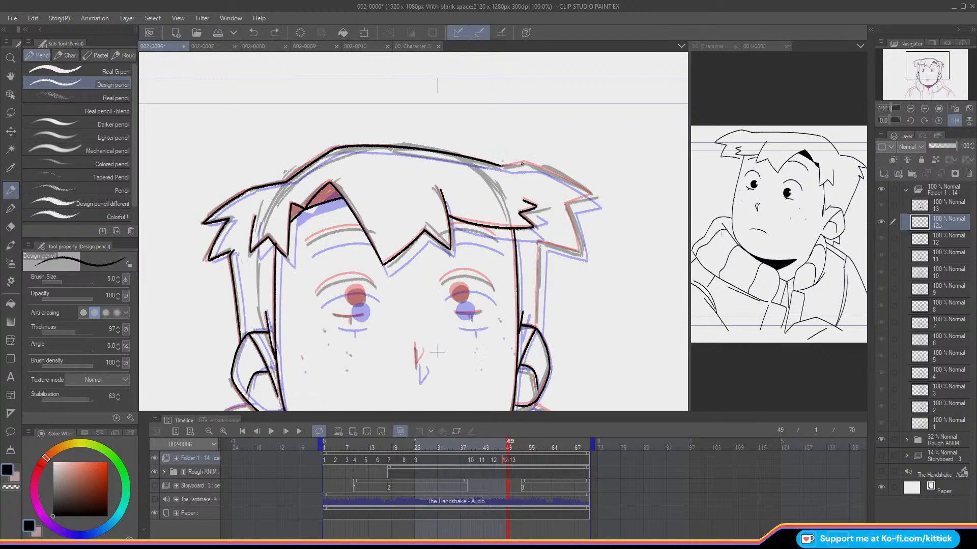
mouse_move(524, 163)
mouse_down()
mouse_move(502, 166)
mouse_move(545, 171)
mouse_move(593, 195)
mouse_move(569, 202)
mouse_up()
key(ctrl+z)
Step: Ink the lower points of the left hair tuft and return the canvas to its unmirrored view
key(ctrl+z)
key(ctrl+z)
key(ctrl+z)
Step: Flip between cel 12a and the adjacent frames to examine the left hair tuft
key(Left)
key(Right)
key(Left)
key(Right)
key(Left)
key(Right)
key(Left)
key(Left)
key(Right)
key(Right)
key(Left)
drag(566, 205, 579, 251)
key(ctrl+z)
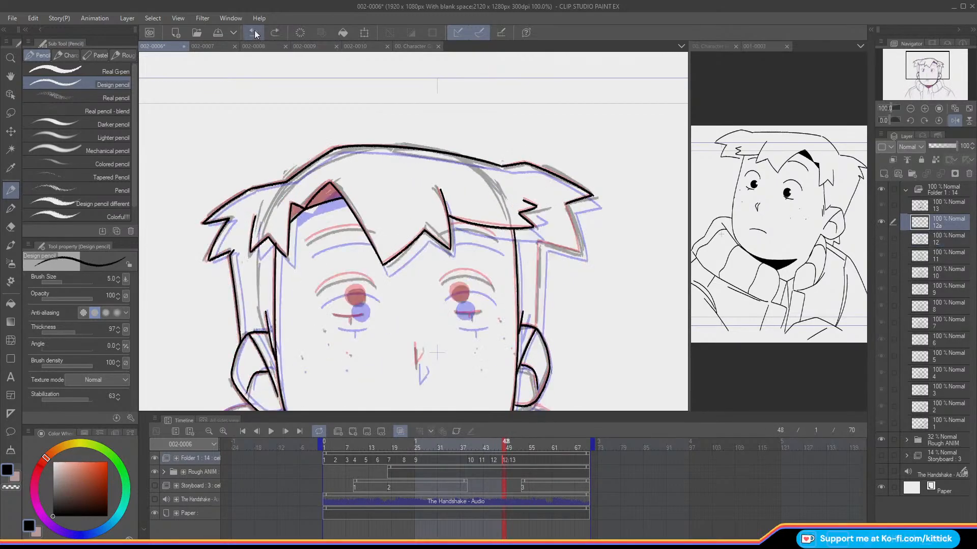
mouse_move(567, 205)
mouse_down()
mouse_move(582, 253)
mouse_move(538, 240)
mouse_up()
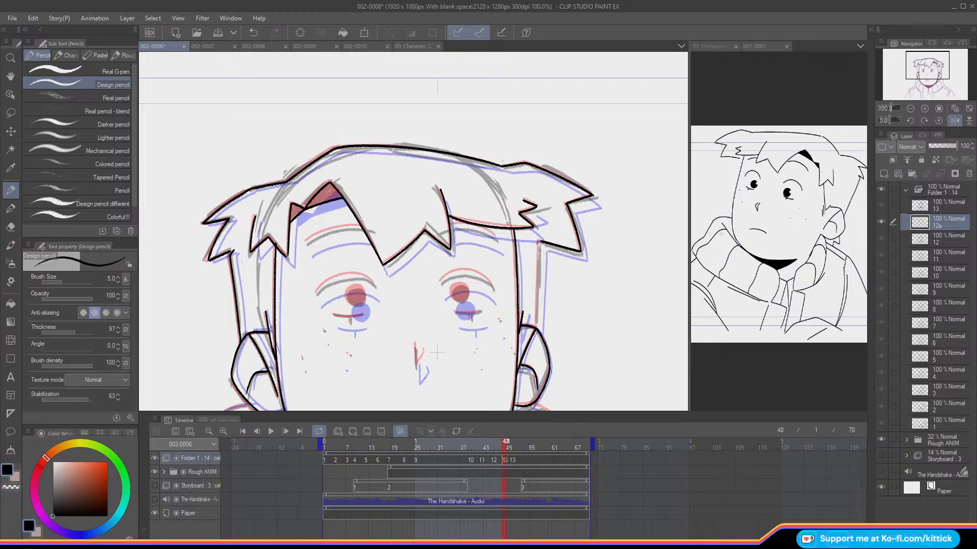
click(953, 121)
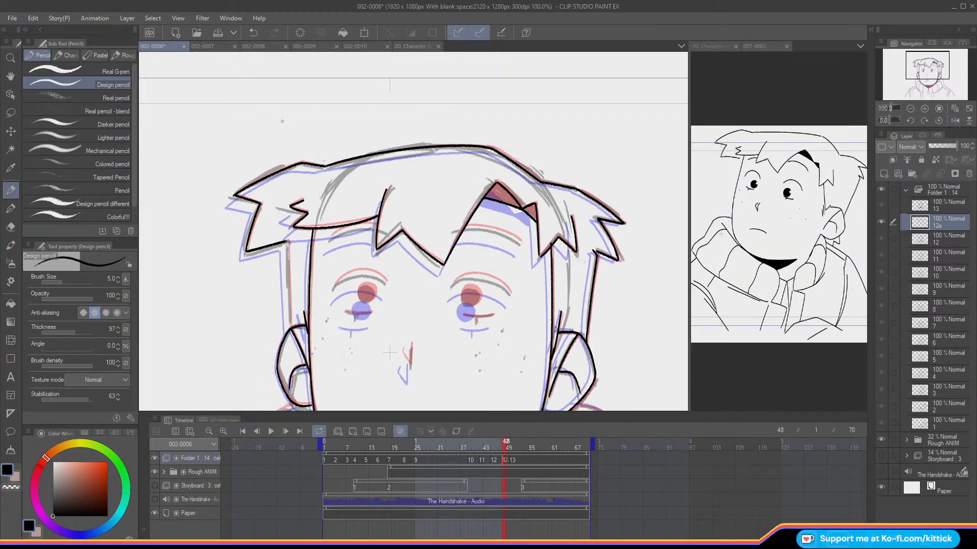
Step: Ink the side hair line down to the left ear and erase the overshoot beside the right fringe with transparent colour
drag(287, 242, 288, 295)
key(ctrl+z)
drag(286, 244, 289, 326)
click(18, 488)
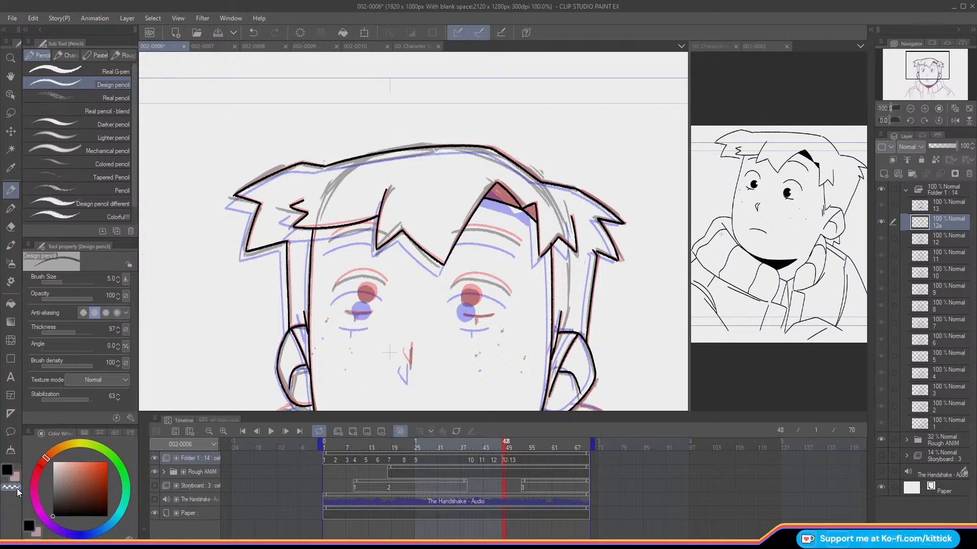
drag(551, 245, 551, 242)
key(c)
Step: Review the whole head and step through the neighbouring frames without the onion skin to examine the hair outline
click(911, 109)
drag(913, 73, 914, 77)
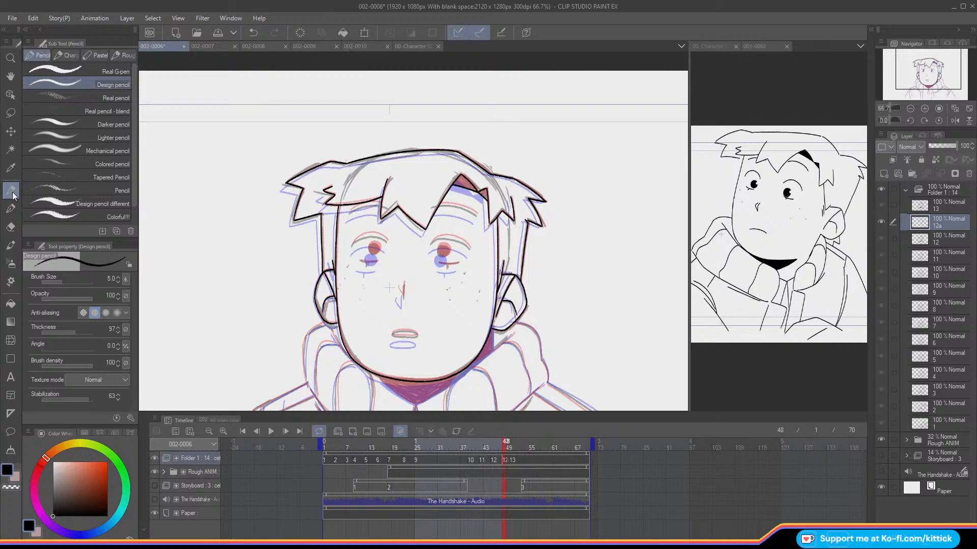
click(925, 108)
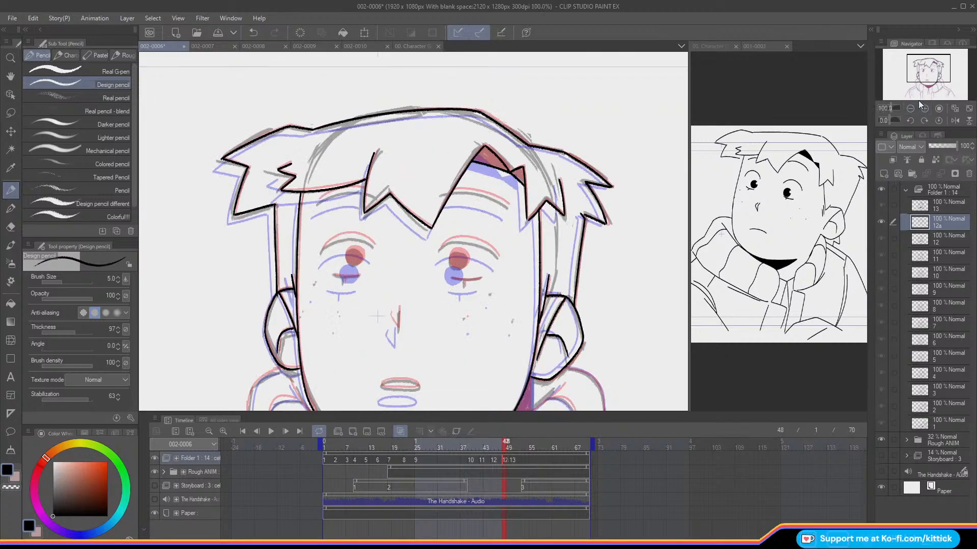
drag(914, 71, 915, 74)
key(o)
key(comma)
key(period)
key(period)
key(period)
key(comma)
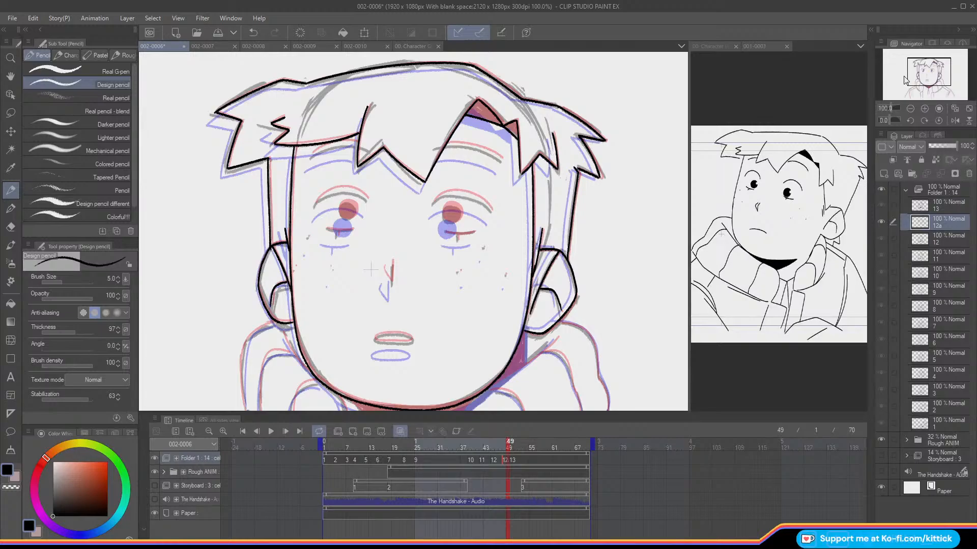
Step: Ink the upper eyelid arcs of both eyes and the lower lid lines with their short vertical ticks on cel 12a
mouse_move(491, 209)
mouse_down()
mouse_move(454, 193)
mouse_move(434, 202)
mouse_up()
click(924, 108)
drag(923, 78, 924, 68)
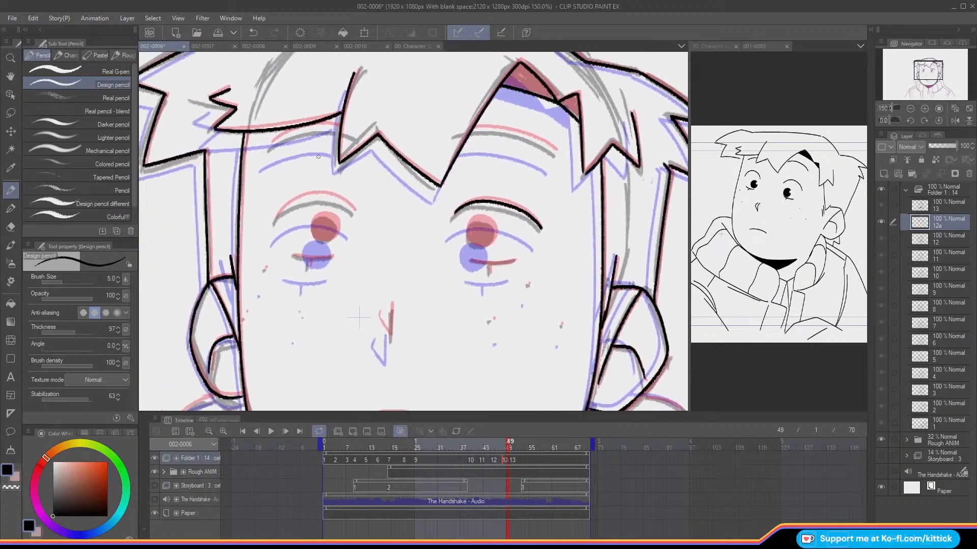
mouse_move(354, 210)
mouse_down()
mouse_move(295, 198)
mouse_move(275, 218)
mouse_up()
drag(513, 261, 470, 261)
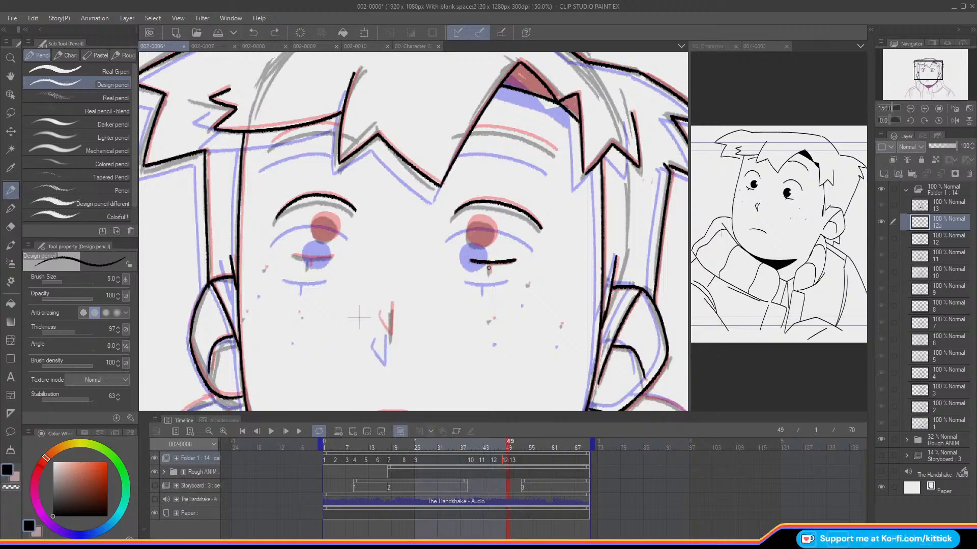
drag(490, 262, 490, 271)
mouse_move(331, 255)
mouse_down()
mouse_move(293, 254)
mouse_move(310, 268)
mouse_up()
Step: Ink the round pupil outlines of both eyes and the angled nose line on cel 12a
mouse_move(481, 217)
mouse_down()
mouse_move(466, 225)
mouse_move(486, 246)
mouse_move(483, 216)
mouse_move(467, 227)
mouse_move(483, 216)
mouse_move(495, 224)
mouse_move(481, 244)
mouse_up()
key(ctrl+z)
mouse_move(319, 214)
mouse_down()
mouse_move(312, 234)
mouse_move(331, 240)
mouse_move(338, 219)
mouse_move(318, 213)
mouse_move(312, 233)
mouse_up()
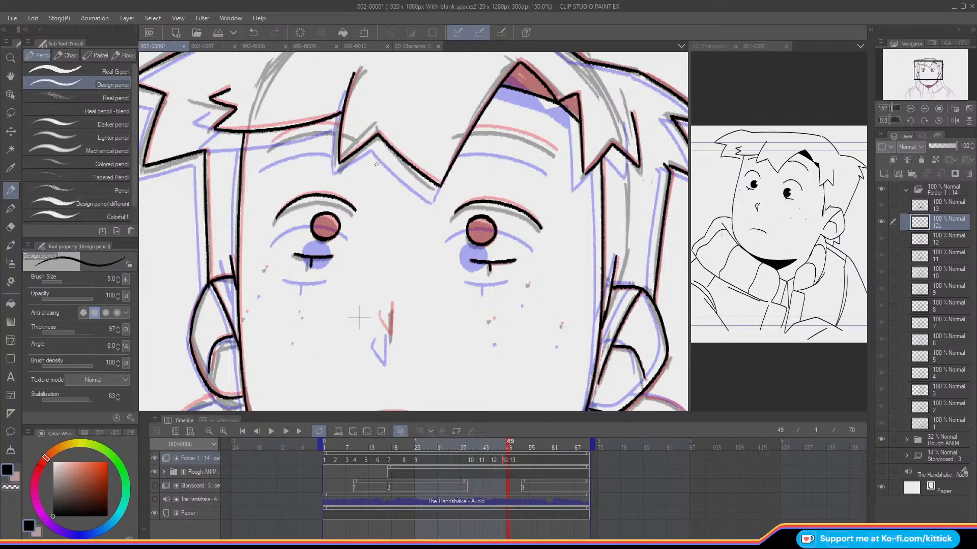
mouse_move(392, 303)
mouse_down()
mouse_move(391, 334)
mouse_move(379, 310)
mouse_up()
Step: Ink both eyebrows and dot the freckles on the cheeks of cel 12a
drag(552, 149, 464, 121)
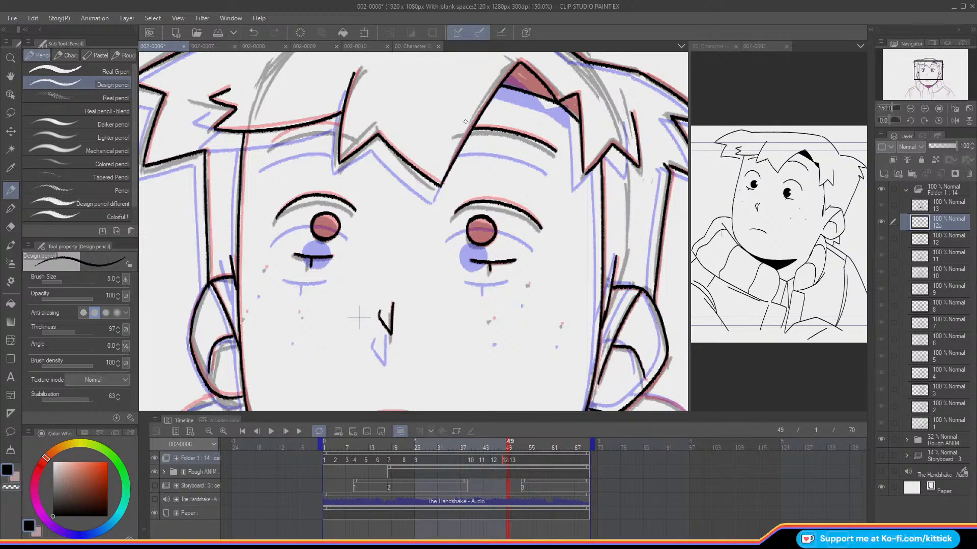
drag(339, 128, 273, 142)
click(299, 312)
click(267, 268)
click(247, 311)
Step: Lasso the eyes, nose and freckles on cel 12a, nudge them slightly down and left with Move layer, and deselect
key(m)
mouse_move(249, 297)
mouse_down()
mouse_move(272, 332)
mouse_move(464, 370)
mouse_move(565, 351)
mouse_move(580, 259)
mouse_move(512, 186)
mouse_move(412, 207)
mouse_move(364, 180)
mouse_move(280, 181)
mouse_move(247, 250)
mouse_up()
click(12, 133)
key(Down)
key(Down)
key(Down)
key(Down)
key(Down)
key(Down)
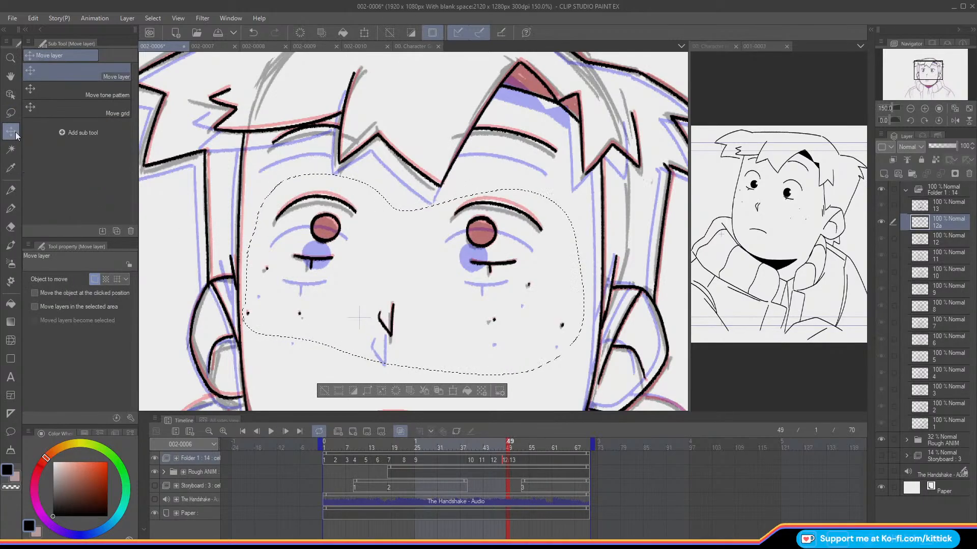
key(Left)
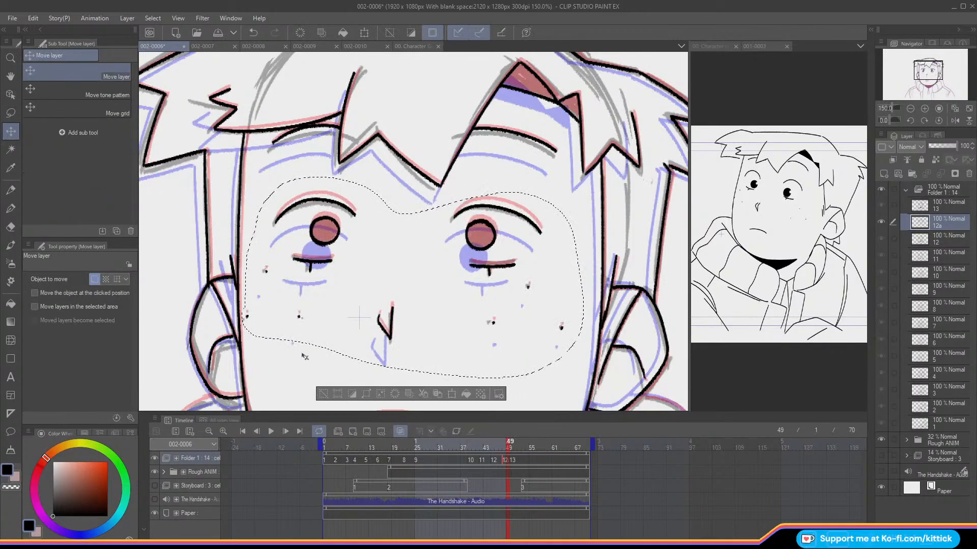
key(Up)
key(ctrl+d)
Step: Ink the mouth as a flat oval on cel 12a with the Design pencil and compare the face with the neighbouring cels
key(p)
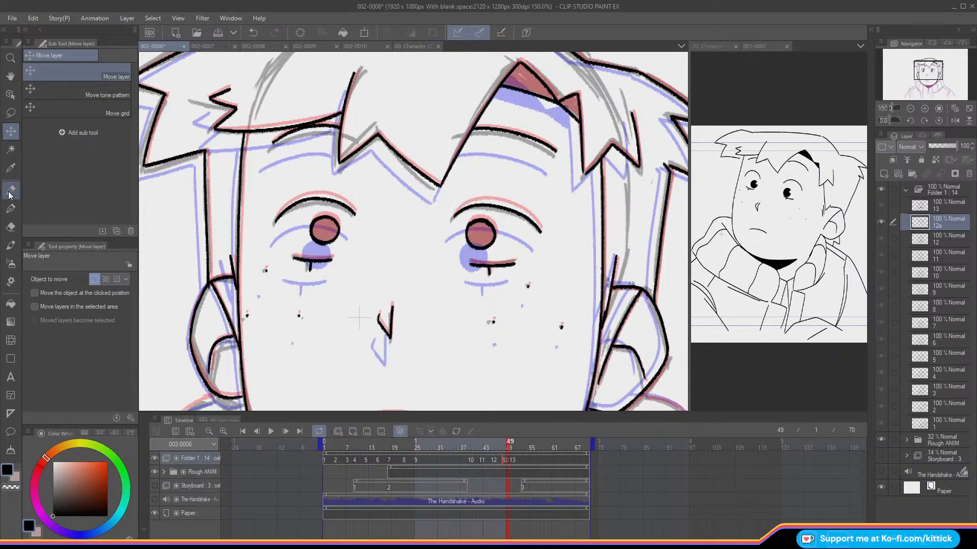
click(910, 109)
drag(376, 288, 382, 235)
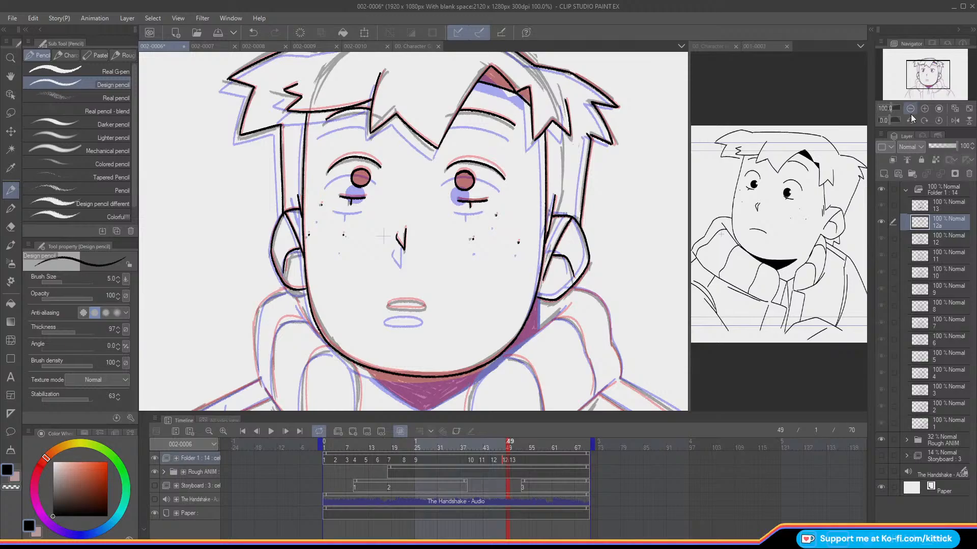
click(925, 108)
drag(916, 75, 917, 79)
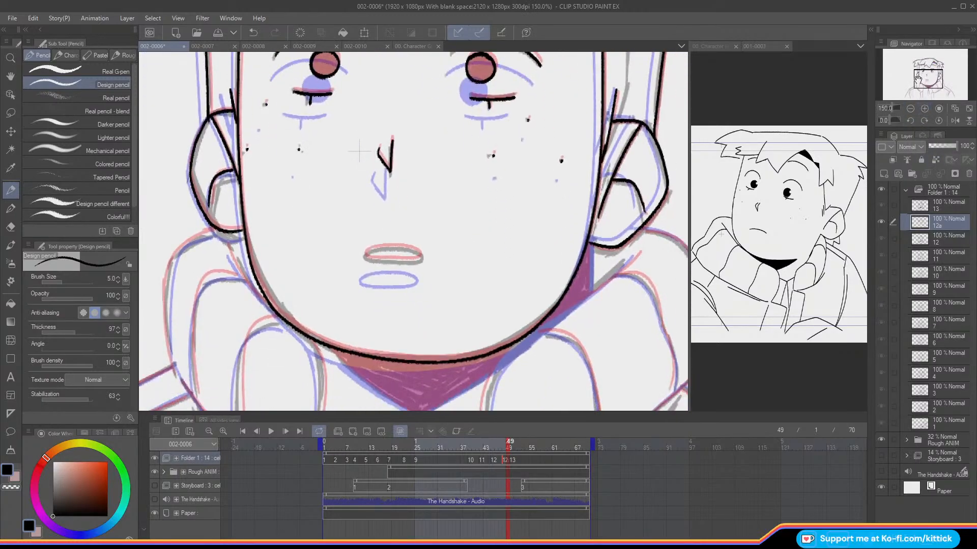
mouse_move(367, 253)
mouse_down()
mouse_move(394, 262)
mouse_move(422, 256)
mouse_move(365, 253)
mouse_up()
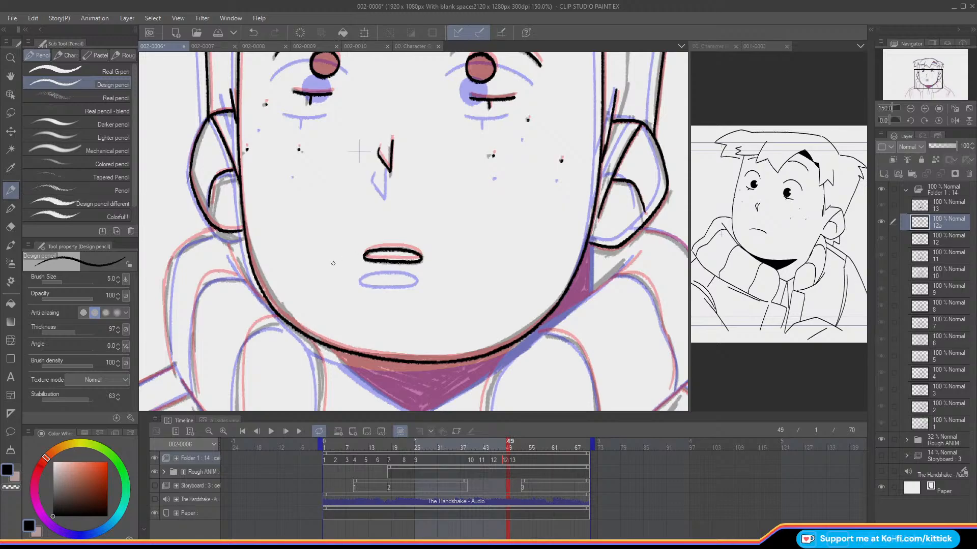
key(o)
click(909, 108)
drag(918, 66, 918, 58)
key(Left)
key(Left)
key(Right)
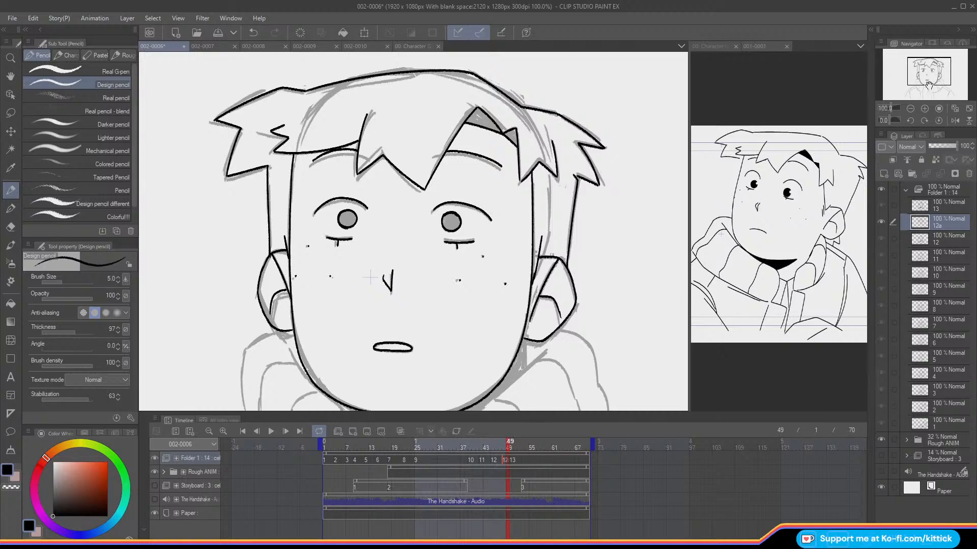
Step: With onion skin on, ink the short neck line below the ear and the outer edge of the image-right hood collar on cel 12a
drag(928, 78, 924, 83)
key(Left)
key(Left)
key(Right)
key(o)
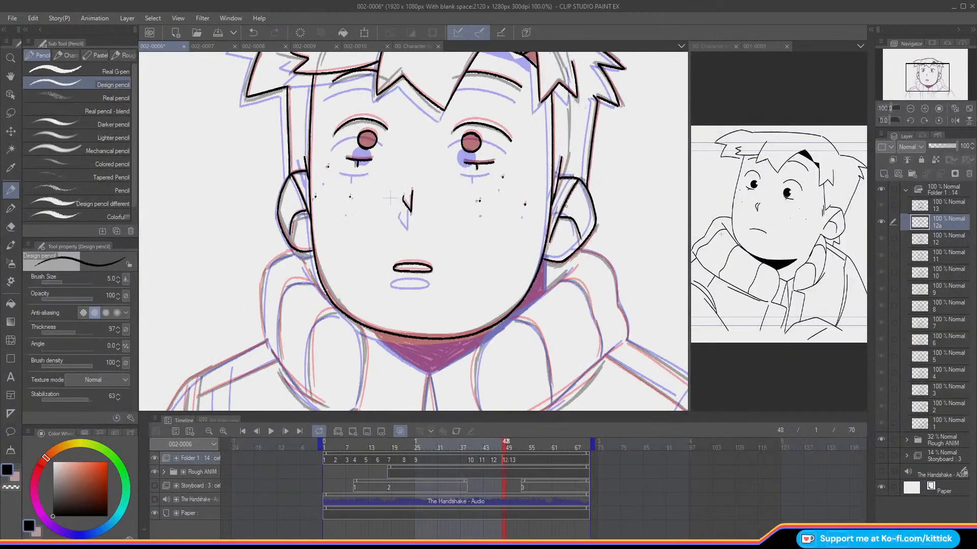
key(Right)
key(Left)
drag(546, 258, 545, 288)
key(ctrl+z)
drag(523, 223, 543, 143)
drag(589, 114, 463, 93)
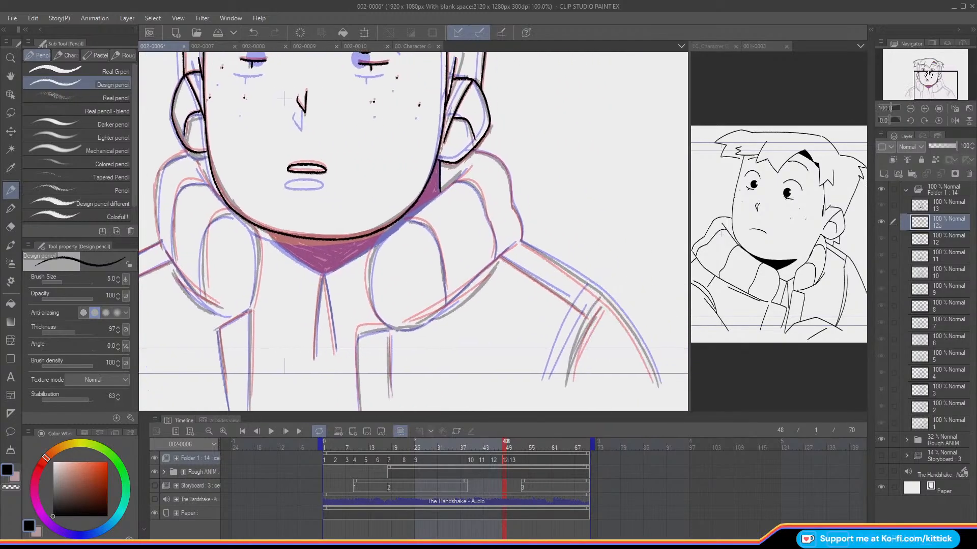
mouse_move(470, 149)
mouse_down()
mouse_move(508, 171)
mouse_move(522, 241)
mouse_up()
Step: Ink the outer edge and the front edge of the image-left hood collar on cel 12a
drag(925, 79, 910, 76)
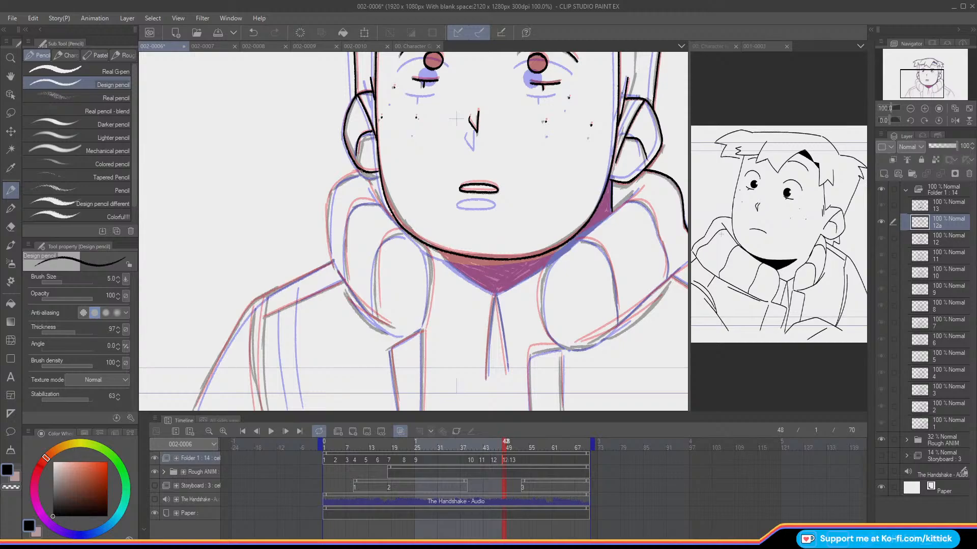
mouse_move(342, 180)
mouse_down()
mouse_move(328, 215)
mouse_move(333, 260)
mouse_up()
mouse_move(367, 180)
mouse_down()
mouse_move(427, 261)
mouse_move(423, 248)
mouse_move(423, 331)
mouse_up()
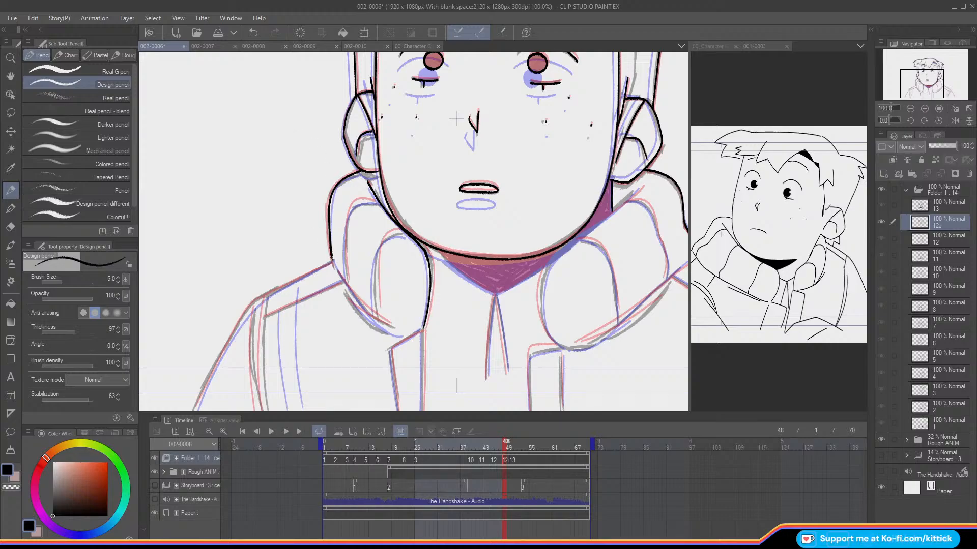
drag(335, 268, 396, 331)
key(ctrl+z)
key(ctrl+z)
Step: Compare the collar lines of cel 12a with cels 12 and 13 with onion skin off
key(o)
key(Left)
key(Right)
key(Right)
key(Right)
key(Right)
key(Left)
key(Left)
key(Left)
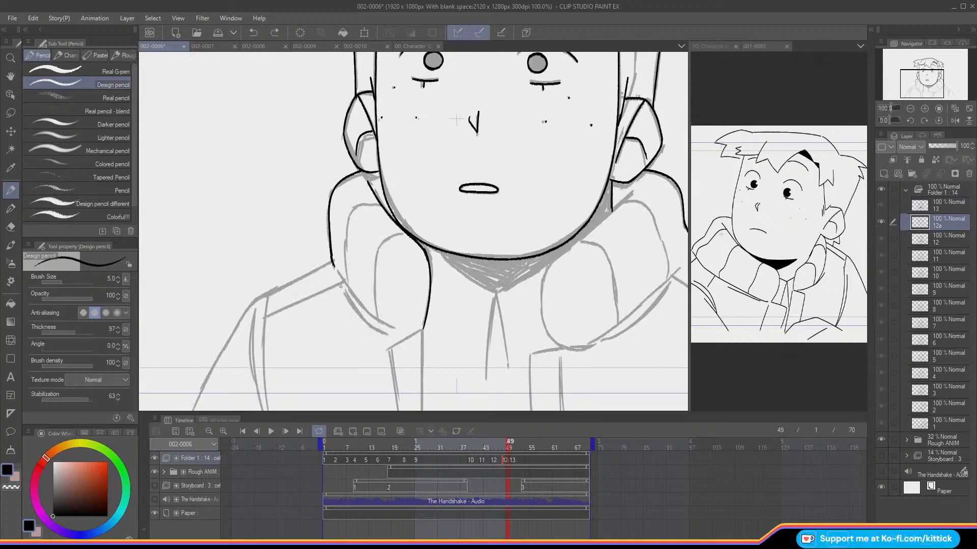
key(Right)
key(Right)
key(Left)
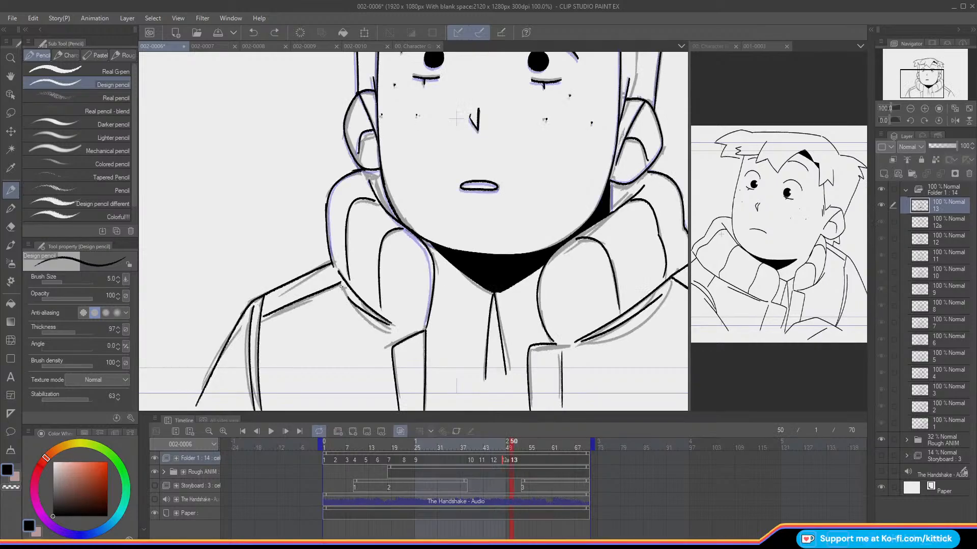
Step: Erase the outer edge of the image-left collar on cel 12a and redraw it with the Design pencil using onion skin
key(o)
key(Left)
key(e)
mouse_move(355, 173)
mouse_down()
mouse_move(326, 209)
mouse_move(329, 257)
mouse_up()
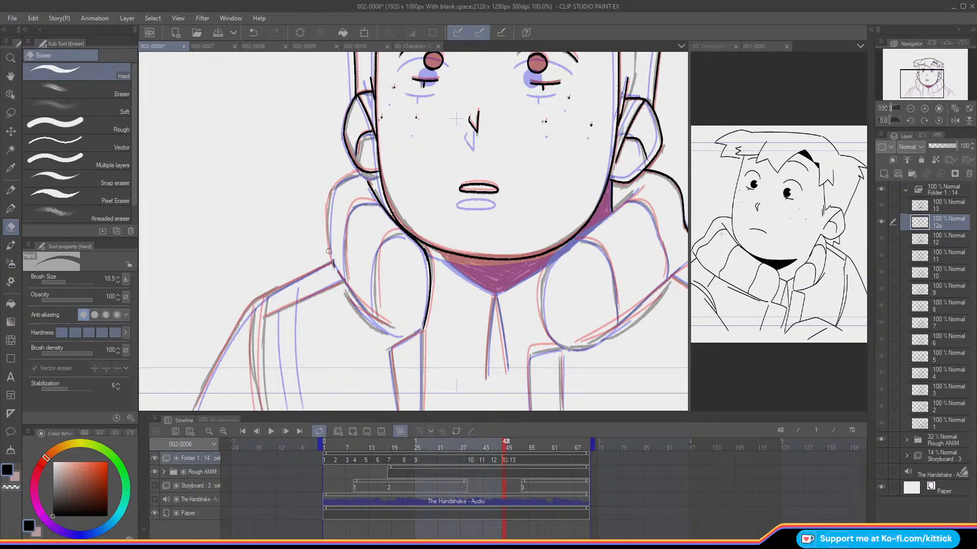
key(p)
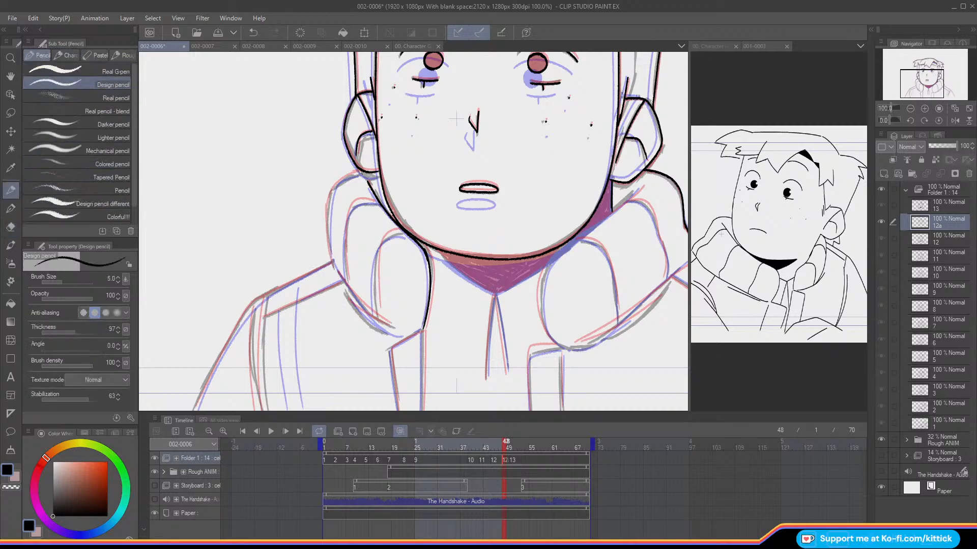
key(ctrl+z)
mouse_move(358, 170)
mouse_down()
mouse_move(327, 199)
mouse_move(333, 262)
mouse_up()
Step: Ink the lower edge of the image-left collar and the two jacket opening lines beneath it on cel 12a
mouse_move(336, 269)
mouse_down()
mouse_move(389, 323)
mouse_move(363, 312)
mouse_move(389, 324)
mouse_up()
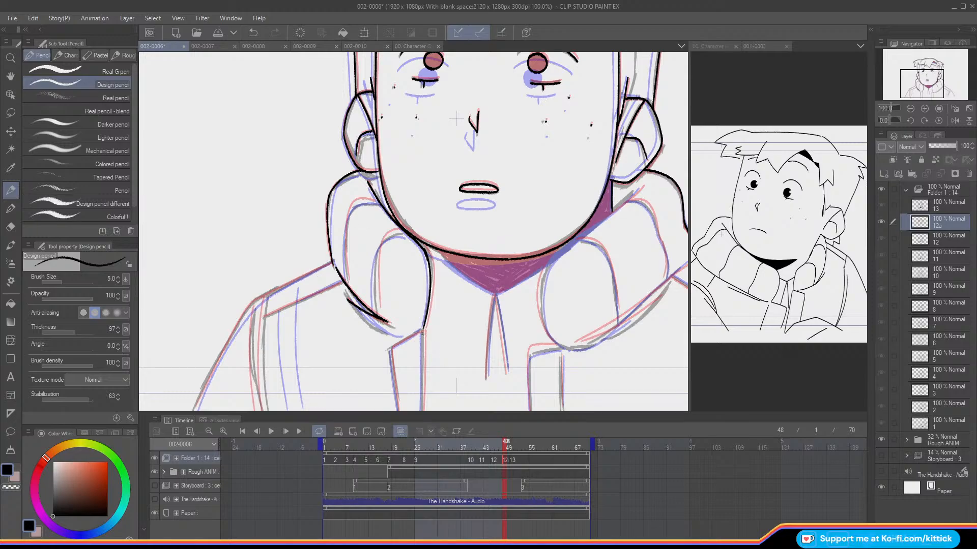
drag(423, 336, 422, 410)
mouse_move(422, 332)
mouse_down()
mouse_move(389, 351)
mouse_move(399, 409)
mouse_up()
Step: Check the new collar and jacket lines of cel 12a against the neighbouring cels with onion skin off
key(o)
key(Left)
key(Right)
key(Right)
key(Right)
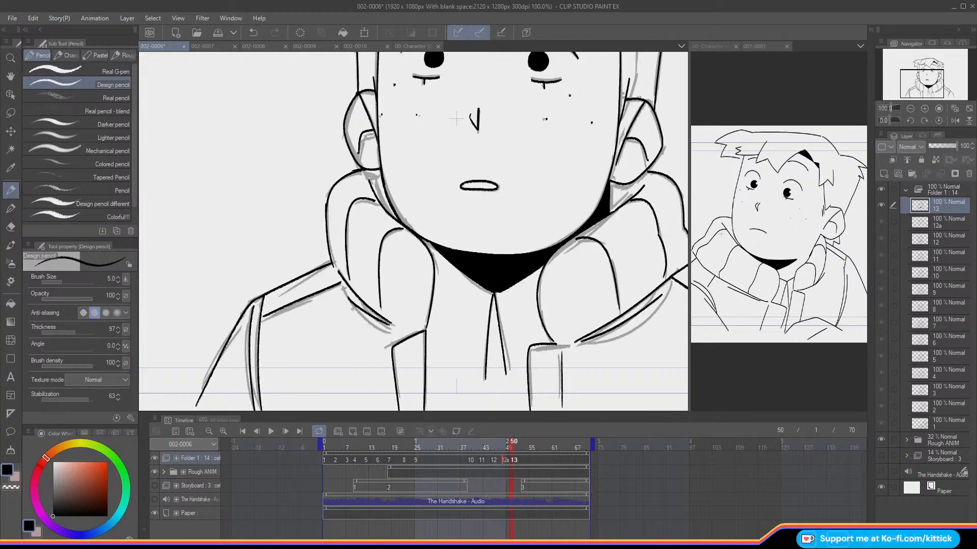
key(Left)
key(Left)
key(Left)
key(Right)
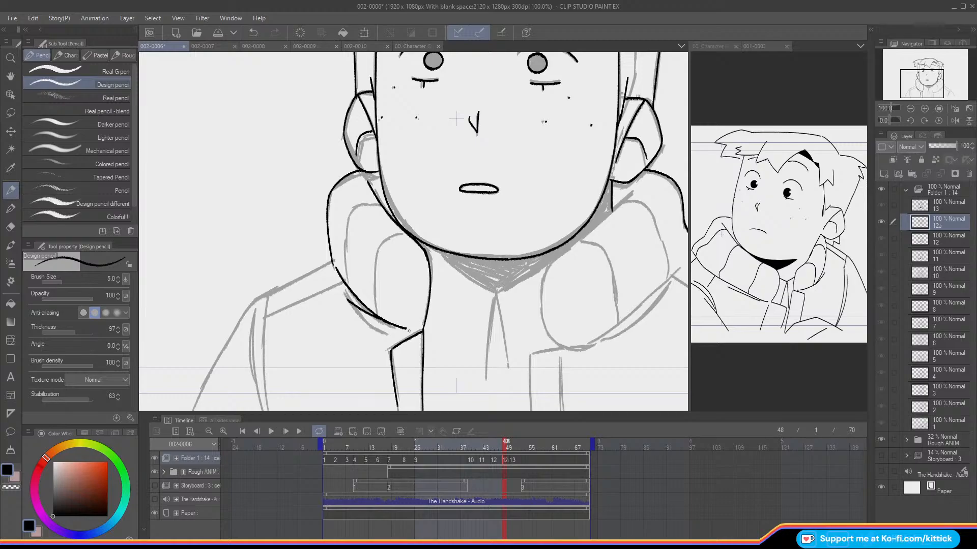
Step: Extend the lower edge line of the image-left collar on cel 13 to match cel 12a, and recheck both cels
key(Right)
key(Right)
key(o)
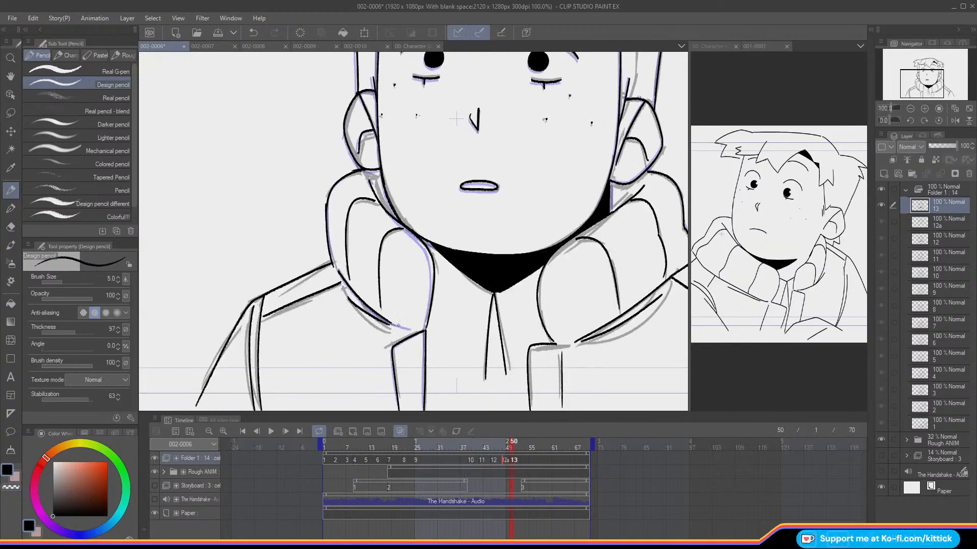
key(o)
key(Left)
key(Right)
key(Left)
key(Right)
key(Left)
key(o)
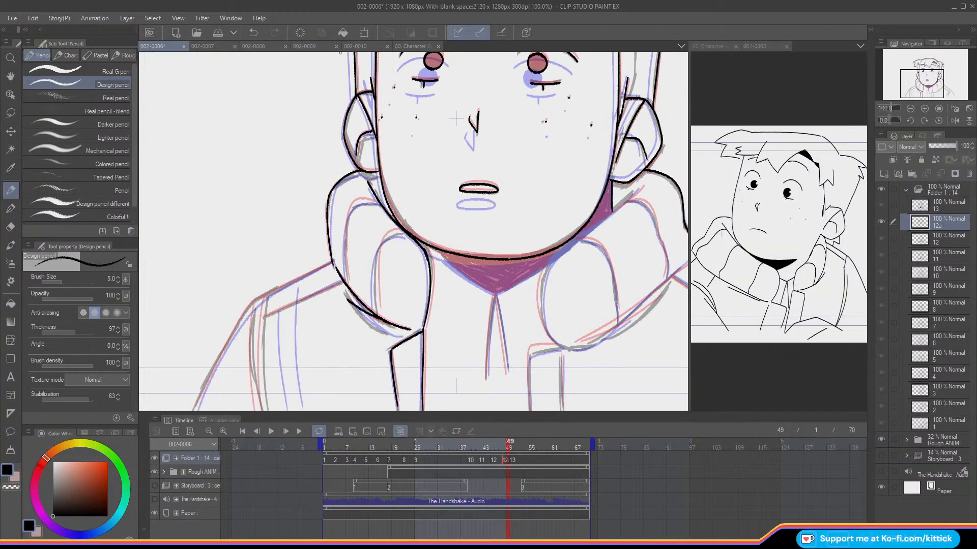
Step: Ink the two curved inner folds of the image-left collar on cel 12a
drag(355, 202, 342, 268)
key(ctrl+z)
mouse_move(376, 202)
mouse_down()
mouse_move(351, 210)
mouse_move(346, 282)
mouse_up()
key(ctrl+z)
mouse_move(399, 231)
mouse_down()
mouse_move(376, 260)
mouse_move(377, 304)
mouse_up()
Step: Compare the inked collar folds of cel 12a with the cels before and after it
key(Left)
key(Left)
key(Right)
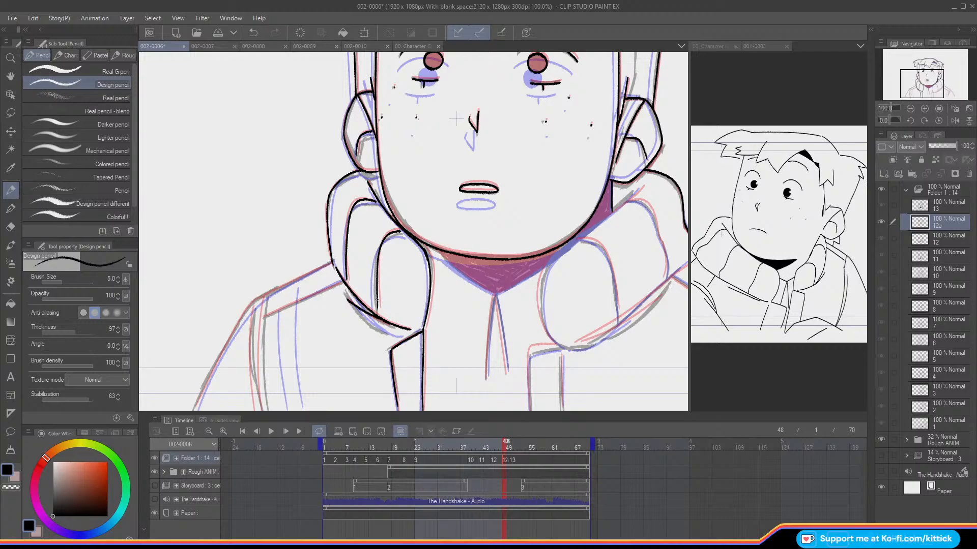
key(o)
key(Left)
key(Right)
key(Left)
key(Right)
key(Right)
key(Left)
Step: Erase the outer edge of the image-left collar on cel 12 and redraw it using onion skin
key(Left)
key(Right)
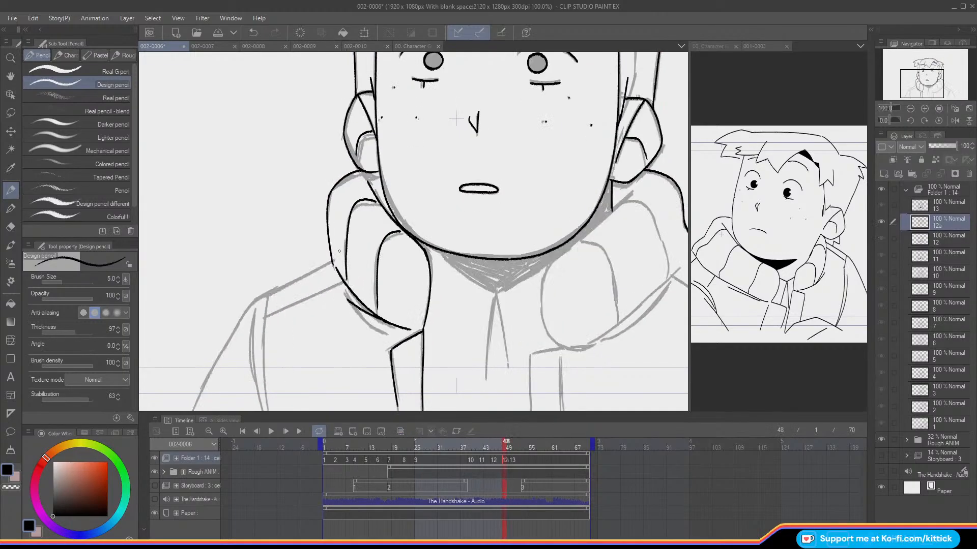
click(20, 232)
key(Left)
key(Left)
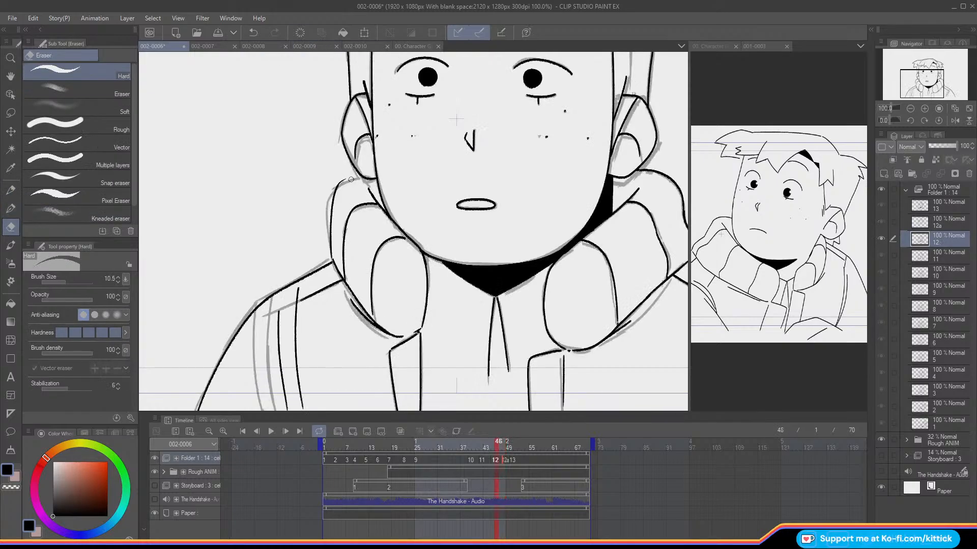
key(o)
key(p)
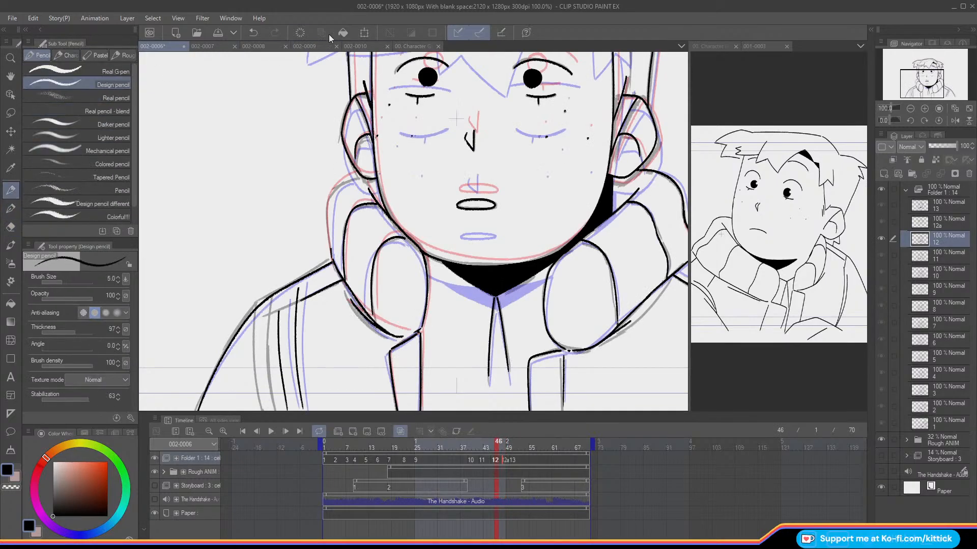
mouse_move(358, 175)
mouse_down()
mouse_move(332, 197)
mouse_move(331, 254)
mouse_up()
Step: Review the collar motion across cels 12, 12a and 13 with onion skin off
key(o)
key(Left)
key(Left)
key(Right)
key(Right)
key(Right)
key(Right)
key(Right)
key(Right)
key(Right)
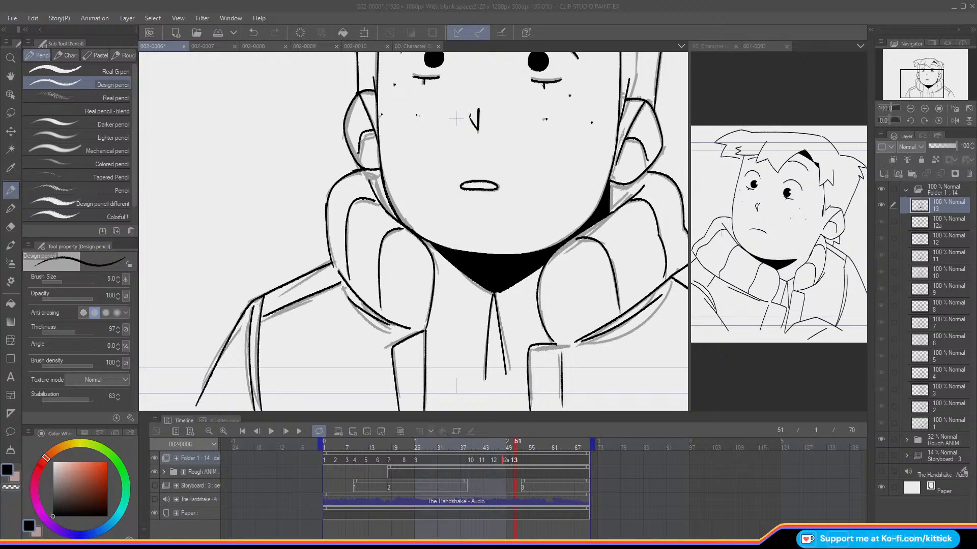
click(513, 453)
drag(514, 452, 512, 453)
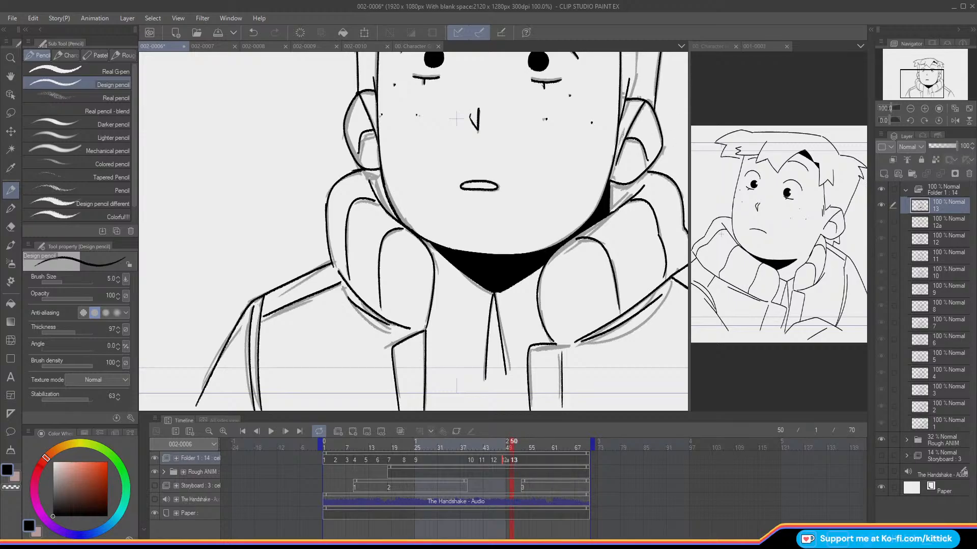
Step: On cel 12a with onion skin on, ink the diagonal neck line and the rounded front edge of the image-right collar
key(Left)
key(o)
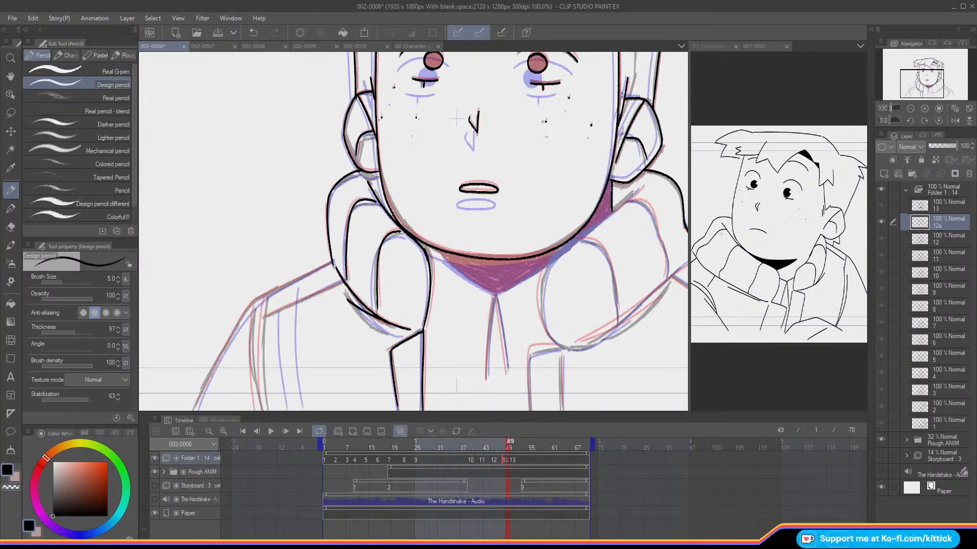
drag(915, 78, 917, 79)
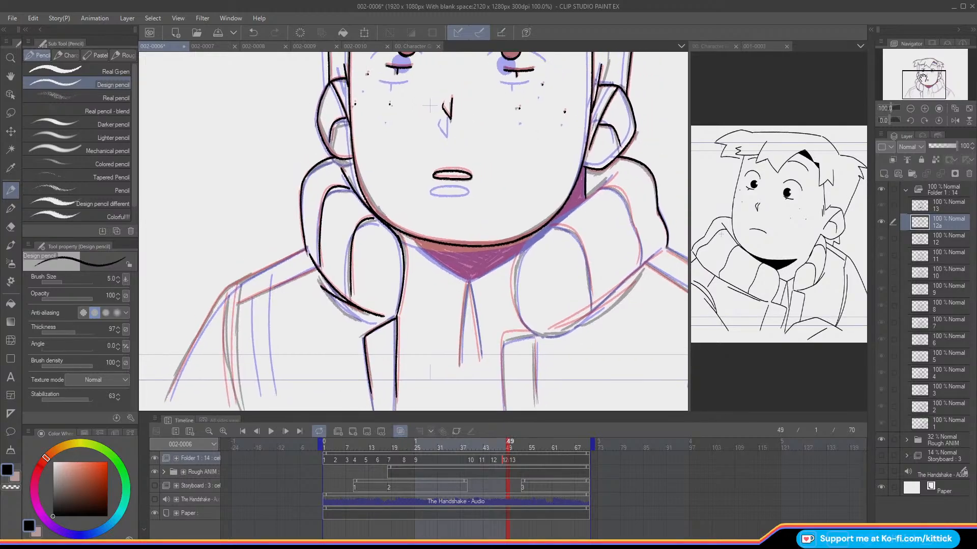
drag(616, 173, 584, 202)
key(ctrl+z)
mouse_move(616, 172)
mouse_down()
mouse_move(539, 229)
mouse_move(516, 266)
mouse_move(519, 313)
mouse_move(537, 334)
mouse_up()
key(ctrl+z)
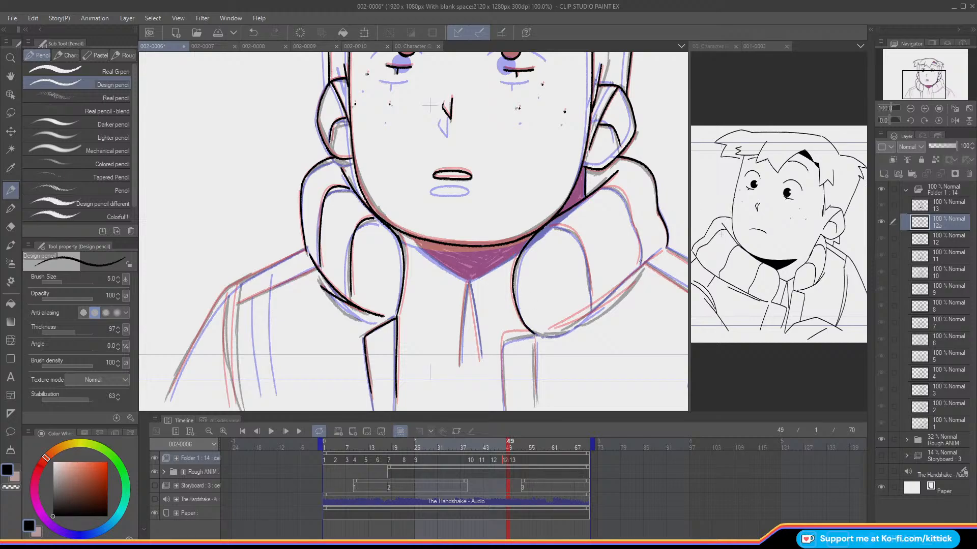
Step: Ink the lower edge lines and the front inner fold of the image-right collar on cel 12a
drag(661, 250, 549, 328)
drag(631, 284, 553, 328)
mouse_move(550, 224)
mouse_down()
mouse_move(577, 234)
mouse_move(558, 224)
mouse_move(578, 236)
mouse_move(592, 298)
mouse_up()
key(ctrl+z)
key(ctrl+z)
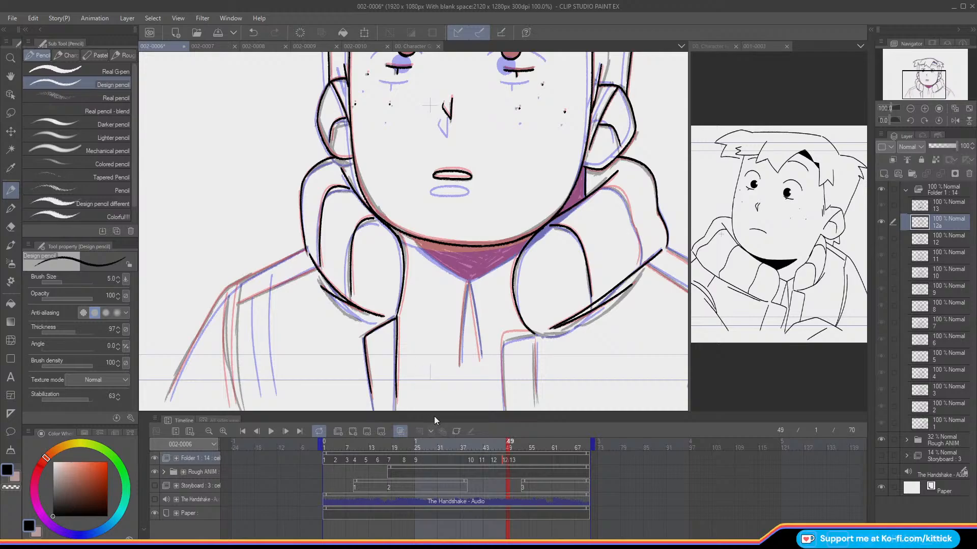
Step: Ink the outer inner-fold curve of the image-right collar on cel 12a
drag(434, 414, 417, 416)
drag(923, 85, 931, 88)
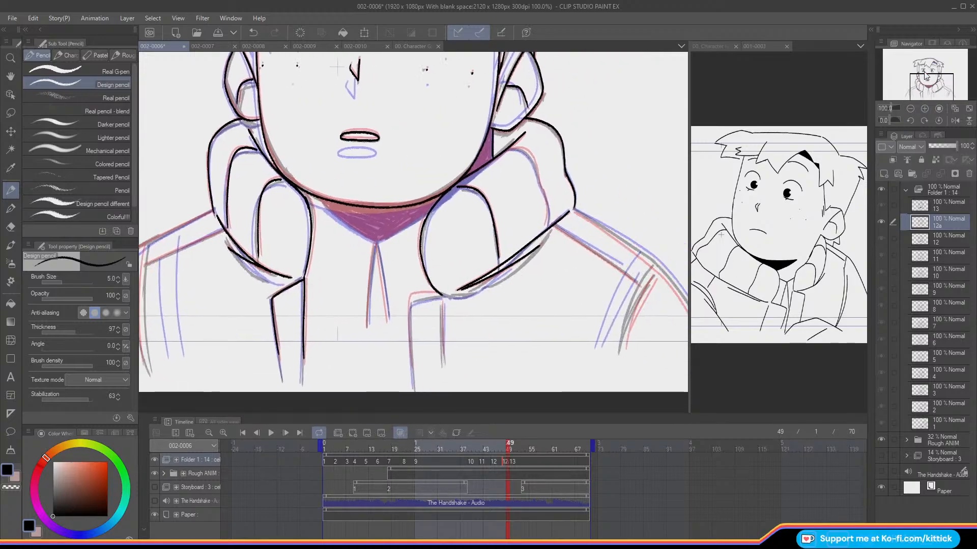
mouse_move(508, 148)
mouse_down()
mouse_move(533, 157)
mouse_move(540, 184)
mouse_up()
key(ctrl+z)
drag(527, 151, 550, 226)
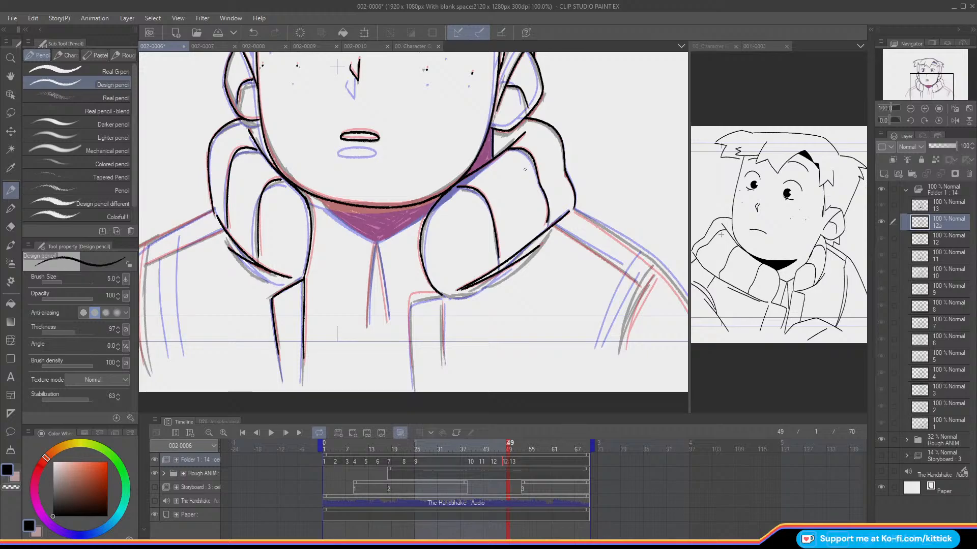
Step: Ink the V-shaped neckline under the chin and the image-right centre line below it on cel 12a
drag(921, 83, 912, 81)
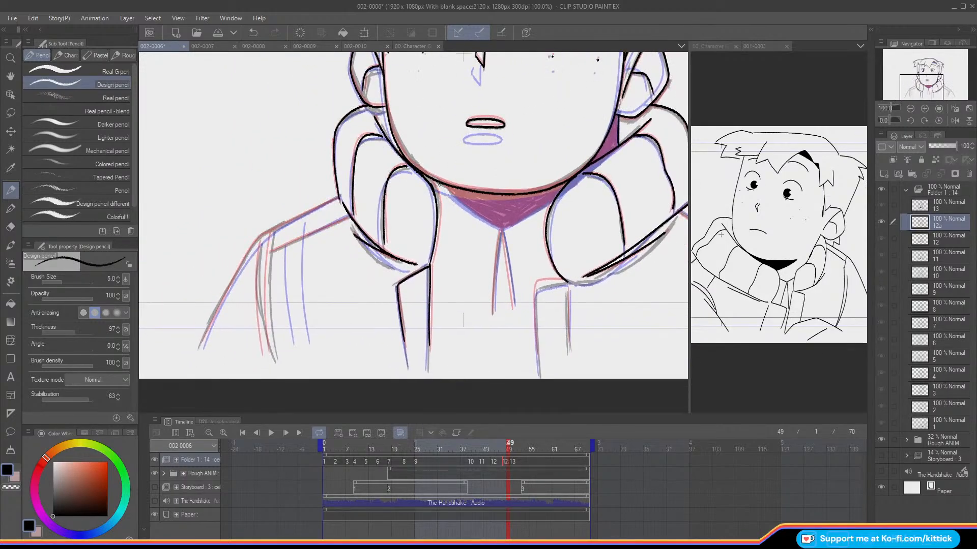
drag(439, 184, 501, 228)
mouse_move(555, 198)
mouse_down()
mouse_move(501, 228)
mouse_move(514, 304)
mouse_up()
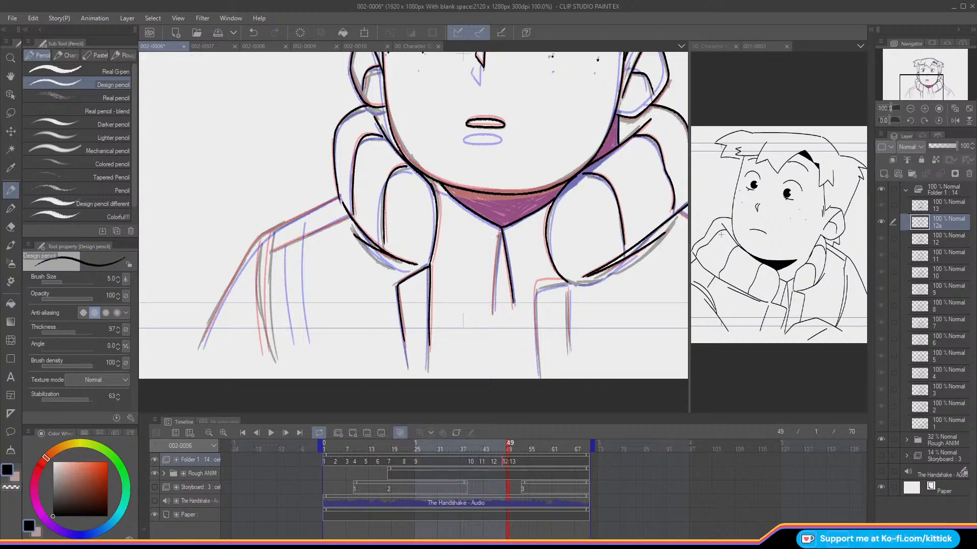
Step: Ink the image-left centre line below the neckline and the image-right jacket opening lines on cel 12a
drag(500, 229, 491, 312)
key(ctrl+z)
drag(500, 232, 493, 311)
key(ctrl+z)
mouse_move(566, 283)
mouse_down()
mouse_move(532, 283)
mouse_move(539, 376)
mouse_up()
drag(567, 287, 570, 352)
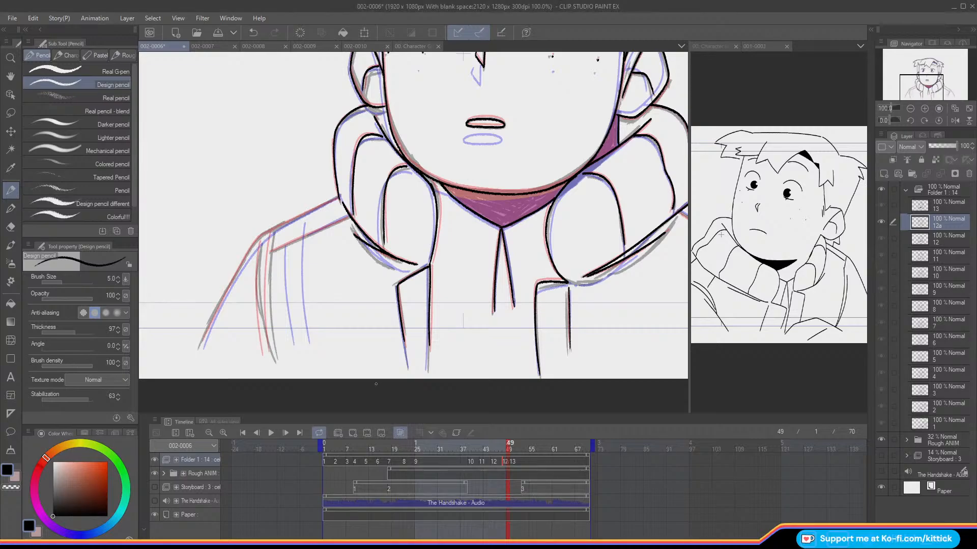
Step: Compare the neckline and jacket opening of cel 12a with the neighbouring cels
drag(926, 82, 937, 81)
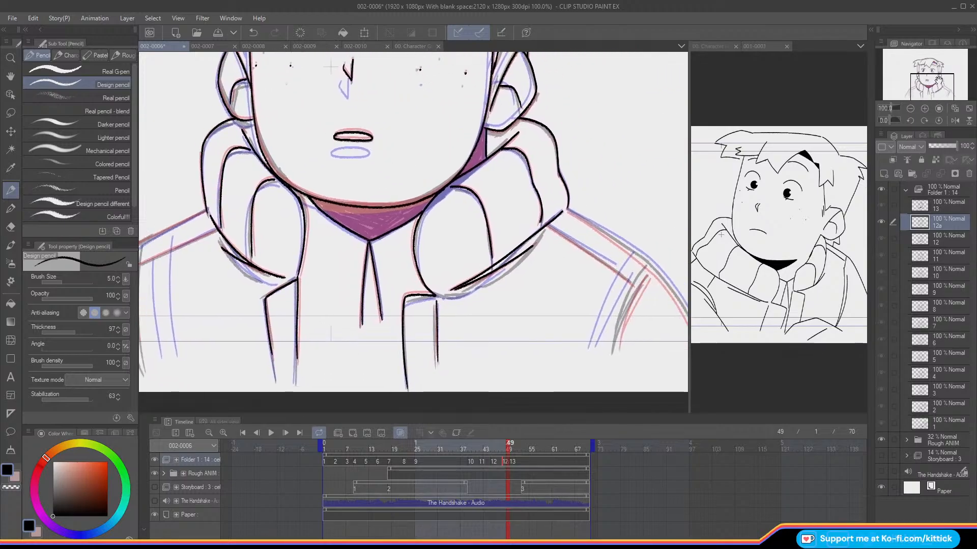
key(o)
key(o)
key(Left)
key(Left)
key(Right)
key(Left)
key(Right)
key(Left)
key(Right)
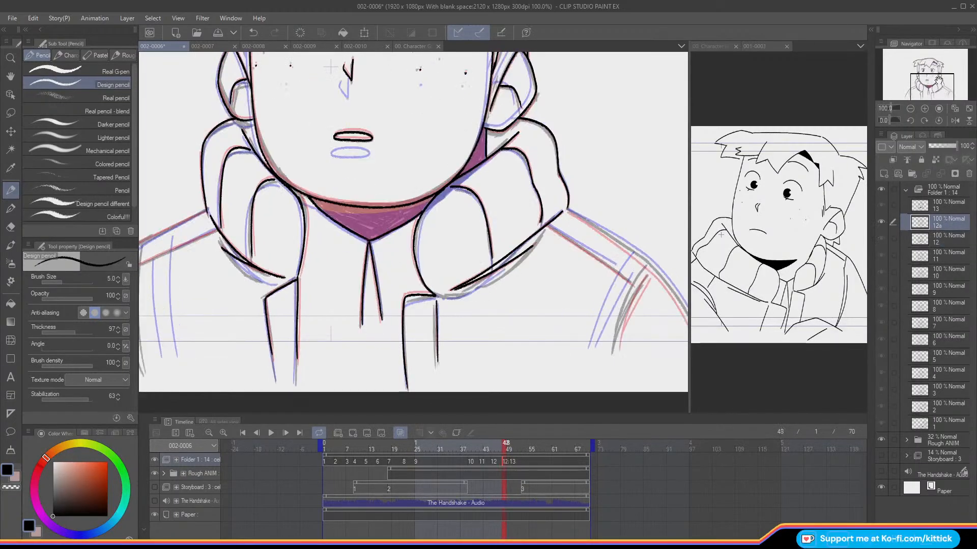
Step: Ink the image-right shoulder and outer sleeve contour on cel 12a
drag(921, 81, 927, 82)
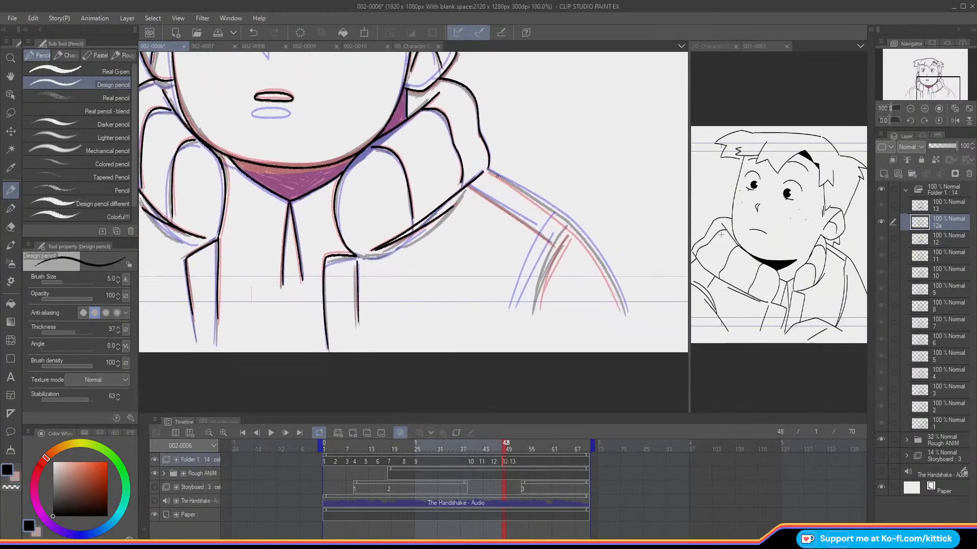
mouse_move(487, 171)
mouse_down()
mouse_move(559, 219)
mouse_move(623, 305)
mouse_up()
key(ctrl+z)
drag(553, 215, 626, 313)
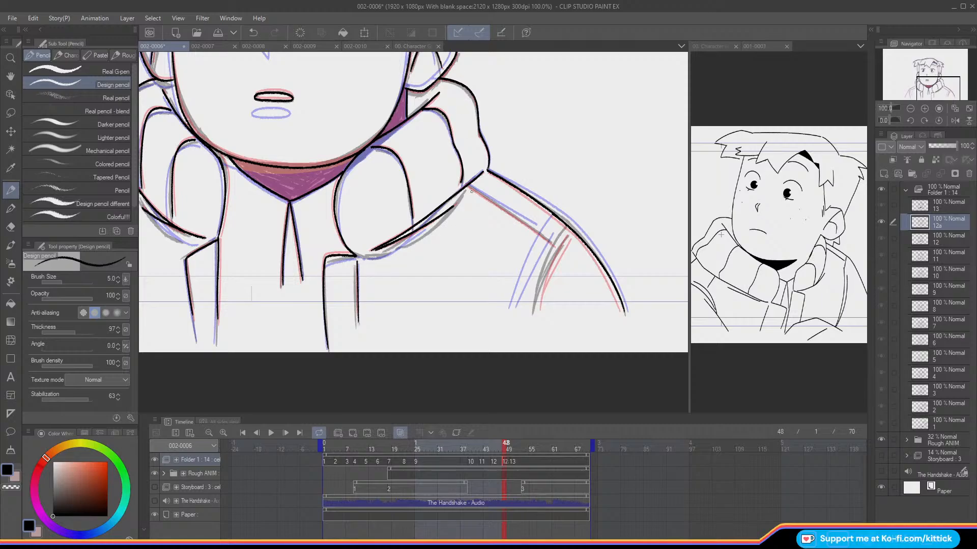
Step: Ink the lower shoulder seam and the two sleeve seam lines on the image-right shoulder of cel 12a
drag(469, 187, 542, 236)
key(ctrl+z)
mouse_move(467, 186)
mouse_down()
mouse_move(562, 247)
mouse_move(535, 309)
mouse_up()
mouse_move(563, 227)
mouse_down()
mouse_move(530, 311)
mouse_move(547, 253)
mouse_move(526, 313)
mouse_up()
key(ctrl+z)
Step: Mirror the canvas view horizontally and ink the shoulder and outer sleeve contour of the opposite shoulder on cel 12a
drag(928, 99, 904, 97)
click(954, 120)
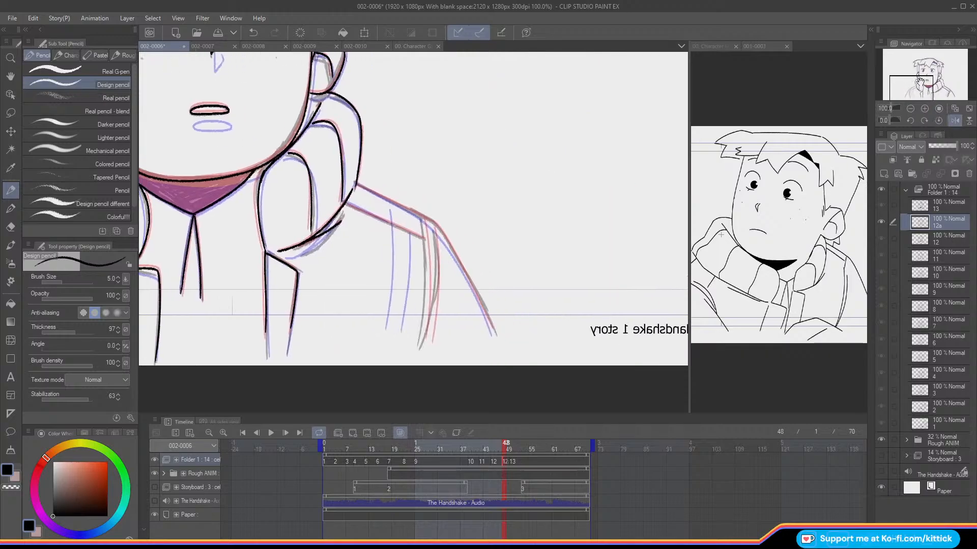
mouse_move(356, 183)
mouse_down()
mouse_move(437, 227)
mouse_move(491, 334)
mouse_up()
key(ctrl+z)
drag(435, 228, 490, 331)
key(ctrl+z)
drag(435, 227, 493, 334)
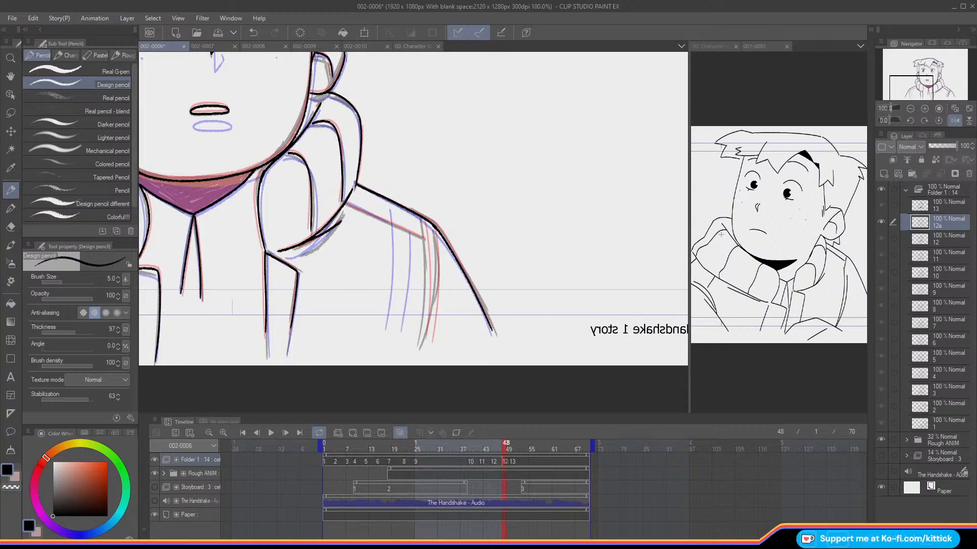
Step: Ink the lower shoulder seam and two sleeve seam lines on that shoulder, restore the unmirrored view and fit the canvas
mouse_move(348, 203)
mouse_down()
mouse_move(404, 231)
mouse_move(396, 334)
mouse_up()
drag(422, 219, 406, 326)
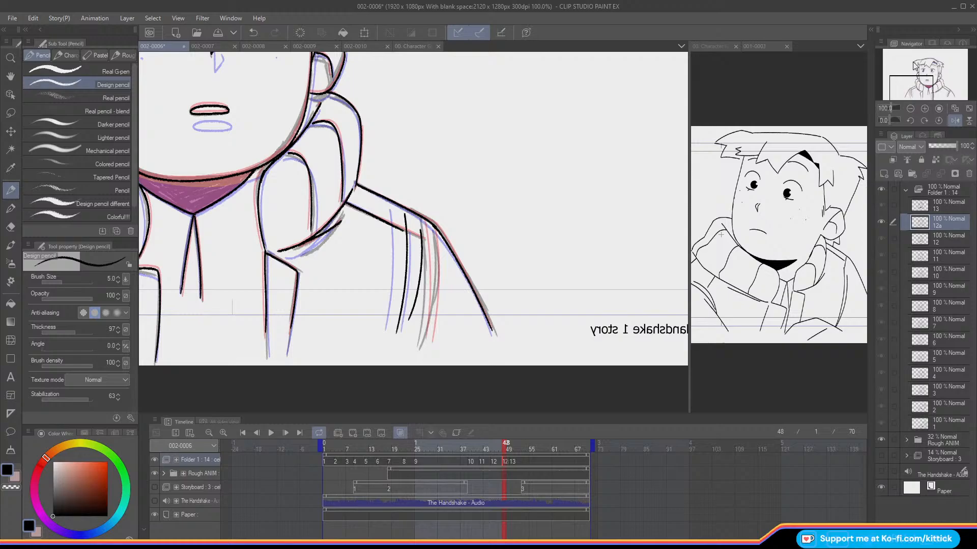
drag(915, 65, 926, 89)
click(955, 120)
click(958, 110)
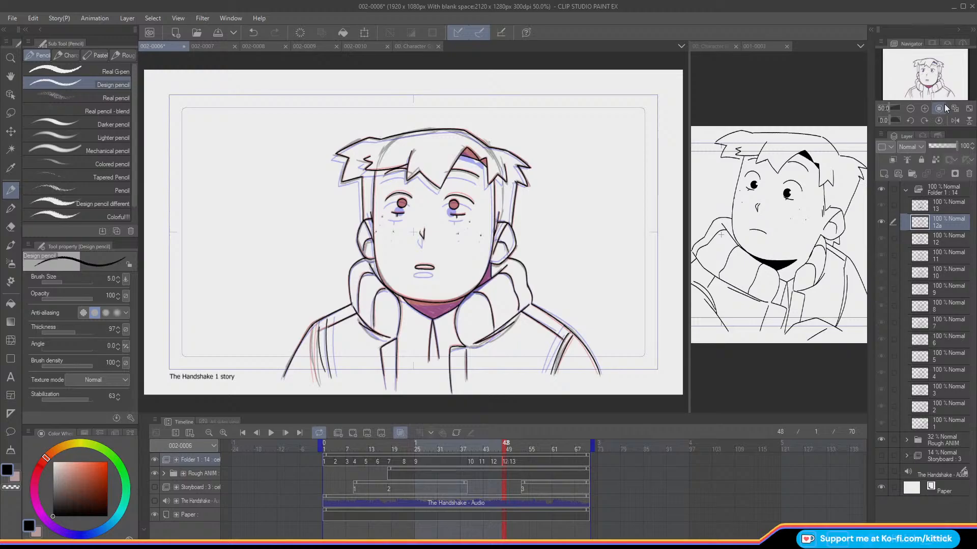
Step: Turn off onion skinning, hide the Rough ANIM folder and fill the neck shadow areas under the chin of cel 12a with black
key(o)
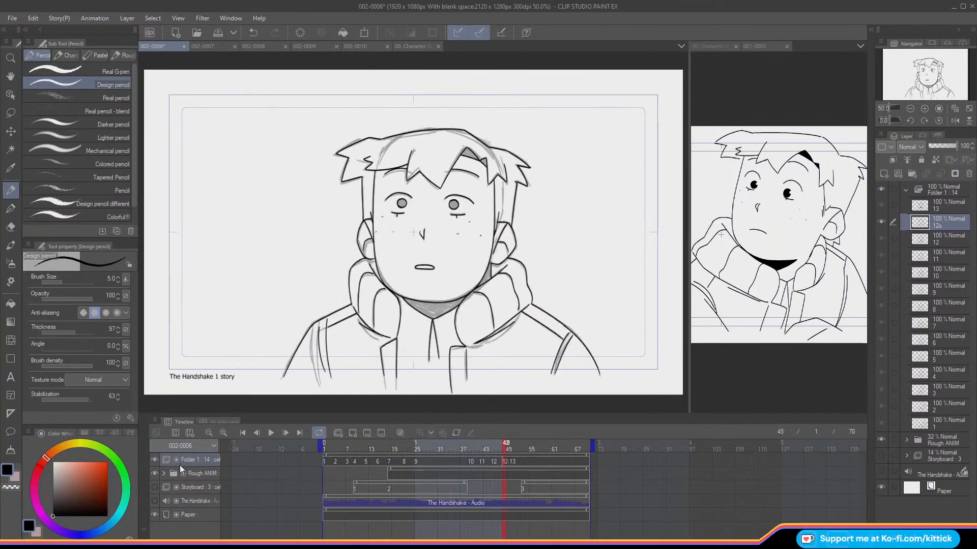
click(154, 476)
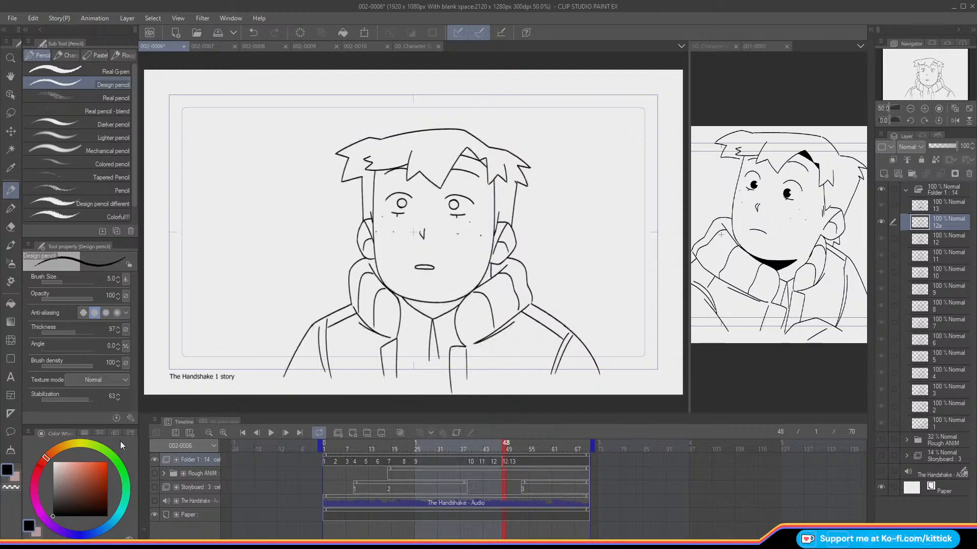
click(11, 304)
click(432, 295)
click(487, 275)
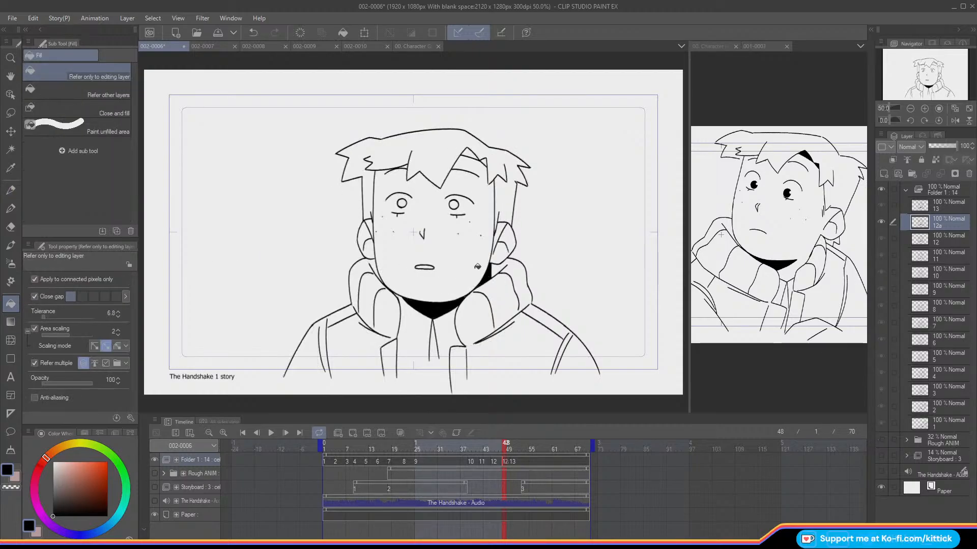
Step: Fill the dark hair gaps above the forehead and both pupils of cel 12a with black
click(469, 151)
click(483, 161)
click(454, 204)
click(403, 203)
click(11, 190)
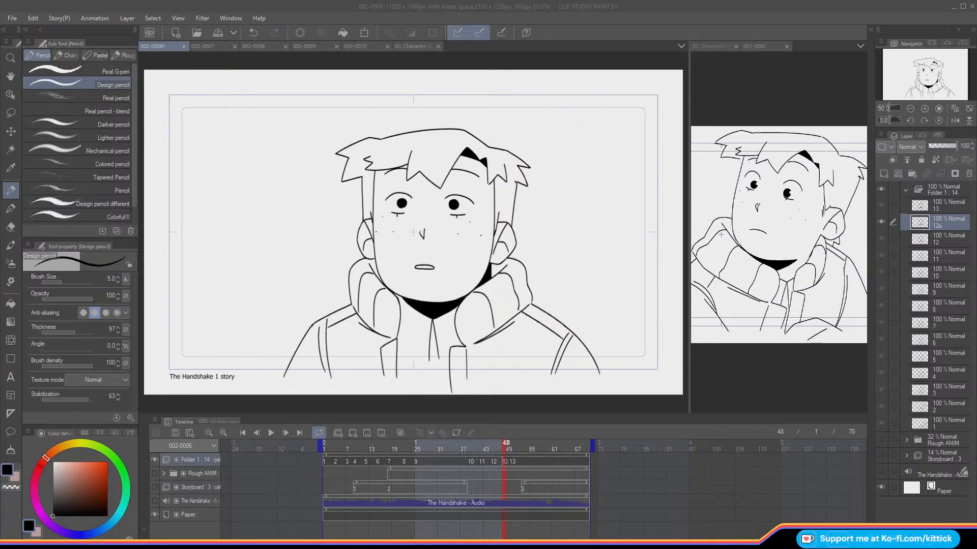
Step: Go to cel 13 with onion skinning on and erase the outer sleeve contours and sleeve seams on both shoulders at eraser size 46.4
click(521, 461)
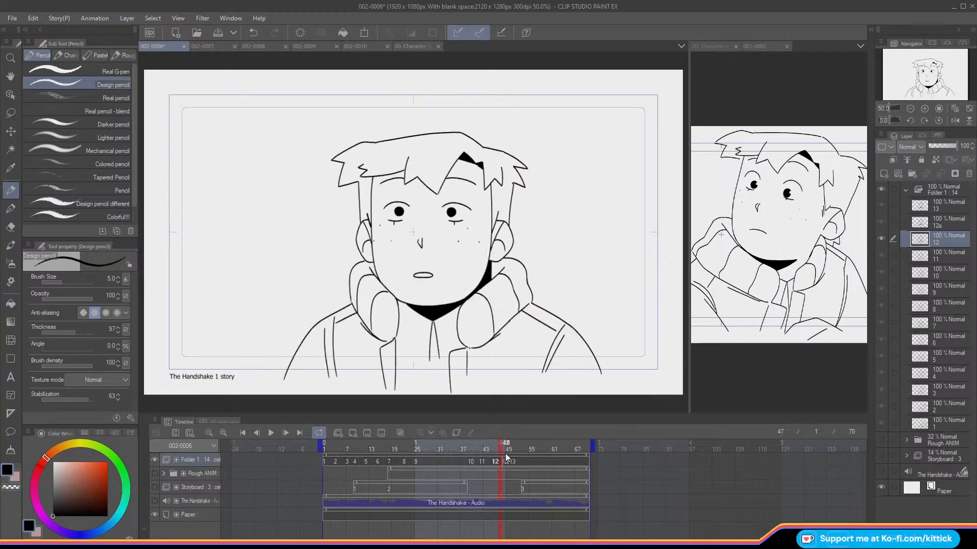
mouse_move(522, 461)
mouse_down()
mouse_move(505, 458)
mouse_move(515, 460)
mouse_move(481, 474)
mouse_move(512, 474)
mouse_up()
click(11, 227)
key(o)
click(73, 282)
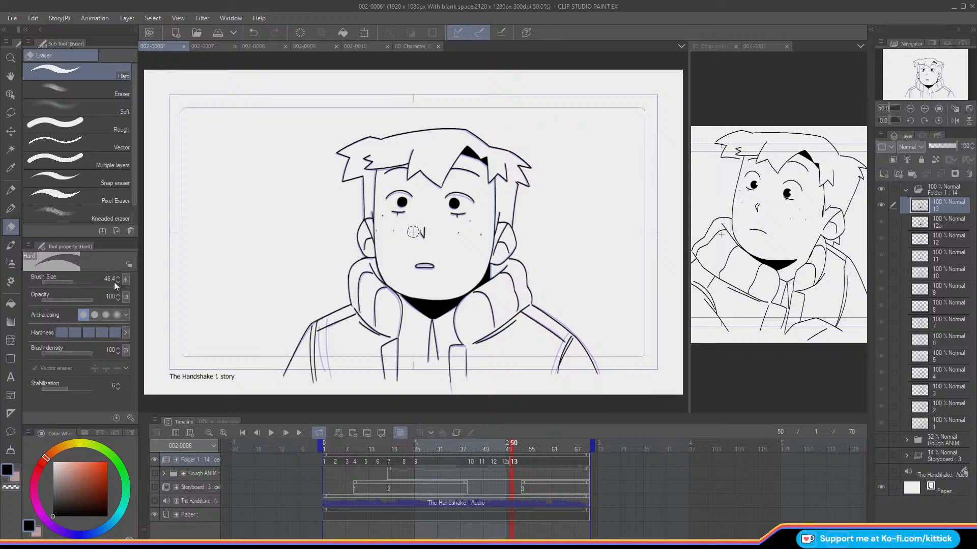
drag(304, 332, 284, 375)
drag(570, 339, 553, 377)
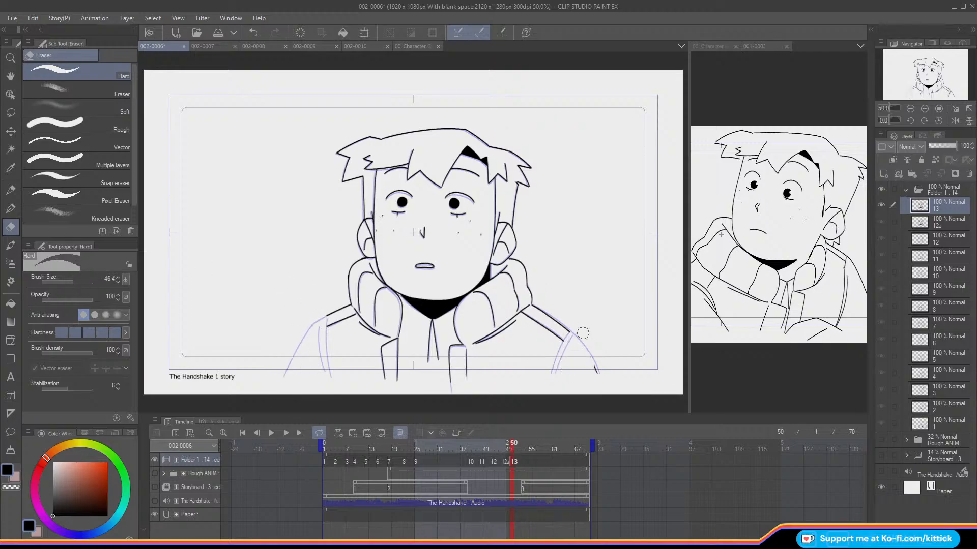
Step: Ink the image-right outer sleeve contour on cel 13 over the onion-skin lines with the Design pencil
click(11, 191)
click(925, 108)
drag(918, 85, 925, 92)
drag(552, 277, 588, 326)
key(ctrl+z)
key(ctrl+z)
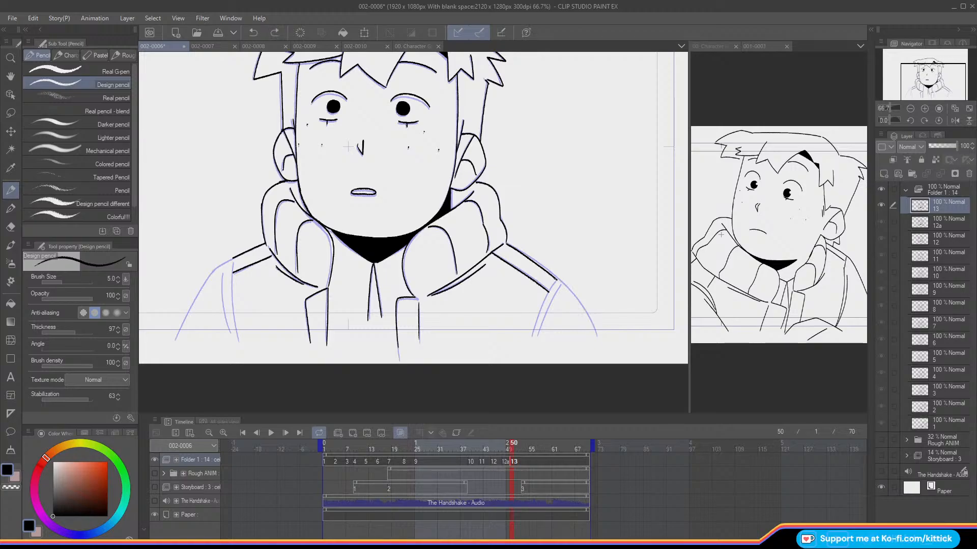
drag(554, 278, 594, 336)
key(comma)
key(period)
Step: Ink the two sleeve seam lines below the image-right shoulder of cel 13
drag(556, 283, 534, 338)
drag(561, 283, 539, 336)
click(257, 33)
key(comma)
key(period)
drag(562, 285, 536, 340)
key(comma)
key(period)
Step: Mirror the canvas view horizontally and ink the outer sleeve contour of the opposite shoulder on cel 13
drag(926, 79, 906, 70)
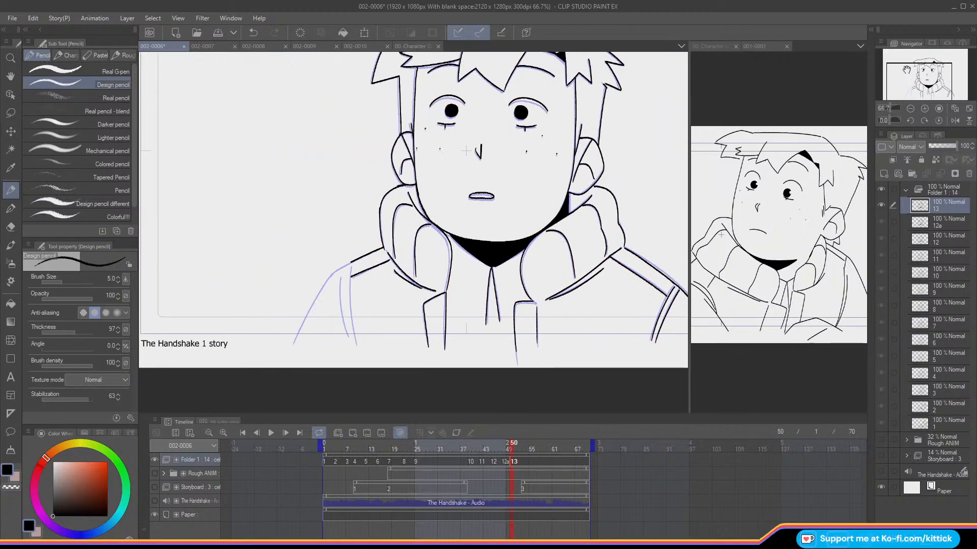
key(comma)
key(period)
key(comma)
key(period)
click(950, 121)
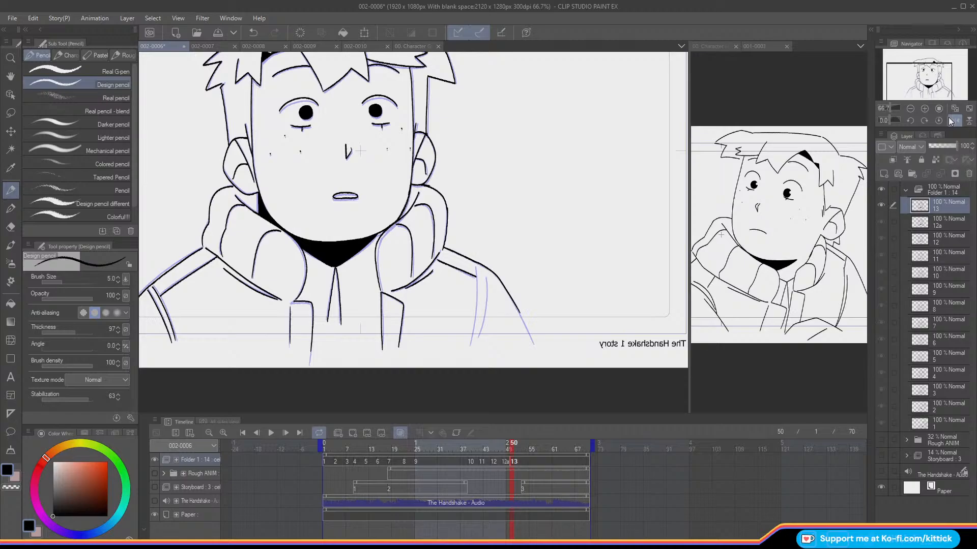
key(ctrl+z)
mouse_move(477, 263)
mouse_down()
mouse_move(499, 280)
mouse_move(476, 263)
mouse_move(506, 287)
mouse_move(534, 347)
mouse_up()
key(ctrl+z)
Step: Ink the two sleeve seam lines on the opposite shoulder of cel 13 and restore the unmirrored view
key(ctrl+z)
key(ctrl+z)
key(ctrl+z)
key(ctrl+z)
key(ctrl+z)
drag(486, 267, 534, 342)
drag(477, 267, 472, 343)
key(ctrl+z)
drag(477, 267, 474, 325)
key(ctrl+z)
drag(476, 267, 471, 344)
drag(487, 279, 479, 339)
key(ctrl+z)
drag(488, 278, 479, 336)
click(955, 120)
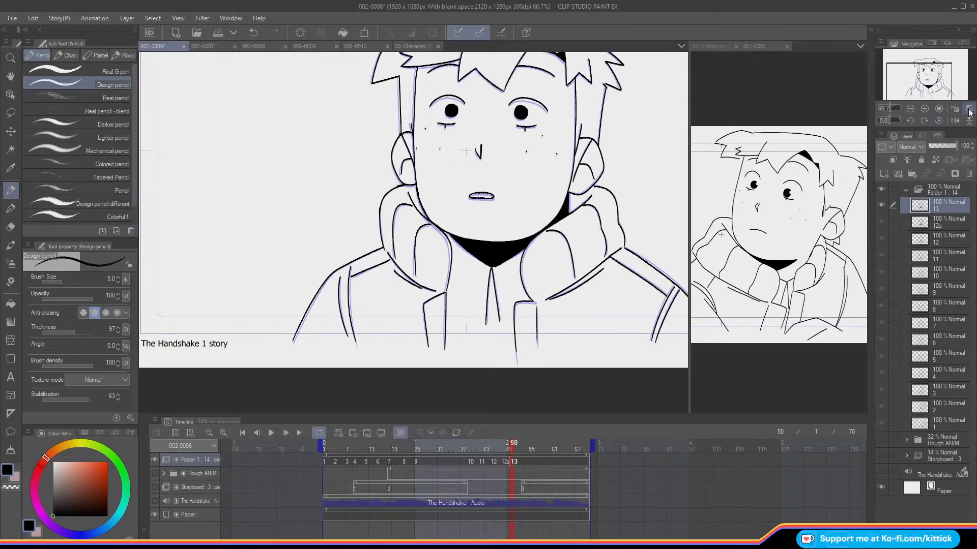
Step: Flip between cels 12a and 13 at full view and with onion skinning to compare their line art
click(963, 107)
key(o)
key(Left)
key(Right)
key(Left)
key(Right)
key(Left)
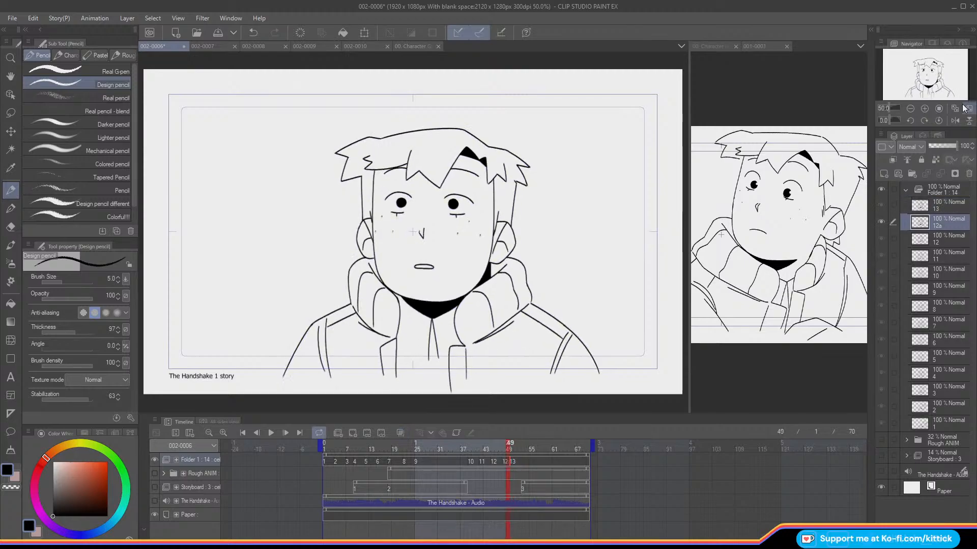
click(924, 108)
drag(920, 70, 924, 74)
key(Right)
key(o)
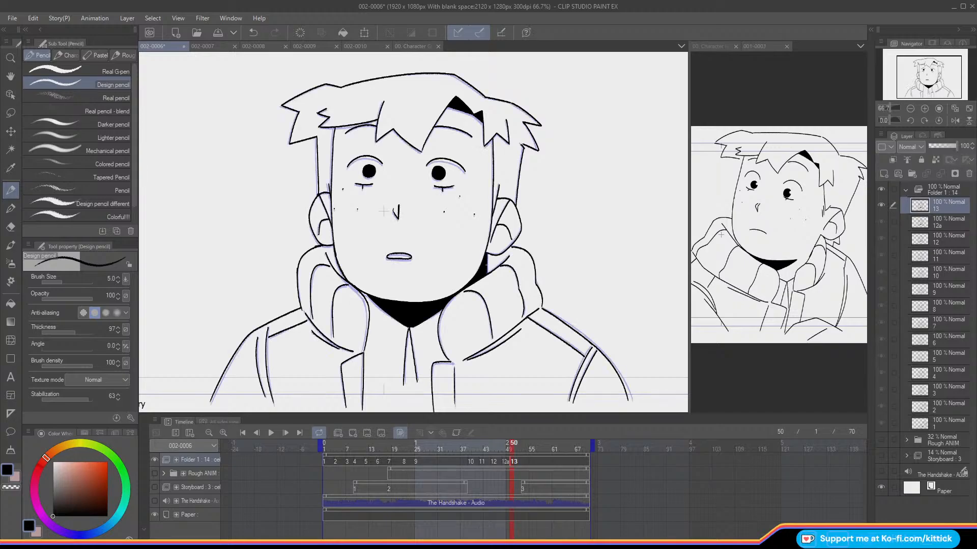
click(910, 108)
click(910, 108)
click(924, 108)
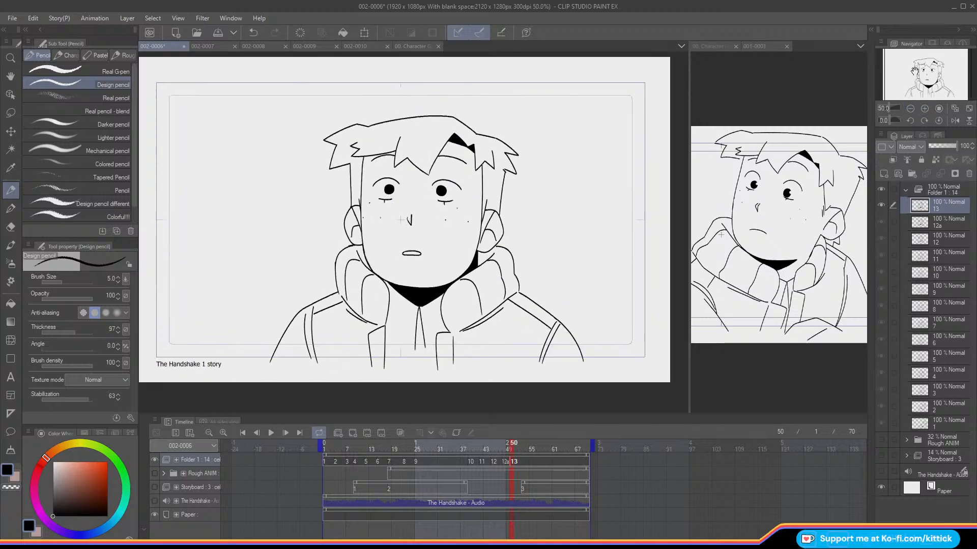
Step: Save the file and add a new empty cel at frame 52 with onion skinning on
mouse_move(514, 448)
mouse_down()
mouse_move(496, 453)
mouse_move(518, 458)
mouse_move(445, 469)
mouse_move(316, 467)
mouse_move(433, 486)
mouse_move(535, 478)
mouse_move(541, 487)
mouse_move(459, 480)
mouse_move(518, 493)
mouse_move(527, 476)
mouse_up()
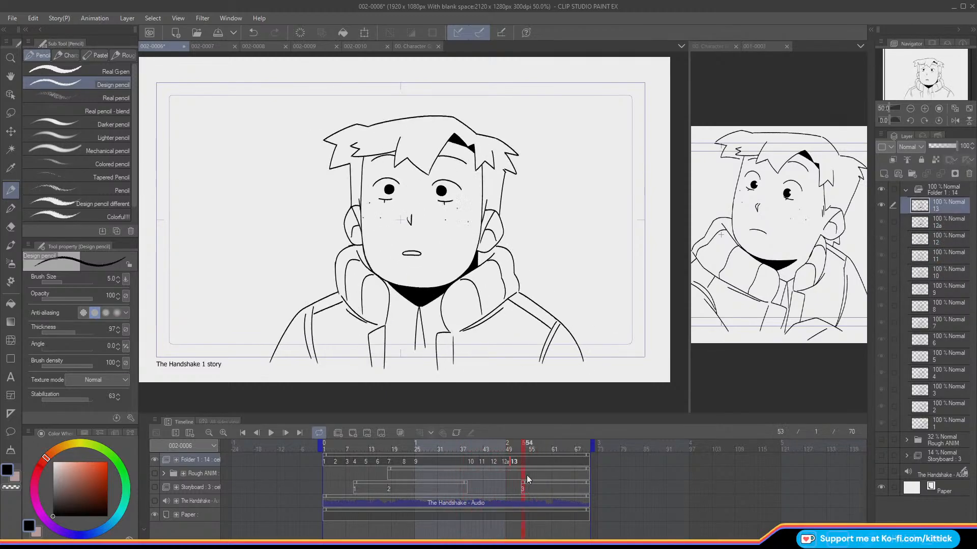
click(217, 33)
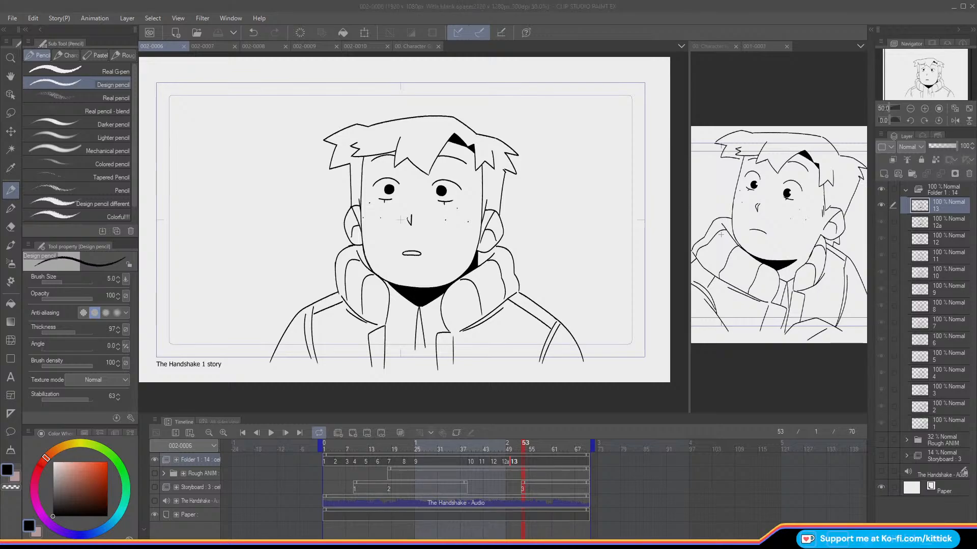
drag(526, 444, 518, 481)
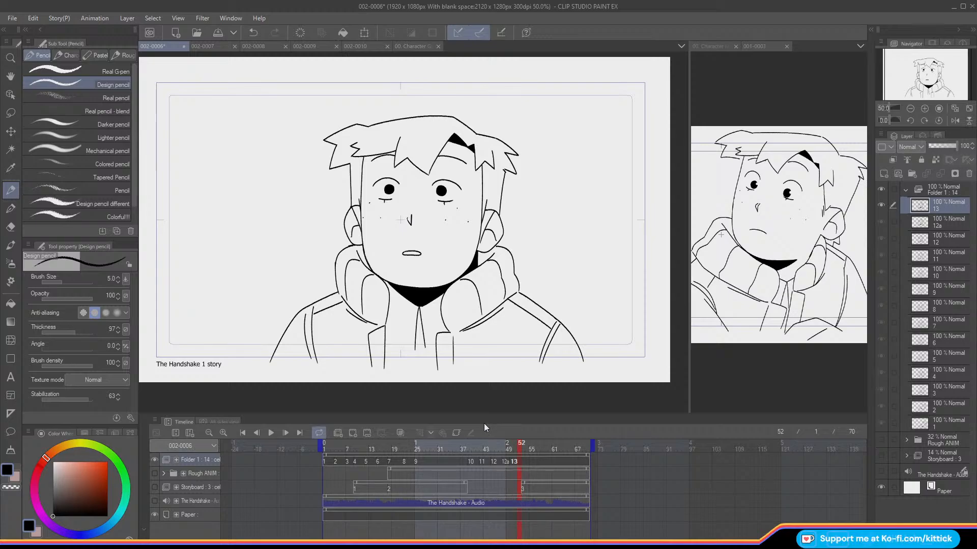
click(354, 435)
key(o)
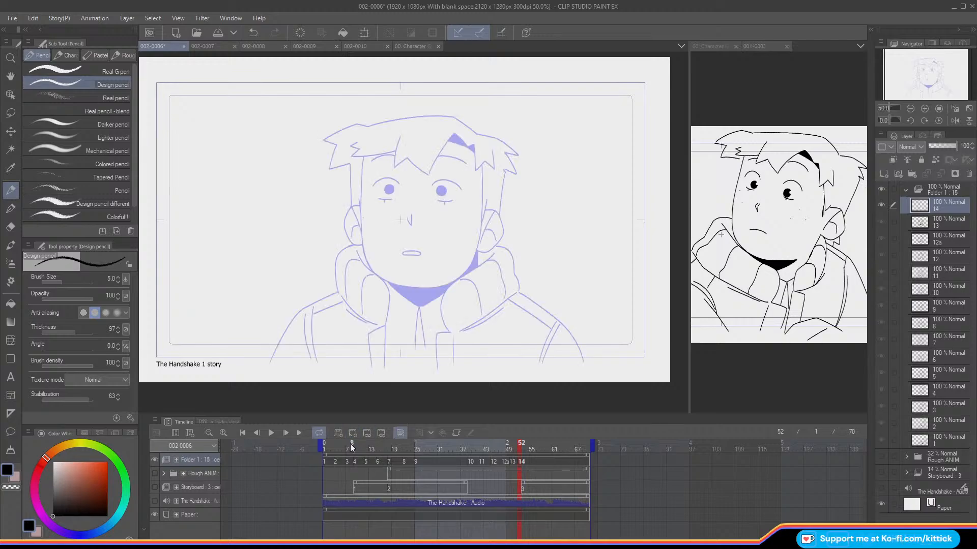
Step: Ink the image-left side of the face from the hairline to the lower cheek on cel 14
click(924, 109)
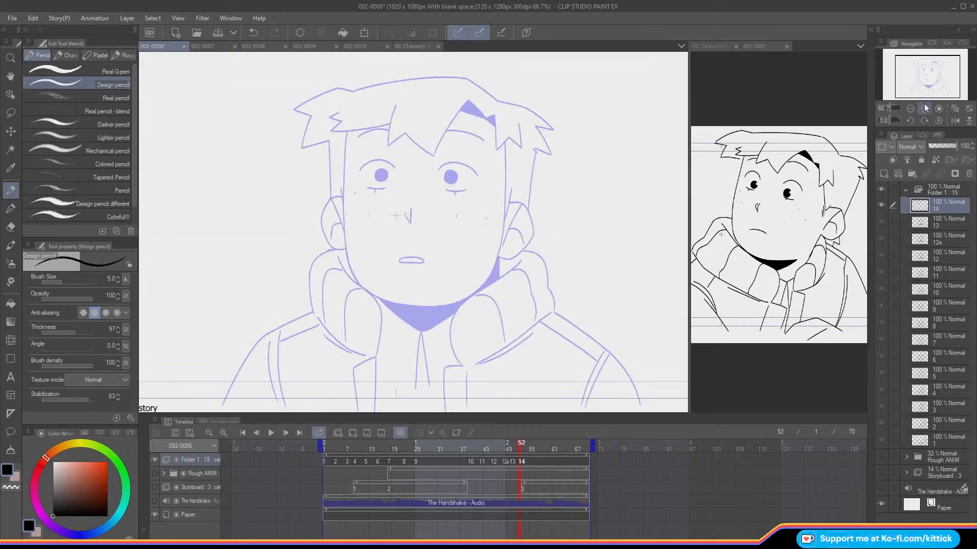
click(924, 108)
drag(916, 73, 910, 75)
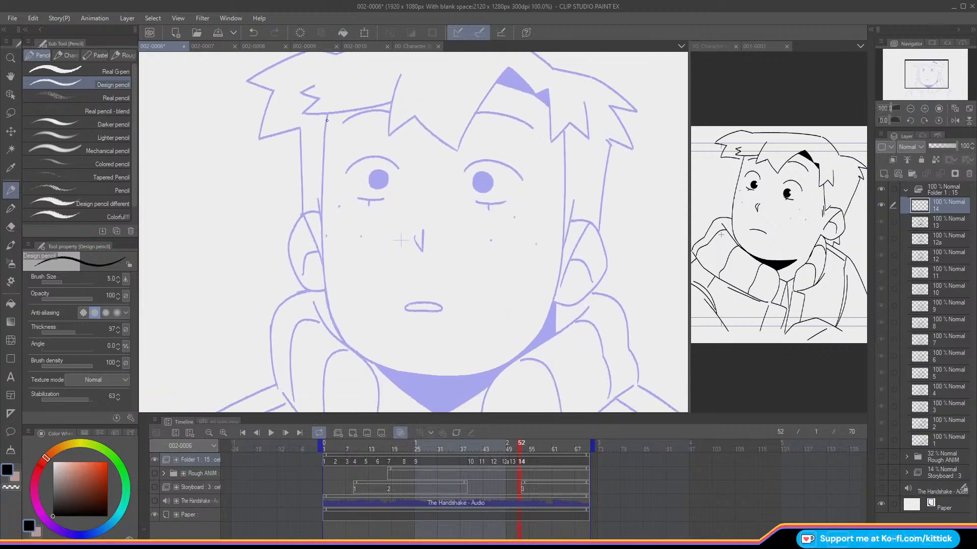
drag(328, 113, 325, 131)
key(ctrl+z)
drag(323, 179, 322, 207)
key(ctrl+z)
mouse_move(327, 115)
mouse_down()
mouse_move(321, 257)
mouse_move(345, 343)
mouse_up()
Step: Ink the image-right side of the face from the hairline down to the jaw on cel 14
drag(563, 129, 563, 254)
key(ctrl+z)
mouse_move(564, 130)
mouse_down()
mouse_move(561, 258)
mouse_move(521, 352)
mouse_up()
key(ctrl+z)
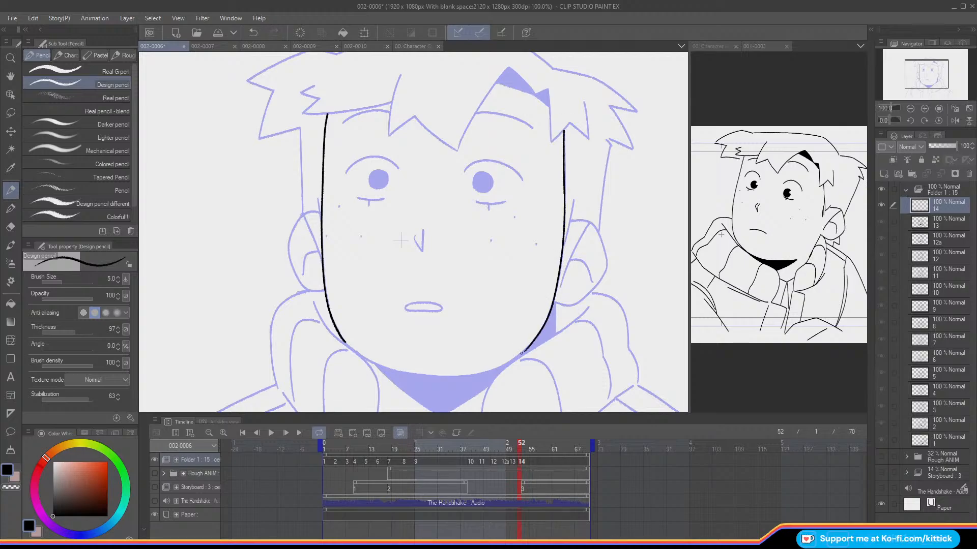
Step: Ink the jaw and chin curve joining both face sides on cel 14, mirroring the view for one side
drag(923, 87, 924, 91)
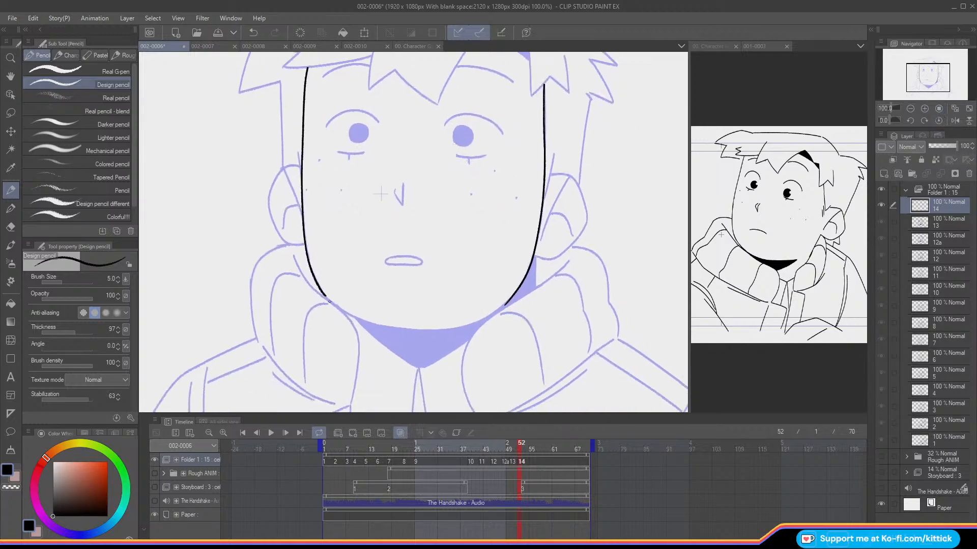
mouse_move(323, 294)
mouse_down()
mouse_move(351, 315)
mouse_move(329, 301)
mouse_move(382, 326)
mouse_up()
key(ctrl+z)
key(ctrl+z)
key(ctrl+z)
click(955, 121)
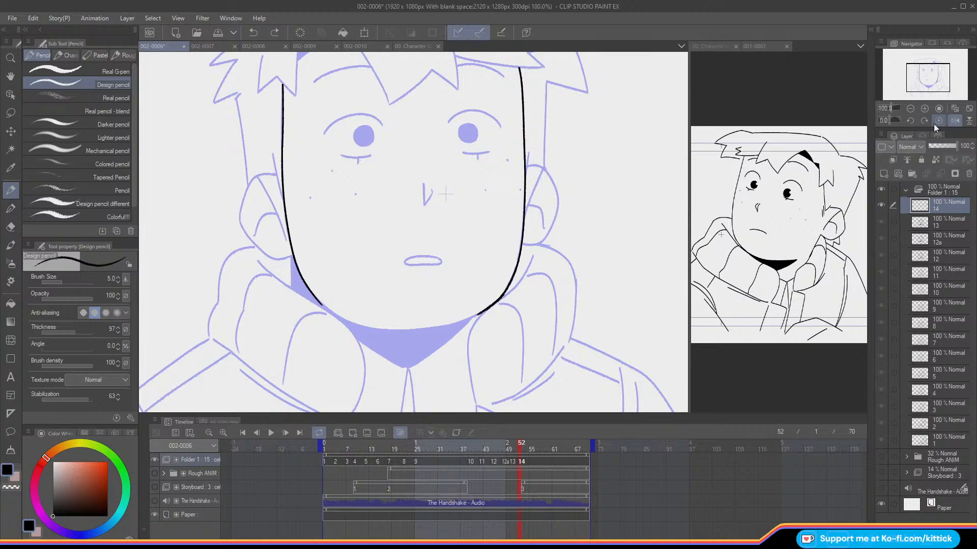
drag(312, 296, 320, 306)
mouse_move(324, 306)
mouse_down()
mouse_move(362, 325)
mouse_move(331, 313)
mouse_move(369, 329)
mouse_up()
key(ctrl+z)
click(955, 121)
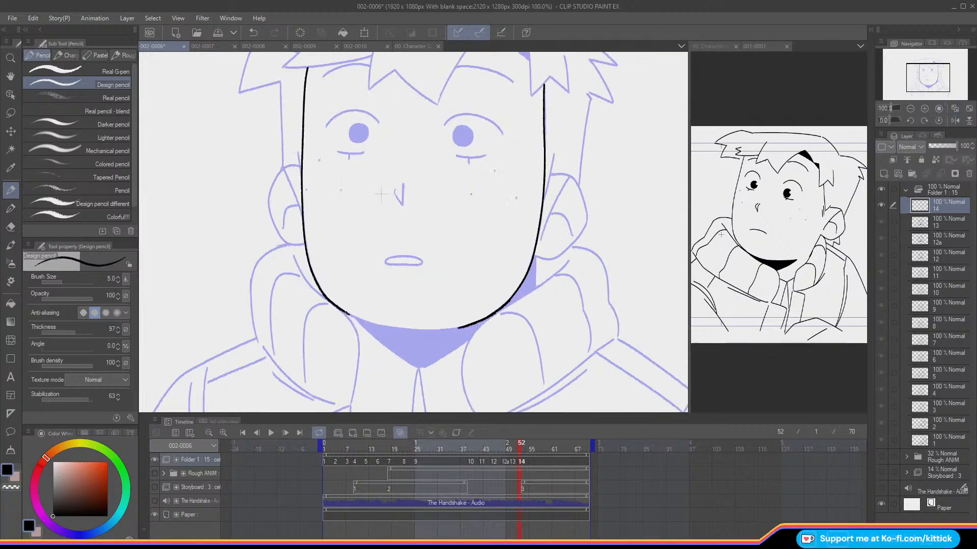
mouse_move(375, 324)
mouse_down()
mouse_move(454, 329)
mouse_move(429, 330)
mouse_up()
Step: Ink the upper eyelid arc of the image-right eye on cel 14
click(925, 108)
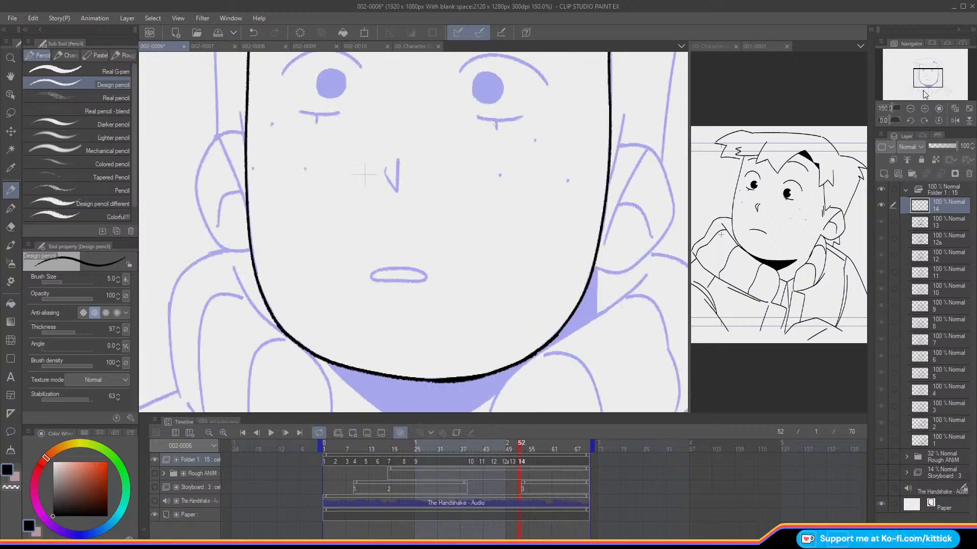
drag(927, 76, 927, 71)
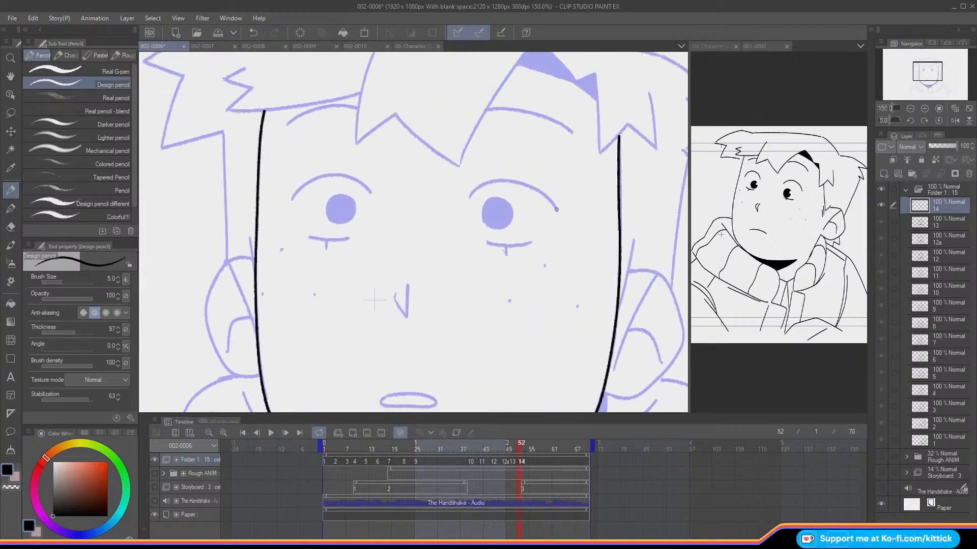
mouse_move(555, 206)
mouse_down()
mouse_move(517, 179)
mouse_move(554, 204)
mouse_move(528, 182)
mouse_move(468, 179)
mouse_up()
key(ctrl+z)
Step: Ink the upper eyelid arc of the image-left eye, erasing and redrawing its outer end in a mirrored view
mouse_move(373, 193)
mouse_down()
mouse_move(338, 174)
mouse_move(309, 179)
mouse_move(290, 199)
mouse_up()
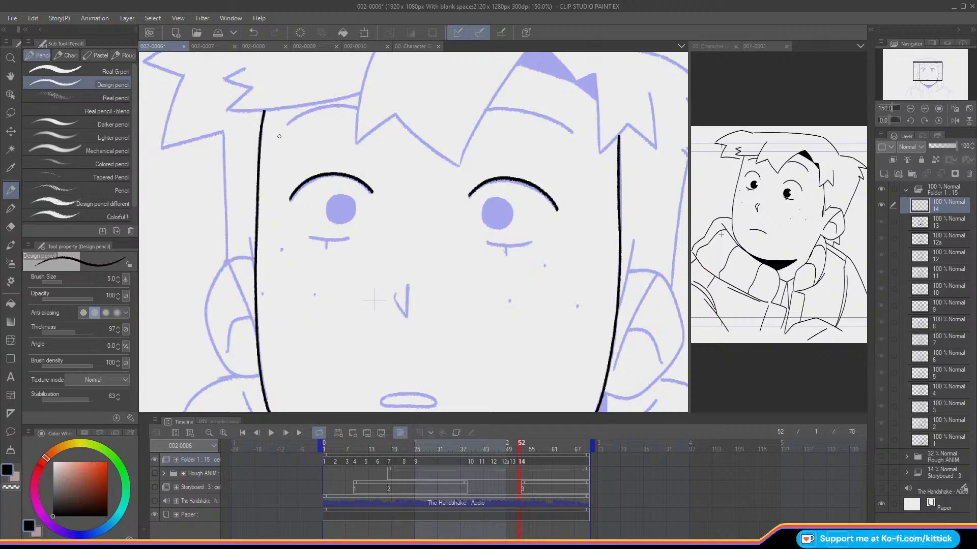
key(ctrl+z)
mouse_move(373, 192)
mouse_down()
mouse_move(331, 173)
mouse_move(292, 199)
mouse_move(299, 192)
mouse_up()
key(ctrl+z)
click(11, 227)
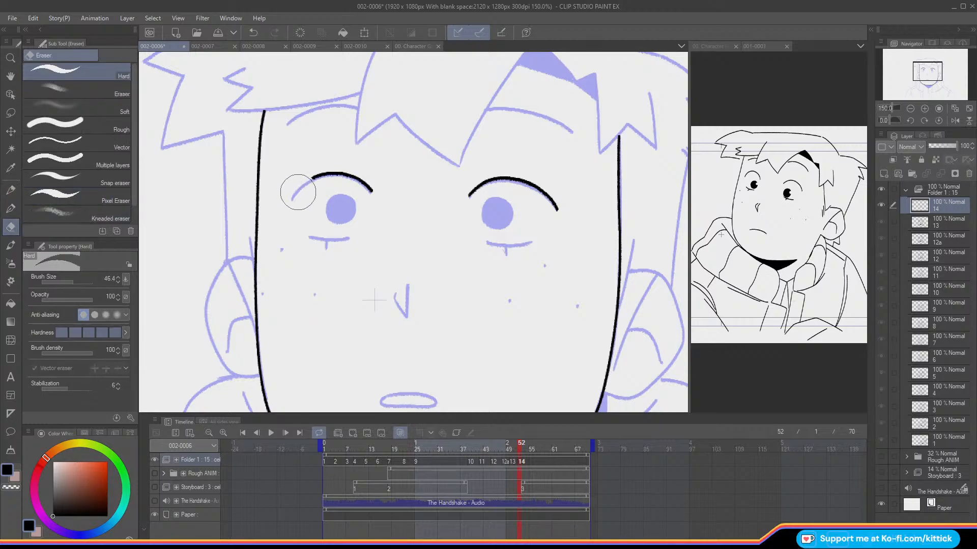
click(11, 191)
click(954, 120)
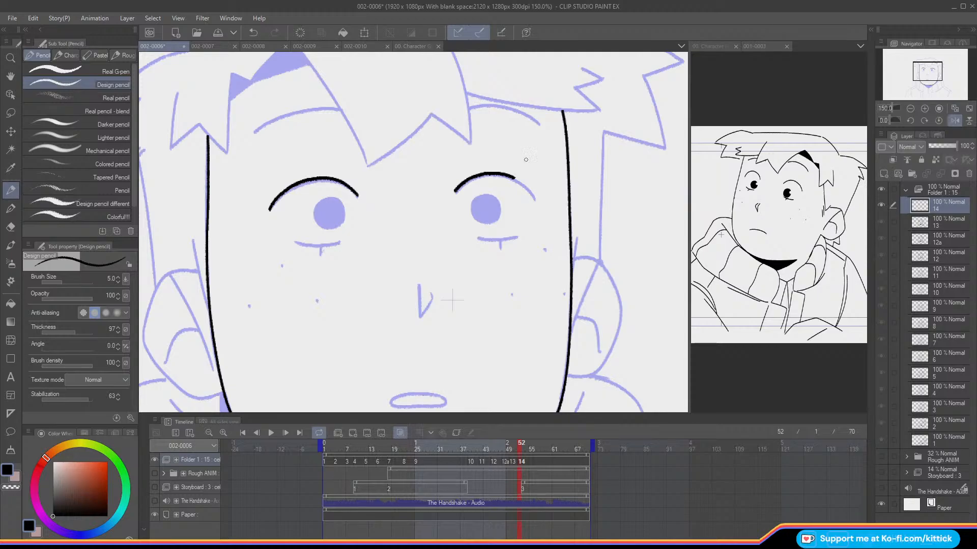
drag(535, 198, 512, 176)
key(ctrl+z)
key(m)
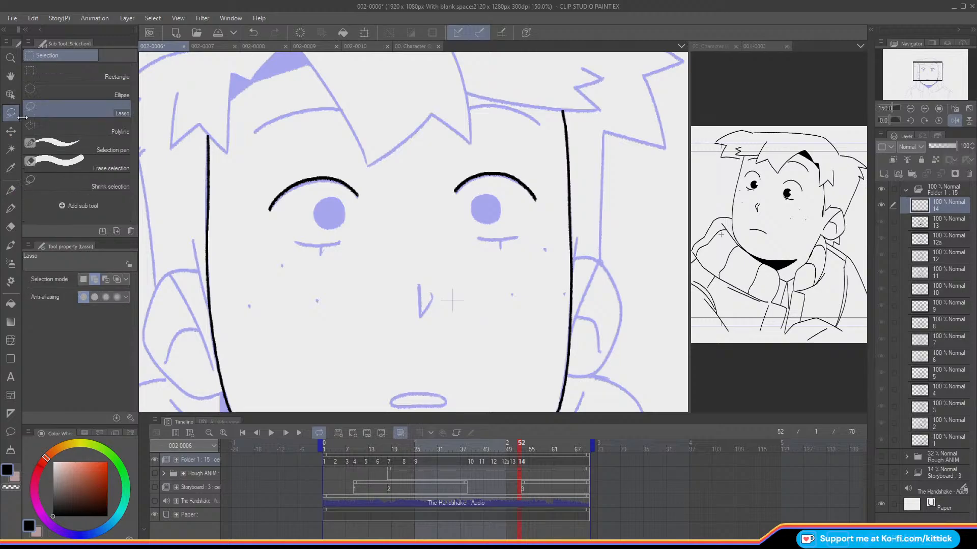
click(14, 184)
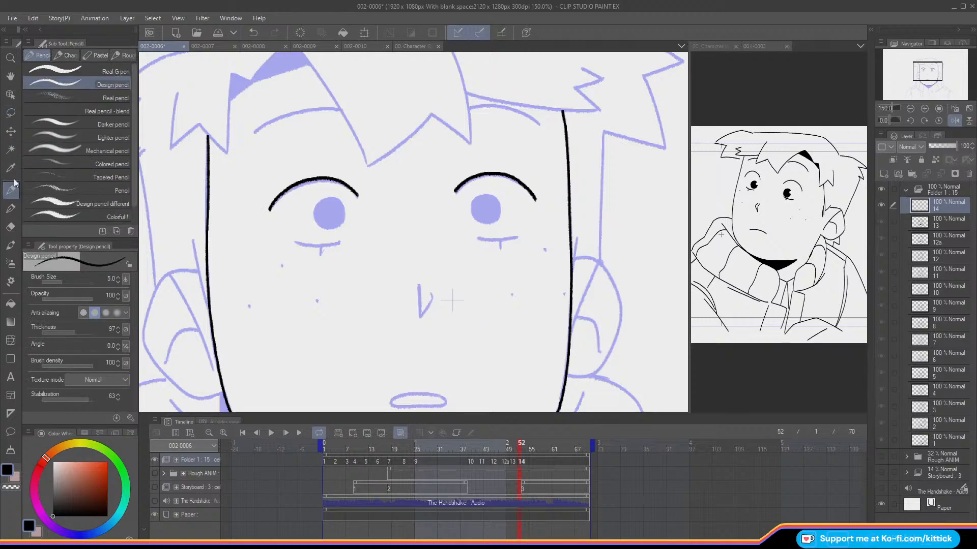
Step: Ink the lower eyelid lines with their short ticks under both eyes of cel 14 and restore the unmirrored view
key(Left)
key(Right)
mouse_move(338, 242)
mouse_down()
mouse_move(294, 244)
mouse_move(321, 246)
mouse_move(296, 242)
mouse_move(320, 256)
mouse_up()
key(ctrl+z)
key(ctrl+z)
key(ctrl+z)
drag(478, 238, 518, 236)
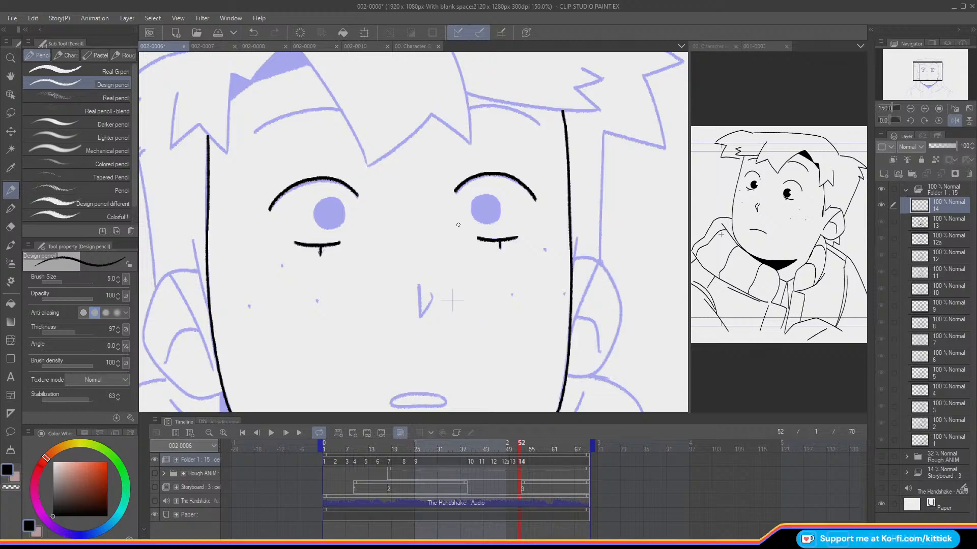
click(955, 120)
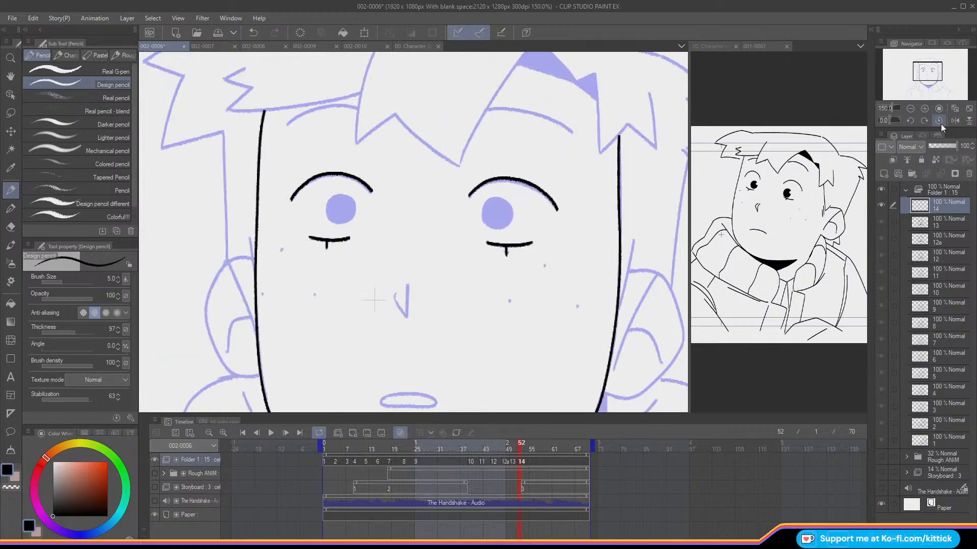
Step: Ink the round pupil outlines of both eyes on cel 14
mouse_move(483, 201)
mouse_down()
mouse_move(483, 227)
mouse_move(483, 208)
mouse_move(483, 224)
mouse_move(496, 230)
mouse_move(511, 208)
mouse_move(503, 198)
mouse_move(484, 204)
mouse_up()
key(ctrl+z)
key(ctrl+z)
mouse_move(333, 200)
mouse_down()
mouse_move(333, 222)
mouse_move(351, 217)
mouse_move(326, 220)
mouse_move(346, 223)
mouse_move(352, 198)
mouse_move(328, 201)
mouse_up()
Step: Ink the nose and the mouth outline on cel 14
key(ctrl+z)
drag(408, 283, 407, 318)
key(ctrl+z)
mouse_move(407, 285)
mouse_down()
mouse_move(407, 314)
mouse_move(393, 287)
mouse_up()
drag(919, 68, 921, 73)
Step: Ink the freckle dots on both cheeks of cel 14
mouse_move(333, 301)
mouse_down()
mouse_move(388, 305)
mouse_move(334, 299)
mouse_up()
drag(922, 77, 919, 72)
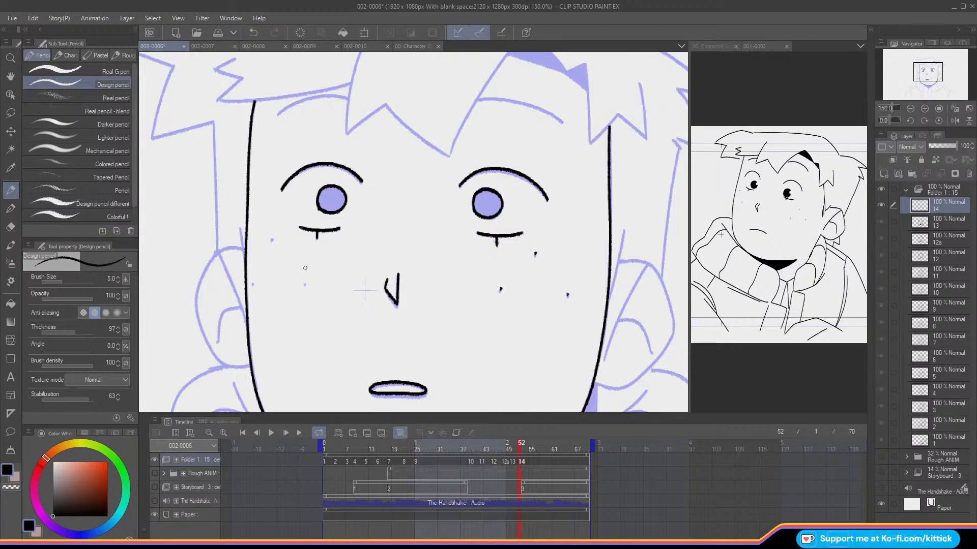
click(272, 238)
key(ctrl+z)
Step: Select the three freckle dots on the right cheek of cel 14 and nudge them slightly down and right
click(10, 112)
mouse_move(485, 296)
mouse_down()
mouse_move(586, 285)
mouse_move(498, 274)
mouse_move(486, 296)
mouse_up()
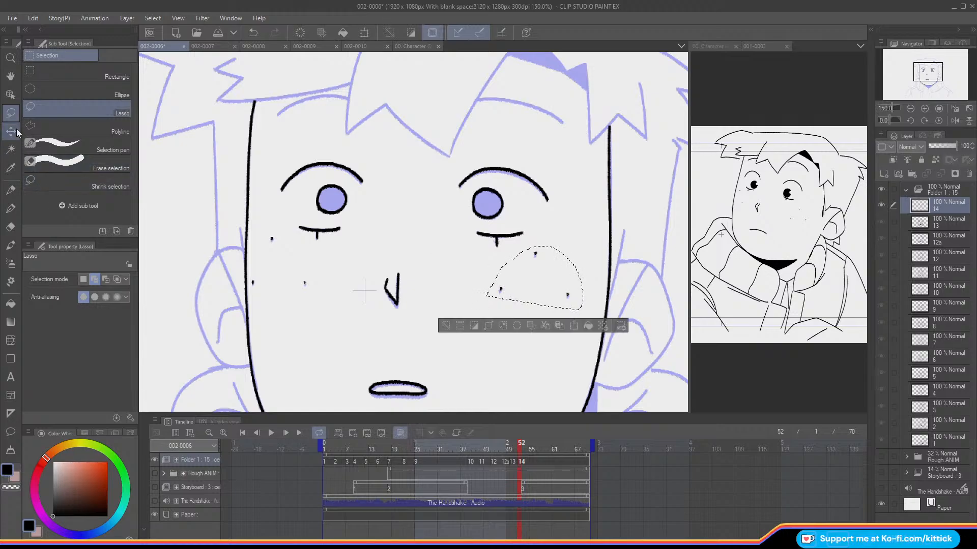
key(k)
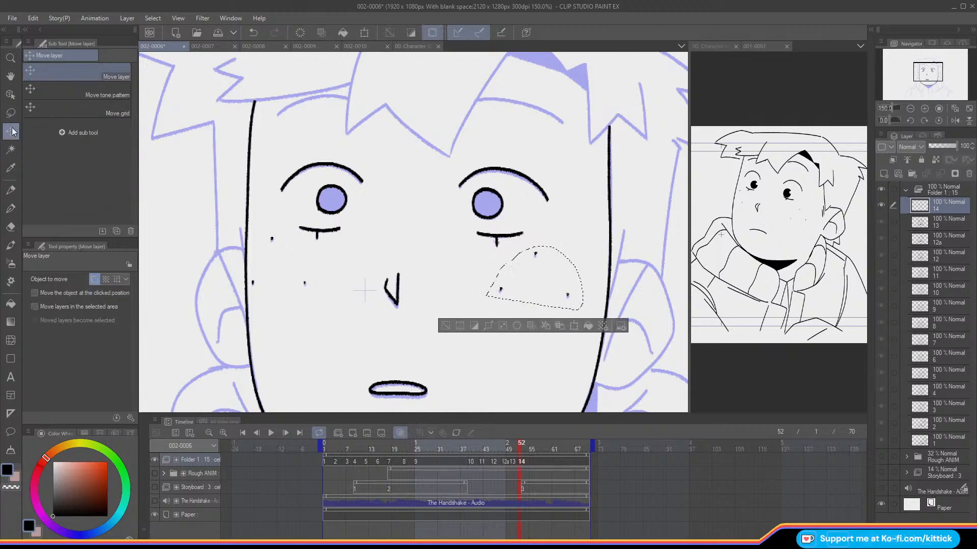
click(445, 327)
click(10, 112)
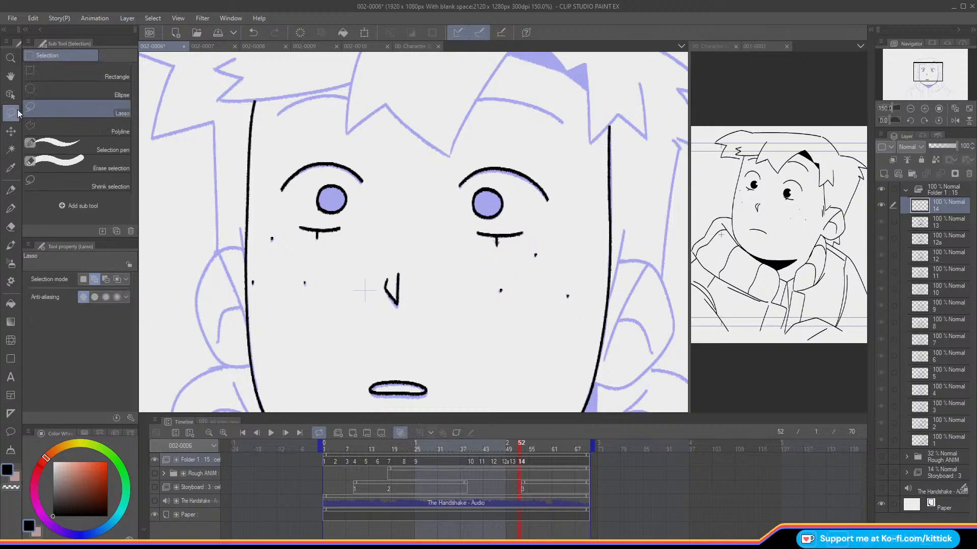
Step: Ink the right eyebrow of cel 14 and the parted hair lines around the large triangular gap above it
click(11, 188)
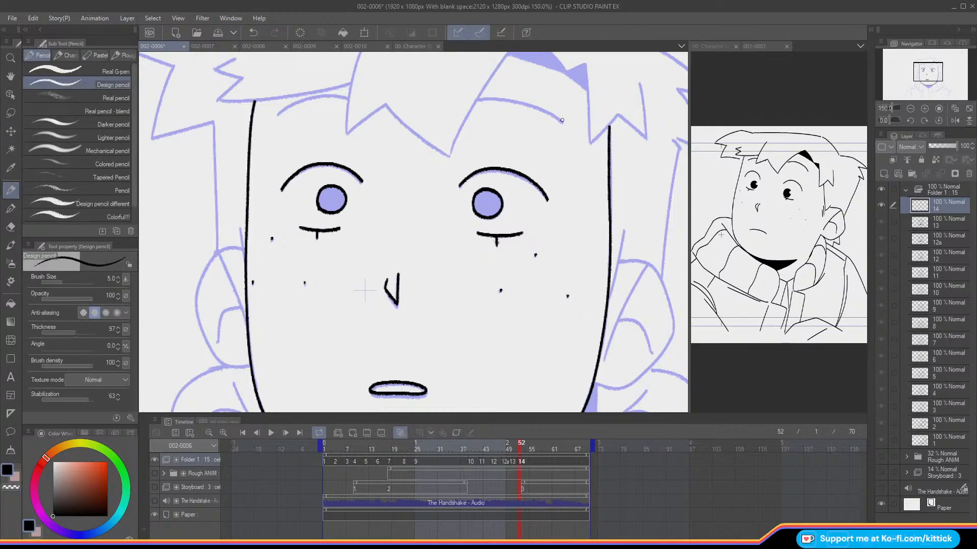
mouse_move(564, 121)
mouse_down()
mouse_move(534, 106)
mouse_move(477, 99)
mouse_up()
drag(923, 72, 921, 67)
drag(585, 157, 530, 139)
key(ctrl+z)
mouse_move(583, 157)
mouse_down()
mouse_move(606, 174)
mouse_move(547, 117)
mouse_move(468, 238)
mouse_up()
key(ctrl+z)
Step: Ink the central fringe lock of cel 14 with its curved left edge and zigzag lower tips
key(ctrl+z)
mouse_move(384, 127)
mouse_down()
mouse_move(365, 213)
mouse_move(383, 126)
mouse_move(365, 217)
mouse_up()
key(ctrl+z)
key(ctrl+z)
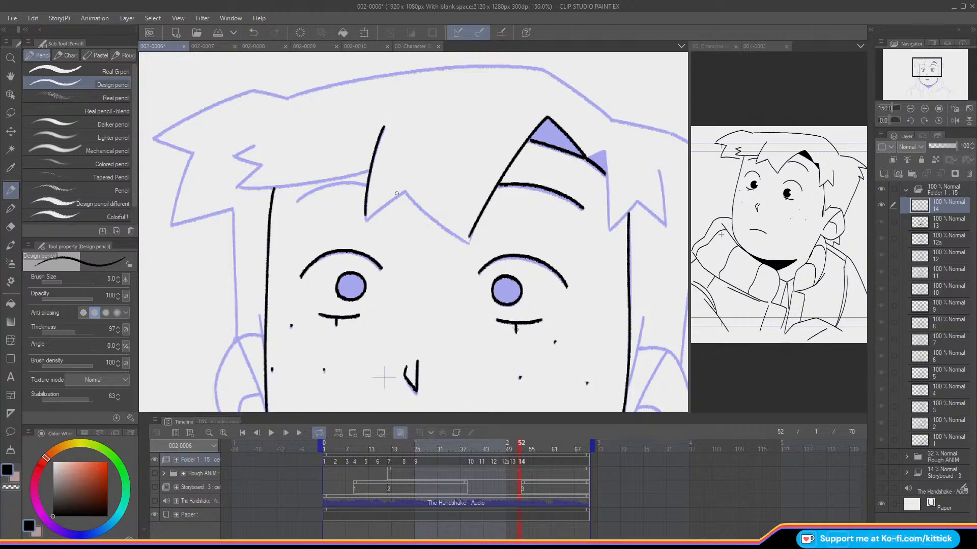
drag(404, 190, 364, 218)
key(ctrl+z)
key(ctrl+z)
drag(406, 189, 449, 227)
key(ctrl+z)
drag(406, 189, 449, 227)
key(ctrl+z)
drag(405, 191, 468, 239)
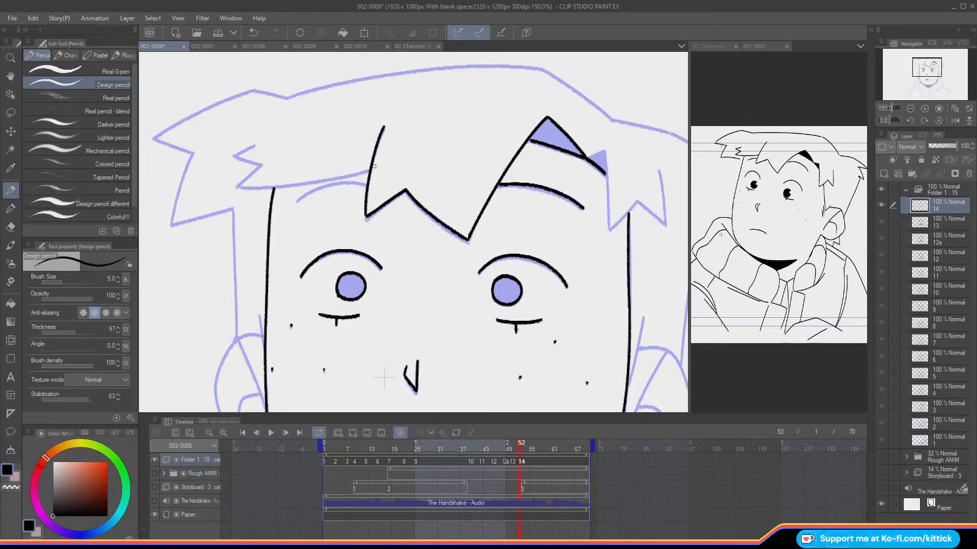
Step: Ink the small triangular gap and the spiky right fringe lock of cel 14
drag(921, 81, 926, 53)
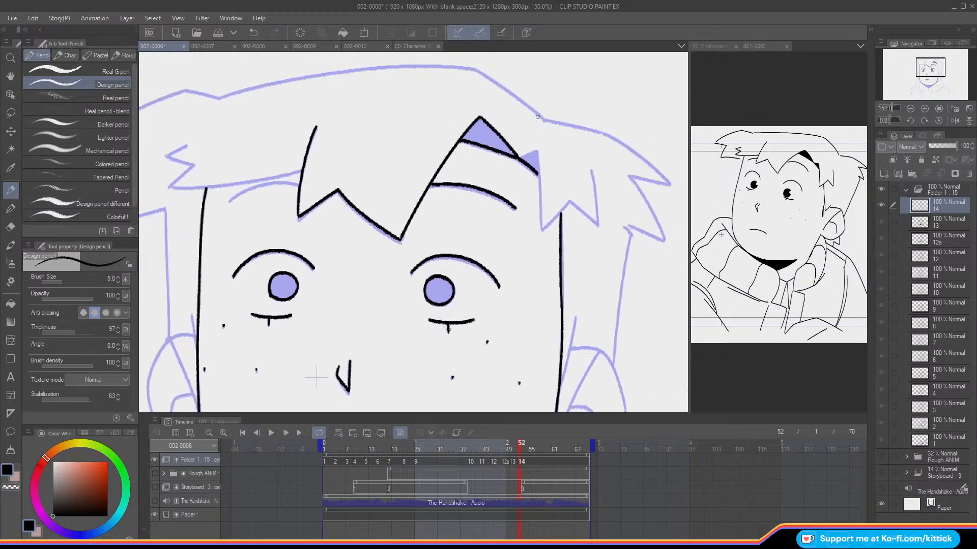
mouse_move(517, 158)
mouse_down()
mouse_move(537, 150)
mouse_move(541, 218)
mouse_move(538, 172)
mouse_move(597, 218)
mouse_up()
key(ctrl+z)
key(ctrl+z)
mouse_move(590, 167)
mouse_down()
mouse_move(597, 221)
mouse_move(565, 196)
mouse_move(543, 229)
mouse_move(563, 208)
mouse_up()
key(ctrl+z)
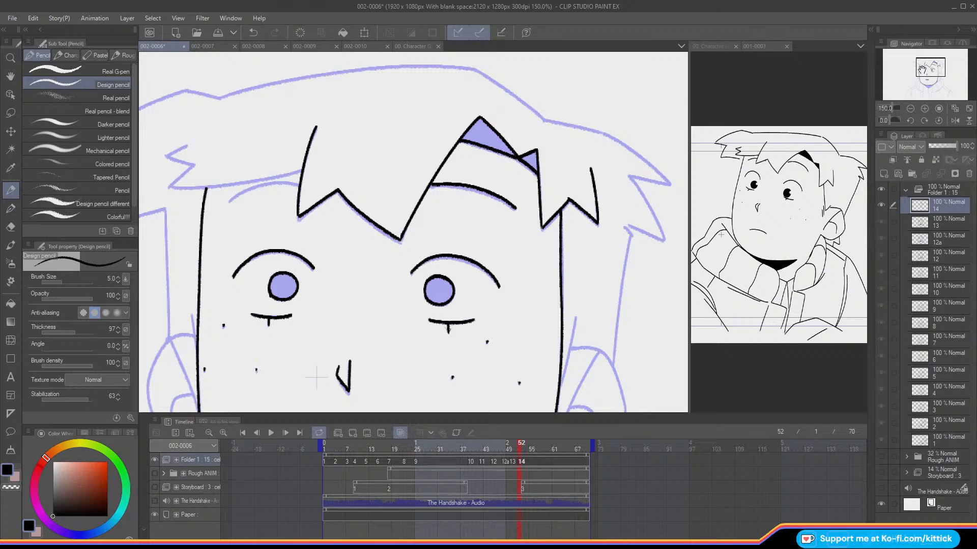
Step: Mirror the view and ink the remaining eyebrow of cel 14
drag(921, 65, 920, 62)
drag(916, 60, 915, 61)
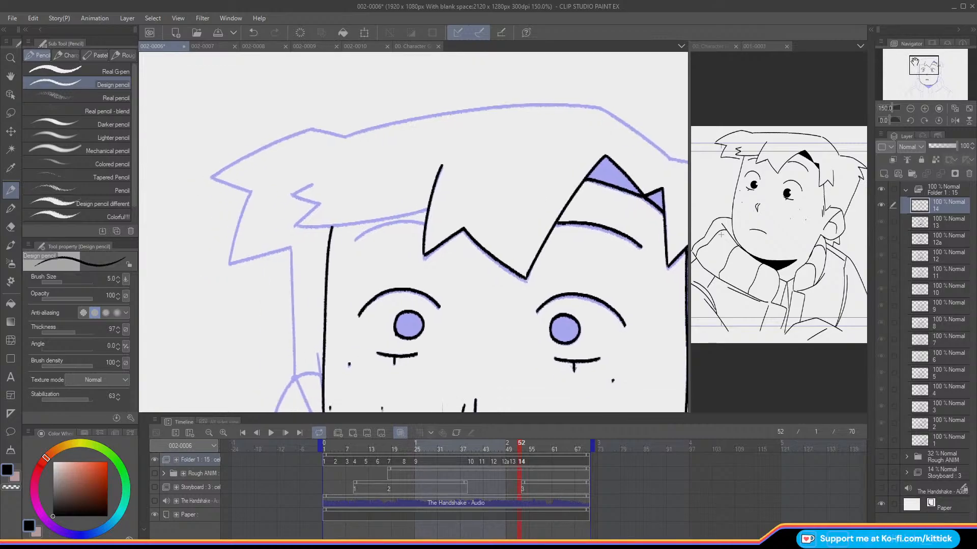
click(955, 121)
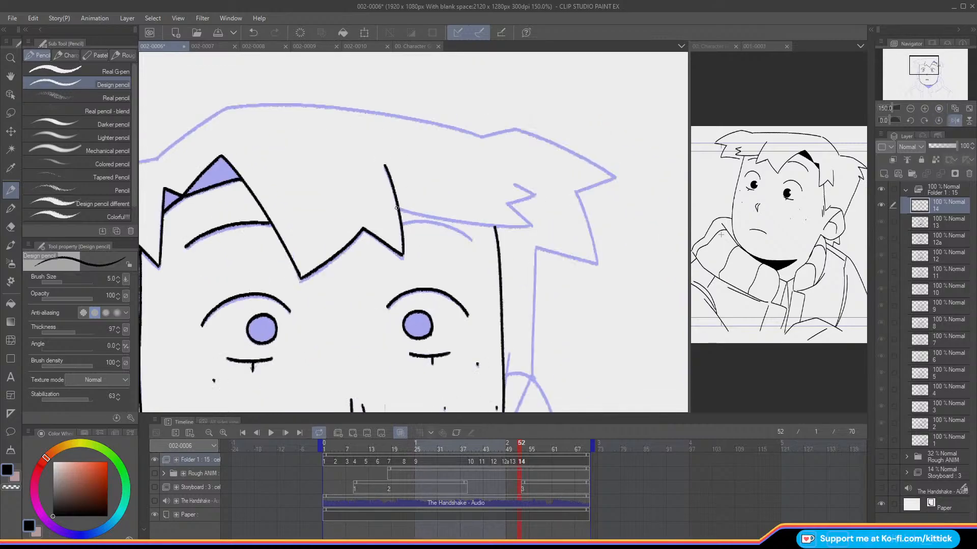
mouse_move(472, 239)
mouse_down()
mouse_move(440, 223)
mouse_move(403, 222)
mouse_move(413, 211)
mouse_move(530, 224)
mouse_up()
key(ctrl+z)
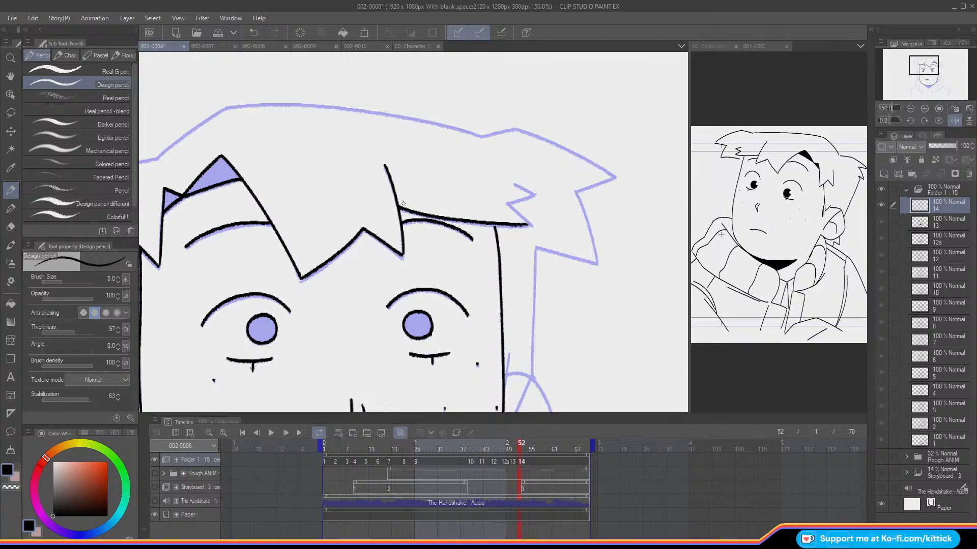
Step: Ink the hairline above that eyebrow with its jagged end tuft on cel 14 and restore the unmirrored view
key(ctrl+z)
drag(397, 204, 462, 223)
key(ctrl+z)
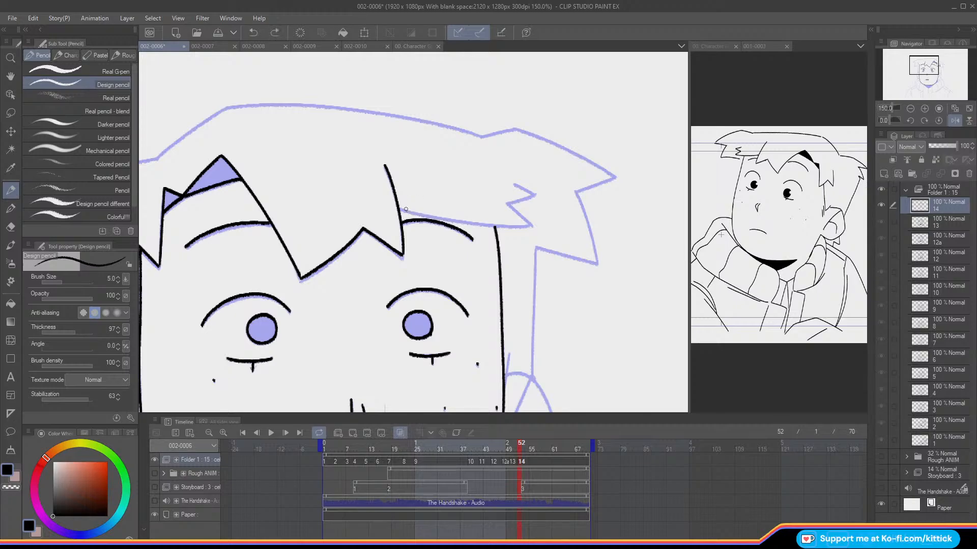
mouse_move(398, 205)
mouse_down()
mouse_move(438, 220)
mouse_move(528, 224)
mouse_up()
key(ctrl+z)
key(ctrl+z)
mouse_move(397, 205)
mouse_down()
mouse_move(530, 223)
mouse_move(505, 203)
mouse_move(517, 199)
mouse_move(506, 202)
mouse_move(511, 180)
mouse_up()
key(ctrl+z)
key(ctrl+z)
key(ctrl+z)
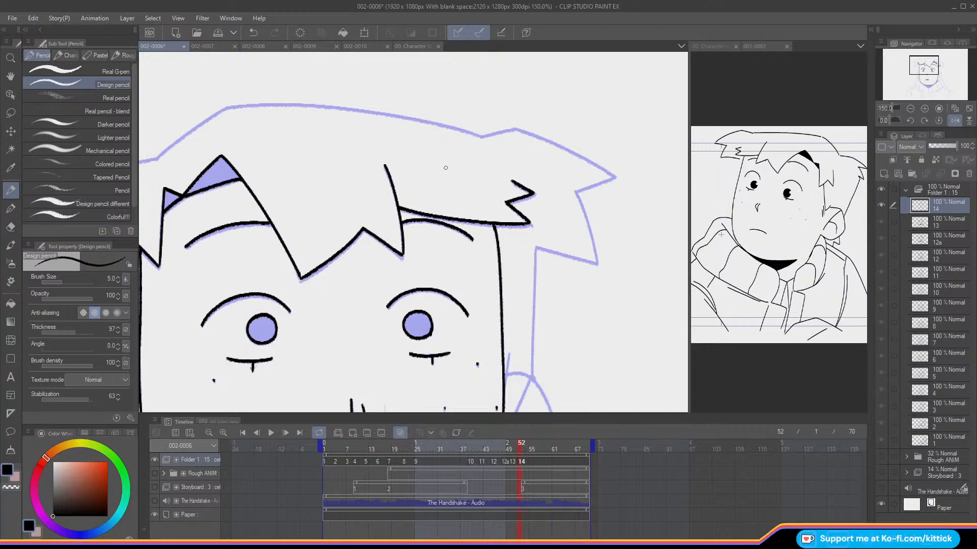
click(954, 120)
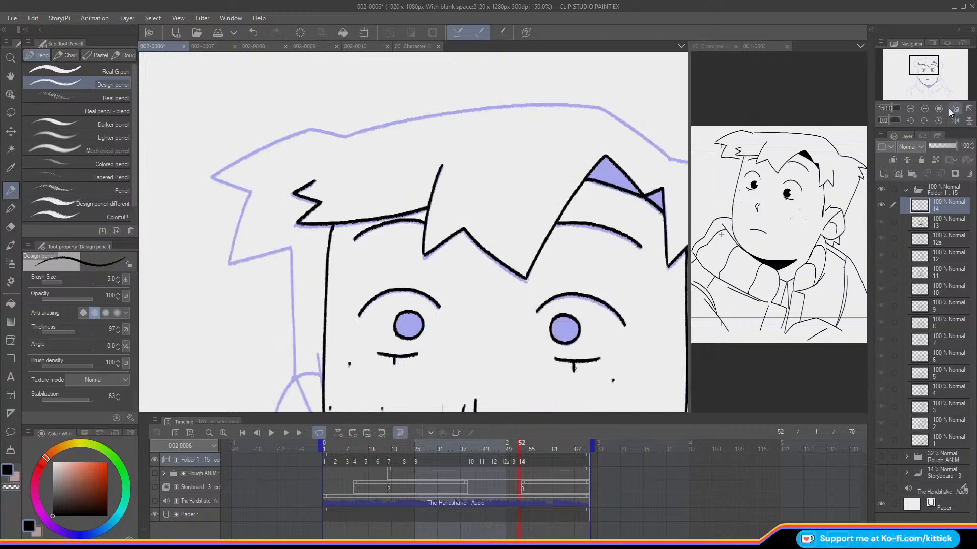
Step: Compare the inked face of cel 14 with the previous cel by flipping between the frames with onion skin hidden
key(o)
key(Left)
key(Right)
double_click(910, 109)
drag(911, 77, 911, 80)
key(Left)
key(Right)
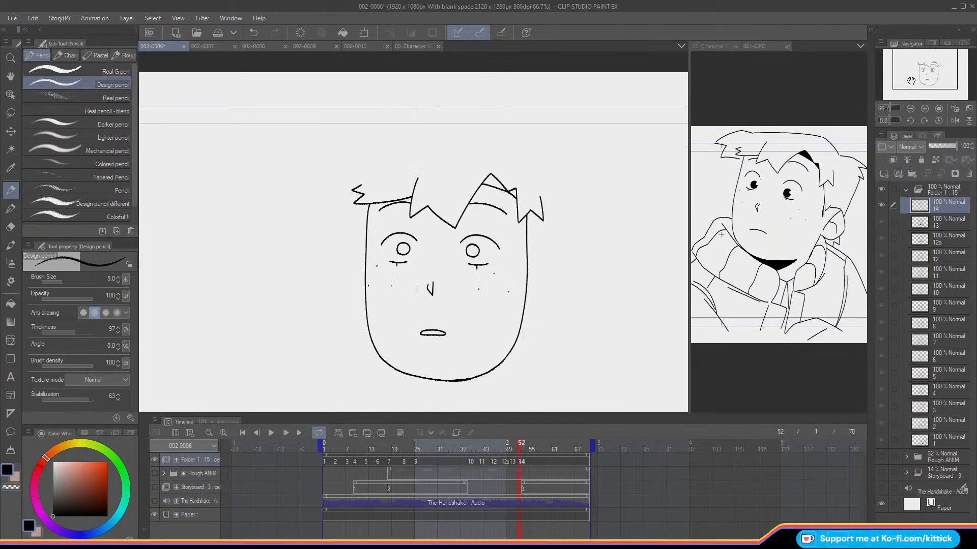
key(Left)
key(Right)
click(9, 132)
key(Left)
key(Right)
key(Left)
key(Right)
key(Left)
key(Right)
click(10, 191)
key(Left)
key(Right)
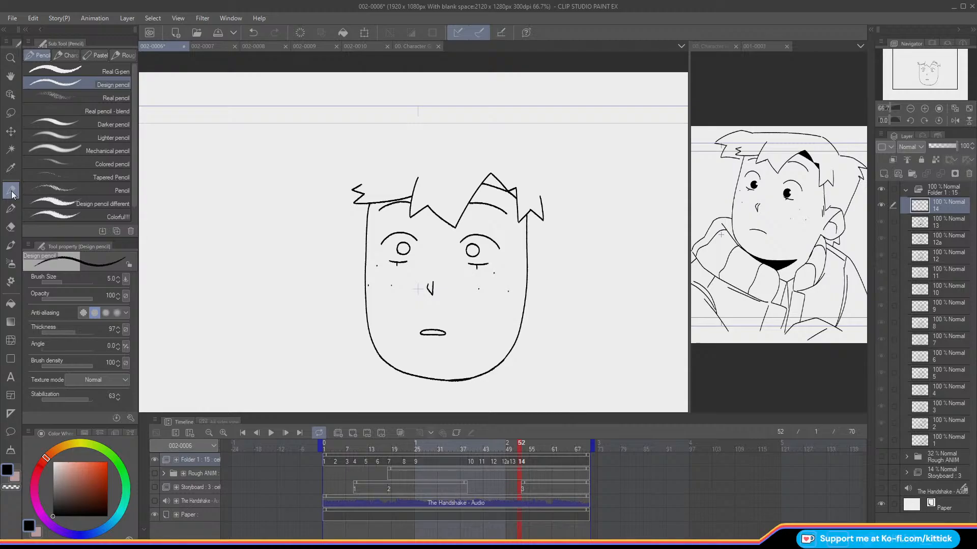
key(o)
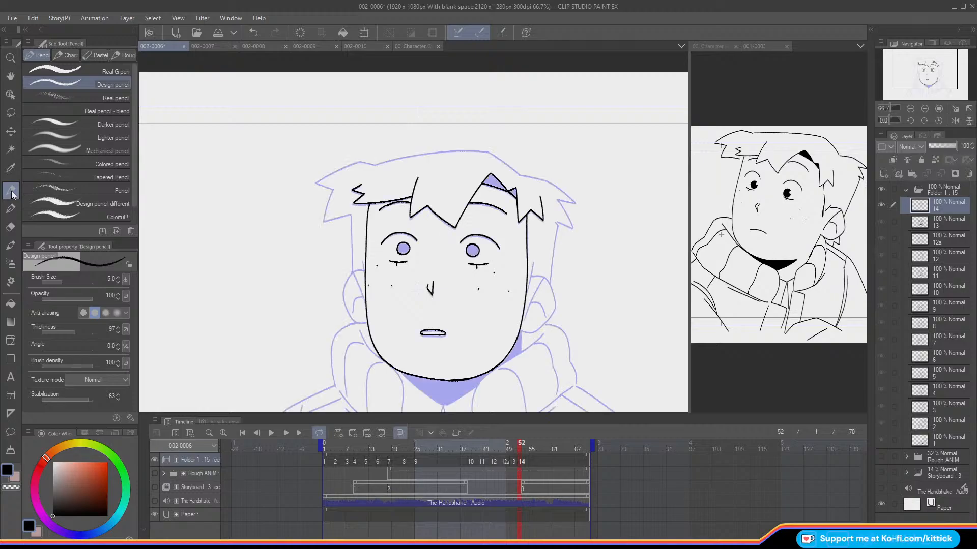
Step: Ink the upper right contour of the hair on cel 14
click(924, 108)
click(924, 108)
drag(919, 63, 925, 59)
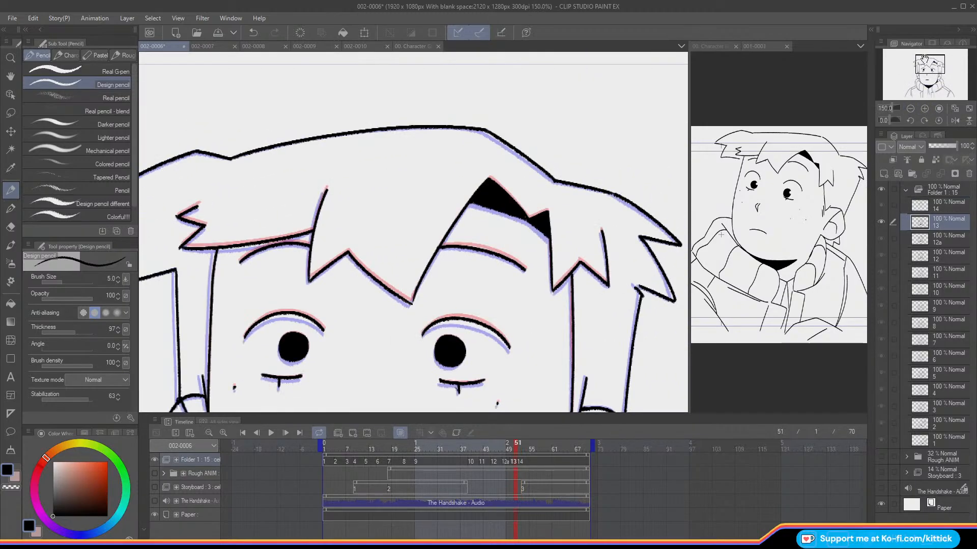
drag(555, 179, 489, 131)
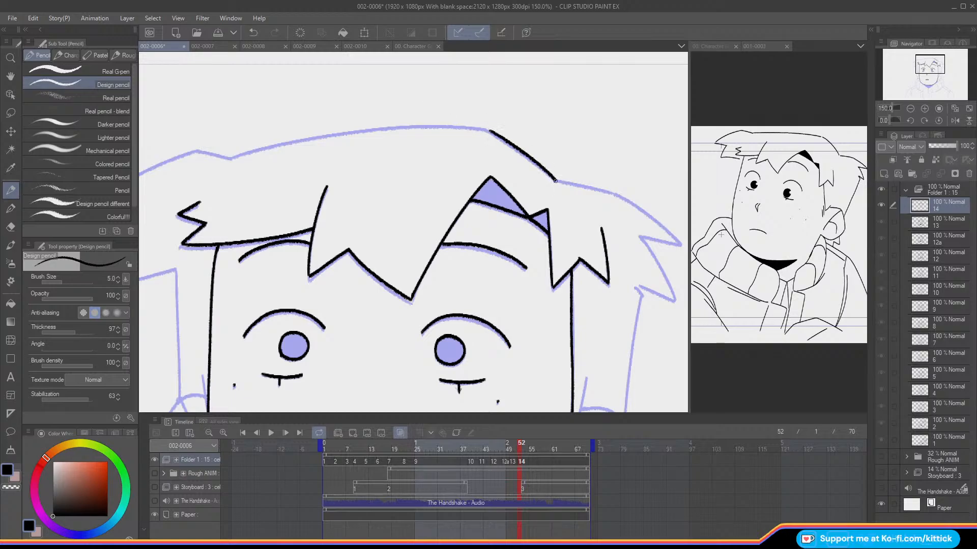
drag(554, 179, 617, 196)
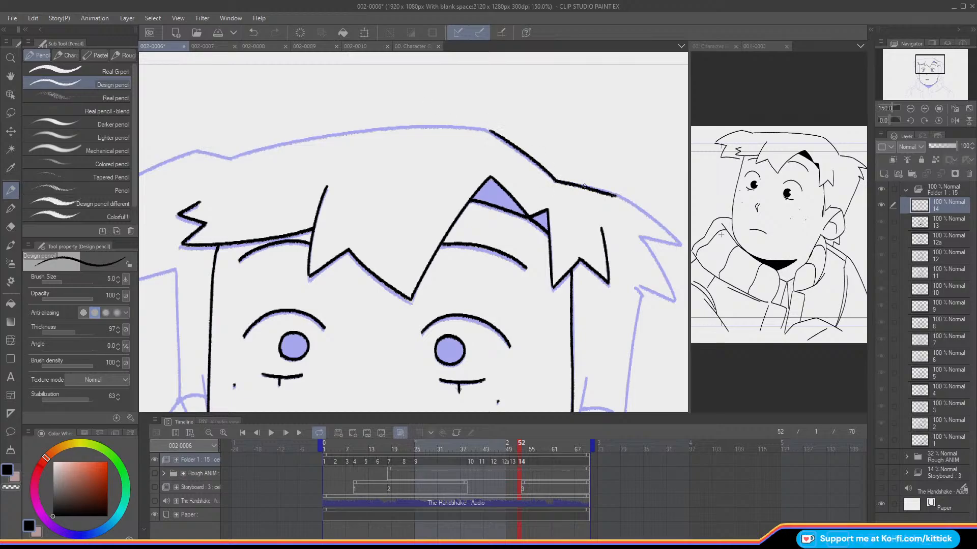
Step: Ink the jagged outer hair tips on the right side of the head on cel 14
drag(932, 62, 936, 64)
key(ctrl+z)
mouse_move(465, 151)
mouse_down()
mouse_move(539, 171)
mouse_move(582, 207)
mouse_move(524, 164)
mouse_up()
key(ctrl+z)
mouse_move(592, 217)
mouse_down()
mouse_move(551, 206)
mouse_move(591, 217)
mouse_move(552, 207)
mouse_move(585, 270)
mouse_move(566, 262)
mouse_move(585, 273)
mouse_move(550, 257)
mouse_move(584, 272)
mouse_move(554, 267)
mouse_up()
key(ctrl+z)
key(ctrl+z)
key(ctrl+z)
Step: Ink the side hair line down to the right ear and the short line in front of that ear on cel 14
click(935, 70)
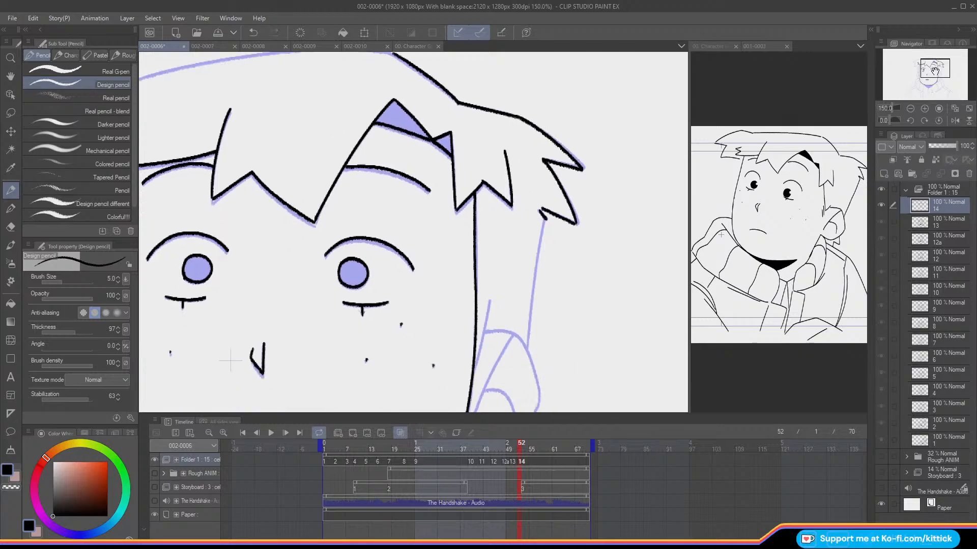
drag(545, 221, 540, 254)
key(ctrl+z)
drag(544, 218, 530, 327)
drag(538, 281, 529, 346)
key(ctrl+z)
drag(532, 313, 528, 350)
key(ctrl+z)
mouse_move(532, 312)
mouse_down()
mouse_move(529, 350)
mouse_move(492, 212)
mouse_move(469, 202)
mouse_move(454, 239)
mouse_up()
key(ctrl+z)
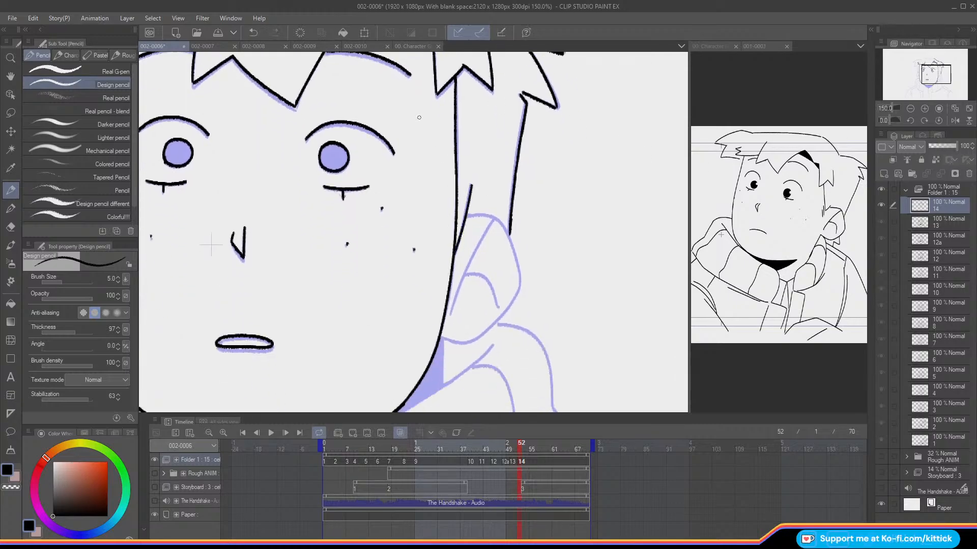
Step: Mirror the view and ink the upper and outer curve of the ear below the finished side hair
click(955, 121)
mouse_move(343, 193)
mouse_down()
mouse_move(363, 183)
mouse_move(369, 207)
mouse_move(346, 213)
mouse_move(374, 207)
mouse_move(344, 215)
mouse_move(327, 268)
mouse_up()
key(ctrl+z)
key(ctrl+z)
key(ctrl+z)
key(ctrl+z)
key(ctrl+z)
key(ctrl+z)
drag(341, 225, 328, 284)
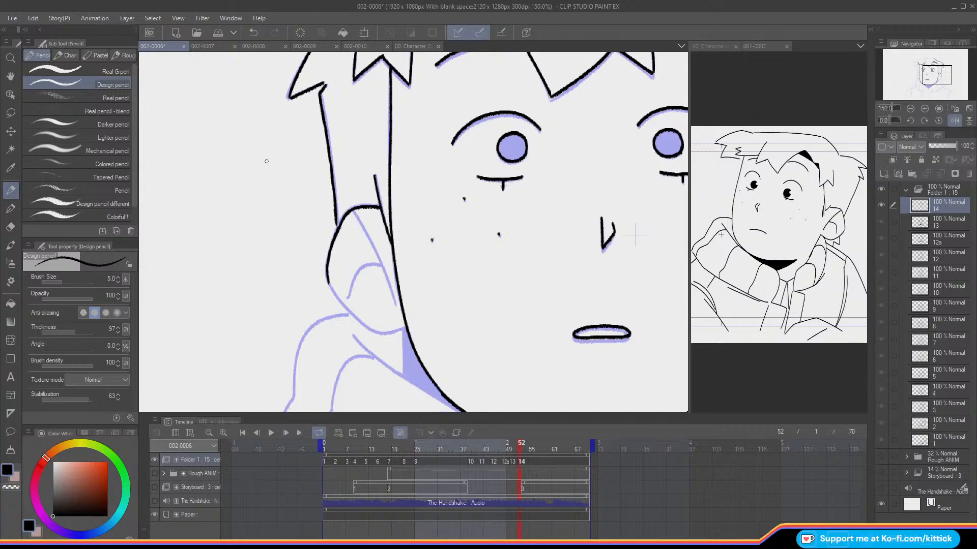
key(ctrl+z)
drag(336, 216, 336, 233)
Step: Ink the lower curve of the same ear until it meets the jaw line on cel 14
drag(330, 289, 369, 333)
key(ctrl+z)
key(ctrl+z)
key(ctrl+z)
key(ctrl+z)
key(ctrl+z)
key(ctrl+z)
key(ctrl+z)
mouse_move(328, 281)
mouse_down()
mouse_move(358, 324)
mouse_move(379, 334)
mouse_move(407, 329)
mouse_up()
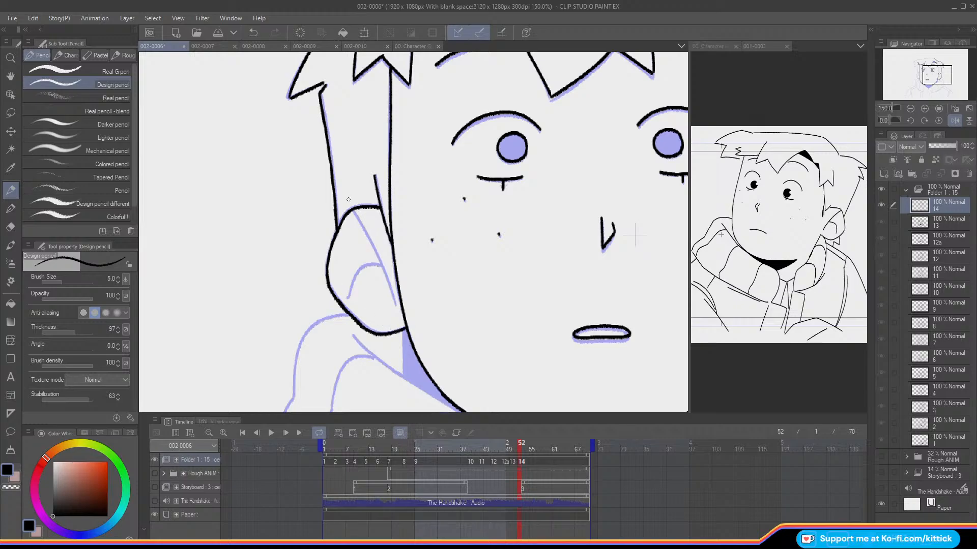
Step: Ink the diagonal line and the small curved fold inside the same ear
drag(354, 214, 395, 303)
mouse_move(382, 268)
mouse_down()
mouse_move(361, 268)
mouse_move(350, 294)
mouse_up()
drag(925, 76, 919, 78)
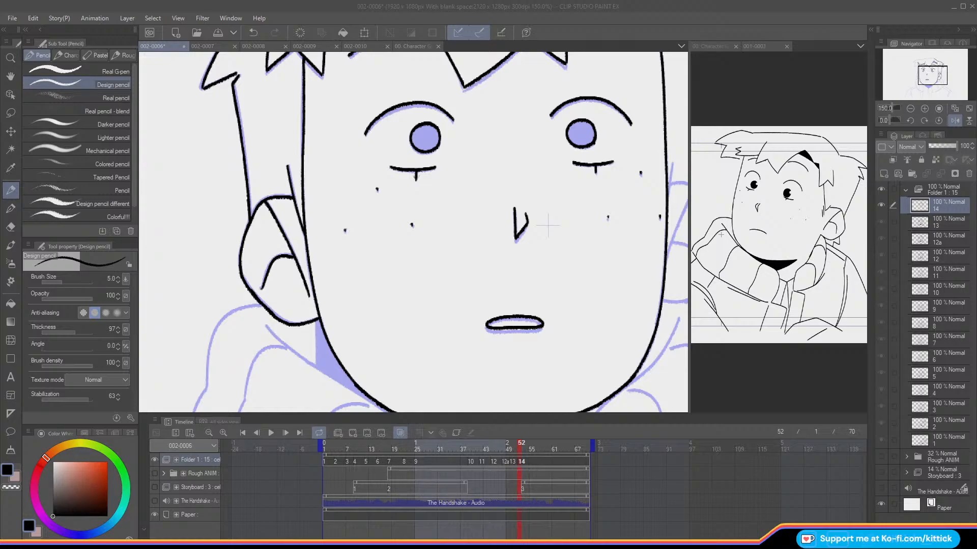
Step: Ink the front line and upper curve of the other ear on cel 14 and restore the unmirrored view
click(15, 197)
drag(937, 70, 925, 68)
key(Left)
key(Right)
drag(429, 183, 426, 210)
key(ctrl+z)
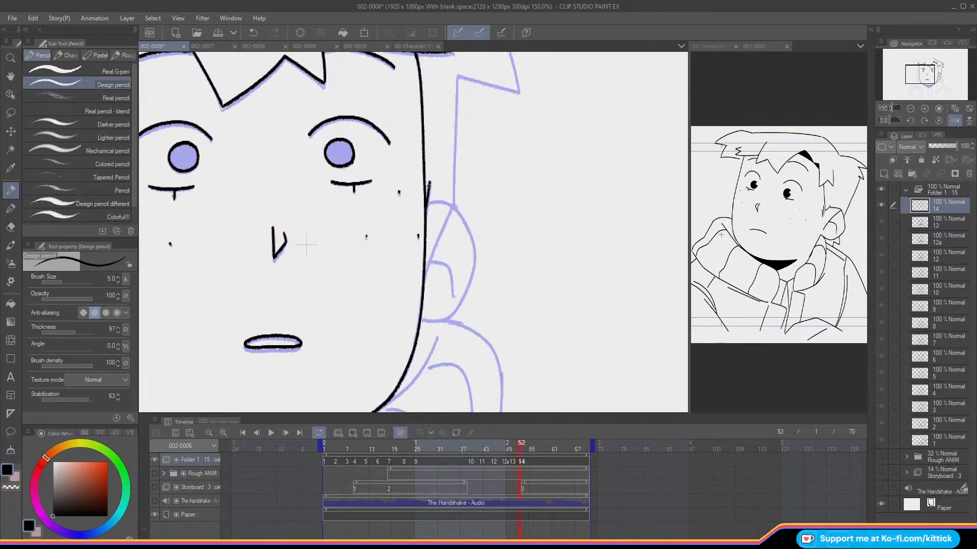
key(Left)
key(Right)
mouse_move(428, 203)
mouse_down()
mouse_move(455, 213)
mouse_move(474, 249)
mouse_move(471, 266)
mouse_up()
click(955, 120)
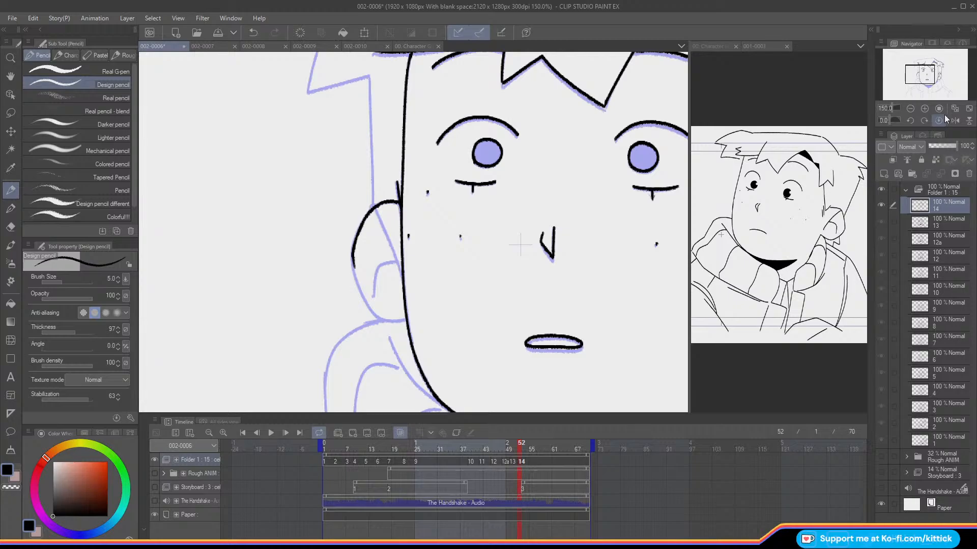
Step: Ink the lower curve and the inner fold lines of the left ear on cel 14
mouse_move(354, 264)
mouse_down()
mouse_move(375, 313)
mouse_move(370, 307)
mouse_move(406, 319)
mouse_up()
drag(376, 210, 402, 270)
key(ctrl+z)
drag(376, 210, 401, 273)
key(Left)
key(Right)
mouse_move(397, 262)
mouse_down()
mouse_move(379, 265)
mouse_move(373, 297)
mouse_up()
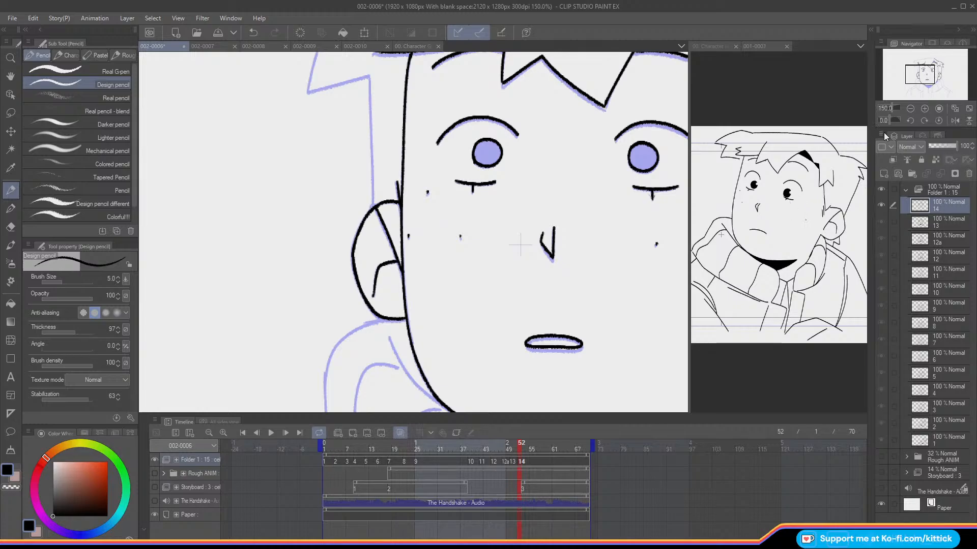
Step: Ink the top hair contour of cel 14 from the right crown across to the notch on the left
drag(922, 77, 921, 68)
click(925, 109)
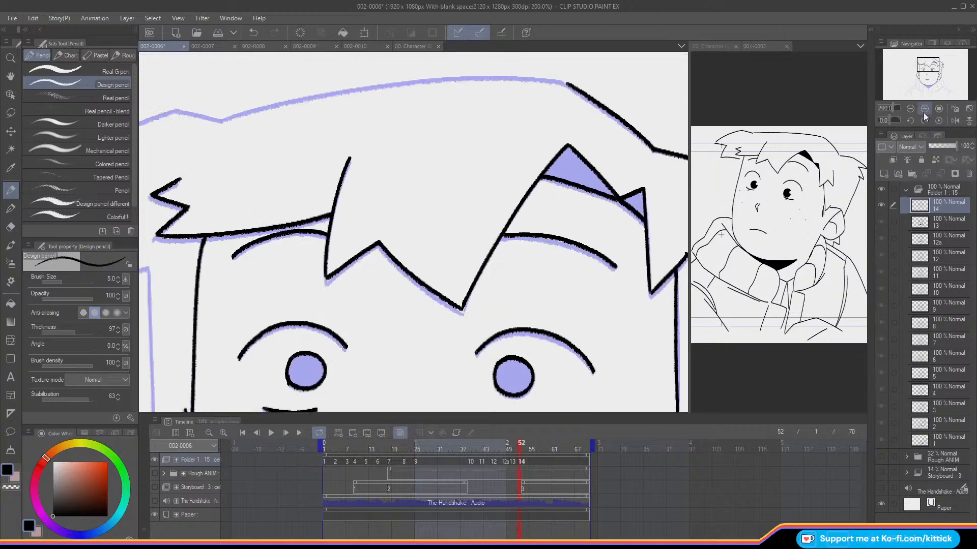
click(910, 109)
key(Left)
key(Right)
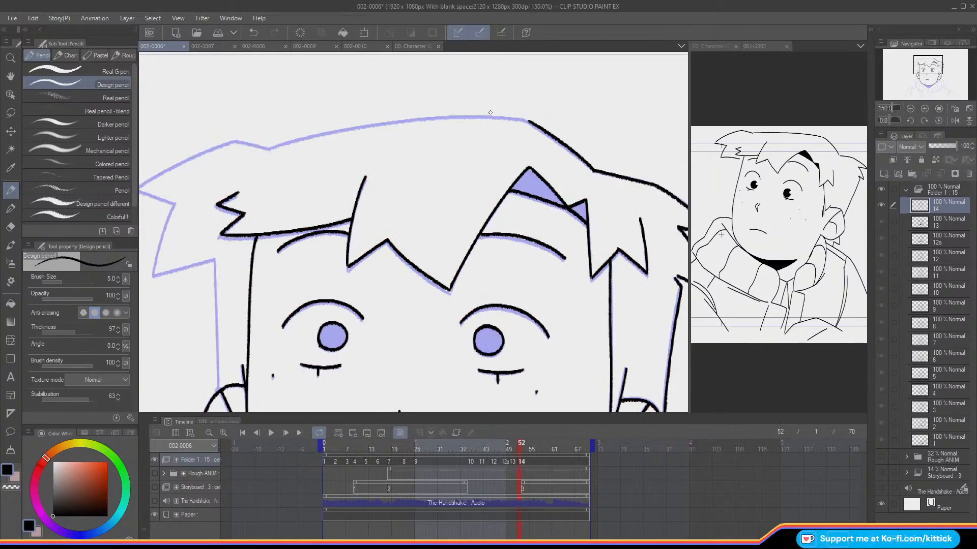
mouse_move(528, 120)
mouse_down()
mouse_move(404, 121)
mouse_move(269, 148)
mouse_up()
key(ctrl+z)
key(Left)
key(Right)
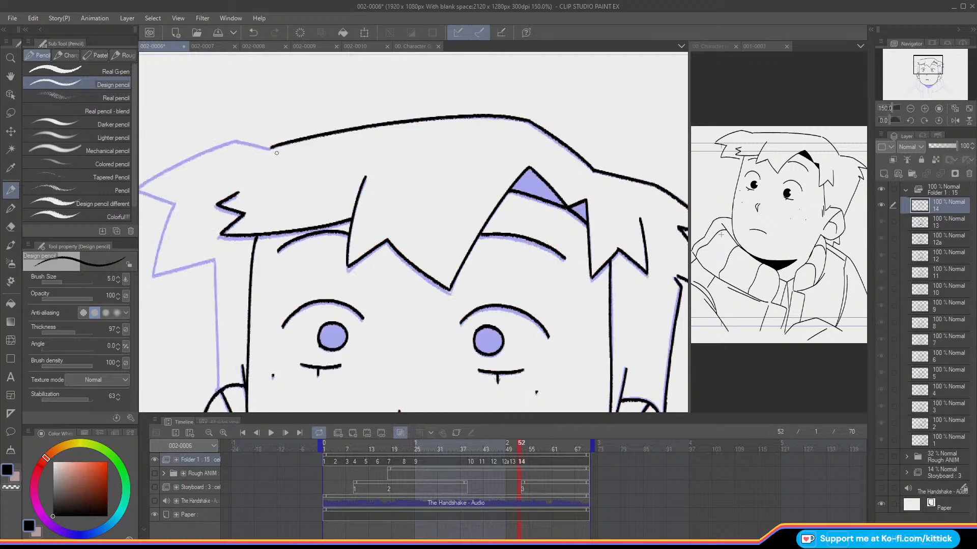
mouse_move(276, 152)
mouse_down()
mouse_move(372, 118)
mouse_move(344, 111)
mouse_up()
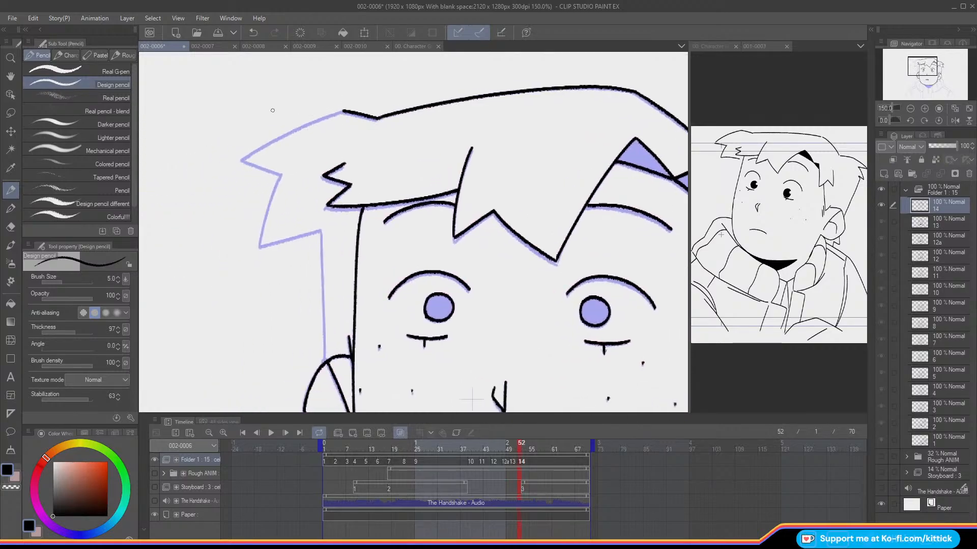
Step: Mirror the view and ink the upper edge of the hair from the notch to the outermost tip
key(h)
key(Left)
key(Right)
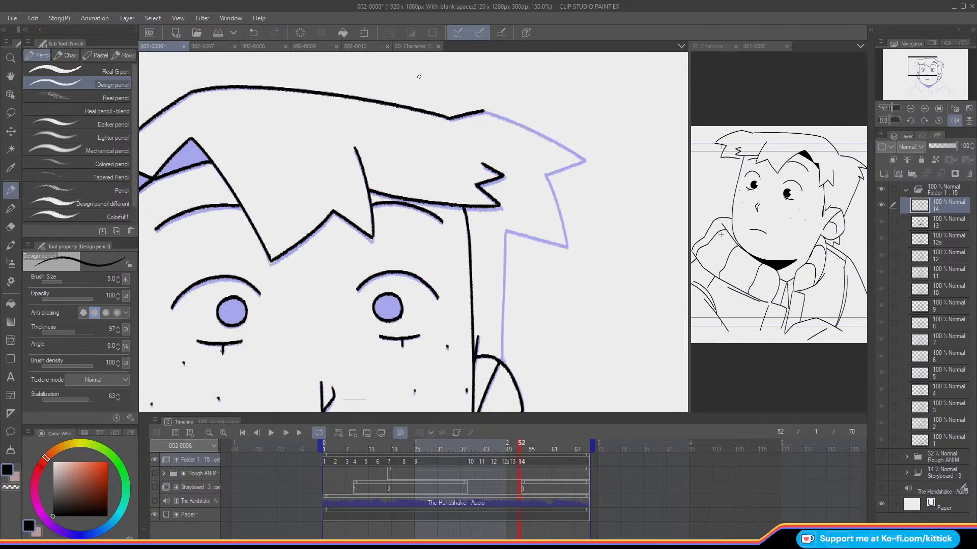
key(Left)
key(Right)
drag(584, 158, 478, 109)
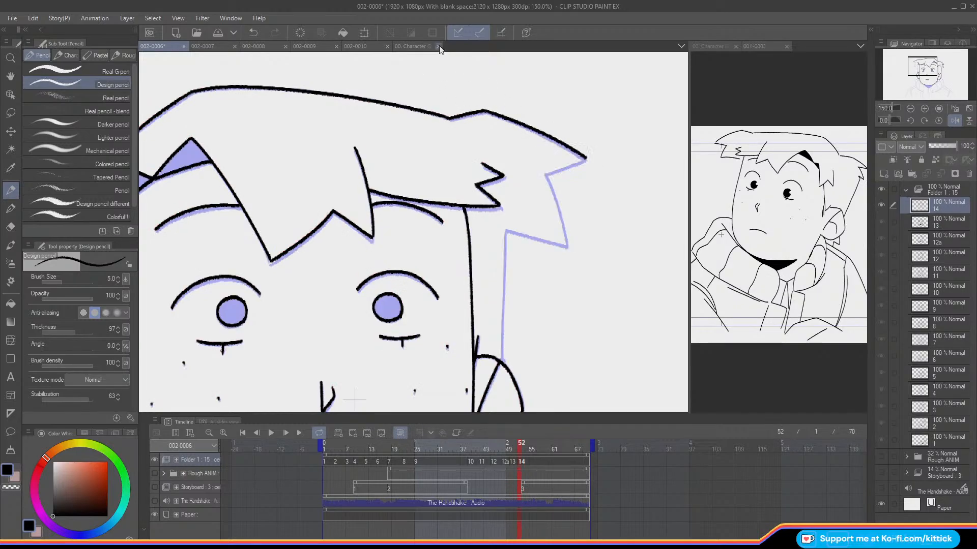
Step: Ink the remaining jagged hair tips and side hair line down to the ear, and show the whole canvas unmirrored
mouse_move(584, 157)
mouse_down()
mouse_move(544, 175)
mouse_move(566, 235)
mouse_up()
key(ctrl+z)
key(ctrl+z)
mouse_move(545, 174)
mouse_down()
mouse_move(568, 242)
mouse_move(512, 230)
mouse_move(567, 245)
mouse_move(505, 230)
mouse_move(502, 317)
mouse_up()
key(ctrl+z)
key(ctrl+z)
drag(504, 229, 502, 367)
click(959, 110)
click(955, 120)
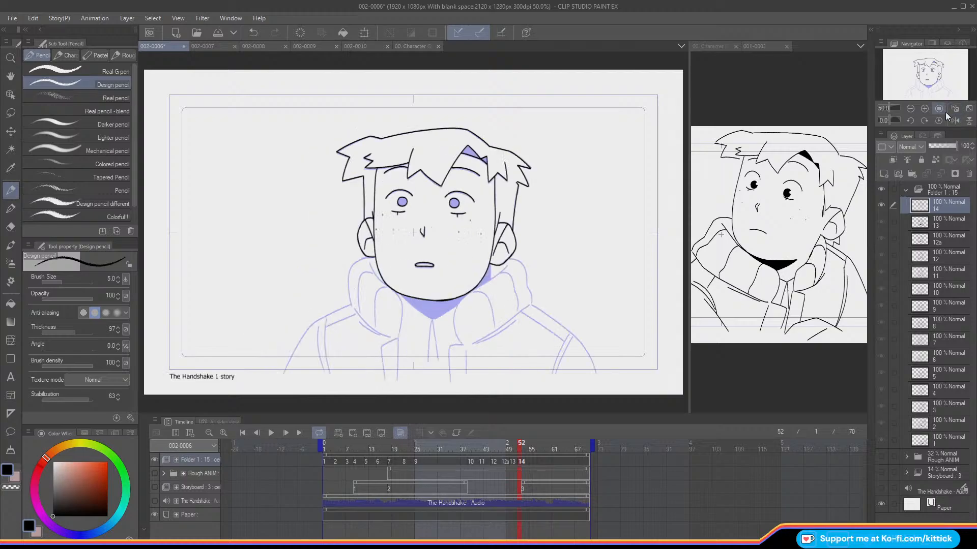
Step: Flip between cel 14 and the preceding frame with the onion skin hidden to check the motion, and show the onion skin again
key(o)
key(Left)
key(Right)
key(Left)
key(Right)
key(Left)
key(Right)
key(Left)
key(Right)
key(Left)
key(Right)
key(Left)
key(Right)
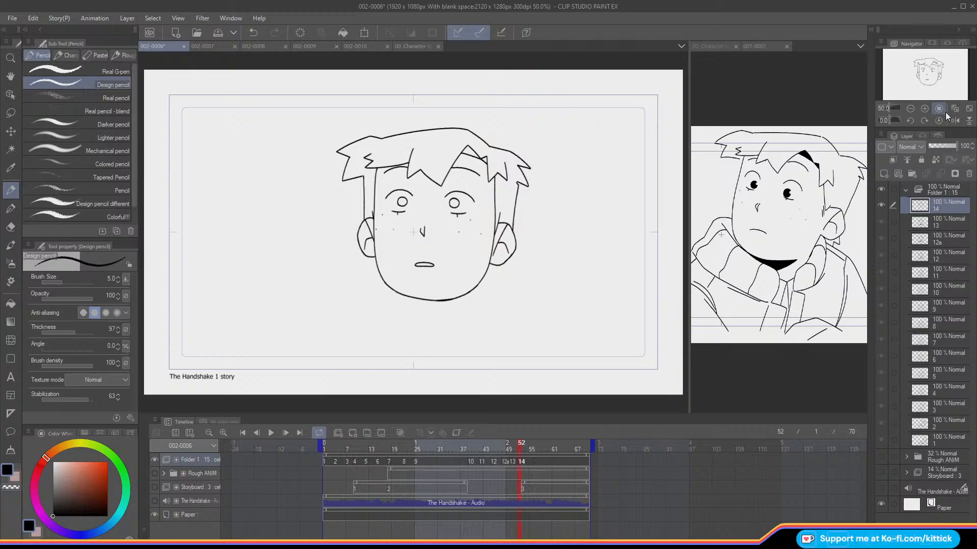
key(o)
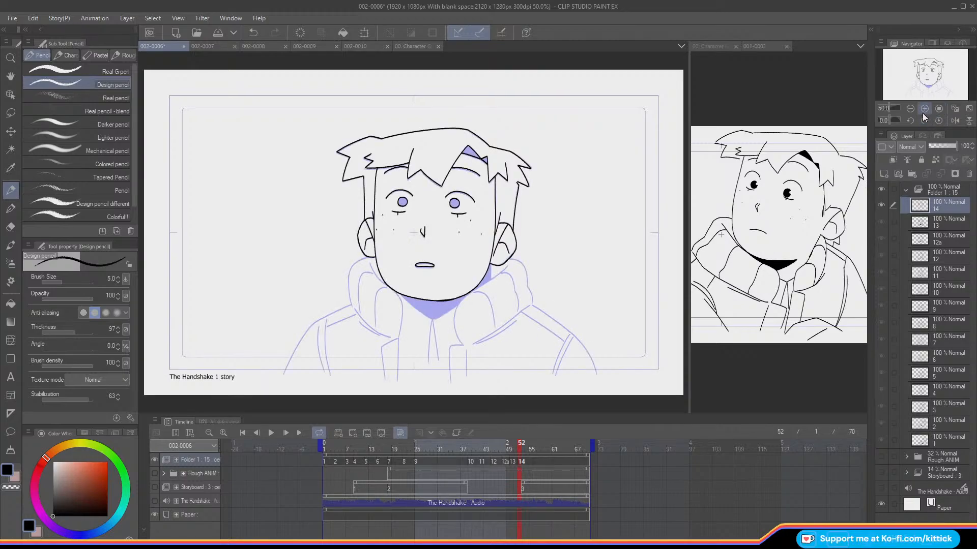
Step: Ink the short neck line below the right ear and the outer contour of the right collar on cel 14
click(922, 108)
click(923, 108)
drag(921, 72, 929, 78)
drag(475, 228, 474, 259)
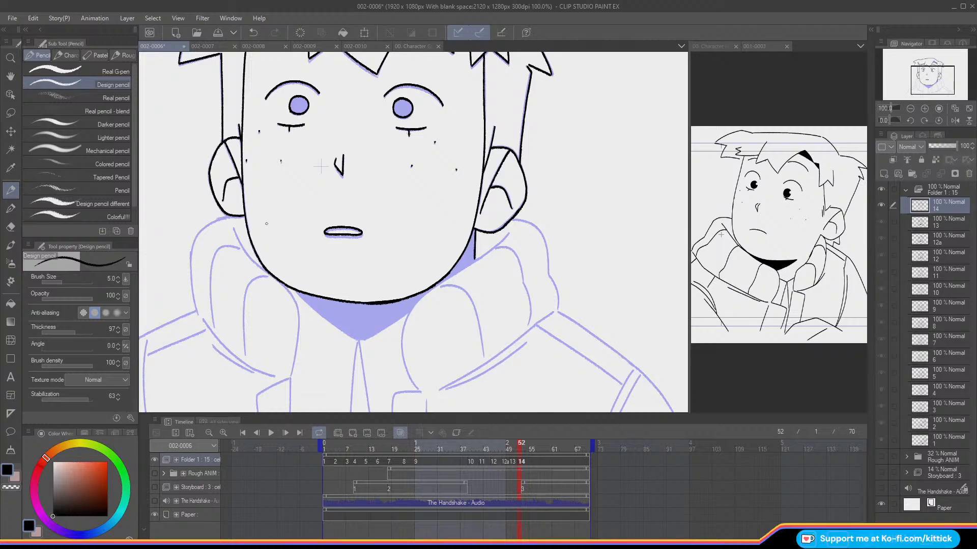
drag(921, 72, 921, 75)
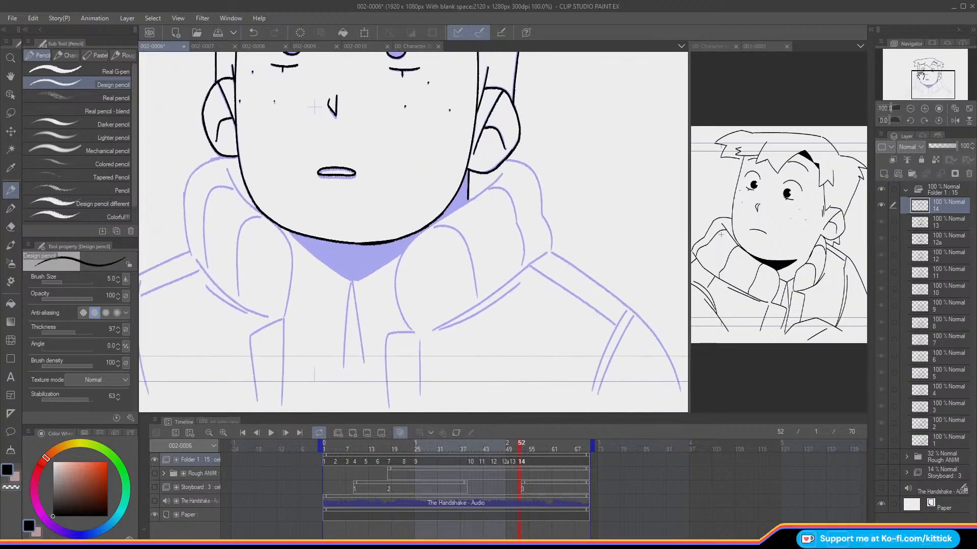
mouse_move(504, 160)
mouse_down()
mouse_move(536, 178)
mouse_move(541, 214)
mouse_up()
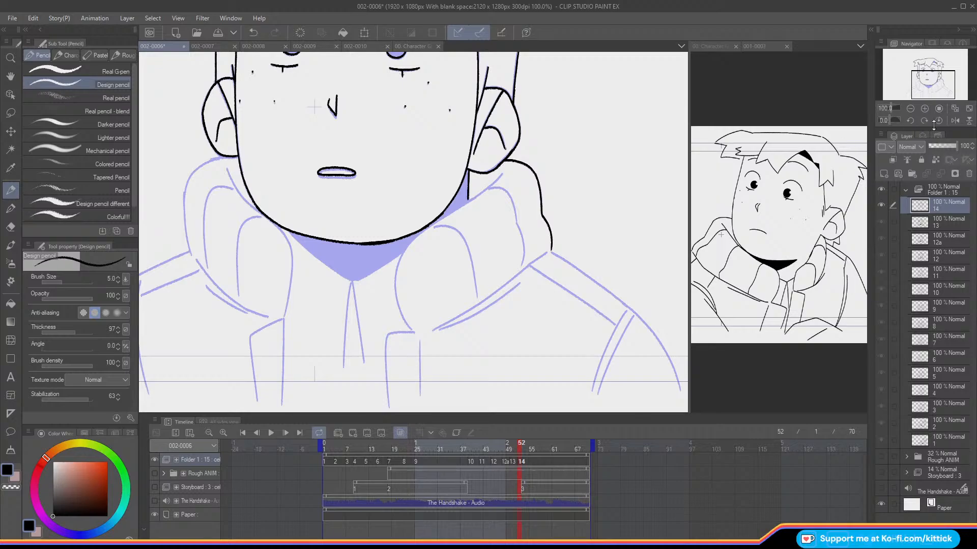
Step: Mirror the view and ink the right collar's inner edge from below the ear down to the jacket opening
click(954, 121)
mouse_move(325, 175)
mouse_down()
mouse_move(413, 239)
mouse_move(431, 279)
mouse_move(416, 329)
mouse_up()
key(ctrl+z)
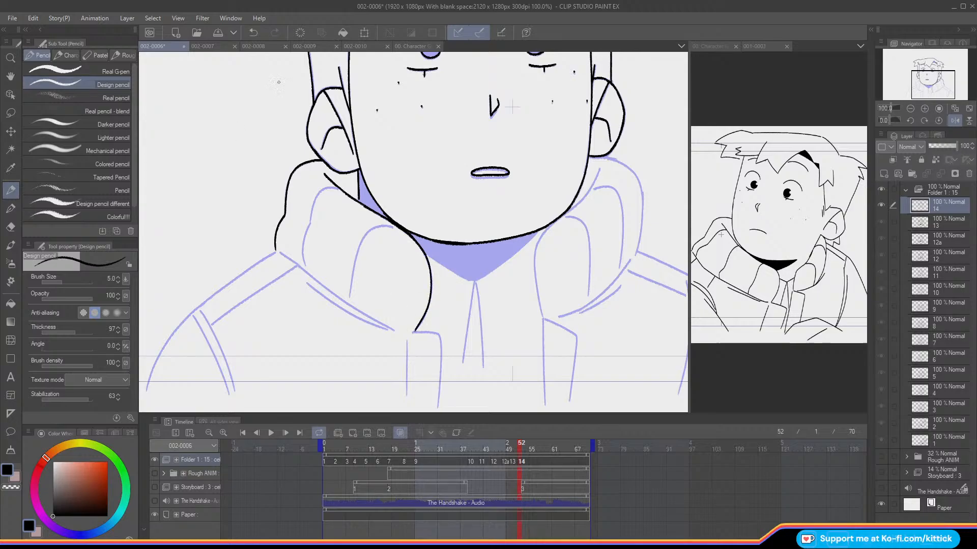
Step: Ink the two curved fold lines inside the right collar, redoing strokes until they follow the sketch
mouse_move(335, 189)
mouse_down()
mouse_move(314, 201)
mouse_move(306, 223)
mouse_up()
key(ctrl+z)
mouse_move(332, 188)
mouse_down()
mouse_move(310, 209)
mouse_move(305, 260)
mouse_up()
key(ctrl+z)
key(ctrl+z)
key(ctrl+z)
key(ctrl+z)
click(950, 117)
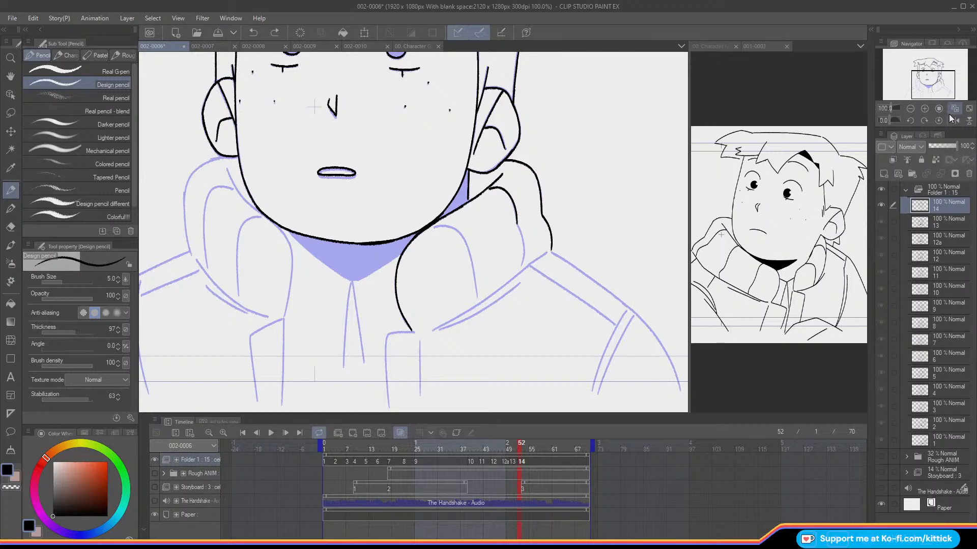
drag(517, 225, 522, 266)
drag(461, 238, 476, 286)
key(ctrl+z)
drag(461, 232, 477, 299)
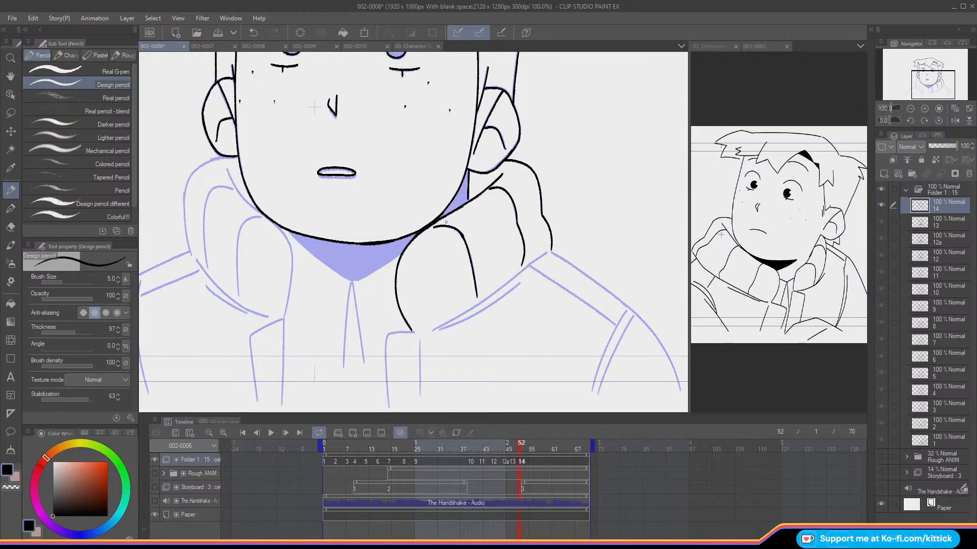
Step: Ink the double lower edge of the right collar and the jacket's right front opening lines below it in mirrored view
click(954, 121)
drag(290, 169, 350, 142)
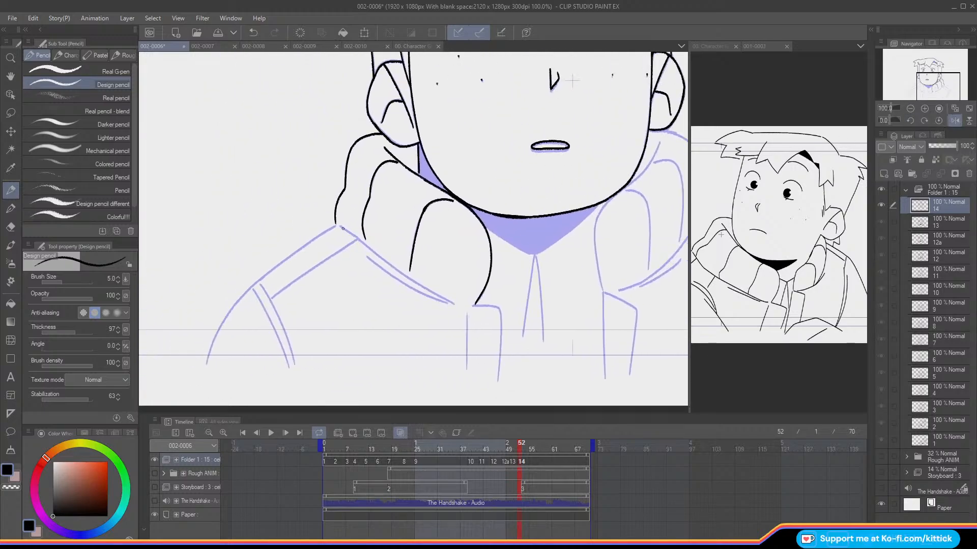
drag(353, 235, 449, 301)
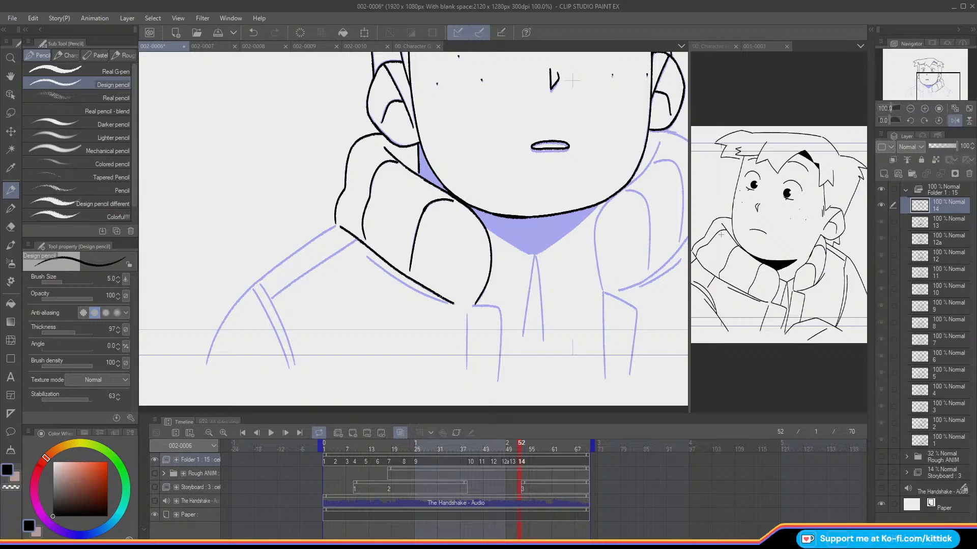
drag(370, 259, 451, 304)
key(ctrl+z)
drag(922, 76, 918, 80)
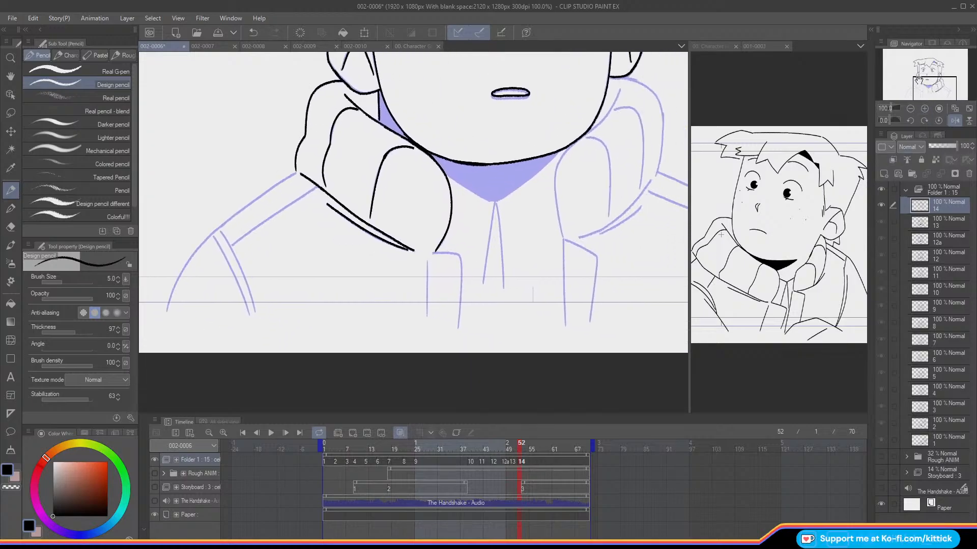
mouse_move(451, 254)
mouse_down()
mouse_move(461, 265)
mouse_move(457, 328)
mouse_up()
drag(427, 262, 426, 313)
Step: Unmirror the view and ink the outer contour of the left collar from the ear down to the shoulder
click(955, 121)
drag(913, 77, 894, 73)
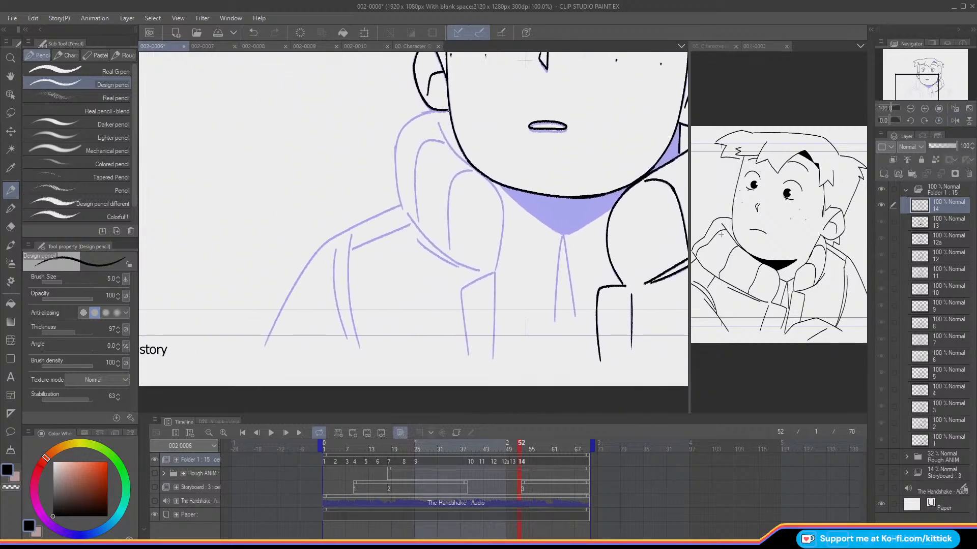
mouse_move(424, 113)
mouse_down()
mouse_move(396, 156)
mouse_move(397, 141)
mouse_move(401, 206)
mouse_up()
key(ctrl+z)
key(ctrl+z)
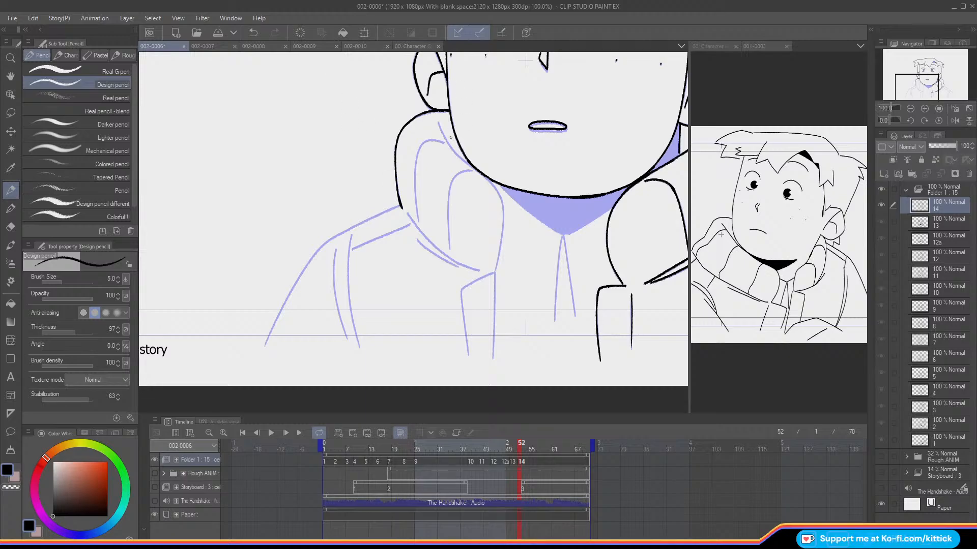
Step: Ink the left collar's inner edge along the jaw and down to the jacket opening
mouse_move(437, 123)
mouse_down()
mouse_move(497, 191)
mouse_move(503, 226)
mouse_up()
key(ctrl+z)
key(ctrl+z)
drag(490, 183, 504, 218)
key(ctrl+z)
mouse_move(490, 183)
mouse_down()
mouse_move(503, 216)
mouse_move(494, 272)
mouse_up()
key(ctrl+z)
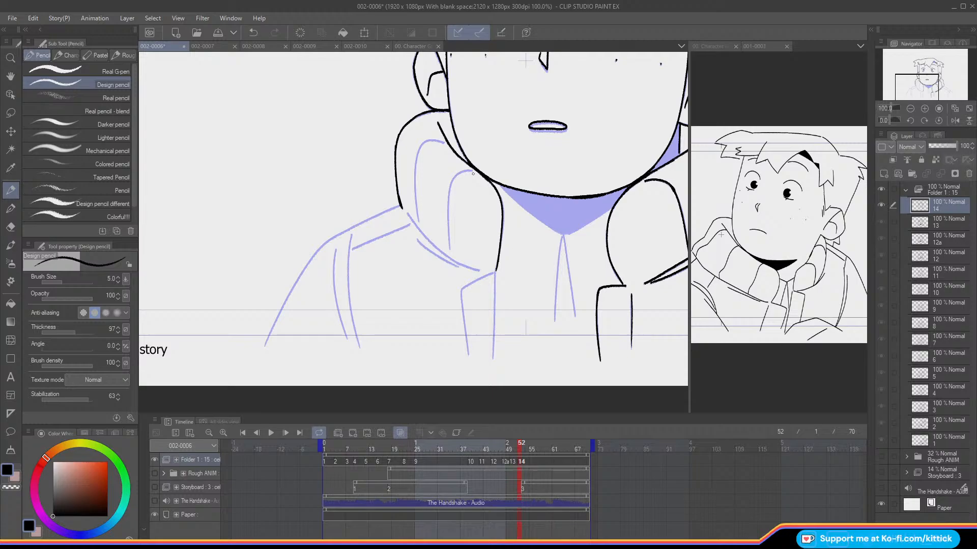
Step: Ink the double lower edge of the left collar and the left front opening lines of the jacket
drag(473, 174, 513, 167)
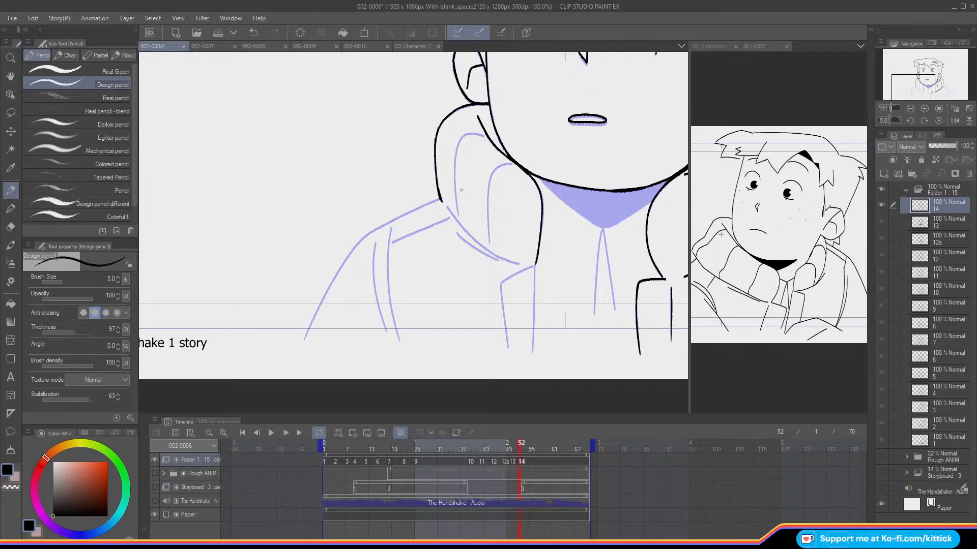
drag(459, 223, 482, 248)
key(ctrl+z)
drag(447, 208, 518, 264)
mouse_move(456, 233)
mouse_down()
mouse_move(497, 260)
mouse_move(534, 311)
mouse_move(532, 352)
mouse_up()
key(ctrl+z)
drag(535, 265, 533, 352)
mouse_move(534, 266)
mouse_down()
mouse_move(502, 282)
mouse_move(507, 349)
mouse_up()
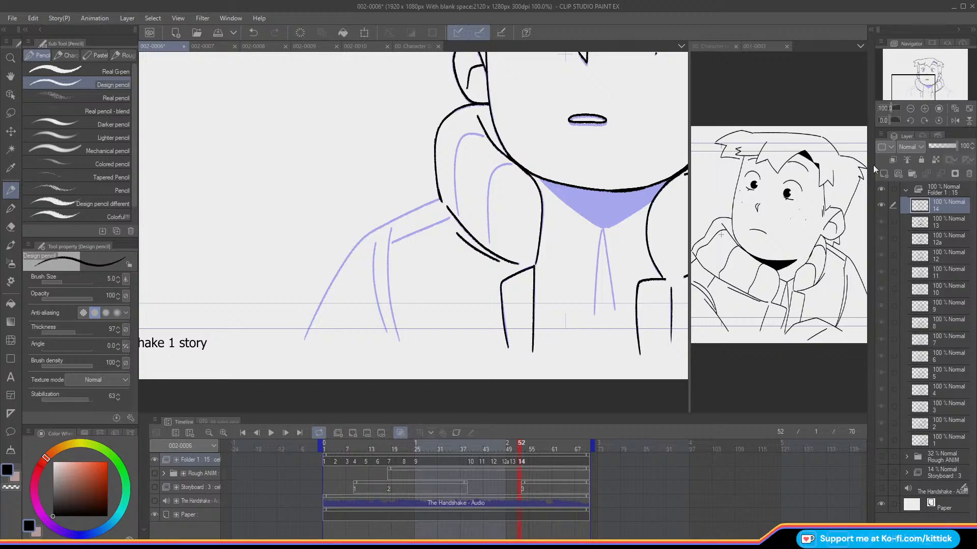
Step: Ink both sides of the V-shaped neck shadow below the chin so they meet at the point
click(968, 110)
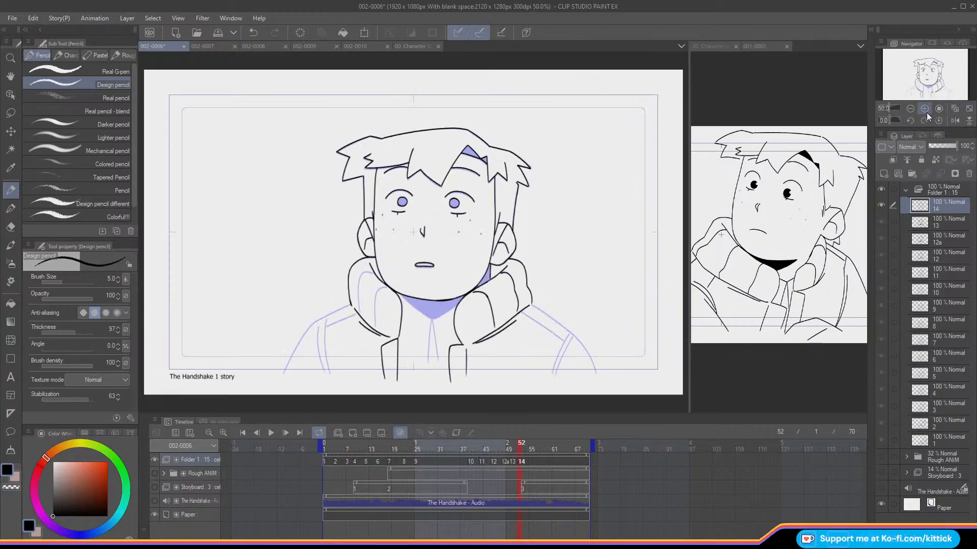
click(924, 109)
drag(901, 94, 903, 98)
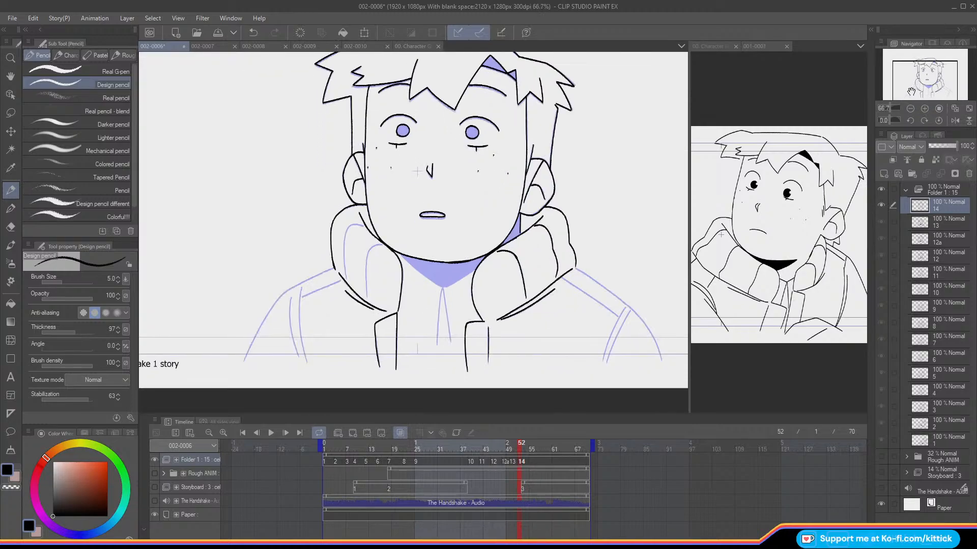
click(925, 109)
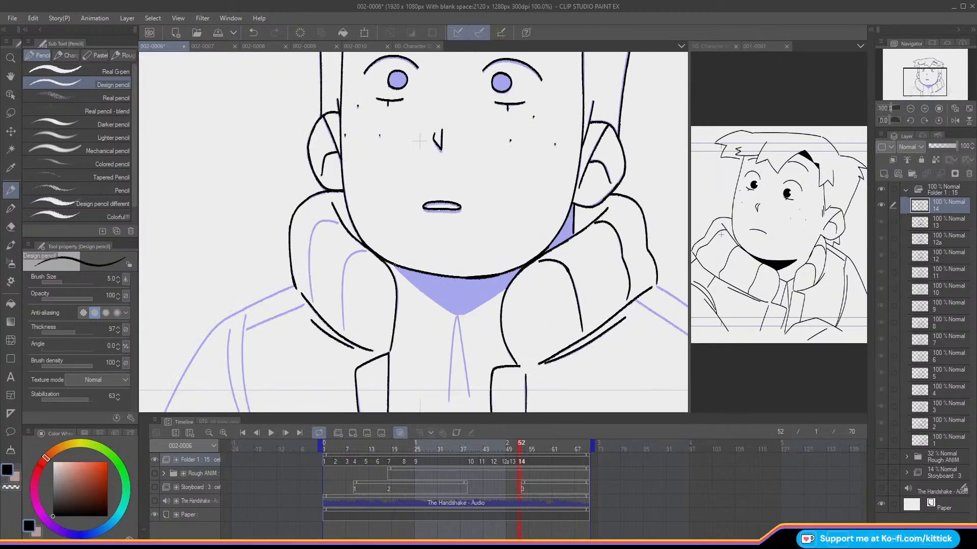
drag(411, 279, 434, 298)
key(ctrl+z)
drag(400, 270, 457, 314)
click(954, 121)
drag(319, 286, 364, 313)
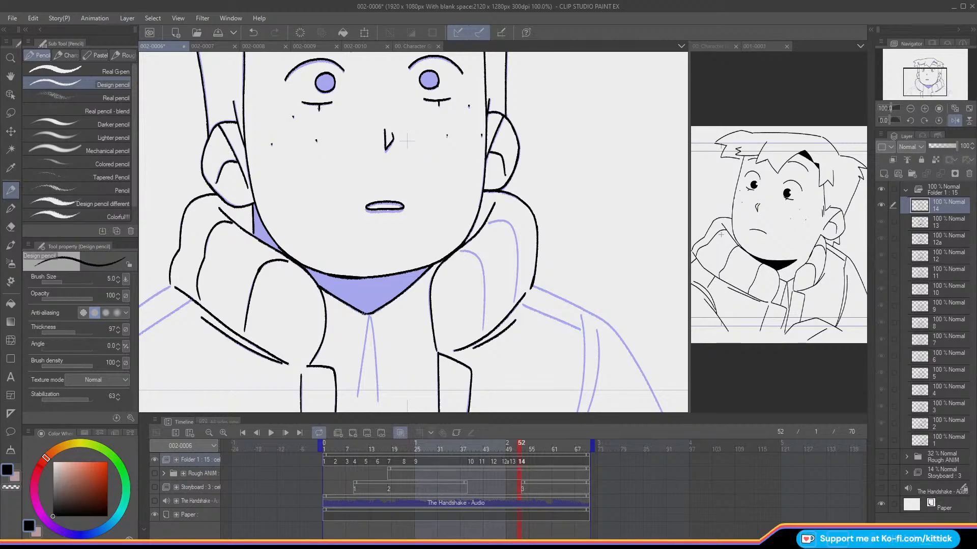
Step: Ink the two center lines below the neck shadow and the two fold lines inside the left collar
drag(920, 75, 925, 80)
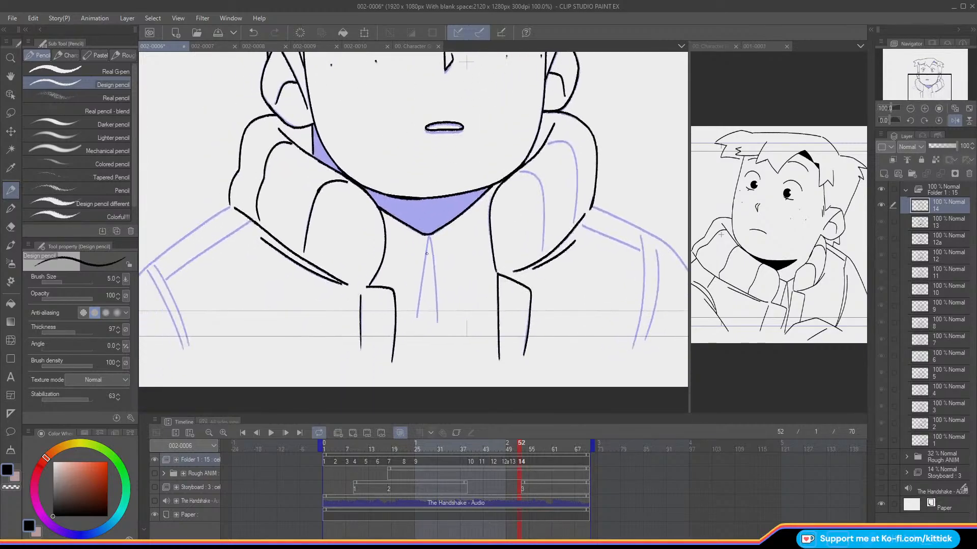
drag(428, 235, 418, 296)
drag(434, 261, 438, 322)
mouse_move(519, 172)
mouse_down()
mouse_move(543, 190)
mouse_move(543, 249)
mouse_up()
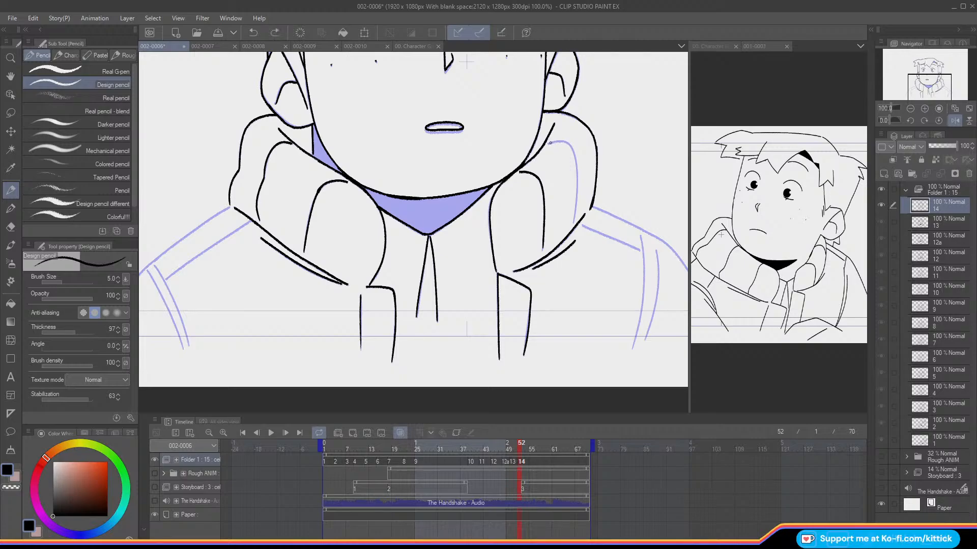
mouse_move(549, 143)
mouse_down()
mouse_move(569, 144)
mouse_move(557, 141)
mouse_move(577, 165)
mouse_move(575, 222)
mouse_up()
key(ctrl+z)
Step: Unmirror the view and ink the right shoulder contour, the line beneath it and the double sleeve seam
click(954, 122)
mouse_move(608, 213)
mouse_down()
mouse_move(542, 199)
mouse_move(495, 173)
mouse_move(575, 235)
mouse_move(614, 305)
mouse_up()
mouse_move(463, 181)
mouse_down()
mouse_move(511, 213)
mouse_move(463, 181)
mouse_up()
key(ctrl+z)
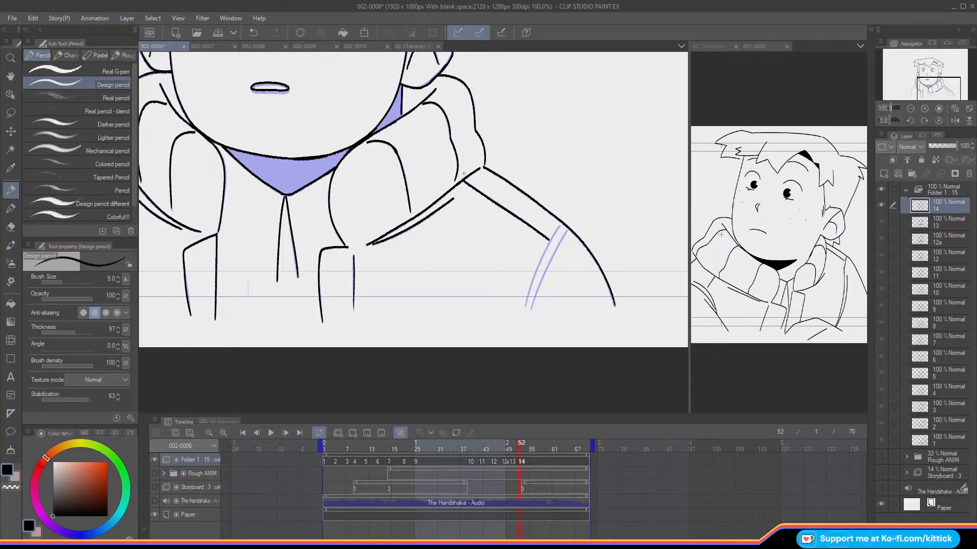
mouse_move(559, 225)
mouse_down()
mouse_move(527, 294)
mouse_move(544, 251)
mouse_move(530, 282)
mouse_move(524, 302)
mouse_move(547, 269)
mouse_move(532, 303)
mouse_up()
key(ctrl+z)
Step: Mirror the view and ink the left shoulder contour from the collar down the outer sleeve, redoing strokes as needed
key(ctrl+z)
key(ctrl+z)
mouse_move(559, 225)
mouse_down()
mouse_move(525, 306)
mouse_move(550, 262)
mouse_move(529, 310)
mouse_up()
drag(936, 90, 914, 86)
click(954, 120)
drag(411, 174, 478, 205)
key(ctrl+z)
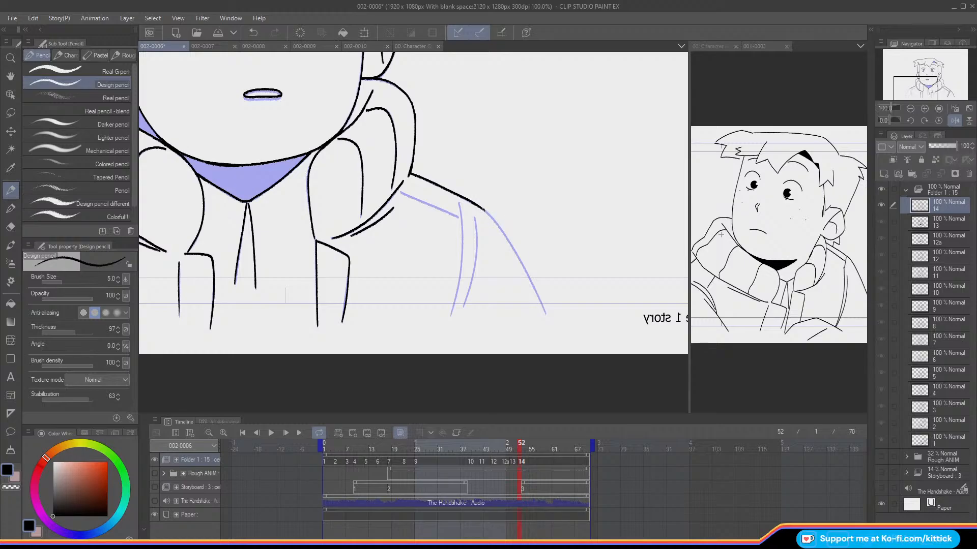
key(ctrl+z)
drag(497, 221, 536, 292)
key(ctrl+z)
drag(483, 209, 545, 316)
key(ctrl+z)
drag(483, 210, 545, 315)
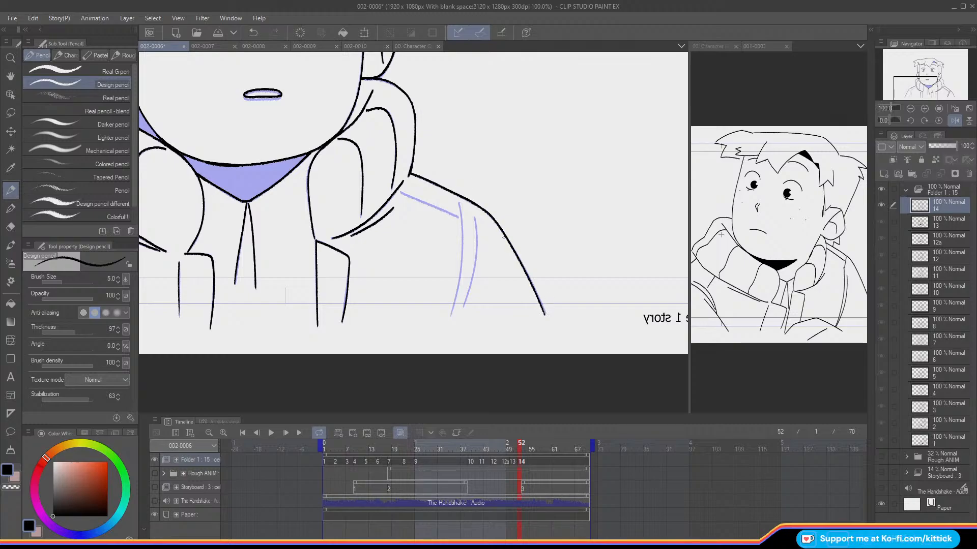
Step: Ink the left shoulder's lower line and double sleeve seam, and show the whole canvas unmirrored
drag(456, 217, 399, 191)
drag(458, 203, 451, 314)
drag(475, 217, 463, 308)
click(963, 113)
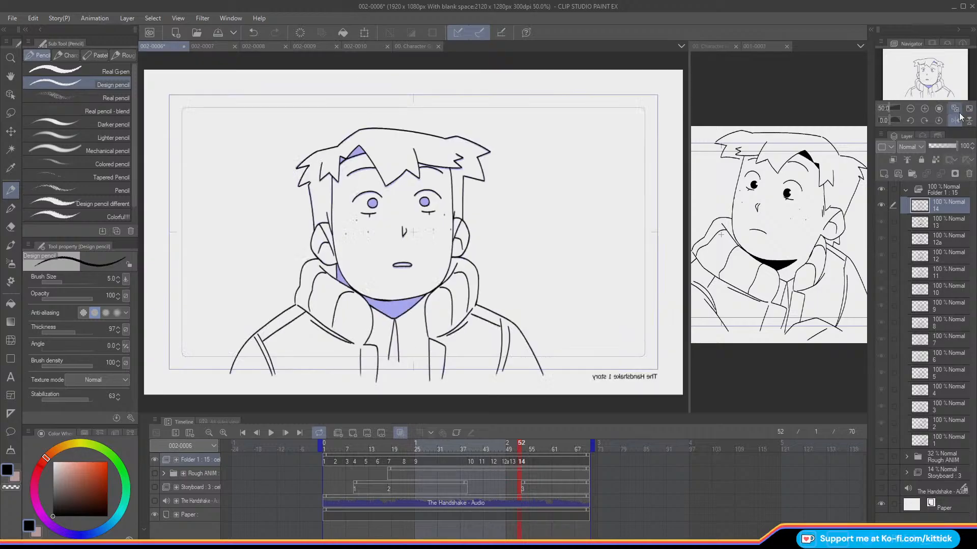
click(954, 120)
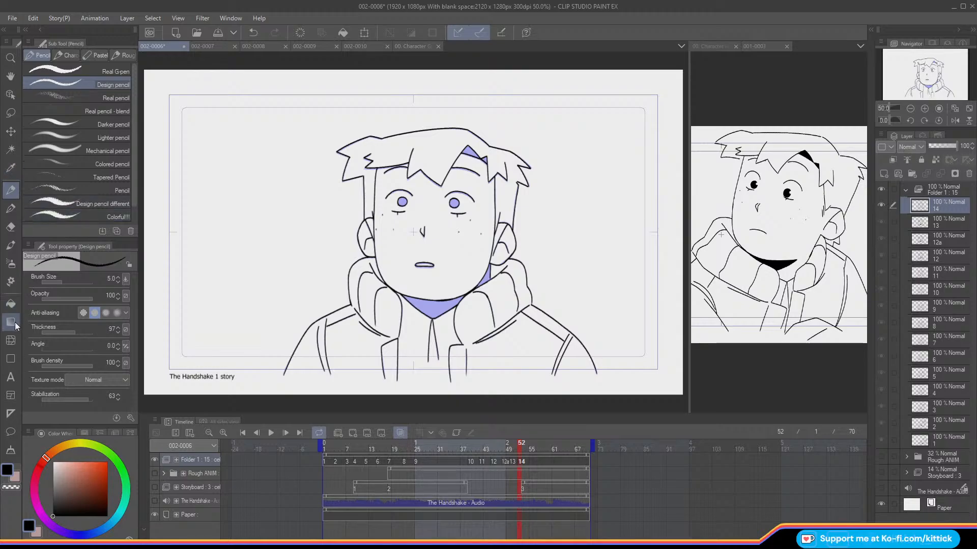
Step: Fill the neck shadow, the hair gap and both pupils of cel 14 with black, and return to the Design pencil
click(14, 307)
click(432, 307)
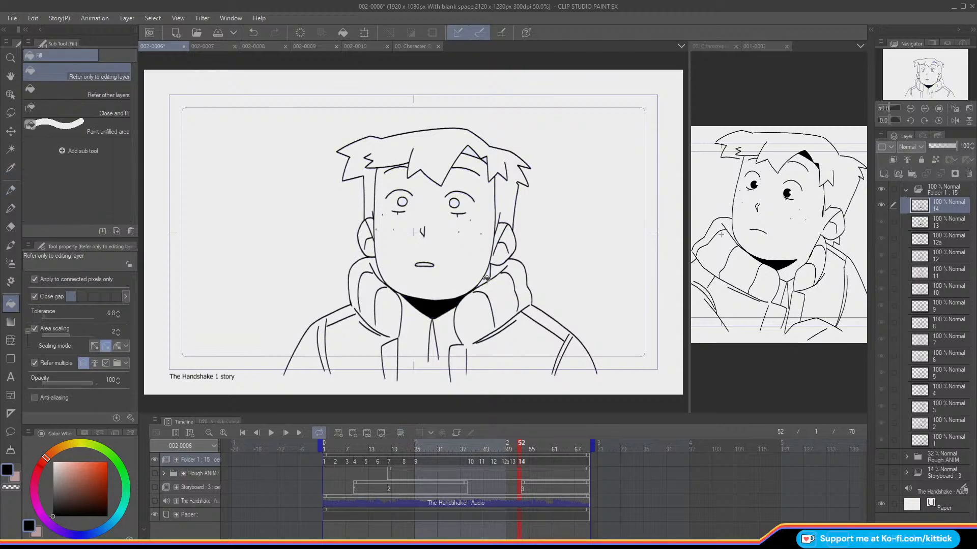
click(472, 153)
click(454, 203)
click(402, 202)
click(11, 189)
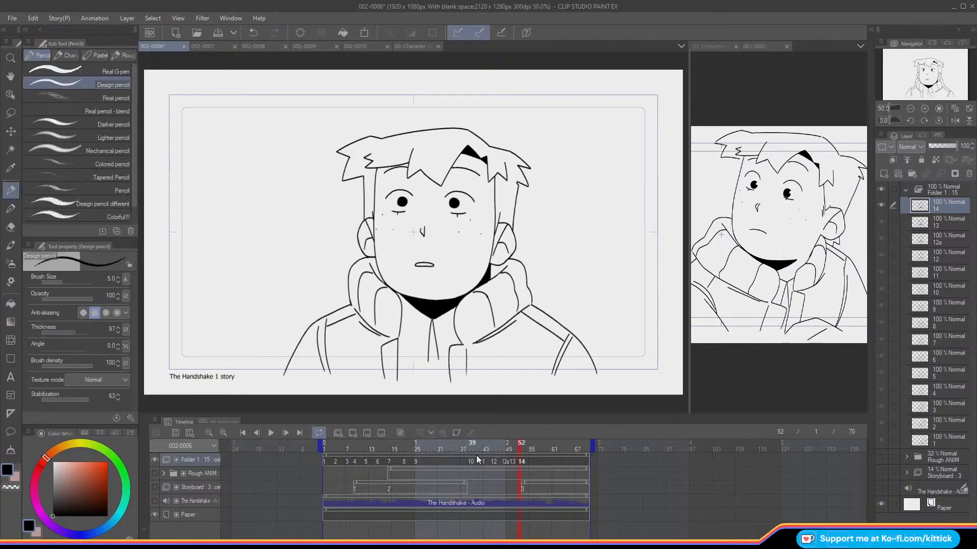
Step: Go back to cel 12 on the timeline and lasso-select the right ear
mouse_move(516, 446)
mouse_down()
mouse_move(413, 472)
mouse_move(548, 484)
mouse_move(346, 472)
mouse_move(514, 499)
mouse_move(485, 498)
mouse_move(507, 499)
mouse_move(499, 484)
mouse_up()
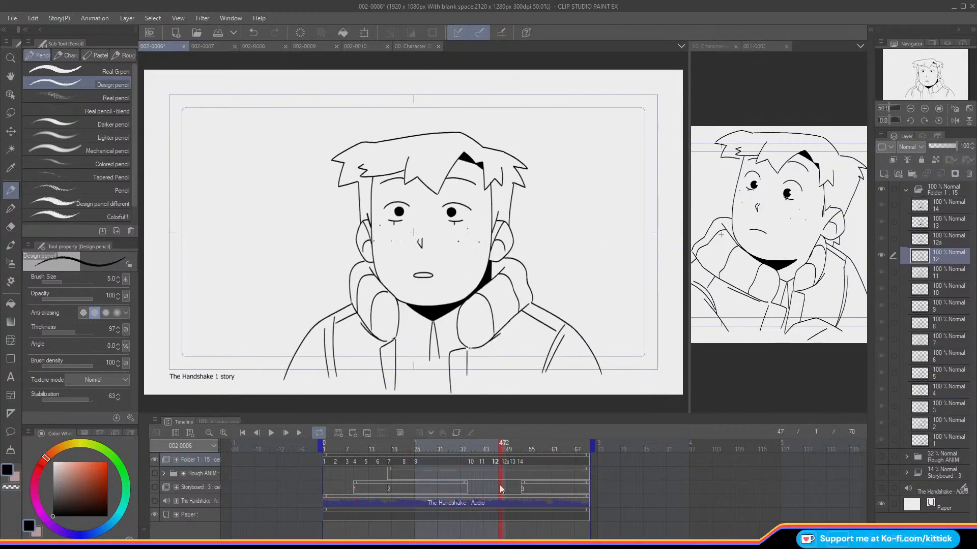
click(11, 112)
click(924, 109)
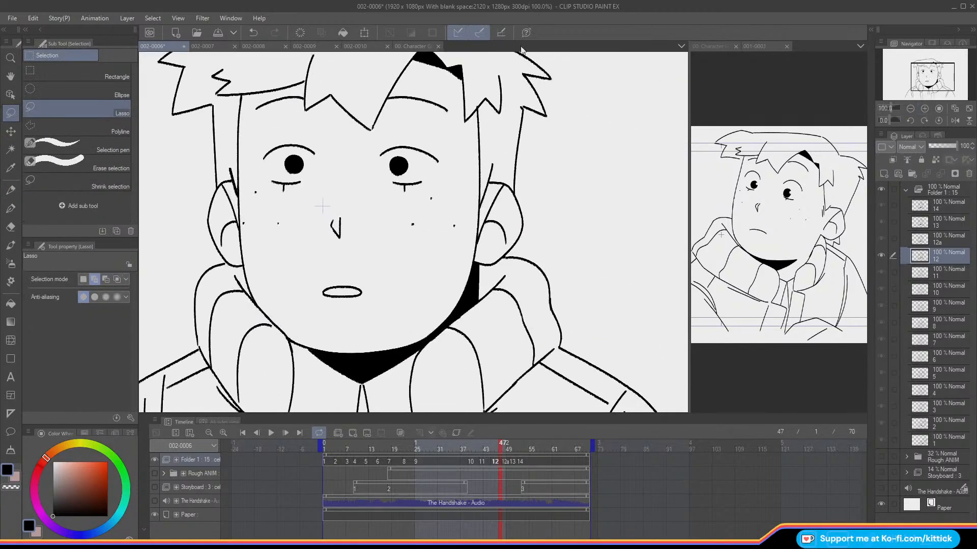
mouse_move(483, 218)
mouse_down()
mouse_move(477, 257)
mouse_move(488, 263)
mouse_move(511, 251)
mouse_move(527, 214)
mouse_move(501, 182)
mouse_up()
Step: Flip through the frames around cel 12, with and without onion skin, to compare the right ear's position
key(Left)
key(Left)
key(Left)
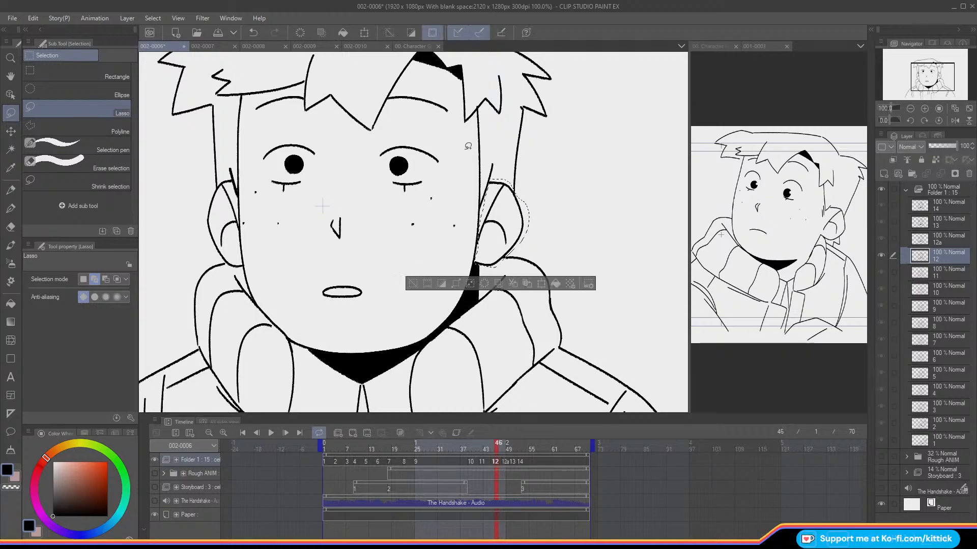
key(Right)
key(Right)
key(Right)
key(Right)
key(Right)
key(Left)
key(Left)
key(o)
key(Right)
key(Right)
key(Right)
key(Left)
key(Left)
key(Left)
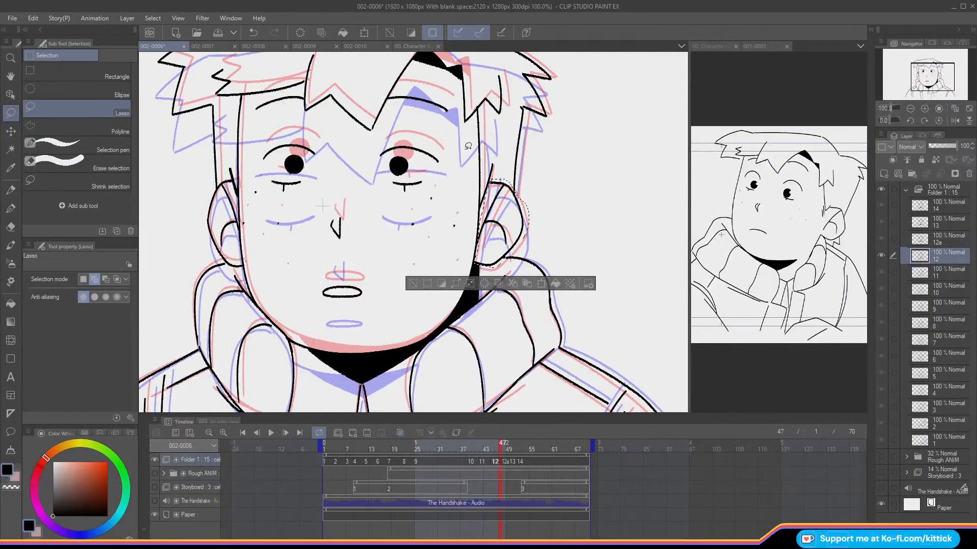
key(o)
Step: Compare cel 12's right ear with the neighbouring frames without the selection, and undo the deselection
key(k)
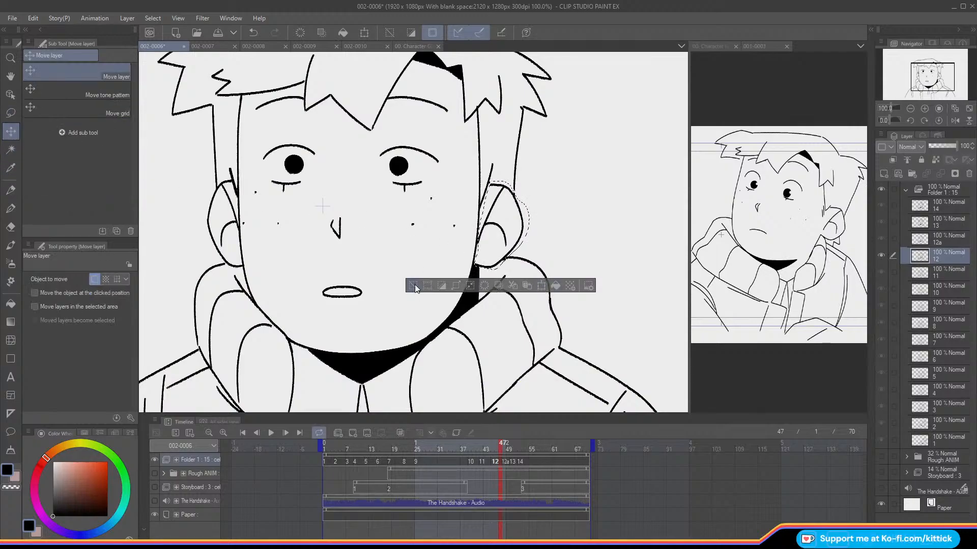
click(413, 285)
key(Right)
key(Right)
key(Left)
key(Left)
key(Right)
key(Left)
key(ctrl+z)
key(ctrl+z)
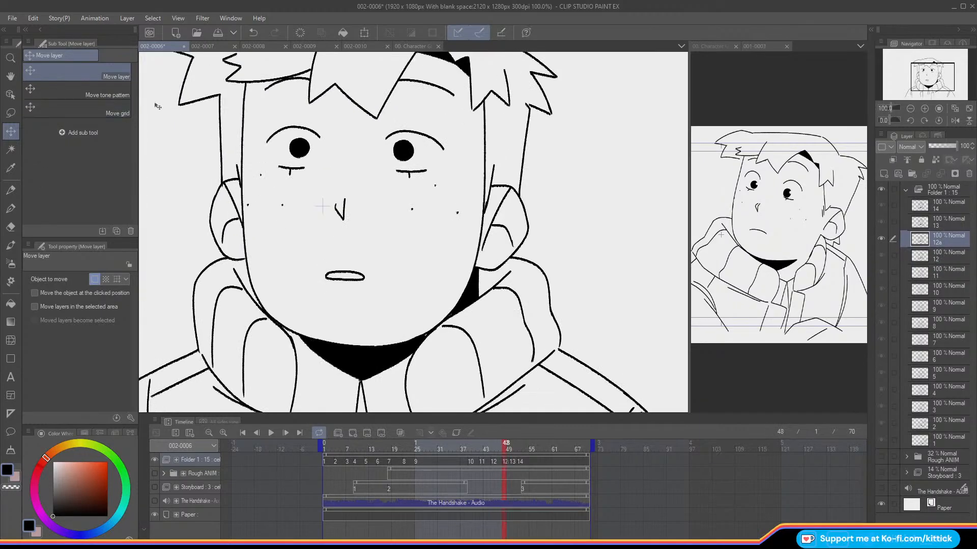
Step: Nudge the selected right ear of cel 12 slightly to the right with Move layer, and clear the selection
click(13, 132)
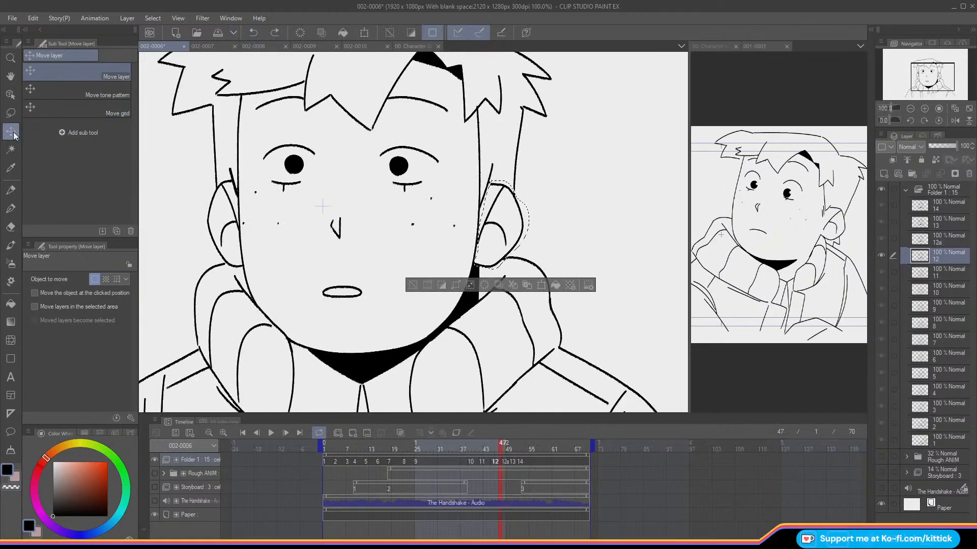
key(Right)
key(Right)
click(419, 287)
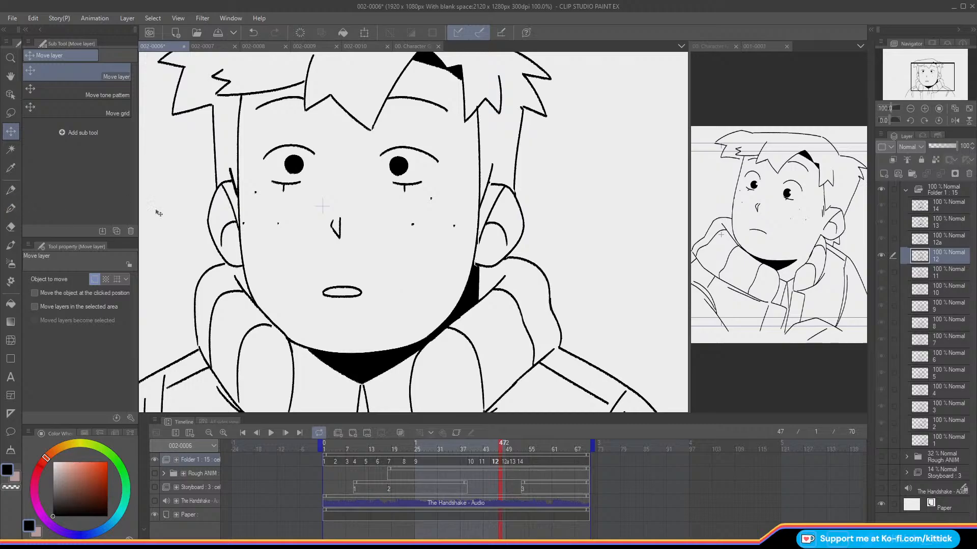
Step: Touch up the line where cel 12's right ear meets the jaw with the Design pencil, undoing the last stroke
click(11, 189)
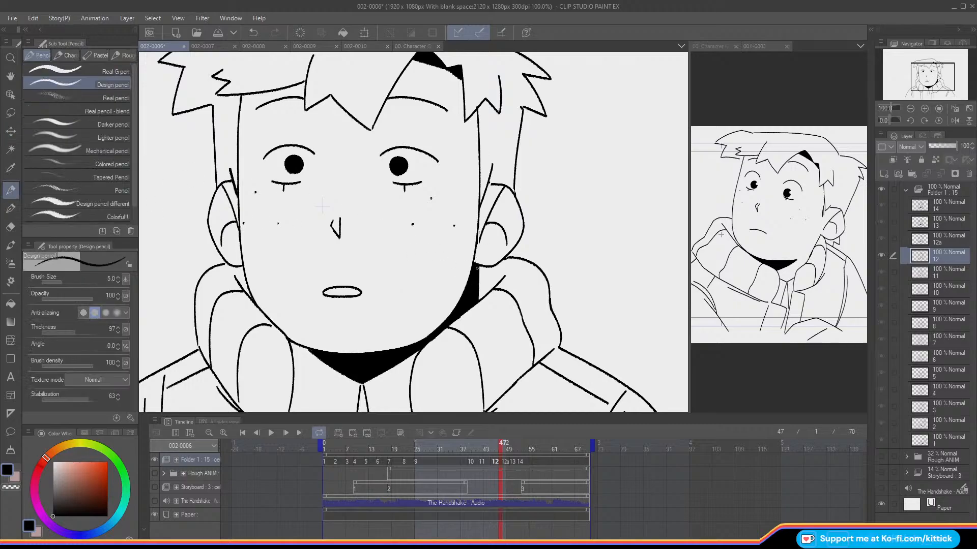
key(ctrl+z)
key(c)
Step: Show the whole canvas, play the animation from frame 1 to check the motion, and return to frame 1
click(956, 107)
drag(501, 447, 278, 446)
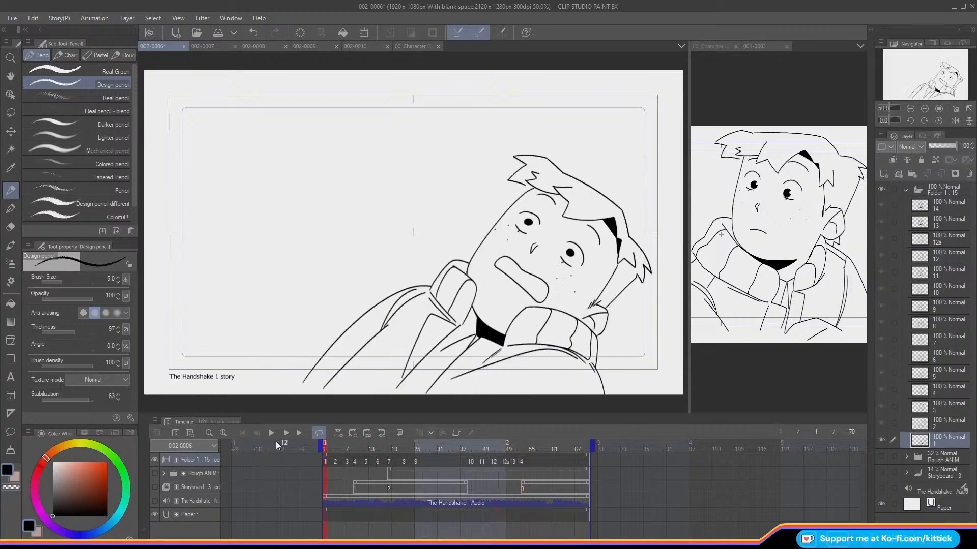
click(272, 432)
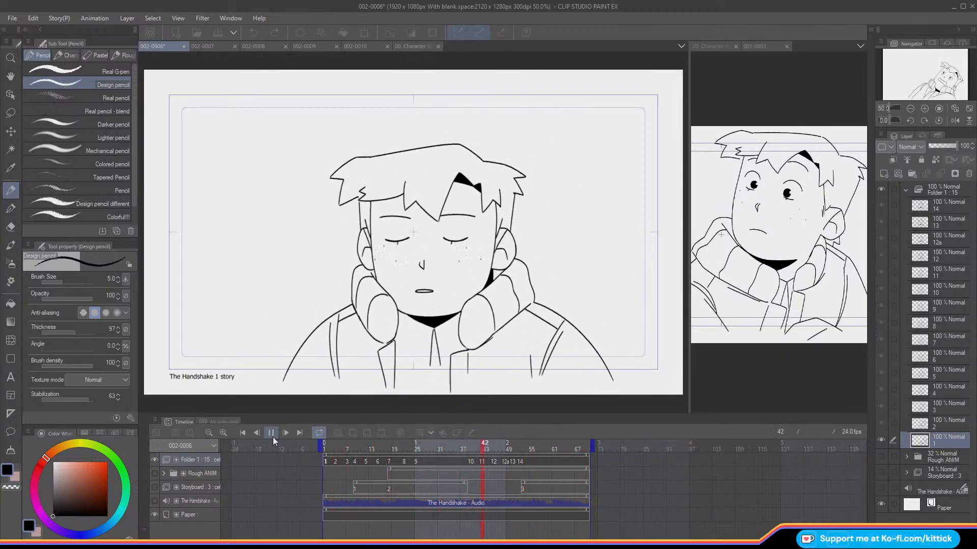
click(272, 437)
mouse_move(474, 448)
mouse_down()
mouse_move(527, 459)
mouse_move(273, 464)
mouse_up()
Step: Switch the drawing colour to white and collapse the Folder 1 animation folder in the layer list
key(x)
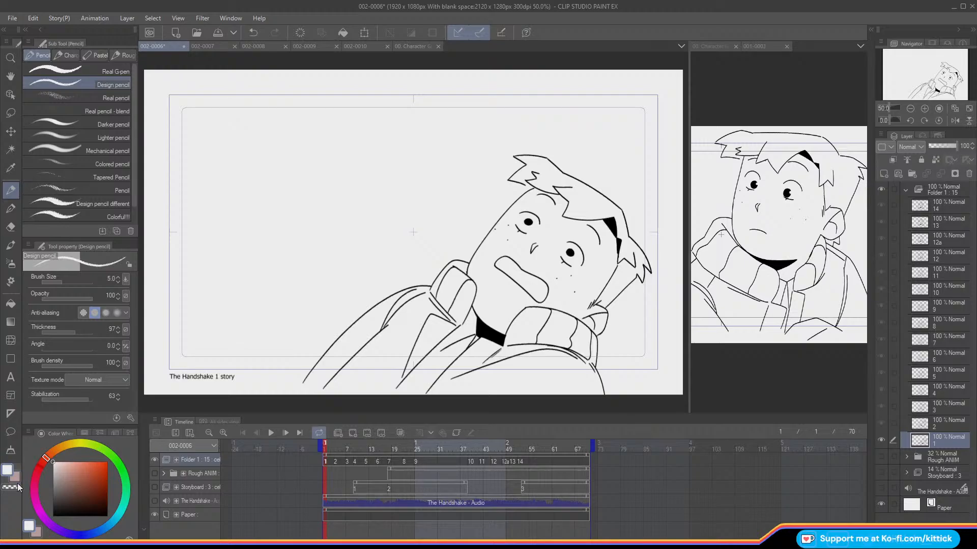
click(907, 189)
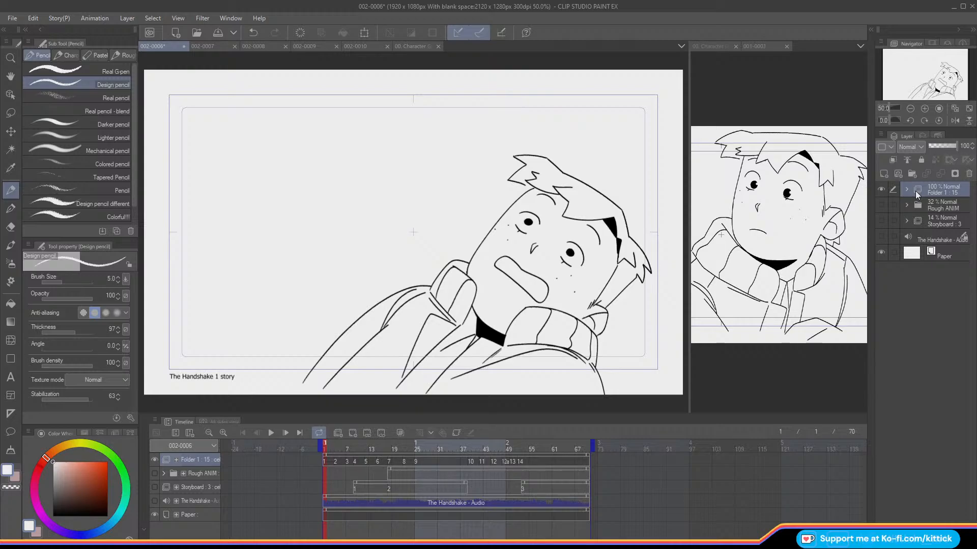
Step: Rename the line-art animation folder to Kit_ANIM and give it a red palette colour
text(Kit_ANIM)
key(Return)
click(882, 147)
Step: Create an animation folder named Shine_ANIM above Kit_ANIM, add a cel at frame 1 and pick the Design pencil
click(338, 433)
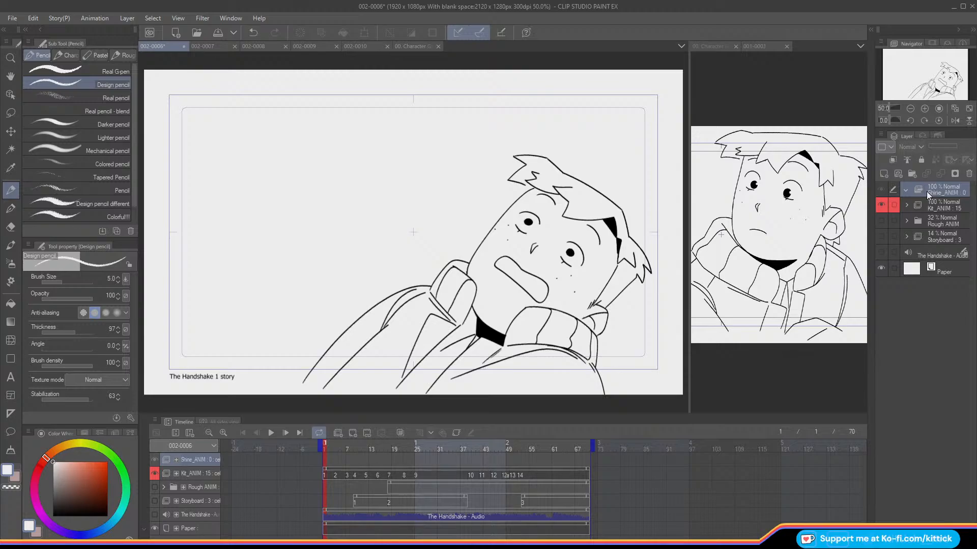
click(354, 434)
click(11, 168)
click(15, 190)
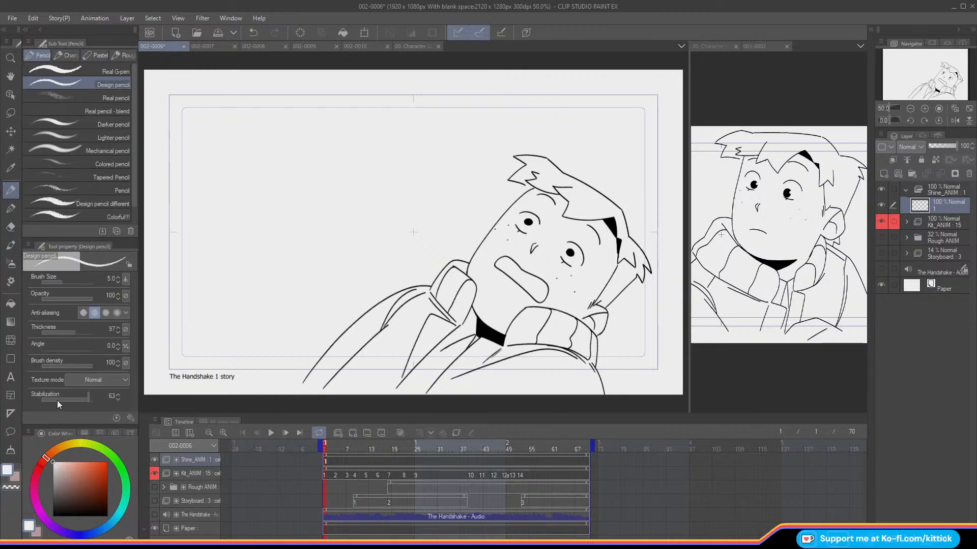
Step: Paint white shines on both pupils in the frame 1 cel with the Design pencil at stabilization 2
click(925, 109)
click(926, 109)
drag(928, 64, 943, 67)
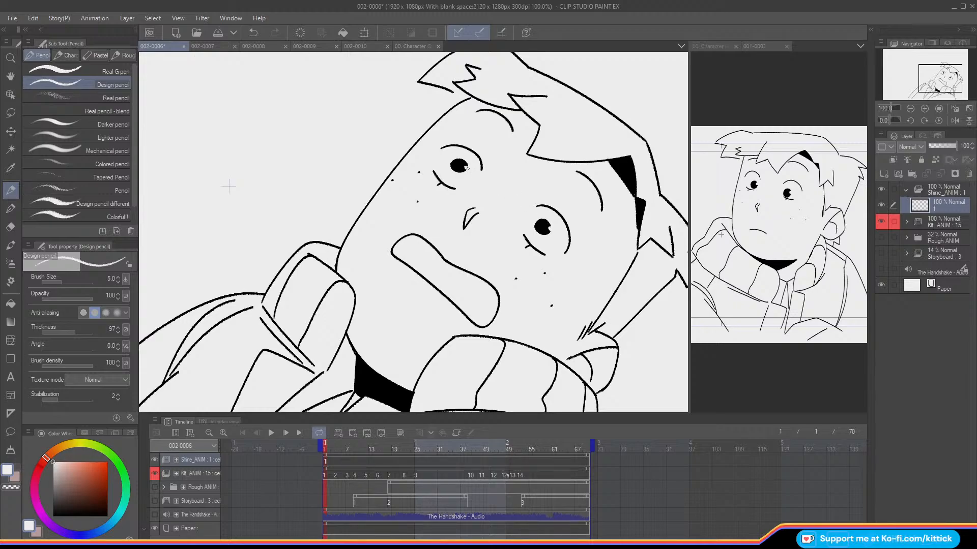
Step: Add a new Shine_ANIM cel at frame 4 and paint white shines on both pupils
click(332, 445)
click(353, 435)
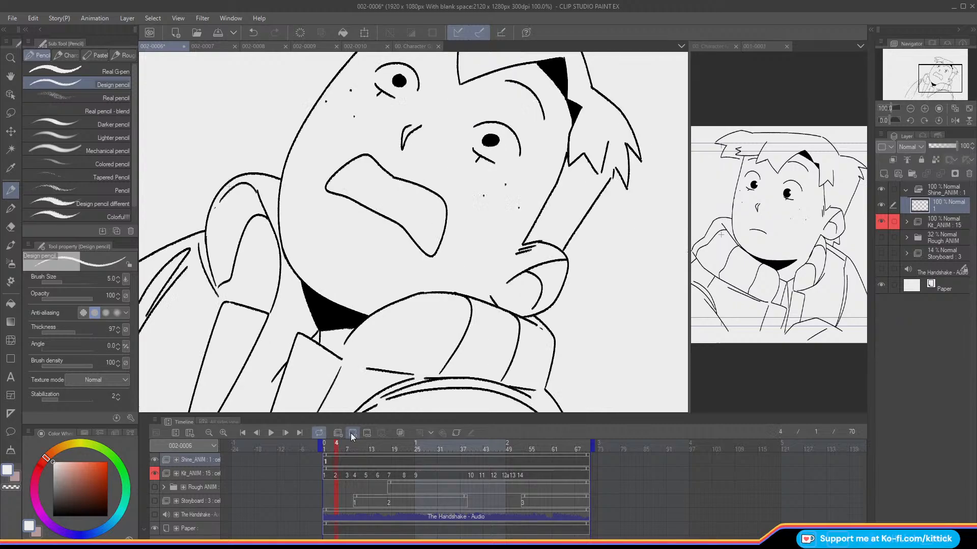
click(352, 433)
drag(929, 75, 927, 70)
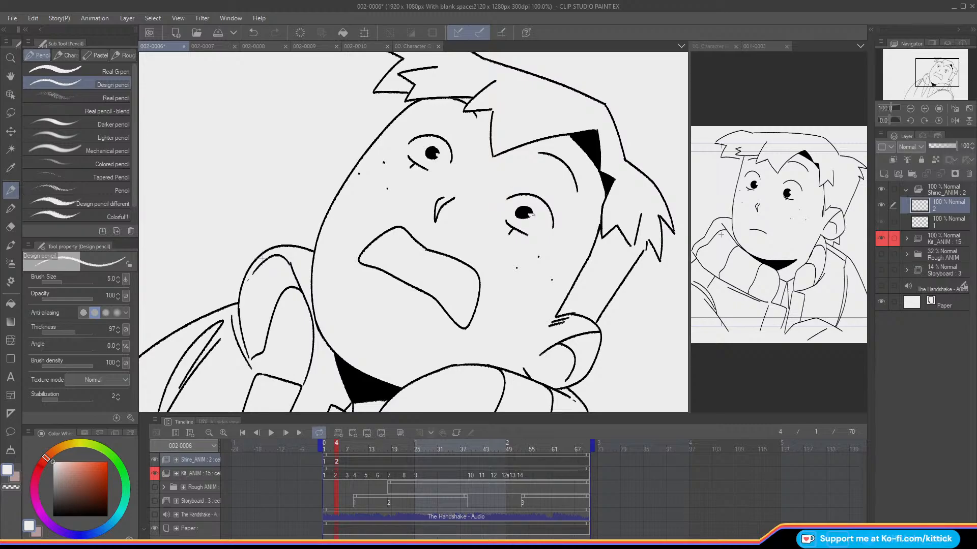
Step: Add a Shine_ANIM cel at frame 7, paint the eye shines and compare them with the previous frame
drag(336, 444, 347, 443)
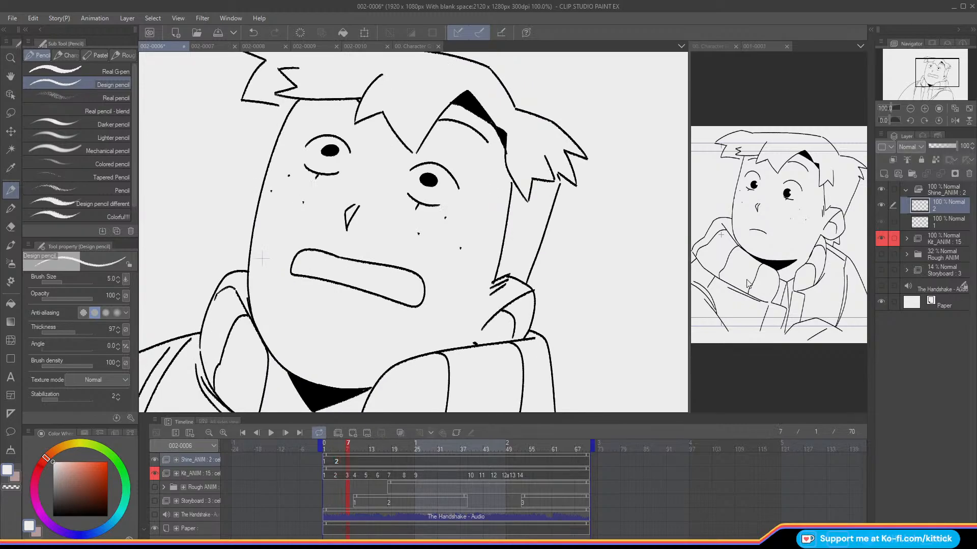
click(352, 433)
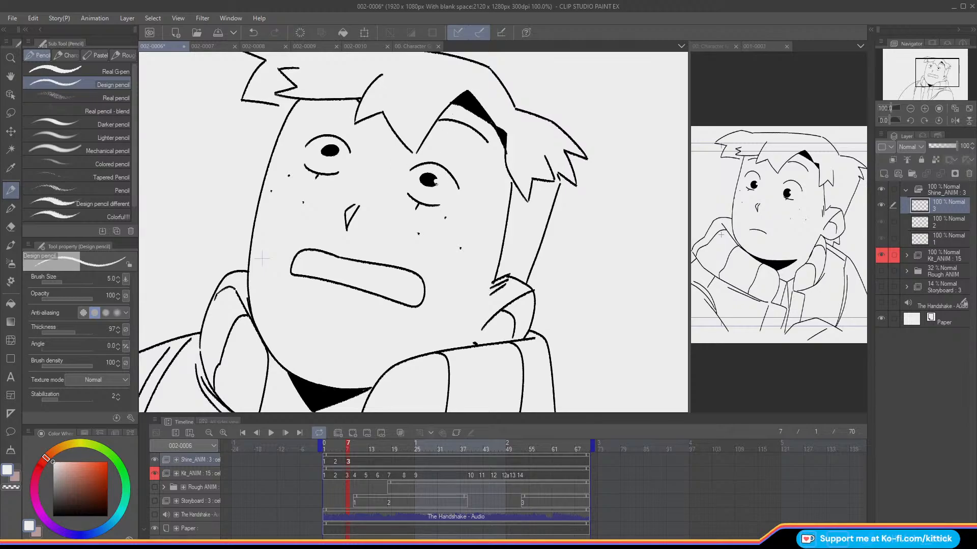
key(Left)
key(Right)
key(Right)
key(Right)
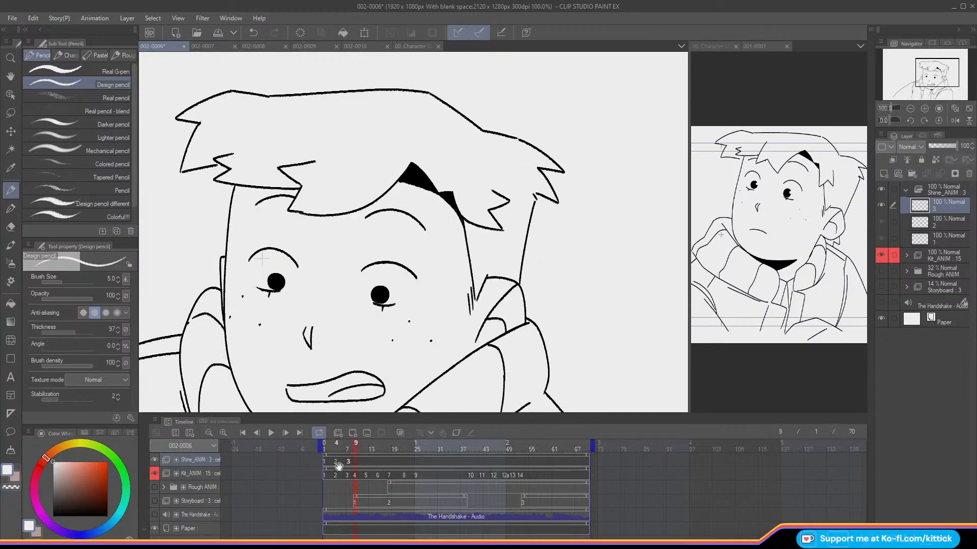
Step: Add a Shine_ANIM cel at frame 9 and paint small white shines on both pupils
click(352, 433)
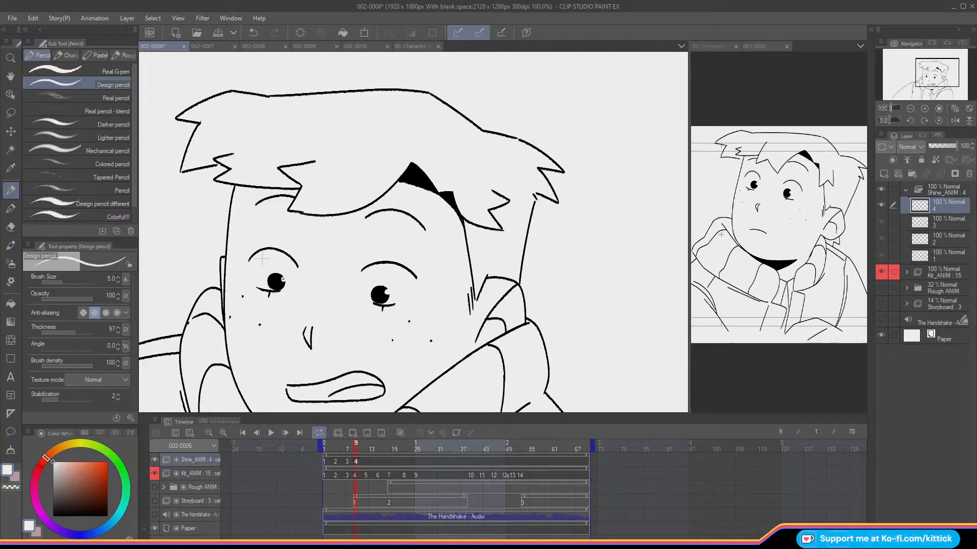
Step: Scrub through the timeline and add a new Shine_ANIM cel at frame 12
click(534, 446)
click(910, 108)
drag(918, 78, 910, 78)
drag(375, 448, 351, 451)
key(Right)
key(Right)
key(Right)
key(Right)
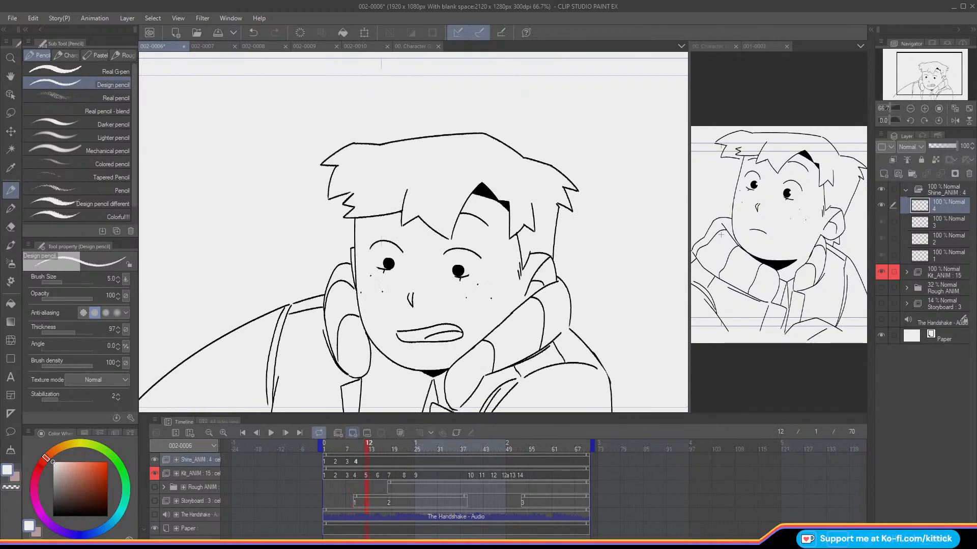
click(353, 433)
Step: Paint white shines on both pupils in the frame 12 cel, flipping to the previous frame to match their placement
click(924, 109)
click(924, 108)
drag(921, 67, 921, 71)
key(o)
key(o)
key(Left)
key(Right)
key(Left)
key(Right)
key(Left)
key(Right)
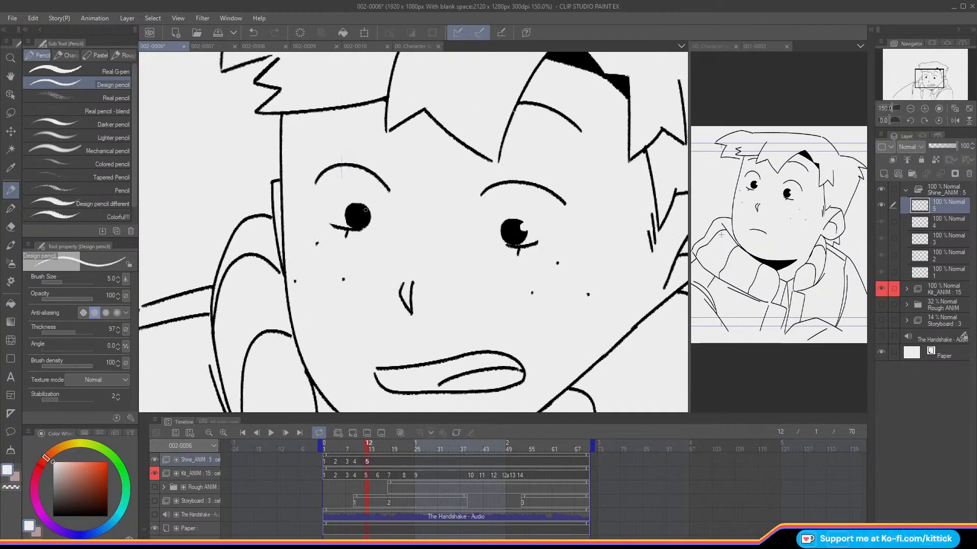
drag(366, 208, 368, 213)
key(Left)
key(Right)
key(Right)
key(Right)
key(Right)
Step: Add a Shine_ANIM cel at frame 15 and paint white shines on both pupils, checking against the previous frame
click(352, 433)
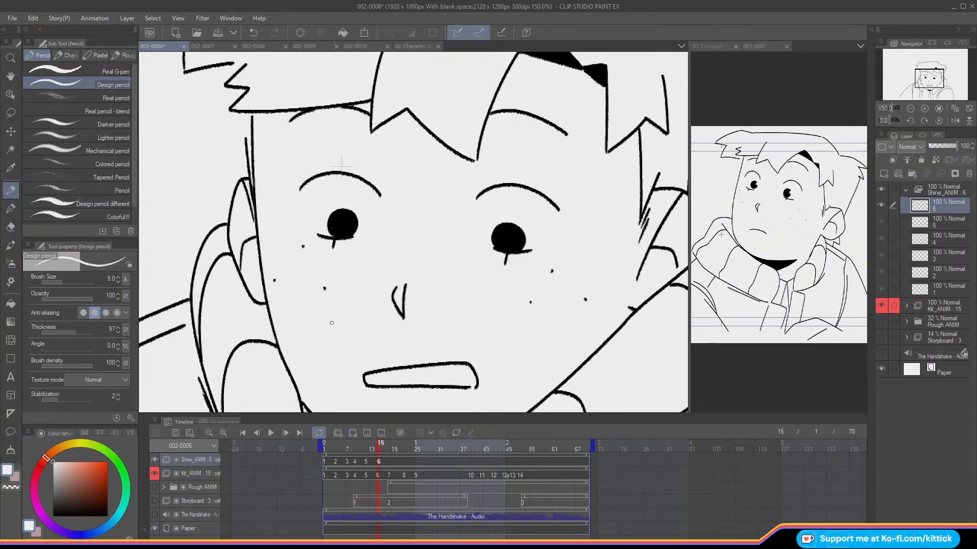
drag(523, 233, 521, 236)
drag(351, 220, 354, 216)
key(Left)
key(Right)
key(Right)
key(Right)
key(Right)
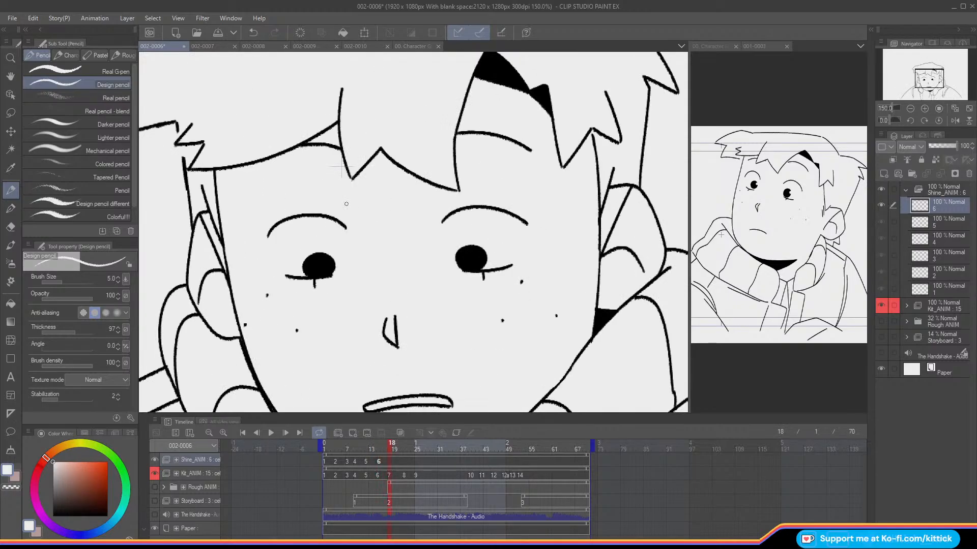
Step: Add a Shine_ANIM cel at frame 18 and paint white shines on both half-lidded pupils
click(352, 433)
drag(483, 249, 482, 254)
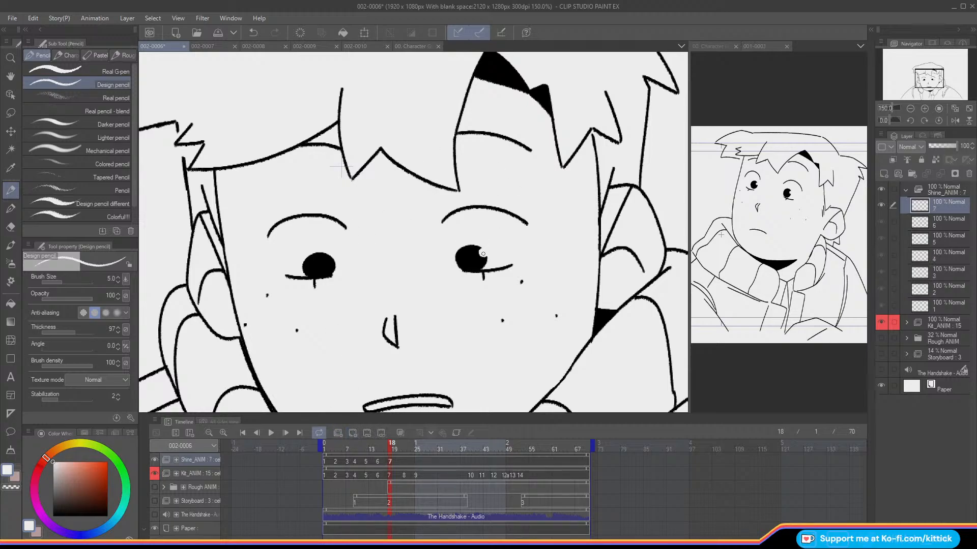
drag(327, 257, 330, 260)
key(Left)
key(Right)
Step: Duplicate the frame 18 shine cel and assign the copy to frame 22 of Shine_ANIM
click(910, 109)
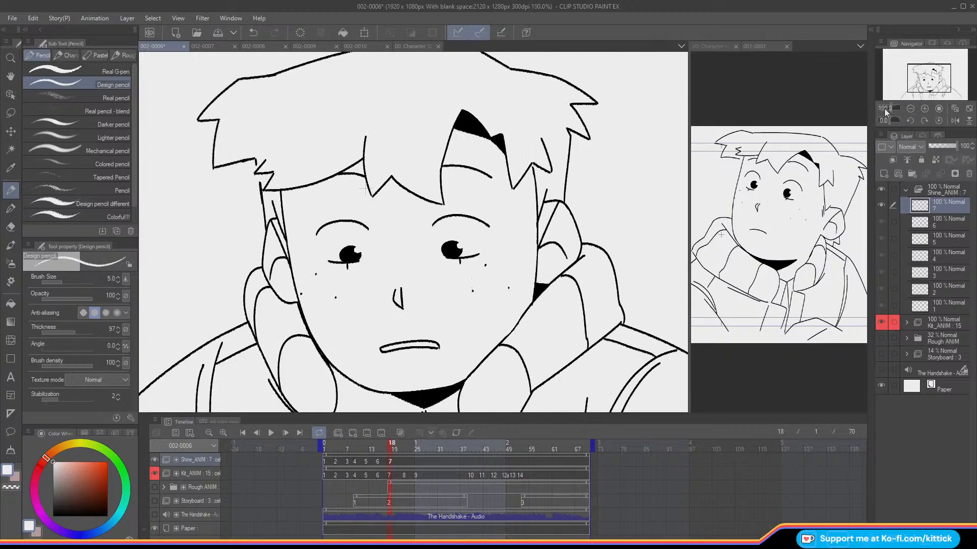
key(Left)
key(Right)
key(Right)
key(Right)
key(Right)
key(Right)
click(884, 174)
click(403, 463)
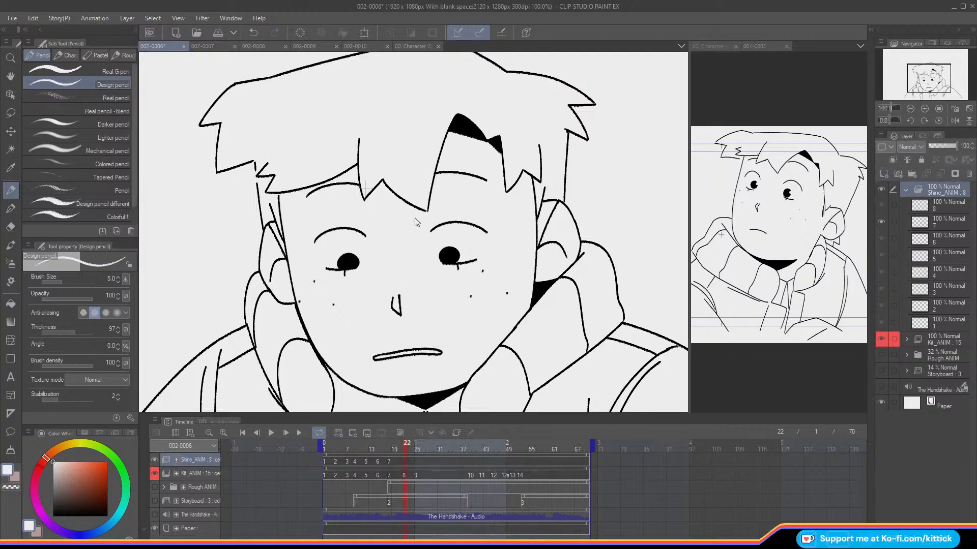
Step: Reposition the copied shines at frame 22 with Move layer, lassoing one eye's shine to adjust it separately
click(14, 138)
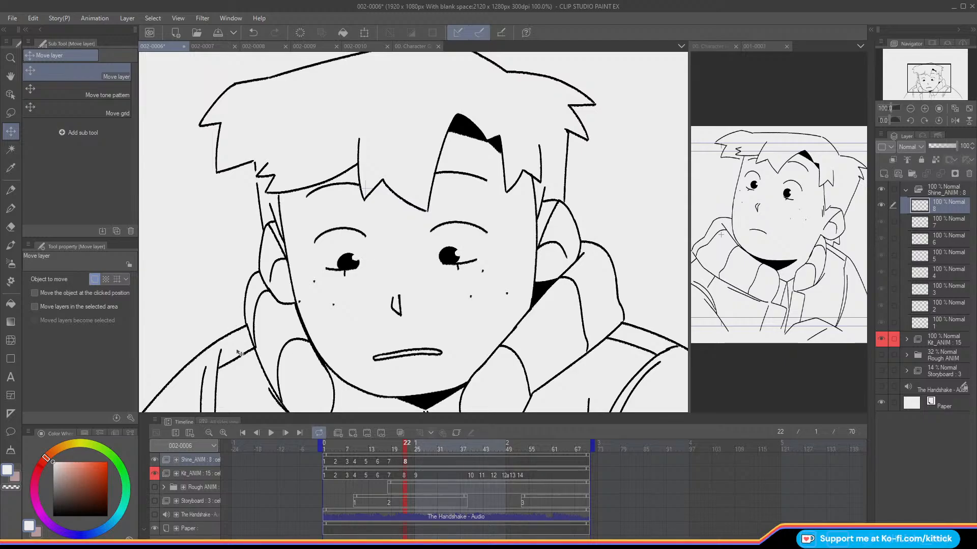
click(10, 113)
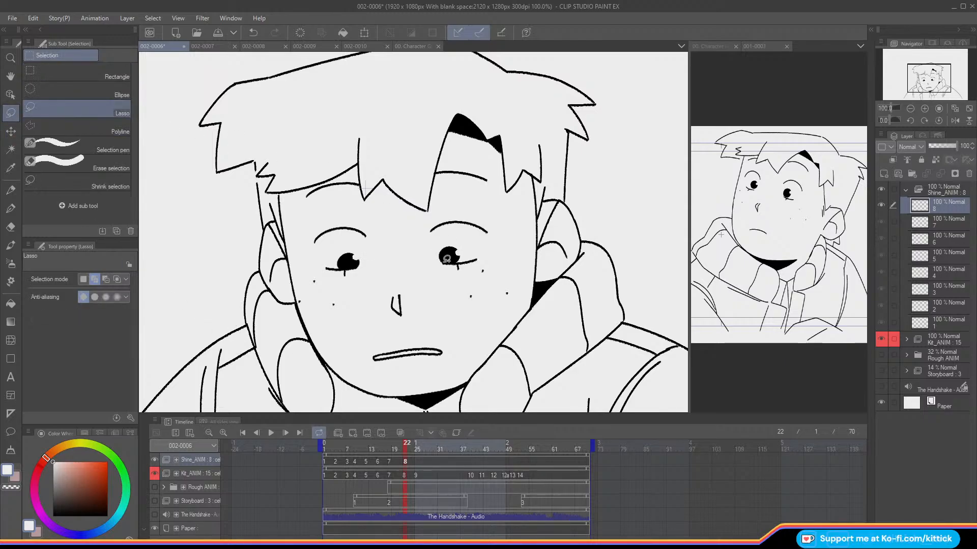
drag(447, 257, 444, 253)
key(k)
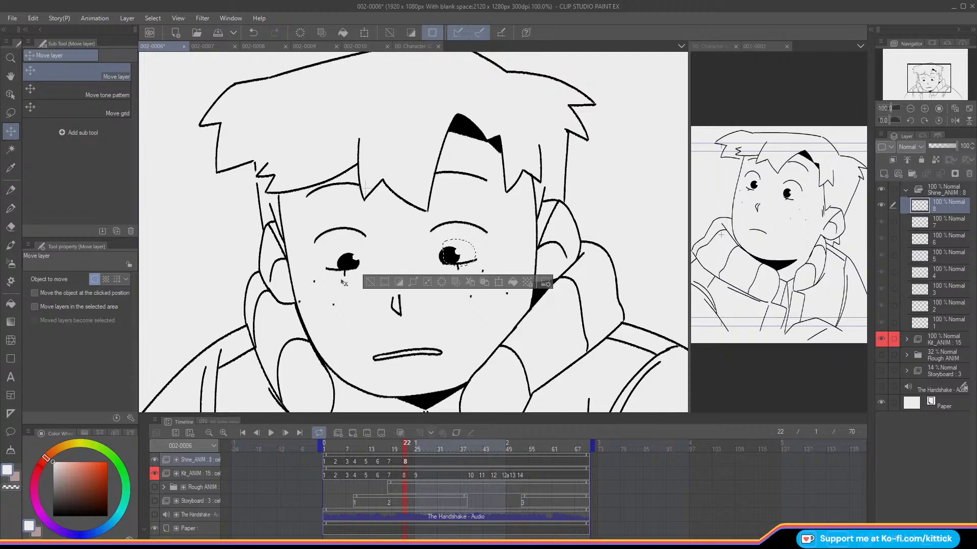
click(369, 283)
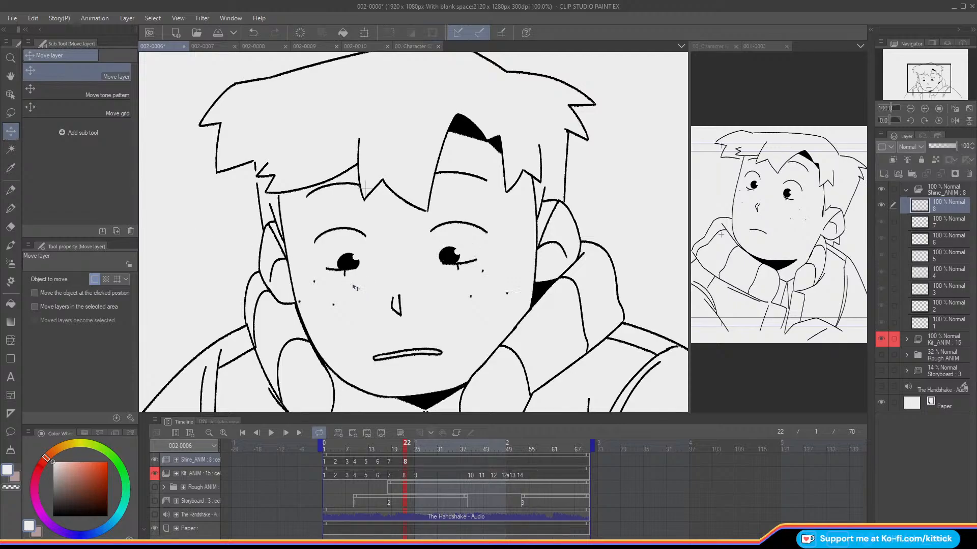
key(Left)
key(Right)
key(Right)
key(Right)
key(Right)
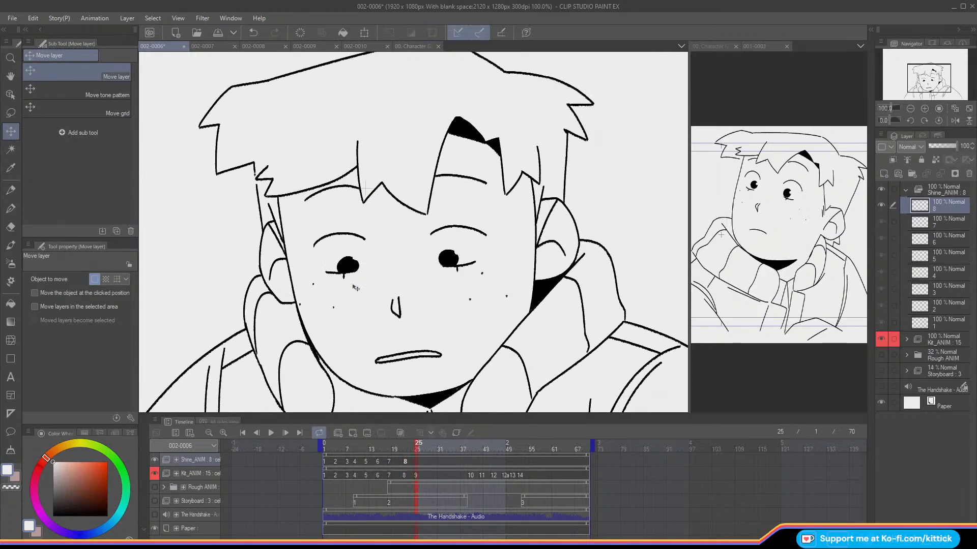
Step: Duplicate the frame 22 shine cel, assign the copy to frame 25 and align it with the pupils
click(884, 174)
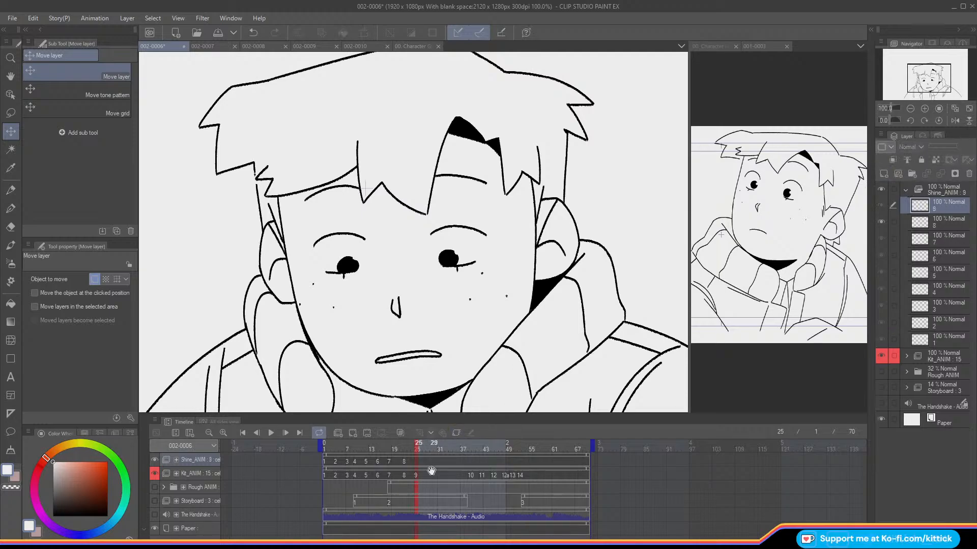
click(415, 462)
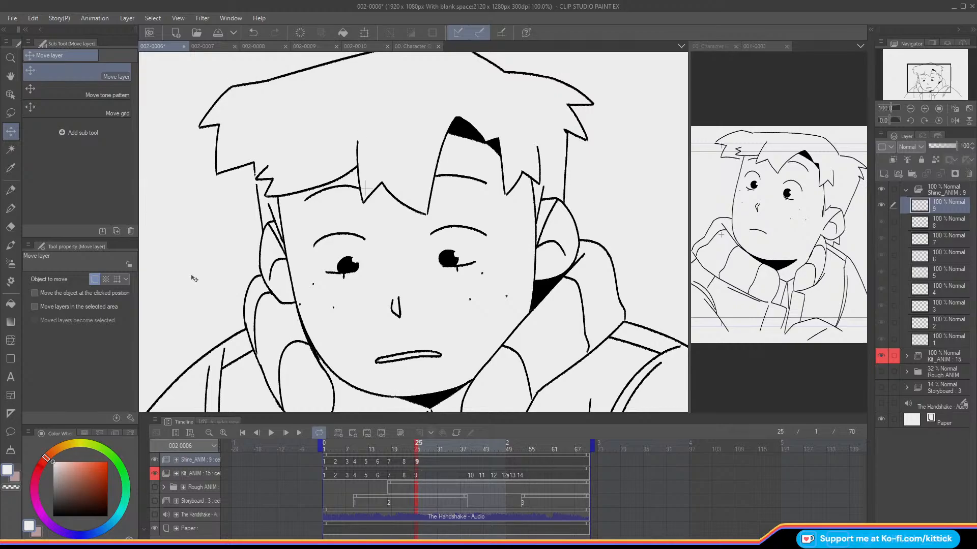
Step: Check the held drawing after frame 25 and add a new Shine_ANIM cel at frame 39
key(Right)
key(Right)
key(Right)
key(Right)
key(Right)
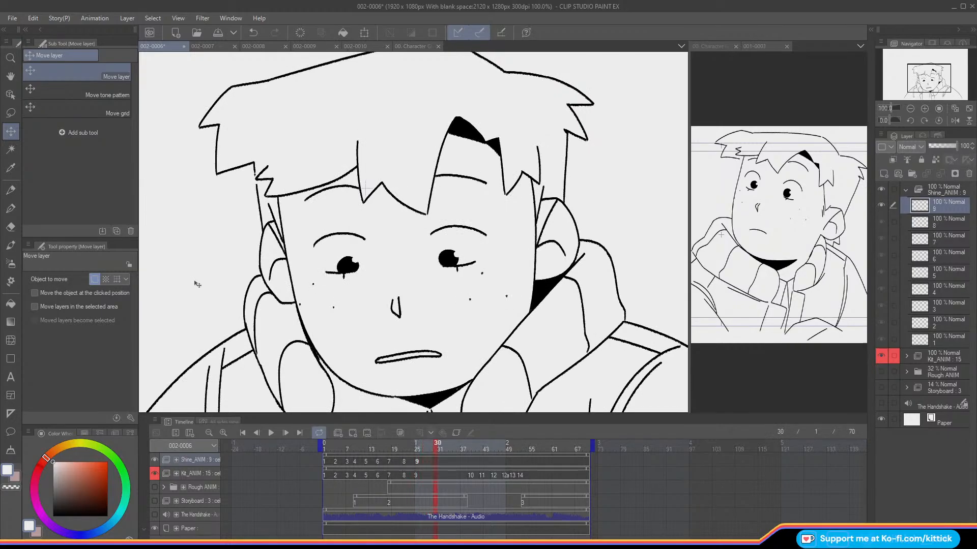
click(468, 449)
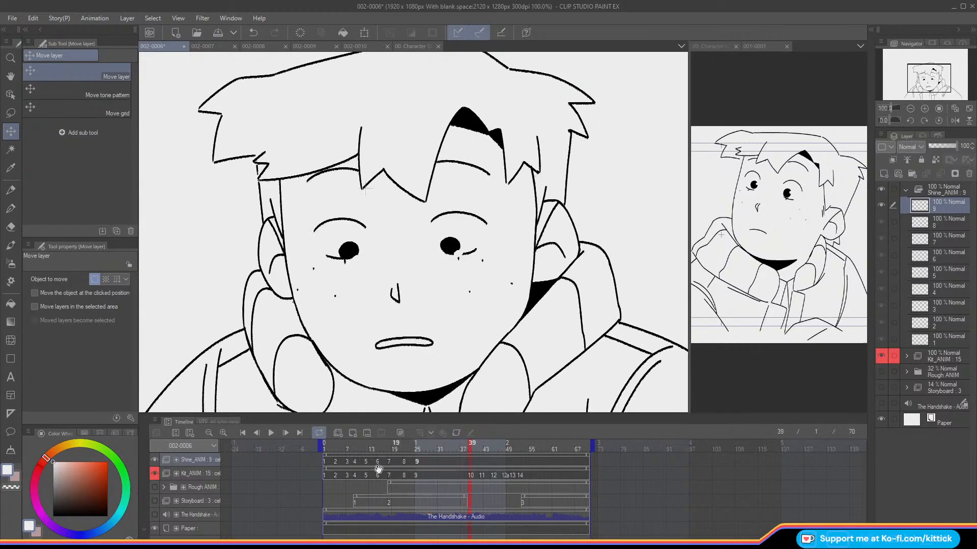
click(441, 447)
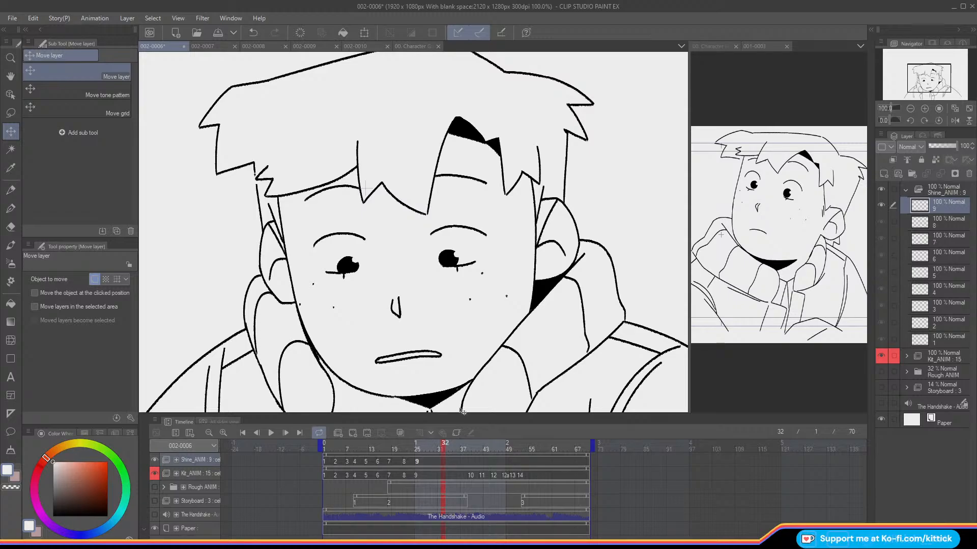
click(468, 450)
click(353, 432)
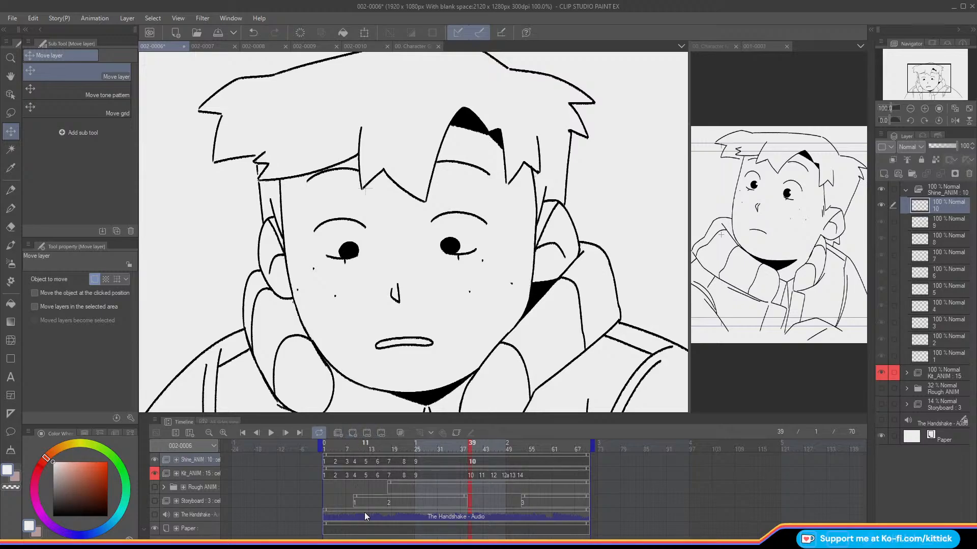
Step: Paint white shines on both pupils in the frame 39 cel with the Design pencil, comparing with the previous frame
key(Left)
click(17, 191)
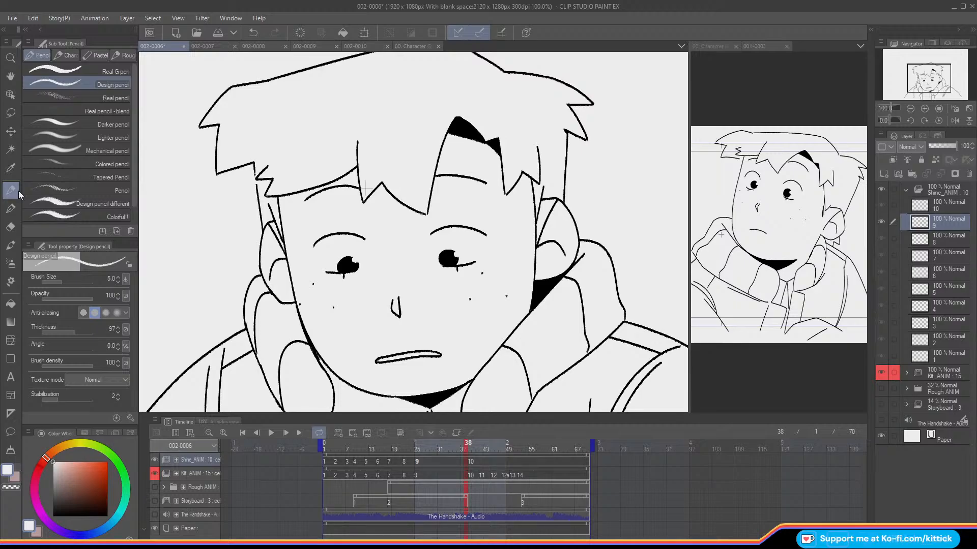
key(comma)
key(period)
key(period)
key(comma)
key(period)
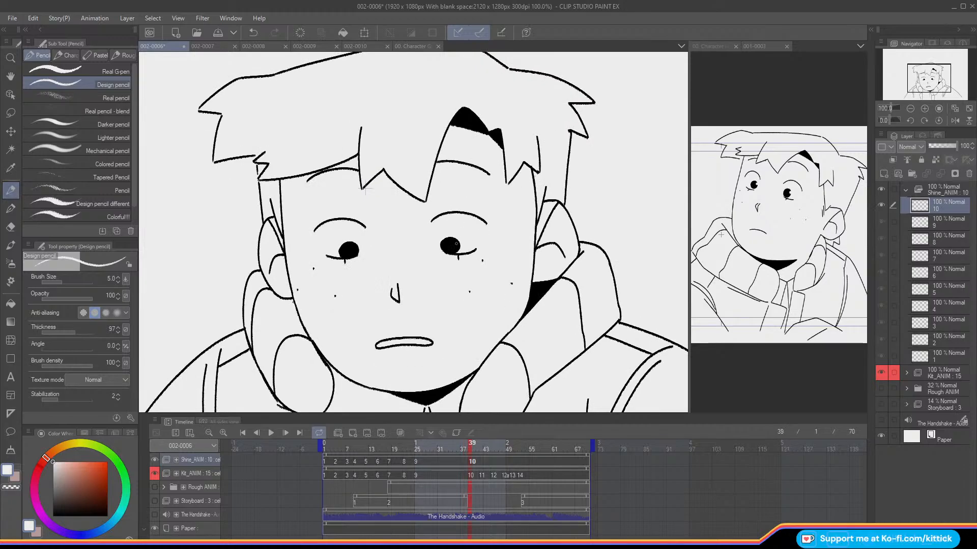
drag(357, 243, 357, 246)
key(comma)
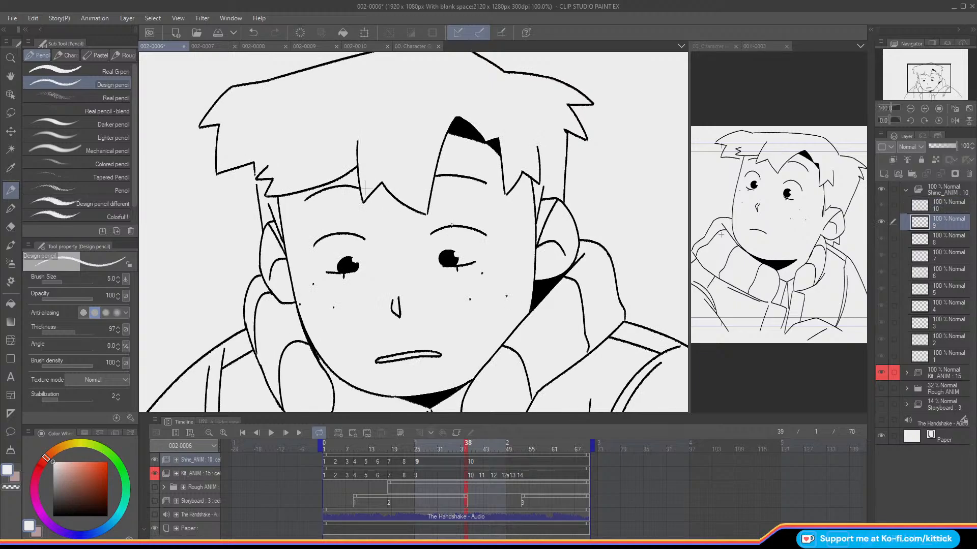
key(period)
key(period)
key(period)
key(period)
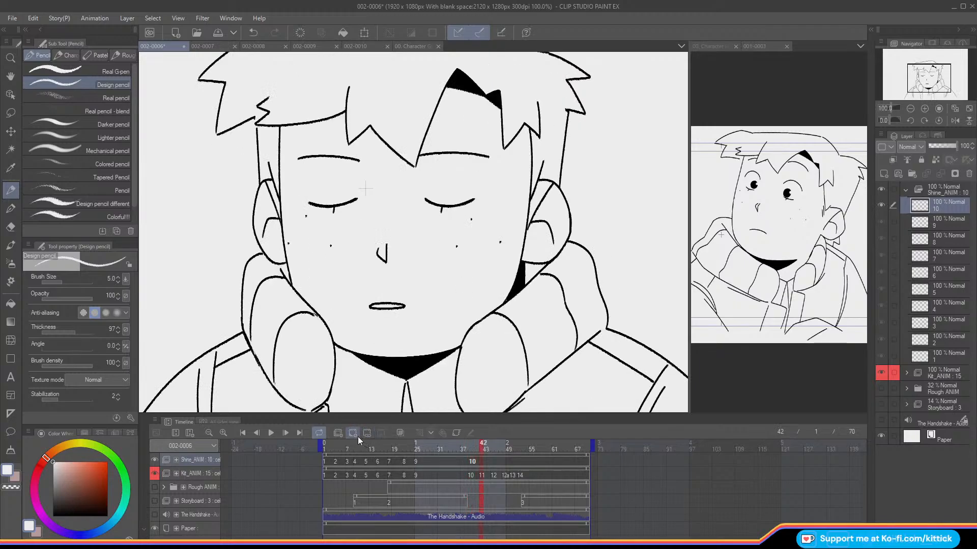
Step: Add a blank Shine_ANIM cel at frame 42 for the closed-eyes drawing
click(353, 433)
Step: Add a Shine_ANIM cel at frame 45 and paint white shines on both open pupils
key(period)
key(period)
key(period)
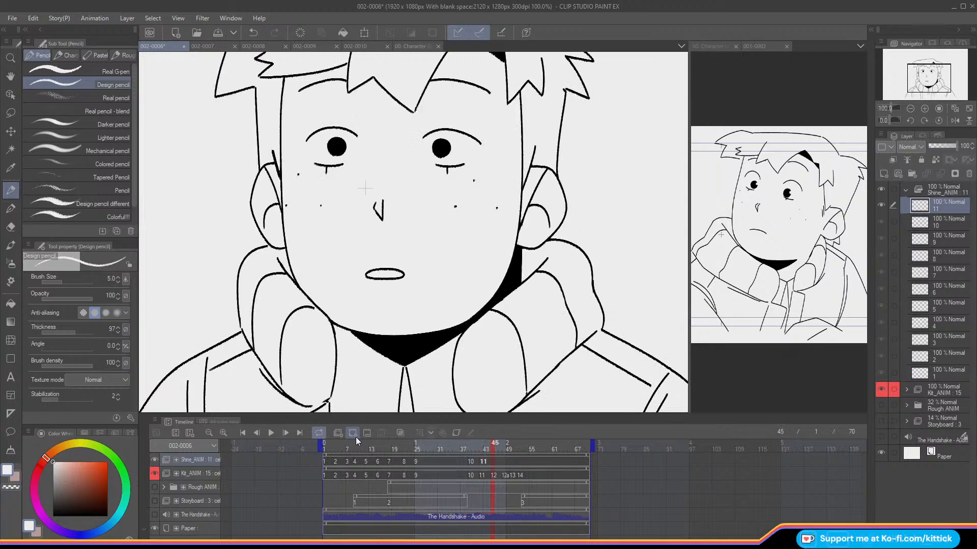
click(352, 433)
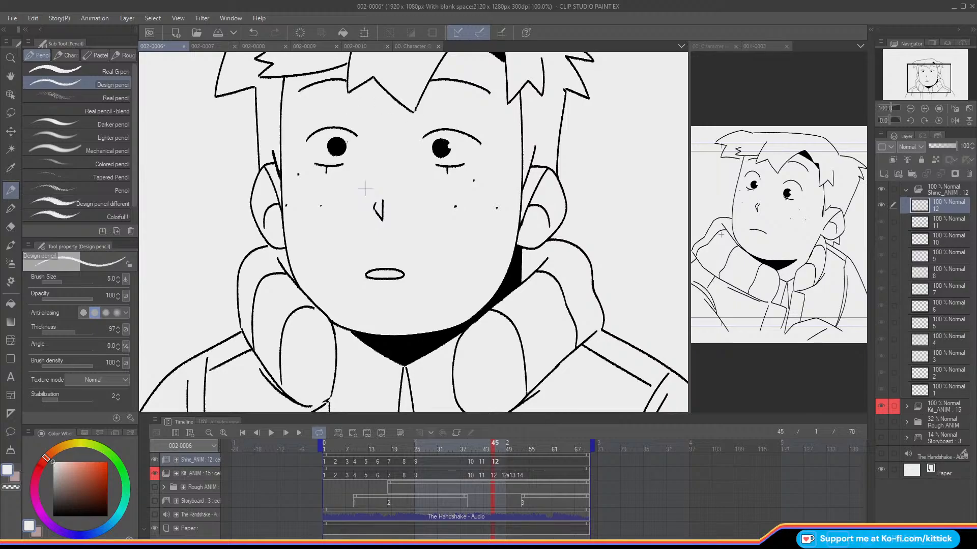
drag(330, 121, 310, 173)
click(254, 32)
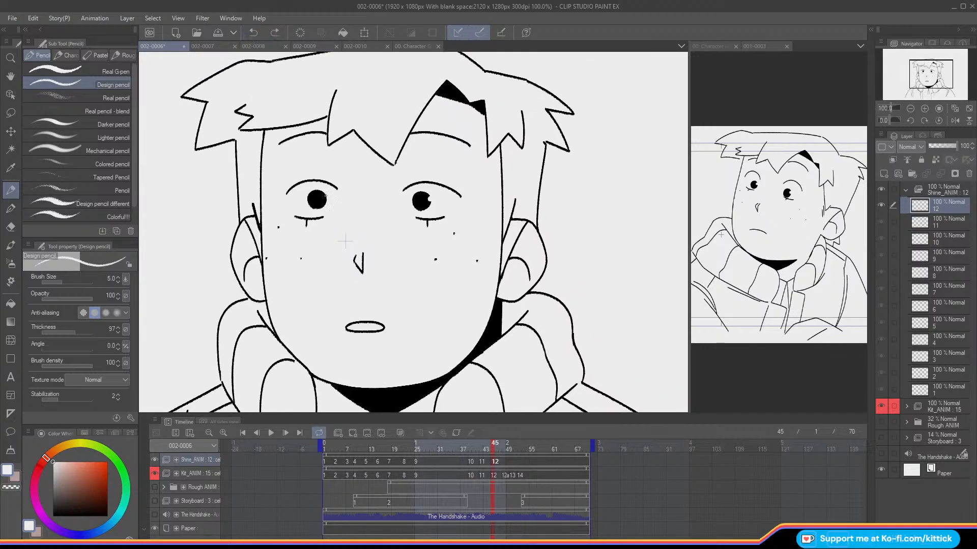
drag(324, 196, 325, 197)
Step: Add a new Shine_ANIM cel at frame 48 for the next set of eye shines
key(Right)
key(Right)
key(Right)
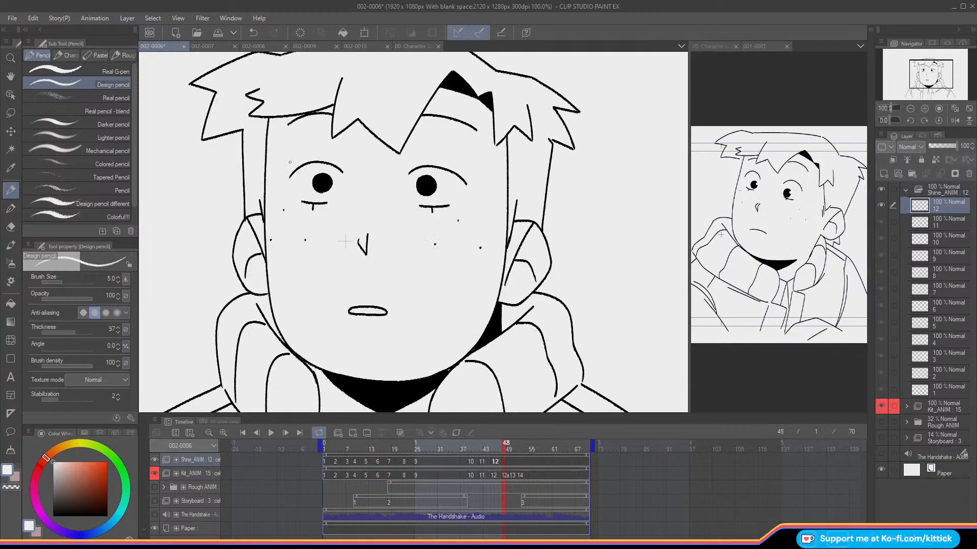
click(353, 433)
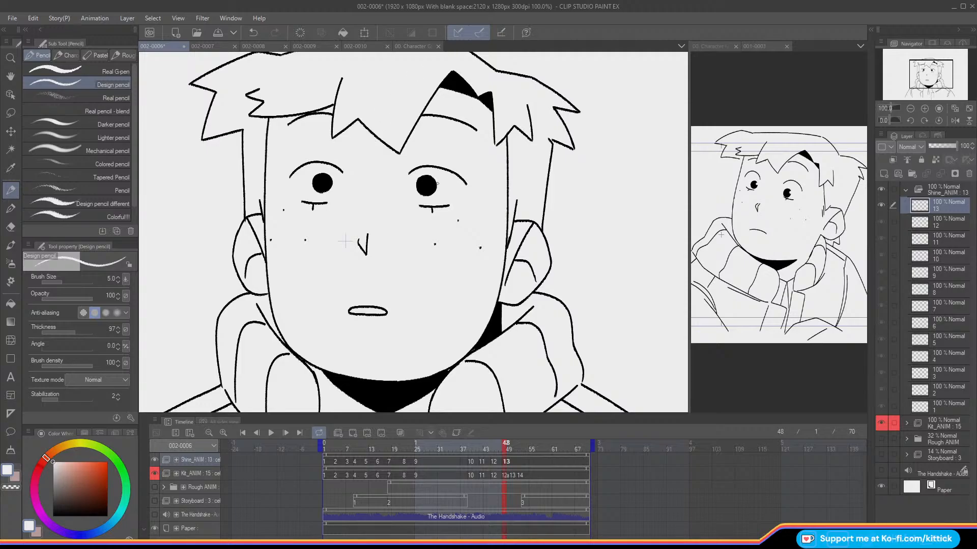
Step: Paint white shines on both pupils in the frame 48 cel, comparing it with the neighbouring frames
click(330, 179)
key(Left)
key(Right)
key(Right)
key(Right)
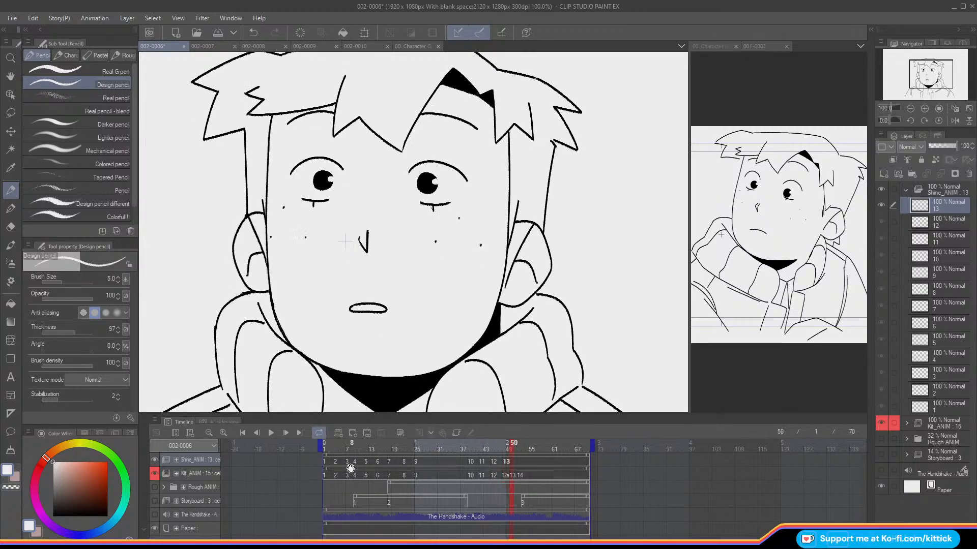
Step: Add Shine_ANIM cel 14 with shines on both pupils at frame 50 and check it against the adjacent frames
click(350, 434)
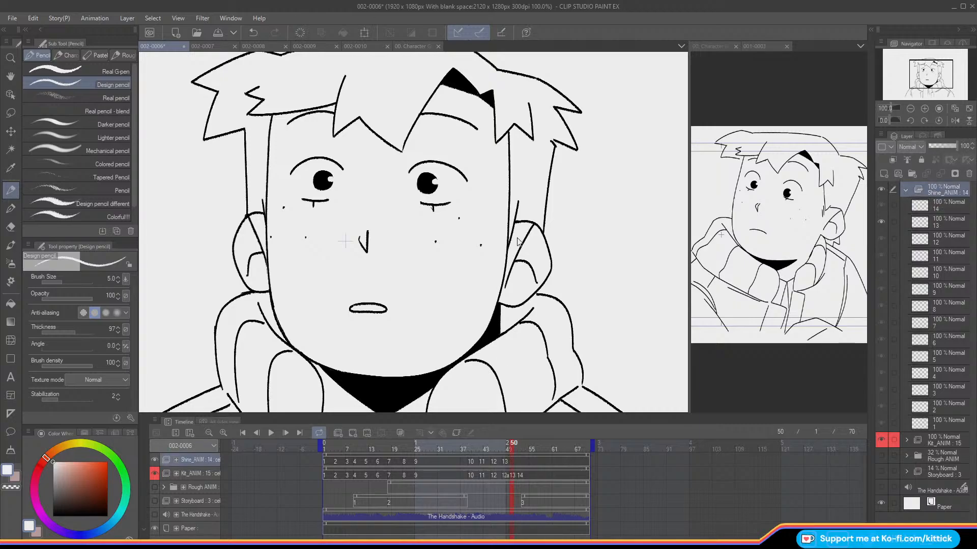
click(15, 132)
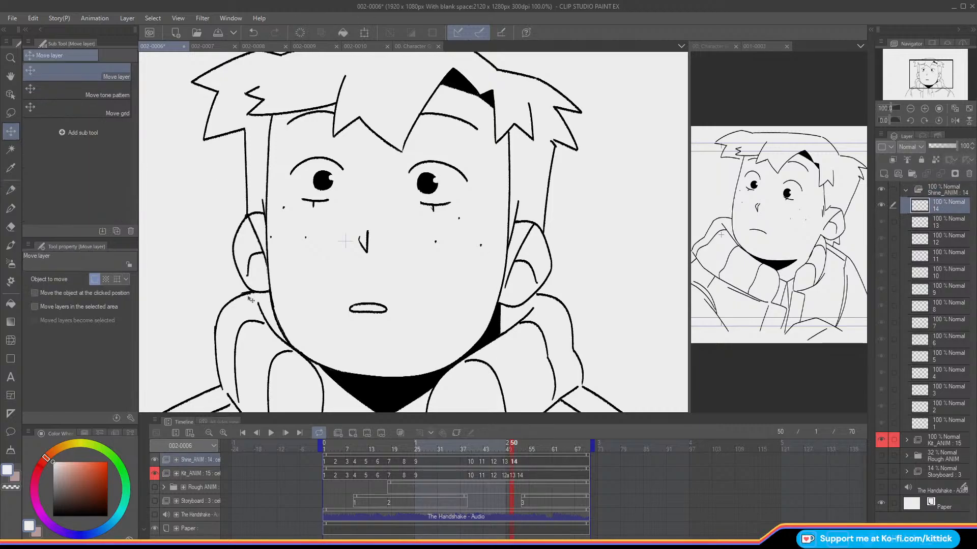
click(509, 450)
click(511, 449)
click(507, 450)
click(514, 450)
Step: Add Shine_ANIM cel 15 with both pupil shines, assign it at frame 52 and compare it with the previous drawing
click(519, 450)
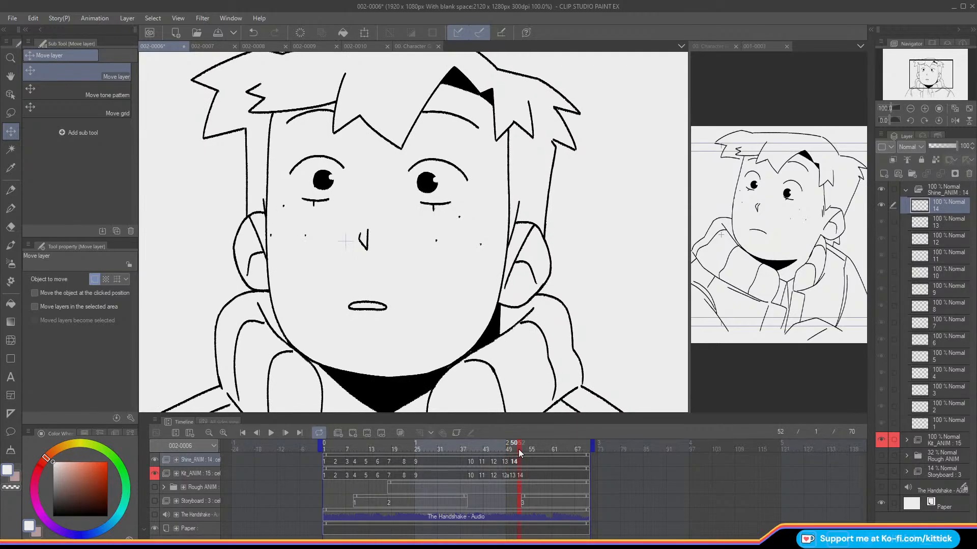
click(885, 173)
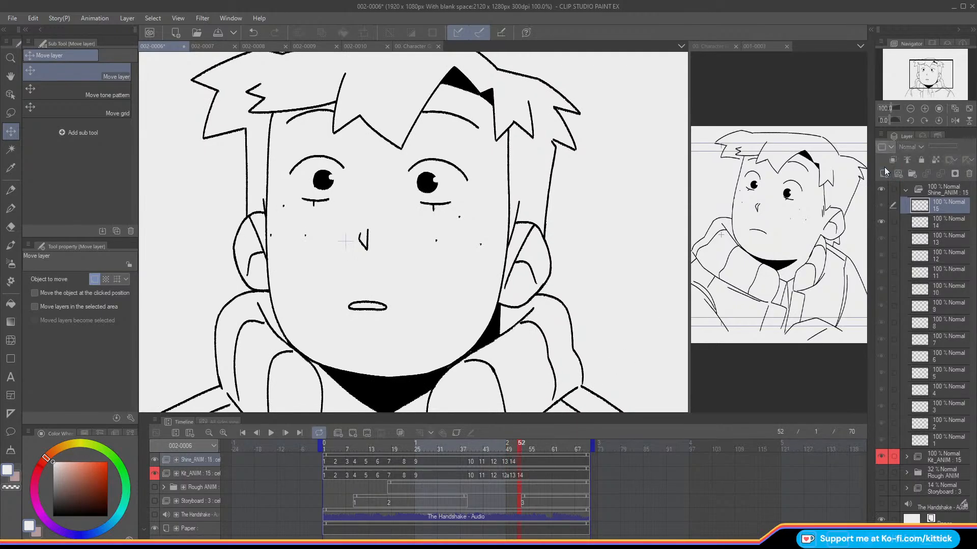
right_click(520, 459)
click(531, 288)
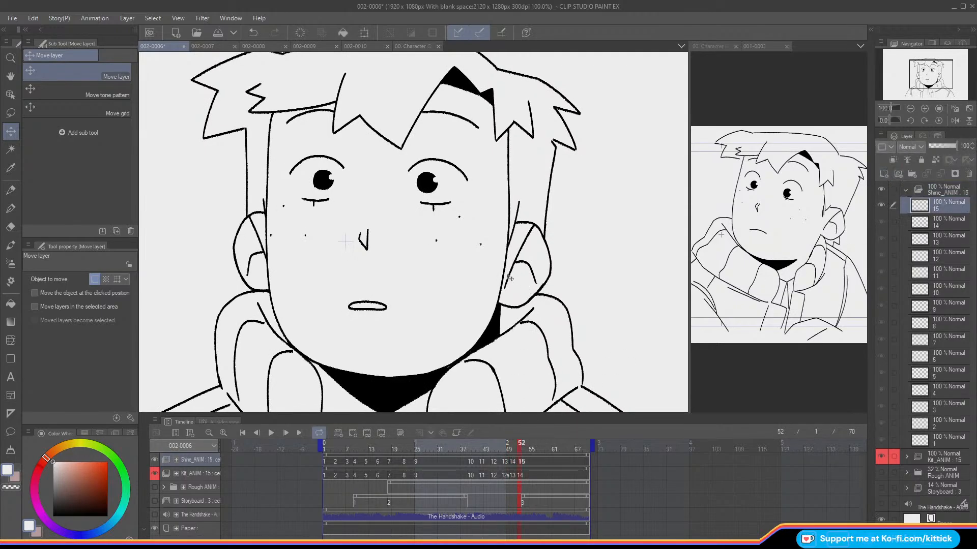
click(516, 450)
click(520, 451)
click(516, 451)
click(520, 450)
key(comma)
key(period)
key(comma)
key(period)
Step: Play back the whole animation in normal and mirrored view to check the eye shines
click(968, 108)
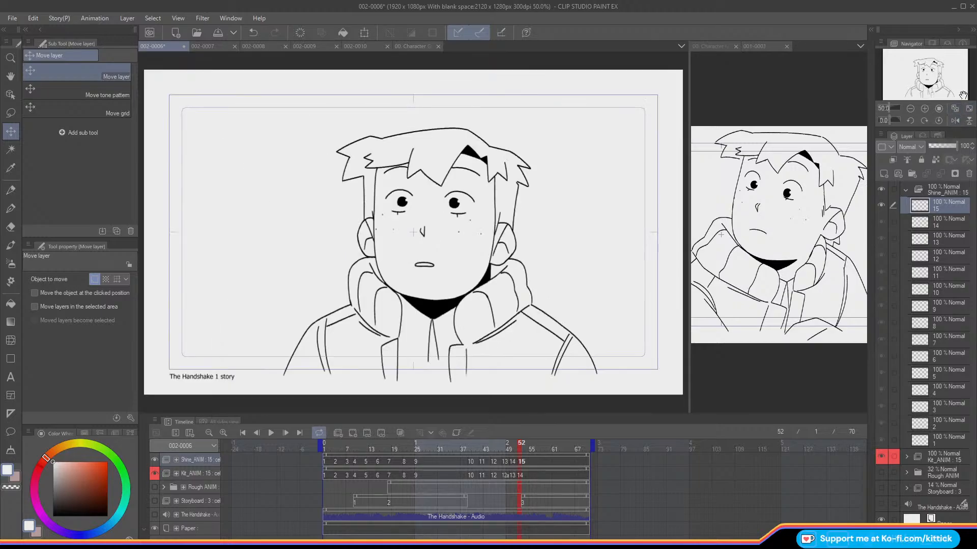
click(270, 432)
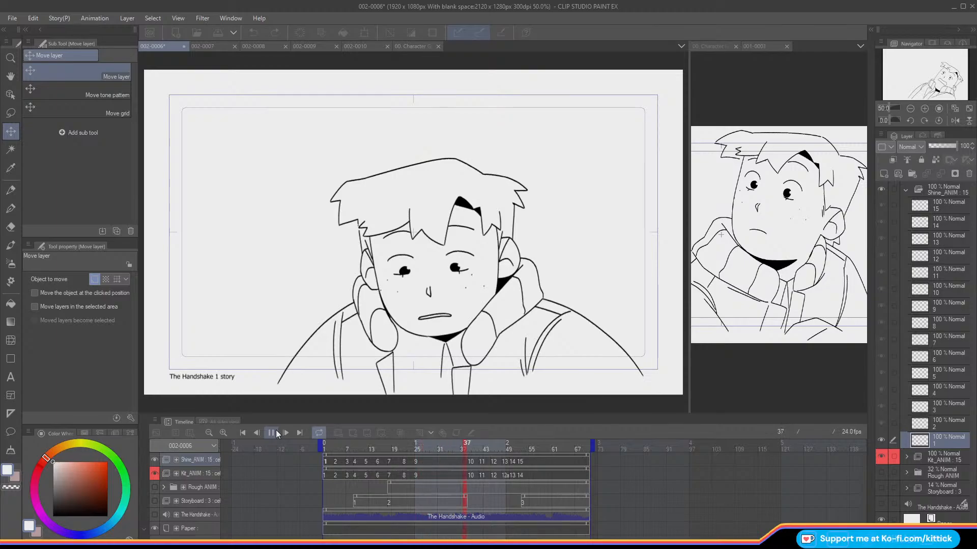
click(271, 433)
click(955, 120)
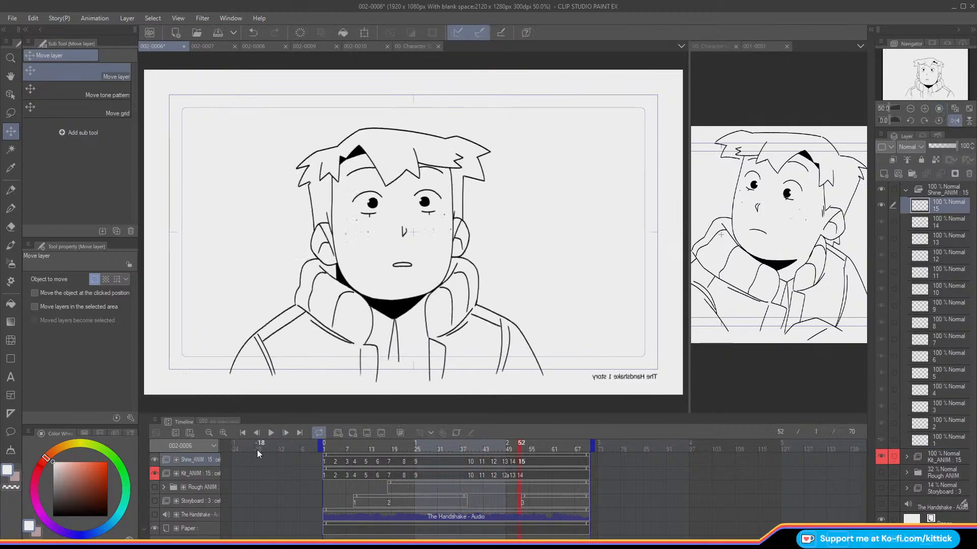
click(271, 432)
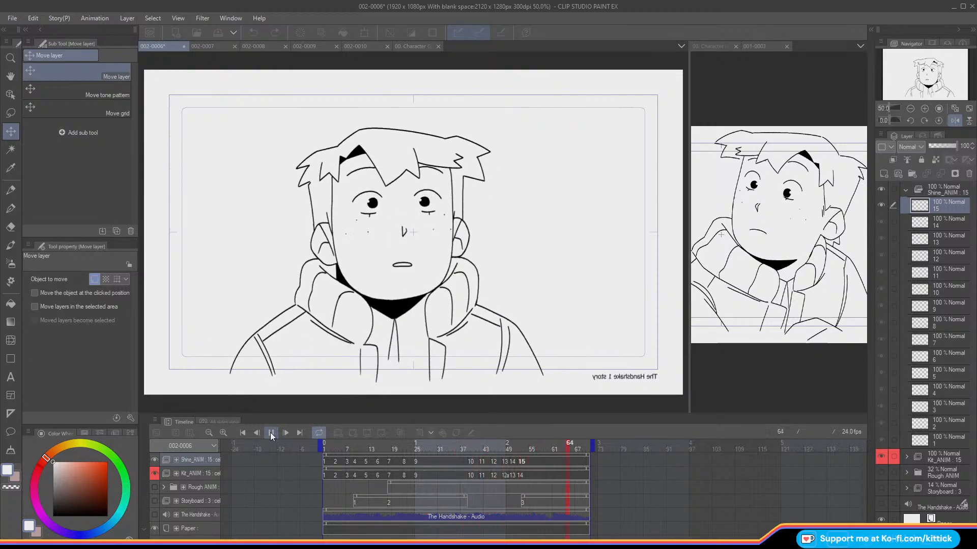
click(271, 432)
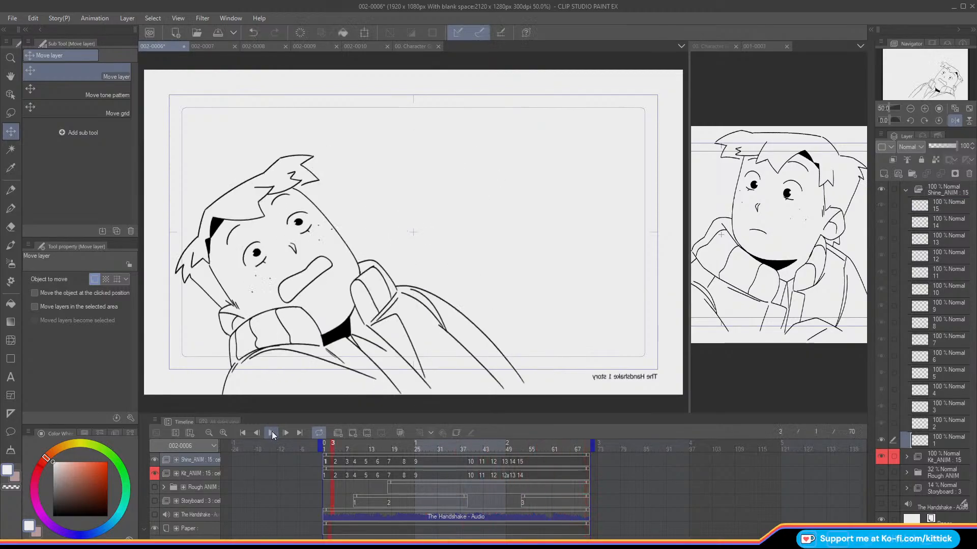
click(955, 120)
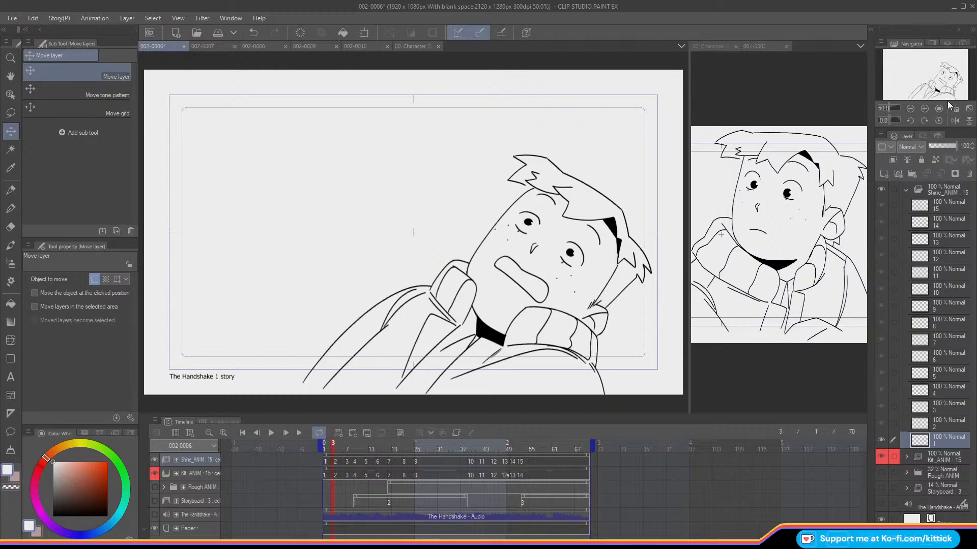
click(271, 433)
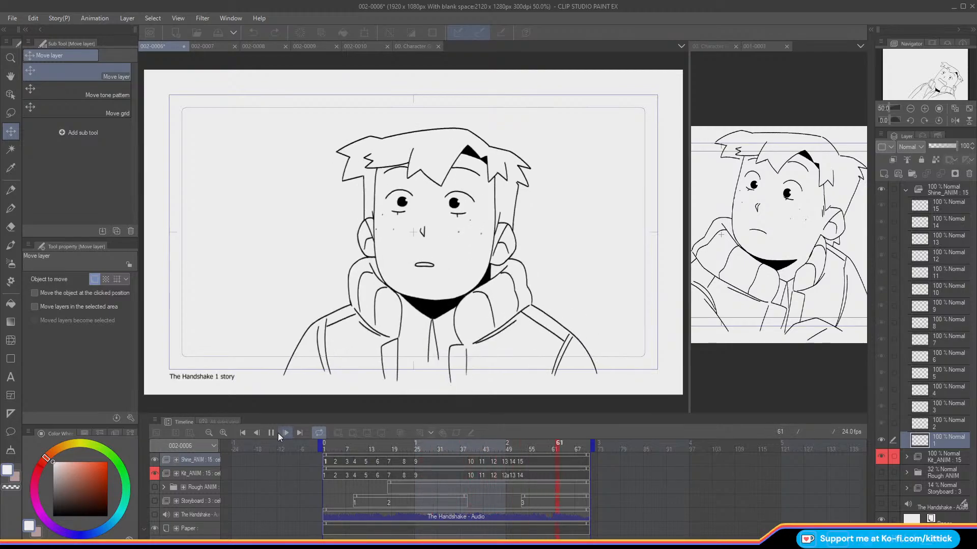
click(272, 431)
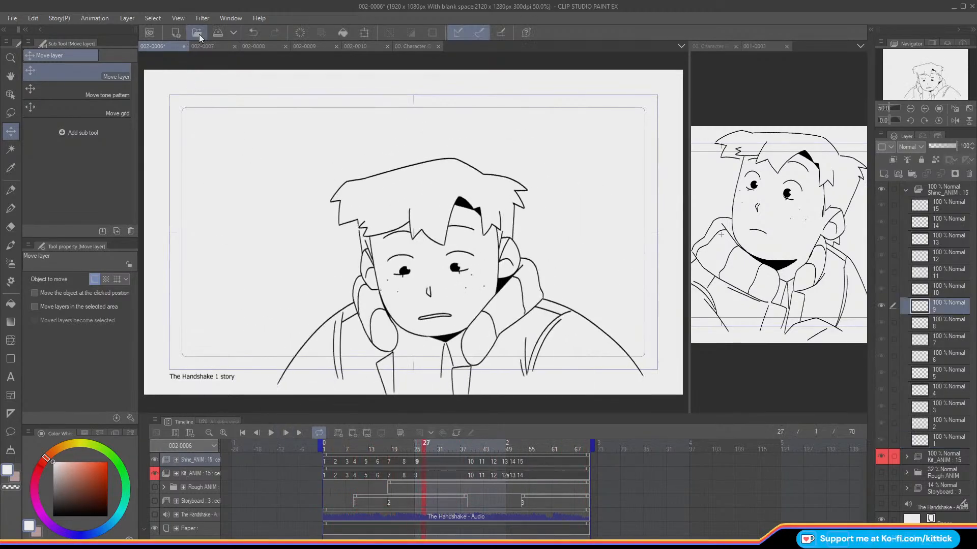
Step: Save scene 002-0006, switch to scene 002-0007 and collapse its two animation folders
click(217, 34)
click(201, 45)
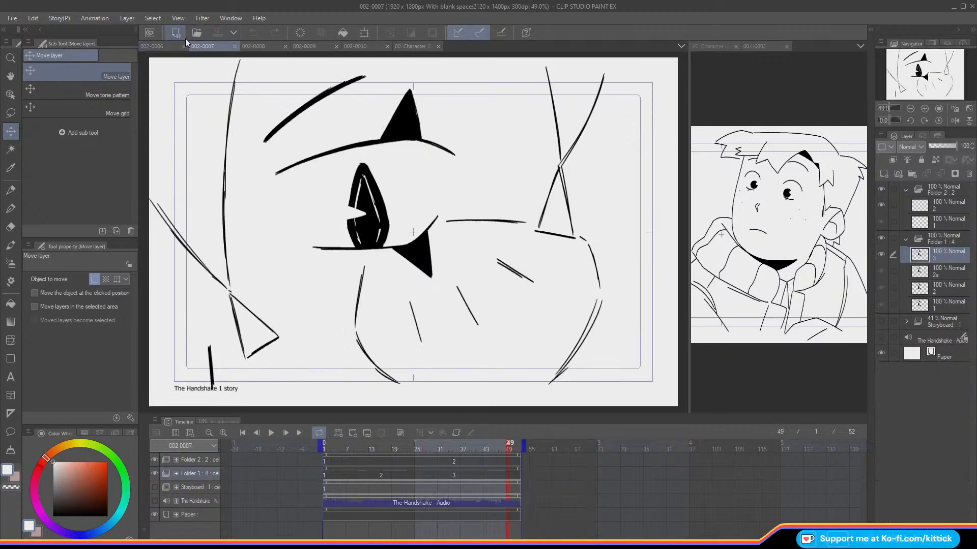
click(910, 108)
click(905, 239)
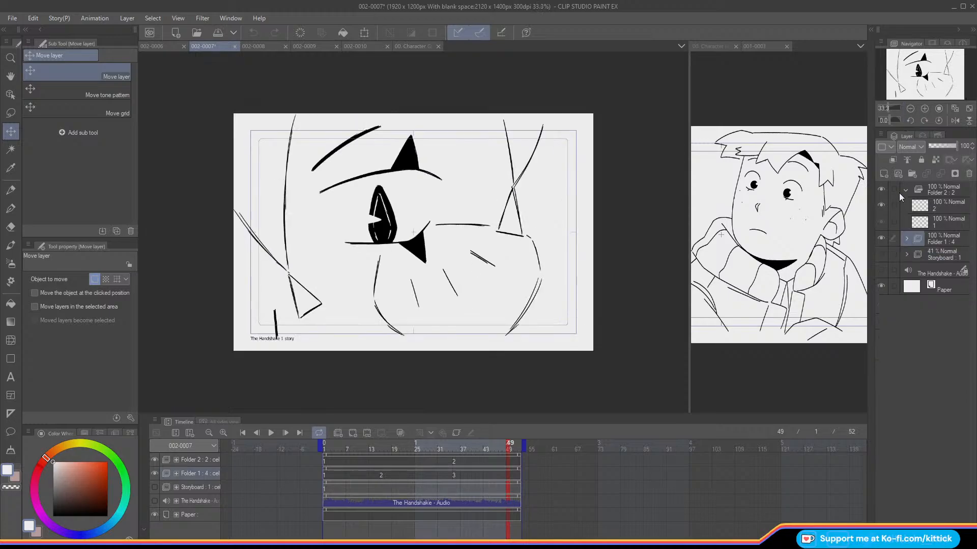
click(905, 189)
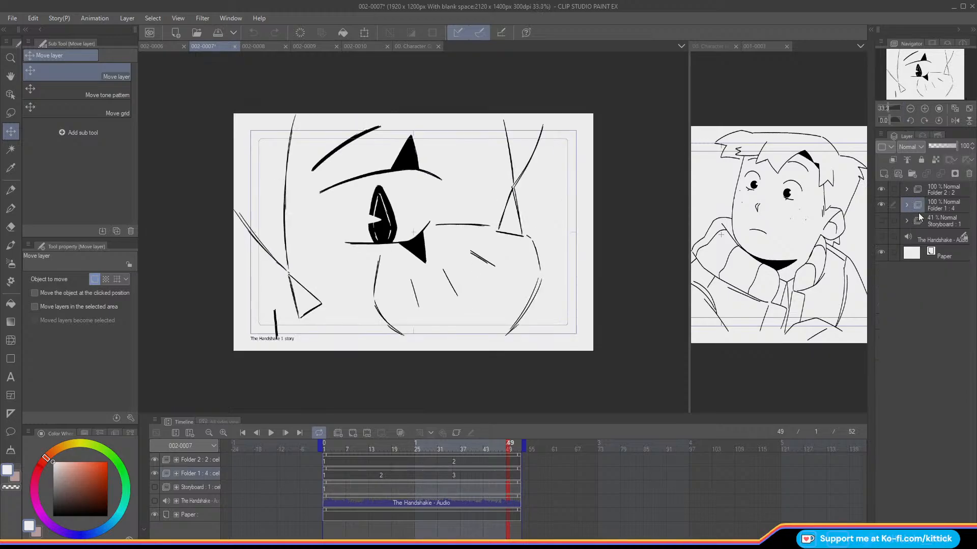
Step: Create a layer folder named Rough_ANIM and move the animation folders Folder 2 and Folder 1 into it
click(928, 190)
click(933, 204)
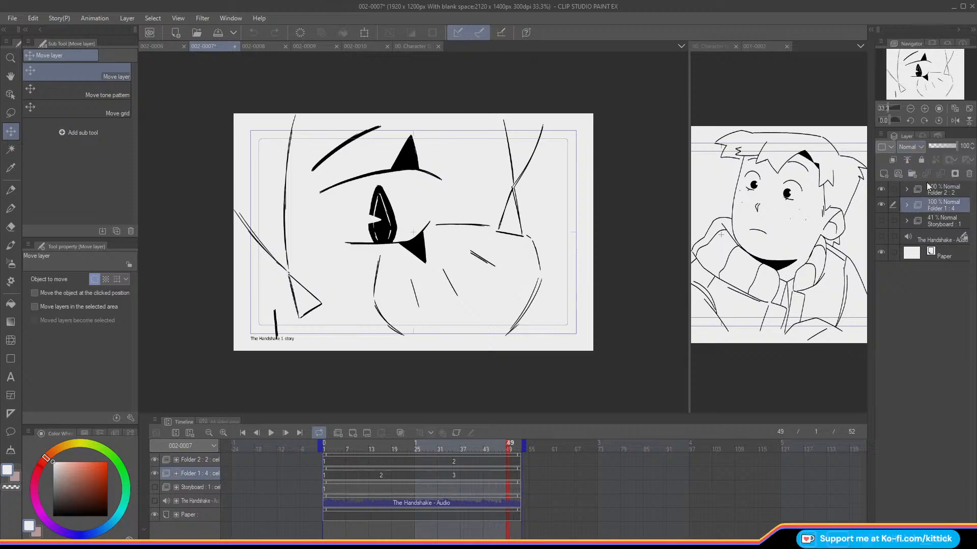
click(880, 205)
click(881, 205)
click(912, 174)
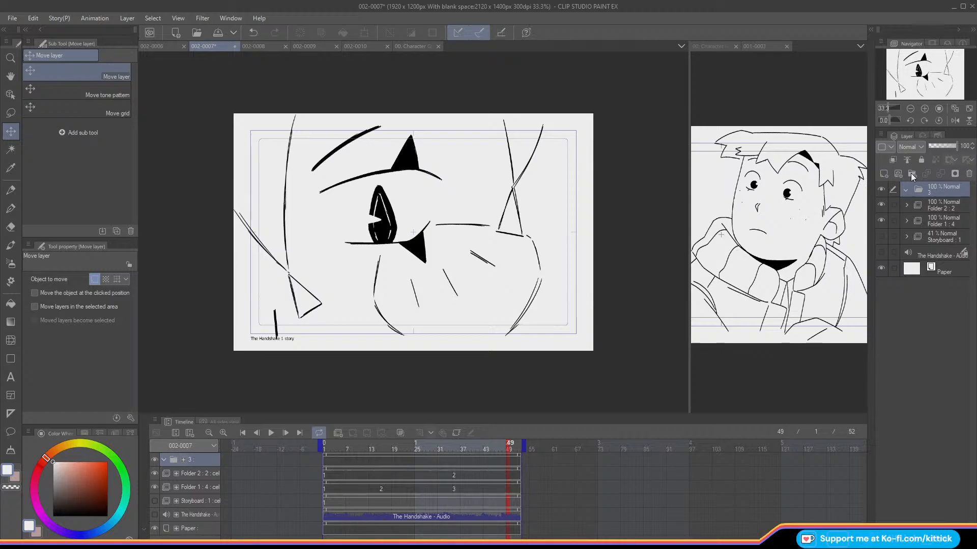
text(Rough_ANIM)
key(Return)
click(915, 204)
click(894, 220)
drag(926, 210, 927, 190)
Step: Mark the Rough_ANIM folder with a blue palette color and delete the Storyboard folder
click(883, 148)
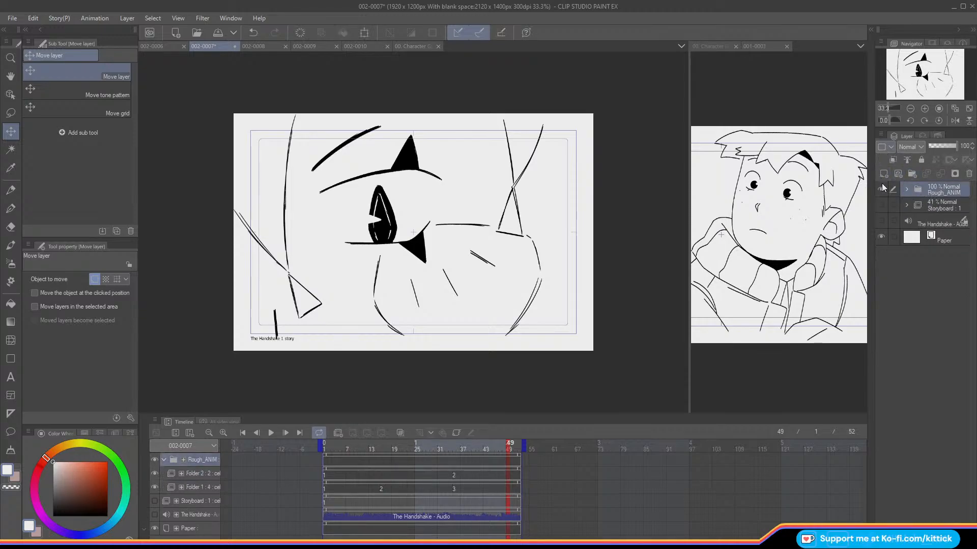
click(881, 206)
click(881, 206)
click(930, 205)
click(968, 174)
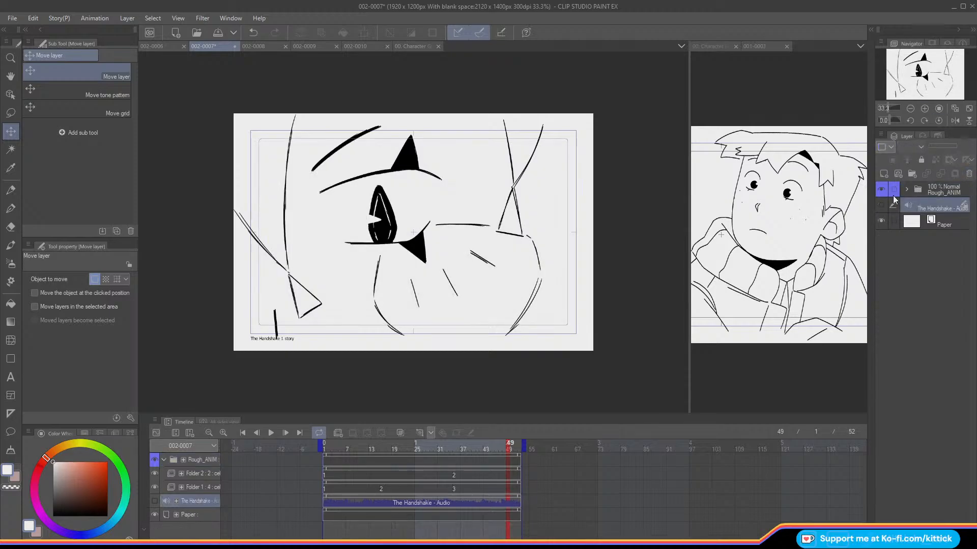
Step: Set the Design pencil to black at brush size 7 and add a new animation folder with a blank cel at frame 1
click(11, 190)
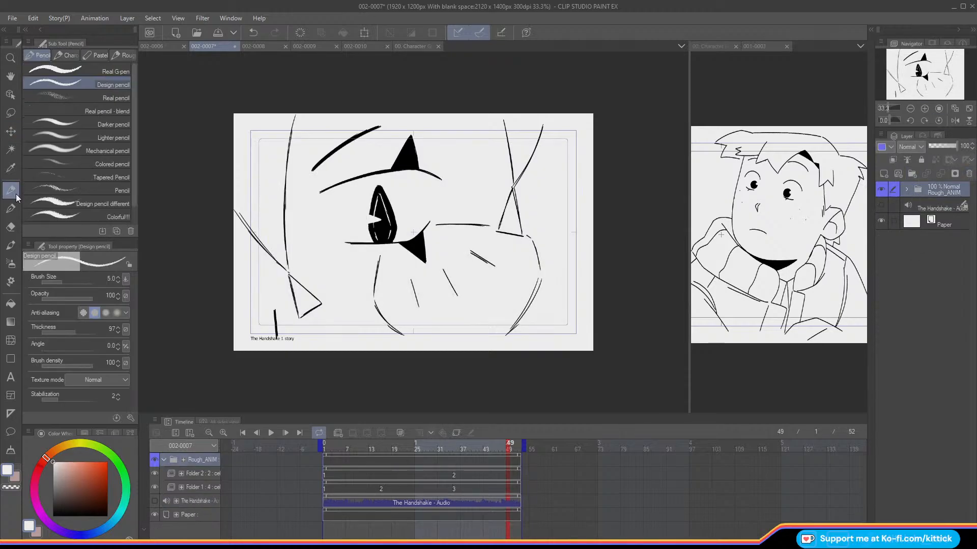
click(52, 516)
click(117, 278)
click(118, 279)
click(118, 279)
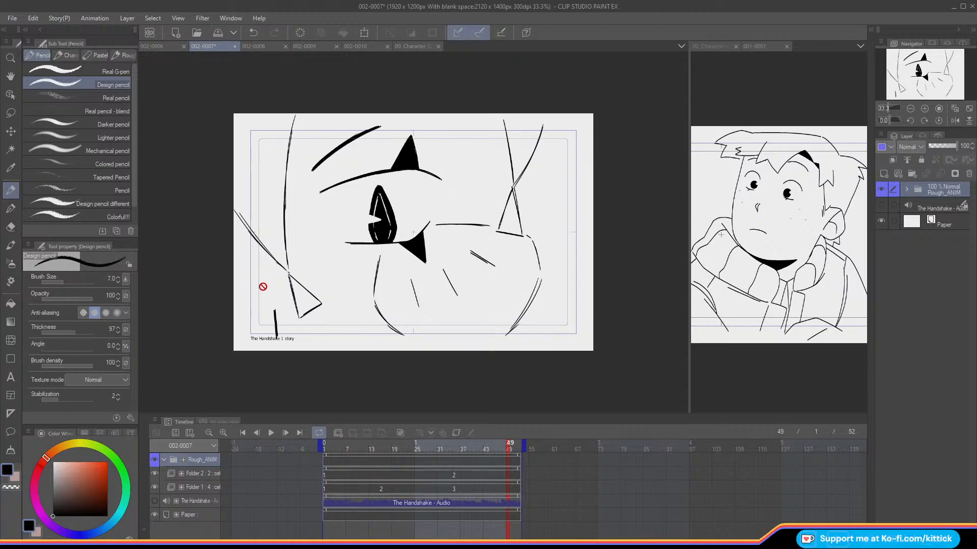
click(338, 433)
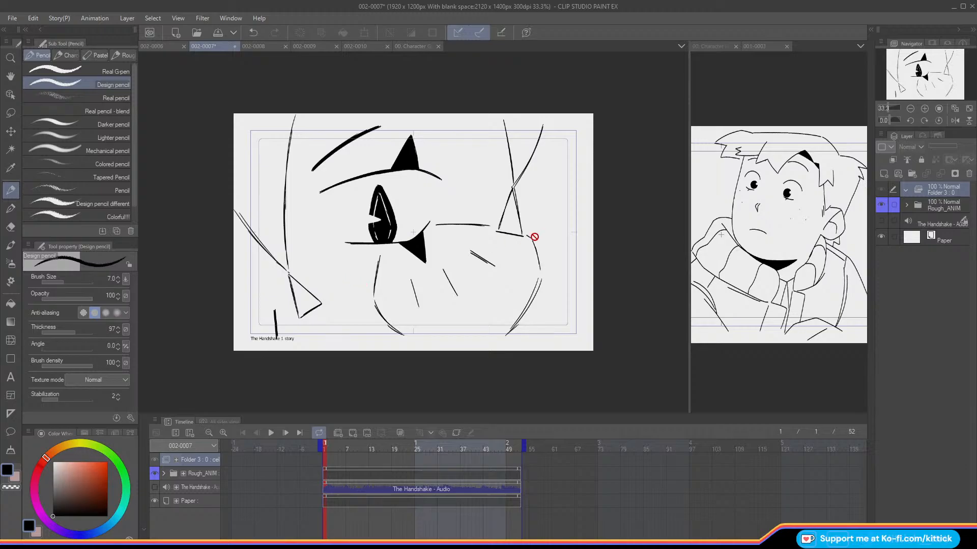
click(353, 432)
Step: Raise the Design pencil's stabilization to 56 and fade the Rough_ANIM folder to 29% opacity
mouse_move(339, 268)
mouse_down()
mouse_move(347, 287)
mouse_move(343, 294)
mouse_move(320, 280)
mouse_move(325, 321)
mouse_up()
key(ctrl+z)
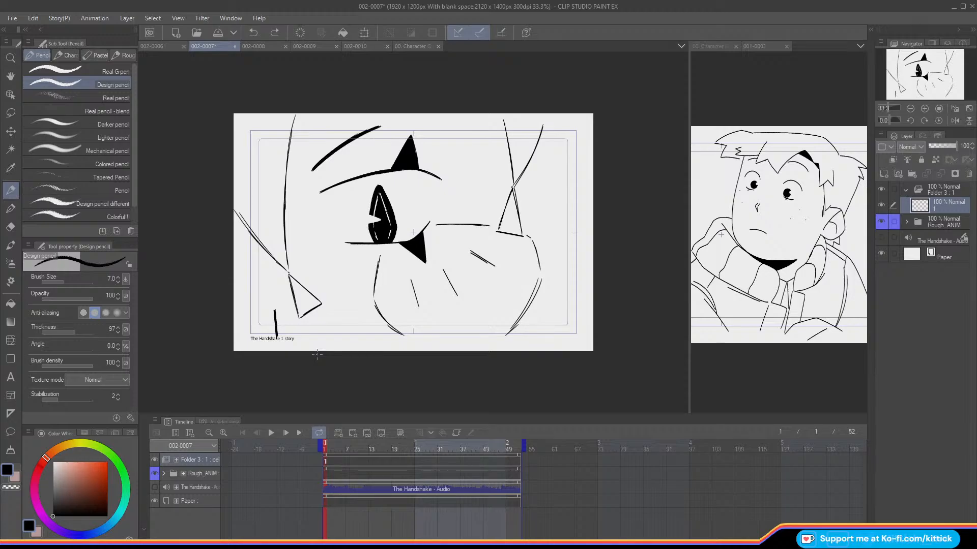
click(88, 402)
click(941, 223)
click(936, 148)
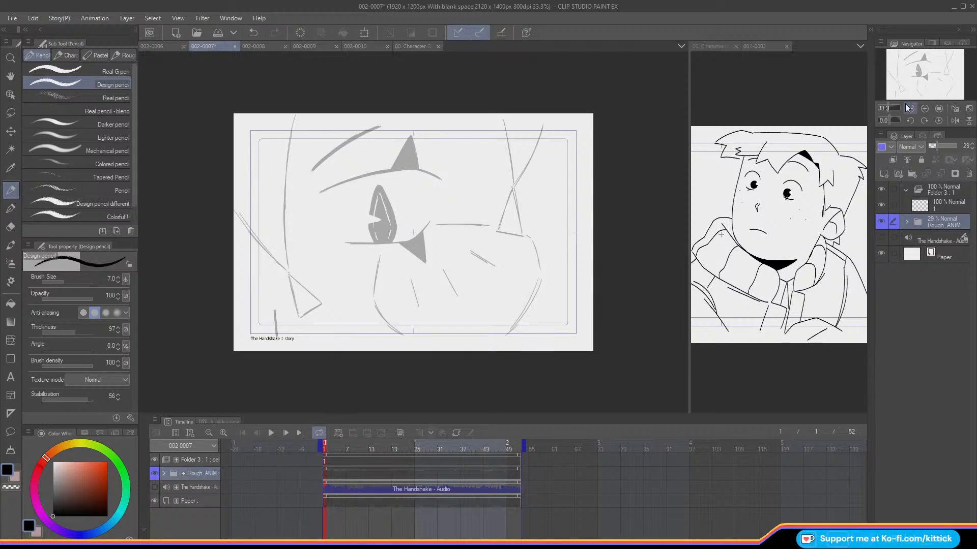
Step: Trace the rough's long curved hair line beside the eye onto the new cel in mirrored view
click(924, 109)
drag(922, 75, 918, 75)
click(955, 120)
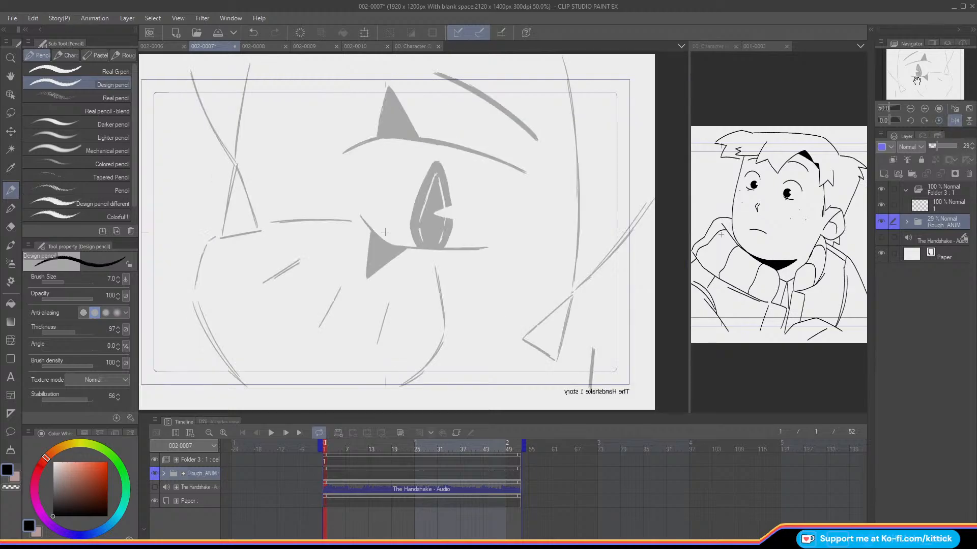
click(918, 206)
drag(560, 54, 578, 231)
key(ctrl+z)
mouse_move(560, 55)
mouse_down()
mouse_move(577, 140)
mouse_move(572, 291)
mouse_up()
Step: Trace the diagonal hair line that meets the long curve and the triangular tip below their junction
drag(659, 190, 573, 294)
key(ctrl+z)
mouse_move(657, 194)
mouse_down()
mouse_move(604, 266)
mouse_move(524, 340)
mouse_up()
key(ctrl+z)
drag(571, 296, 523, 338)
mouse_move(572, 296)
mouse_down()
mouse_move(556, 359)
mouse_move(523, 339)
mouse_up()
key(ctrl+z)
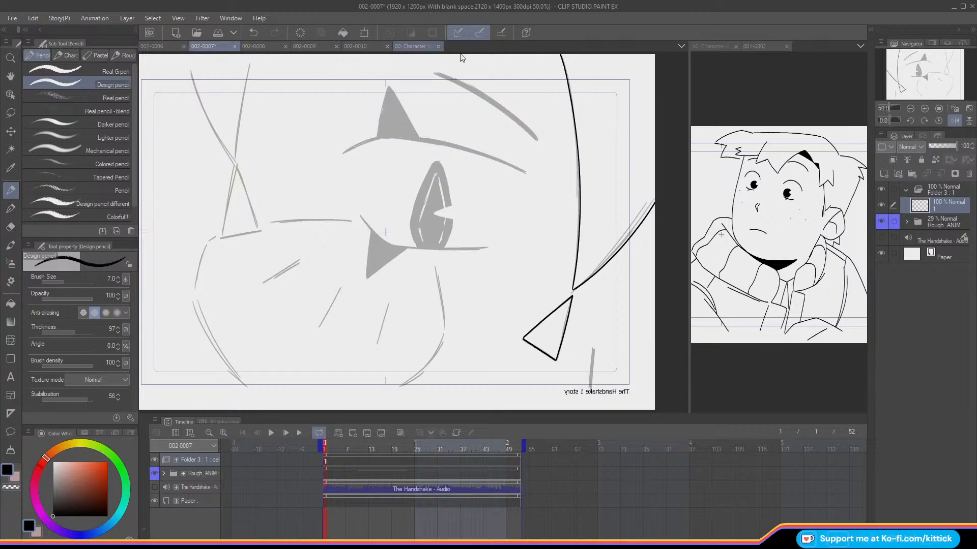
Step: Show the Character Guide image in the reference canvas beside the drawing, framed on the front and profile heads
drag(788, 57, 794, 53)
drag(919, 74, 935, 73)
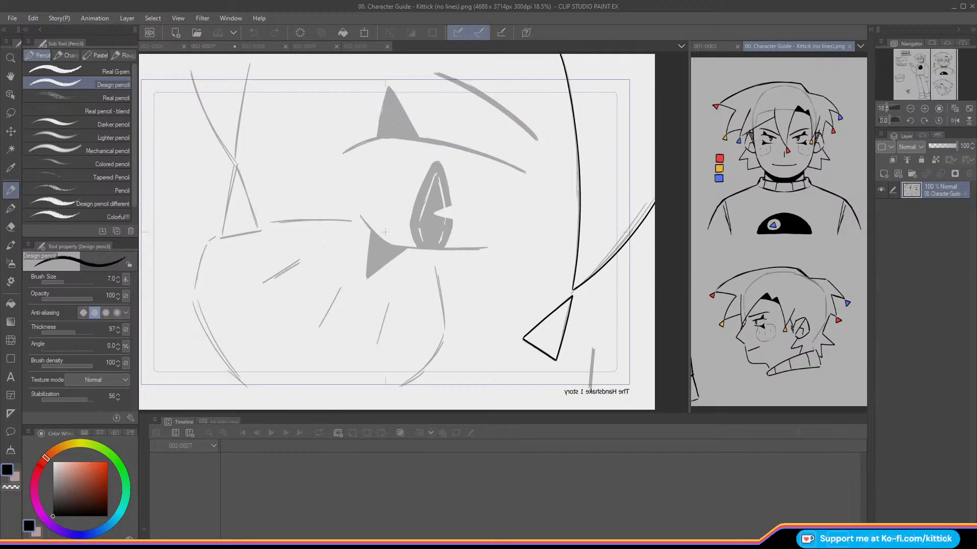
click(660, 308)
Step: Lasso the inked triangular hair tip and move it up to meet the hair lines, then deselect it
click(11, 113)
mouse_move(535, 362)
mouse_down()
mouse_move(582, 357)
mouse_move(587, 296)
mouse_move(536, 294)
mouse_move(499, 313)
mouse_move(534, 334)
mouse_up()
key(k)
key(ctrl+d)
key(p)
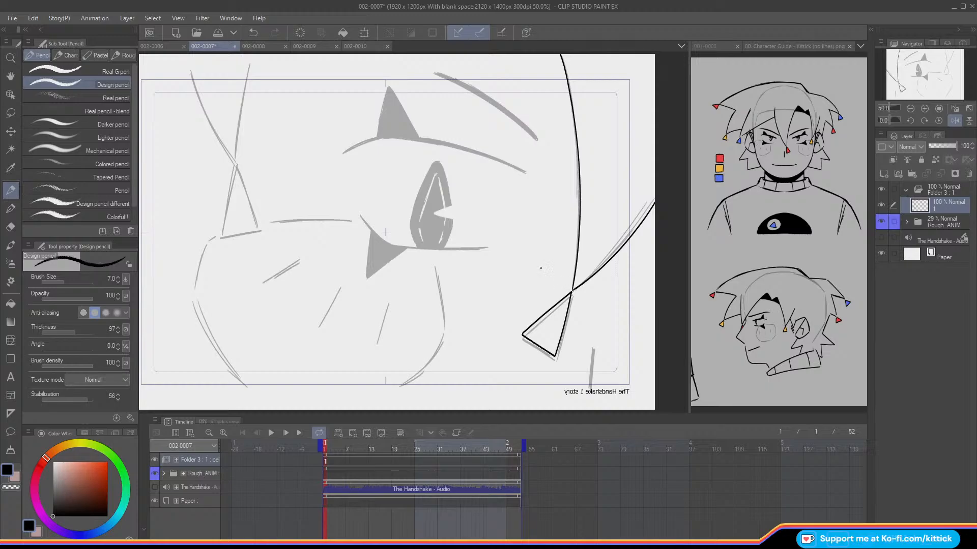
Step: Trace the two converging lines of the second hair strand on the other side of the face in unmirrored view
click(955, 121)
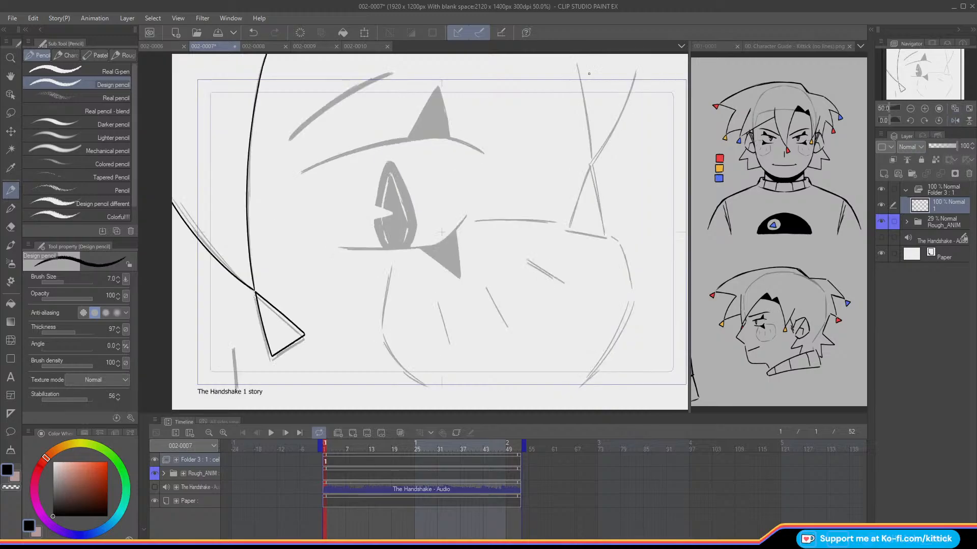
mouse_move(573, 54)
mouse_down()
mouse_move(591, 161)
mouse_move(588, 123)
mouse_move(592, 152)
mouse_up()
key(ctrl+z)
drag(638, 64, 591, 162)
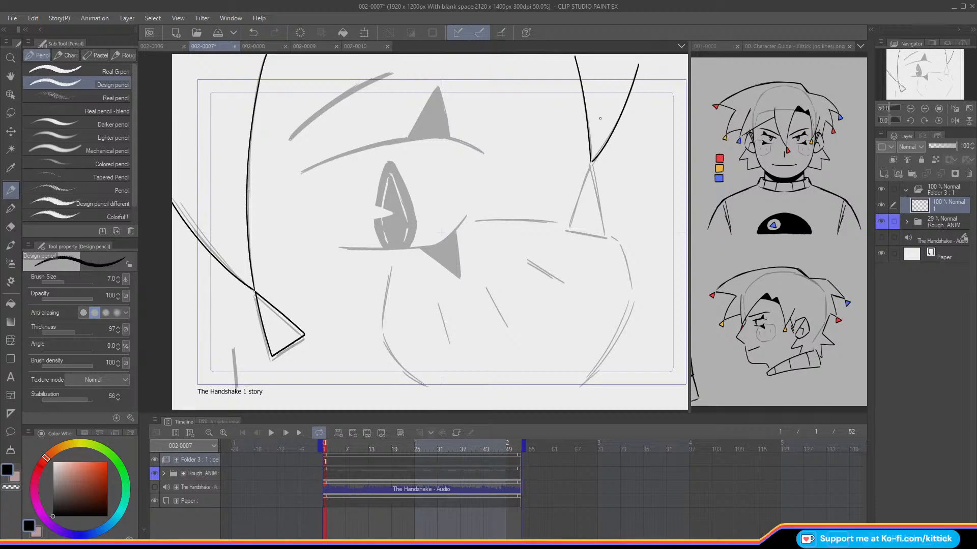
key(ctrl+z)
drag(637, 66, 567, 227)
key(ctrl+z)
Step: Trace the triangular tip of the second hair strand, redoing strokes until its sides follow the rough
drag(590, 164, 568, 230)
key(ctrl+z)
drag(590, 164, 569, 229)
drag(588, 166, 604, 231)
key(ctrl+z)
drag(589, 164, 602, 227)
key(ctrl+z)
drag(590, 164, 603, 231)
key(ctrl+z)
mouse_move(590, 164)
mouse_down()
mouse_move(604, 237)
mouse_move(570, 230)
mouse_move(571, 245)
mouse_move(613, 211)
mouse_move(600, 172)
mouse_move(588, 162)
mouse_move(570, 188)
mouse_up()
key(ctrl+z)
Step: Select the second strand's triangular tip and nudge it slightly up and right to meet the strand
key(m)
click(11, 131)
key(Up)
key(Up)
key(Right)
key(Right)
key(Up)
click(497, 273)
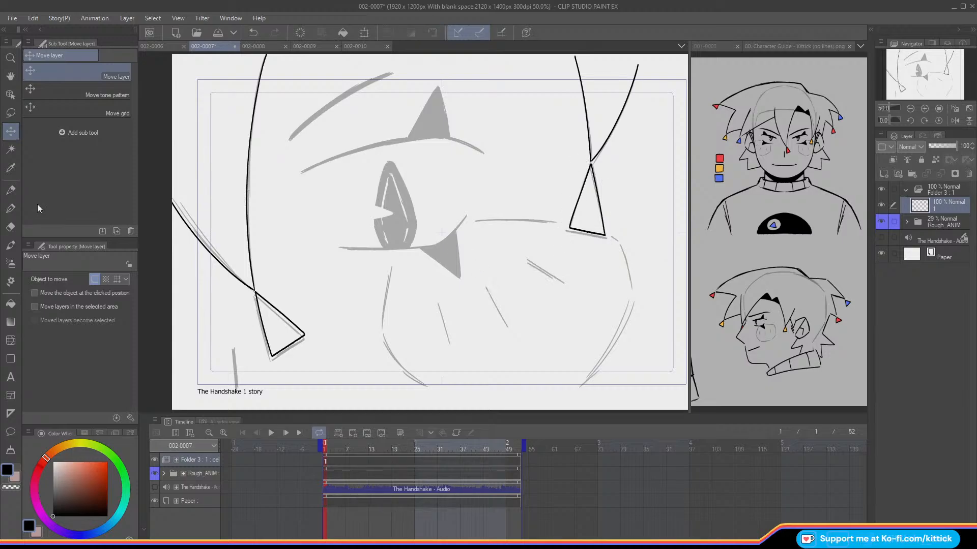
Step: Trace the rough's short thick vertical line below the first triangular hair tip with the Design pencil
click(16, 191)
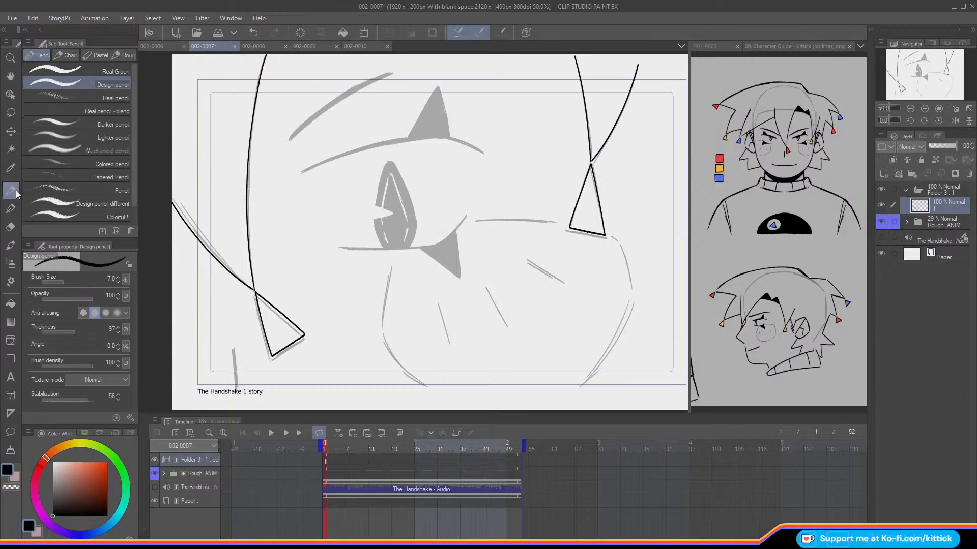
key(Right)
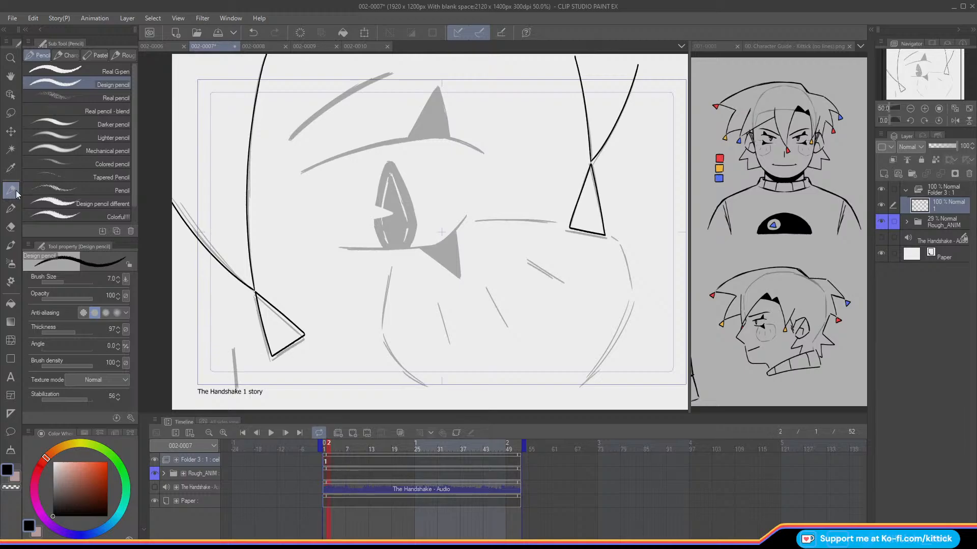
drag(234, 348, 237, 393)
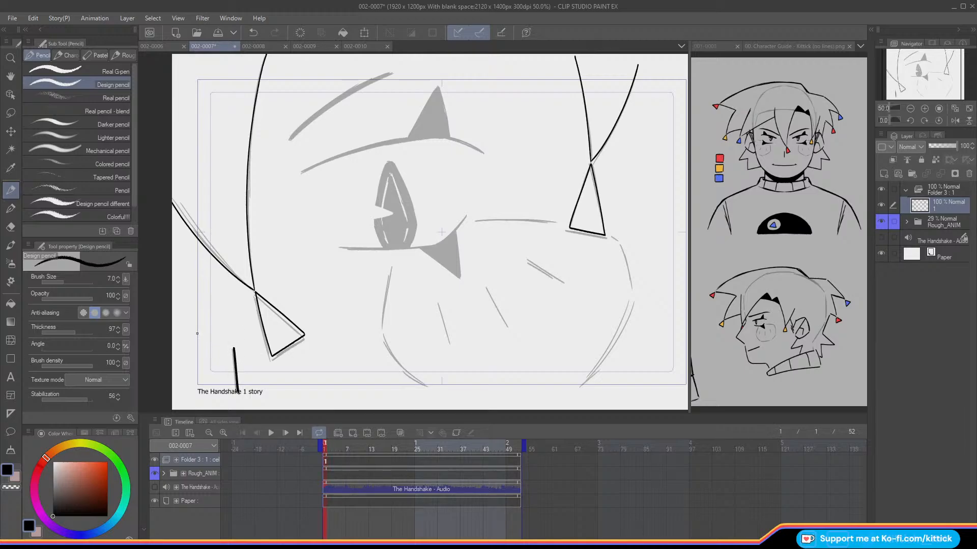
click(955, 120)
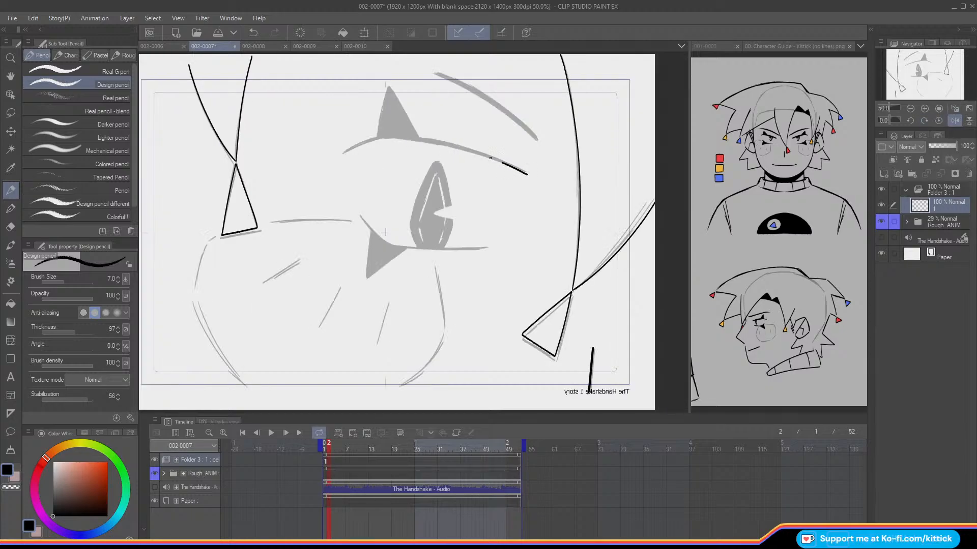
drag(526, 173, 413, 140)
key(ctrl+z)
drag(526, 175, 418, 141)
key(ctrl+z)
drag(526, 174, 384, 137)
click(954, 120)
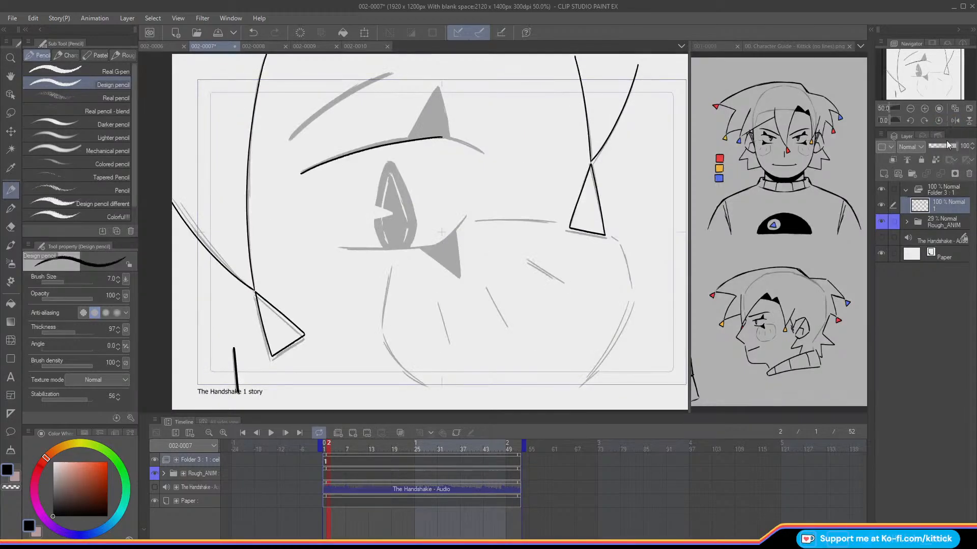
drag(483, 153, 437, 149)
drag(483, 152, 442, 136)
key(ctrl+z)
Step: Trace the rough's upper eyelid as a thick tapering line with a thinner inner corner, checking the mirrored view
key(ctrl+z)
key(ctrl+z)
click(955, 121)
drag(525, 172, 414, 138)
key(ctrl+z)
drag(505, 163, 389, 134)
drag(504, 162, 387, 135)
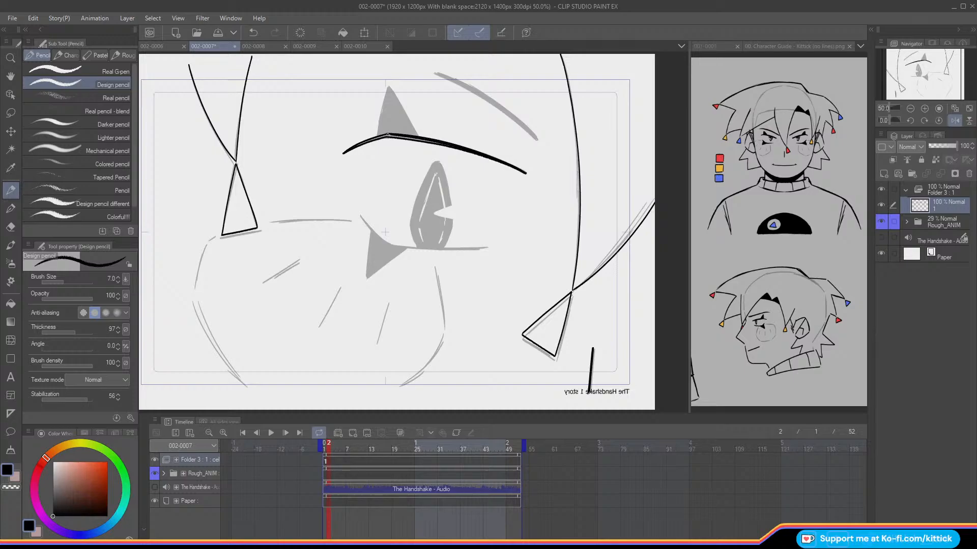
drag(452, 145, 386, 135)
click(936, 119)
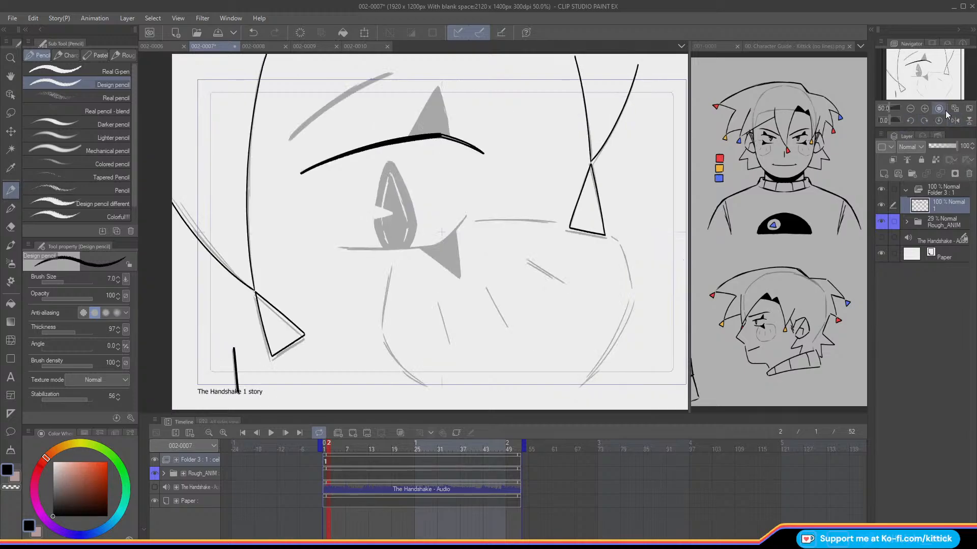
mouse_move(471, 147)
mouse_down()
mouse_move(481, 152)
mouse_move(430, 137)
mouse_up()
key(ctrl+z)
key(ctrl+z)
click(954, 121)
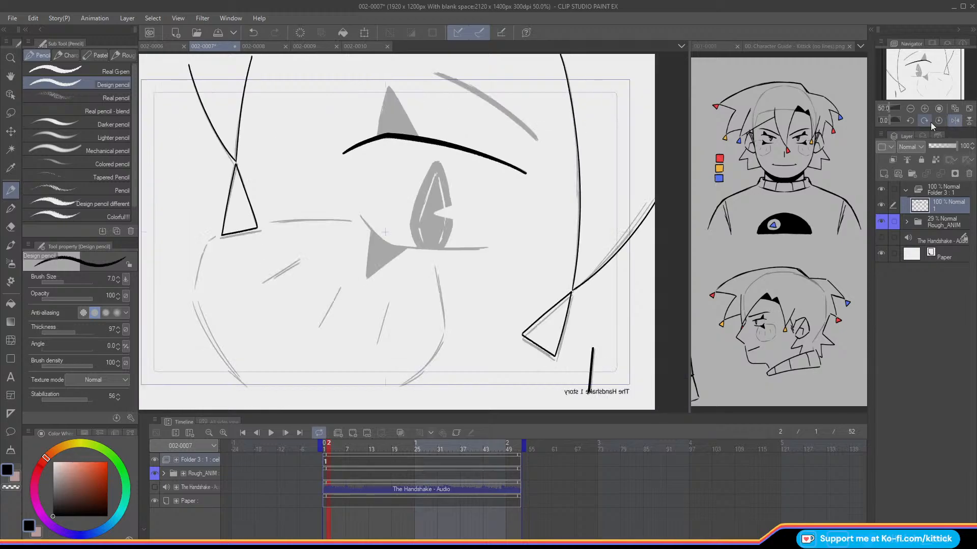
Step: Trace the lower eyelid line and its upturned inner corner, redoing strokes until they follow the rough
drag(486, 248, 428, 248)
key(ctrl+z)
drag(486, 248, 391, 246)
key(ctrl+z)
drag(487, 248, 390, 246)
key(ctrl+z)
drag(487, 248, 391, 246)
drag(361, 217, 392, 246)
key(ctrl+z)
drag(359, 214, 392, 246)
Step: Outline both sides of the triangular marking above the upper eyelid
drag(390, 87, 408, 118)
key(ctrl+z)
drag(389, 86, 415, 132)
key(ctrl+z)
drag(389, 87, 417, 137)
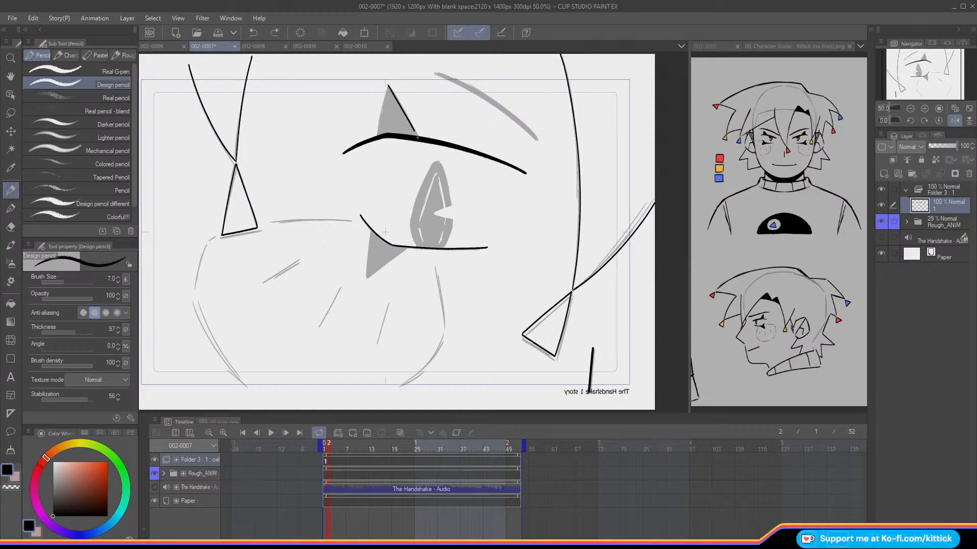
drag(387, 86, 380, 128)
key(ctrl+z)
drag(387, 87, 377, 135)
Step: Outline both sides of the triangular marking below the lower eyelid, redoing the slanted side until it fits the rough
drag(370, 228, 367, 278)
drag(405, 248, 368, 278)
key(ctrl+z)
key(ctrl+z)
drag(405, 248, 369, 278)
key(ctrl+z)
drag(406, 248, 367, 277)
click(951, 123)
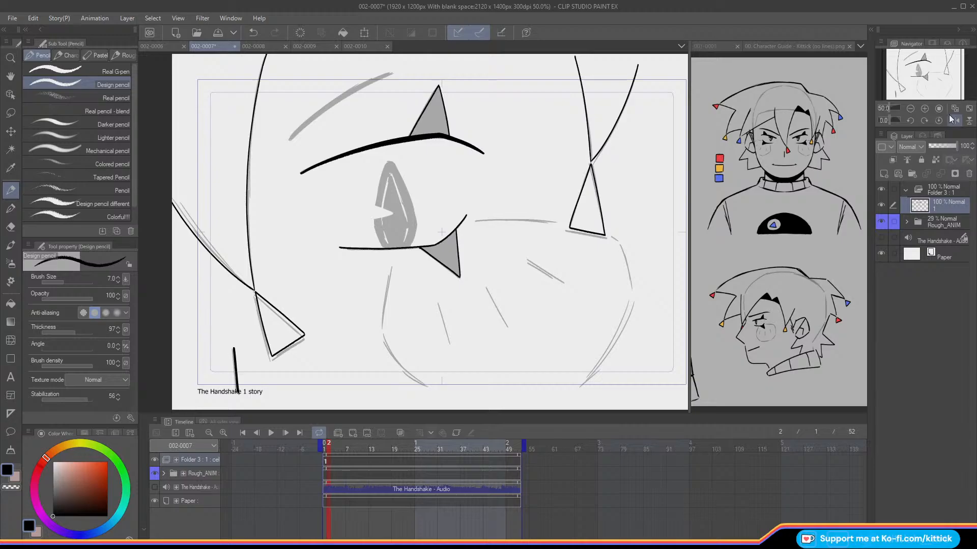
key(ctrl+z)
drag(419, 248, 460, 277)
key(ctrl+z)
click(955, 121)
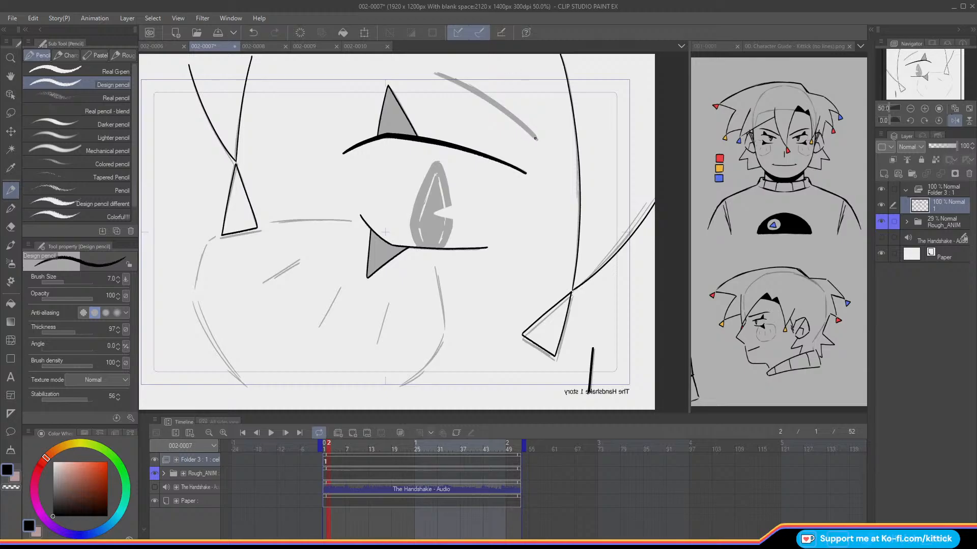
Step: Trace the eyebrow above the eye and thicken it with overlapping strokes, keeping its outer end tapered
drag(536, 139, 429, 69)
drag(538, 140, 426, 65)
key(ctrl+z)
mouse_move(536, 138)
mouse_down()
mouse_move(499, 102)
mouse_move(428, 65)
mouse_up()
key(ctrl+z)
drag(536, 138, 426, 65)
drag(504, 108, 425, 67)
drag(503, 108, 473, 88)
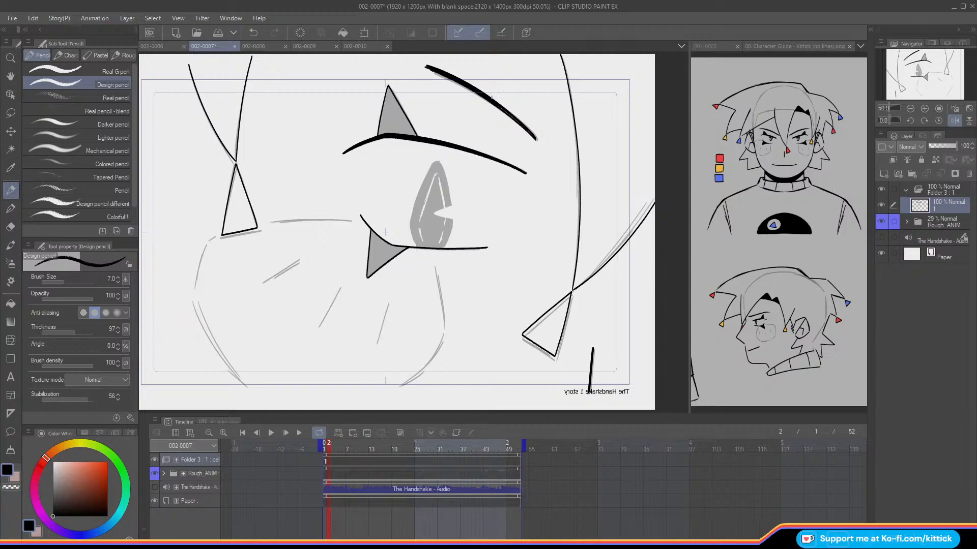
drag(526, 126, 538, 140)
key(ctrl+z)
click(954, 121)
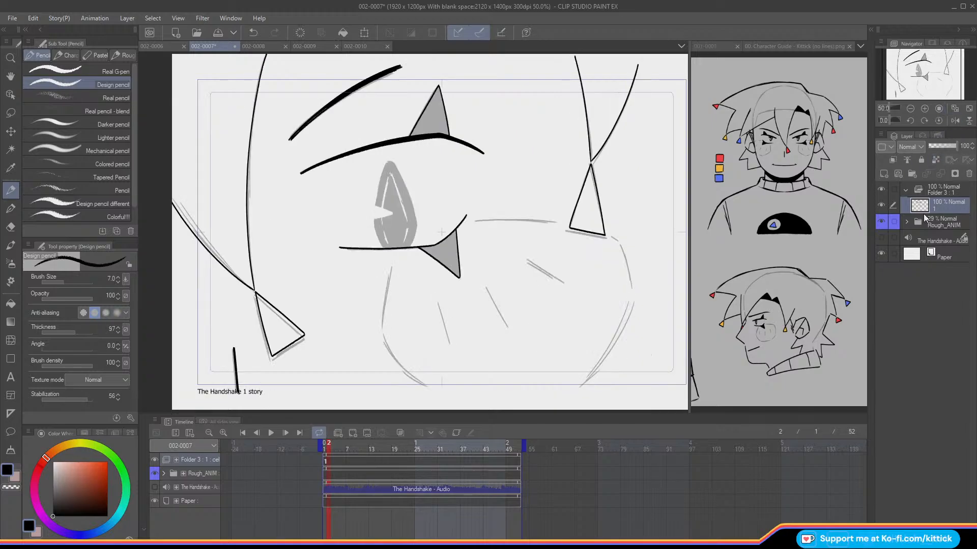
Step: Put line art layer 1 into a new folder within Folder 3, add a layer named blush above it, and reselect layer 1
click(912, 174)
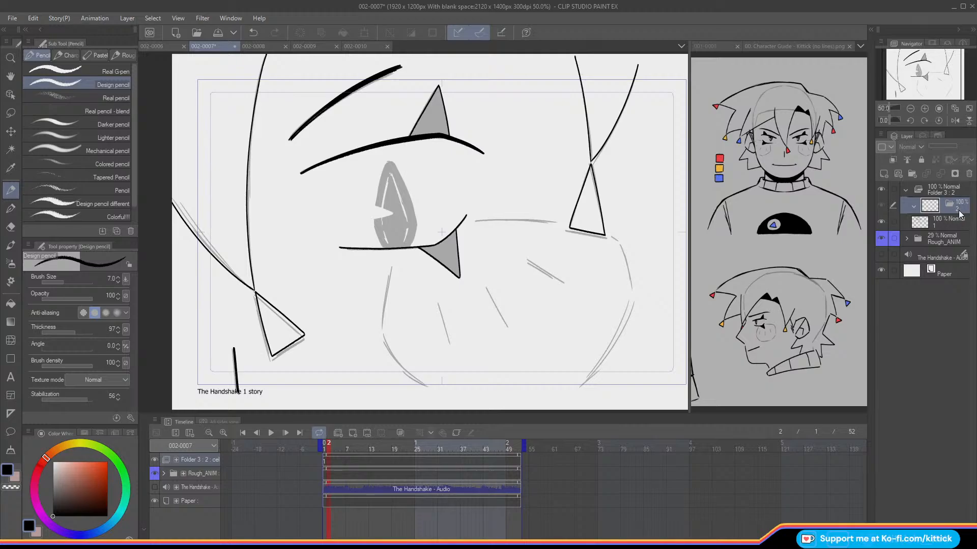
drag(948, 216, 933, 227)
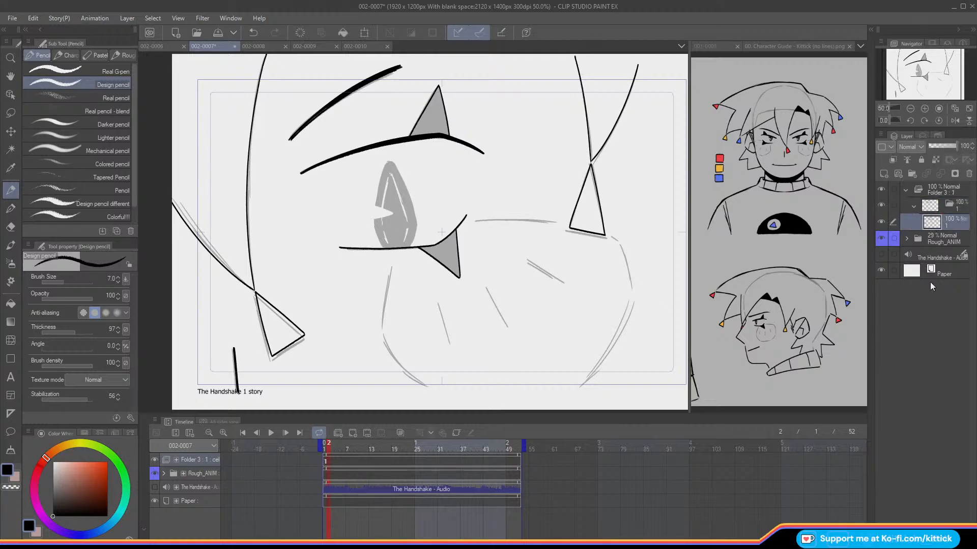
click(883, 174)
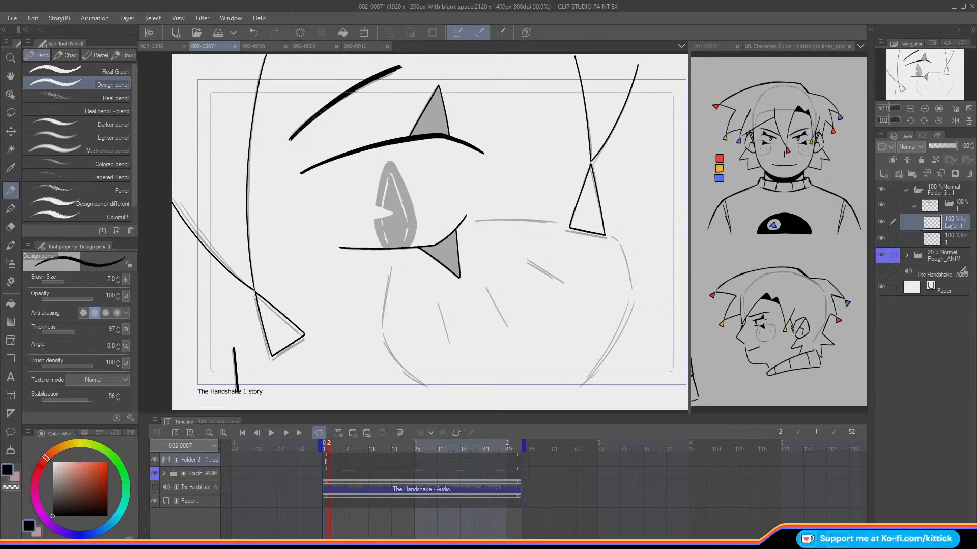
text(blush)
key(Return)
click(948, 244)
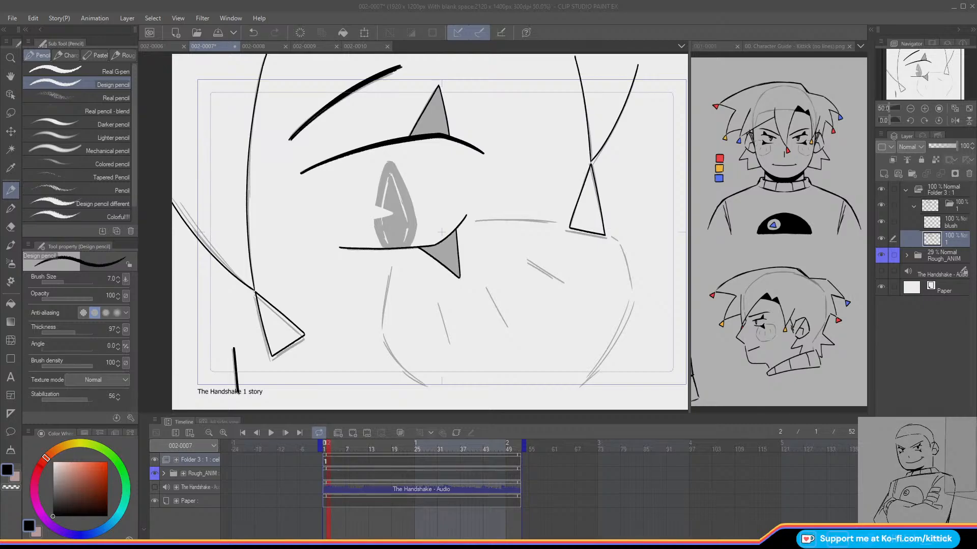
Step: Go to frame 1 and lower the Rough_ANIM folder's opacity to 20%
click(325, 449)
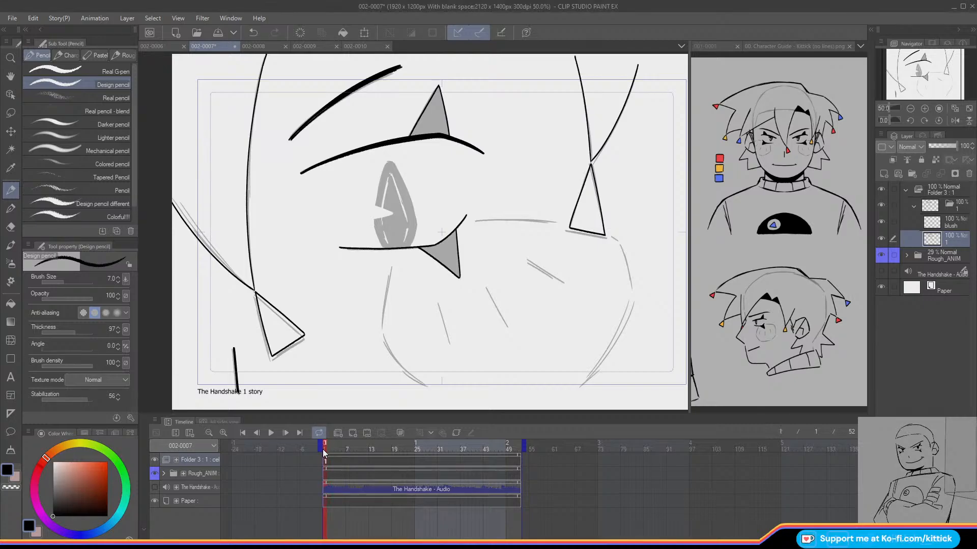
click(931, 256)
click(881, 256)
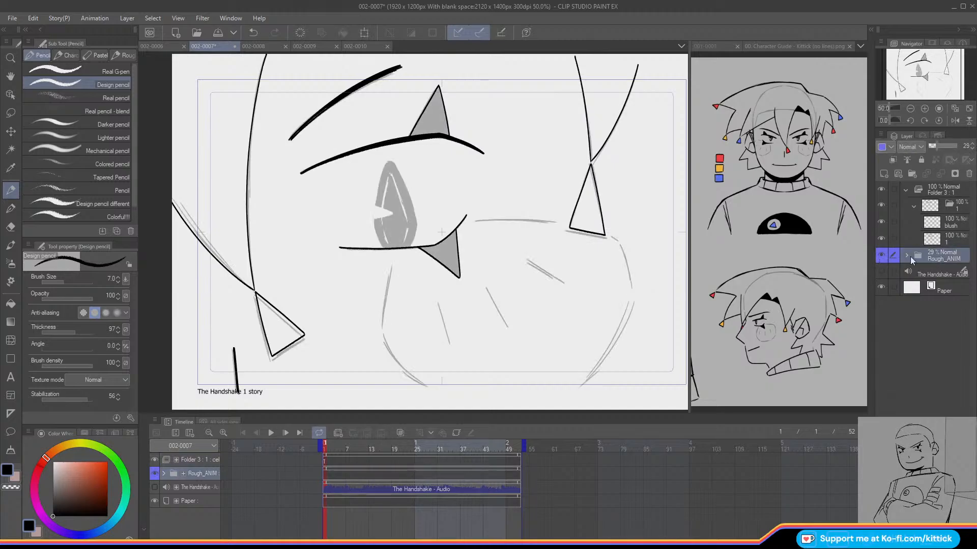
click(931, 146)
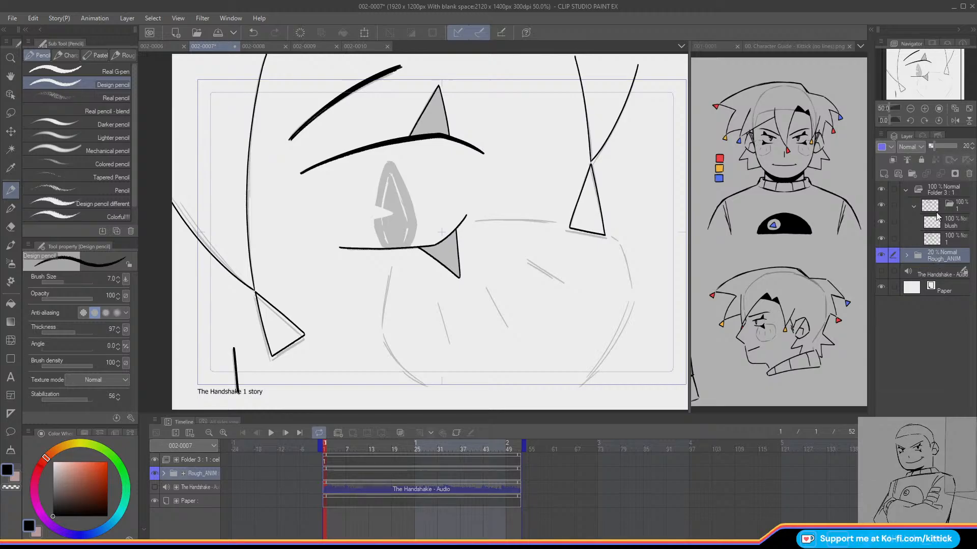
Step: Select the blush layer and lower its opacity to 43%
click(937, 218)
click(941, 146)
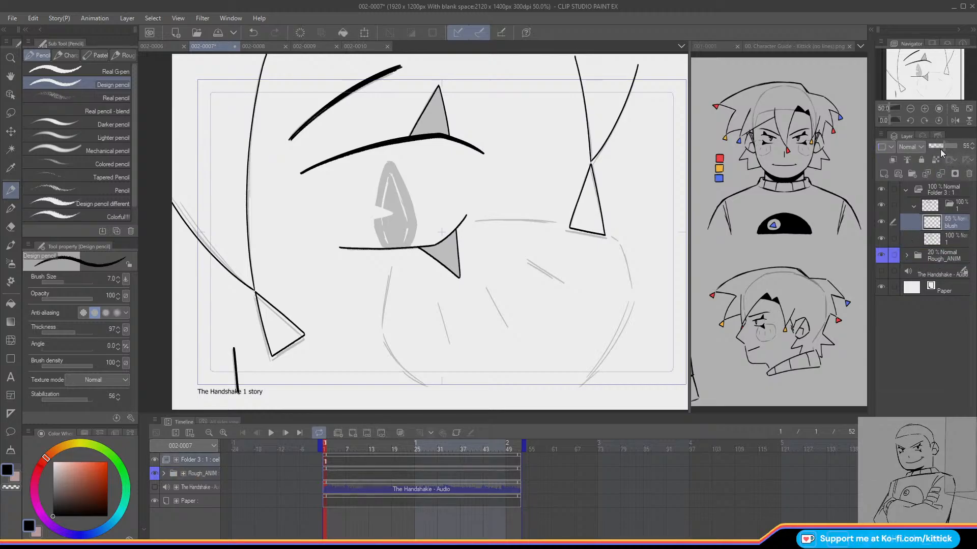
click(973, 149)
click(972, 149)
click(973, 149)
click(972, 149)
click(973, 149)
Step: Set the Design pencil to size 5 and trace the blush circle's top arc on the blush layer
click(118, 282)
click(117, 282)
drag(474, 220, 555, 223)
key(ctrl+z)
drag(473, 220, 551, 222)
key(ctrl+z)
drag(474, 220, 556, 222)
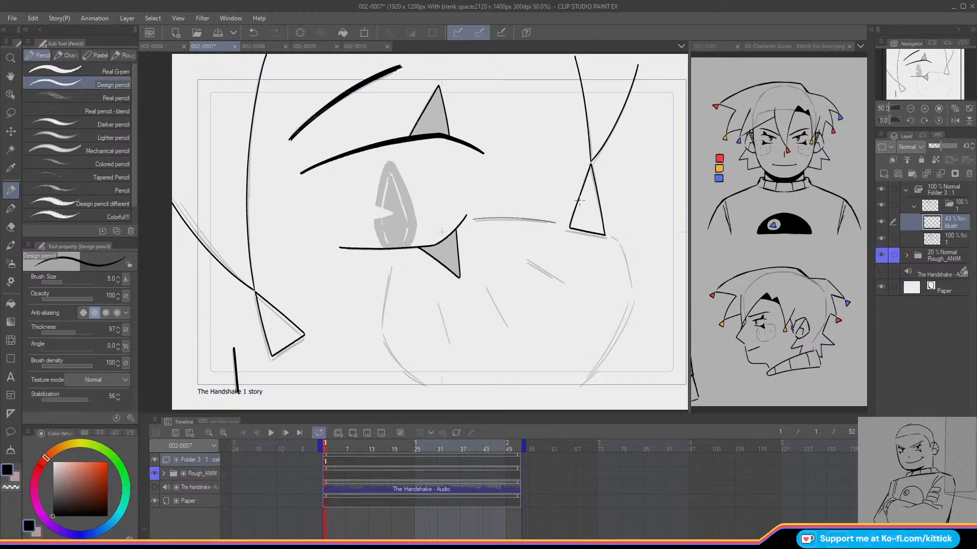
Step: Trace the remaining side arcs of the blush circle, leaving gaps between the segments as in the rough
drag(611, 238, 632, 288)
key(ctrl+z)
drag(610, 237, 630, 287)
key(ctrl+z)
drag(619, 245, 632, 290)
mouse_move(632, 297)
mouse_down()
mouse_move(579, 391)
mouse_move(615, 346)
mouse_move(586, 382)
mouse_up()
key(ctrl+z)
mouse_move(392, 263)
mouse_down()
mouse_move(381, 328)
mouse_move(376, 320)
mouse_move(405, 374)
mouse_move(431, 390)
mouse_up()
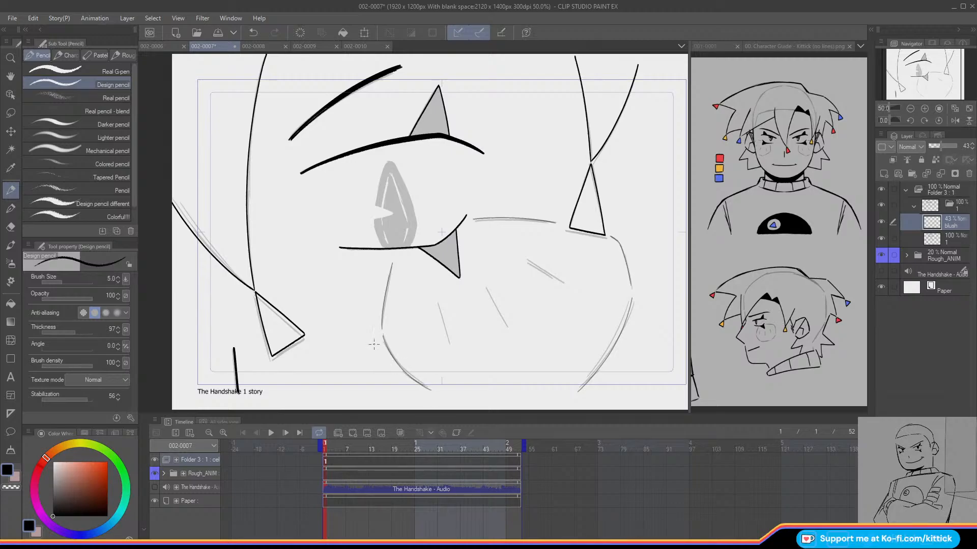
Step: Draw the three short hatch lines inside the blush circle, redoing strokes that miss their place
drag(431, 306, 437, 341)
key(ctrl+z)
drag(430, 307, 437, 341)
key(ctrl+z)
drag(485, 288, 504, 324)
mouse_move(531, 254)
mouse_down()
mouse_move(565, 272)
mouse_move(531, 257)
mouse_up()
key(ctrl+z)
Step: Hide the Rough_ANIM folder and shift the blush's hatch line nearest the hair tip slightly to the right
click(880, 255)
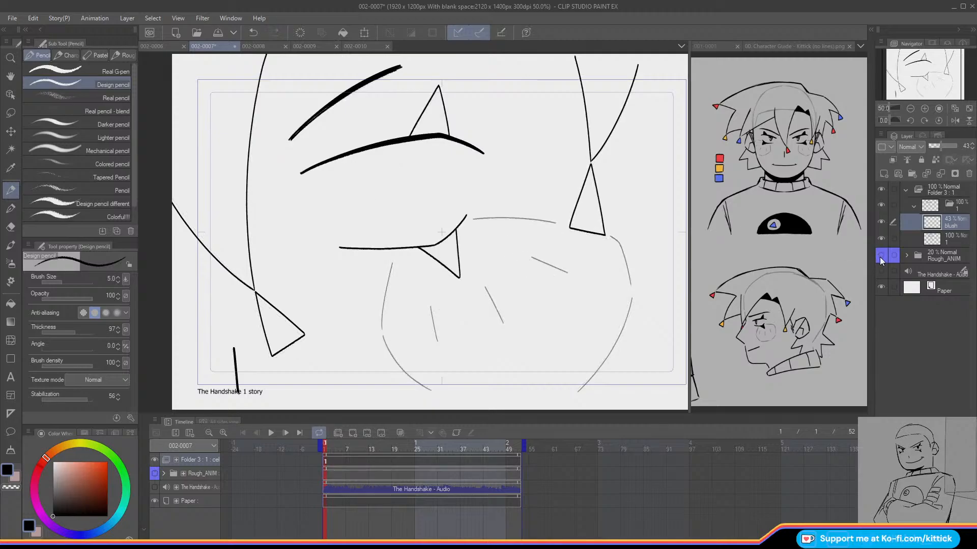
click(12, 115)
mouse_move(518, 267)
mouse_down()
mouse_move(564, 280)
mouse_move(512, 250)
mouse_move(567, 264)
mouse_up()
click(14, 137)
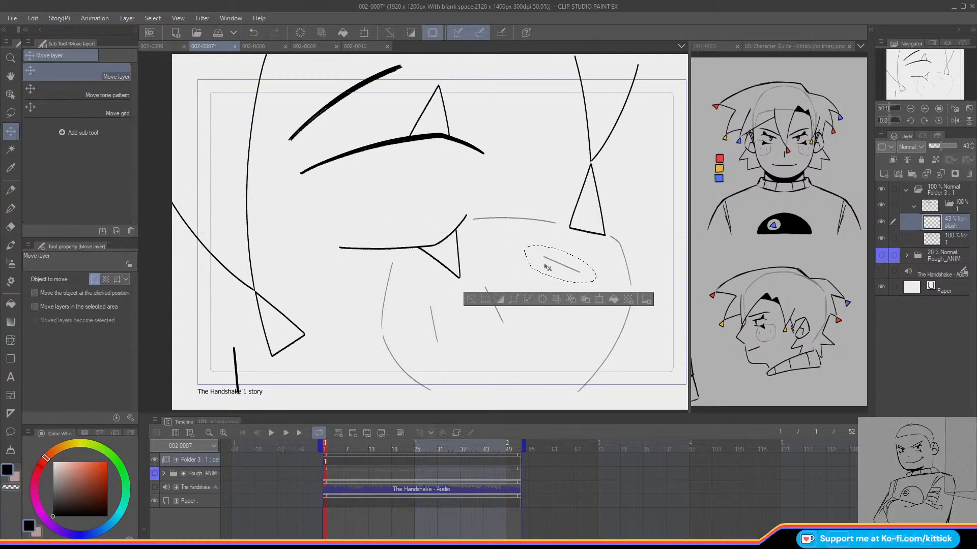
key(ctrl+d)
Step: Select the middle blush hatch line, shift it slightly right, deselect it and return to the Design pencil
click(10, 112)
mouse_move(484, 312)
mouse_down()
mouse_move(494, 277)
mouse_move(492, 312)
mouse_up()
click(13, 135)
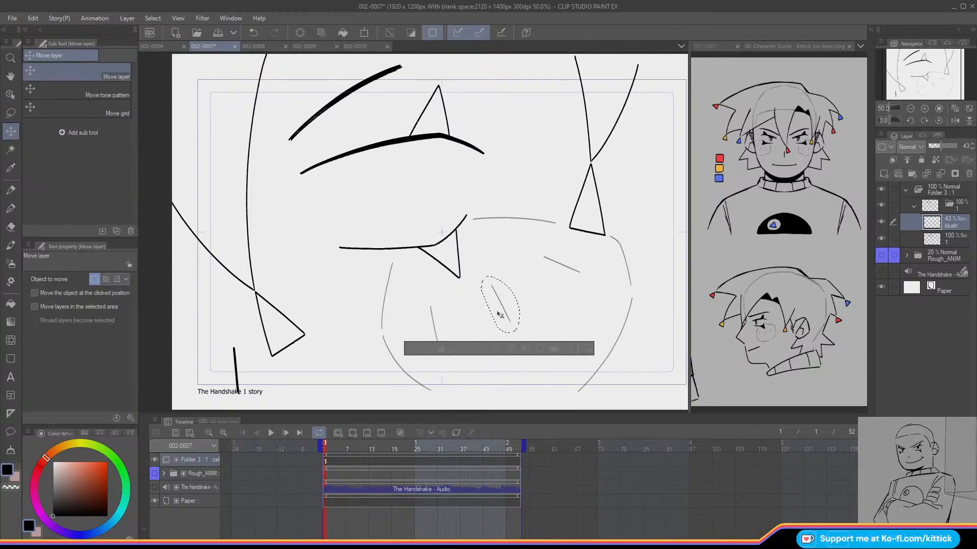
click(414, 350)
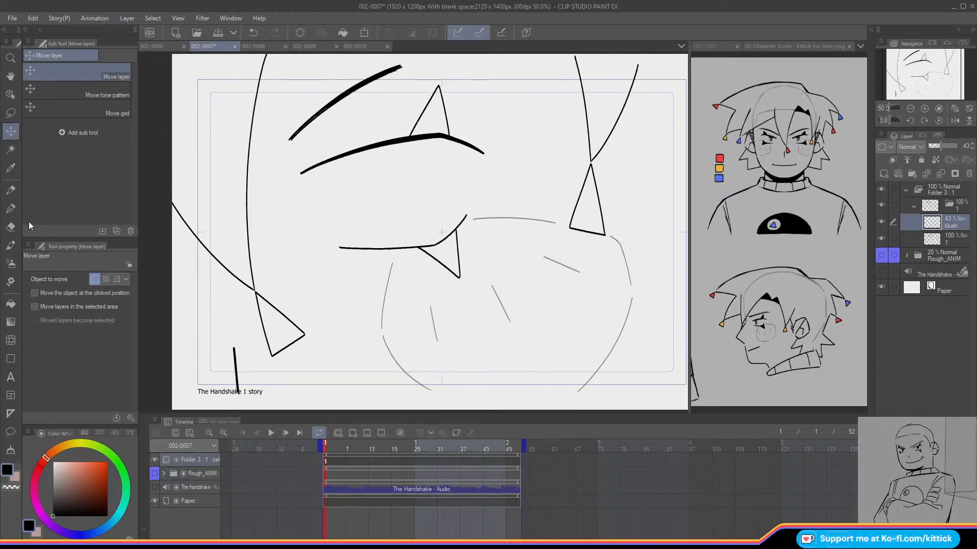
click(16, 191)
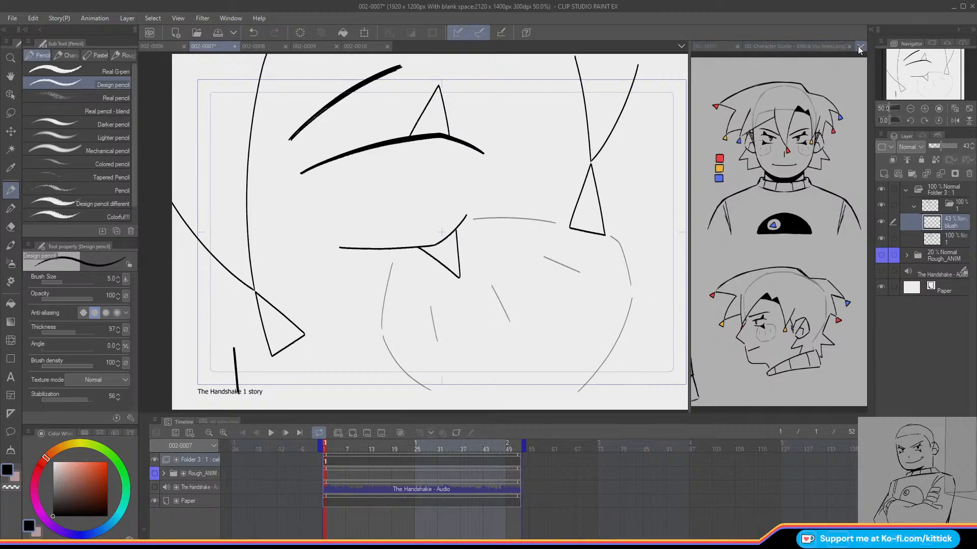
Step: View the Kit (no lines) character guide for reference, and return to the Kittick guide and the 002-0007 canvas
click(845, 59)
drag(920, 76, 935, 76)
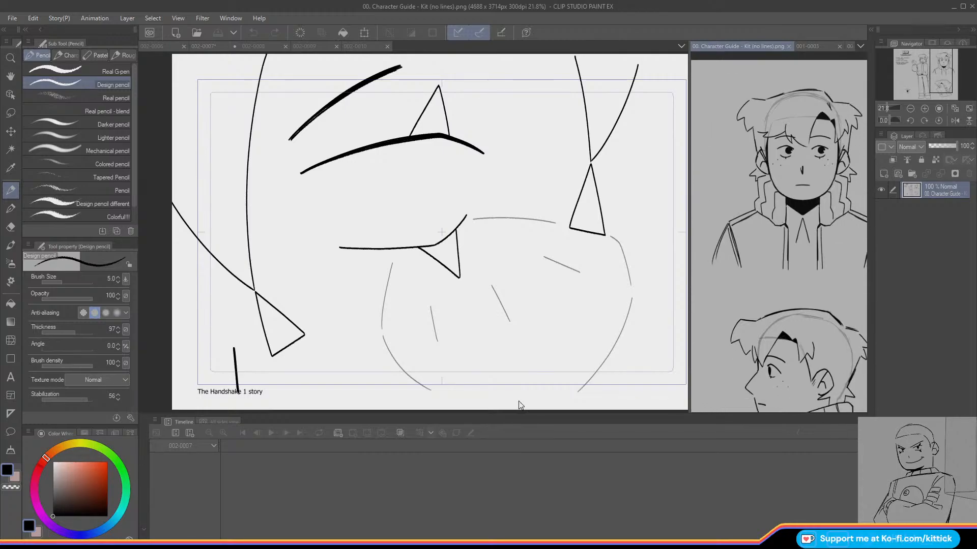
click(849, 46)
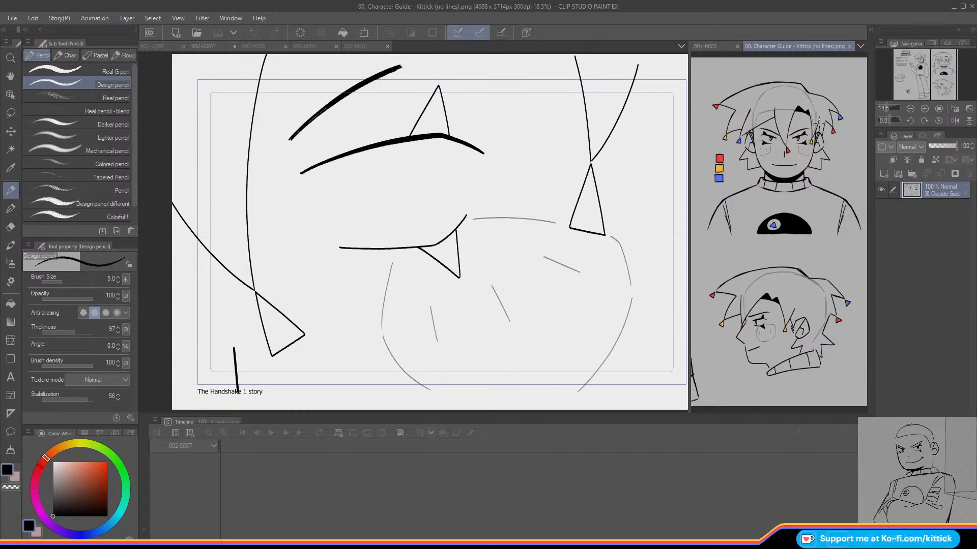
click(659, 175)
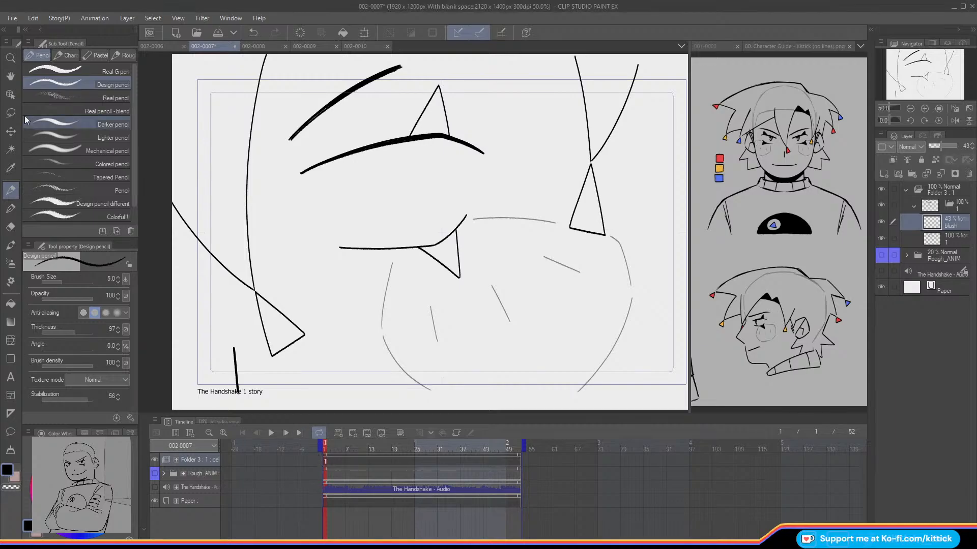
Step: Lasso the middle blush hatch line, rotate it to a shallower slant, and nudge it right to even out the spacing
key(m)
mouse_move(492, 311)
mouse_down()
mouse_move(497, 269)
mouse_move(480, 286)
mouse_up()
click(542, 357)
drag(361, 300, 357, 314)
drag(496, 305, 501, 306)
click(467, 360)
click(422, 358)
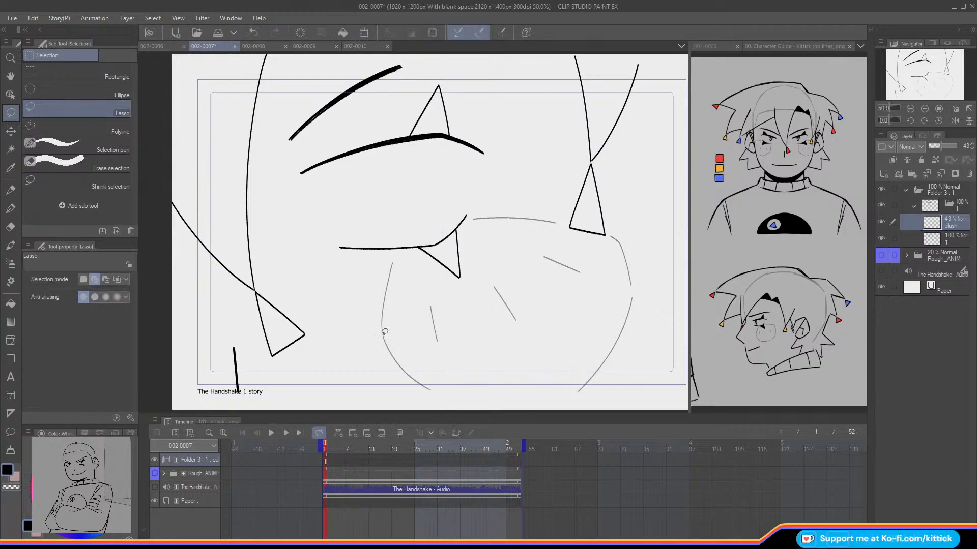
click(16, 196)
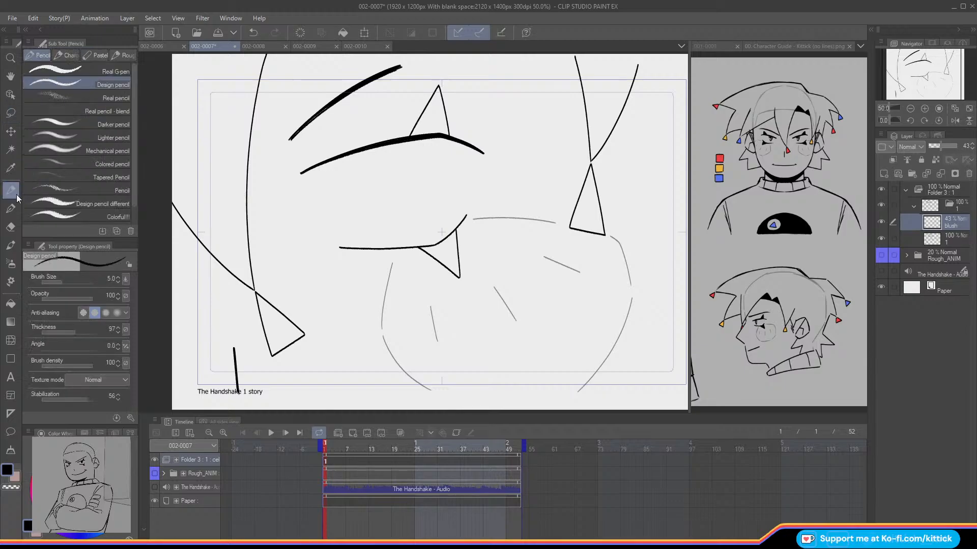
Step: Fill the triangular markings above and below the eye with black on line art layer 1
click(936, 239)
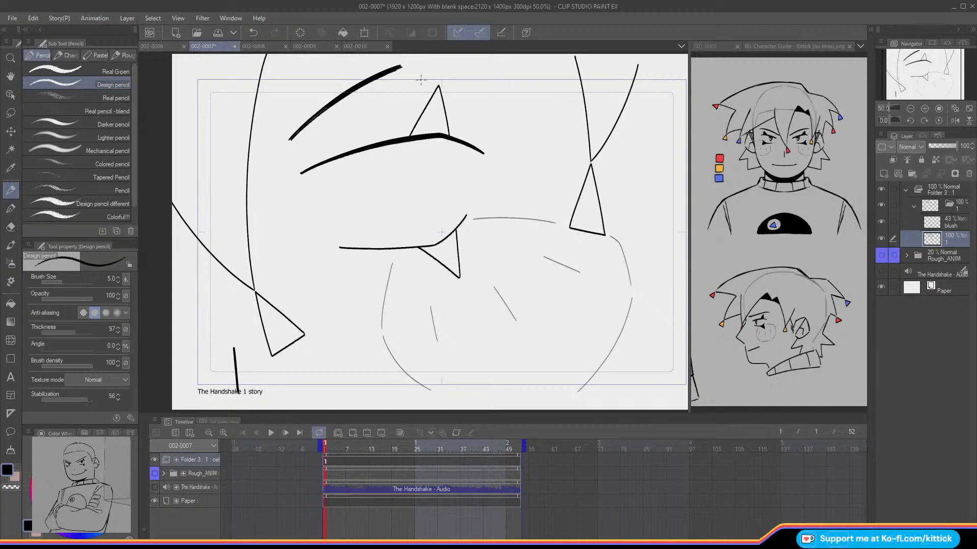
click(11, 304)
click(454, 248)
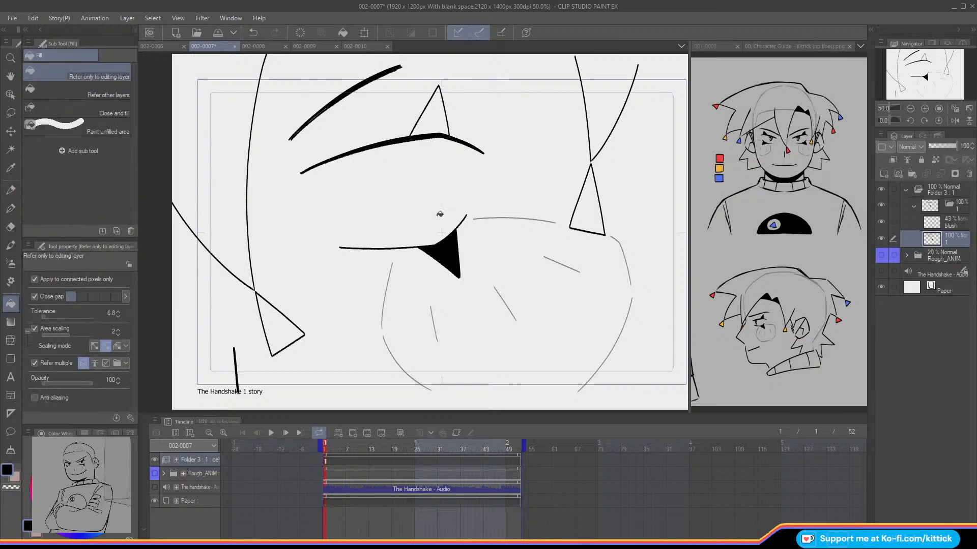
click(442, 116)
Step: Return to the Design pencil at size 7 and show the Rough_ANIM folder again
click(11, 196)
click(118, 278)
click(881, 256)
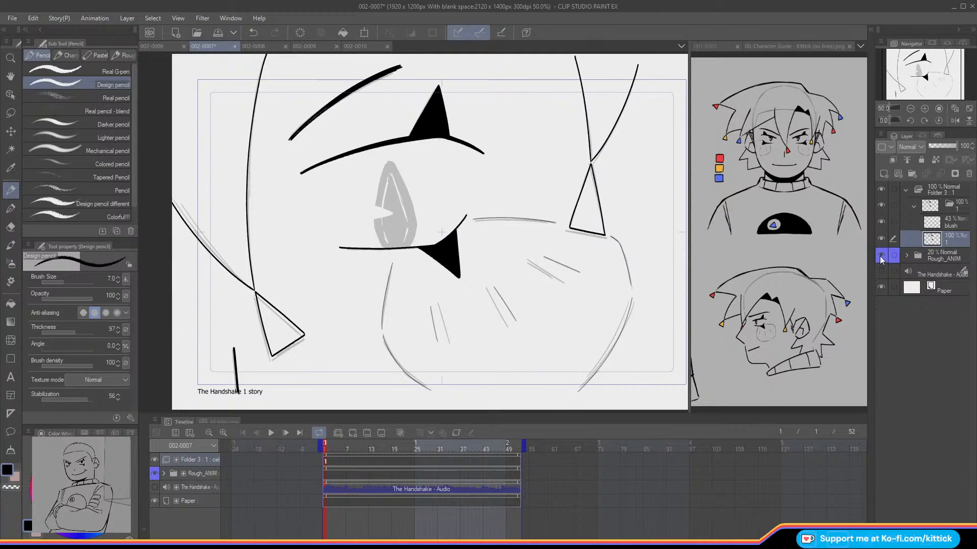
Step: Collapse the line art's animation folder, rename it Kittick_ANIM, and add a new animation folder above it
click(913, 206)
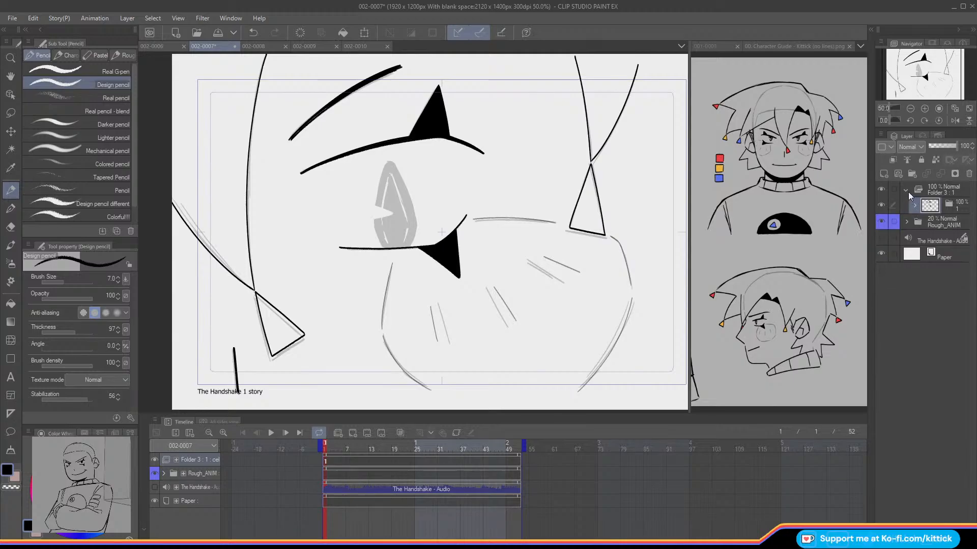
click(906, 189)
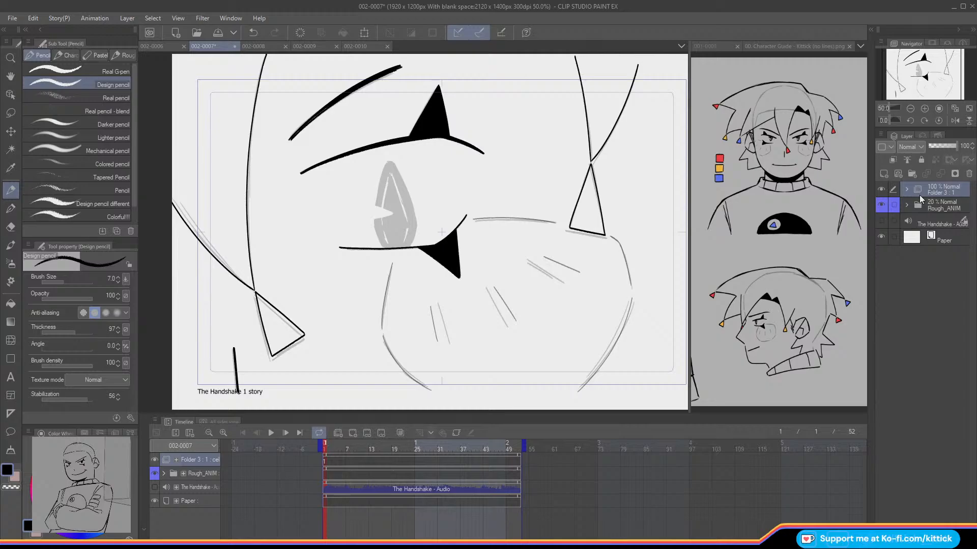
text(Kittick_ANIM)
key(Return)
click(337, 434)
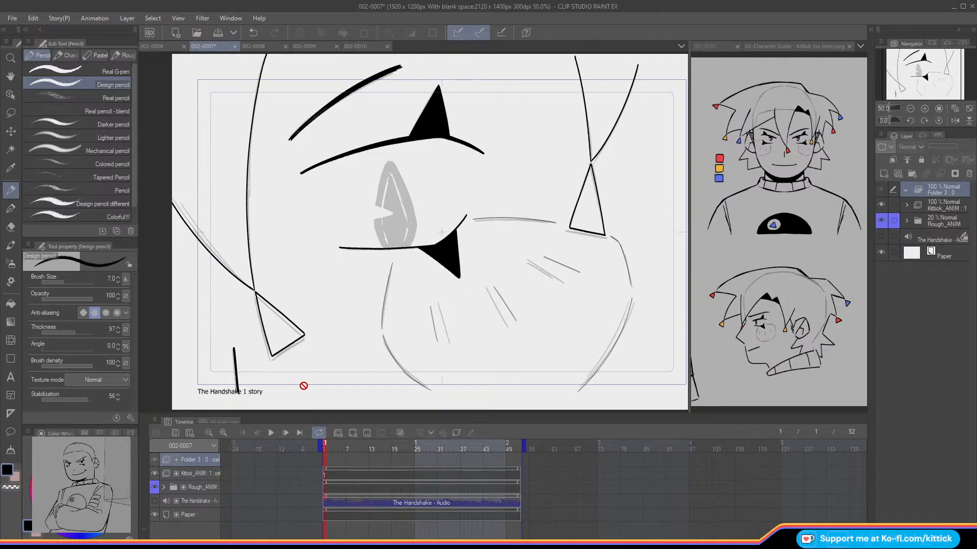
Step: Add a cel in the new animation folder and ink the pupil's outline over the rough
click(923, 109)
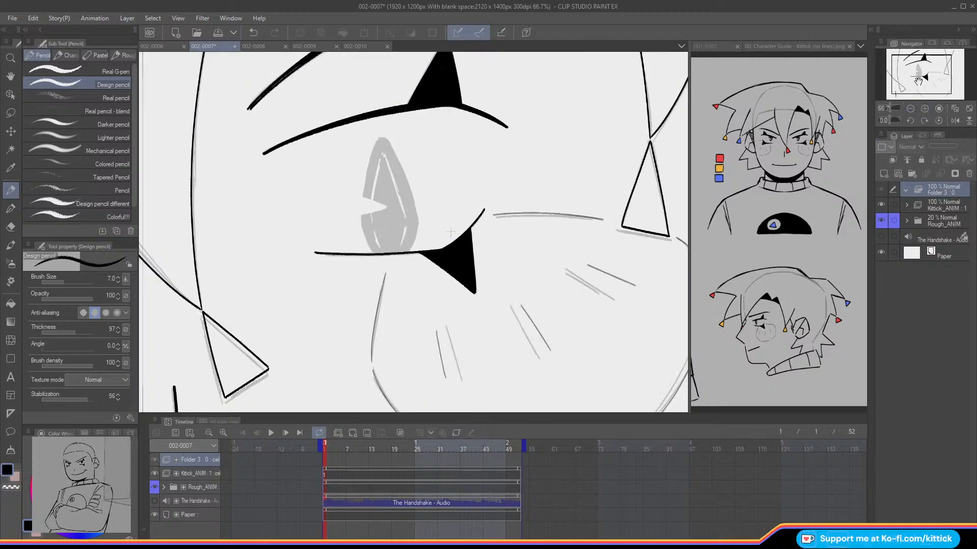
drag(915, 69, 909, 57)
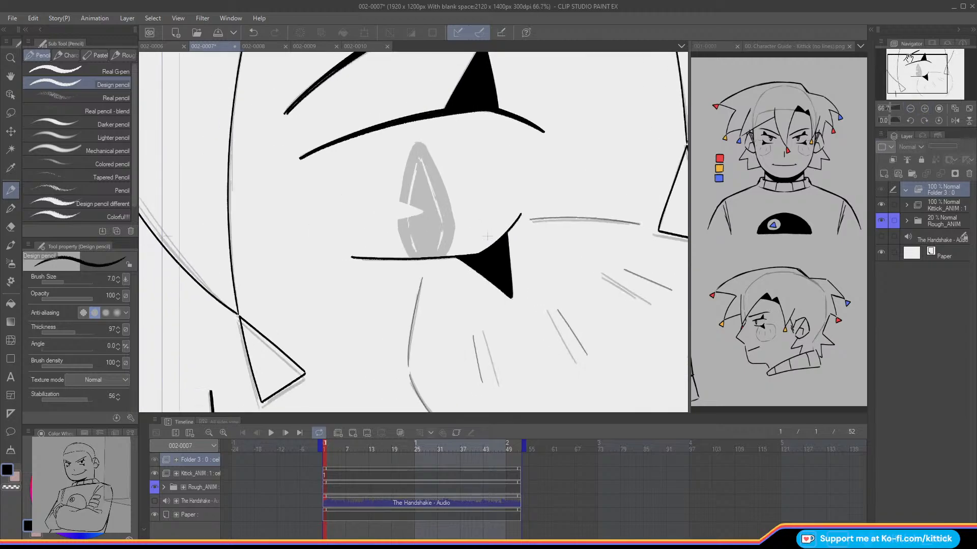
click(353, 432)
mouse_move(432, 159)
mouse_down()
mouse_move(454, 222)
mouse_move(446, 257)
mouse_up()
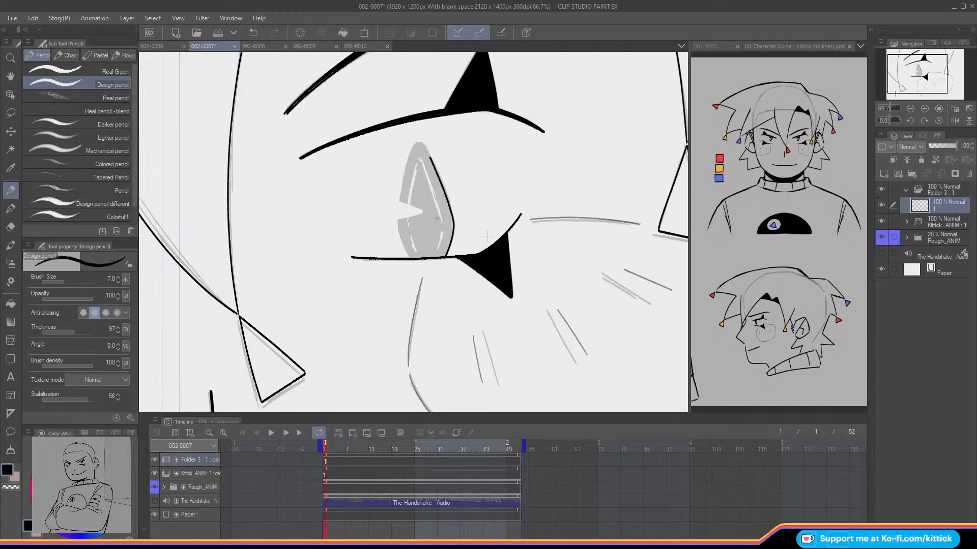
drag(429, 158, 418, 143)
drag(416, 145, 402, 193)
key(ctrl+z)
mouse_move(408, 161)
mouse_down()
mouse_move(398, 227)
mouse_move(412, 258)
mouse_up()
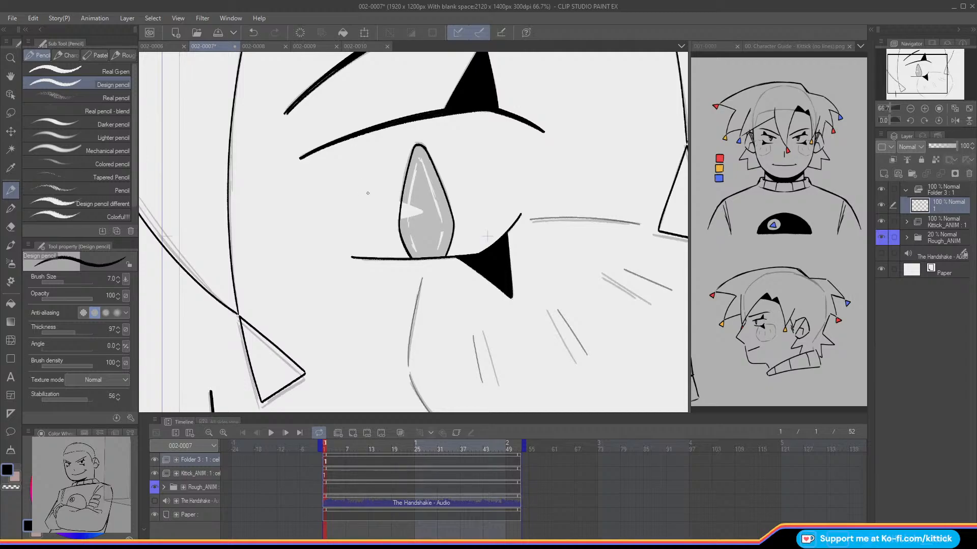
Step: Hide the Rough_ANIM folder and fill the pupil outline with black
click(10, 304)
click(881, 237)
click(420, 213)
Step: Draw a thin inner outline inside the pupil with the Design pencil at size 5 in transparent colour, referring to the character guide's eye sketch
click(11, 190)
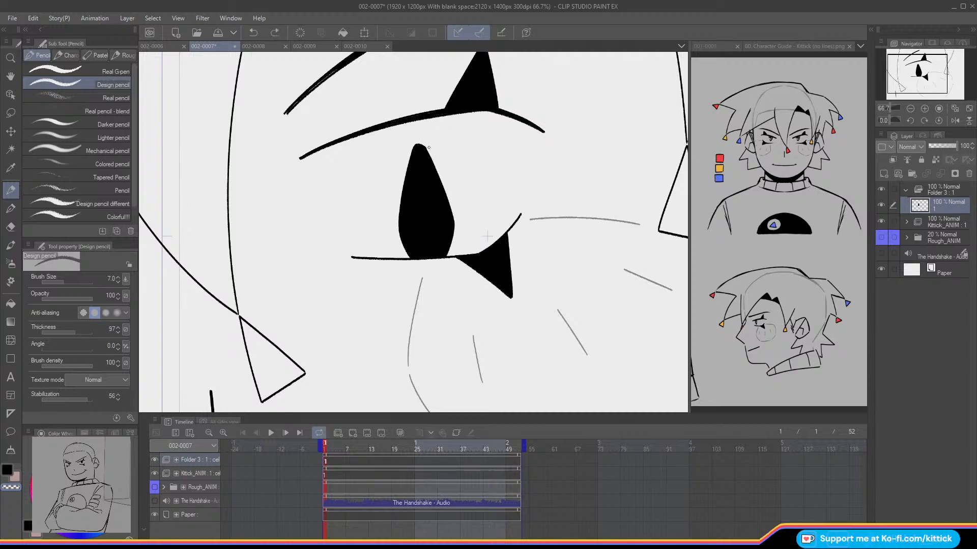
click(11, 473)
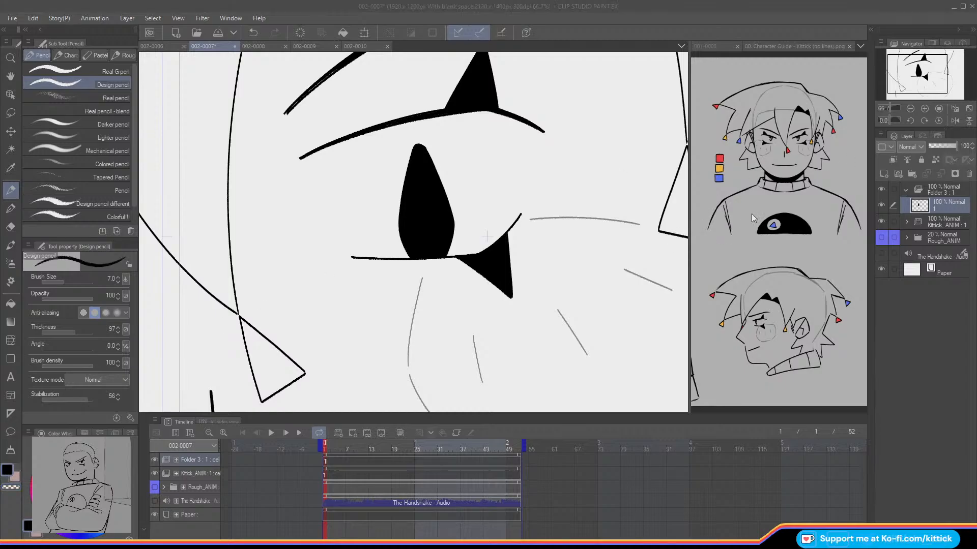
click(954, 121)
click(954, 121)
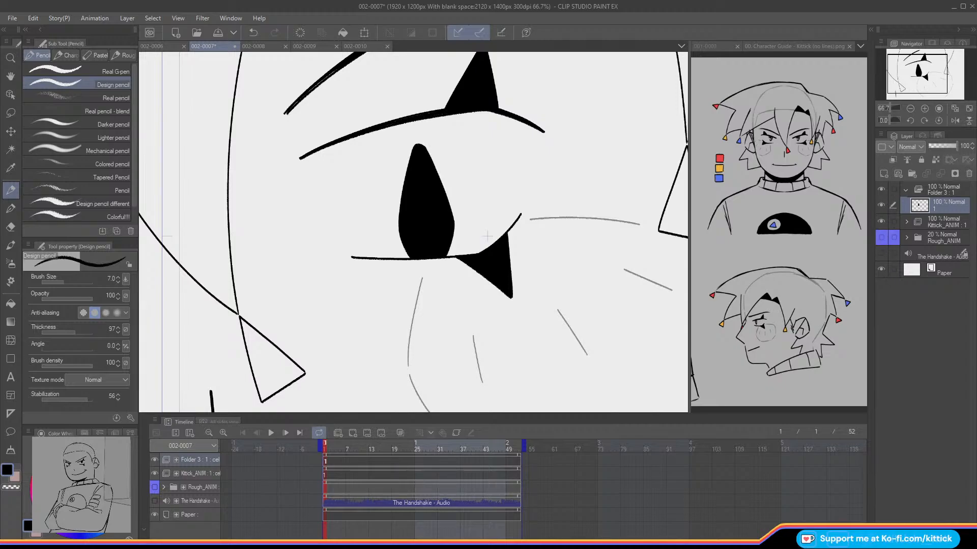
click(118, 281)
click(118, 281)
click(13, 487)
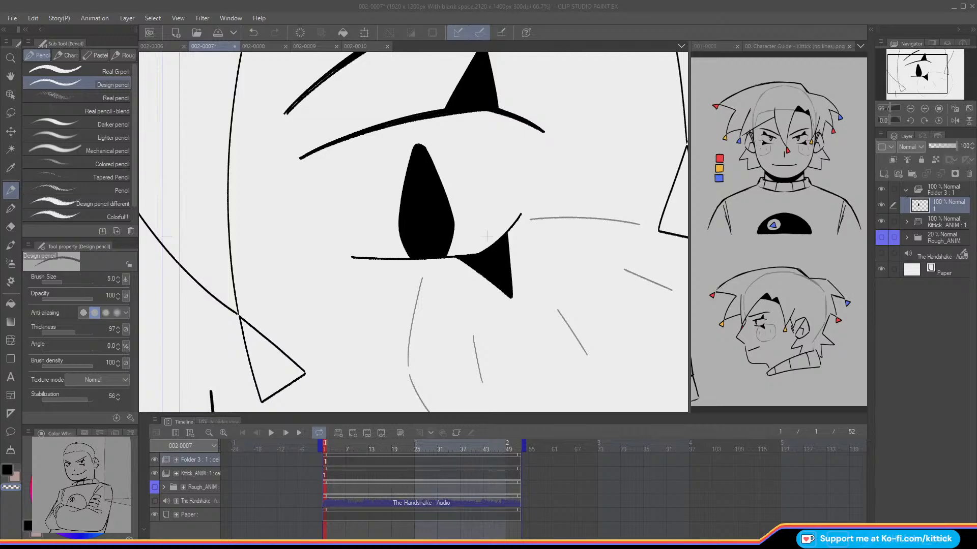
click(783, 204)
drag(930, 77, 909, 83)
click(497, 301)
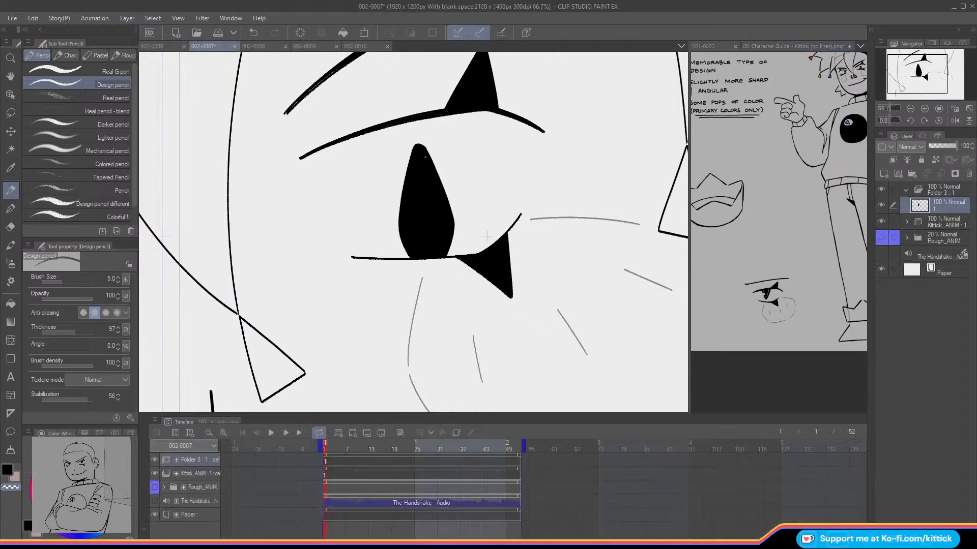
mouse_move(424, 158)
mouse_down()
mouse_move(444, 231)
mouse_move(434, 207)
mouse_move(445, 220)
mouse_move(439, 252)
mouse_move(444, 223)
mouse_move(435, 256)
mouse_up()
key(ctrl+z)
key(ctrl+z)
key(ctrl+z)
mouse_move(418, 156)
mouse_down()
mouse_move(406, 222)
mouse_move(416, 257)
mouse_up()
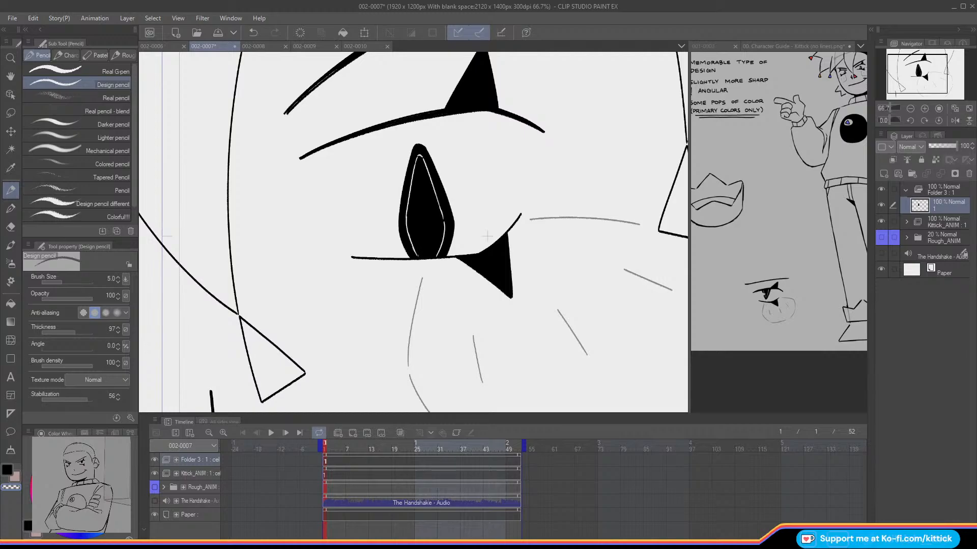
Step: Mirror the canvas view and thicken the pupil's inner outline with the Design pencil, alternating between transparent and black, and restore the normal view
click(969, 108)
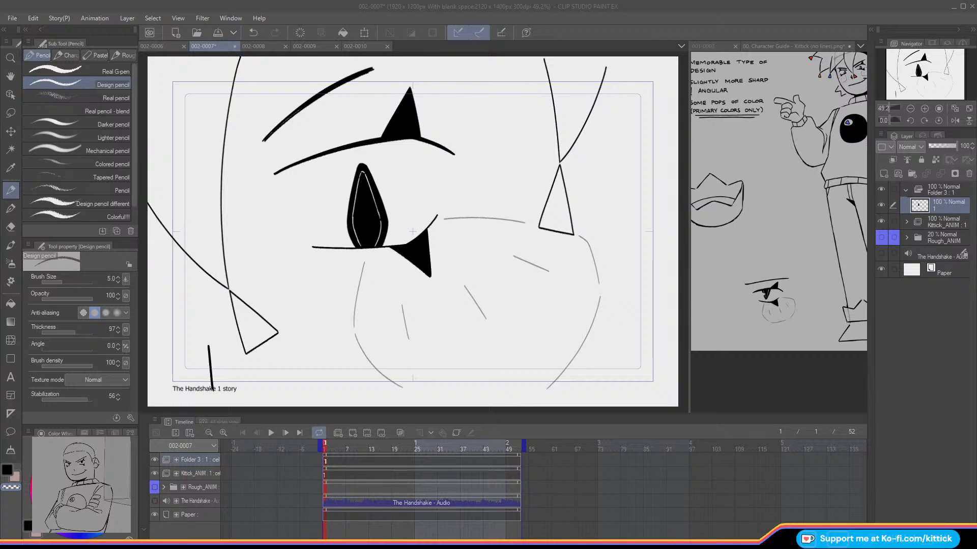
click(12, 192)
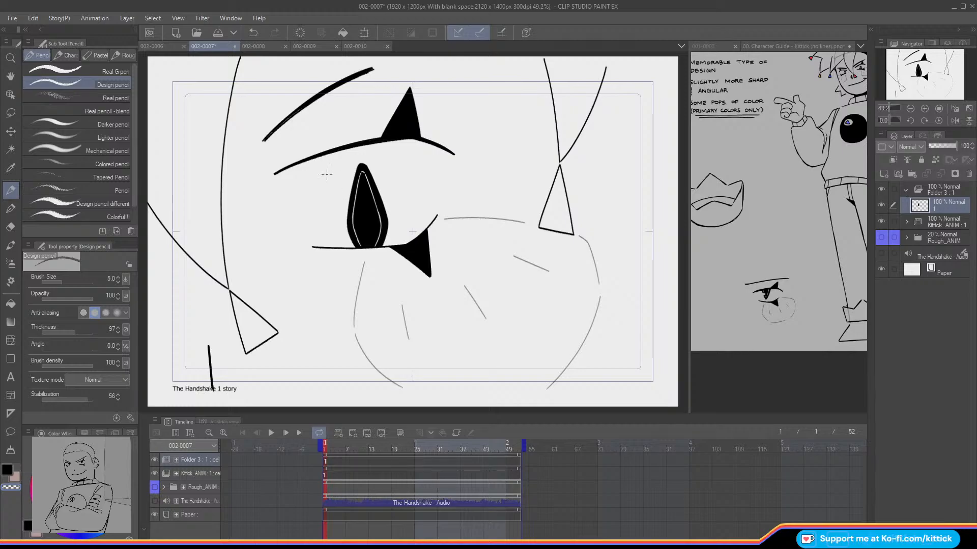
click(955, 121)
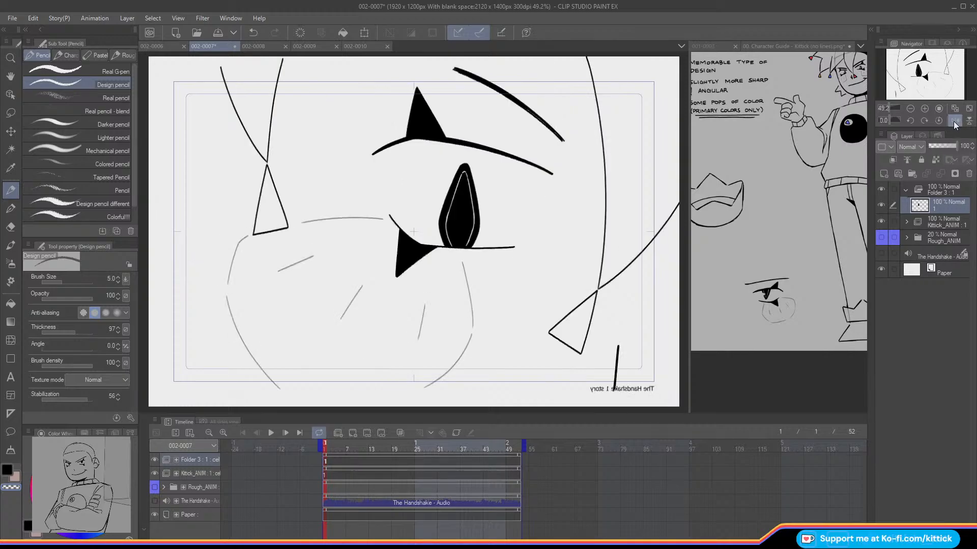
key(ctrl+z)
drag(459, 180, 446, 228)
drag(458, 179, 447, 230)
key(c)
drag(460, 176, 445, 224)
key(c)
mouse_move(447, 211)
mouse_down()
mouse_move(445, 225)
mouse_move(474, 221)
mouse_move(468, 238)
mouse_move(473, 217)
mouse_up()
click(953, 121)
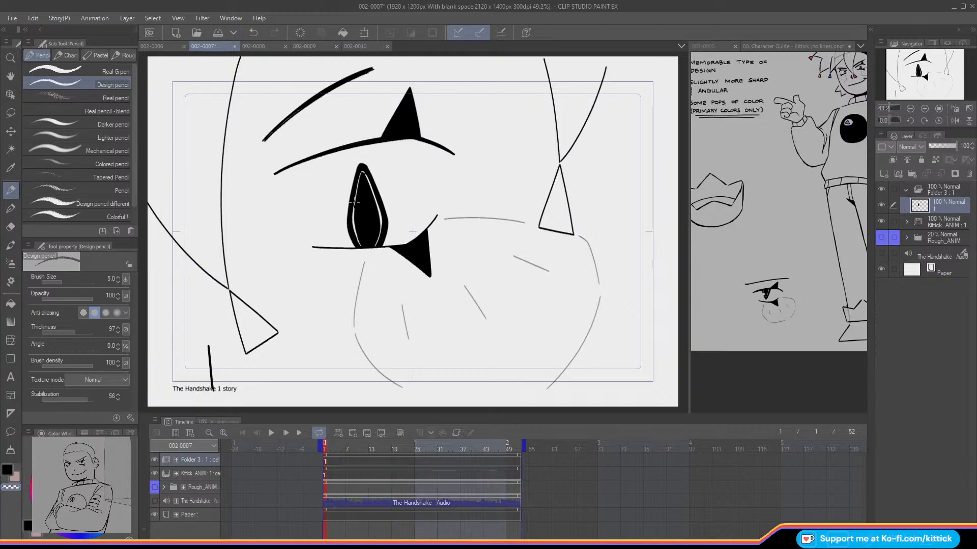
Step: Undo the last pupil stroke and refine the inner outline's edge with black at 100% zoom
key(ctrl+z)
click(938, 108)
drag(925, 76, 911, 72)
key(c)
drag(483, 215, 483, 224)
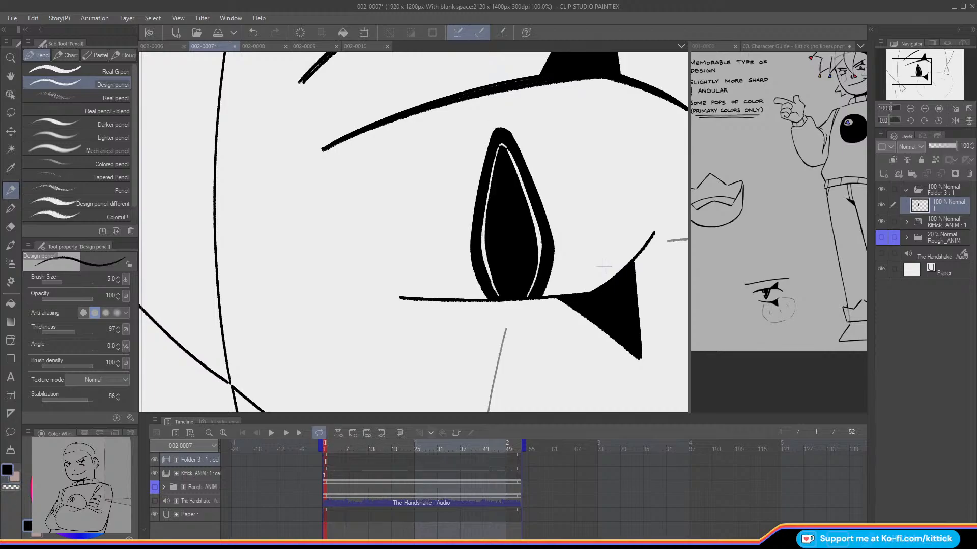
click(969, 112)
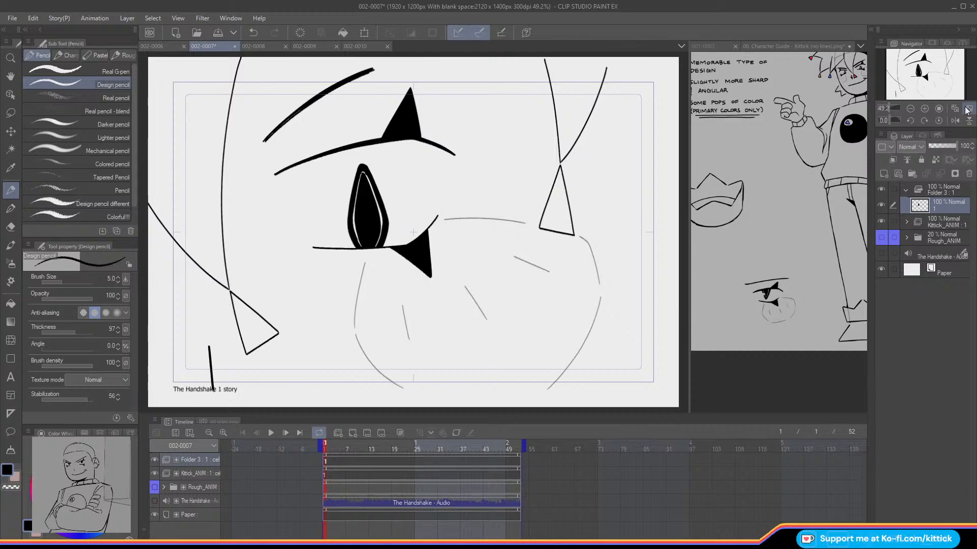
Step: Thicken the lower eyelid line and its outer tip on line art layer 1 in Kittick_ANIM, and collapse the folder
click(906, 222)
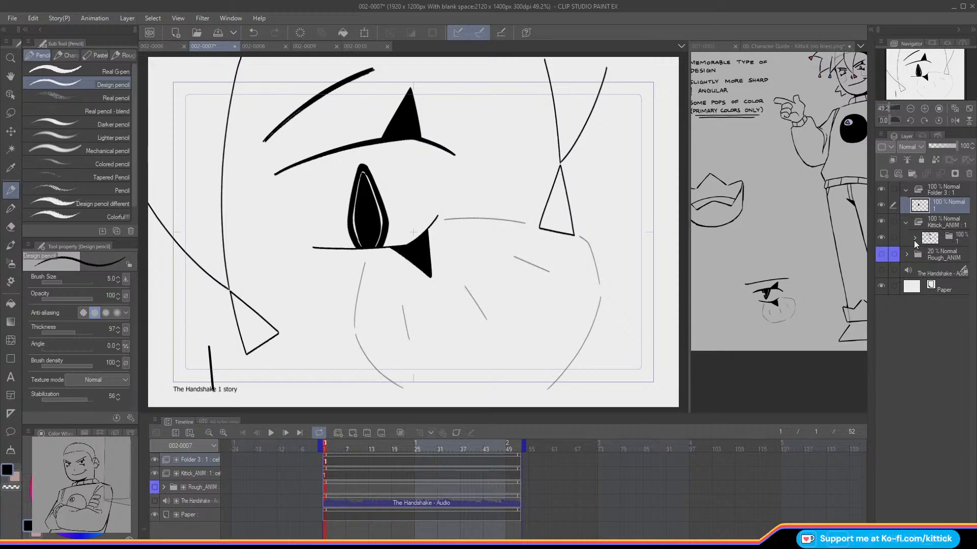
click(914, 239)
click(918, 272)
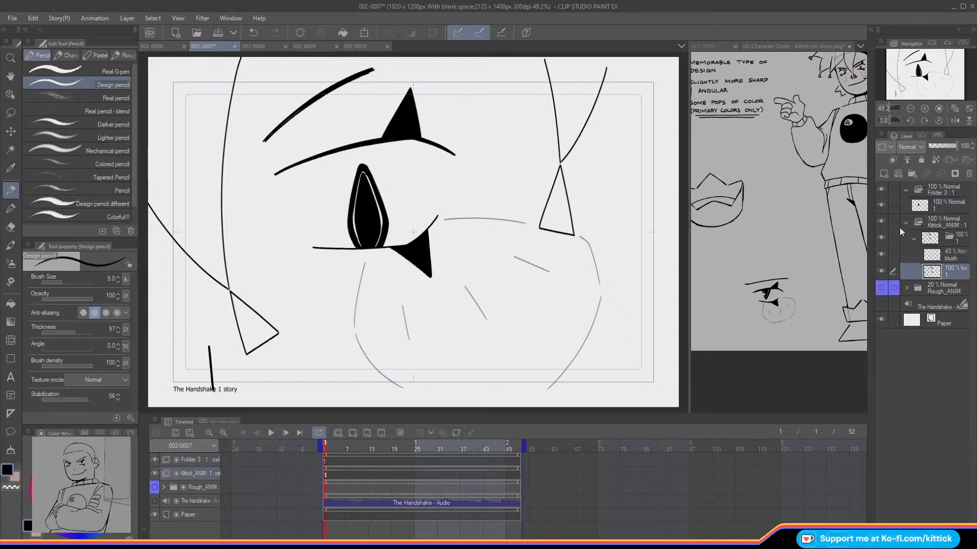
click(954, 123)
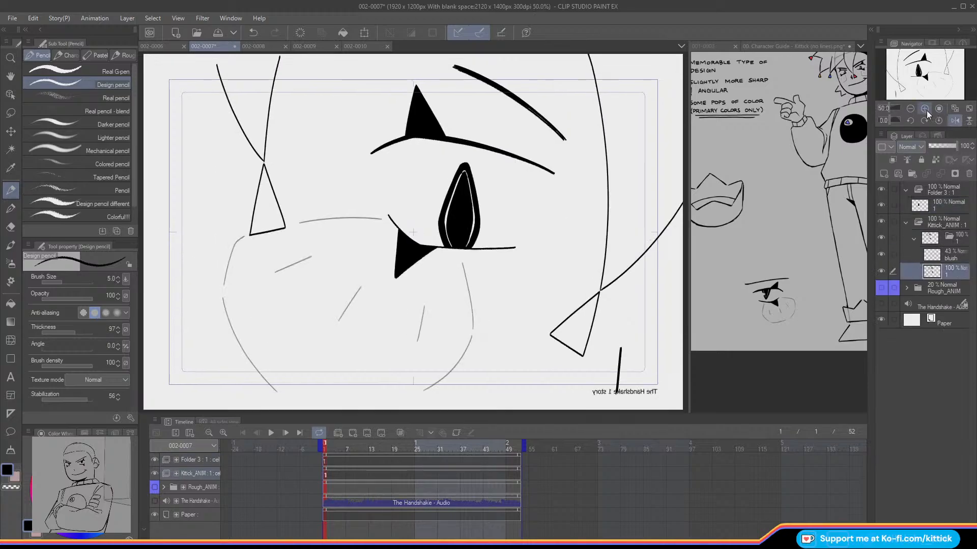
click(925, 109)
drag(382, 211, 419, 247)
key(ctrl+z)
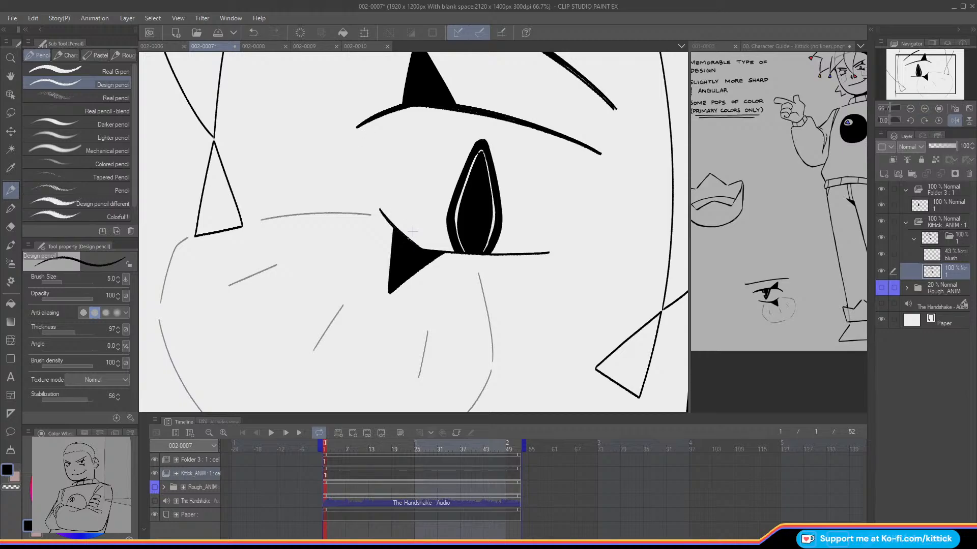
click(954, 122)
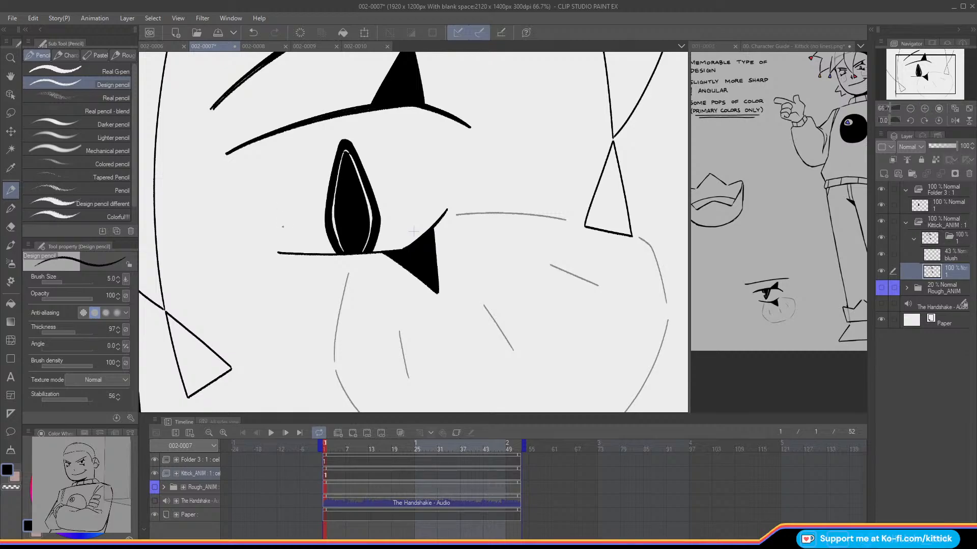
drag(290, 254, 399, 253)
drag(443, 215, 430, 233)
mouse_move(353, 256)
mouse_down()
mouse_move(390, 255)
mouse_move(359, 257)
mouse_up()
click(956, 107)
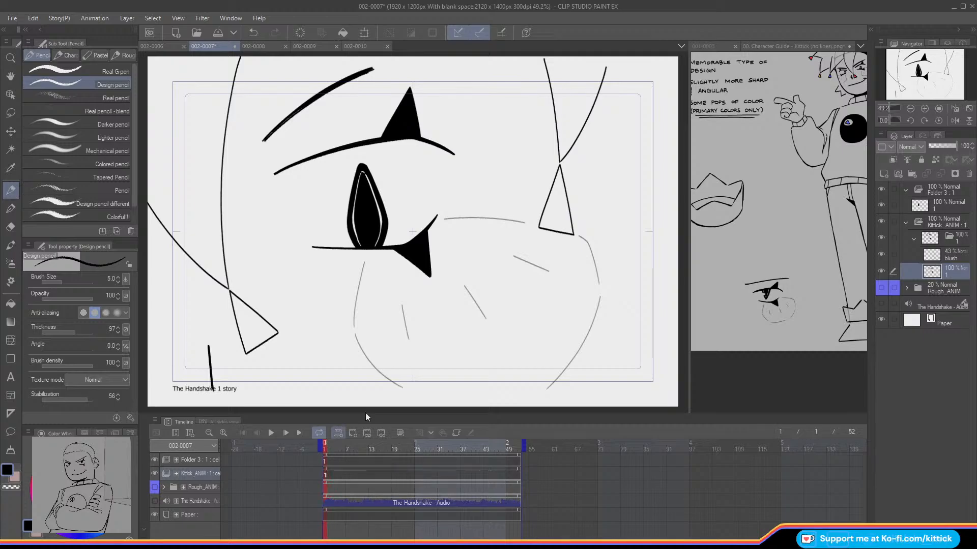
click(914, 241)
click(906, 223)
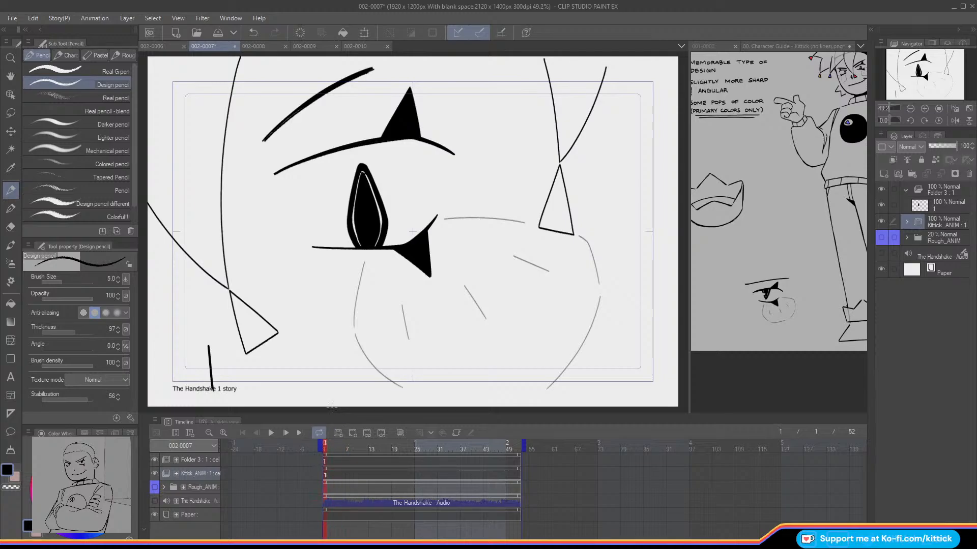
Step: Collapse the pupil's animation folder, rename it Eye_ANIM, and toggle Rough_ANIM to compare the cleaned art with the rough
drag(922, 73, 917, 69)
click(906, 189)
click(933, 193)
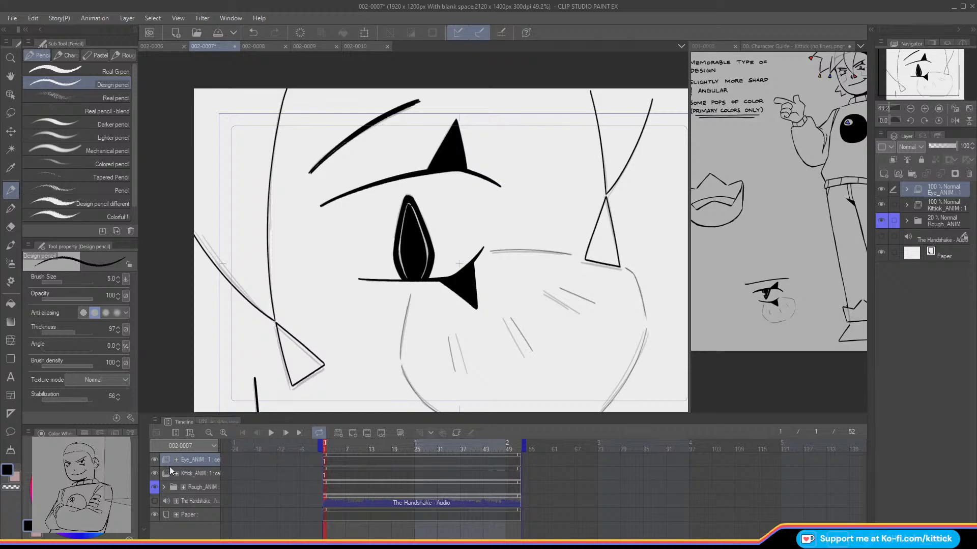
drag(328, 444, 316, 473)
drag(154, 476, 153, 464)
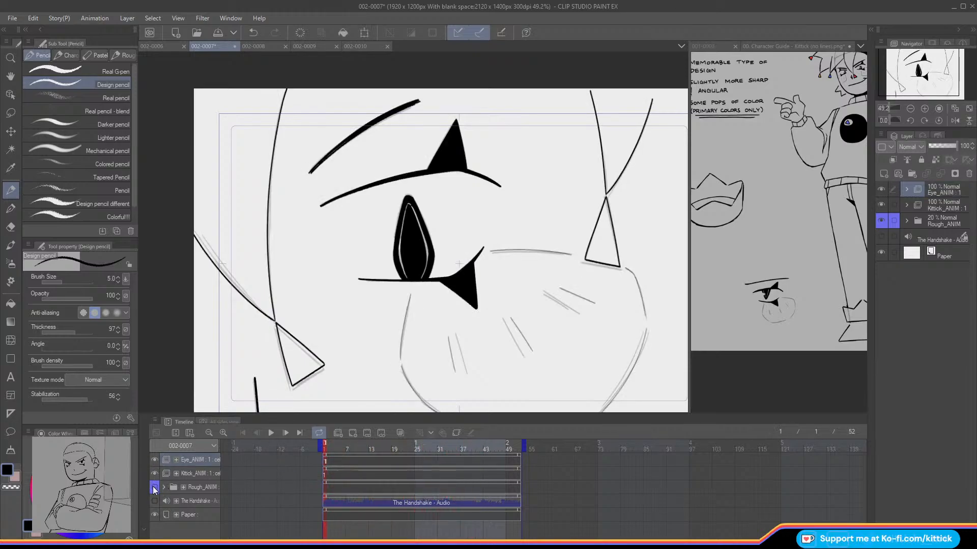
click(155, 487)
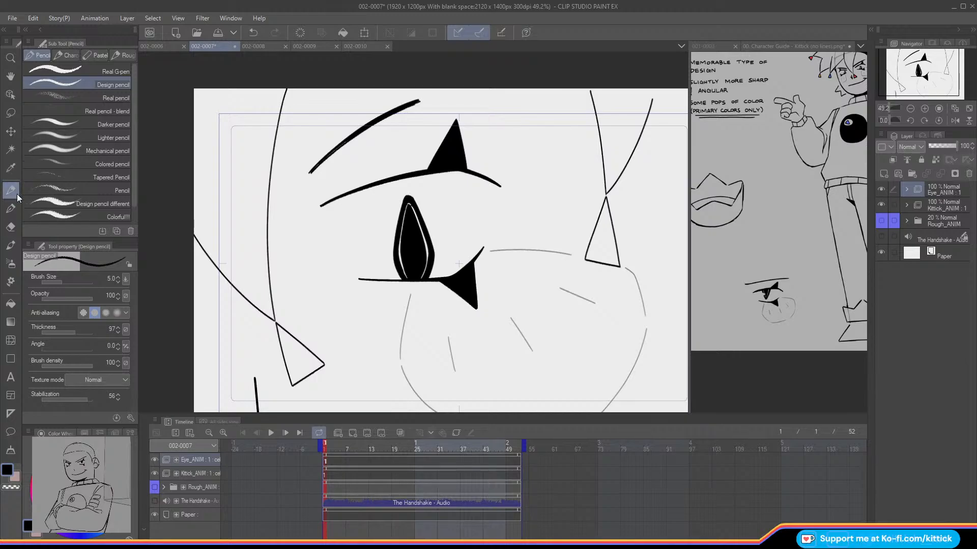
Step: Duplicate the pupil layer in Eye_ANIM and assign the copy at frame 16, shifted slightly with Move layer
click(906, 190)
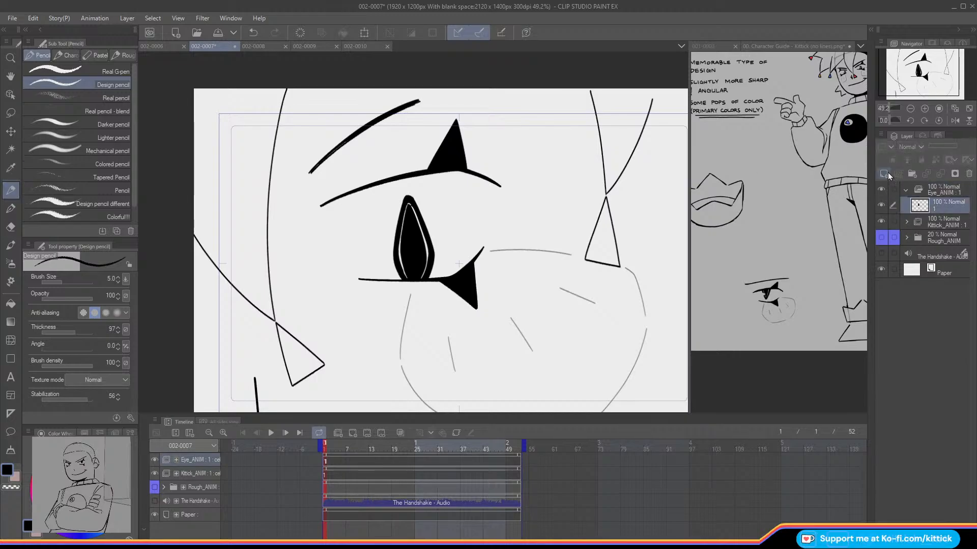
click(155, 487)
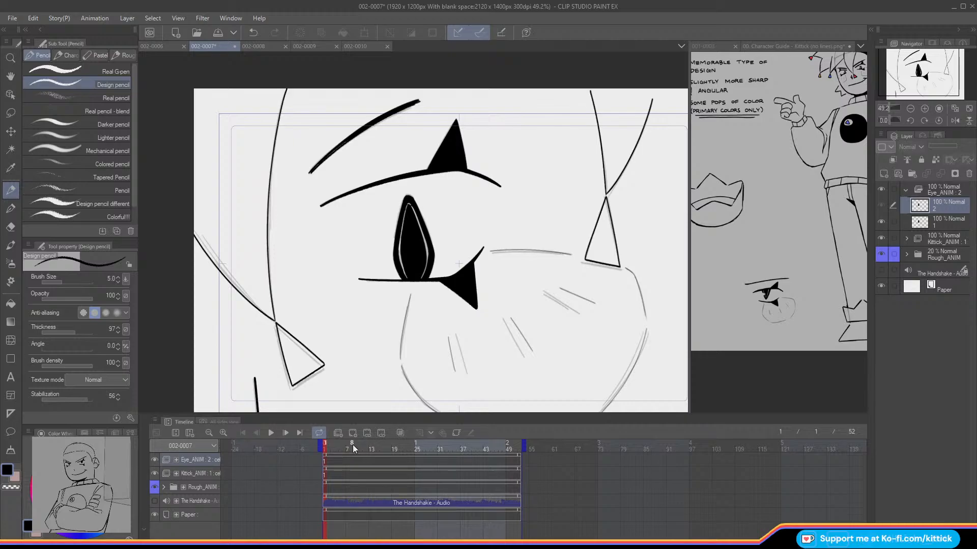
click(387, 449)
drag(388, 451, 382, 451)
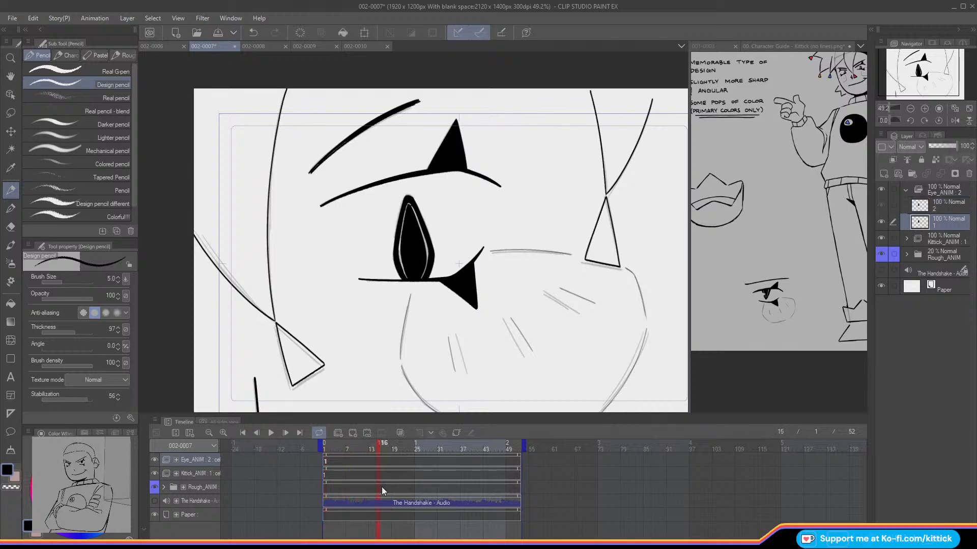
right_click(382, 462)
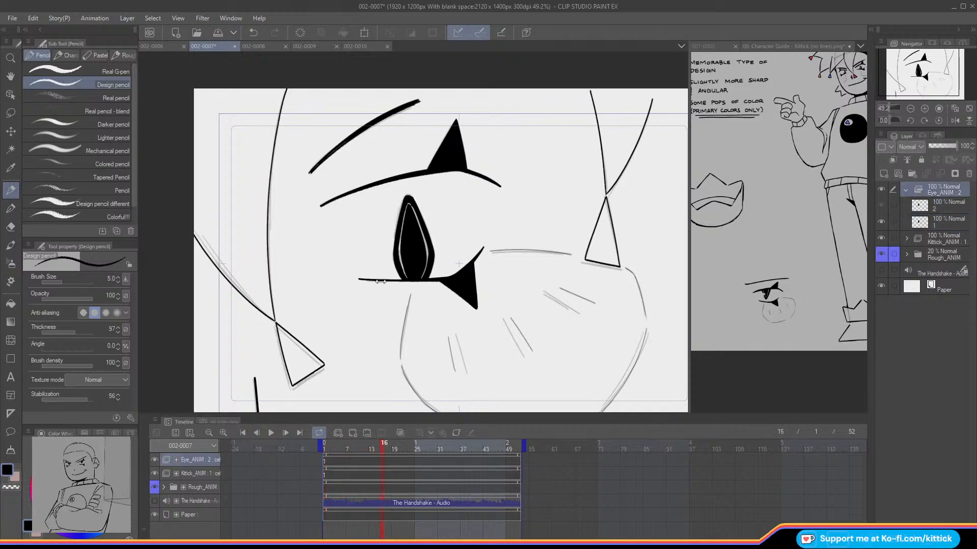
click(388, 163)
click(11, 134)
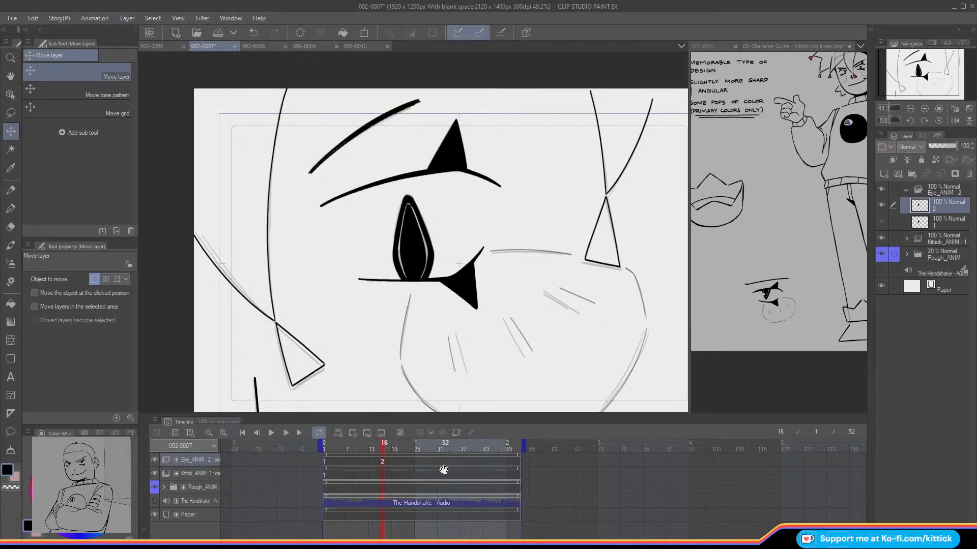
Step: Duplicate the second pupil layer in Eye_ANIM and assign the new copy at frame 35, nudged to the right
drag(917, 207, 884, 172)
drag(382, 448, 447, 477)
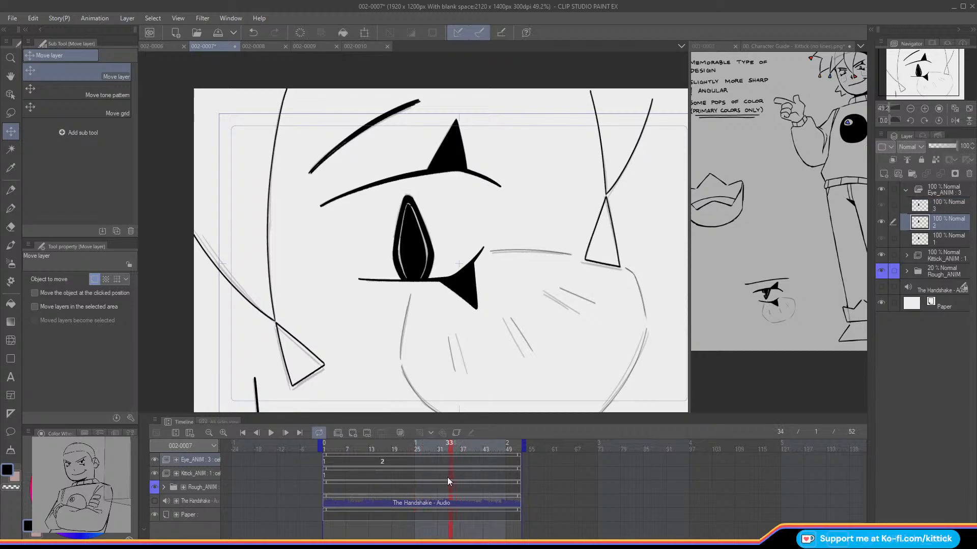
click(453, 463)
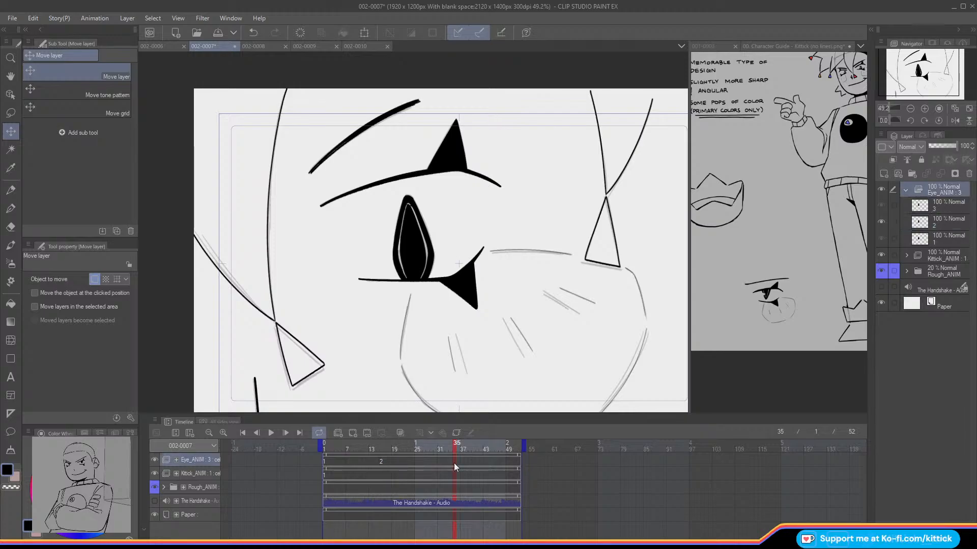
click(461, 179)
key(Right)
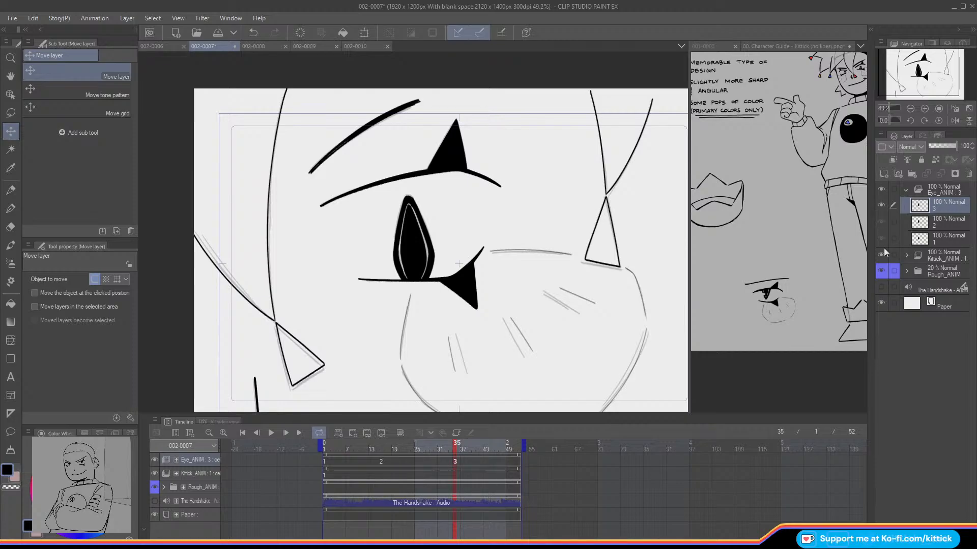
Step: Hide Rough_ANIM, collapse the Eye_ANIM folder, and get the Design pencil ready with white
click(881, 271)
drag(458, 443, 340, 445)
key(x)
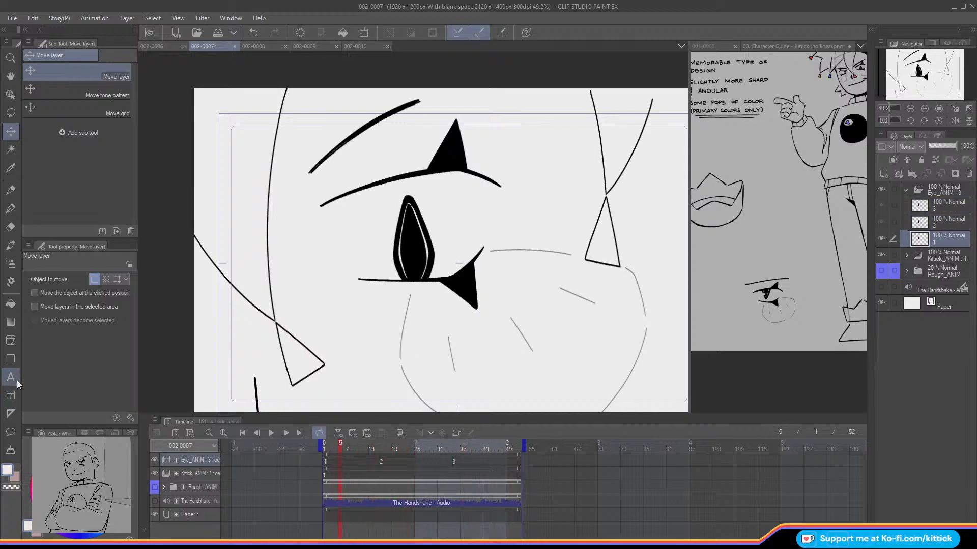
click(10, 190)
click(905, 191)
click(906, 191)
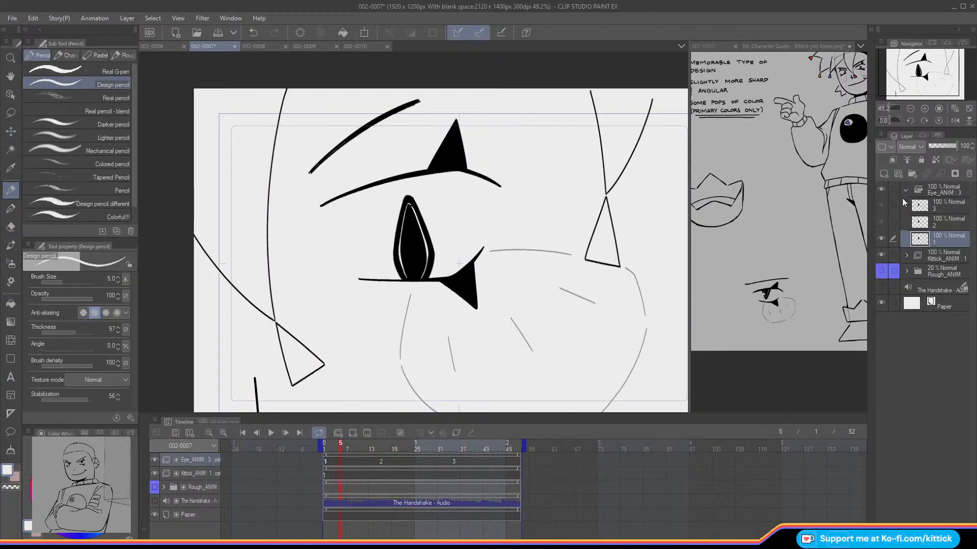
click(905, 191)
click(903, 191)
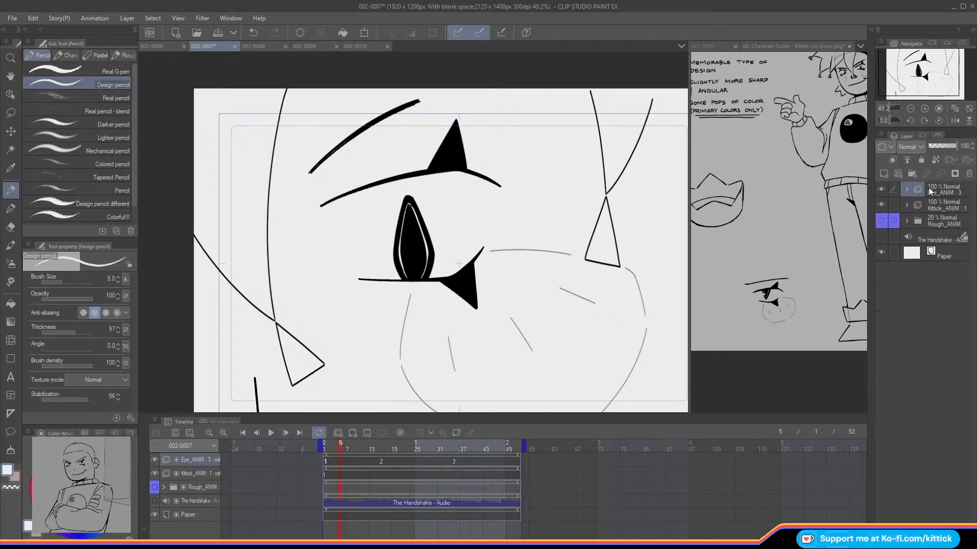
Step: In a new animation folder above Eye_ANIM, draw and fill a white triangular highlight on the pupil's left edge at frame 1, using stabilization 8
click(328, 446)
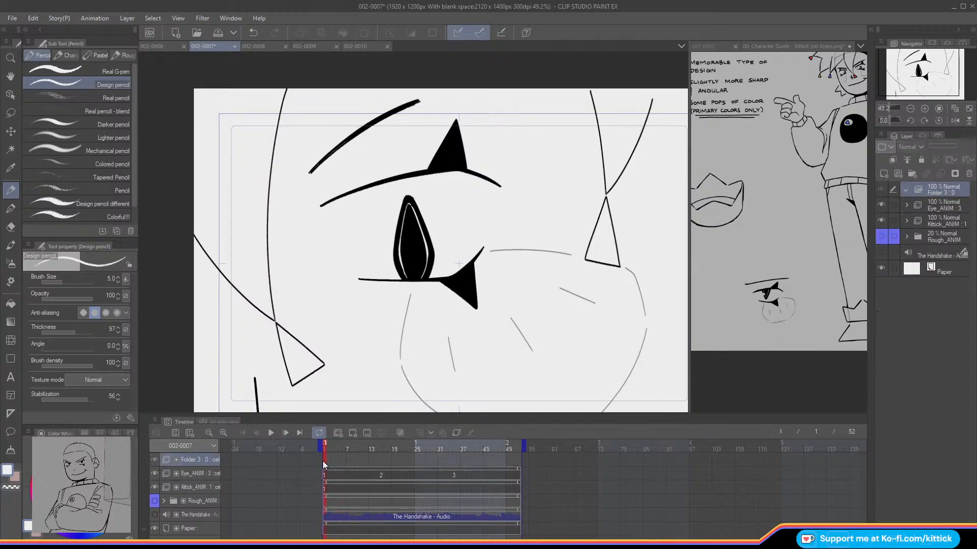
click(337, 433)
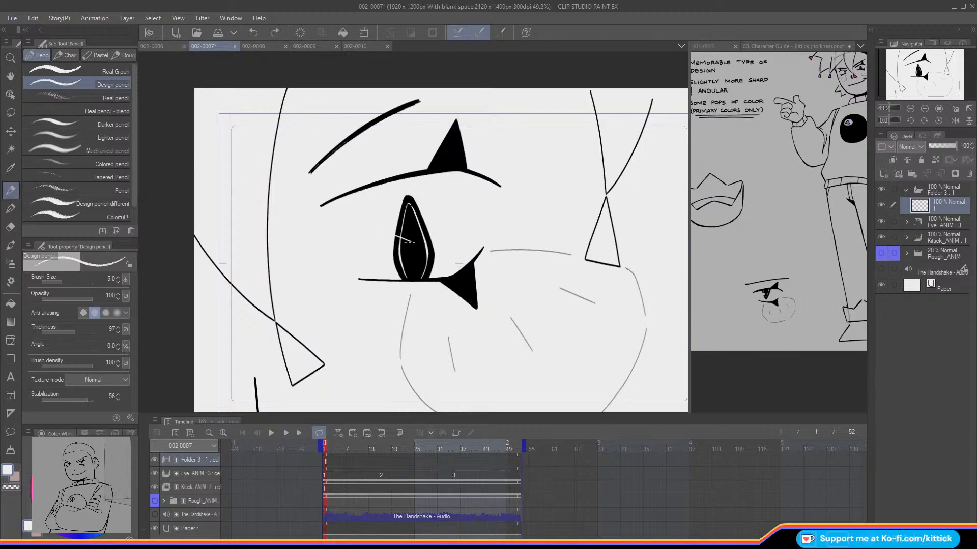
key(ctrl+z)
key(ctrl+z)
drag(79, 403, 56, 395)
click(881, 285)
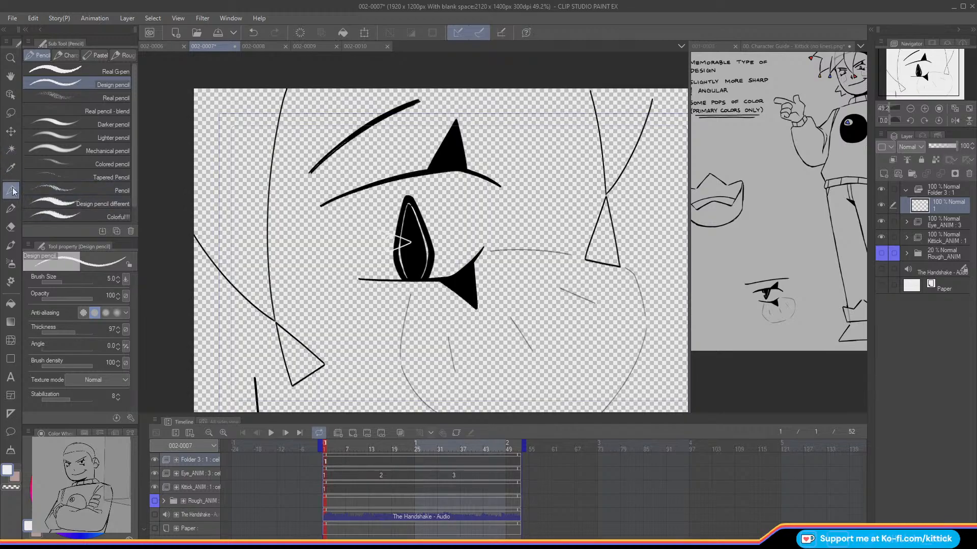
click(11, 305)
drag(881, 239, 881, 285)
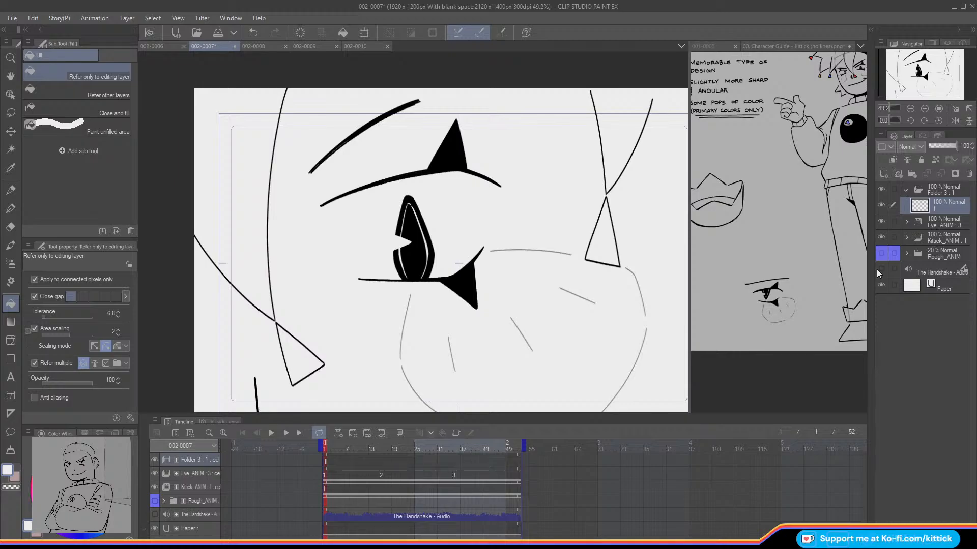
Step: Duplicate the white highlight layer in Folder 3 and assign the copy at frame 16
click(11, 134)
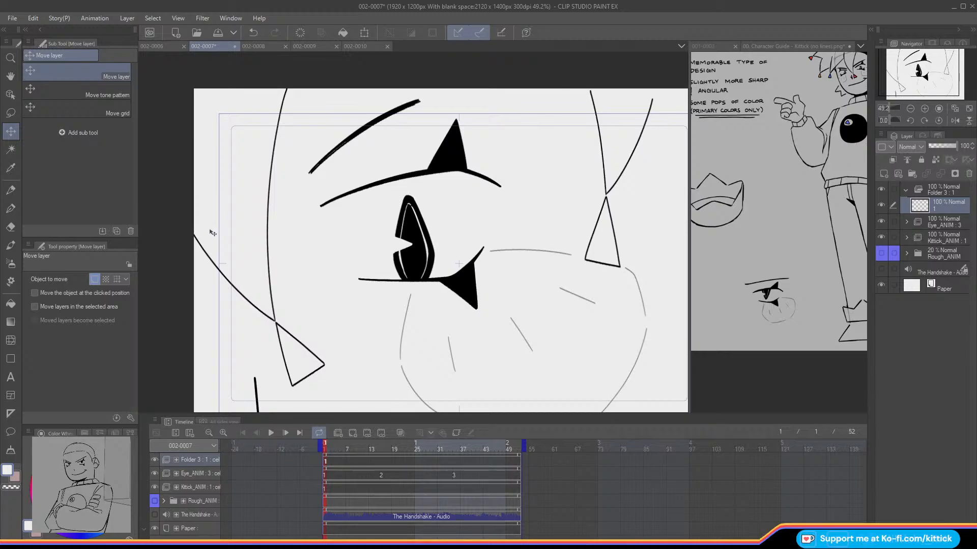
click(955, 110)
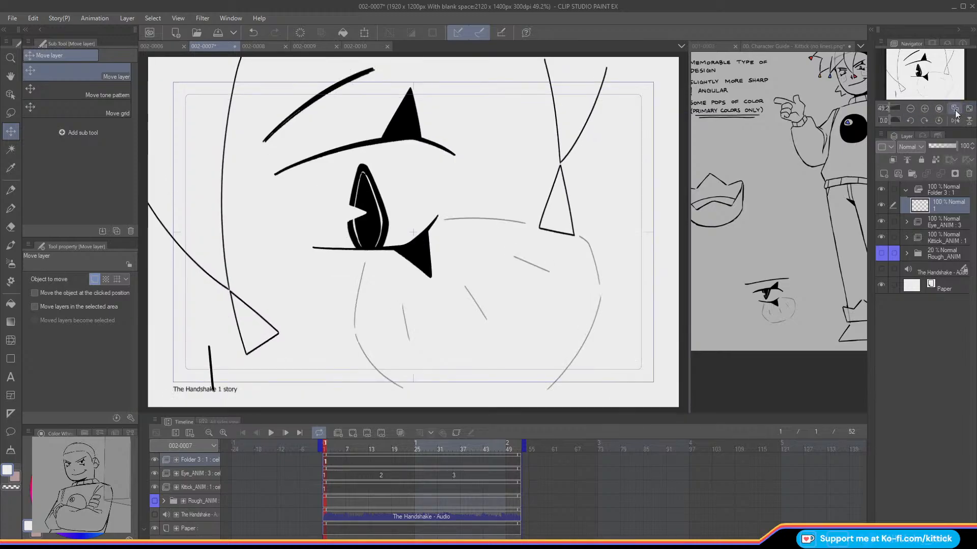
click(11, 190)
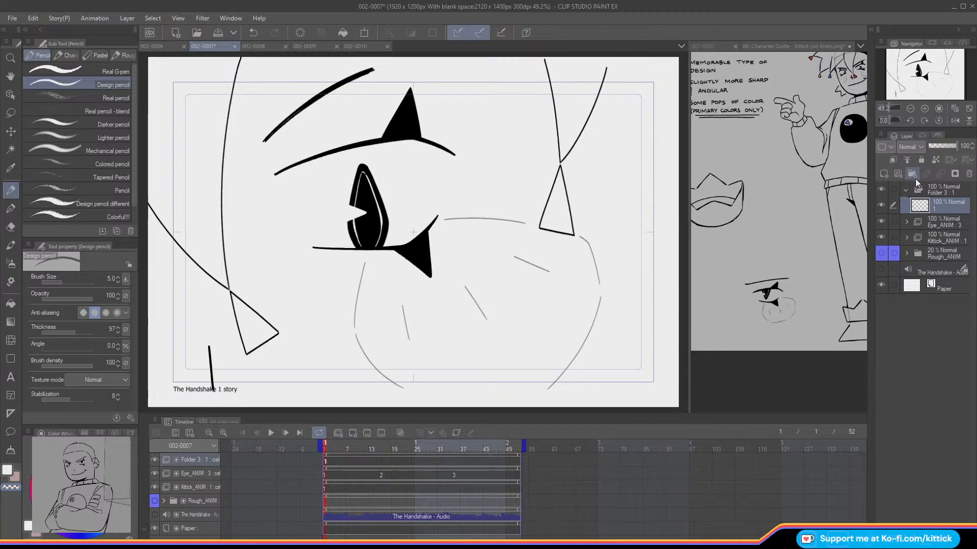
click(884, 173)
drag(373, 446, 386, 453)
click(382, 462)
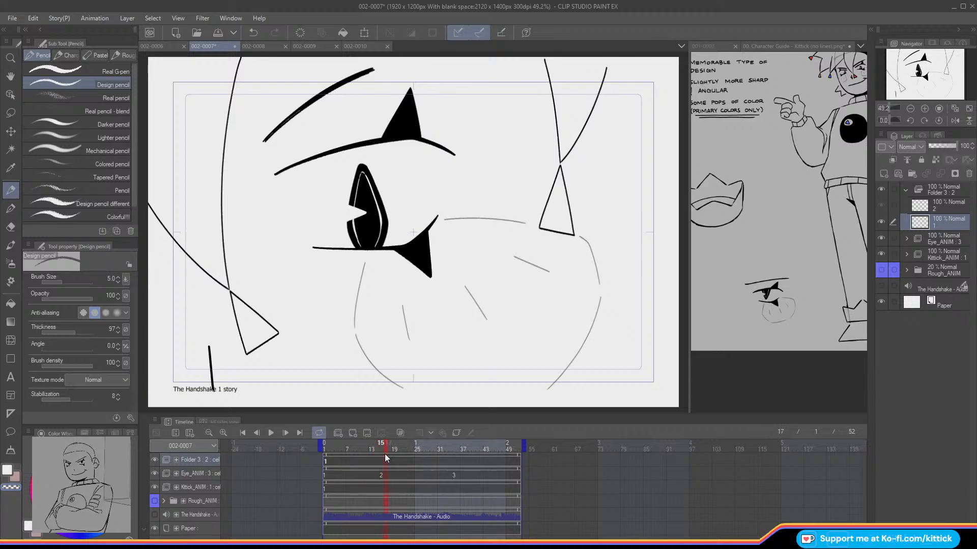
right_click(382, 462)
click(389, 165)
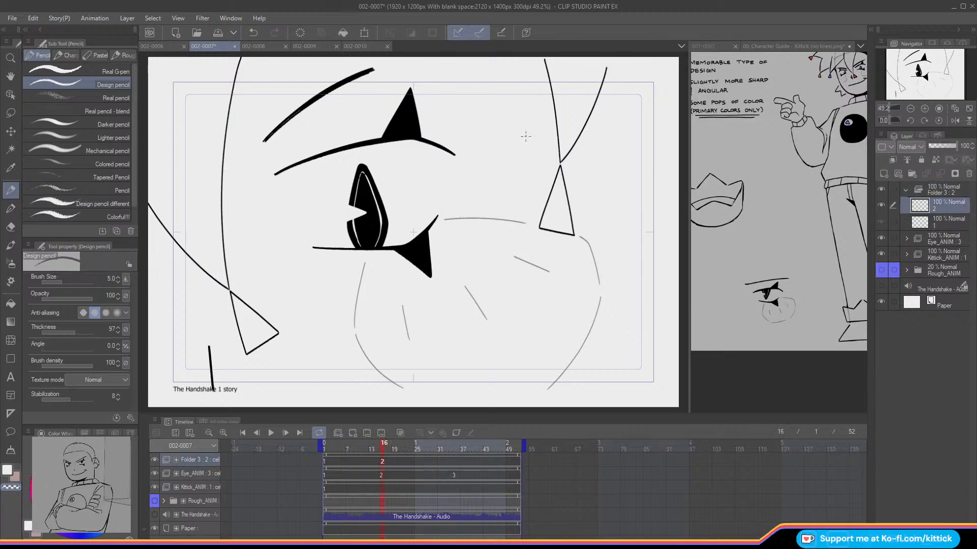
click(926, 106)
click(926, 107)
click(925, 106)
click(926, 107)
click(921, 73)
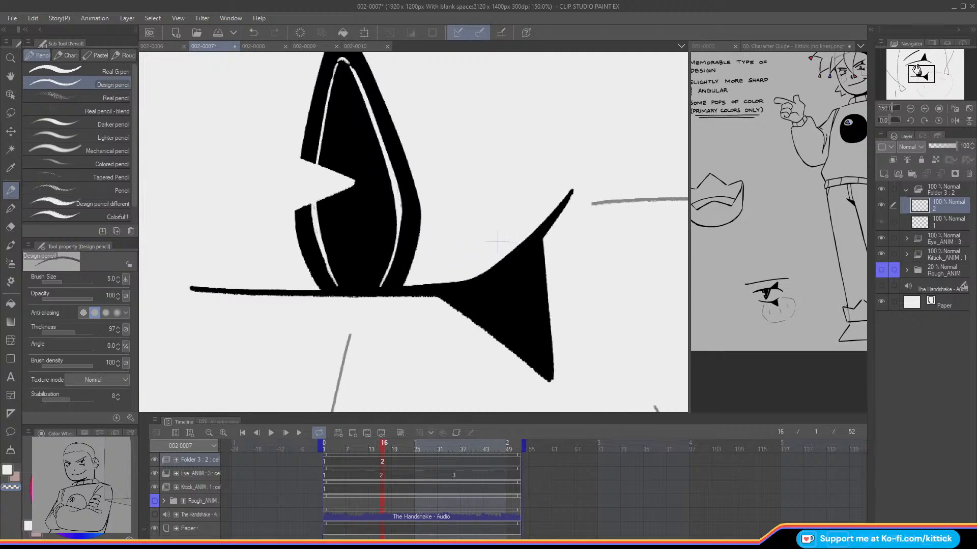
click(8, 130)
Step: Duplicate the second highlight layer, assign the new copy at frame 35, and scrub the frames around it to check the motion
drag(384, 452, 456, 453)
click(884, 174)
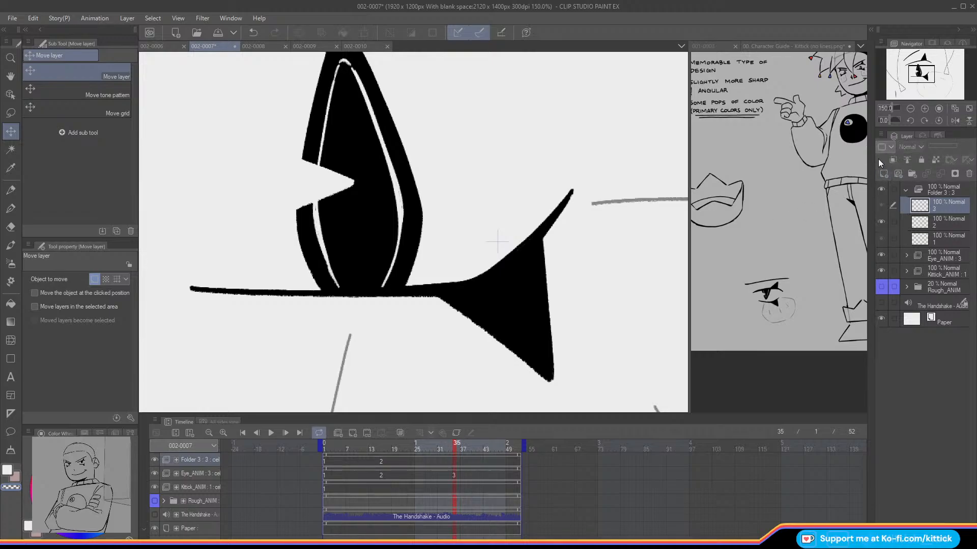
right_click(454, 462)
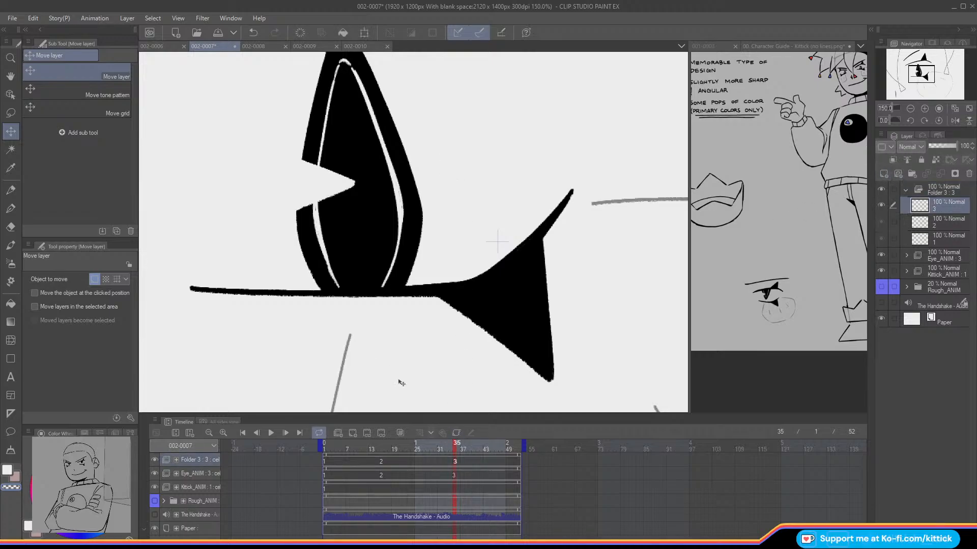
click(449, 452)
click(463, 452)
click(968, 108)
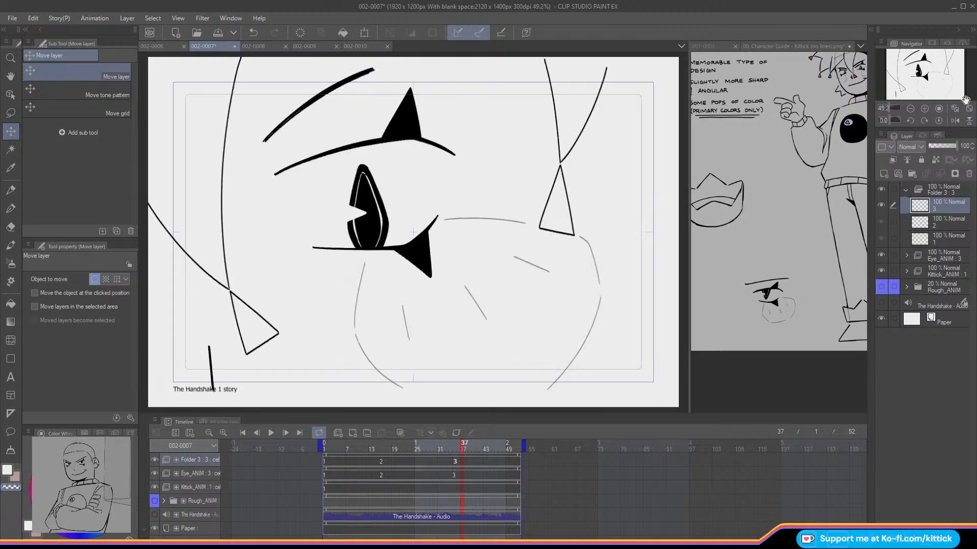
drag(458, 450, 474, 474)
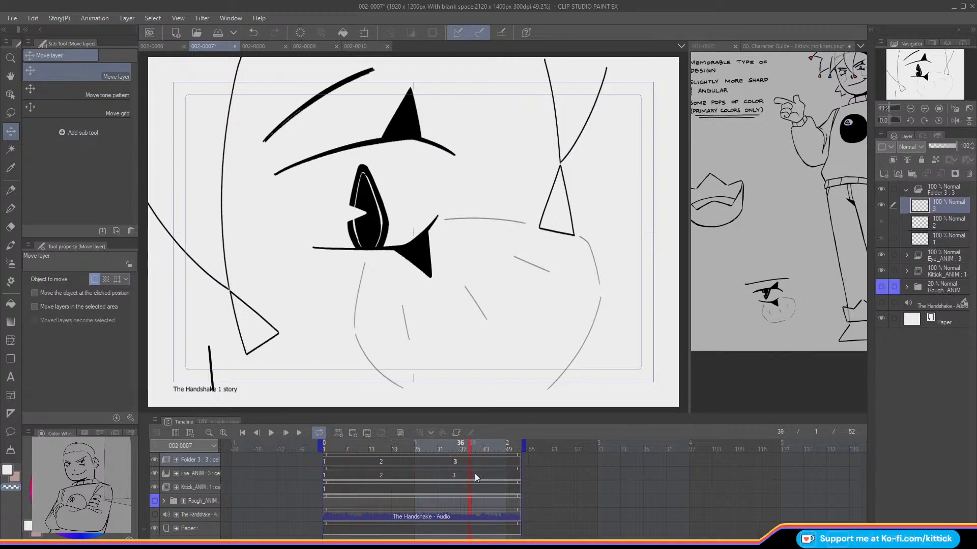
Step: Collapse Folder 3 and add a new raster layer beneath line art layer 1 inside Kittick_ANIM
click(905, 189)
click(906, 223)
click(914, 238)
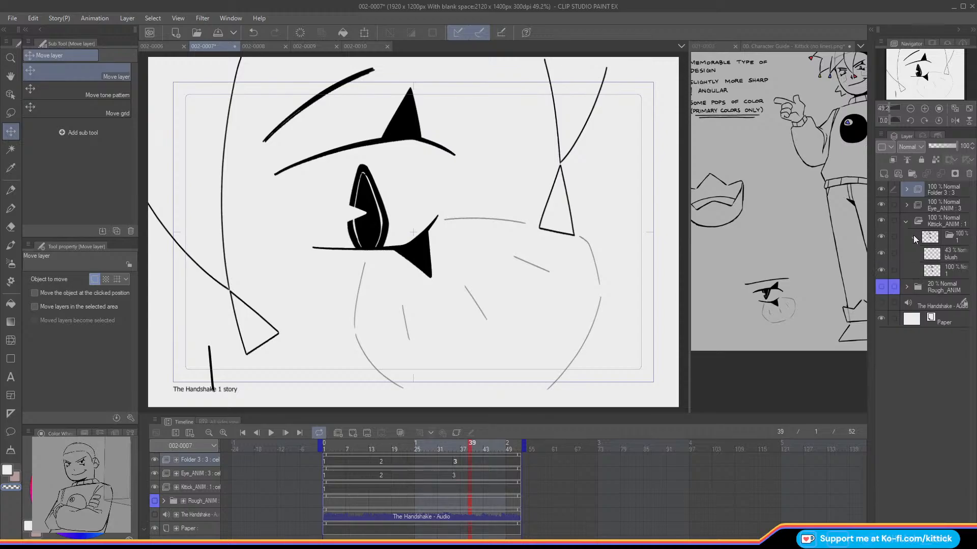
click(932, 270)
click(883, 174)
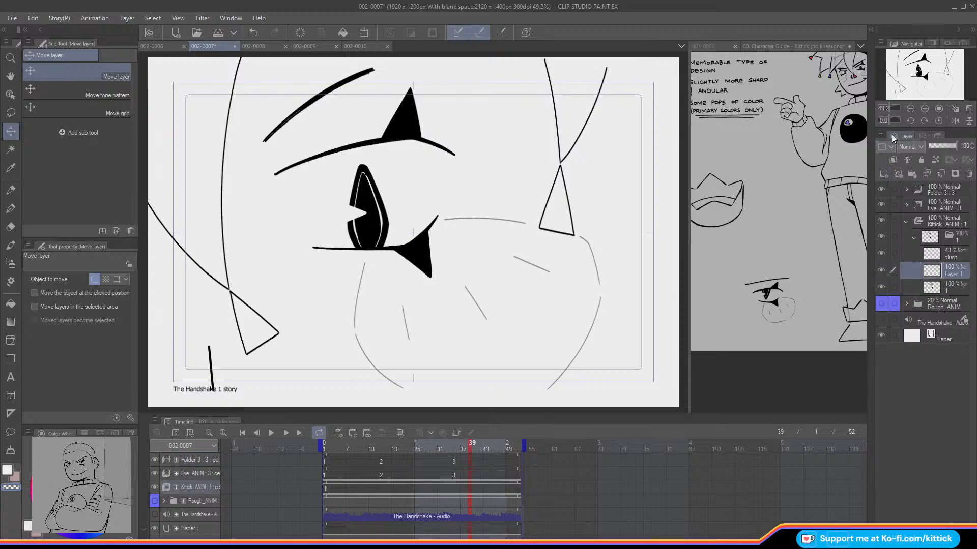
drag(932, 270, 932, 294)
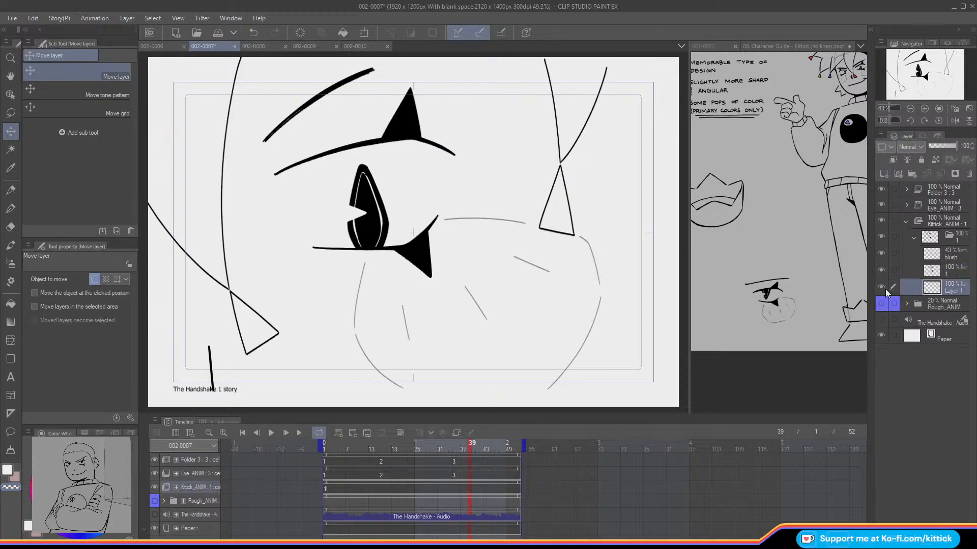
Step: Fill the left hair tip red and the right hair tip yellow with colors sampled from the character guide, and save scene 002-0007
click(811, 77)
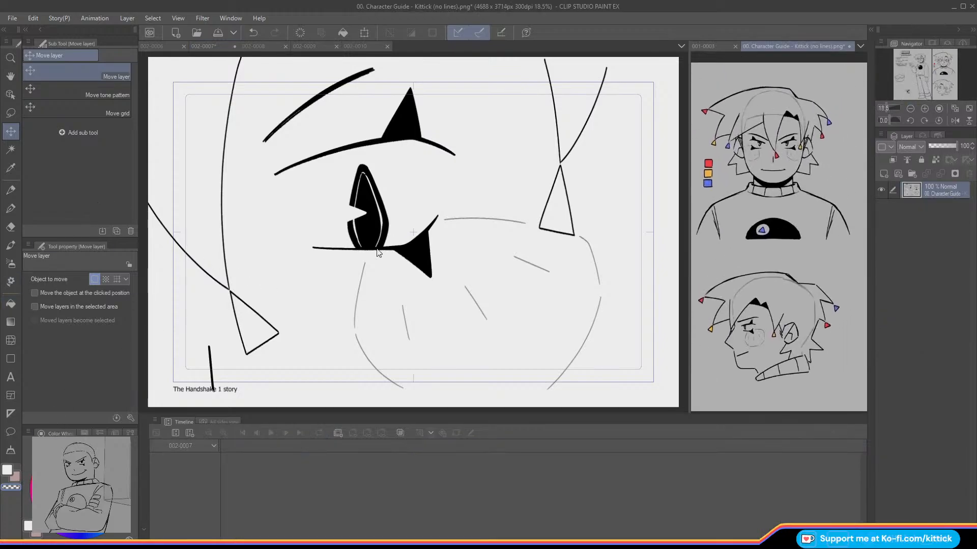
click(86, 433)
click(41, 433)
click(11, 304)
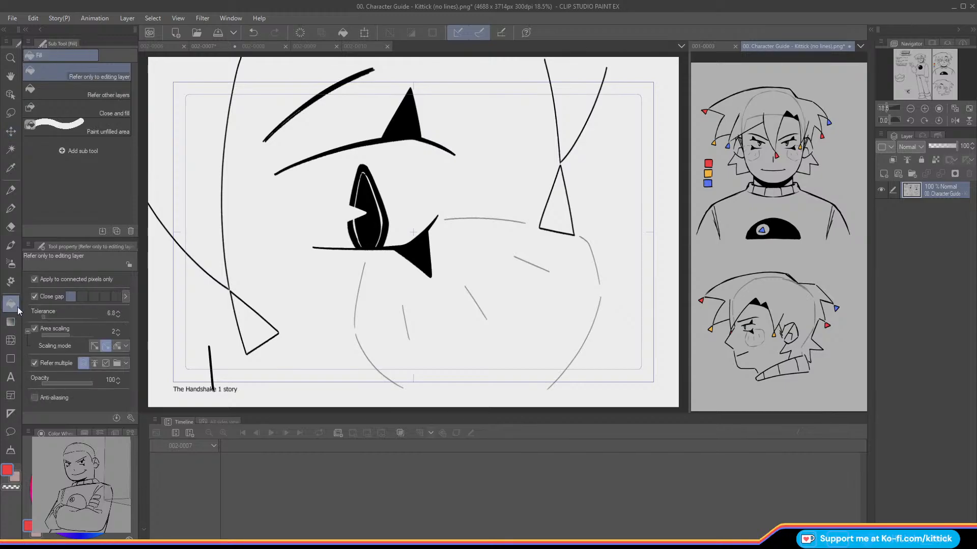
click(661, 203)
click(245, 317)
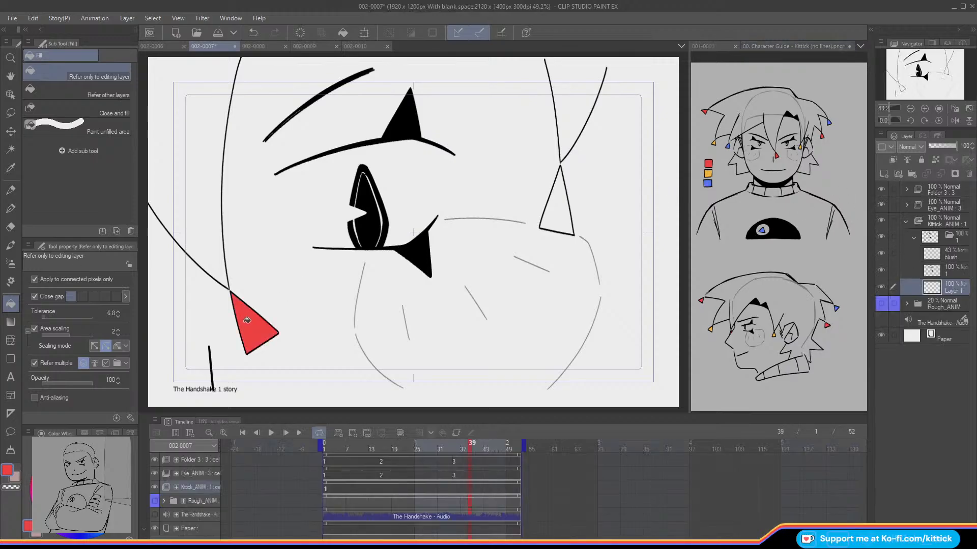
alt+click(708, 174)
click(558, 211)
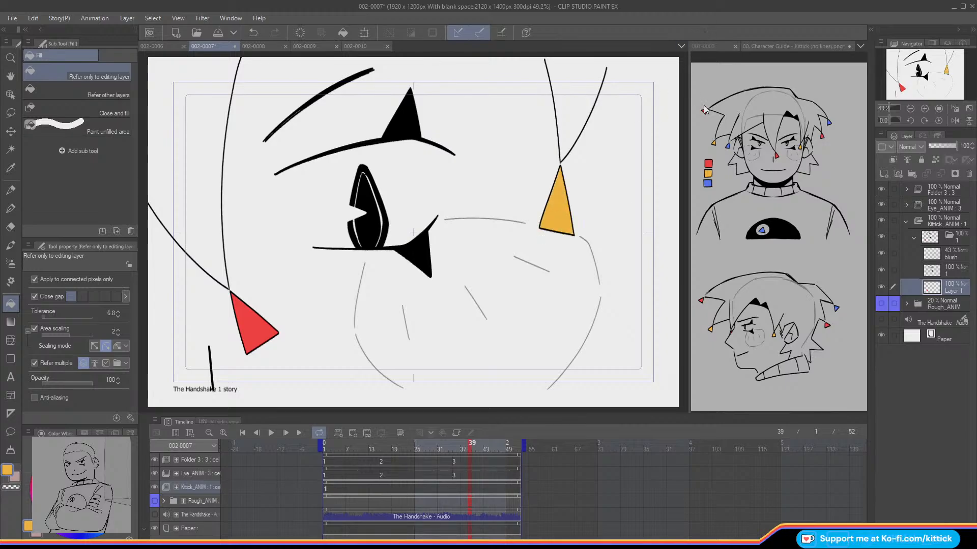
click(217, 33)
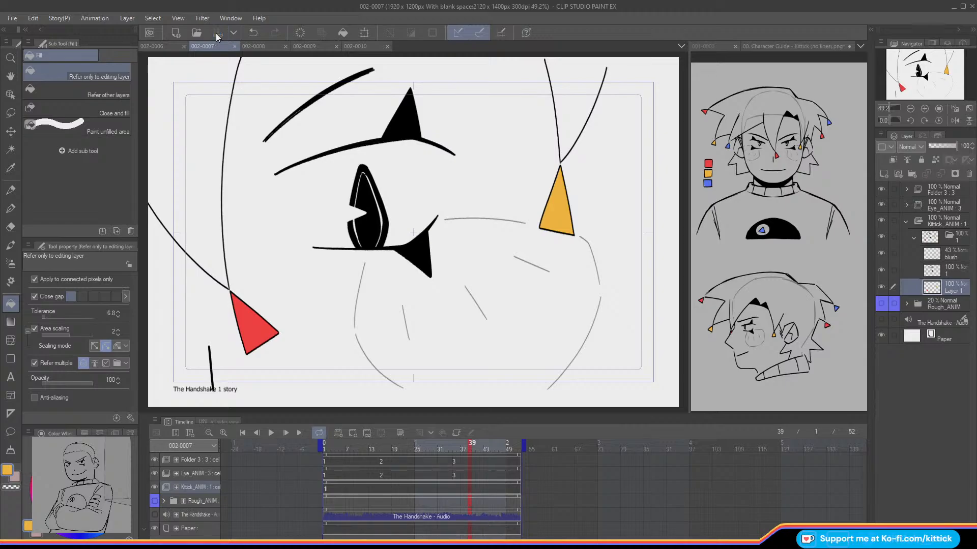
mouse_move(457, 449)
mouse_down()
mouse_move(303, 455)
mouse_move(461, 464)
mouse_move(304, 467)
mouse_up()
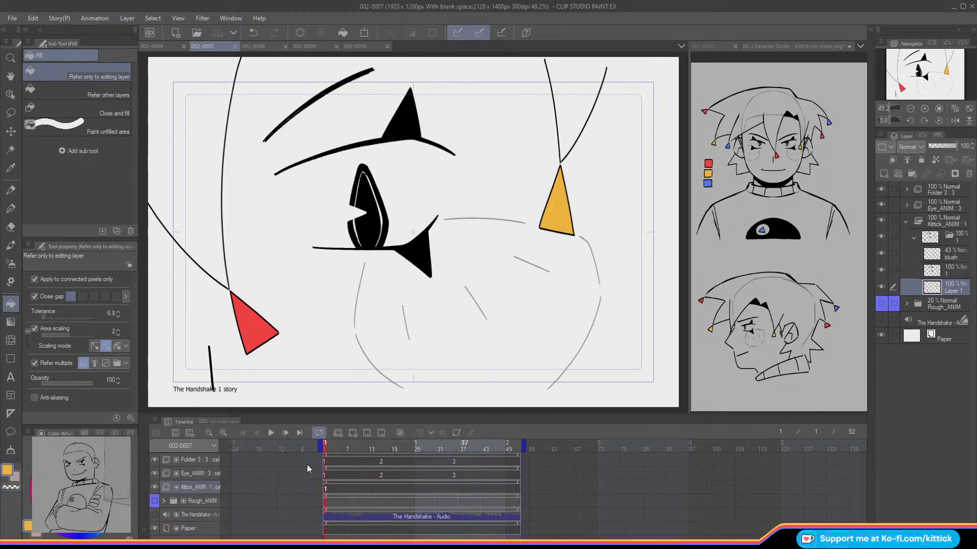
Step: In scene 002-0008, collapse the rough drawings' folder, rename it Rough_ANIM, and lower its opacity to 38%
click(252, 47)
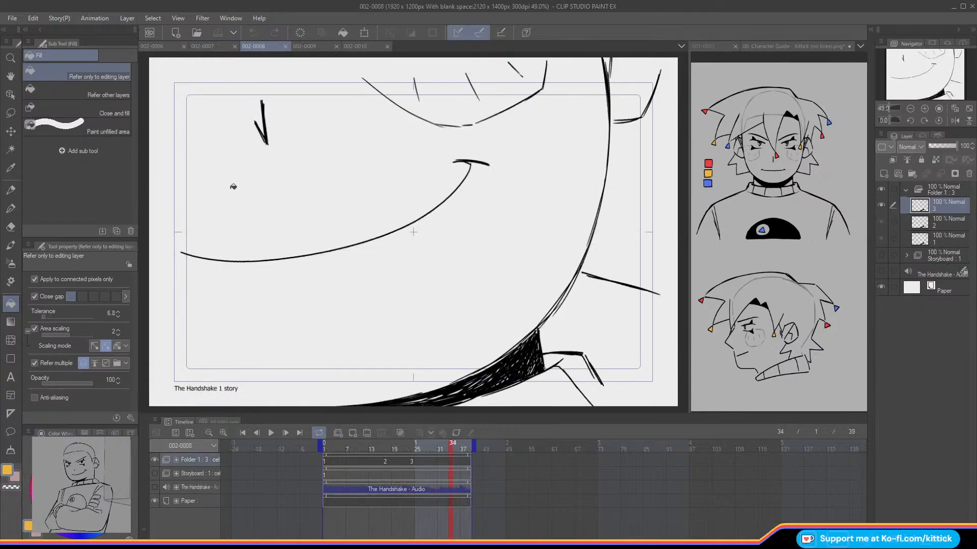
click(907, 190)
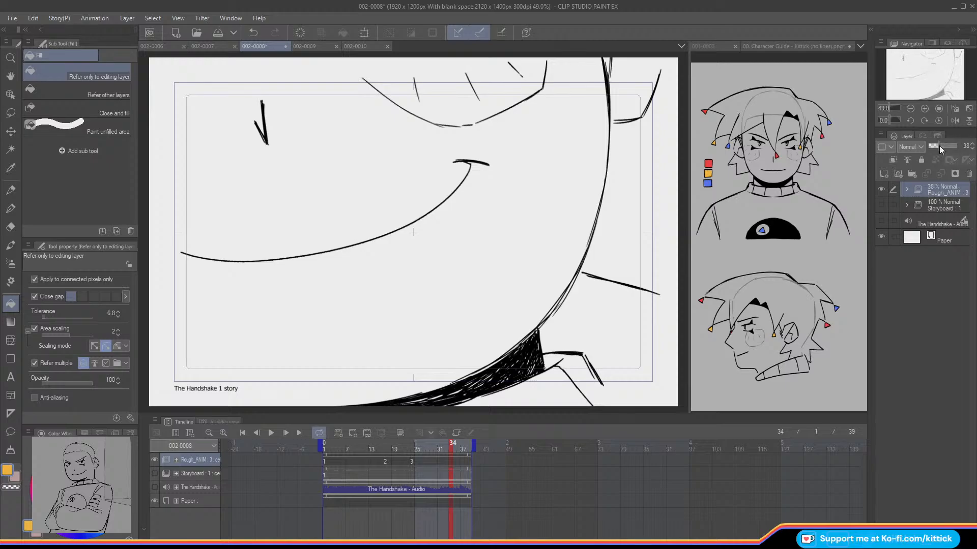
click(939, 147)
Step: Delete the Storyboard folder and The Handshake - Audio track from scene 002-0008
click(882, 205)
click(881, 205)
click(930, 206)
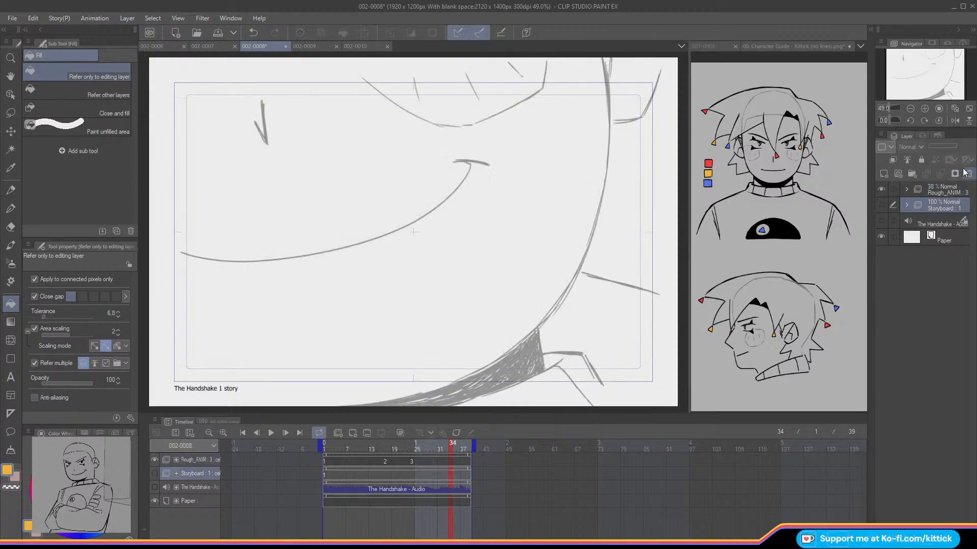
click(969, 173)
click(927, 193)
click(924, 210)
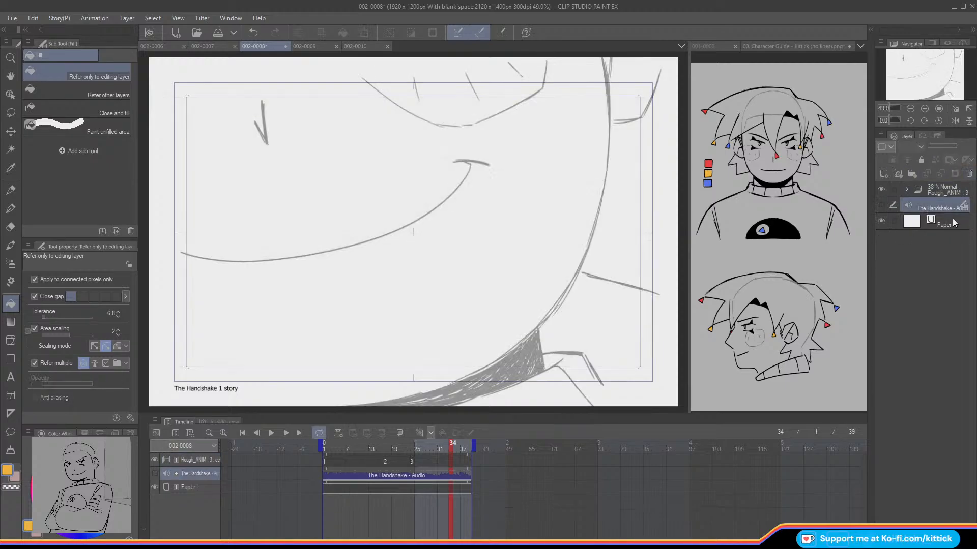
click(969, 173)
click(931, 191)
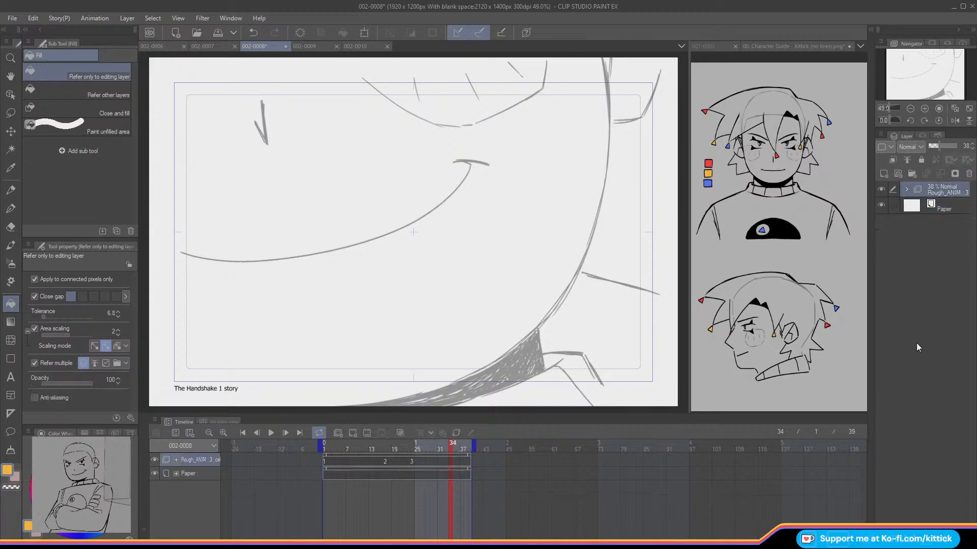
Step: Add a new layer beneath Rough_ANIM and write a small black "7px" note at the frame's right edge with the size 7 Design pencil
click(910, 108)
click(324, 452)
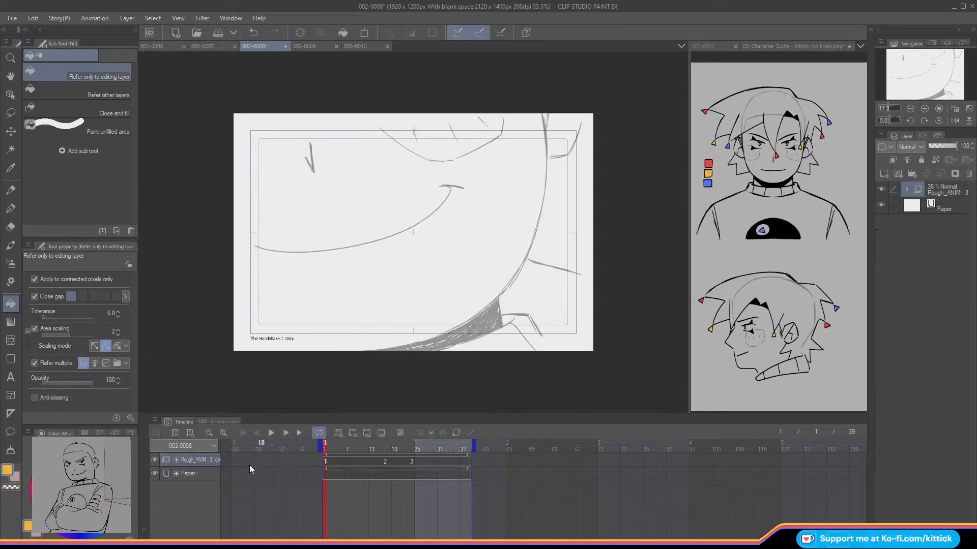
click(57, 511)
click(10, 191)
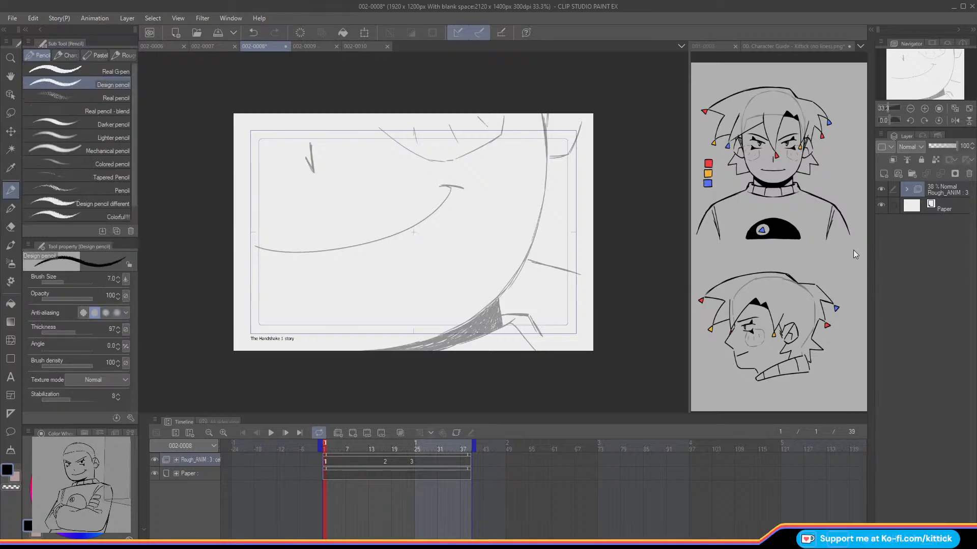
click(883, 174)
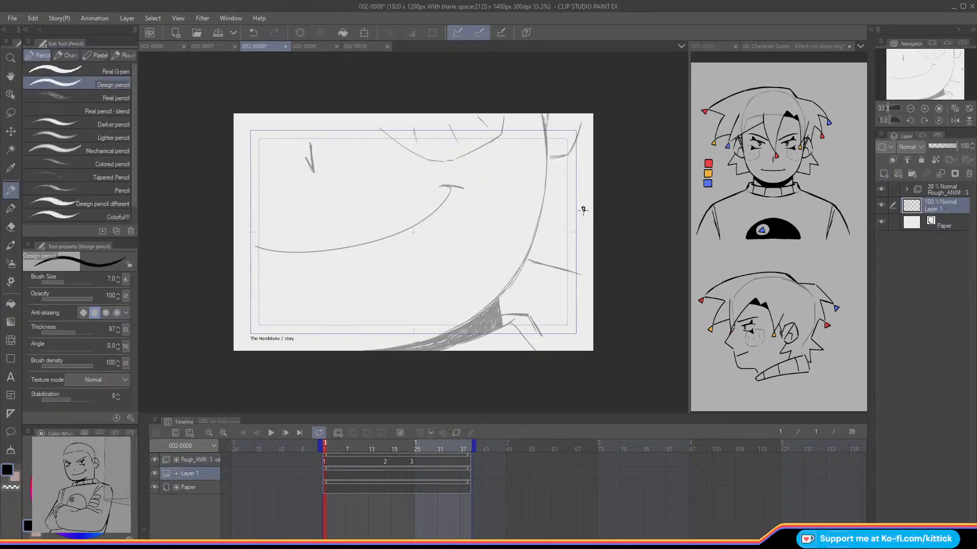
click(924, 108)
drag(913, 81, 912, 80)
click(910, 109)
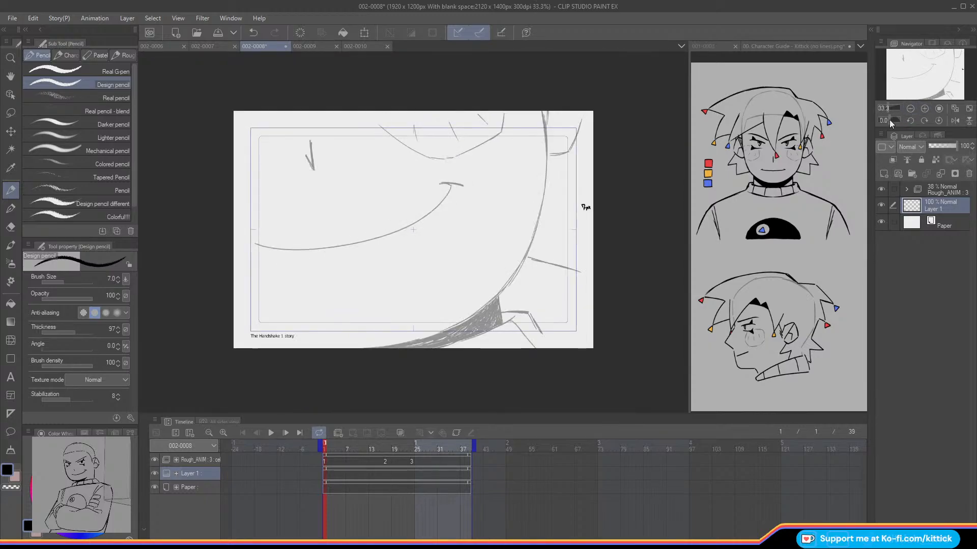
click(941, 189)
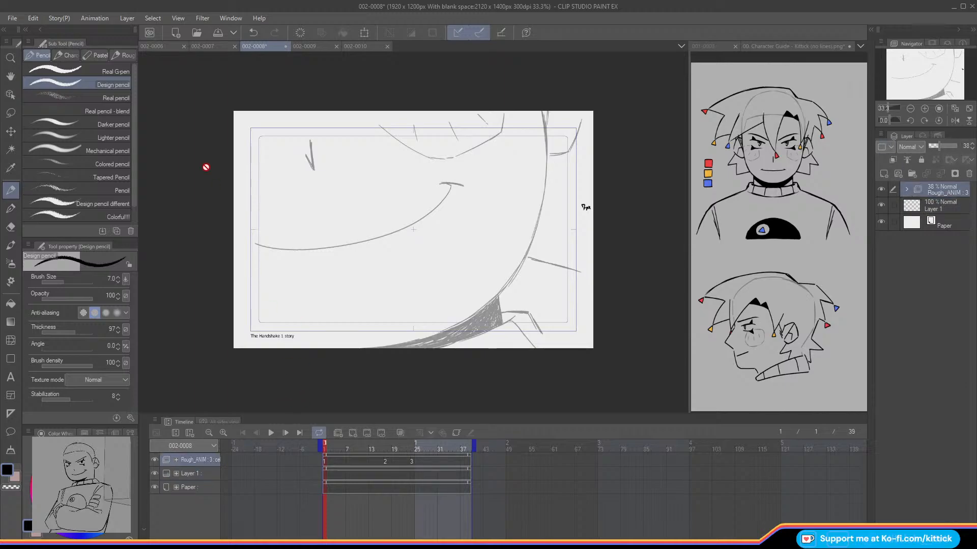
Step: In scene 002-0007, create a folder named ANIM and place the Folder 3, Eye_ANIM and Kittick_ANIM animation folders inside it
click(201, 46)
click(907, 224)
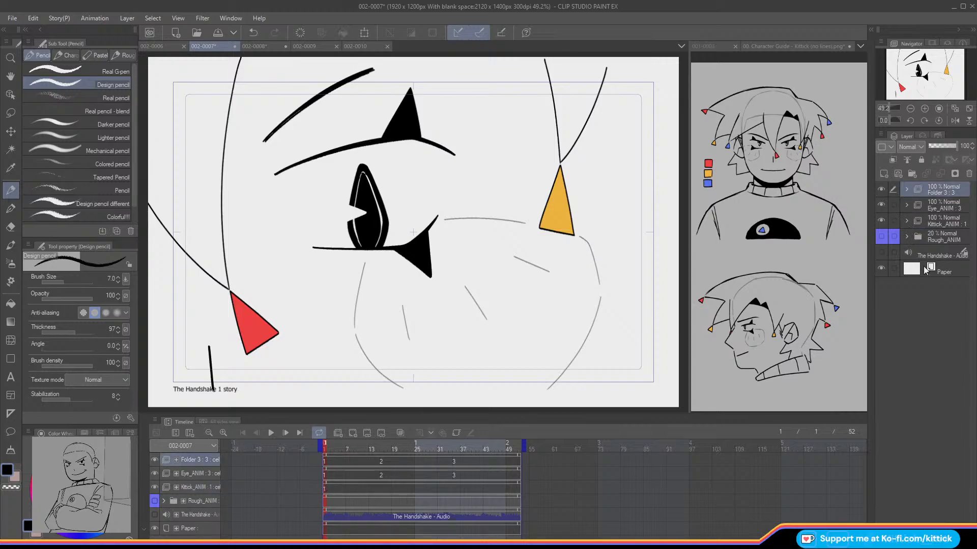
click(912, 174)
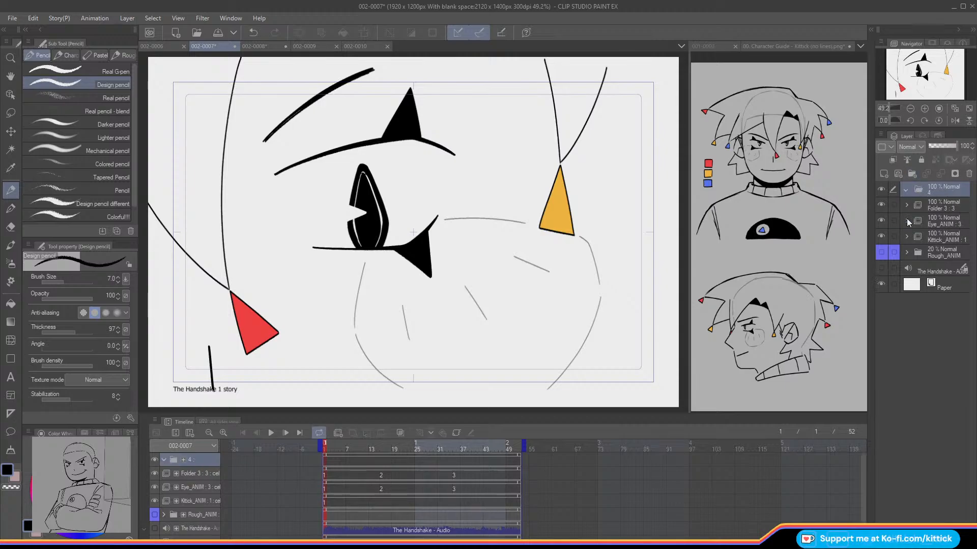
click(926, 205)
drag(894, 221, 894, 237)
drag(933, 204, 933, 197)
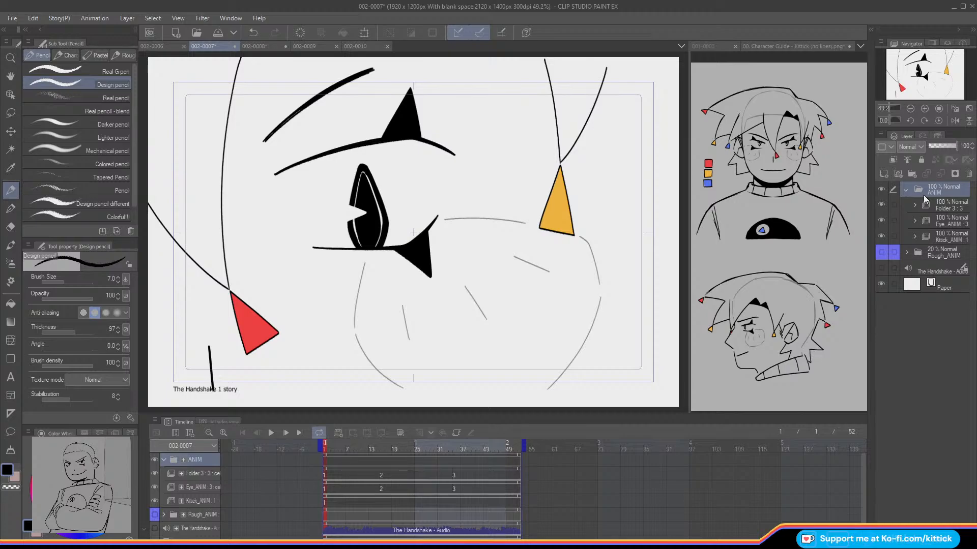
Step: Mark the ANIM folder with the red palette color, collapse it, and save scene 002-0007
click(881, 147)
click(905, 190)
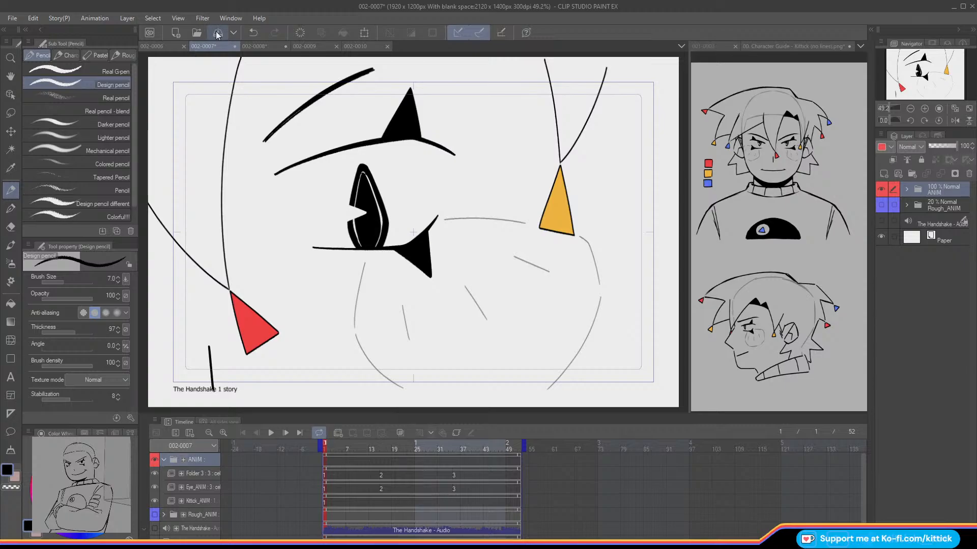
key(ctrl+s)
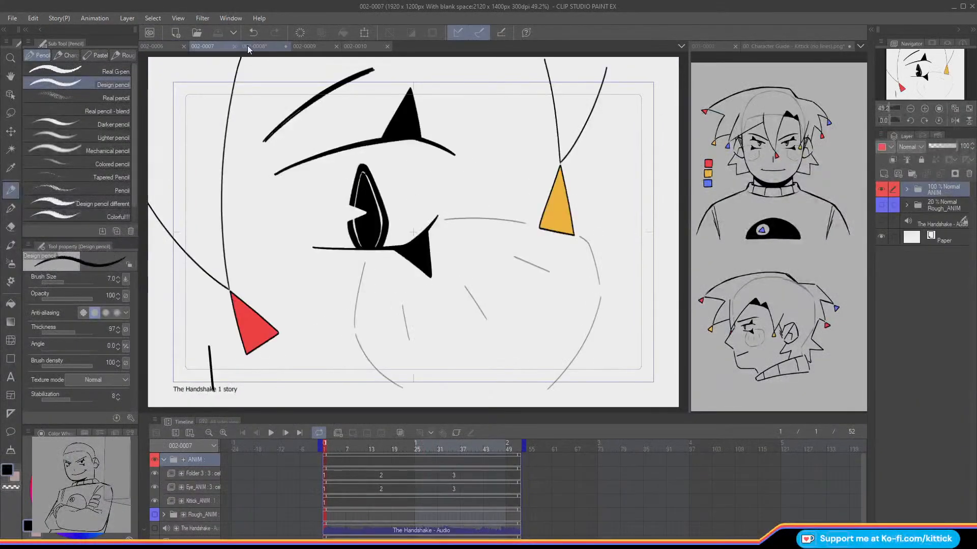
Step: In scene 002-0008, add a new animation folder above Rough_ANIM and give it a first empty cel layer
click(248, 45)
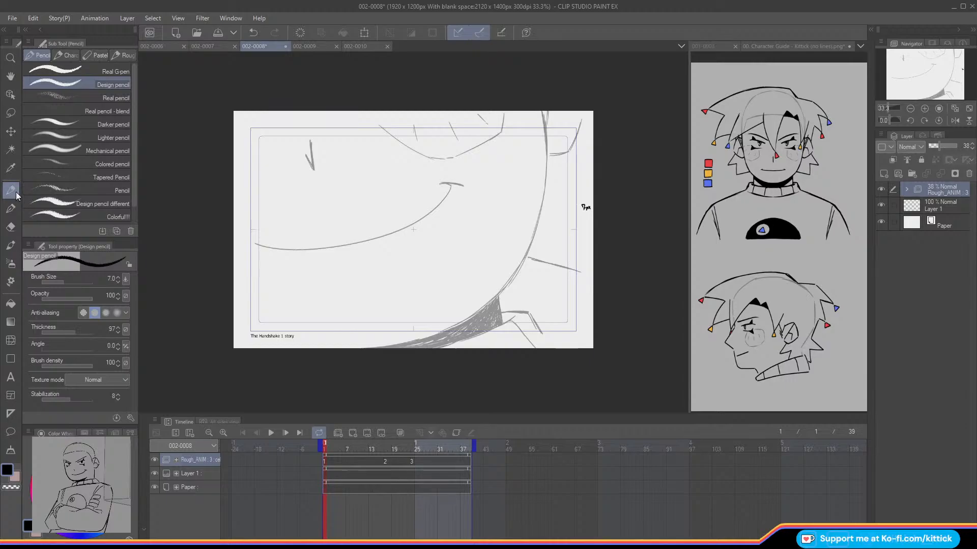
click(337, 433)
click(353, 432)
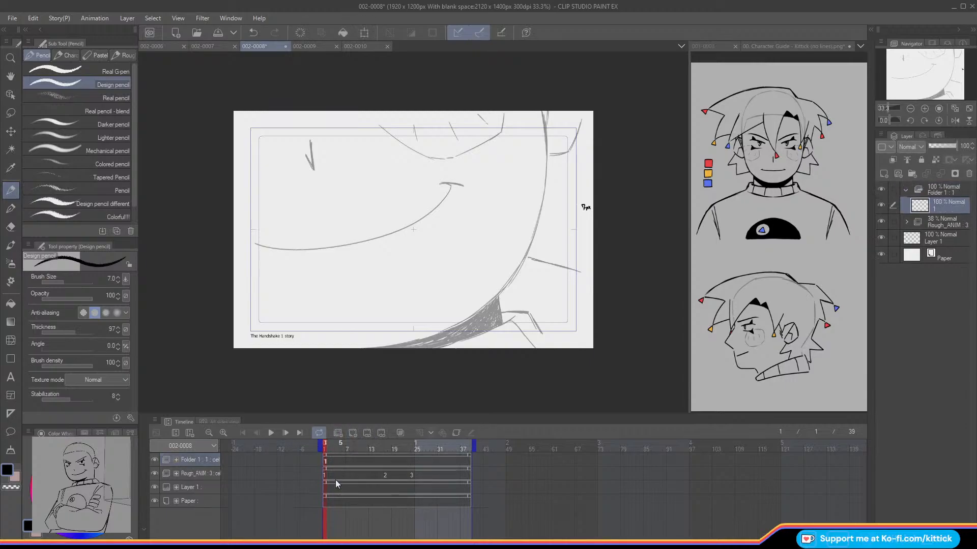
click(968, 174)
click(897, 174)
key(ctrl+z)
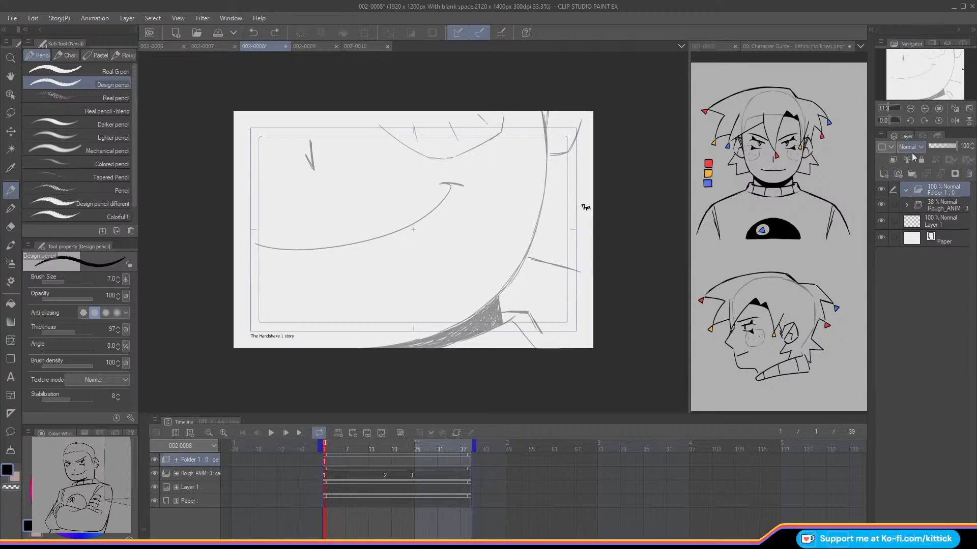
click(884, 174)
Step: Set the Design pencil's stabilization to 63 and ink the upper part of the face's right jaw line over the rough
click(924, 109)
drag(922, 76, 919, 73)
click(910, 109)
click(89, 403)
drag(89, 404, 89, 404)
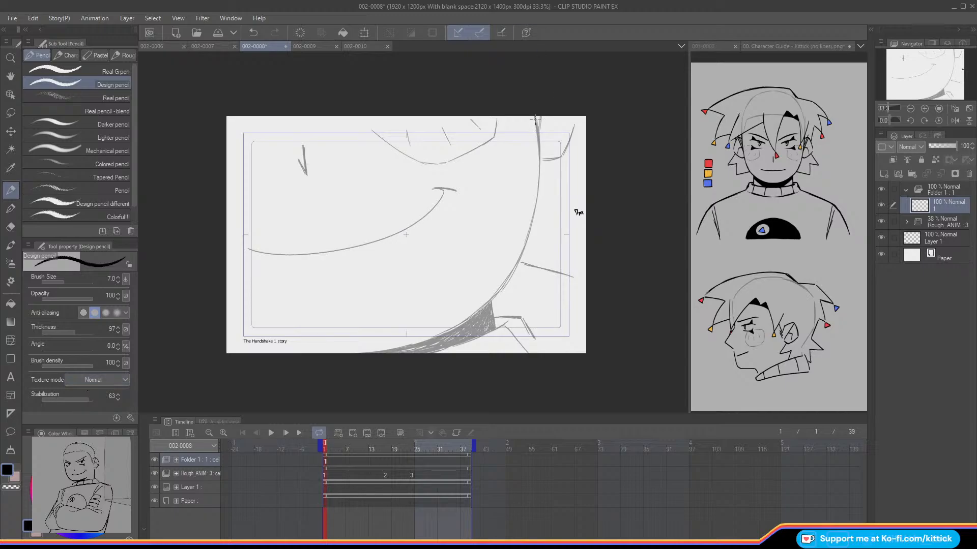
mouse_move(535, 118)
mouse_down()
mouse_move(541, 172)
mouse_move(536, 135)
mouse_move(531, 225)
mouse_move(517, 264)
mouse_up()
key(ctrl+z)
key(ctrl+z)
key(e)
key(ctrl+z)
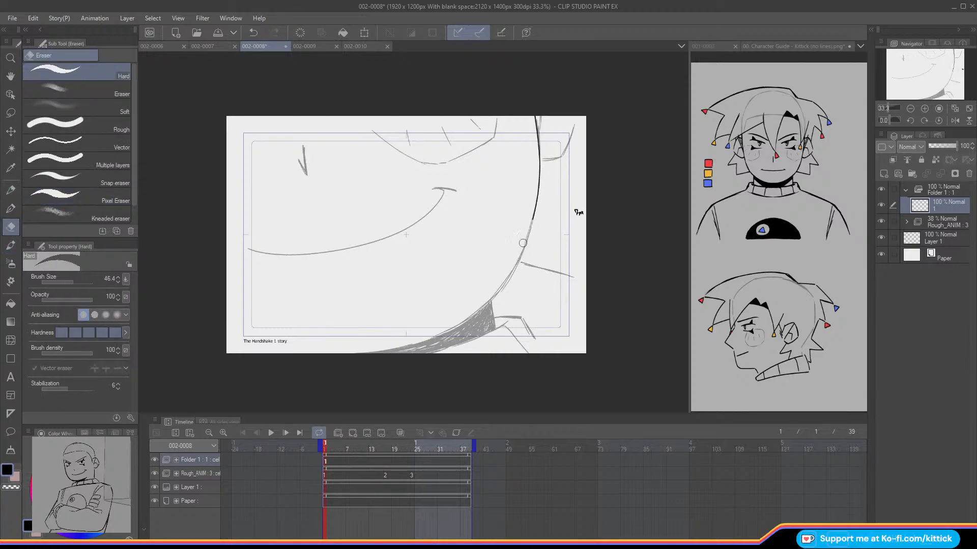
key(p)
click(954, 121)
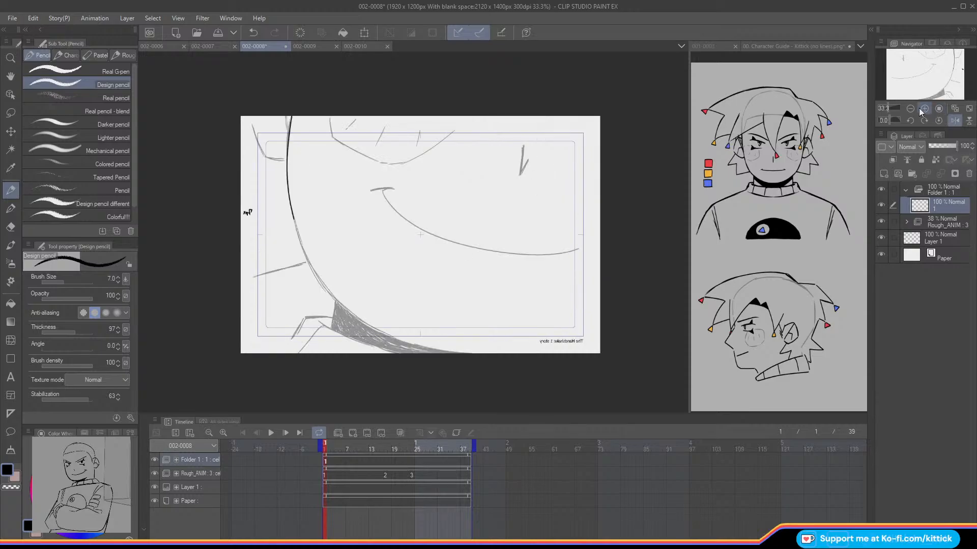
click(945, 118)
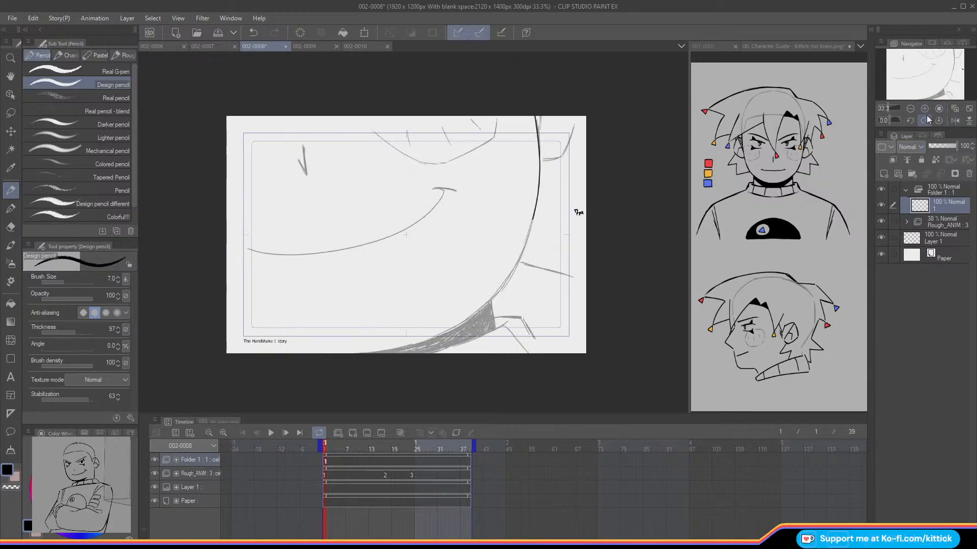
click(924, 108)
drag(923, 84, 925, 88)
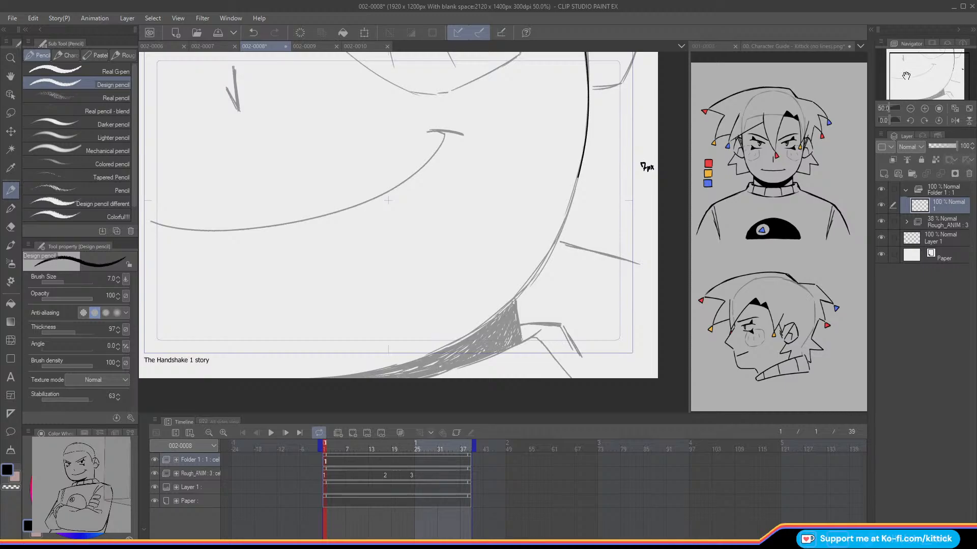
drag(578, 176, 566, 218)
key(ctrl+z)
key(ctrl+z)
drag(578, 176, 559, 243)
key(ctrl+z)
drag(578, 176, 558, 243)
key(ctrl+z)
drag(578, 175, 559, 233)
key(ctrl+z)
drag(578, 175, 555, 243)
key(ctrl+z)
drag(577, 175, 539, 268)
key(ctrl+z)
drag(576, 181, 547, 259)
key(ctrl+z)
mouse_move(578, 174)
mouse_down()
mouse_move(544, 267)
mouse_move(565, 214)
mouse_move(550, 247)
mouse_up()
key(ctrl+z)
key(ctrl+z)
Step: Rotate the canvas, ink the rest of the jaw curve down to the frame's lower edge, and check it without the rough
click(910, 121)
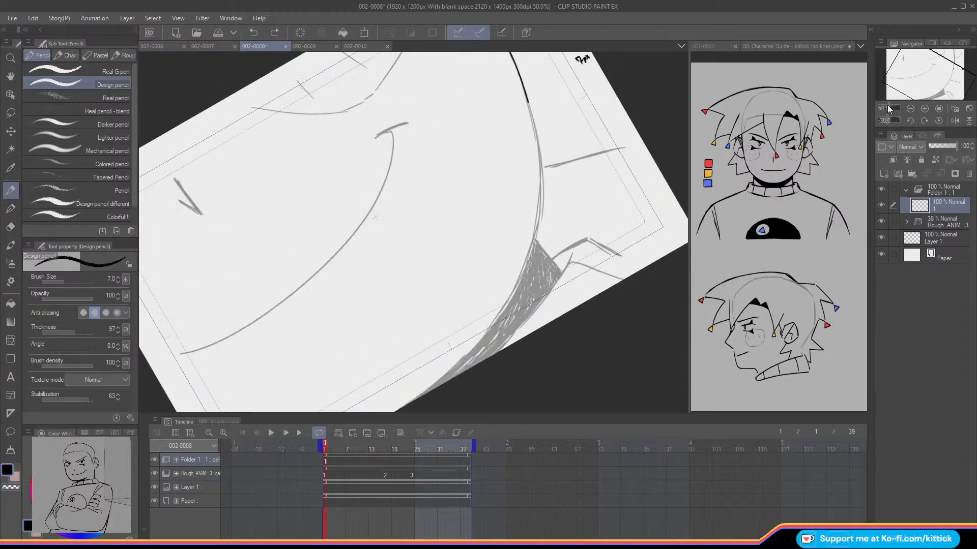
drag(529, 105, 539, 148)
key(ctrl+z)
key(ctrl+y)
key(ctrl+z)
mouse_move(529, 109)
mouse_down()
mouse_move(539, 192)
mouse_move(541, 179)
mouse_move(528, 258)
mouse_up()
key(ctrl+z)
drag(537, 210, 525, 267)
key(ctrl+z)
mouse_move(536, 220)
mouse_down()
mouse_move(504, 312)
mouse_move(396, 410)
mouse_up()
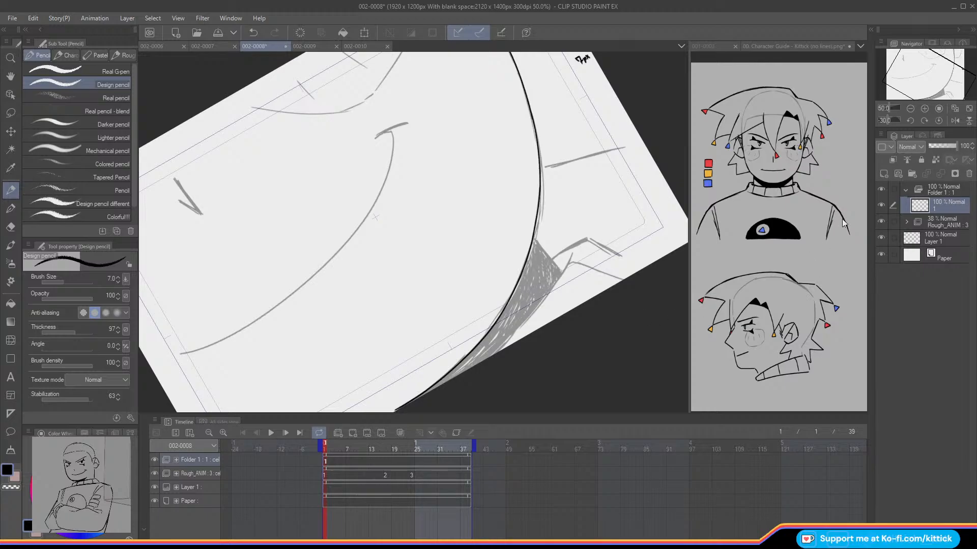
key(ctrl+0)
click(938, 121)
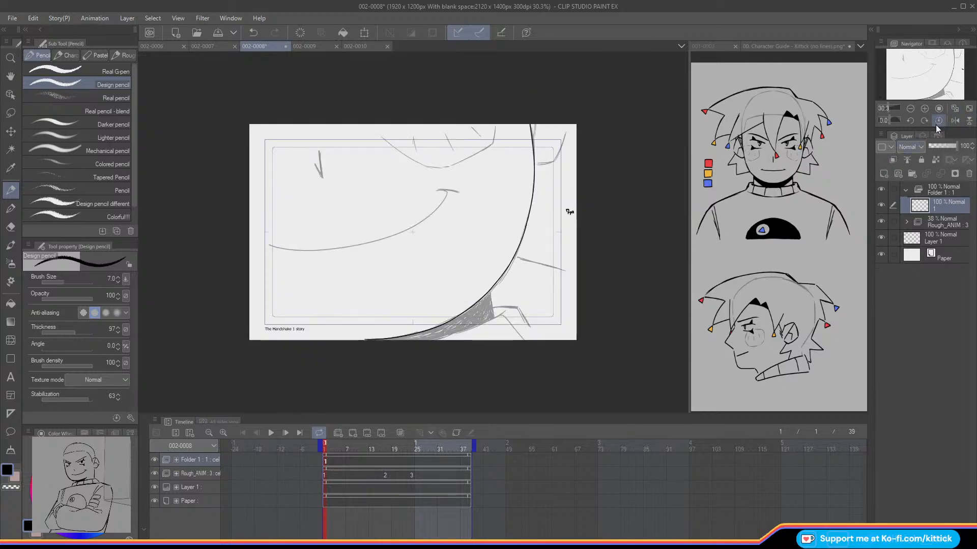
click(880, 221)
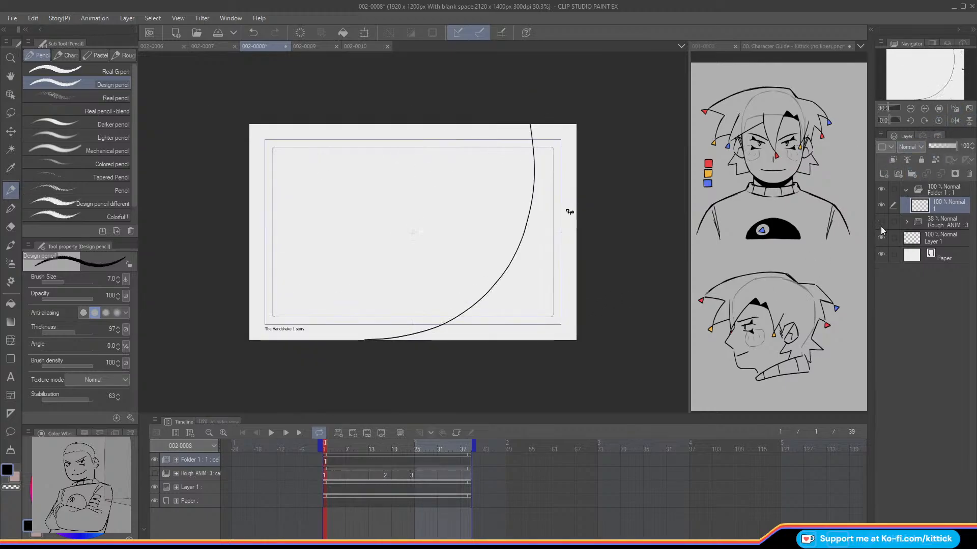
click(881, 224)
Step: Ink the right edge of the shaded neck area under the jaw, its lower contour, and the adjoining collar lines
click(924, 108)
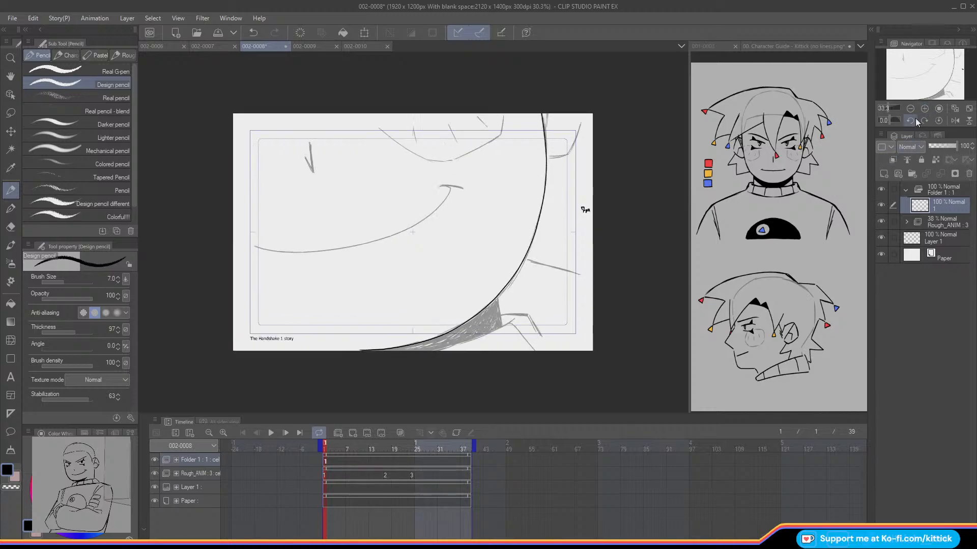
key(ctrl+z)
drag(497, 302, 501, 328)
key(ctrl+z)
drag(929, 84, 922, 77)
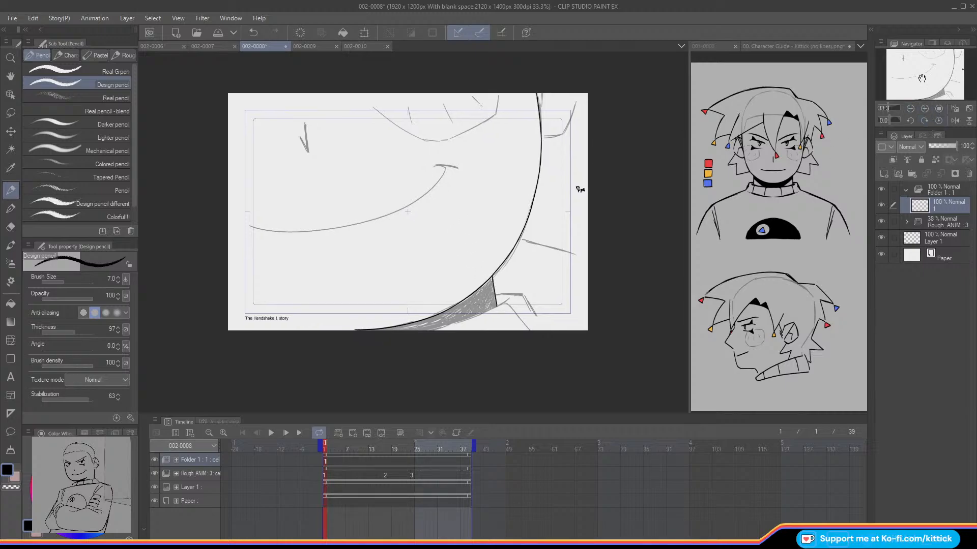
mouse_move(497, 293)
mouse_down()
mouse_move(528, 300)
mouse_move(549, 334)
mouse_up()
drag(512, 295, 441, 336)
key(ctrl+z)
drag(507, 301, 423, 335)
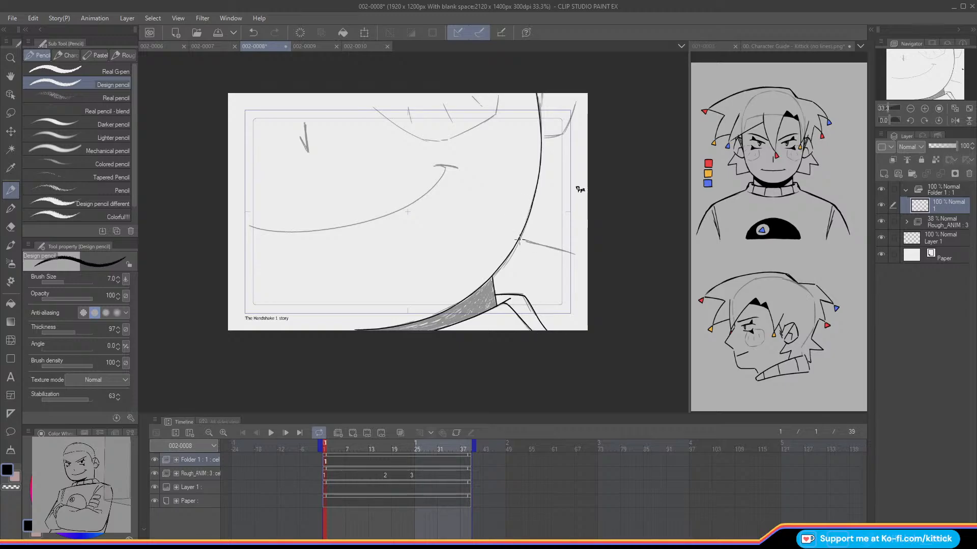
Step: Ink the two remaining rough lines outside the jaw's right side and the small V-shaped nose mark
drag(519, 240, 588, 259)
mouse_move(550, 137)
mouse_down()
mouse_move(564, 134)
mouse_move(579, 94)
mouse_up()
key(ctrl+z)
mouse_move(541, 136)
mouse_down()
mouse_move(562, 133)
mouse_move(579, 89)
mouse_up()
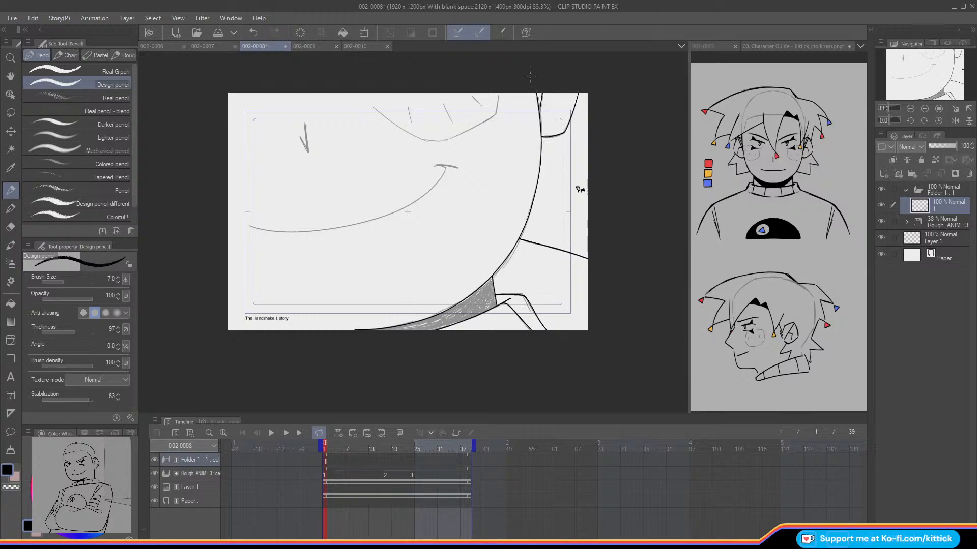
mouse_move(315, 137)
mouse_down()
mouse_move(356, 150)
mouse_move(349, 164)
mouse_move(339, 148)
mouse_up()
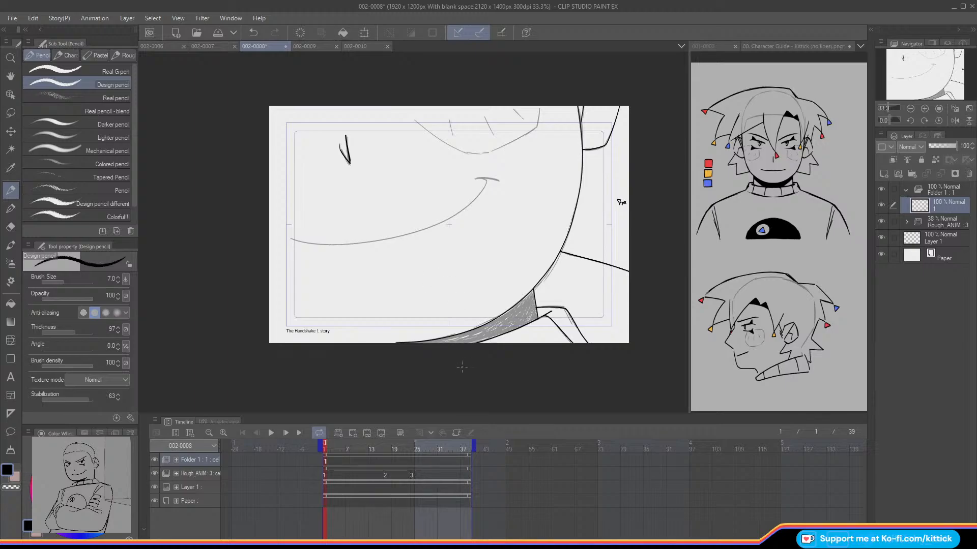
Step: Create a cel folder named 1 in Folder 1, move the ink drawing into it, and rename that layer Lines
click(924, 108)
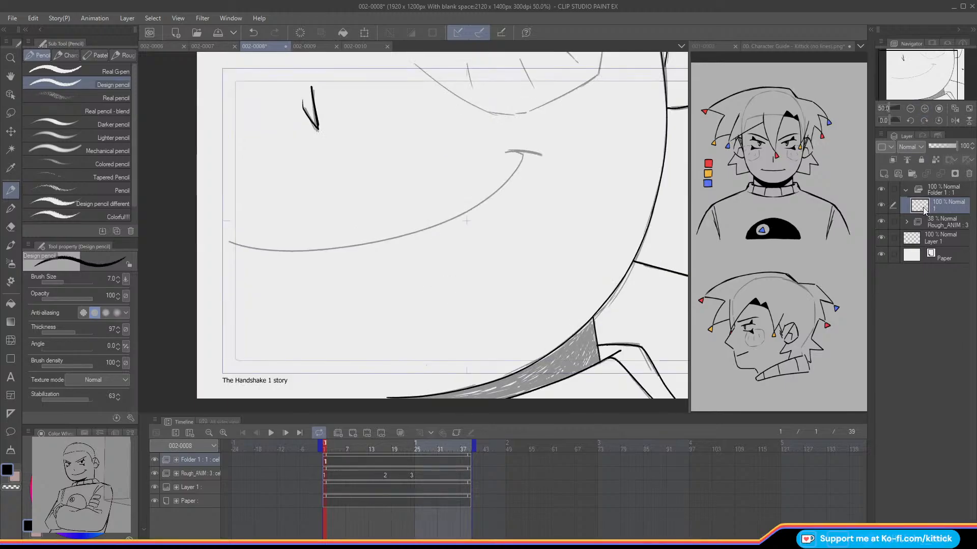
click(912, 173)
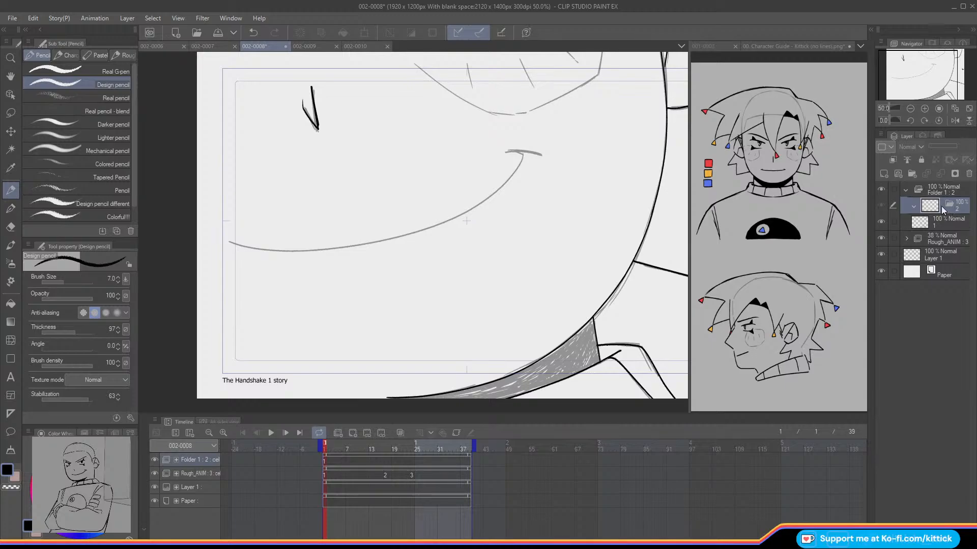
drag(926, 227, 930, 210)
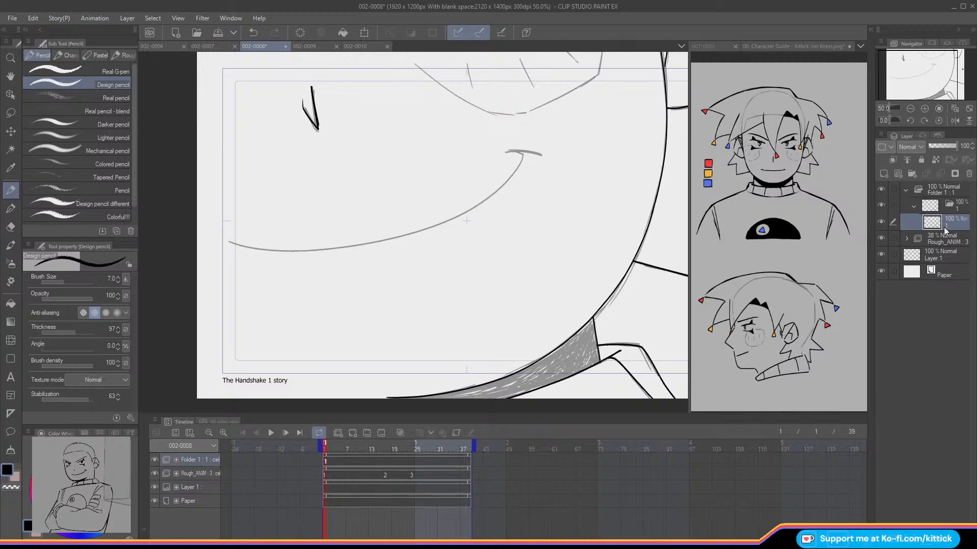
text(Lines)
key(Return)
Step: Add a layer at 43% opacity above Lines and lower the Rough_ANIM folder's opacity to 23%
click(884, 173)
click(941, 147)
click(972, 149)
click(971, 149)
click(971, 148)
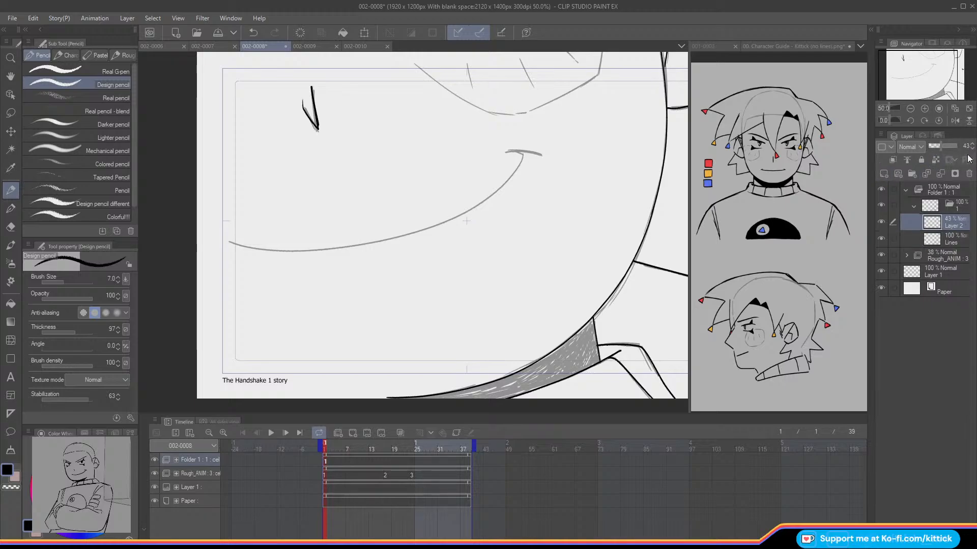
click(918, 68)
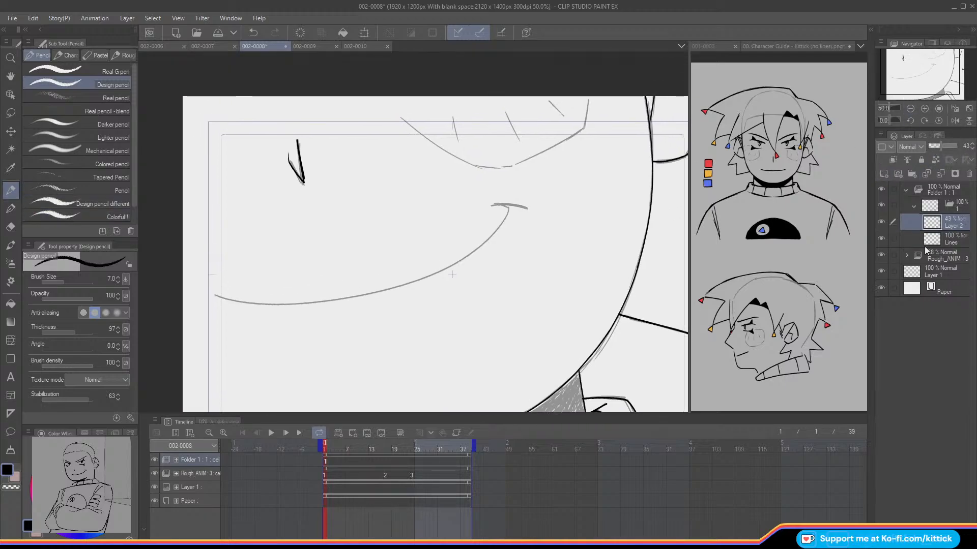
click(933, 255)
click(935, 147)
click(931, 222)
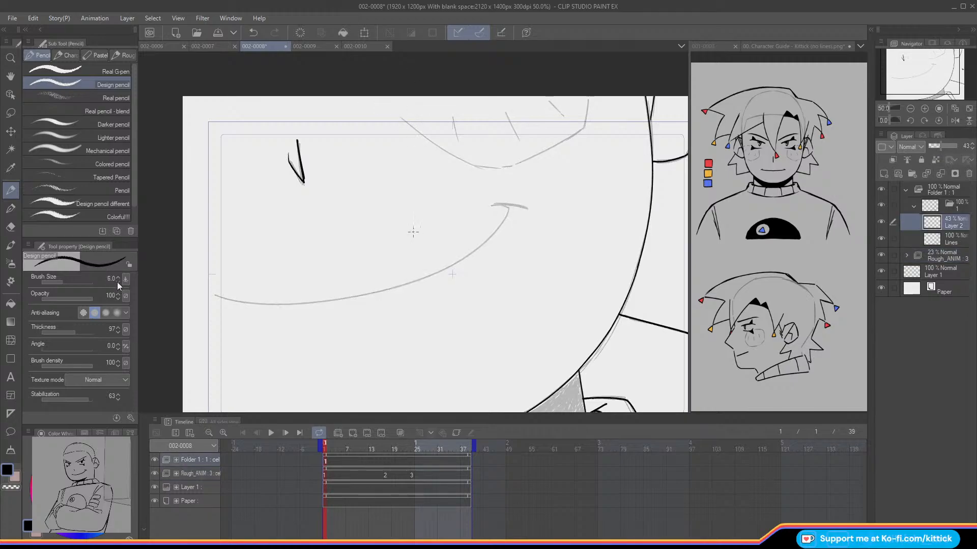
Step: Ink the cheek blush outline and its three short hatch marks on the new layer with brush size 5
drag(400, 118, 471, 163)
mouse_move(589, 96)
mouse_down()
mouse_move(584, 127)
mouse_move(590, 93)
mouse_move(575, 129)
mouse_move(585, 126)
mouse_move(514, 163)
mouse_move(503, 114)
mouse_move(470, 135)
mouse_move(510, 164)
mouse_move(477, 167)
mouse_move(511, 163)
mouse_move(473, 165)
mouse_up()
key(ctrl+z)
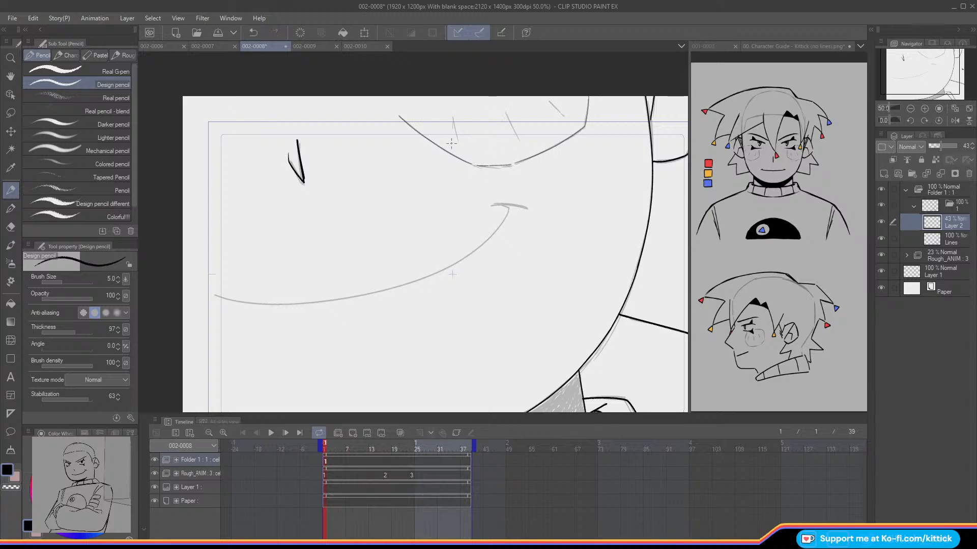
drag(452, 116, 458, 138)
drag(505, 111, 516, 135)
drag(548, 99, 563, 116)
drag(903, 75, 881, 84)
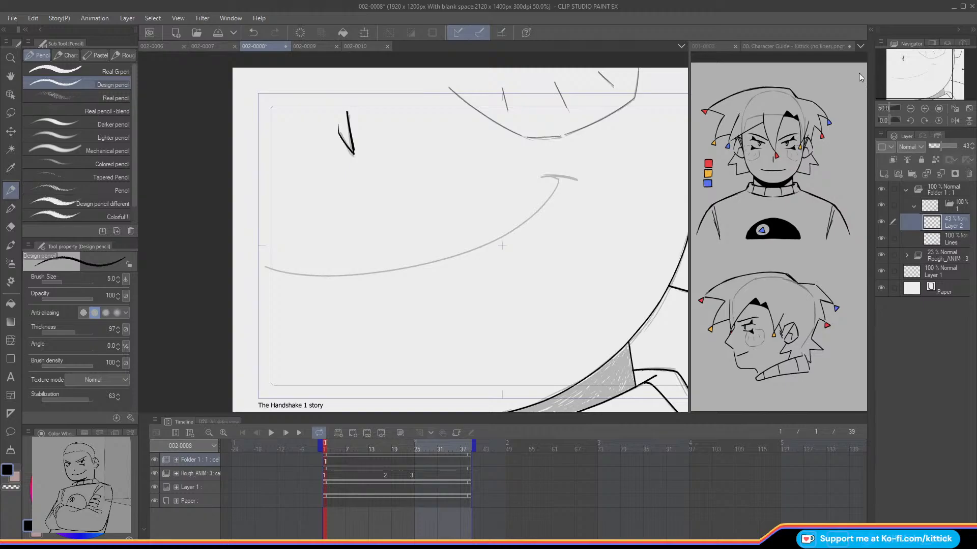
Step: Restore brush size 7, rename the cheek layer blush, and add a new layer named mouth above it
click(119, 278)
click(118, 278)
click(914, 206)
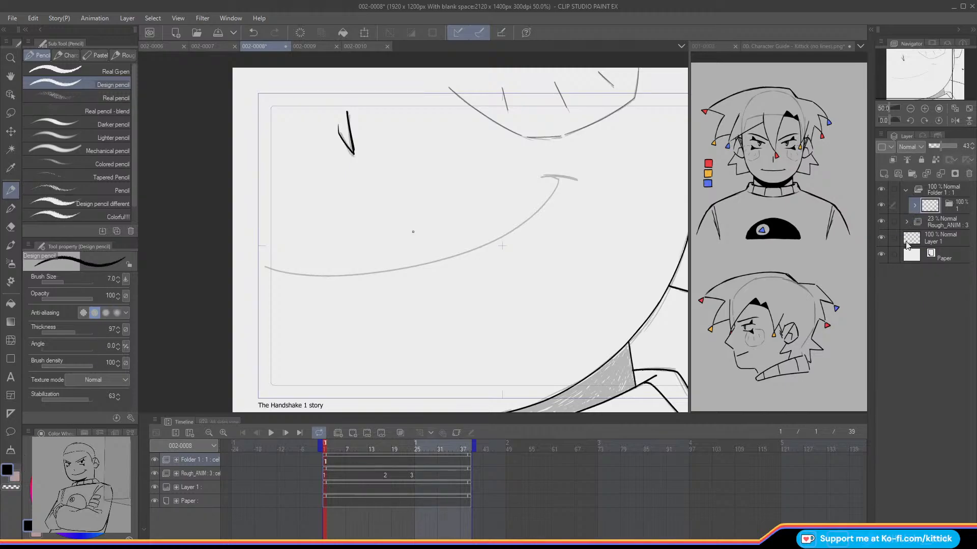
click(914, 205)
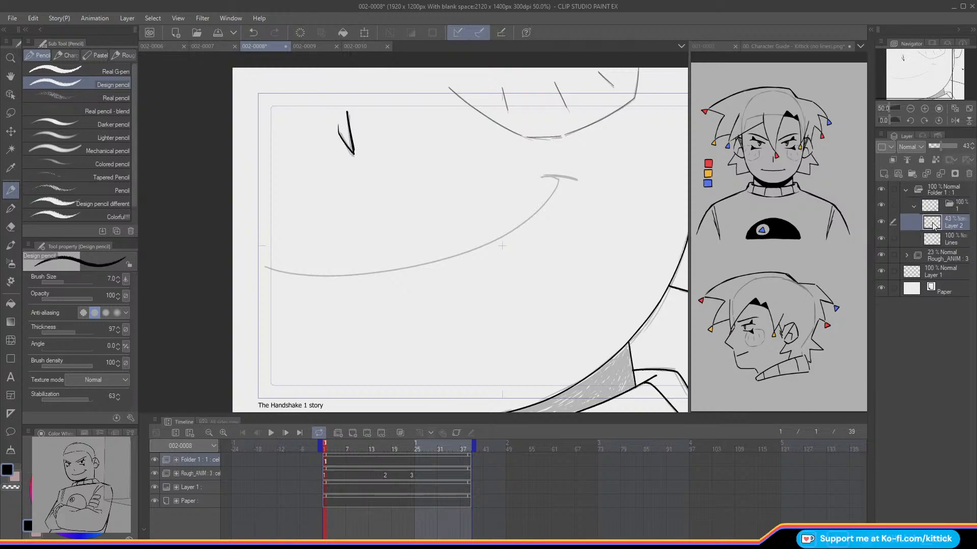
double_click(934, 227)
text(blush)
key(Return)
click(888, 176)
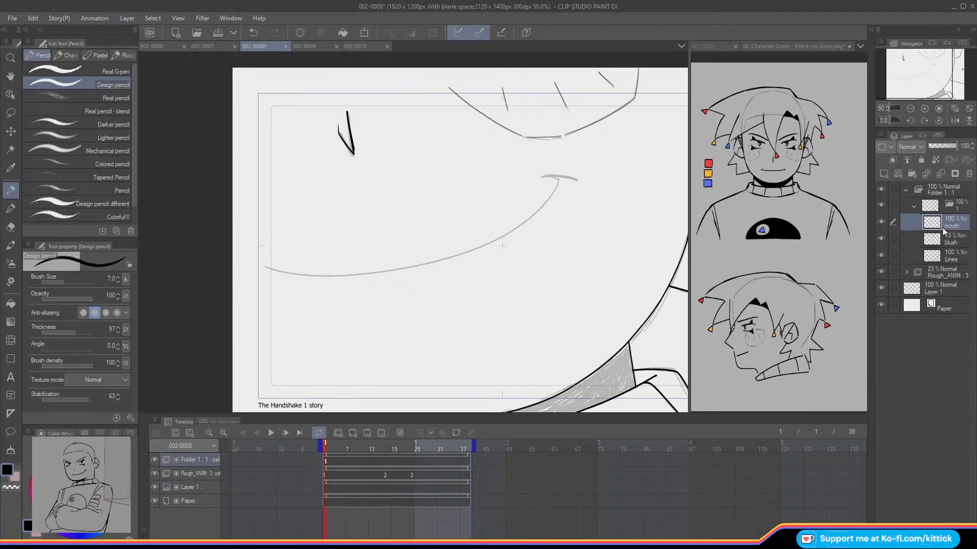
Step: Flip and rotate the canvas, ink the long smile curve on the mouth layer, and restore the canvas orientation
click(955, 120)
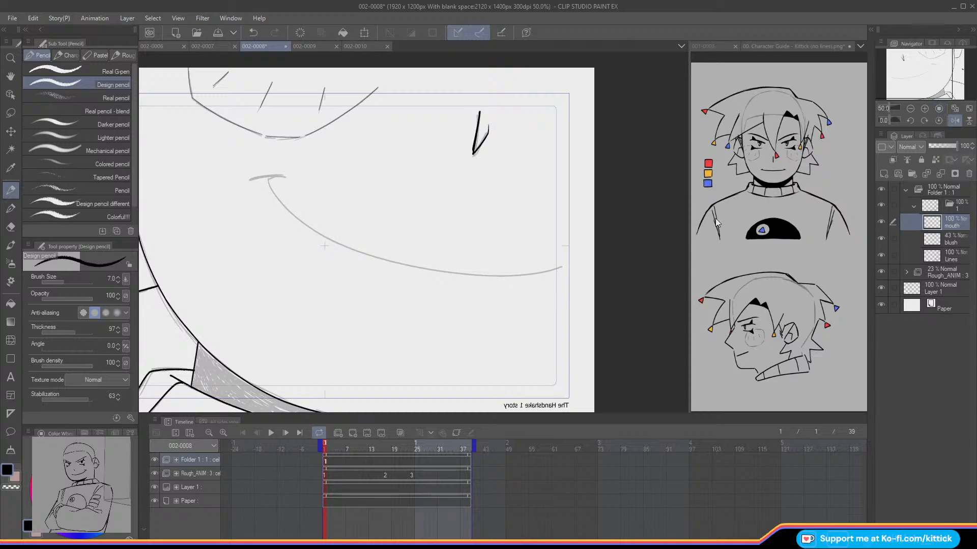
click(939, 121)
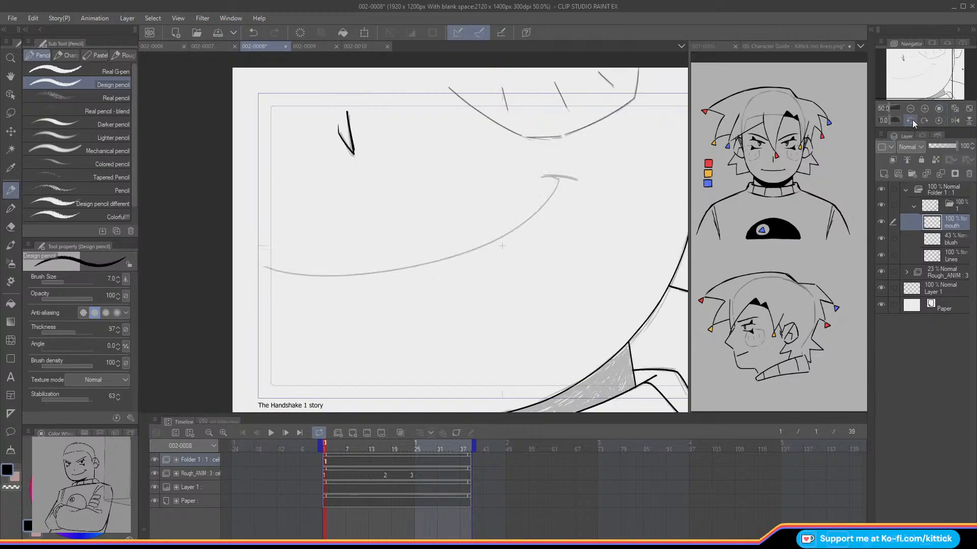
click(954, 121)
click(968, 120)
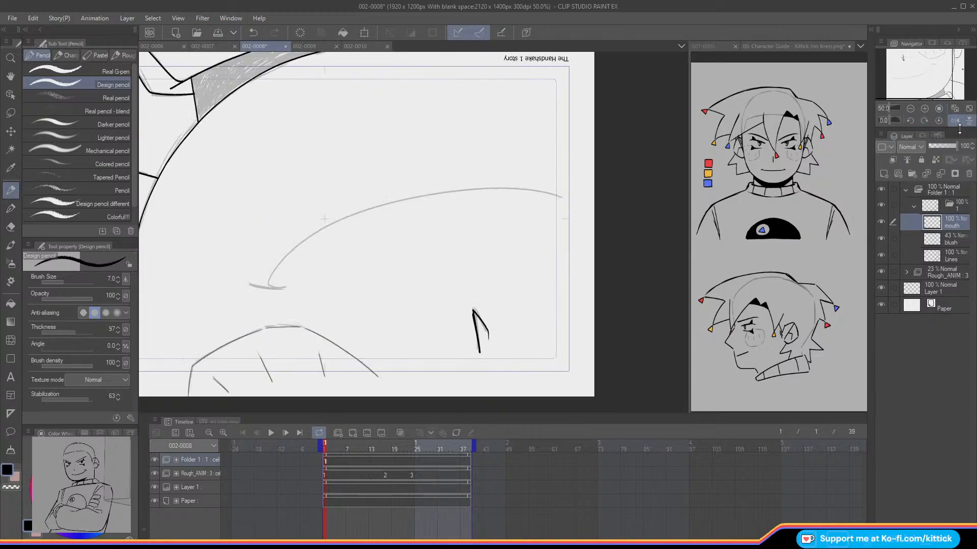
click(924, 121)
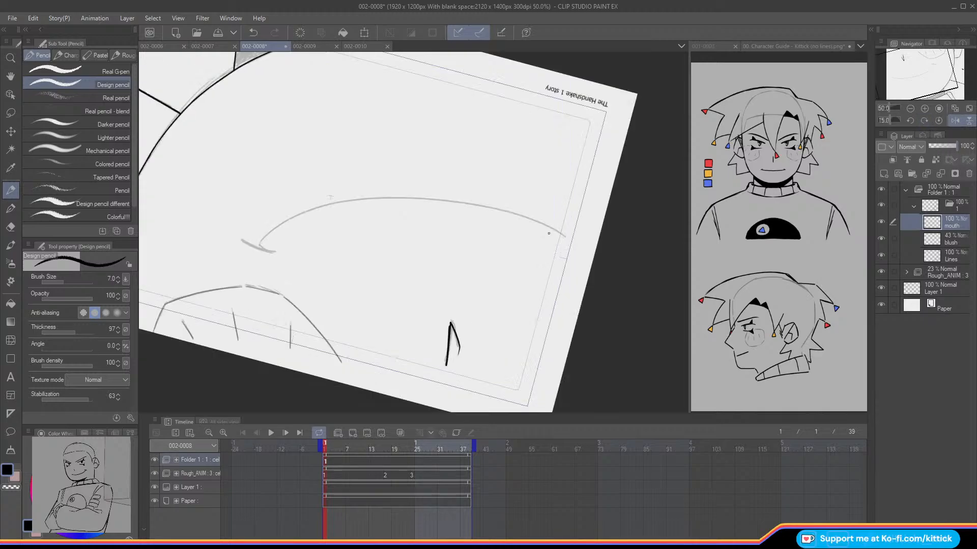
mouse_move(563, 235)
mouse_down()
mouse_move(472, 204)
mouse_move(401, 198)
mouse_move(303, 213)
mouse_move(258, 241)
mouse_up()
click(957, 123)
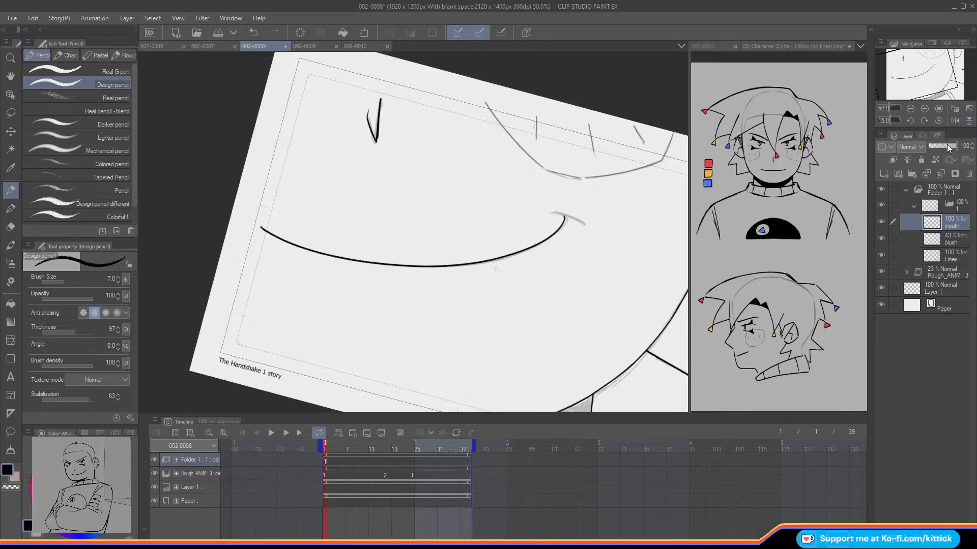
click(909, 121)
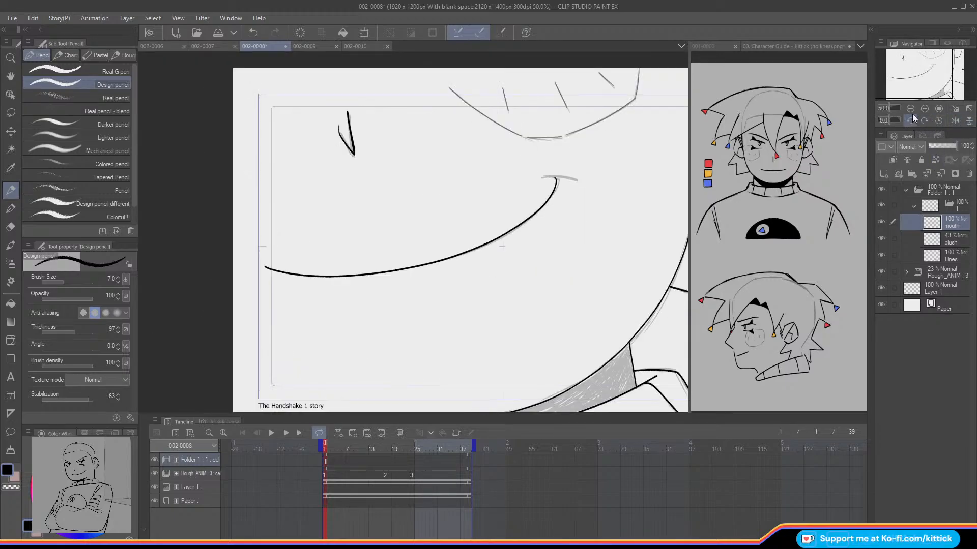
Step: Ink the short stroke at the smile's right corner, redoing it as needed, and hide the rough to check the lines
drag(543, 178, 575, 180)
key(ctrl+z)
mouse_move(554, 178)
mouse_down()
mouse_move(541, 178)
mouse_move(578, 180)
mouse_move(554, 176)
mouse_move(568, 178)
mouse_up()
key(ctrl+z)
drag(922, 75, 923, 93)
click(955, 110)
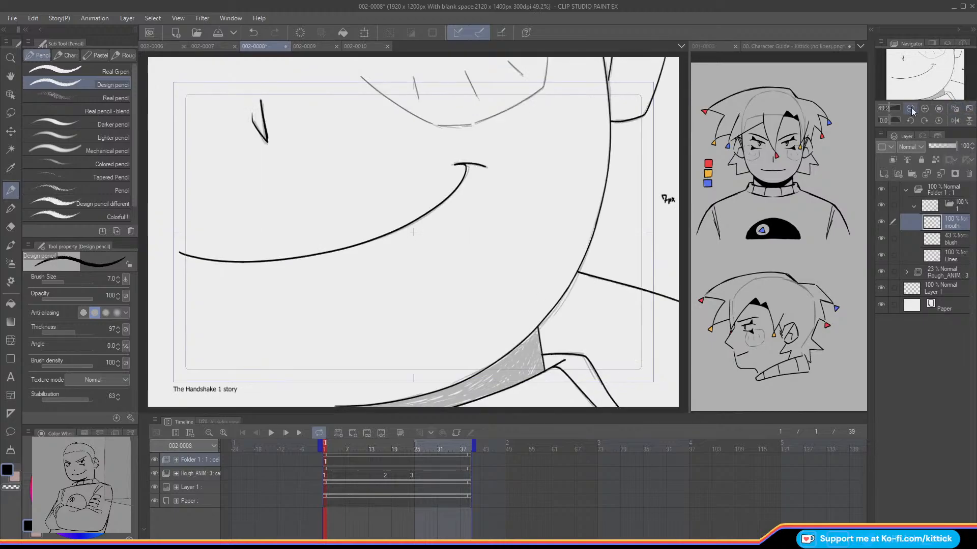
click(911, 109)
click(910, 109)
click(880, 273)
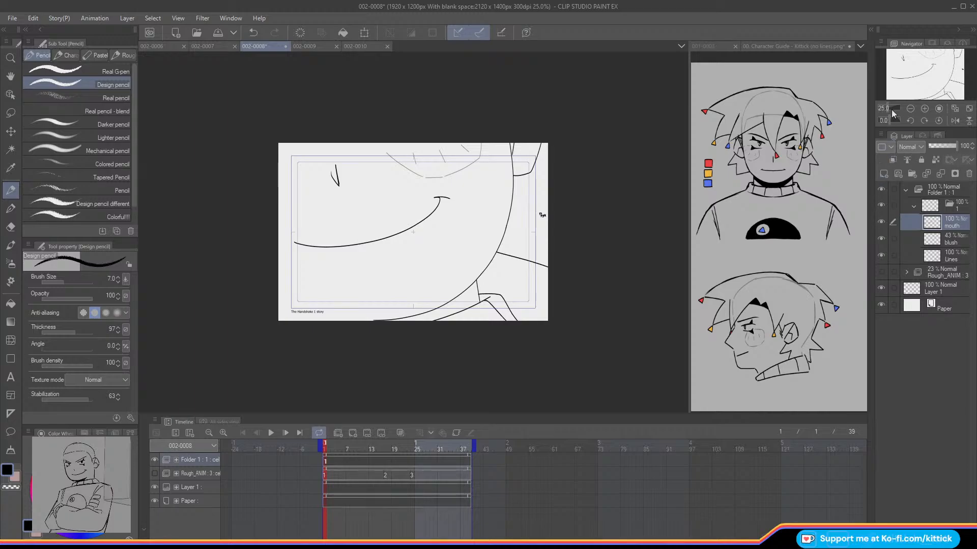
Step: Fill the enclosed neck shadow area under the jaw with black on the Lines layer
click(924, 109)
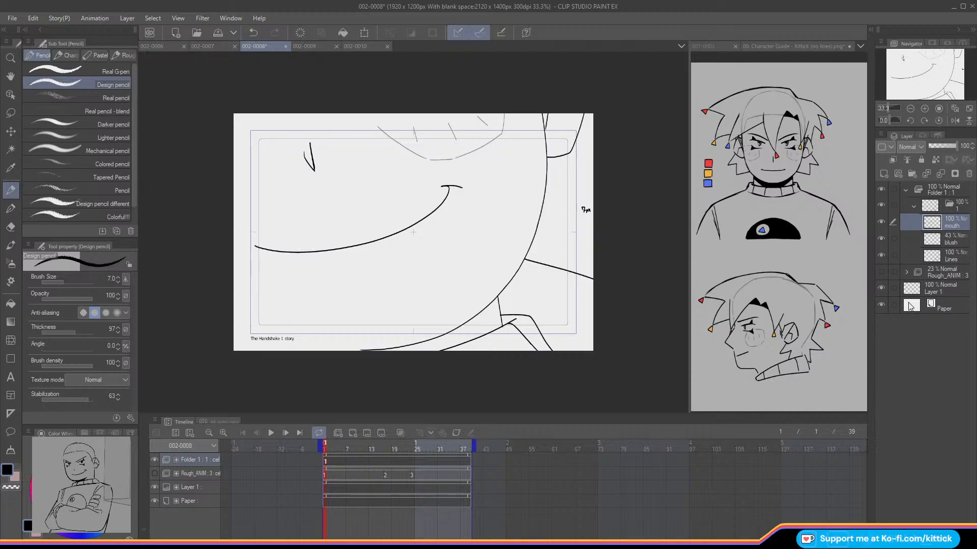
click(918, 260)
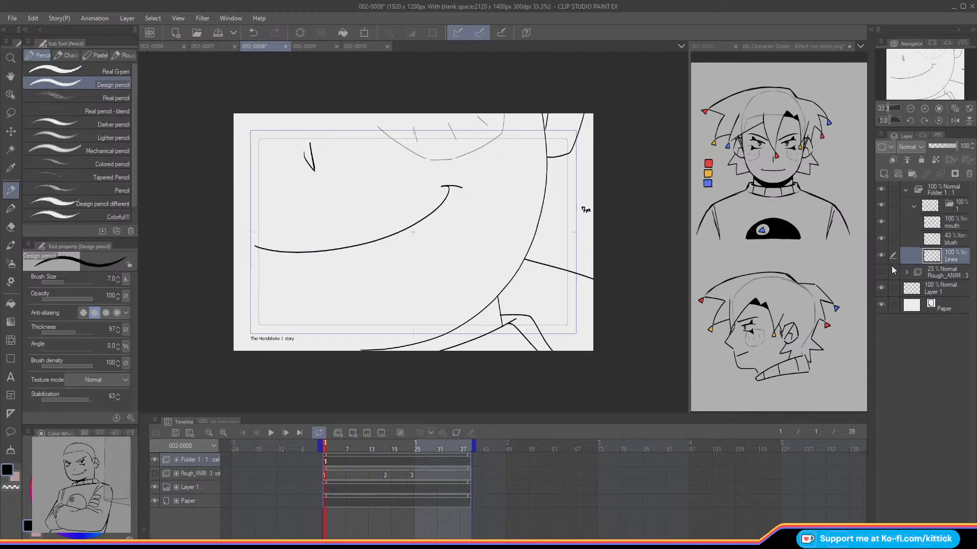
click(10, 304)
click(488, 319)
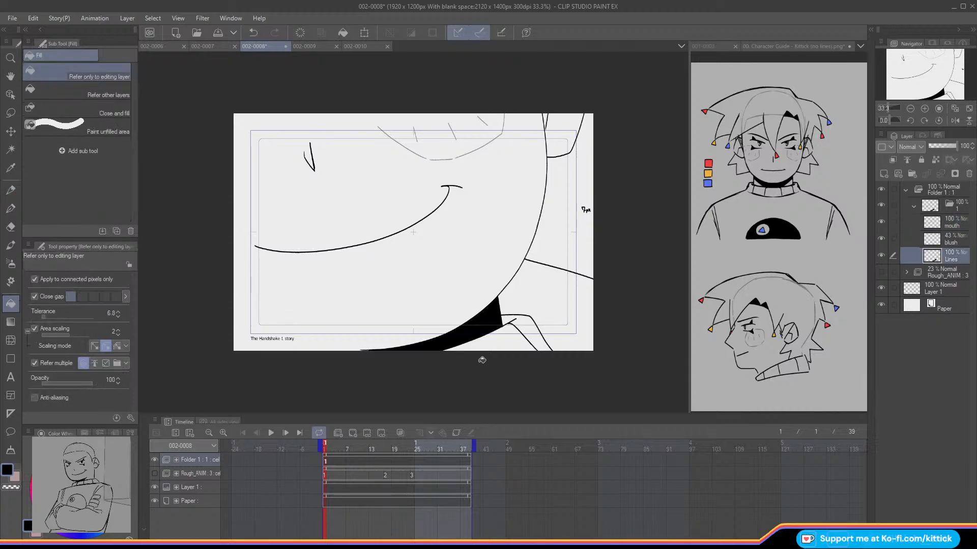
Step: Show the rough, duplicate cel folder 1 as cel 2, and assign it at frame 17 where rough drawing 2 starts
click(914, 205)
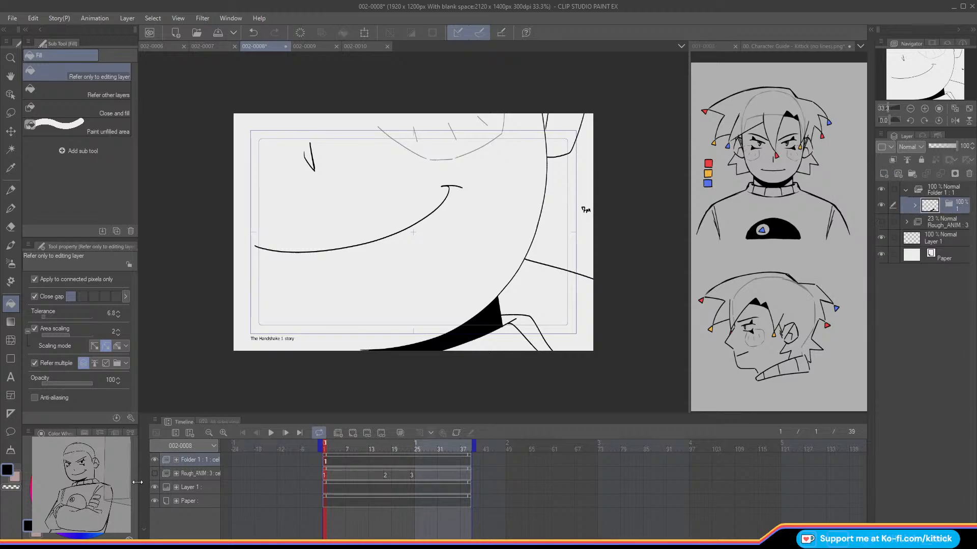
key(Right)
key(Right)
key(Right)
key(Right)
key(Right)
key(Right)
key(Right)
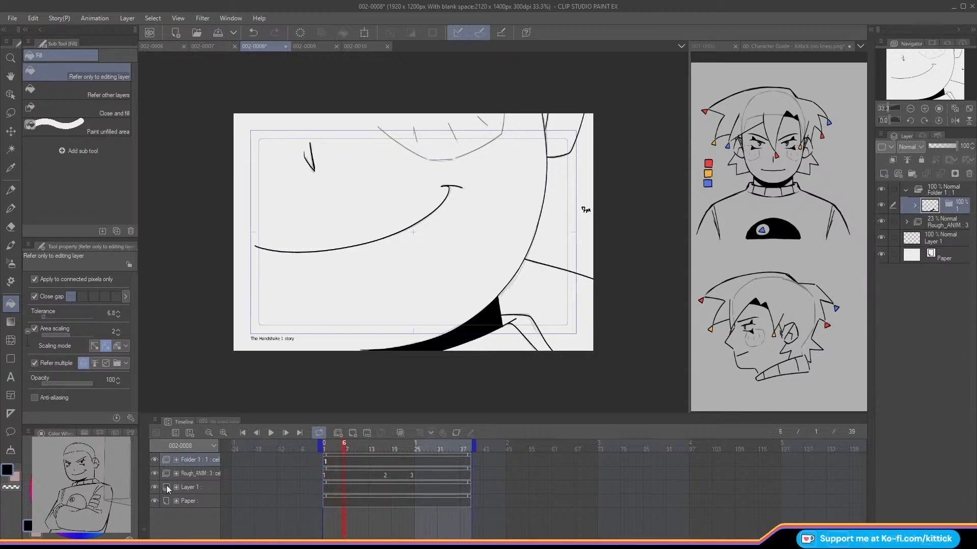
key(Right)
key(Right)
key(Right)
key(Right)
key(Right)
key(Right)
key(Right)
key(Right)
key(Right)
key(Right)
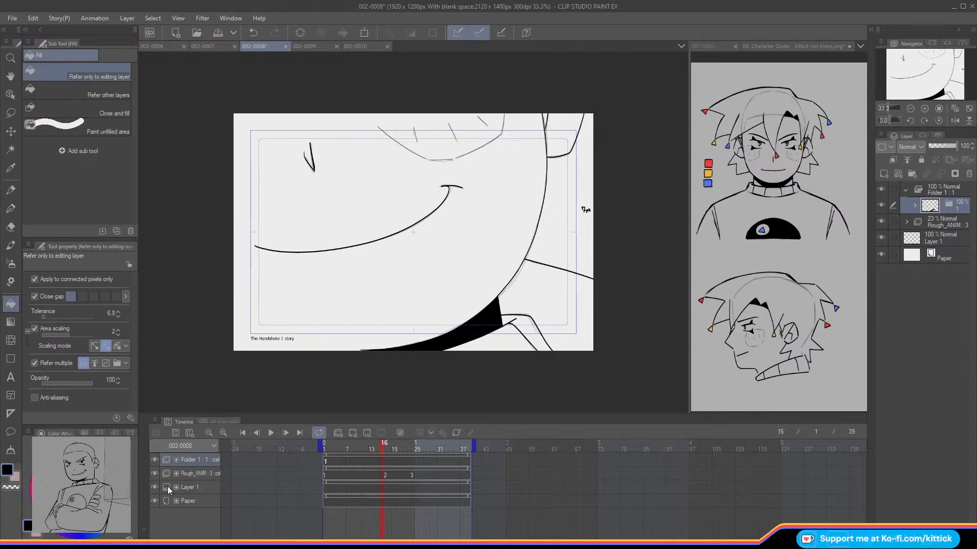
key(Left)
key(Left)
key(Right)
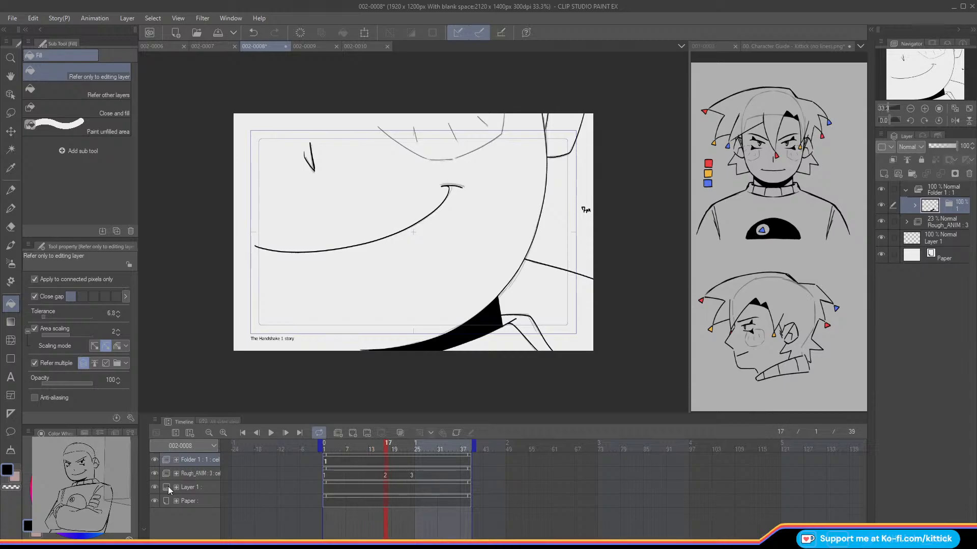
click(882, 175)
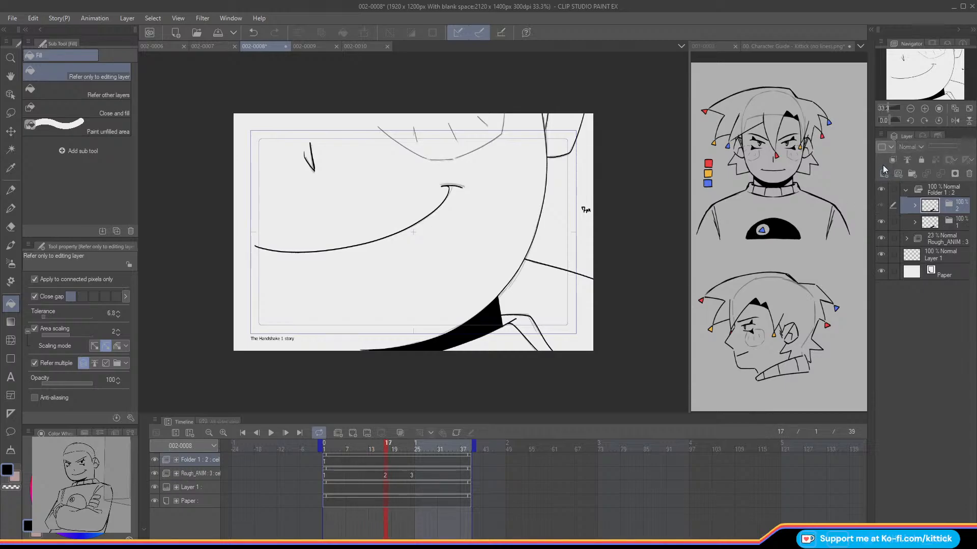
right_click(385, 462)
click(396, 166)
Step: Clear the copied smile from the mouth layer of cel 2
click(10, 226)
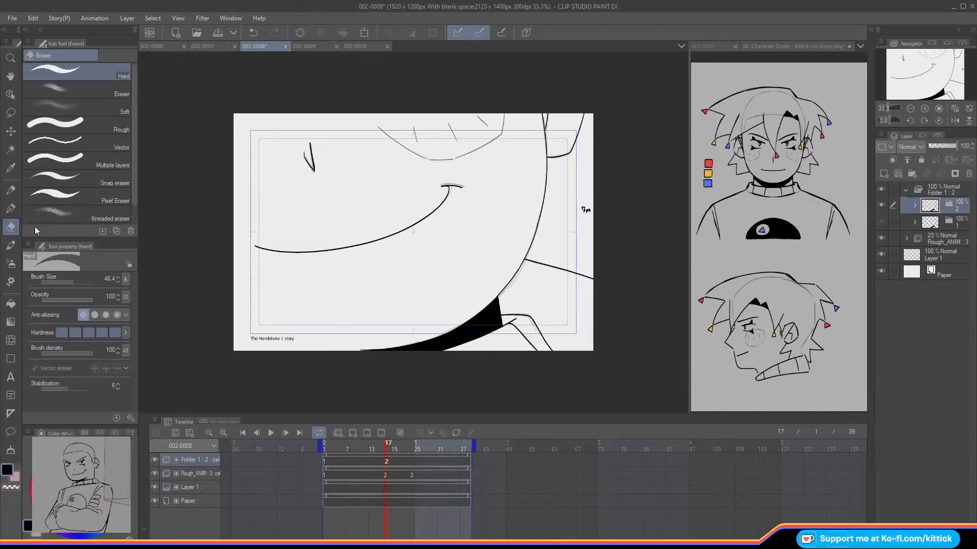
click(914, 206)
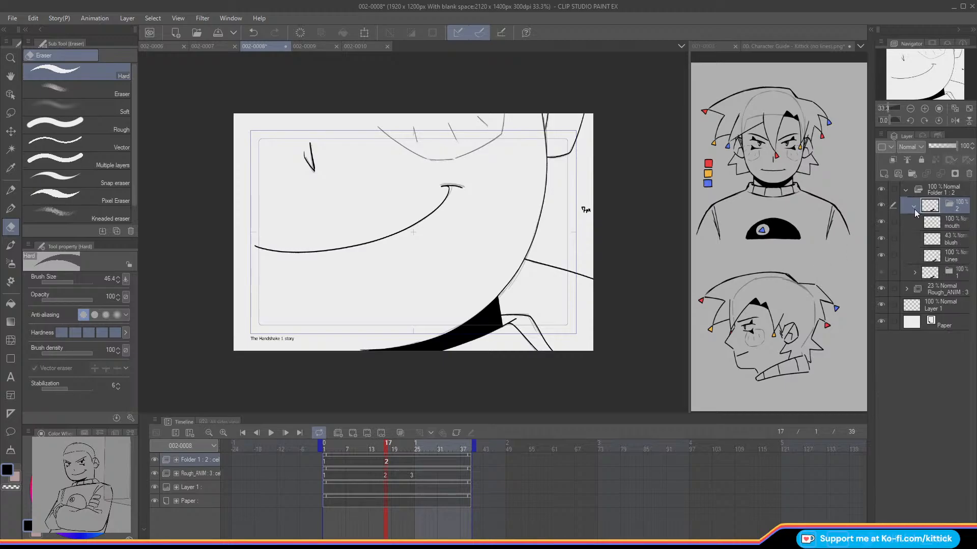
click(935, 224)
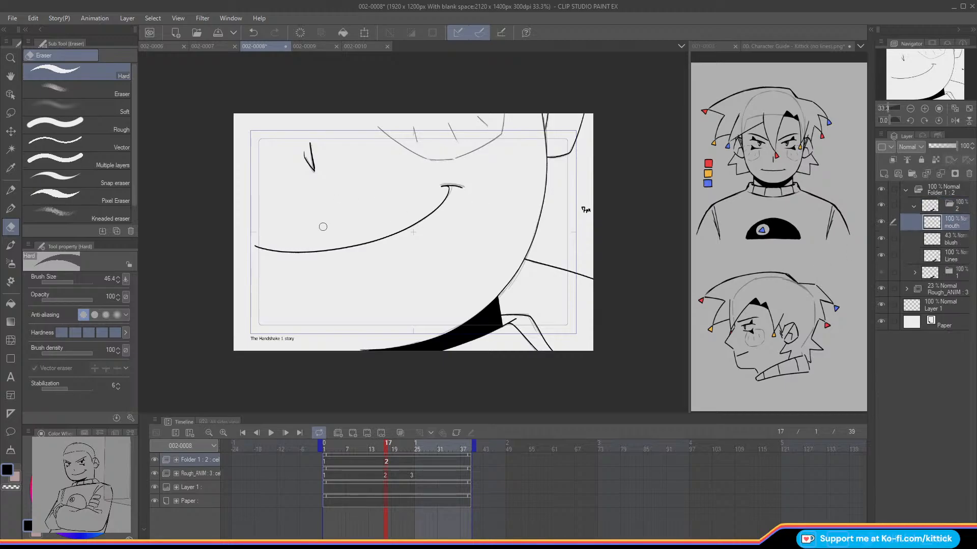
click(300, 34)
Step: Turn on onion skin for cel 2 and hide the Rough_ANIM folder, comparing the mouth lines in a flipped view
click(10, 191)
click(924, 108)
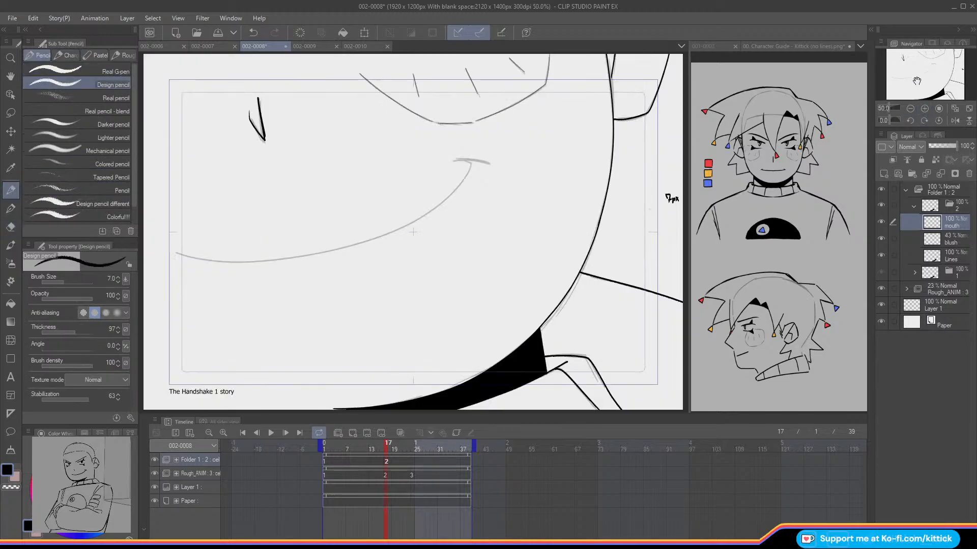
drag(914, 76, 909, 76)
key(o)
click(955, 120)
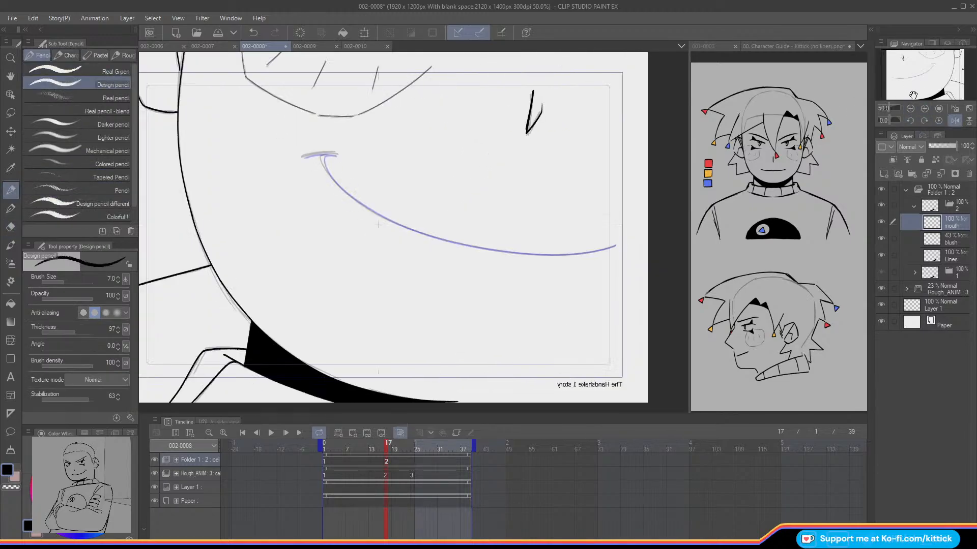
click(880, 288)
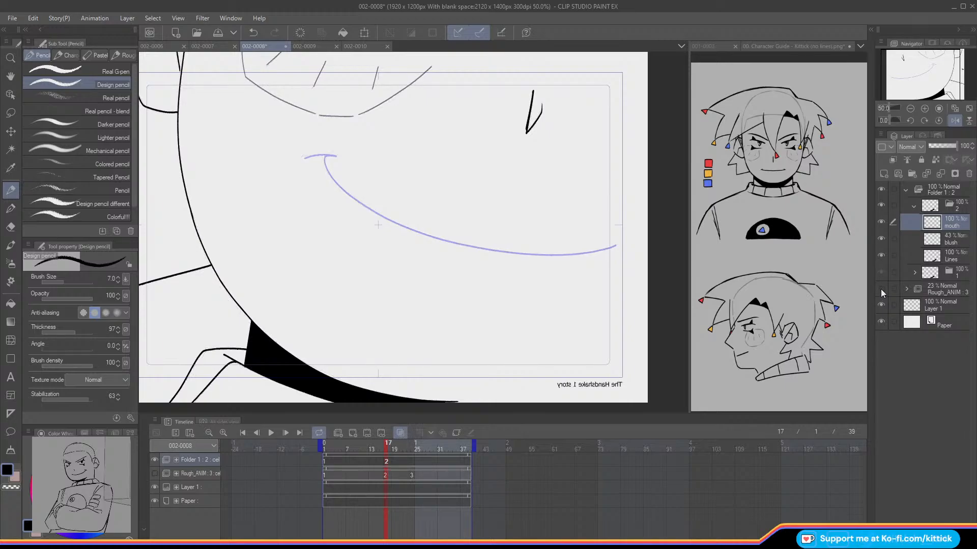
Step: Ink the long smile curve on cel 2's mouth layer with the Design pencil, following the onion-skin line from its far end to the corner
click(955, 121)
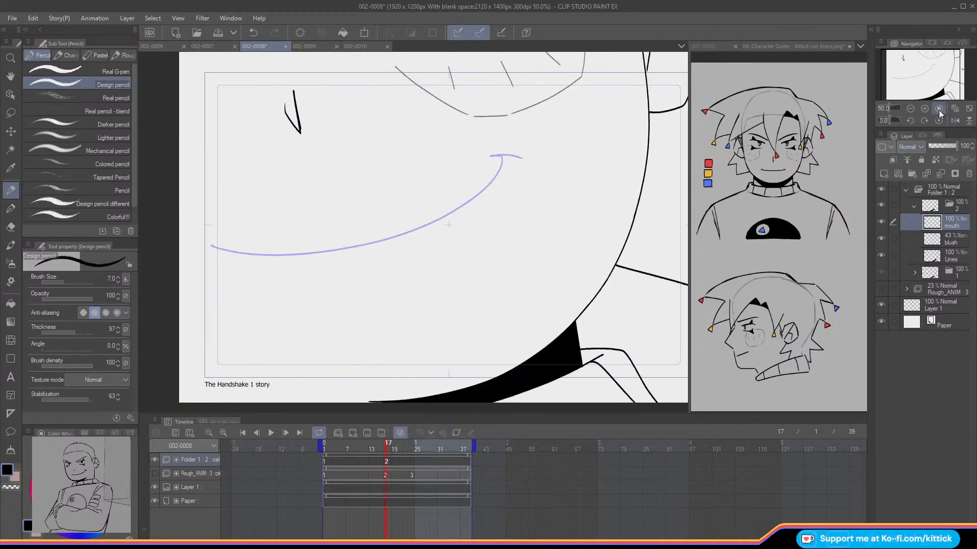
click(911, 120)
click(911, 121)
drag(903, 80, 904, 78)
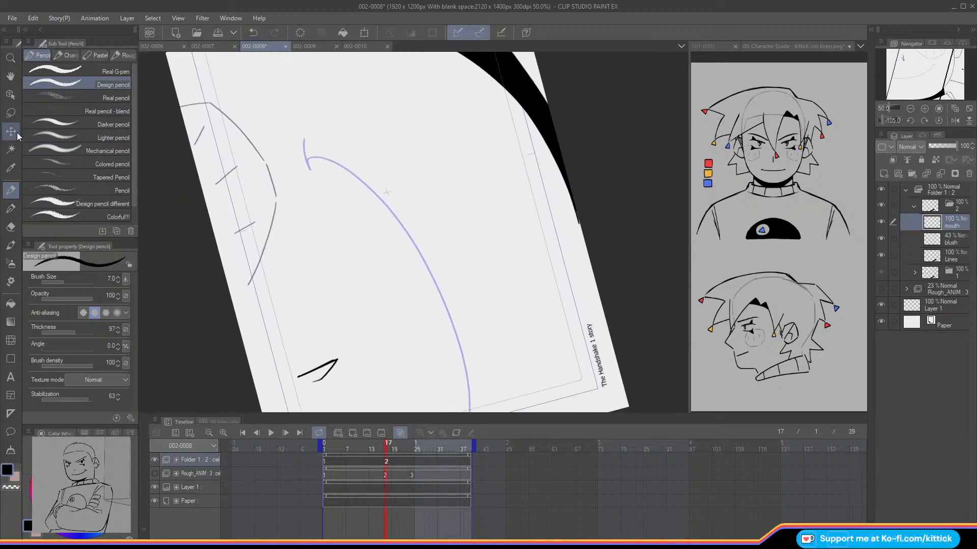
click(10, 94)
click(911, 109)
click(910, 109)
click(910, 109)
click(911, 109)
click(923, 109)
click(923, 109)
click(924, 109)
click(911, 121)
click(911, 121)
click(910, 121)
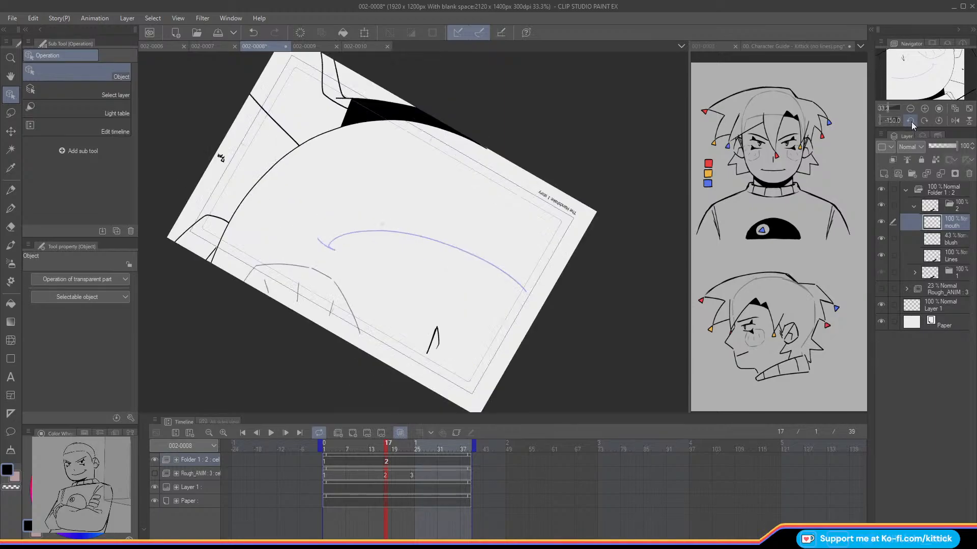
click(924, 109)
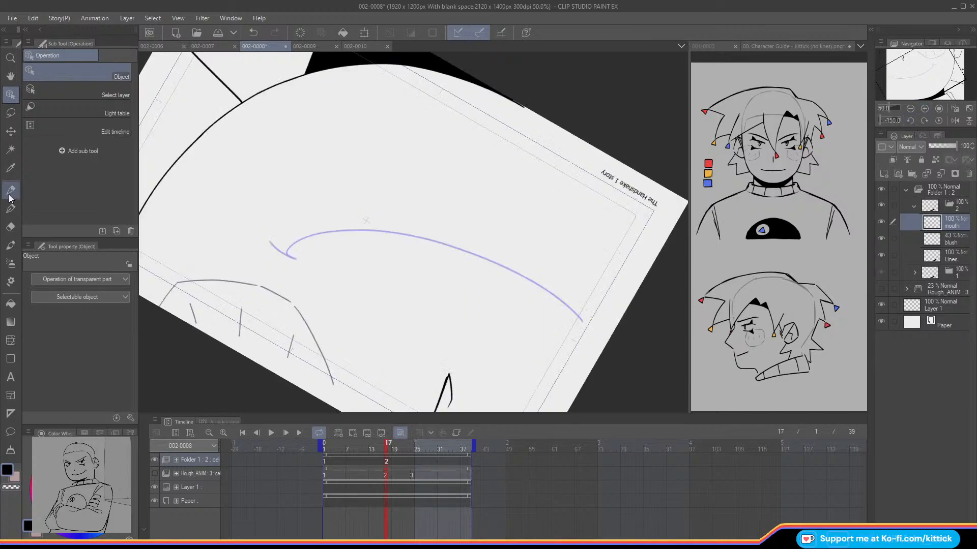
click(18, 191)
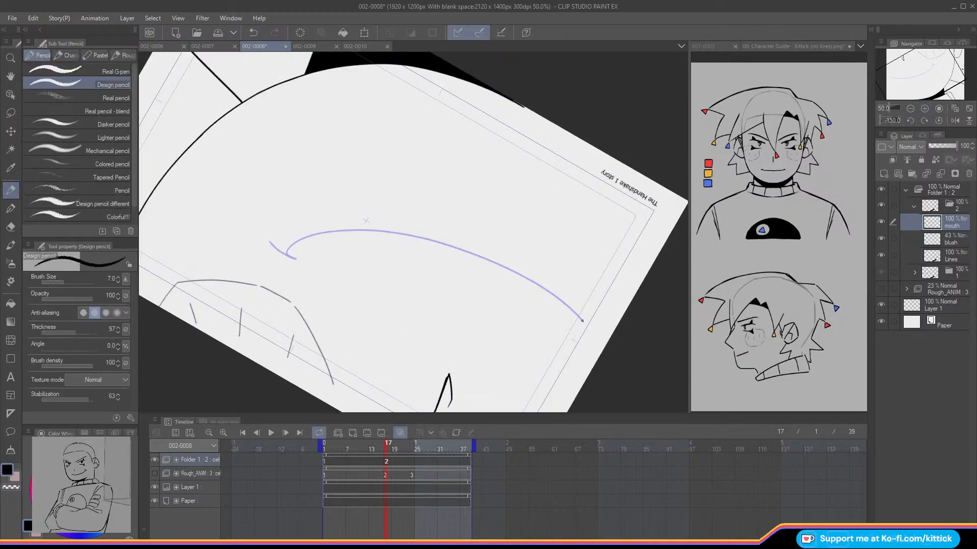
key(ctrl+z)
drag(581, 320, 497, 263)
key(ctrl+z)
mouse_move(581, 319)
mouse_down()
mouse_move(532, 280)
mouse_move(427, 238)
mouse_move(355, 228)
mouse_move(285, 252)
mouse_up()
click(938, 121)
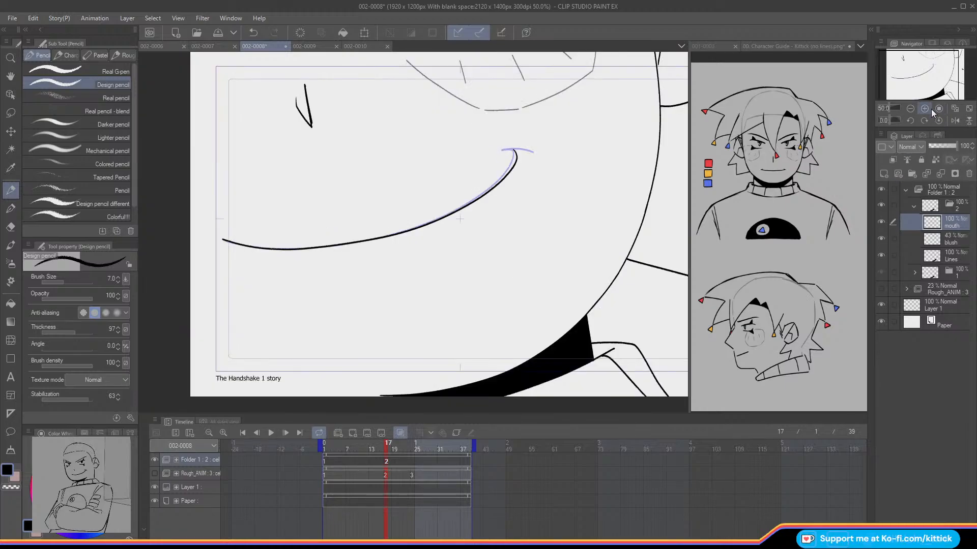
Step: Erase the upper part of the smile curve near the mouth corner on cel 2
key(e)
drag(515, 148, 455, 211)
click(10, 189)
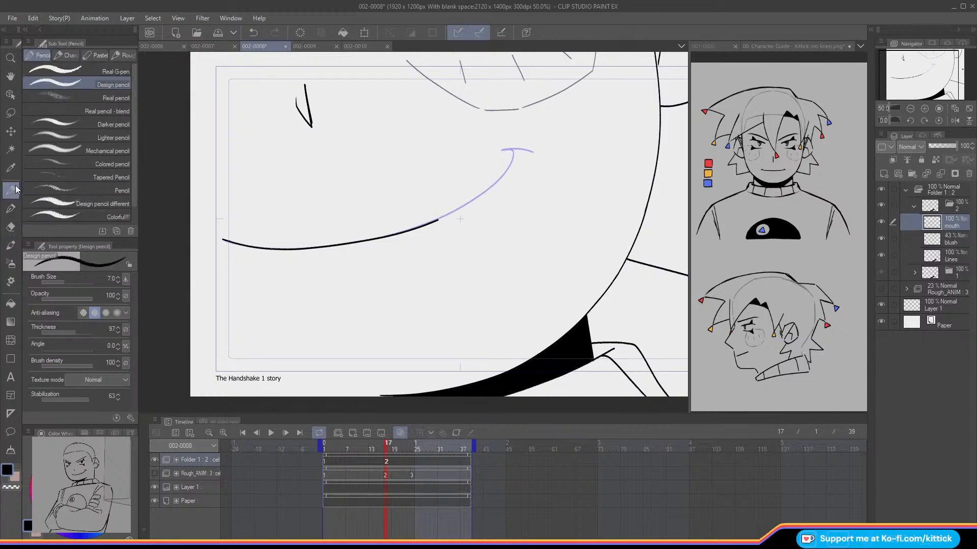
Step: Show the Rough_ANIM folder and ink the short corner stroke at the upper end of cel 2's smile
click(154, 473)
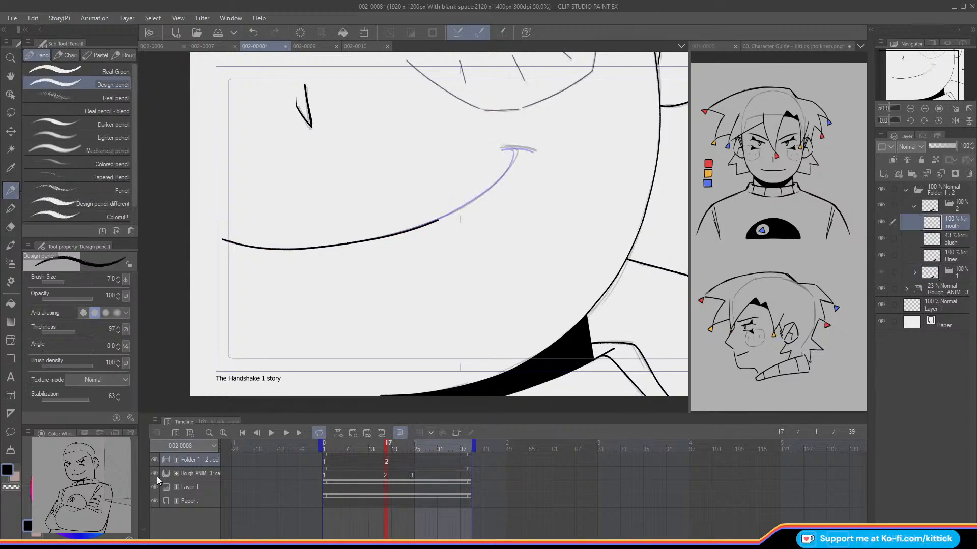
drag(502, 147, 535, 150)
key(ctrl+z)
drag(502, 148, 536, 151)
Step: Try several strokes joining the mouth corner to the remaining smile curve, undoing each one
mouse_move(516, 157)
mouse_down()
mouse_move(478, 195)
mouse_move(426, 212)
mouse_up()
key(ctrl+z)
mouse_move(517, 151)
mouse_down()
mouse_move(481, 196)
mouse_move(435, 221)
mouse_up()
key(ctrl+z)
drag(516, 155, 484, 194)
key(ctrl+z)
mouse_move(517, 147)
mouse_down()
mouse_move(496, 180)
mouse_move(508, 148)
mouse_move(517, 150)
mouse_move(503, 147)
mouse_move(517, 151)
mouse_move(513, 162)
mouse_move(432, 223)
mouse_up()
key(ctrl+z)
Step: Ink the upper part of cel 2's smile in a flipped view, joining the corner stroke to the remaining curve
key(ctrl+z)
key(ctrl+z)
click(948, 116)
key(ctrl+z)
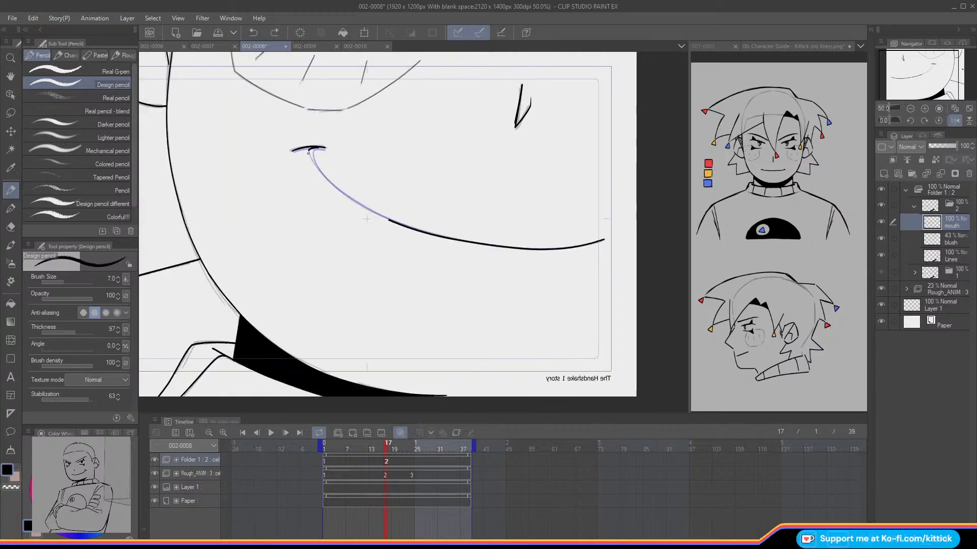
drag(308, 148, 390, 220)
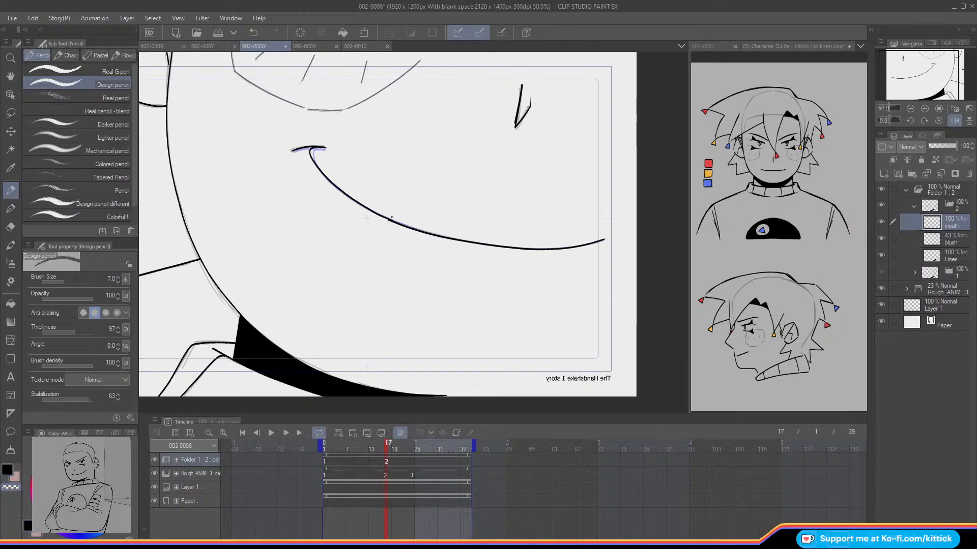
Step: Turn off onion skin, unflip the canvas, and go to frame 16 to compare the mouth with cel 1
key(o)
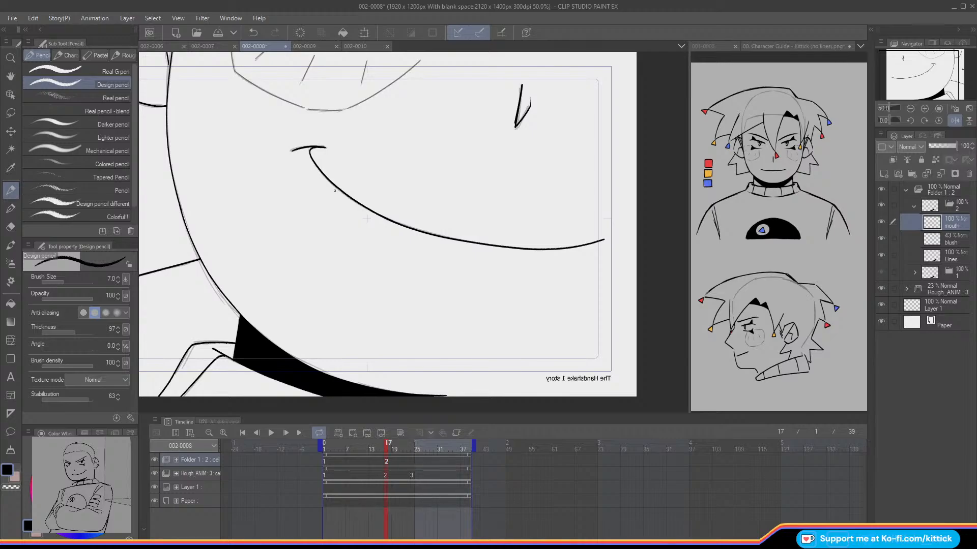
click(954, 120)
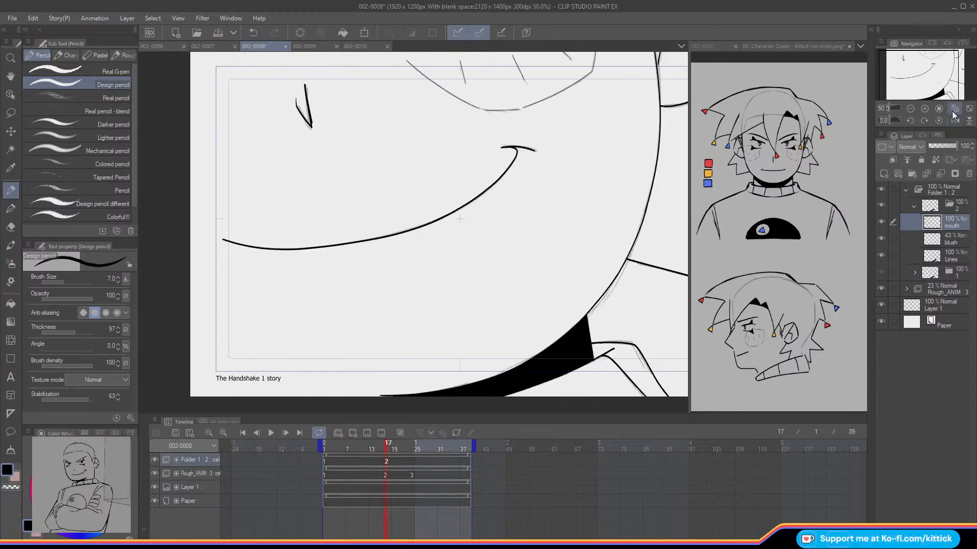
key(Left)
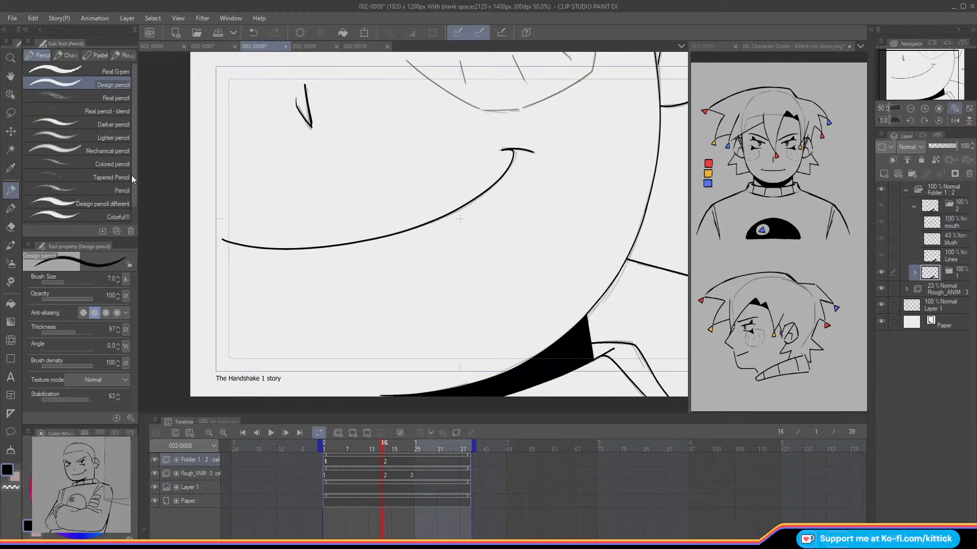
Step: Erase the end of the smile curve just below the corner stroke on cel 1's mouth layer, using onion skin as reference
click(11, 227)
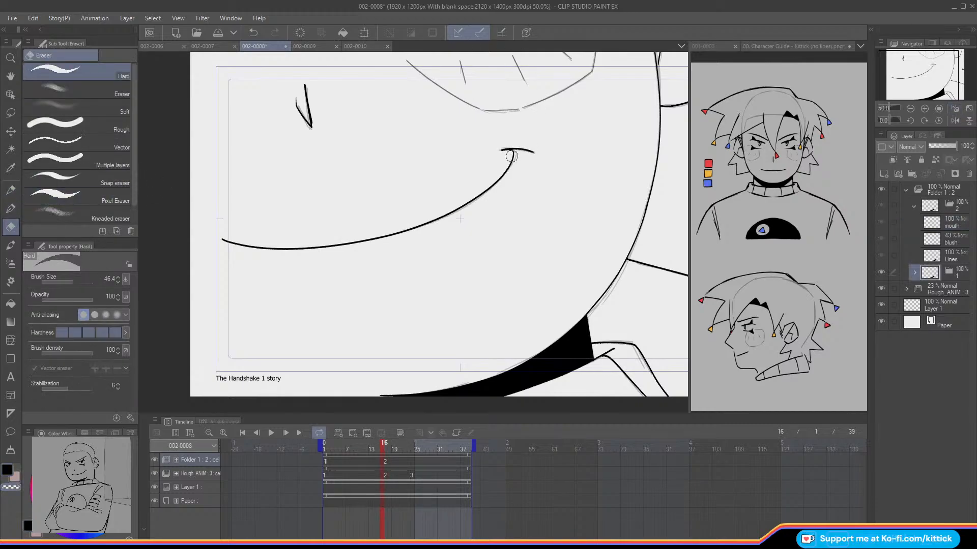
click(914, 274)
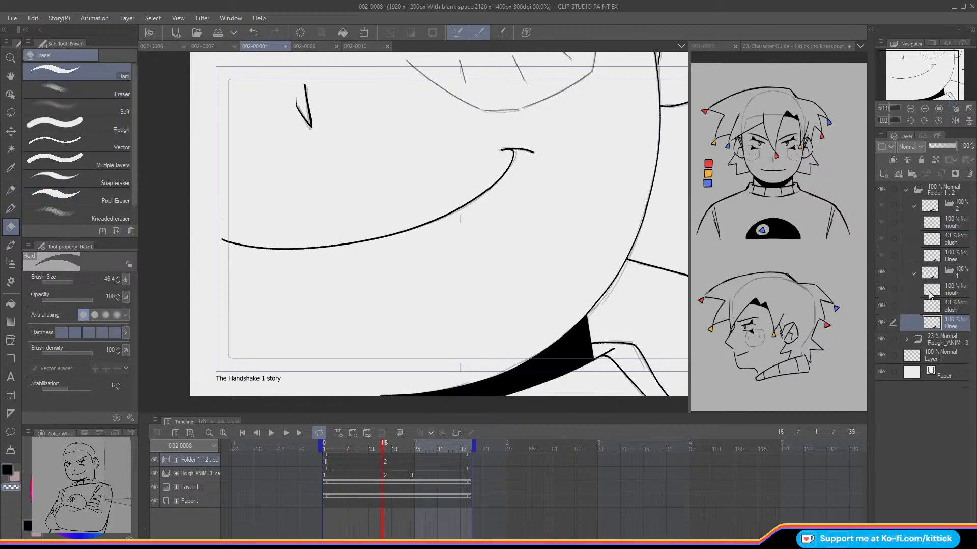
mouse_move(510, 152)
mouse_down()
mouse_move(513, 163)
mouse_move(533, 151)
mouse_up()
key(p)
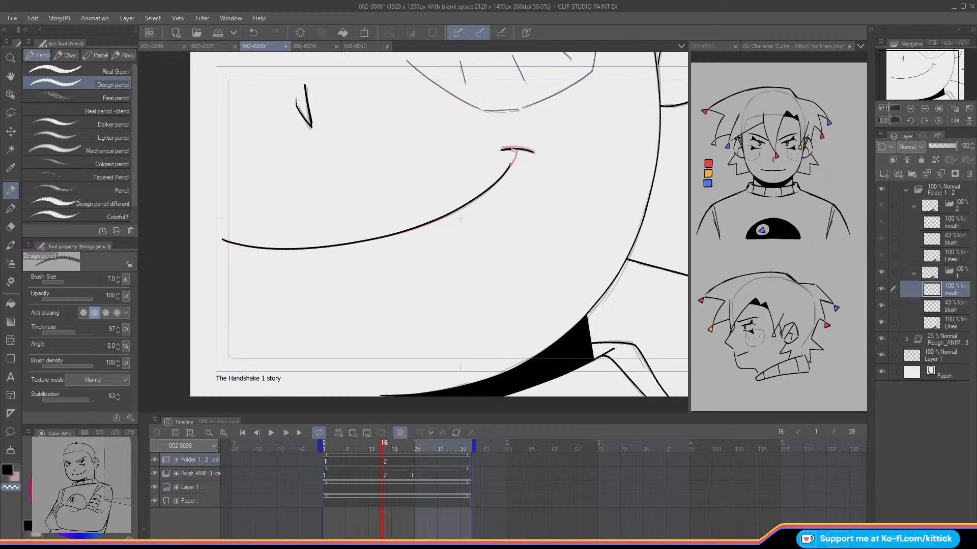
key(ctrl+z)
Step: Redraw the end of cel 1's smile curve toward the corner stroke, and compare frames 16 and 17 with onion skin off
key(c)
key(Right)
key(Left)
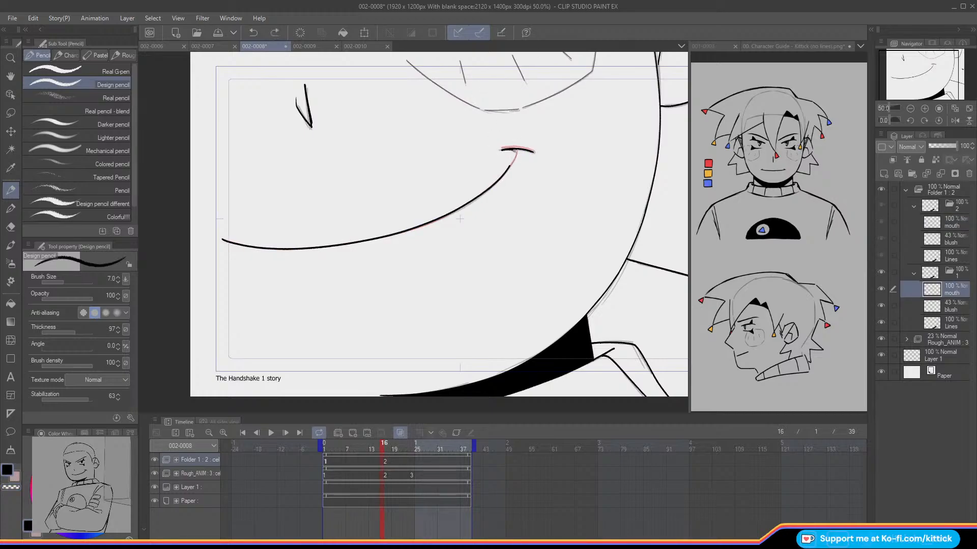
drag(511, 165, 506, 170)
key(o)
key(Right)
key(Left)
key(Right)
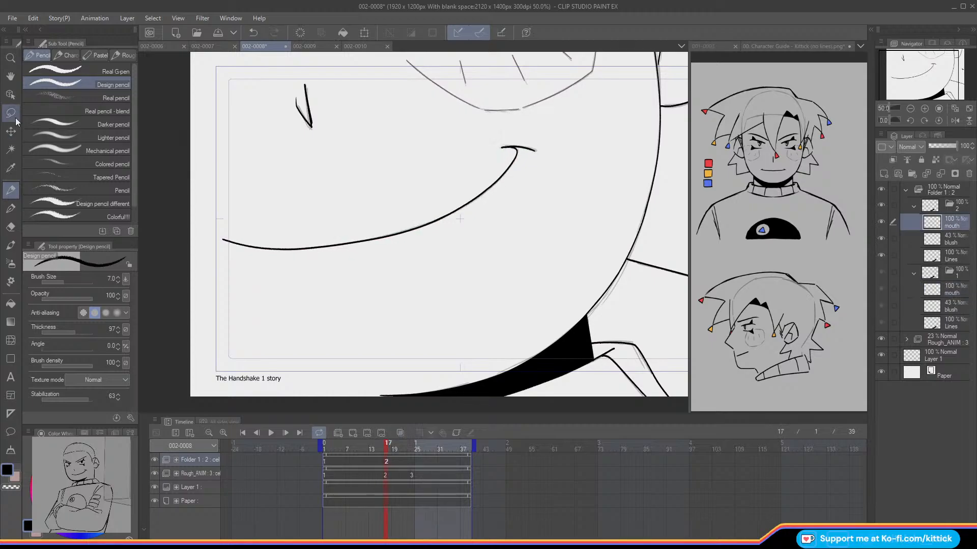
Step: Transform cel 2's blush layer to 99% height with a slight sideways skew, and compare it against the previous frame
key(m)
drag(902, 78, 905, 70)
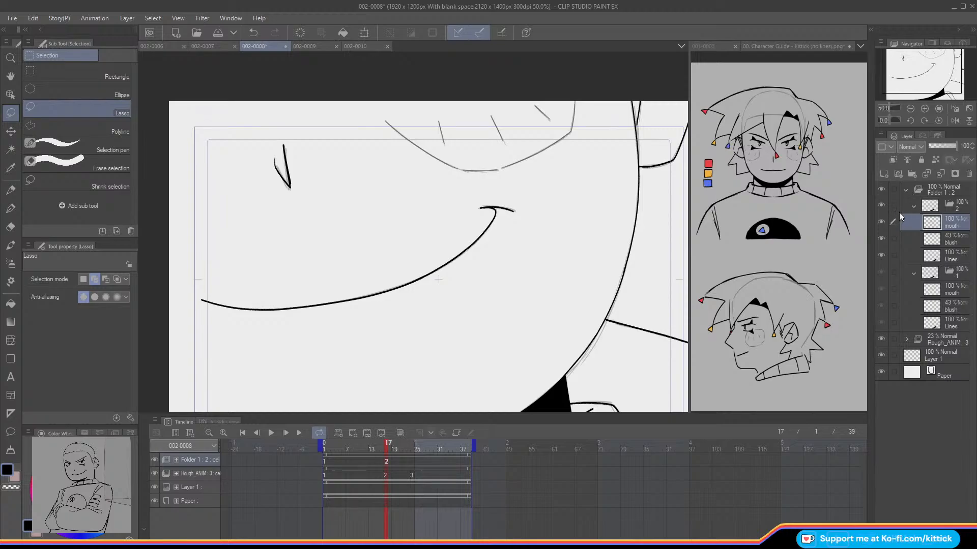
click(946, 239)
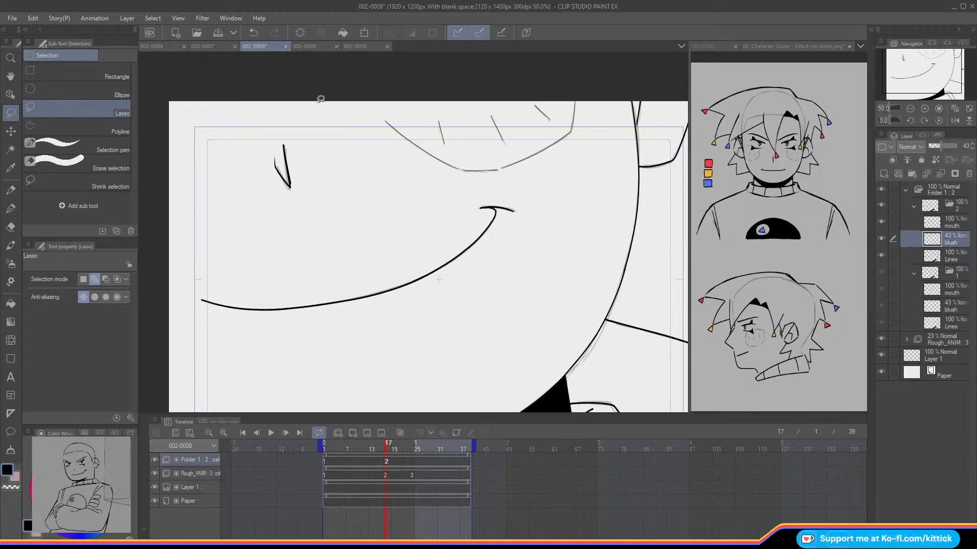
click(358, 31)
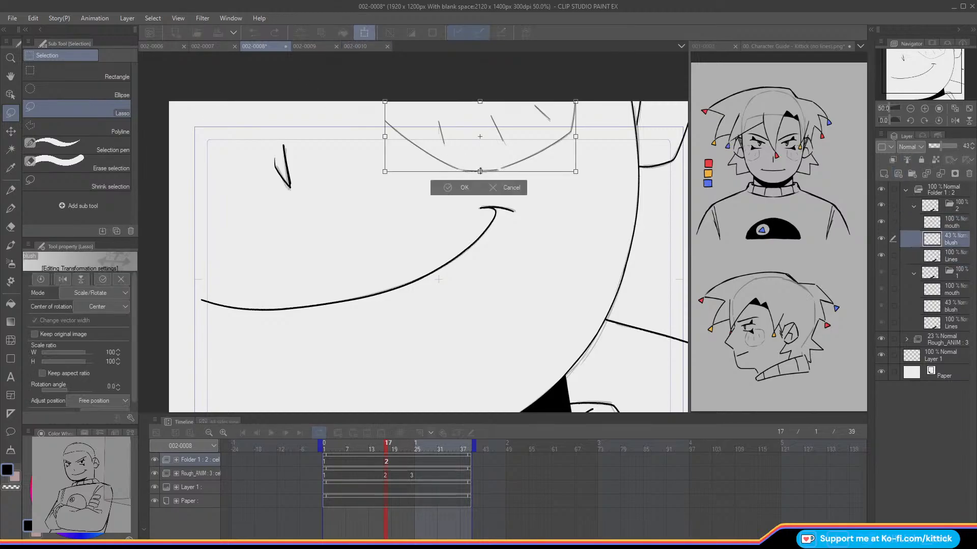
click(75, 294)
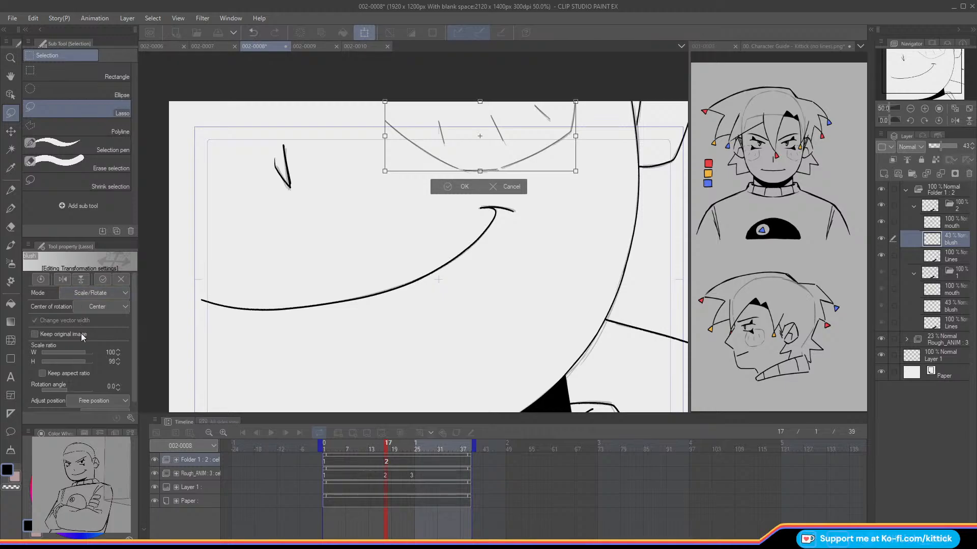
click(71, 353)
drag(480, 172, 482, 172)
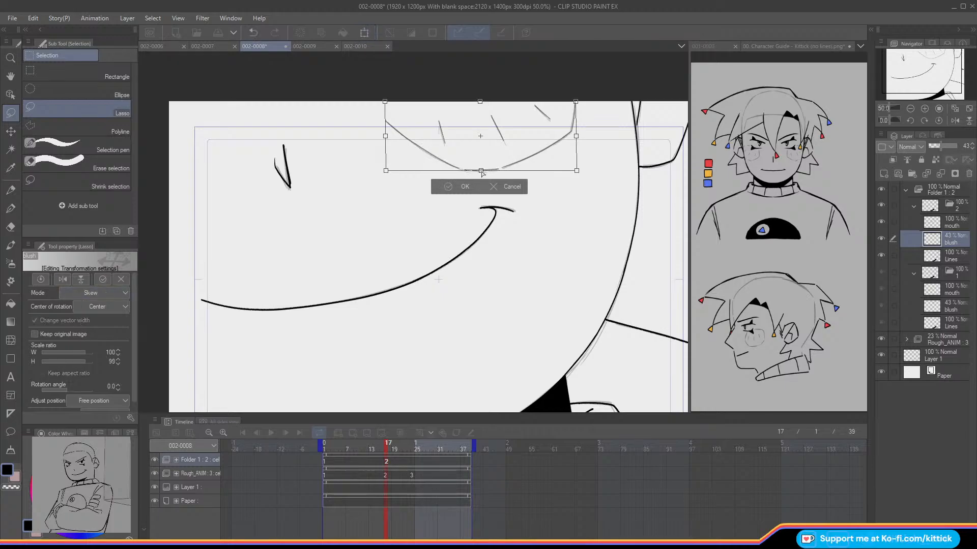
click(441, 191)
key(Right)
key(Left)
key(Right)
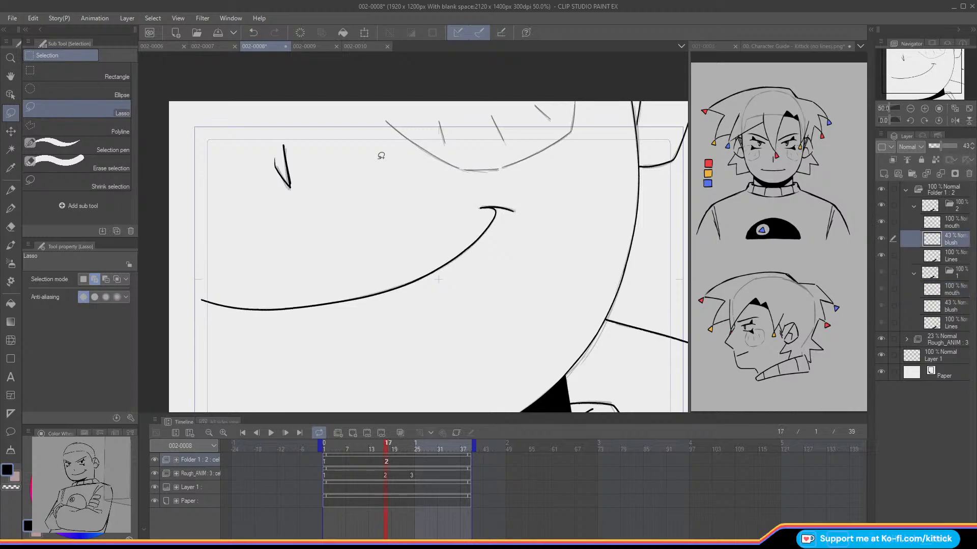
Step: Collapse the open cel folders and duplicate cel folder 2 for the third mouth drawing
click(15, 189)
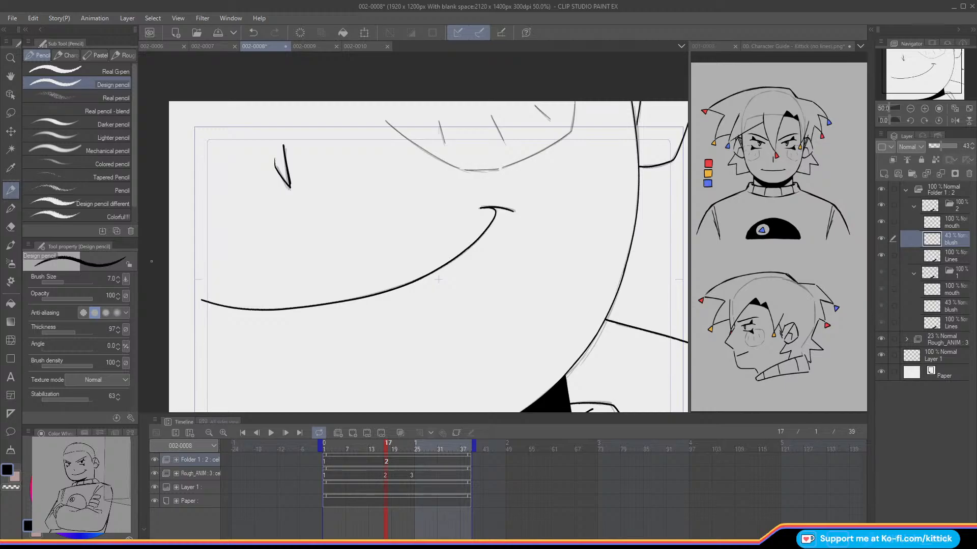
click(969, 109)
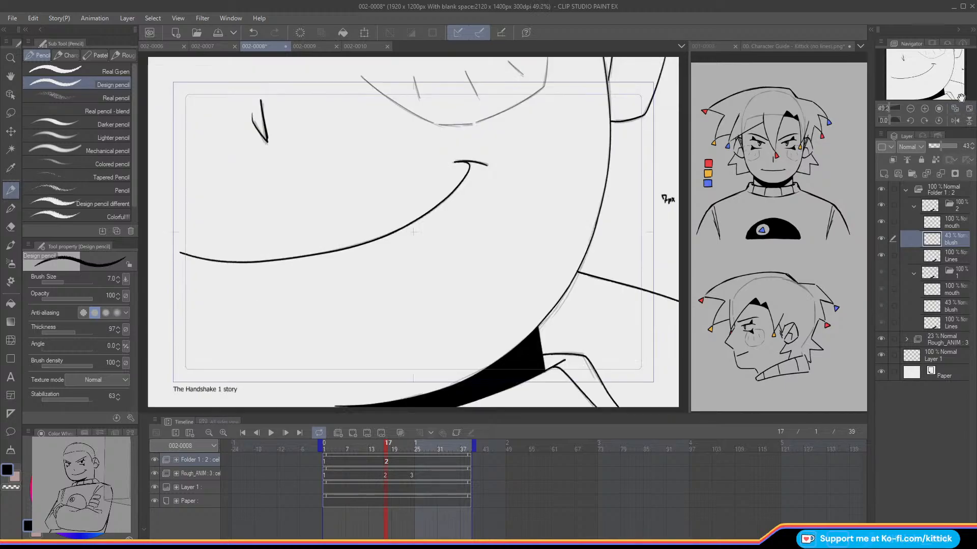
drag(387, 451, 417, 475)
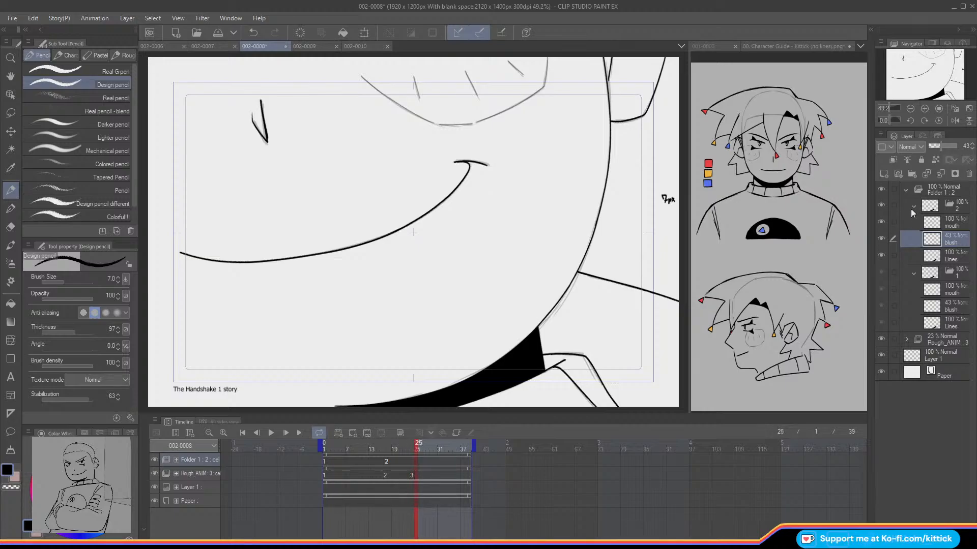
click(913, 206)
click(912, 222)
click(938, 205)
click(884, 174)
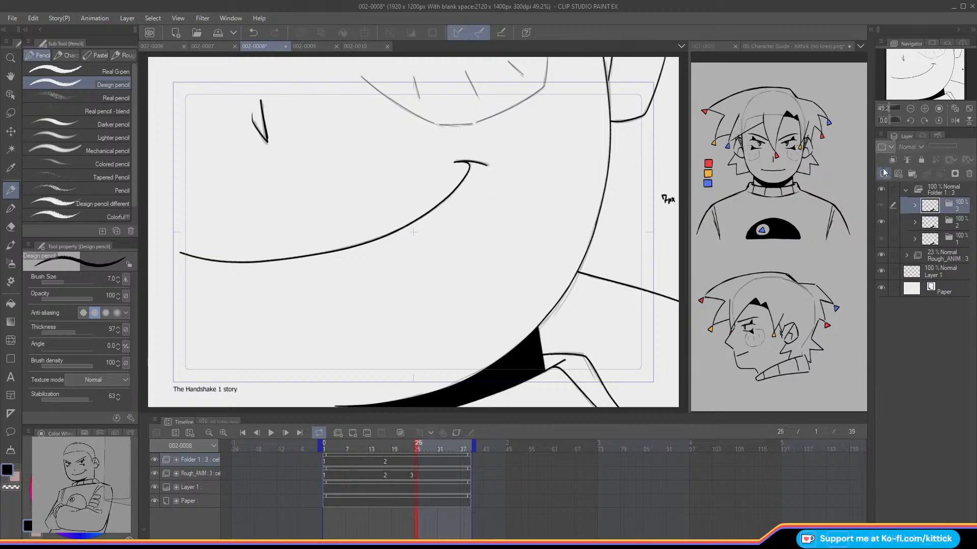
Step: Assign cel 3 at frame 24, where rough drawing 3 starts, and compare it with frame 23
click(413, 462)
right_click(411, 461)
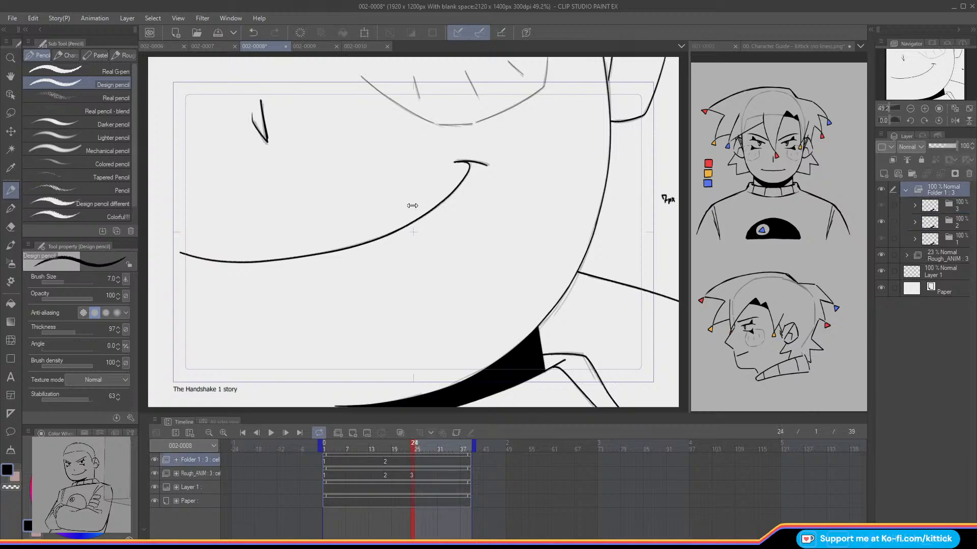
click(419, 173)
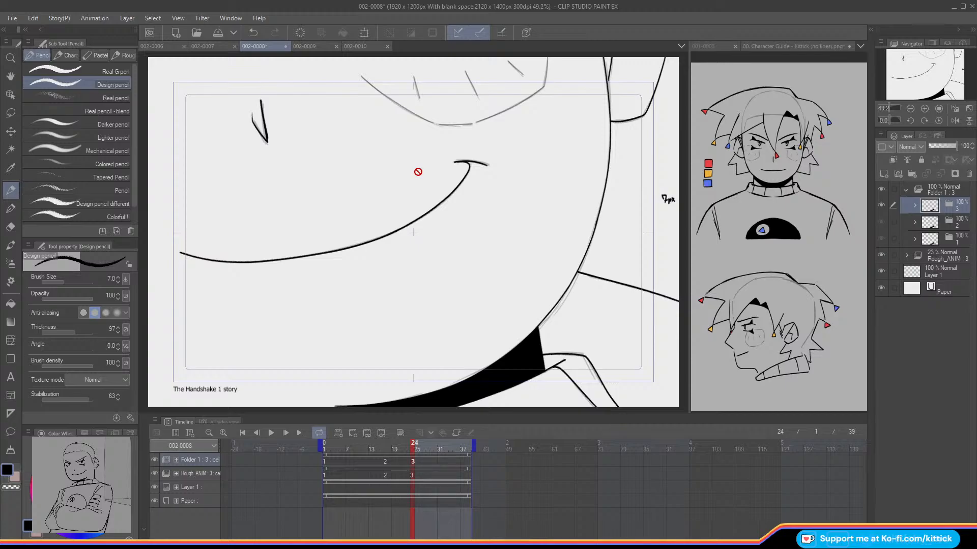
key(Left)
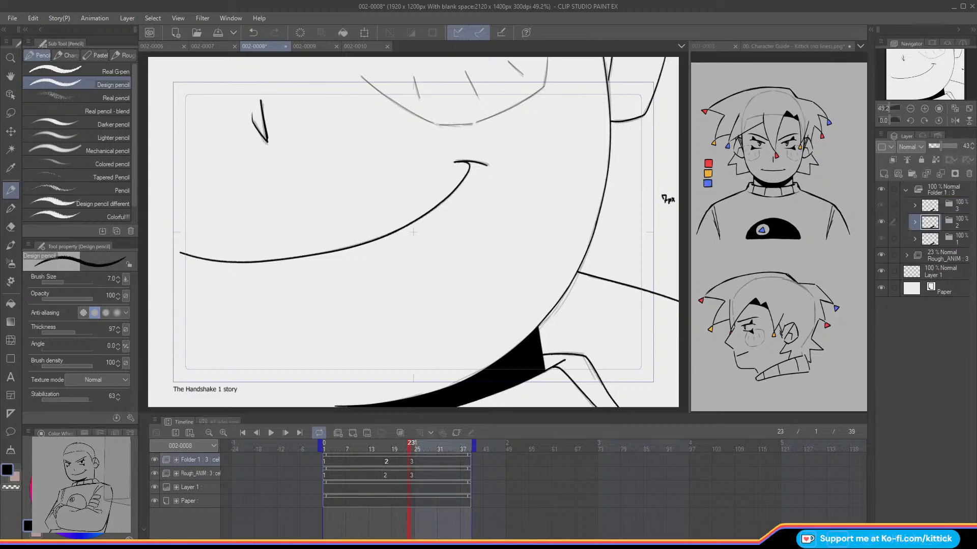
click(11, 119)
key(Right)
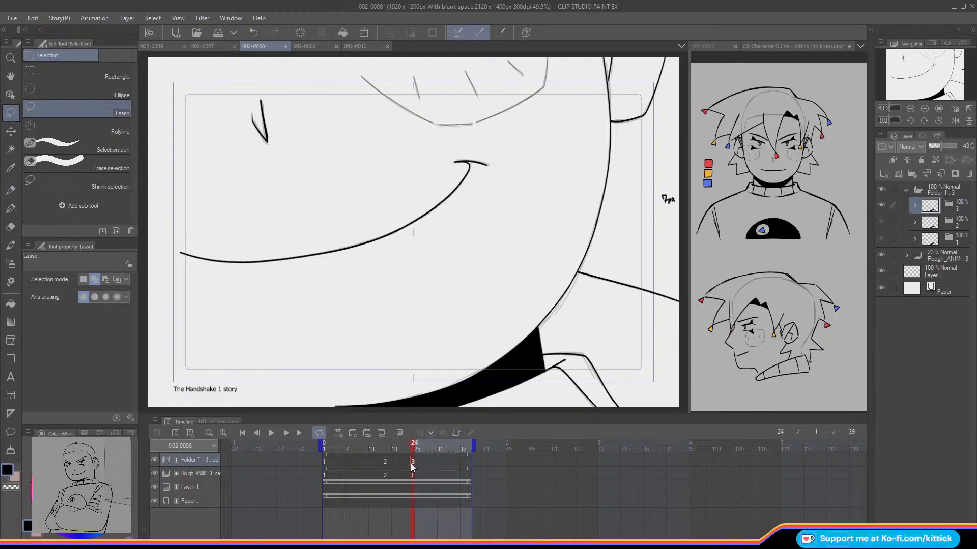
Step: Transform cel 3's mouth layer to 101% width and rotate it -0.1° about a pivot near the smile curve's lowest part
click(914, 205)
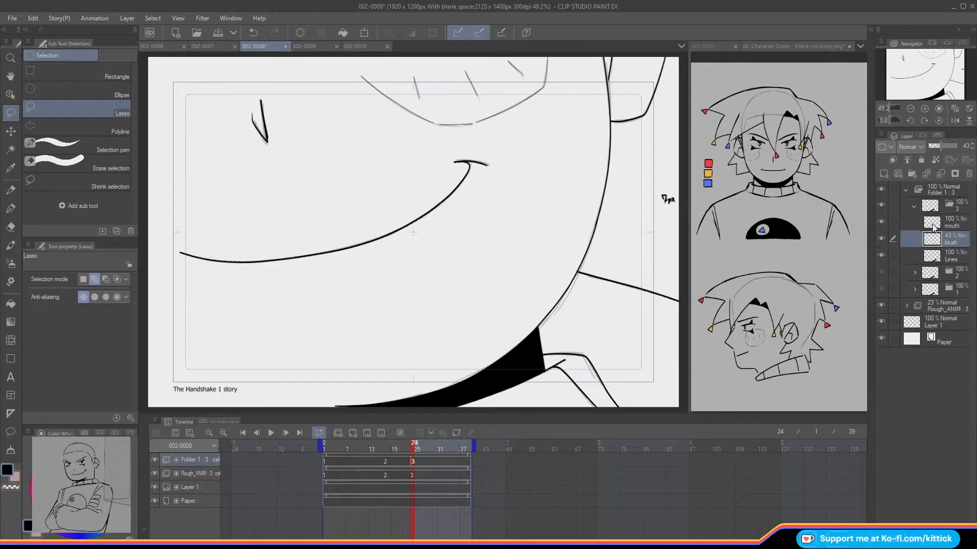
click(935, 224)
click(911, 110)
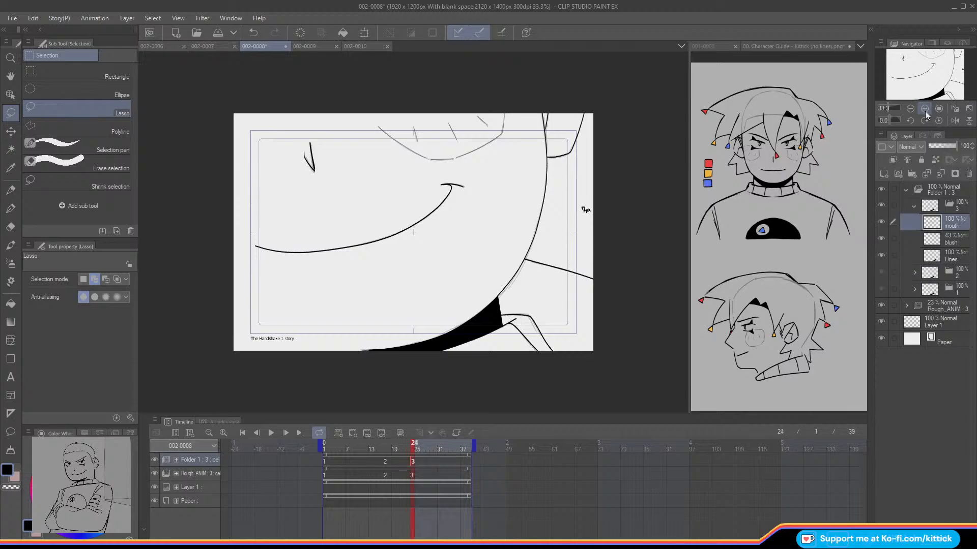
click(364, 37)
click(925, 109)
click(924, 109)
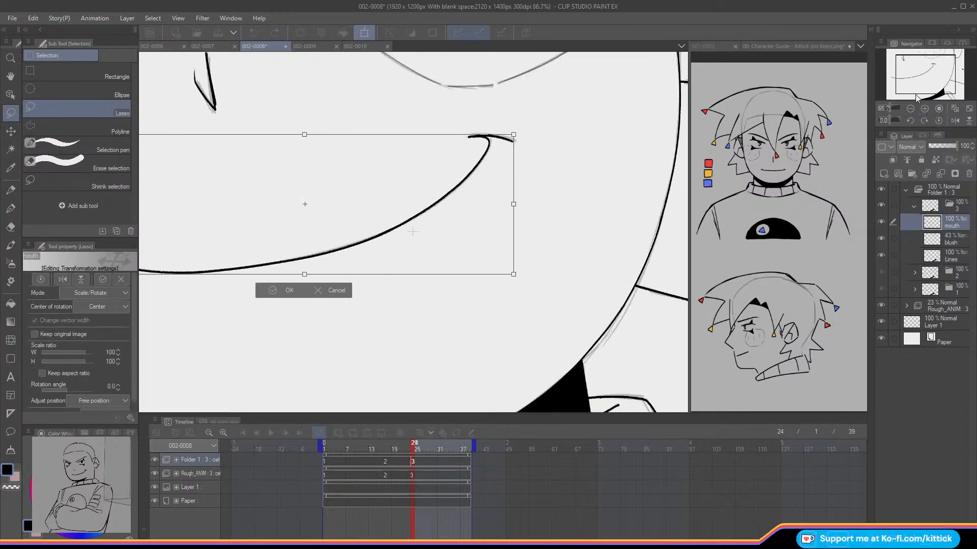
drag(514, 204, 517, 205)
drag(921, 76, 903, 75)
drag(379, 262, 322, 290)
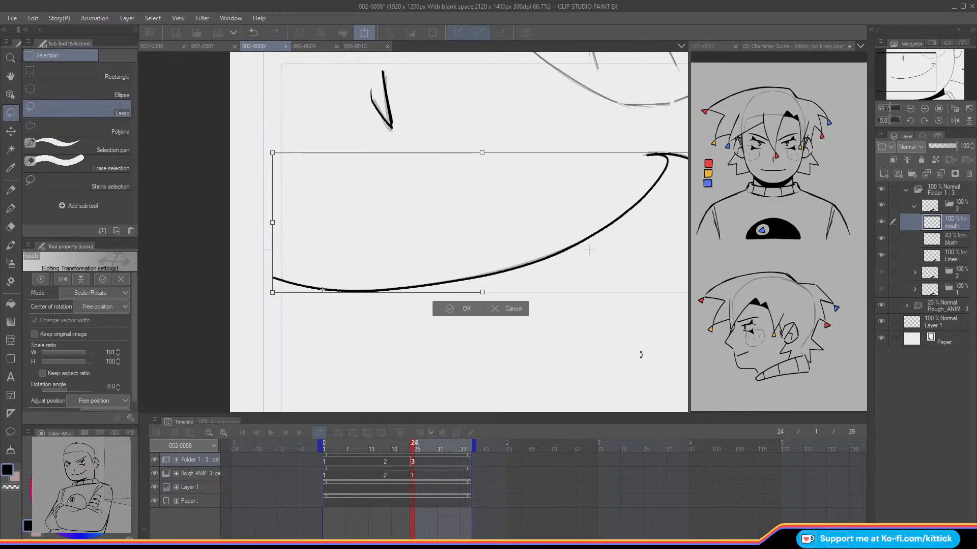
drag(640, 363, 639, 363)
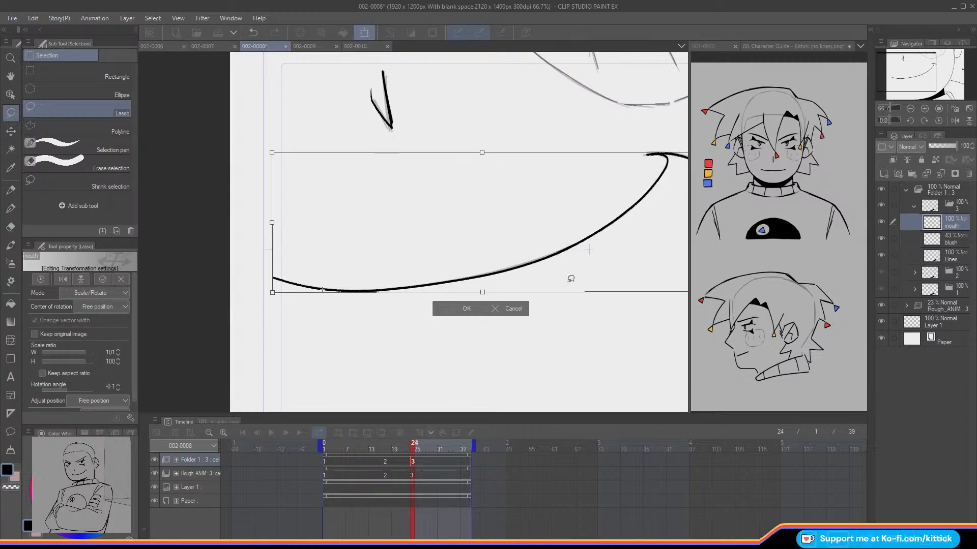
click(449, 308)
Step: Ready the Liquify tool on cel 3's mouth layer and compare the mouth across frames 23 and 24
click(955, 108)
key(Left)
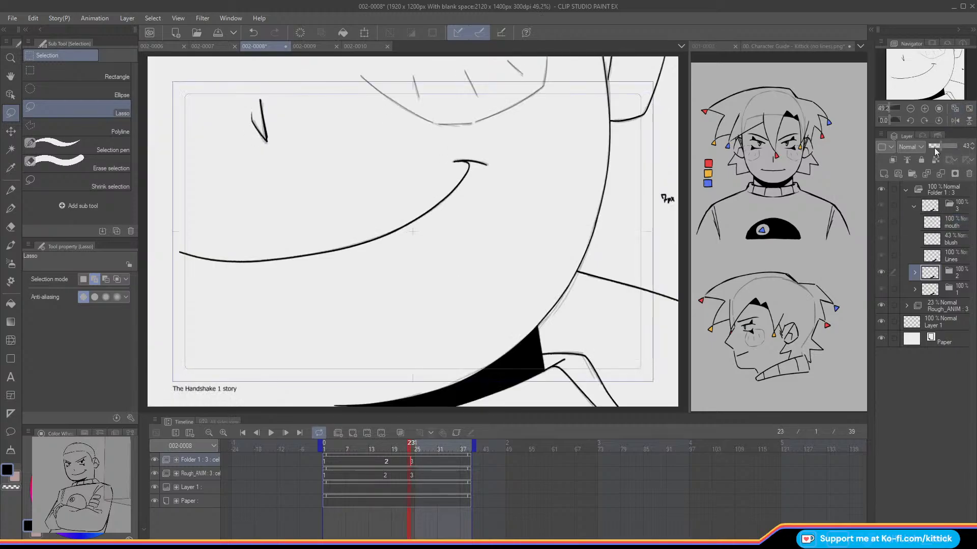
mouse_move(411, 448)
mouse_down()
mouse_move(351, 453)
mouse_move(417, 463)
mouse_up()
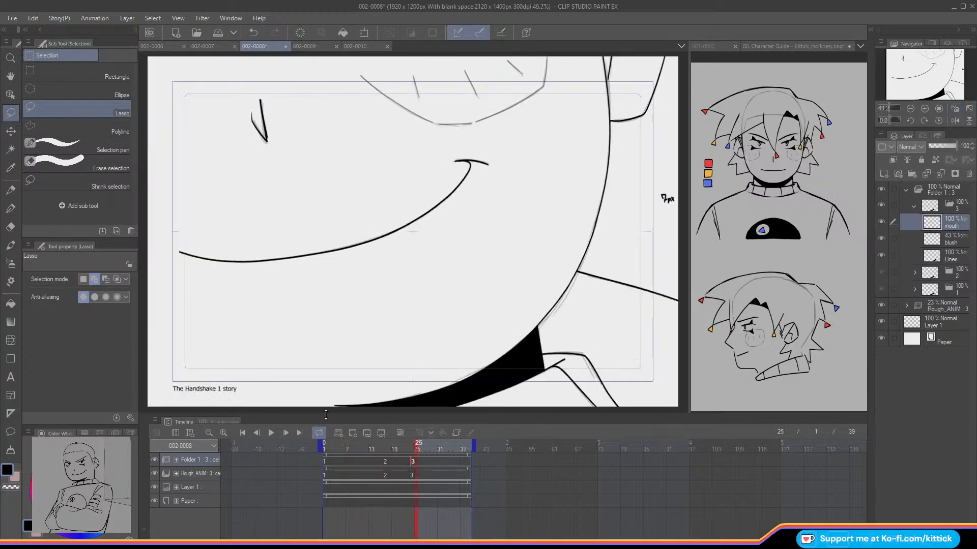
click(10, 340)
click(82, 282)
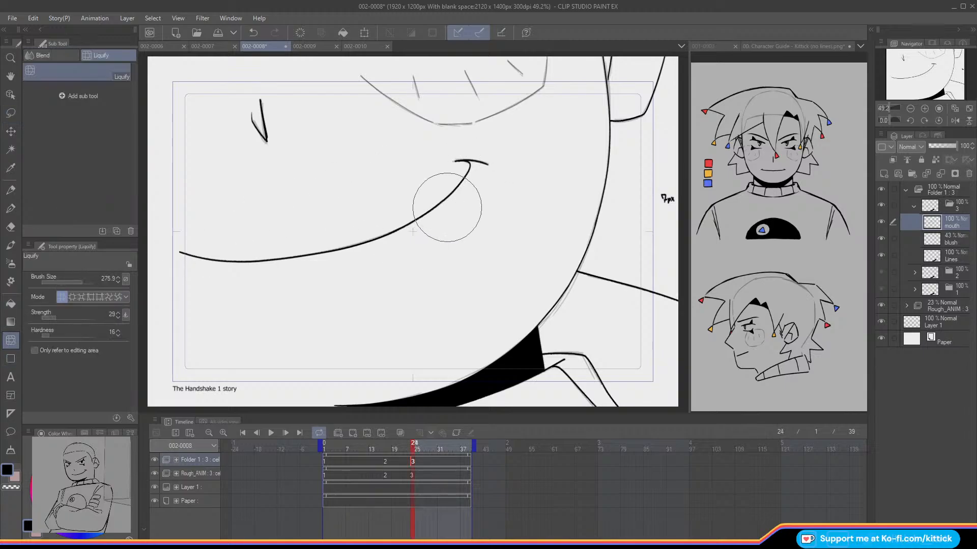
key(Left)
key(Left)
key(Left)
key(Right)
key(Right)
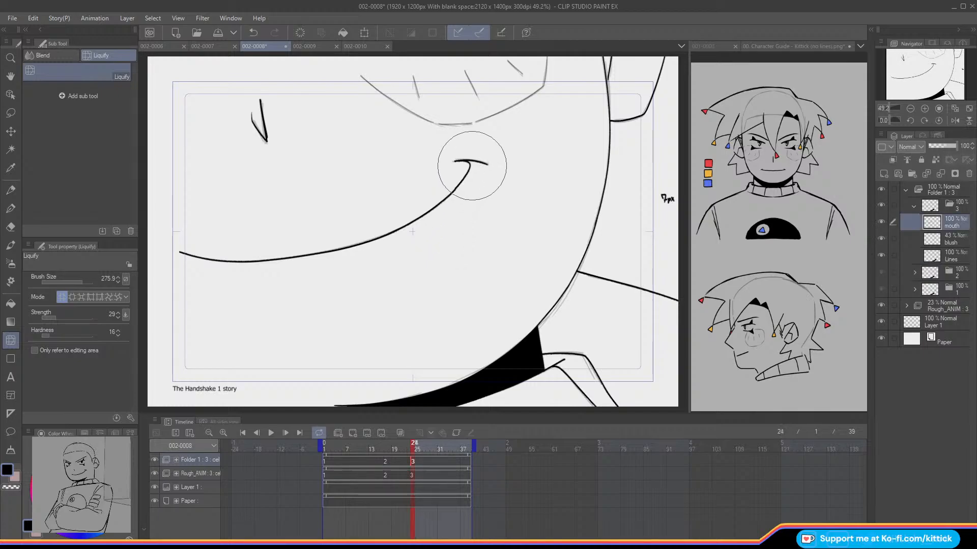
key(Left)
key(Right)
key(Left)
key(Right)
key(Left)
key(Right)
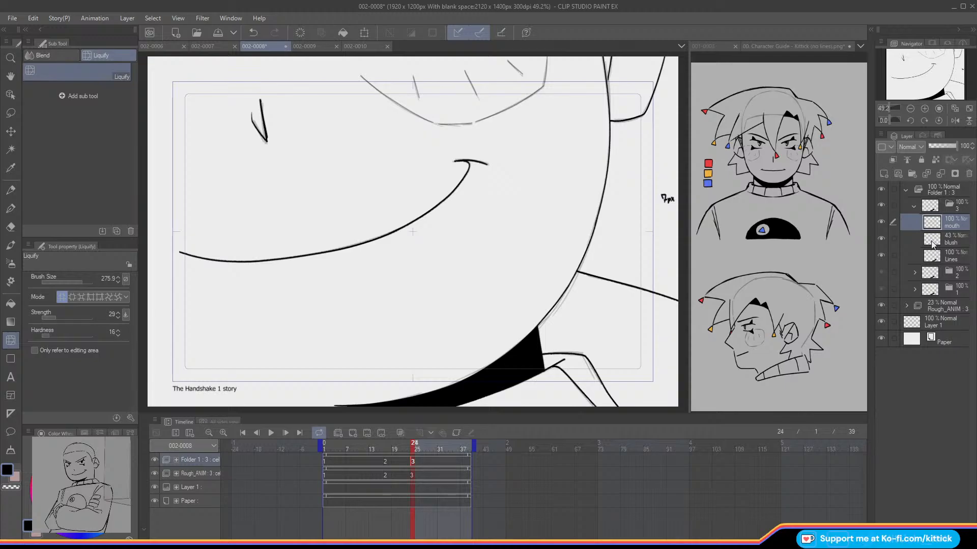
Step: Transform cel 3's blush layer to 99% height with a slight skew
click(909, 242)
click(364, 32)
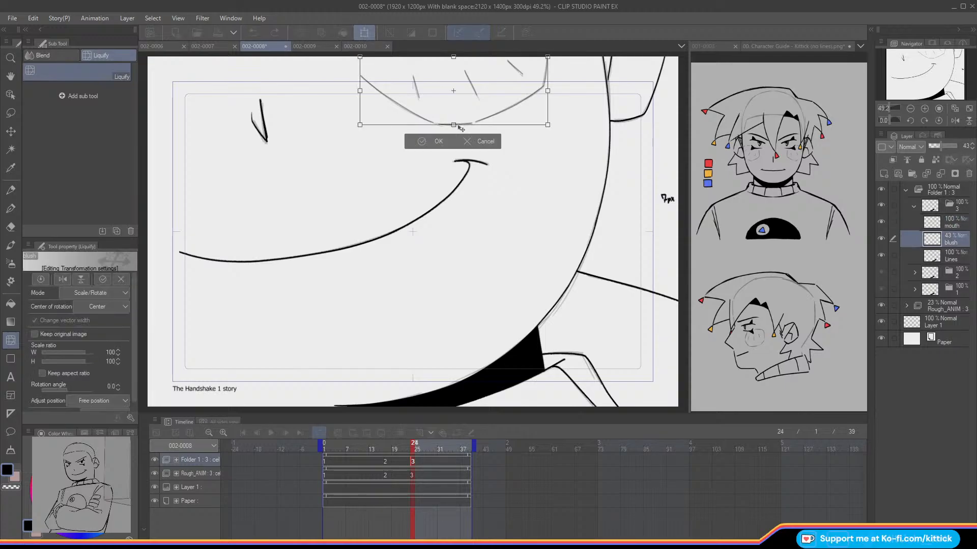
drag(454, 124, 451, 123)
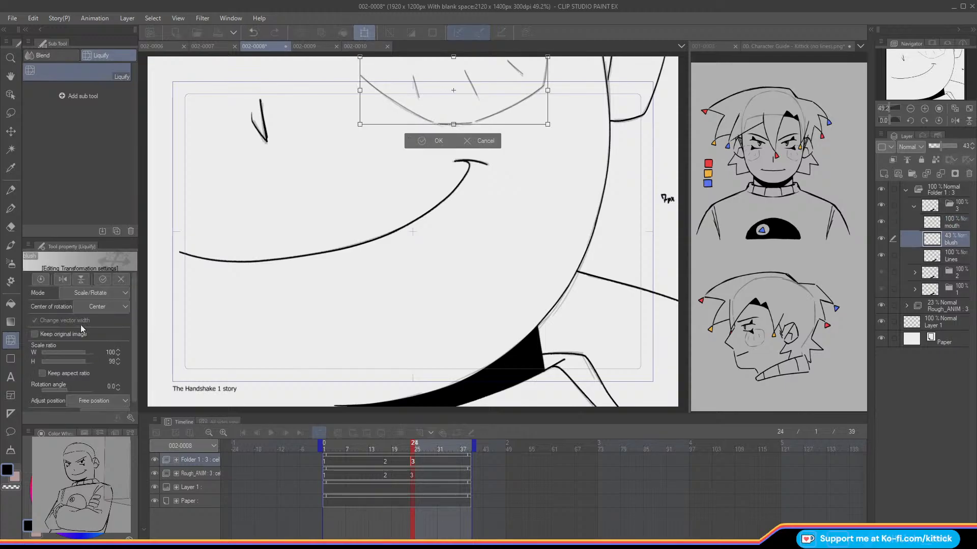
click(72, 351)
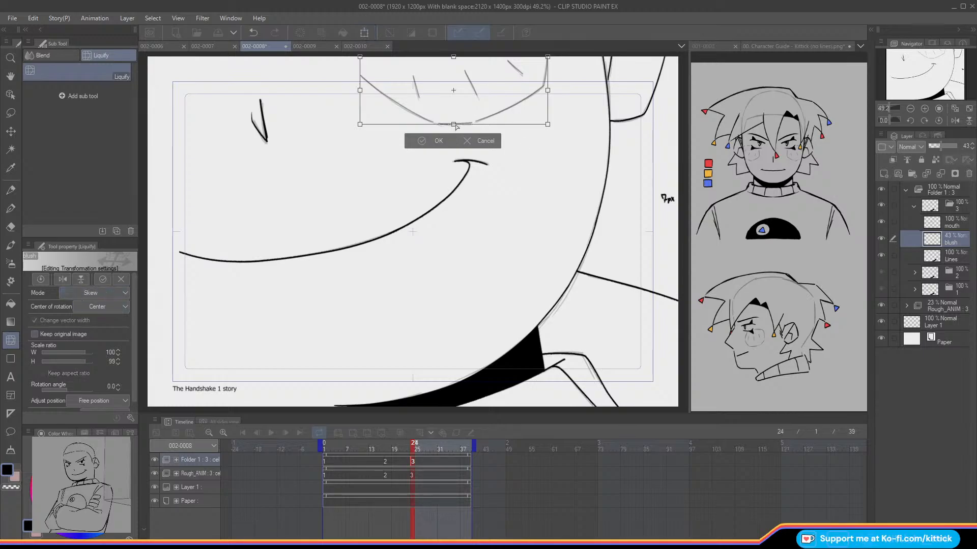
click(425, 140)
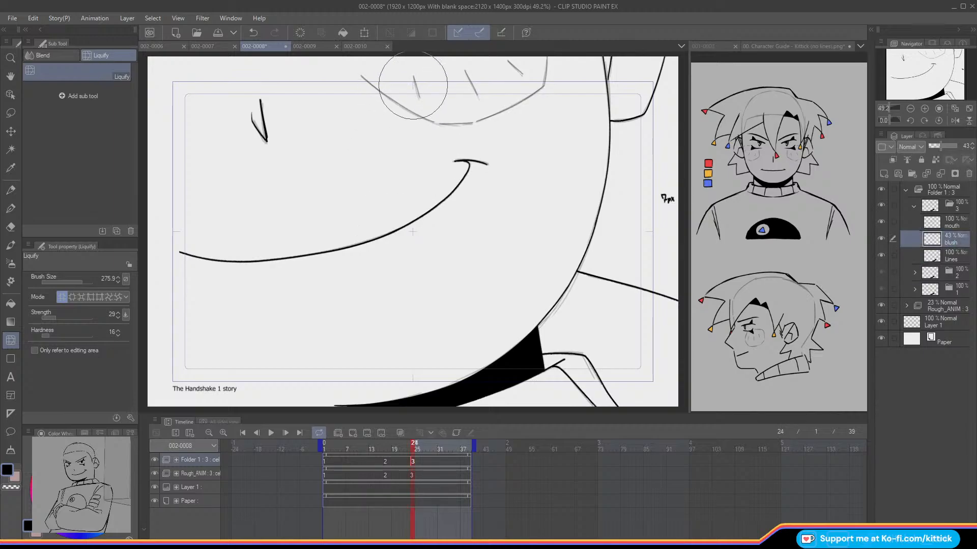
Step: Flip repeatedly between frames 23 and 24 to examine how the blush and mouth shift from cel 2 to cel 3
key(Left)
key(Right)
key(Left)
key(Right)
key(Left)
key(Right)
key(Left)
key(Right)
key(Left)
key(Right)
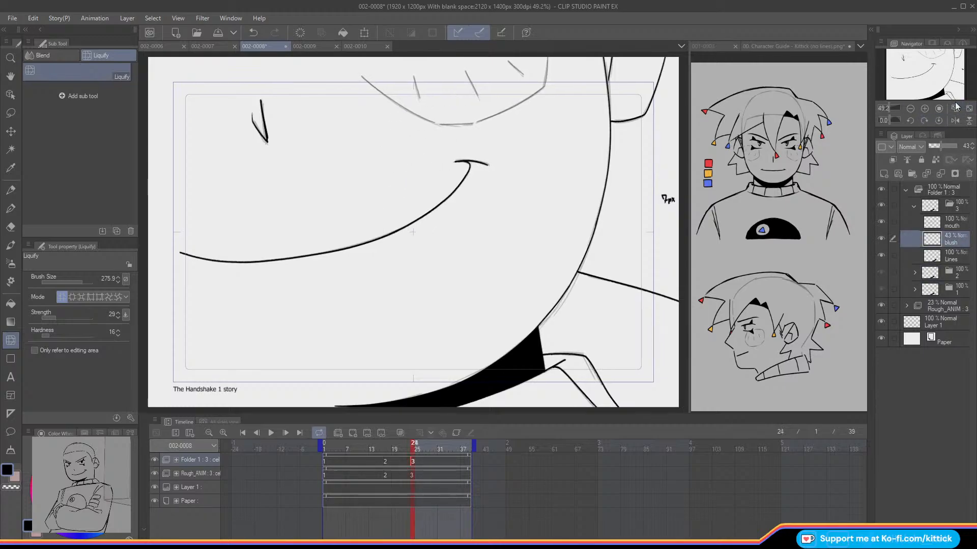
Step: Collapse the cel folders, rename the animation folder Folder 1 as ANIM and give it a red palette color
click(910, 108)
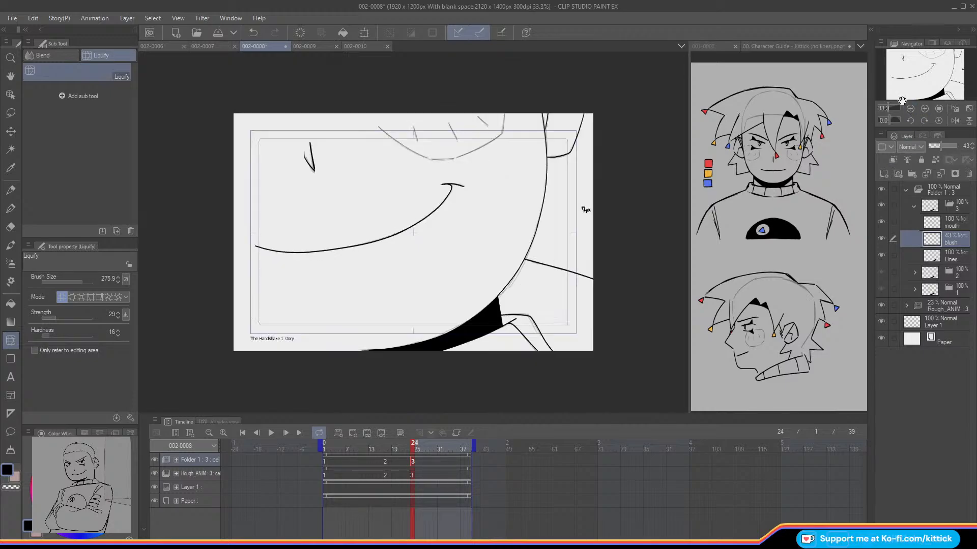
click(913, 208)
click(906, 190)
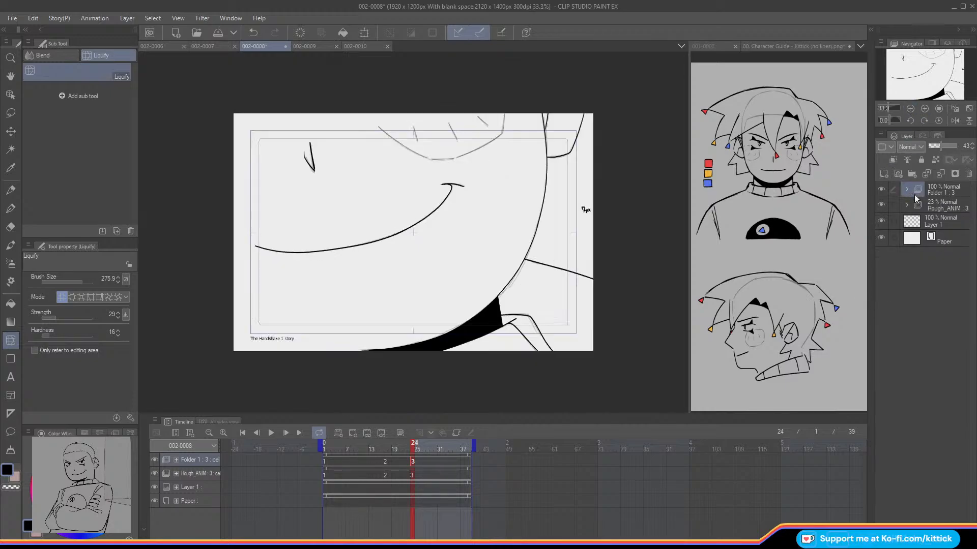
click(913, 194)
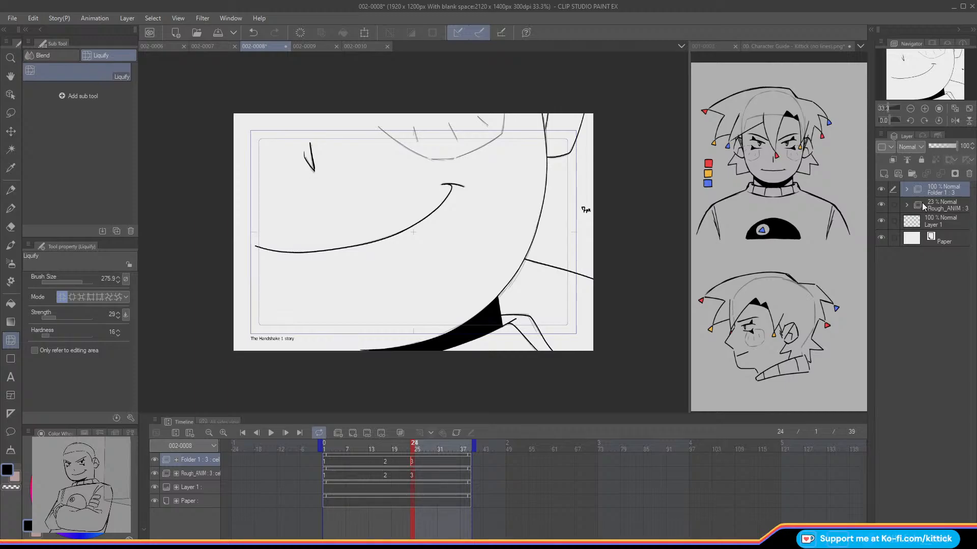
key(Return)
click(881, 147)
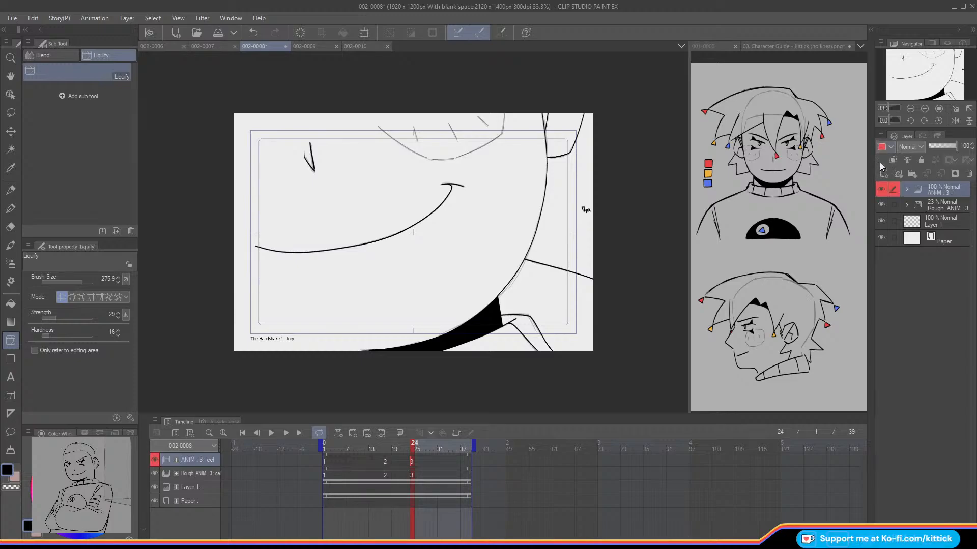
Step: Hide the Rough_ANIM folder and play the inked animation back from the first frame
click(879, 205)
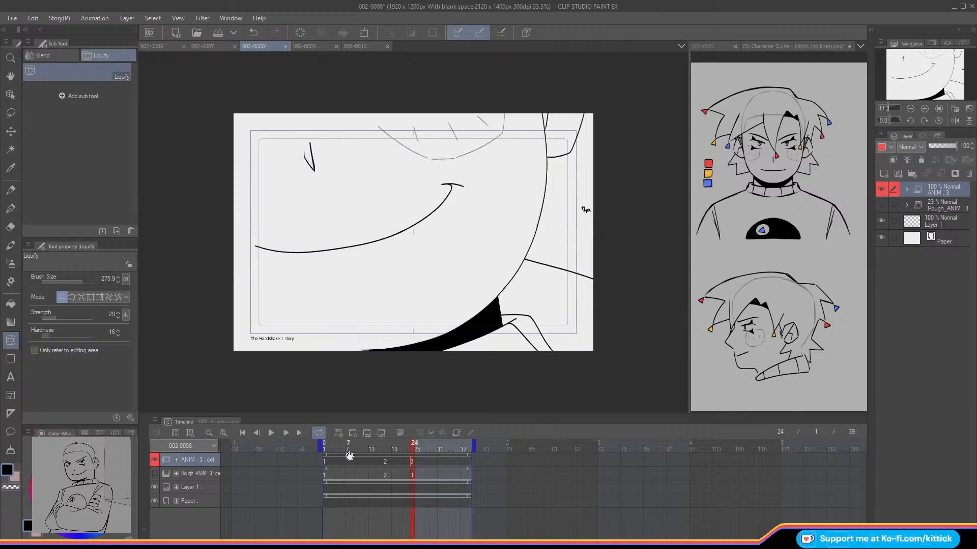
drag(410, 449, 326, 451)
click(270, 433)
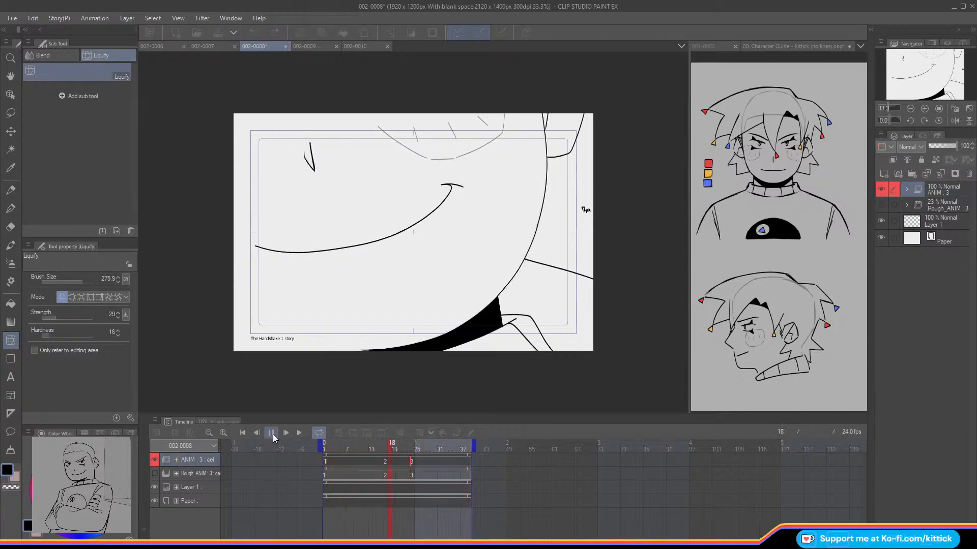
click(273, 434)
click(351, 450)
Step: Erase the upper end of cel 1's smile curve and redraw it to the corner stroke with the size 7 Design pencil, guided by onion skin
click(11, 227)
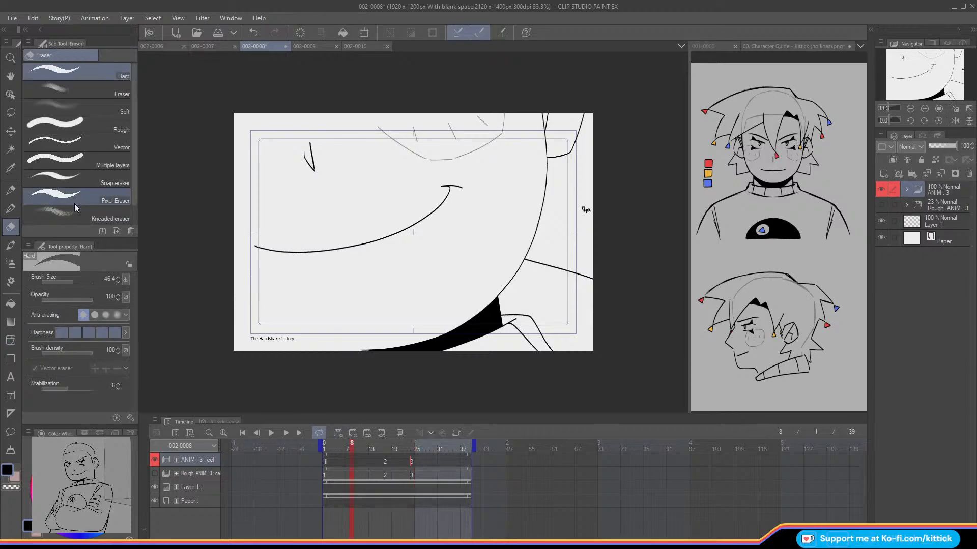
click(924, 108)
click(925, 108)
click(925, 109)
click(924, 69)
drag(541, 185, 510, 194)
click(11, 191)
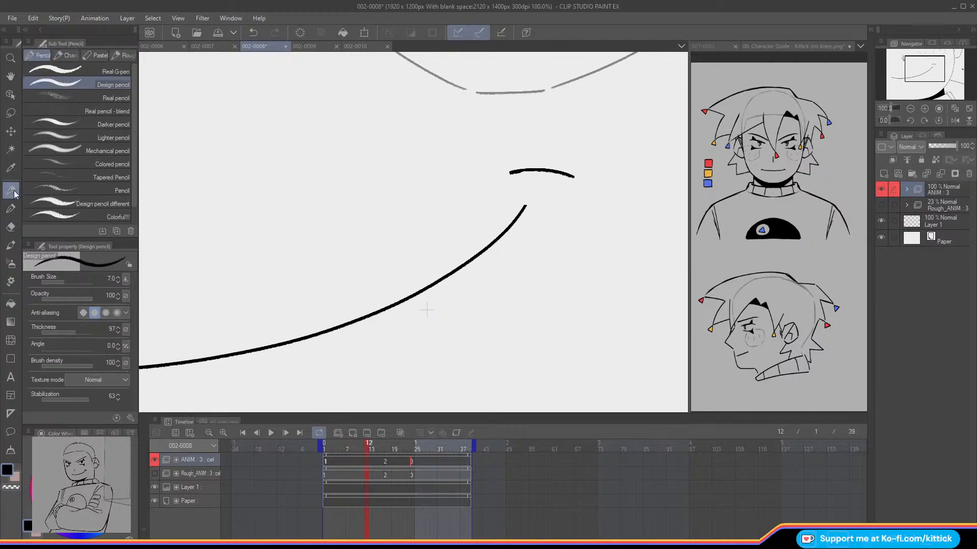
key(Left)
key(Right)
key(o)
key(Left)
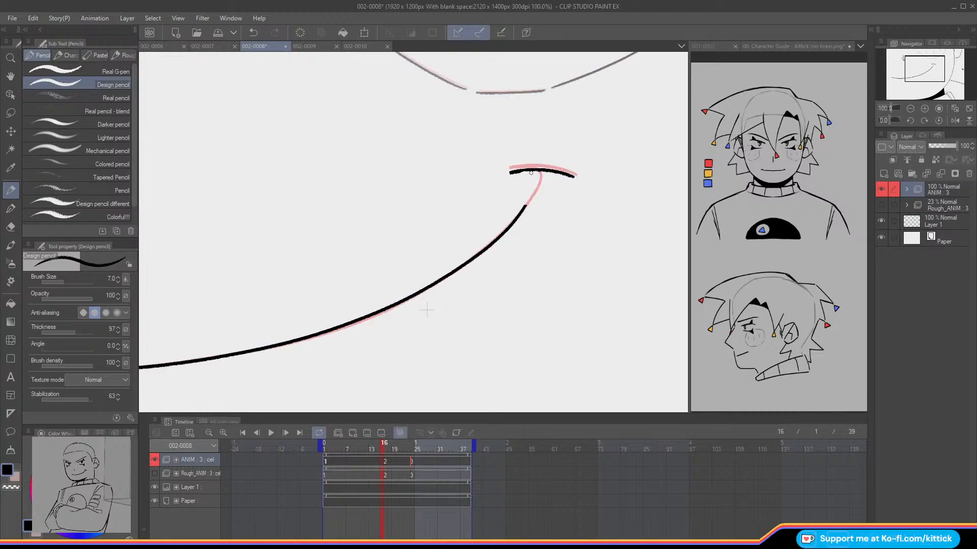
drag(523, 209, 530, 199)
Step: Turn onion skin off, retouch cel 1's curve where it meets the corner stroke, and switch the pencil to the transparent color
key(Right)
key(Left)
key(o)
key(Right)
key(Left)
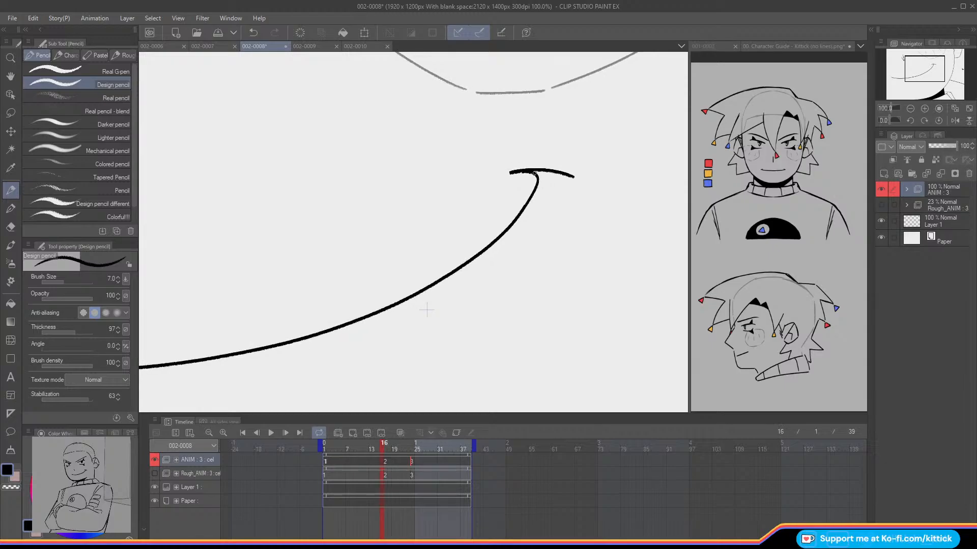
drag(535, 189, 527, 201)
click(10, 487)
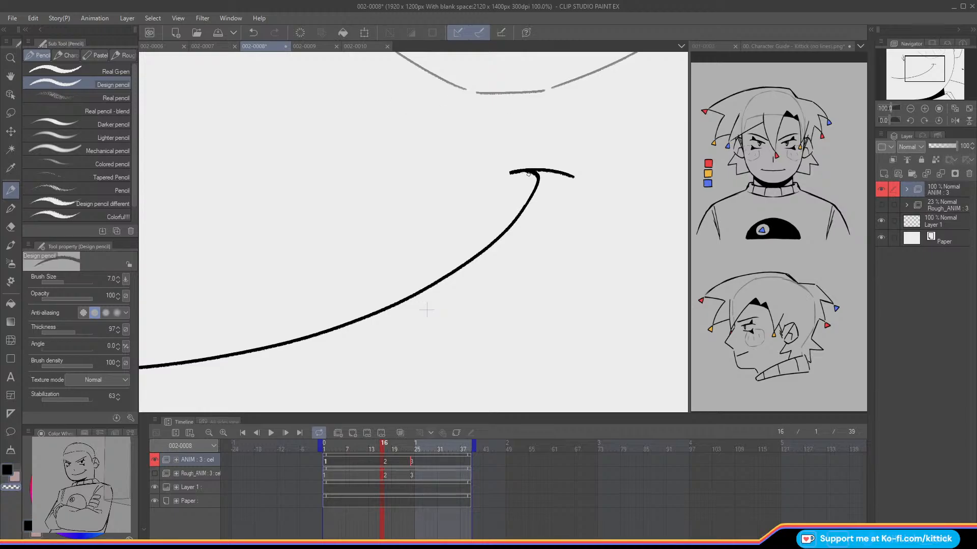
Step: Compare the mouth corner across frames 16 and 17, both close up and with the whole frame in view
key(Left)
key(Left)
key(Left)
key(Left)
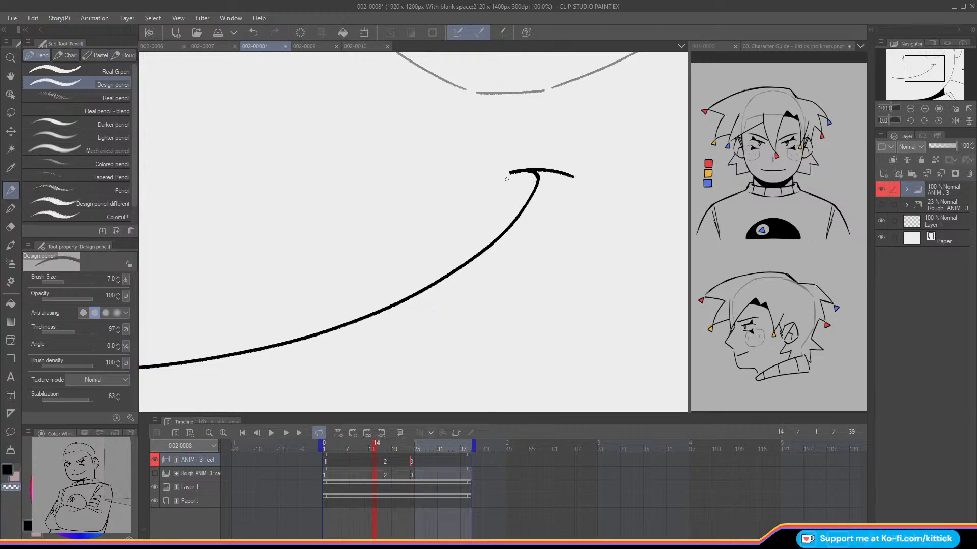
key(Right)
key(Right)
key(Right)
key(Right)
key(Right)
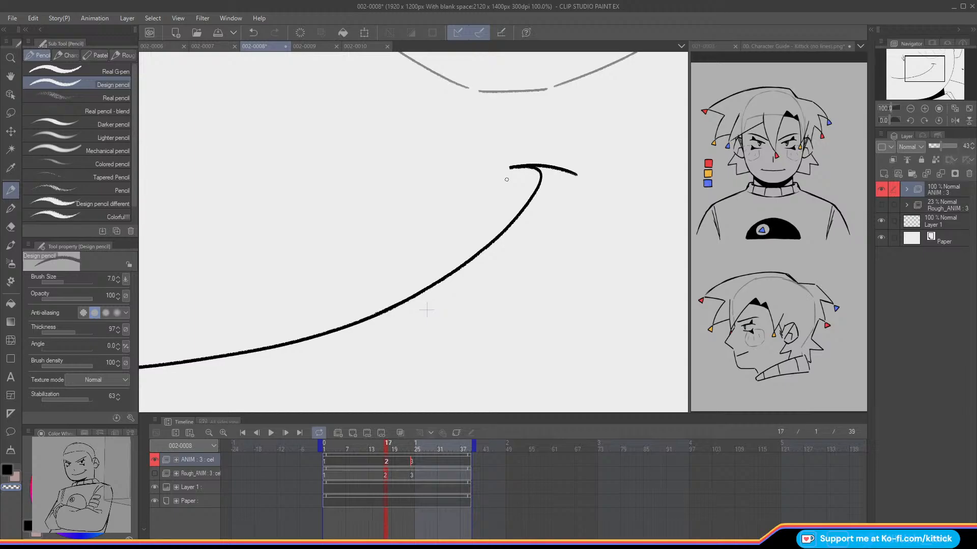
click(910, 108)
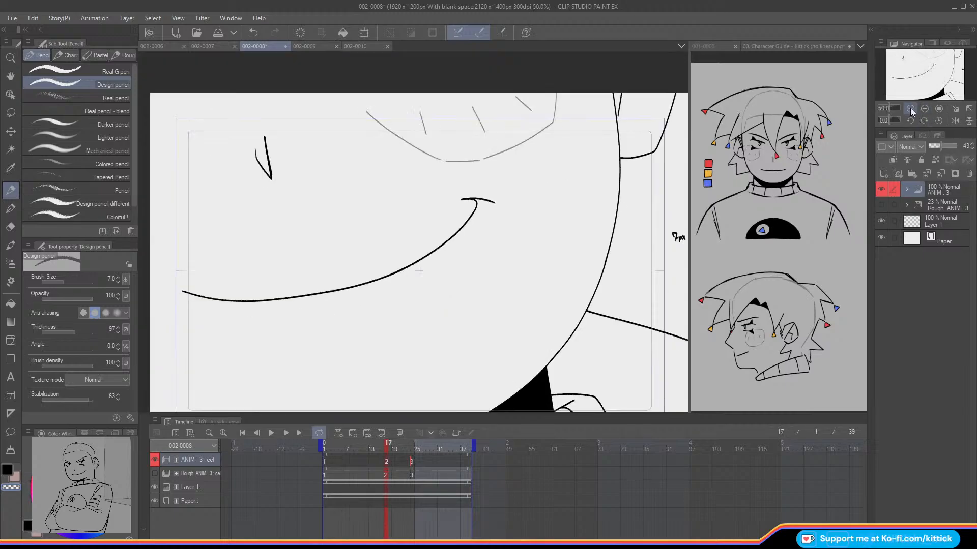
click(910, 109)
click(911, 108)
click(911, 73)
key(Left)
key(Right)
Step: Duplicate cel folder 1 as an in-between cel named 1a and assign it at frame 13
mouse_move(385, 446)
mouse_down()
mouse_move(358, 450)
mouse_move(422, 459)
mouse_move(332, 466)
mouse_move(410, 471)
mouse_move(370, 472)
mouse_up()
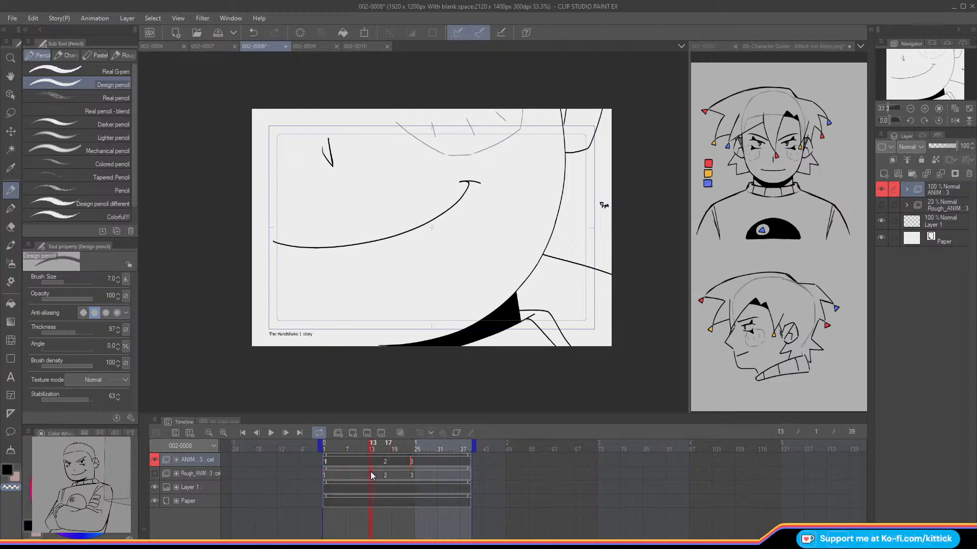
click(907, 190)
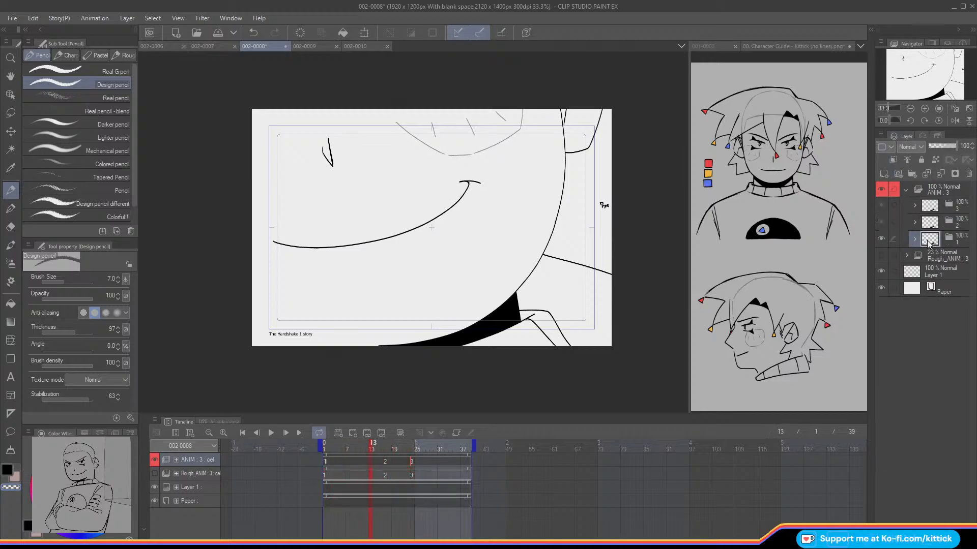
click(883, 173)
right_click(370, 462)
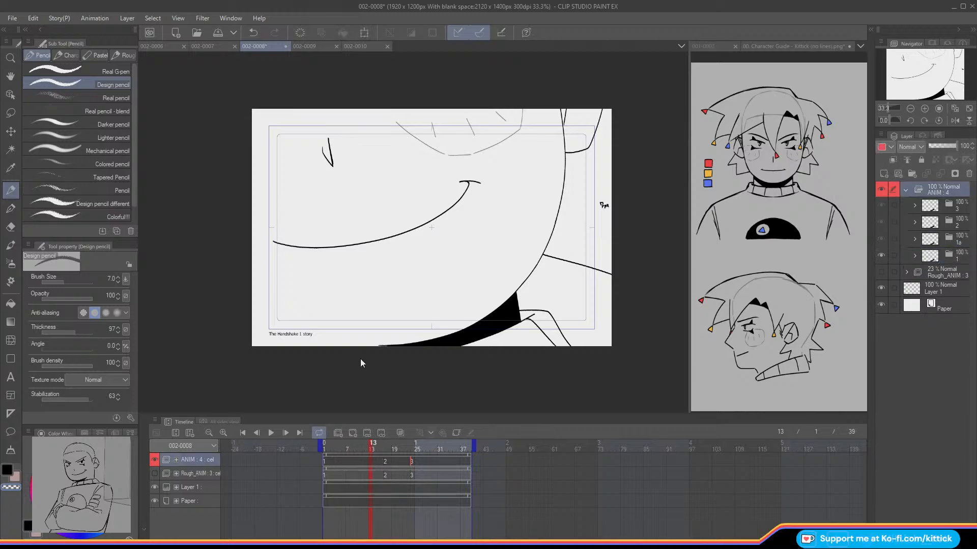
click(363, 153)
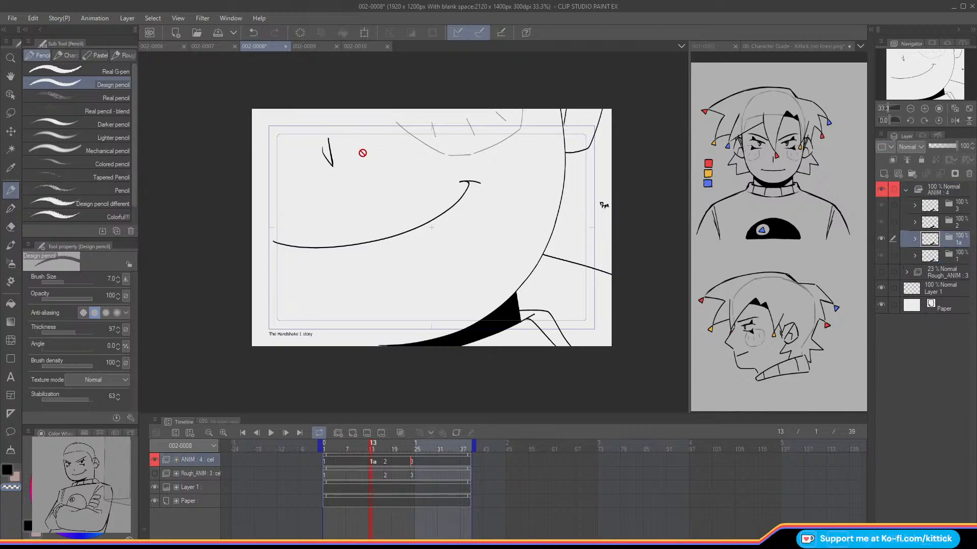
Step: Turn on onion skin and nudge cel 1a's mouth layer between its neighbouring cels with the Liquify tool
click(18, 117)
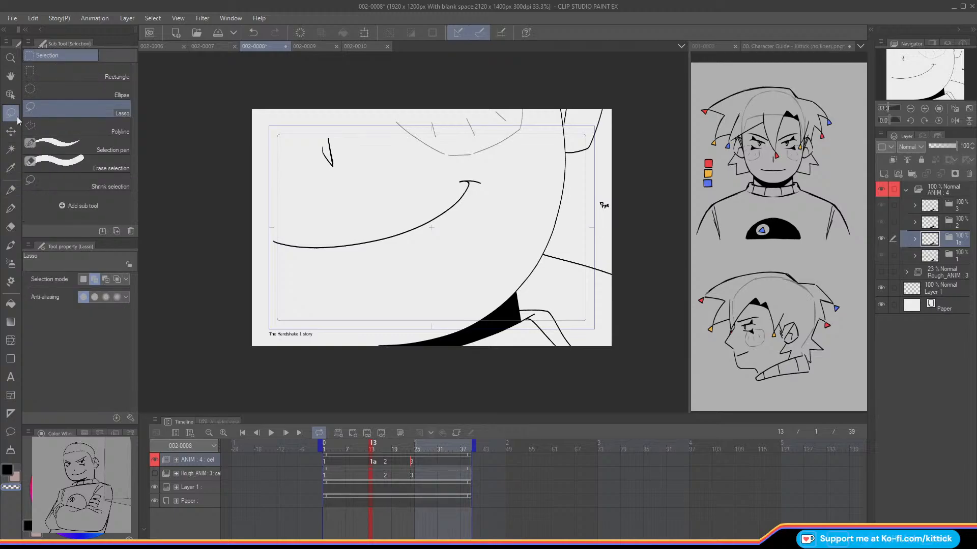
key(alt+o)
click(924, 109)
click(924, 109)
drag(910, 73, 908, 70)
click(910, 108)
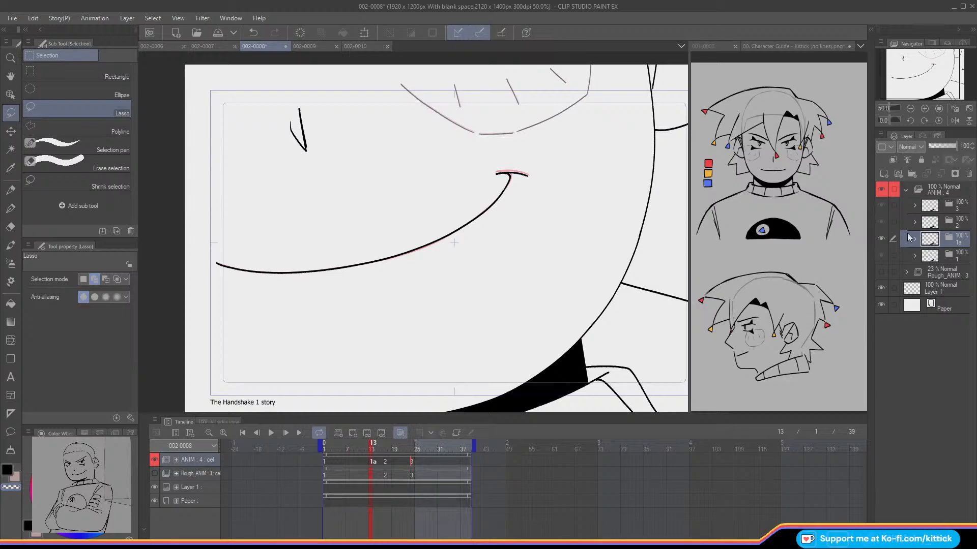
click(910, 238)
click(931, 259)
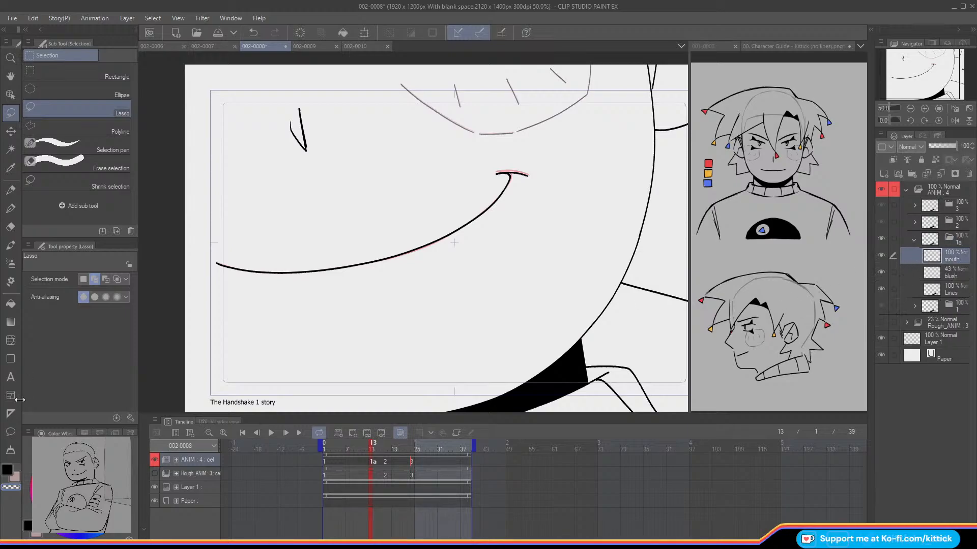
click(11, 340)
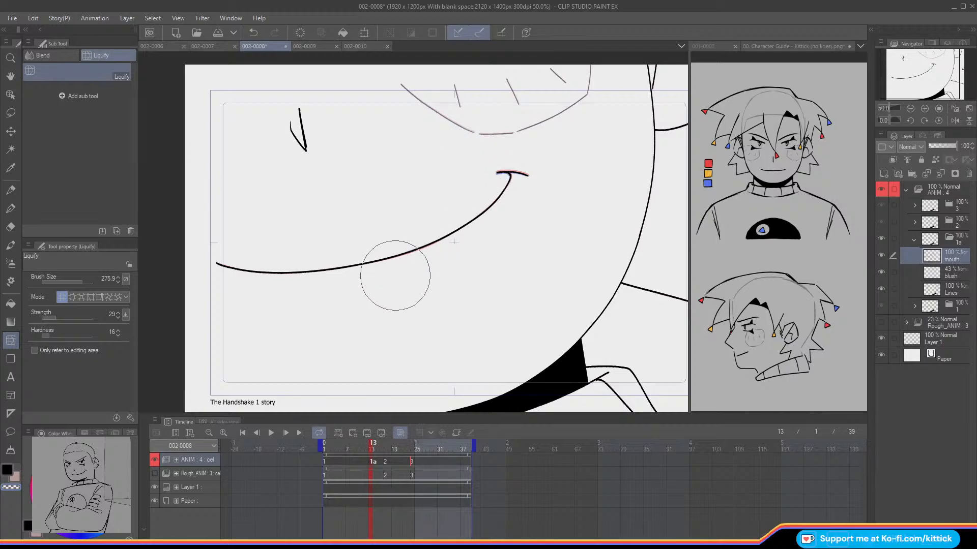
click(924, 108)
drag(921, 74, 922, 68)
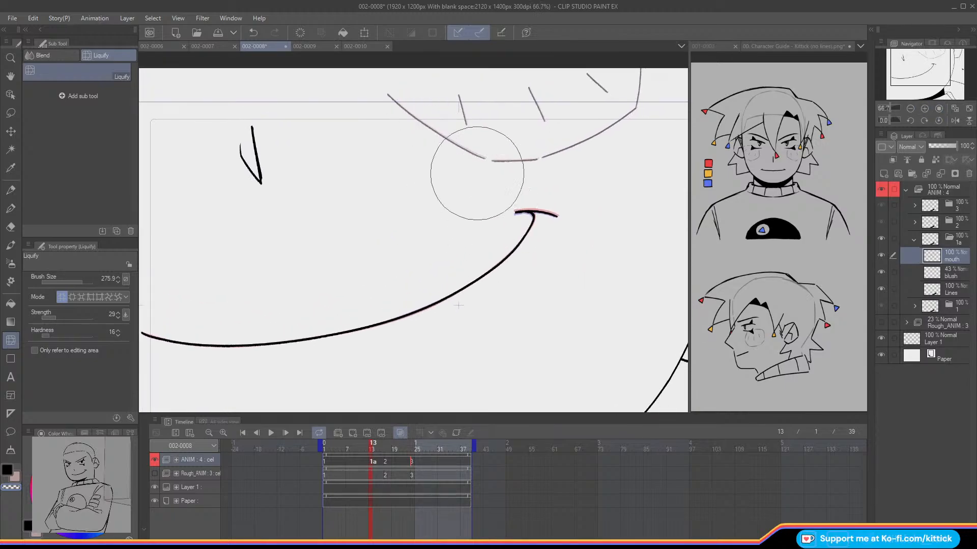
Step: Adjust cel 1a's blush layer with Liquify at brush size 499.9, turn onion skin off, and show the whole frame
click(913, 268)
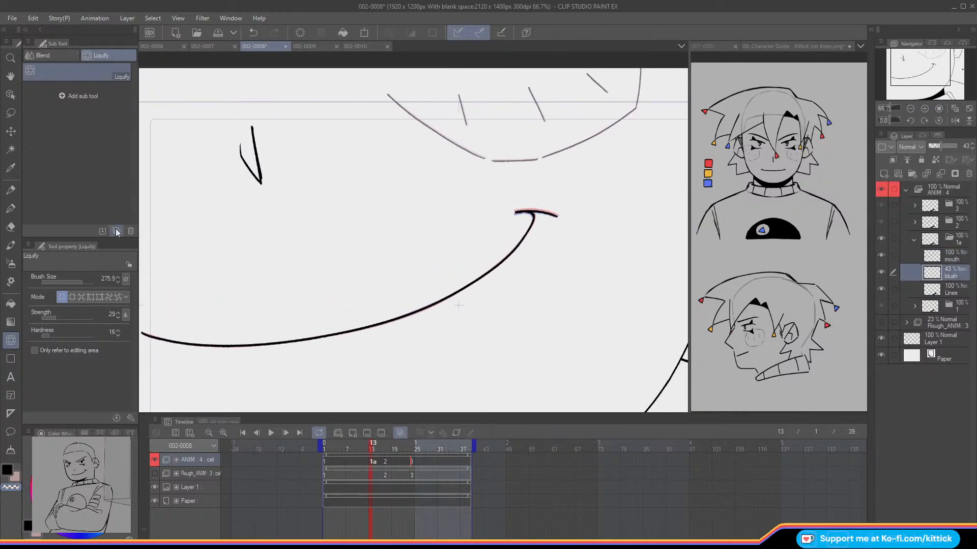
drag(84, 282, 86, 283)
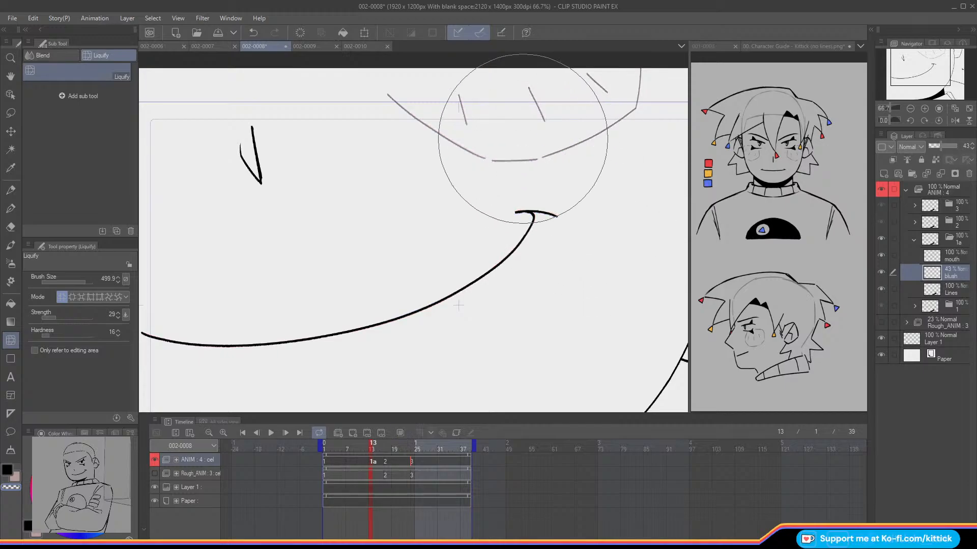
click(968, 111)
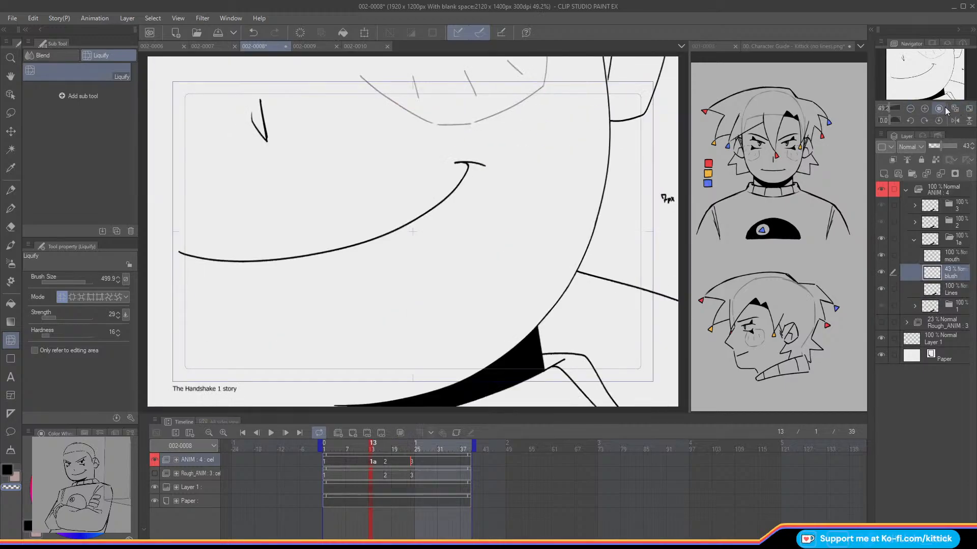
Step: Scrub from frame 13 into cel 2 to check the mouth change, and save 002-0008
drag(364, 450, 410, 471)
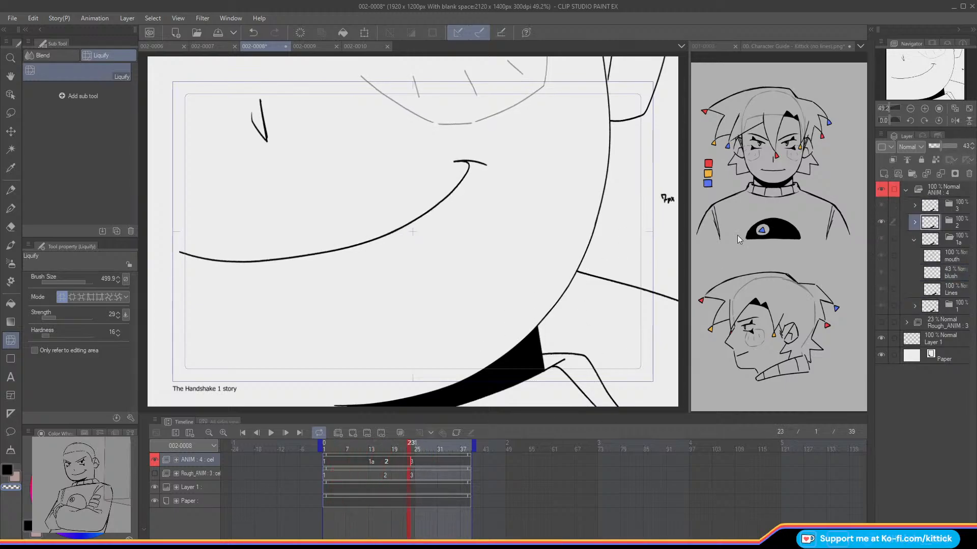
click(910, 108)
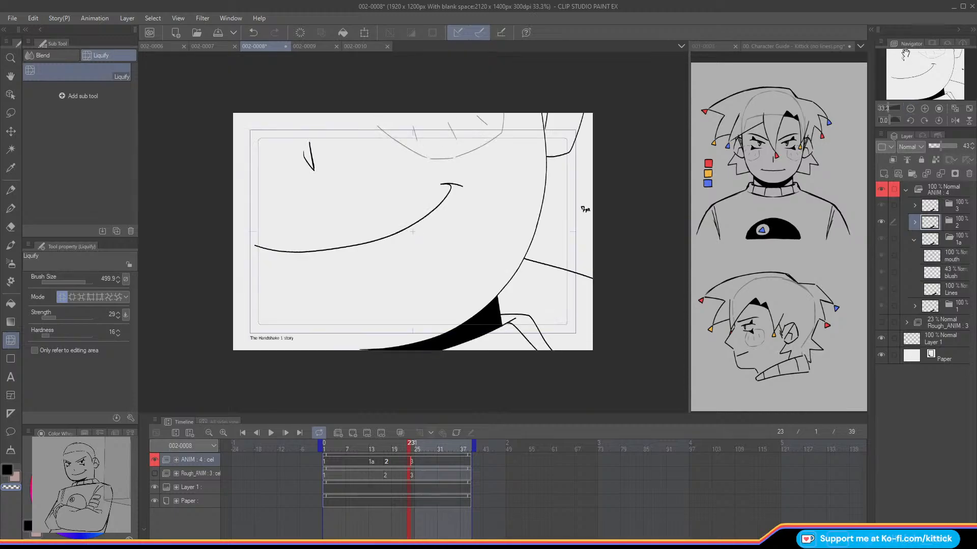
click(214, 32)
Step: Play the animation from frame 1, and scrub through the cel changes to check the smile's movement
click(325, 447)
click(270, 433)
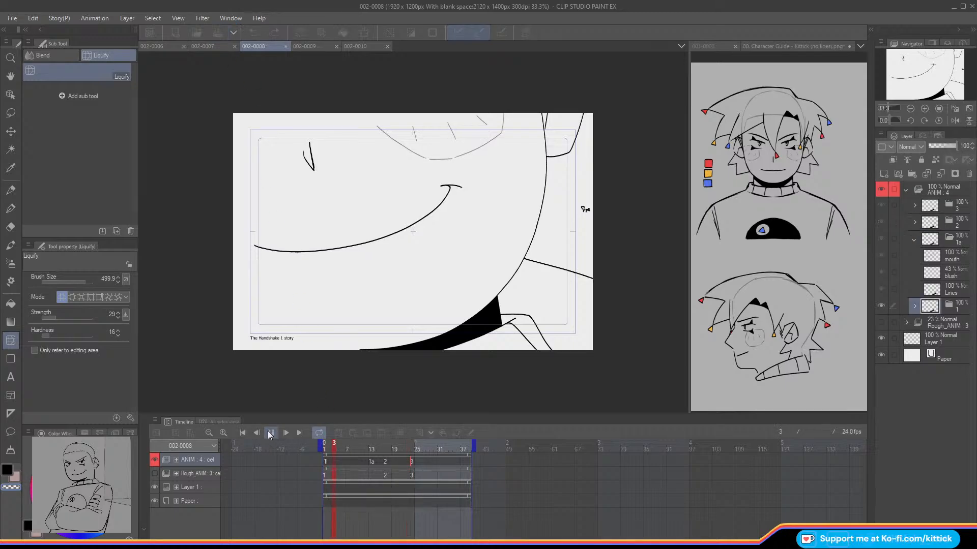
click(270, 433)
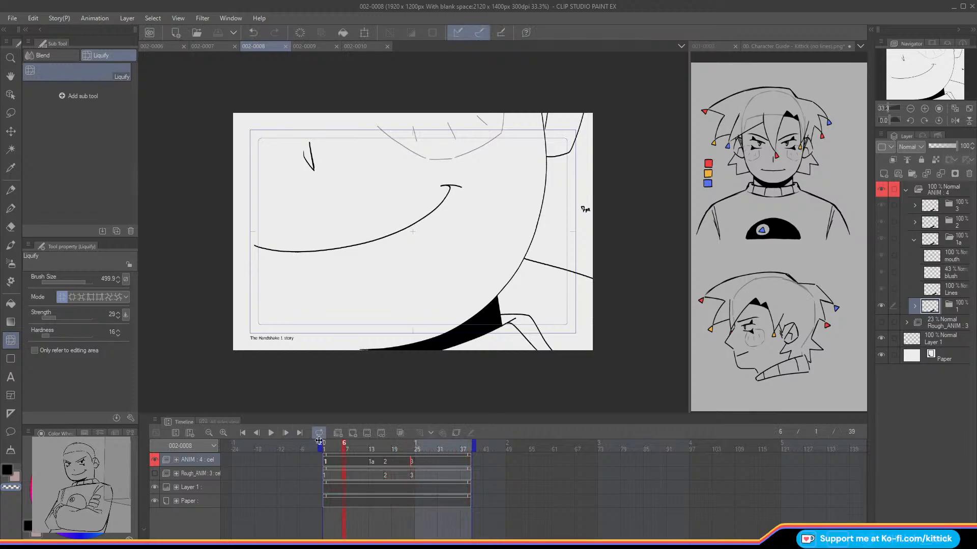
drag(373, 456, 429, 456)
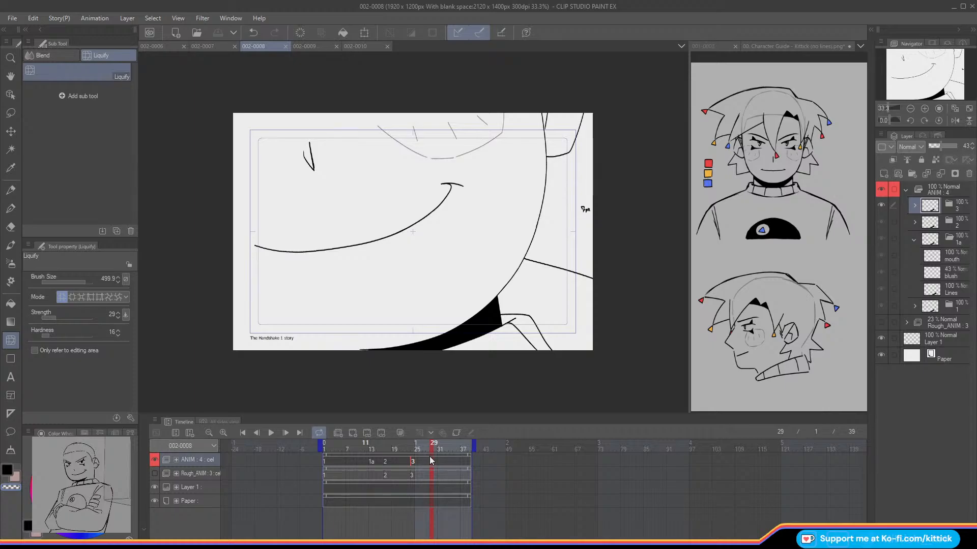
mouse_move(430, 460)
mouse_down()
mouse_move(346, 458)
mouse_move(442, 463)
mouse_move(426, 468)
mouse_up()
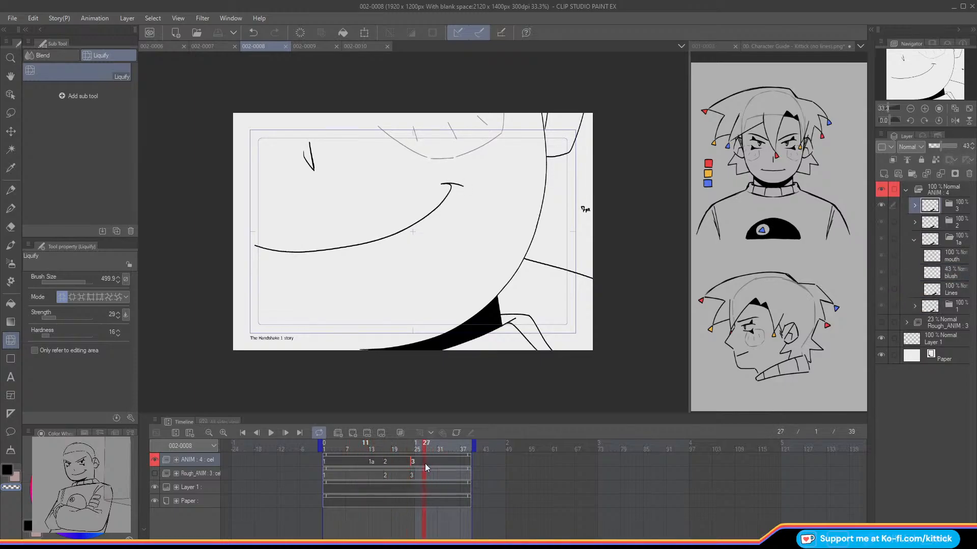
Step: Collapse the cel 1a folder and the ANIM folder, and save 002-0008
click(914, 239)
click(905, 191)
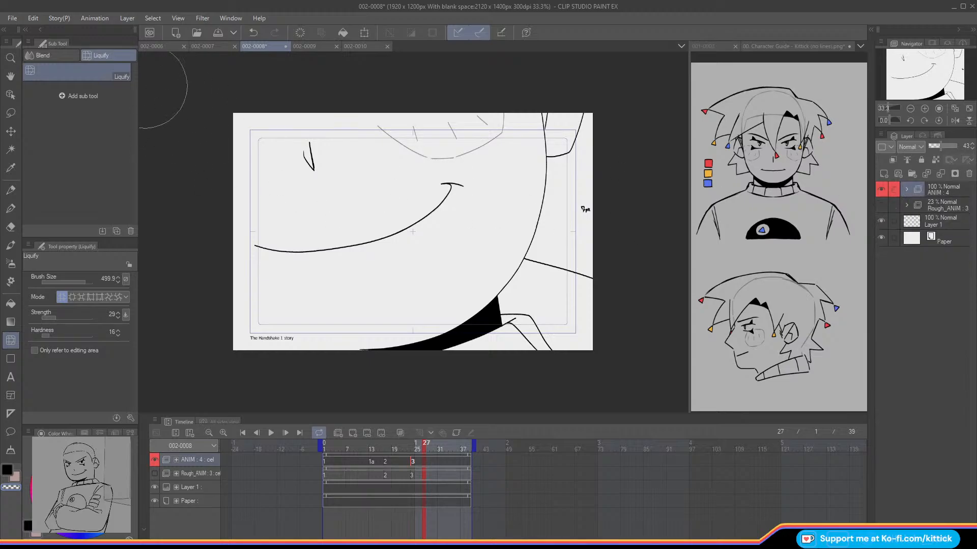
click(215, 37)
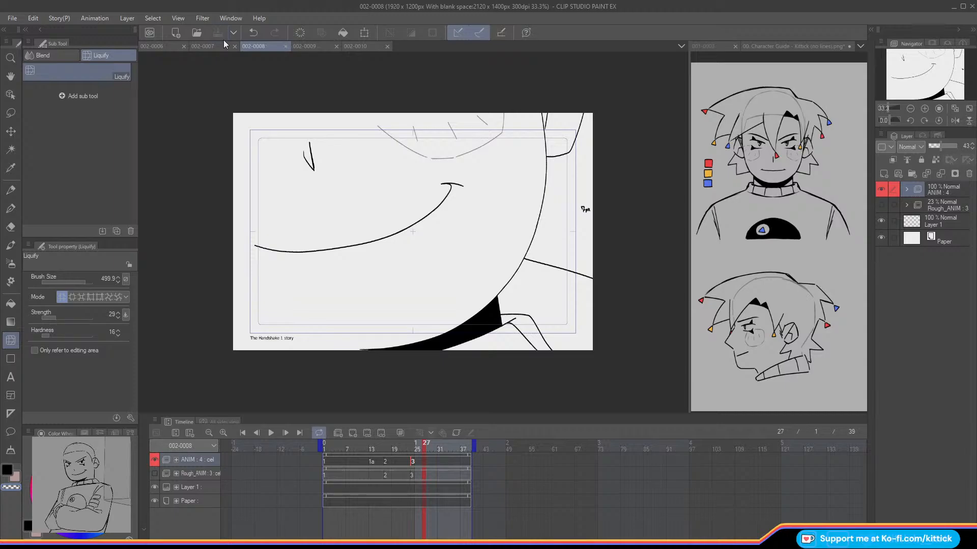
Step: Switch to 002-0009 with the Design pencil, scrub through its rough animation, and collapse Folder 2
click(305, 46)
key(p)
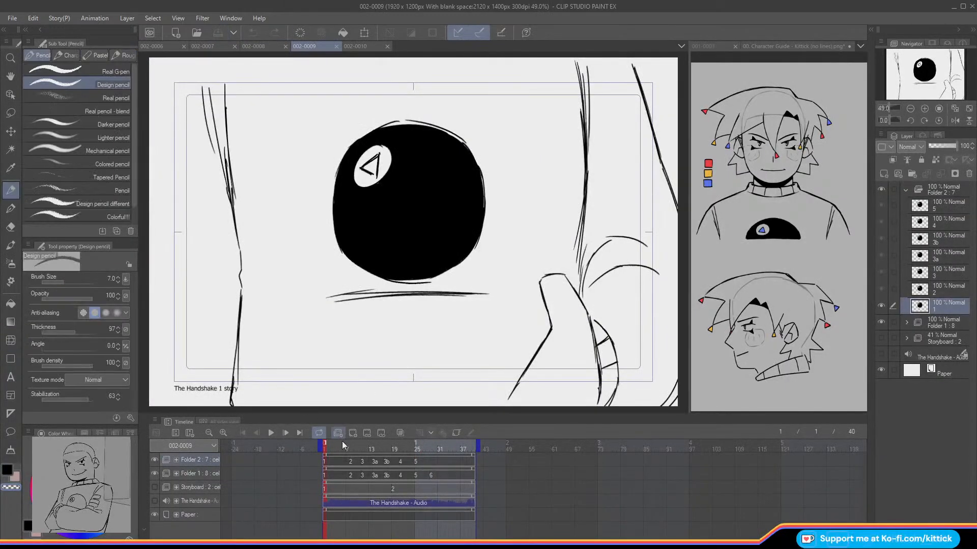
mouse_move(326, 447)
mouse_down()
mouse_move(471, 475)
mouse_move(310, 474)
mouse_move(431, 475)
mouse_move(444, 484)
mouse_up()
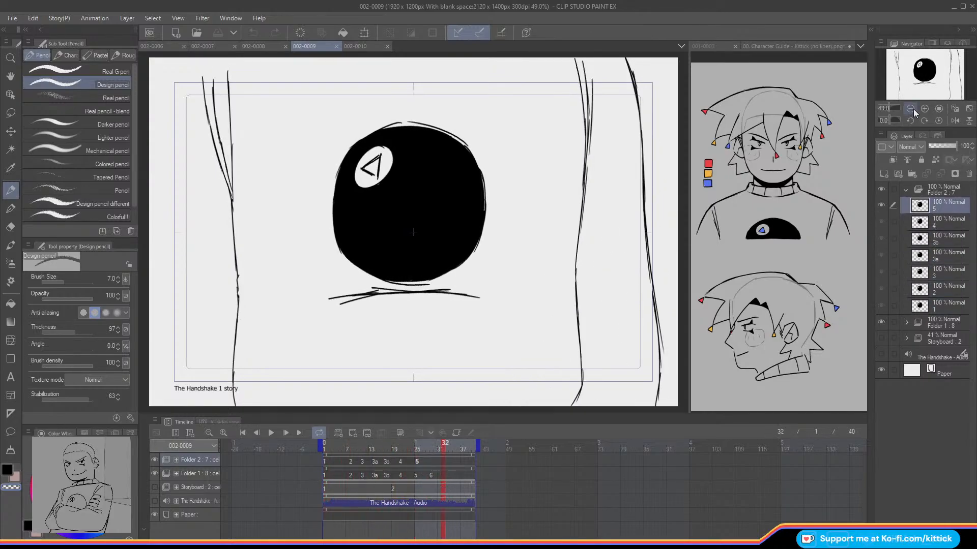
click(909, 108)
click(905, 190)
Step: Scrub through scene 002-0006, glance at 002-0010, and return to frame 1 of 002-0009
click(152, 45)
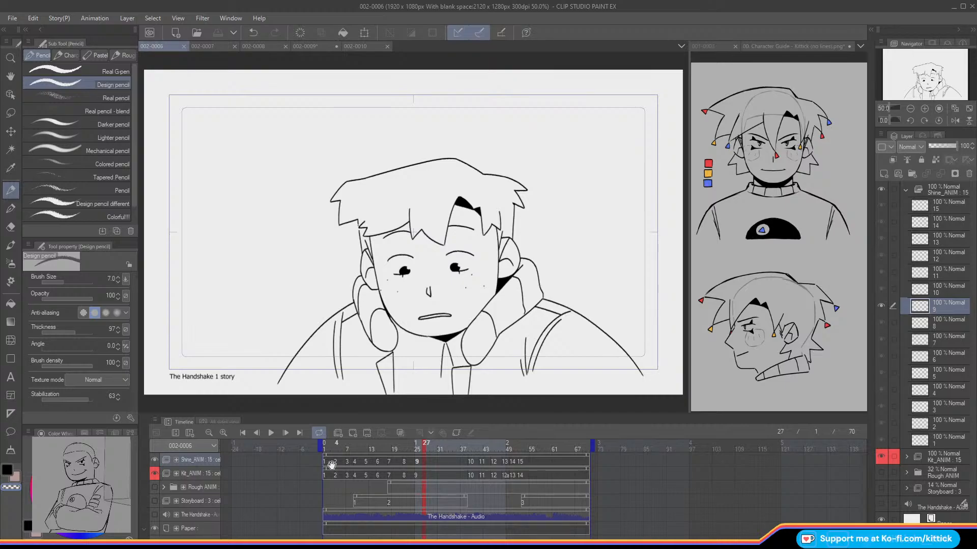
click(309, 451)
drag(331, 450, 546, 470)
click(365, 47)
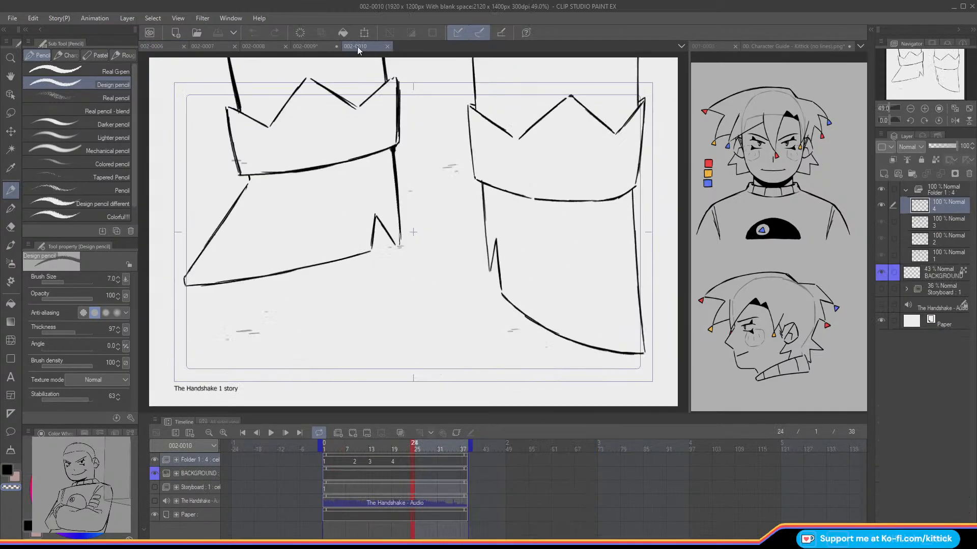
click(293, 45)
click(319, 450)
drag(320, 450, 300, 462)
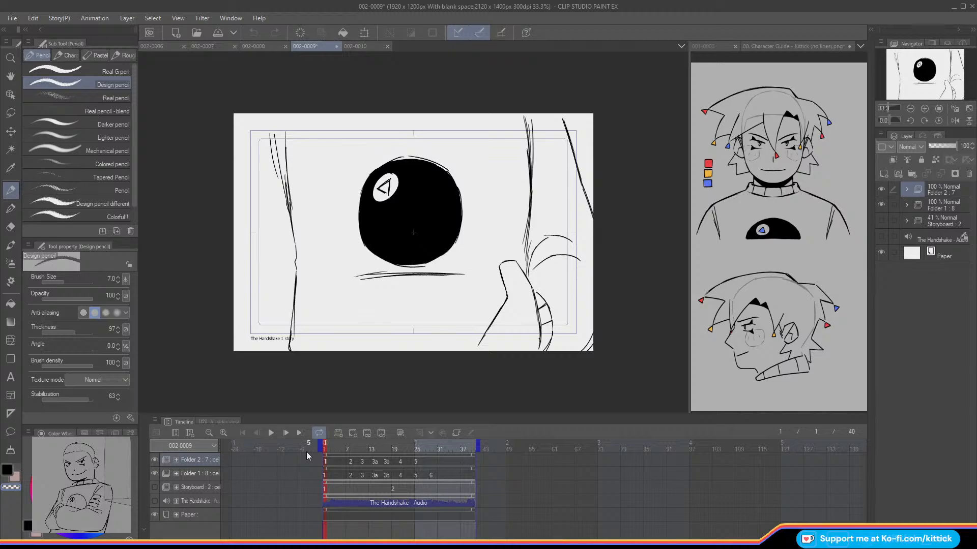
Step: Create a layer folder named Rough ANIM and move Folder 2 and Folder 1 into it
click(927, 193)
click(881, 204)
click(880, 204)
click(911, 174)
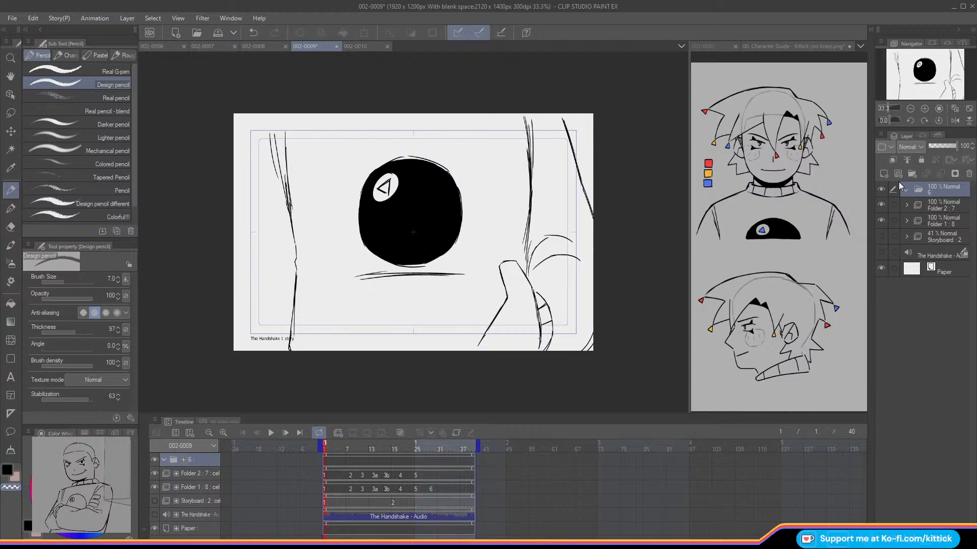
text(Rough ANIM)
key(Return)
click(919, 206)
shift+click(920, 220)
drag(919, 202, 918, 191)
click(905, 190)
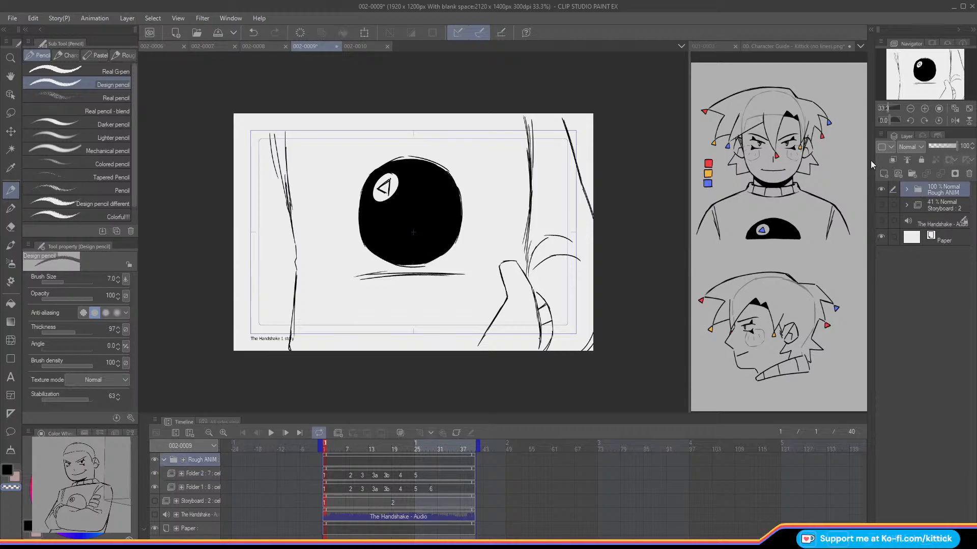
Step: Remove the Storyboard folder from 002-0009 and collapse the Rough ANIM track in the timeline
click(882, 206)
click(882, 206)
click(880, 221)
click(880, 221)
drag(923, 202, 921, 190)
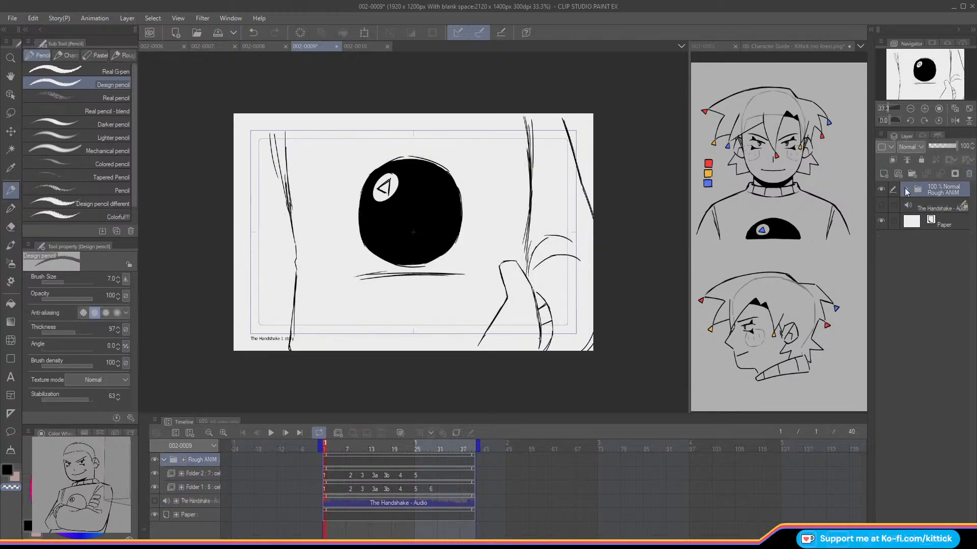
click(165, 459)
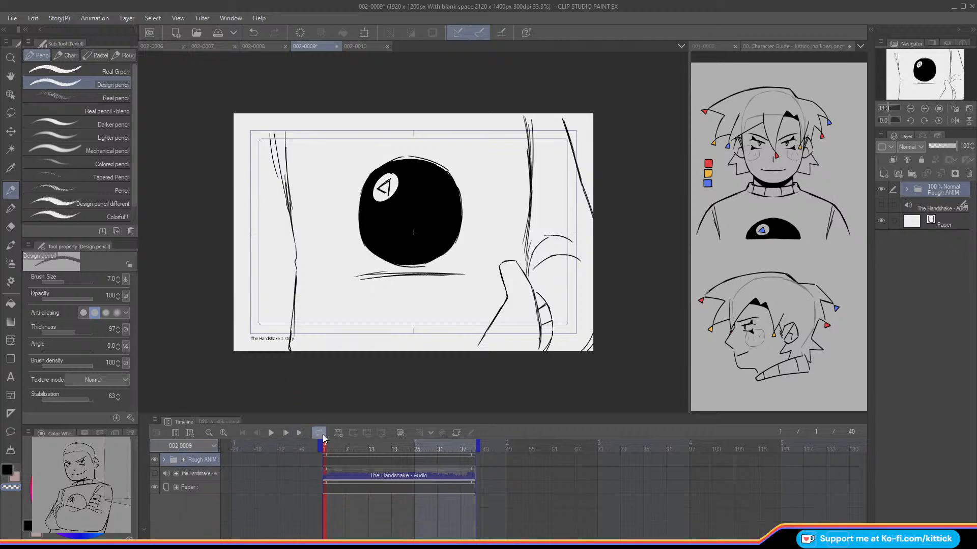
Step: Add a new animation folder above Rough ANIM and lower Rough ANIM's opacity to 30%
click(338, 433)
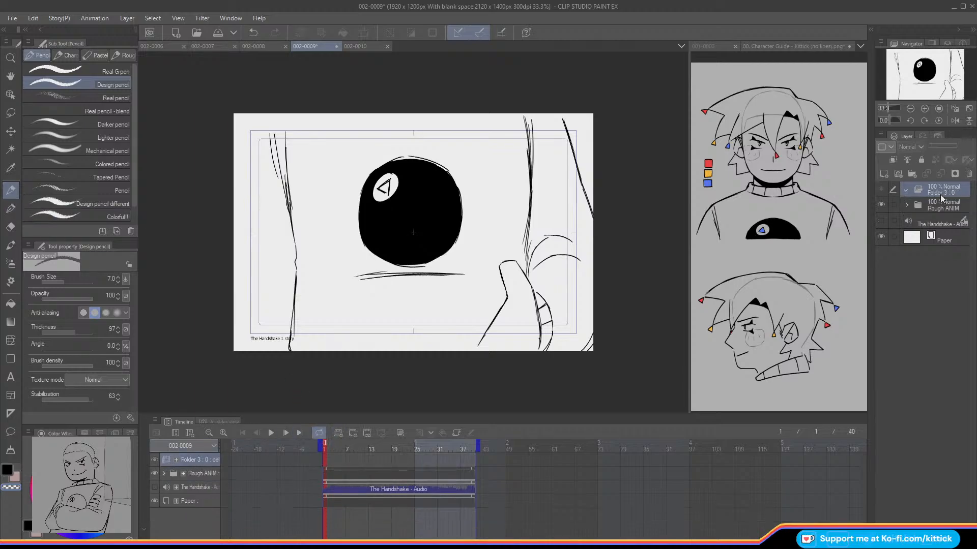
click(937, 205)
drag(937, 145, 937, 149)
Step: Create the new animation folder's first cel at frame 1 and set the Design pencil's size to 6
click(328, 463)
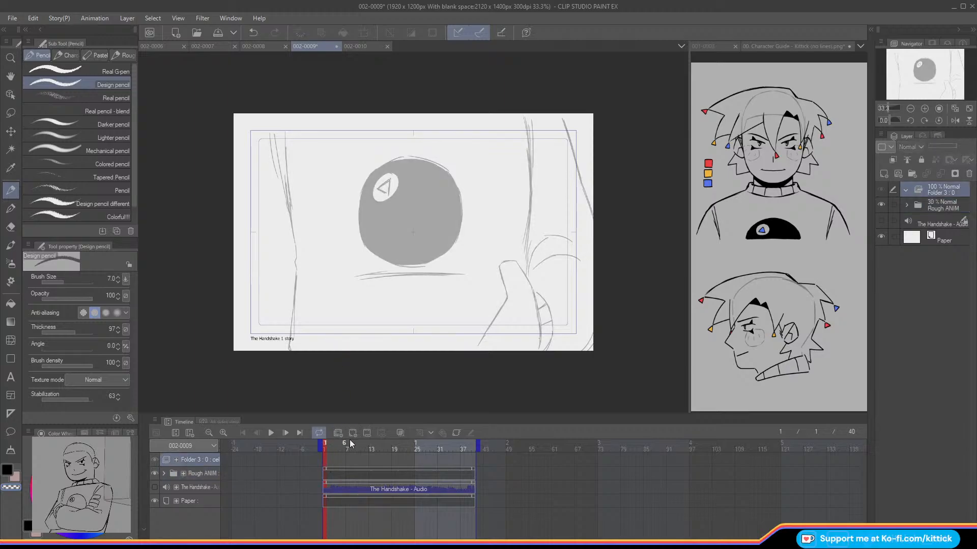
click(352, 433)
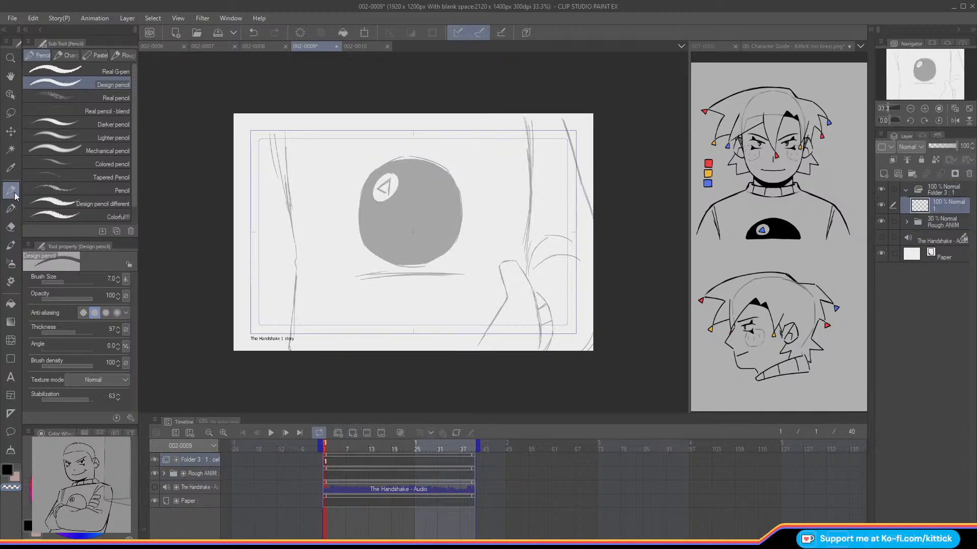
click(117, 281)
click(924, 109)
drag(917, 78, 914, 65)
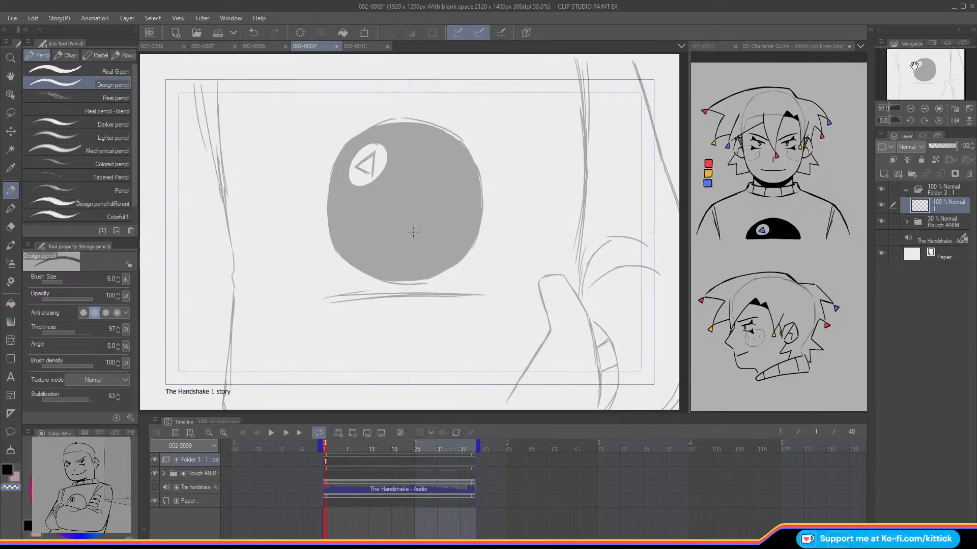
Step: Compare the finished line work in 002-0007 and 002-0008, and return to 002-0009
click(242, 46)
click(209, 46)
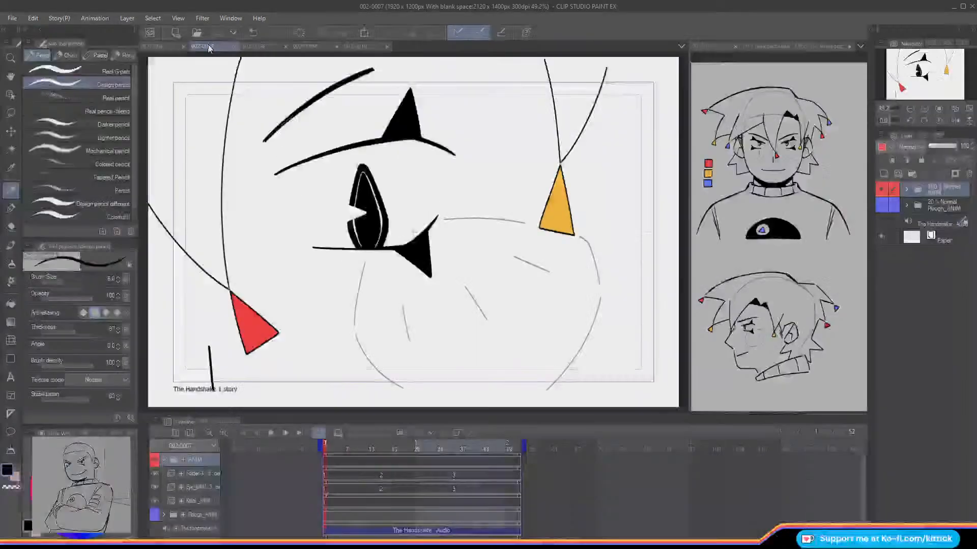
click(891, 109)
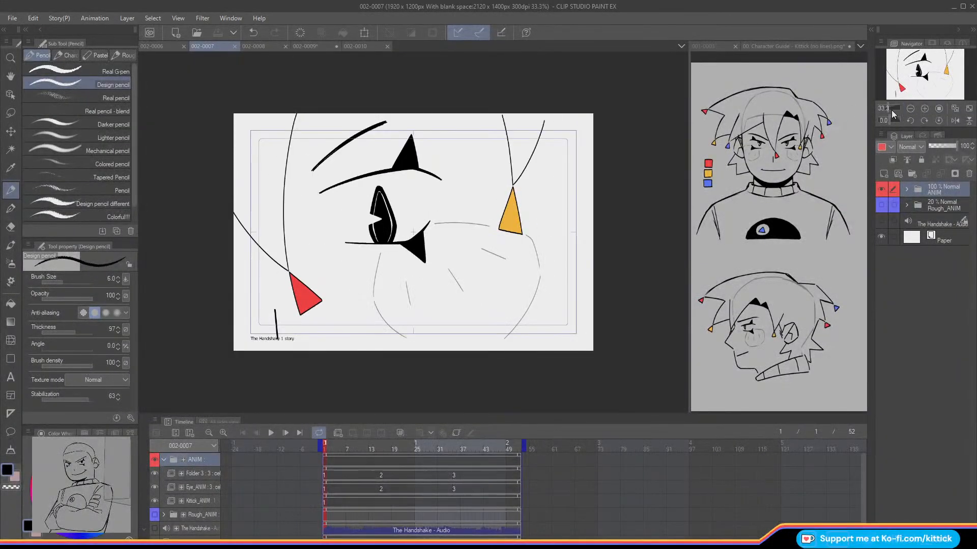
click(251, 47)
click(305, 46)
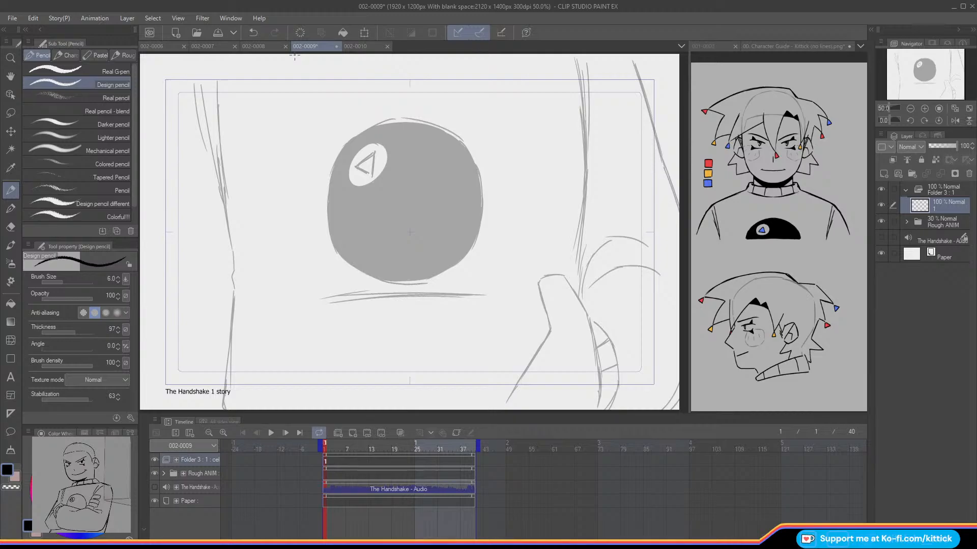
Step: Expand the Rough ANIM track and flip back and forth around frame 7 to examine the rough torso's movement
mouse_move(330, 451)
mouse_down()
mouse_move(373, 464)
mouse_move(324, 464)
mouse_up()
drag(911, 75, 894, 48)
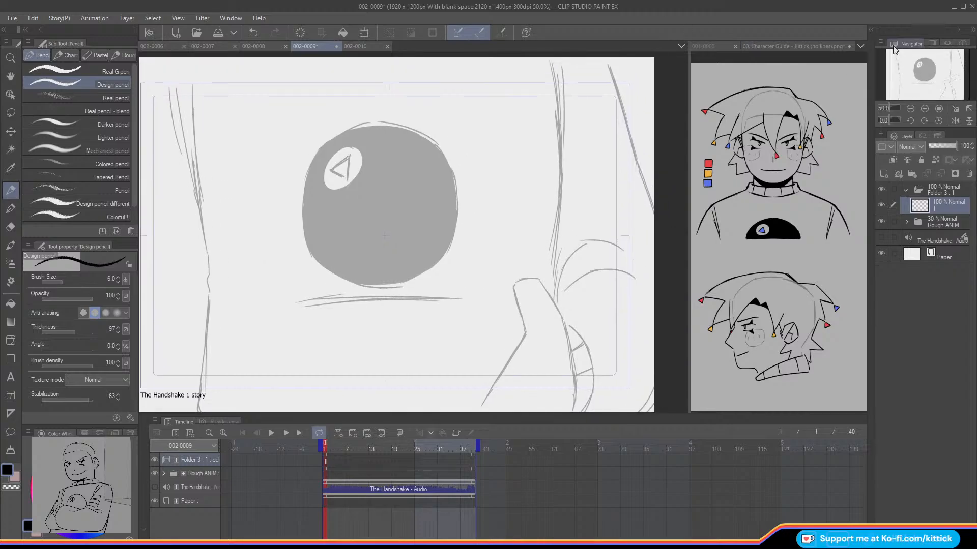
drag(325, 447, 332, 446)
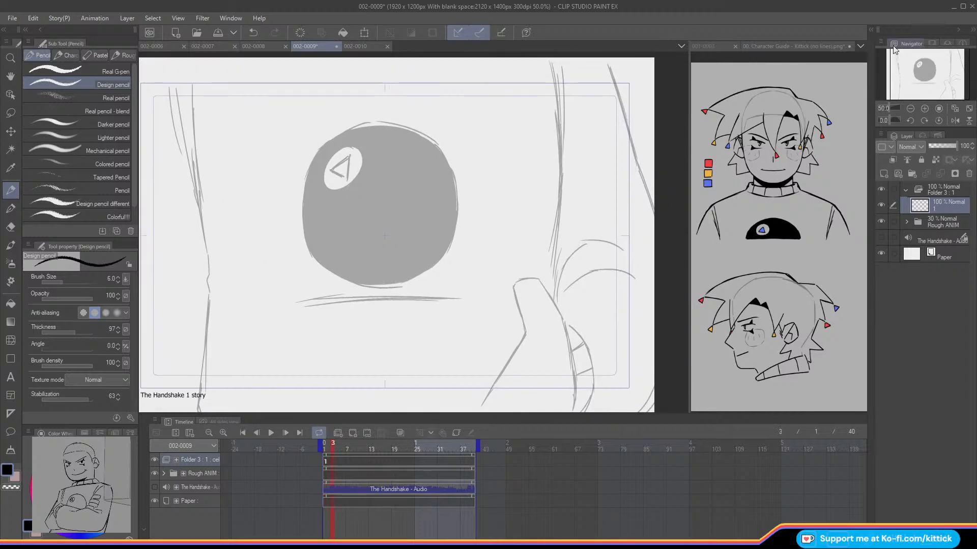
click(164, 473)
key(Right)
key(Right)
key(Right)
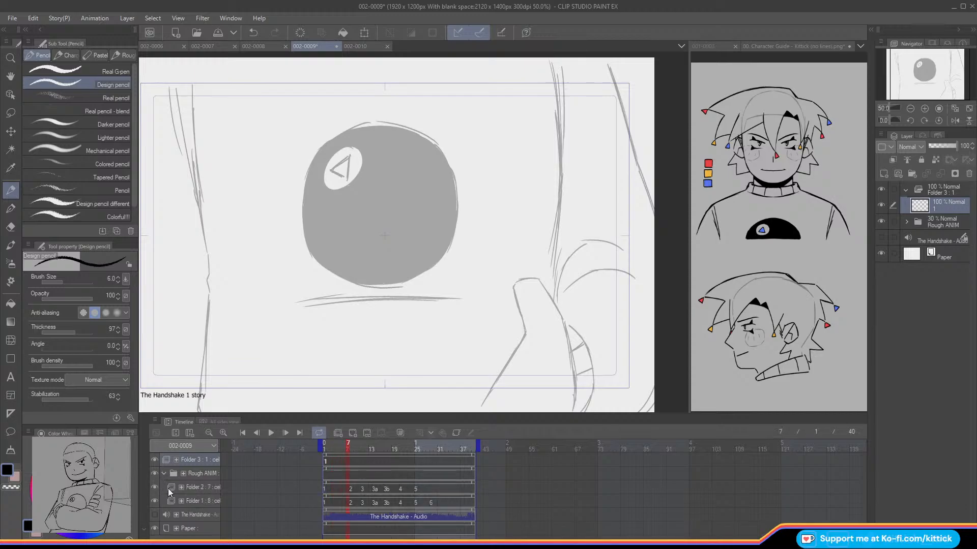
key(Left)
key(Right)
key(Left)
key(Right)
key(Left)
Step: Ink the upper fold strokes of the torso's right edge on cel 1 with the size 6 Design pencil, redoing misplaced strokes
drag(551, 60, 559, 147)
key(ctrl+z)
drag(551, 60, 560, 150)
drag(557, 74, 560, 144)
drag(565, 97, 561, 172)
key(ctrl+z)
key(ctrl+z)
drag(558, 133, 561, 173)
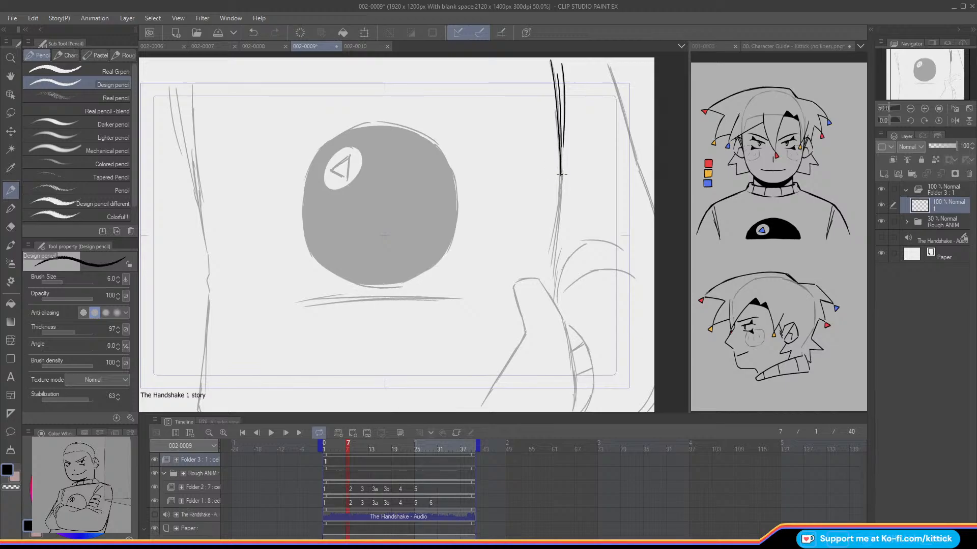
Step: Extend the torso's right edge line down to the thumb on cel 1, redoing strokes that miss the rough
drag(556, 213, 550, 244)
key(ctrl+z)
drag(561, 170, 553, 260)
key(ctrl+z)
drag(559, 198, 553, 236)
key(ctrl+z)
drag(560, 174, 555, 295)
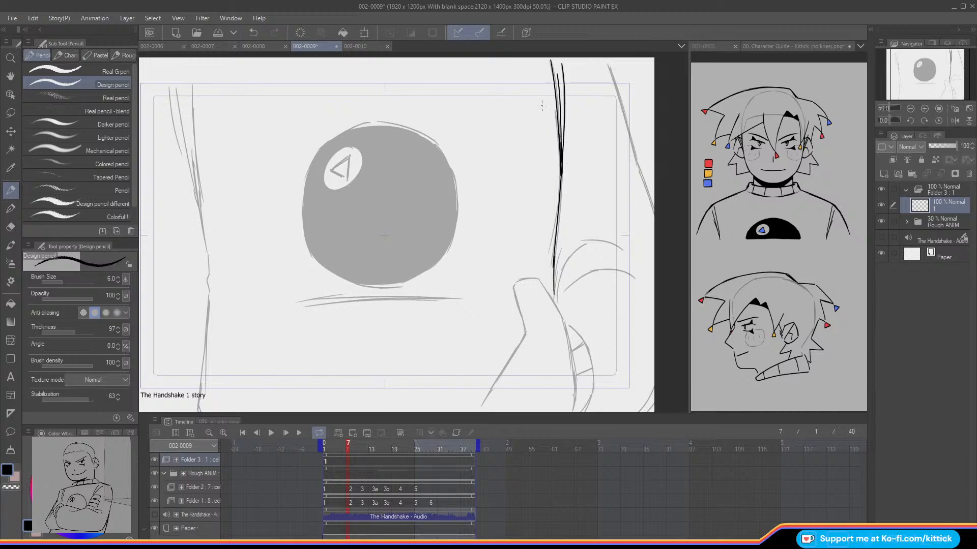
Step: Ink the three upper fold strokes of the torso's left edge on cel 1 in a mirrored view, redoing misplaced strokes
drag(918, 71, 914, 75)
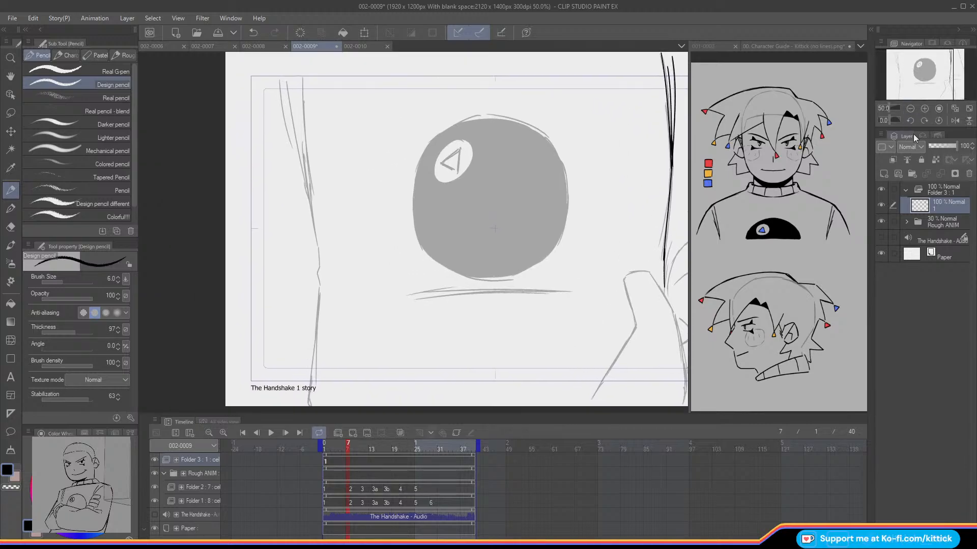
click(954, 120)
drag(525, 72, 513, 182)
key(ctrl+z)
drag(524, 71, 515, 181)
drag(541, 76, 518, 189)
drag(547, 75, 532, 150)
key(ctrl+z)
drag(547, 86, 529, 148)
key(ctrl+z)
drag(547, 87, 528, 148)
Step: Extend the torso's left edge line past its small notch down to the canvas bottom on cel 1, redoing strokes that miss the rough
drag(905, 60, 906, 64)
drag(510, 151, 496, 221)
key(ctrl+z)
mouse_move(510, 153)
mouse_down()
mouse_move(497, 219)
mouse_move(508, 159)
mouse_move(499, 235)
mouse_move(507, 333)
mouse_up()
key(ctrl+z)
key(ctrl+z)
drag(498, 249, 510, 371)
key(ctrl+z)
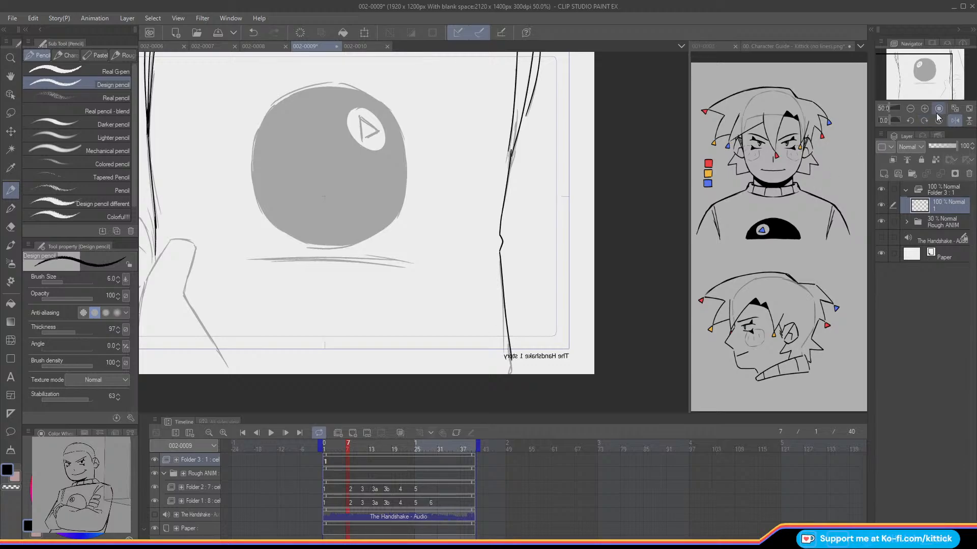
Step: Restore the unmirrored view and ink the horizontal fold lines beneath the ball on cel 1
click(955, 120)
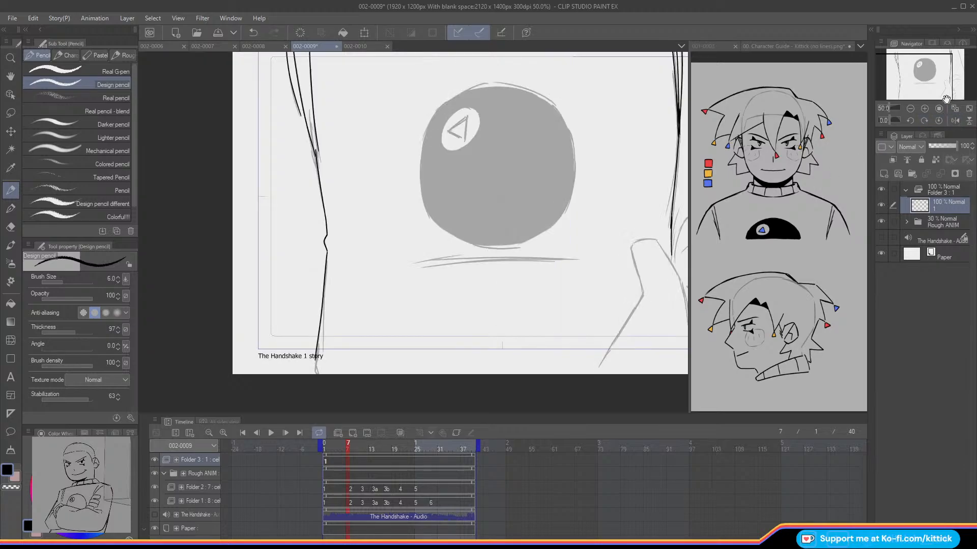
drag(911, 78, 924, 76)
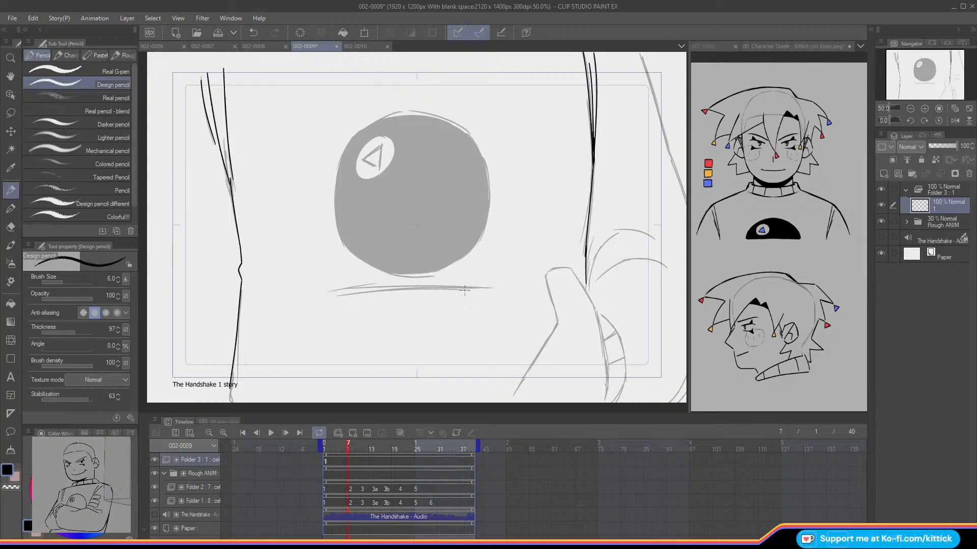
mouse_move(482, 288)
mouse_down()
mouse_move(336, 294)
mouse_move(498, 293)
mouse_up()
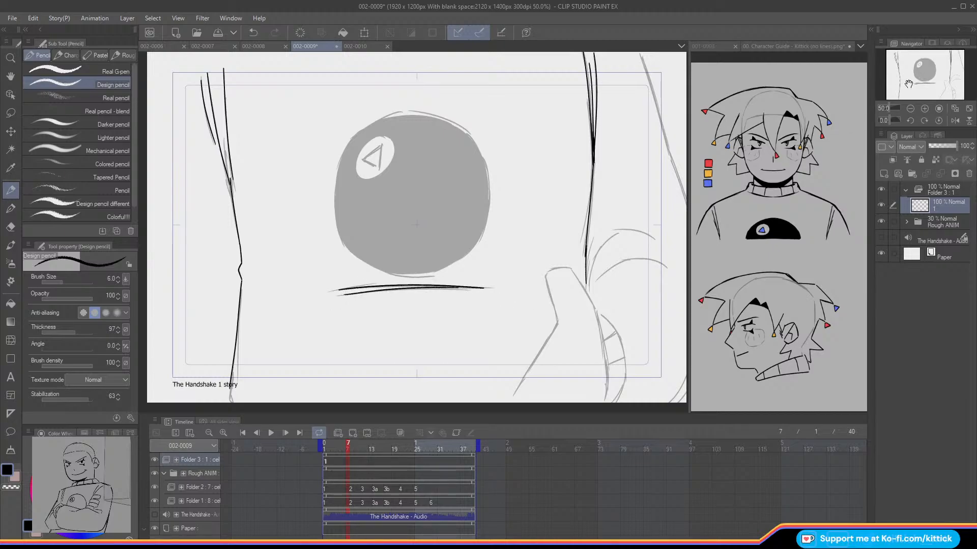
Step: Ink the slanted outer line beyond the torso's right edge on cel 1, from the canvas top to its side
drag(906, 84, 916, 83)
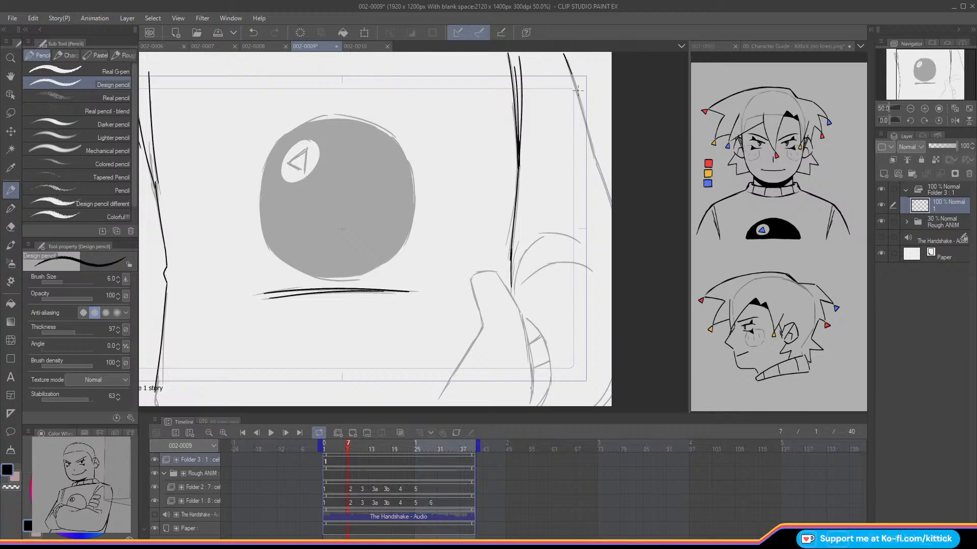
drag(569, 65, 585, 125)
key(ctrl+z)
drag(568, 66, 595, 153)
key(ctrl+z)
drag(591, 150, 611, 198)
Step: Ink the curved folds beside the thumb on cel 1 in a mirrored view, redoing misplaced strokes
drag(930, 90, 927, 73)
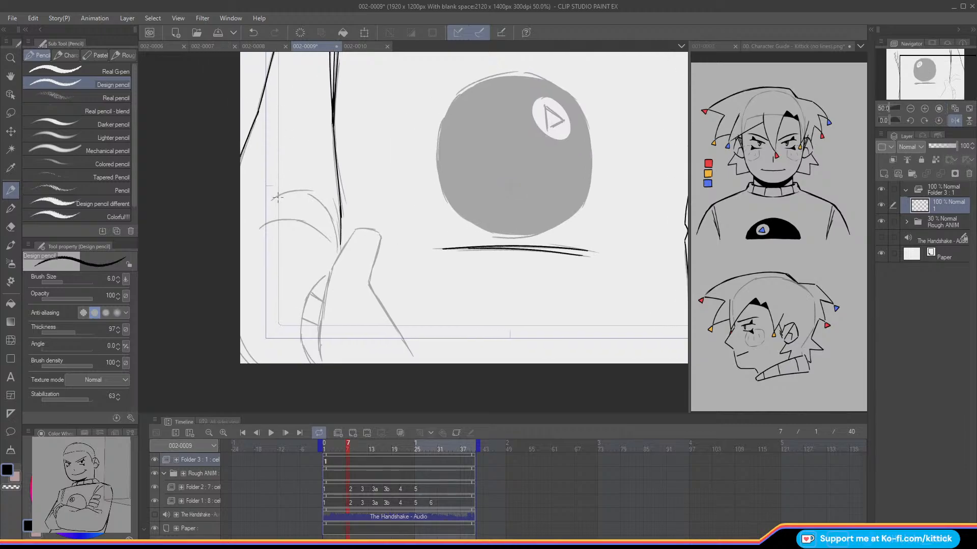
drag(270, 200, 309, 191)
key(ctrl+z)
drag(313, 191, 340, 244)
drag(332, 197, 338, 247)
mouse_move(256, 229)
mouse_down()
mouse_move(296, 221)
mouse_move(330, 244)
mouse_move(321, 362)
mouse_up()
key(ctrl+z)
Step: Ink the hand's inner edge and the curved band with its cross stripes below the folds on cel 1
drag(326, 325, 320, 364)
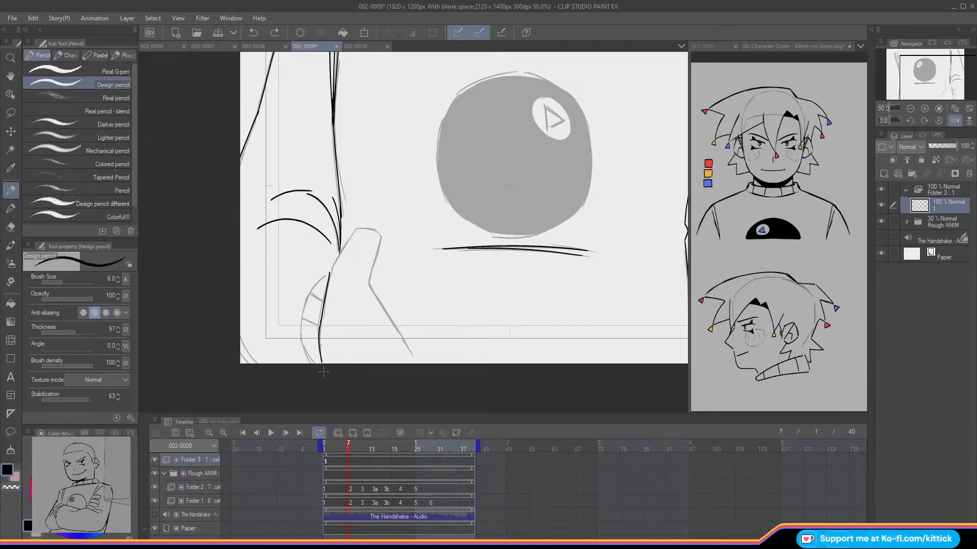
mouse_move(326, 275)
mouse_down()
mouse_move(302, 313)
mouse_move(307, 362)
mouse_up()
drag(323, 301, 309, 294)
drag(319, 327, 300, 322)
key(ctrl+z)
Step: Ink the thumb outline and its long slanted line down to the canvas bottom on cel 1 in the unmirrored view
click(951, 118)
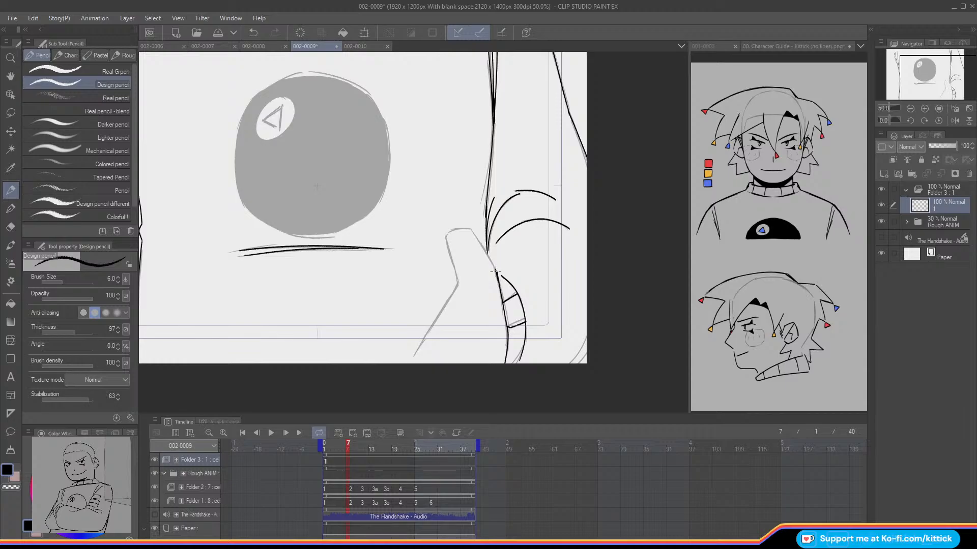
drag(496, 270, 498, 281)
key(ctrl+z)
mouse_move(485, 250)
mouse_down()
mouse_move(468, 224)
mouse_move(446, 237)
mouse_move(474, 231)
mouse_move(455, 229)
mouse_move(450, 261)
mouse_move(446, 237)
mouse_move(458, 284)
mouse_up()
key(ctrl+z)
key(ctrl+z)
drag(457, 289, 410, 361)
key(ctrl+z)
drag(456, 287, 410, 364)
Step: Check the neighbouring frames, go to frame 11, and add cel 2 to Folder 3 with onion skin showing
drag(925, 84, 909, 79)
click(907, 108)
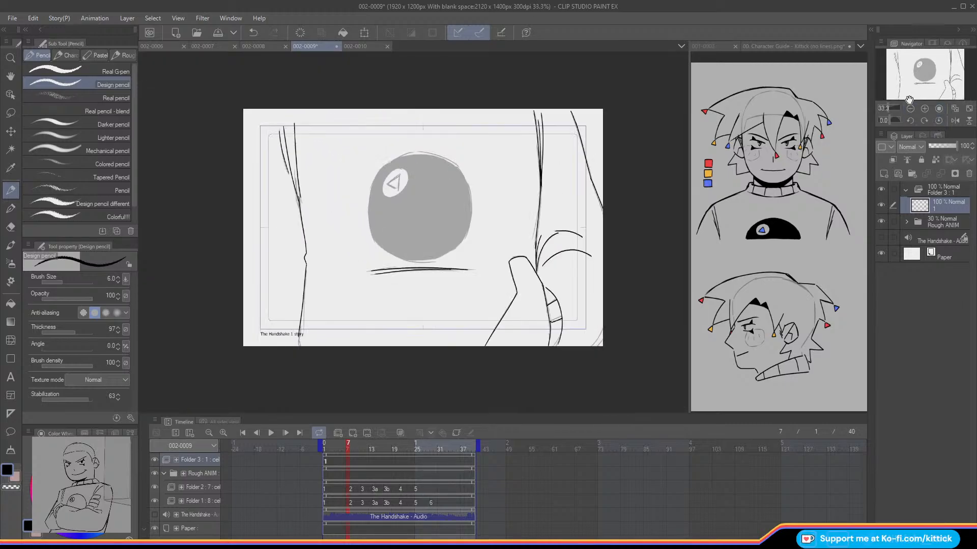
key(Left)
key(Right)
key(Right)
key(Right)
key(Right)
key(Right)
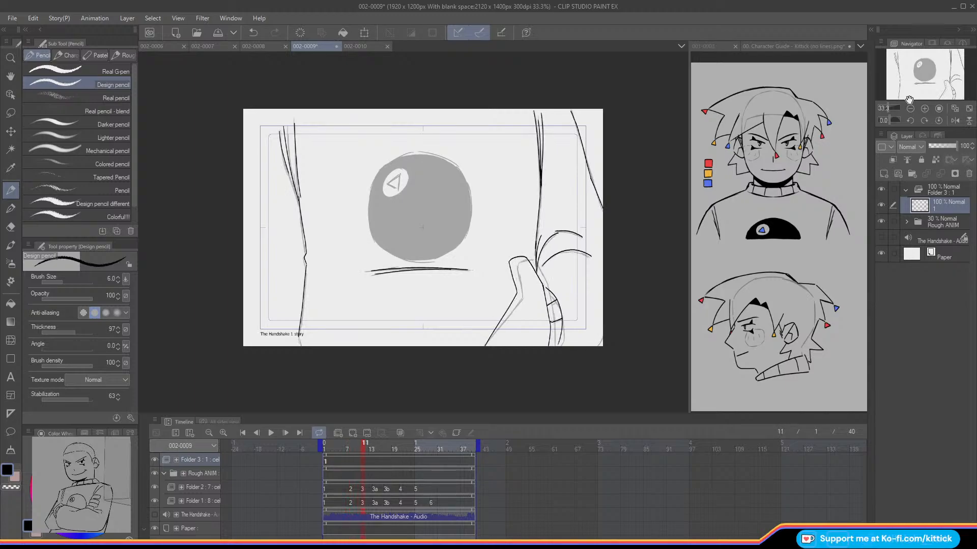
click(353, 433)
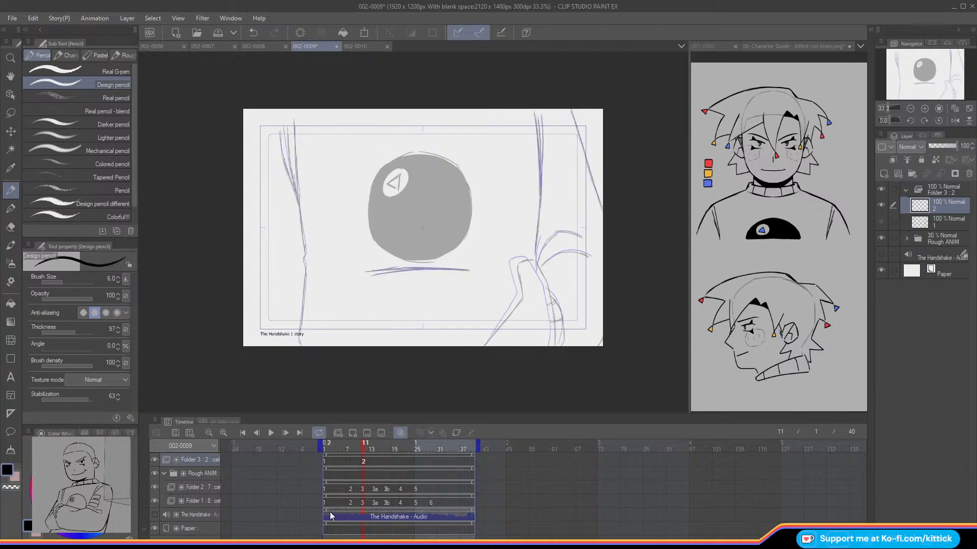
Step: Flip between frames 10 and 11 to compare cel 1's ink with the rough around the torso's right edge
click(924, 109)
click(925, 108)
mouse_move(912, 74)
mouse_down()
mouse_move(925, 62)
mouse_move(896, 79)
mouse_up()
click(910, 108)
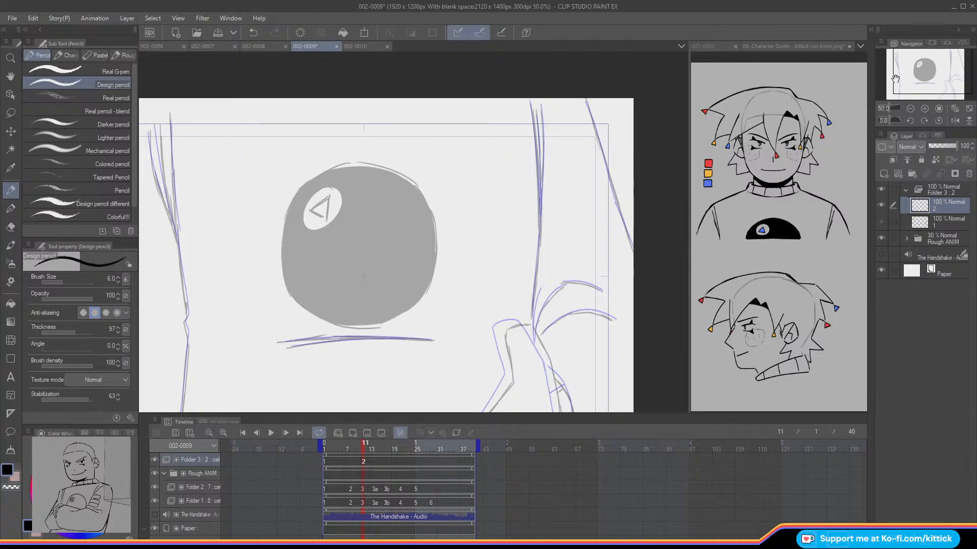
key(o)
key(o)
key(Left)
key(Right)
click(924, 108)
drag(935, 67, 937, 65)
key(Left)
key(Right)
Step: Hide the Rough ANIM folder and ink the outermost fold stroke of the torso's right edge on cel 2, nearest the ball
drag(518, 83, 529, 179)
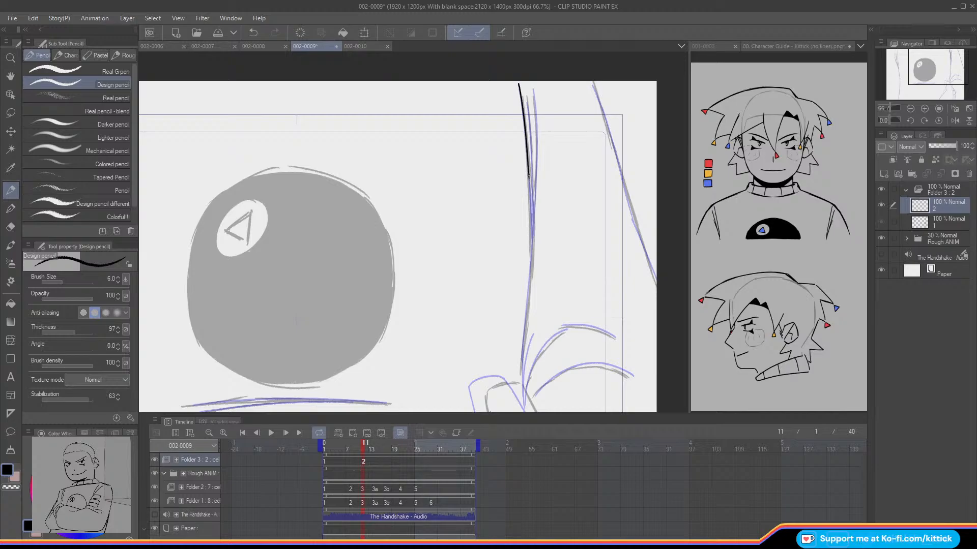
click(881, 237)
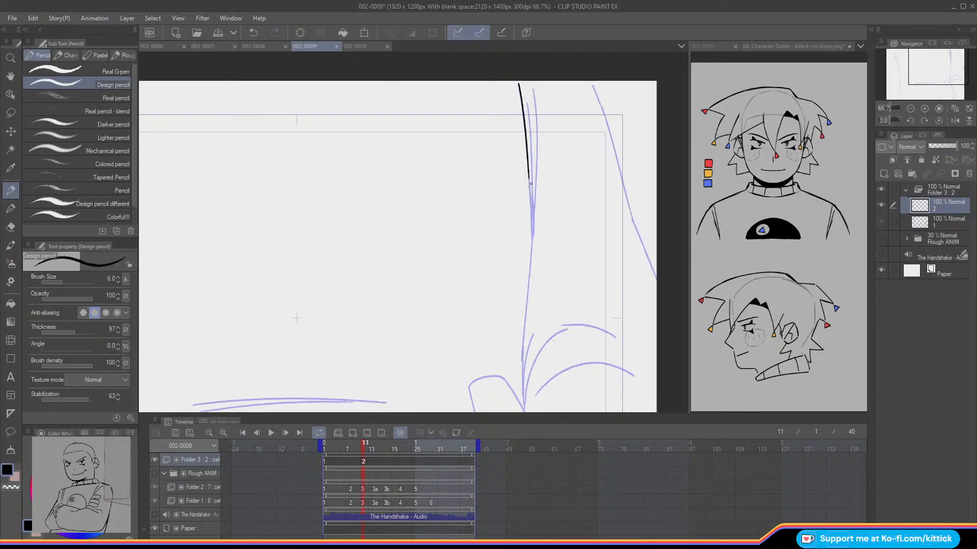
drag(529, 176, 532, 235)
key(ctrl+z)
key(ctrl+z)
key(ctrl+z)
key(ctrl+z)
drag(530, 185, 532, 241)
key(Left)
key(Right)
Step: Show the Rough ANIM folder, compare frames 10 and 11, and ink the remaining upper fold strokes of the right edge on cel 2
click(881, 239)
key(Left)
key(Right)
key(Left)
key(Right)
drag(528, 104, 532, 236)
drag(533, 90, 536, 132)
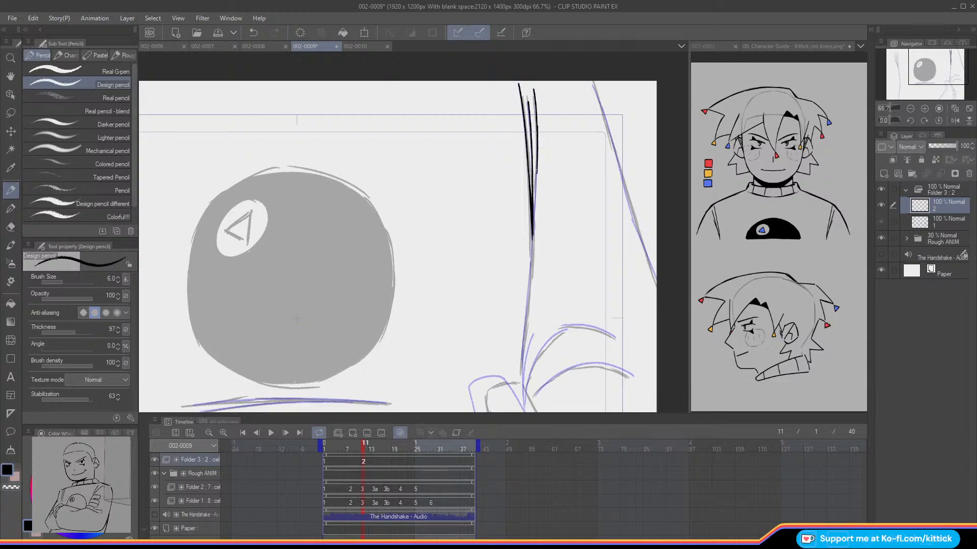
drag(536, 129, 535, 191)
Step: Try to extend the torso's right edge line below the folds on cel 2 in a mirrored view
click(955, 120)
drag(924, 81, 931, 90)
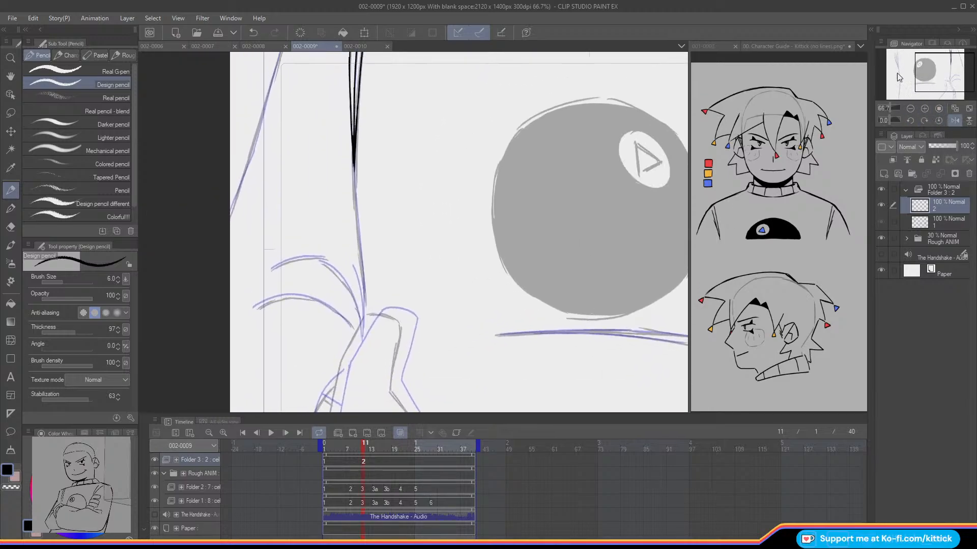
click(880, 239)
click(880, 239)
key(Left)
key(Right)
drag(354, 152, 357, 230)
key(ctrl+z)
key(ctrl+y)
key(ctrl+z)
Step: Try several strokes for the torso's right edge line below the folds on cel 2 in the unmirrored view
click(953, 120)
key(ctrl+z)
drag(472, 188, 468, 238)
key(ctrl+z)
drag(472, 188, 467, 232)
key(ctrl+z)
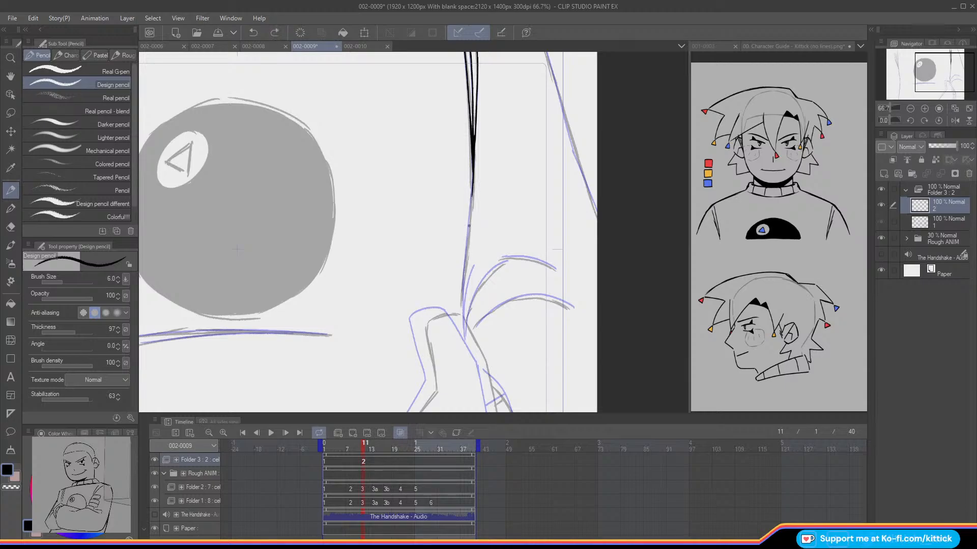
drag(473, 193, 466, 246)
key(ctrl+z)
drag(474, 184, 468, 238)
key(ctrl+z)
drag(473, 186, 468, 238)
key(ctrl+z)
Step: Compare cels 1 and 2 with the Rough ANIM folder temporarily hidden, and try a touch-up stroke where the right edge folds meet
click(880, 238)
drag(915, 85, 909, 90)
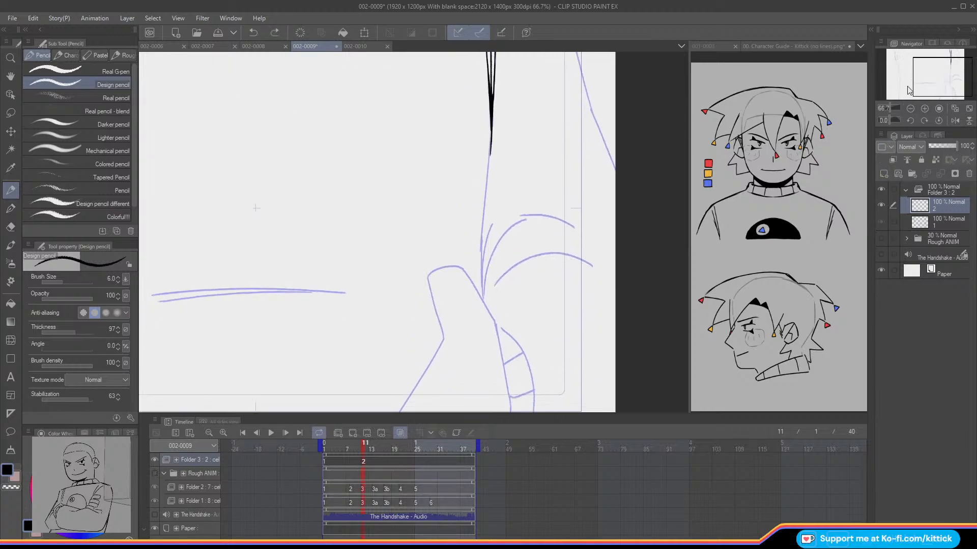
key(Left)
key(Right)
key(Left)
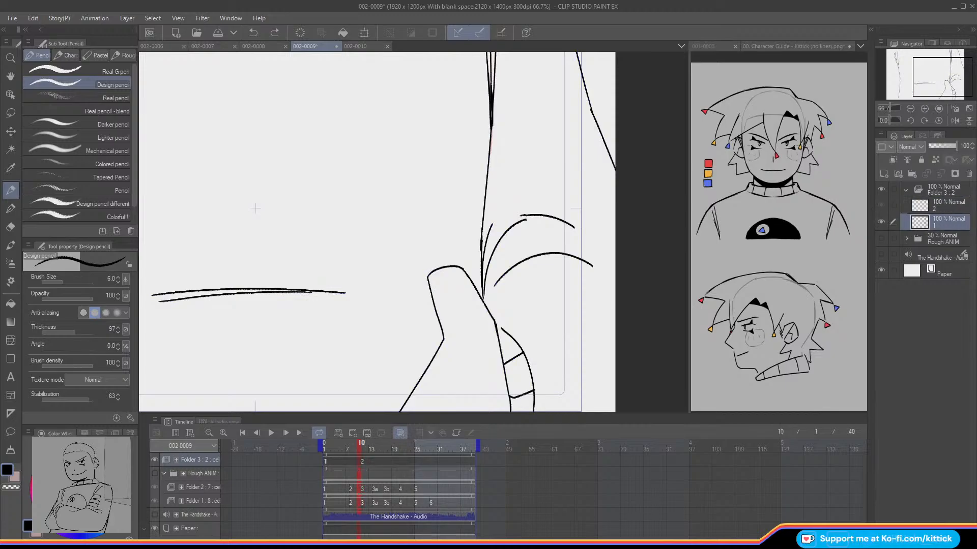
key(ctrl+y)
key(Right)
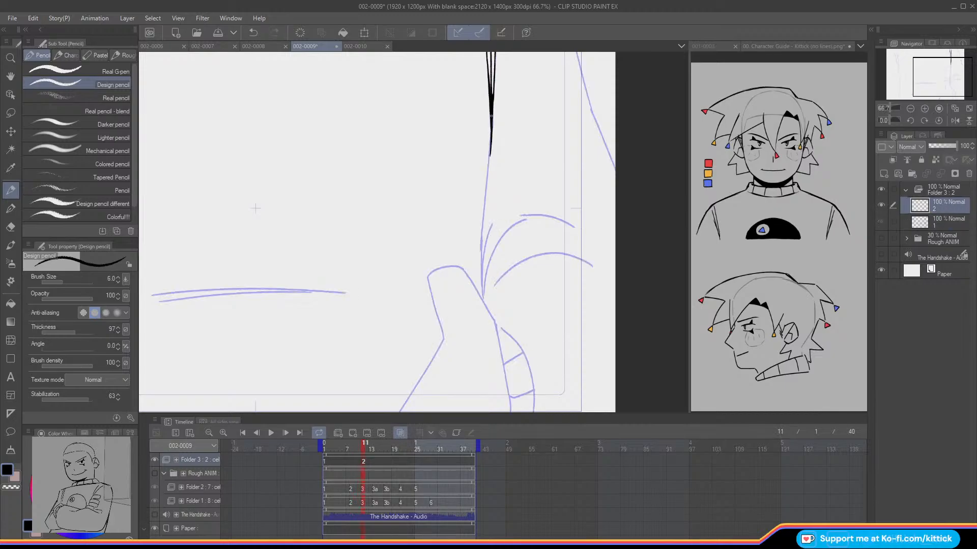
drag(491, 100, 492, 130)
key(ctrl+z)
key(ctrl+z)
key(ctrl+z)
click(877, 229)
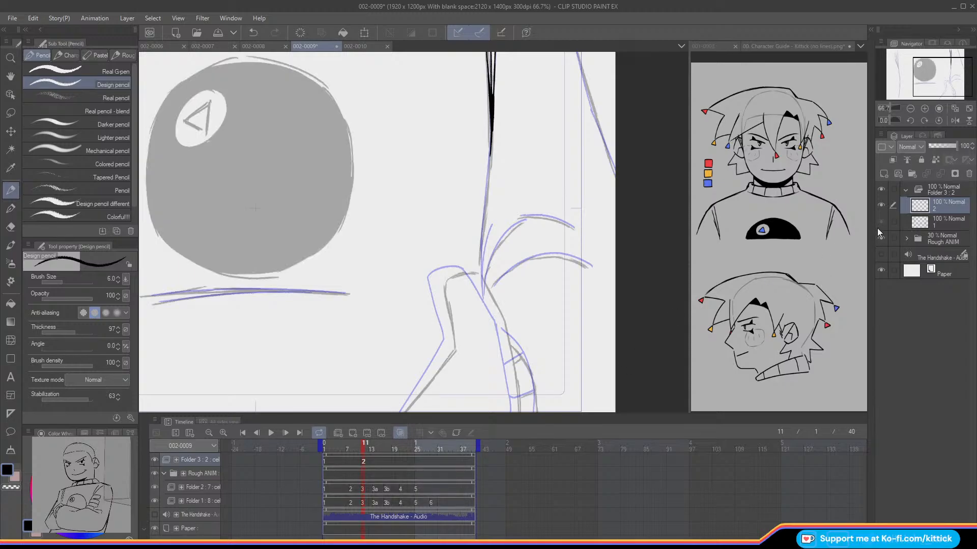
Step: Ink the torso's right edge line from the folds down to the hand on cel 2, redoing misplaced strokes
drag(490, 156, 486, 191)
key(ctrl+z)
key(ctrl+z)
drag(491, 148, 486, 211)
key(ctrl+z)
drag(490, 148, 482, 253)
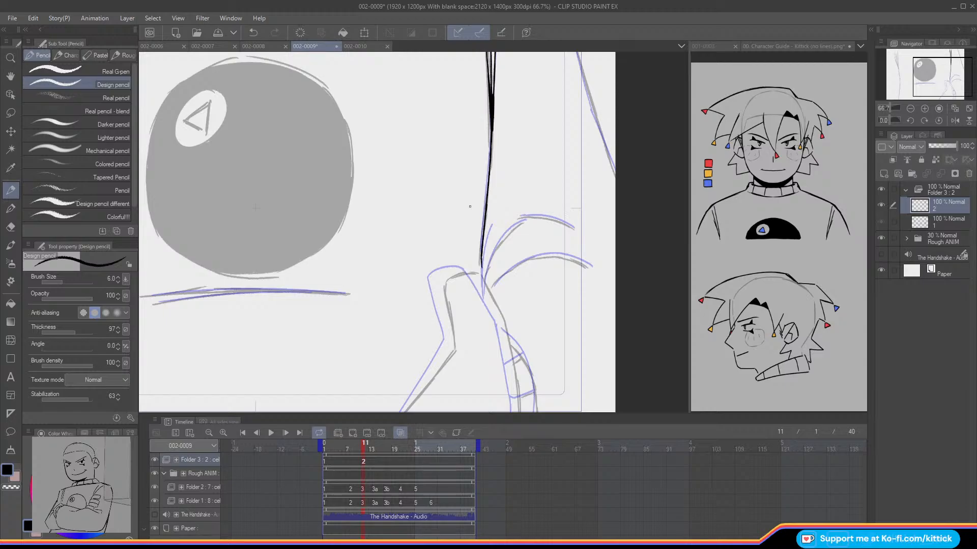
Step: Ink the slanted outer line beyond the torso's right edge on cel 2 and check it against cel 1
click(910, 108)
drag(942, 74, 943, 70)
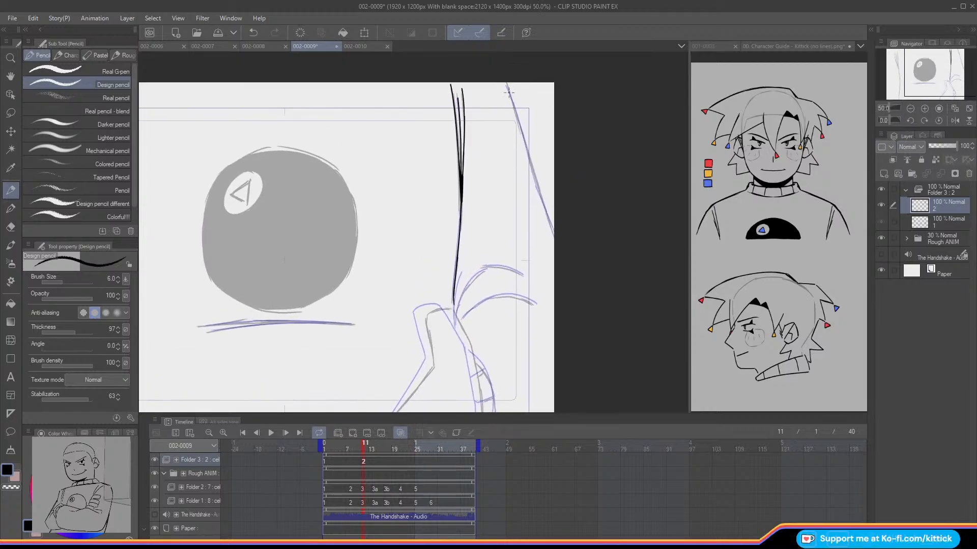
drag(506, 84, 519, 121)
key(ctrl+z)
drag(505, 83, 546, 214)
drag(534, 181, 553, 230)
key(Left)
key(Right)
Step: Flip back and forth through the frames around 11 to compare the inked lines of cels 1 and 2
drag(921, 72, 922, 77)
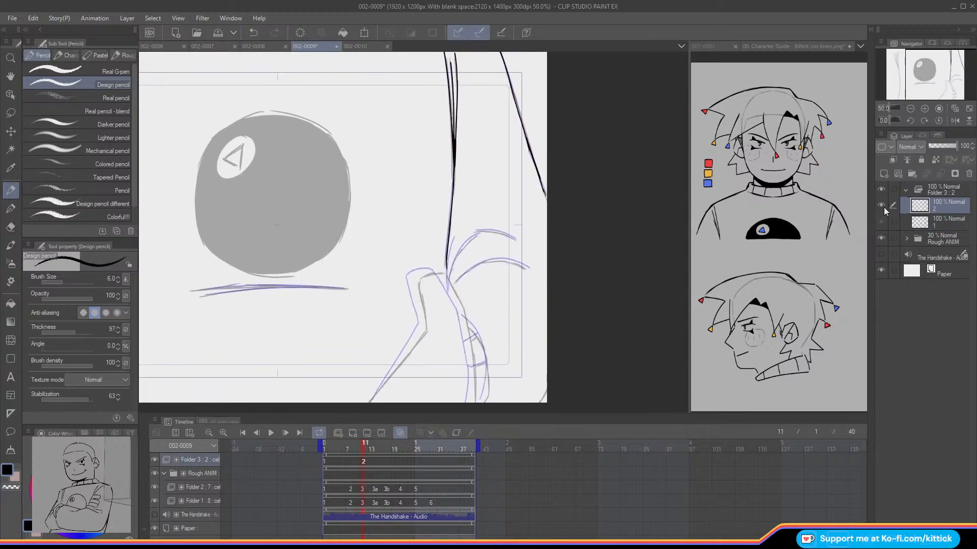
key(Right)
key(Right)
key(Right)
key(Right)
key(Left)
key(Left)
key(Left)
key(Left)
key(Left)
key(Left)
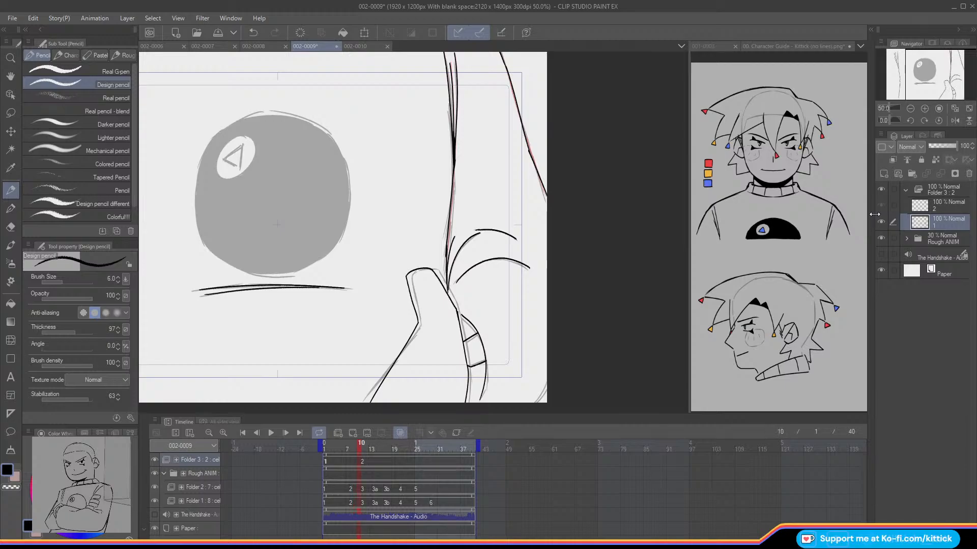
key(Right)
Step: Review the whole shot from frame 7 to frame 11 with the full canvas in view
click(348, 449)
drag(351, 448, 351, 448)
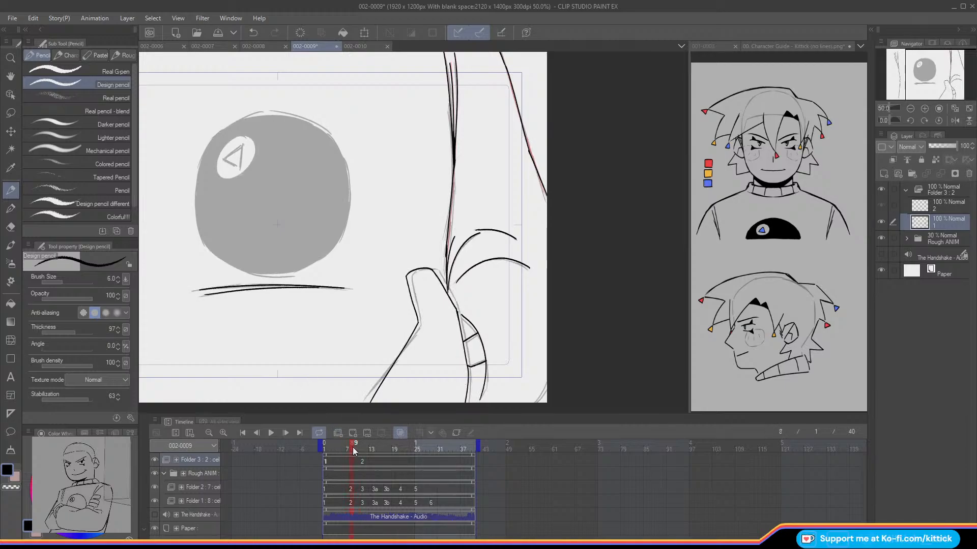
click(911, 109)
key(Left)
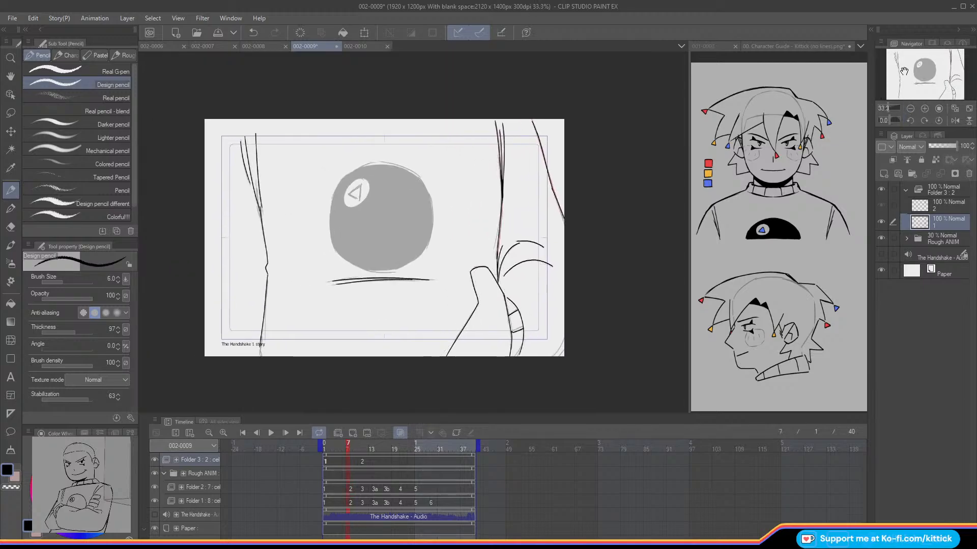
key(Right)
key(Right)
key(Right)
key(Right)
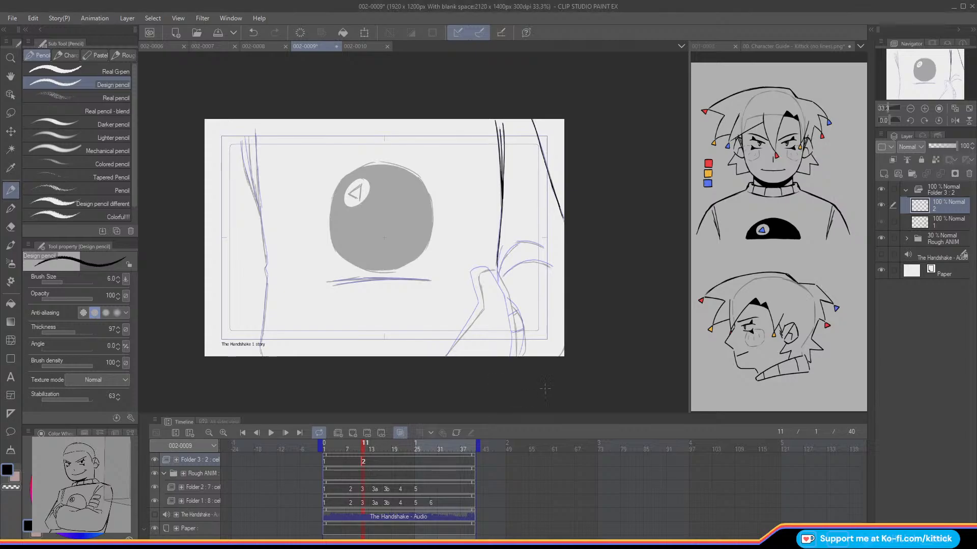
Step: Examine how the hand and curved folds shift between frames 10 and 11, and mirror the view
click(925, 108)
drag(917, 75, 922, 78)
key(o)
key(Left)
key(Right)
key(o)
key(Left)
key(Right)
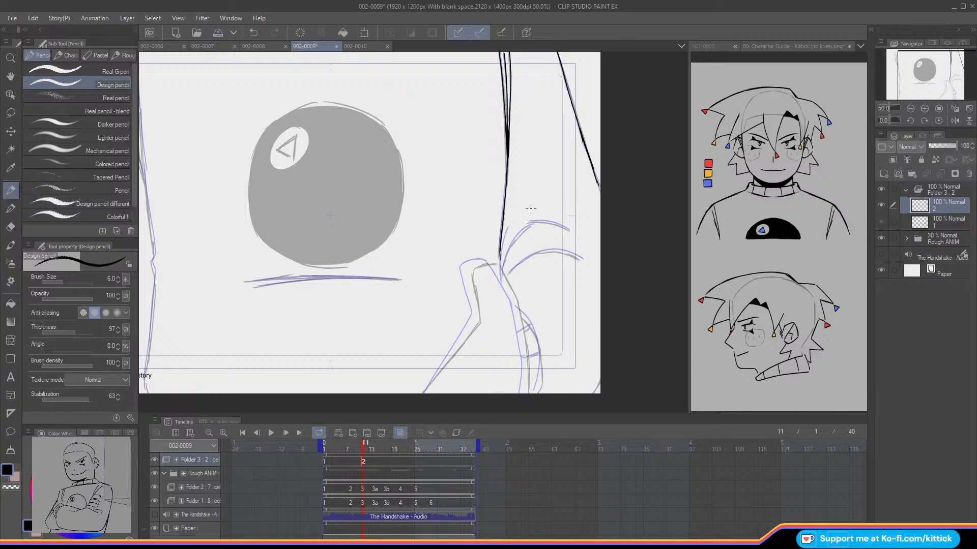
click(953, 120)
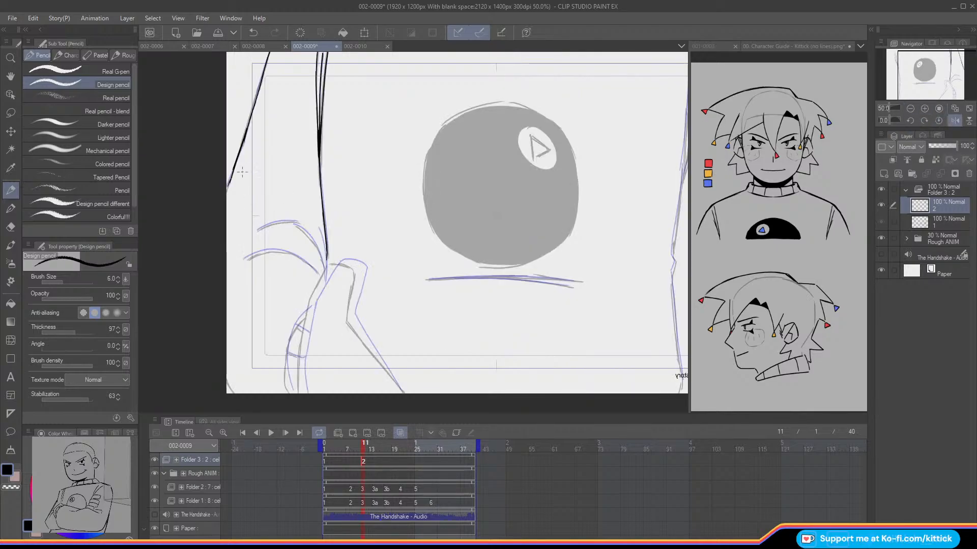
Step: Ink the curved fold lines fanning out beside the hand on cel 2, working in the unmirrored view
drag(257, 232, 299, 223)
click(955, 120)
key(ctrl+z)
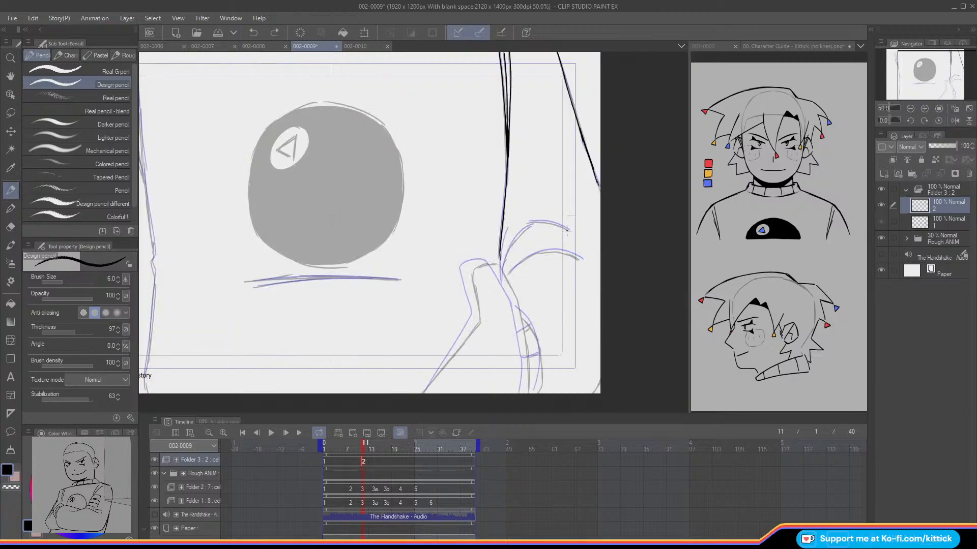
mouse_move(566, 230)
mouse_down()
mouse_move(532, 222)
mouse_move(502, 276)
mouse_up()
drag(506, 234, 501, 279)
mouse_move(580, 261)
mouse_down()
mouse_move(543, 253)
mouse_move(509, 274)
mouse_up()
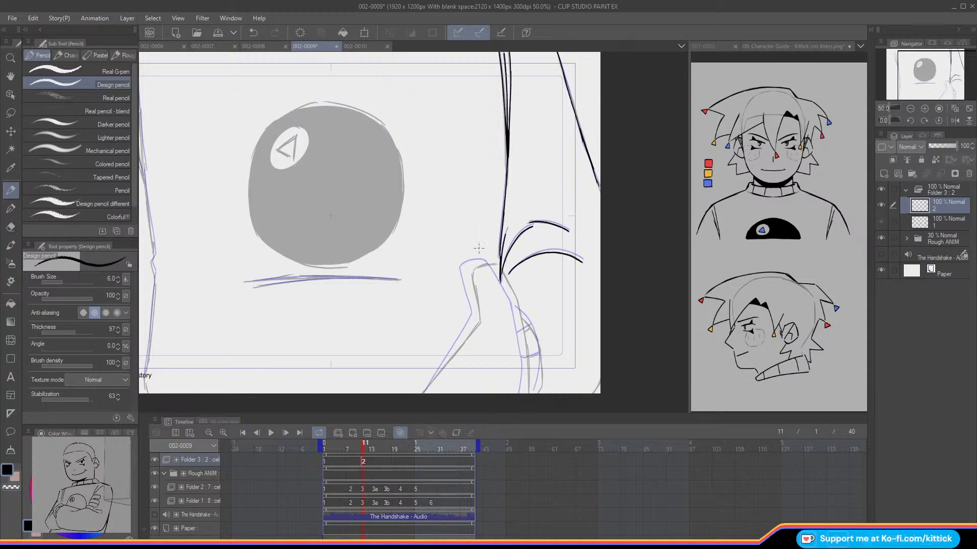
Step: Ink the hand's right edge and the curved outer line beside it down to the canvas edge on cel 2
drag(521, 319, 539, 355)
key(e)
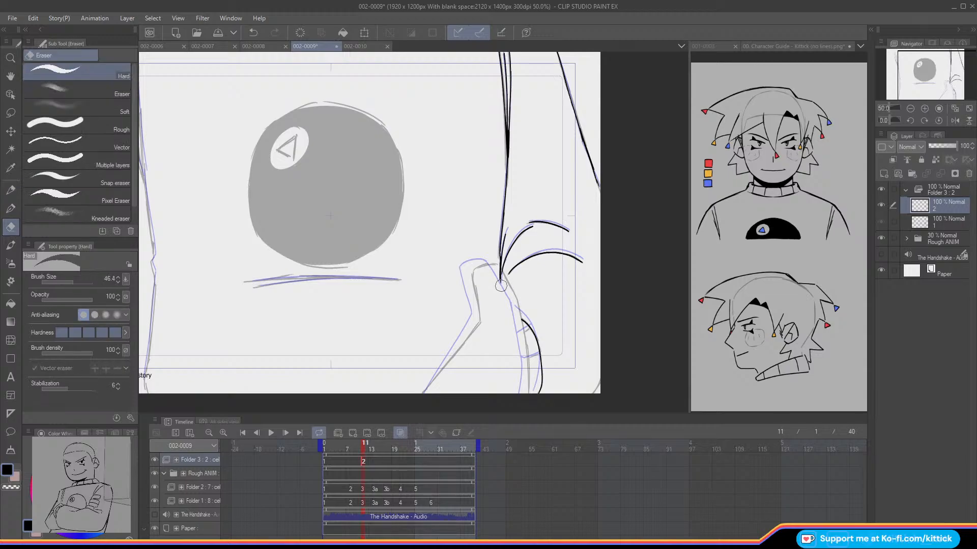
click(11, 189)
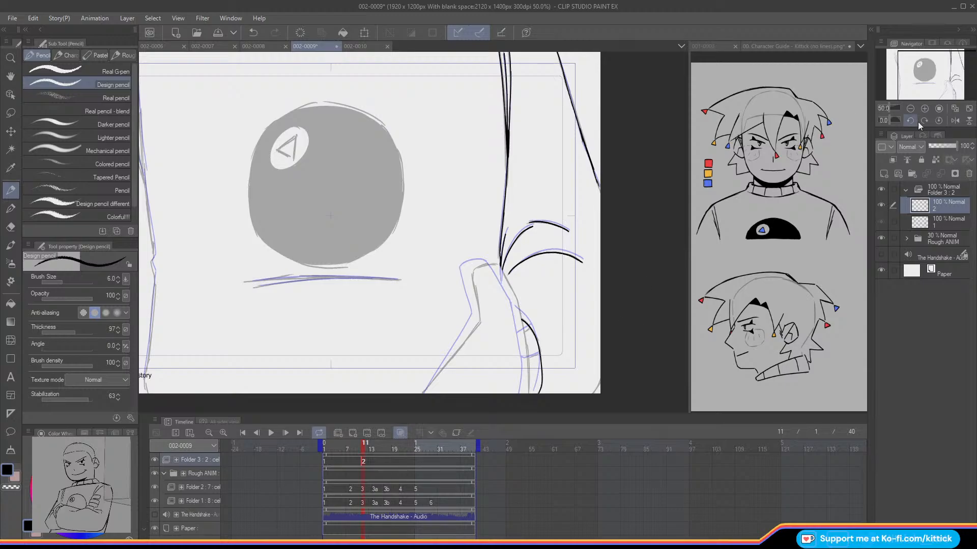
scroll(520, 256, up, 1)
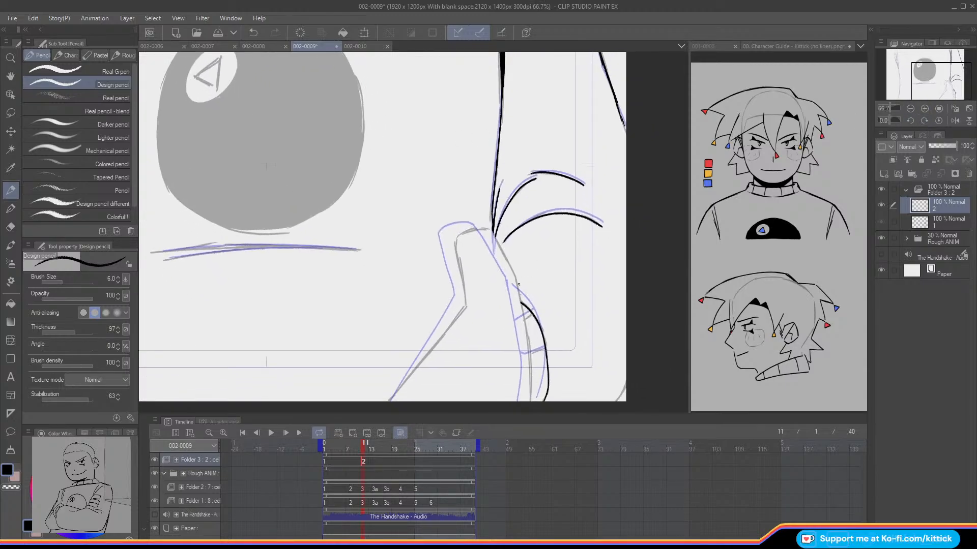
drag(515, 278, 531, 401)
key(ctrl+z)
drag(527, 339, 530, 400)
drag(515, 280, 491, 230)
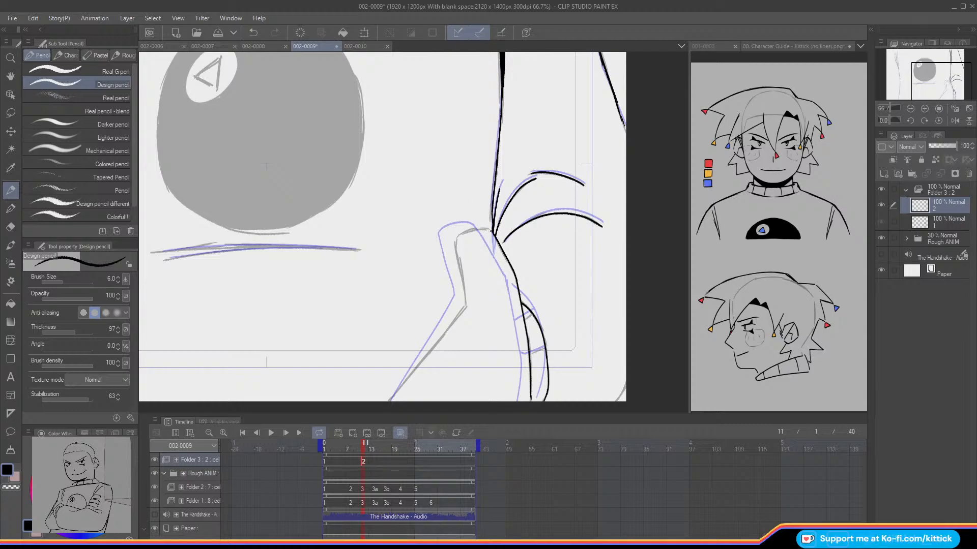
Step: Ink the thumb's rounded tip, inner side and slanted lower line, plus the short crossbars beside the hand on cel 2
mouse_move(461, 234)
mouse_down()
mouse_move(447, 245)
mouse_move(466, 306)
mouse_up()
key(ctrl+z)
drag(456, 245, 464, 303)
drag(465, 306, 393, 391)
key(ctrl+z)
drag(465, 306, 406, 386)
key(ctrl+z)
drag(464, 306, 389, 400)
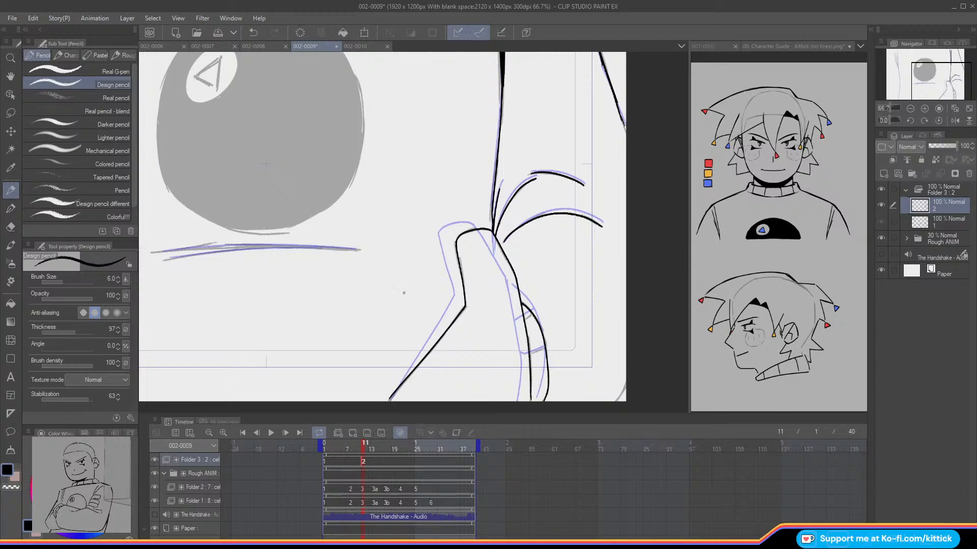
drag(941, 88, 929, 73)
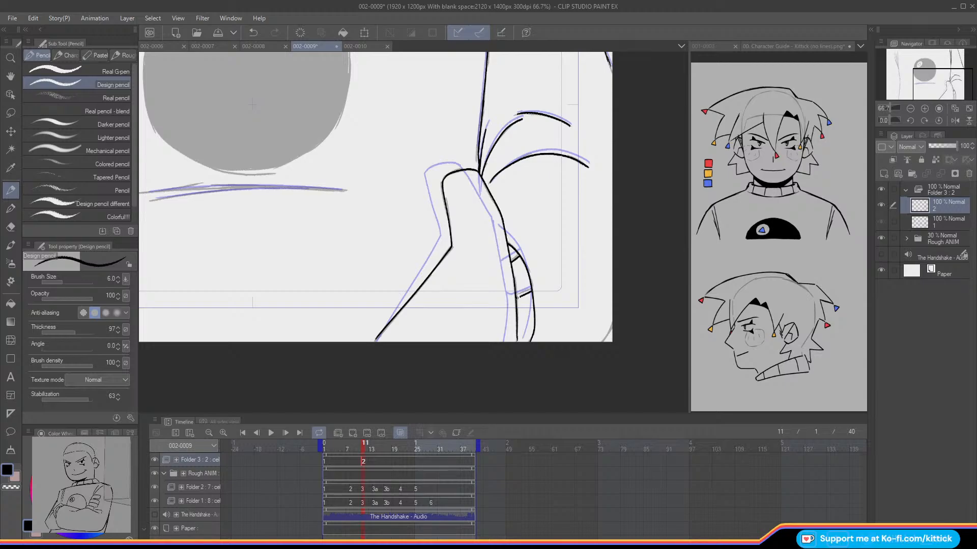
Step: Hide the onion skin and flip between frames 10 and 11 to compare the inked hand with the whole canvas in view
key(o)
key(Left)
key(Right)
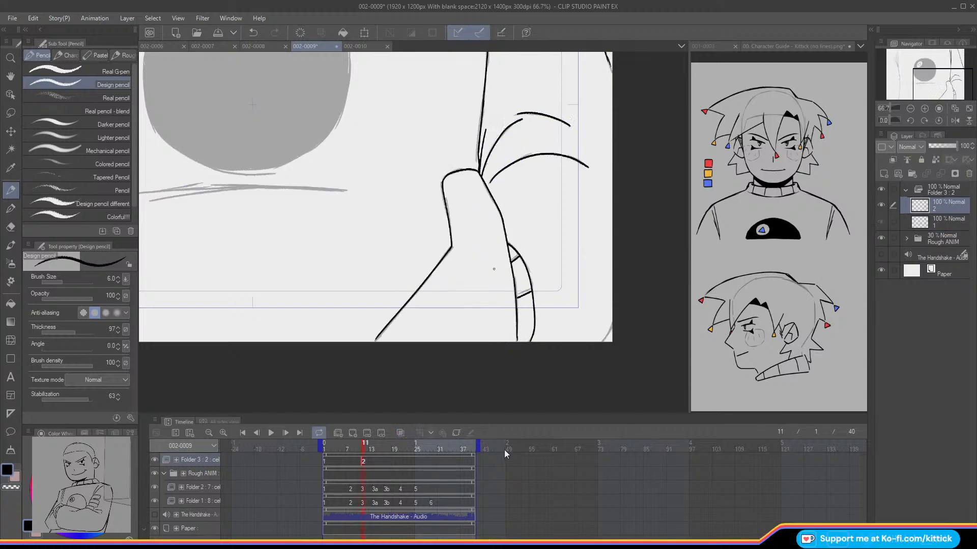
click(911, 109)
click(910, 109)
key(Left)
key(Right)
key(Left)
key(Right)
key(Left)
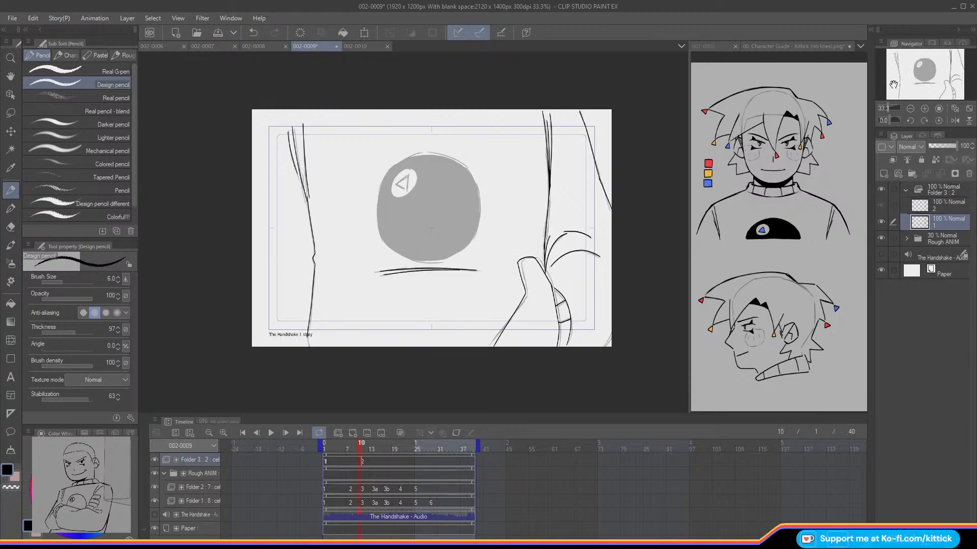
Step: Examine the torso's left edge across the frames around 10 and 11, and show the onion skin again on cel 2
click(925, 108)
drag(913, 86, 884, 94)
key(Right)
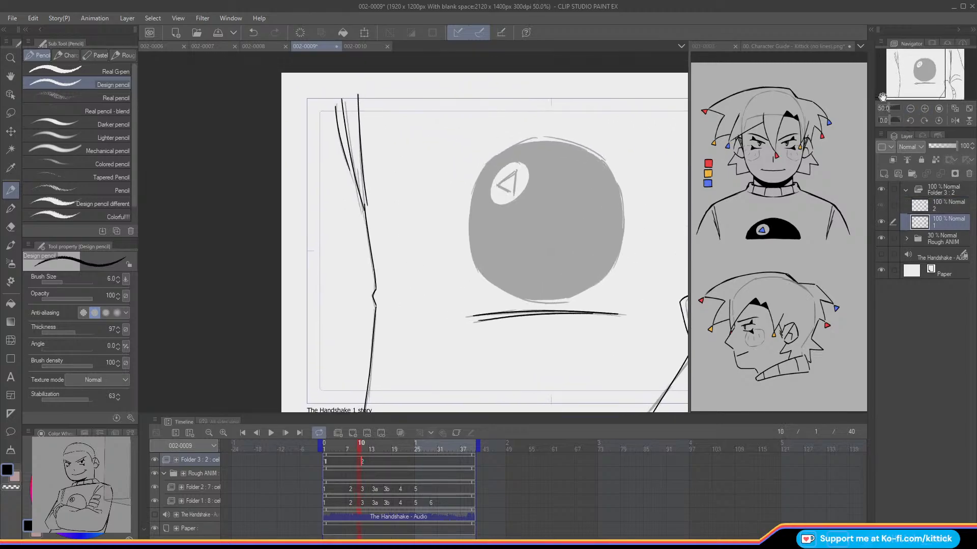
key(Left)
key(Left)
key(Left)
key(Left)
key(Left)
key(Right)
key(Right)
key(Right)
key(Right)
key(Right)
key(o)
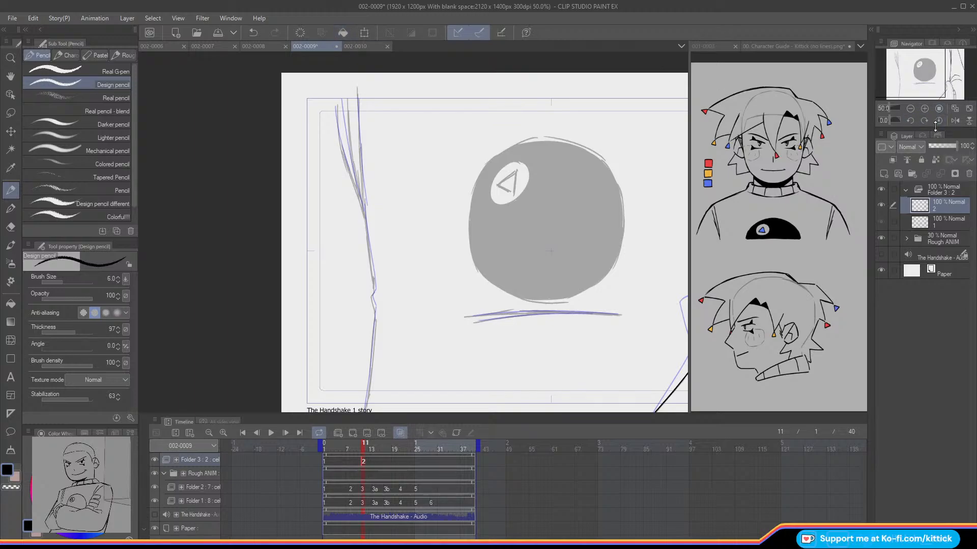
Step: Ink the three converging fold lines above the torso's left edge on cel 2, using the mirrored view
click(953, 120)
scroll(920, 69, up, 1)
drag(922, 69, 923, 66)
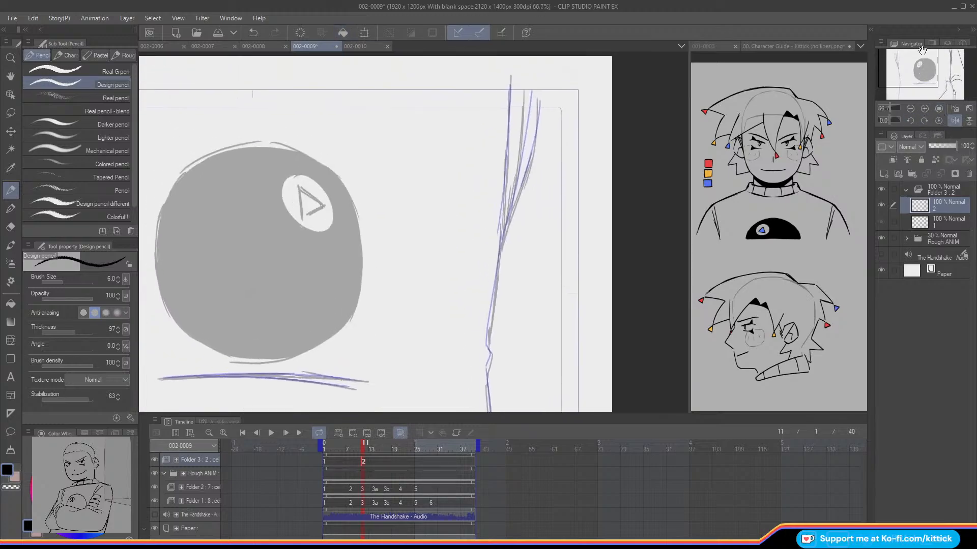
drag(510, 87, 505, 171)
key(ctrl+z)
drag(509, 85, 500, 237)
drag(527, 91, 500, 238)
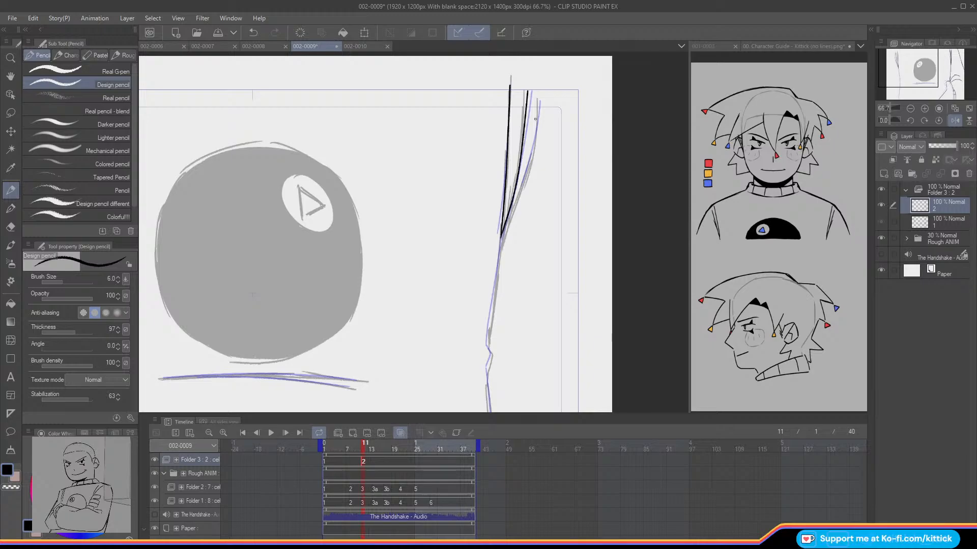
mouse_move(537, 101)
mouse_down()
mouse_move(529, 166)
mouse_move(503, 229)
mouse_up()
Step: Restore the unmirrored view and ink the torso's left edge with its small notch down to the canvas bottom on cel 2
click(955, 121)
click(908, 73)
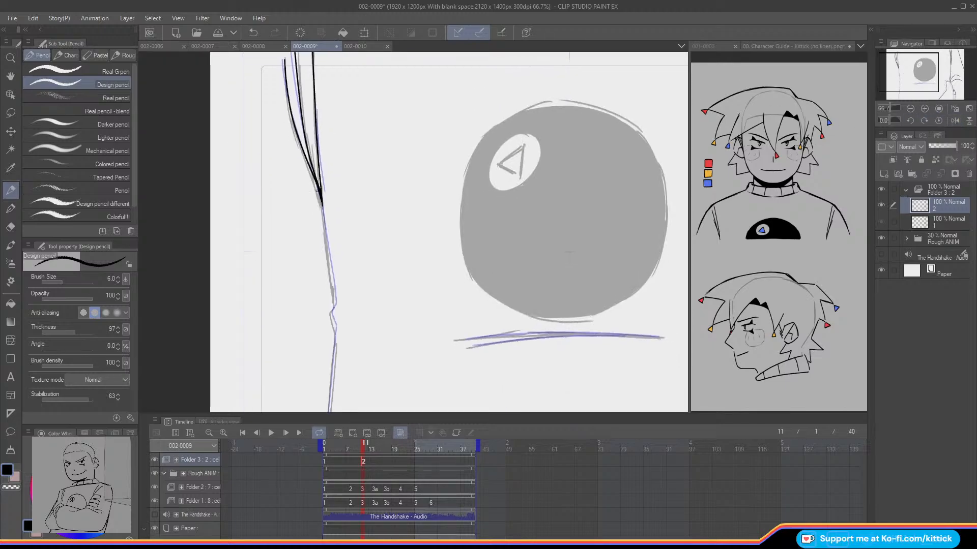
drag(323, 227, 330, 312)
drag(915, 62, 908, 69)
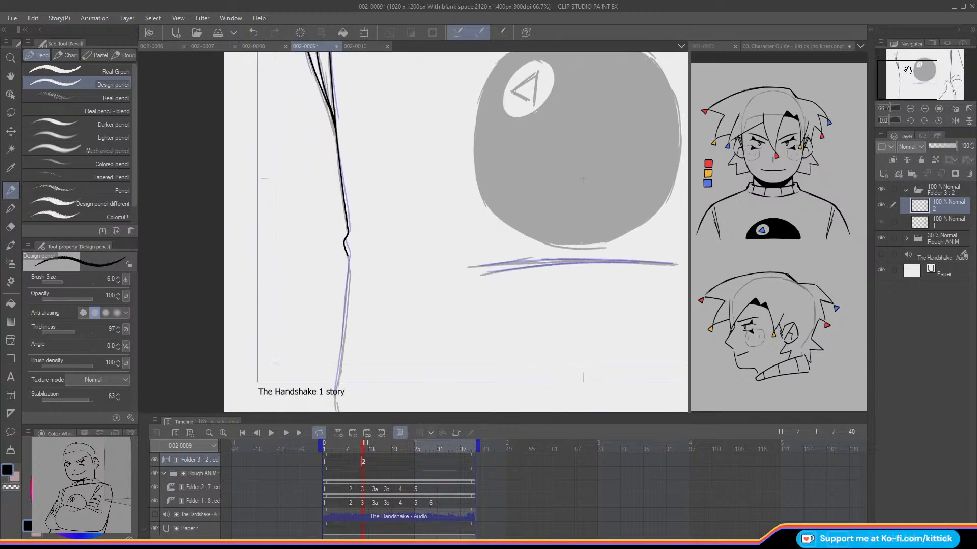
drag(908, 69, 898, 79)
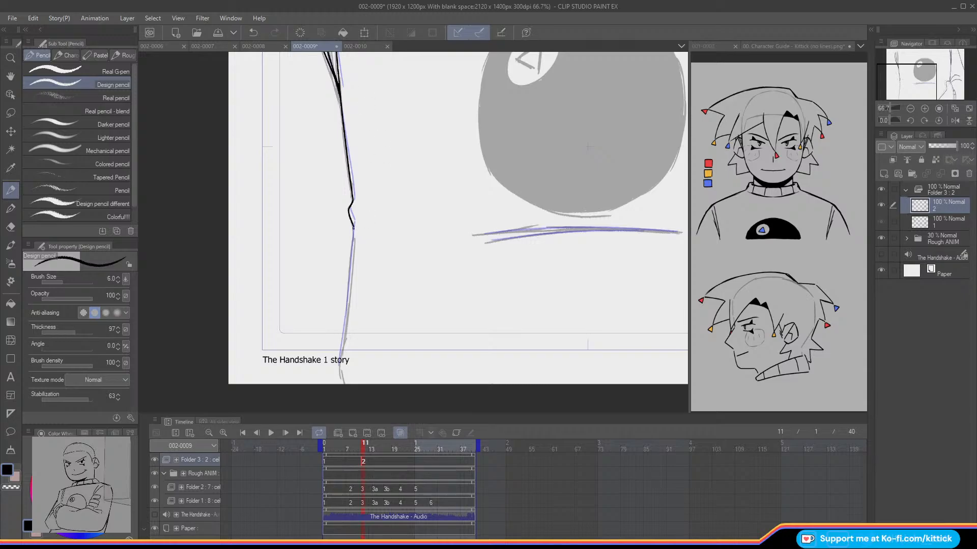
key(ctrl+z)
drag(354, 232, 341, 365)
Step: Ink the two long, slightly curved lines under the ball on cel 2
drag(908, 82, 928, 77)
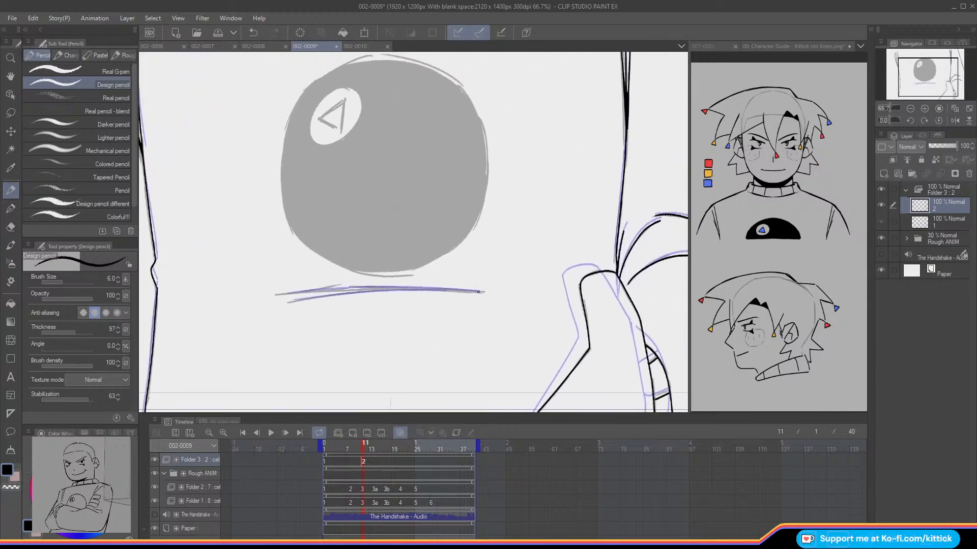
drag(480, 291, 331, 285)
key(ctrl+z)
drag(478, 292, 285, 294)
drag(446, 291, 292, 301)
Step: Flip between frames 10 and 11 without the onion skin to compare the complete inked drawings, then show the onion skin
click(910, 109)
drag(917, 83, 918, 80)
key(o)
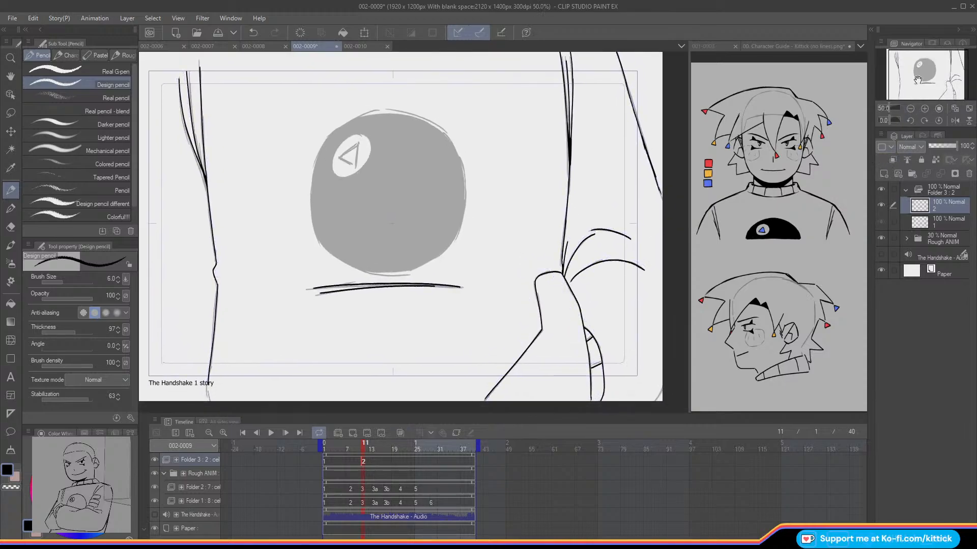
key(Left)
key(Right)
key(Left)
key(Right)
key(Left)
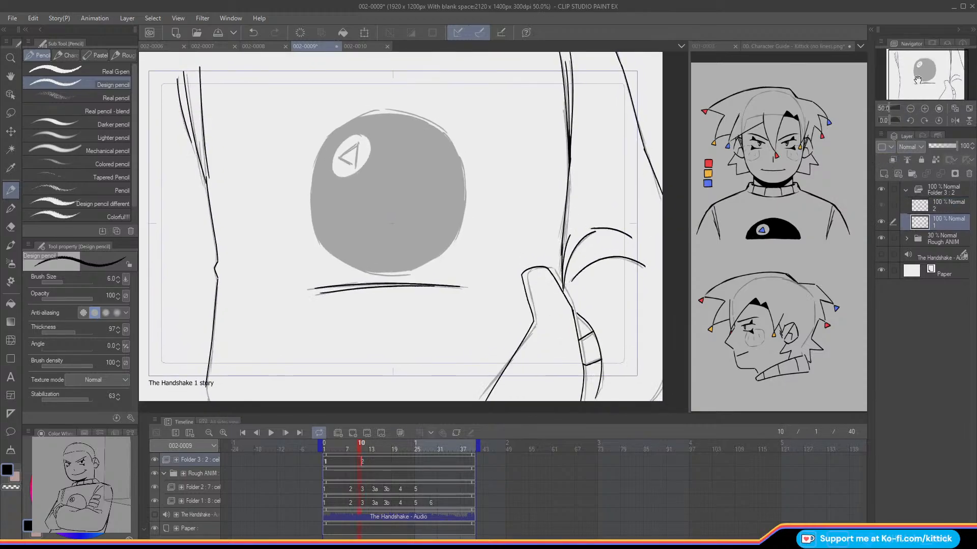
key(o)
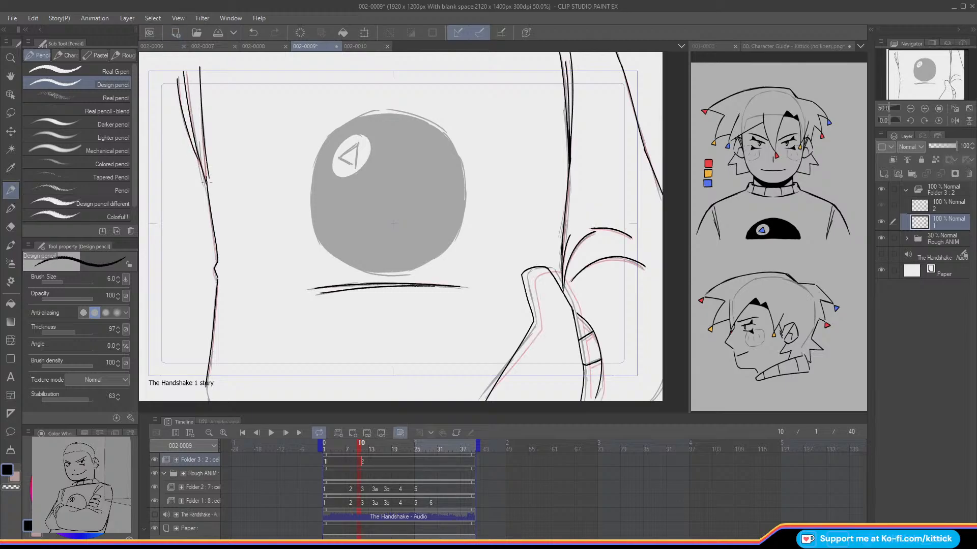
Step: Add an in-between cel at frame 8 and prepare it for tracing with the onion skin shown and the Rough ANIM folder hidden
key(Left)
key(Left)
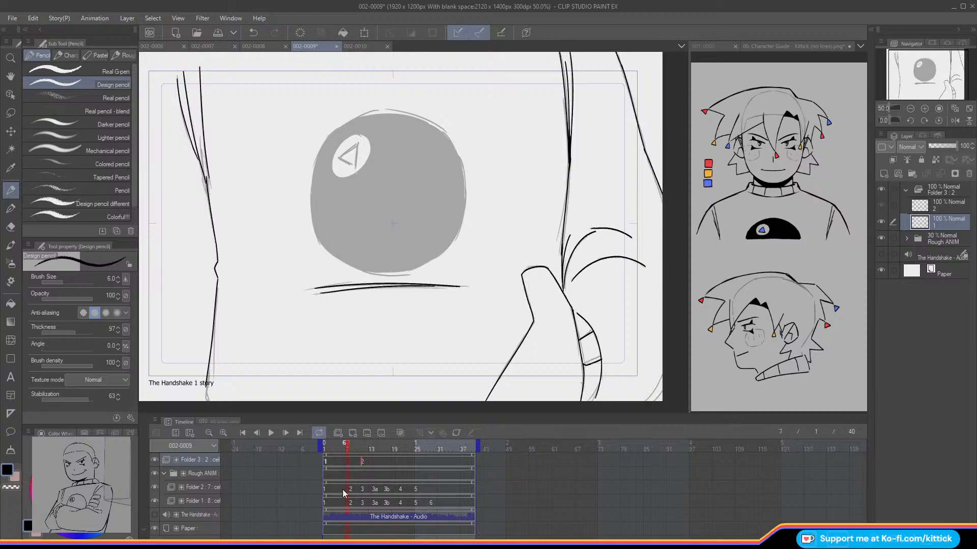
click(352, 432)
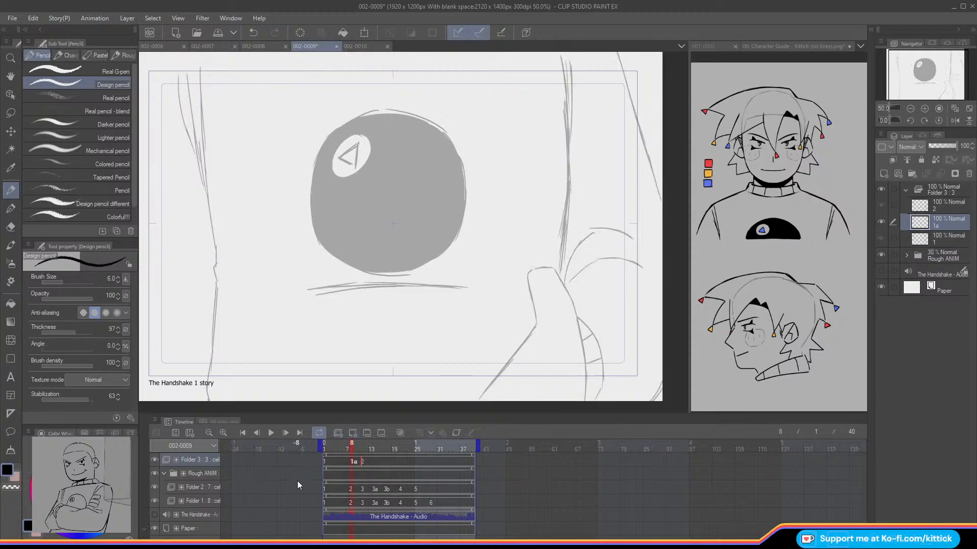
key(o)
click(881, 256)
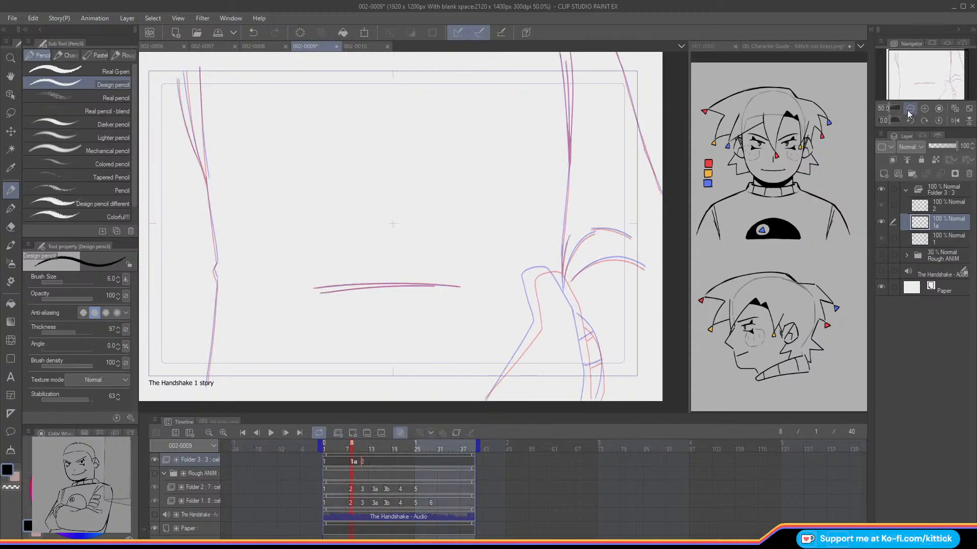
Step: Ink the three converging fold lines above the torso's right edge on cel 1a, midway between the onion-skin lines
click(939, 109)
drag(920, 78, 936, 63)
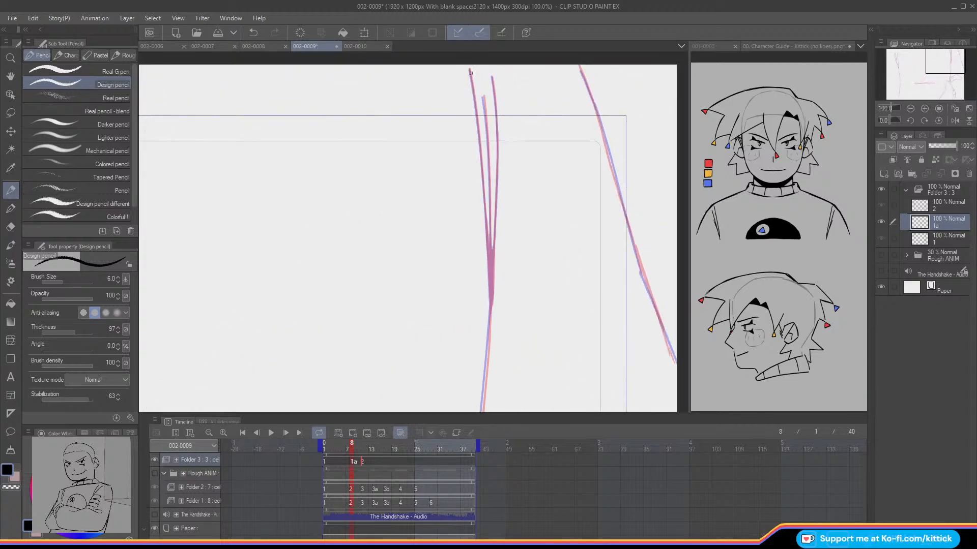
drag(469, 70, 491, 302)
key(ctrl+z)
drag(483, 98, 491, 201)
key(ctrl+z)
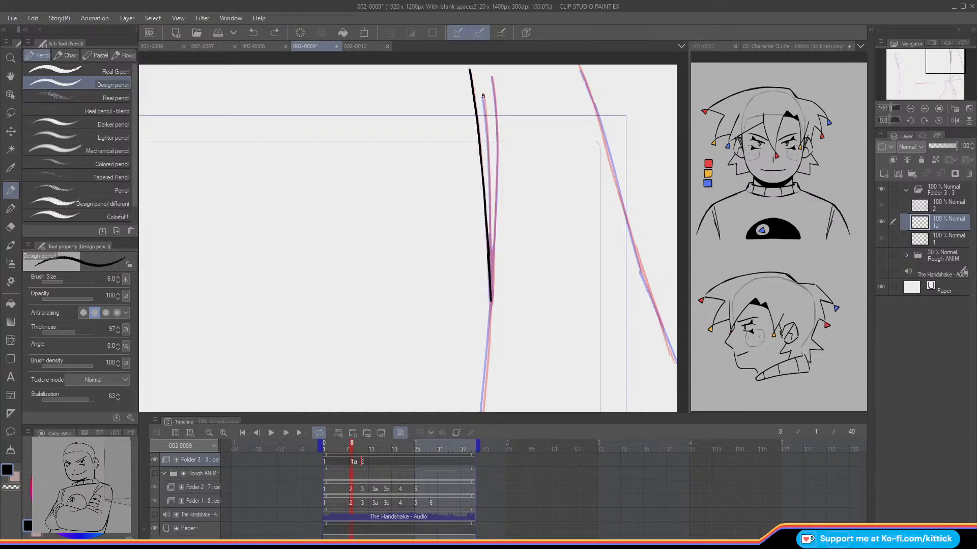
mouse_move(483, 100)
mouse_down()
mouse_move(490, 247)
mouse_move(489, 236)
mouse_up()
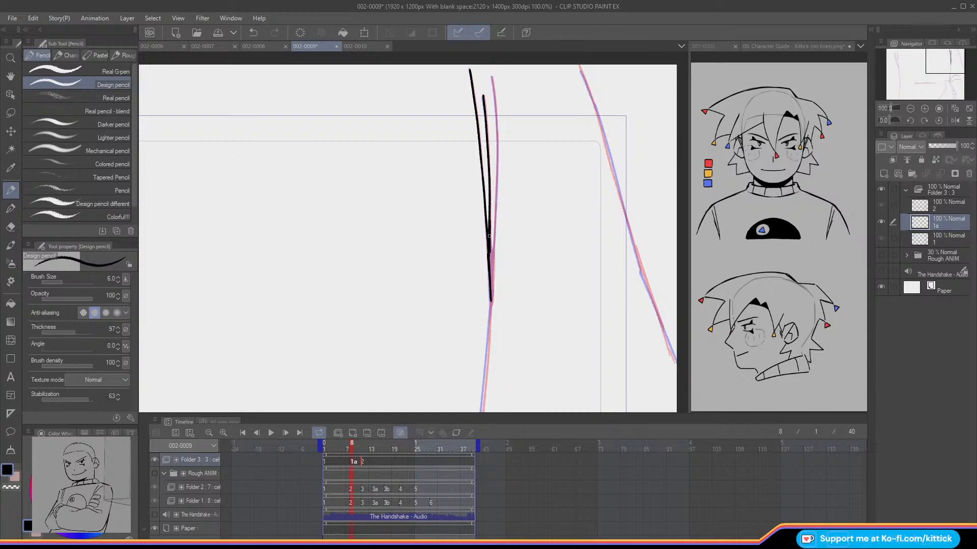
drag(492, 76, 491, 289)
drag(493, 250, 493, 292)
key(ctrl+z)
drag(492, 253, 491, 308)
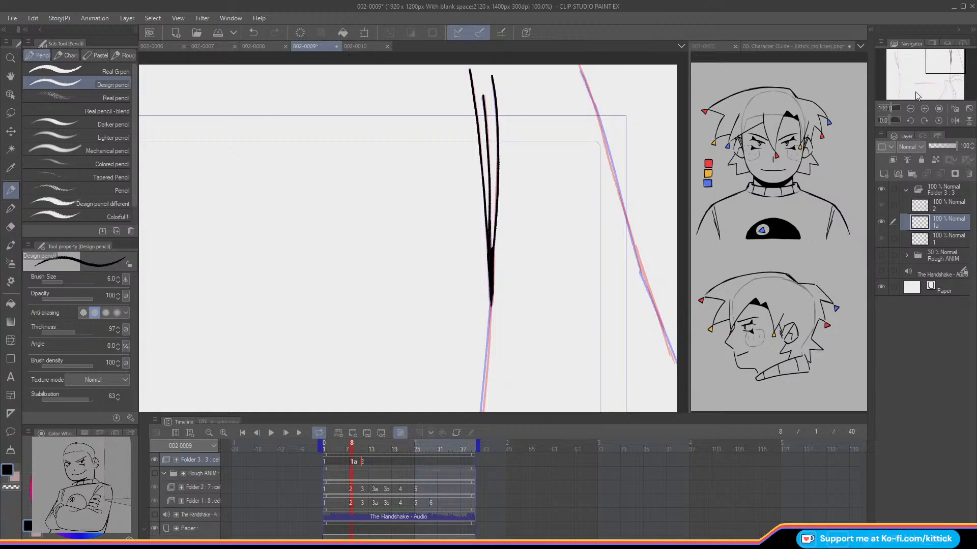
Step: Ink the torso's right edge down to the hand and the slanted outer line beyond it on cel 1a
drag(930, 64, 931, 71)
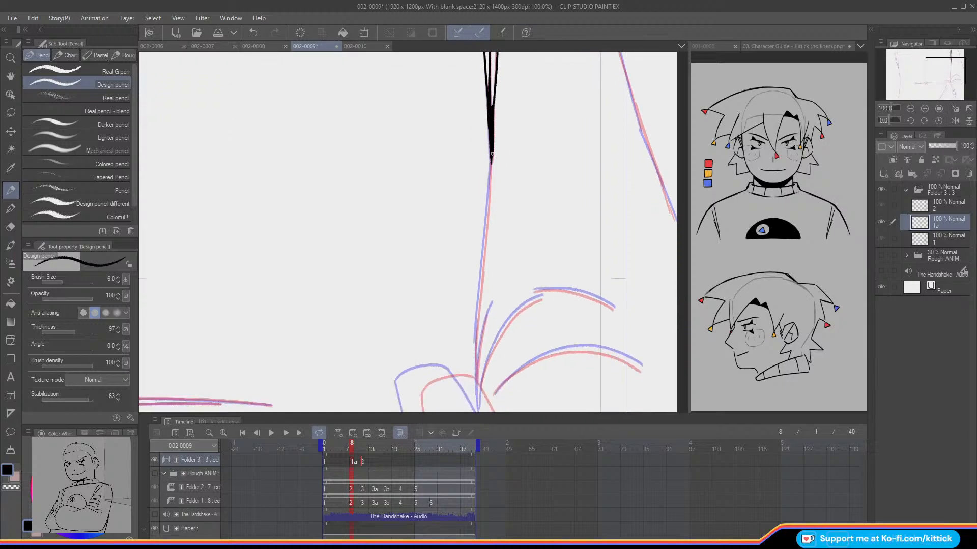
mouse_move(491, 157)
mouse_down()
mouse_move(486, 217)
mouse_move(492, 156)
mouse_move(475, 370)
mouse_up()
key(ctrl+z)
key(ctrl+z)
key(ctrl+z)
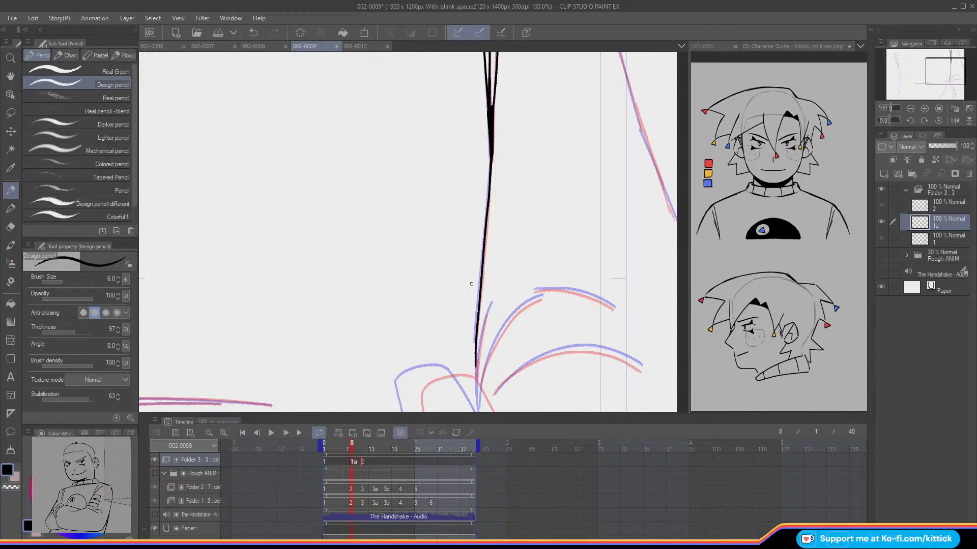
drag(476, 366, 475, 374)
drag(946, 68, 949, 60)
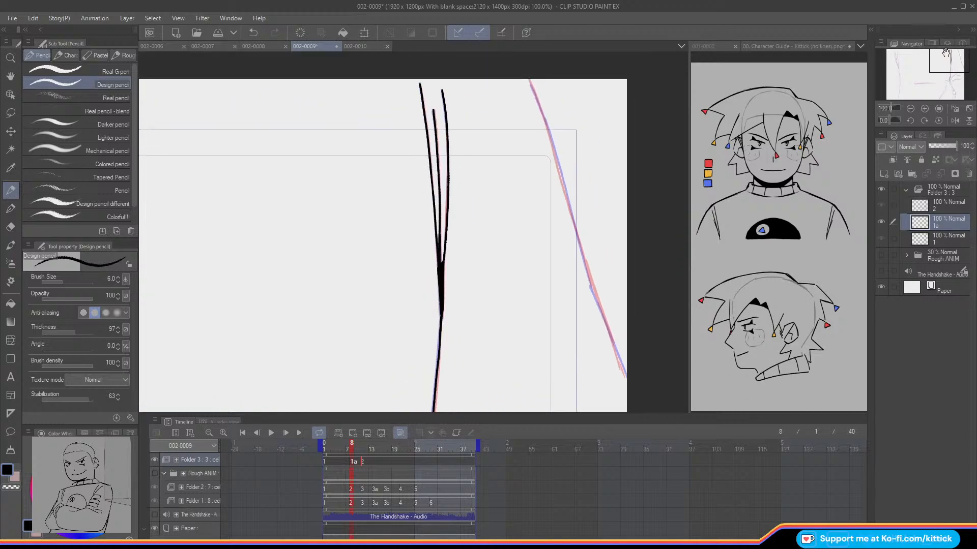
drag(529, 82, 625, 376)
Step: Ink the short fold beside the torso's right edge and the outer part of the upper curved fold on cel 1a
drag(933, 60, 936, 83)
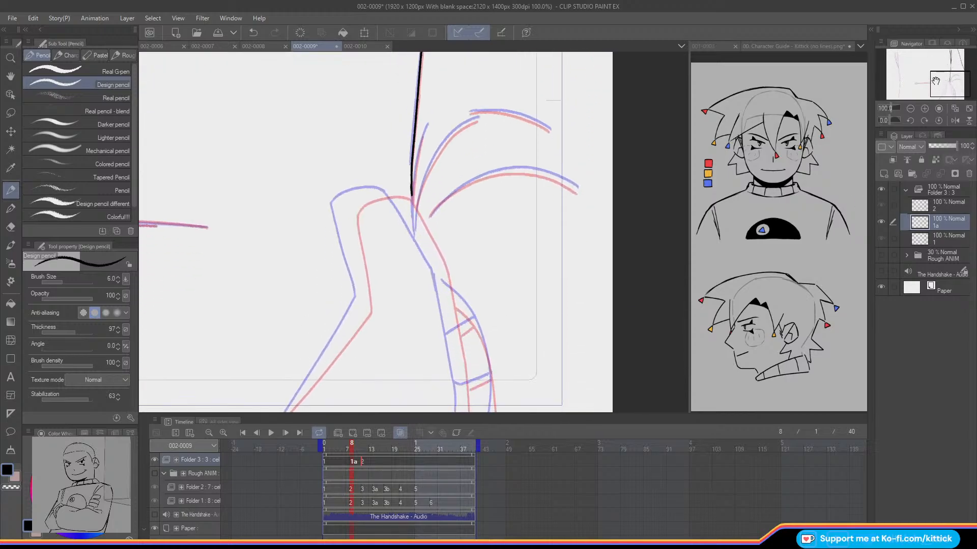
drag(427, 128, 412, 196)
drag(540, 124, 471, 113)
key(ctrl+z)
drag(530, 120, 468, 112)
key(ctrl+z)
drag(550, 130, 468, 108)
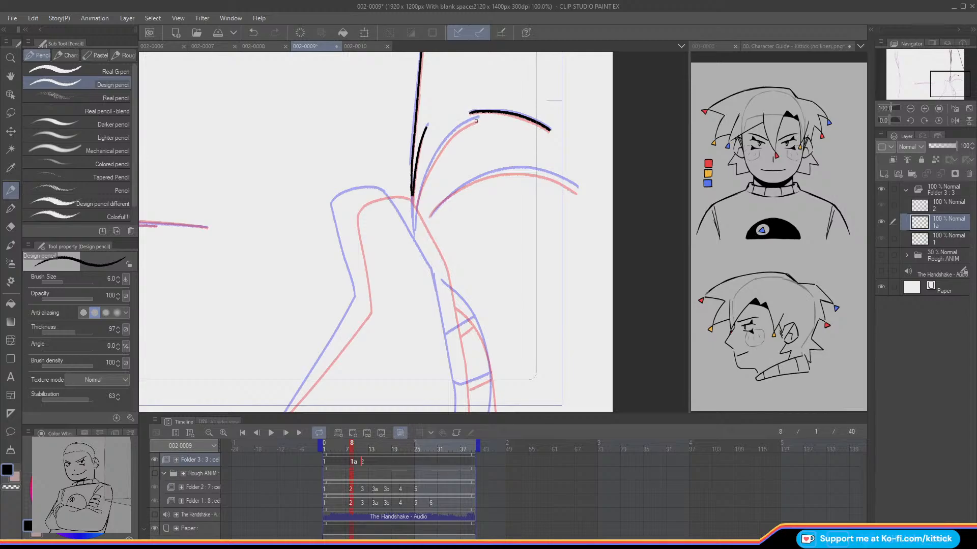
Step: Ink the inner part of the upper curved fold and the lower curved fold on cel 1a
drag(476, 118, 442, 145)
key(ctrl+z)
mouse_move(478, 118)
mouse_down()
mouse_move(439, 150)
mouse_move(415, 207)
mouse_up()
mouse_move(577, 188)
mouse_down()
mouse_move(499, 172)
mouse_move(430, 215)
mouse_up()
key(ctrl+z)
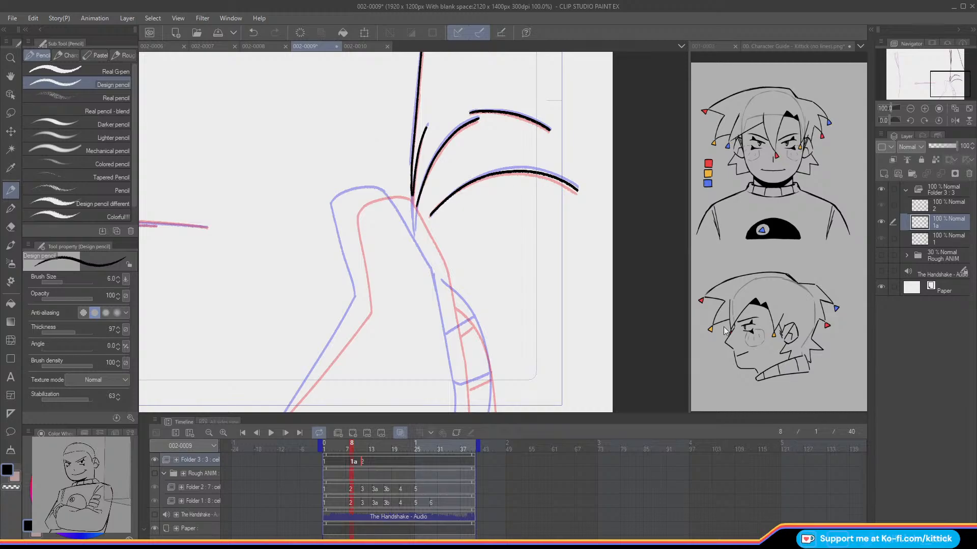
Step: Show the Rough ANIM folder and ink the wrist's right edge below the hand on cel 1a
click(881, 260)
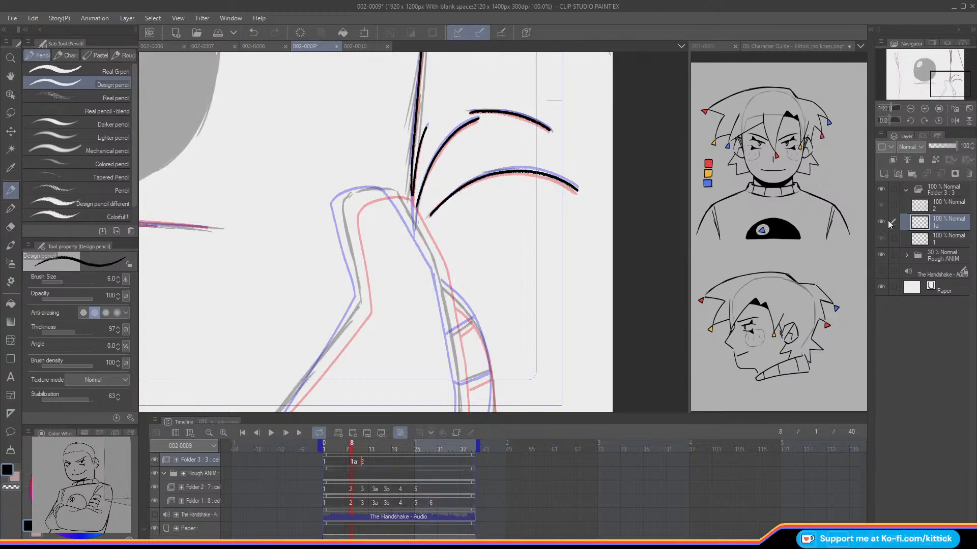
drag(944, 84, 927, 67)
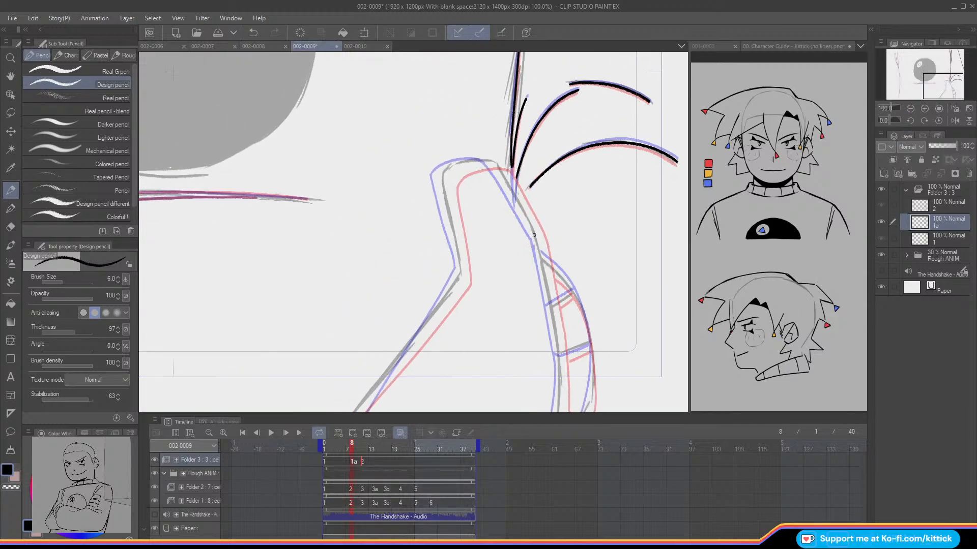
drag(533, 233, 549, 303)
drag(540, 259, 560, 379)
key(ctrl+z)
drag(553, 327, 558, 411)
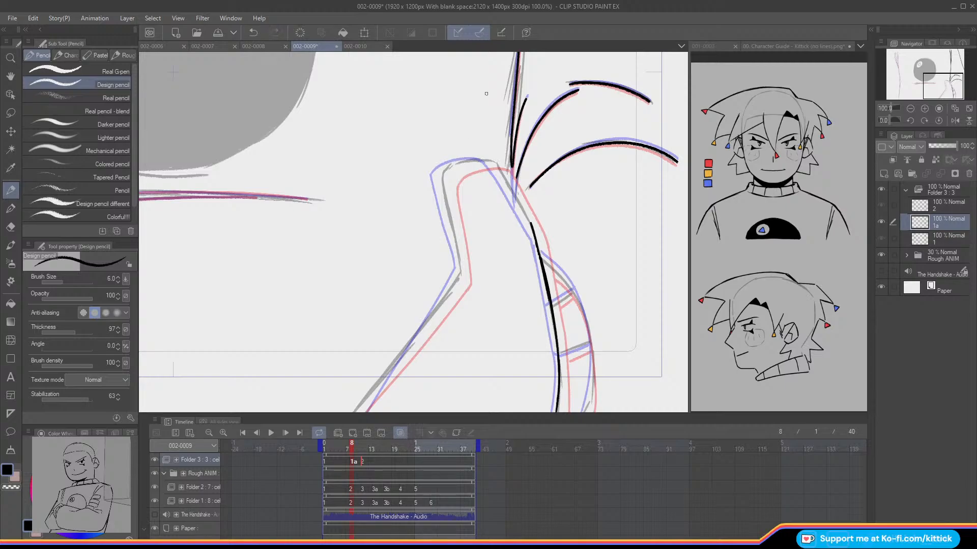
Step: Ink the rounded hand outline and the forearm's long slanted left edge on cel 1a
drag(529, 222, 497, 160)
key(ctrl+z)
mouse_move(528, 222)
mouse_down()
mouse_move(495, 162)
mouse_move(460, 161)
mouse_move(495, 161)
mouse_move(447, 167)
mouse_move(445, 218)
mouse_move(460, 270)
mouse_up()
key(ctrl+z)
drag(919, 89, 908, 97)
drag(616, 173, 496, 329)
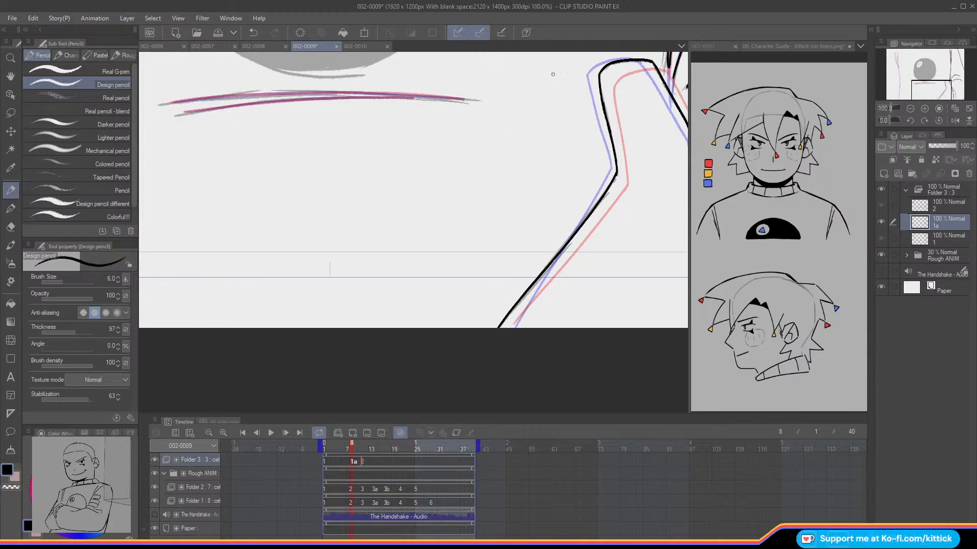
Step: Ink the cuff's outer curve beside the wrist and its two short cross lines on cel 1a
drag(926, 90, 943, 92)
mouse_move(482, 184)
mouse_down()
mouse_move(514, 220)
mouse_move(520, 263)
mouse_move(511, 342)
mouse_up()
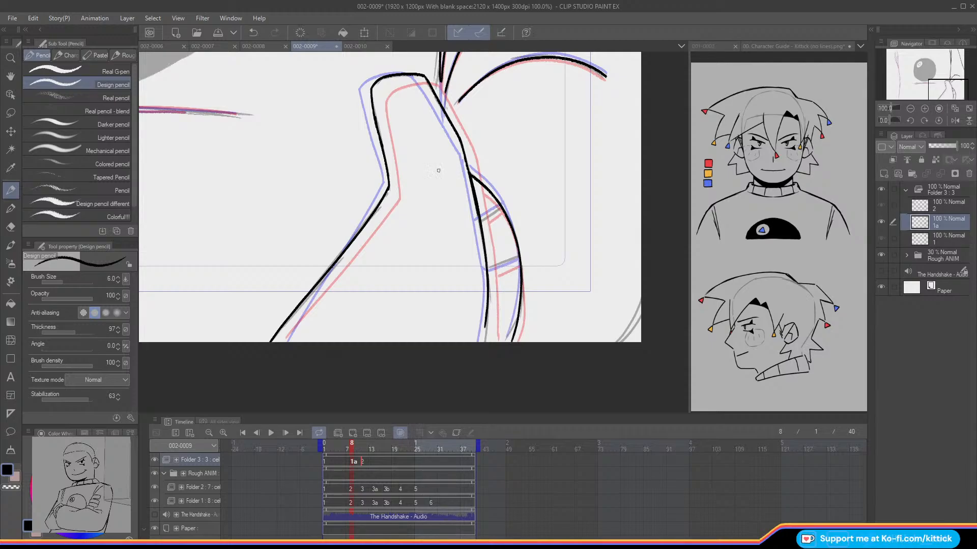
drag(501, 207, 481, 221)
drag(519, 263, 483, 268)
mouse_move(930, 88)
mouse_down()
mouse_move(893, 60)
mouse_move(900, 69)
mouse_up()
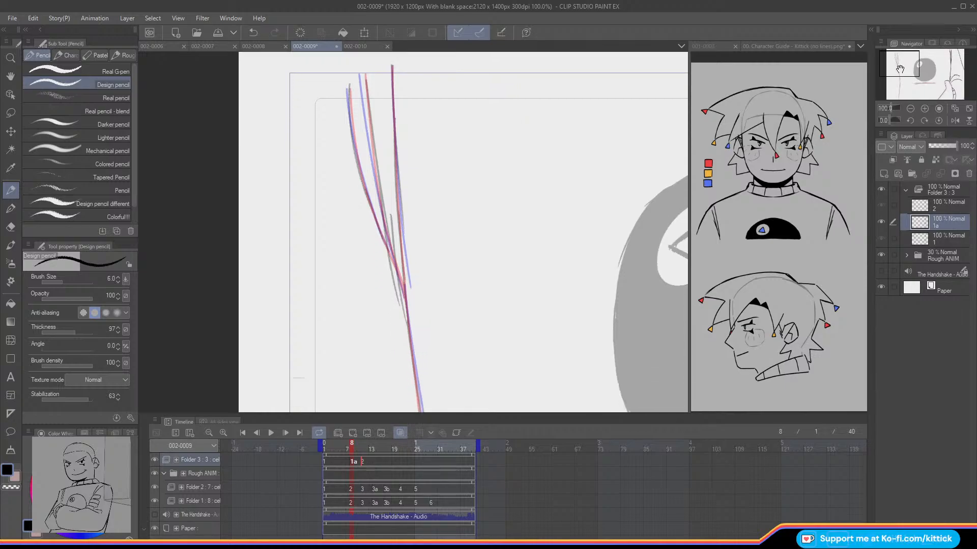
Step: Hide the Rough ANIM folder and ink the three converging fold lines above the torso's left edge on cel 1a
click(881, 254)
drag(391, 67, 395, 142)
key(ctrl+z)
drag(392, 80, 408, 288)
mouse_move(362, 74)
mouse_down()
mouse_move(384, 226)
mouse_move(405, 292)
mouse_up()
drag(348, 91, 387, 249)
key(ctrl+z)
mouse_move(348, 90)
mouse_down()
mouse_move(400, 298)
mouse_move(405, 300)
mouse_up()
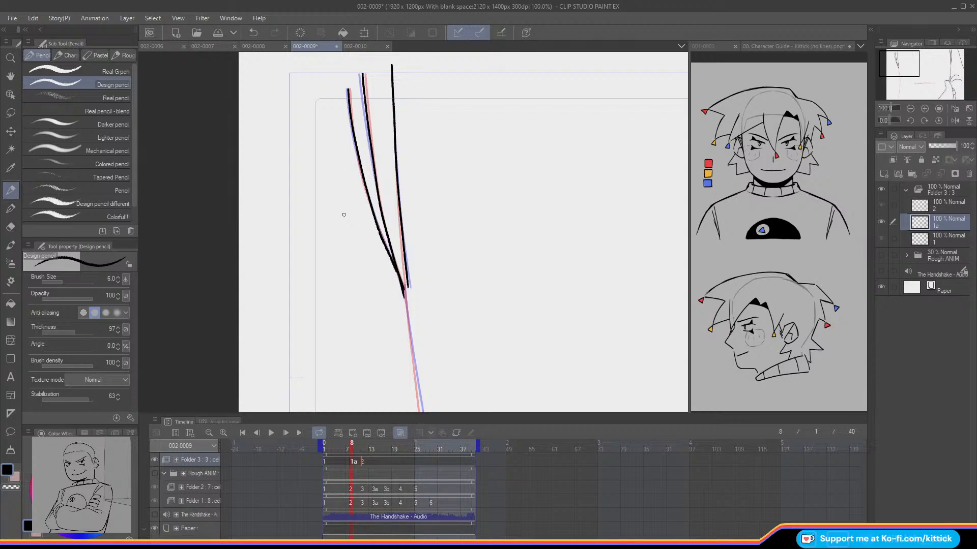
Step: Ink the torso's left edge with its small notch down past the frame border on cel 1a
drag(899, 61, 899, 74)
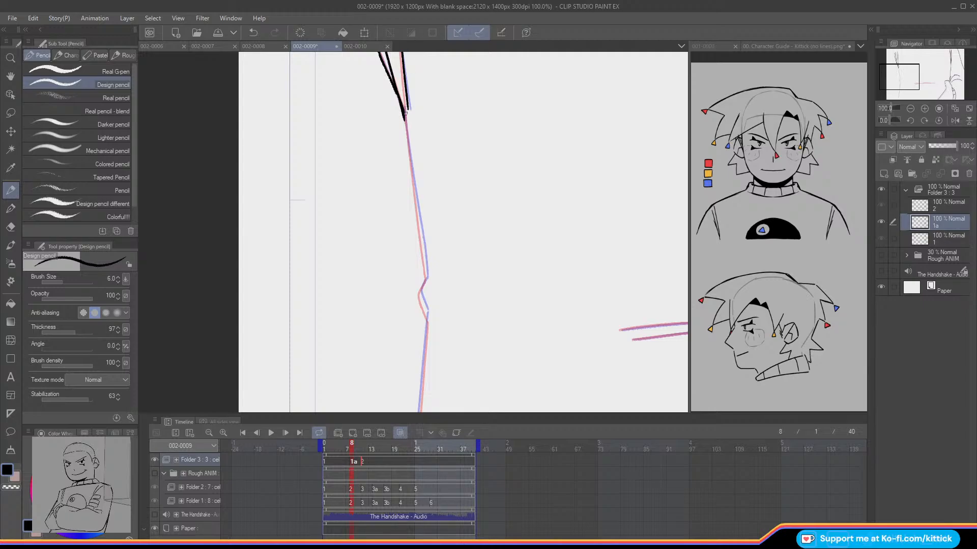
drag(405, 108, 428, 317)
key(ctrl+z)
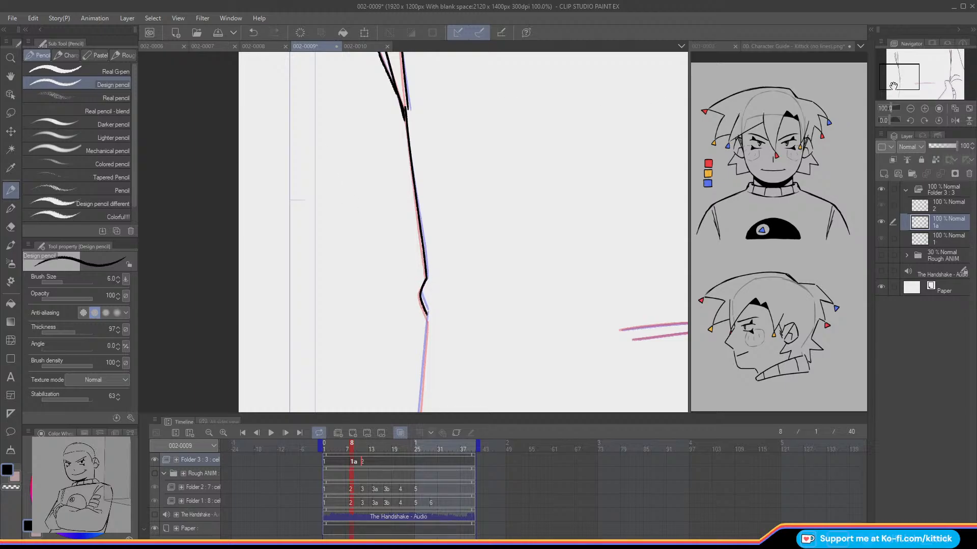
drag(890, 76, 887, 85)
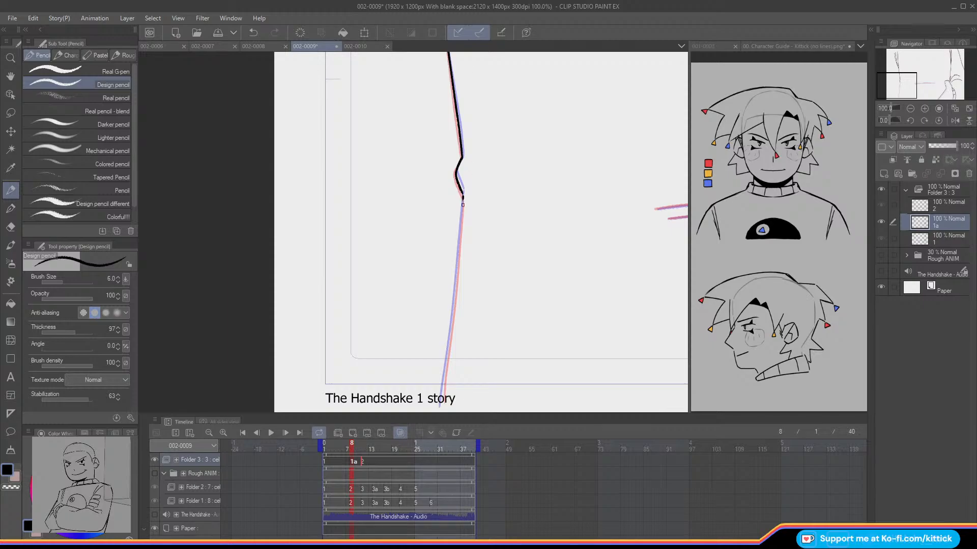
drag(462, 199, 442, 395)
Step: Ink the two nearly parallel curved lines across the lower middle of the torso on cel 1a
drag(896, 92, 919, 88)
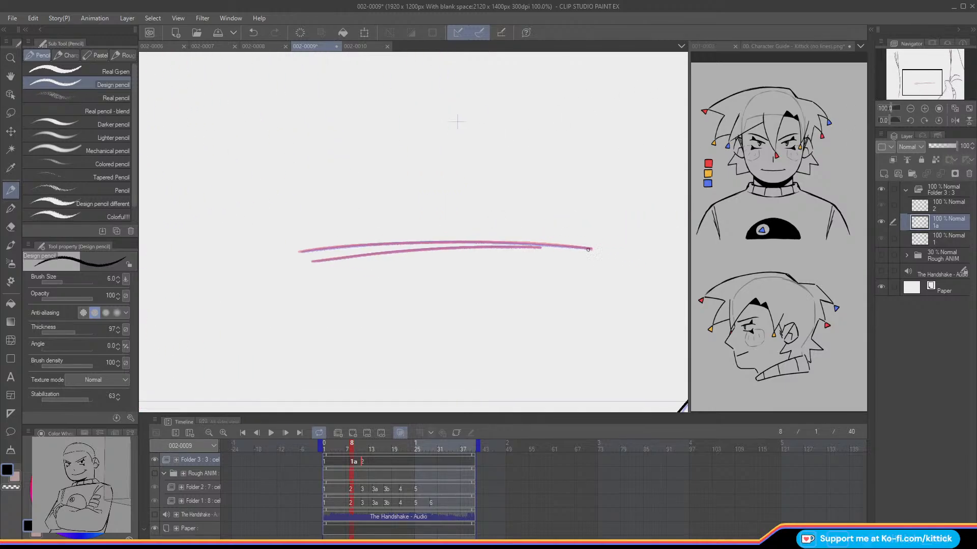
drag(573, 247, 508, 241)
key(ctrl+z)
drag(590, 249, 296, 250)
drag(538, 247, 481, 245)
key(ctrl+z)
drag(540, 247, 310, 261)
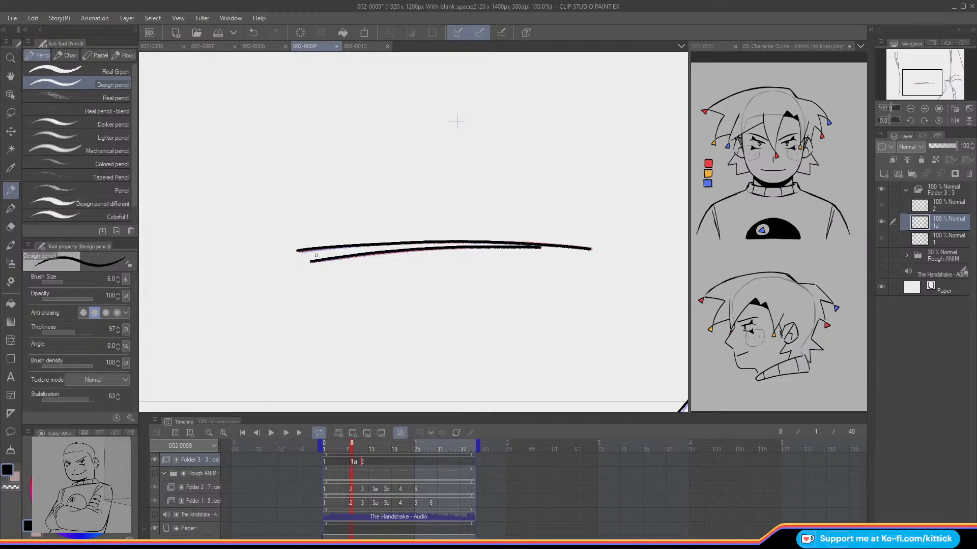
Step: Compare cel 1a with the preceding drawing and extend the torso's right edge down to meet the hand
click(940, 110)
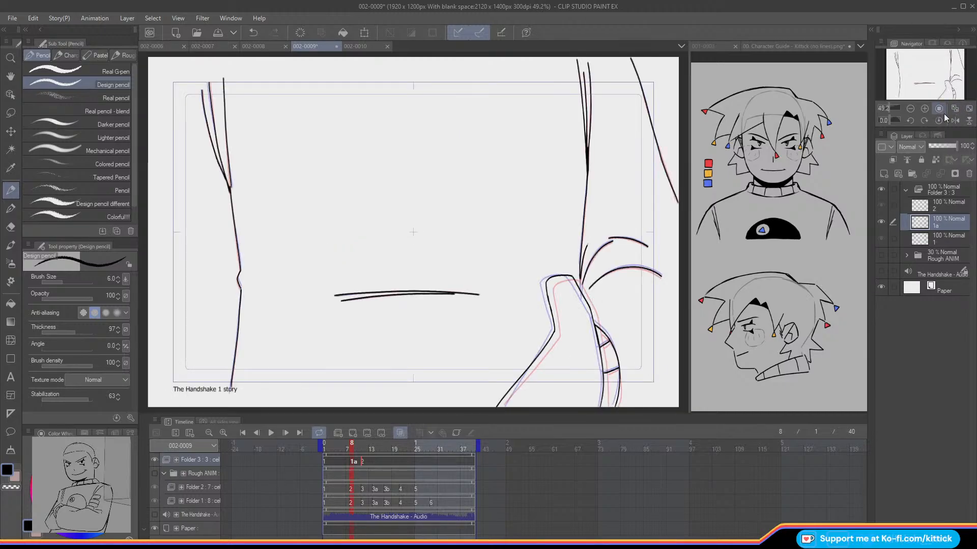
key(o)
key(Left)
key(Right)
key(o)
click(927, 108)
click(927, 108)
drag(926, 75, 937, 81)
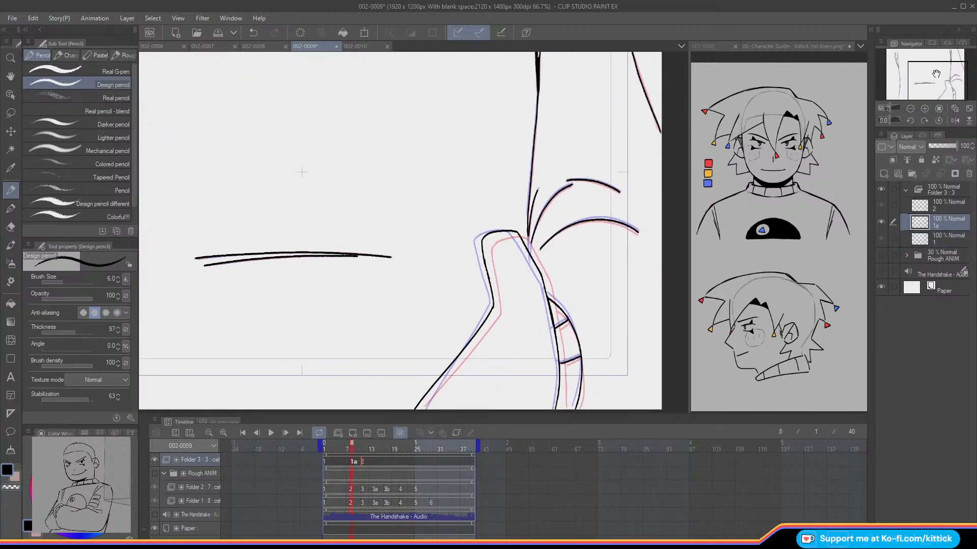
drag(528, 235, 529, 249)
key(o)
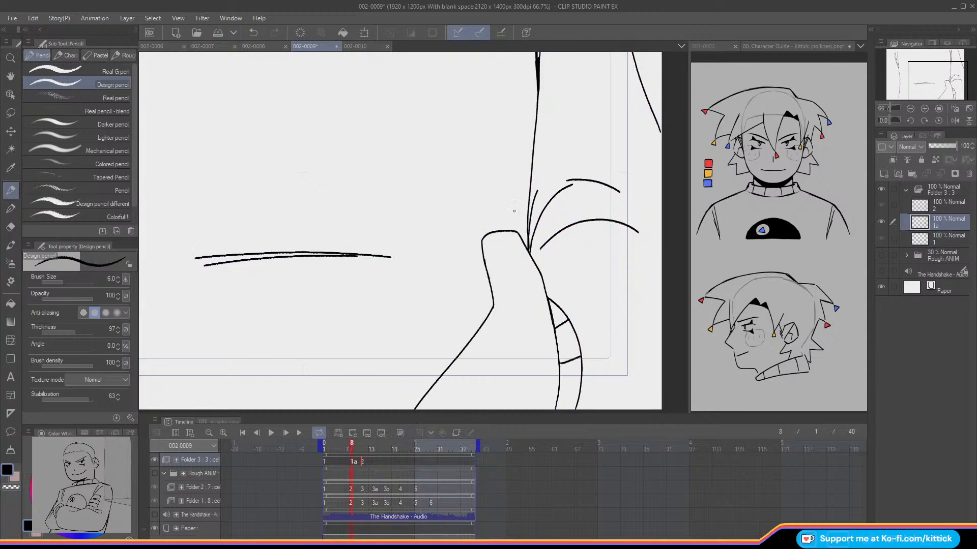
Step: Flip between cel 1a and the preceding drawing, with and without onion skin, to check the in-between's motion
click(969, 108)
key(Left)
key(Right)
key(Left)
key(Right)
key(Left)
key(Right)
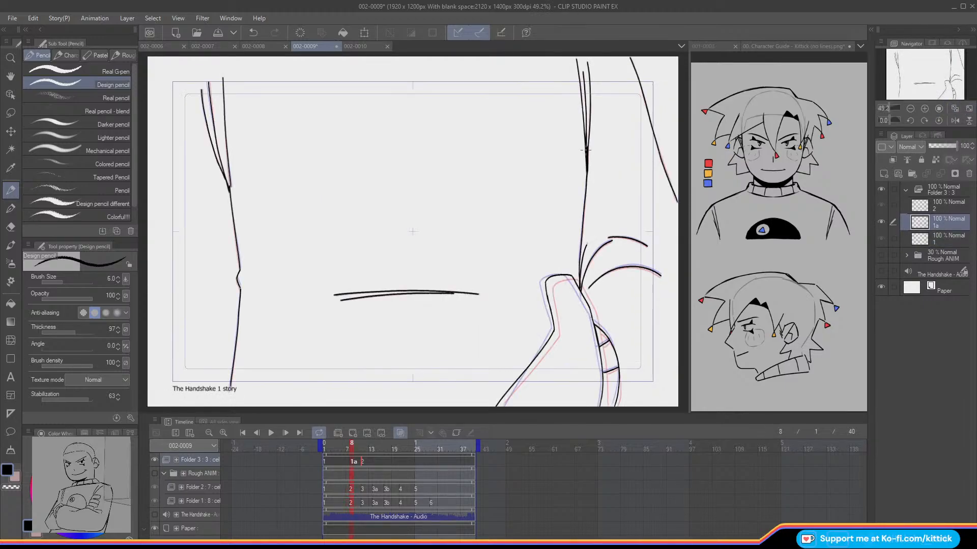
click(400, 433)
key(Left)
key(Right)
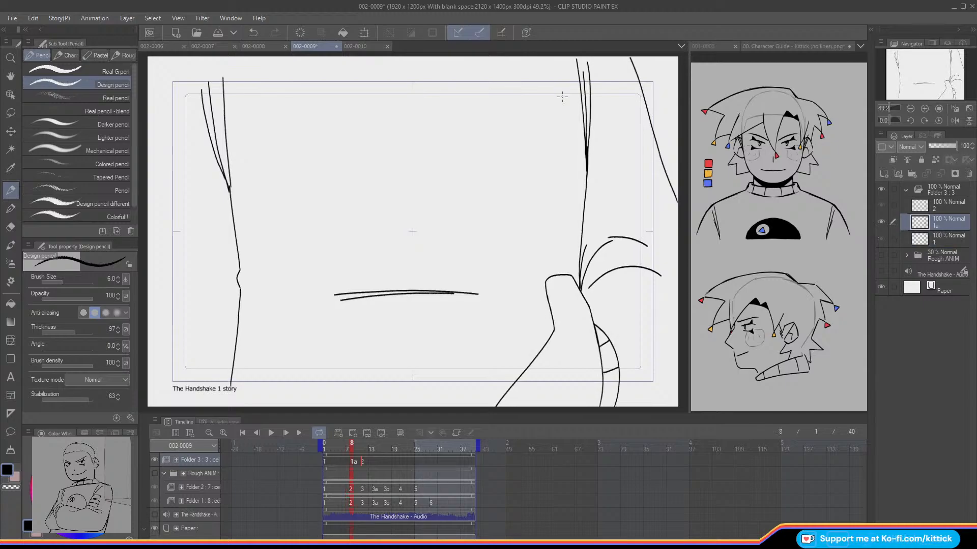
Step: Show the Rough ANIM folder and add a new cel 3 to Folder 3 at frame 14
mouse_move(361, 452)
mouse_down()
mouse_move(334, 451)
mouse_move(386, 460)
mouse_move(325, 456)
mouse_move(377, 460)
mouse_move(345, 460)
mouse_move(367, 460)
mouse_up()
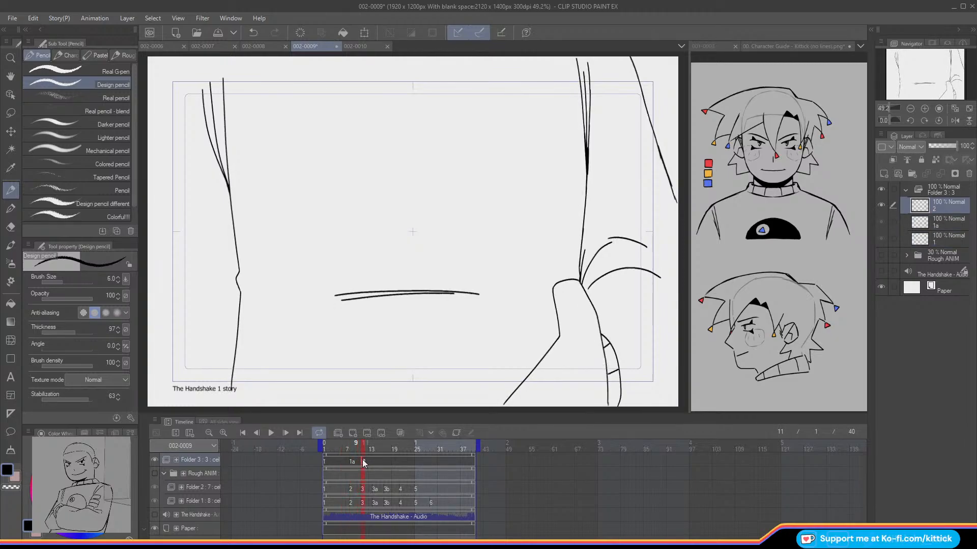
click(154, 473)
key(Right)
key(Right)
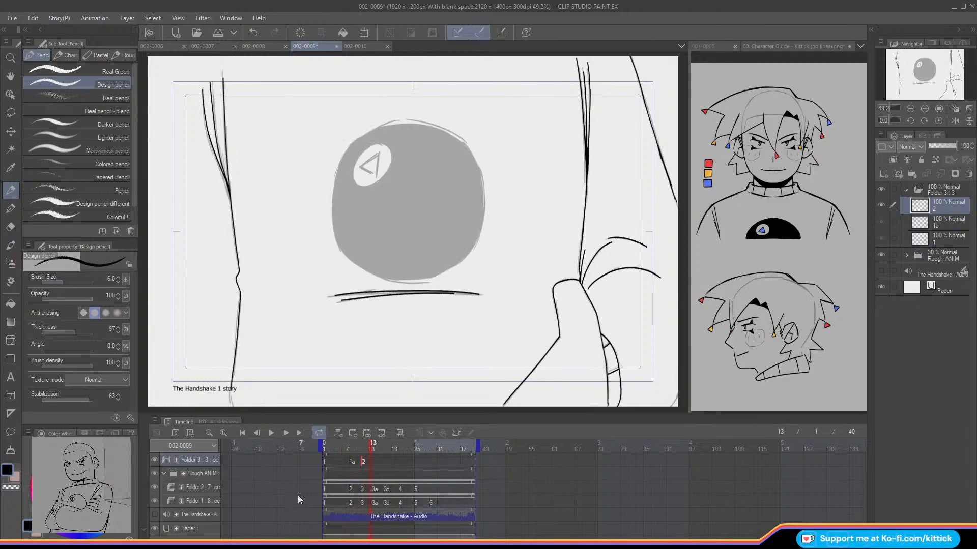
click(340, 432)
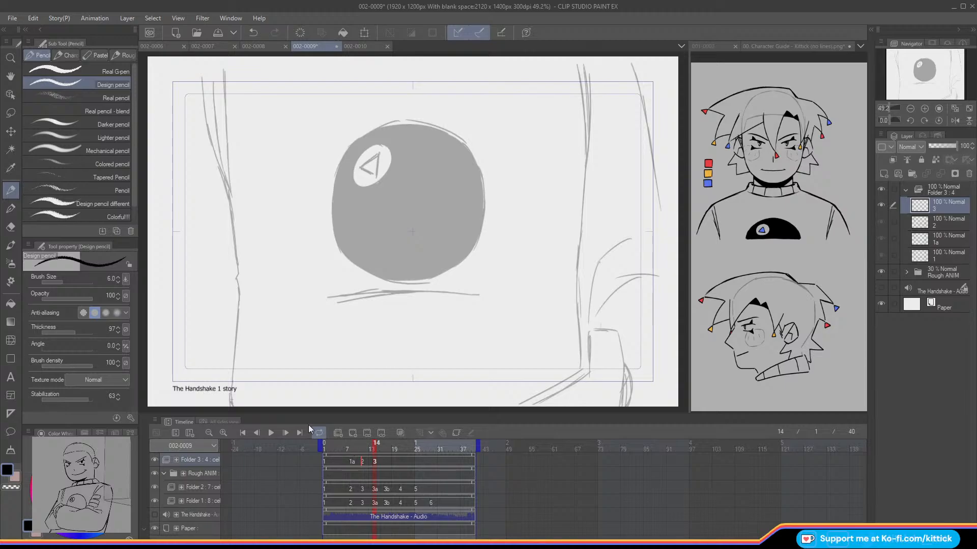
Step: Turn on onion skin and ink the leftmost of the three converging fold lines above the torso's right edge on cel 3
click(925, 113)
click(924, 111)
drag(937, 72, 943, 68)
key(o)
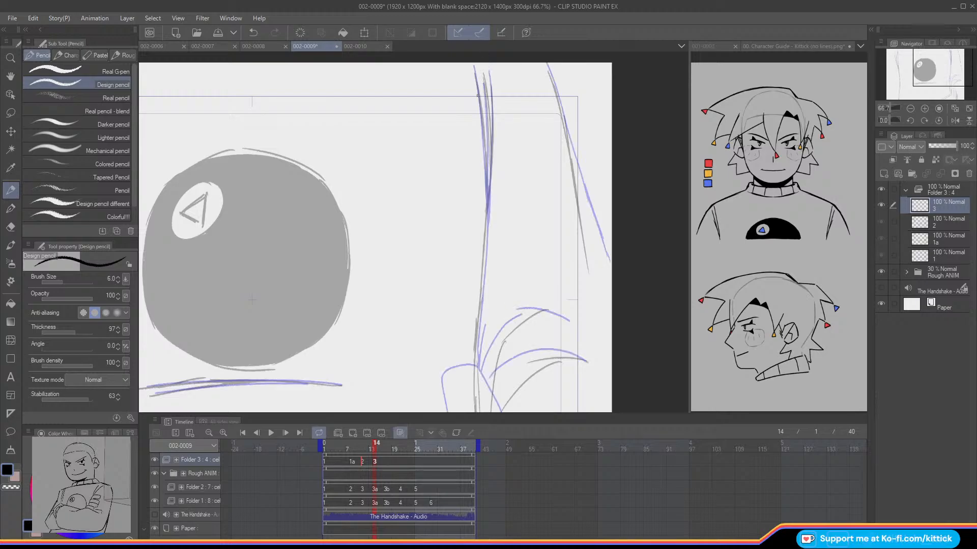
drag(474, 66, 487, 148)
key(ctrl+z)
drag(473, 65, 487, 172)
key(ctrl+z)
drag(473, 65, 487, 202)
Step: Ink the middle and rightmost converging fold lines above the torso's right edge on cel 3
drag(484, 83, 486, 193)
drag(488, 76, 491, 178)
key(ctrl+z)
drag(488, 71, 492, 139)
key(ctrl+z)
drag(488, 75, 487, 197)
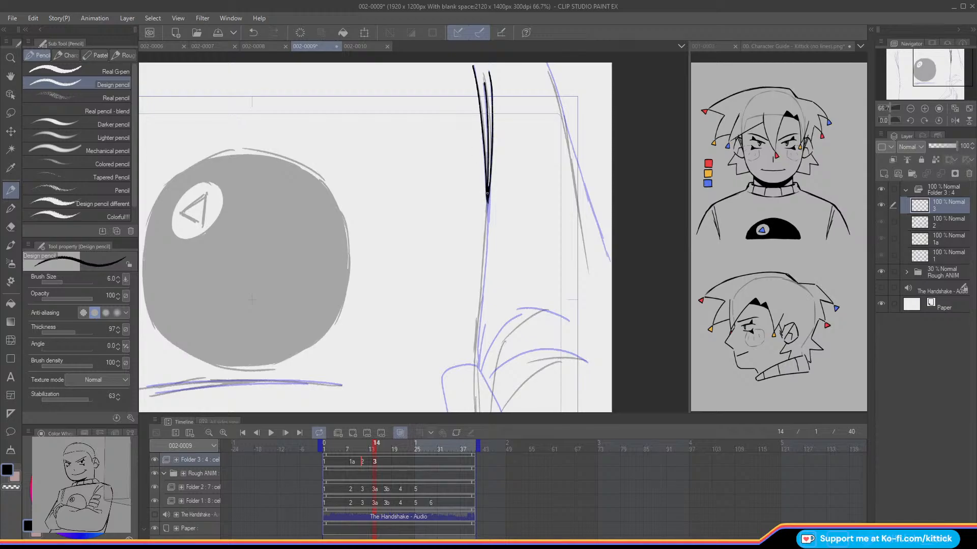
Step: Ink the torso's right edge down to the forearm and the slanted outer line beyond it on cel 3
drag(487, 197, 475, 355)
drag(479, 245, 511, 62)
drag(506, 179, 511, 302)
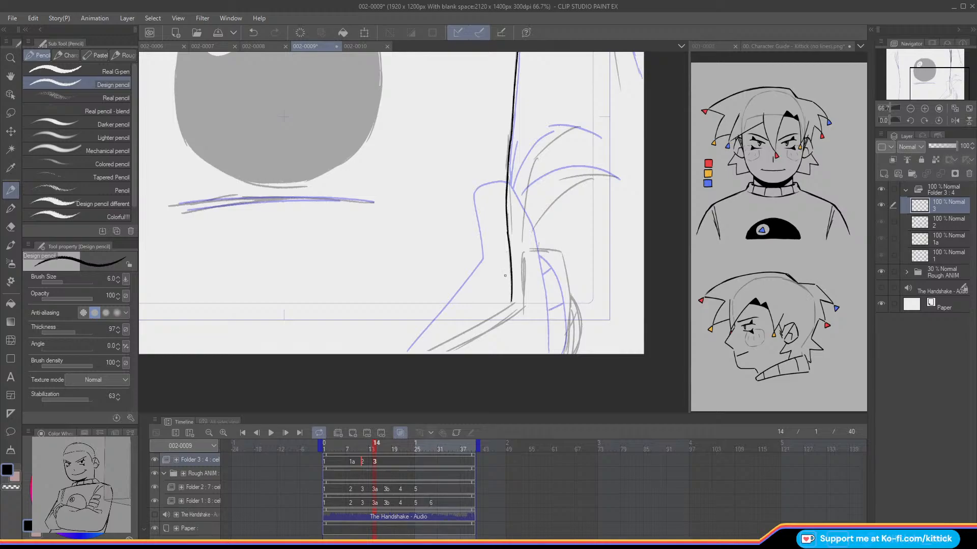
drag(937, 75, 941, 57)
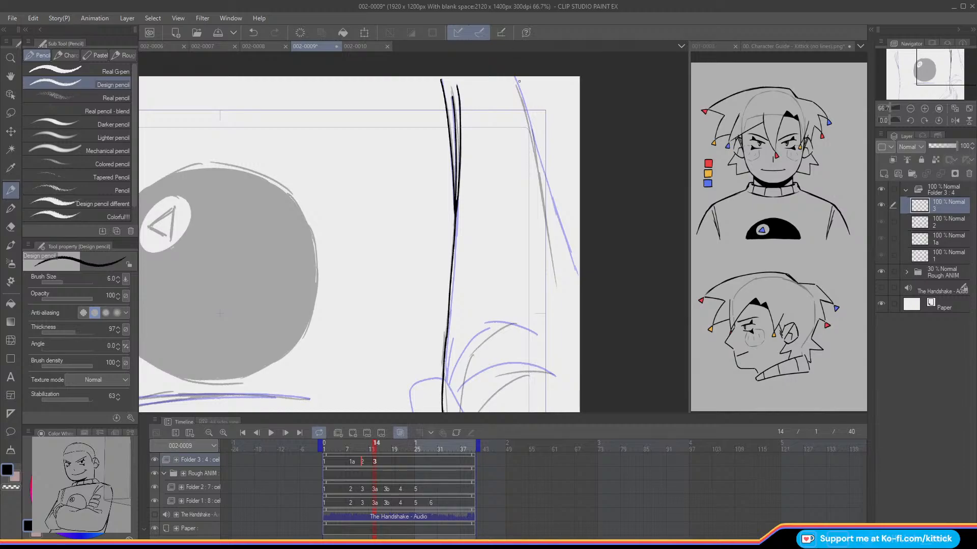
drag(520, 98, 555, 268)
key(ctrl+z)
drag(537, 166, 558, 285)
key(ctrl+z)
Step: Ink the upper and lower curved folds beside the torso's right edge on cel 3
drag(918, 74, 910, 86)
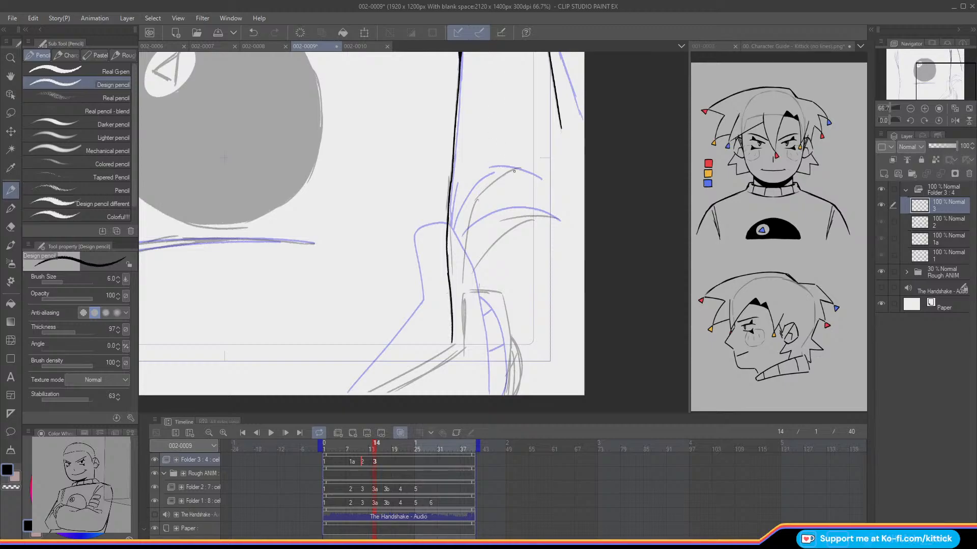
mouse_move(518, 168)
mouse_down()
mouse_move(474, 204)
mouse_move(463, 263)
mouse_up()
mouse_move(519, 216)
mouse_down()
mouse_move(558, 218)
mouse_move(487, 252)
mouse_move(472, 276)
mouse_up()
drag(487, 171, 527, 80)
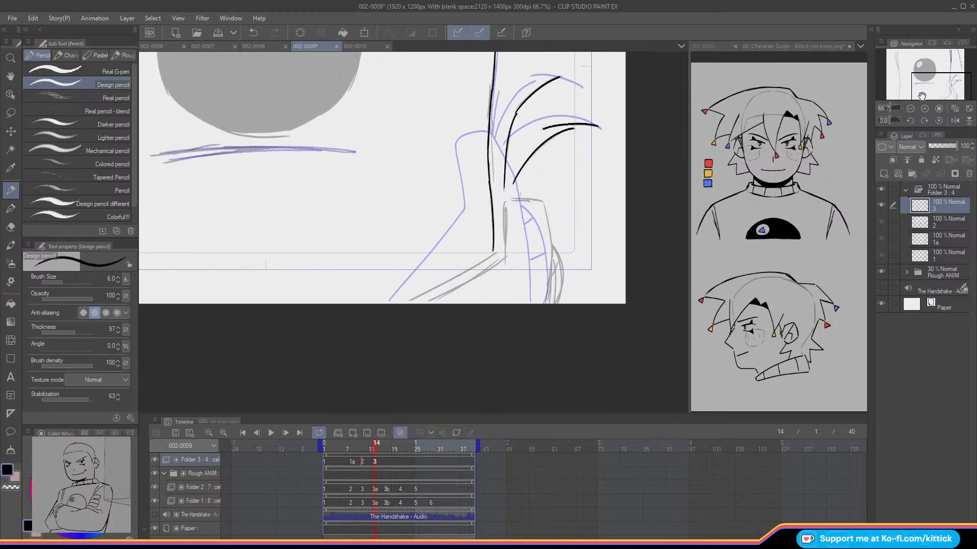
Step: Ink the lowered hand, the forearm edge and the cuff with its cross line on cel 3
mouse_move(546, 303)
mouse_down()
mouse_move(543, 196)
mouse_move(505, 203)
mouse_move(500, 262)
mouse_move(410, 310)
mouse_up()
key(ctrl+z)
mouse_move(550, 246)
mouse_down()
mouse_move(564, 271)
mouse_move(554, 311)
mouse_up()
drag(561, 263, 549, 277)
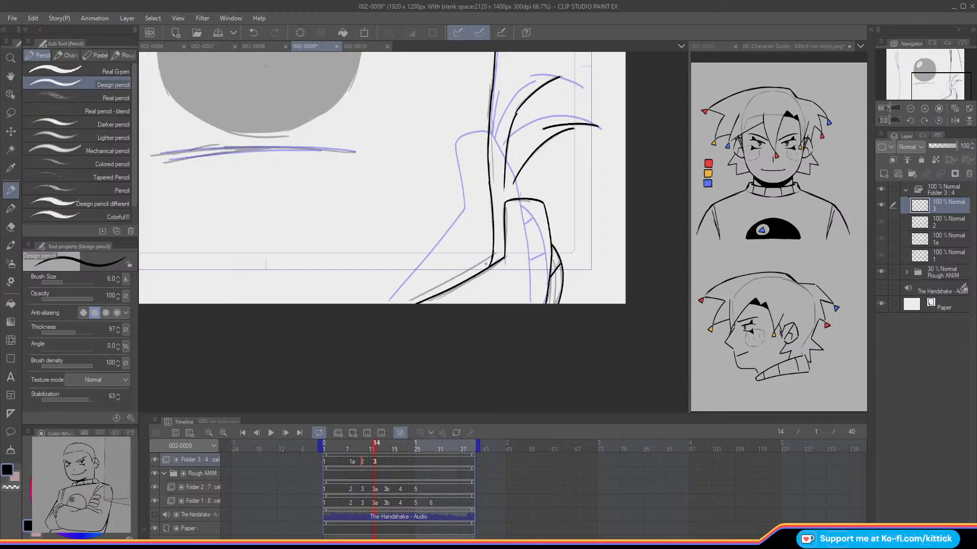
Step: Ink the three converging fold lines above the torso's left edge on cel 3
mouse_move(933, 85)
mouse_down()
mouse_move(892, 62)
mouse_move(889, 48)
mouse_up()
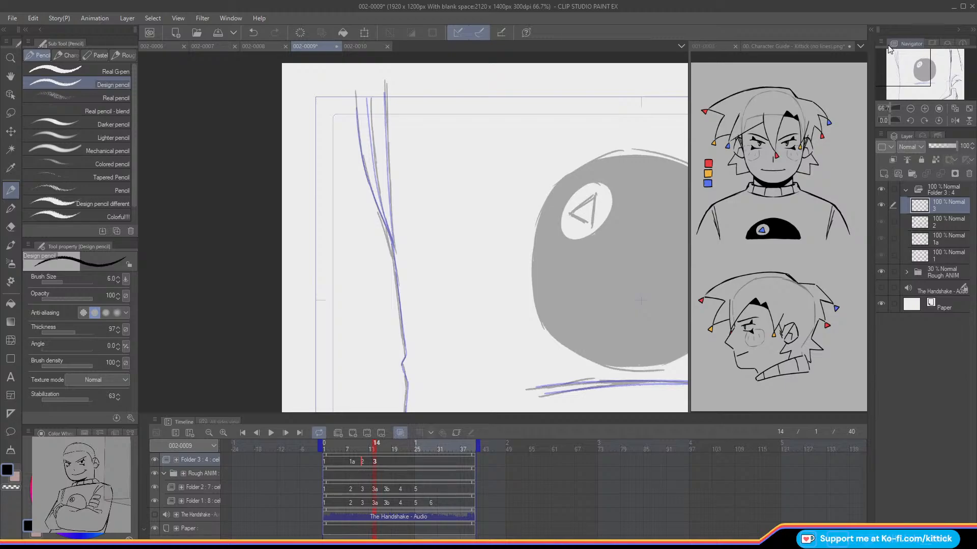
drag(385, 93, 387, 130)
key(ctrl+z)
drag(385, 90, 393, 244)
drag(369, 100, 393, 242)
key(ctrl+z)
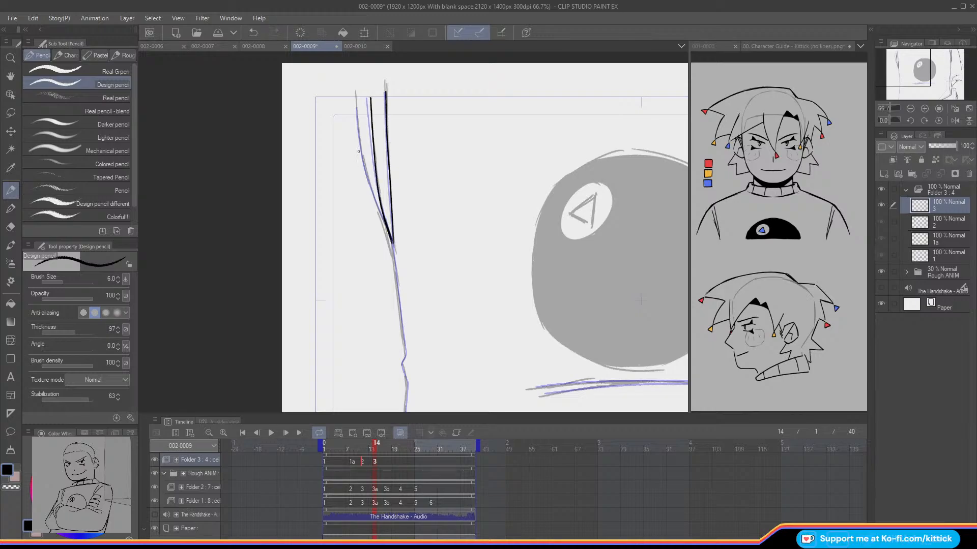
drag(356, 103, 384, 224)
key(ctrl+z)
Step: Ink the torso's left edge with its small notch down past the frame border on cel 3
click(954, 121)
drag(907, 55, 908, 66)
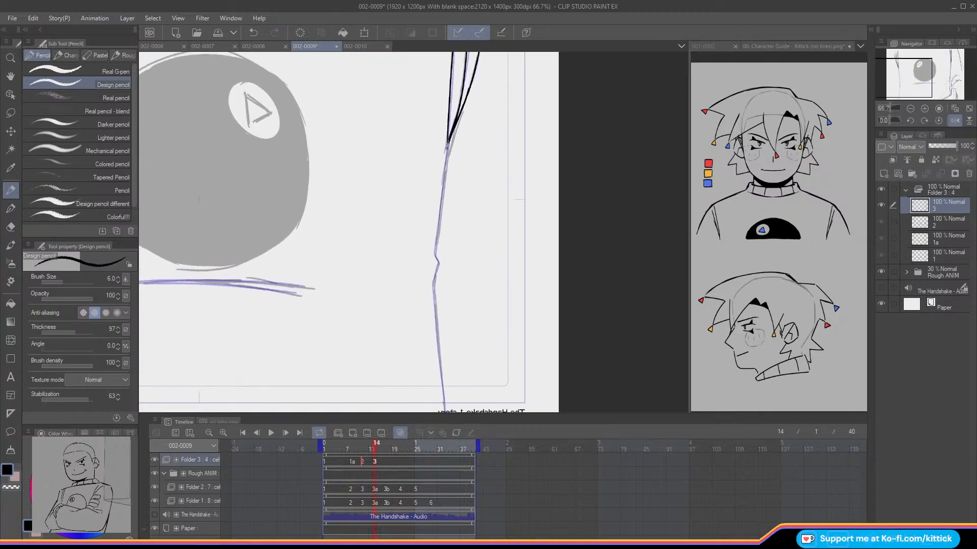
drag(448, 138, 437, 229)
key(ctrl+z)
drag(449, 143, 433, 281)
drag(908, 79, 908, 86)
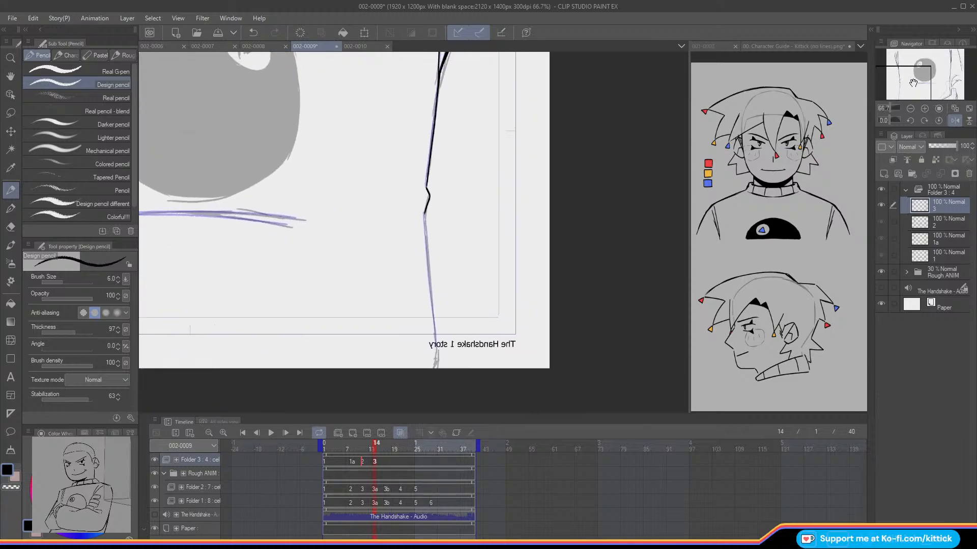
drag(425, 213, 435, 333)
click(956, 121)
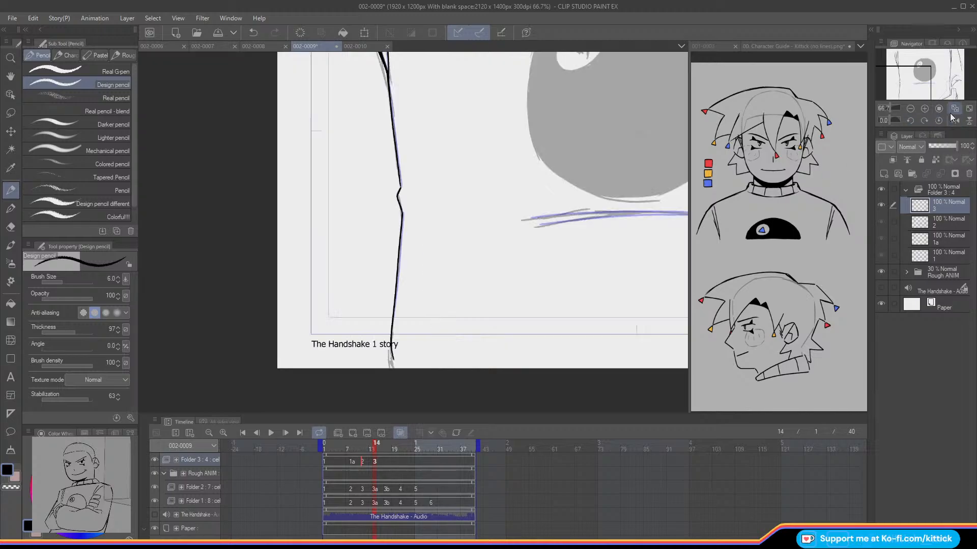
Step: Ink the two nearly parallel curved lines beneath the ball on cel 3
drag(924, 88, 940, 90)
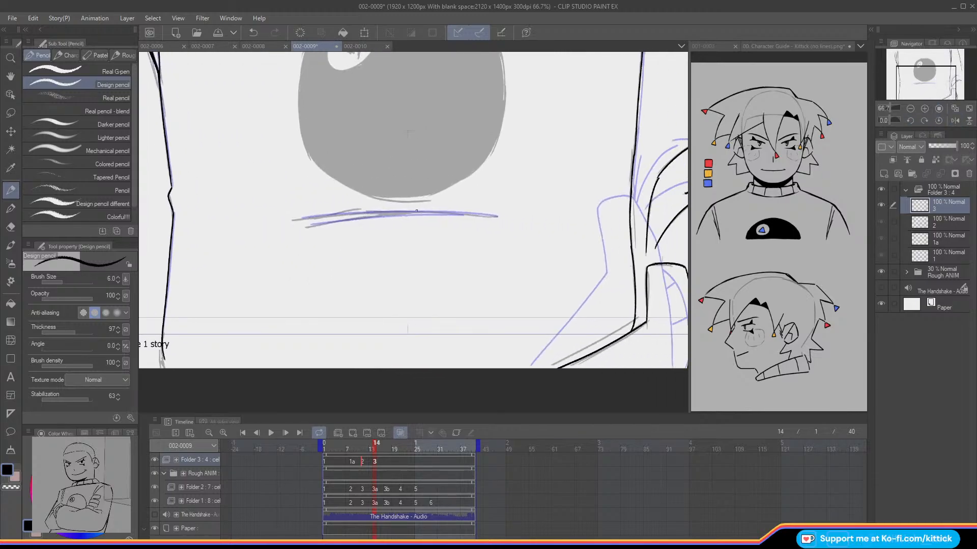
key(Left)
key(Right)
drag(496, 216, 363, 210)
key(ctrl+z)
drag(498, 217, 306, 217)
drag(463, 215, 311, 224)
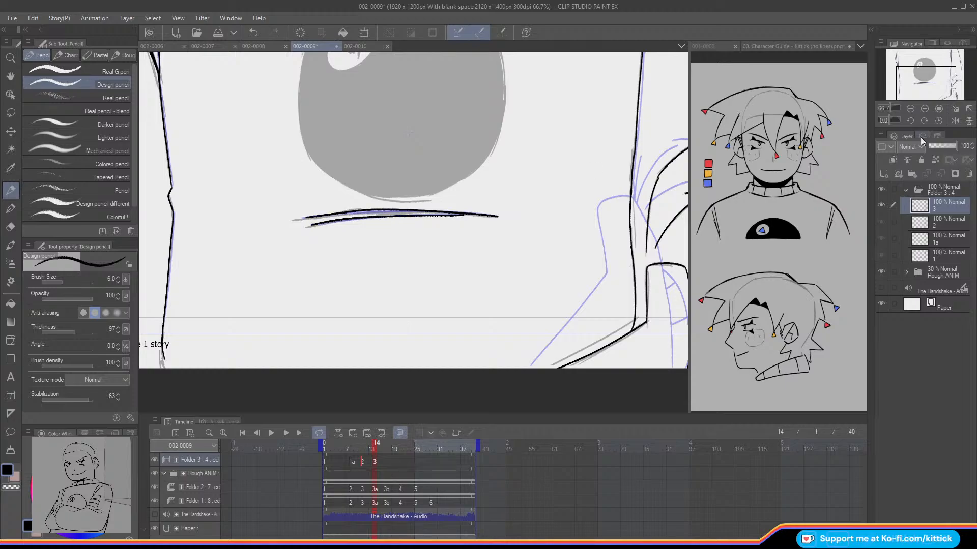
Step: Flip between the inked cels 2 and 3 without onion skin to check the motion of the torso and arm
click(955, 109)
key(o)
key(Right)
key(Right)
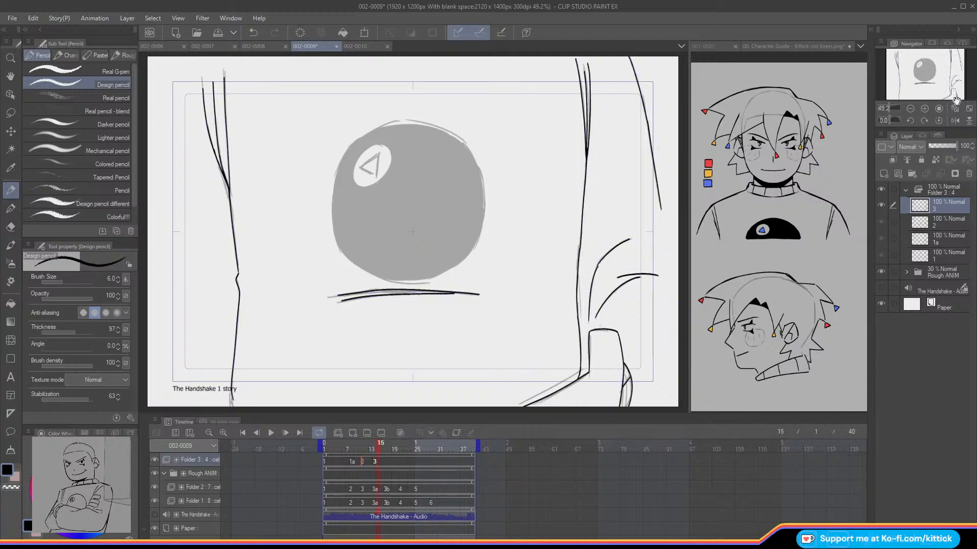
key(Left)
key(Left)
key(Left)
key(Right)
key(Left)
key(Right)
key(Right)
Step: Add a new animation cel to Folder 3 at frame 17, following cel 3
key(Left)
key(Left)
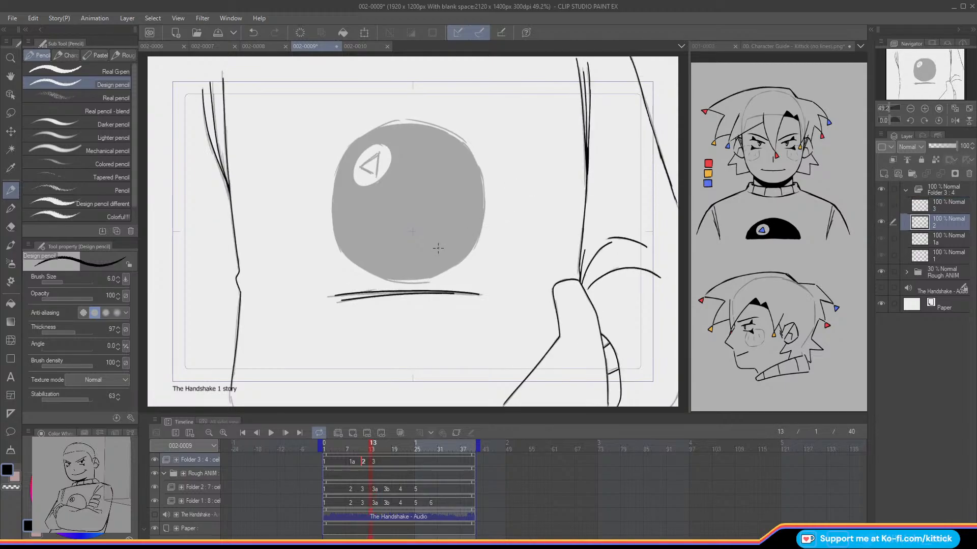
mouse_move(372, 447)
mouse_down()
mouse_move(337, 451)
mouse_move(375, 459)
mouse_up()
key(Right)
key(Right)
key(Right)
key(Left)
key(Right)
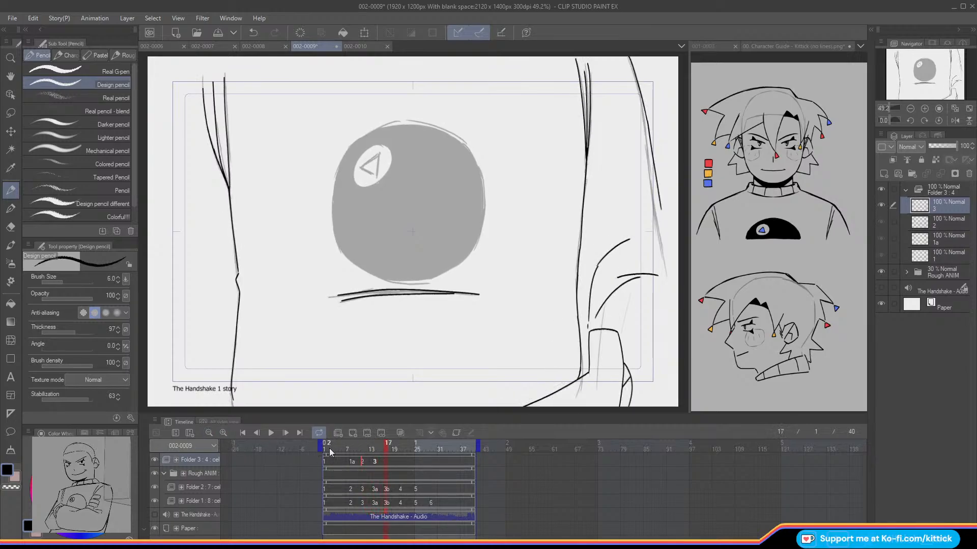
click(338, 433)
key(Left)
key(Right)
key(Left)
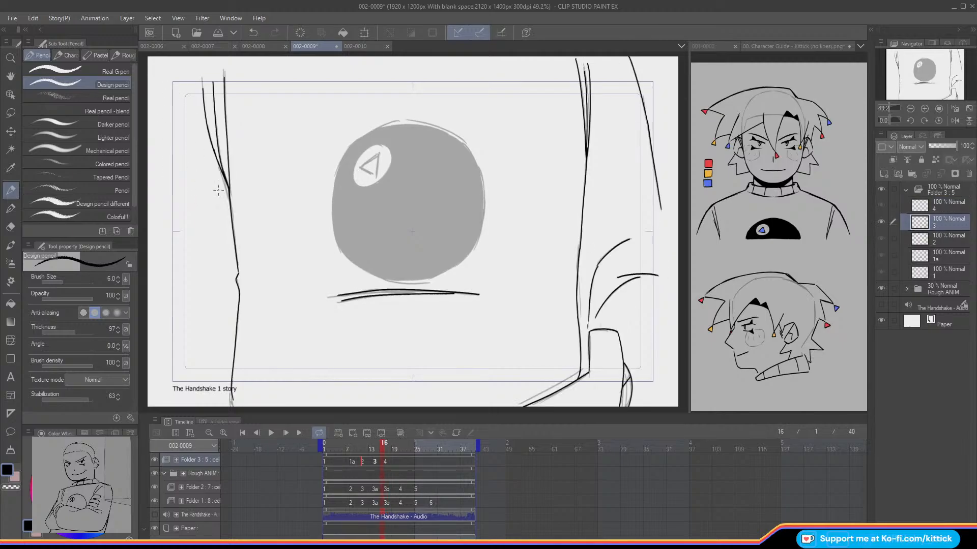
drag(185, 191, 265, 191)
mouse_move(257, 184)
mouse_down()
mouse_move(265, 190)
mouse_move(254, 198)
mouse_up()
mouse_move(554, 166)
mouse_down()
mouse_move(623, 143)
mouse_move(619, 155)
mouse_up()
click(254, 35)
click(254, 34)
click(253, 35)
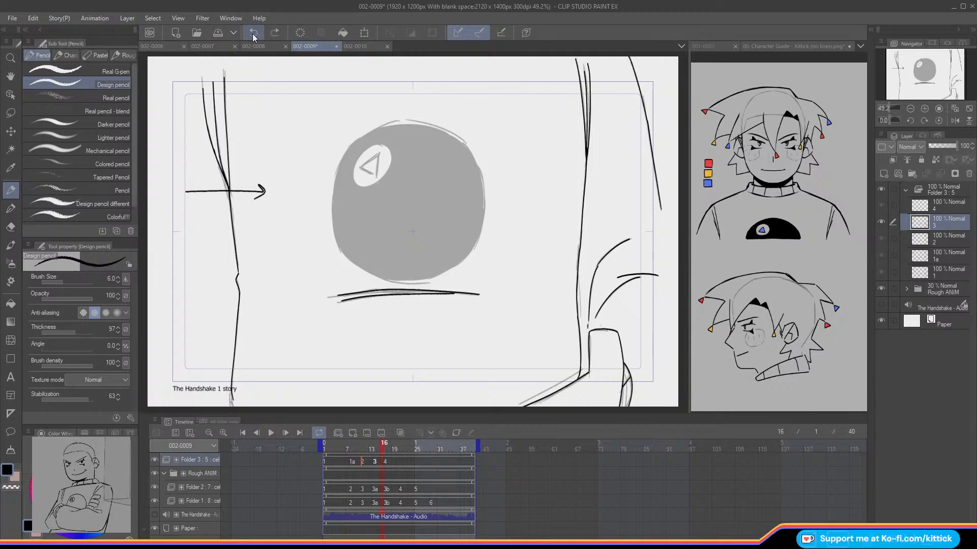
click(253, 35)
click(254, 34)
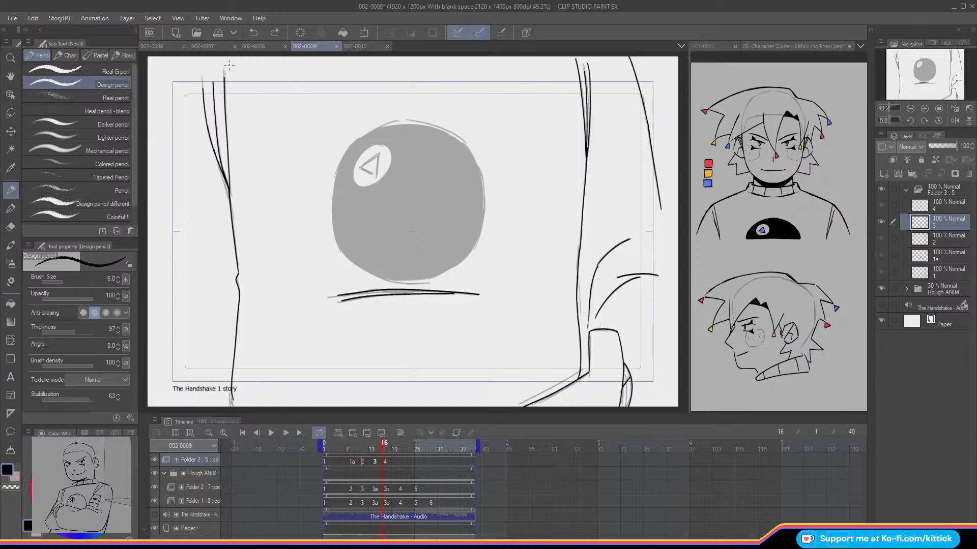
Step: Ink the three converging fold lines above the torso's right edge on cel 4 at frame 17
key(Right)
click(924, 109)
drag(914, 65, 931, 64)
click(924, 108)
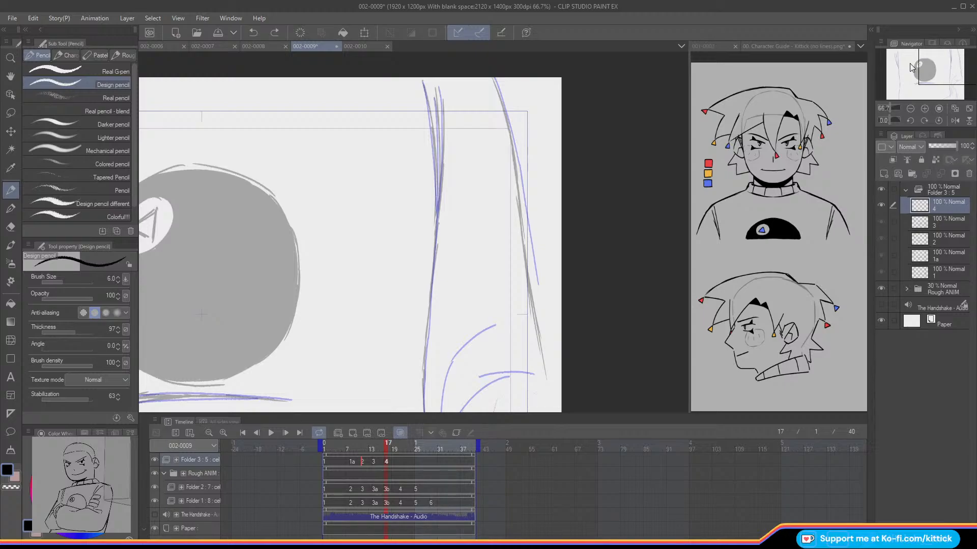
drag(427, 102, 437, 214)
key(ctrl+z)
drag(435, 161, 436, 219)
drag(436, 101, 438, 208)
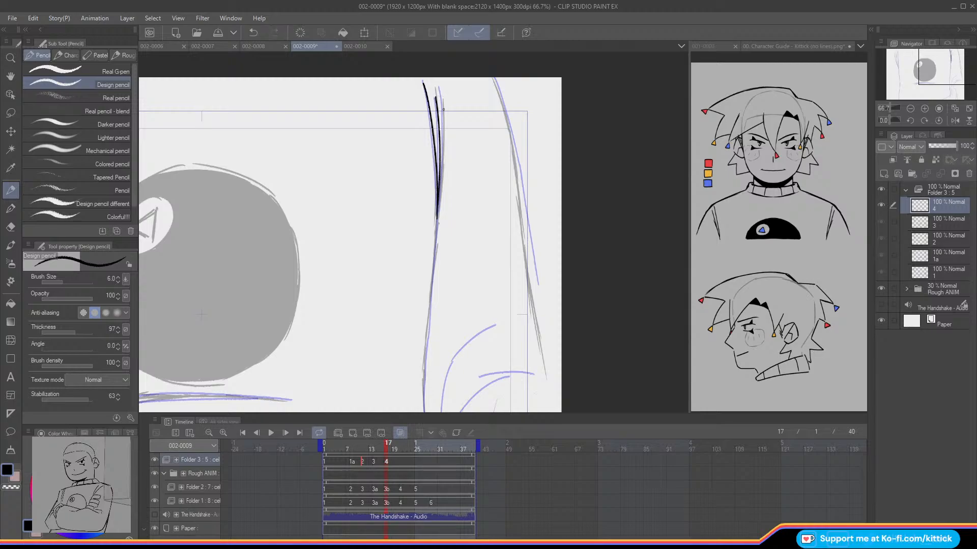
drag(443, 120, 438, 213)
key(o)
key(Left)
key(Right)
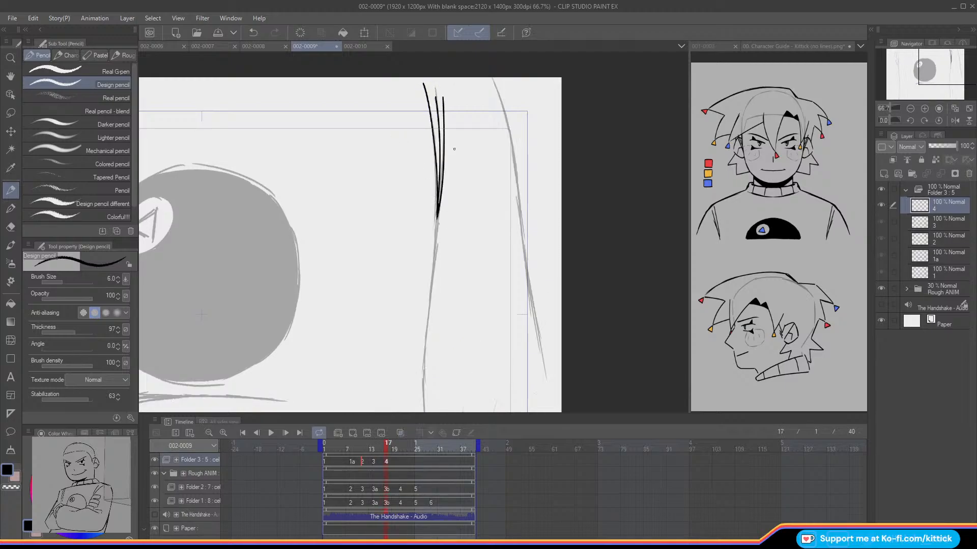
Step: Ink the torso's right edge on cel 4 from the fold lines down past the frame border
drag(931, 71, 918, 78)
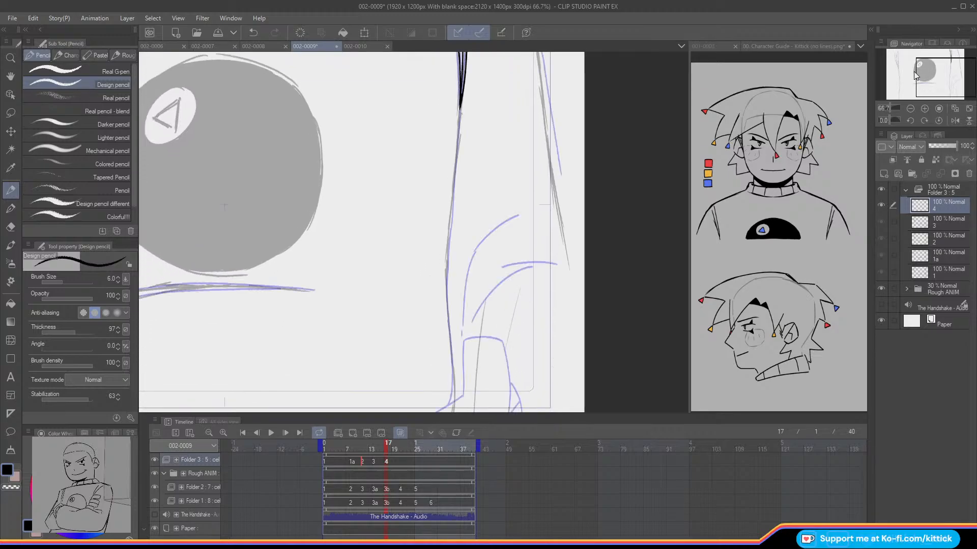
key(Left)
key(Right)
mouse_move(456, 138)
mouse_down()
mouse_move(443, 275)
mouse_move(445, 255)
mouse_move(452, 405)
mouse_up()
key(ctrl+z)
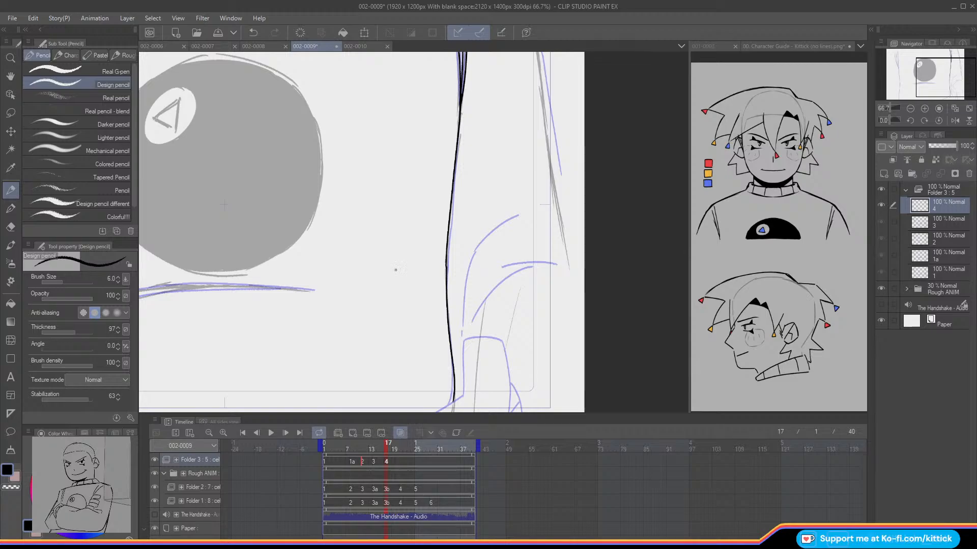
drag(928, 83, 928, 95)
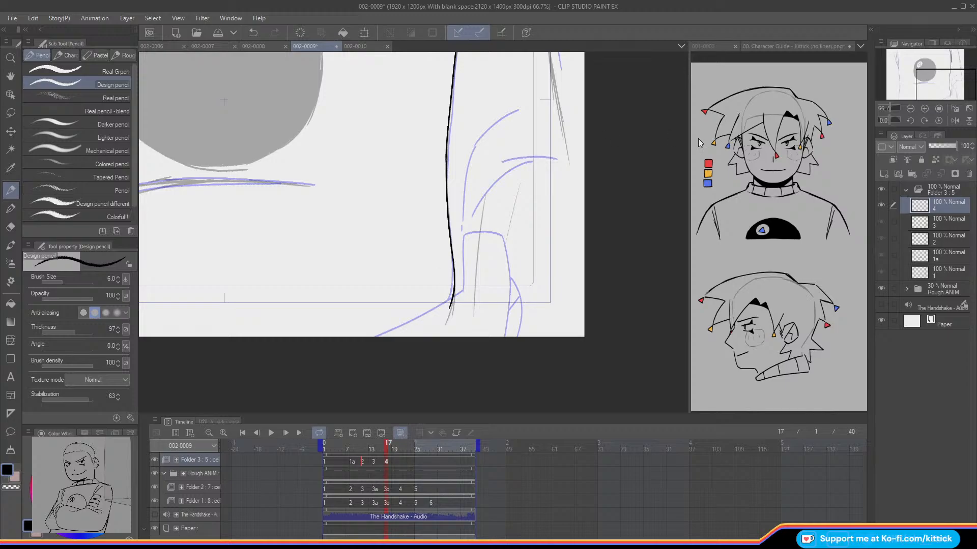
Step: Ink the three converging fold lines above the torso's left edge on cel 4
drag(924, 86, 894, 70)
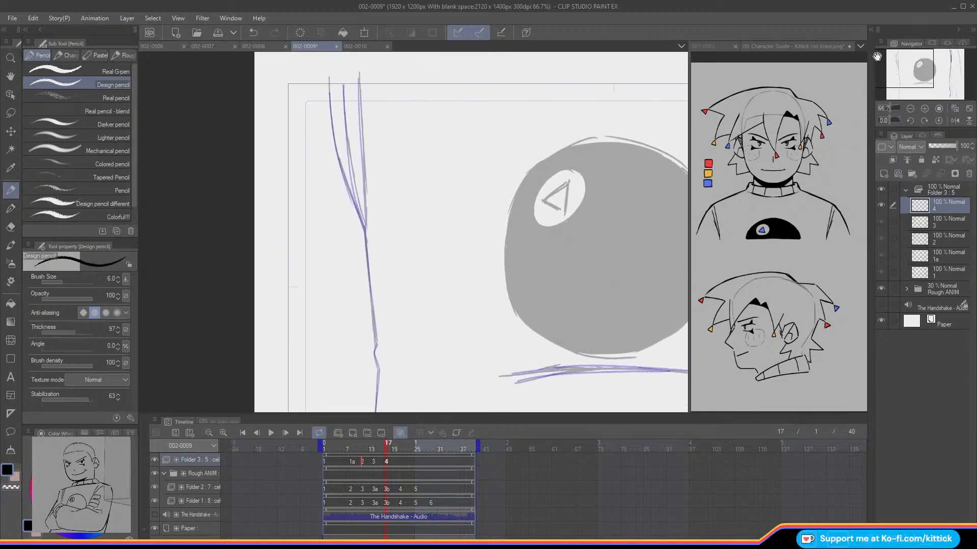
drag(359, 76, 360, 126)
key(ctrl+z)
drag(359, 76, 365, 177)
key(ctrl+z)
drag(359, 75, 365, 206)
key(ctrl+z)
drag(359, 76, 362, 151)
key(ctrl+z)
drag(359, 77, 366, 225)
drag(345, 108, 352, 174)
key(ctrl+z)
drag(344, 106, 359, 214)
key(ctrl+z)
drag(344, 84, 365, 224)
mouse_move(329, 87)
mouse_down()
mouse_move(333, 136)
mouse_move(365, 225)
mouse_up()
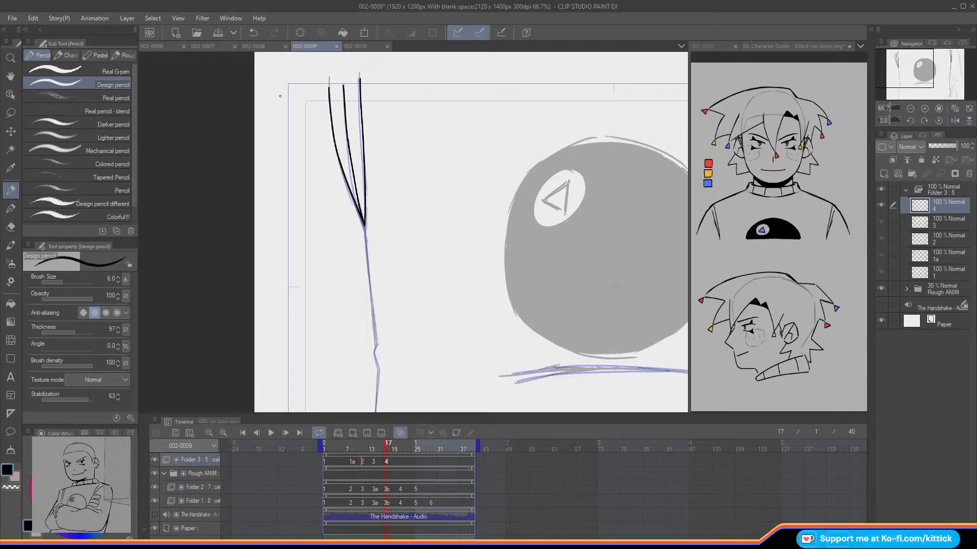
Step: Ink the torso's left edge with its small notch on cel 4 down past the frame border
drag(903, 70, 910, 71)
drag(371, 130, 378, 200)
key(ctrl+z)
drag(368, 108, 379, 229)
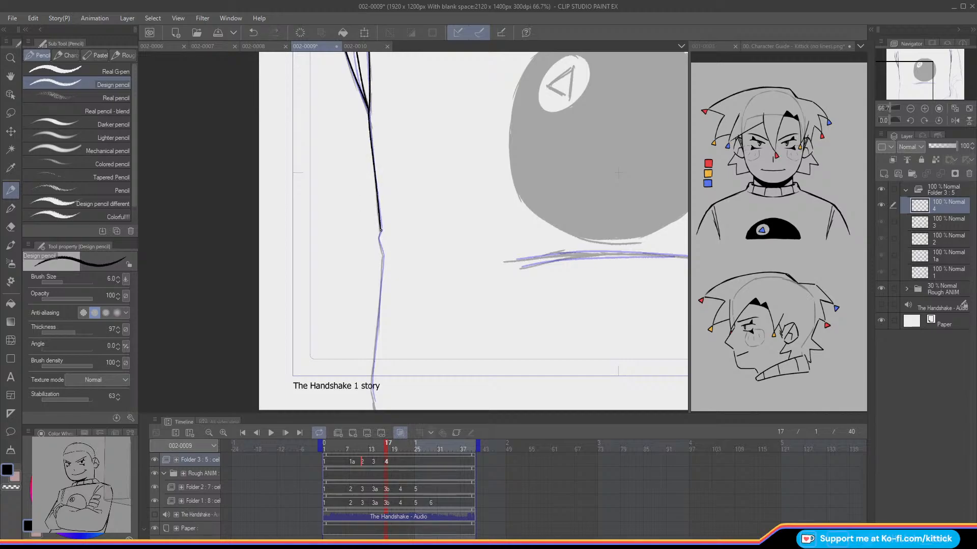
drag(381, 250, 374, 361)
key(ctrl+z)
key(ctrl+z)
key(ctrl+z)
drag(383, 256, 379, 306)
key(ctrl+z)
key(ctrl+z)
drag(383, 255, 372, 401)
Step: Ink the arm's long outer edge and the two short inner sleeve lines on cel 4
drag(907, 80, 916, 76)
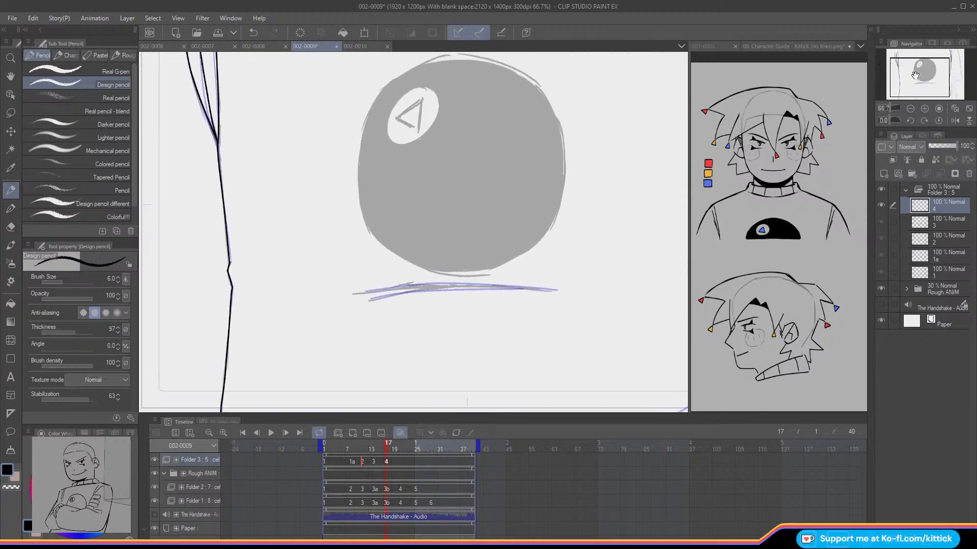
click(910, 108)
drag(927, 77, 939, 73)
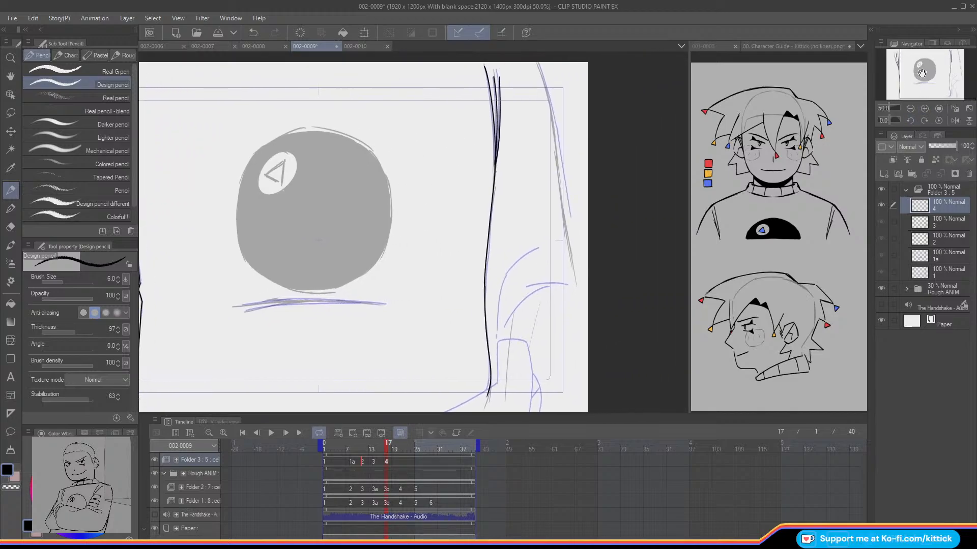
drag(541, 77, 570, 256)
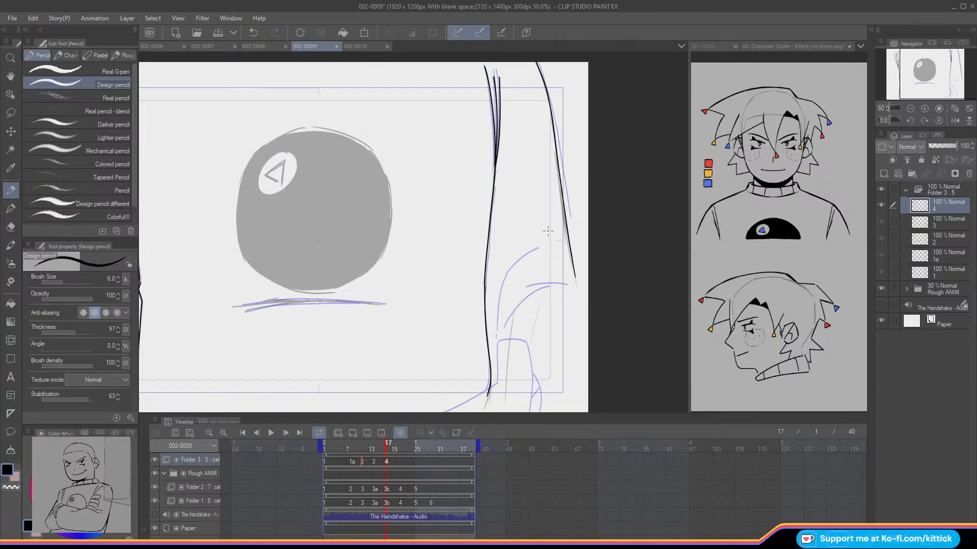
drag(513, 312, 505, 400)
drag(538, 307, 539, 304)
key(ctrl+z)
drag(540, 303, 530, 345)
Step: Ink the two nearly parallel curved lines beneath the ball on cel 4
drag(936, 73, 918, 78)
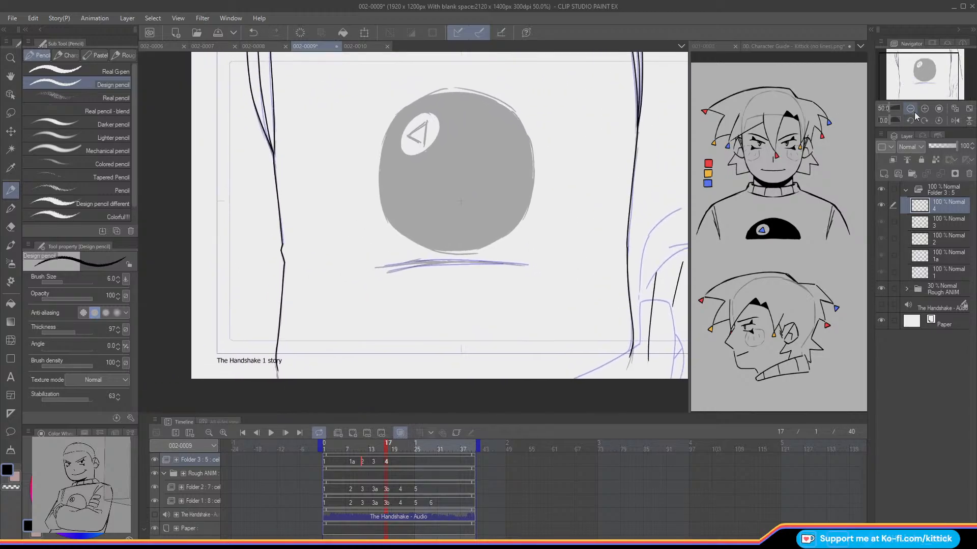
click(924, 108)
click(925, 81)
key(Left)
key(Right)
key(Left)
key(Right)
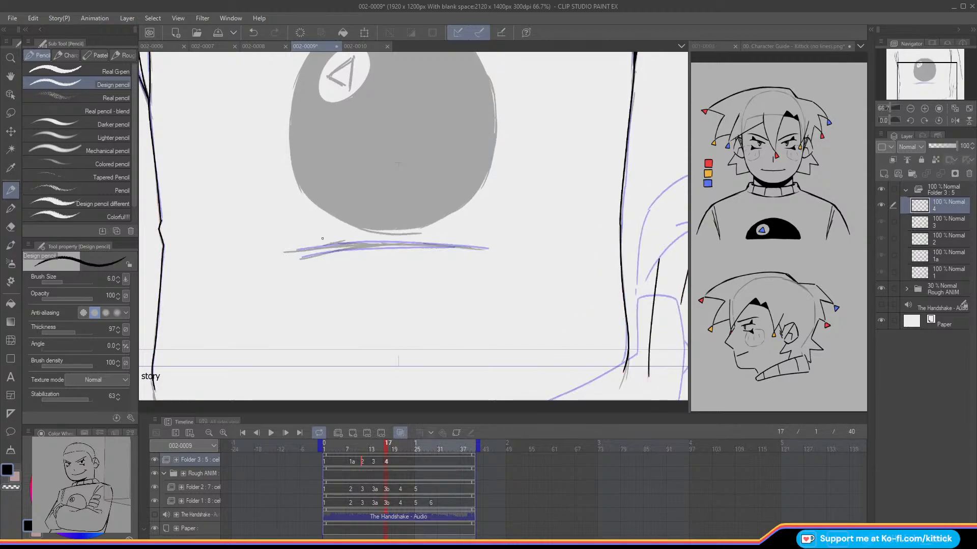
drag(486, 249, 299, 250)
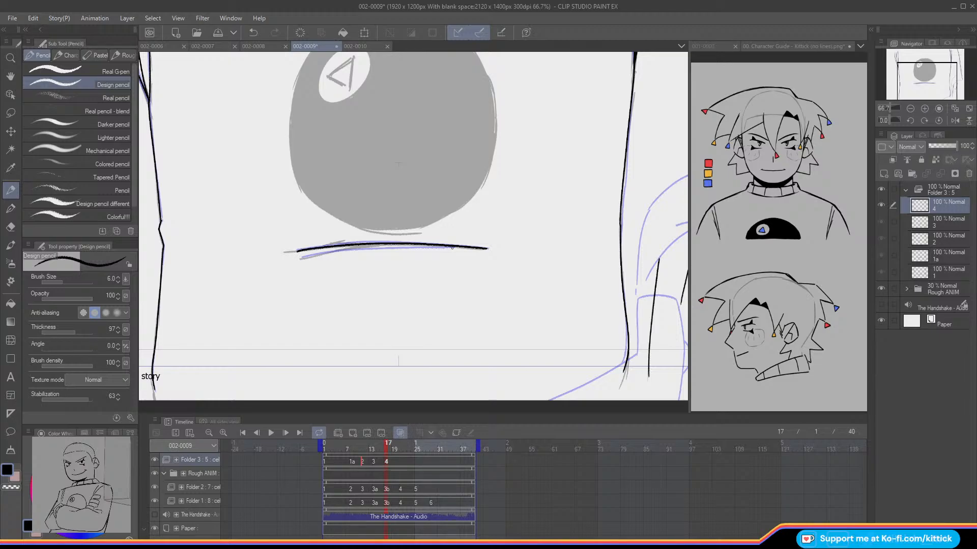
drag(445, 247, 349, 249)
key(ctrl+z)
drag(457, 247, 342, 248)
key(ctrl+z)
drag(458, 248, 300, 258)
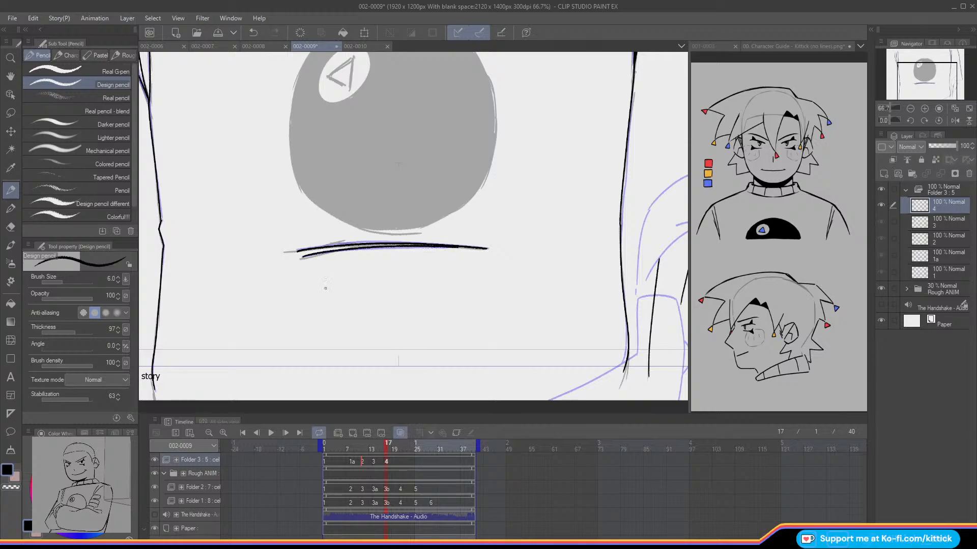
Step: View the whole frame and flip between cels 3 and 4 to check the movement
click(968, 109)
key(comma)
key(period)
key(comma)
key(period)
key(comma)
key(period)
key(comma)
key(period)
Step: Add a new animation cel to Folder 3 at frame 21 and compare it with the preceding drawing
key(period)
key(period)
key(period)
key(period)
key(comma)
key(period)
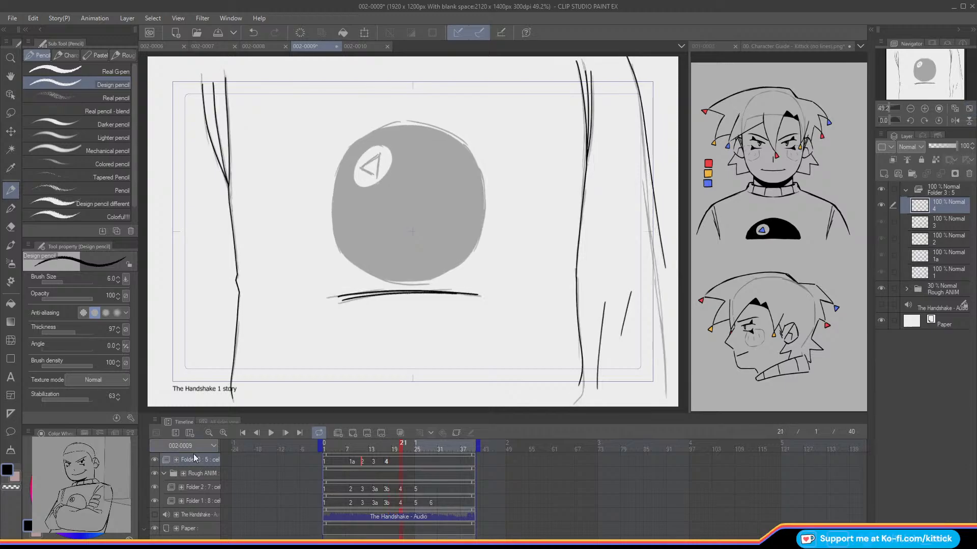
click(352, 433)
key(comma)
key(period)
key(comma)
key(period)
key(comma)
key(period)
Step: Turn on onion skin for the empty cel at frame 21 and save the 002-0009 file
key(o)
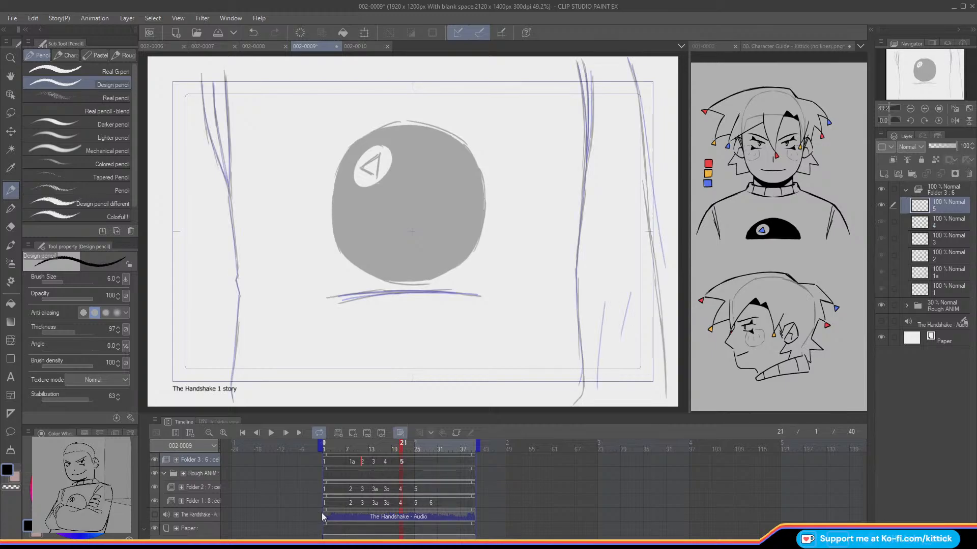
click(925, 109)
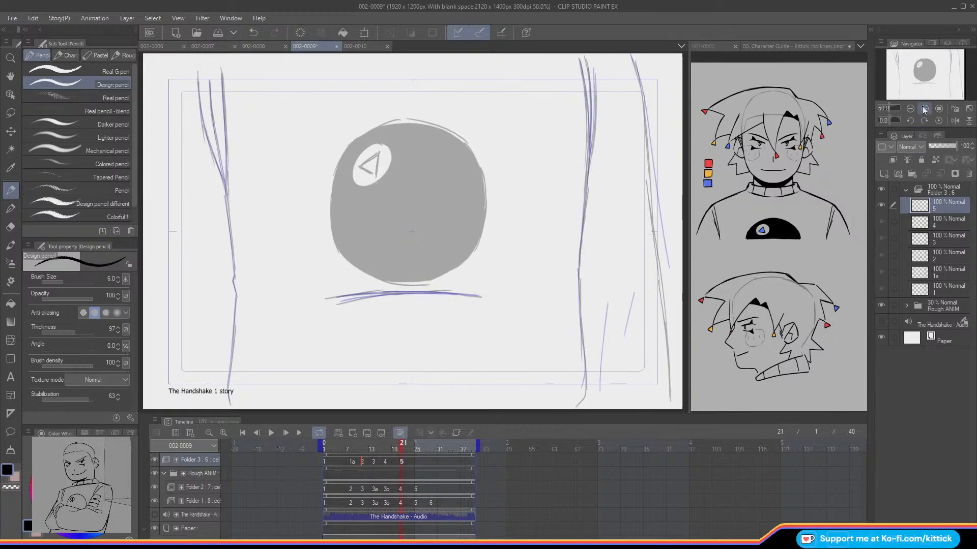
click(216, 33)
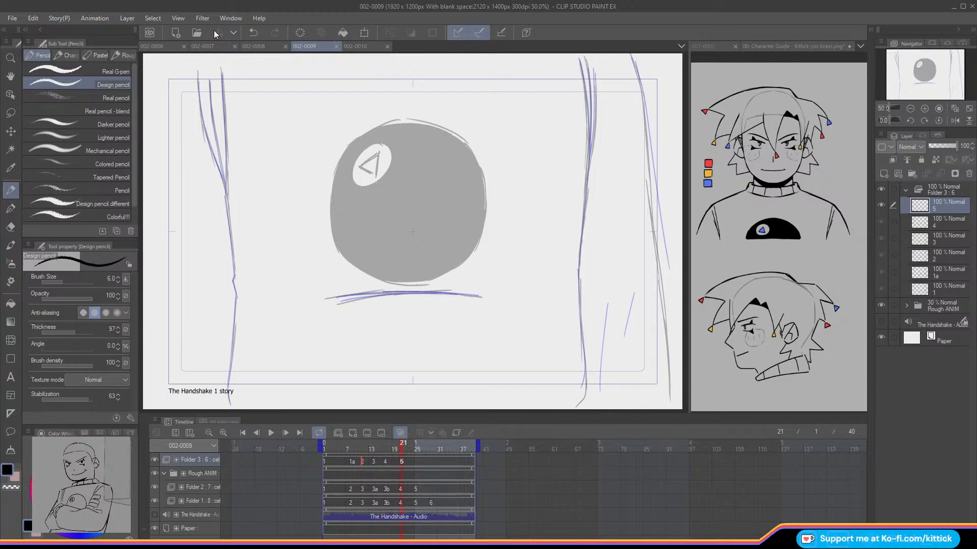
Step: Examine the rough animation around frames 21 to 27 with the inked Folder 3 temporarily hidden
click(925, 109)
drag(908, 72, 926, 60)
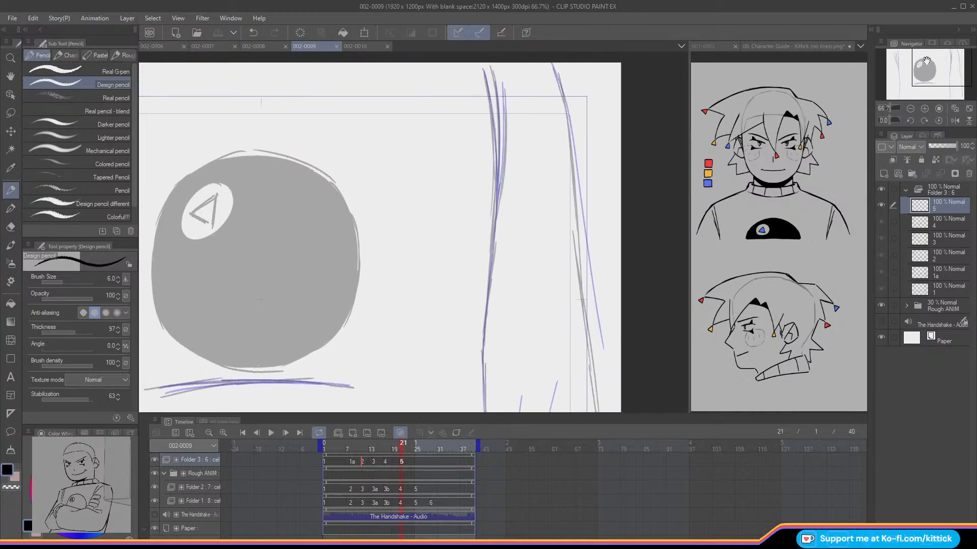
key(Left)
key(Right)
key(Left)
key(Right)
key(Left)
click(155, 460)
key(Left)
key(Left)
key(Left)
drag(326, 450, 423, 460)
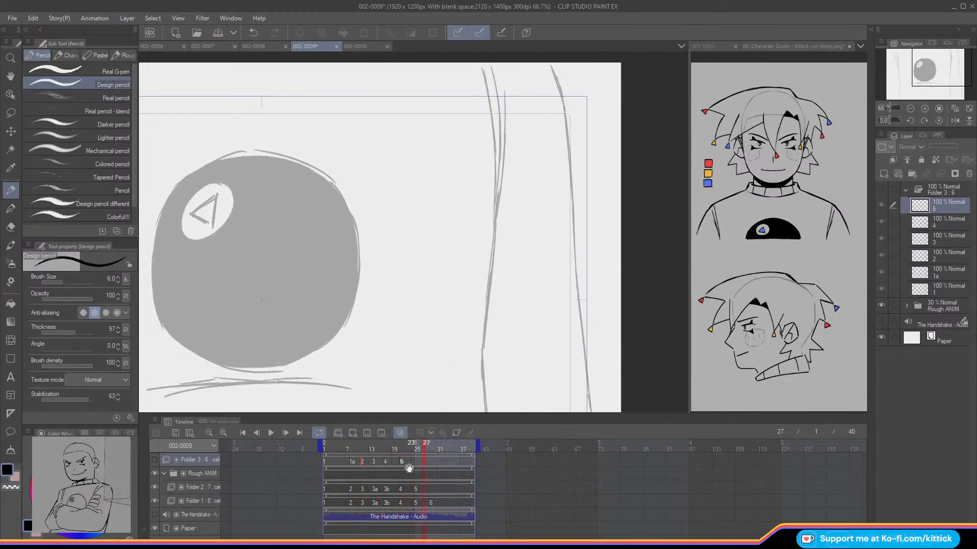
click(154, 460)
key(Left)
key(Left)
key(Left)
key(Left)
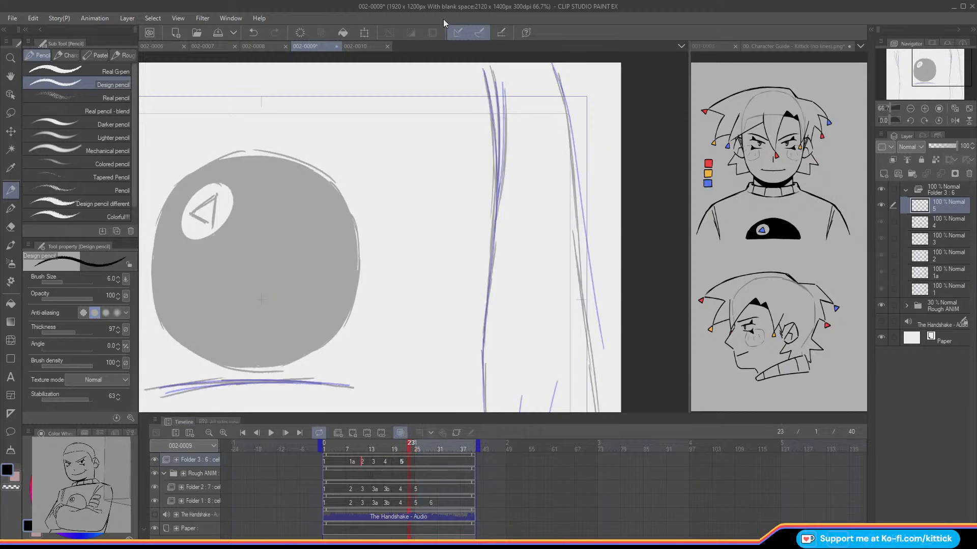
Step: Ink the three converging fold lines above the torso's right edge on cel 5 at frame 21
key(Left)
key(Left)
drag(504, 88, 497, 199)
drag(492, 72, 498, 195)
drag(484, 71, 495, 149)
key(ctrl+z)
drag(483, 72, 496, 146)
key(ctrl+z)
drag(489, 96, 497, 192)
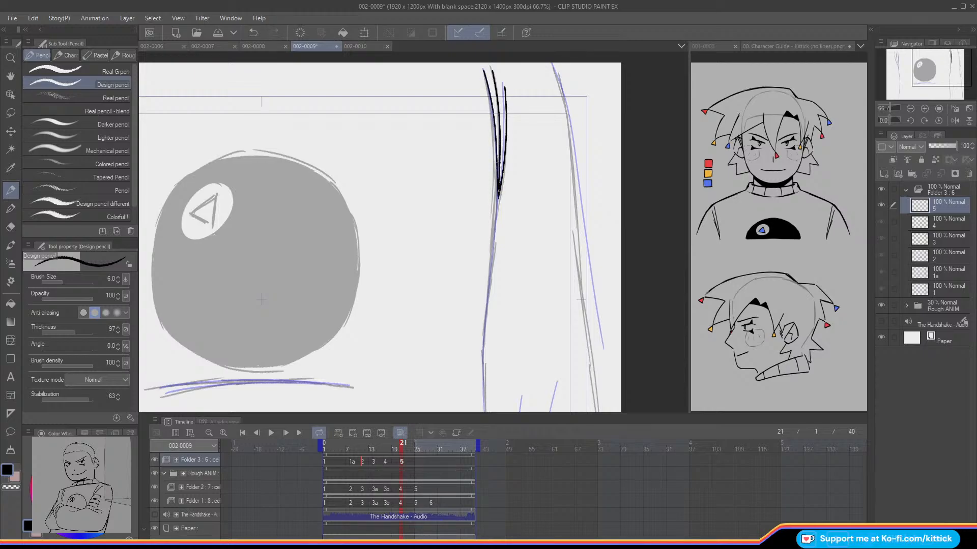
Step: Ink the torso's right edge on cel 5 from the fold lines down to the frame border
click(955, 120)
drag(925, 77, 929, 90)
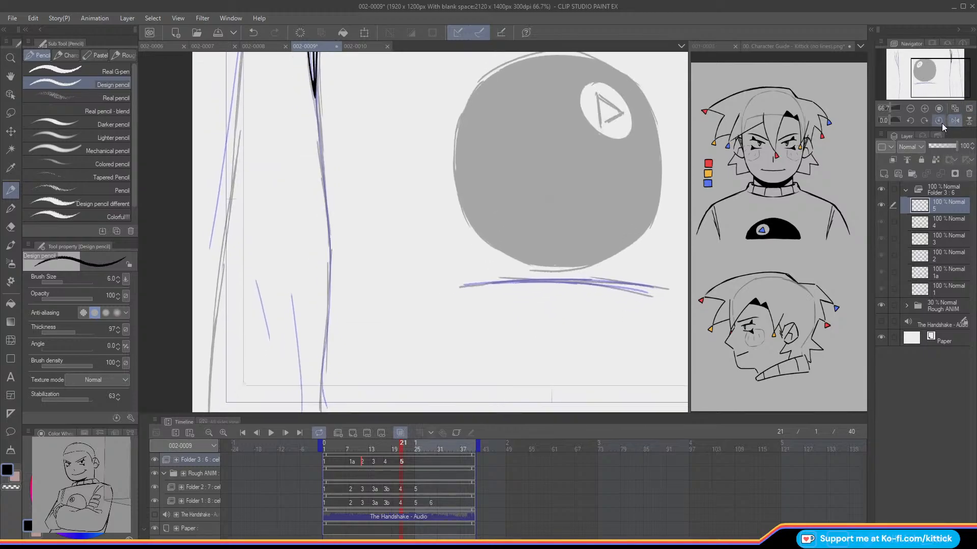
click(954, 120)
drag(511, 101, 506, 162)
key(ctrl+z)
mouse_move(512, 94)
mouse_down()
mouse_move(495, 253)
mouse_move(499, 311)
mouse_up()
key(ctrl+z)
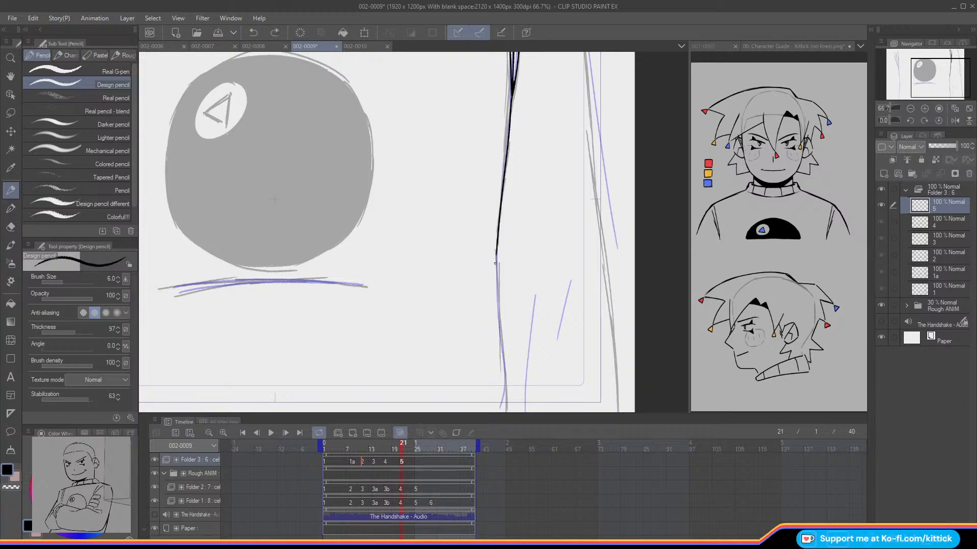
drag(496, 262, 499, 316)
Step: Ink the upper and lower overlapping strokes of the outer arm line right of the torso on cel 5 at frame 21
mouse_move(893, 90)
mouse_down()
mouse_move(931, 73)
mouse_move(922, 62)
mouse_up()
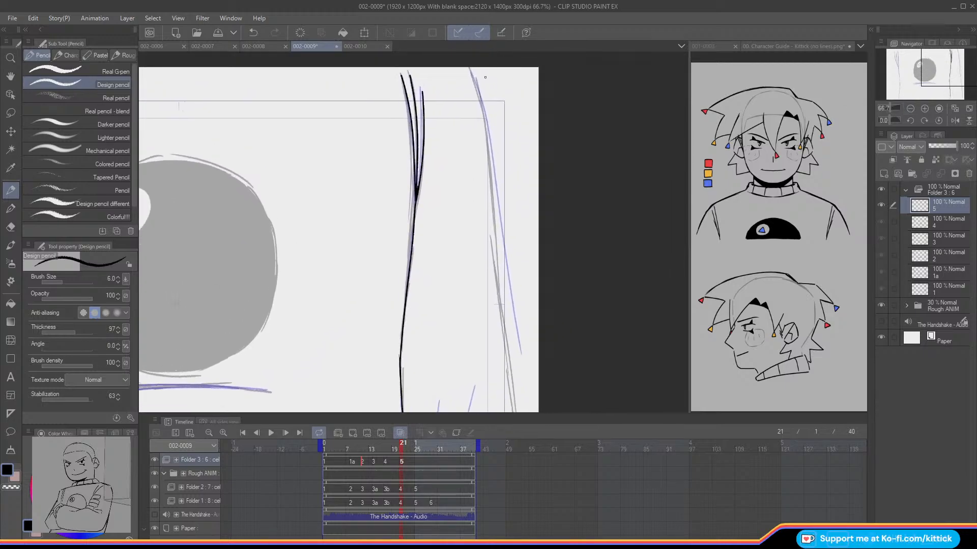
mouse_move(468, 68)
mouse_down()
mouse_move(487, 145)
mouse_move(502, 304)
mouse_up()
drag(929, 73, 937, 79)
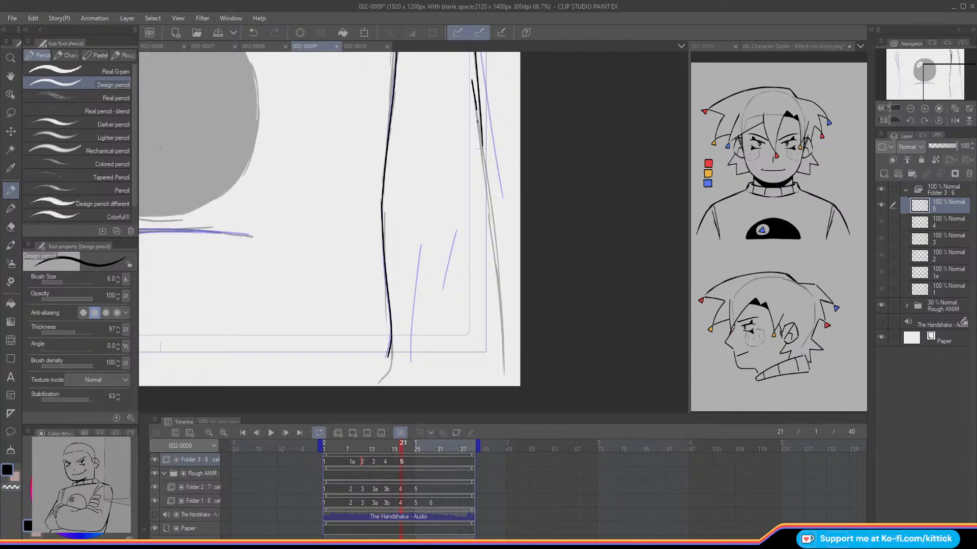
key(ctrl+z)
drag(471, 80, 481, 146)
key(ctrl+z)
drag(471, 81, 504, 375)
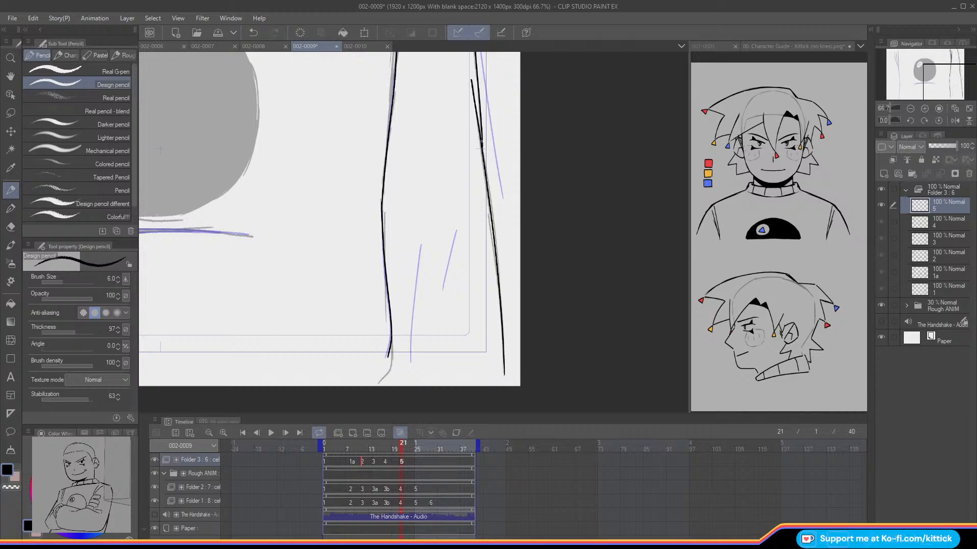
Step: Ink the two curved crease lines beneath the ball on cel 5 at frame 21
drag(935, 68, 910, 64)
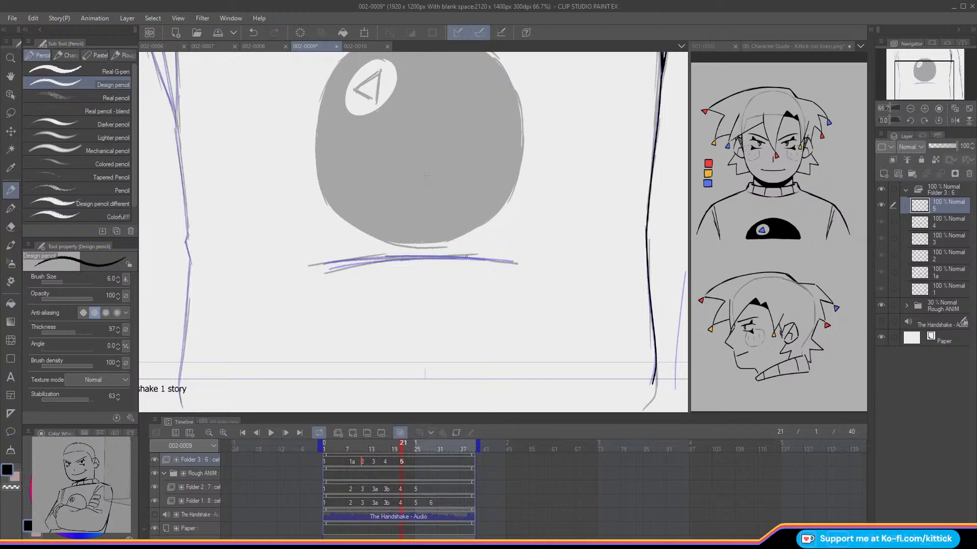
drag(512, 263, 324, 263)
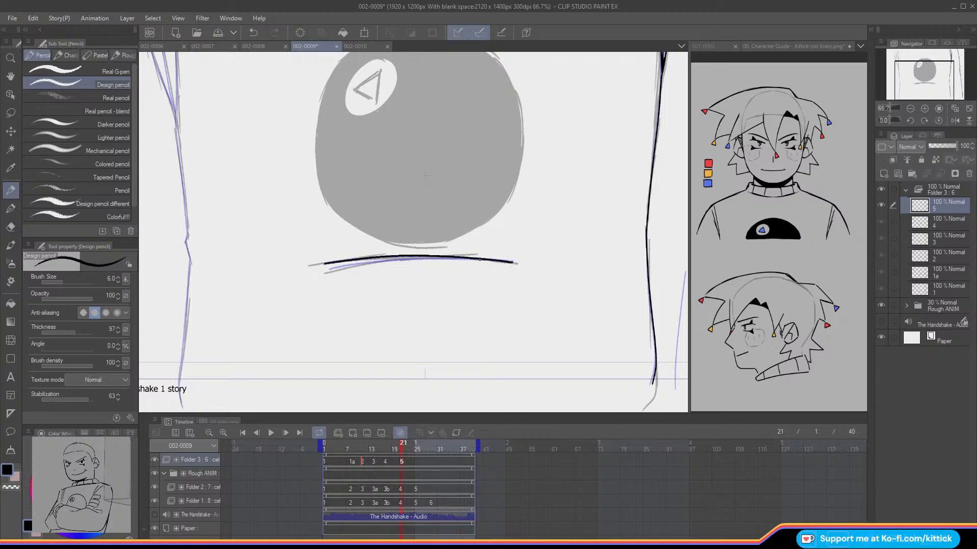
drag(465, 259, 320, 268)
Step: Ink the innermost fold line above the torso's left edge on cel 5, redoing the stroke until it follows the rough
drag(888, 93, 885, 76)
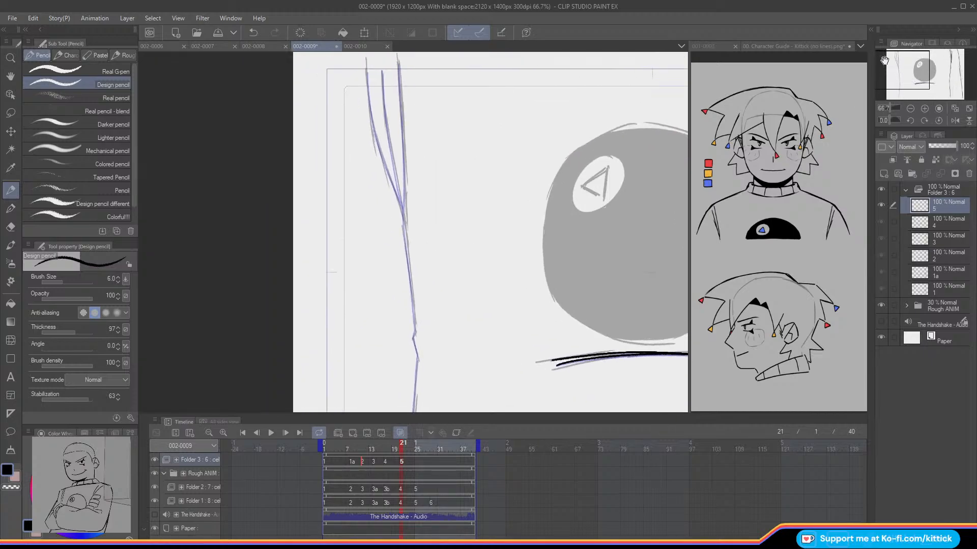
drag(398, 62, 400, 109)
key(ctrl+z)
drag(397, 62, 407, 183)
key(ctrl+z)
key(ctrl+z)
drag(398, 62, 404, 148)
key(ctrl+z)
drag(398, 63, 404, 142)
Step: Ink the middle and outer fold lines converging above the torso's left edge on cel 5
key(ctrl+z)
drag(398, 63, 405, 213)
drag(382, 72, 394, 170)
key(ctrl+z)
key(ctrl+z)
drag(382, 71, 405, 214)
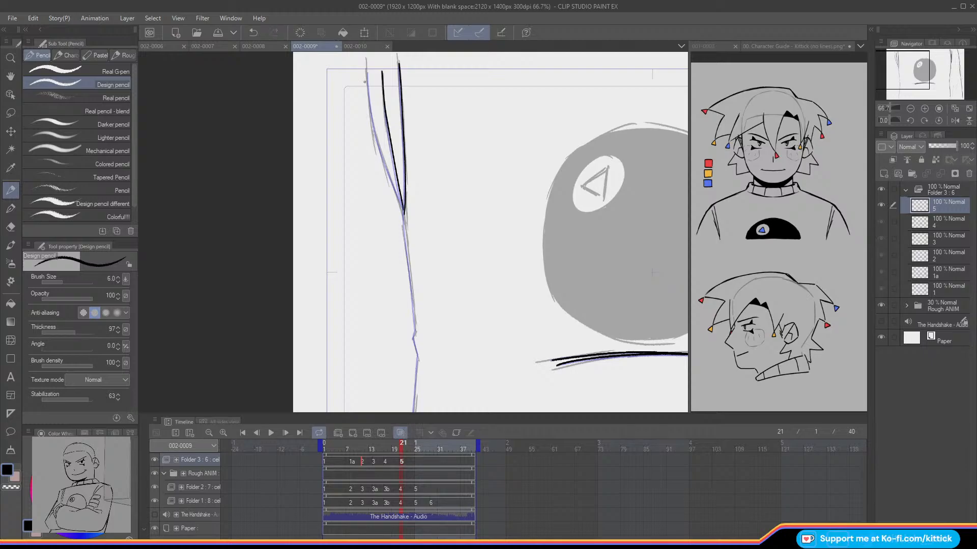
drag(366, 80, 370, 117)
key(ctrl+z)
drag(366, 72, 370, 127)
key(ctrl+z)
mouse_move(366, 70)
mouse_down()
mouse_move(374, 136)
mouse_move(405, 215)
mouse_up()
Step: Ink the torso's left edge on cel 5 from the fold lines down past the frame border
drag(901, 78, 905, 88)
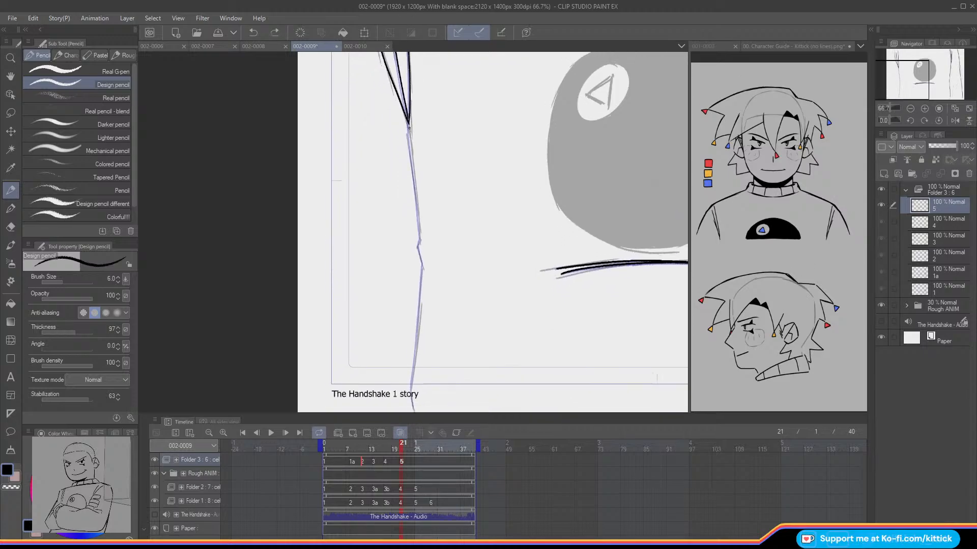
drag(410, 144, 413, 173)
key(ctrl+z)
drag(409, 122, 422, 234)
key(ctrl+z)
drag(408, 123, 418, 224)
key(ctrl+z)
drag(408, 127, 419, 304)
key(ctrl+z)
drag(422, 264, 412, 402)
Step: Add an empty cel to Folder 3 at frame 25 and turn on onion skin
click(957, 108)
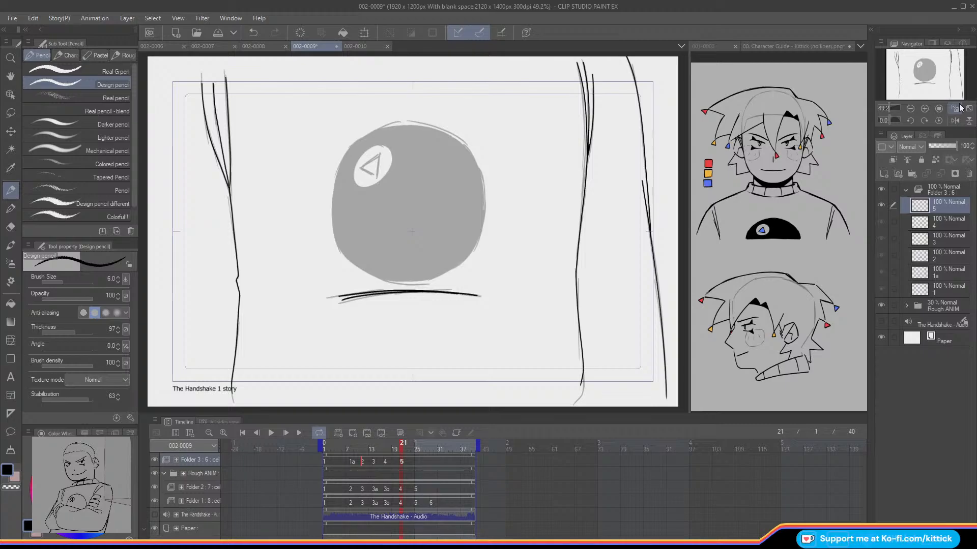
click(417, 447)
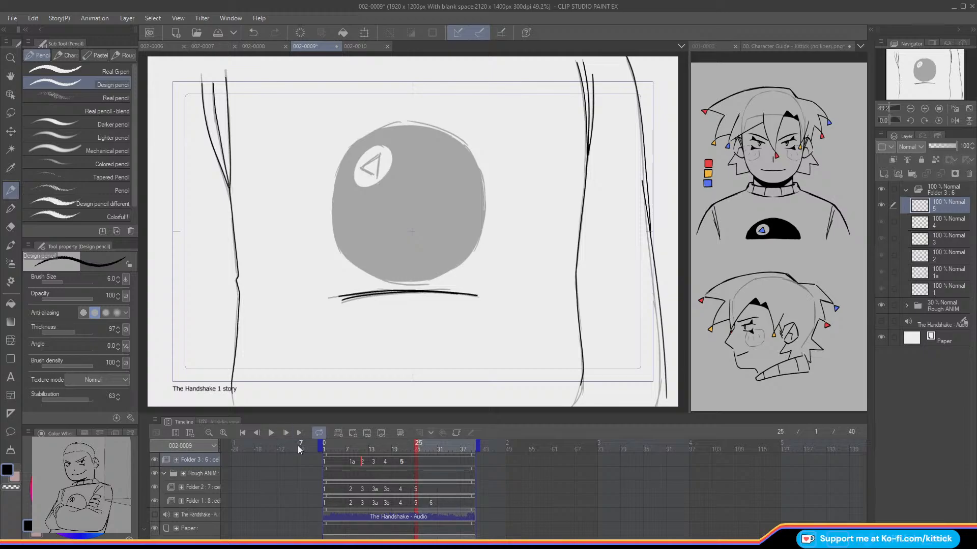
click(352, 433)
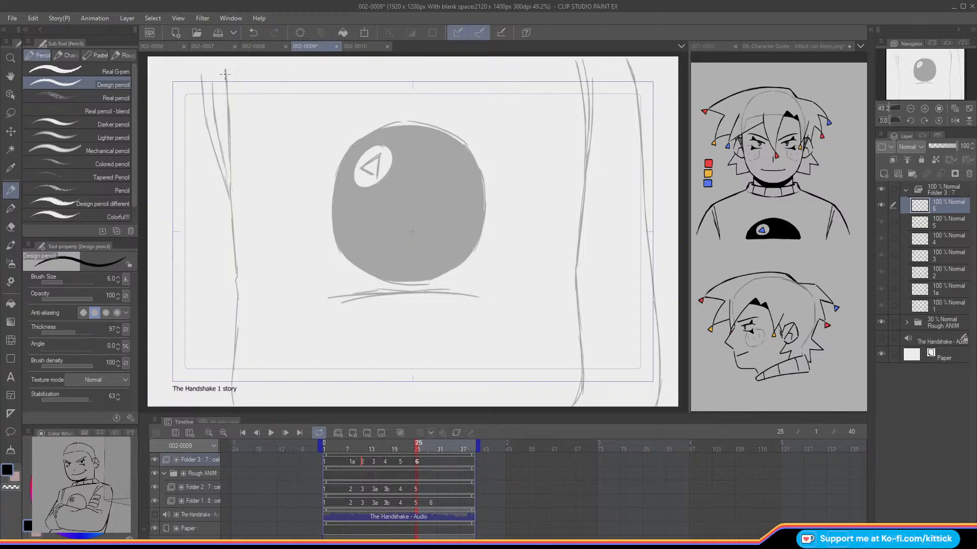
key(alt+o)
Step: Ink the three converging fold lines above the torso's left edge on cel 6 at frame 25
click(924, 109)
click(924, 109)
drag(909, 74, 883, 66)
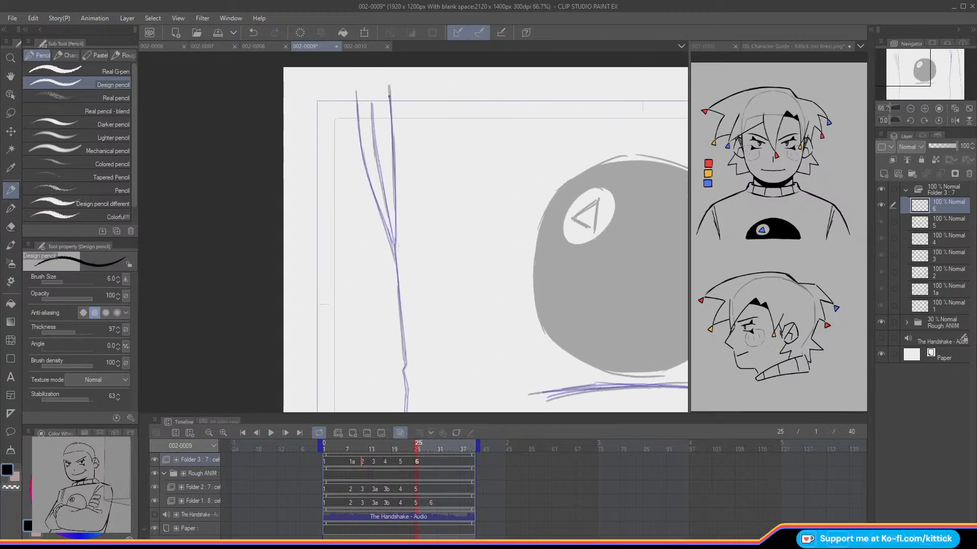
drag(391, 94, 394, 243)
drag(372, 105, 376, 164)
key(Left)
key(Right)
key(Left)
key(Right)
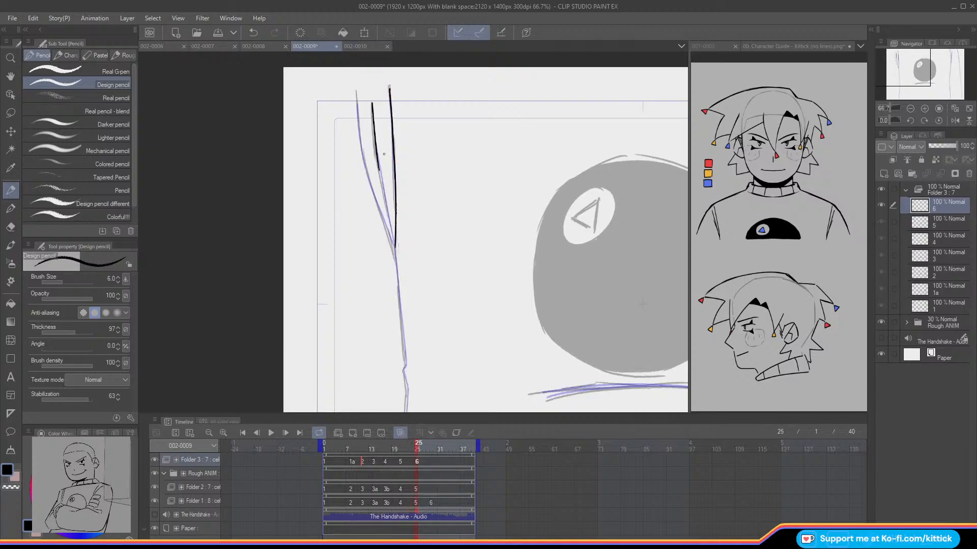
drag(377, 168, 394, 239)
mouse_move(357, 102)
mouse_down()
mouse_move(363, 161)
mouse_move(394, 249)
mouse_up()
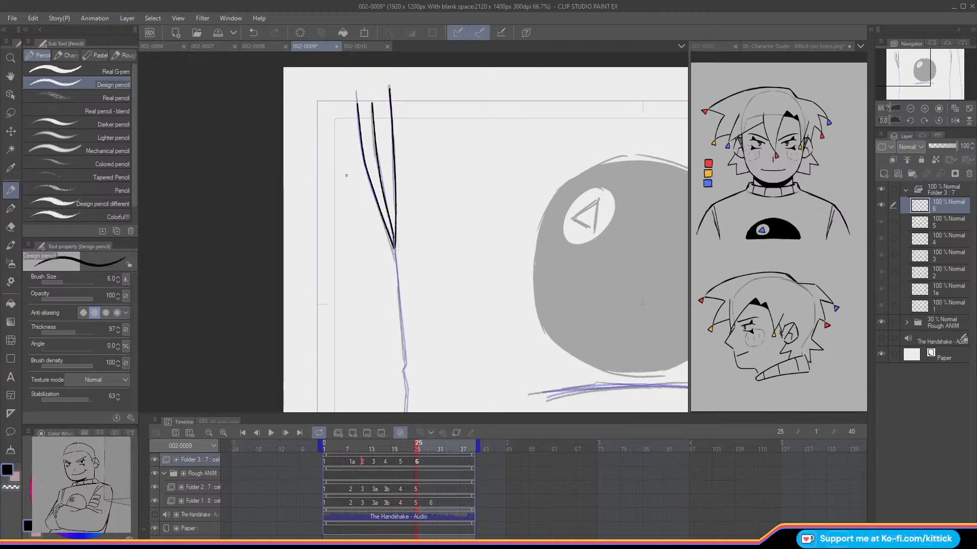
Step: Ink the torso's left edge on cel 6 from the fold lines down past the frame border
drag(910, 71, 910, 76)
drag(366, 125, 376, 216)
key(ctrl+z)
drag(365, 123, 376, 255)
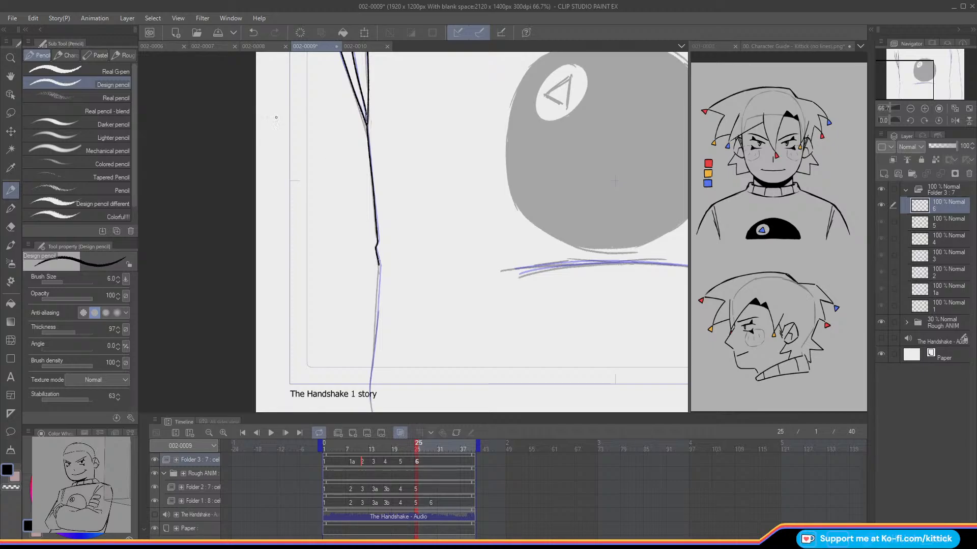
drag(379, 265, 373, 349)
key(ctrl+z)
key(ctrl+z)
drag(378, 273, 376, 321)
key(ctrl+z)
drag(379, 267, 371, 396)
Step: Ink the two curved crease lines beneath the ball on cel 6 at frame 25
drag(897, 82, 912, 83)
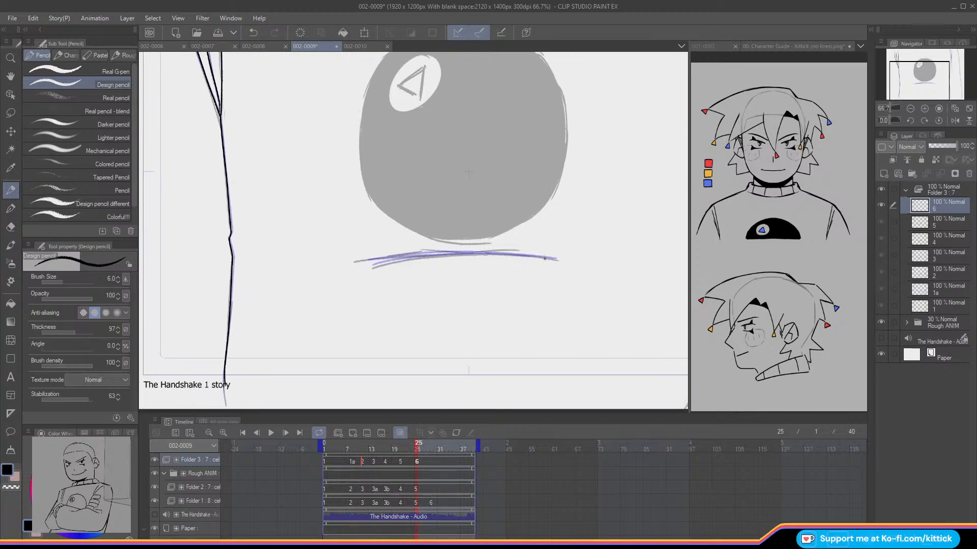
drag(552, 259, 458, 249)
key(ctrl+z)
mouse_move(554, 259)
mouse_down()
mouse_move(441, 249)
mouse_move(371, 259)
mouse_up()
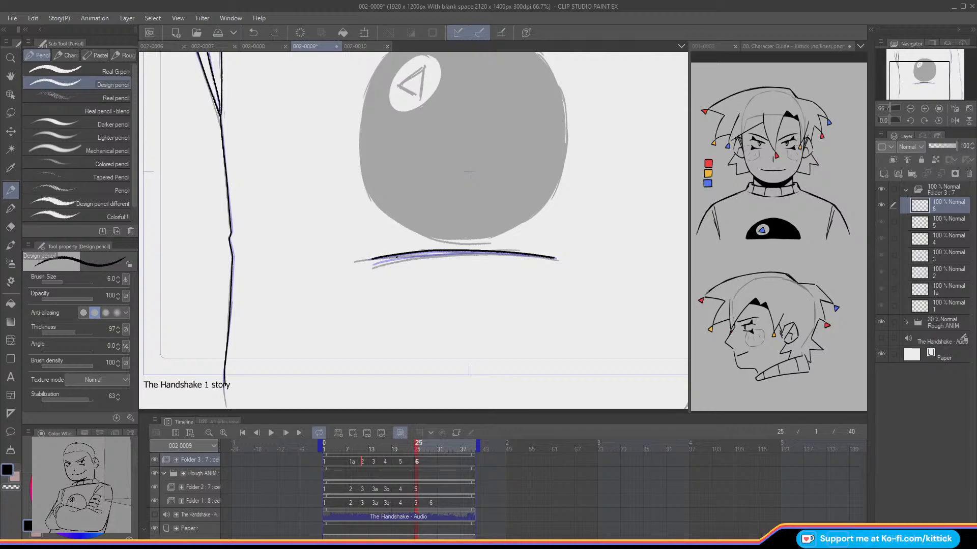
drag(531, 256, 415, 251)
key(ctrl+z)
drag(527, 255, 378, 261)
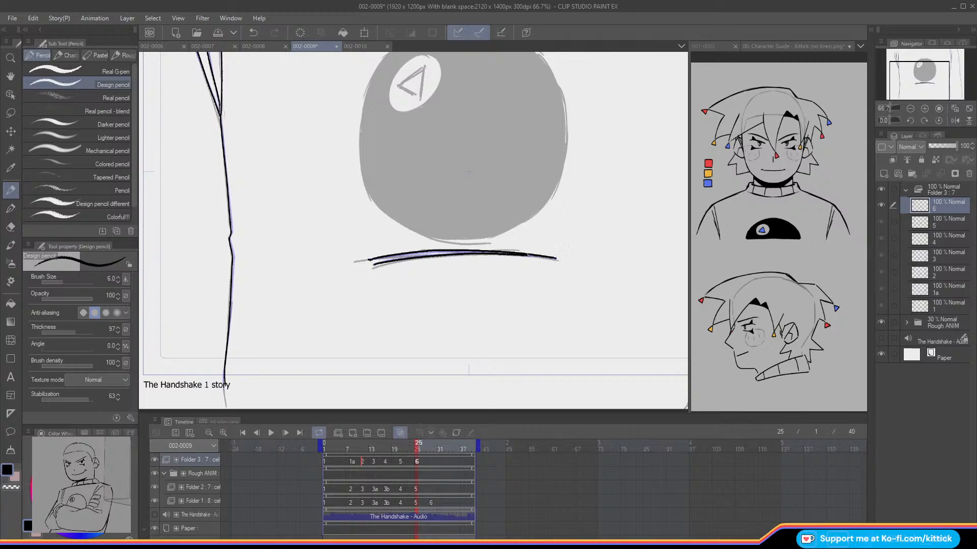
Step: Check cel 5 against cel 6 and ink the three converging fold lines above the torso's right edge on cel 6
drag(907, 88, 929, 75)
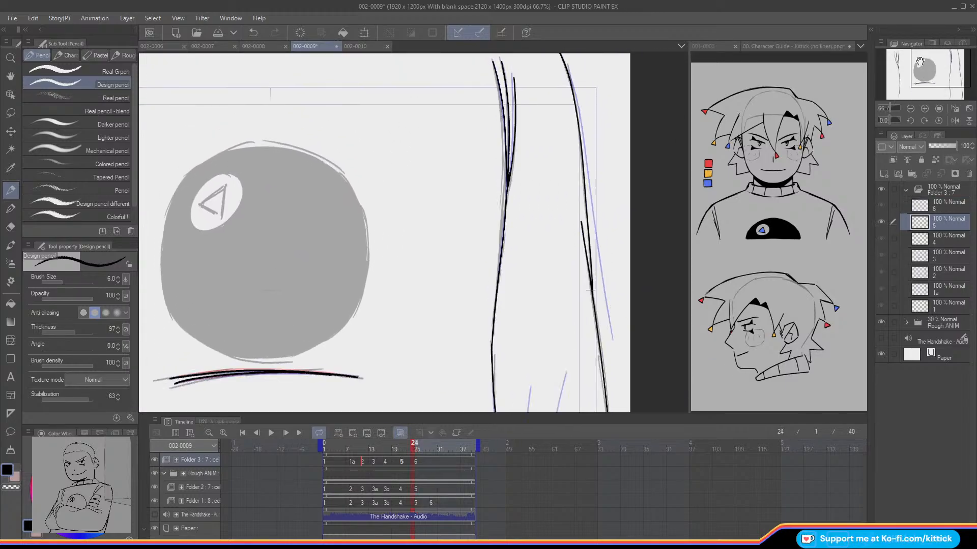
key(Left)
key(Left)
key(Left)
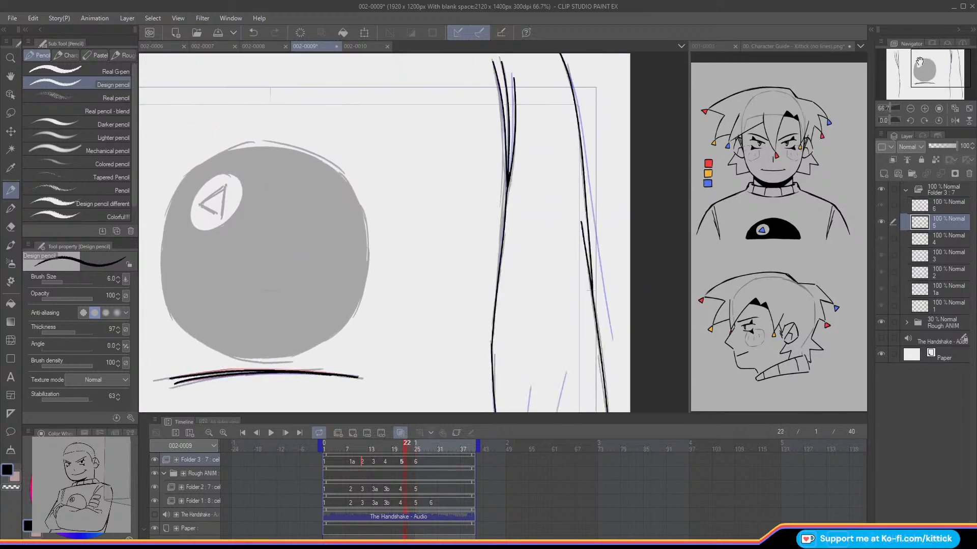
drag(404, 447, 423, 462)
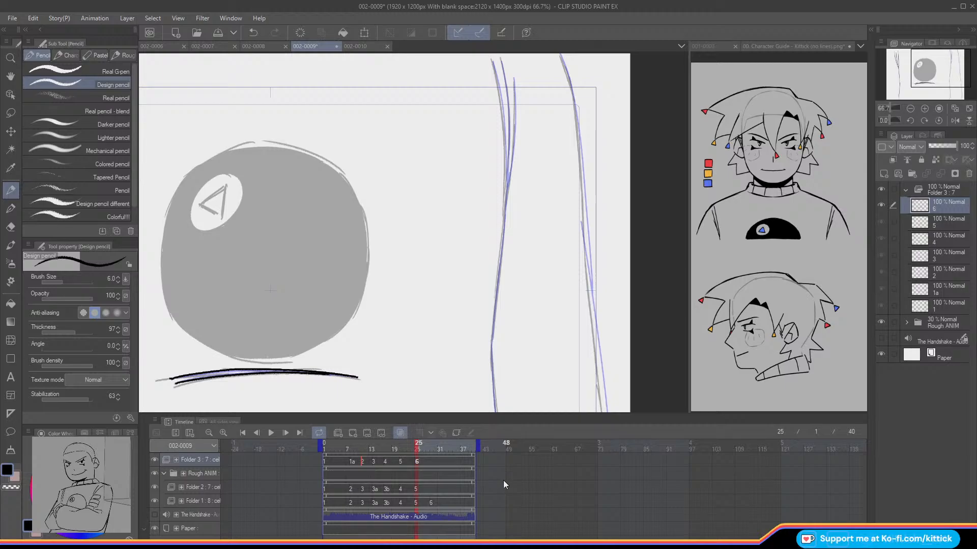
drag(492, 60, 506, 188)
key(ctrl+z)
drag(503, 130, 505, 198)
key(ctrl+z)
drag(503, 125, 506, 201)
drag(503, 68, 507, 180)
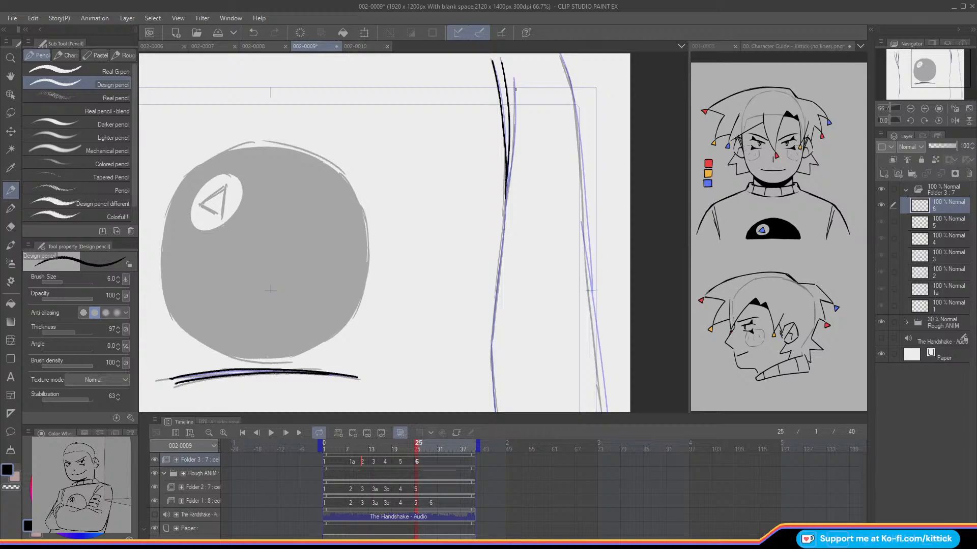
drag(513, 79, 508, 182)
Step: Ink the torso's right edge on cel 6 down to the frame border, rotating its upper stroke by -0.8° to fit the rough
drag(913, 63, 914, 76)
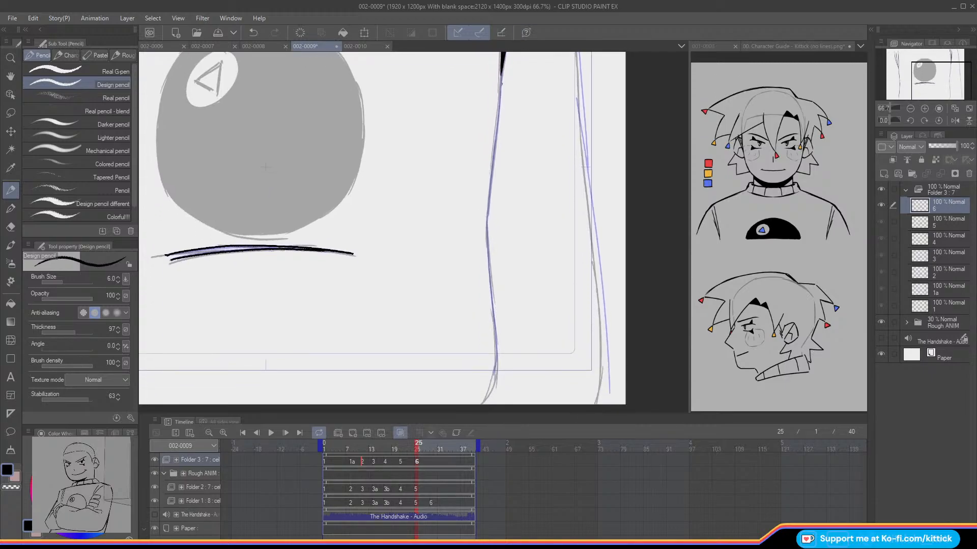
drag(501, 71, 486, 206)
key(m)
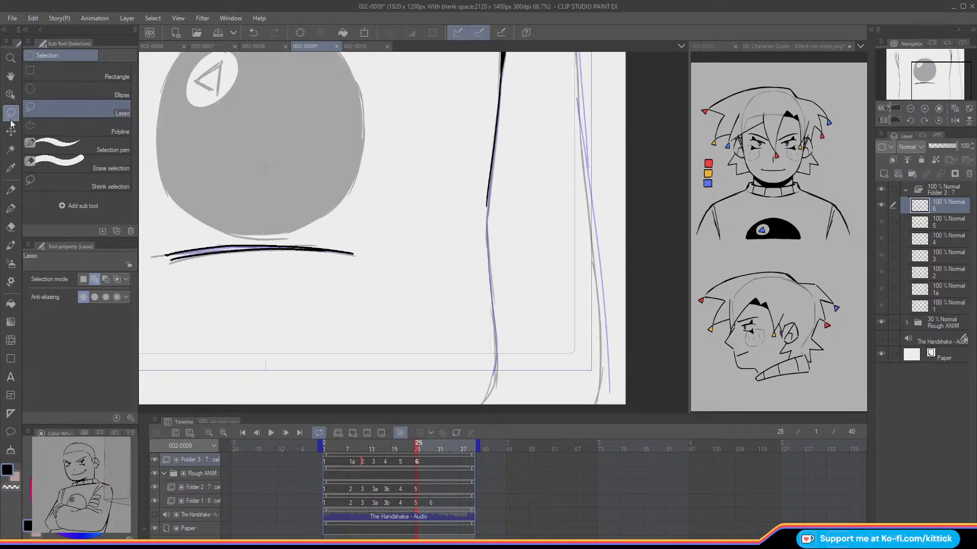
mouse_move(471, 223)
mouse_down()
mouse_move(512, 127)
mouse_move(494, 79)
mouse_move(469, 145)
mouse_up()
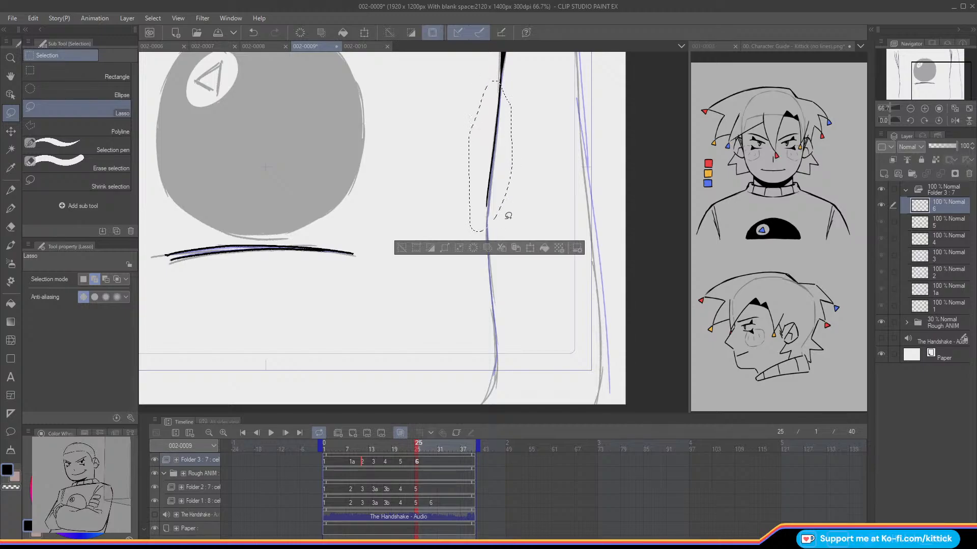
key(ctrl+t)
drag(403, 185, 406, 191)
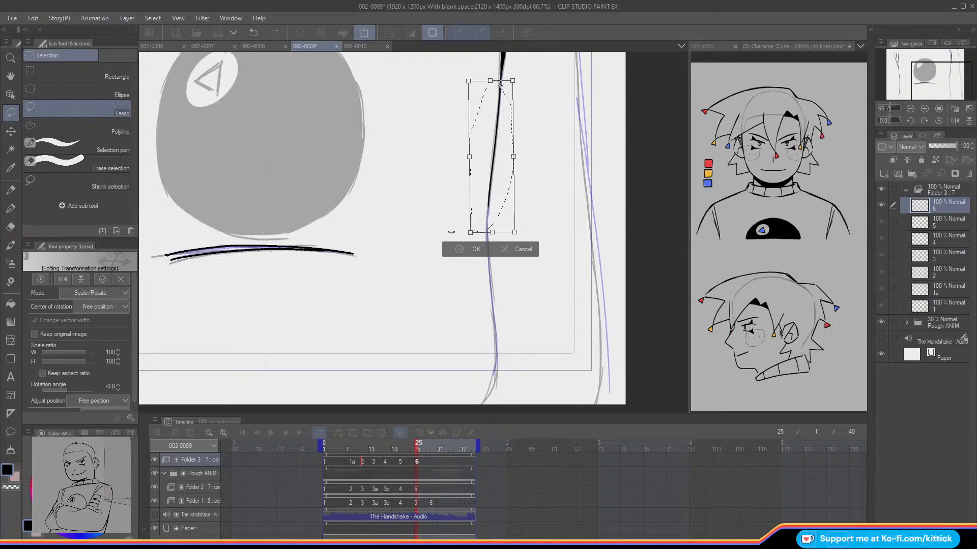
click(460, 249)
click(406, 246)
click(10, 189)
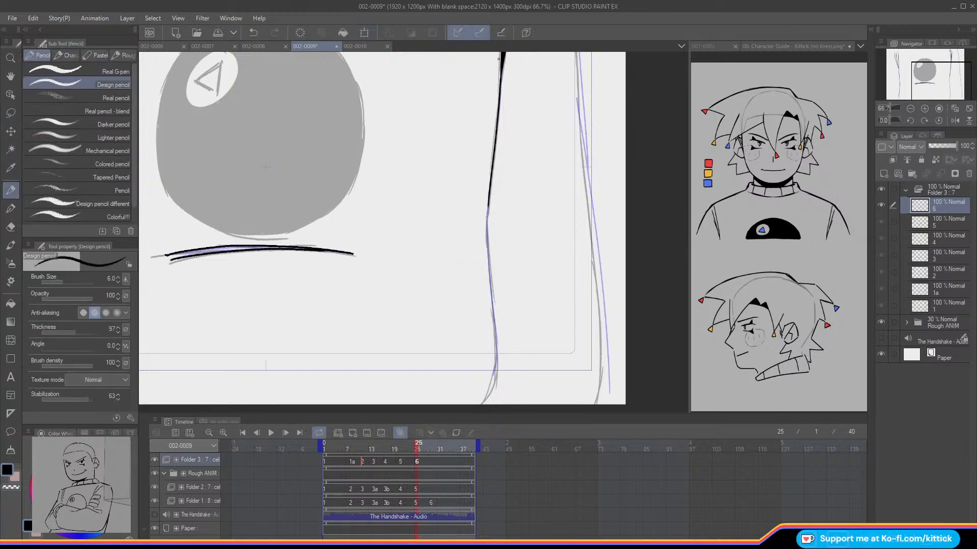
drag(488, 205, 492, 378)
Step: Ink the outer arm line right of the torso on cel 6 from the canvas top down to its lower edge
drag(928, 80, 913, 50)
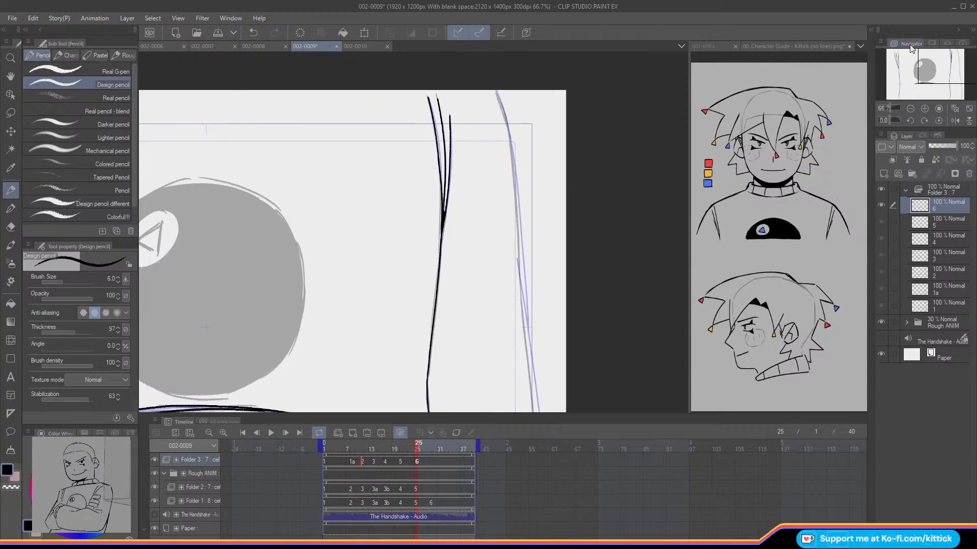
mouse_move(493, 87)
mouse_down()
mouse_move(514, 172)
mouse_move(519, 270)
mouse_up()
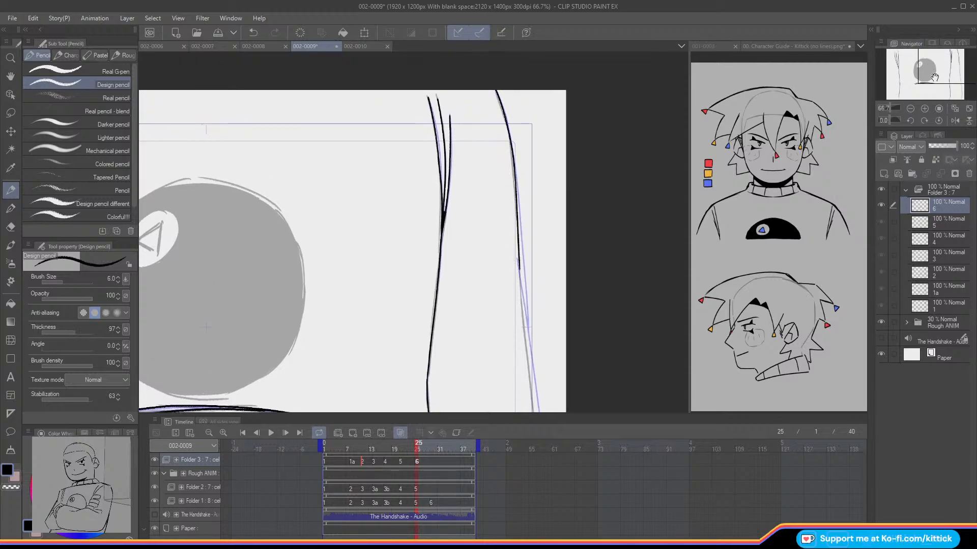
drag(931, 79, 929, 90)
drag(504, 152, 528, 374)
drag(946, 75, 944, 78)
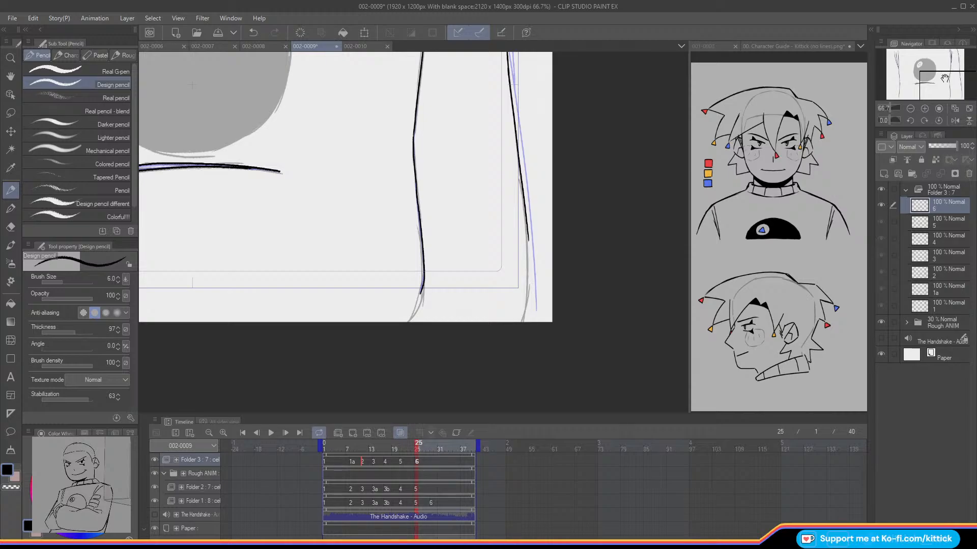
drag(527, 237, 523, 317)
key(ctrl+z)
drag(527, 226, 520, 321)
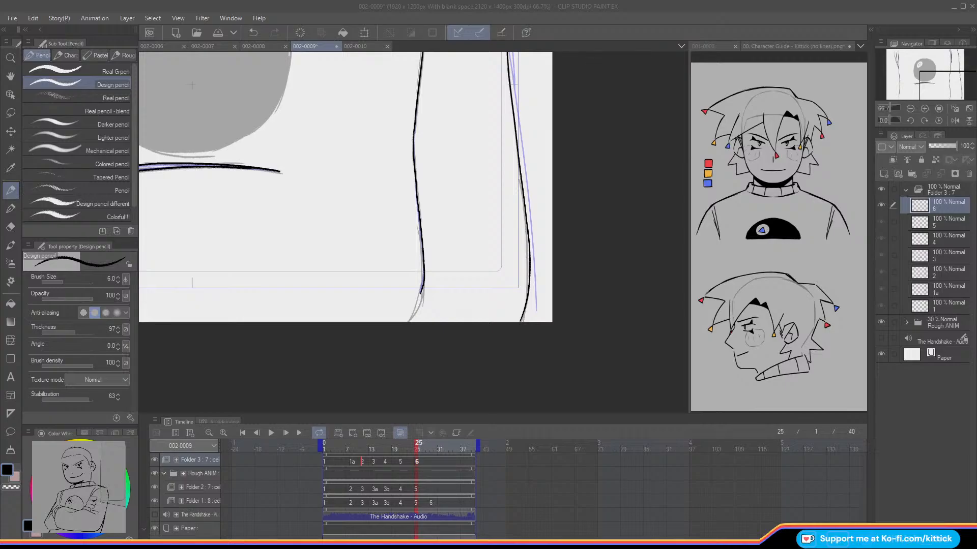
Step: Compare cel 6 with cel 5, with and without onion skin, and ink the short crease inside the outer arm line on cel 6
click(955, 108)
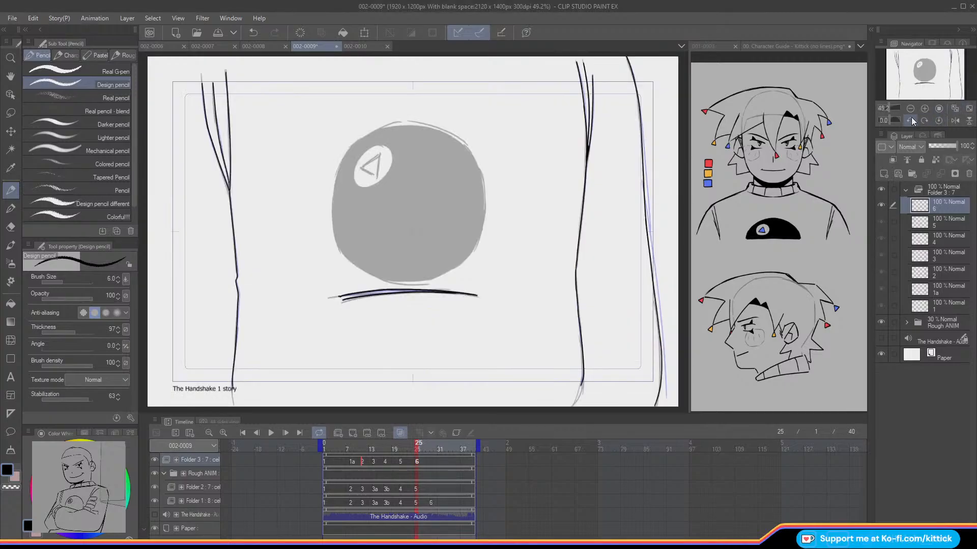
key(o)
key(Left)
key(Right)
key(Left)
key(Right)
key(o)
key(Left)
key(Right)
drag(639, 181, 642, 222)
Step: Check the roughs around frame 29 against the inked cels, hide the Rough ANIM folder and add an empty cel to Folder 3 at frame 29
drag(418, 446, 434, 478)
click(154, 473)
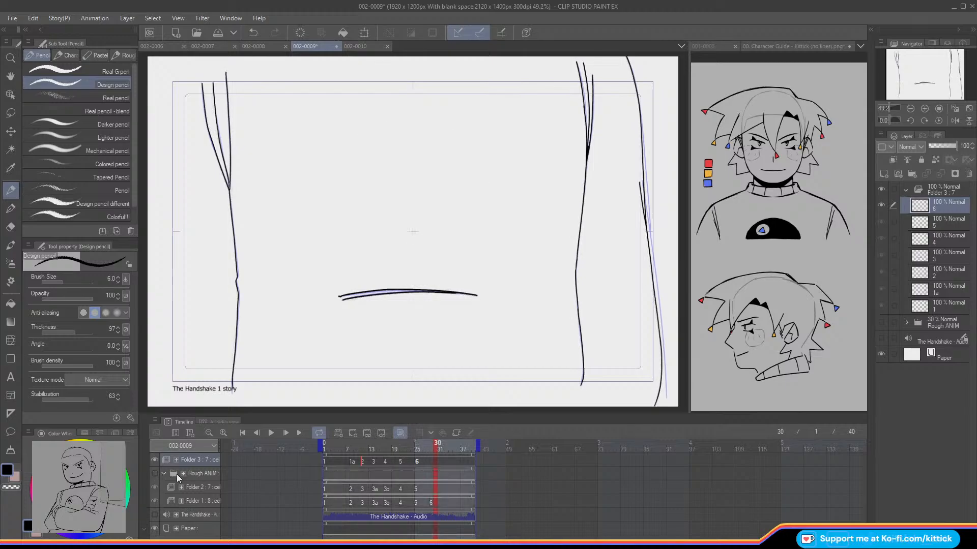
click(154, 474)
click(154, 460)
mouse_move(422, 447)
mouse_down()
mouse_move(393, 448)
mouse_move(448, 463)
mouse_move(414, 459)
mouse_move(430, 462)
mouse_move(432, 445)
mouse_up()
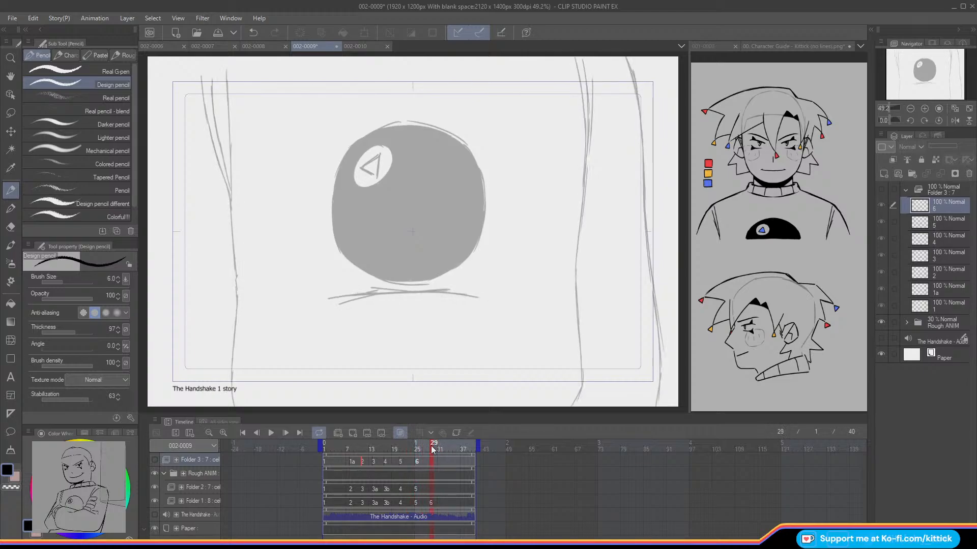
click(154, 459)
click(154, 474)
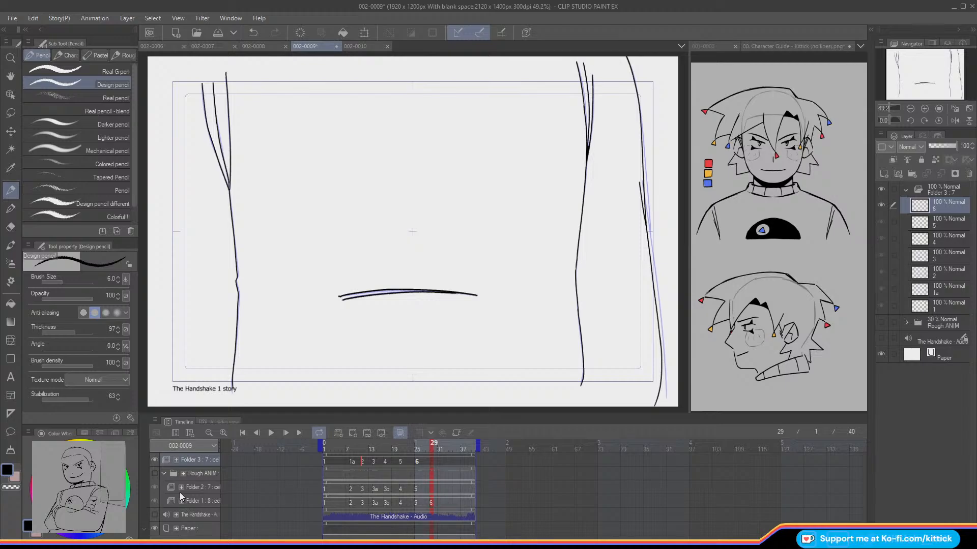
click(353, 434)
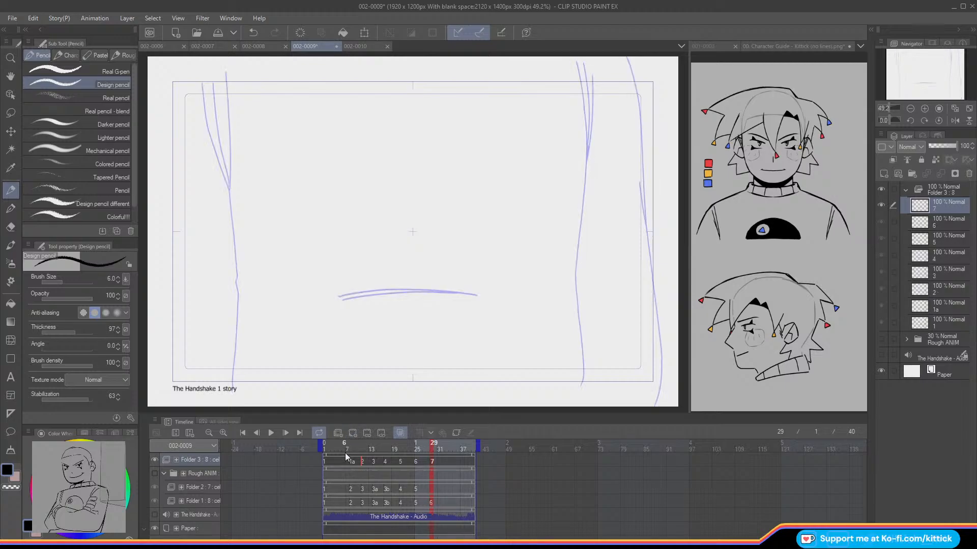
Step: Ink the three converging fold lines at the top of the torso's right side on cel 7
click(924, 109)
drag(922, 85, 922, 67)
click(924, 109)
key(Left)
key(Right)
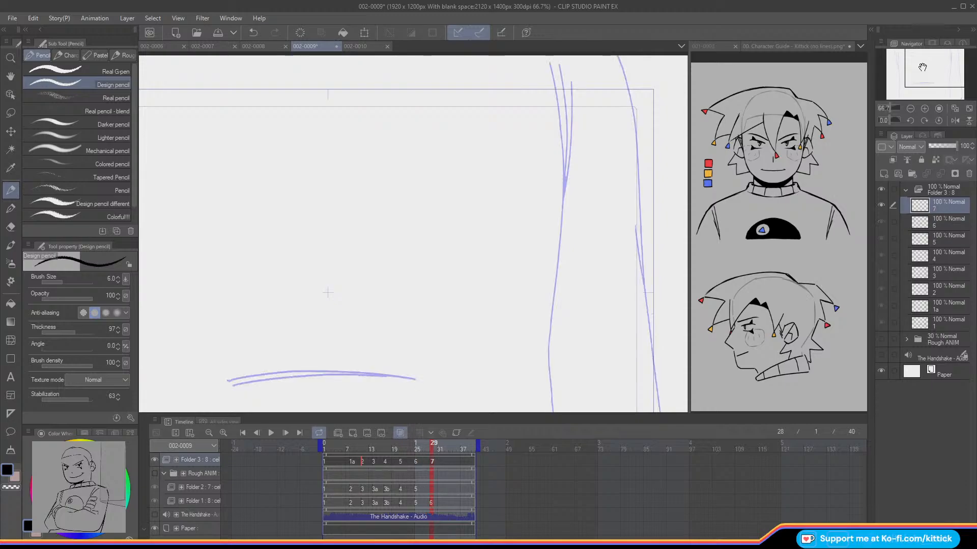
drag(549, 64, 560, 117)
key(ctrl+z)
drag(549, 62, 564, 180)
drag(557, 65, 566, 162)
key(ctrl+z)
drag(559, 65, 564, 181)
drag(571, 80, 565, 181)
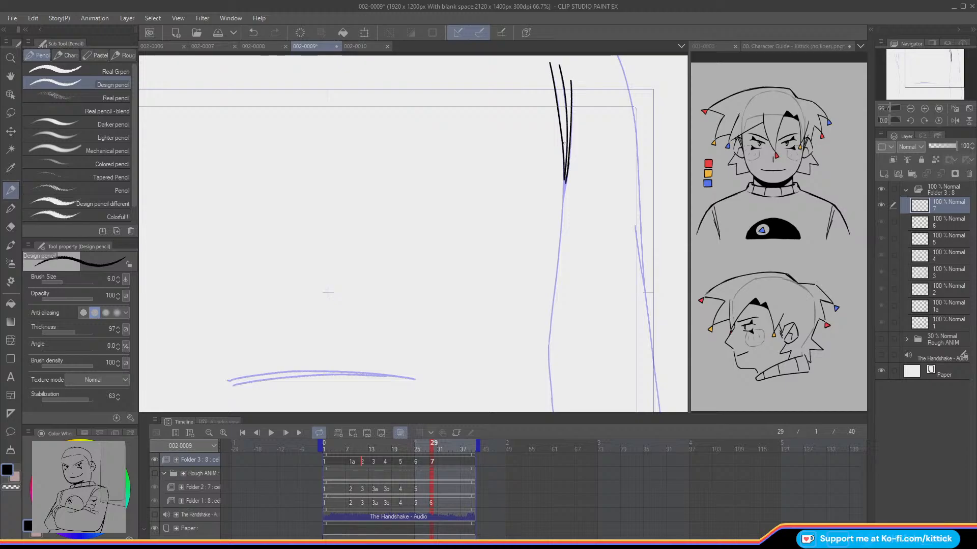
Step: Ink the torso's right edge on cel 7 from the tip of the folds down past the frame border
drag(926, 80, 922, 80)
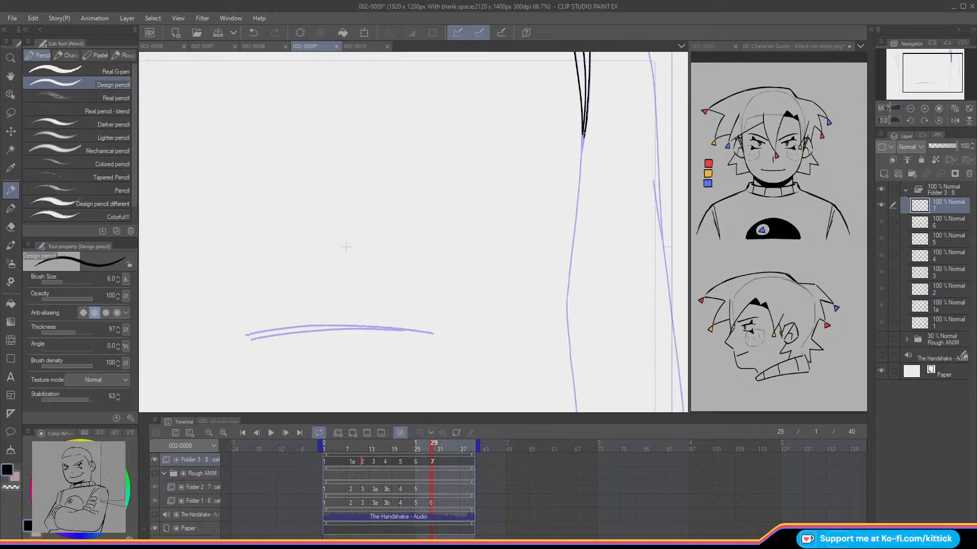
drag(583, 133, 581, 149)
key(ctrl+z)
key(ctrl+z)
drag(346, 247, 332, 224)
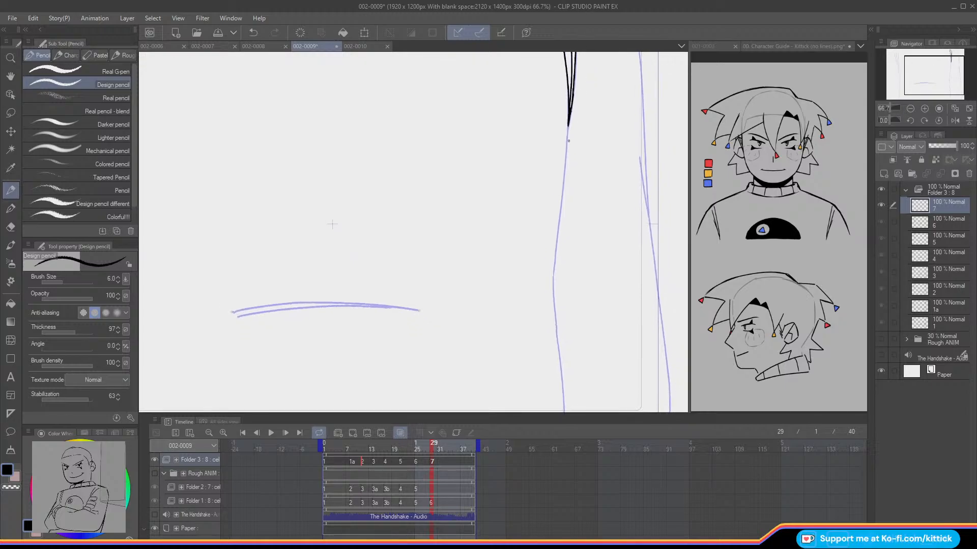
drag(564, 178, 553, 275)
key(e)
click(10, 190)
key(ctrl+z)
drag(332, 223, 314, 74)
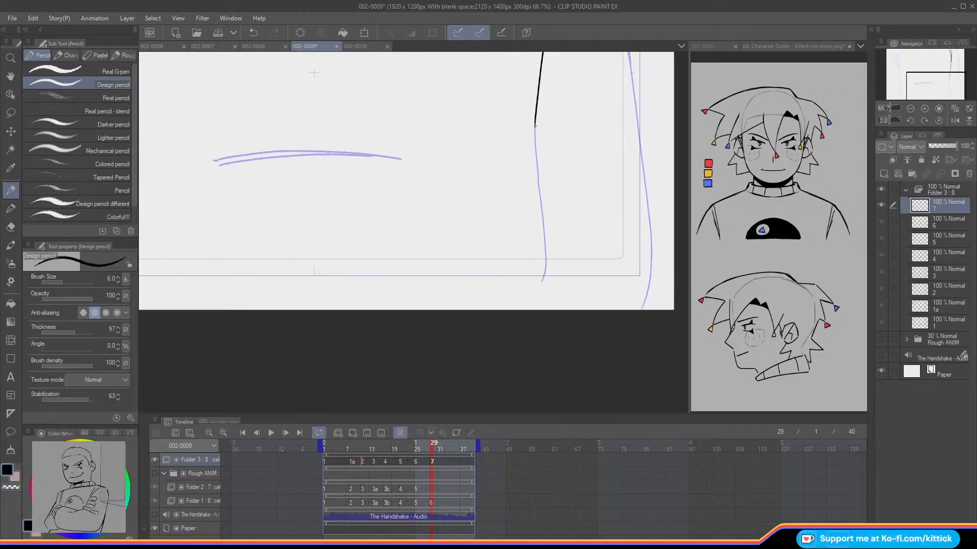
mouse_move(534, 143)
mouse_down()
mouse_move(547, 260)
mouse_move(540, 284)
mouse_up()
key(ctrl+z)
Step: Ink the upper part of the outer arm line on cel 7 from the canvas top, erasing its stray lower end
drag(918, 86, 924, 59)
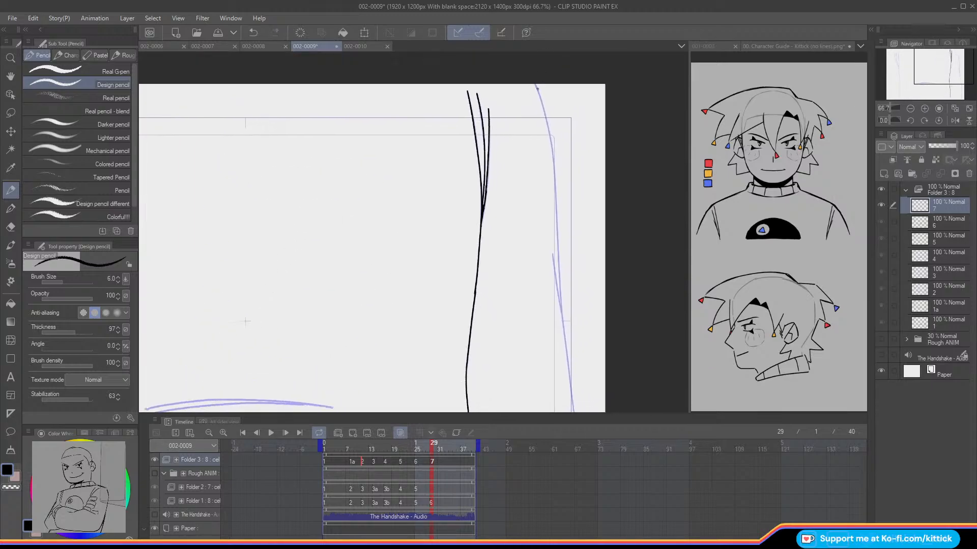
drag(552, 158, 553, 180)
key(ctrl+z)
drag(535, 82, 550, 138)
key(ctrl+z)
drag(534, 83, 554, 193)
key(ctrl+z)
drag(556, 266, 556, 279)
key(e)
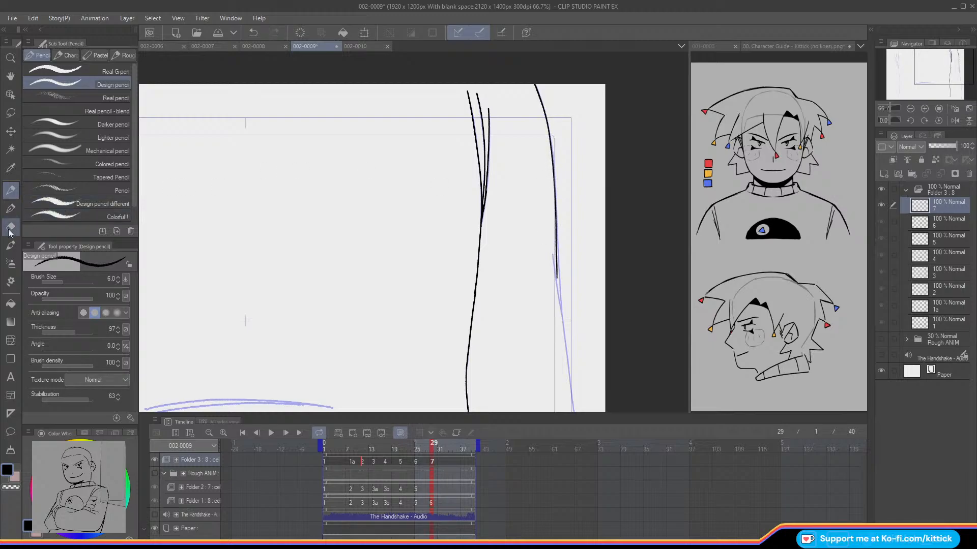
drag(555, 224, 556, 283)
click(13, 191)
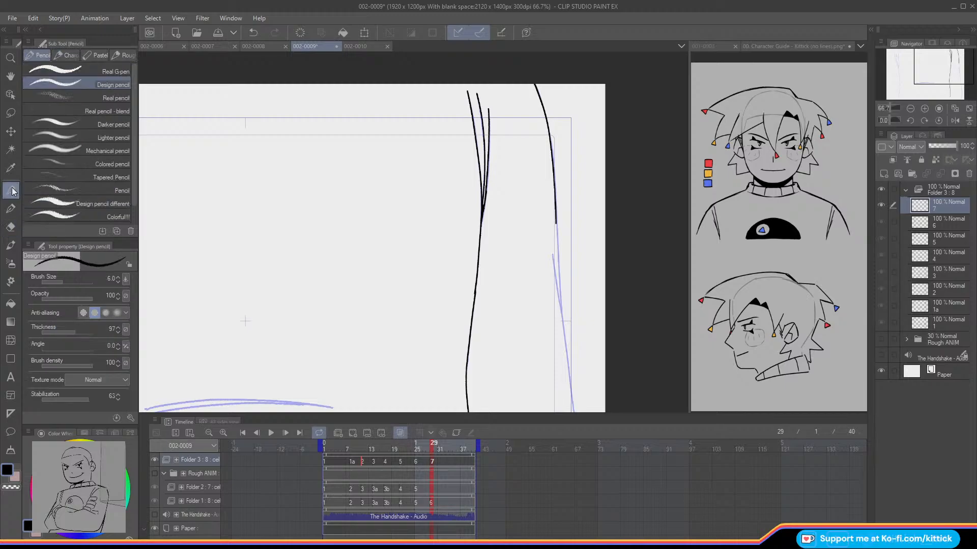
Step: Extend the upper outer arm line on cel 7 down to where it meets the lower arm line
drag(912, 68, 914, 77)
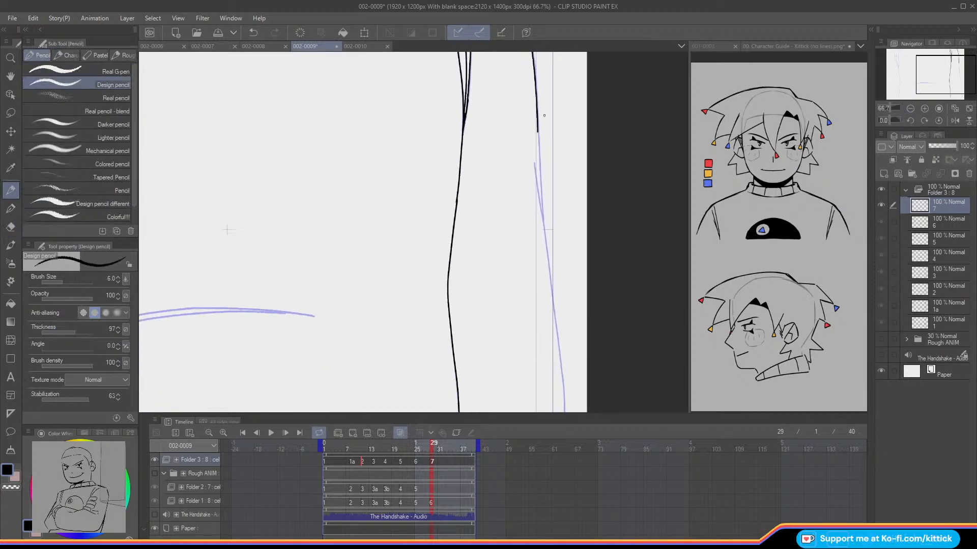
drag(538, 155, 539, 158)
key(ctrl+z)
drag(537, 109, 540, 187)
key(ctrl+z)
Step: Ink the lower outer arm line on cel 7 from its overlap with the upper line to the canvas bottom
key(ctrl+z)
key(ctrl+z)
drag(537, 130, 540, 200)
drag(533, 162, 540, 219)
key(ctrl+z)
drag(930, 76, 939, 92)
drag(532, 145, 535, 157)
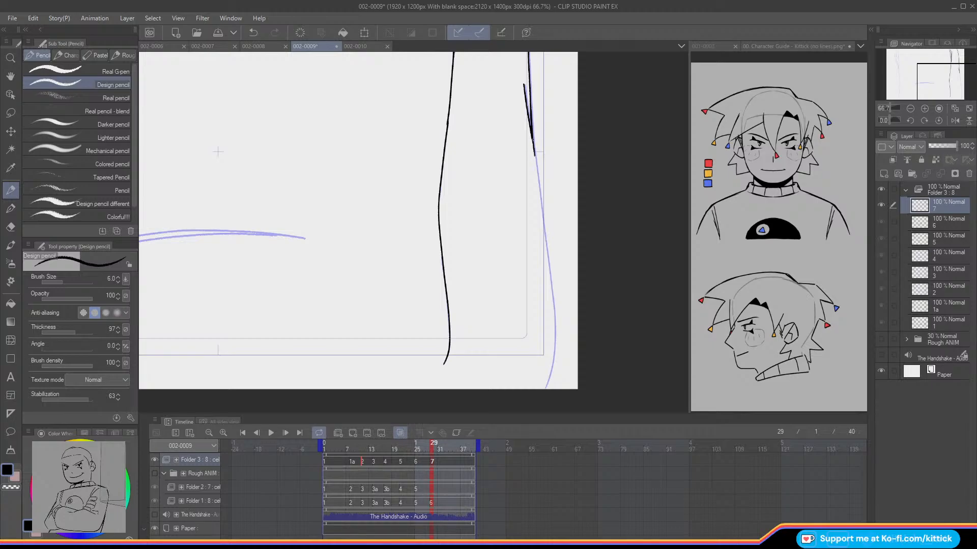
drag(542, 217, 546, 242)
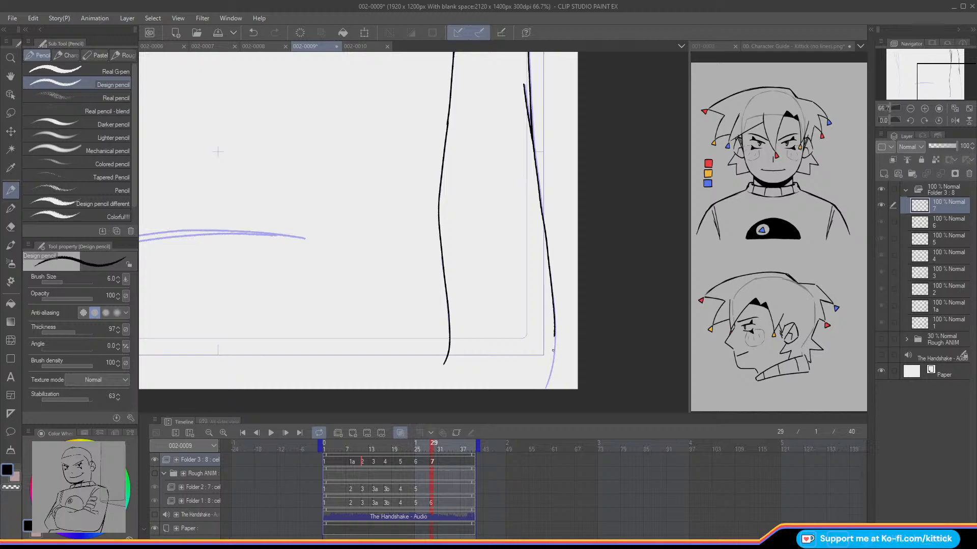
drag(549, 379, 546, 389)
Step: Ink the two nearly parallel curved lines across the middle of the torso on cel 7
mouse_move(217, 151)
mouse_down()
mouse_move(408, 213)
mouse_move(405, 179)
mouse_up()
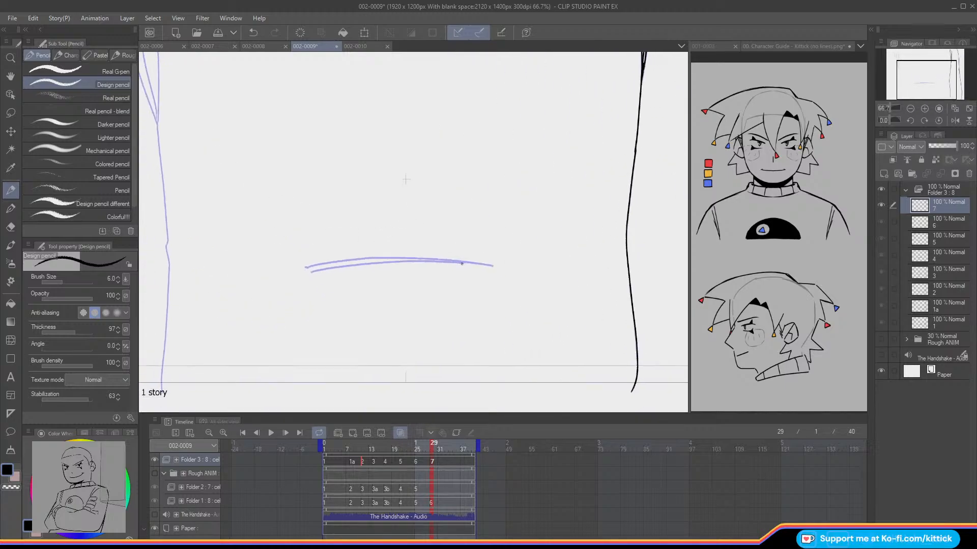
mouse_move(492, 265)
mouse_down()
mouse_move(380, 258)
mouse_move(304, 266)
mouse_up()
key(ctrl+z)
mouse_move(493, 266)
mouse_down()
mouse_move(398, 259)
mouse_move(407, 261)
mouse_up()
key(ctrl+z)
mouse_move(493, 266)
mouse_down()
mouse_move(373, 259)
mouse_move(302, 268)
mouse_move(439, 262)
mouse_up()
key(ctrl+z)
drag(324, 269, 460, 263)
Step: Ink the three converging fold lines at the top of the torso's left side on cel 7
drag(887, 92, 885, 57)
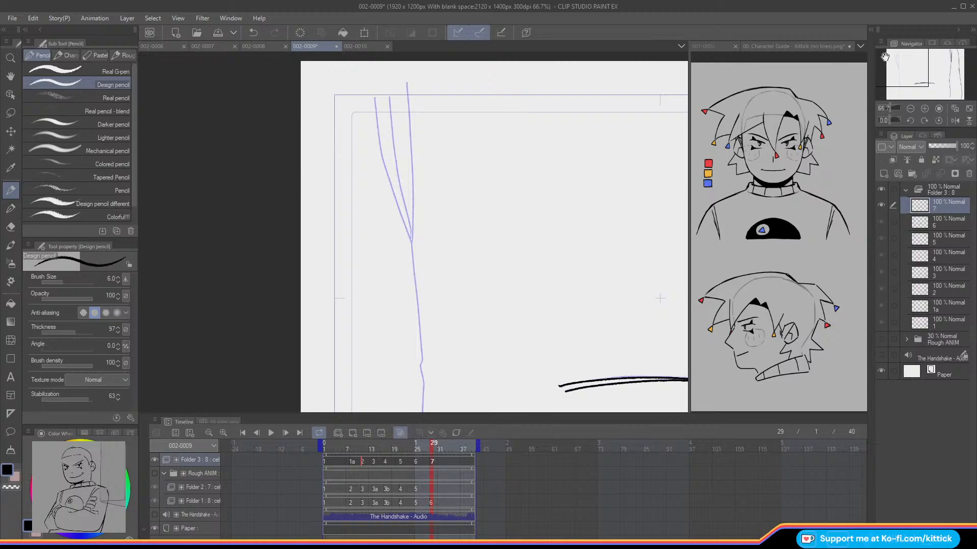
mouse_move(432, 447)
mouse_down()
mouse_move(395, 453)
mouse_move(432, 459)
mouse_up()
drag(407, 87, 410, 136)
drag(411, 170, 412, 206)
drag(390, 98, 396, 167)
drag(406, 213, 410, 233)
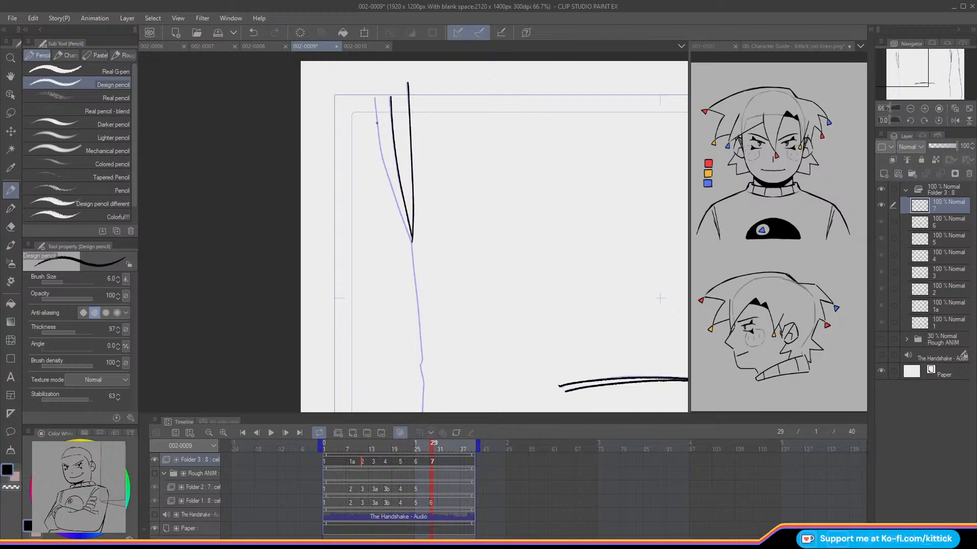
drag(380, 141, 411, 240)
Step: Ink the torso's left edge on cel 7 from the fold tip through the small notch to below the frame border
drag(899, 57, 900, 71)
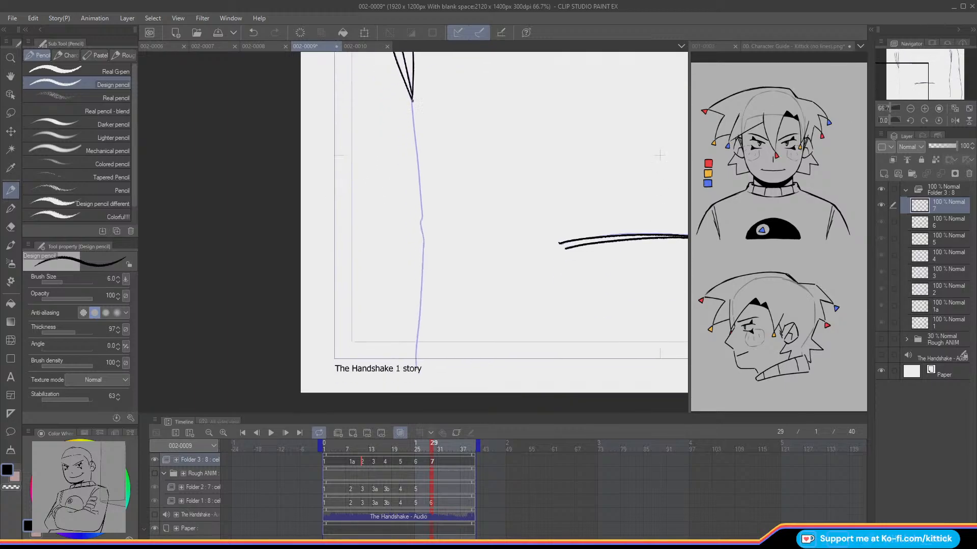
drag(413, 125, 420, 186)
key(ctrl+z)
drag(412, 98, 423, 216)
key(ctrl+z)
drag(412, 102, 420, 308)
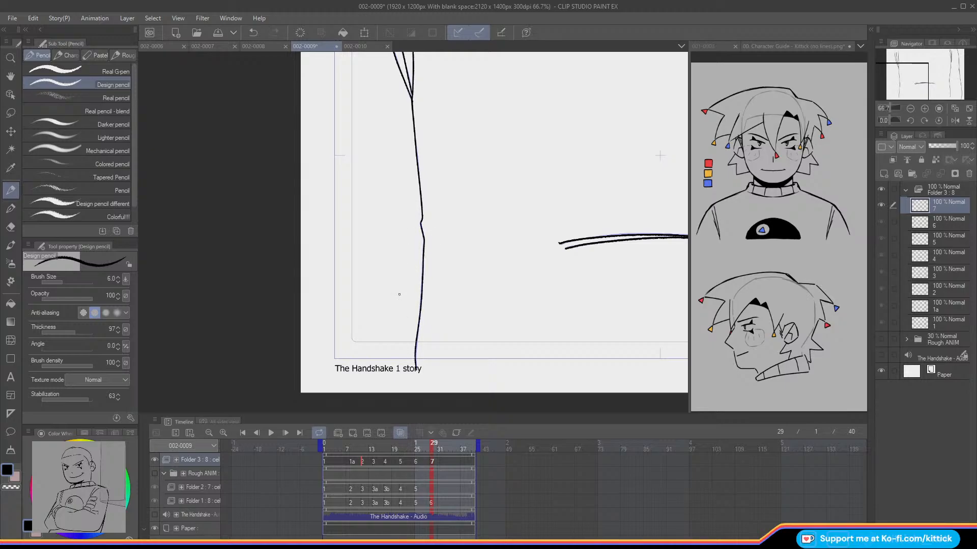
Step: Play back the inked animation of scene 002-0009 with the whole canvas in view and save the file
click(941, 109)
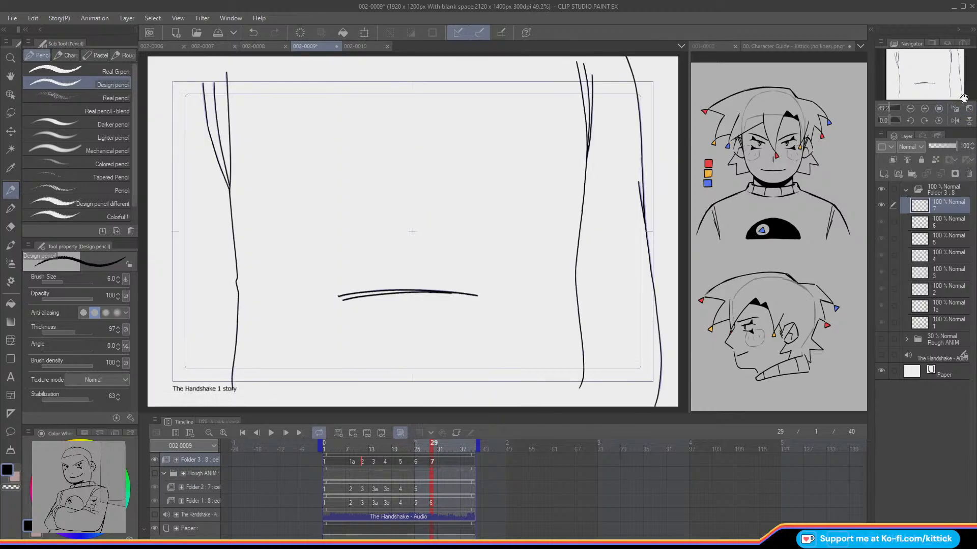
click(271, 433)
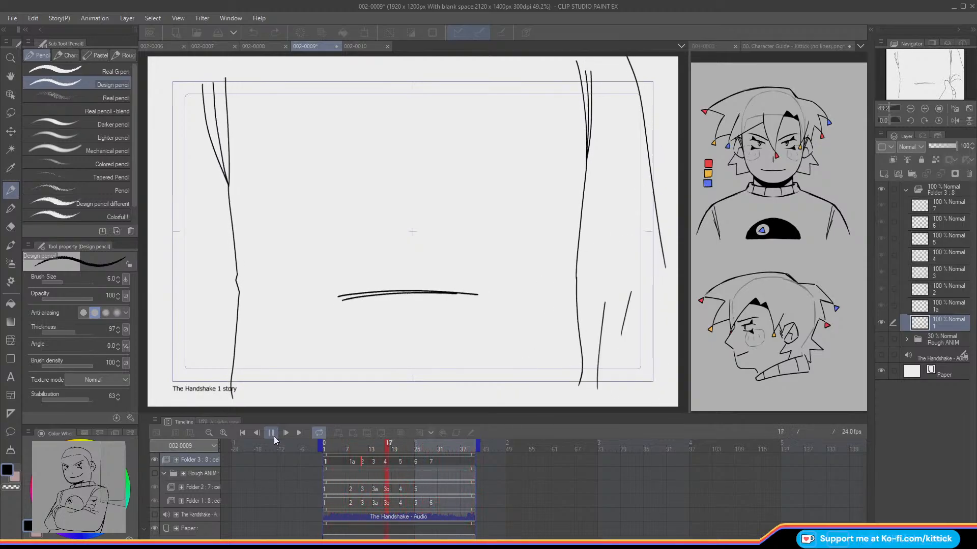
click(271, 433)
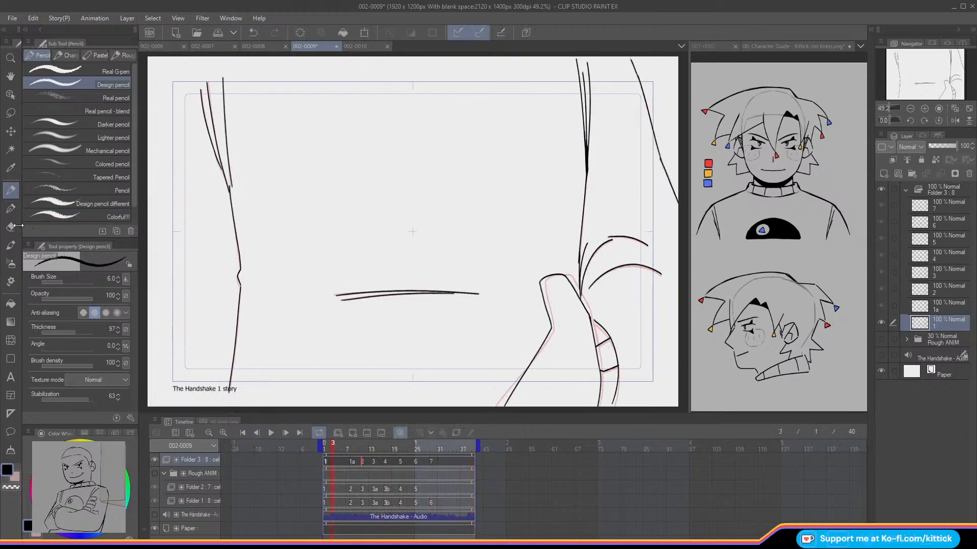
click(272, 433)
click(273, 431)
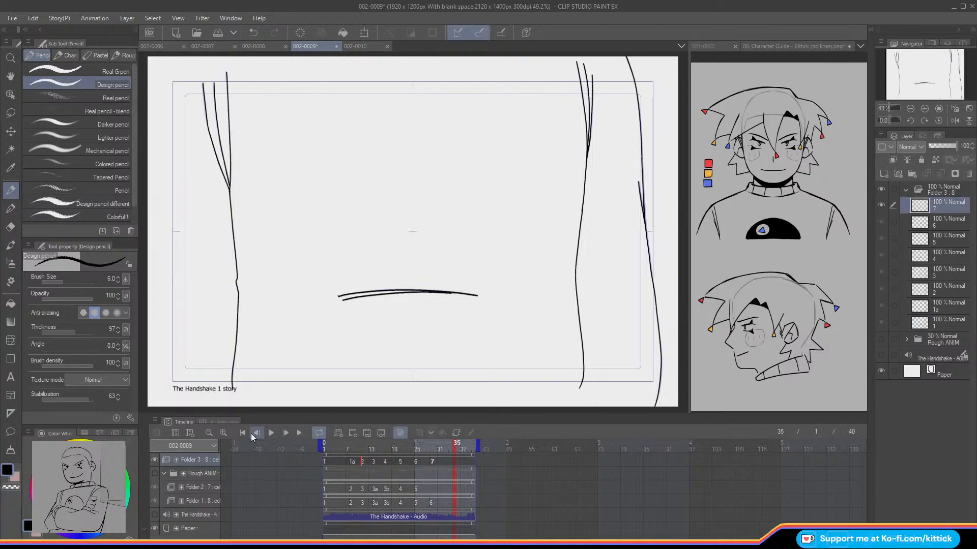
click(219, 32)
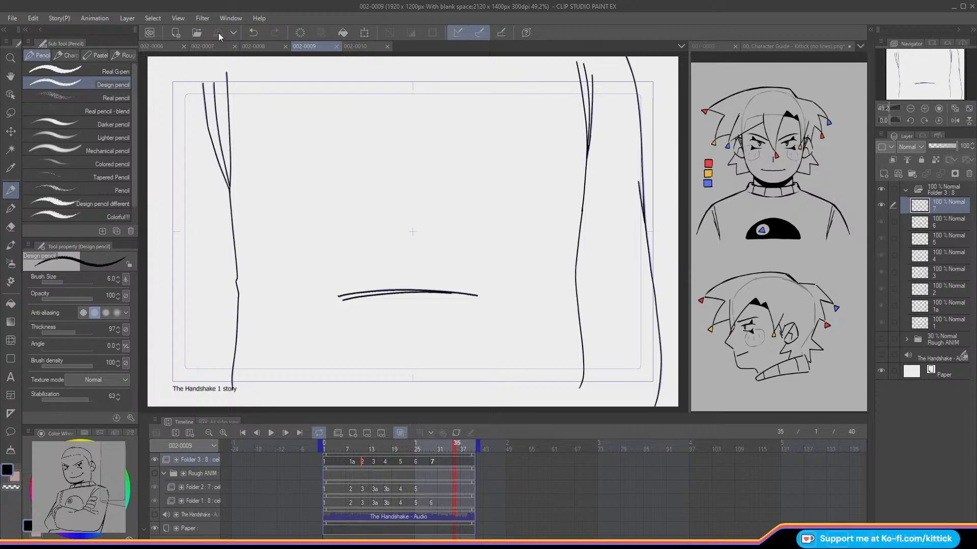
Step: Show the Rough ANIM folder with its Folder 1 hidden, play back the inked cels with the rough ball, and save the file
click(910, 108)
click(881, 339)
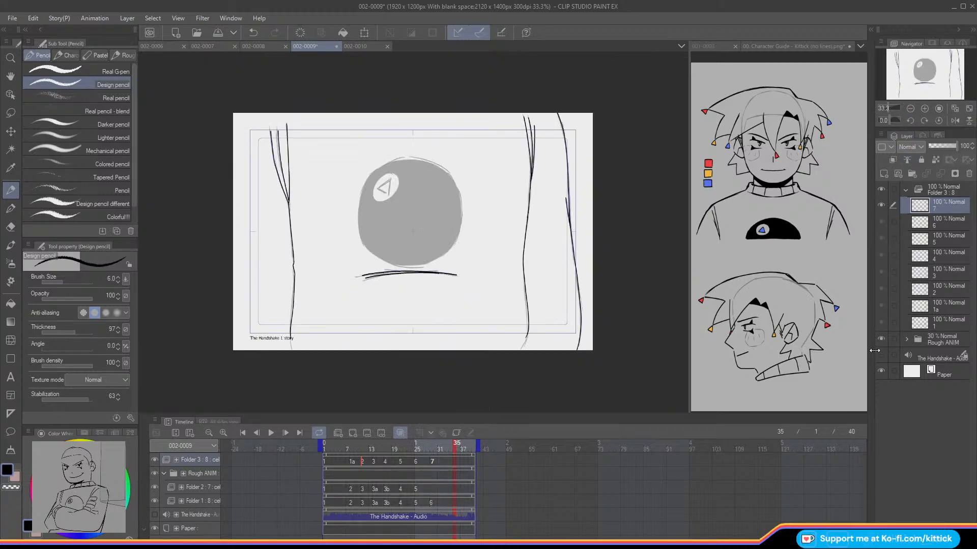
click(324, 446)
click(270, 432)
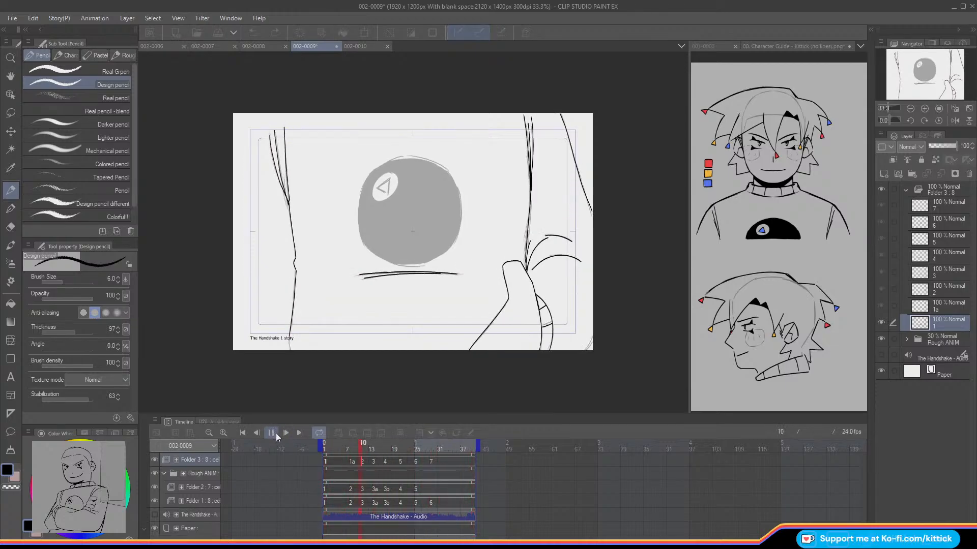
click(275, 433)
click(906, 339)
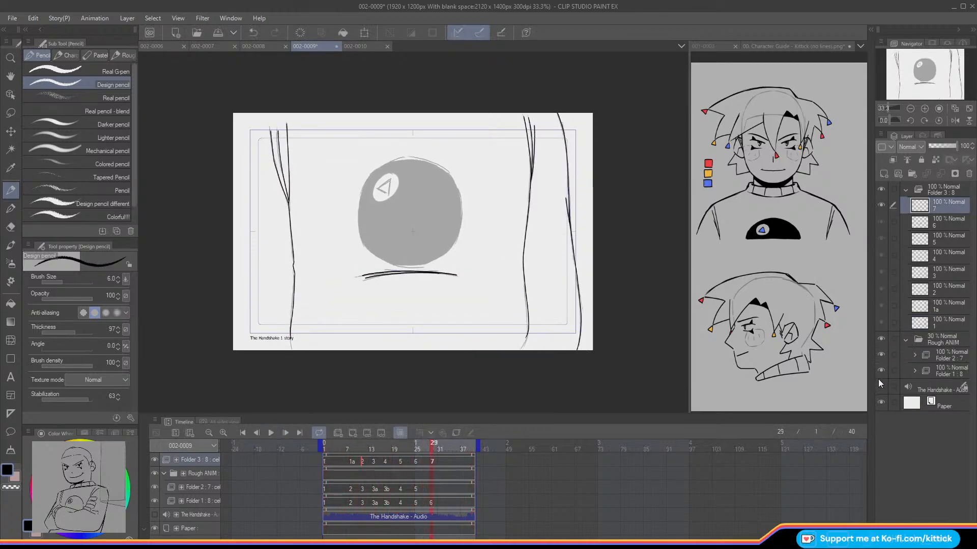
click(271, 432)
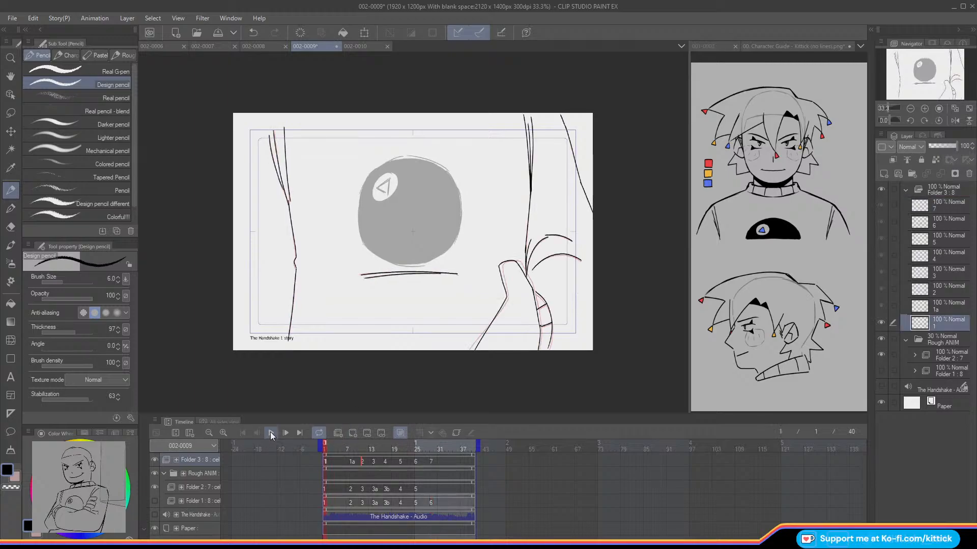
click(273, 432)
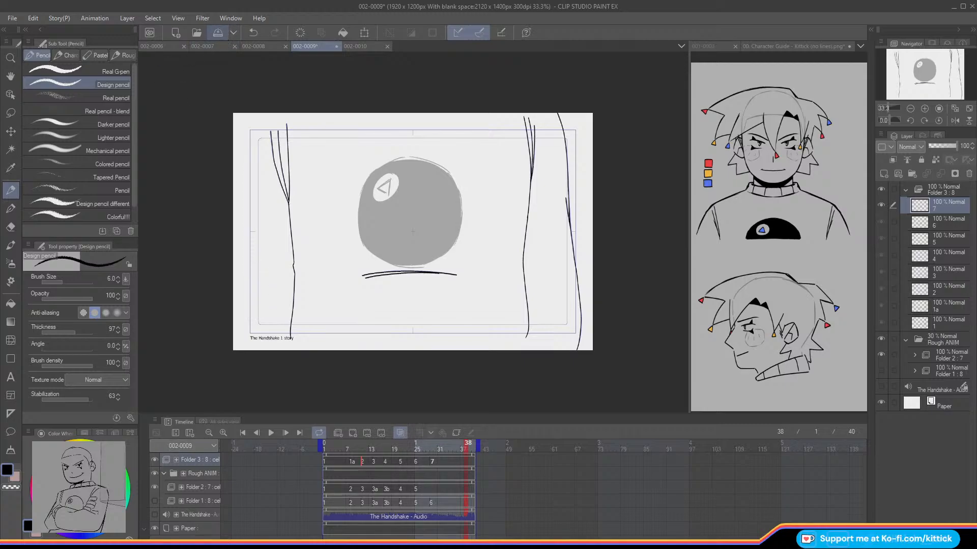
click(218, 33)
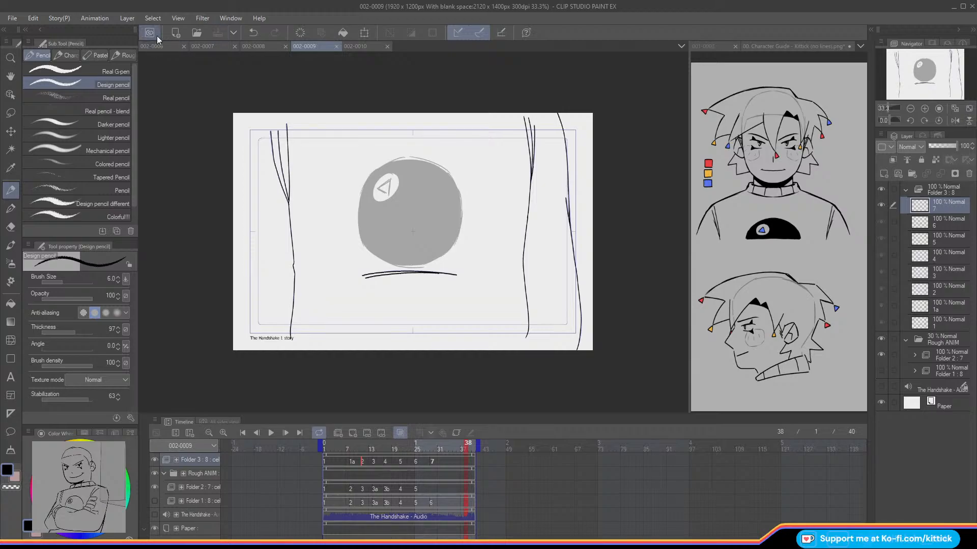
Step: Play back scenes 002-0006, 002-0007 and 002-0008 in order to review the inked animation
click(148, 47)
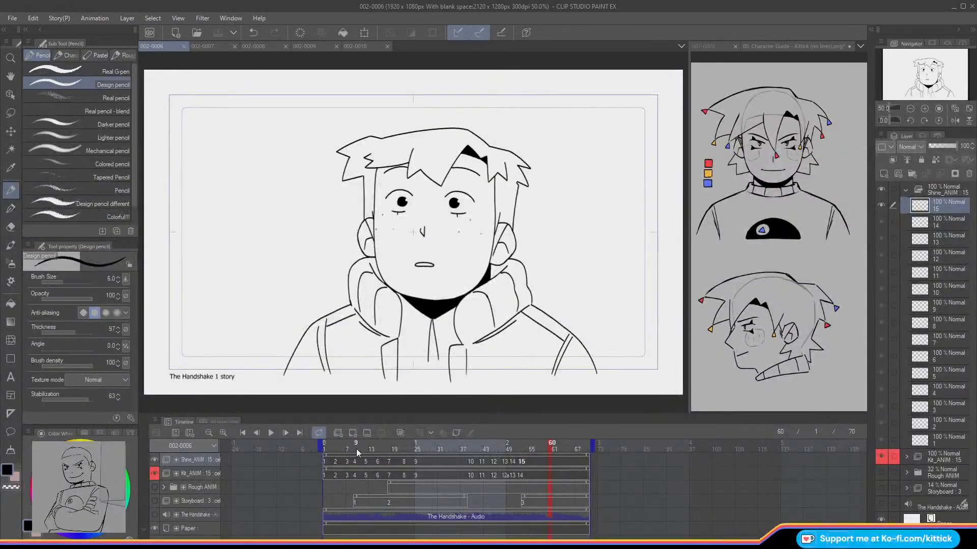
drag(356, 449, 288, 449)
click(270, 433)
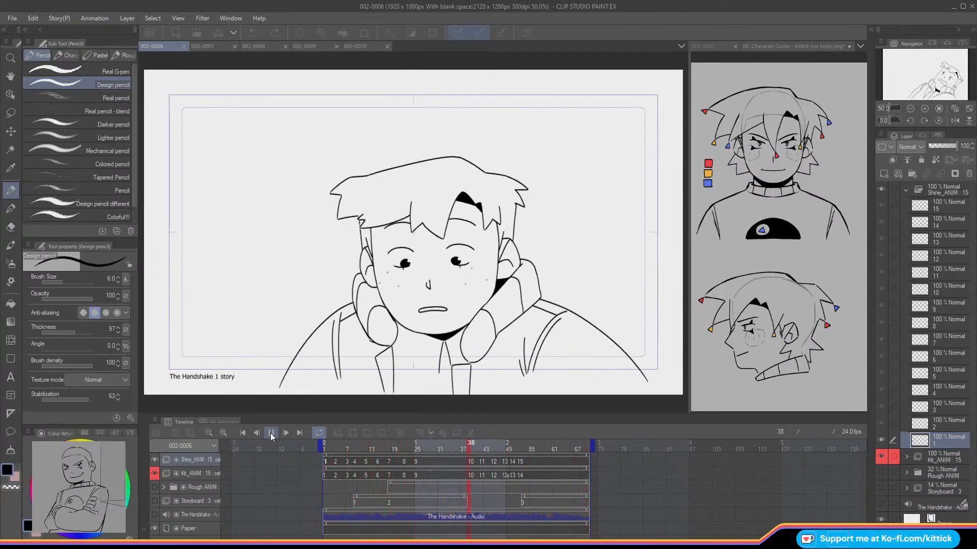
click(270, 433)
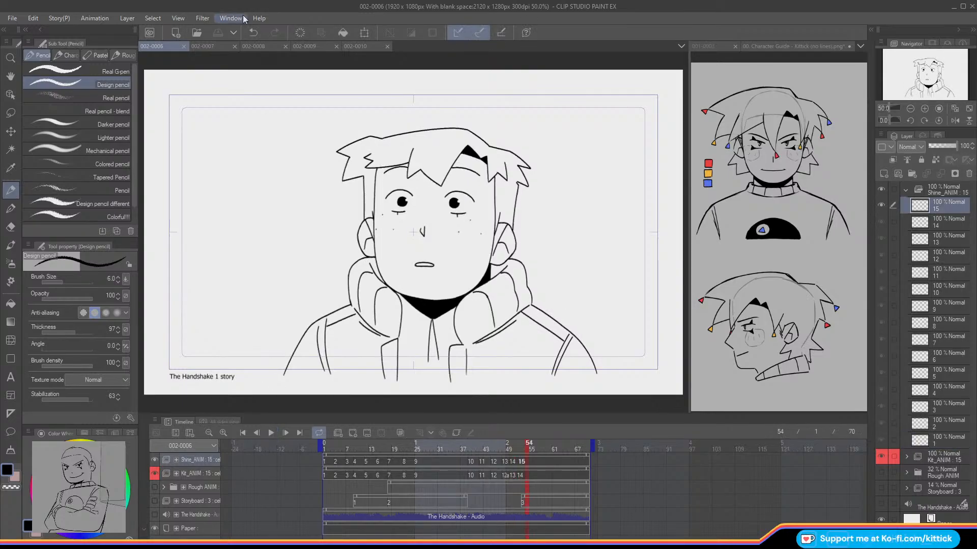
click(205, 47)
click(271, 433)
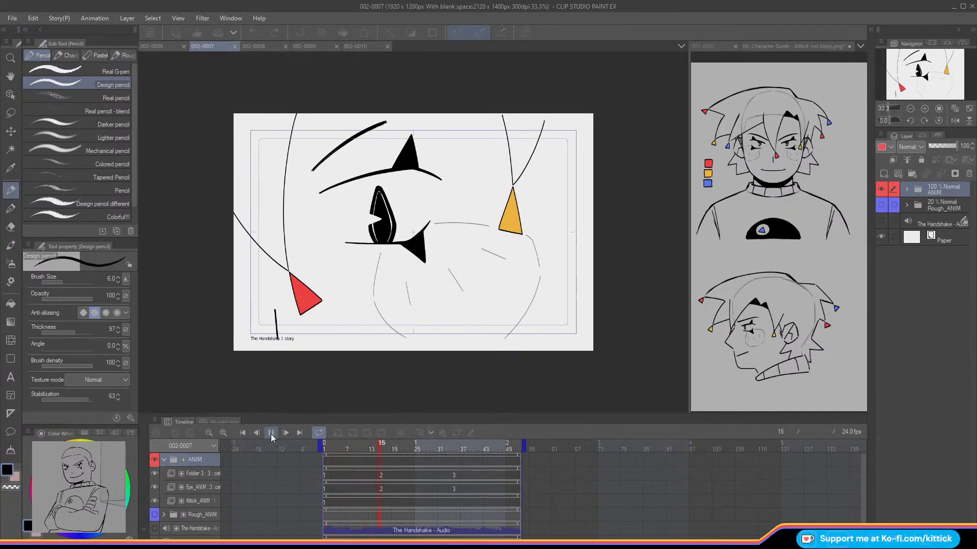
click(271, 433)
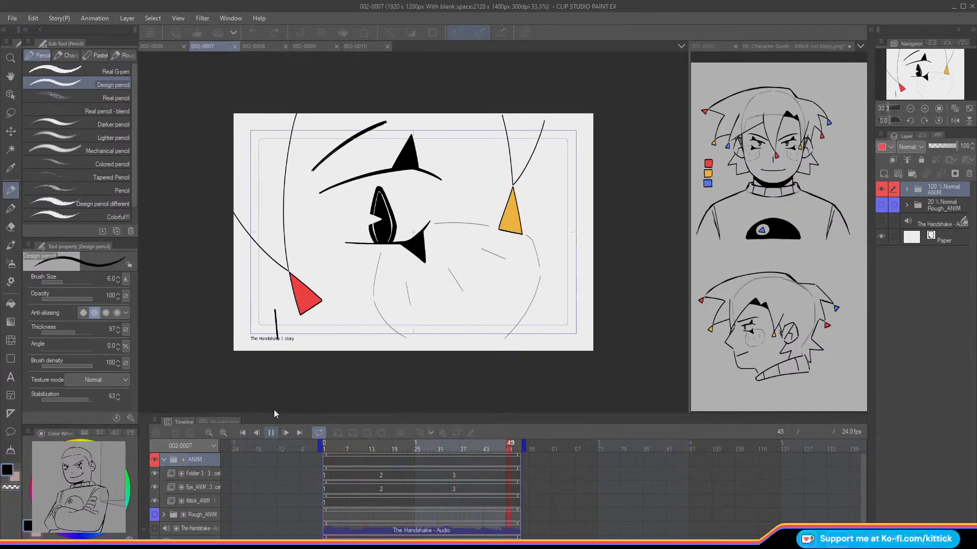
click(267, 46)
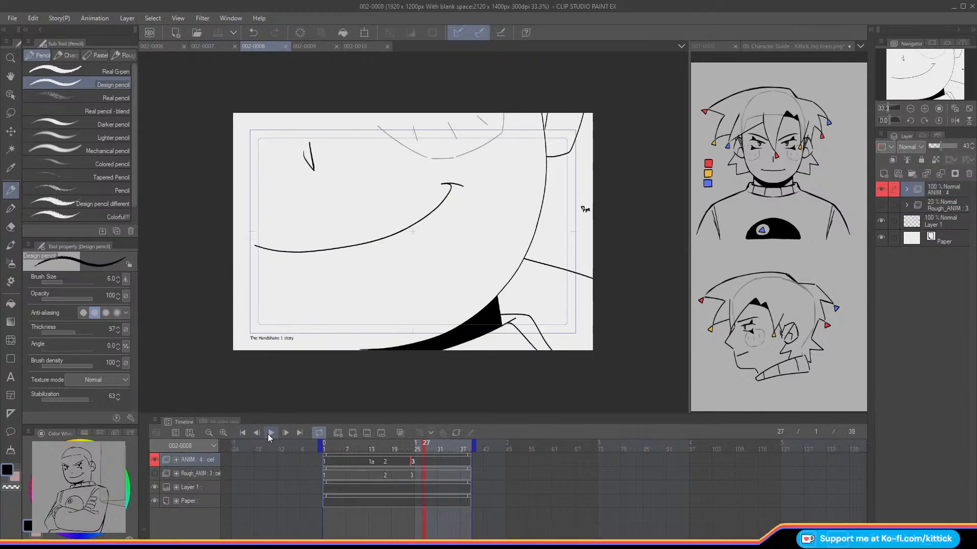
click(268, 434)
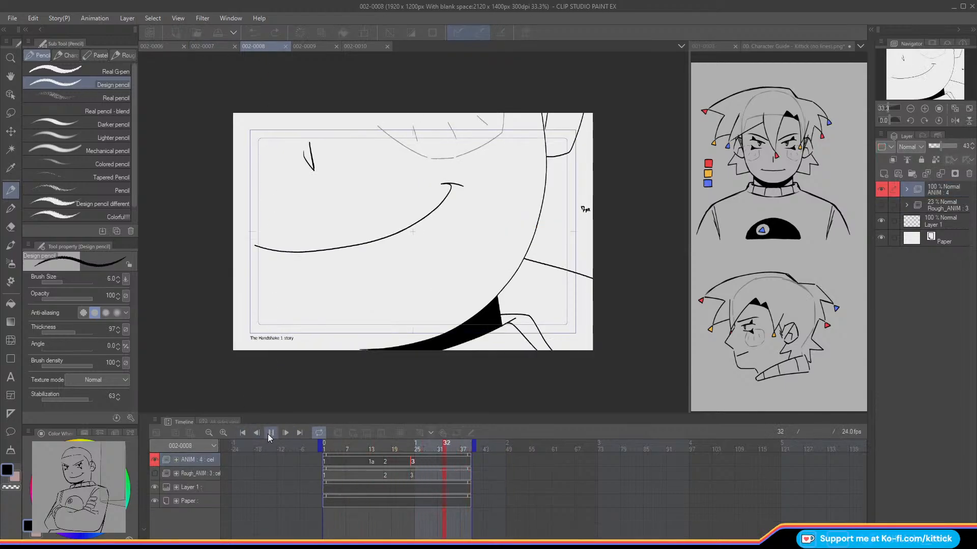
click(270, 433)
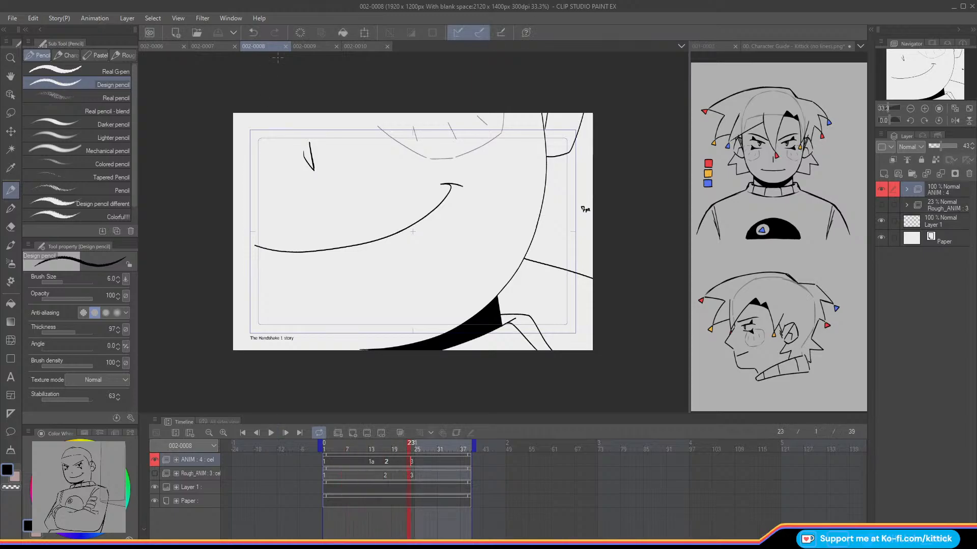
Step: Play back scene 002-0009 from its first frame to review the inked torso and hand with the rough ball
click(318, 47)
click(331, 459)
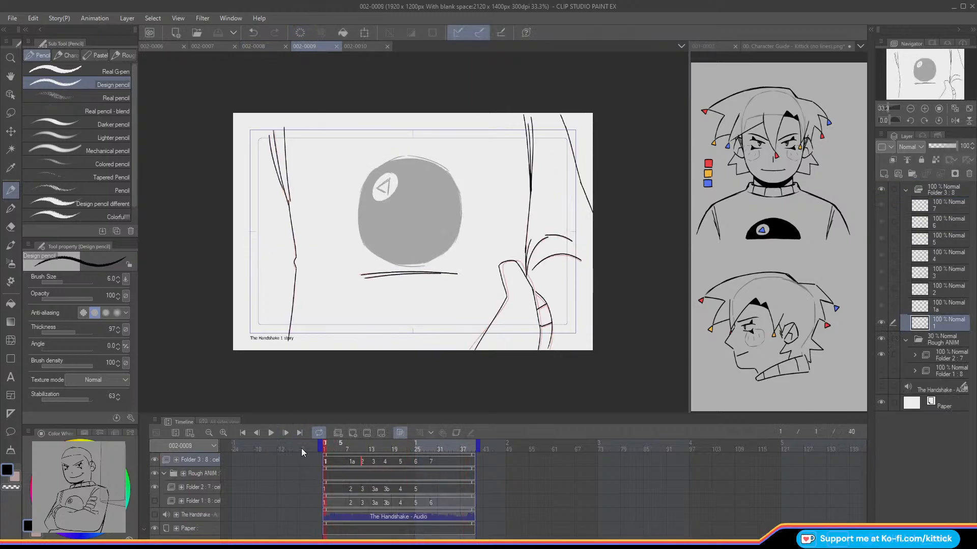
click(270, 433)
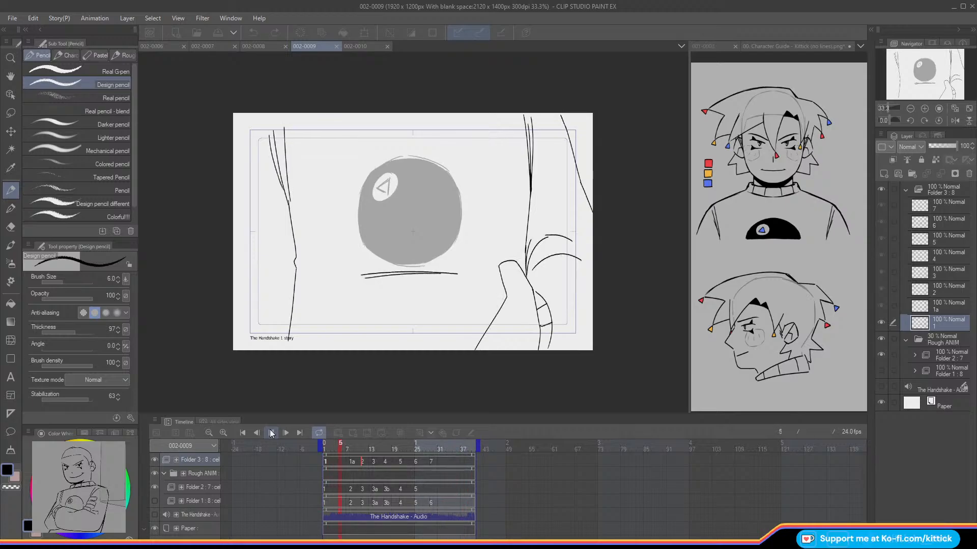
click(270, 433)
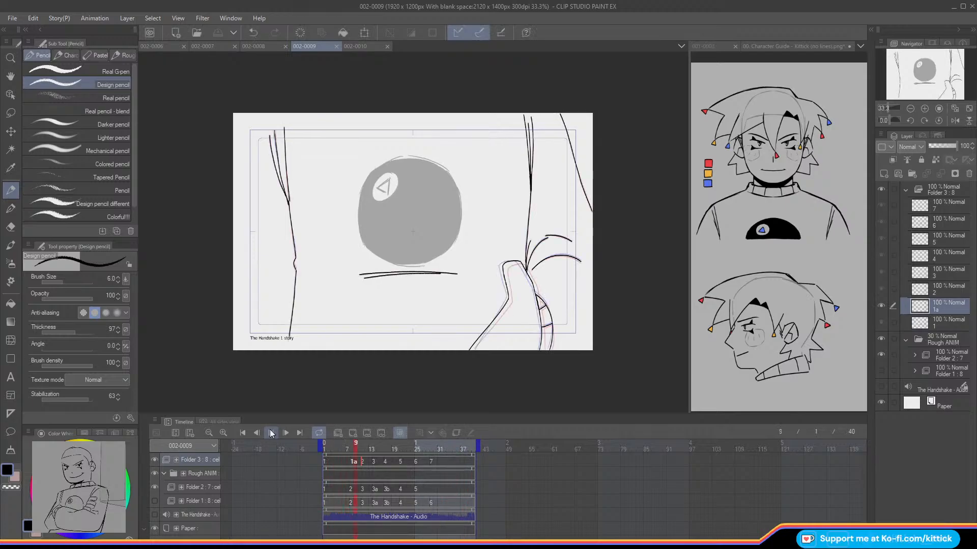
Step: Show scene 002-0010 with the whole canvas in view and play its boot animation twice from the first frame
click(355, 49)
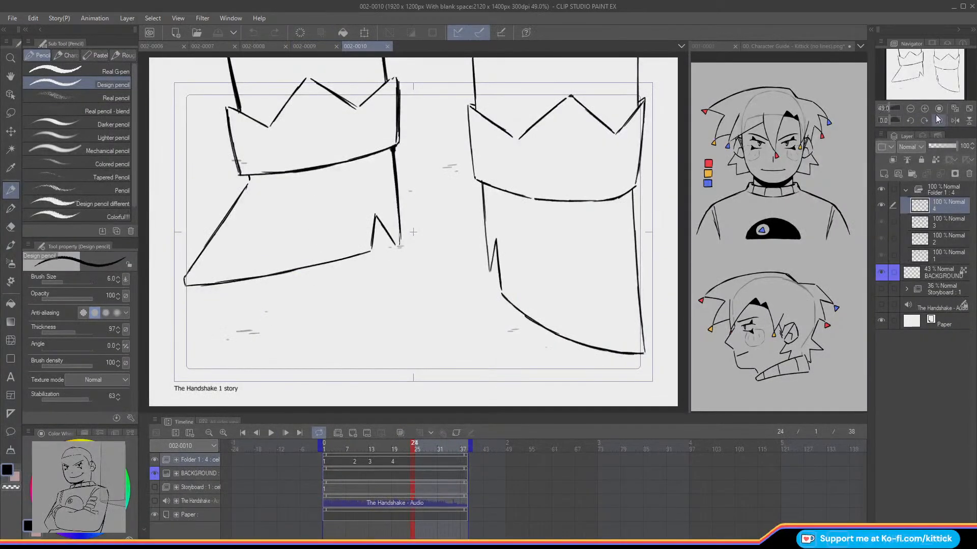
click(911, 108)
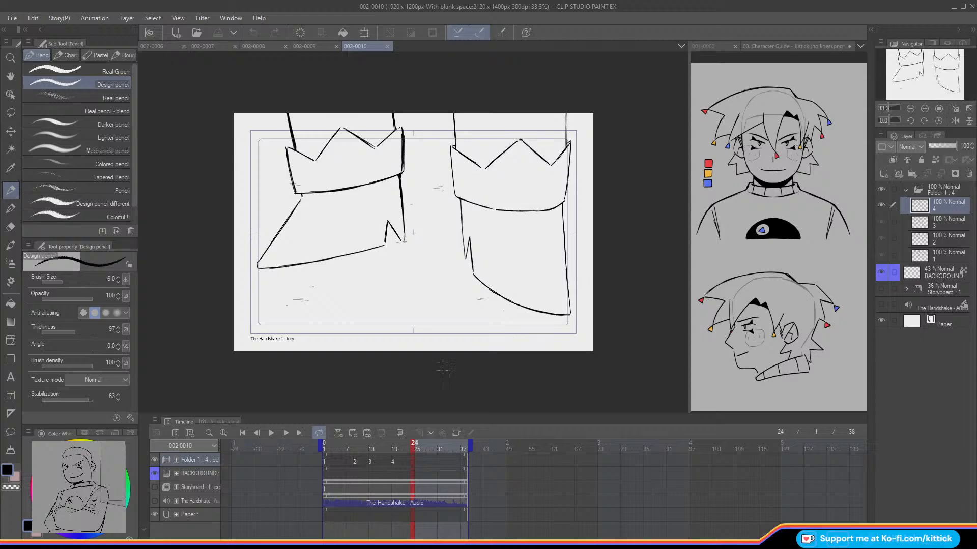
drag(338, 450, 298, 447)
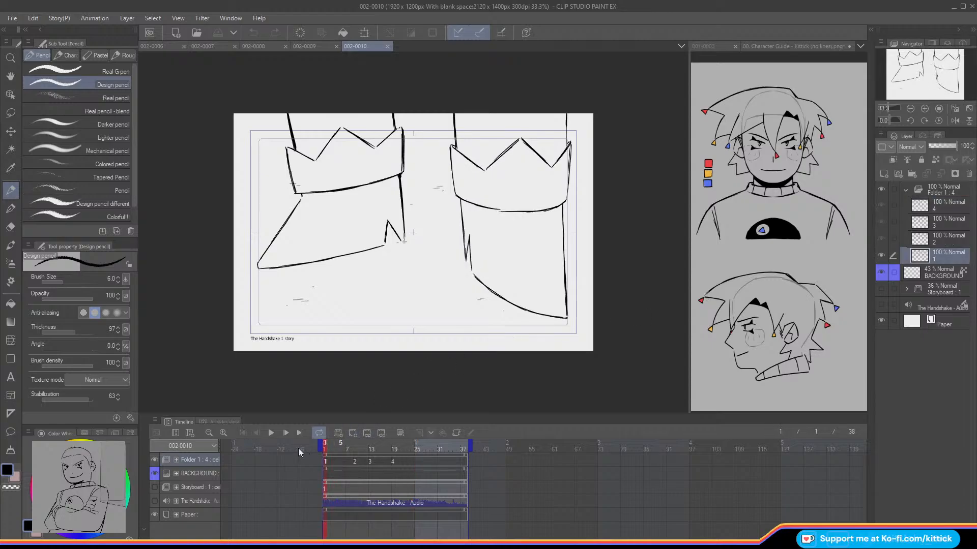
click(275, 436)
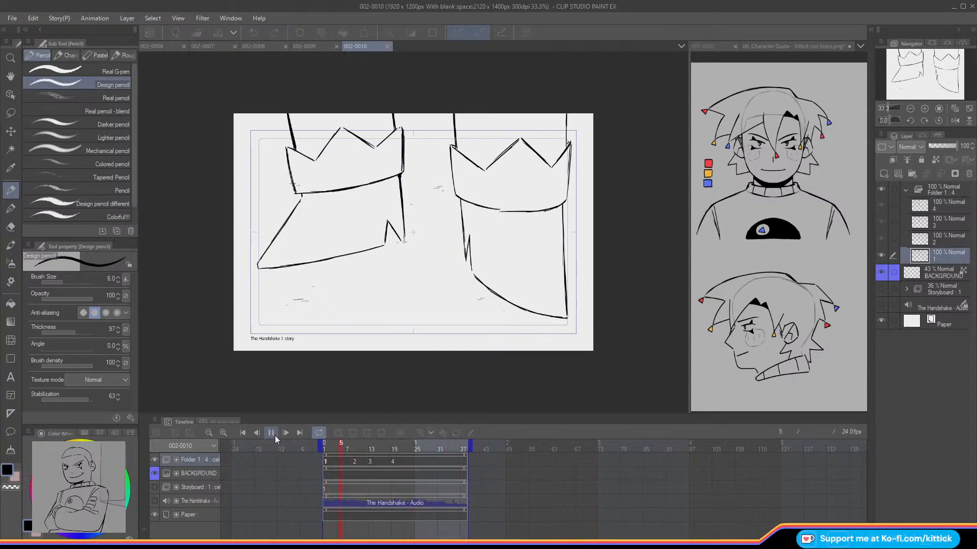
click(275, 436)
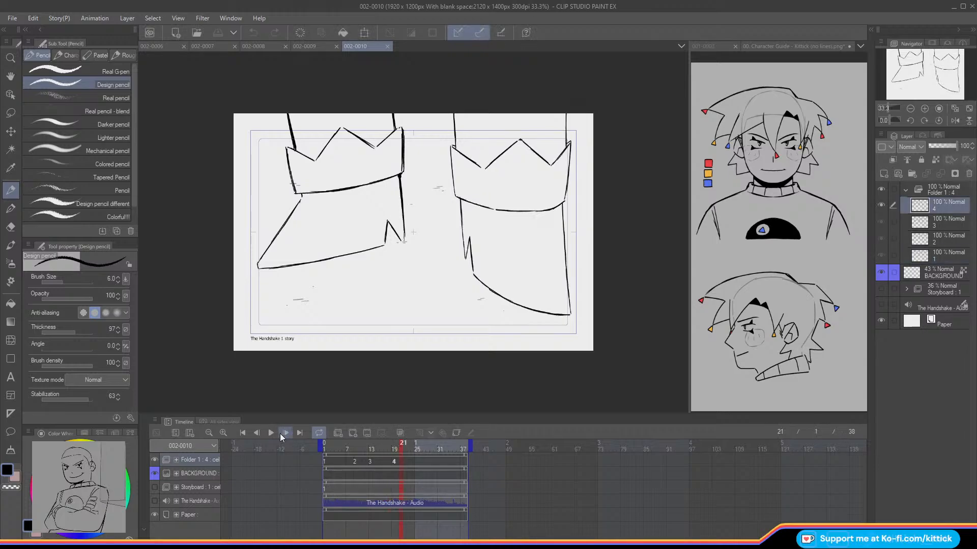
click(326, 452)
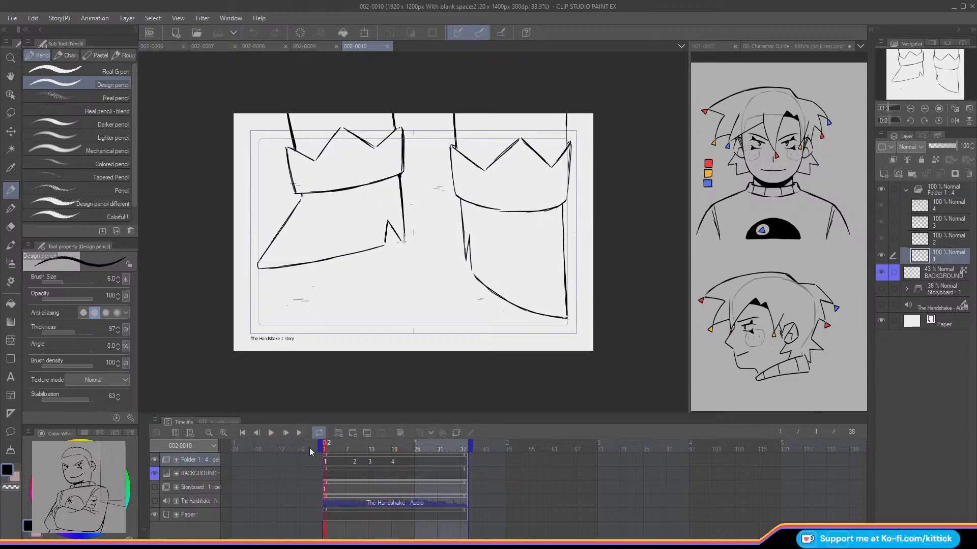
click(274, 434)
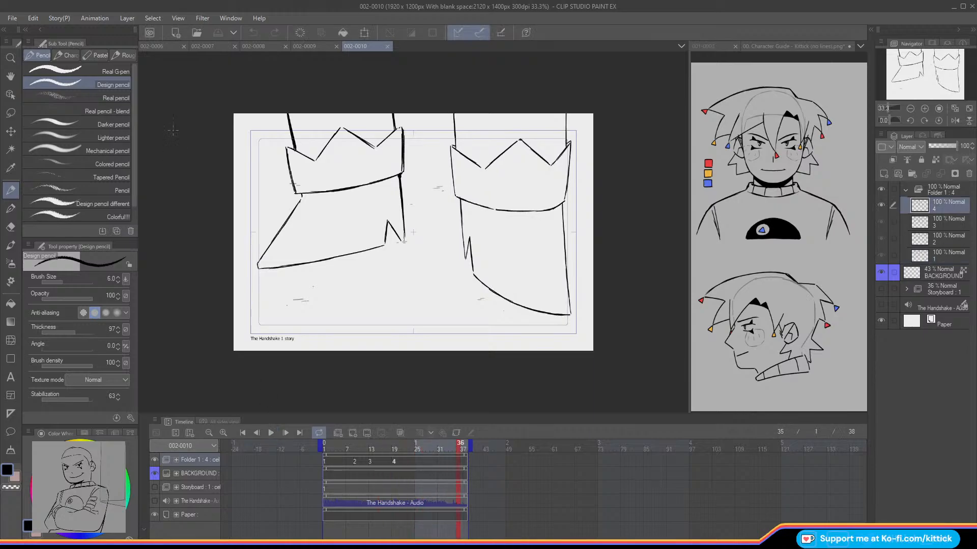
Step: Compare scenes 002-0006, 002-0010 and 002-0009, and replay scene 002-0006 from its first frame
click(175, 44)
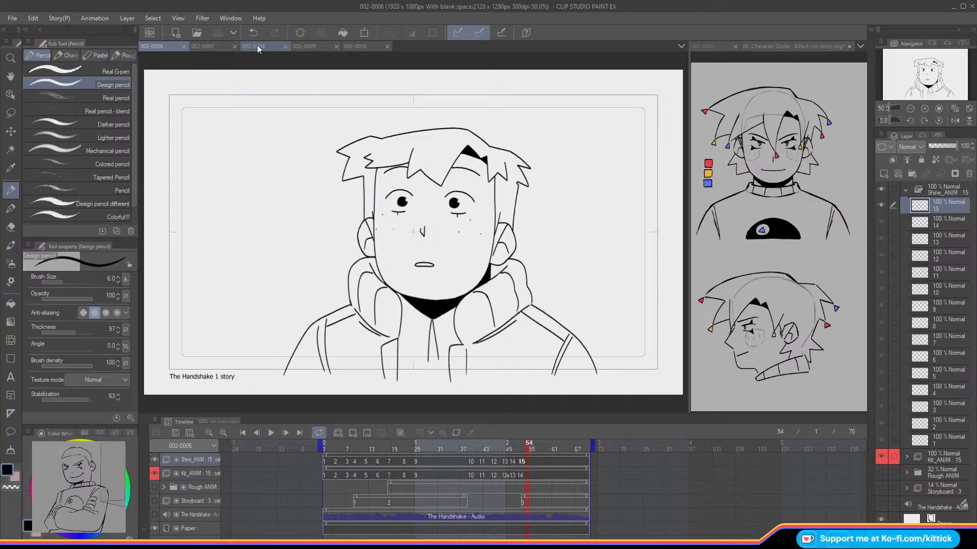
click(365, 46)
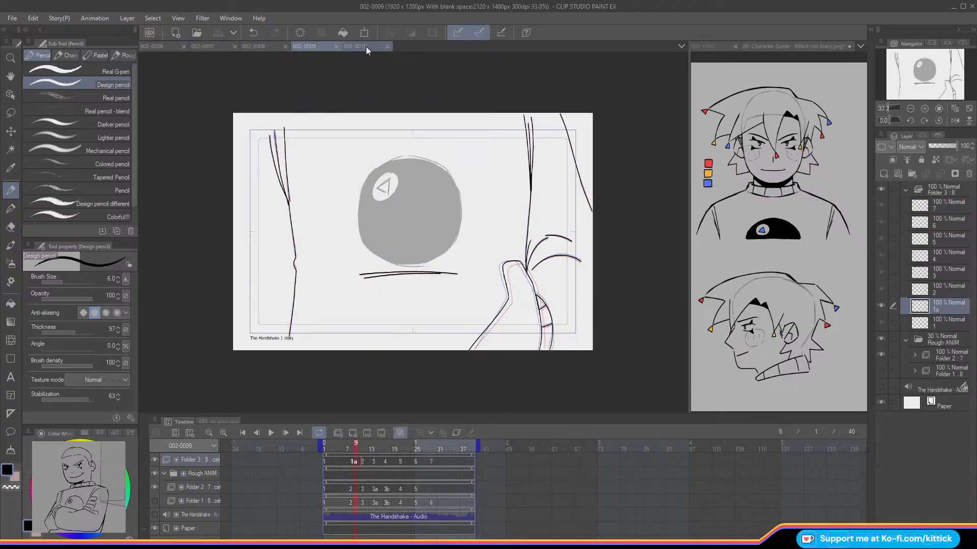
click(316, 47)
click(155, 46)
drag(340, 450, 276, 447)
click(272, 436)
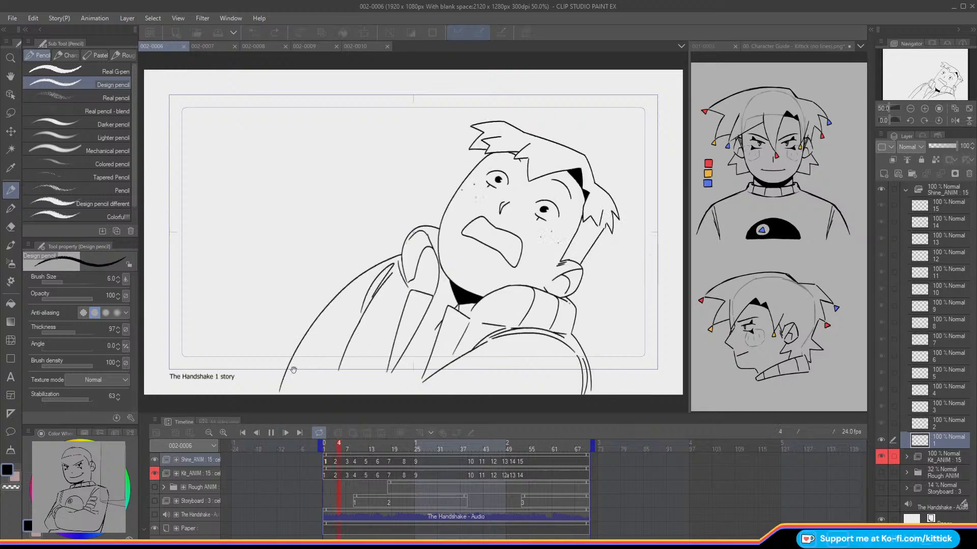